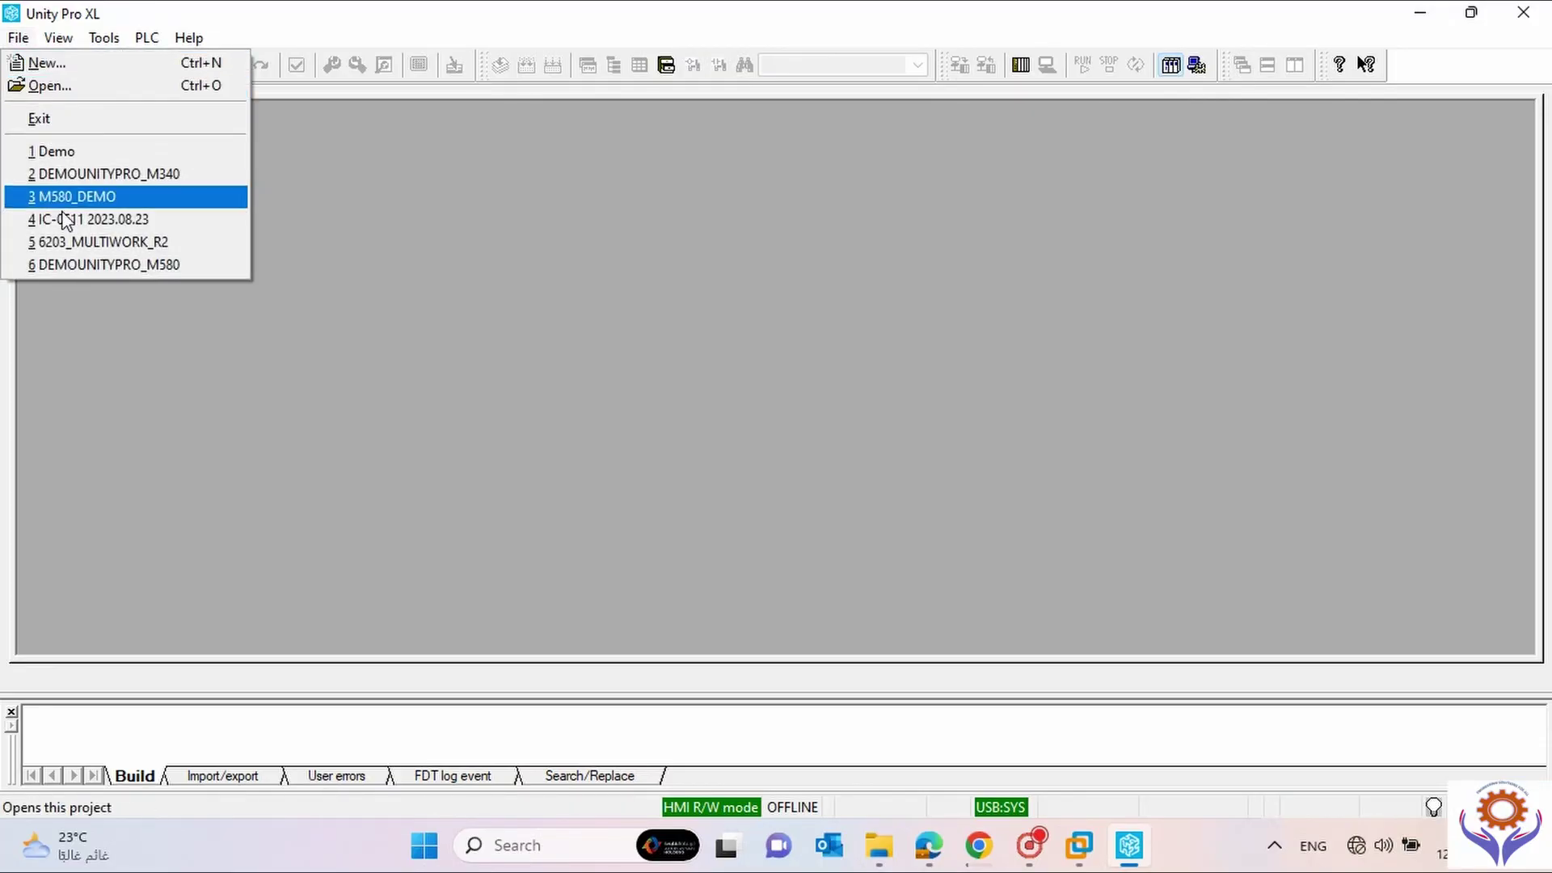
mouse_move(60, 43)
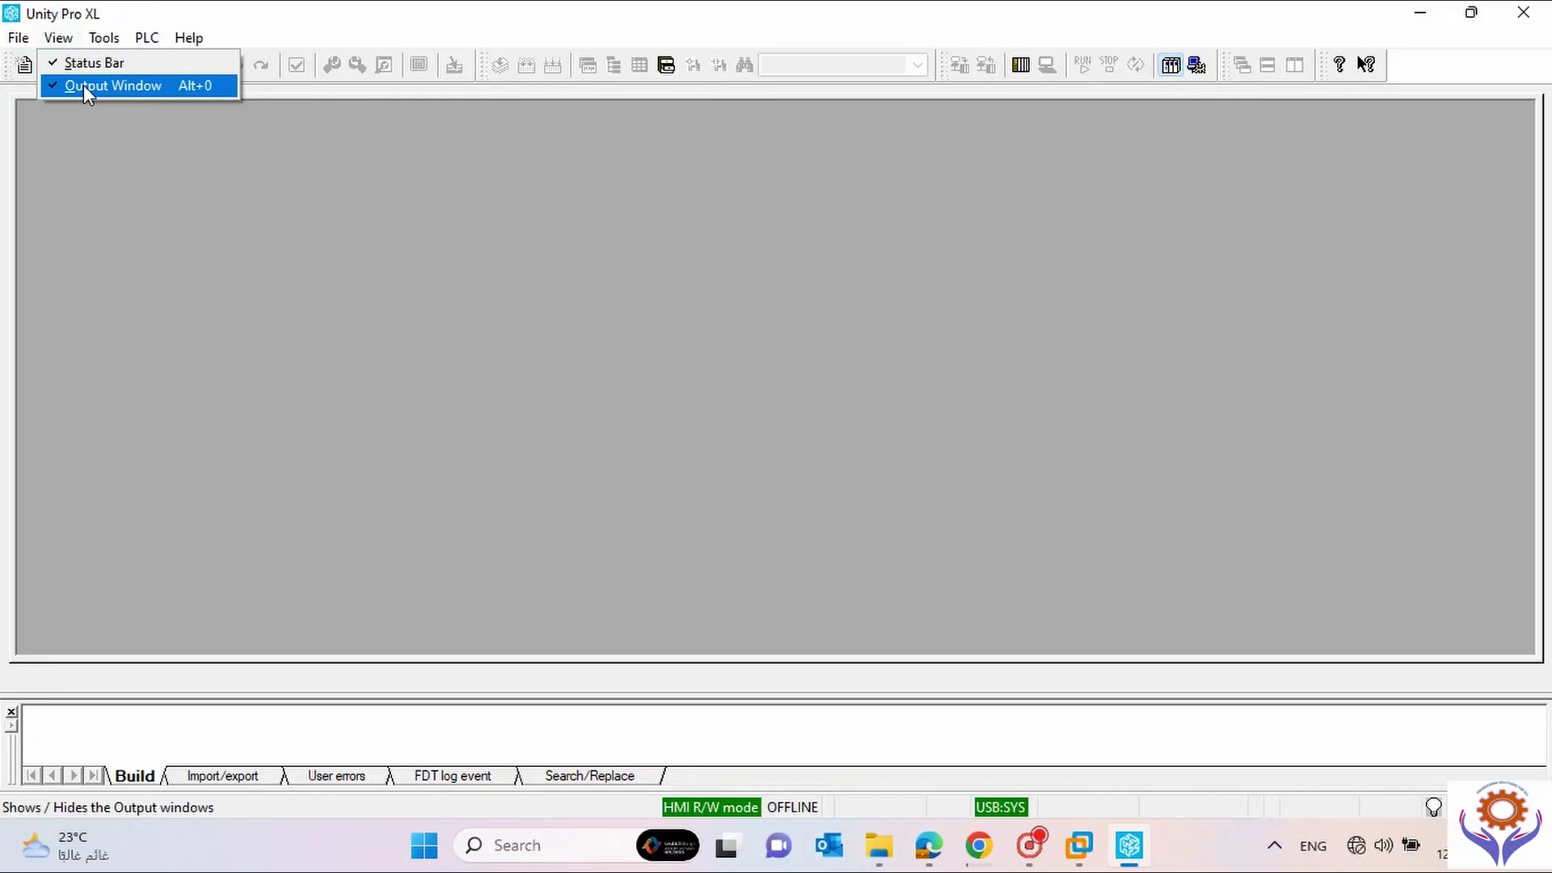
mouse_move(114, 43)
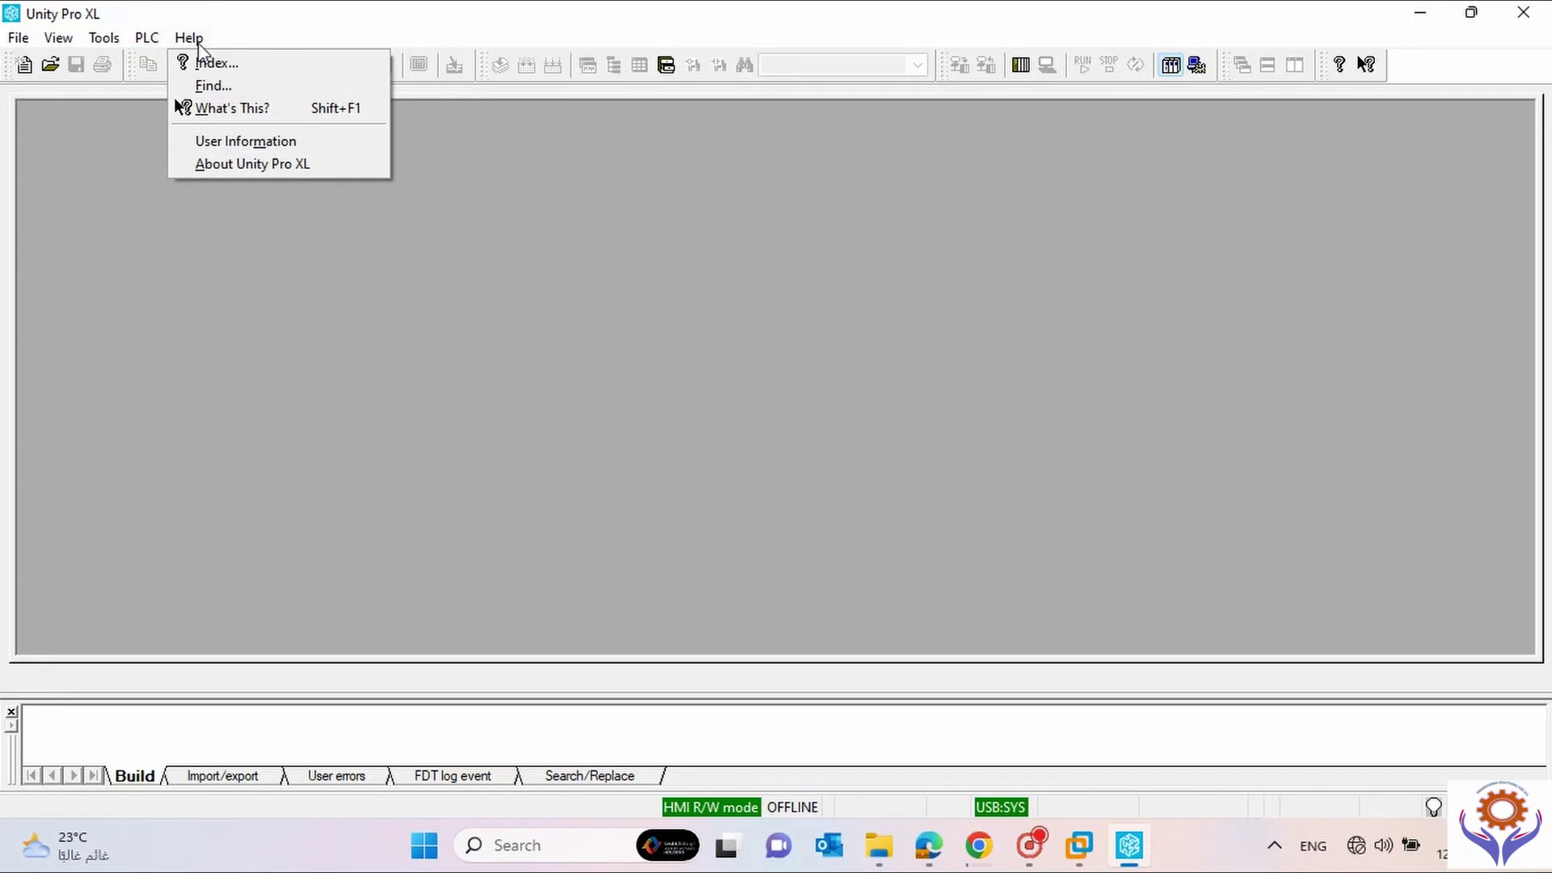
click(34, 50)
Compare the project information of the M340, M580 and M580 HSBY demo projects, and open demounitypro_M340.
click(18, 38)
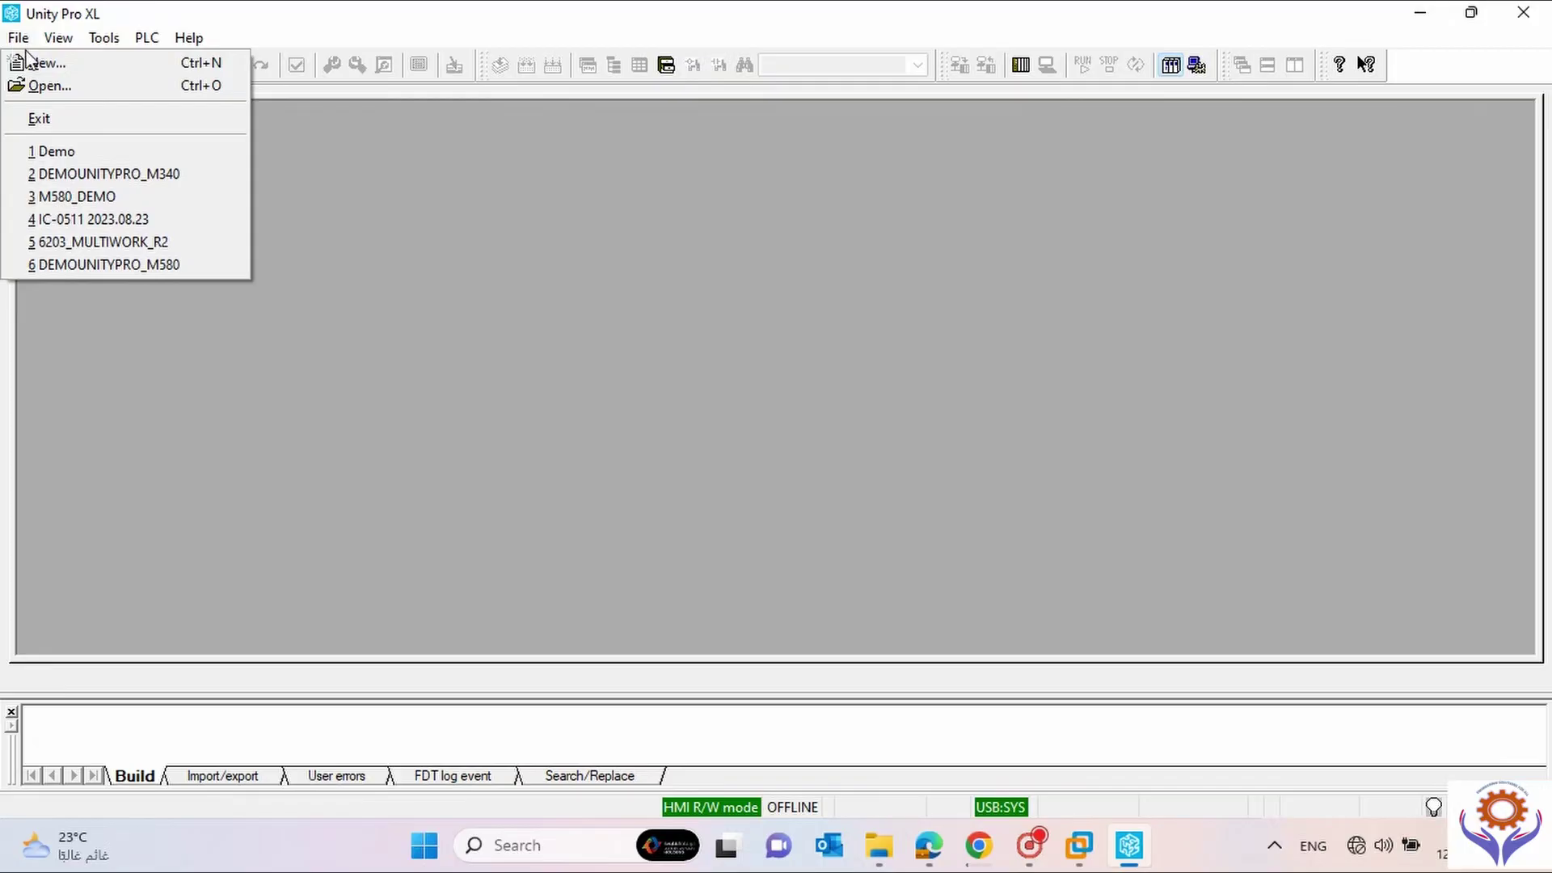
click(47, 83)
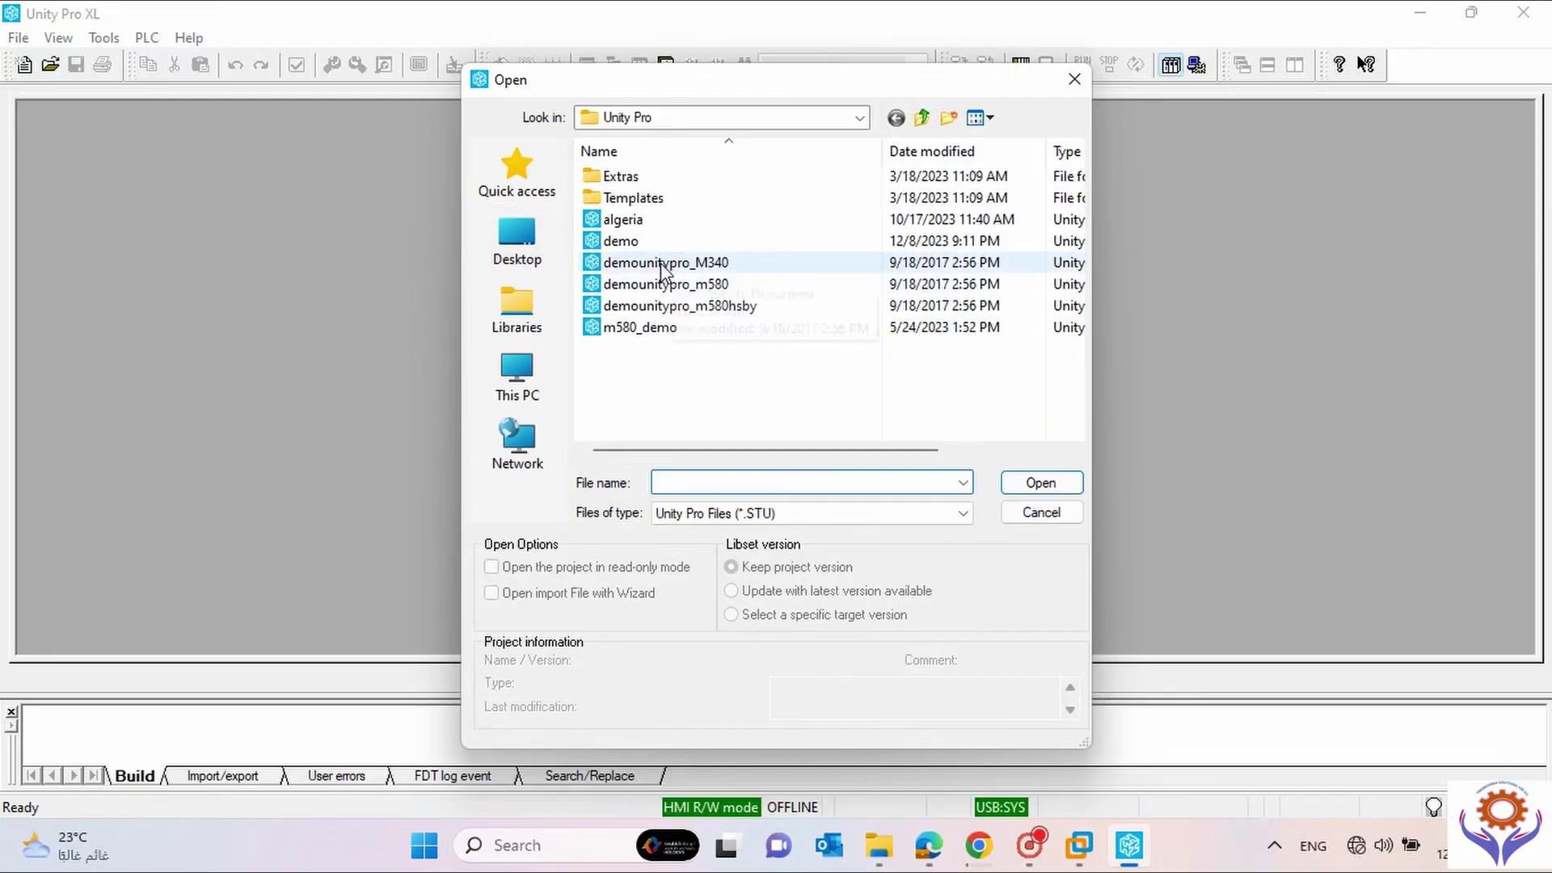
click(661, 267)
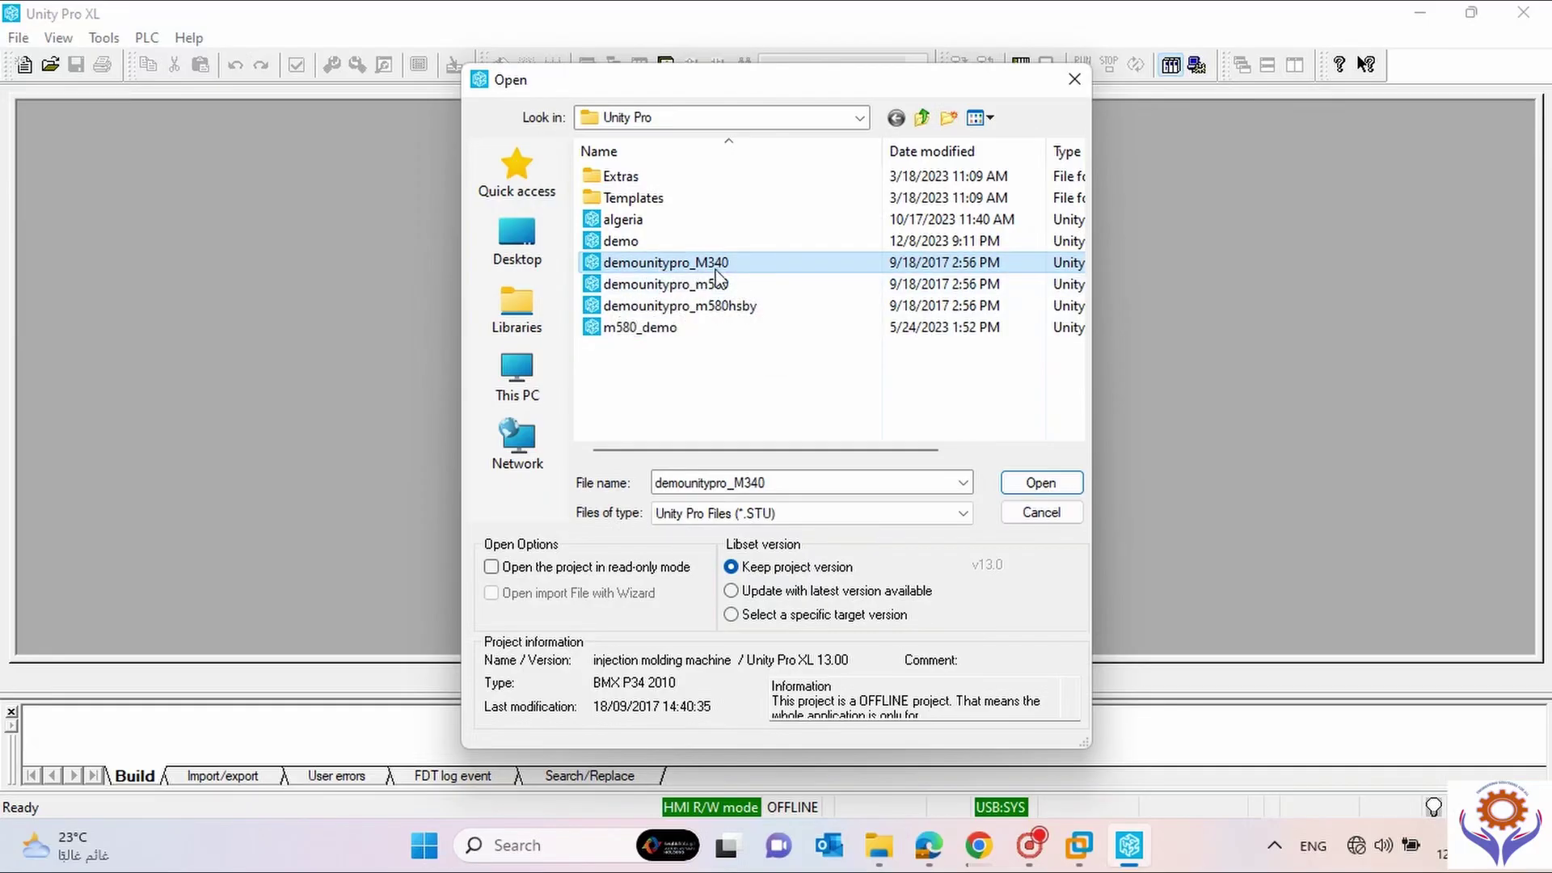
click(686, 311)
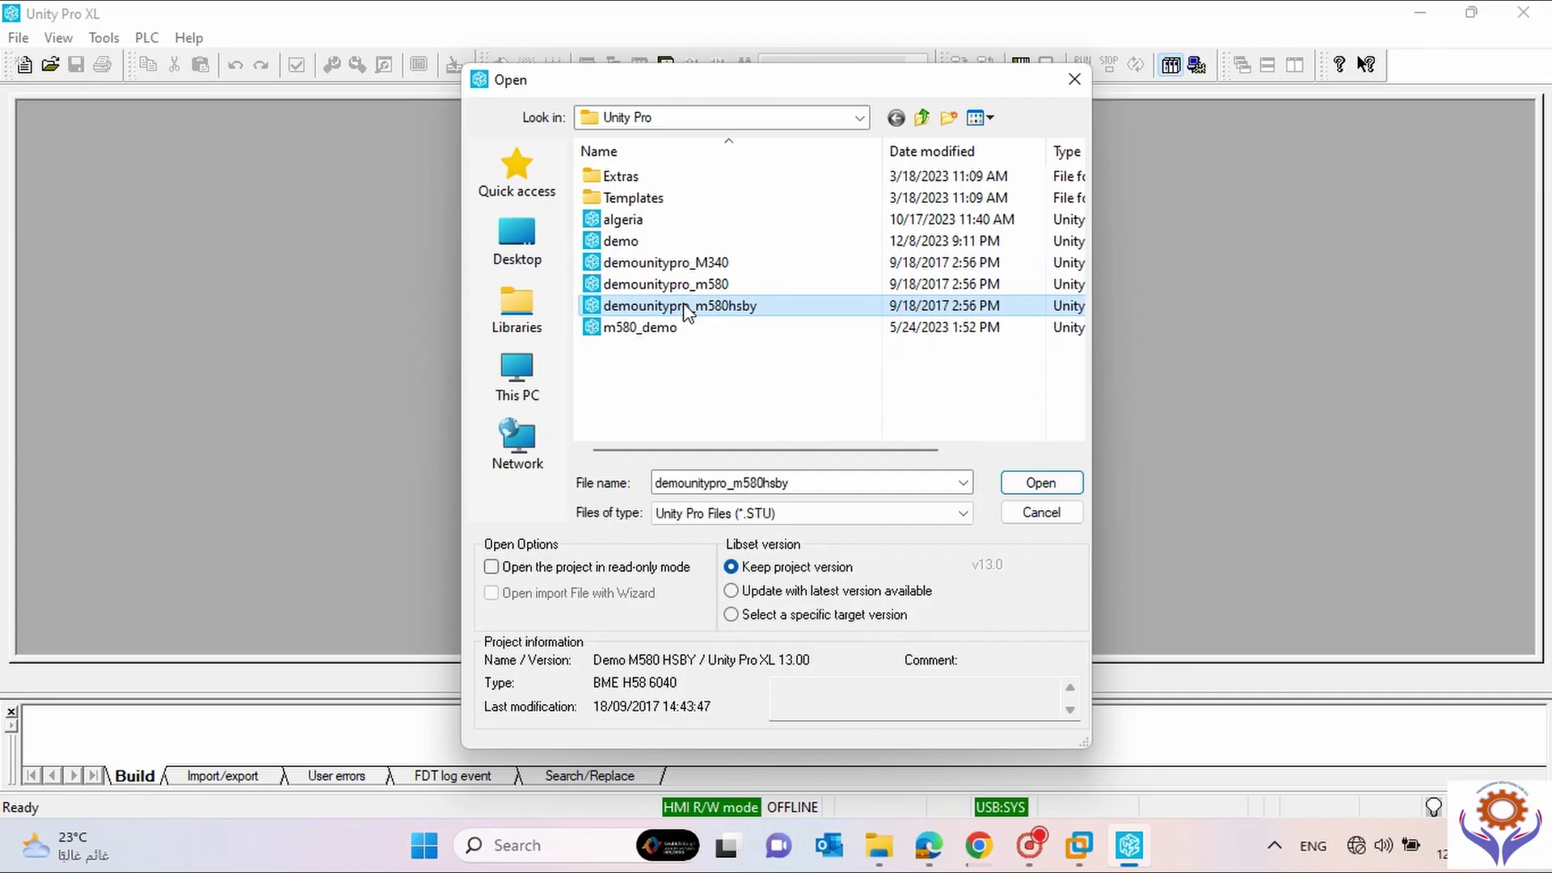
click(669, 265)
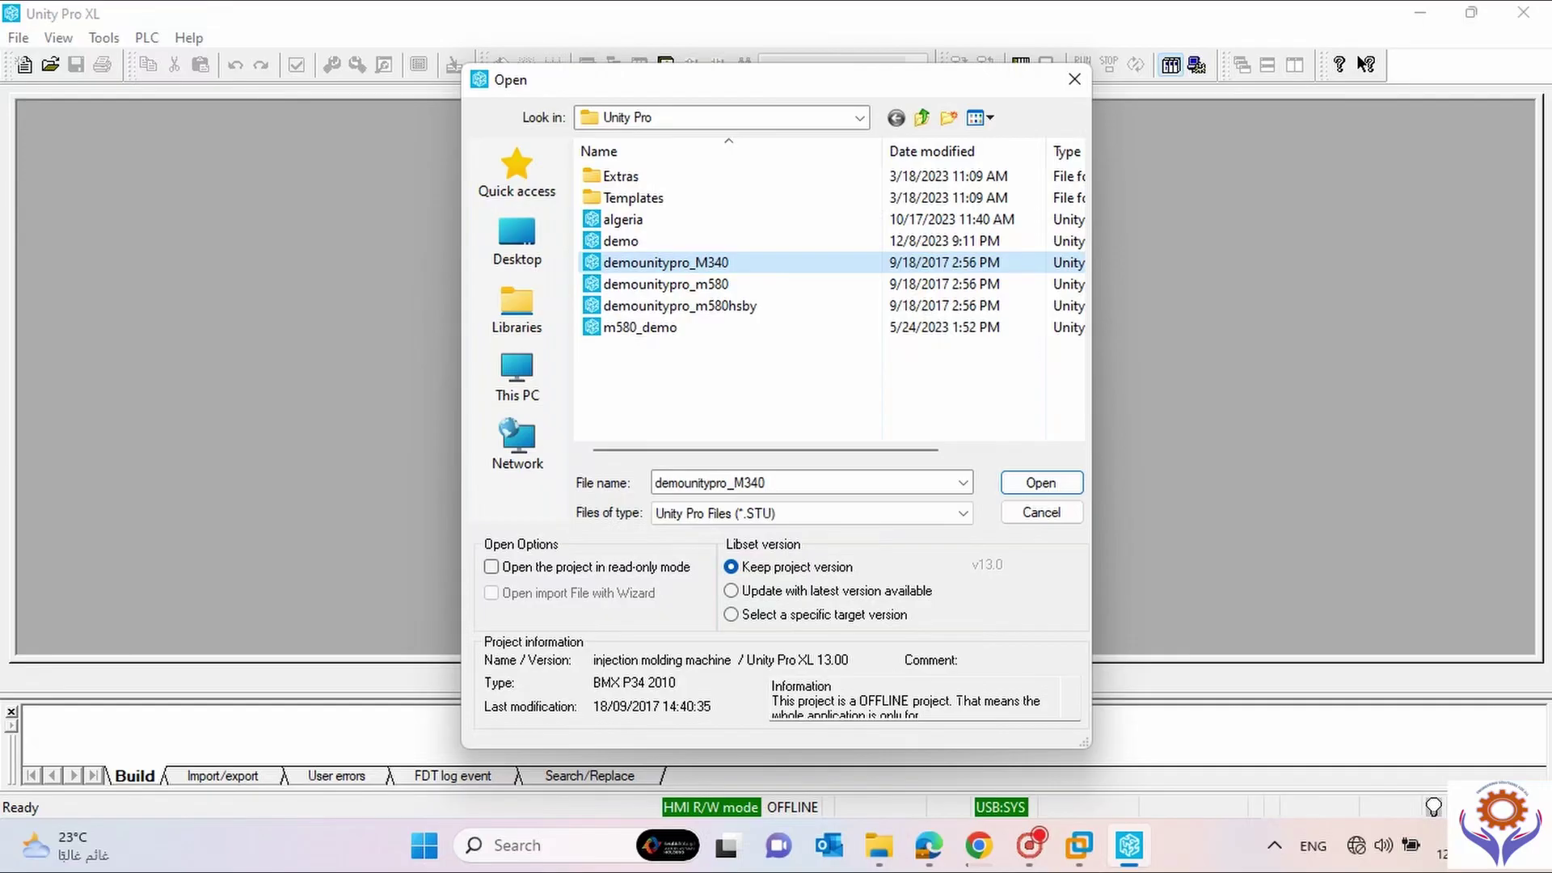
click(700, 288)
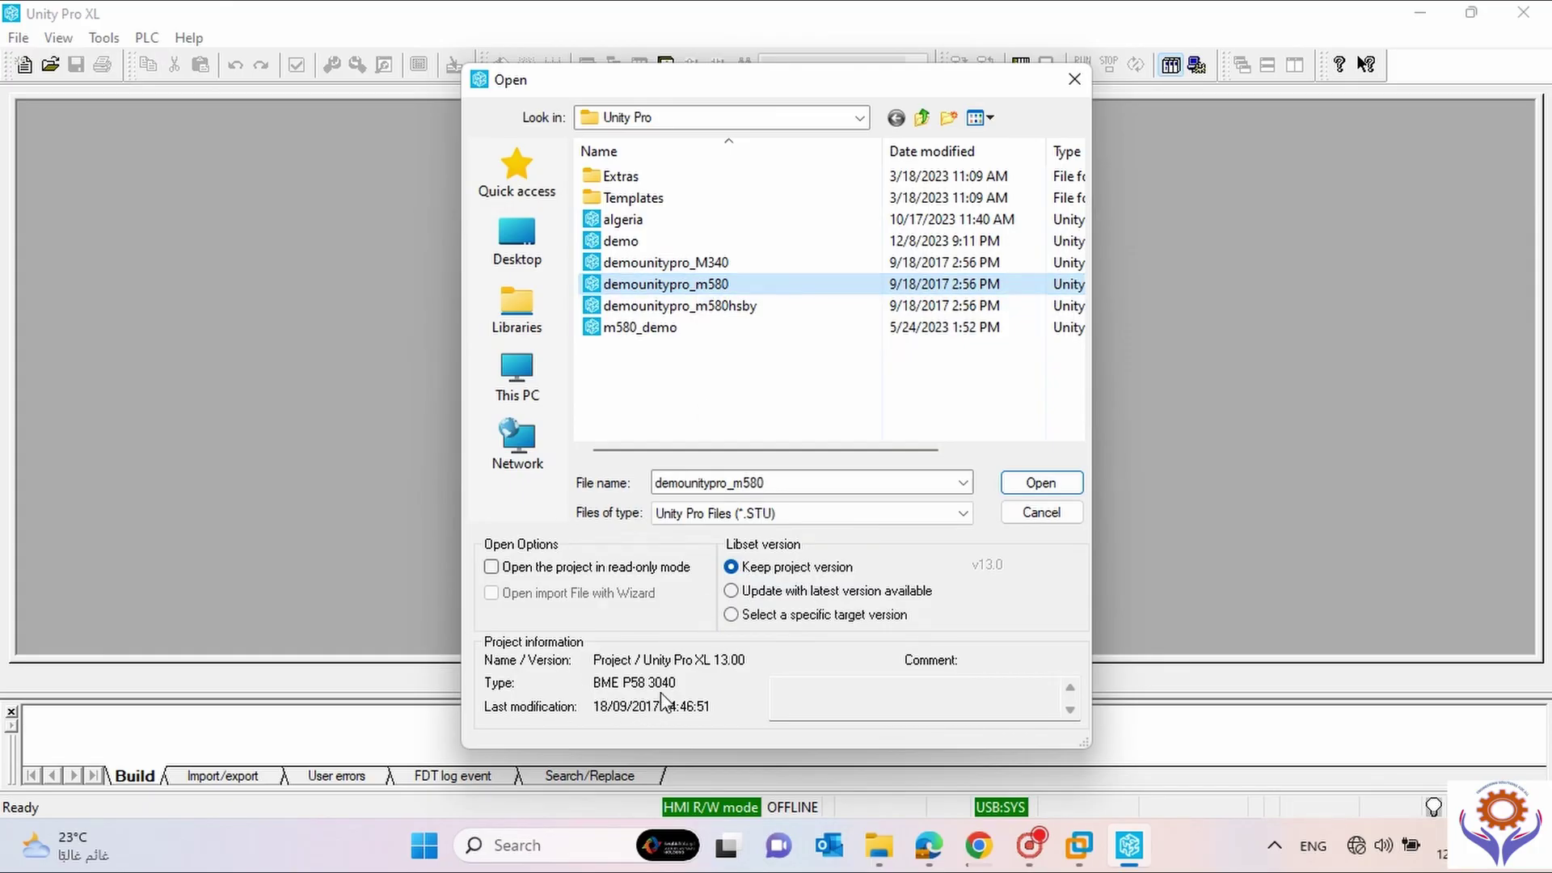
click(738, 307)
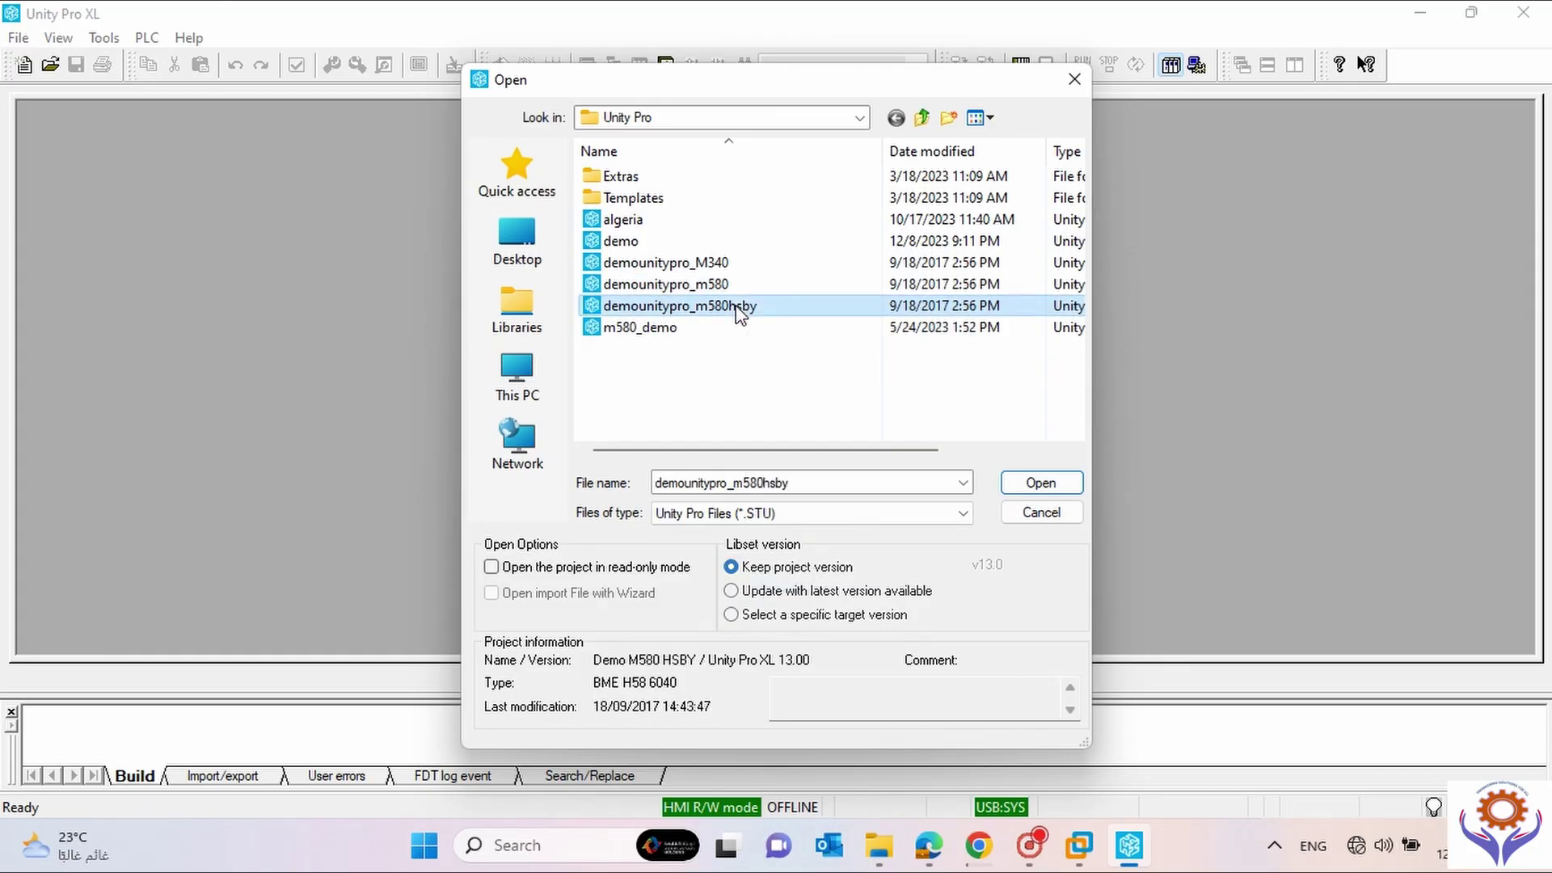
click(668, 267)
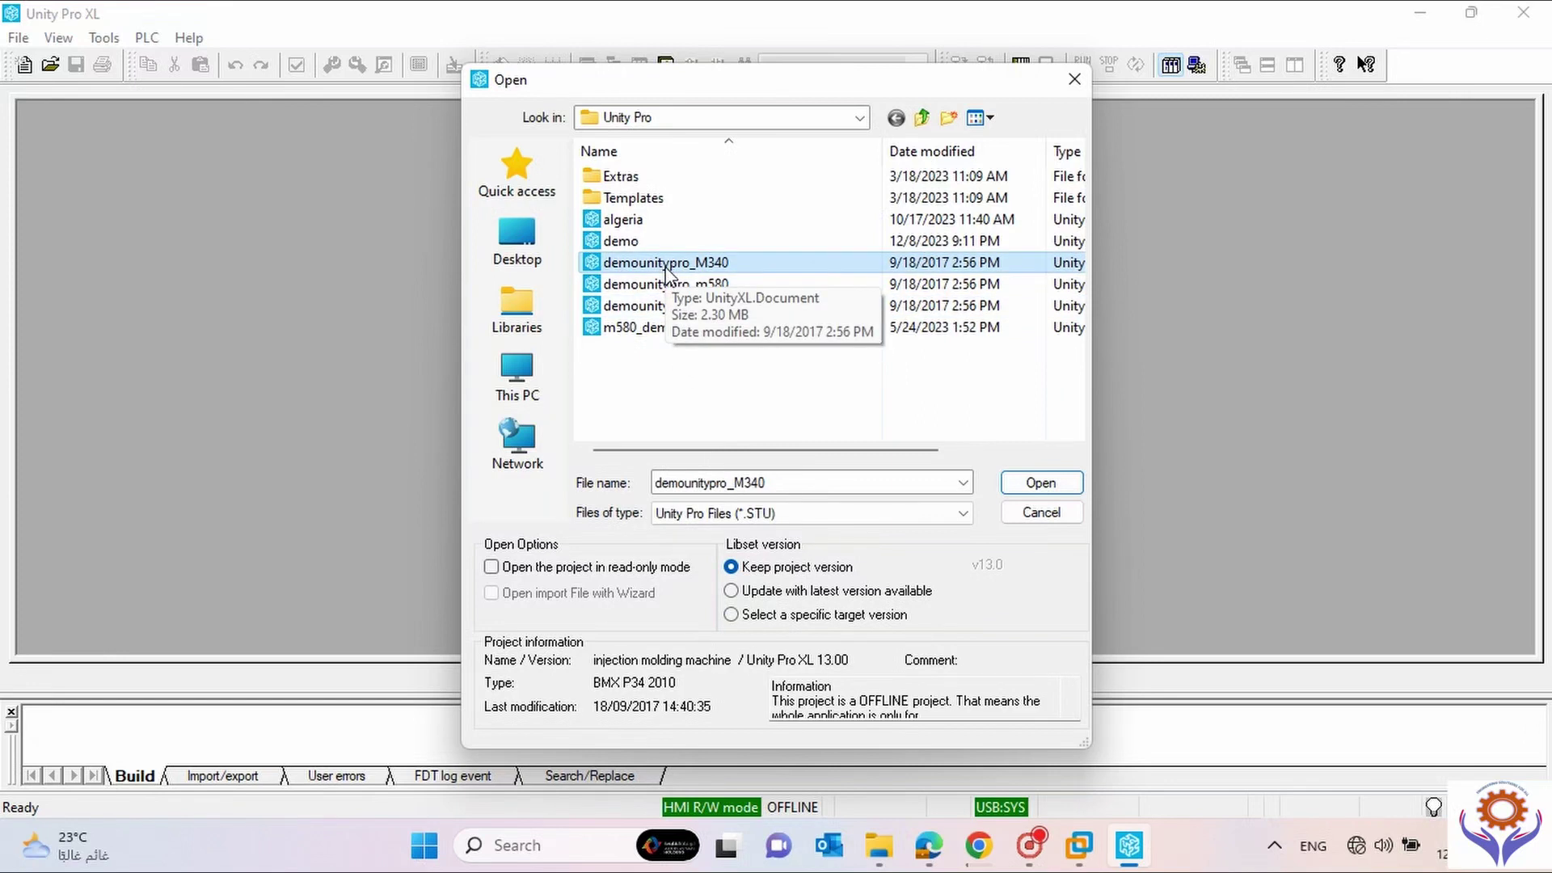
click(1047, 485)
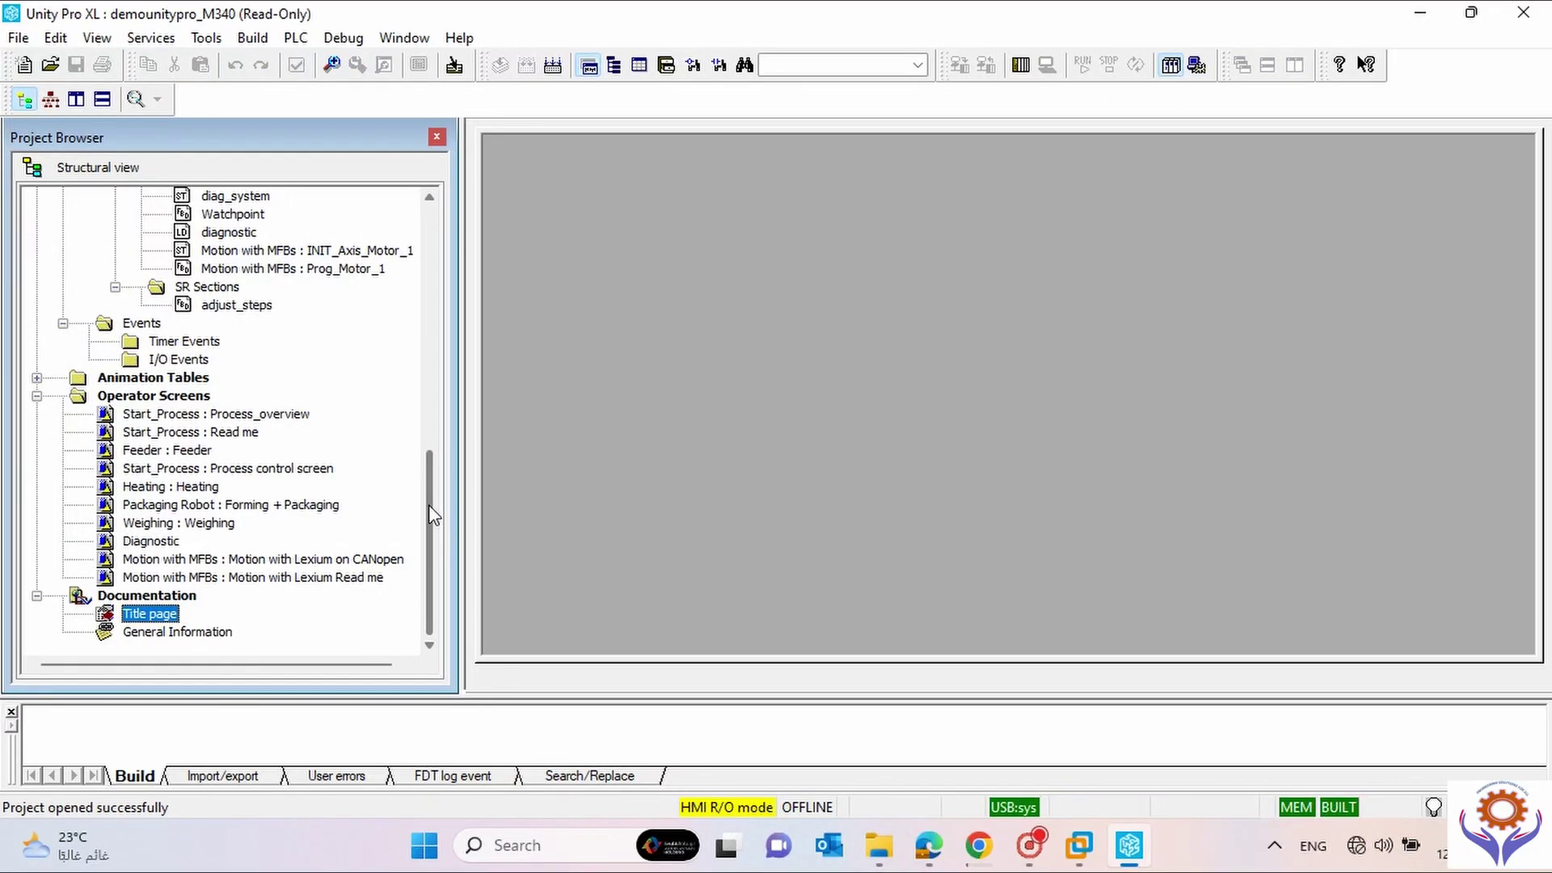
Expand the PLC bus and its BMX XBP 0400 rack, and view the BMX P34 2010 processor's configuration, closing it when done.
drag(432, 515, 459, 232)
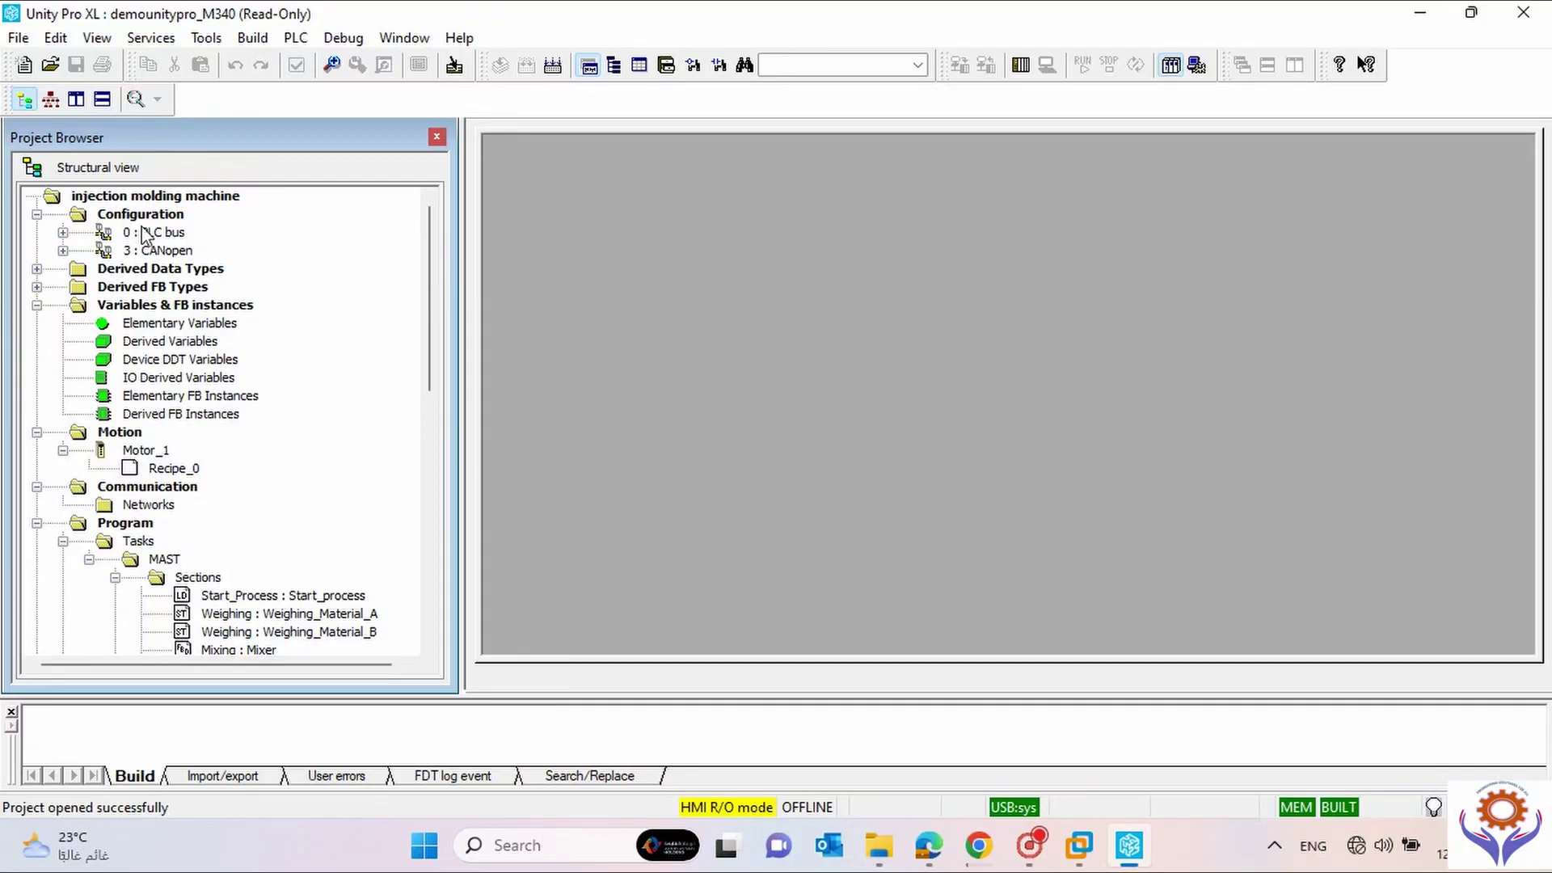
click(63, 233)
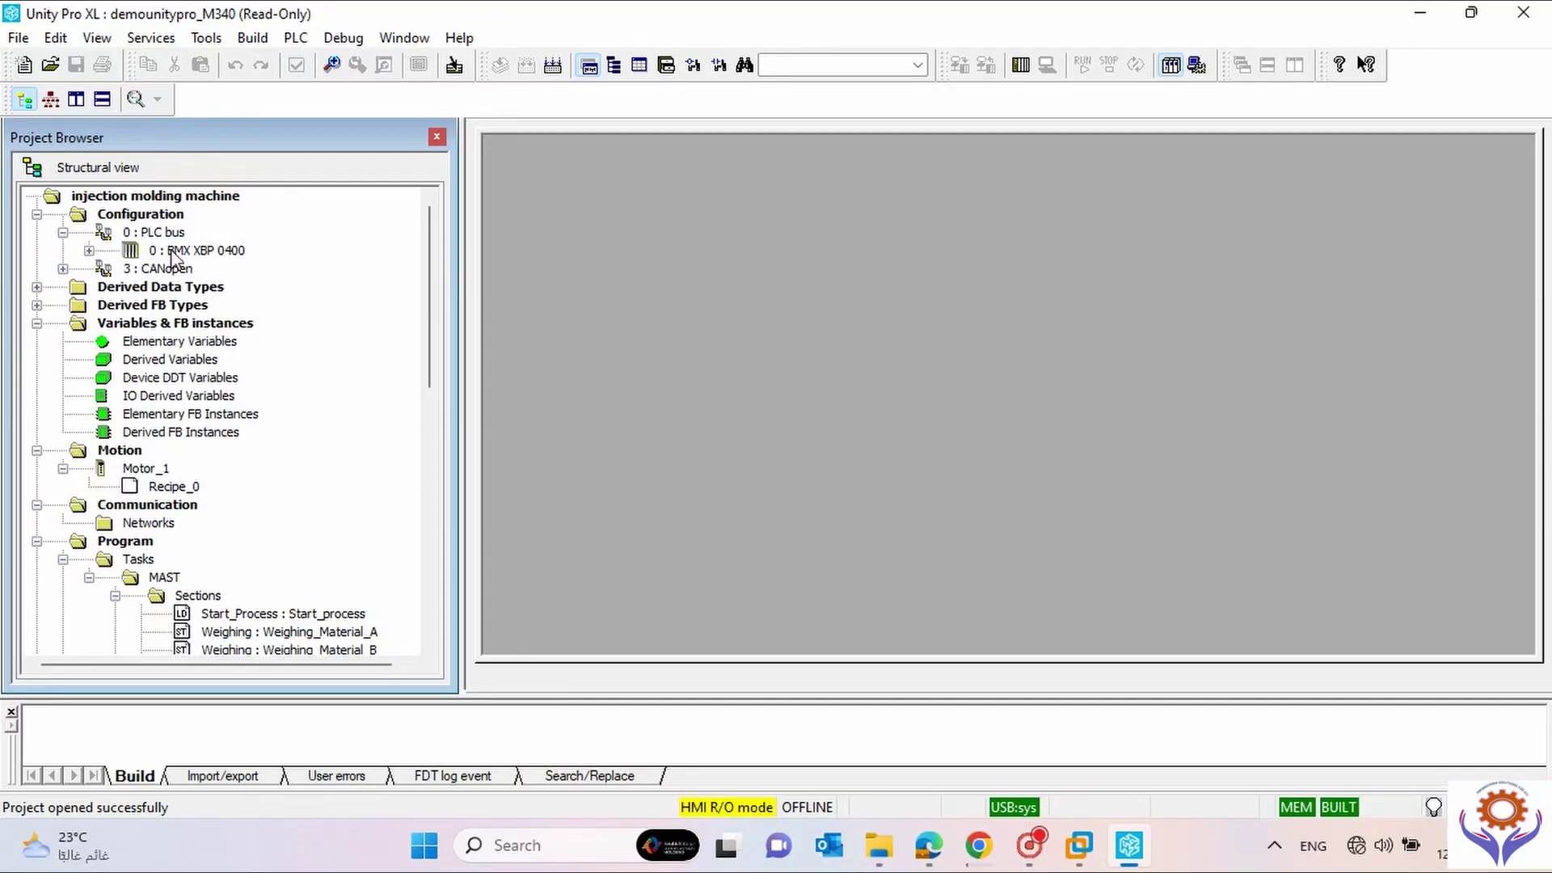
click(88, 251)
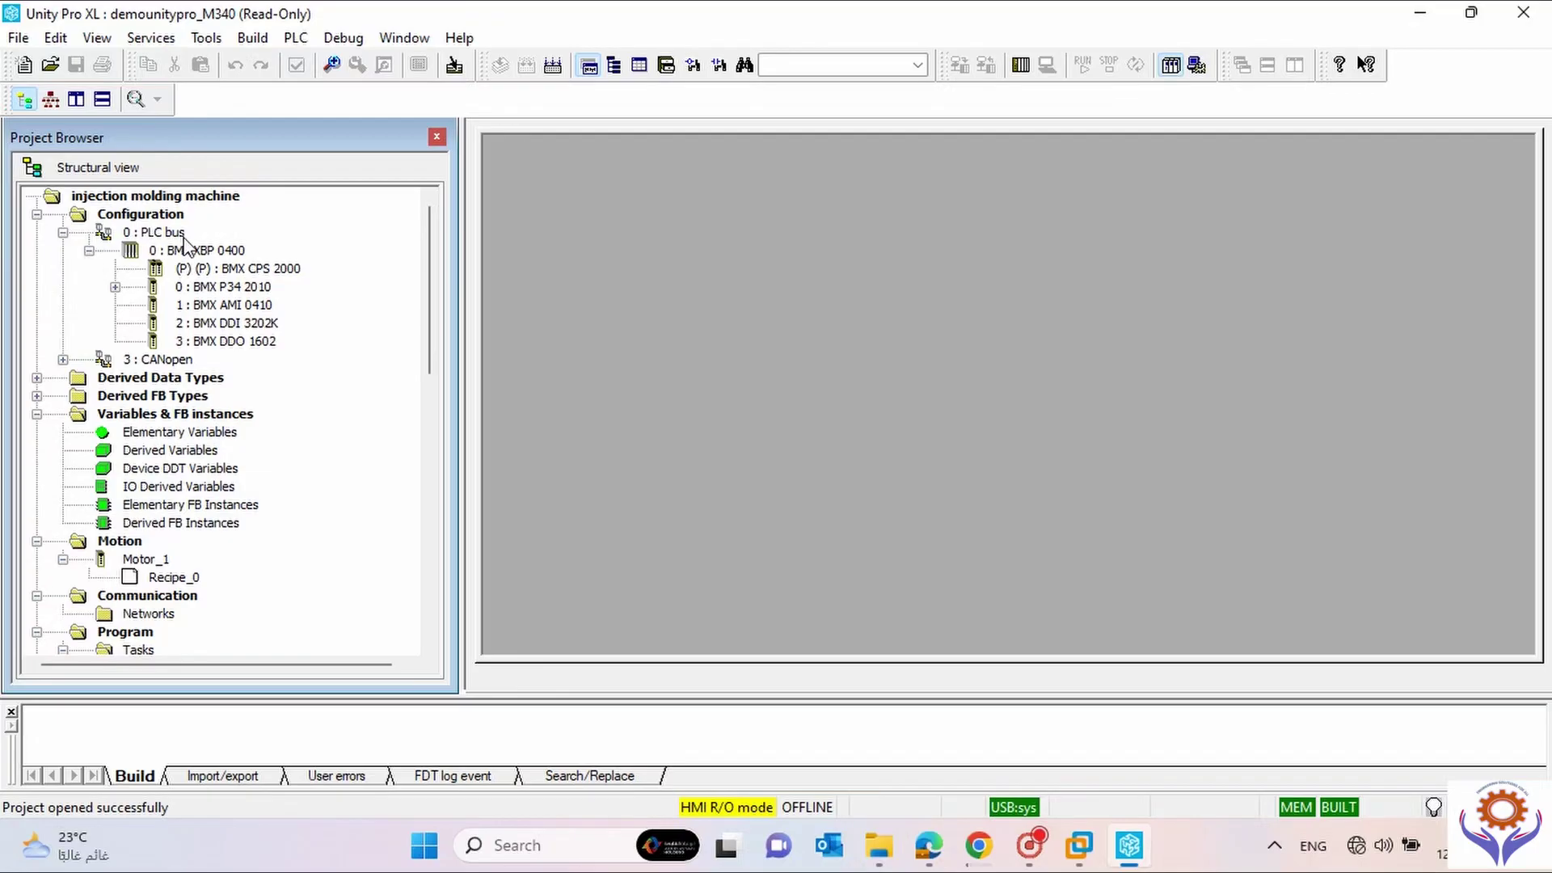
double_click(235, 286)
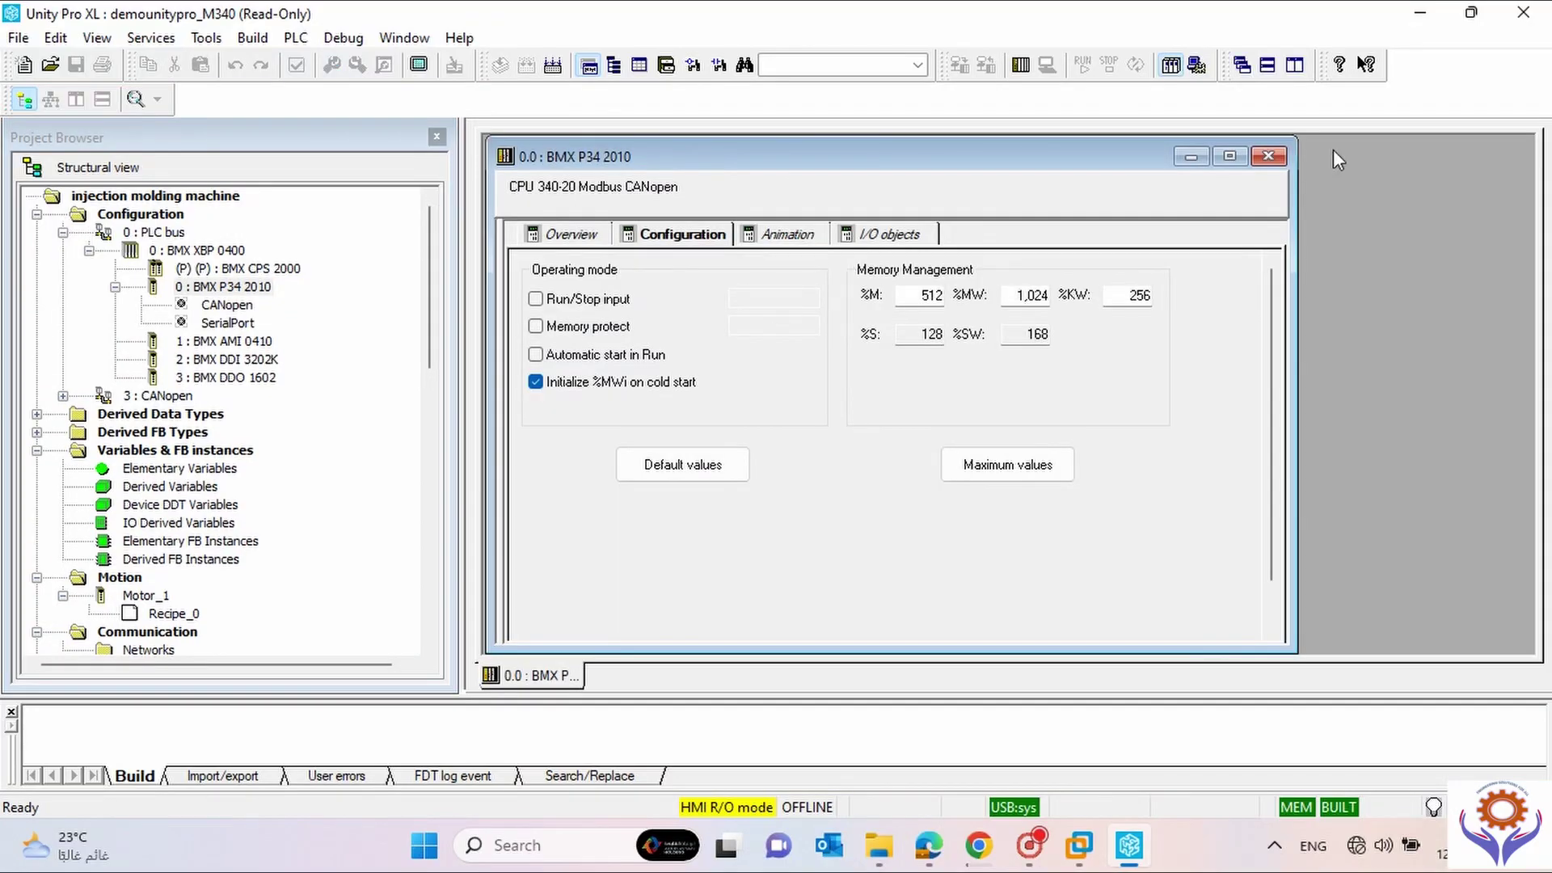
click(1278, 156)
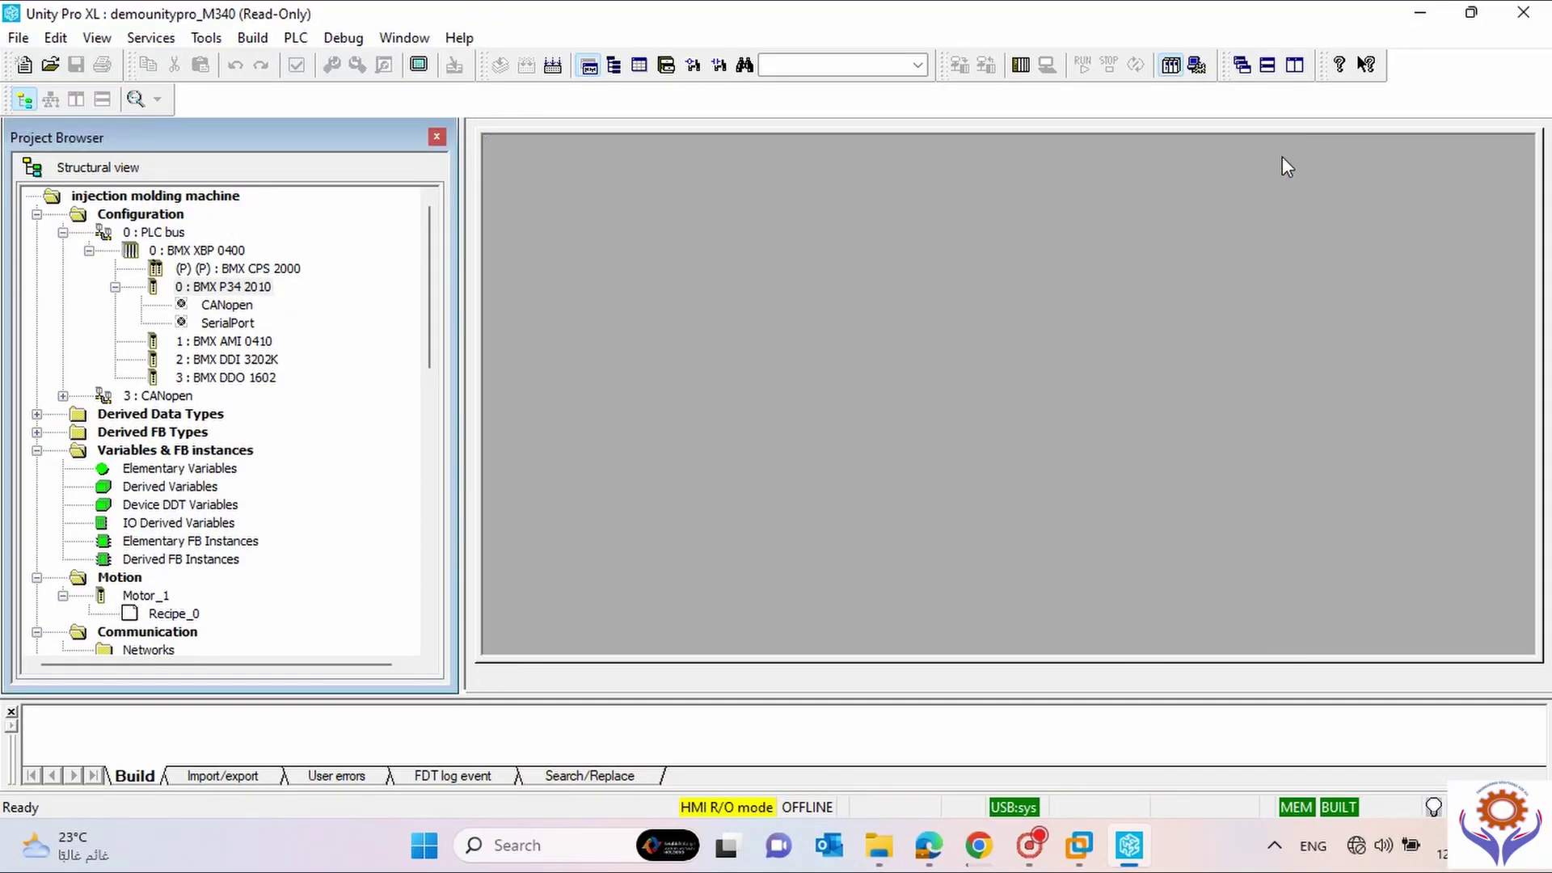
Show the PLC bus rack layout from the BMX CPS 2000 power supply, with the hardware catalog closed and the layout window maximized.
double_click(265, 270)
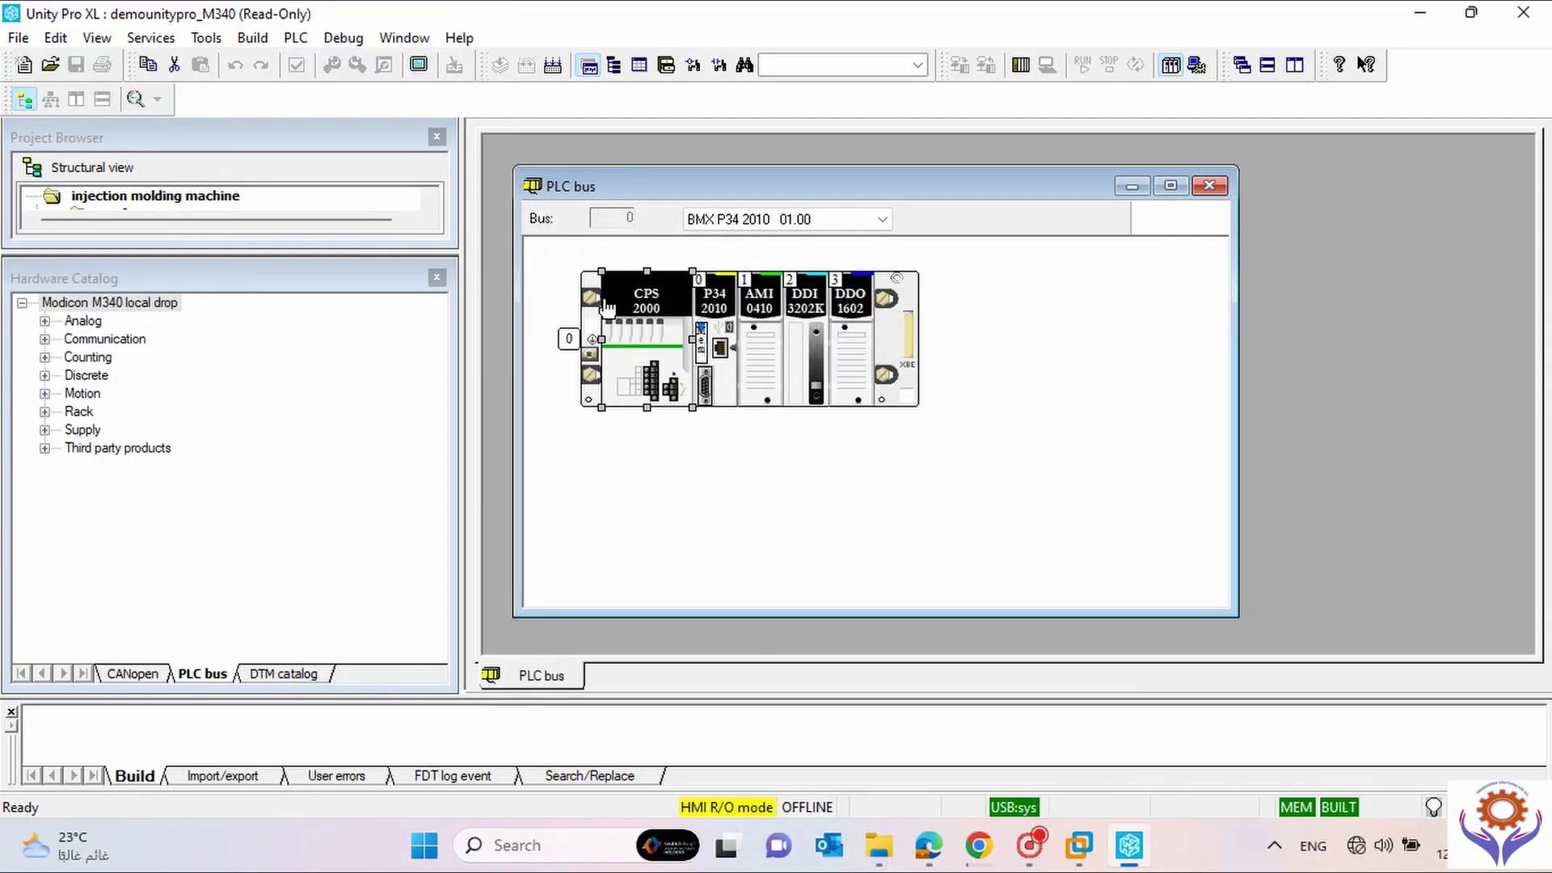
click(436, 277)
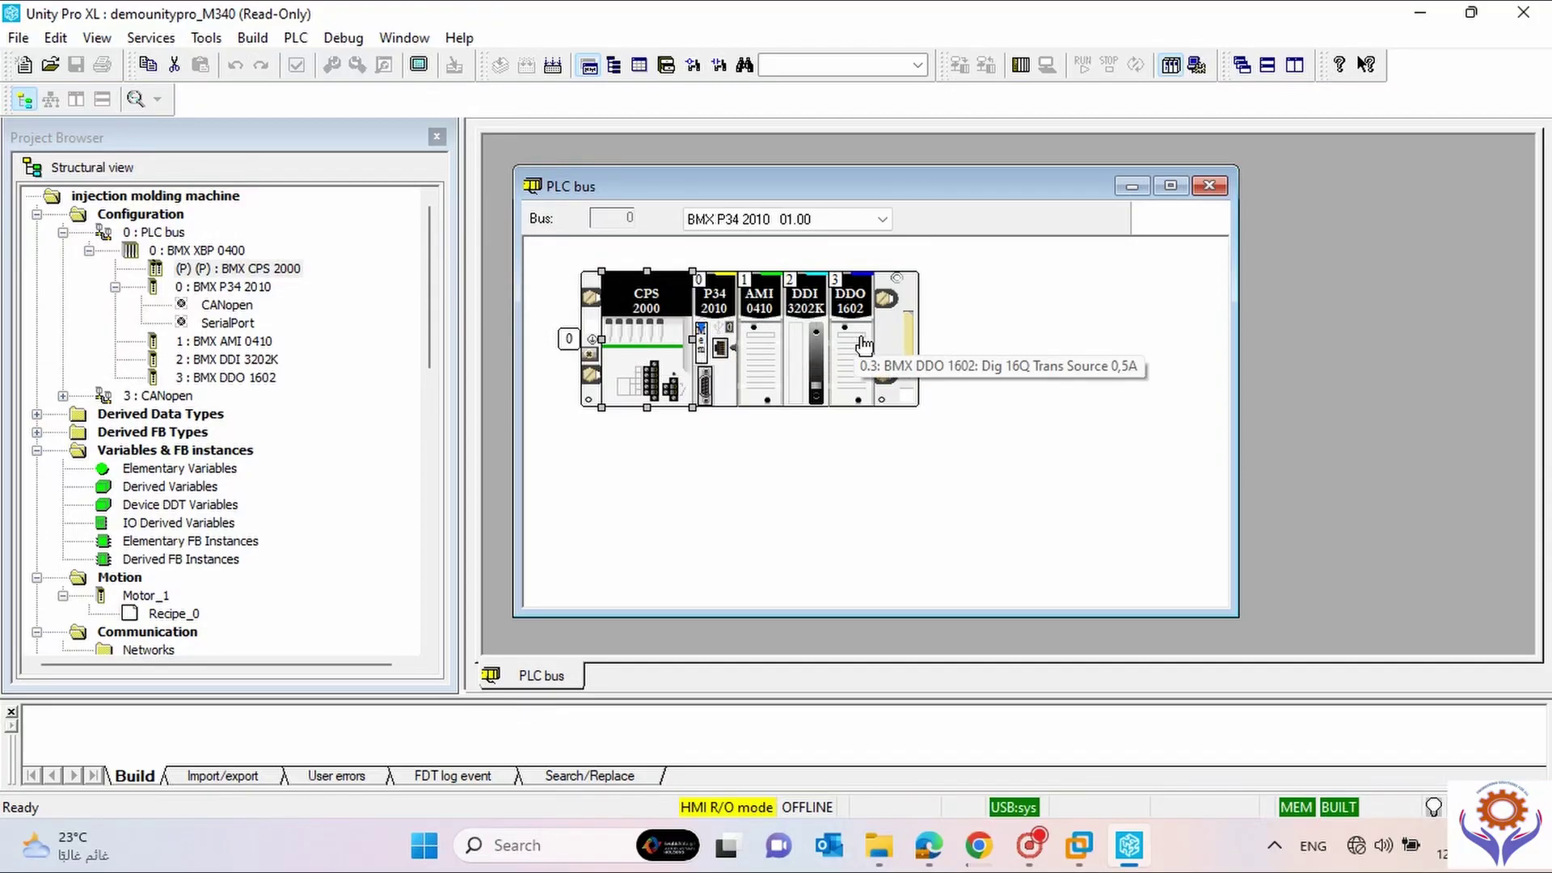
right_click(642, 369)
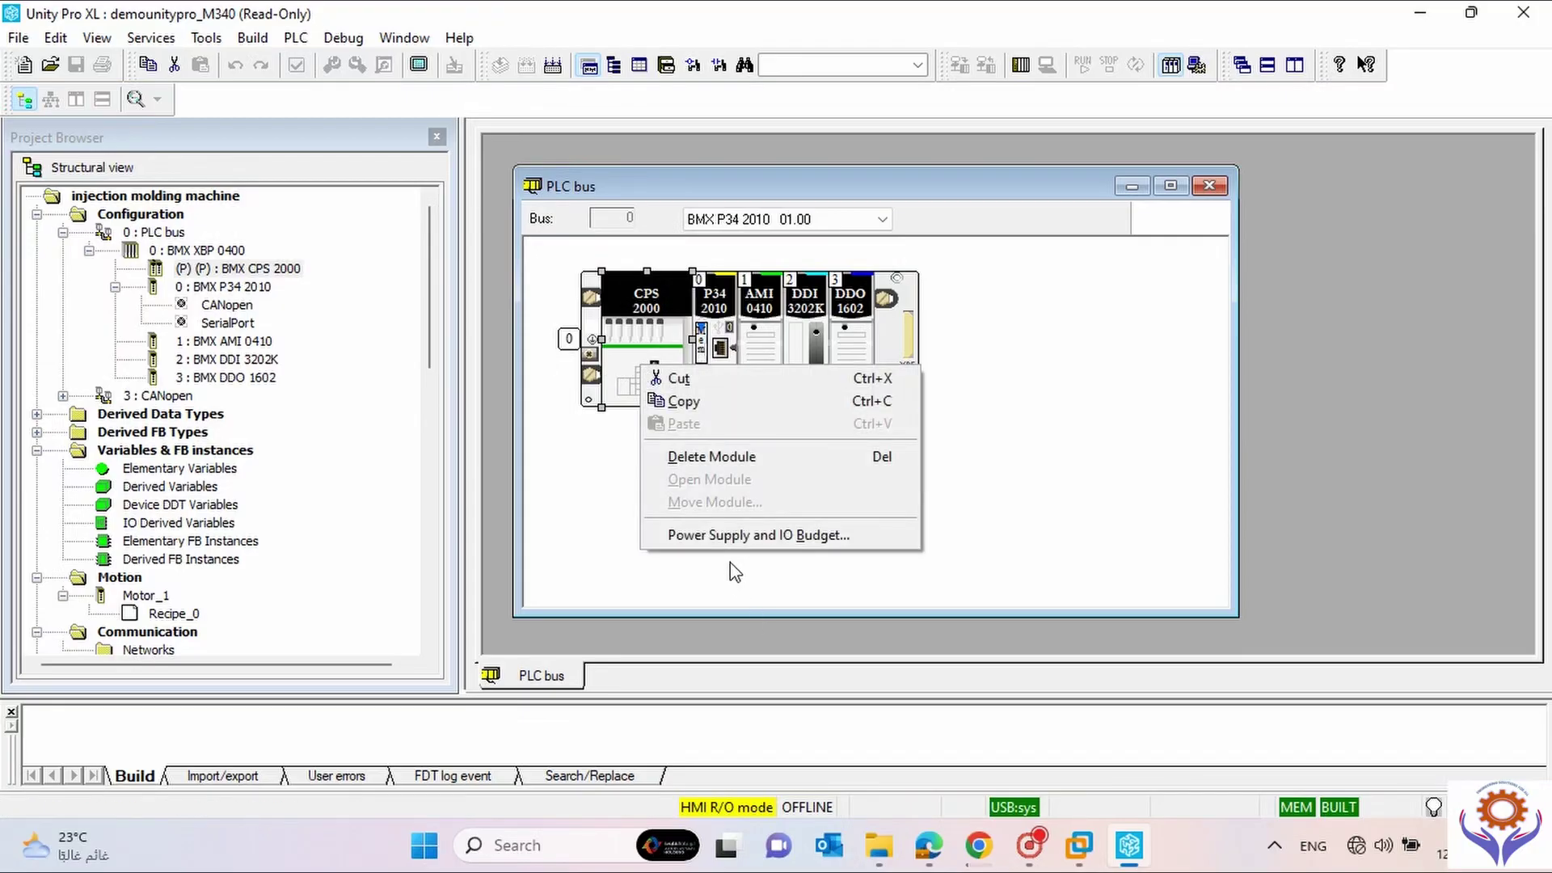
click(1087, 394)
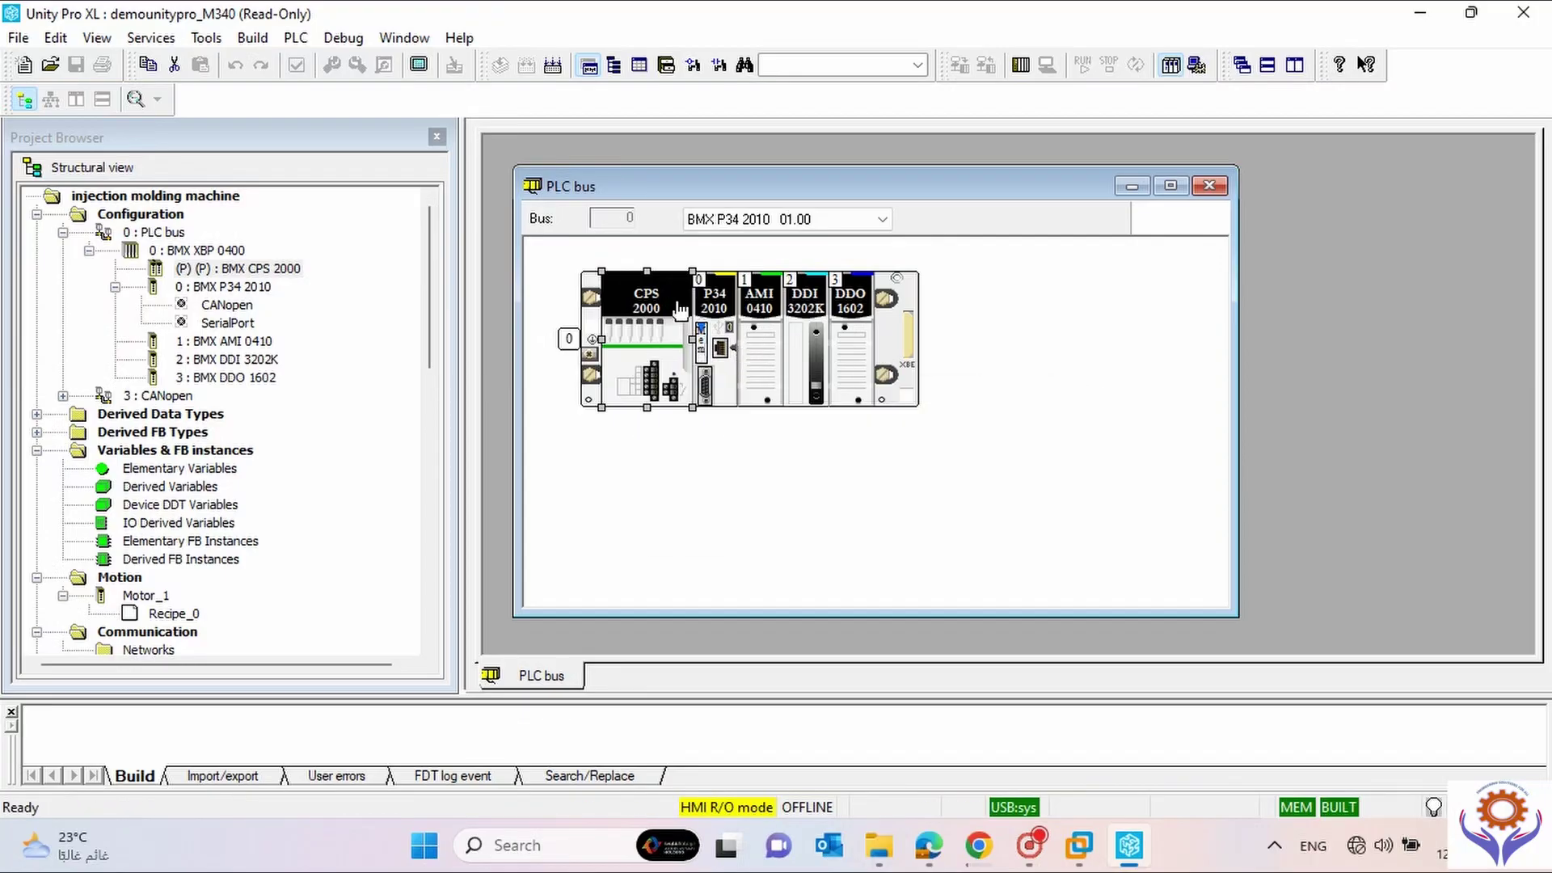
click(1169, 186)
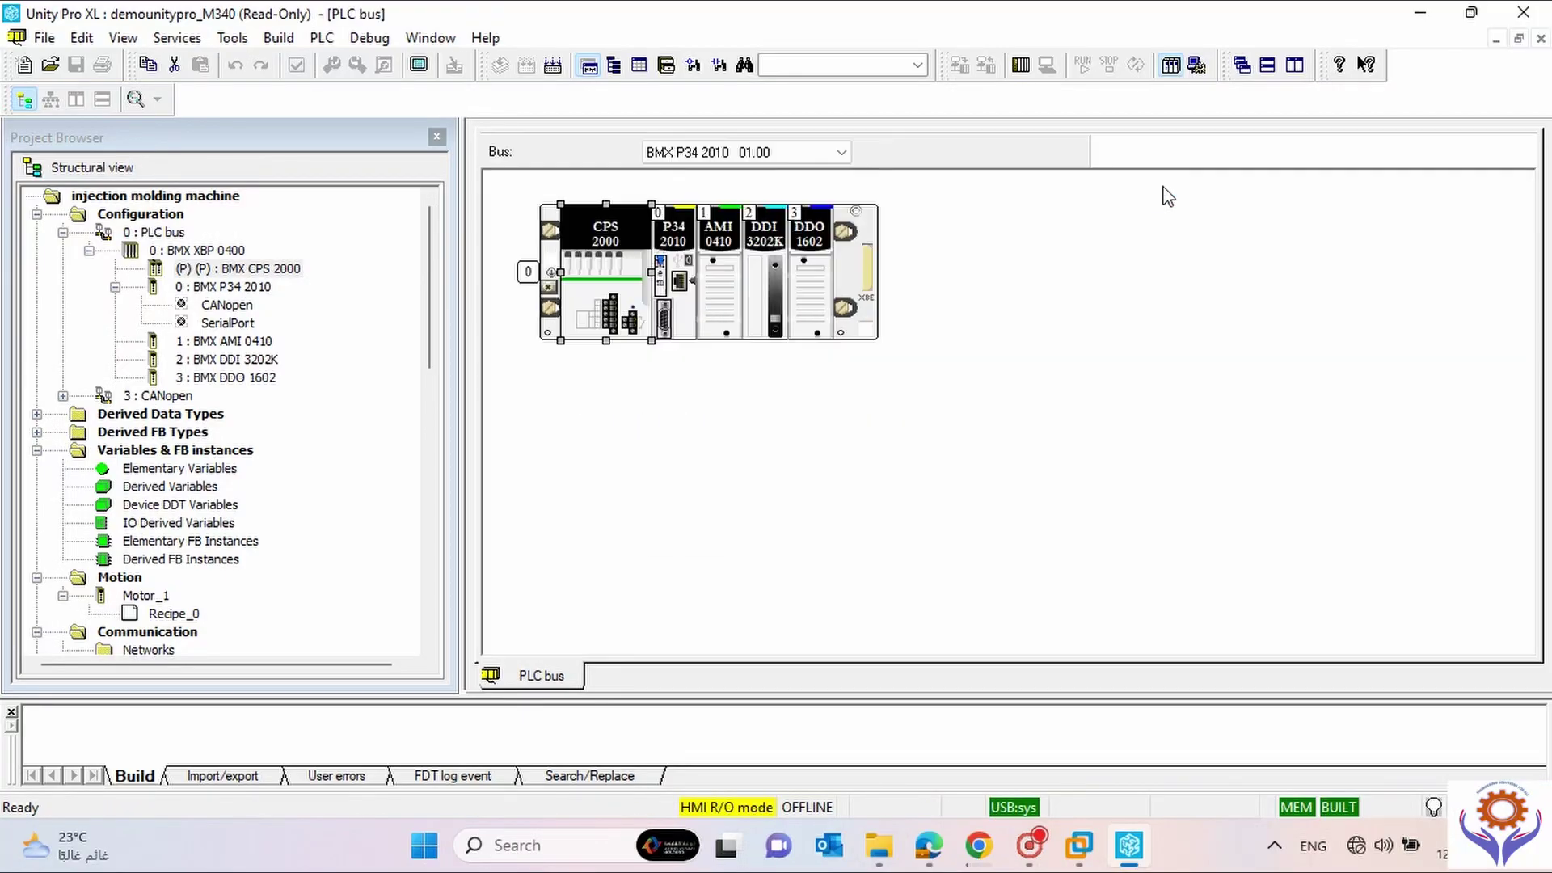
Collapse the BMX XBP 0400 rack and expand the Derived Data Types and Derived FB Types folders.
mouse_move(439, 328)
mouse_down()
mouse_move(437, 356)
mouse_move(434, 343)
mouse_up()
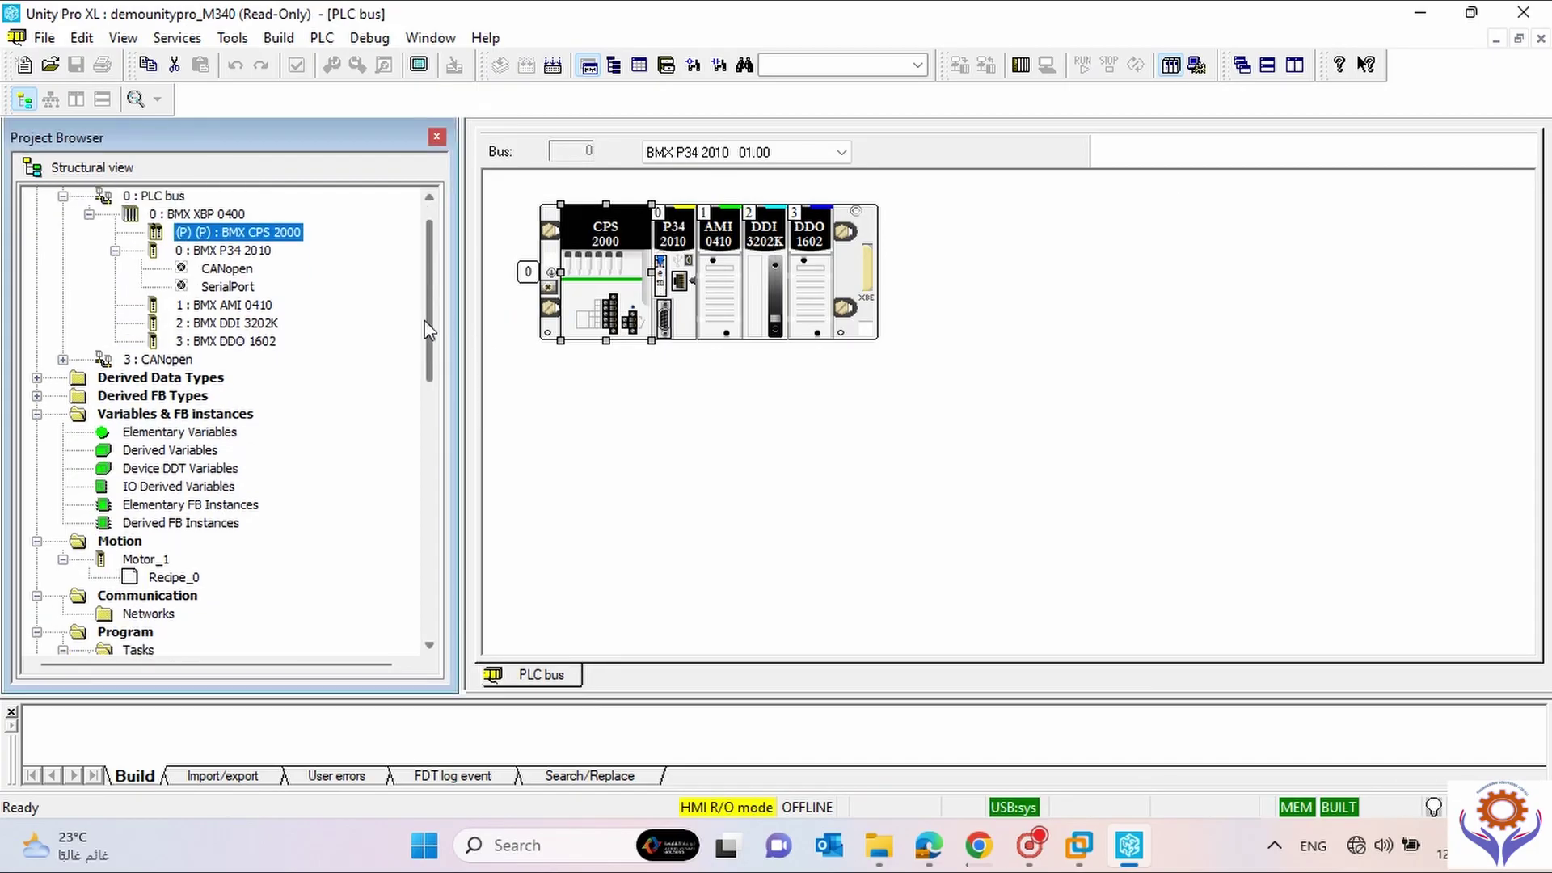
click(89, 232)
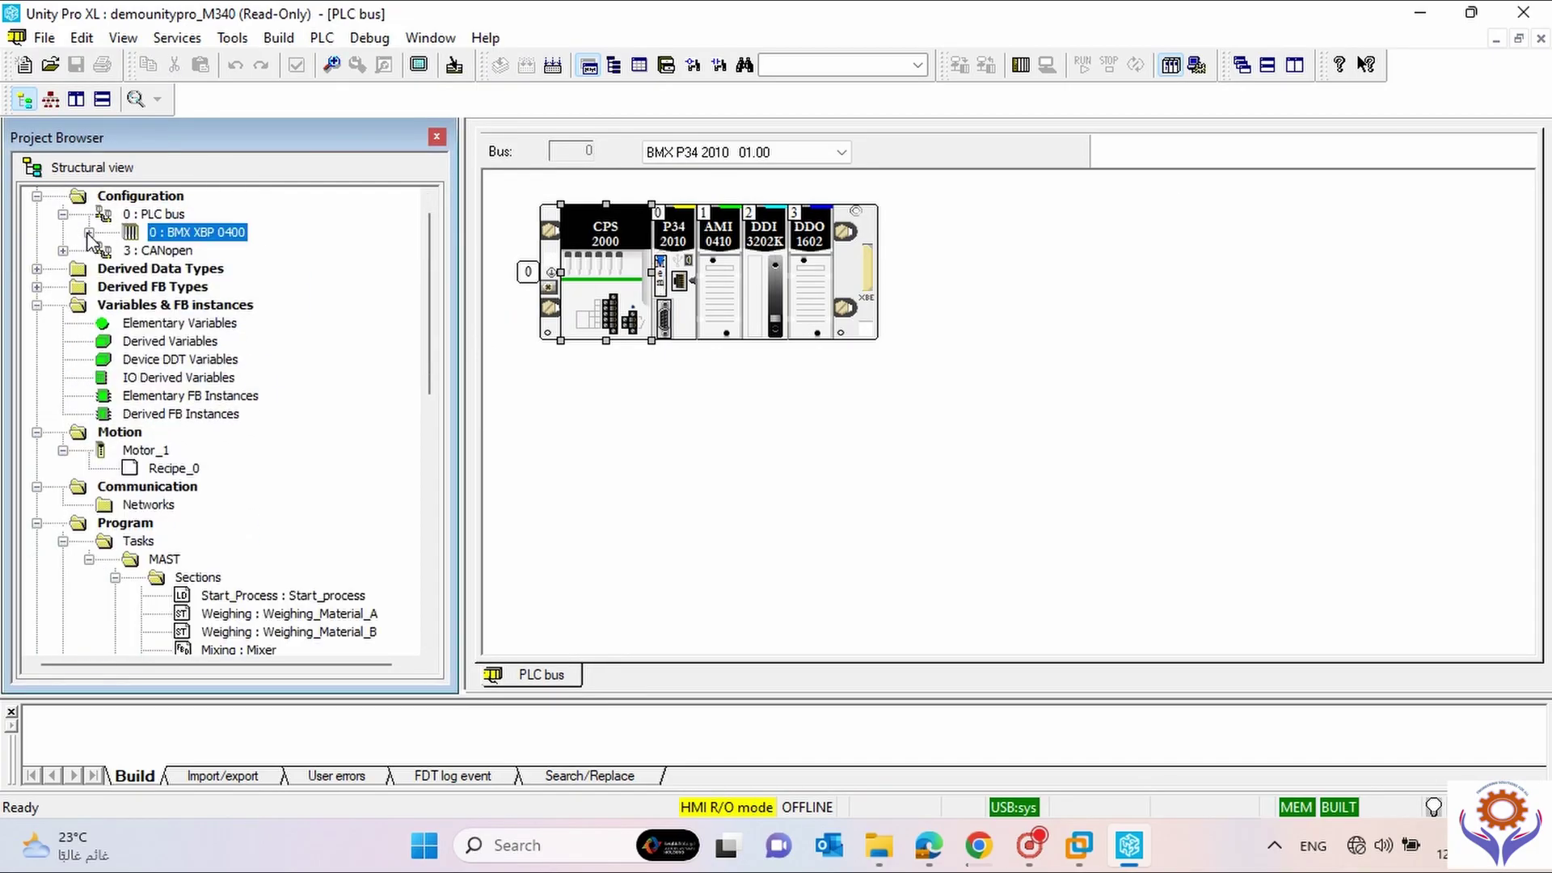
click(37, 270)
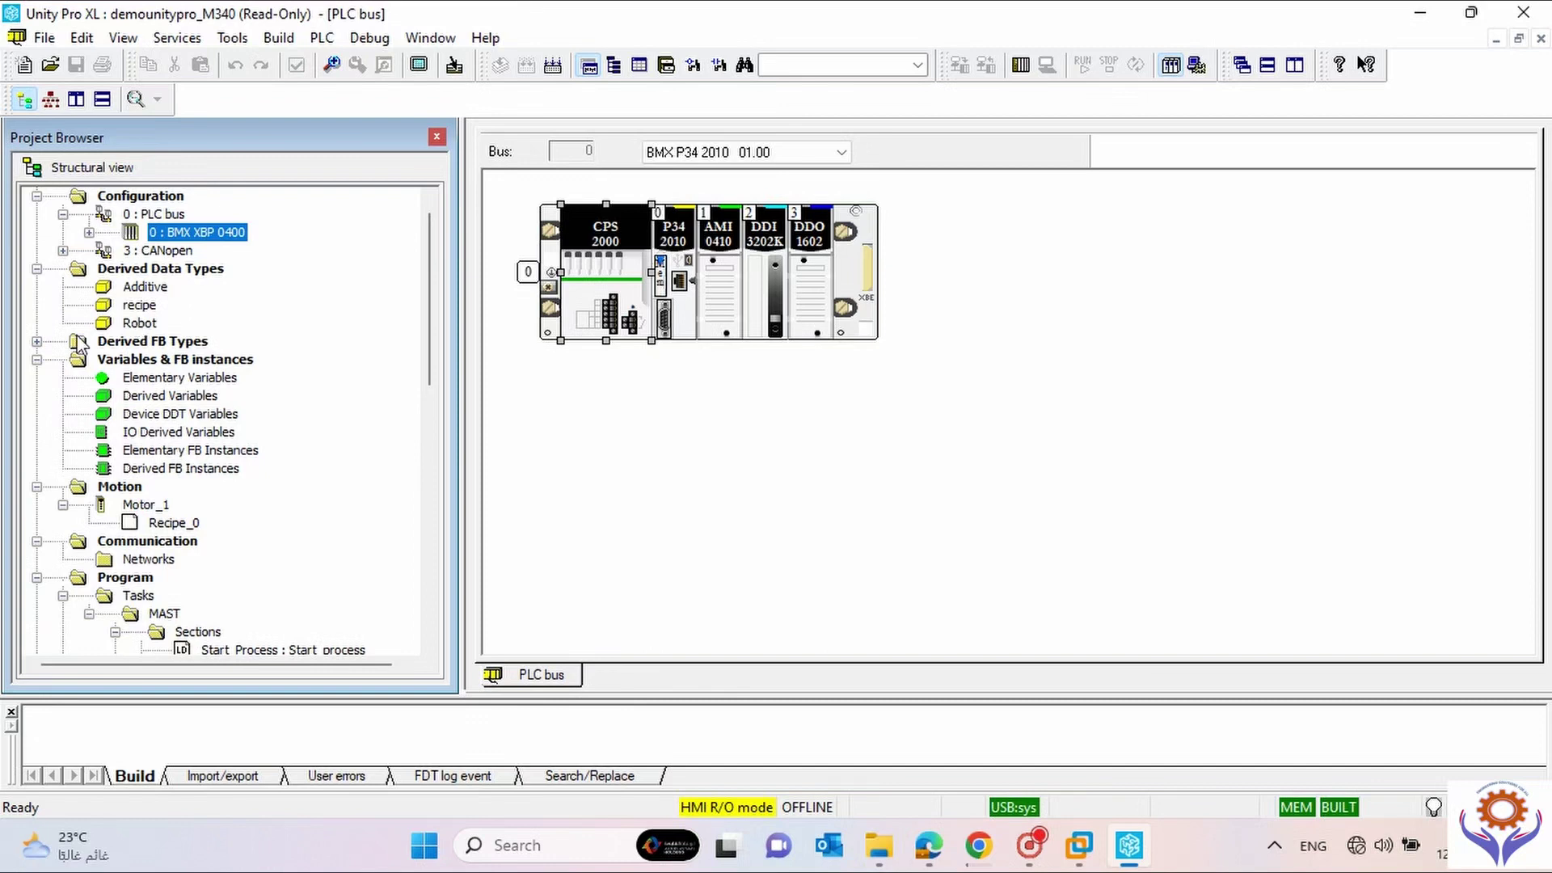
click(36, 341)
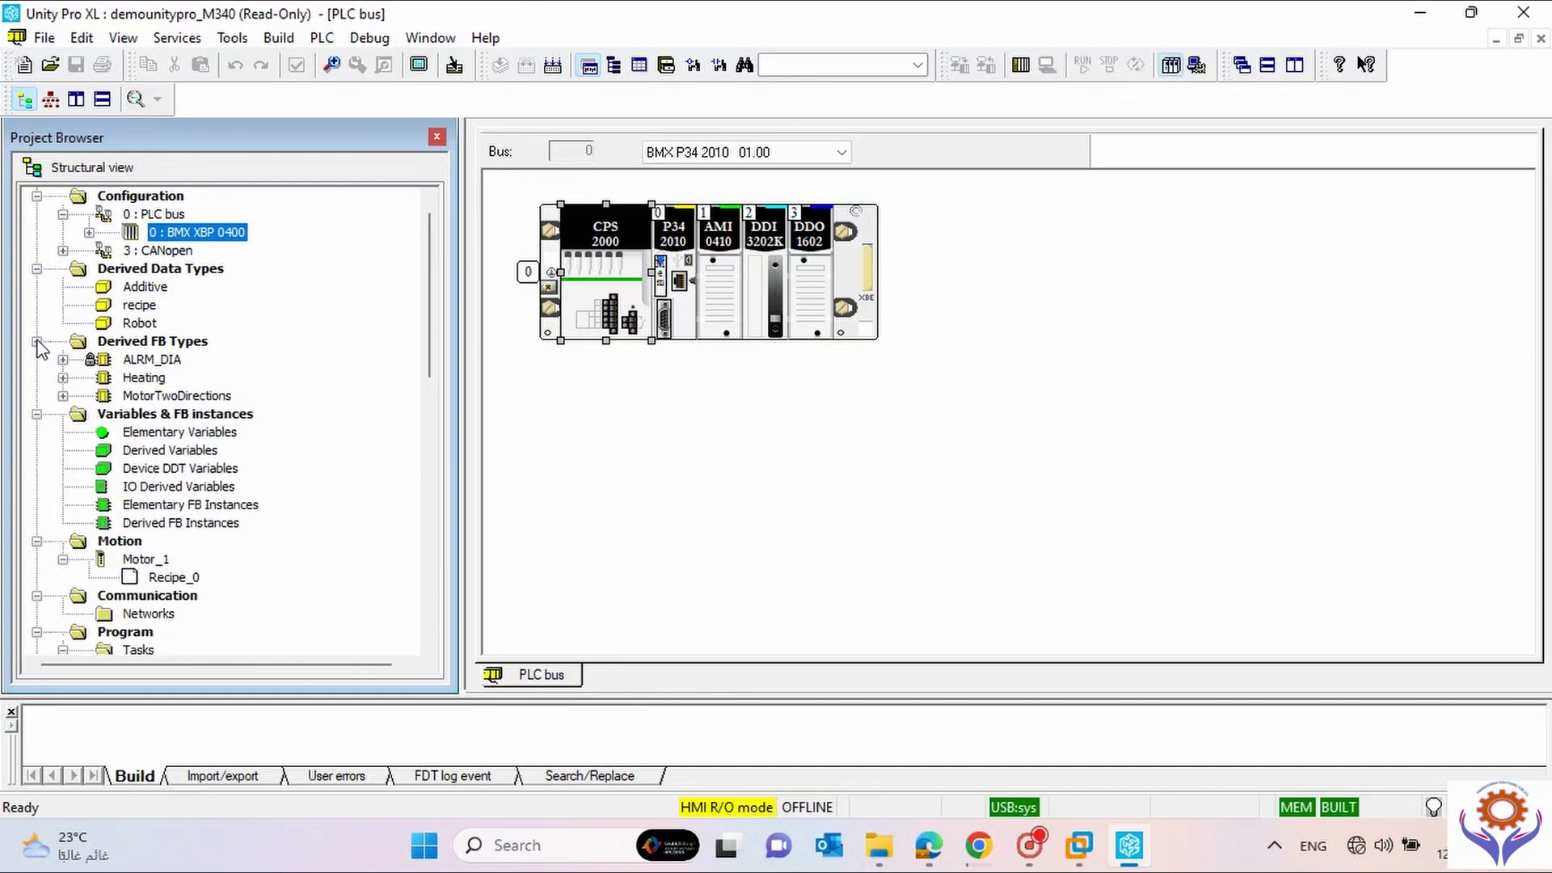
Open the Heating derived function block type and view the code of its Loop_control_Heating section.
double_click(145, 378)
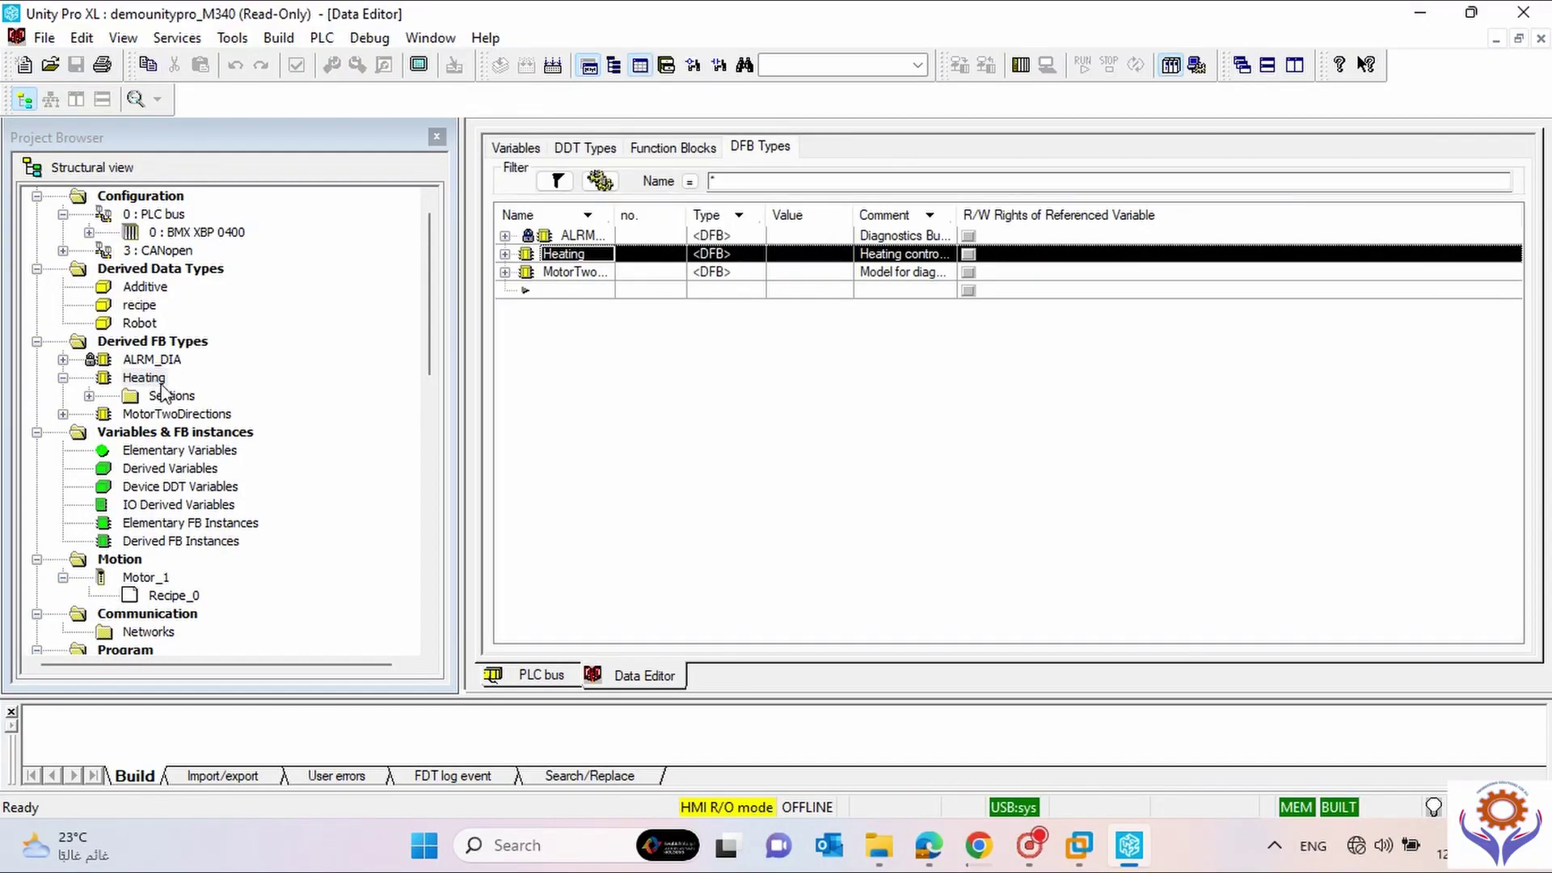
click(89, 395)
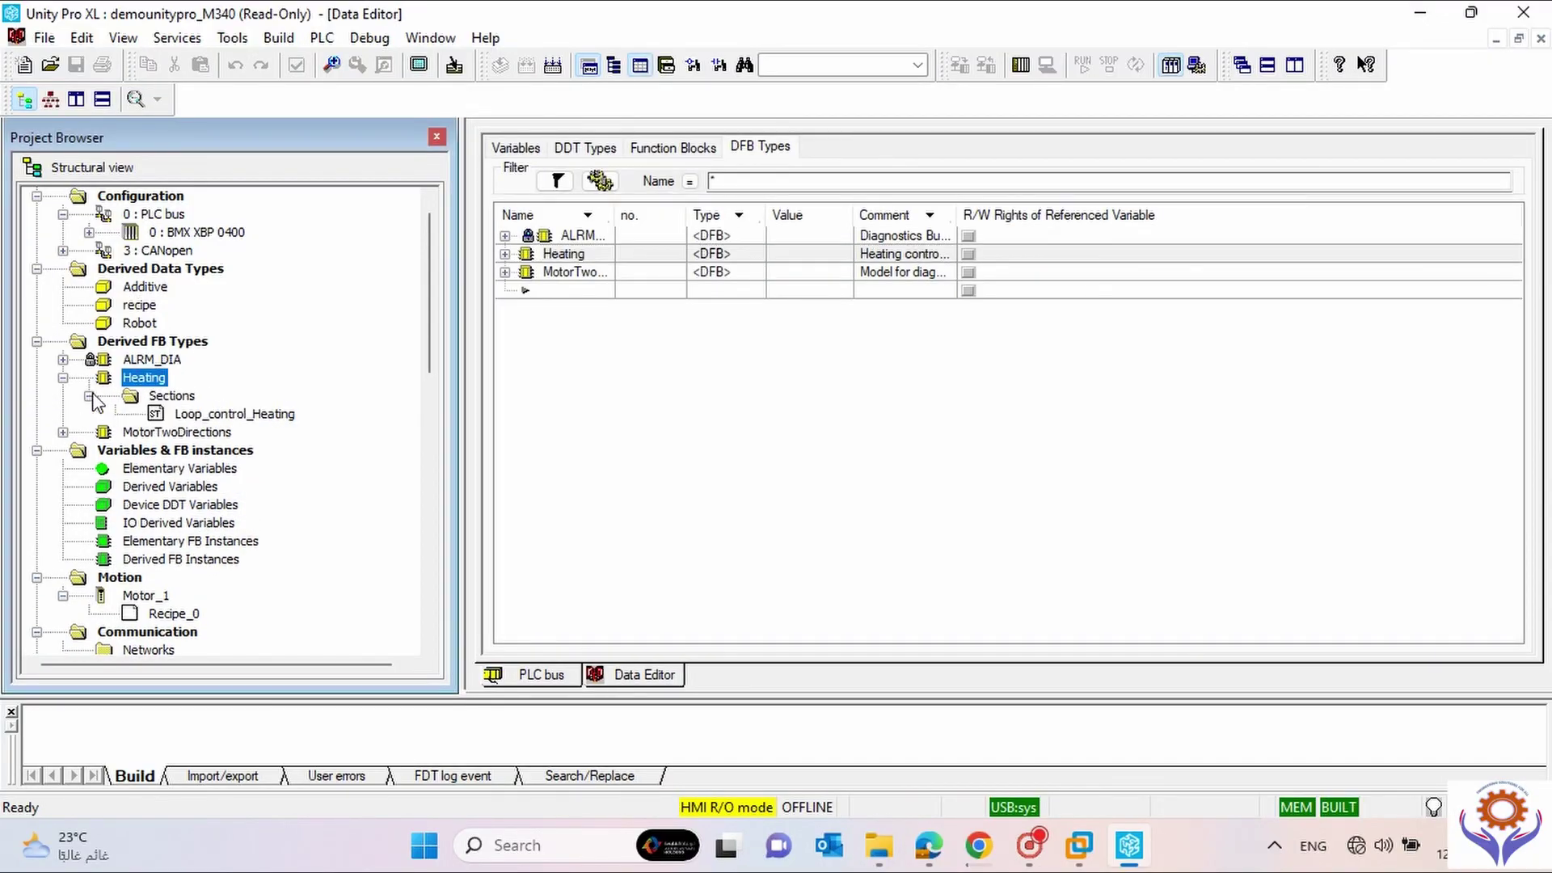
click(220, 416)
double_click(219, 416)
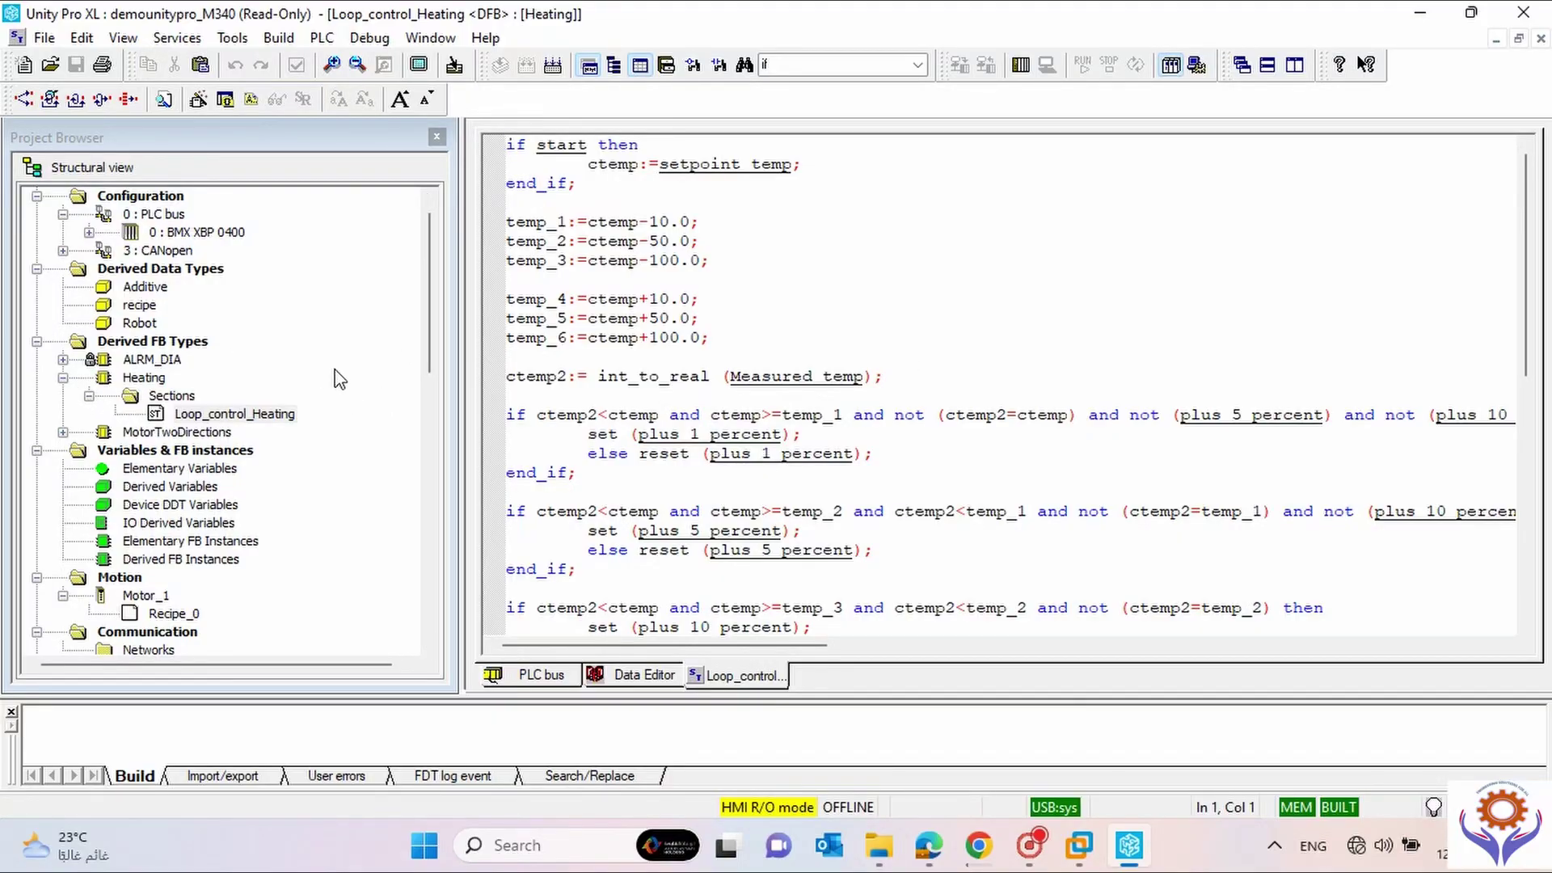
Collapse the Heating block type and review the project's elementary variables through to the end of the list.
drag(421, 214, 421, 205)
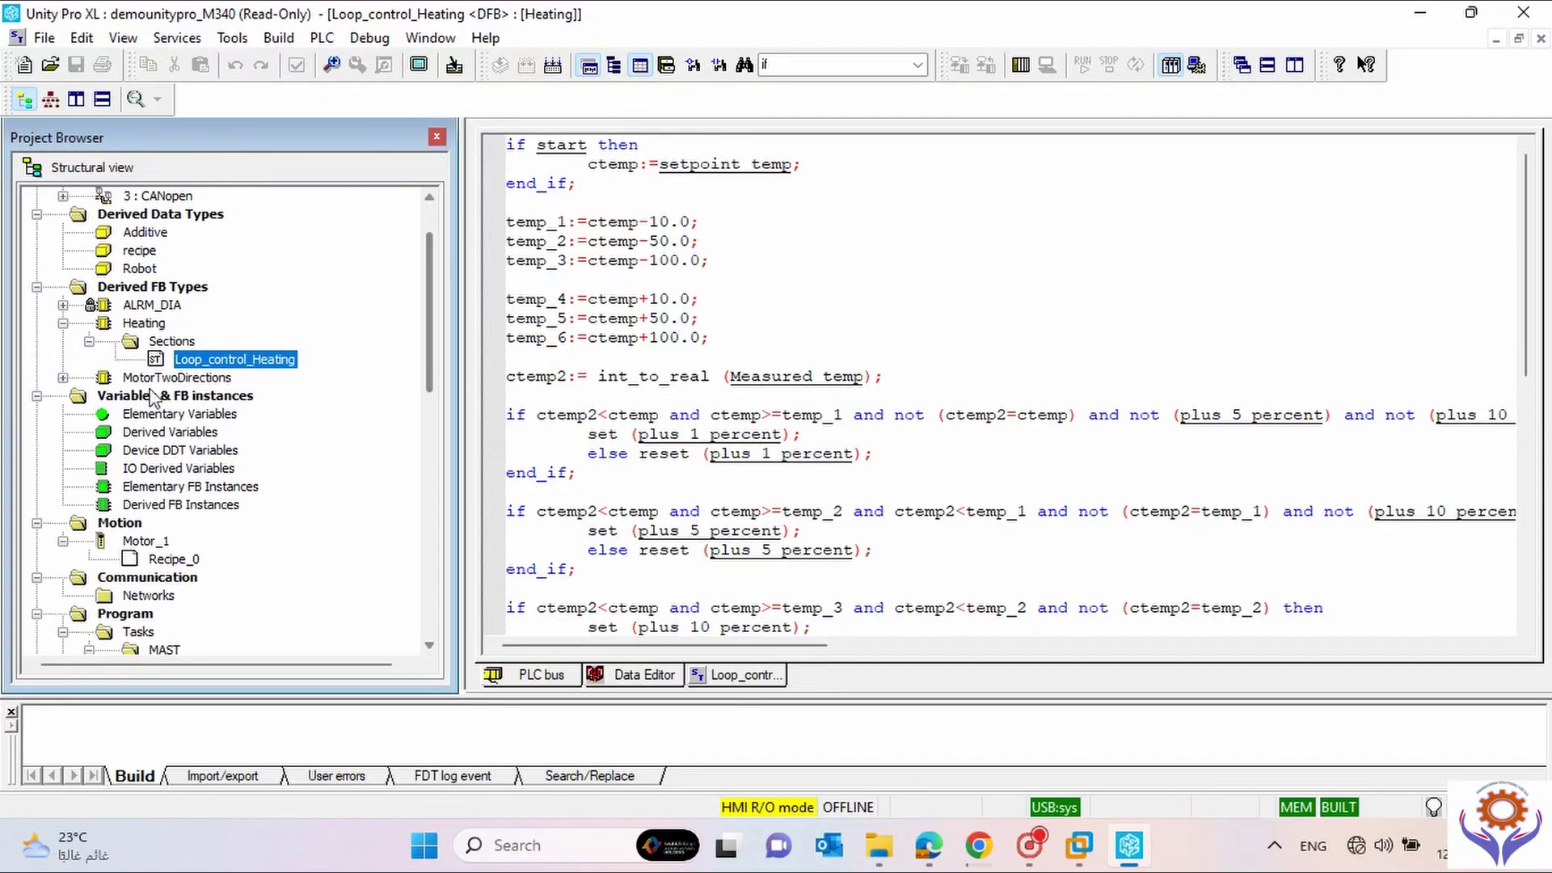
click(63, 322)
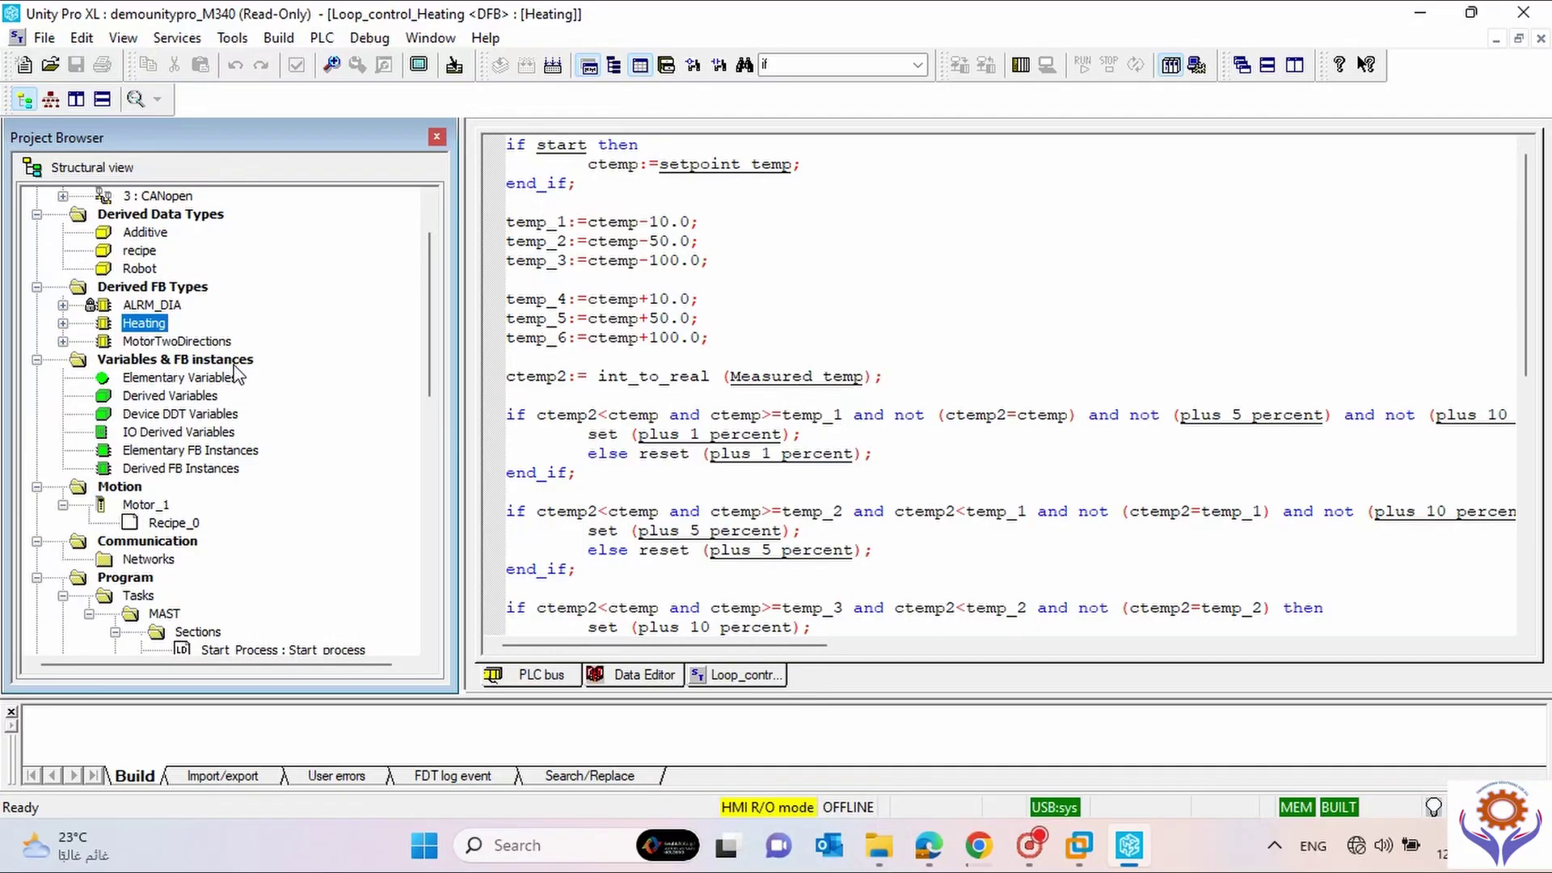
double_click(192, 379)
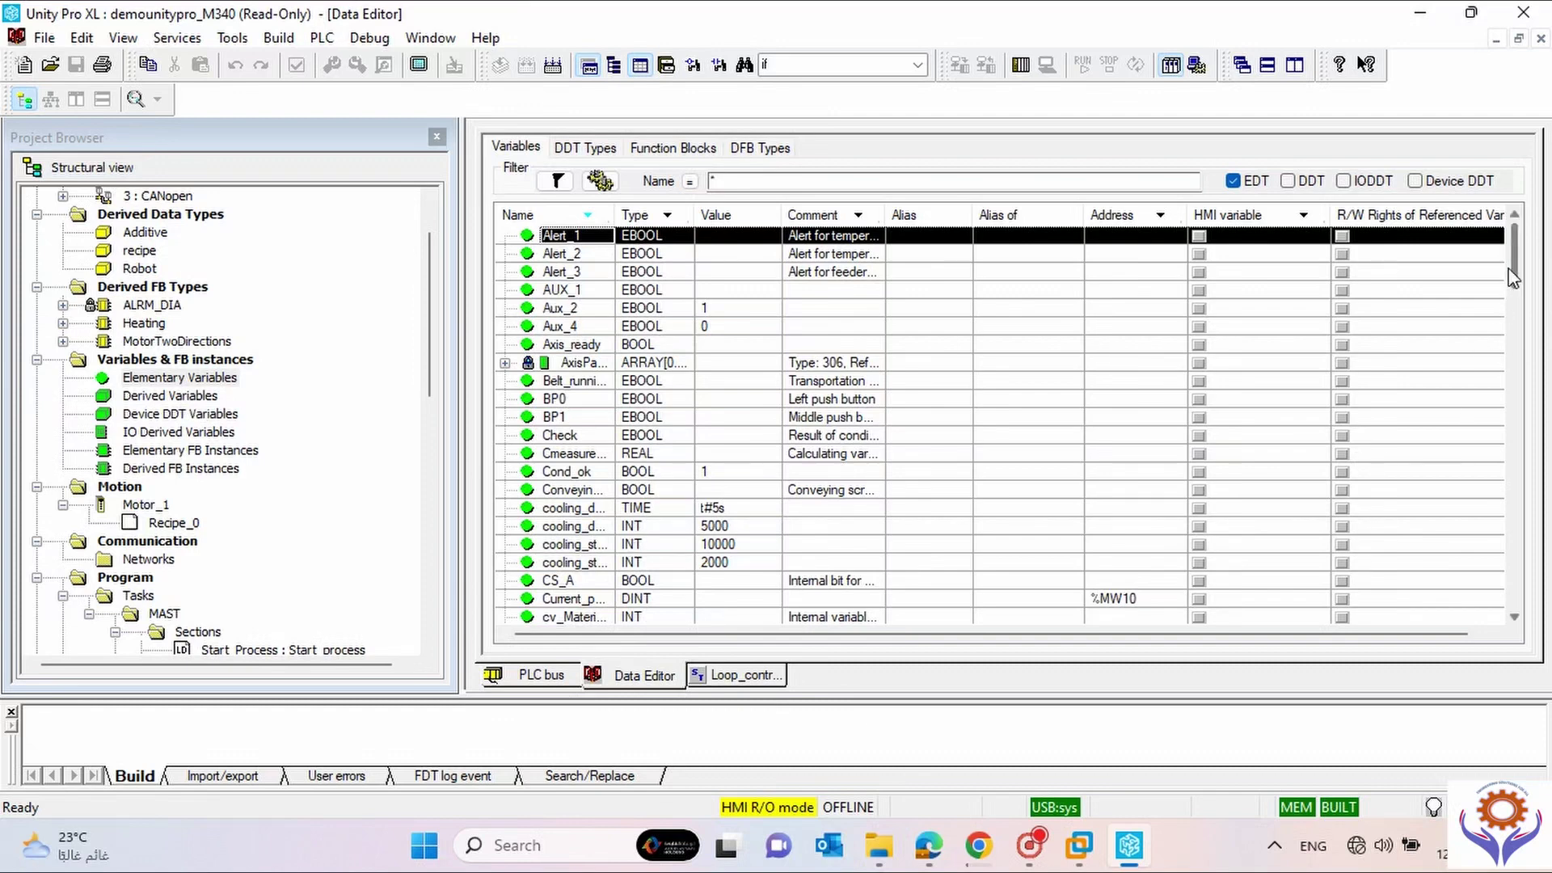
drag(1509, 269, 1523, 594)
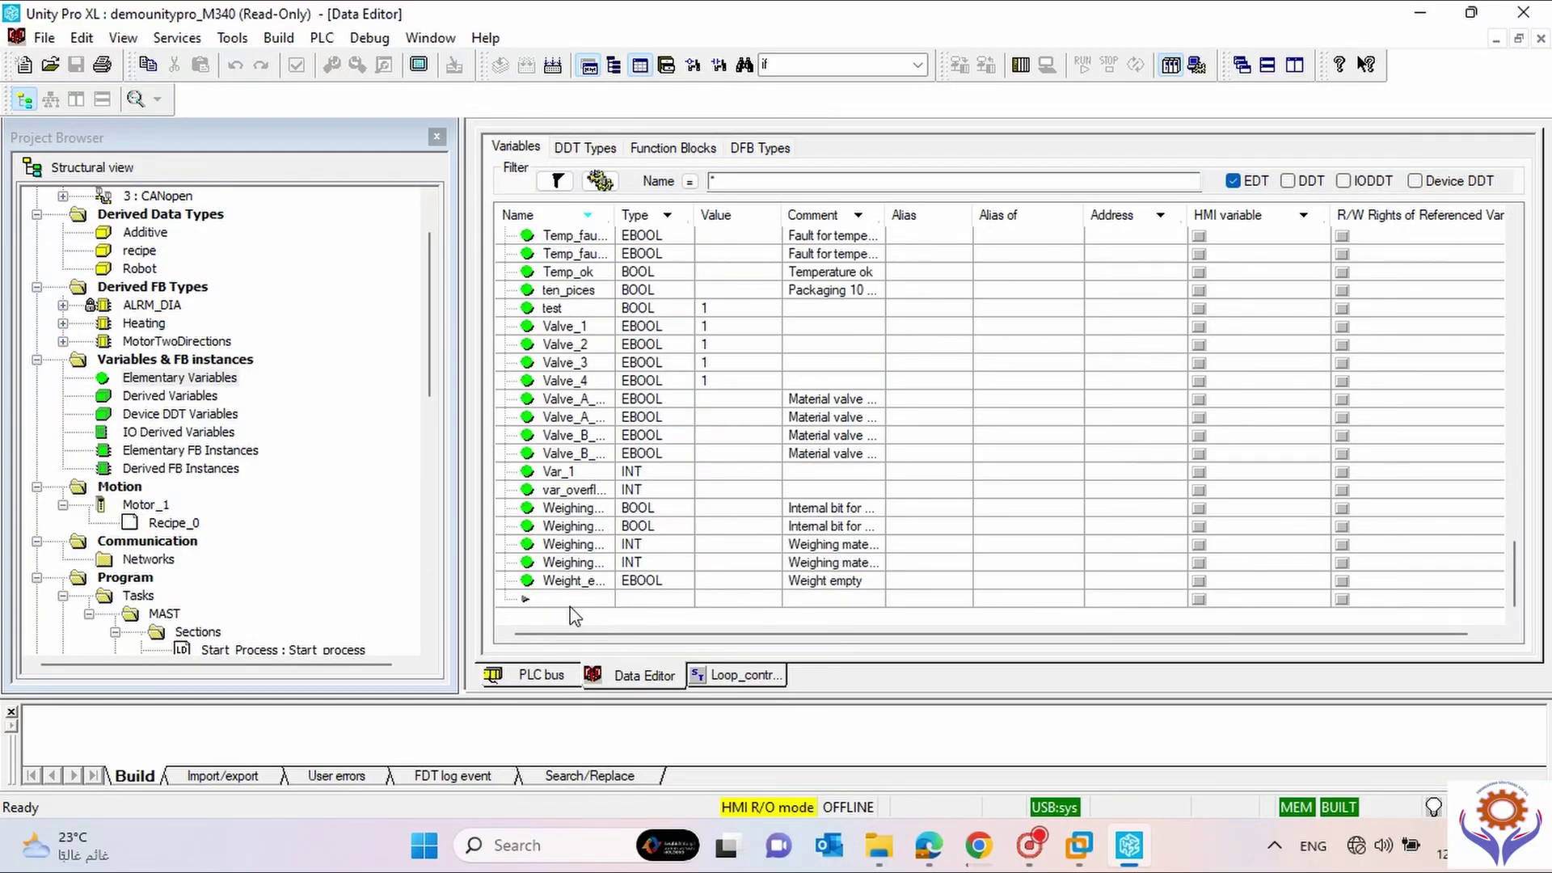
Display the project's derived variables in the Data Editor, and select the Device DDT Variables entry.
click(165, 399)
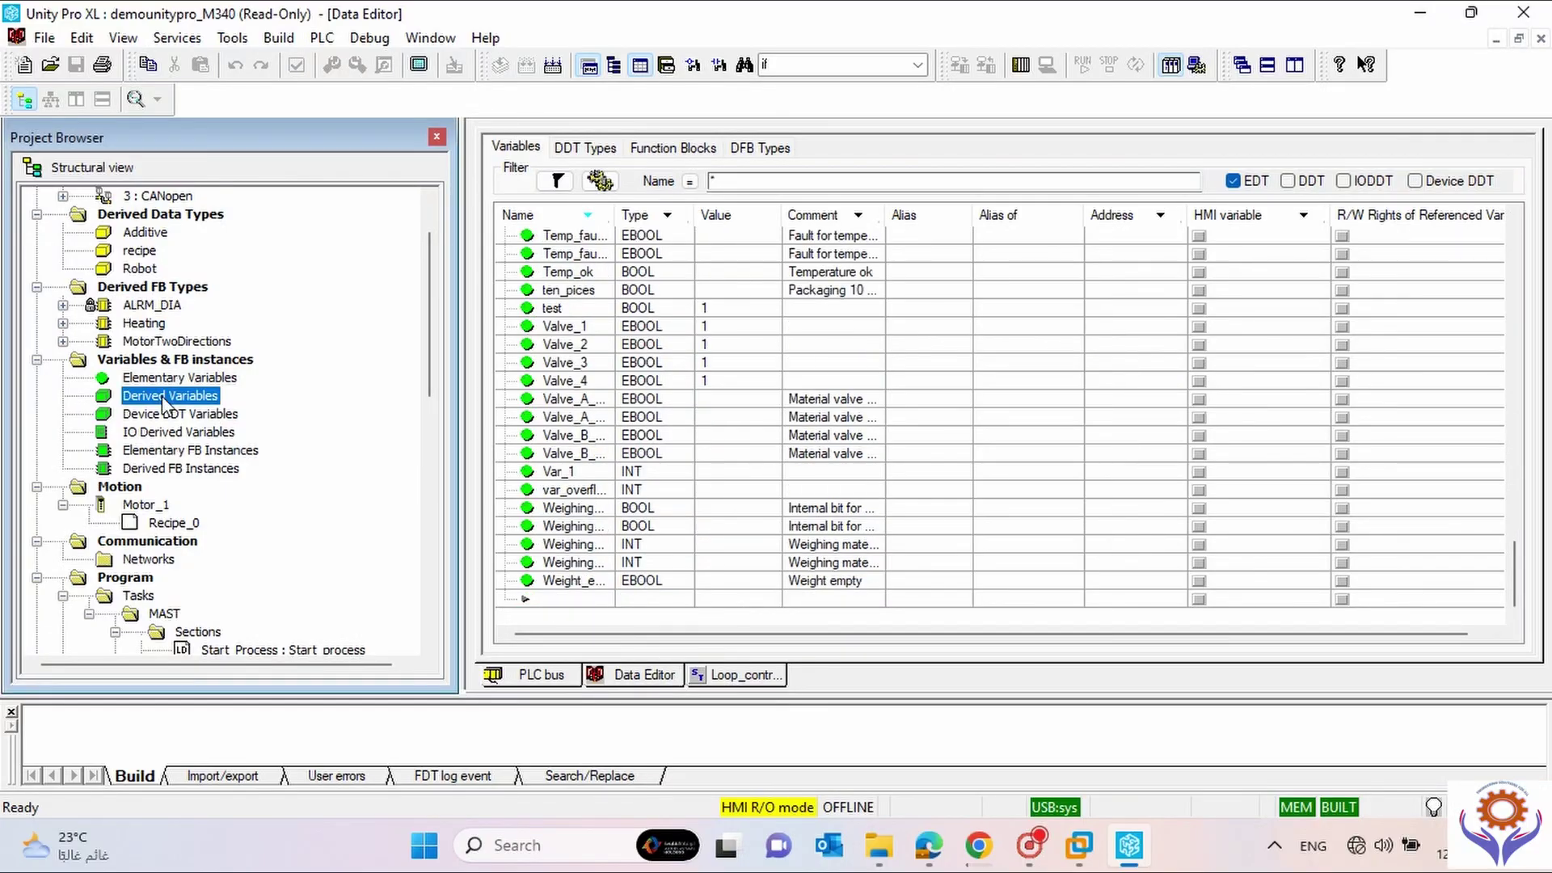
double_click(165, 399)
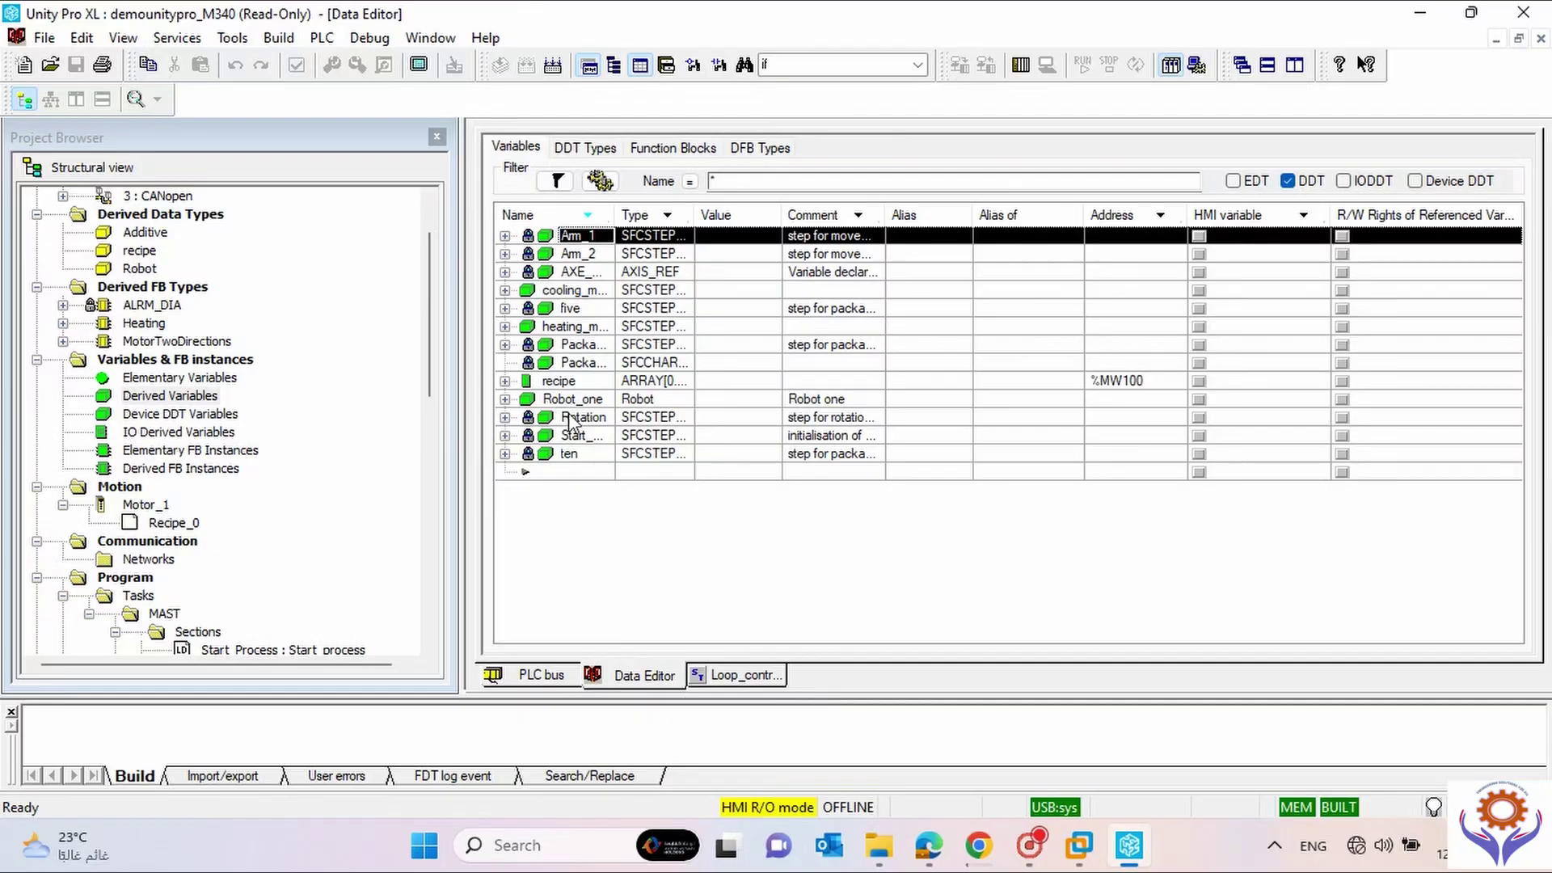
click(161, 414)
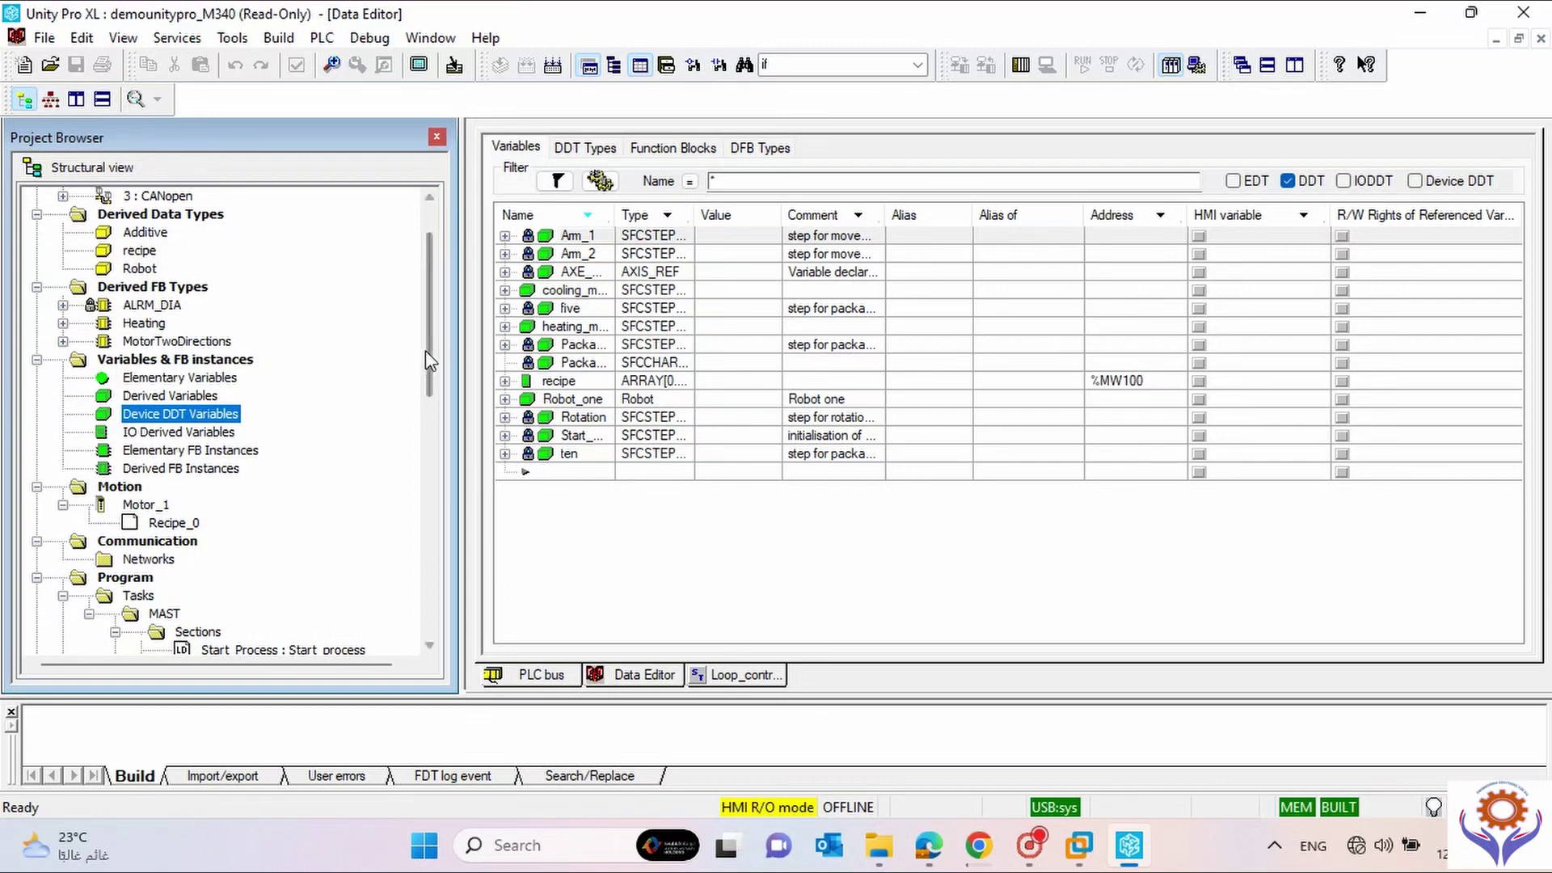
Select the Networks entry under the Communication folder in the project structure.
drag(425, 350, 435, 412)
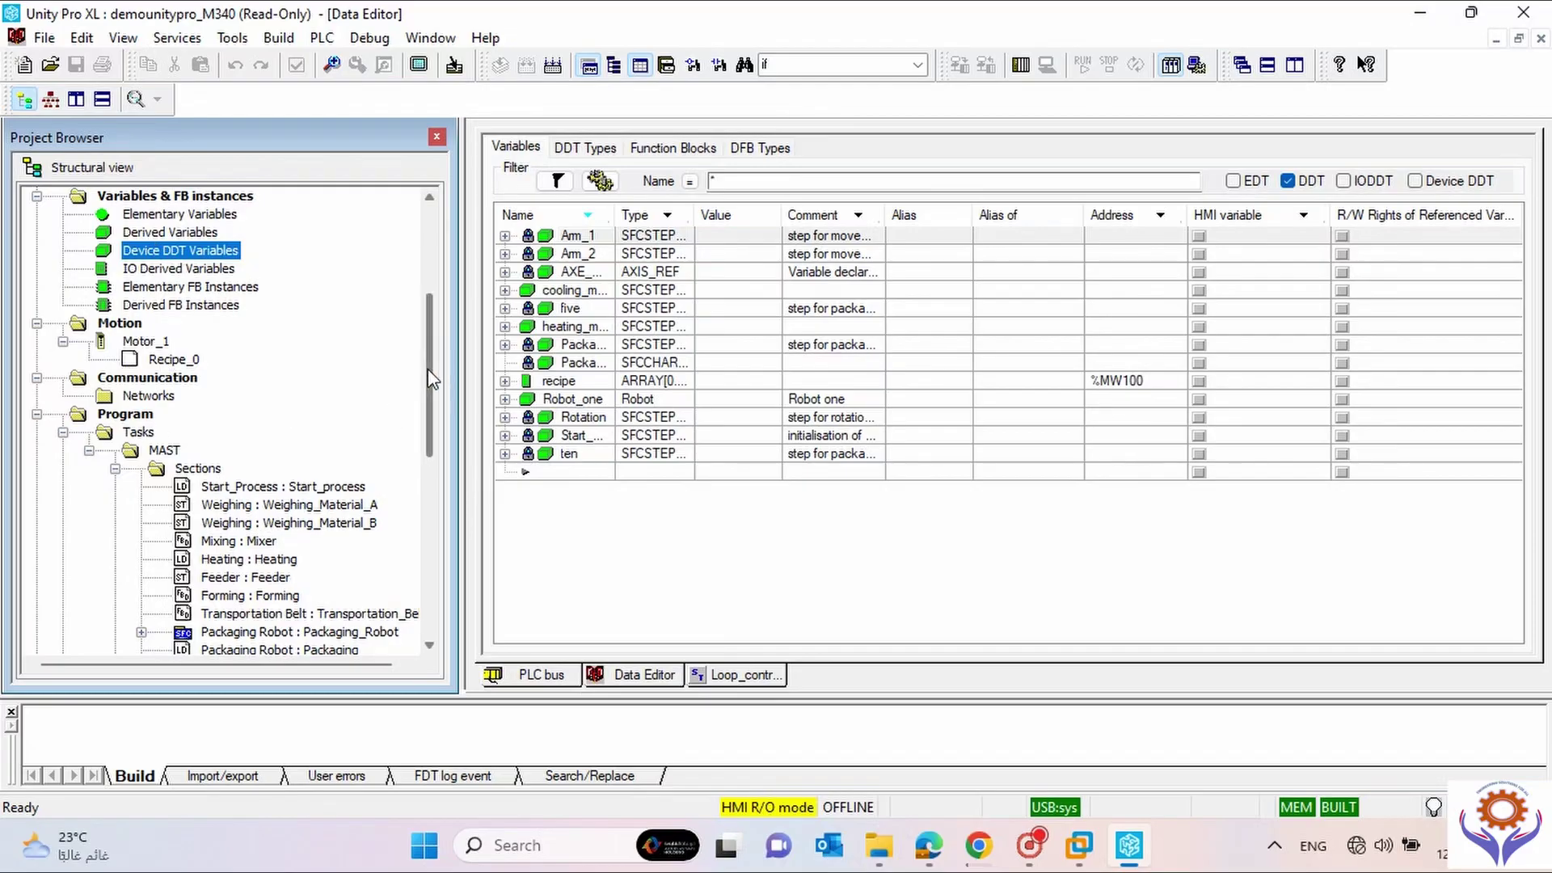
drag(430, 373, 432, 400)
click(143, 307)
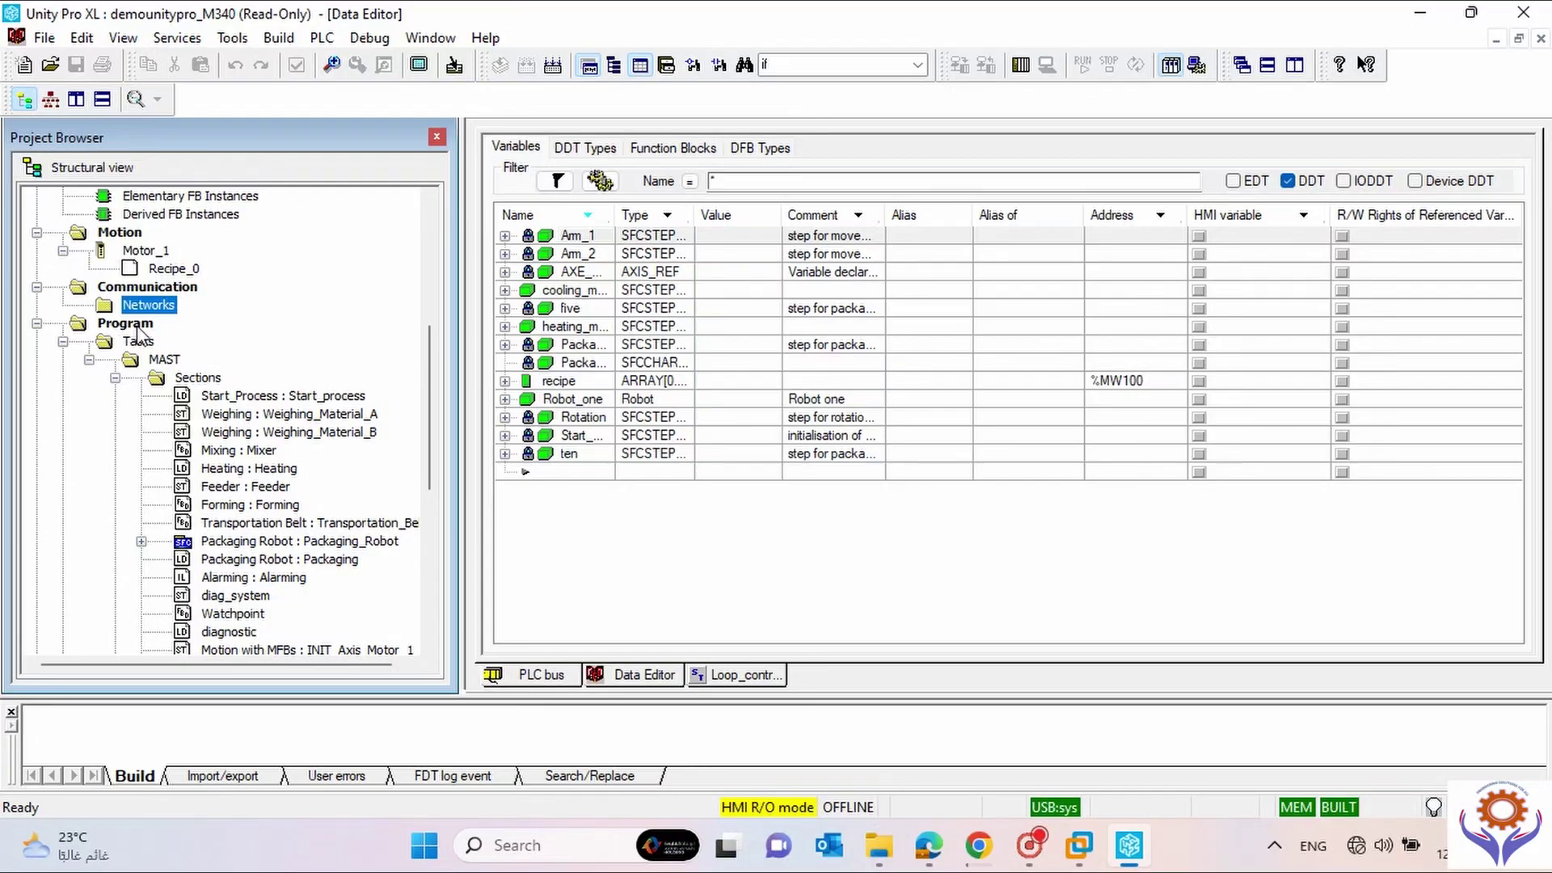
Collapse the MAST task's Sections folder, and select the Events folder and the MAST task to review the program structure.
click(114, 378)
click(89, 358)
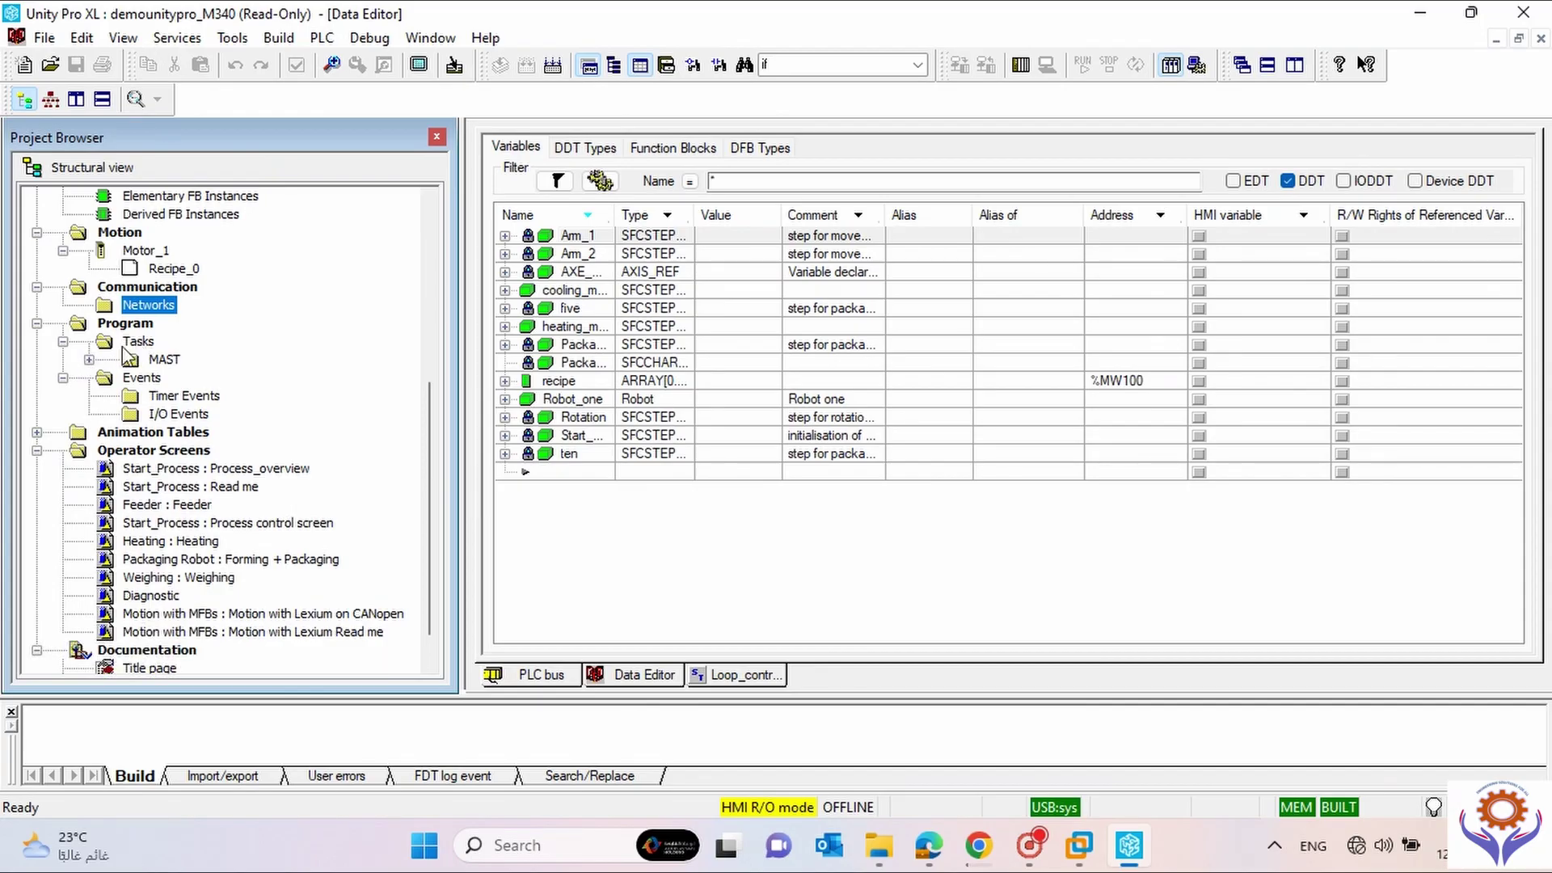
click(89, 359)
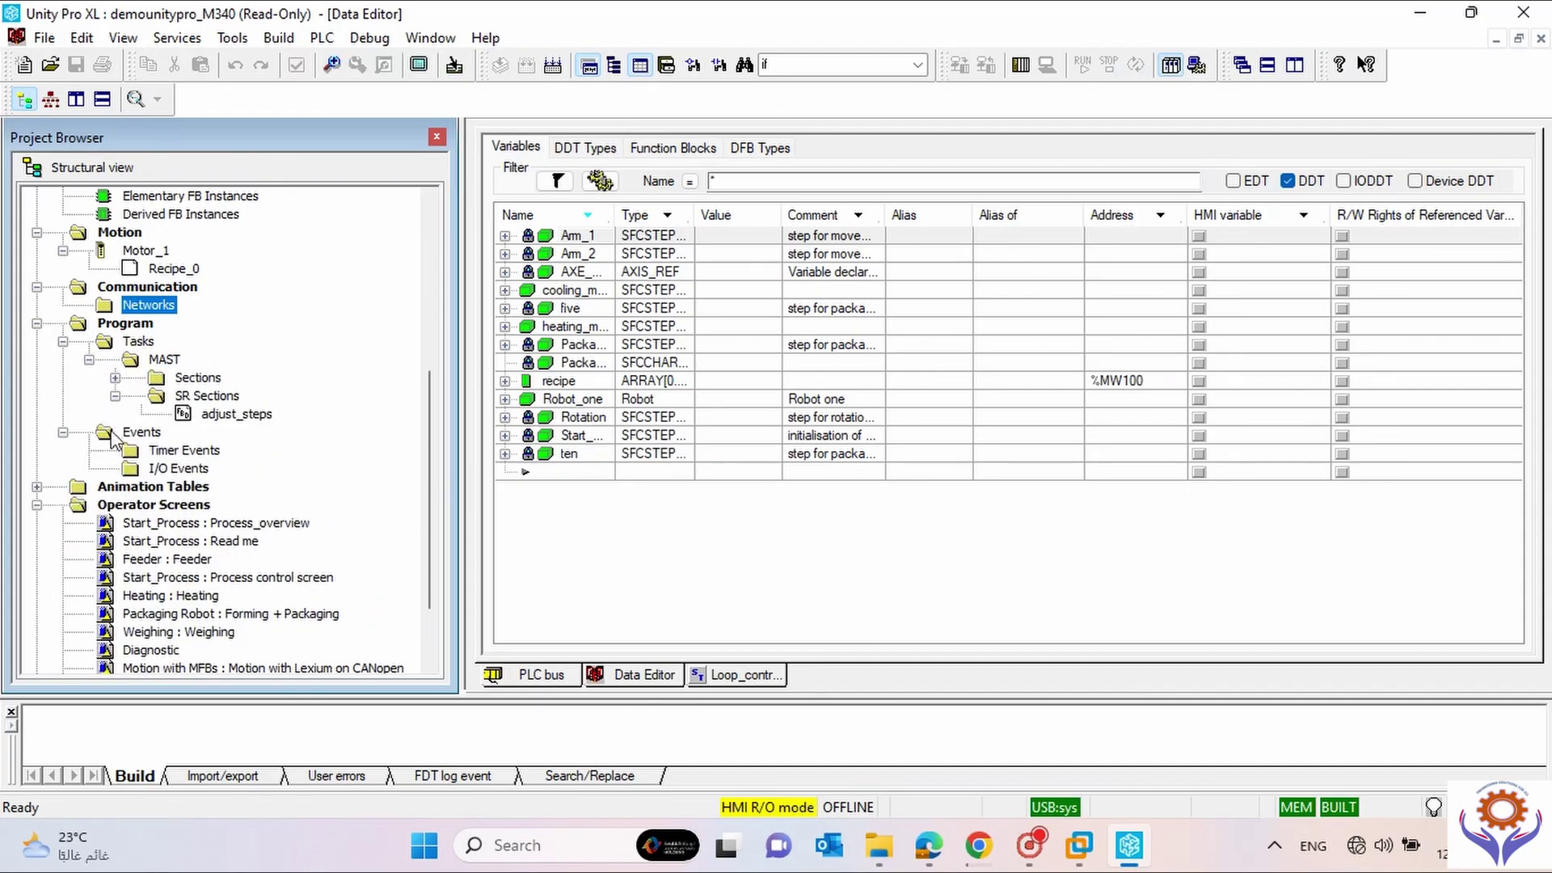
click(142, 433)
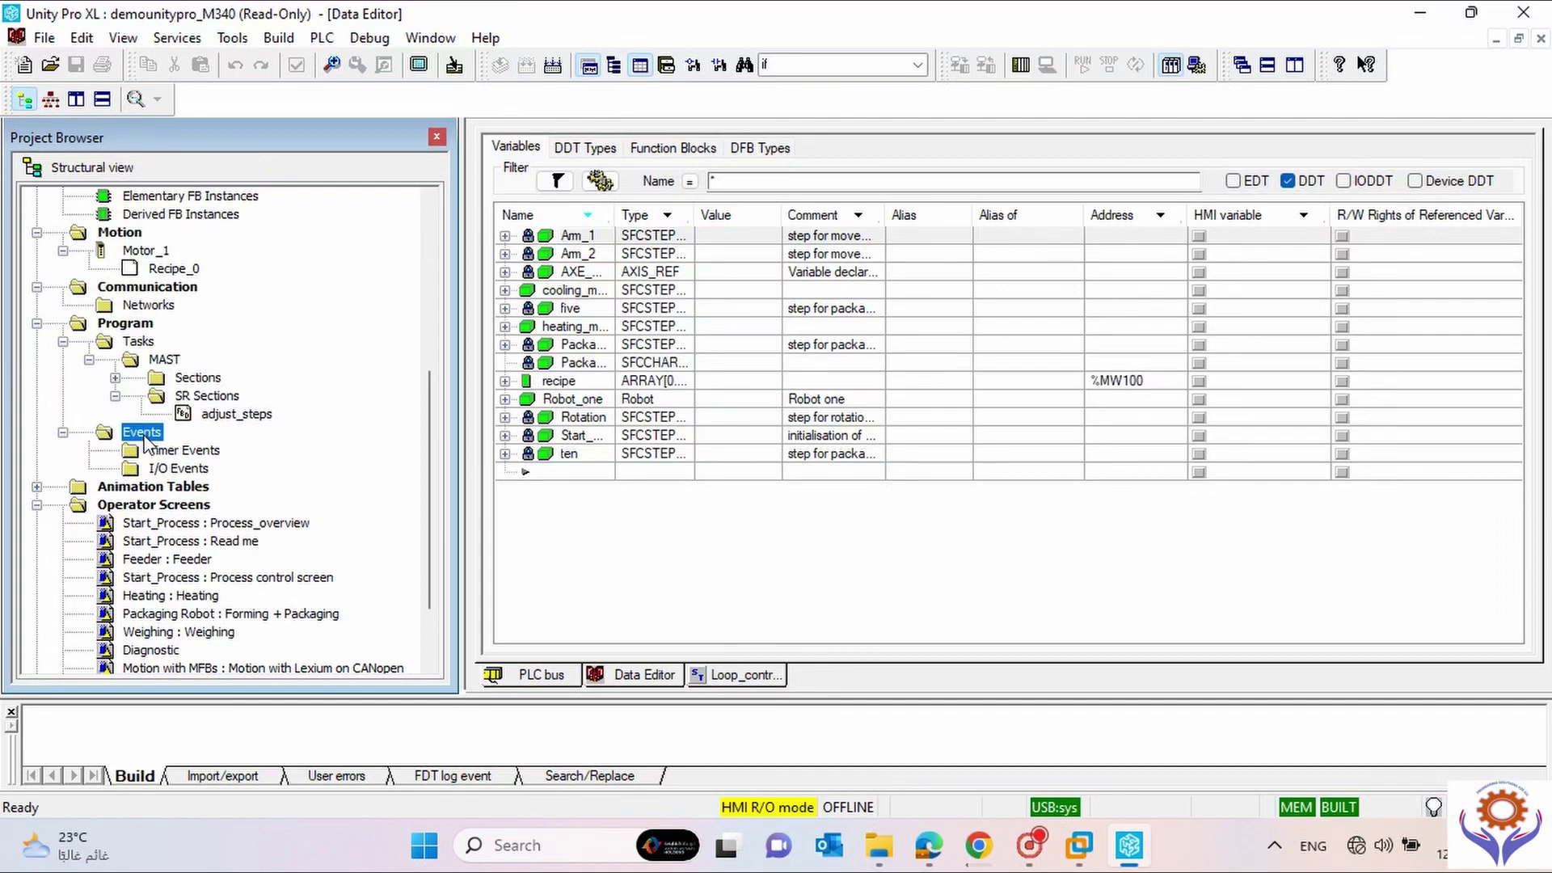
click(161, 361)
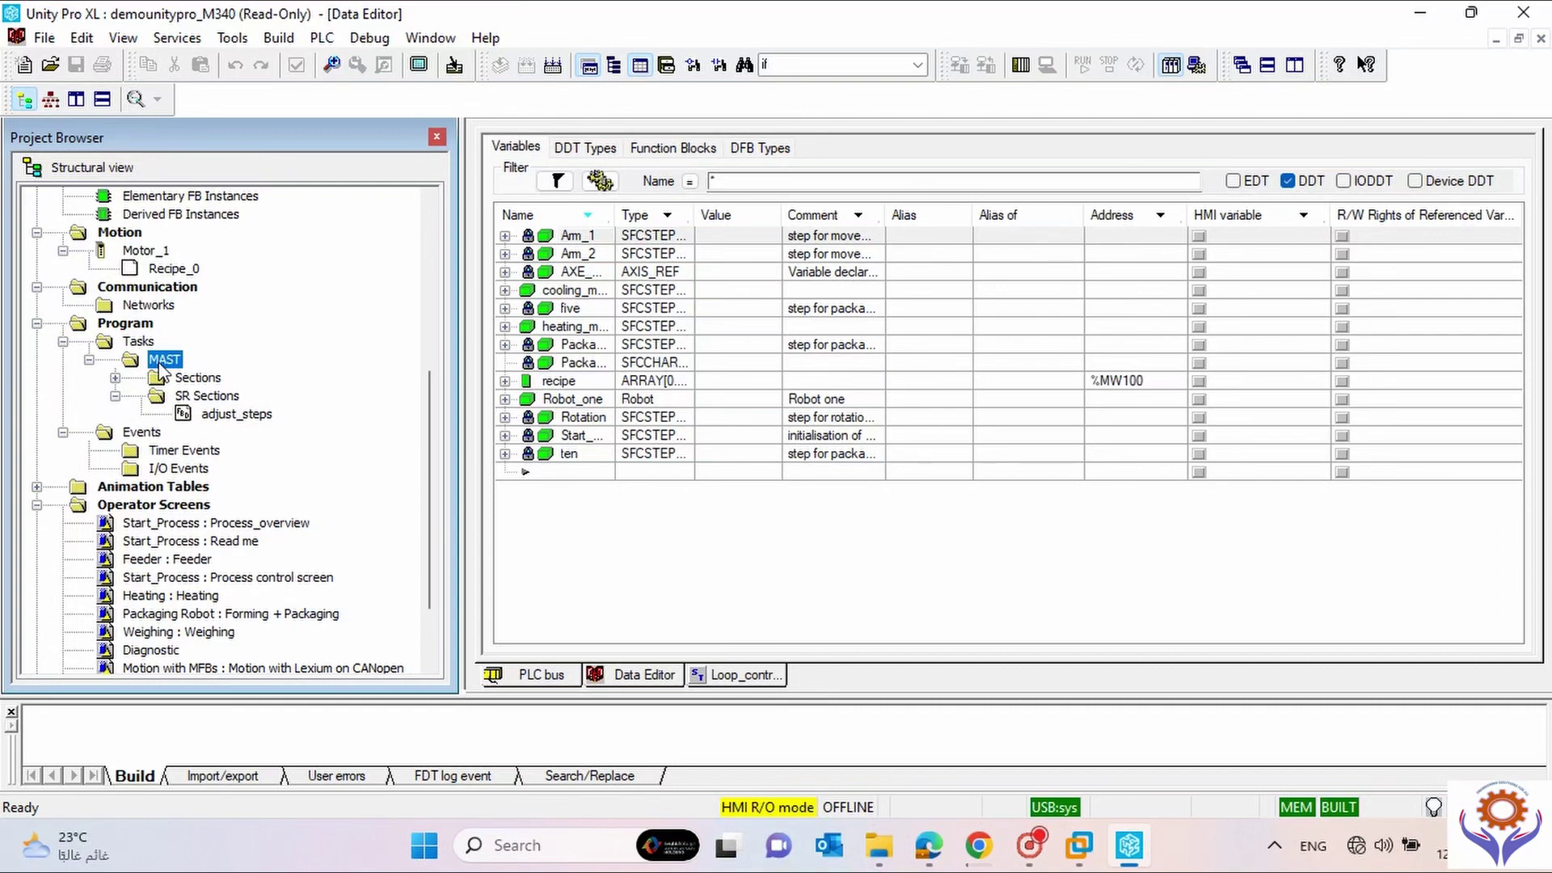
Expand the MAST task's Sections folder and view the Start_process ladder section.
click(115, 378)
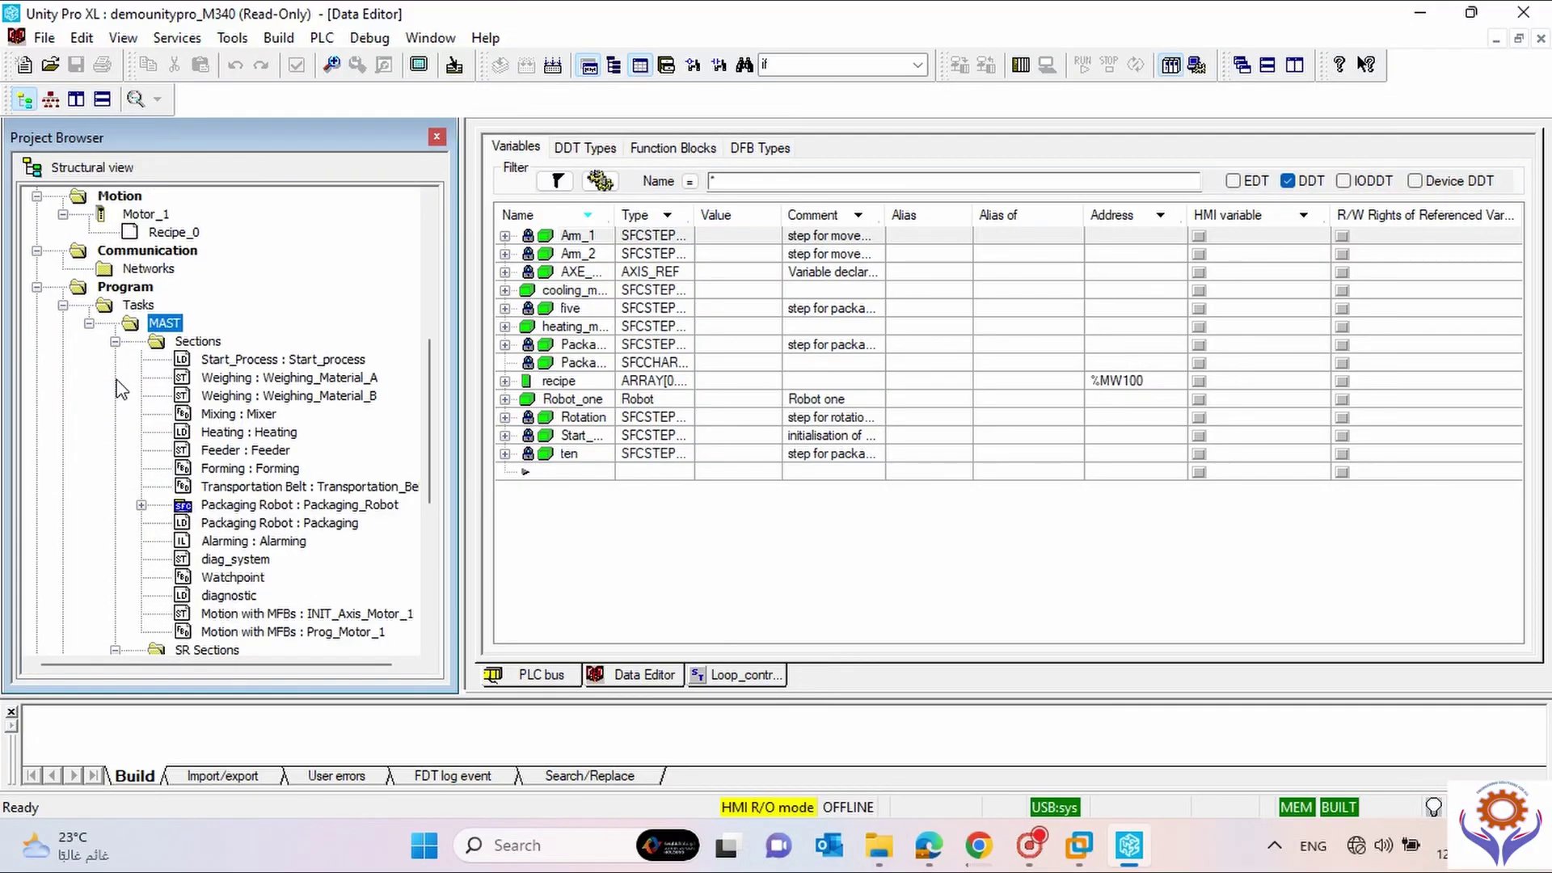
double_click(236, 360)
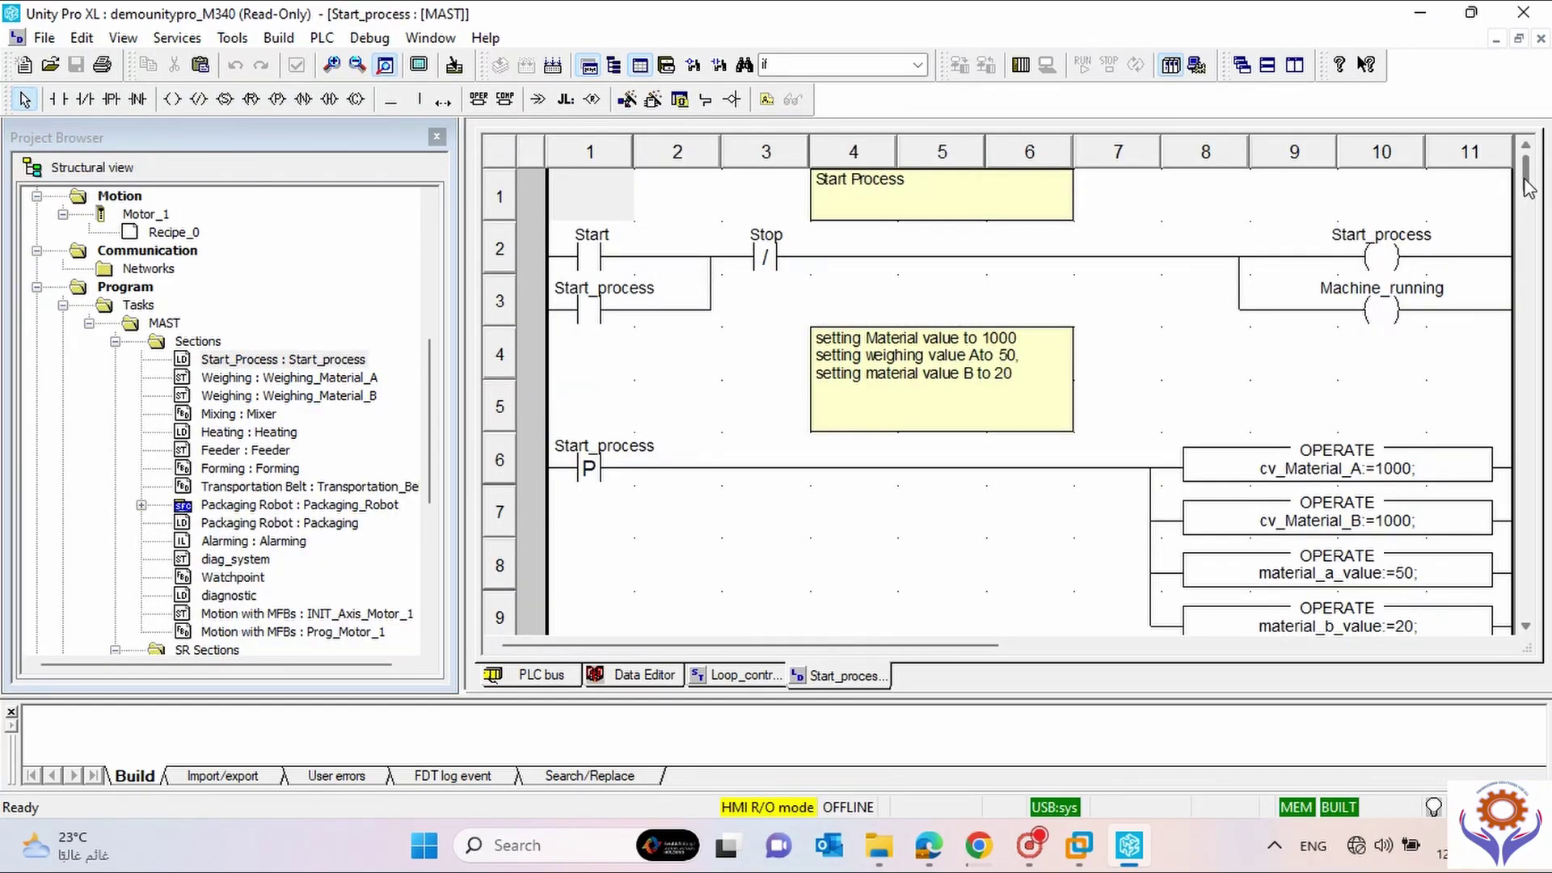
mouse_move(1528, 188)
mouse_down()
mouse_move(1528, 367)
mouse_move(1528, 188)
mouse_up()
View the code of the Weighing_Material_B and Feeder sections, and select the Forming section.
double_click(274, 395)
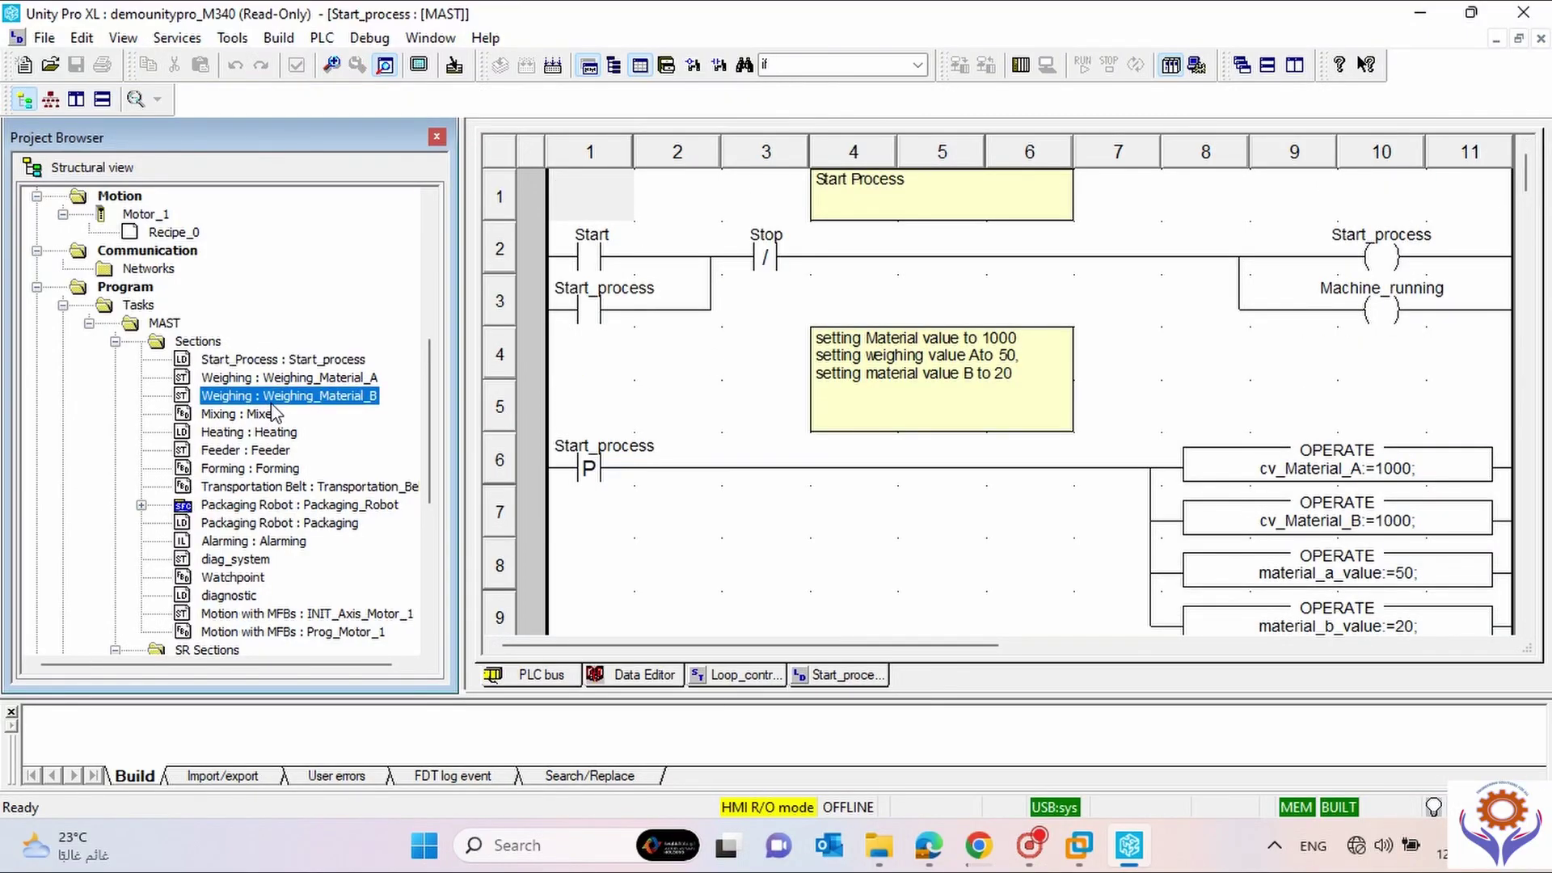
double_click(279, 451)
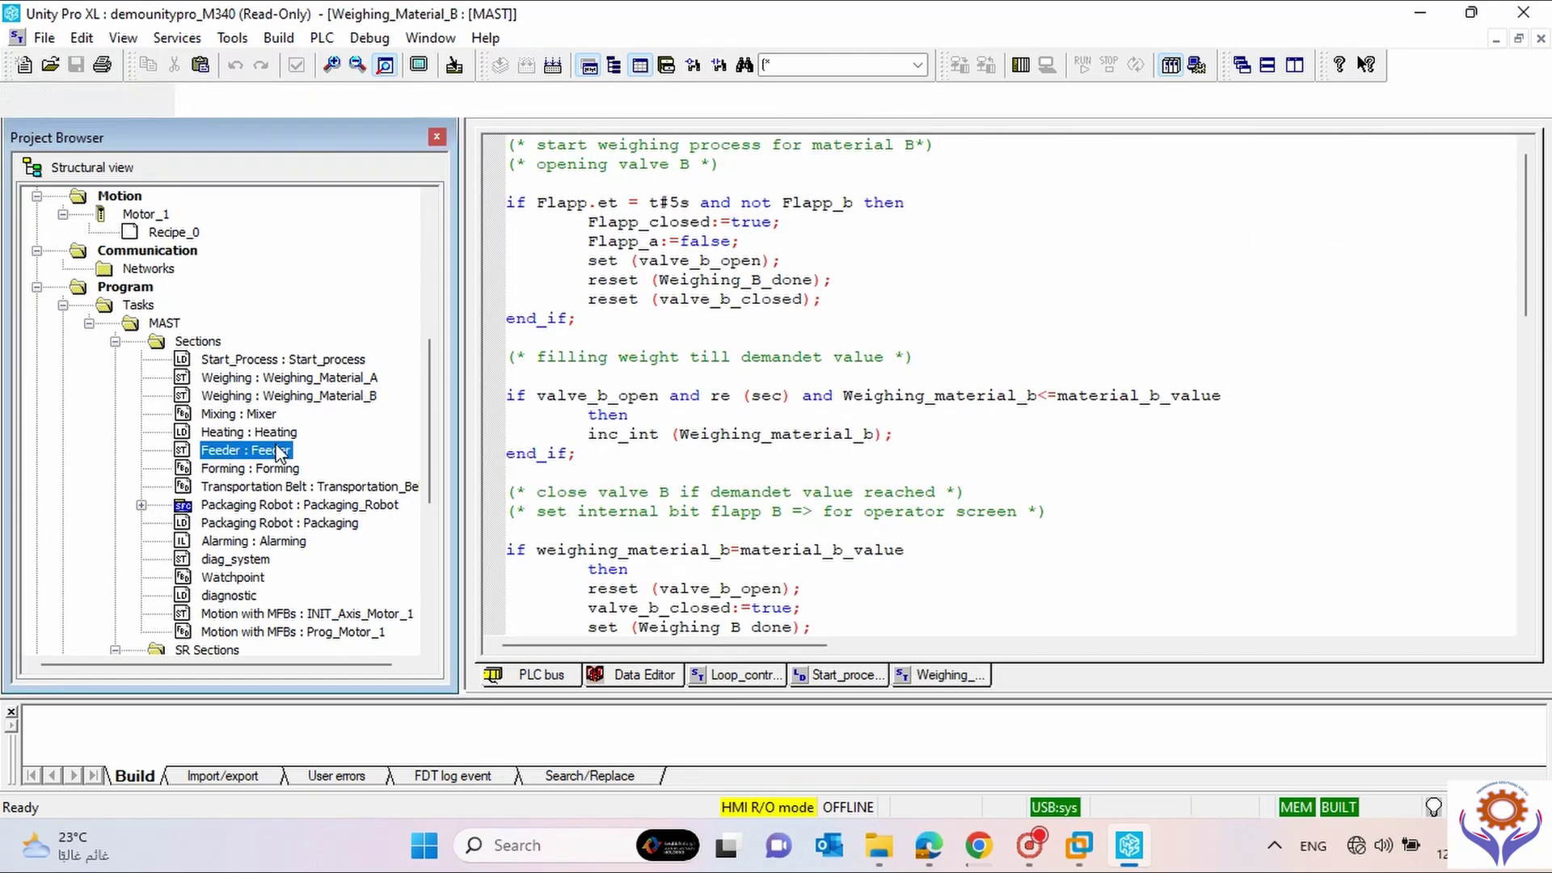
click(285, 505)
click(262, 470)
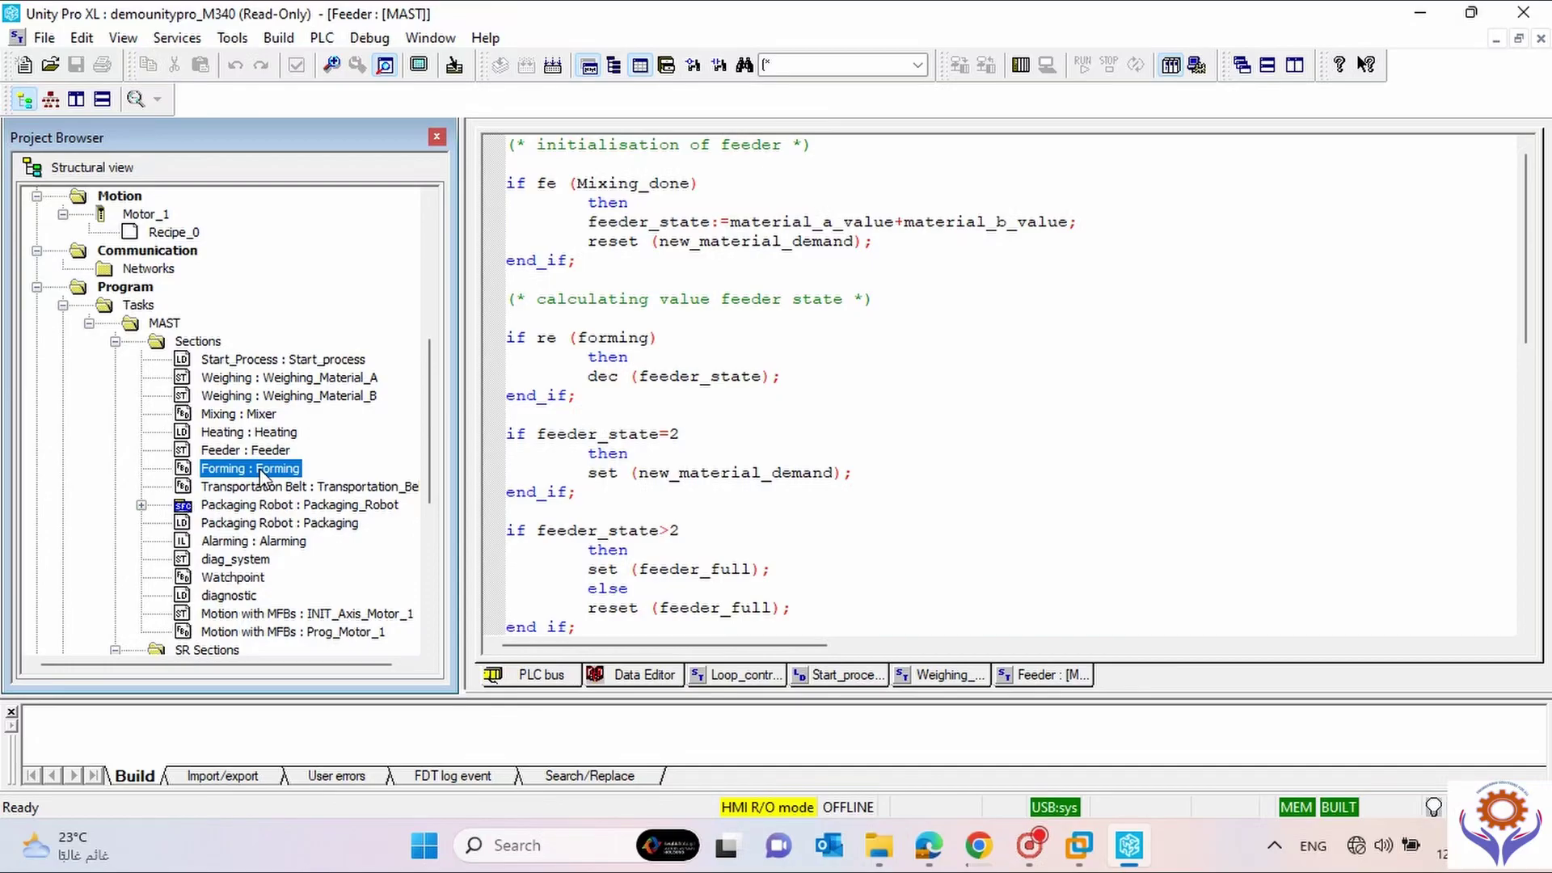
View the diag_system, diagnostic and Alarming sections of the MAST task.
drag(432, 420, 431, 489)
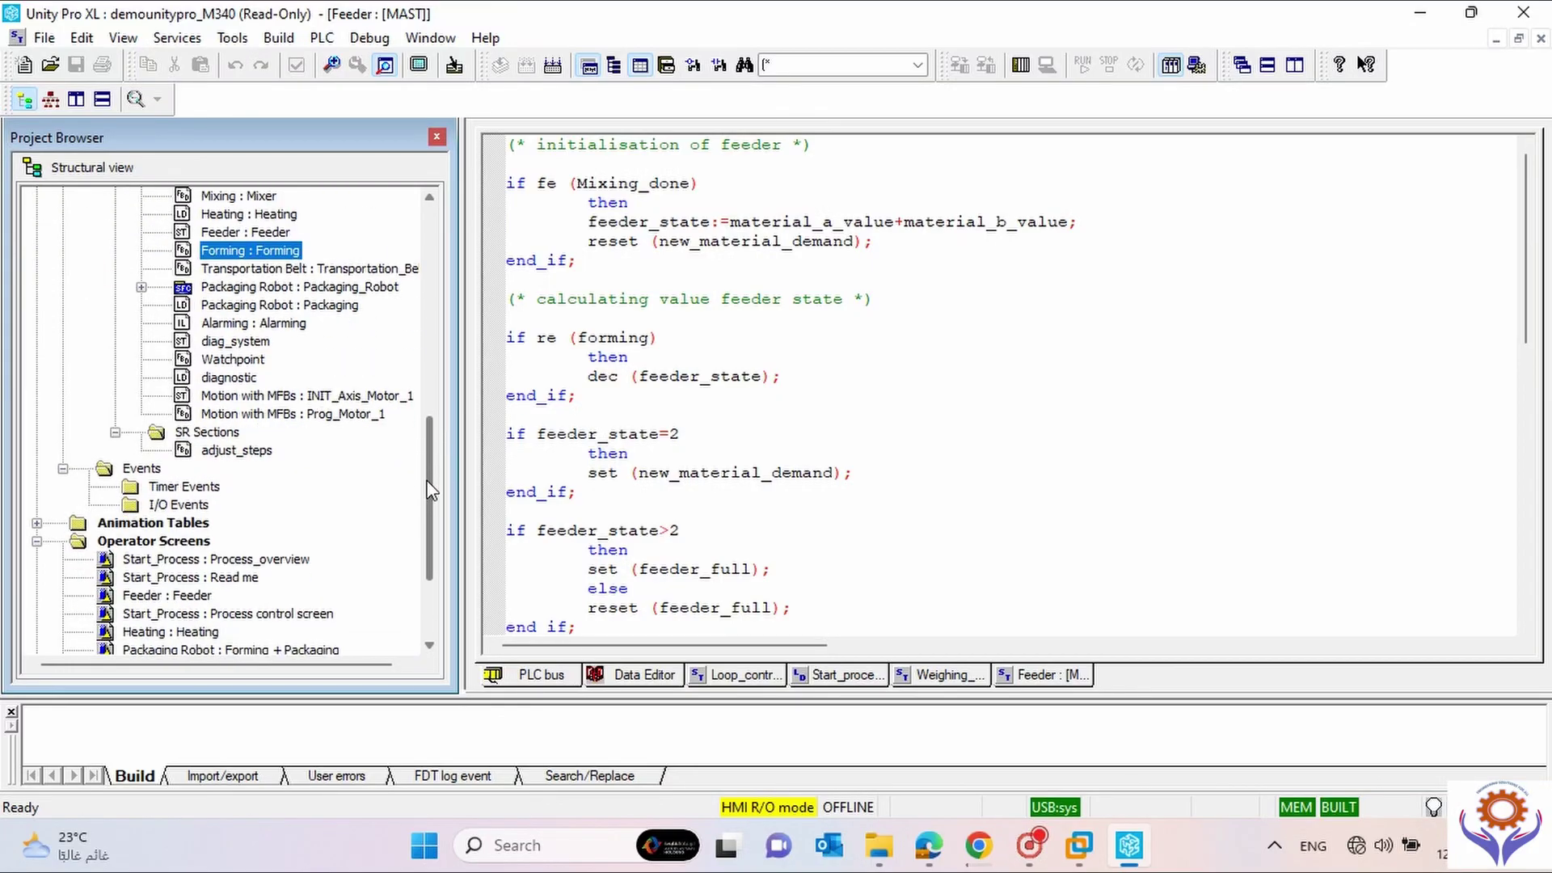
double_click(247, 341)
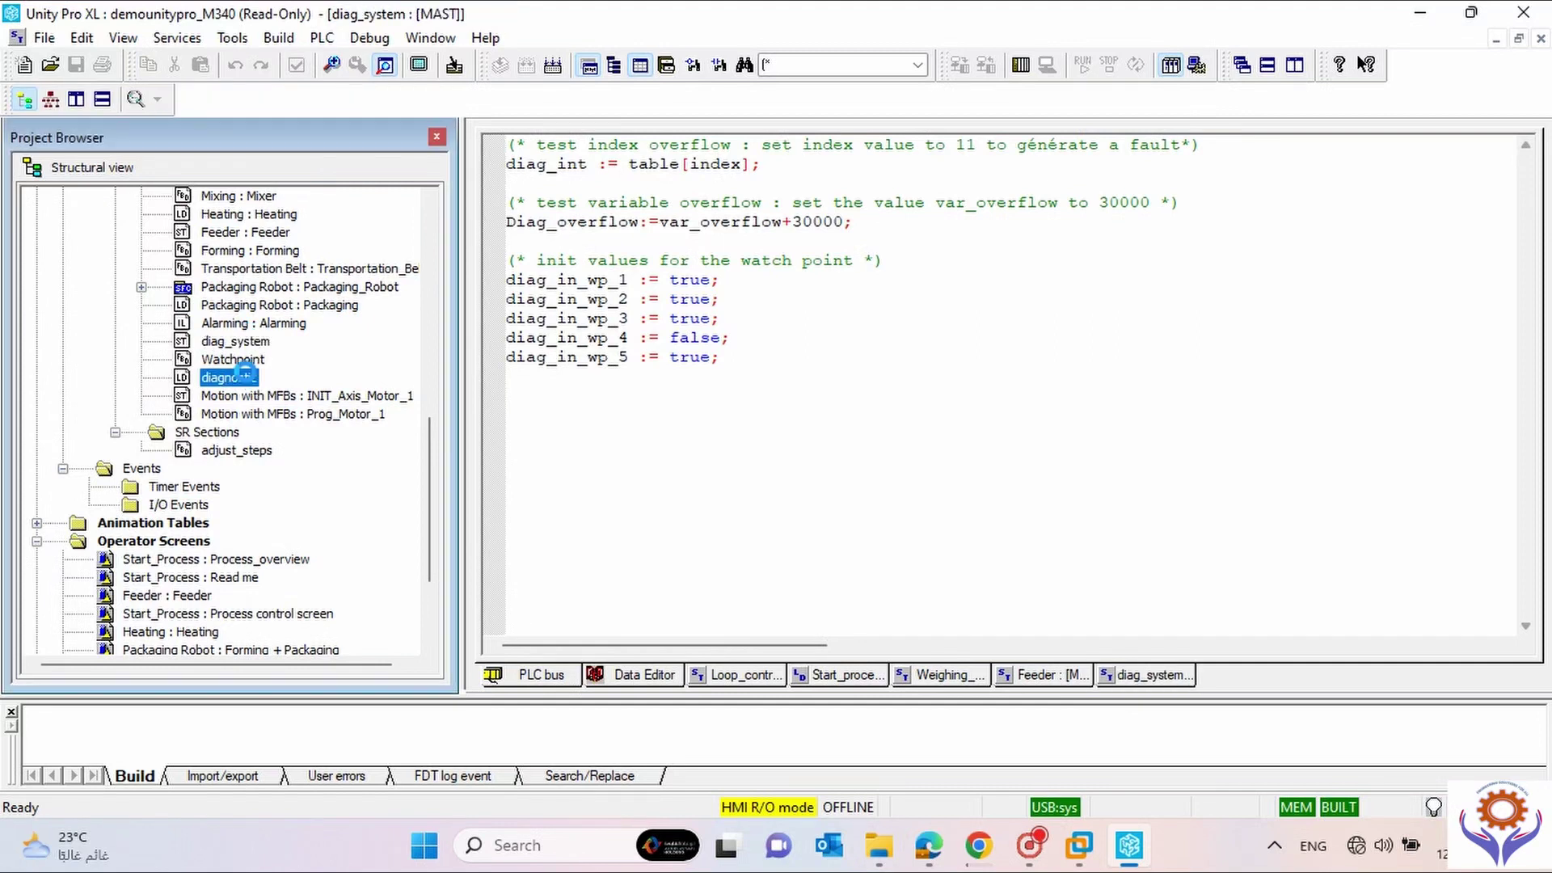
double_click(234, 378)
drag(431, 479, 431, 415)
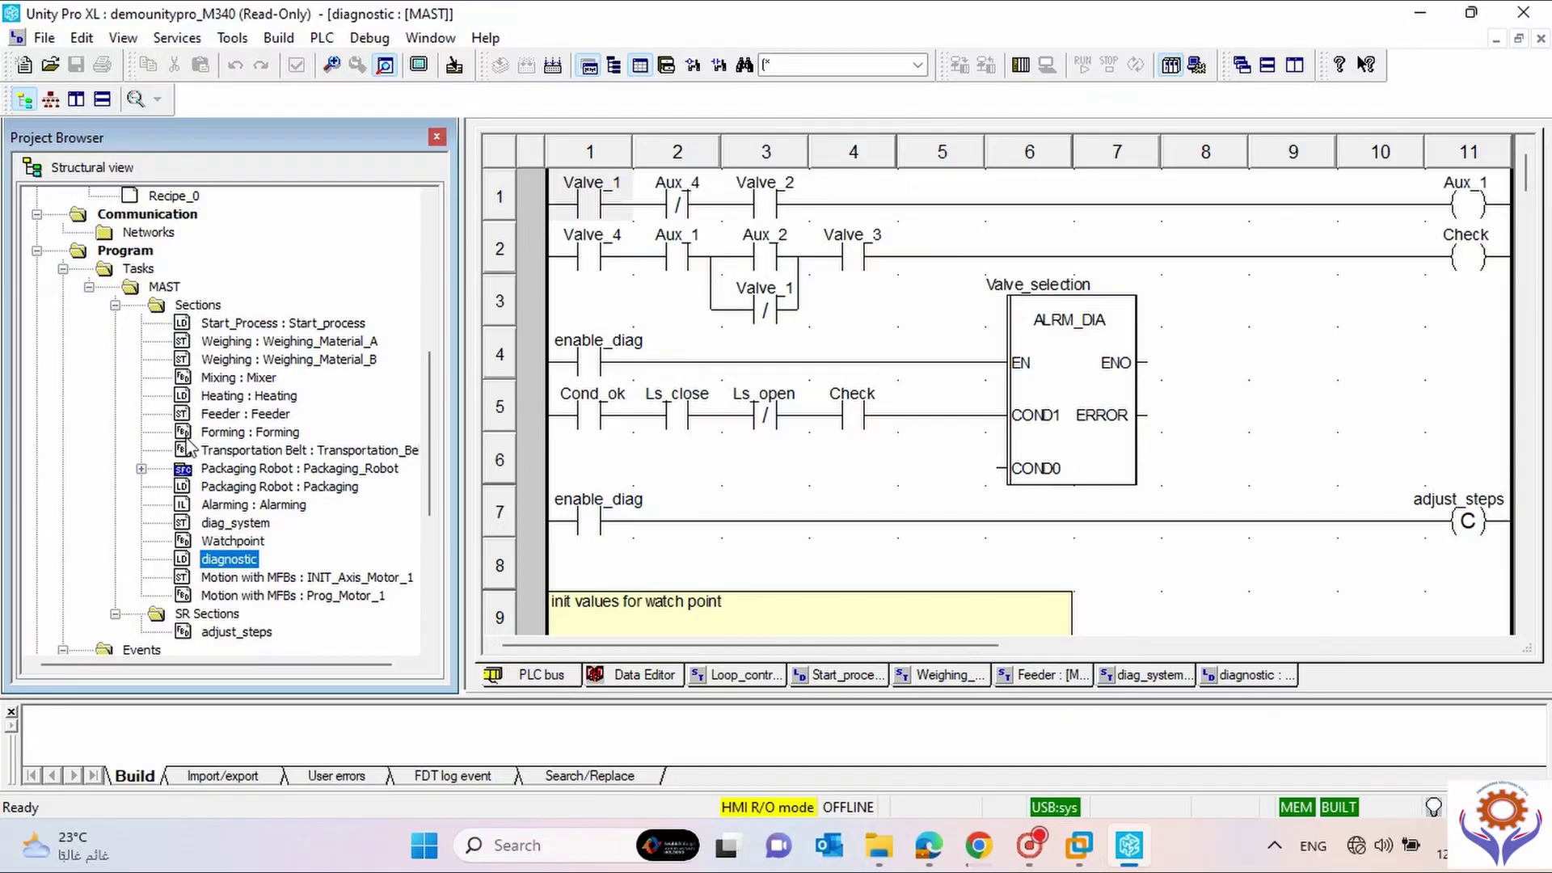
double_click(237, 506)
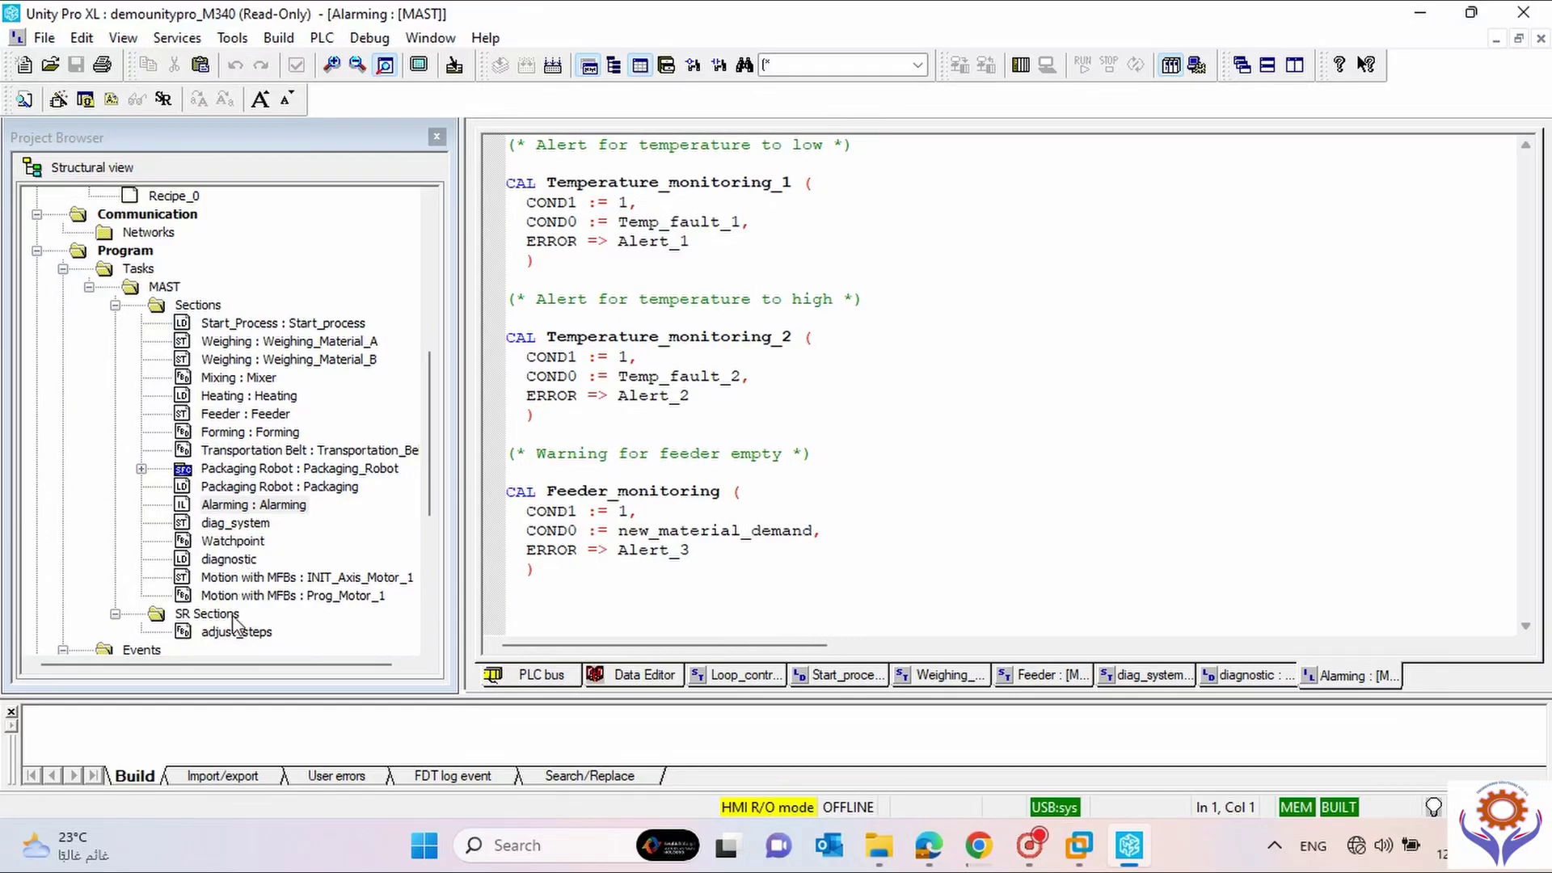
Expand the Packaging_Robot SFC section and view its chart.
click(228, 470)
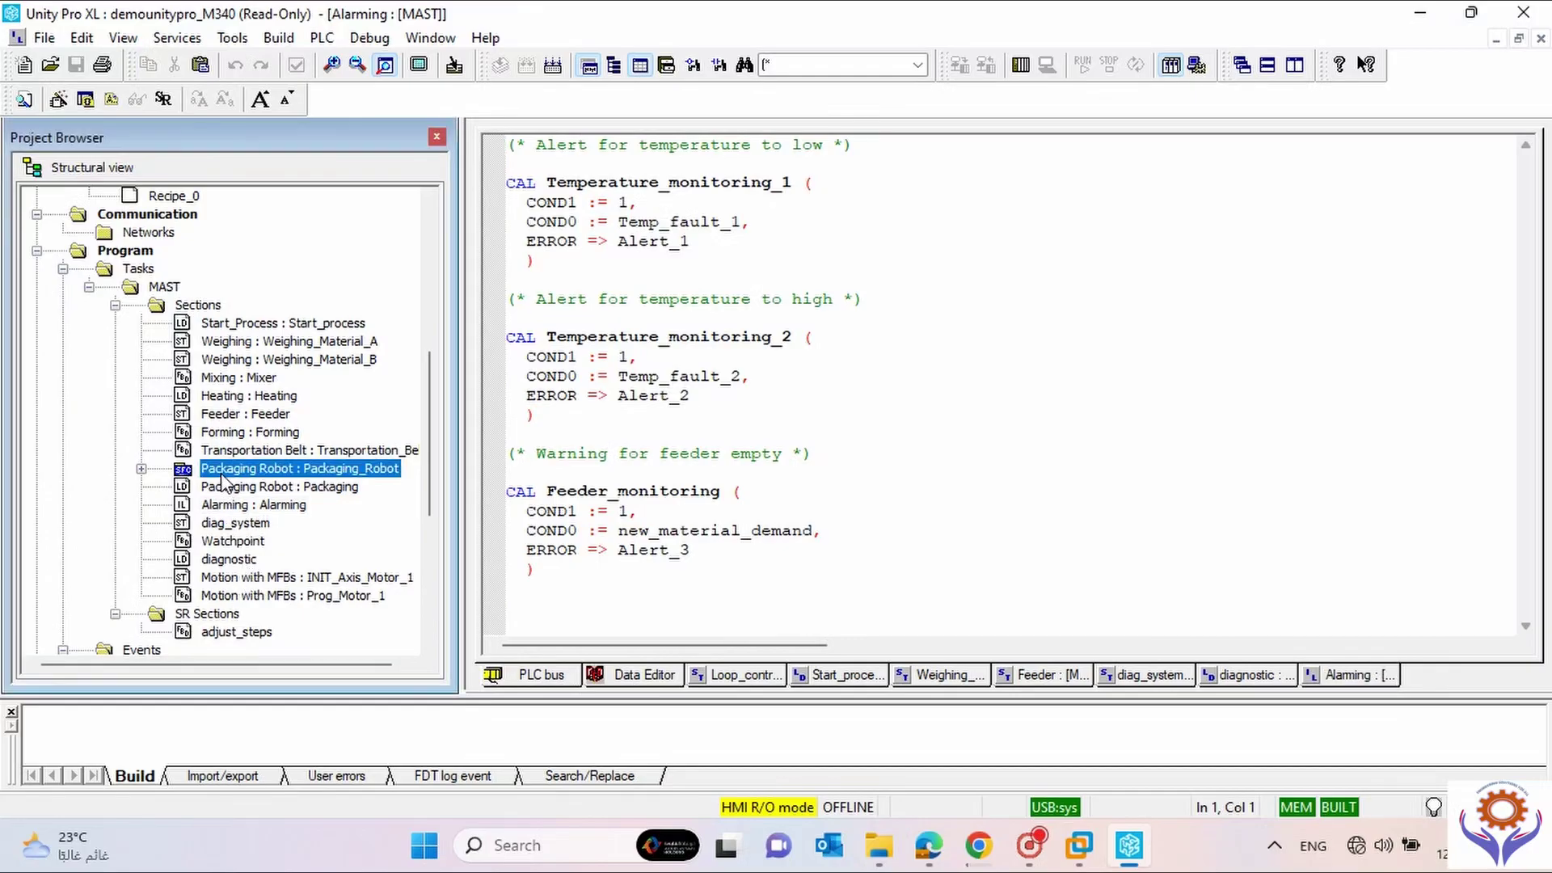
click(140, 469)
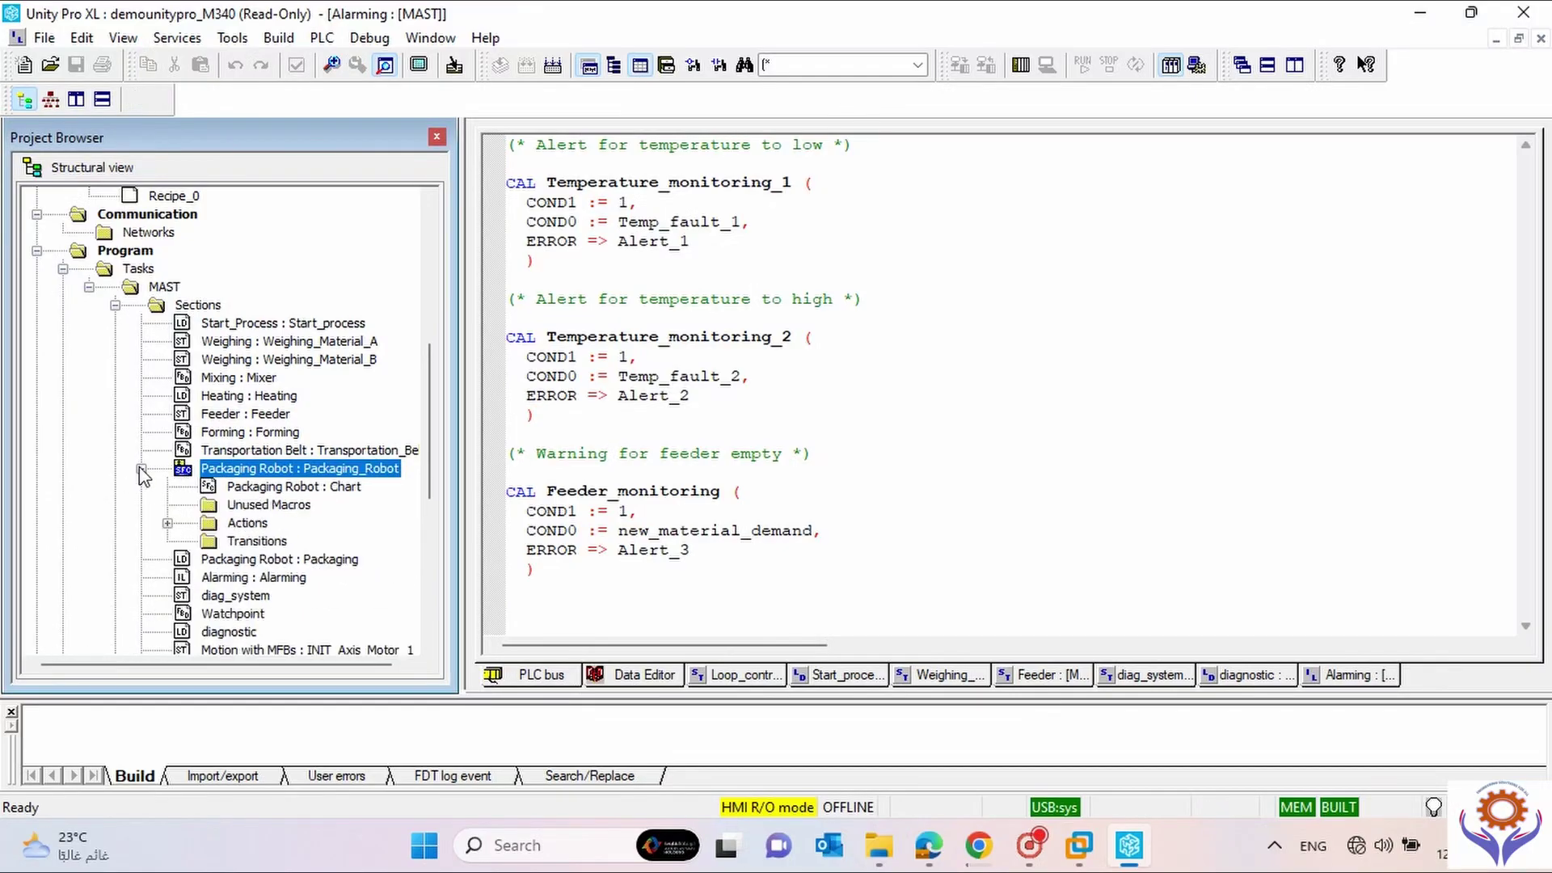
double_click(279, 486)
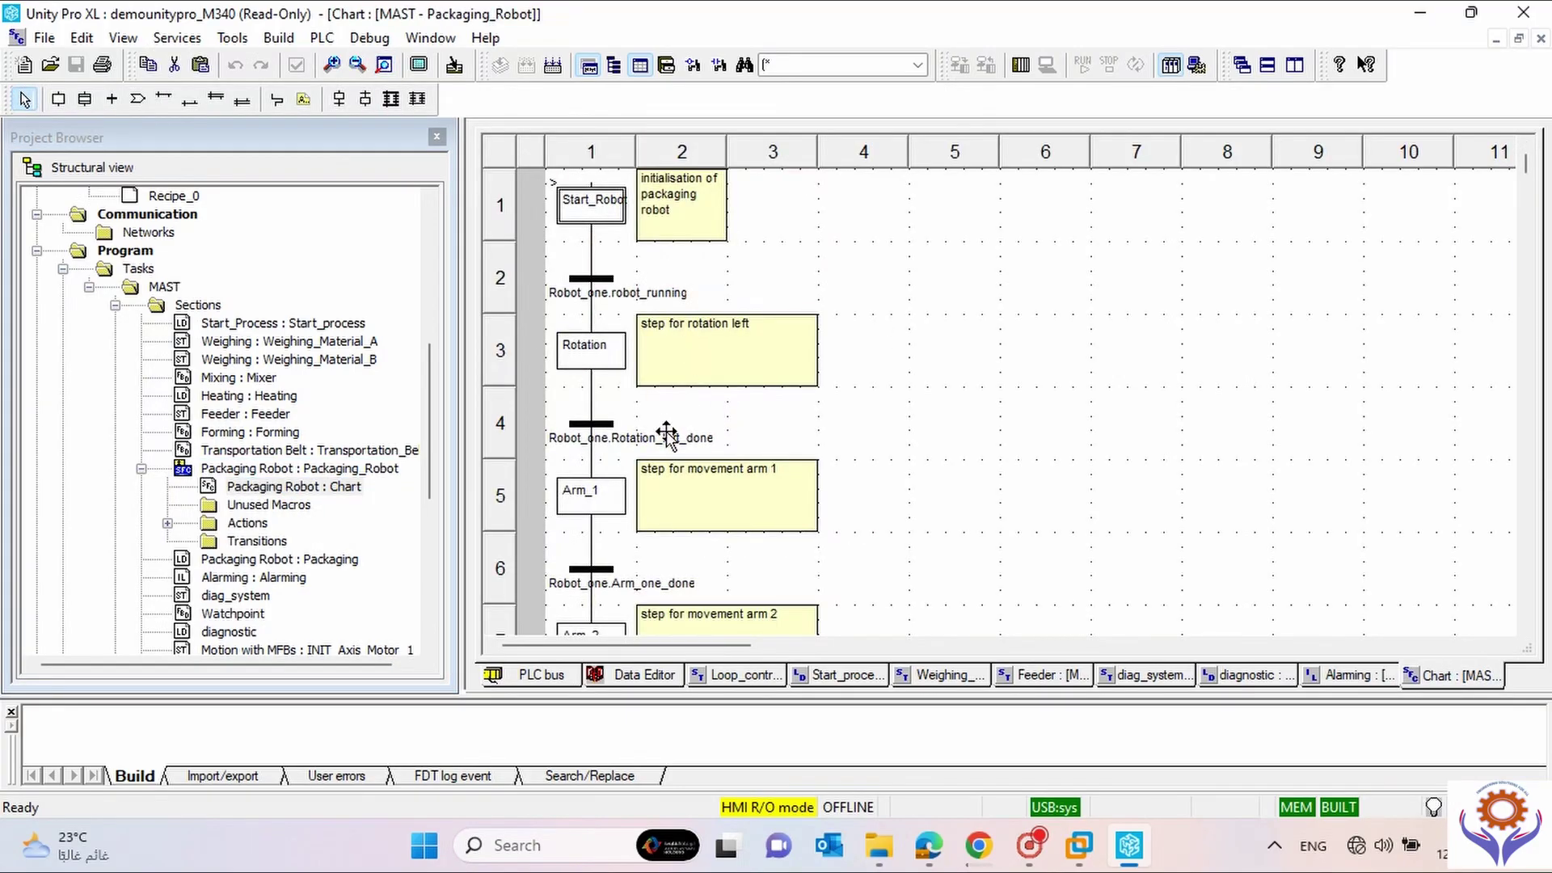
Collapse the Program folder, expand Animation Tables, and open the Start_process animation table.
drag(422, 417, 329, 370)
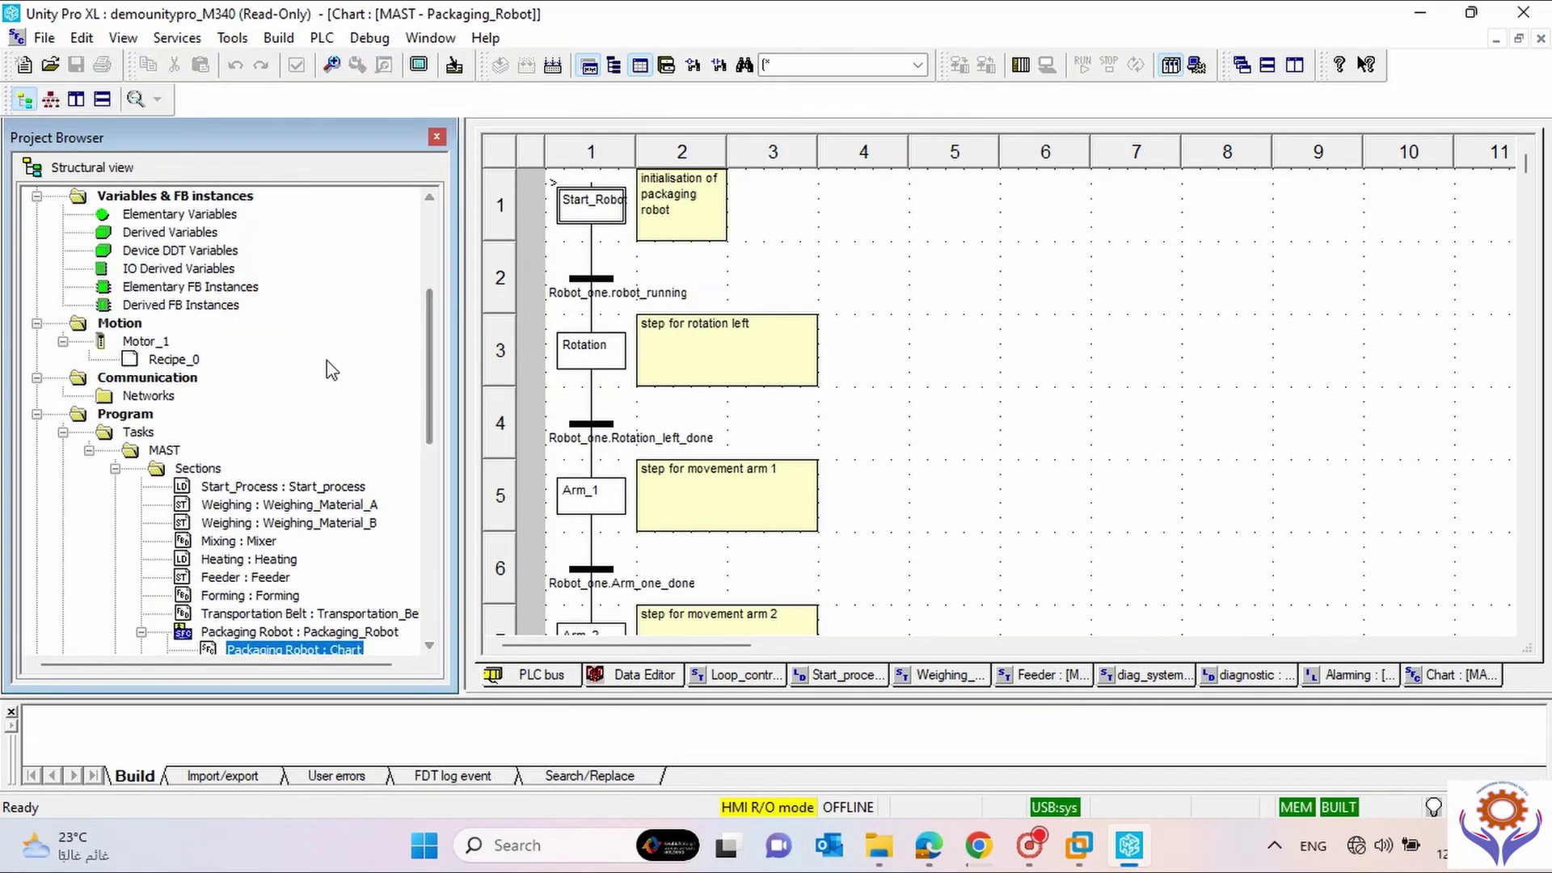
click(36, 415)
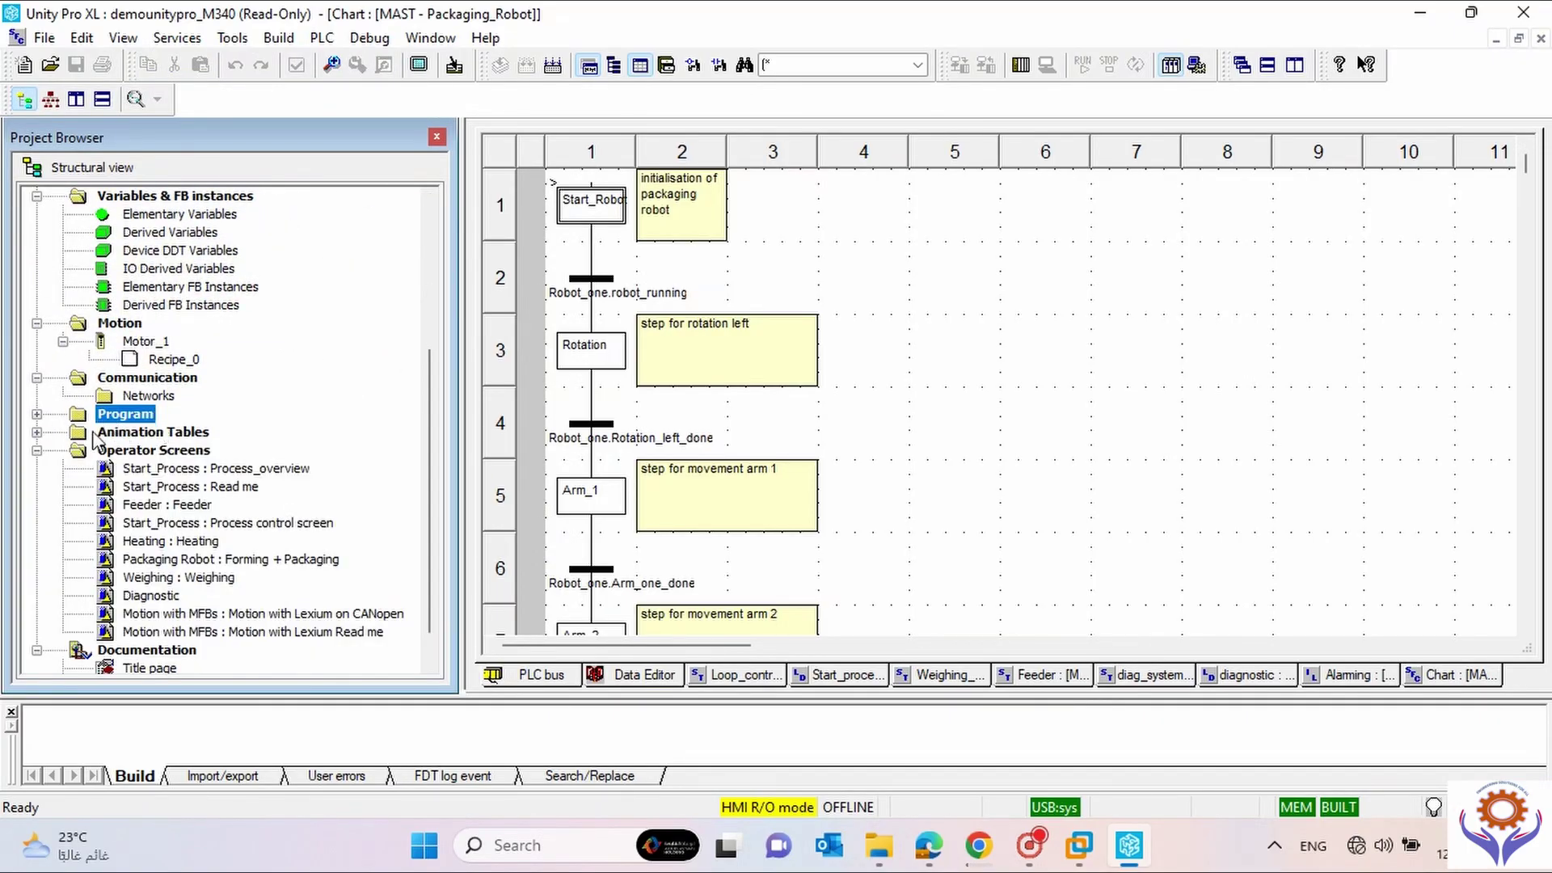
click(37, 433)
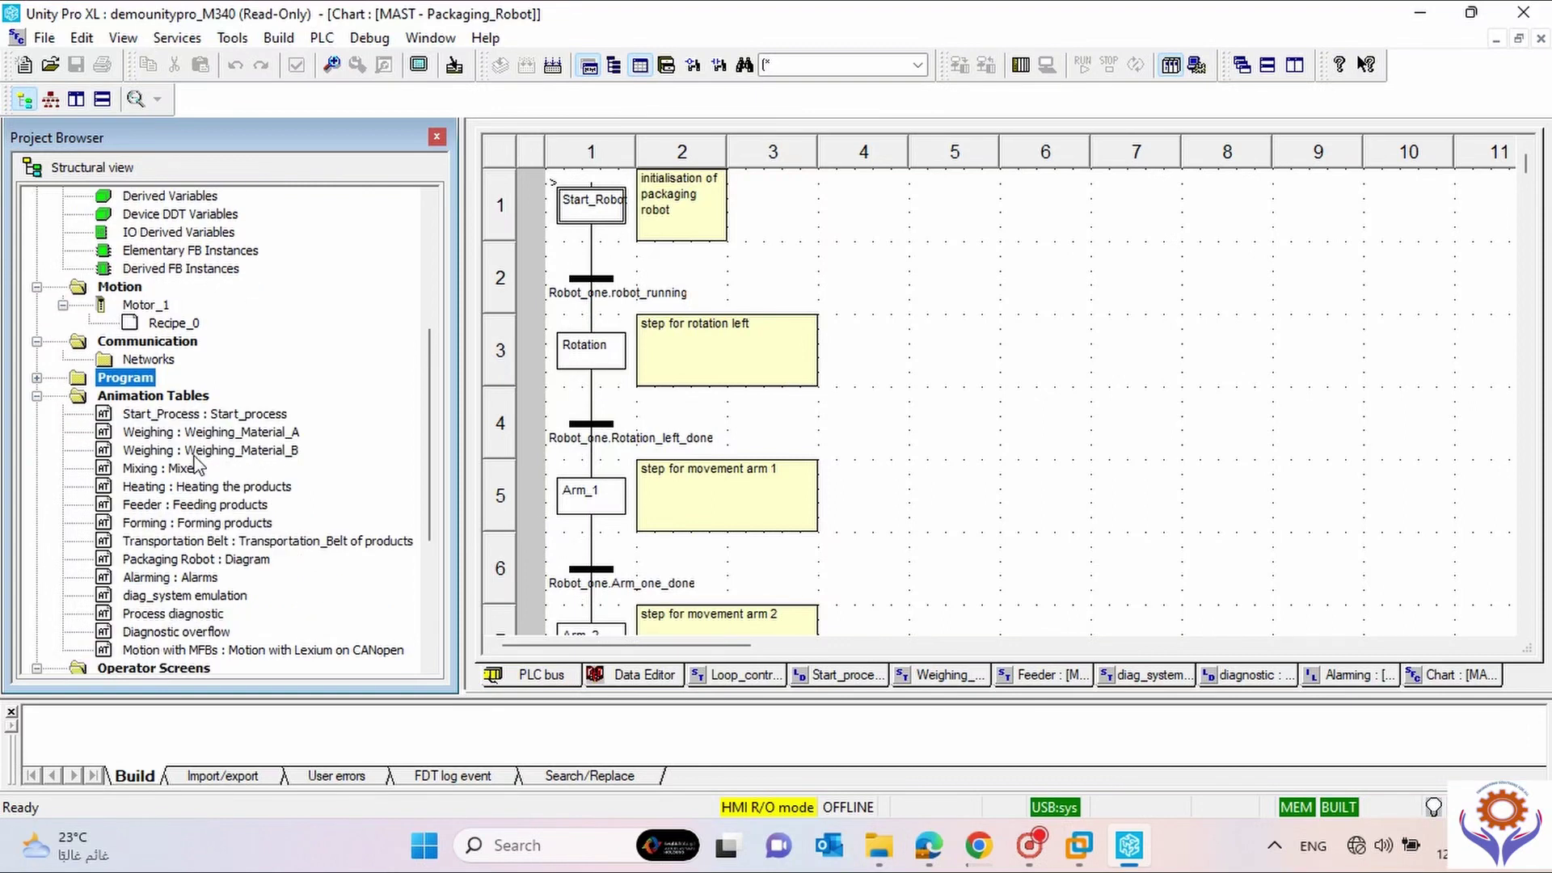
double_click(206, 415)
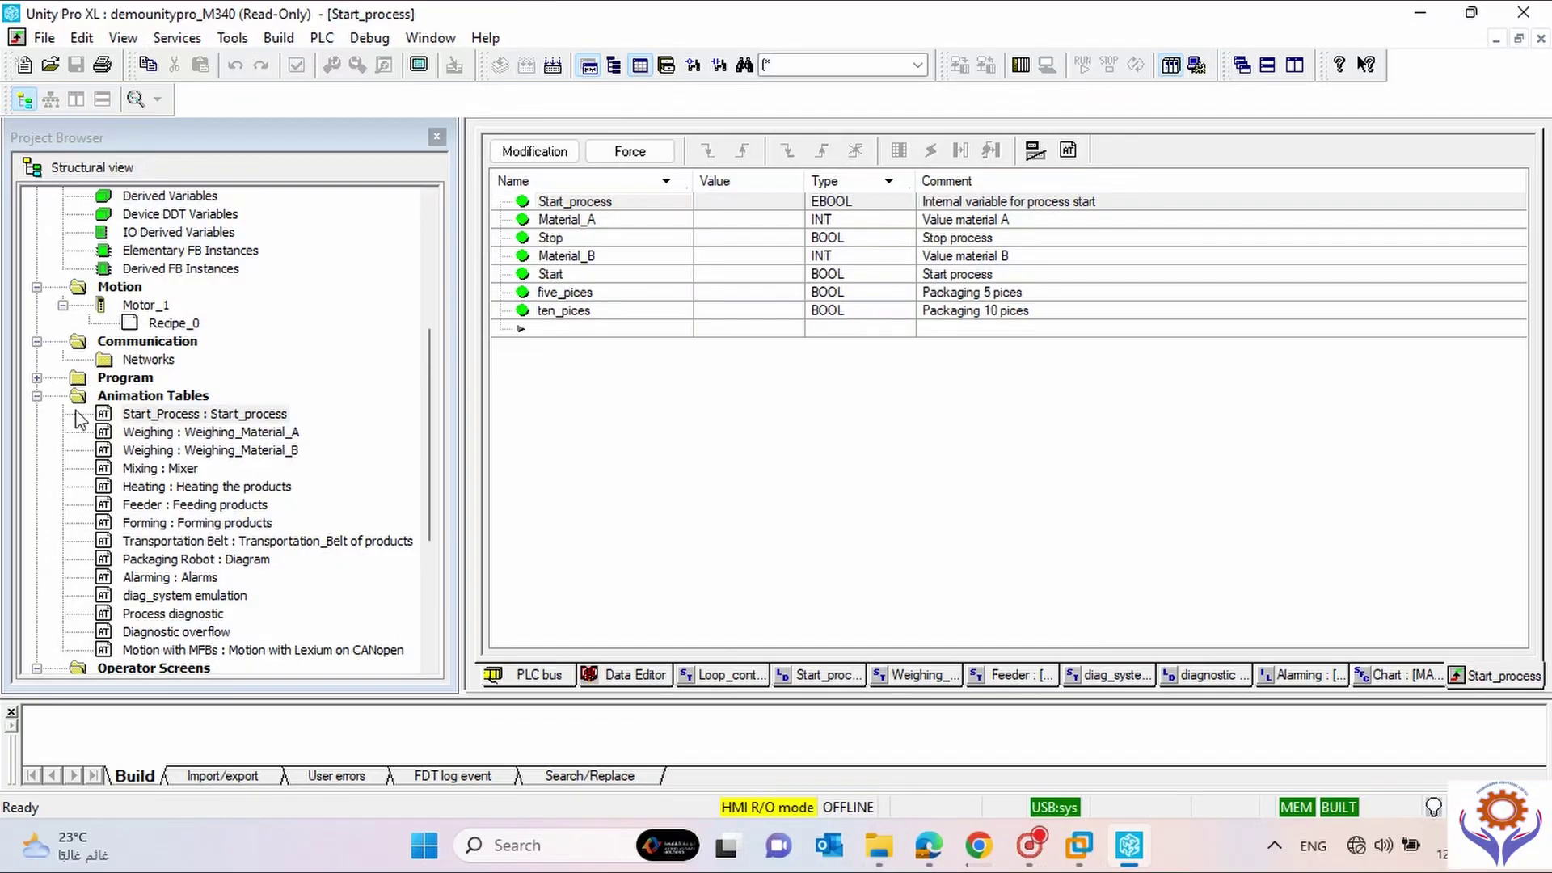
Collapse the Animation Tables folder and examine the Process_overview operator screen.
click(36, 396)
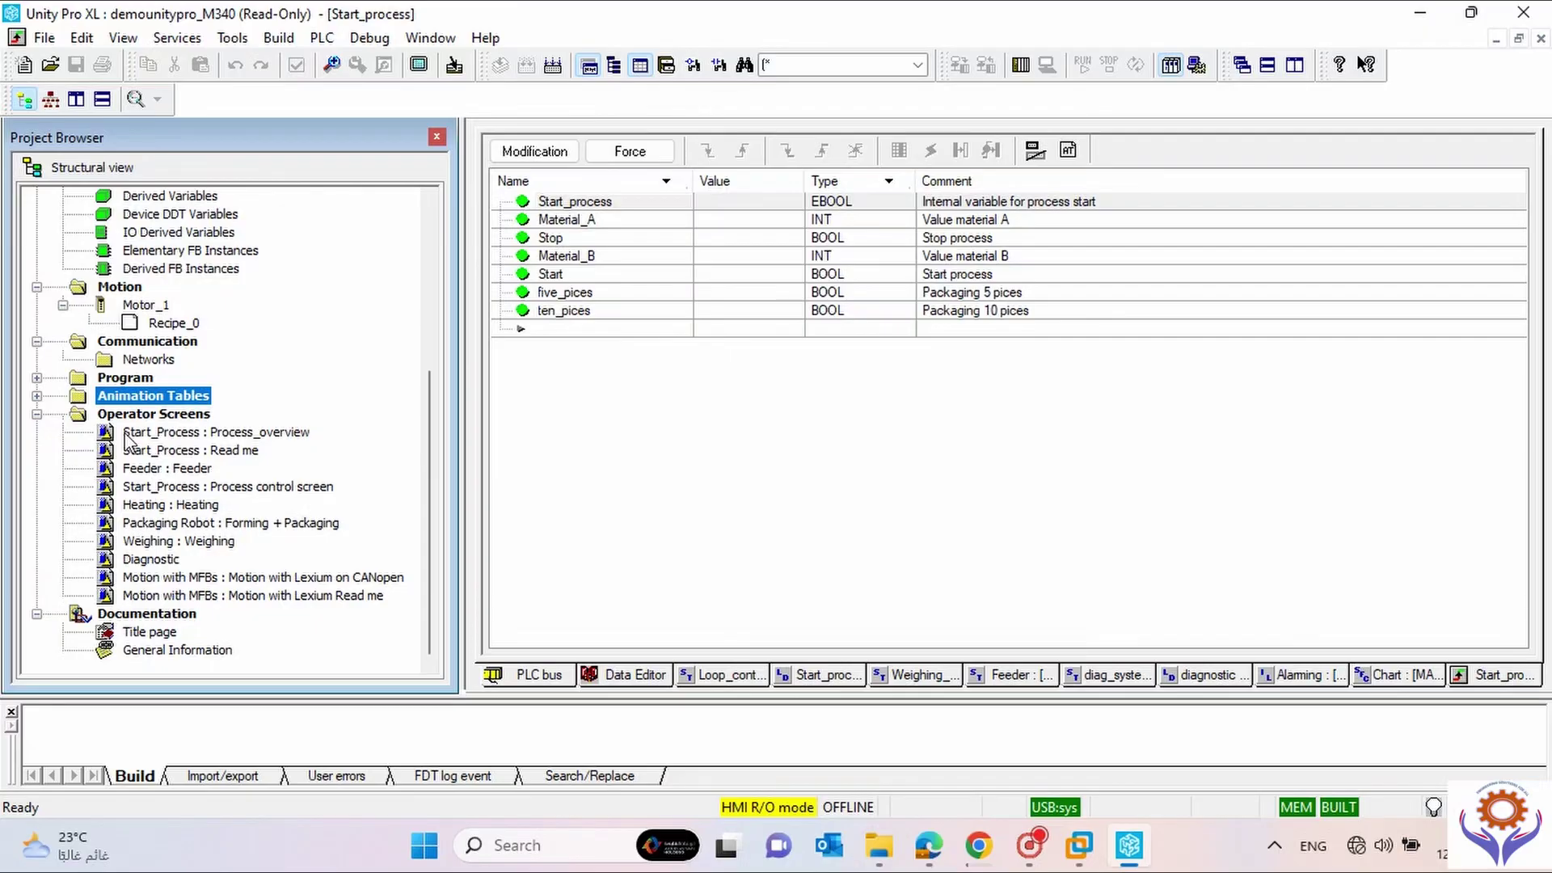
double_click(185, 436)
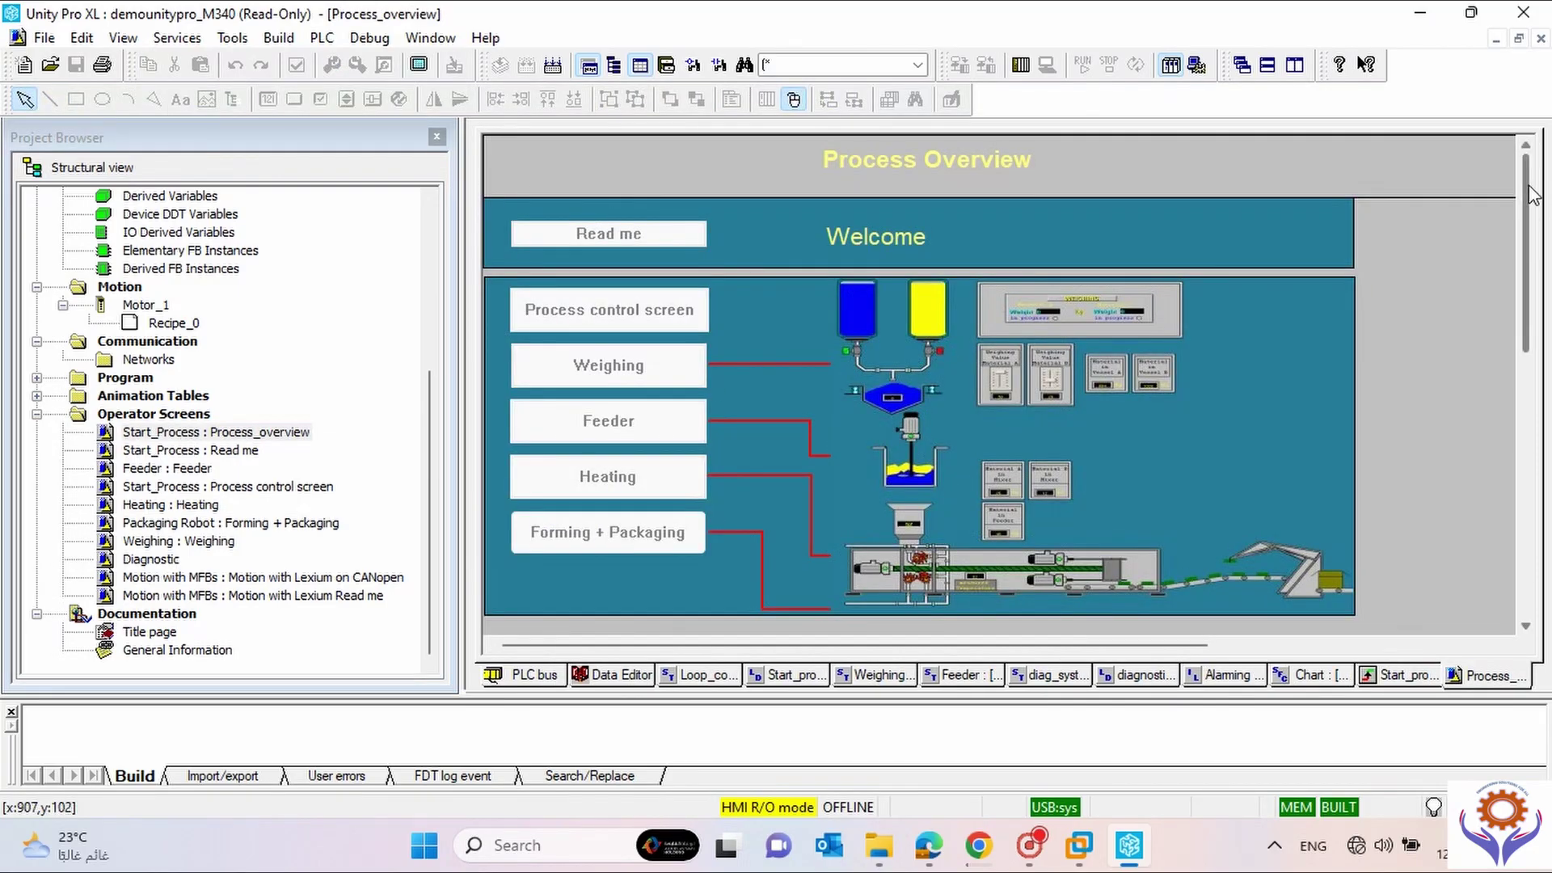
scroll(1530, 196, down, 3)
scroll(1511, 205, up, 3)
scroll(1513, 201, down, 1)
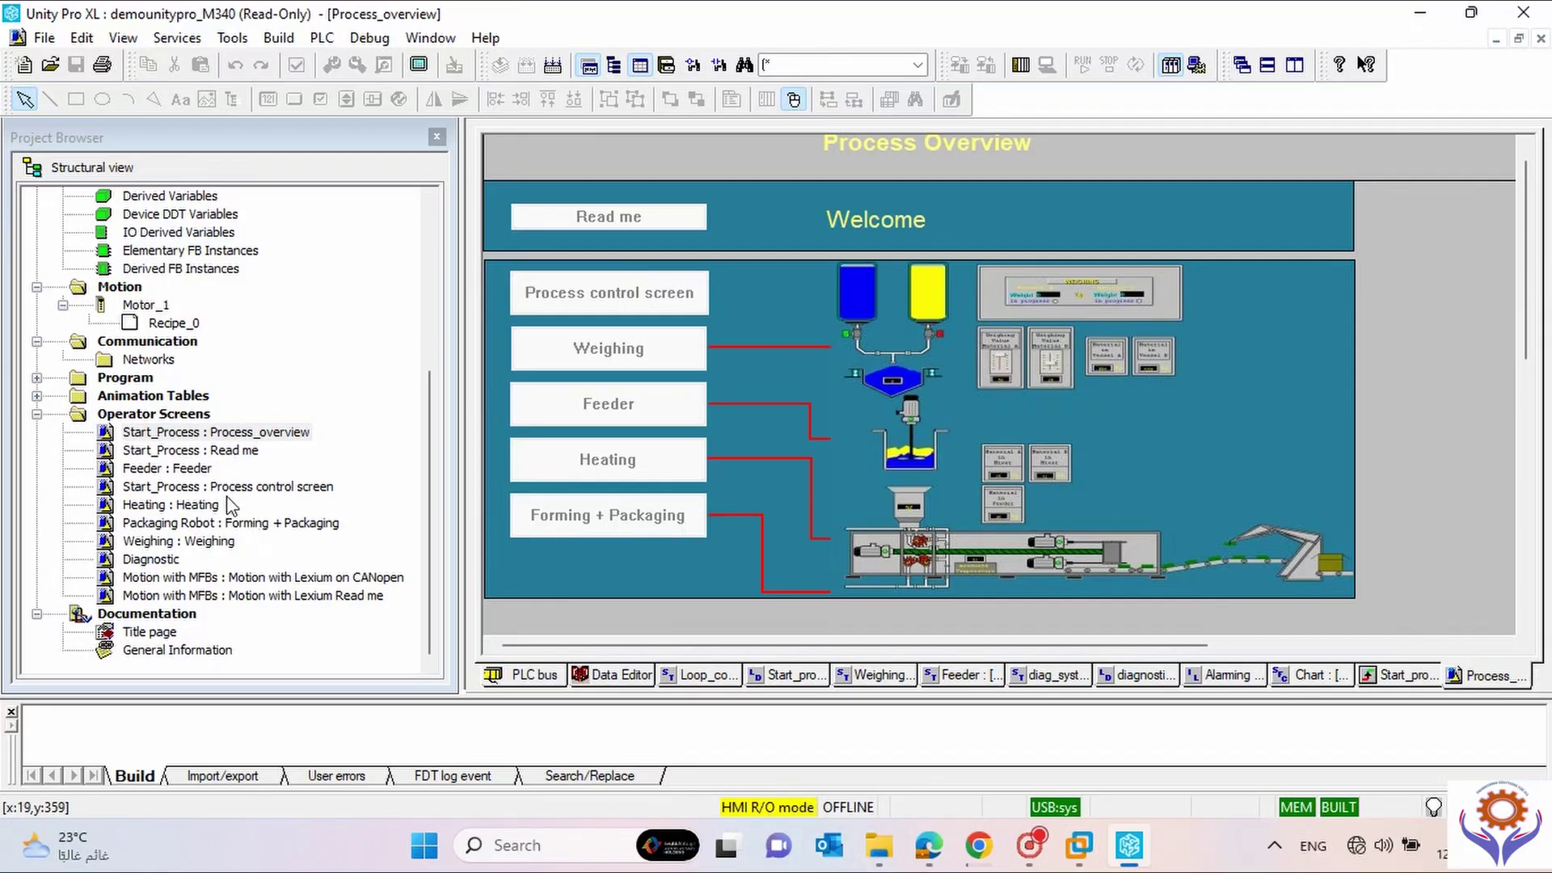
View the Feeder and Heating operator screens, and collapse the Operator Screens folder.
double_click(210, 467)
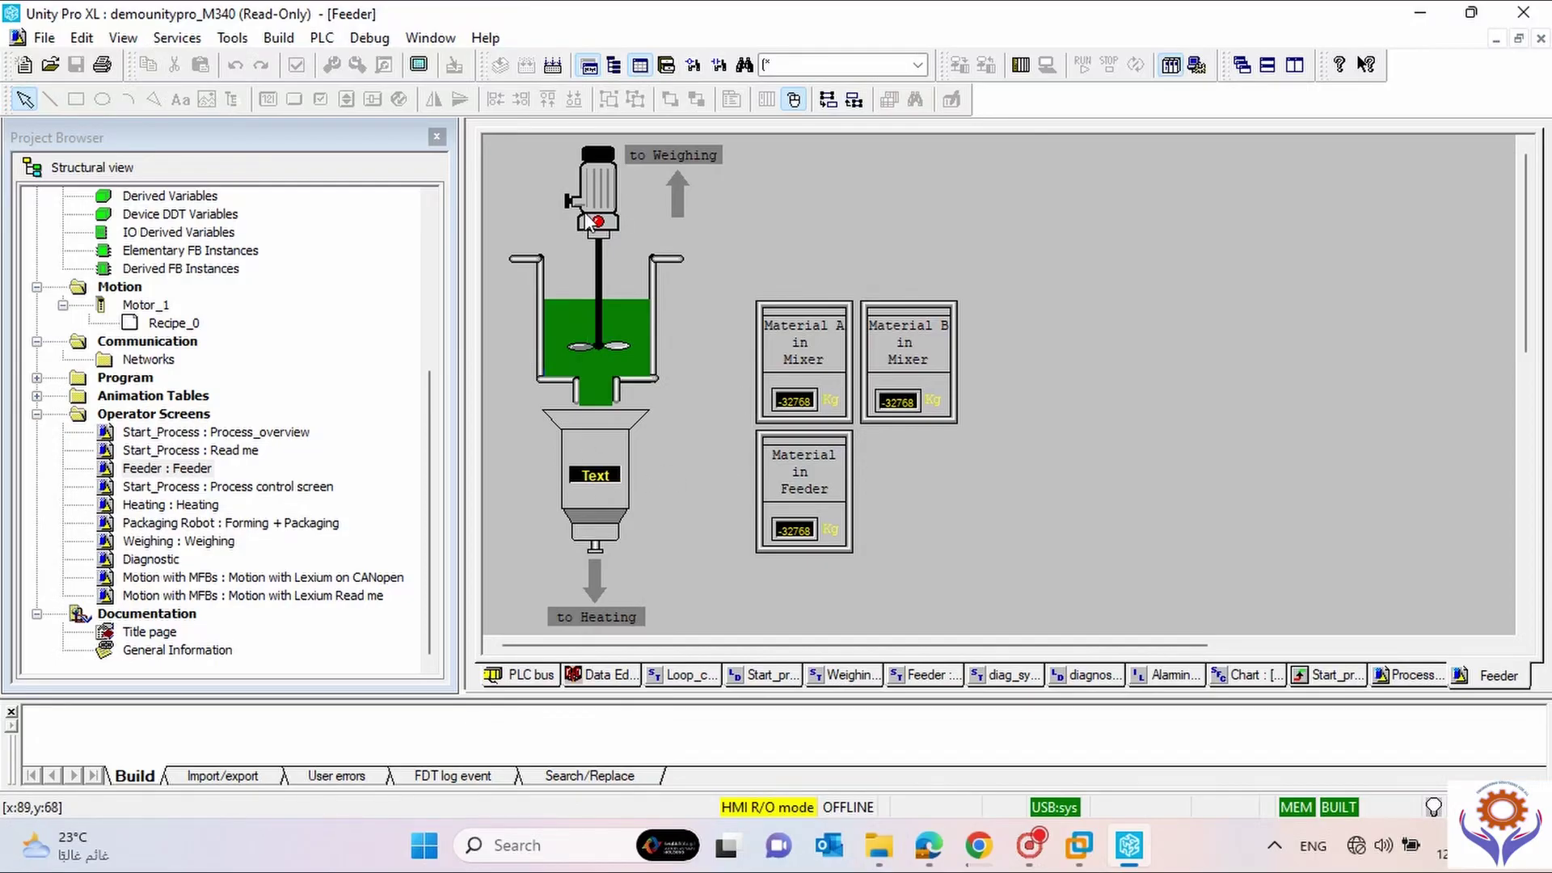
double_click(212, 506)
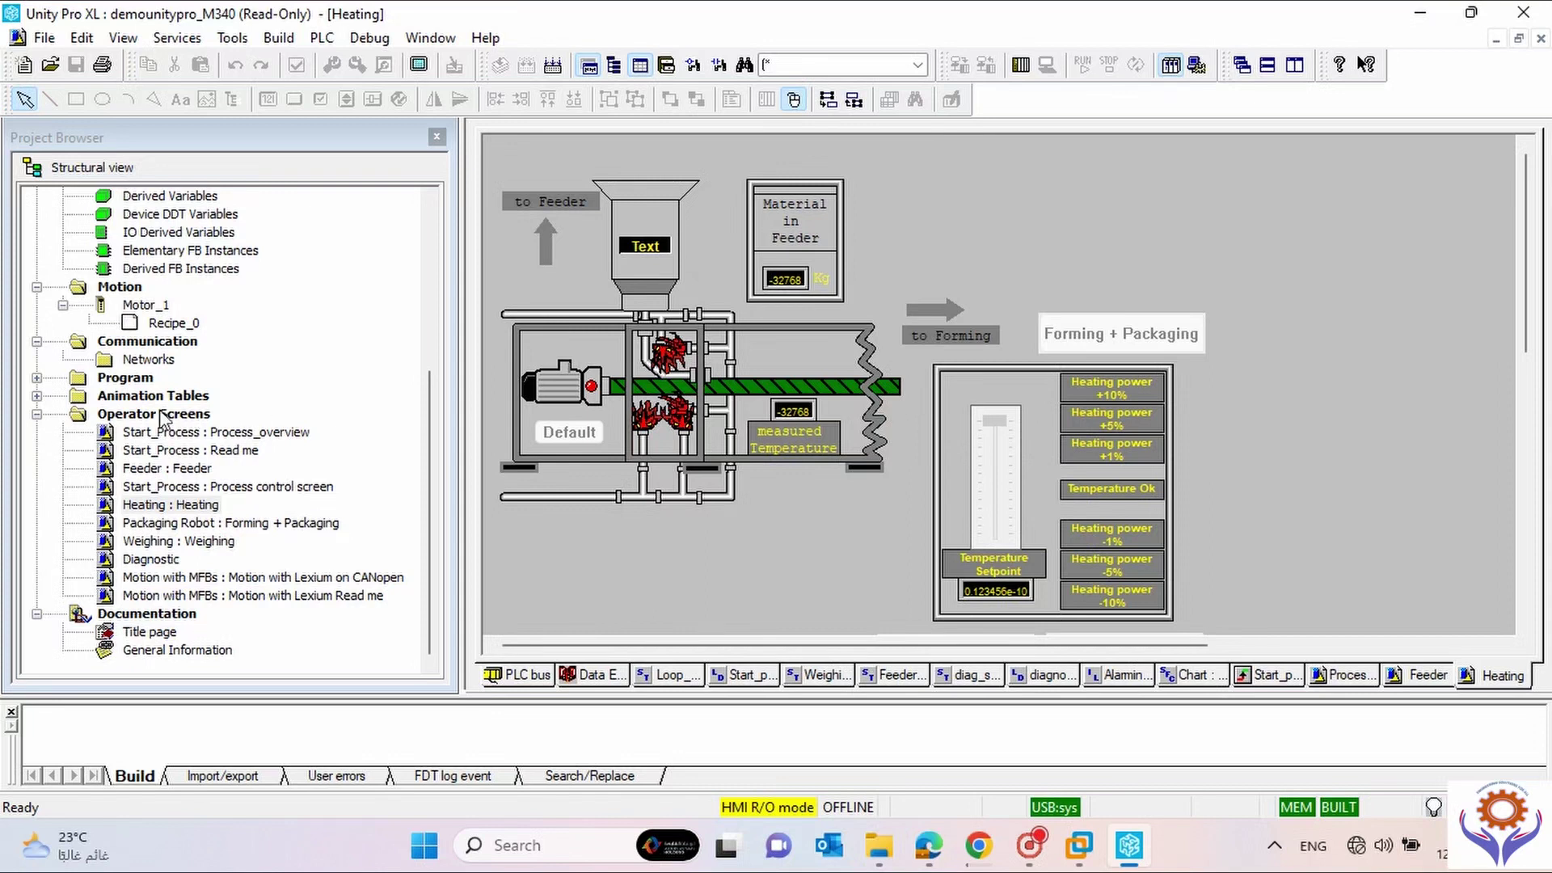
click(430, 469)
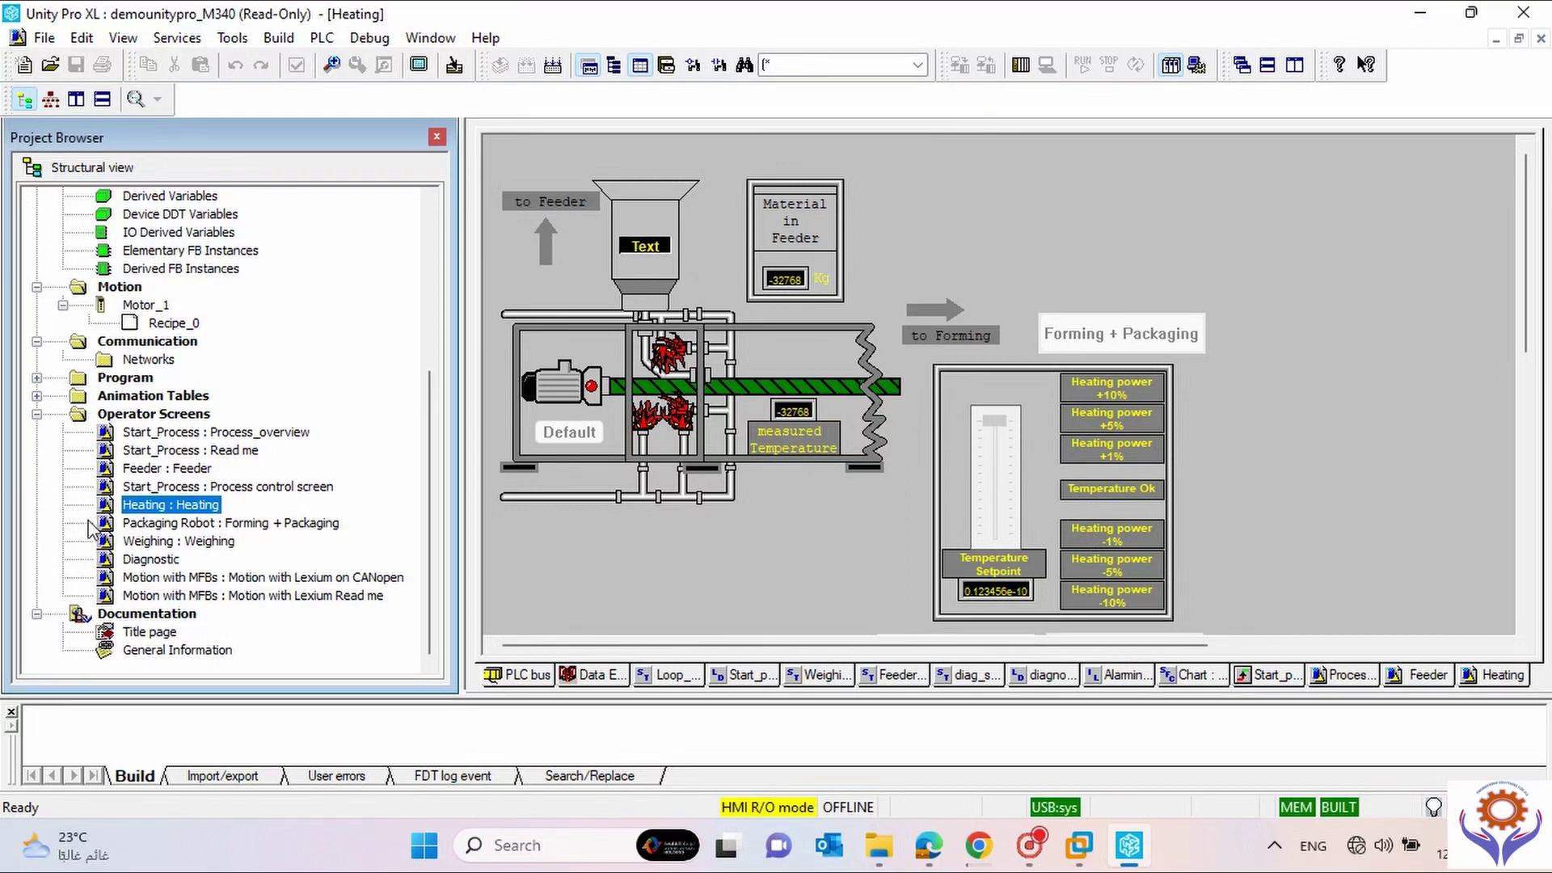
click(37, 414)
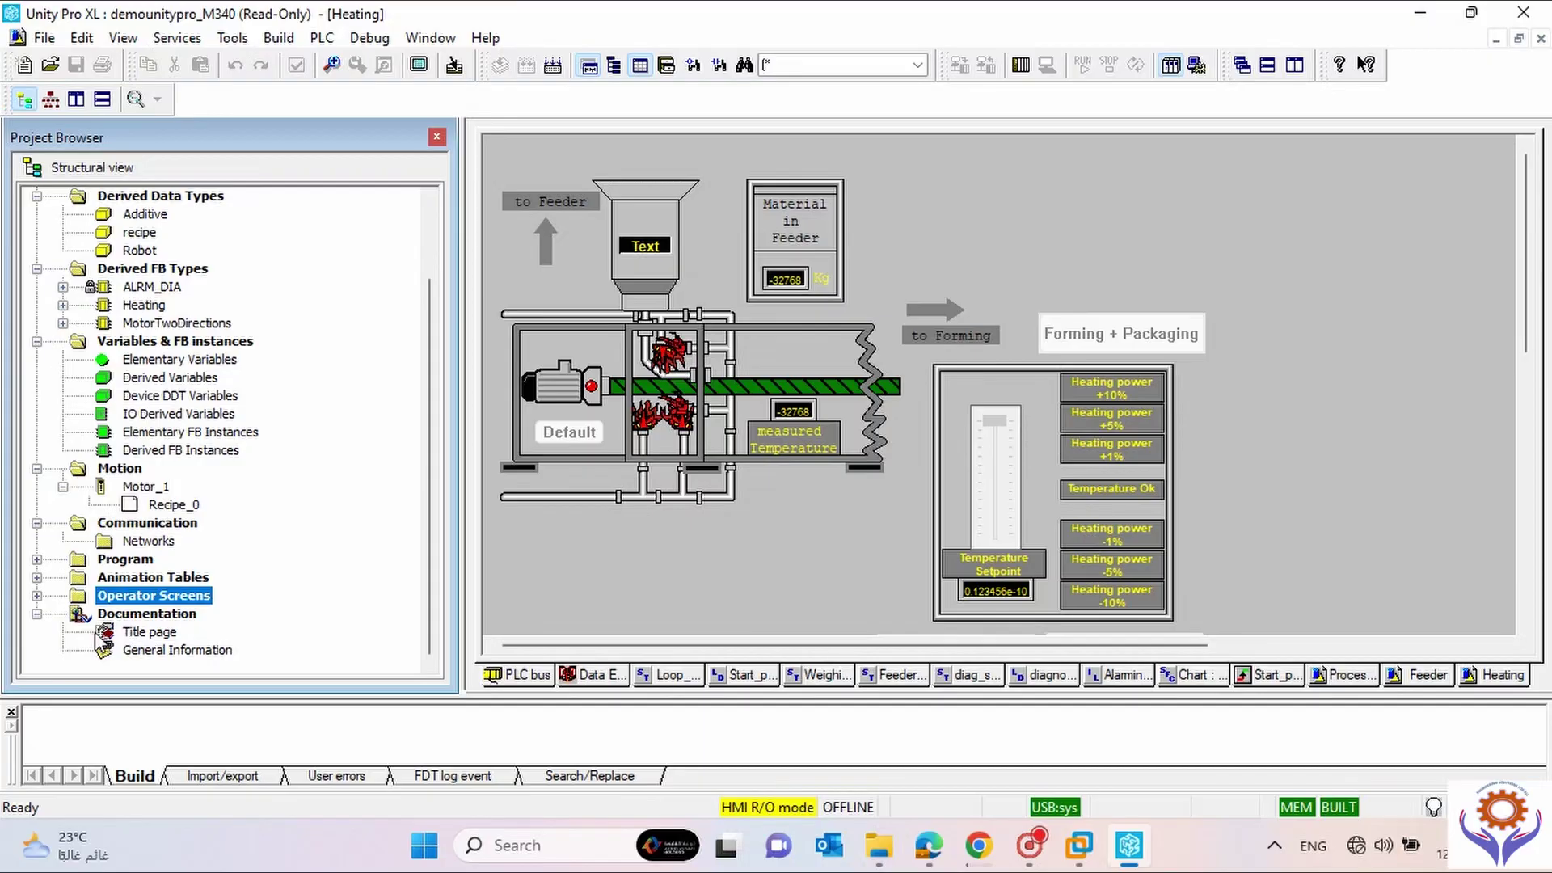
Open the General Information entry under Documentation and close it without making changes.
click(159, 634)
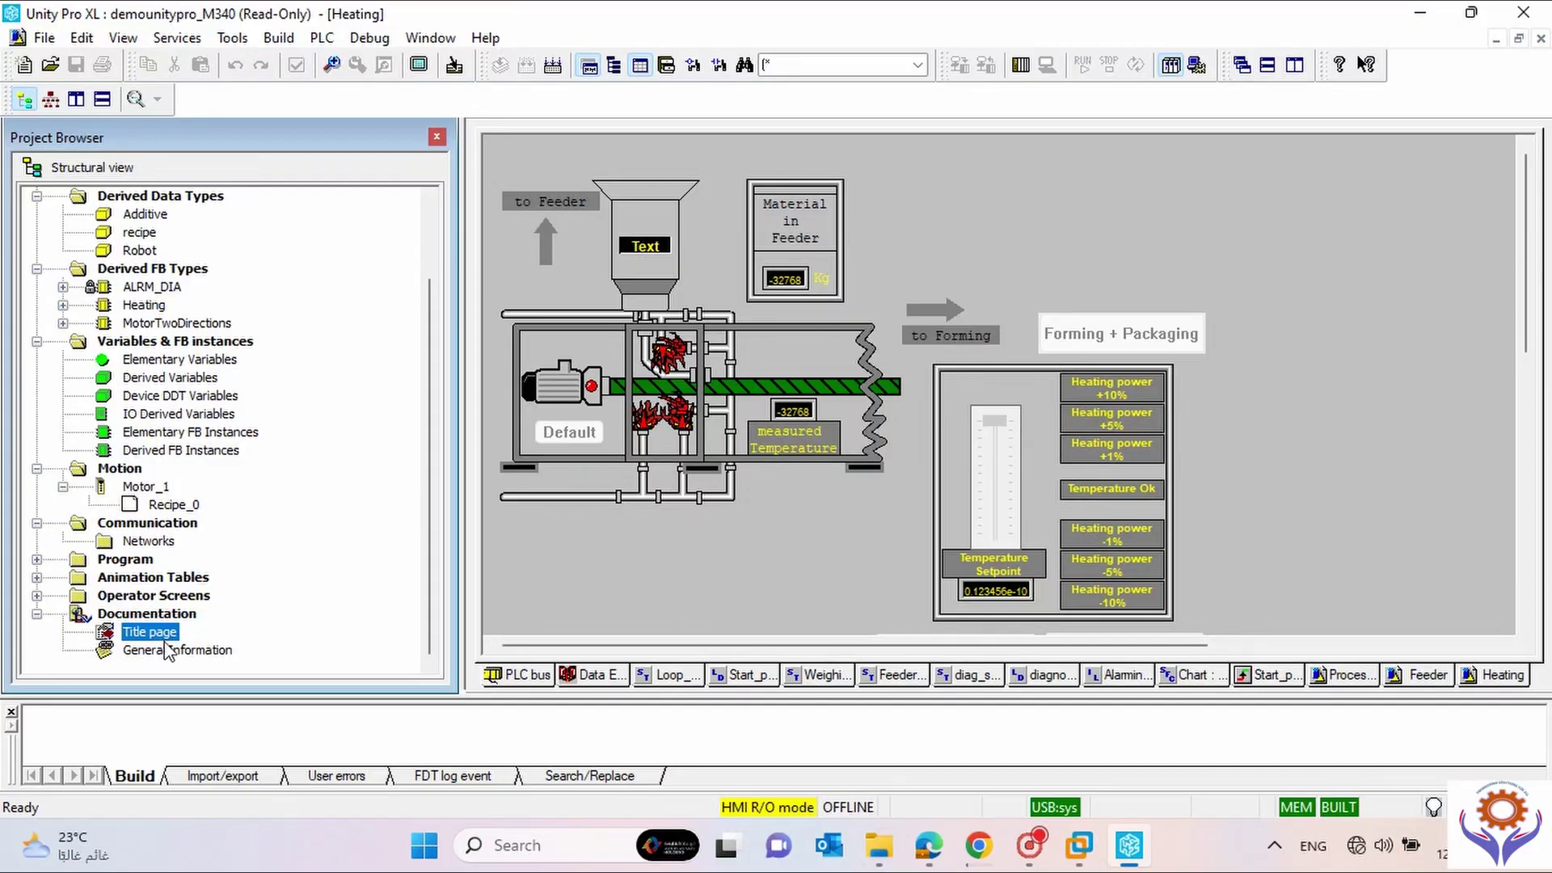
click(171, 654)
double_click(172, 655)
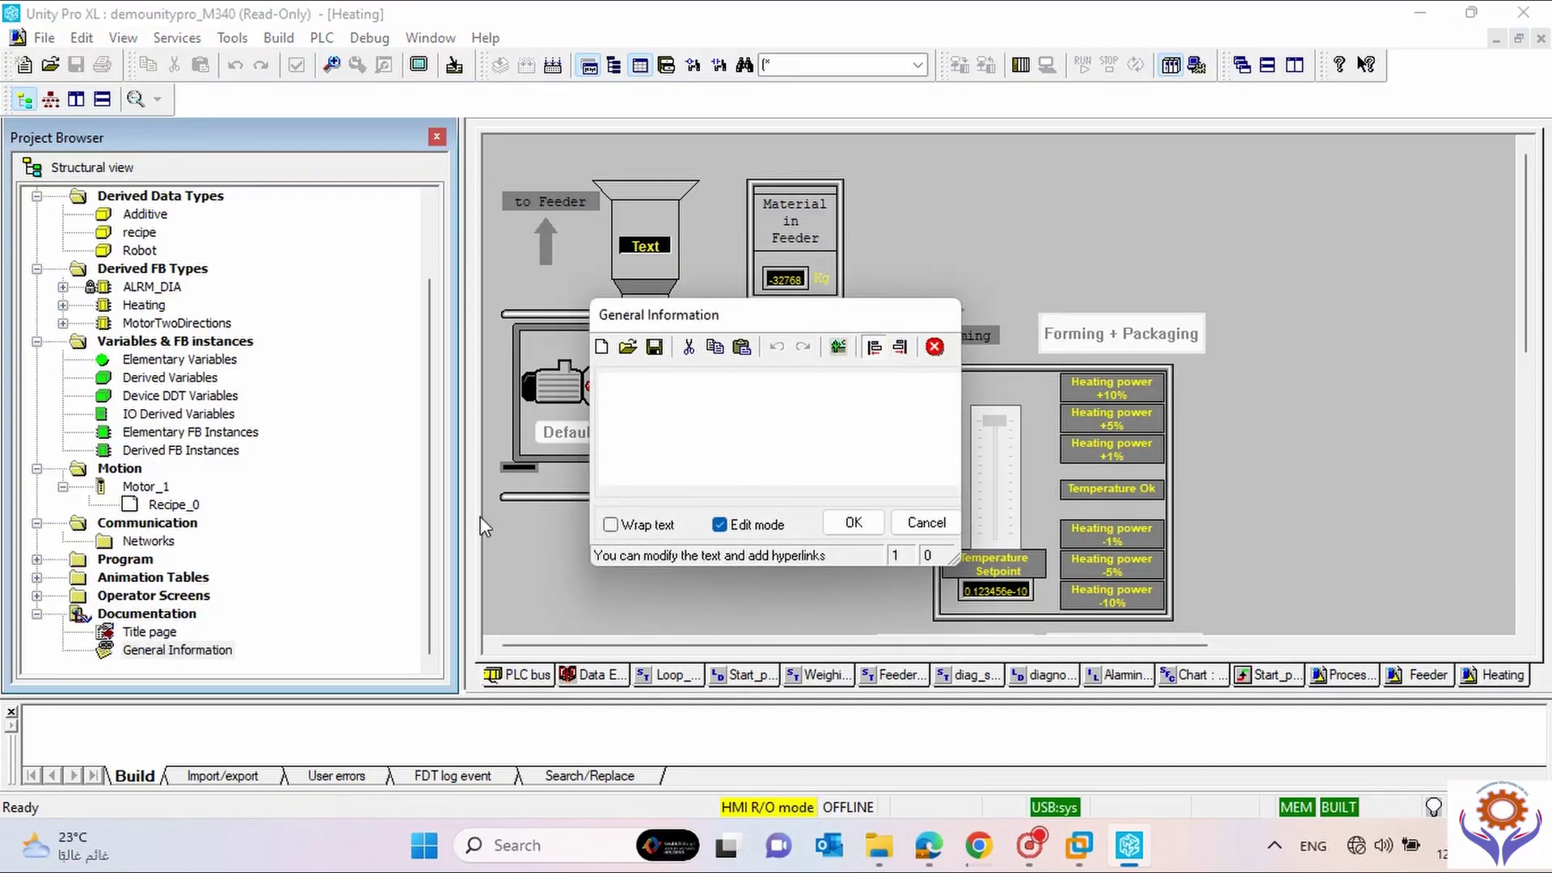
click(933, 527)
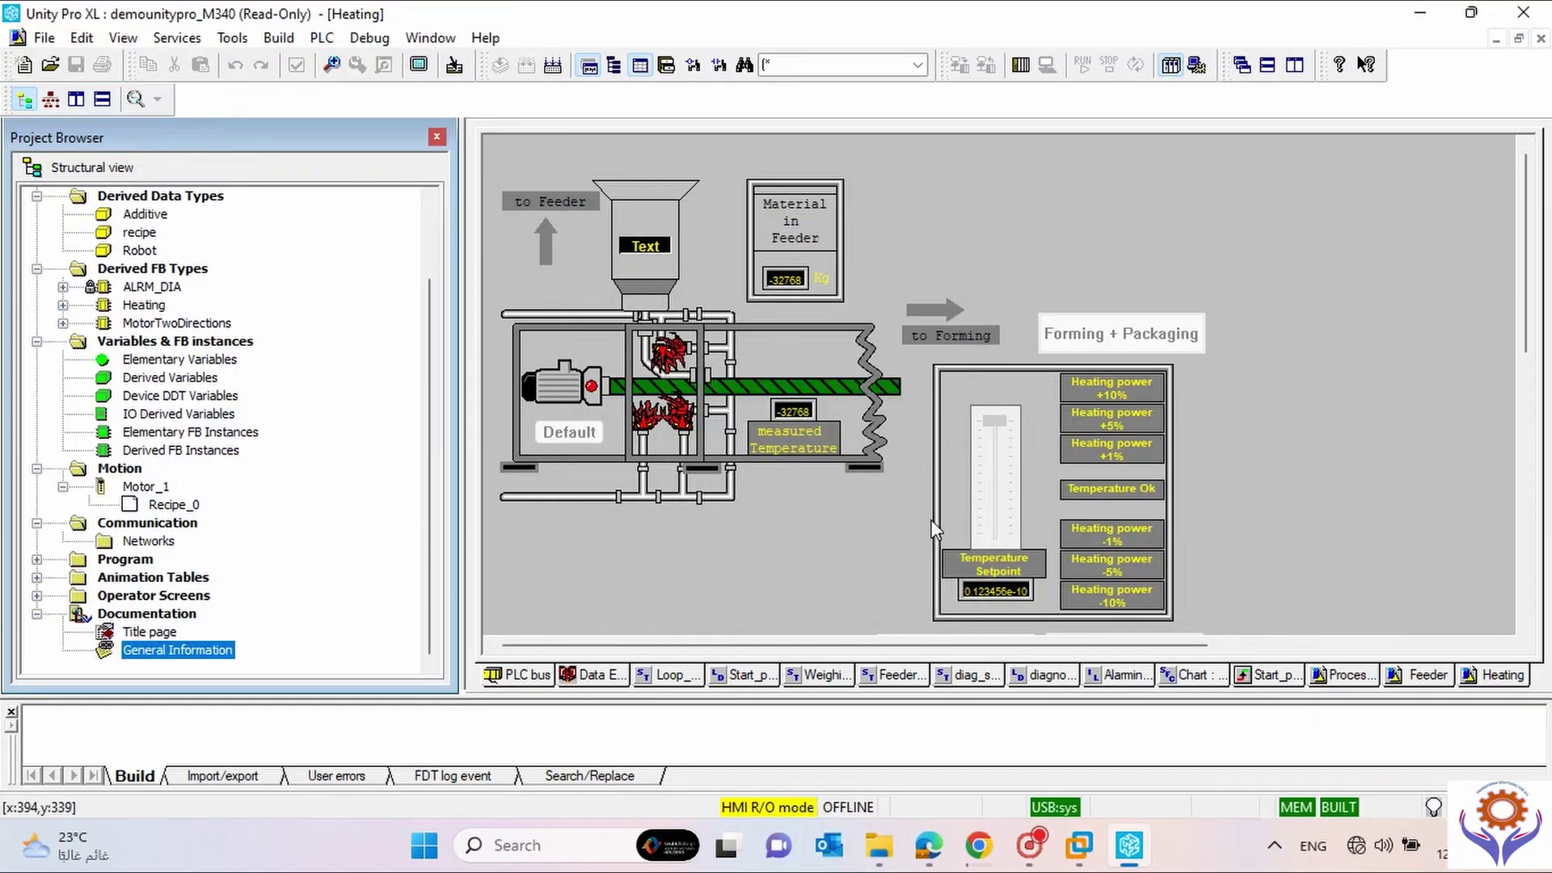
View the documentation title page's printout setup, cancel it, and return to the beginning of the project structure.
double_click(142, 633)
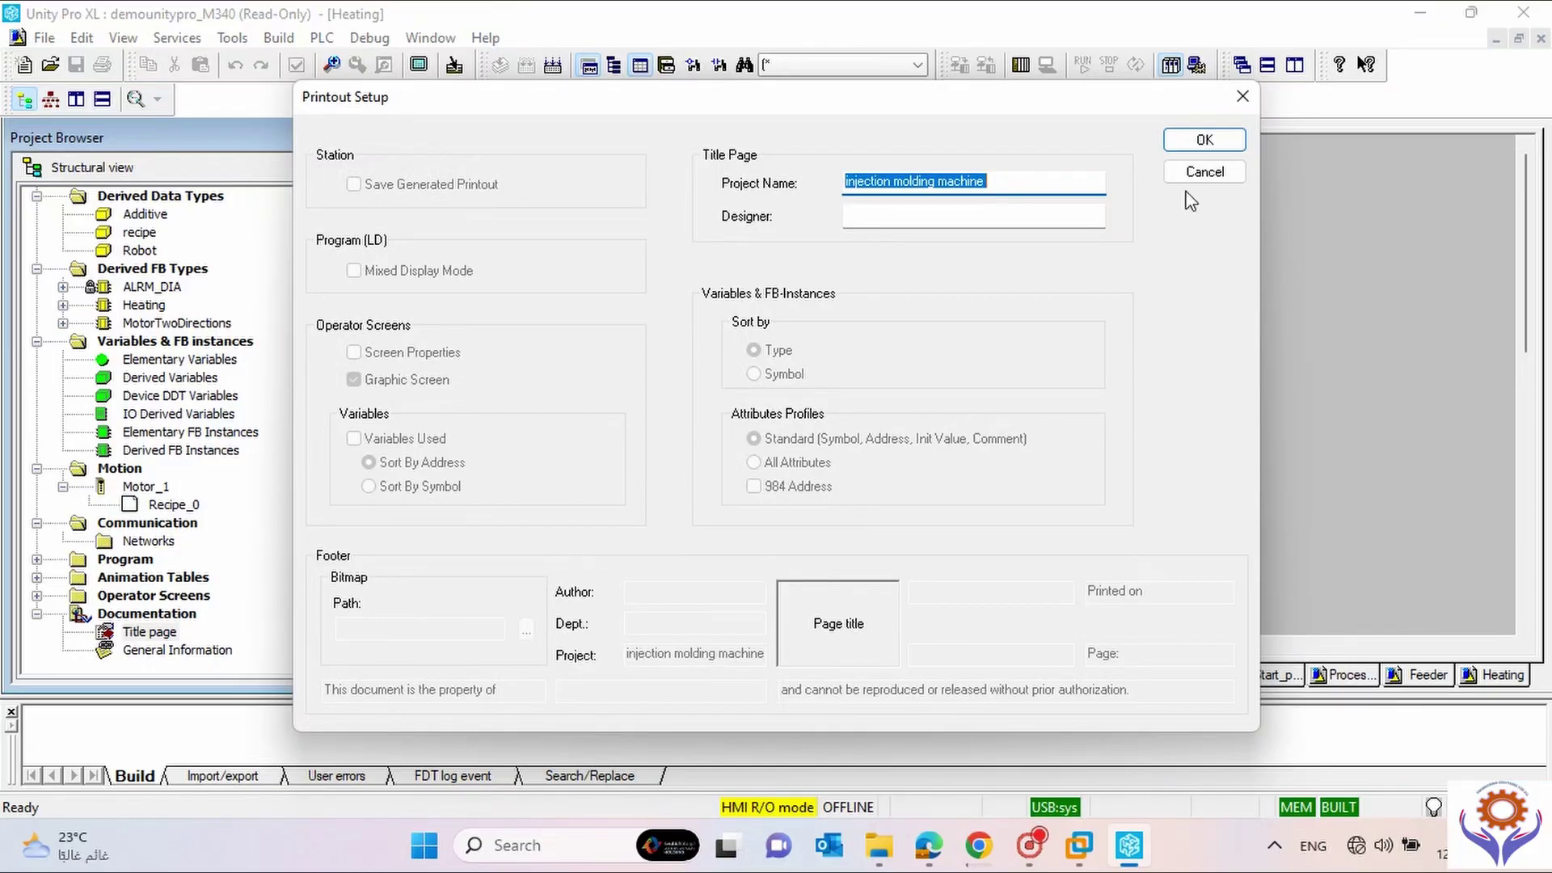
click(1222, 173)
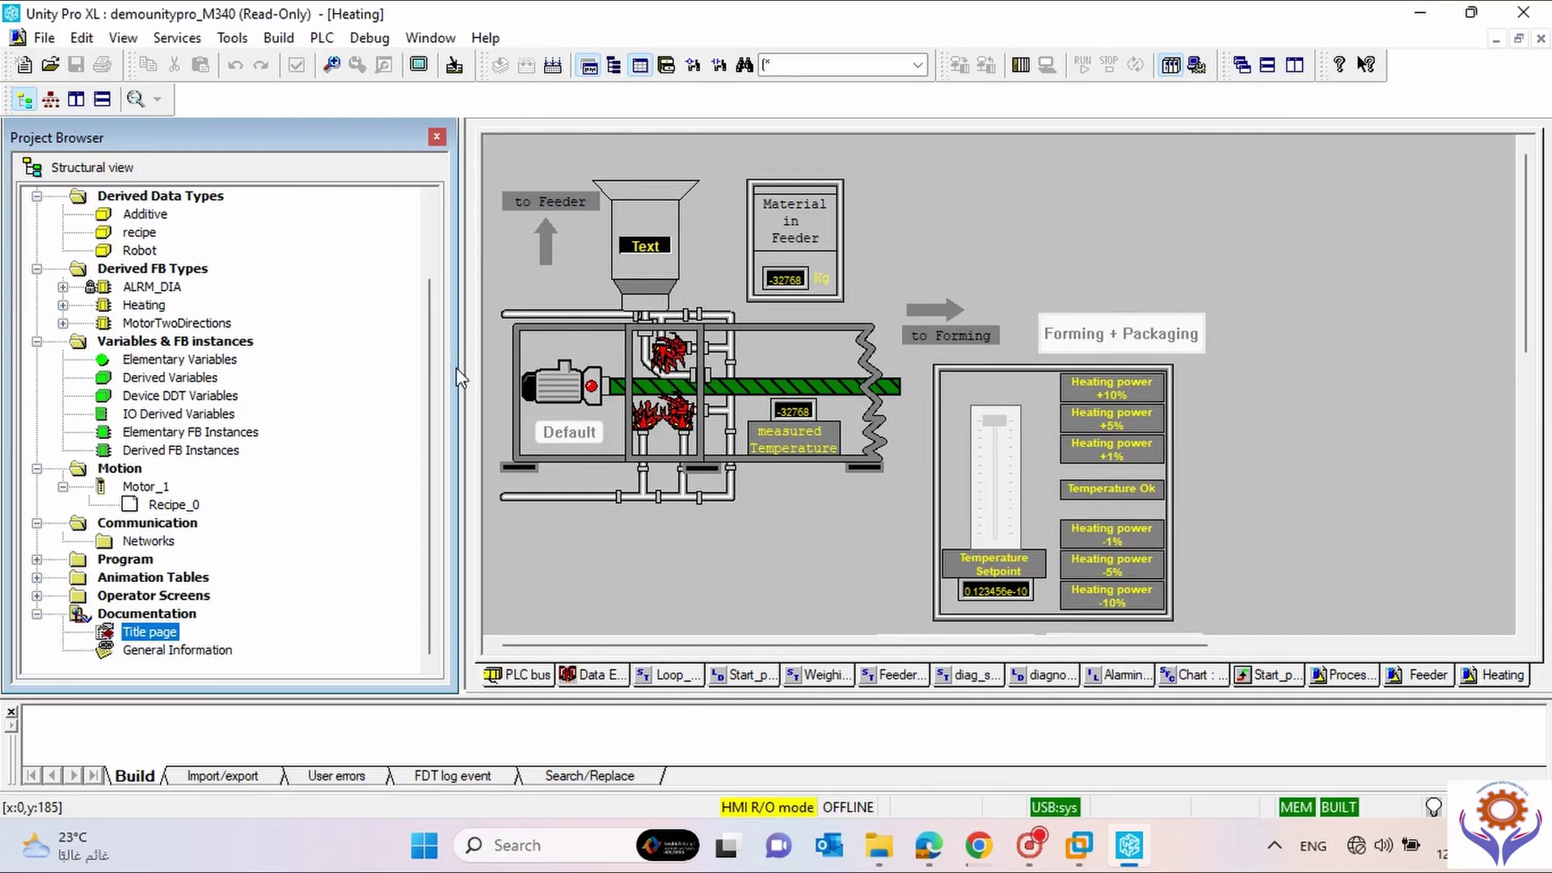
scroll(431, 293, up, 2)
scroll(431, 292, up, 1)
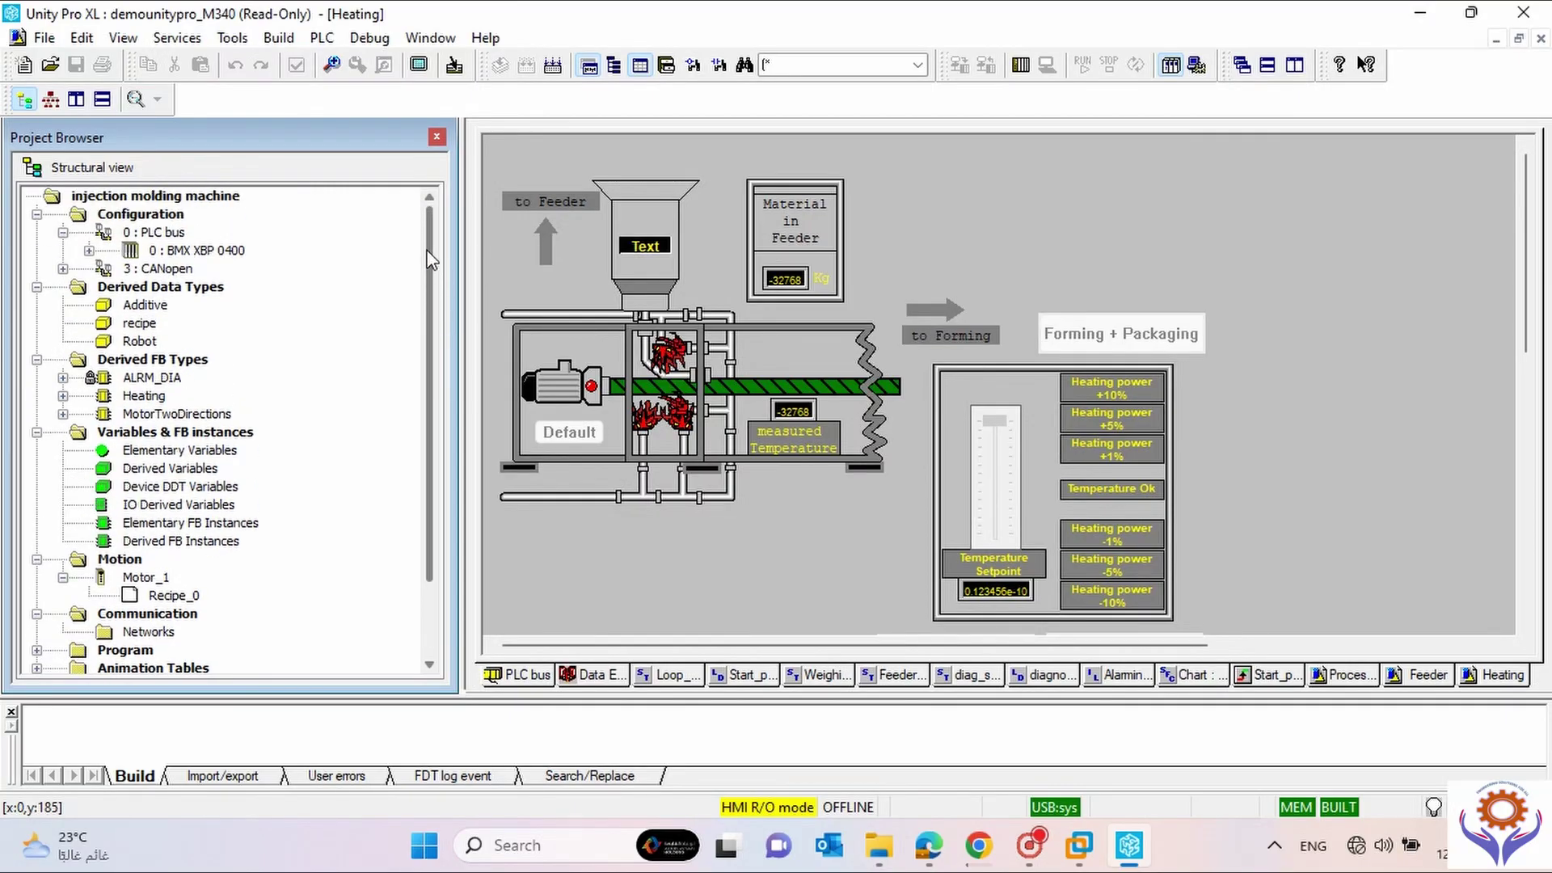
Close the M340 demo project and start creating a new project.
scroll(424, 349, down, 3)
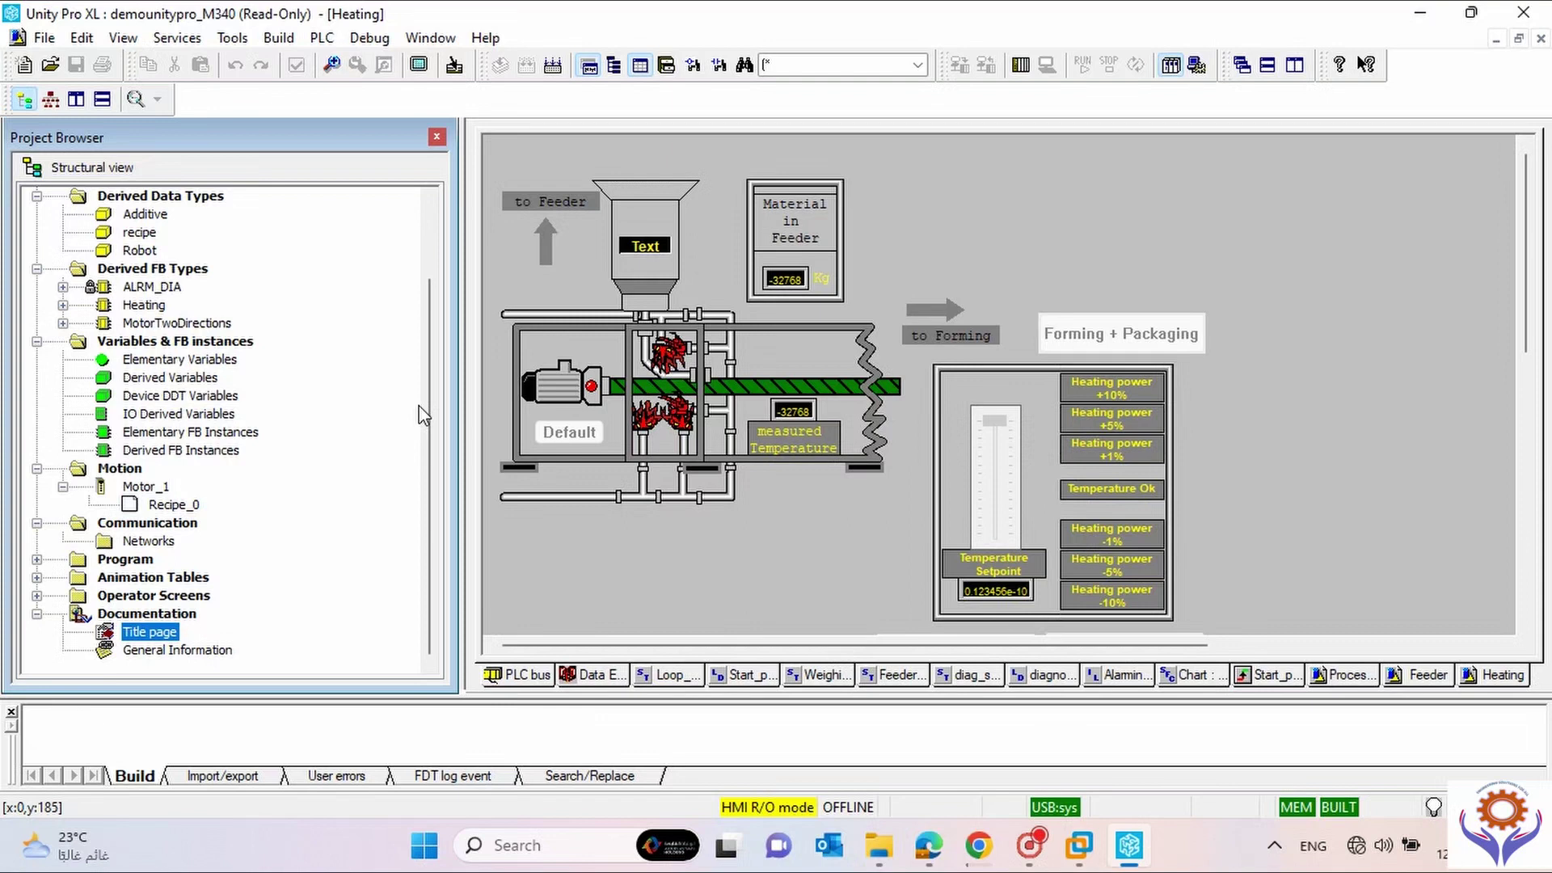
scroll(425, 404, up, 3)
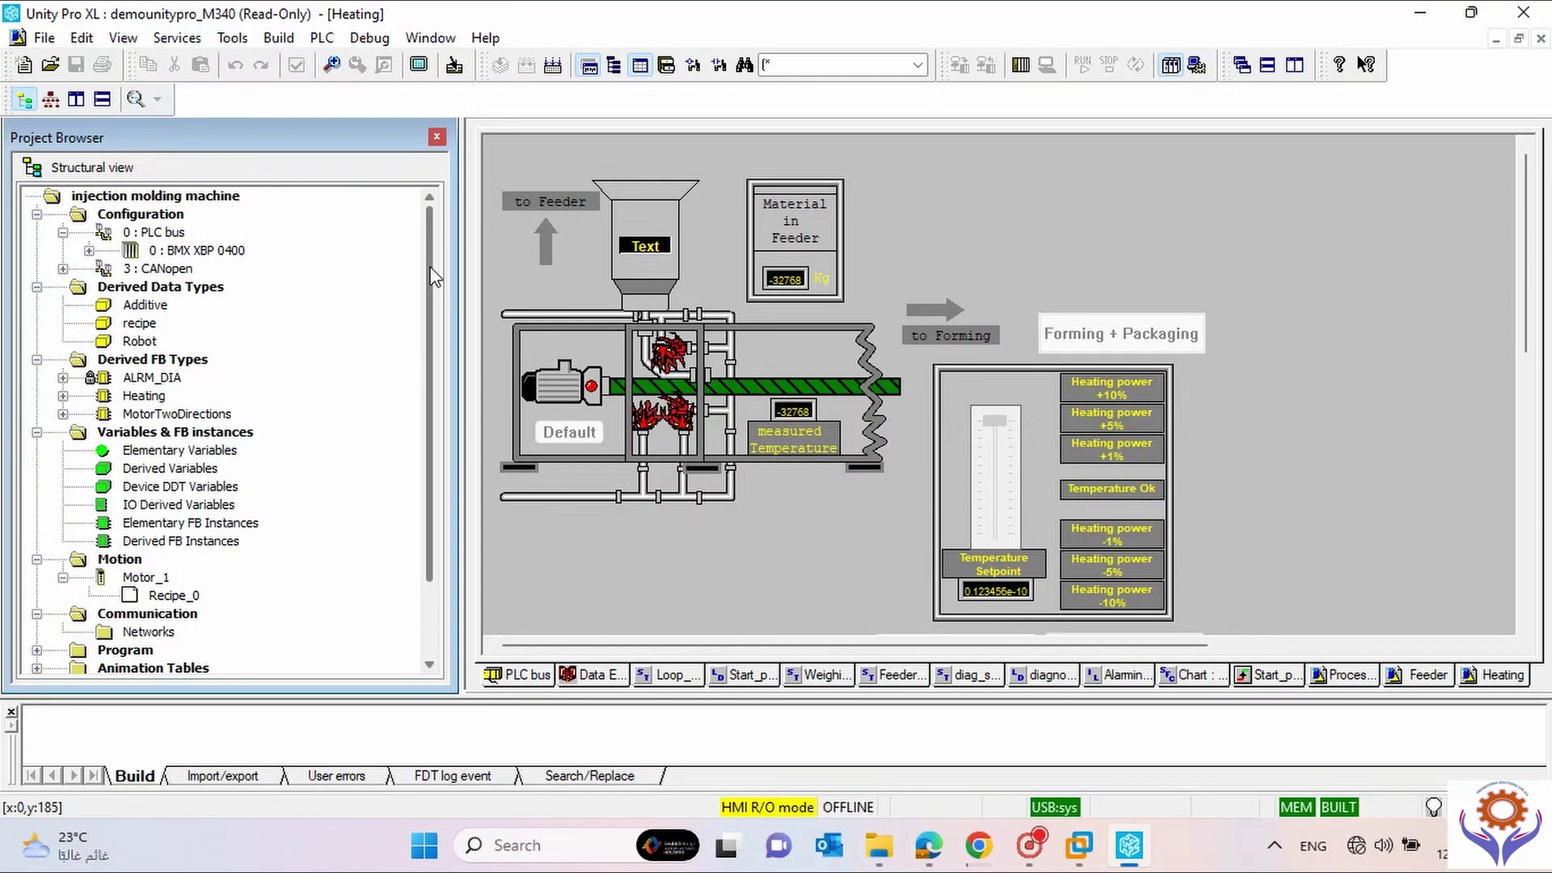
click(44, 39)
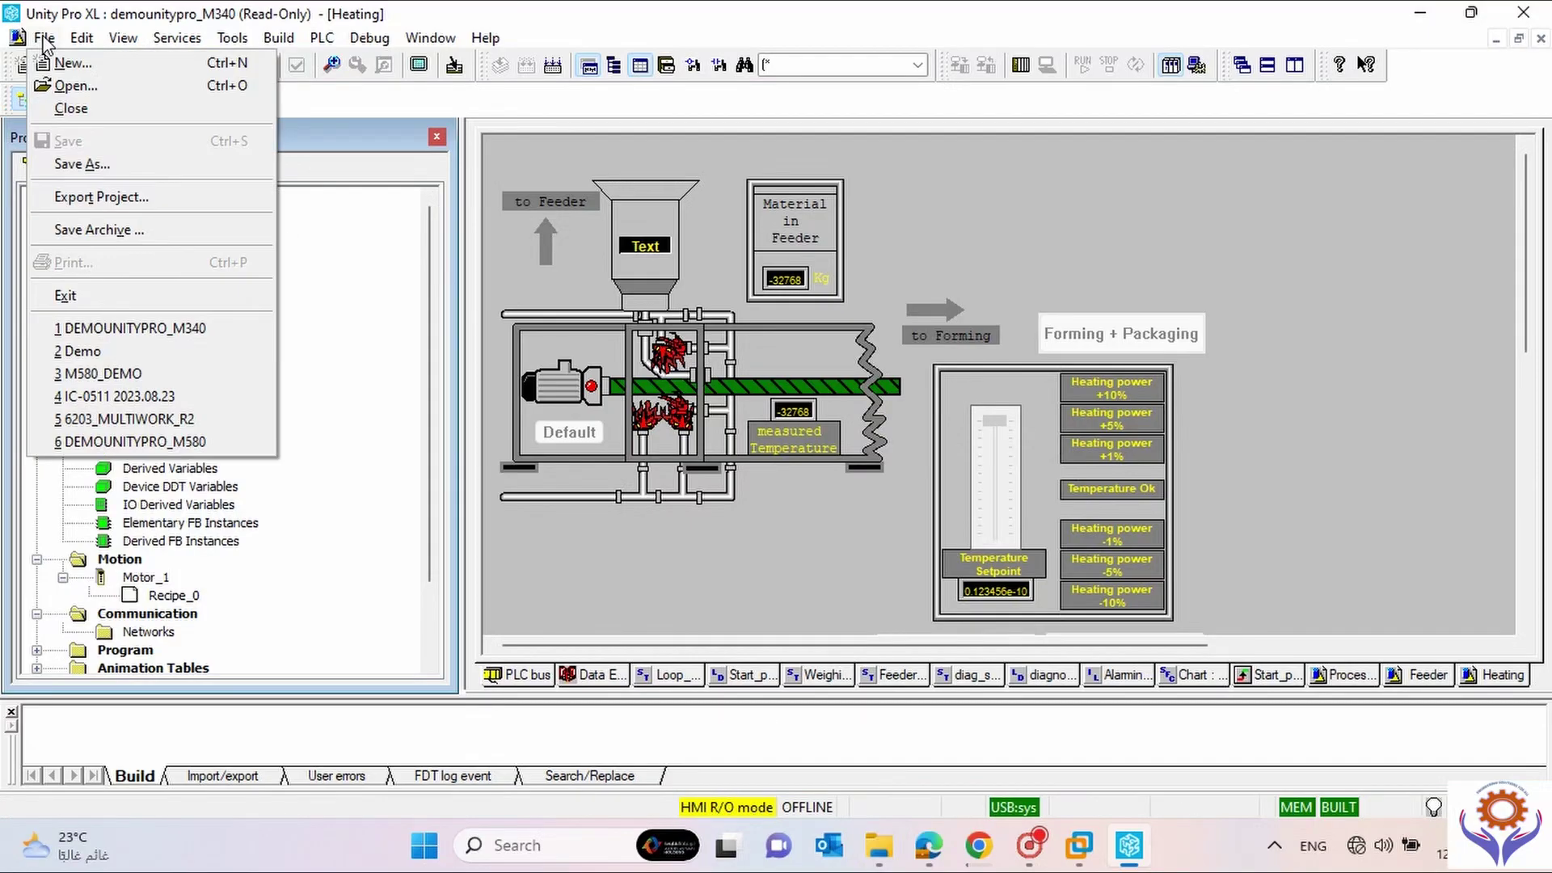
click(92, 108)
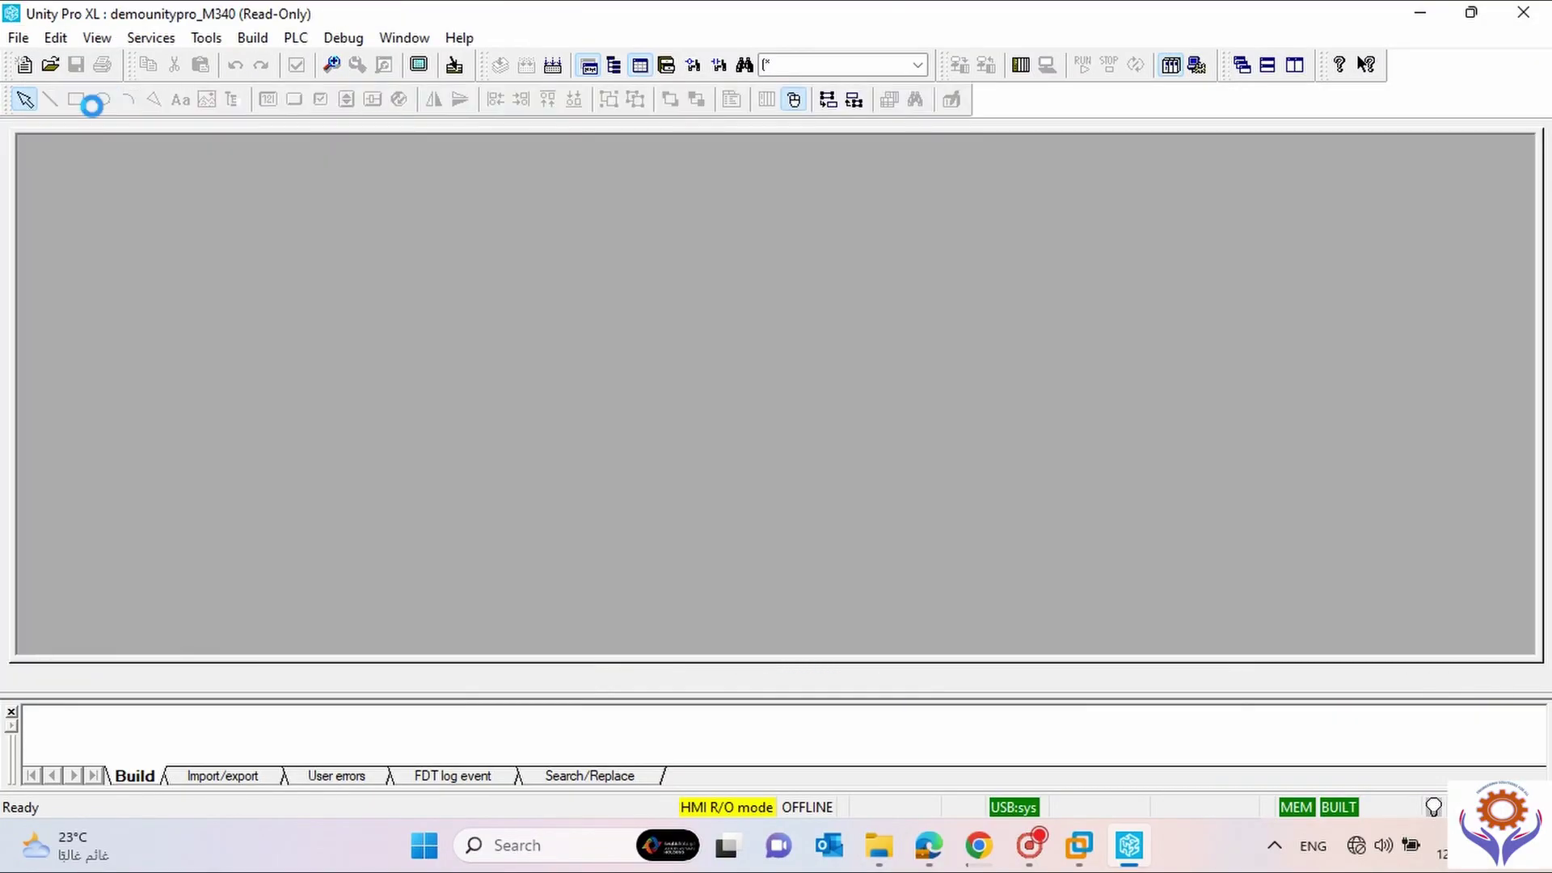
click(18, 39)
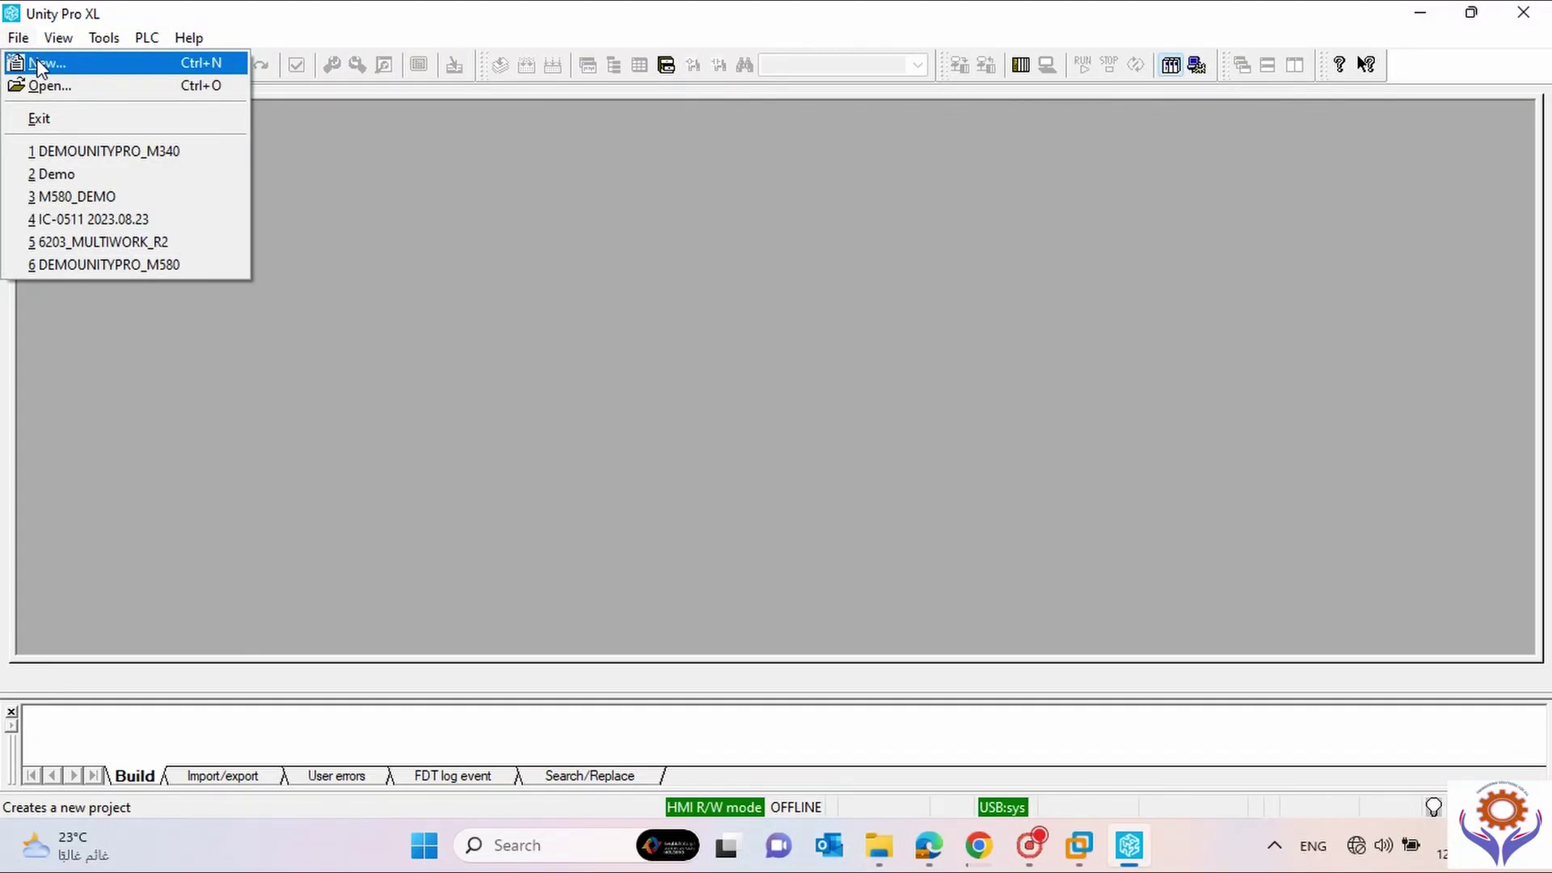
click(38, 68)
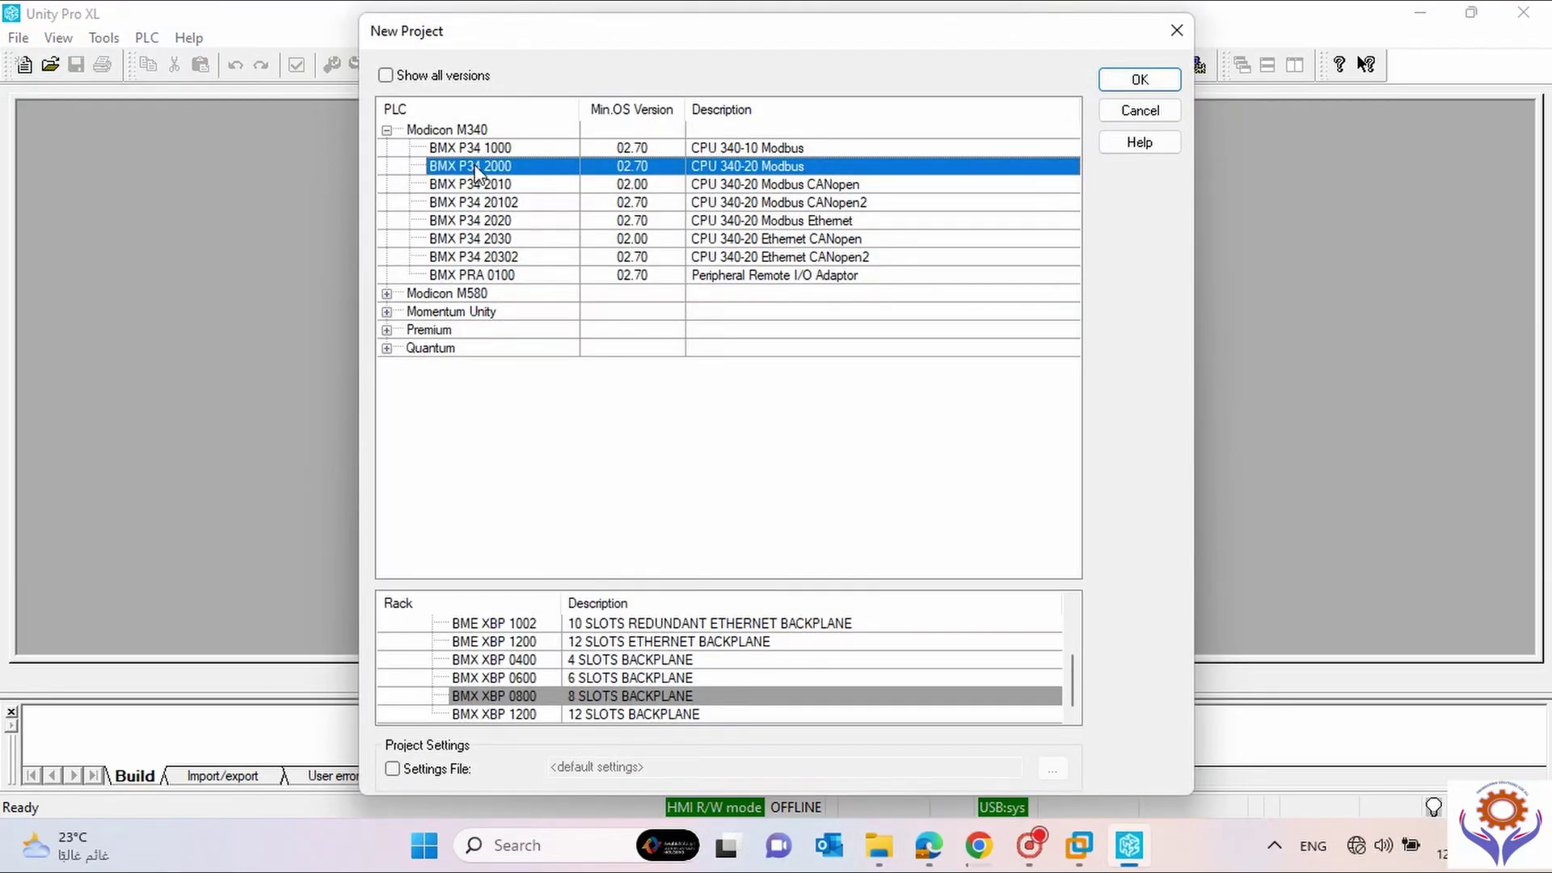
Review the Modicon M340 processors, including the Modbus, CANopen and Ethernet models and the BMX PRA 0100 adaptor, and collapse the family.
click(387, 130)
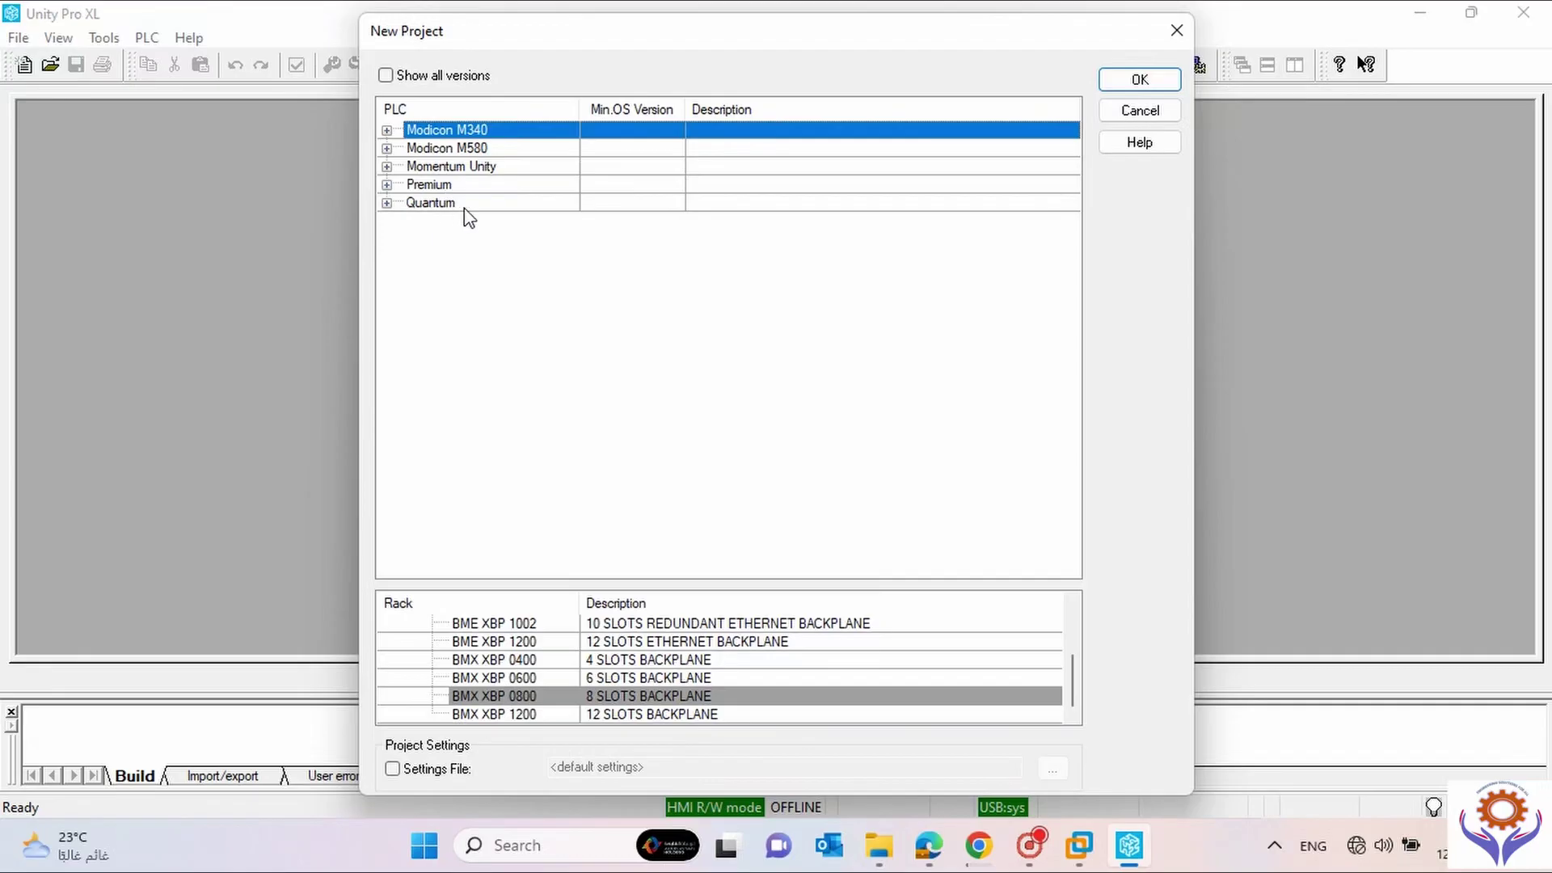
click(386, 130)
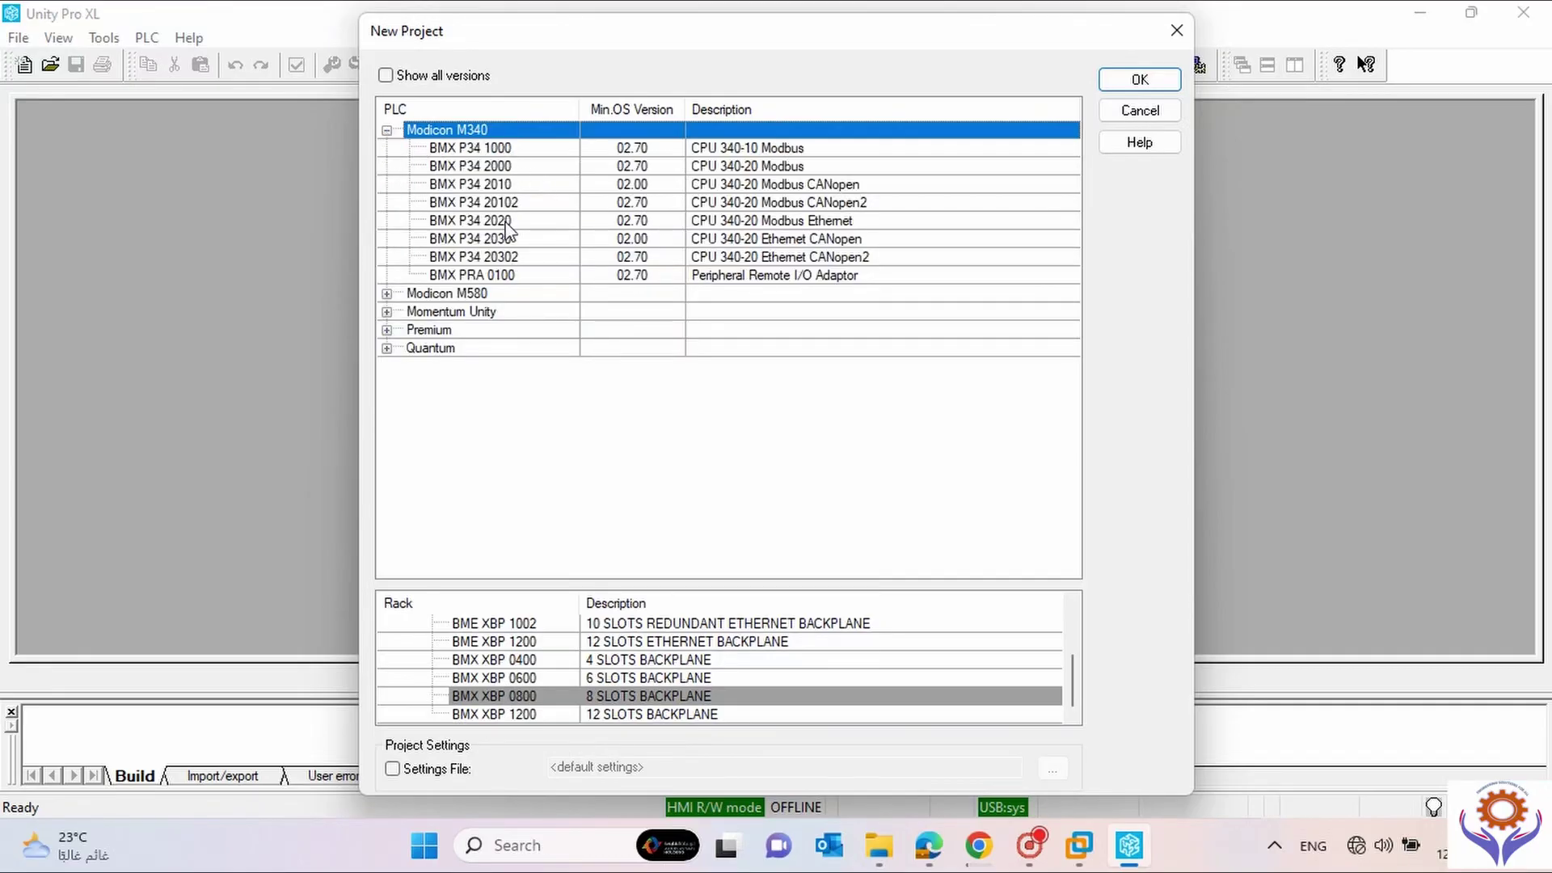
click(496, 148)
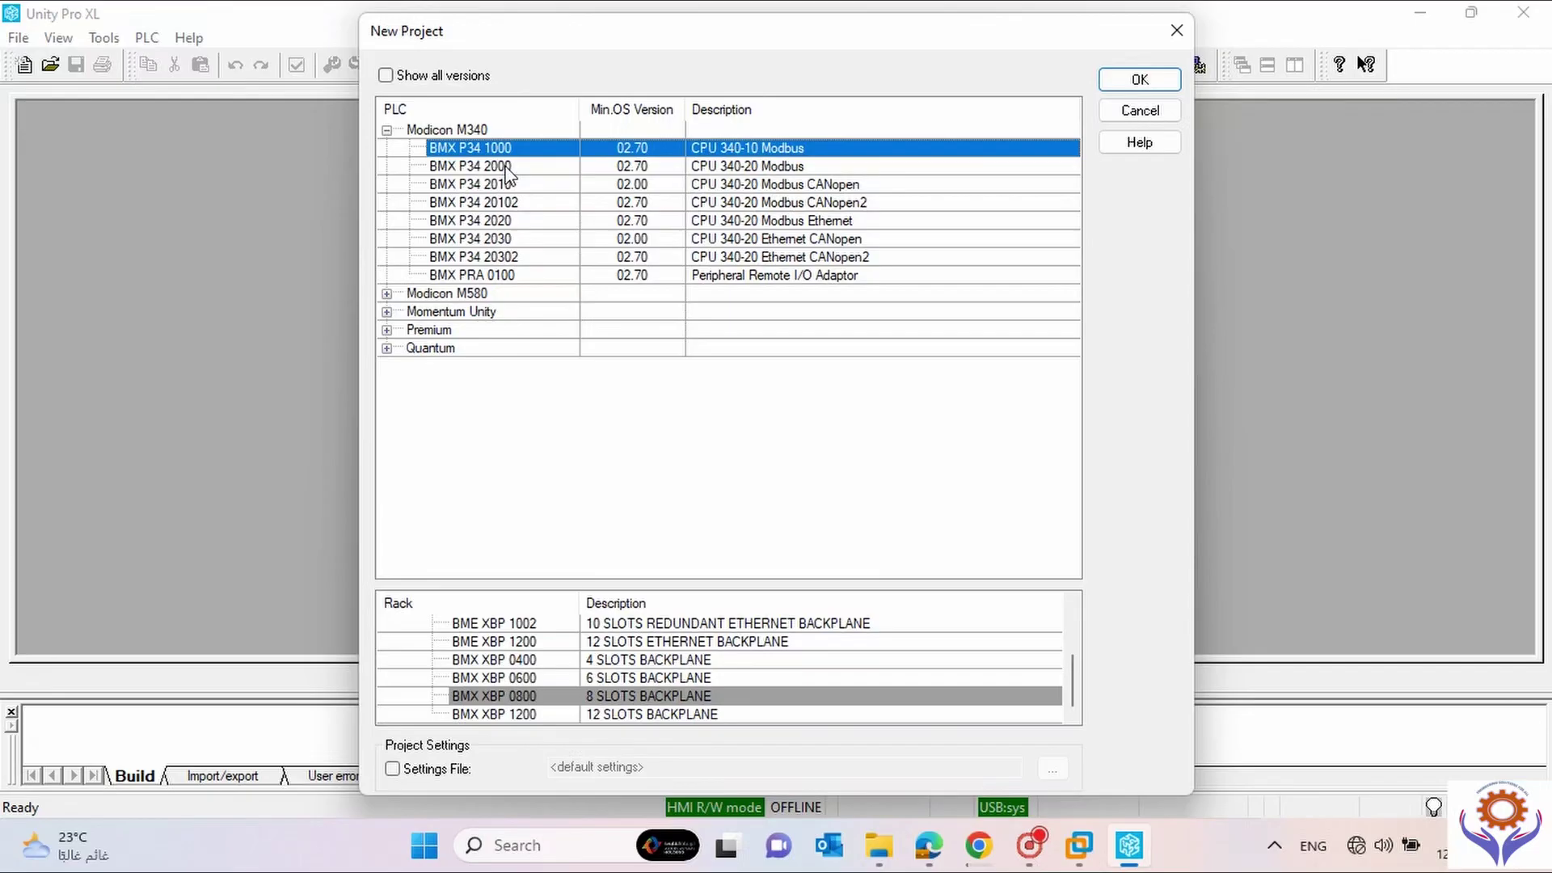
click(784, 167)
click(779, 155)
click(774, 166)
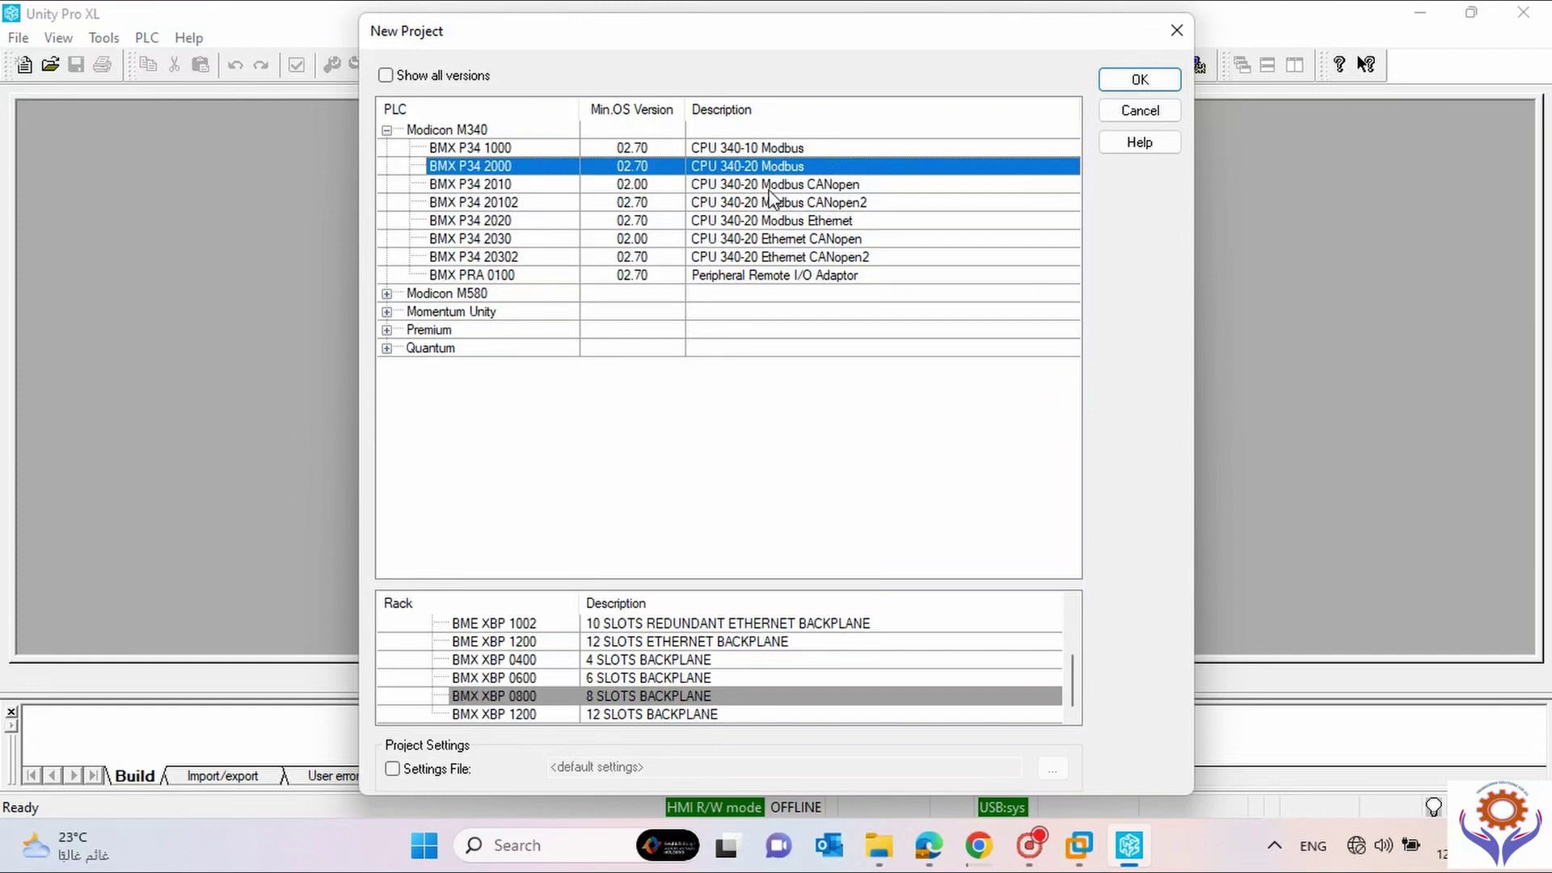
click(848, 185)
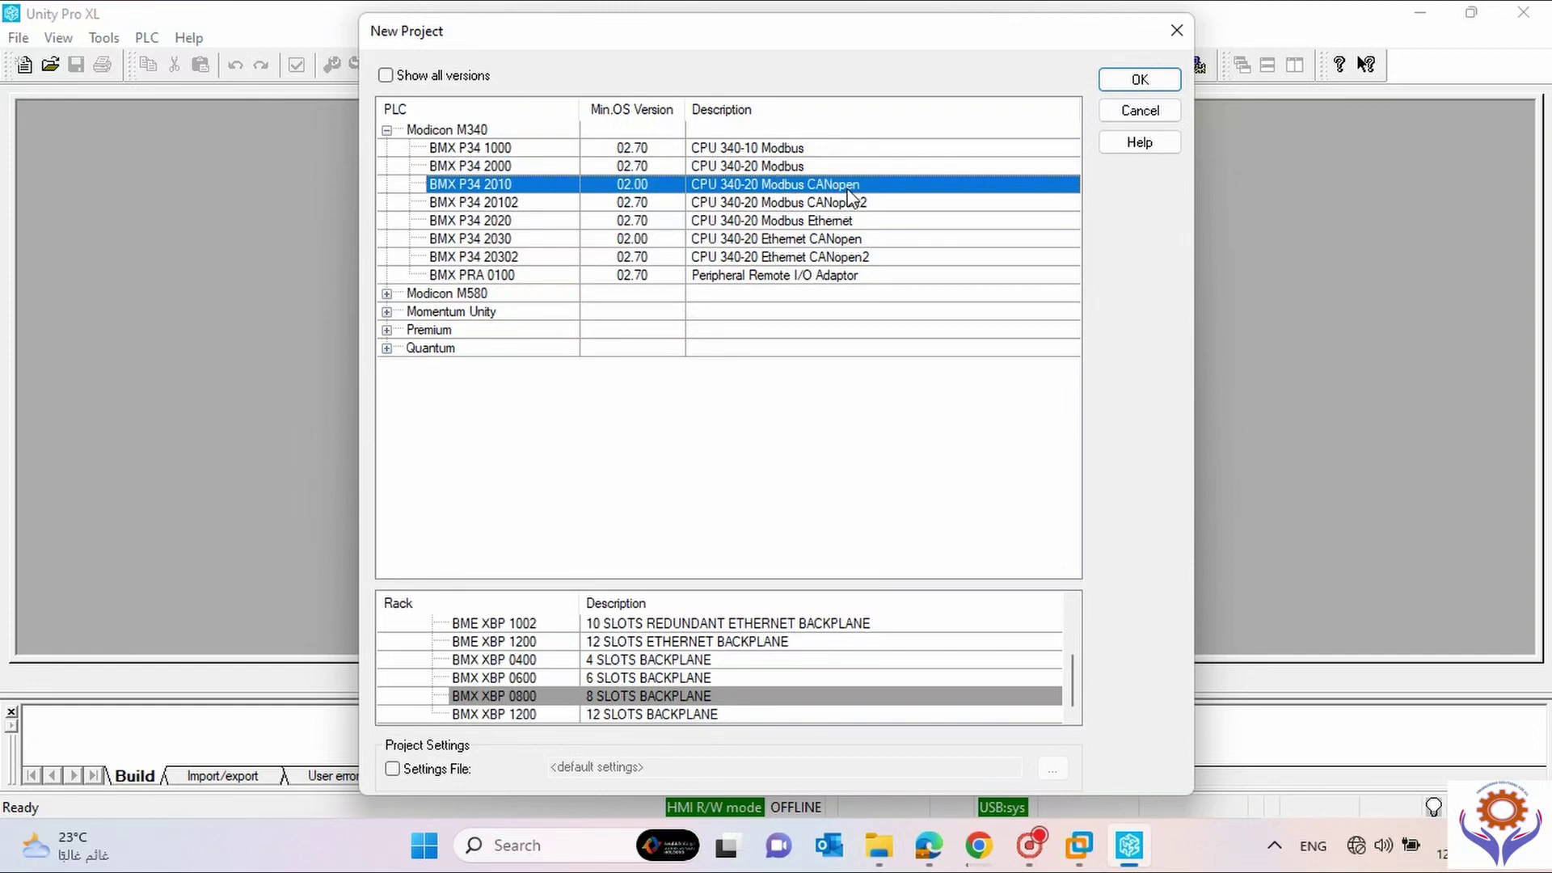
click(826, 202)
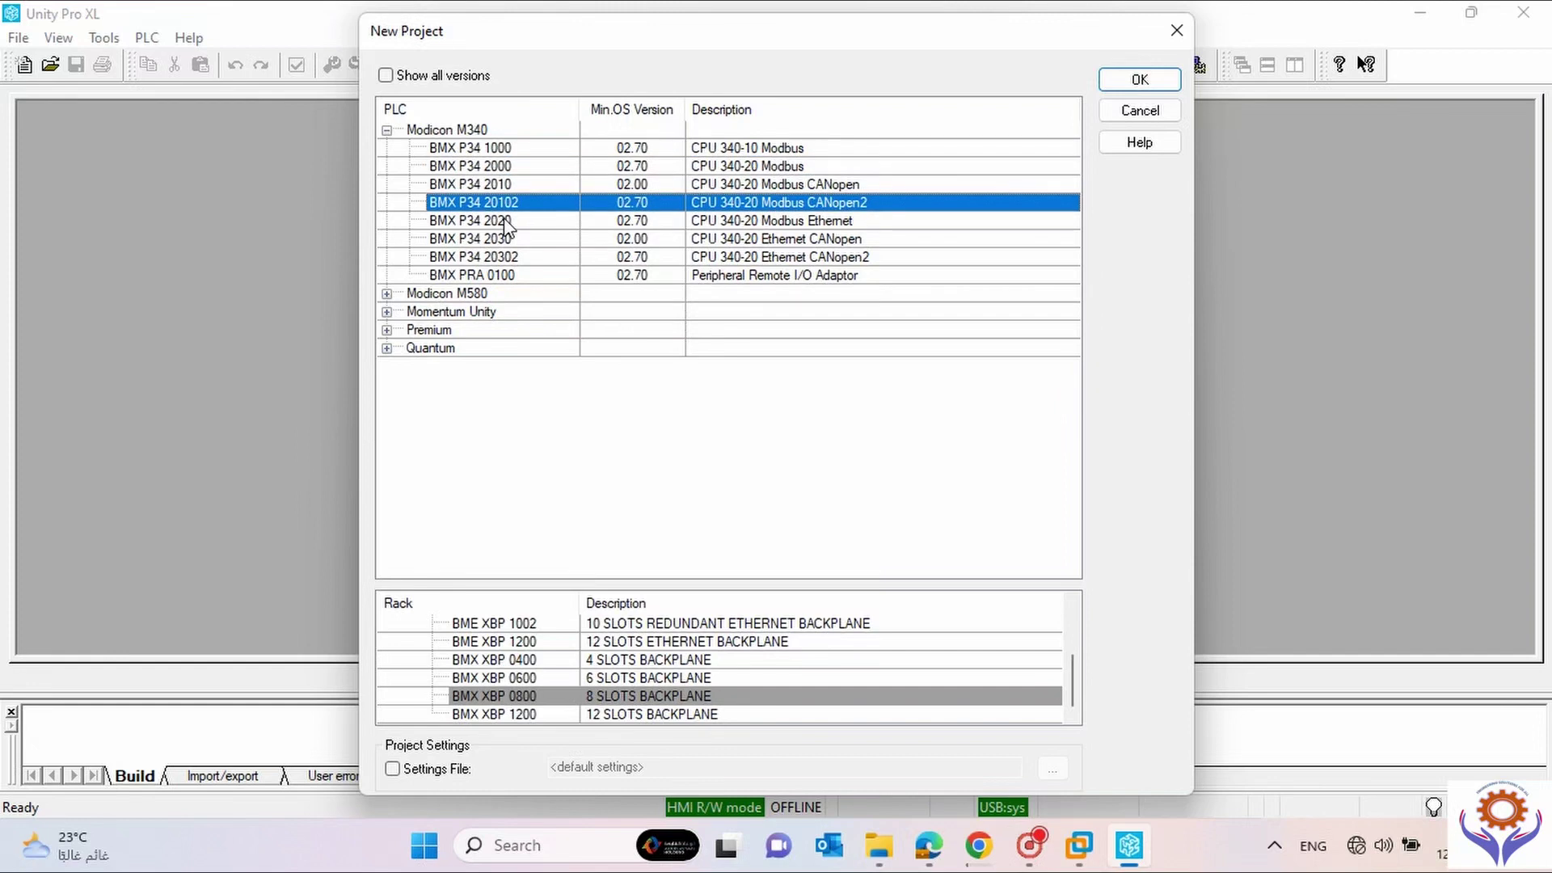
click(862, 220)
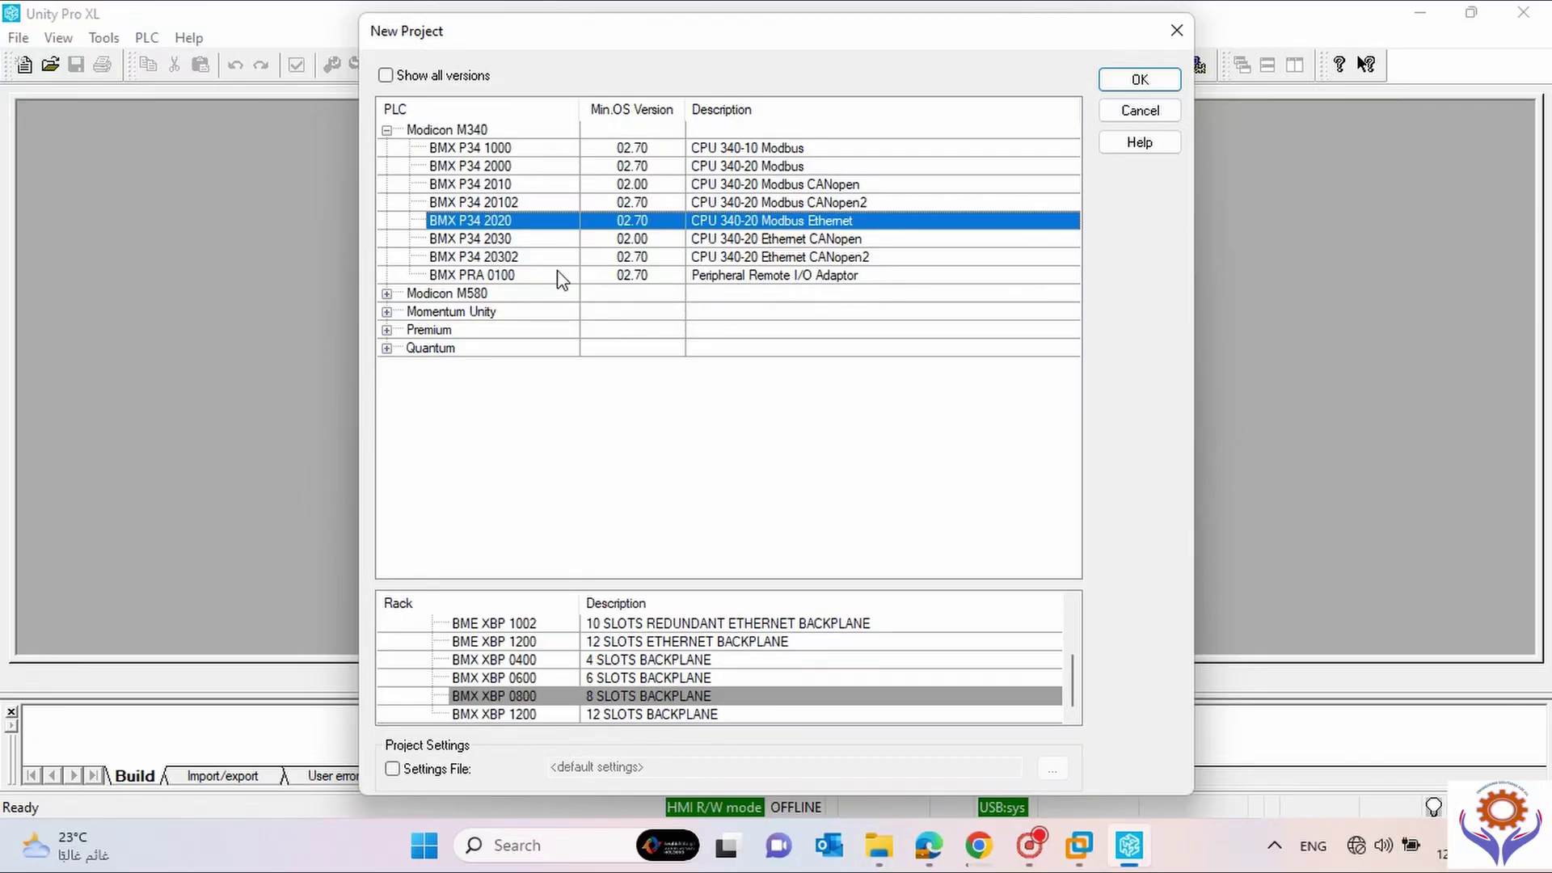
click(509, 278)
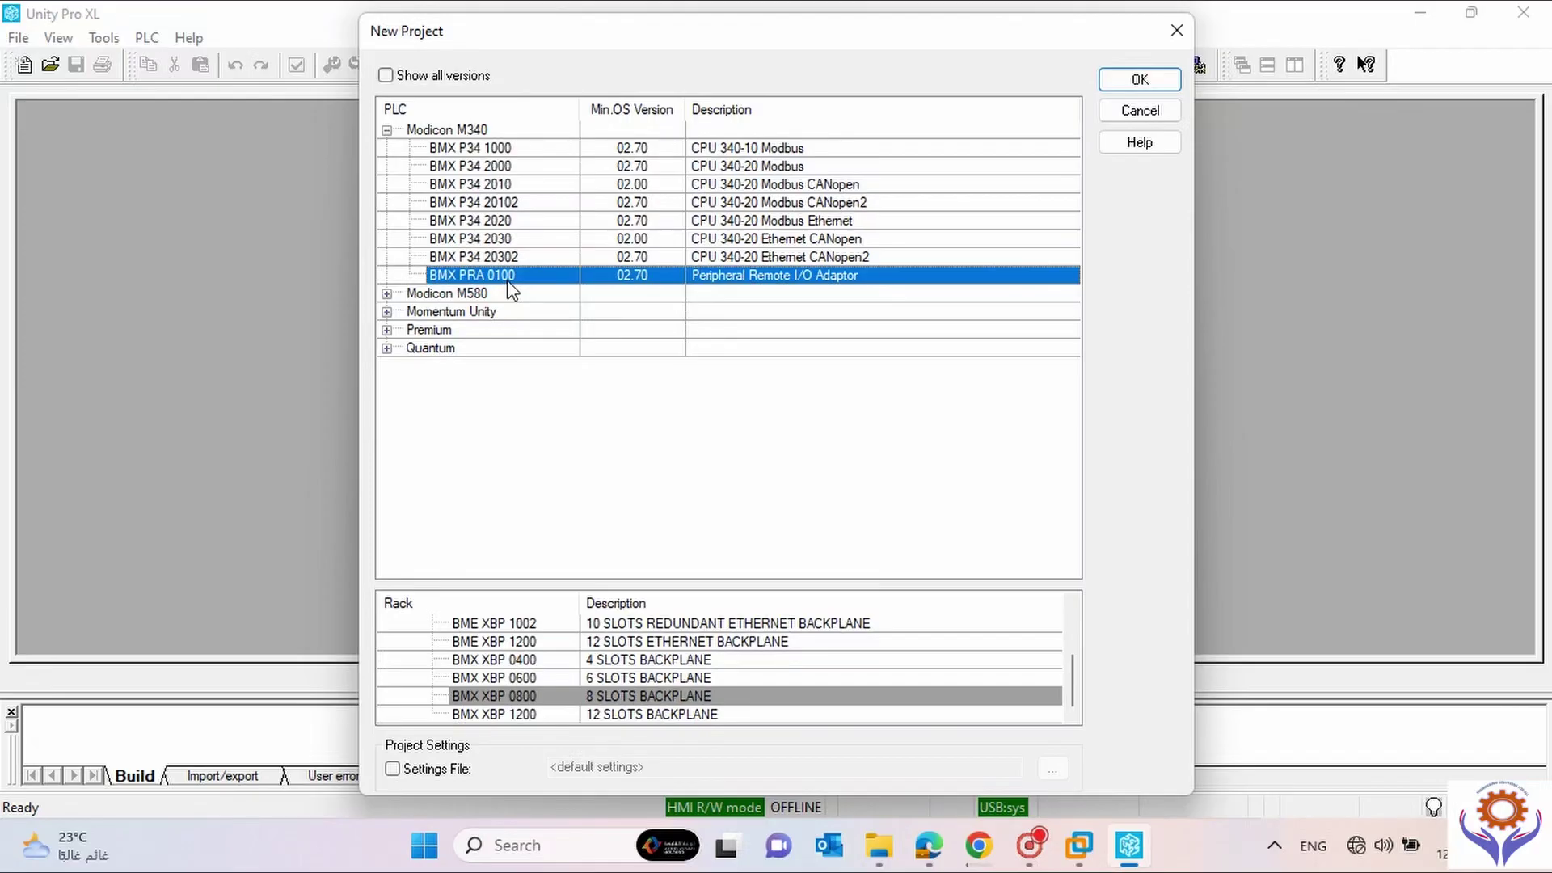
click(387, 131)
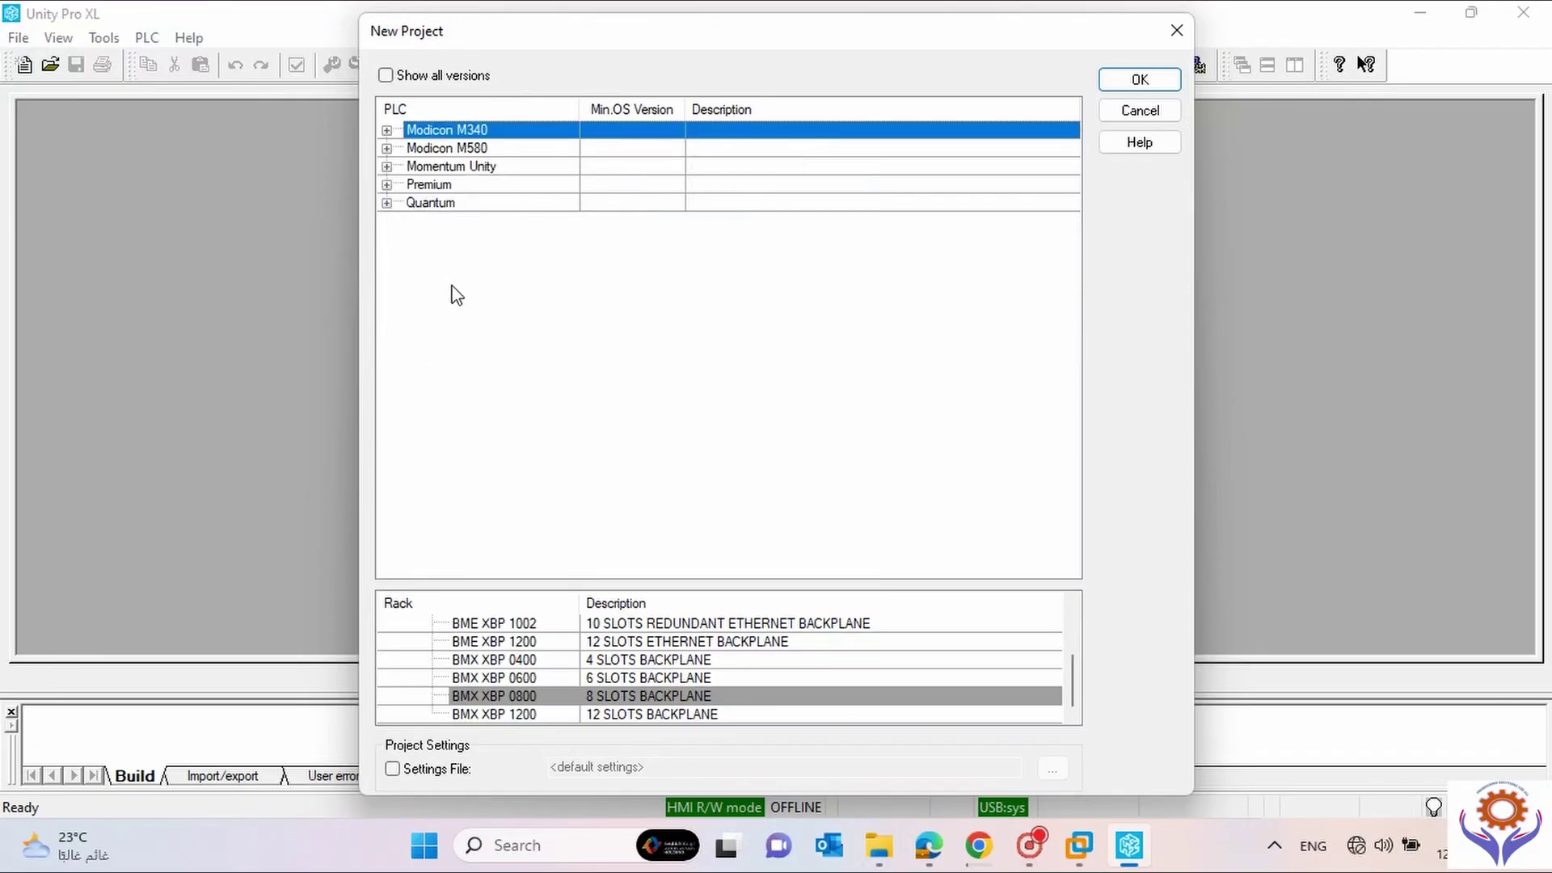
Expand the Modicon M580 family and examine the BME H58 2040, BME H58 4040 and BME H58 6040 hot-standby processors.
click(387, 149)
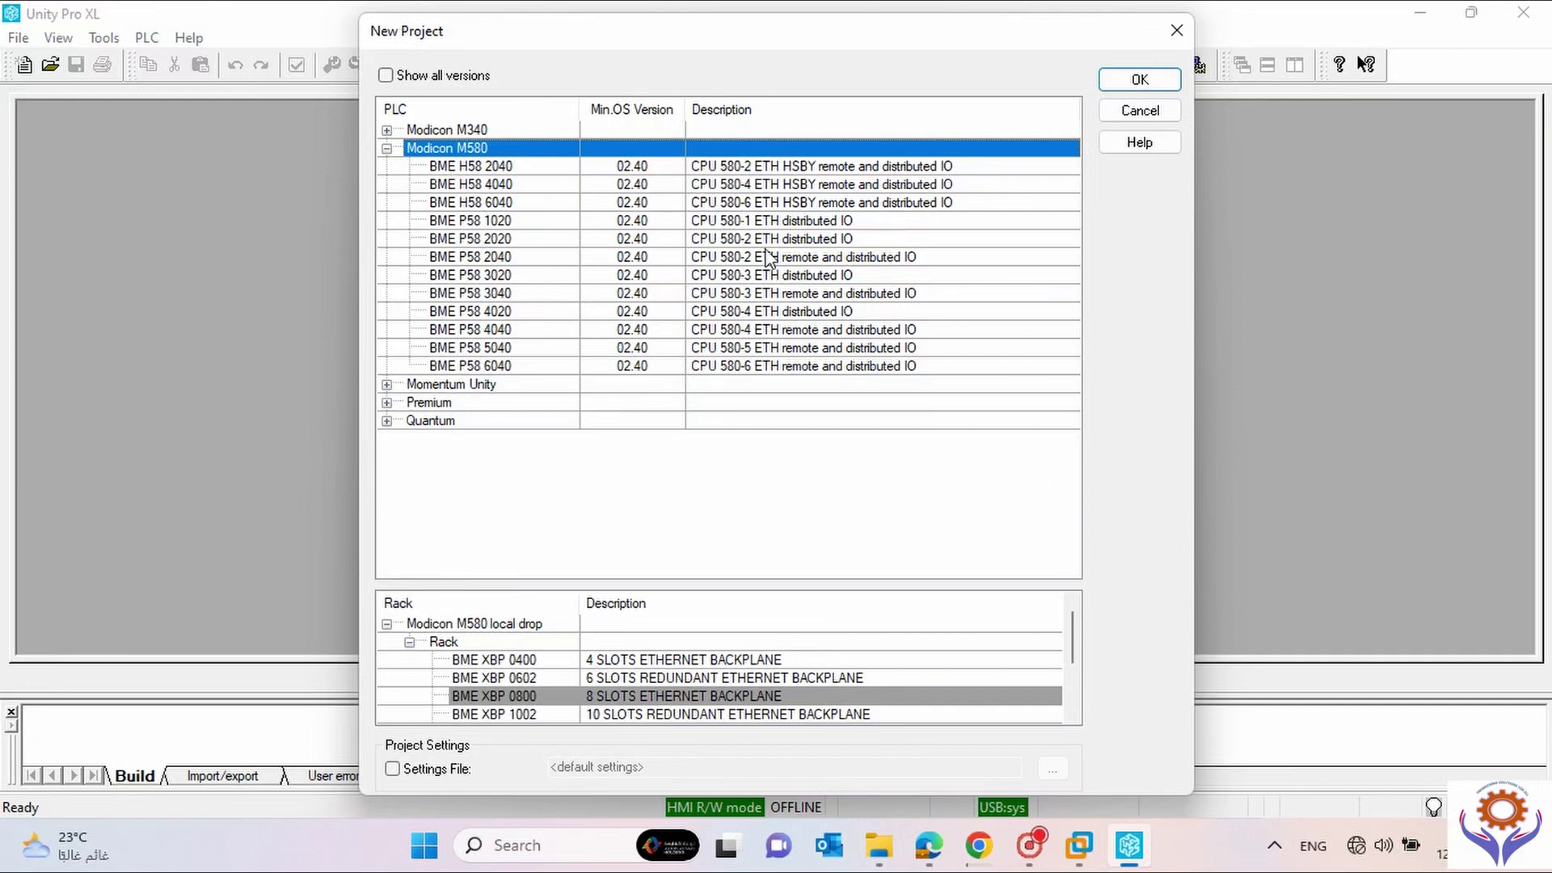
click(492, 170)
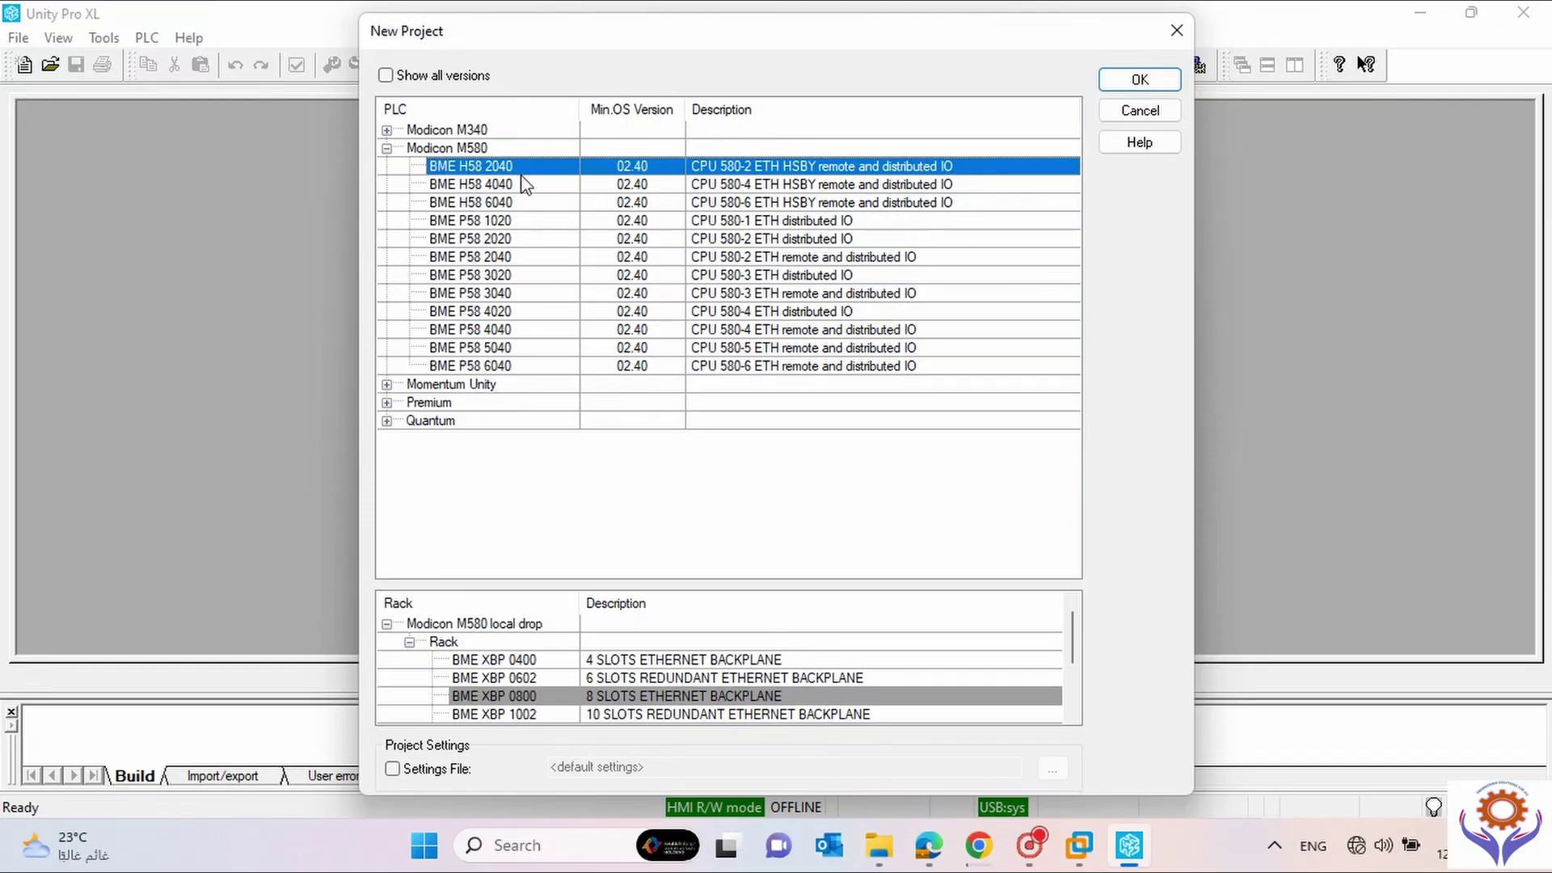
click(477, 188)
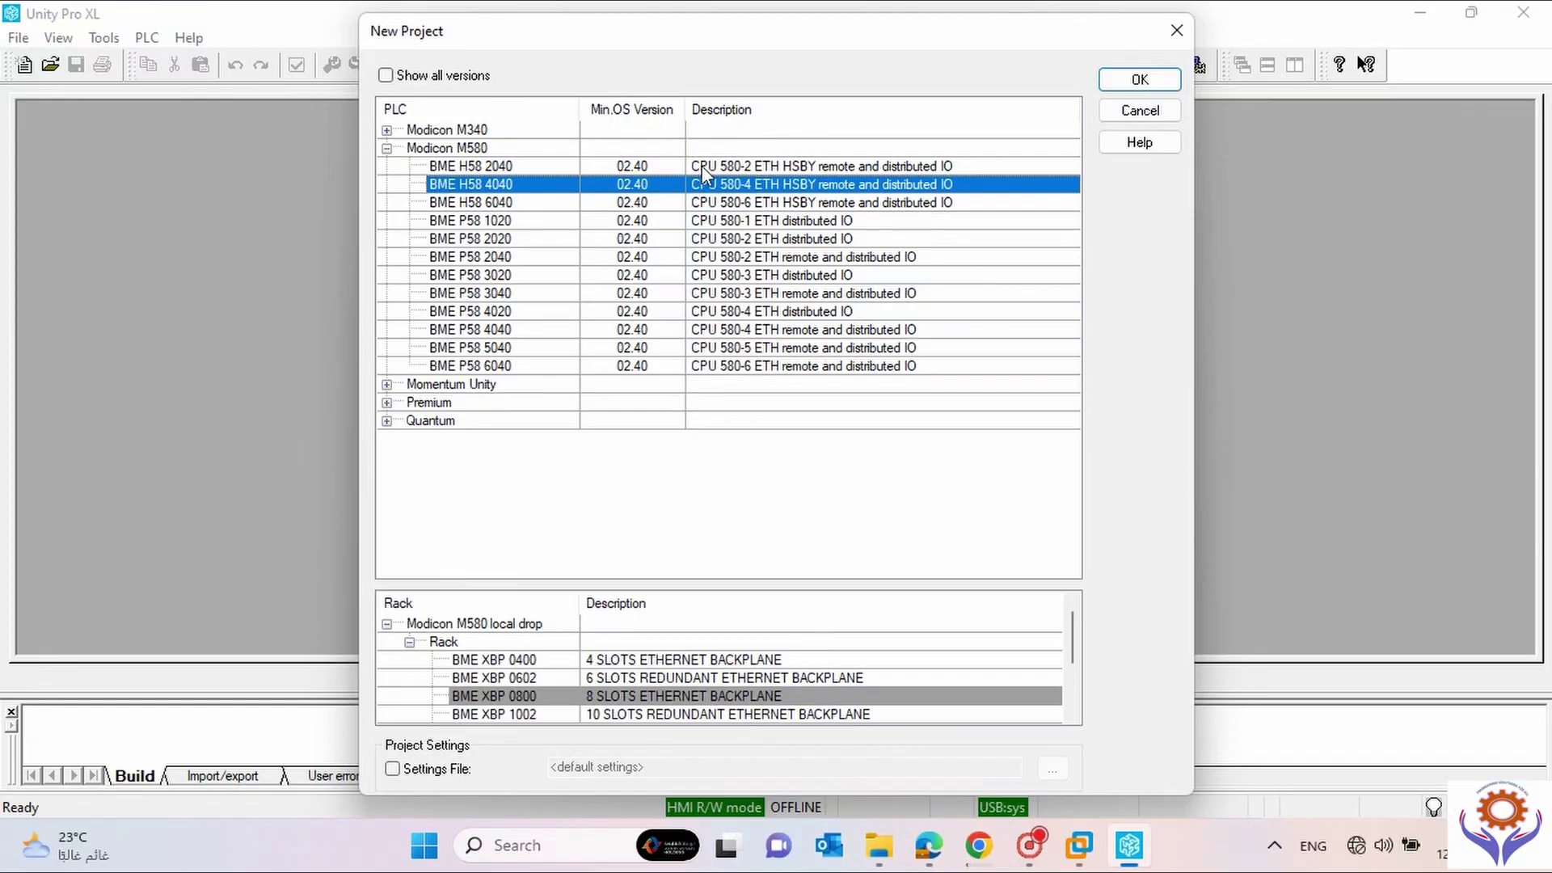
click(511, 207)
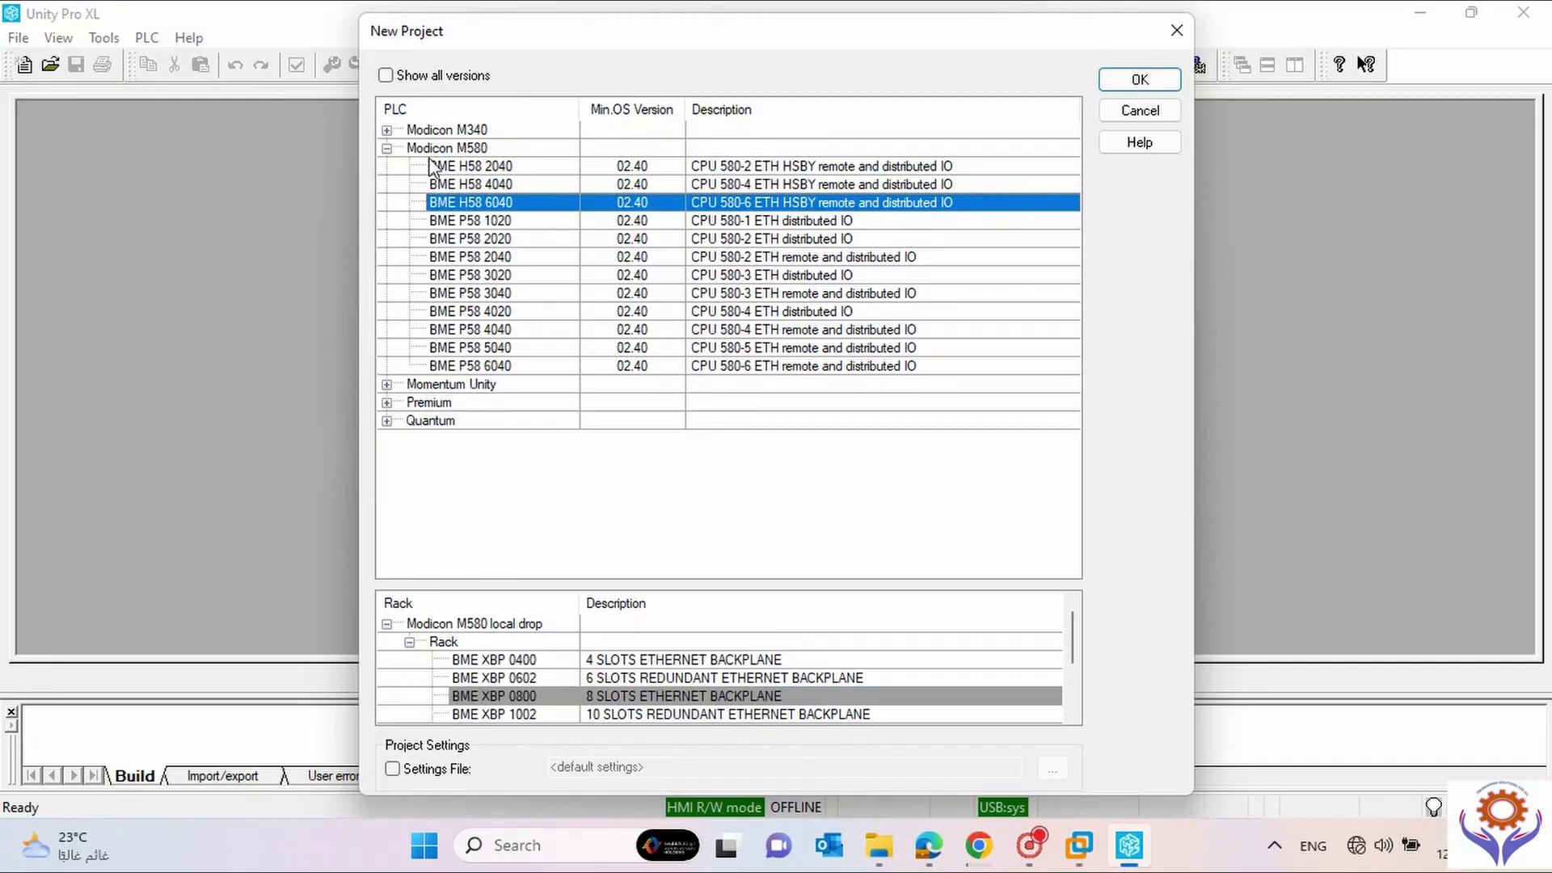
Expand the Modicon M340 family alongside Modicon M580 and compare the processors of both families.
click(387, 131)
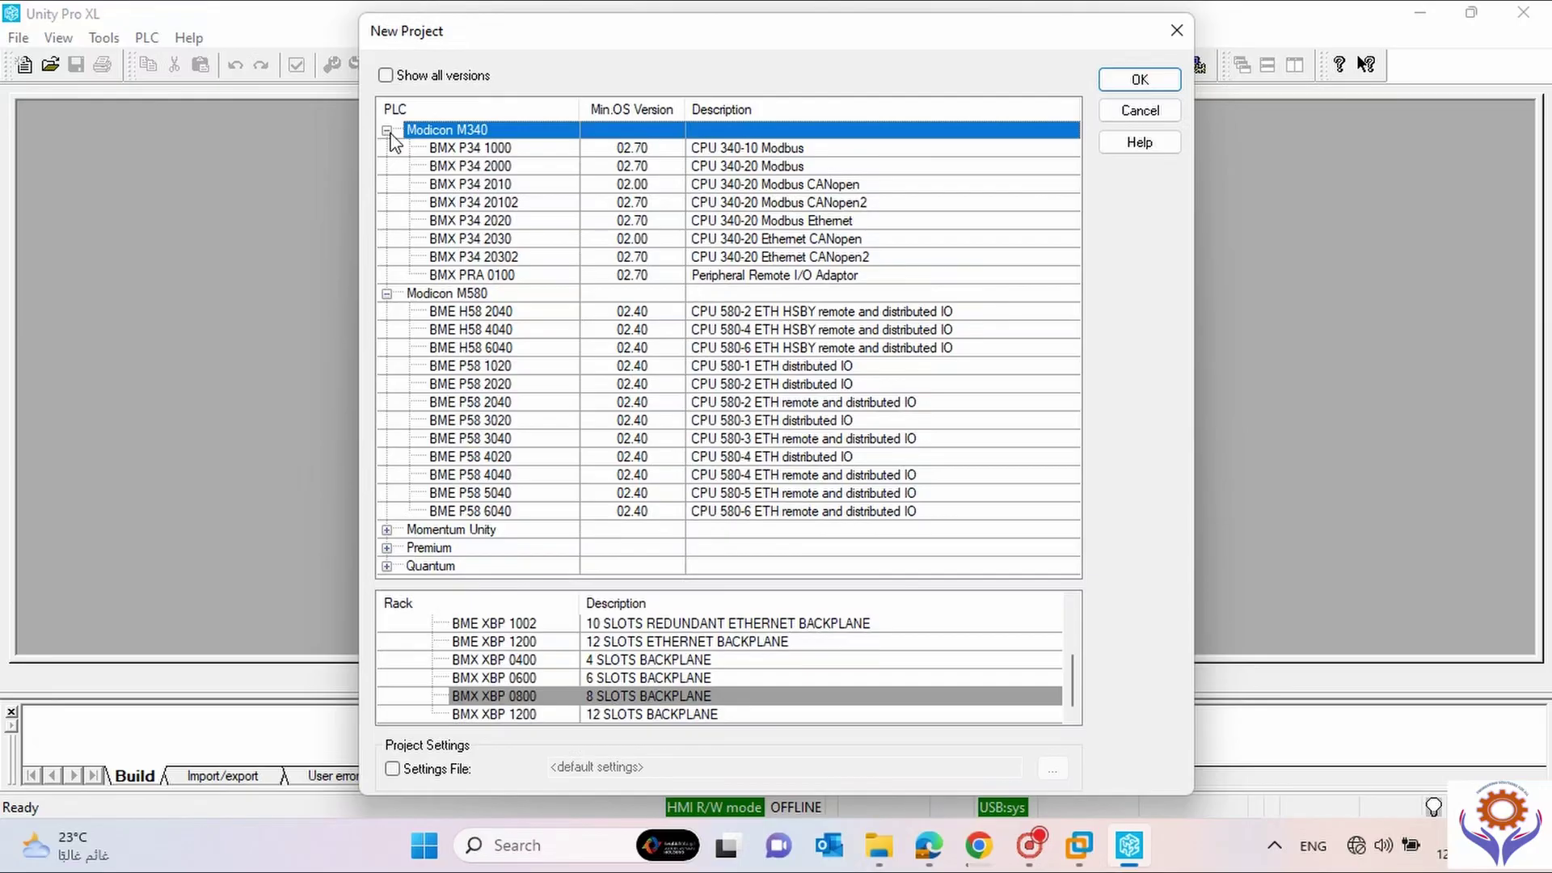
click(387, 294)
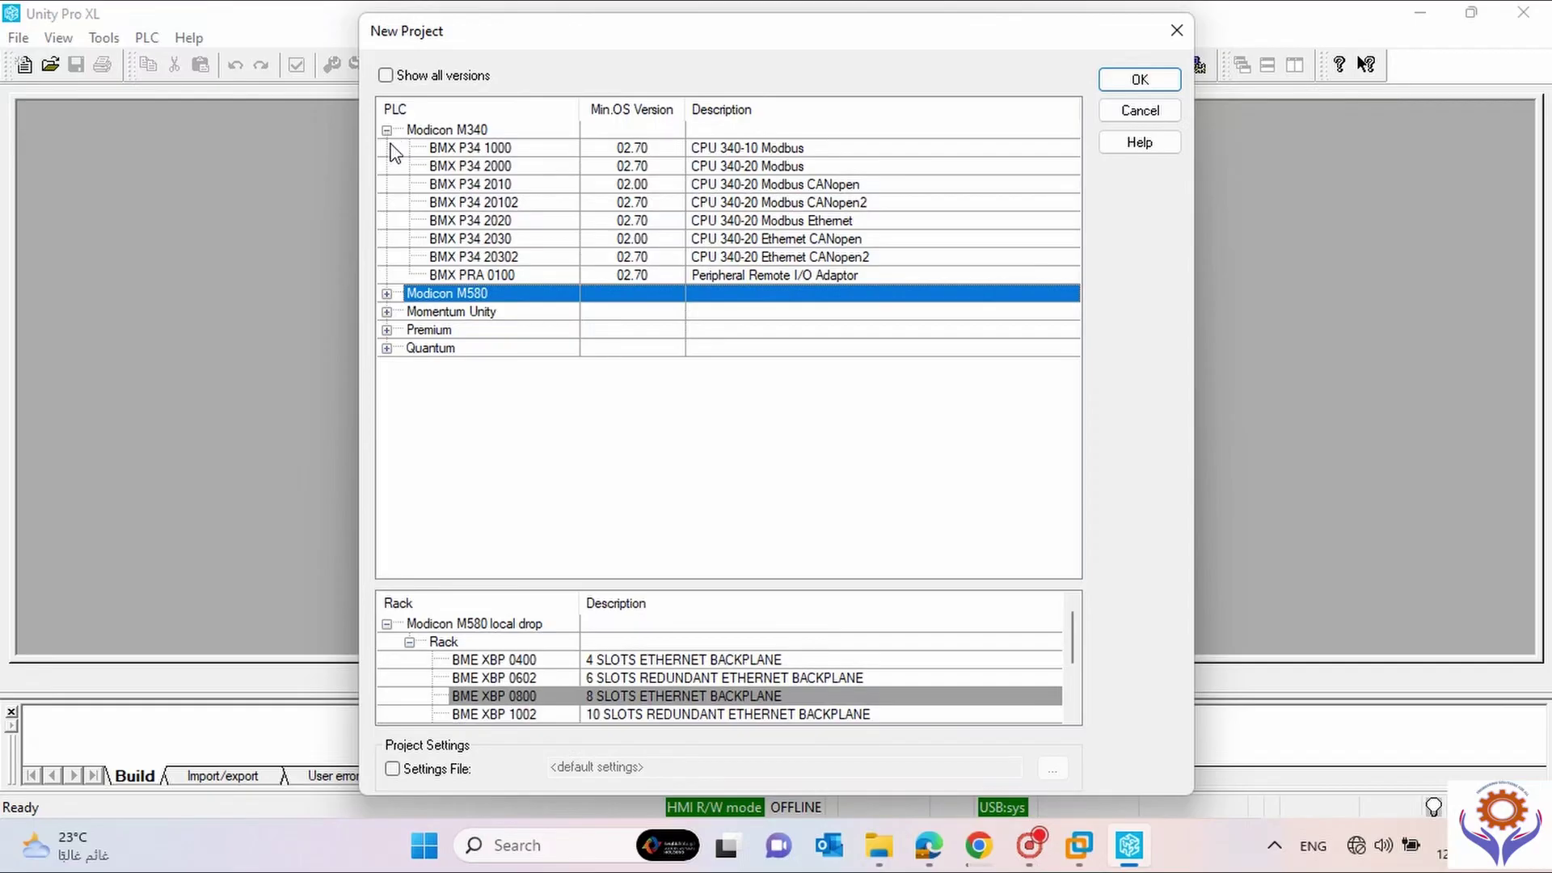
click(387, 294)
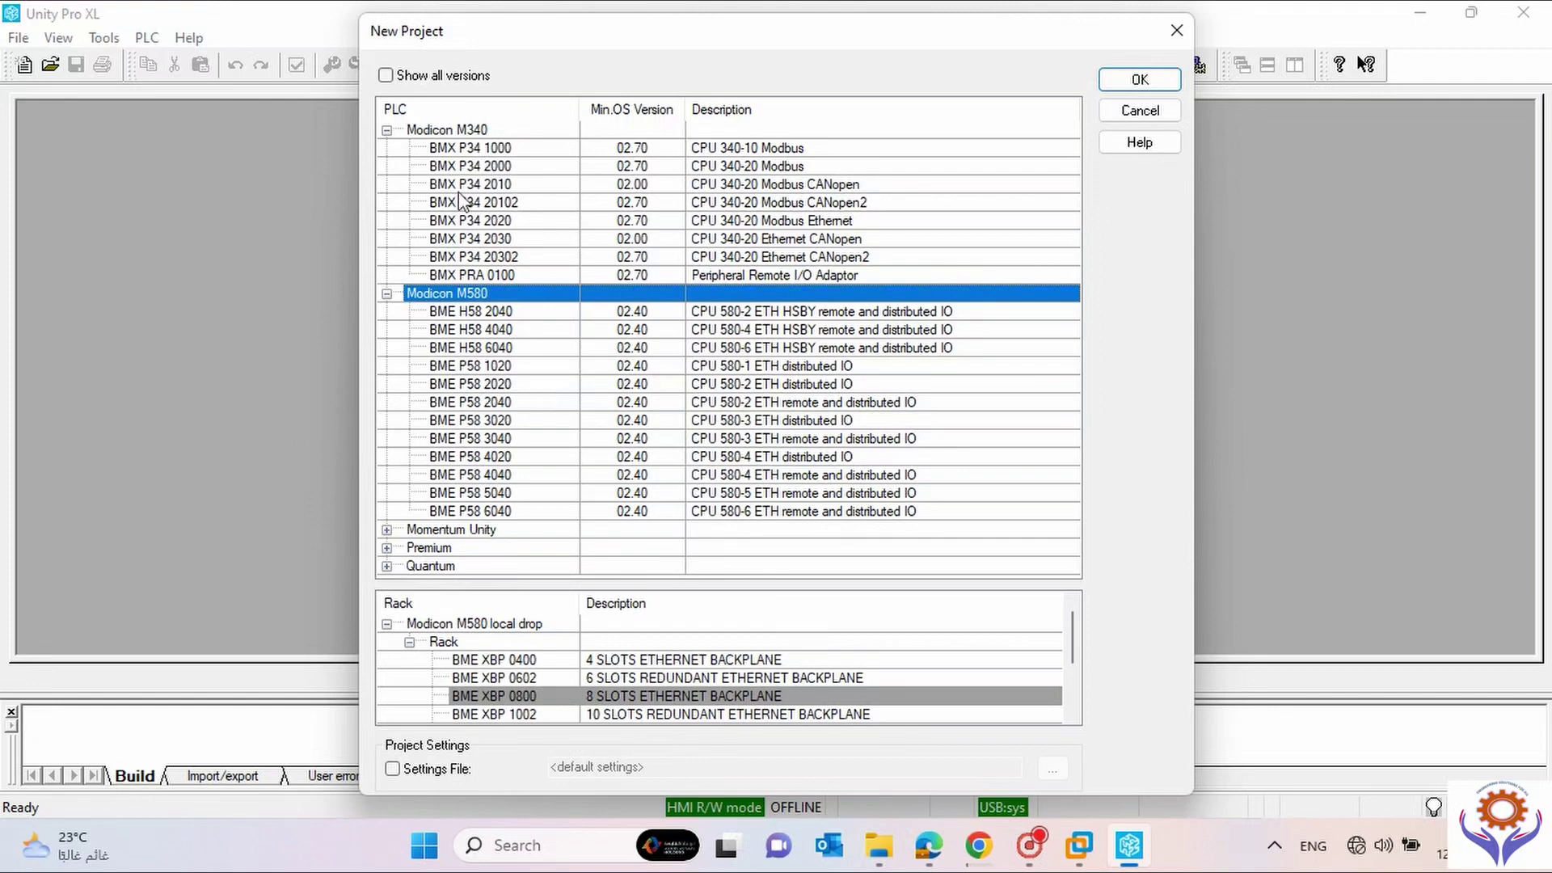
click(459, 131)
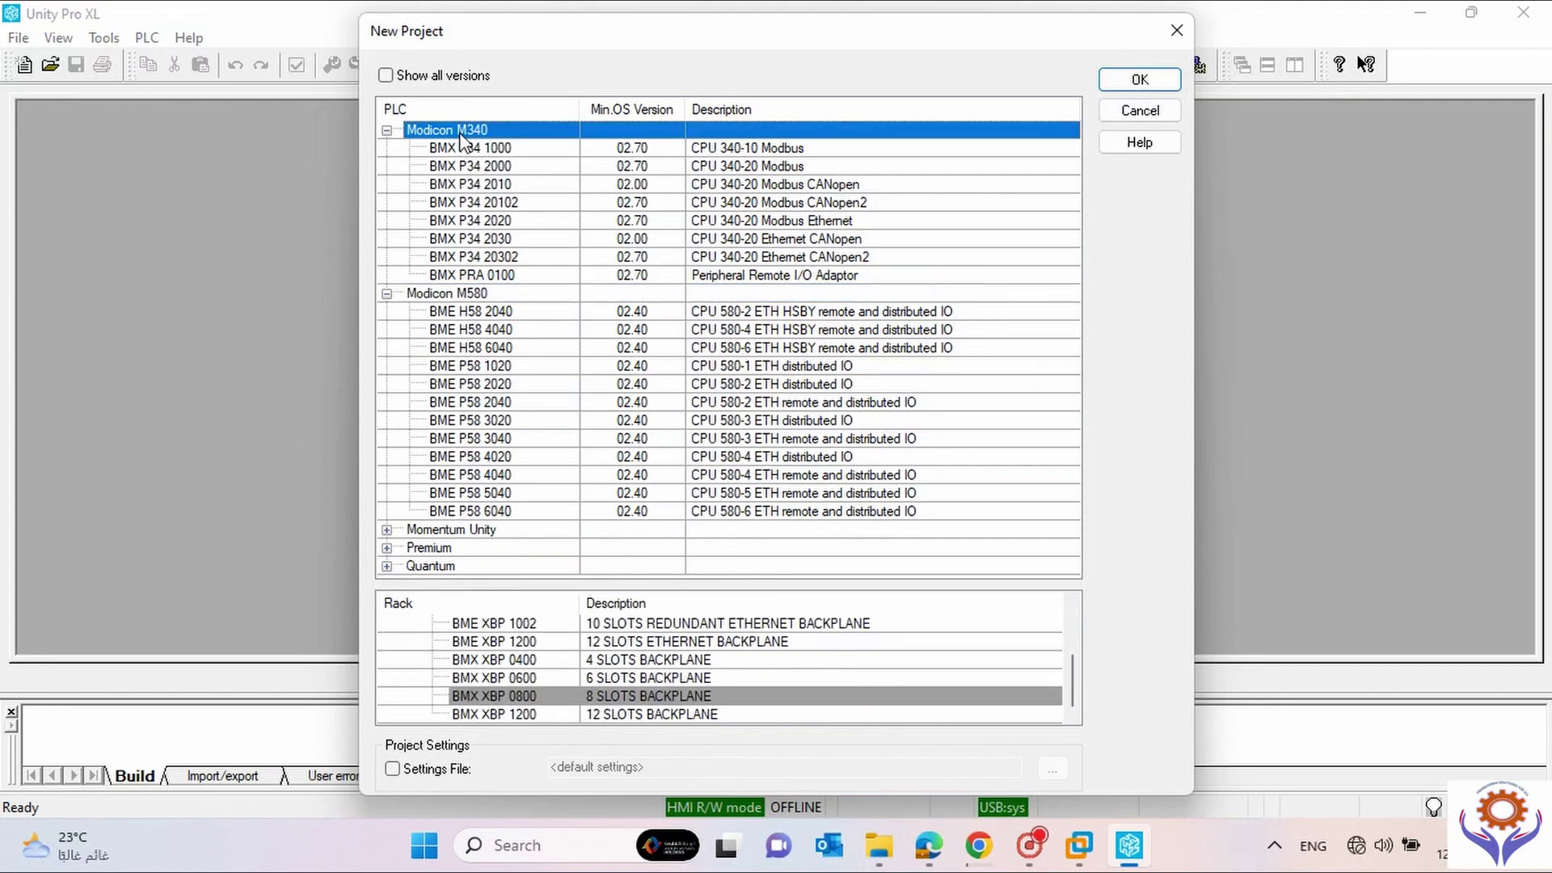
click(466, 292)
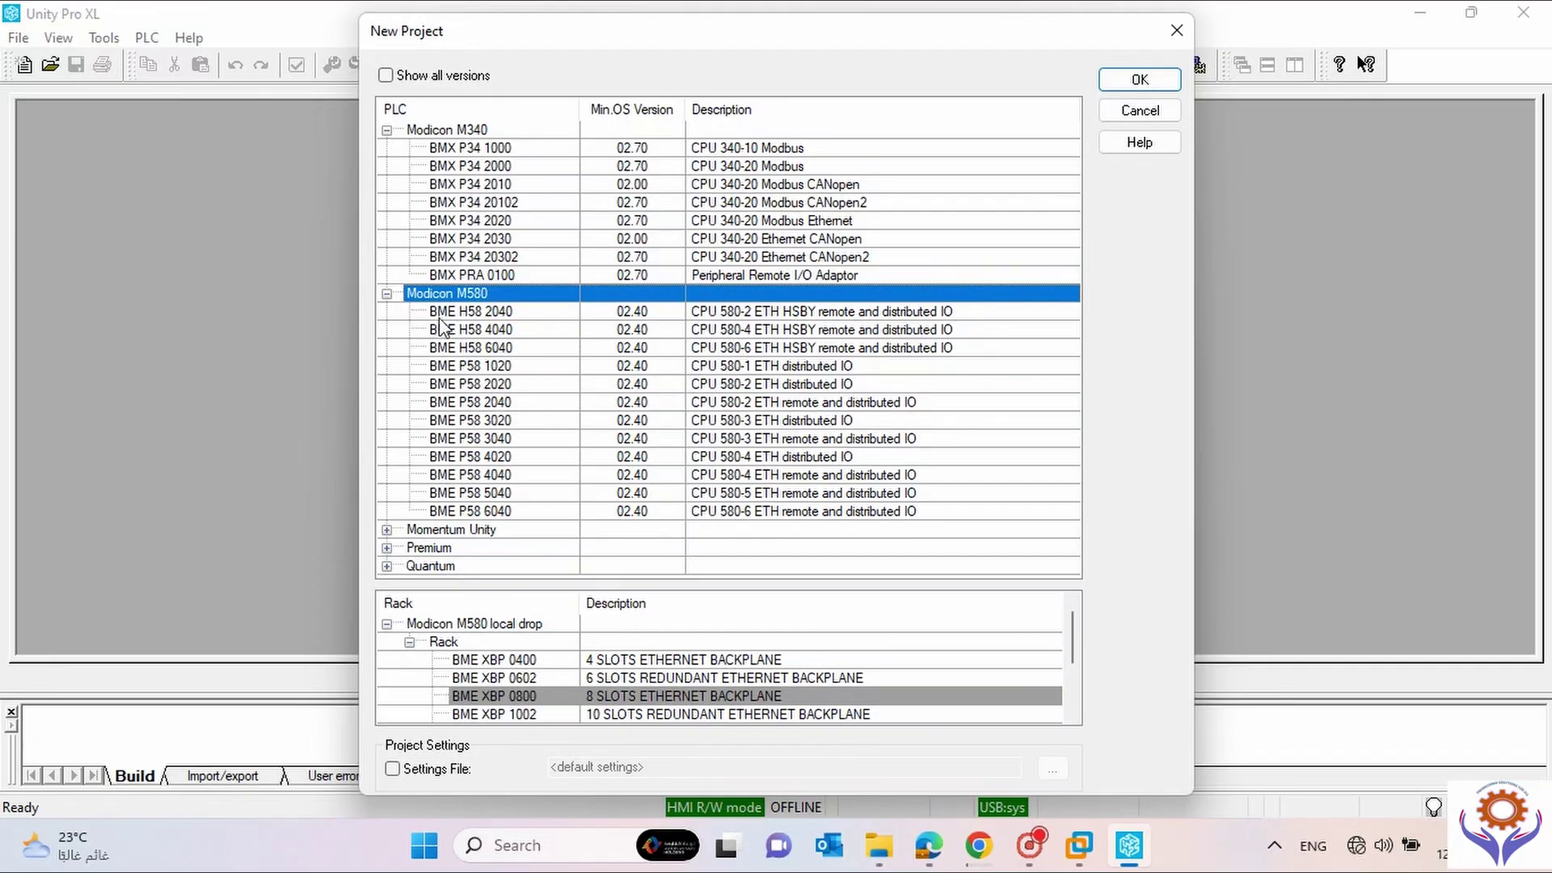
Expand the Momentum Unity and Premium families and examine their processor models and descriptions.
click(388, 532)
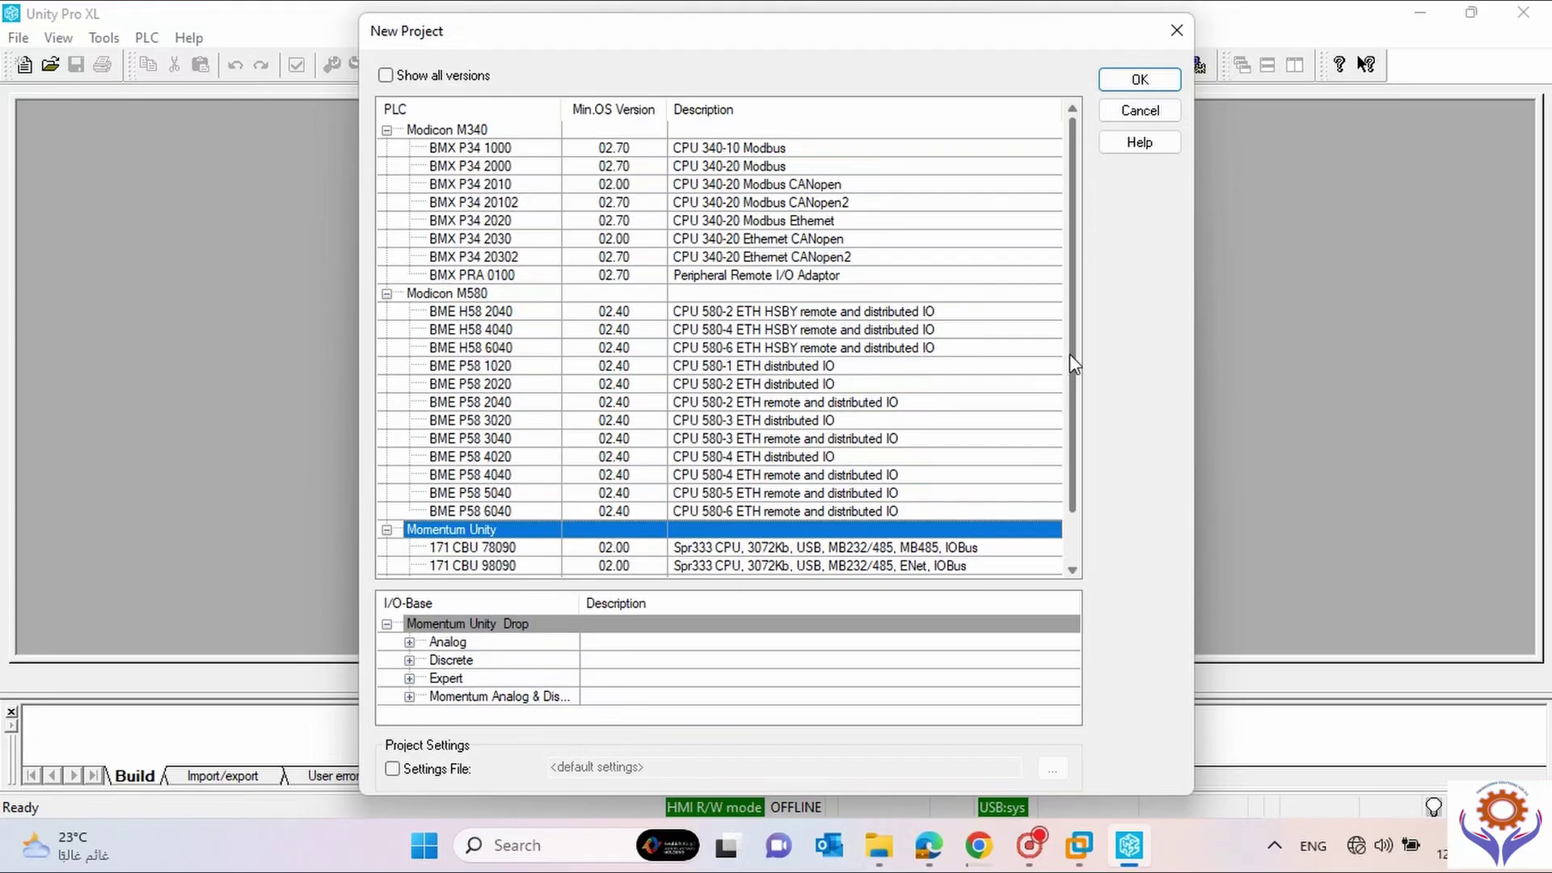
drag(1069, 355, 1064, 424)
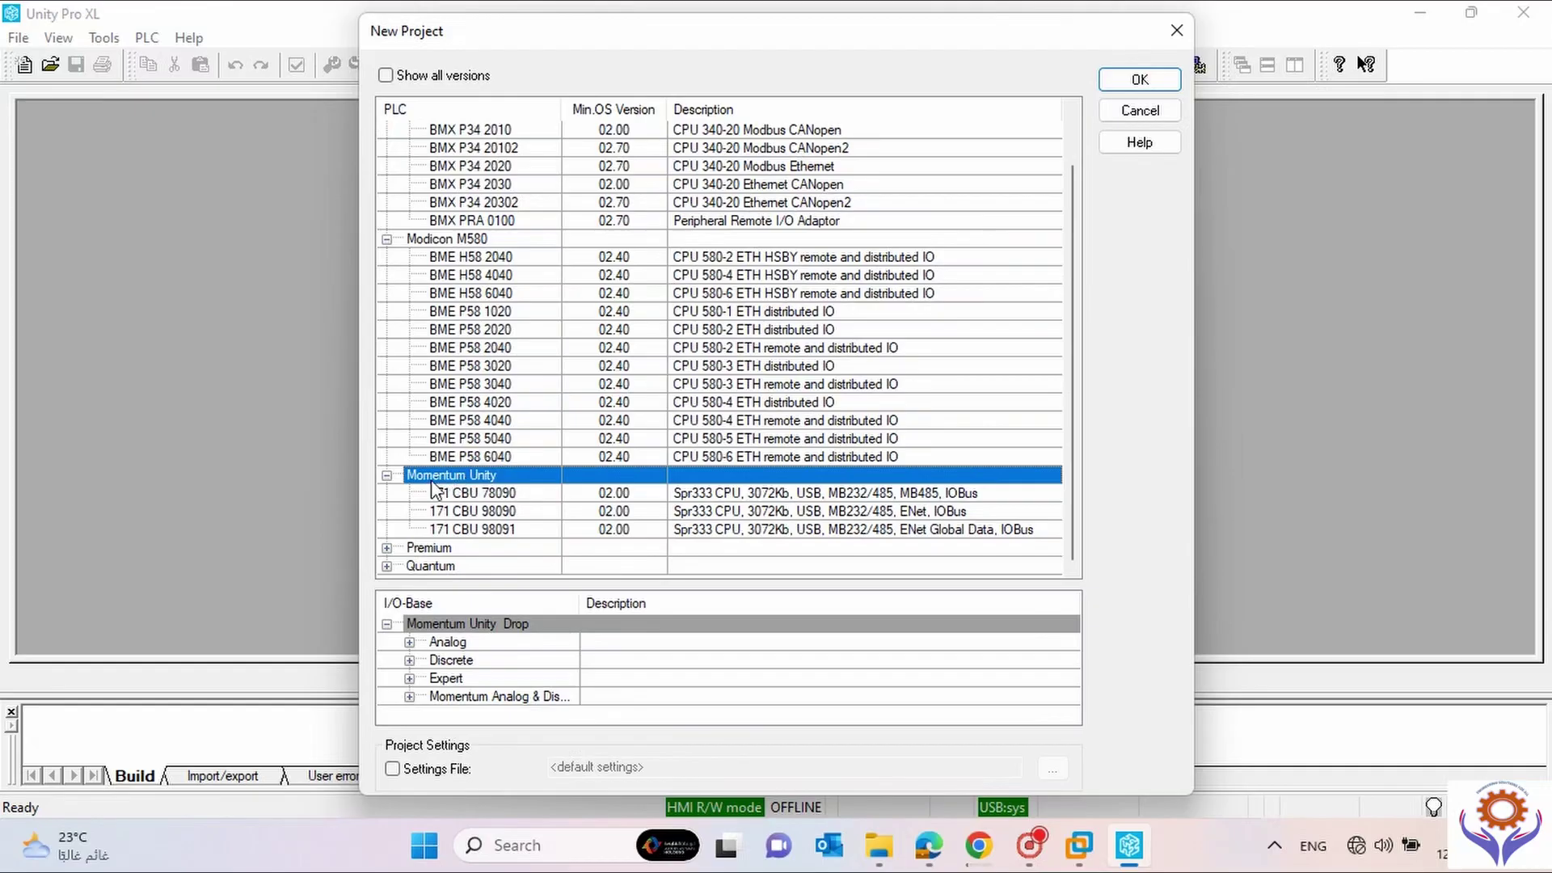
click(392, 552)
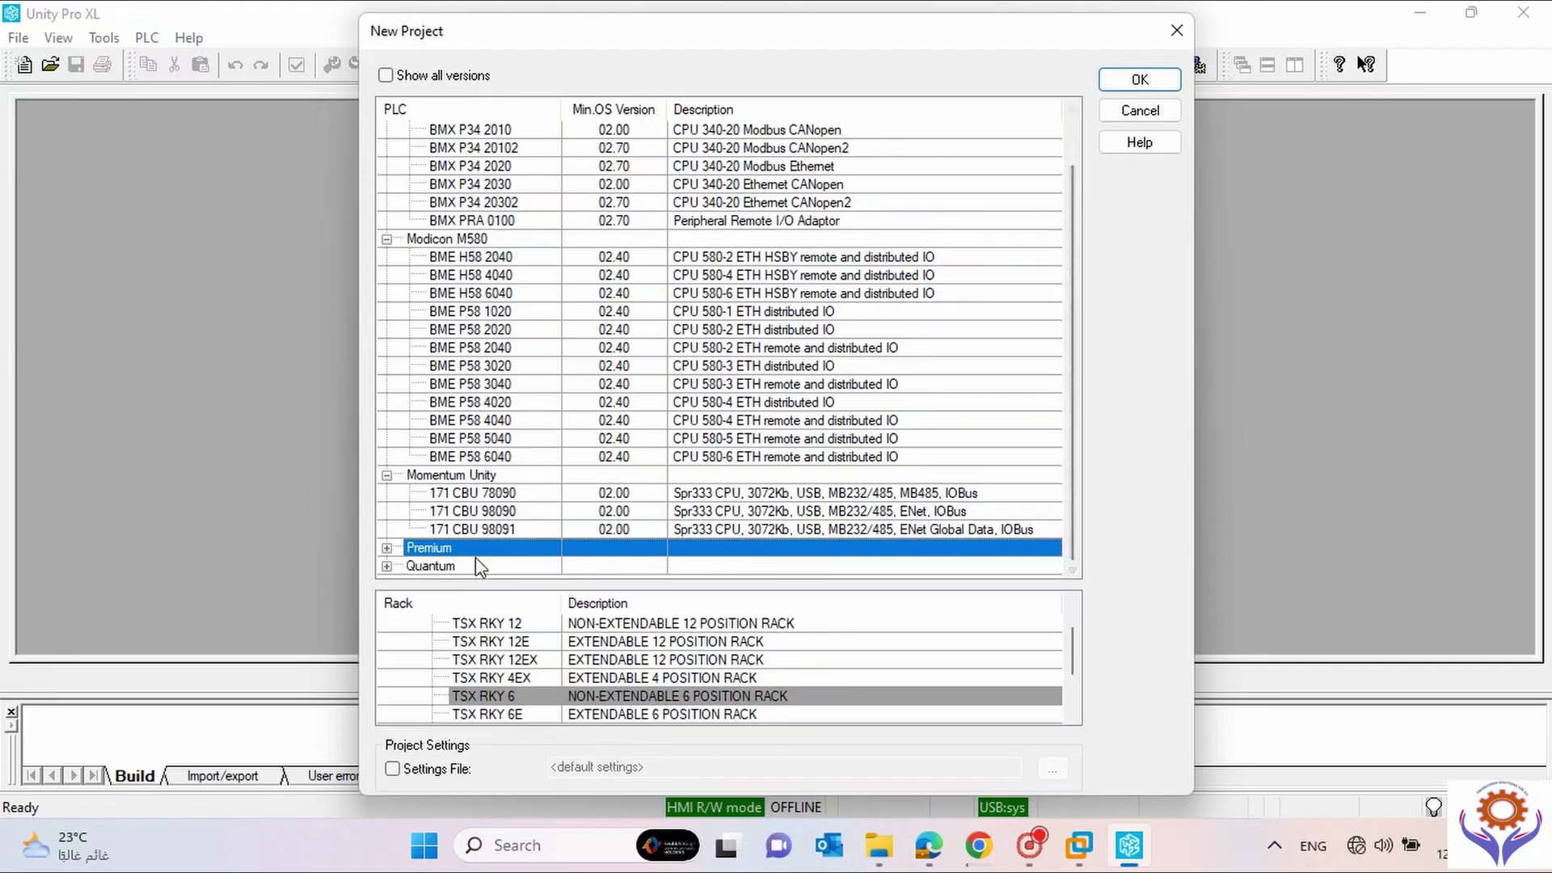
click(382, 548)
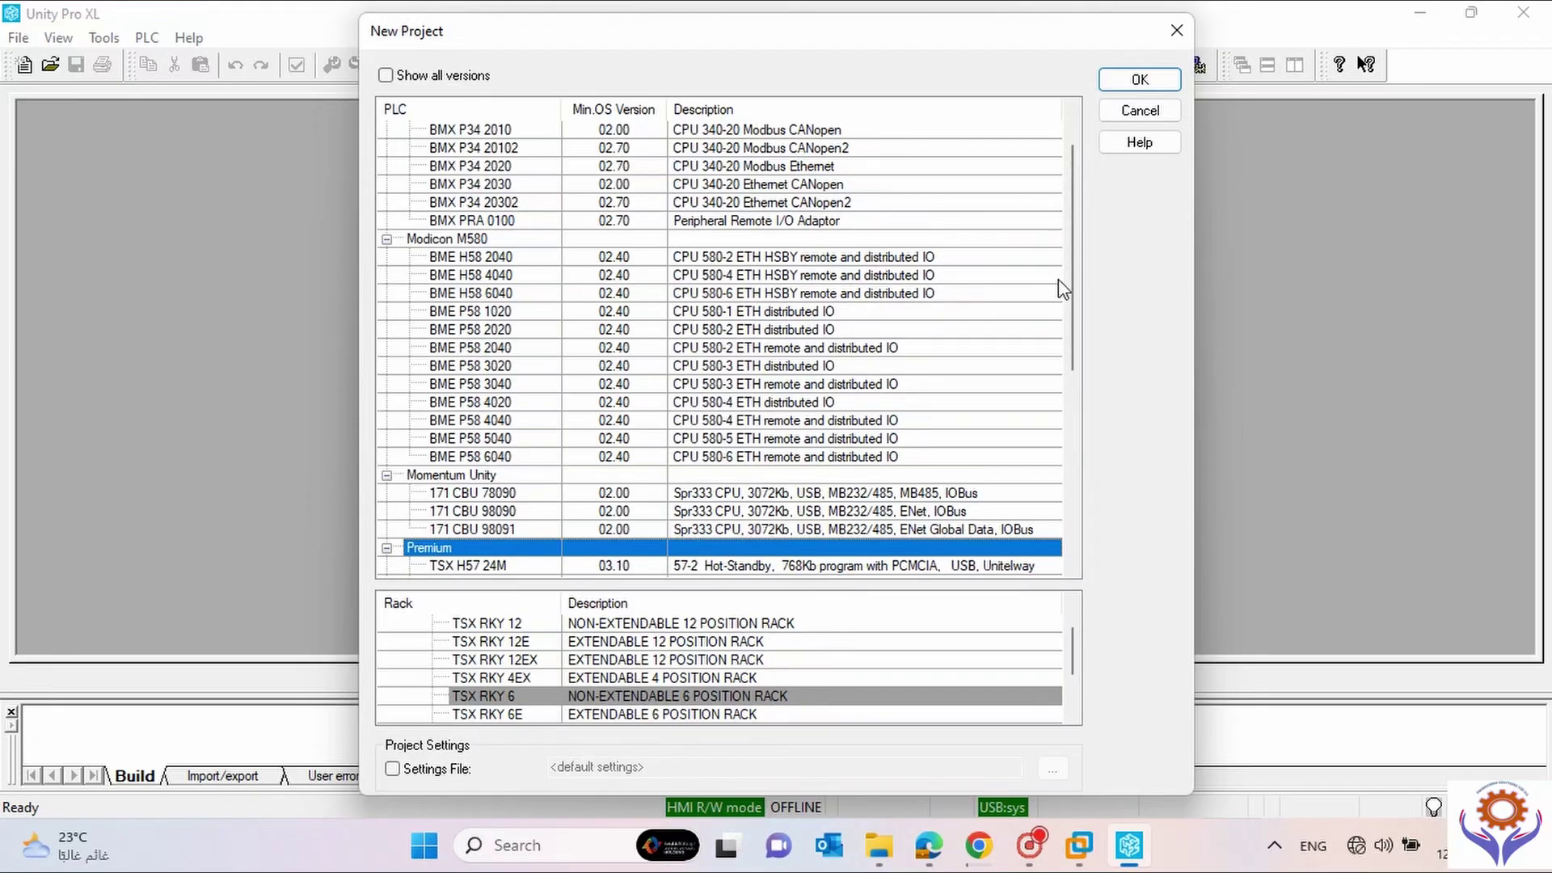
scroll(1072, 305, down, 1)
drag(1073, 306, 1075, 434)
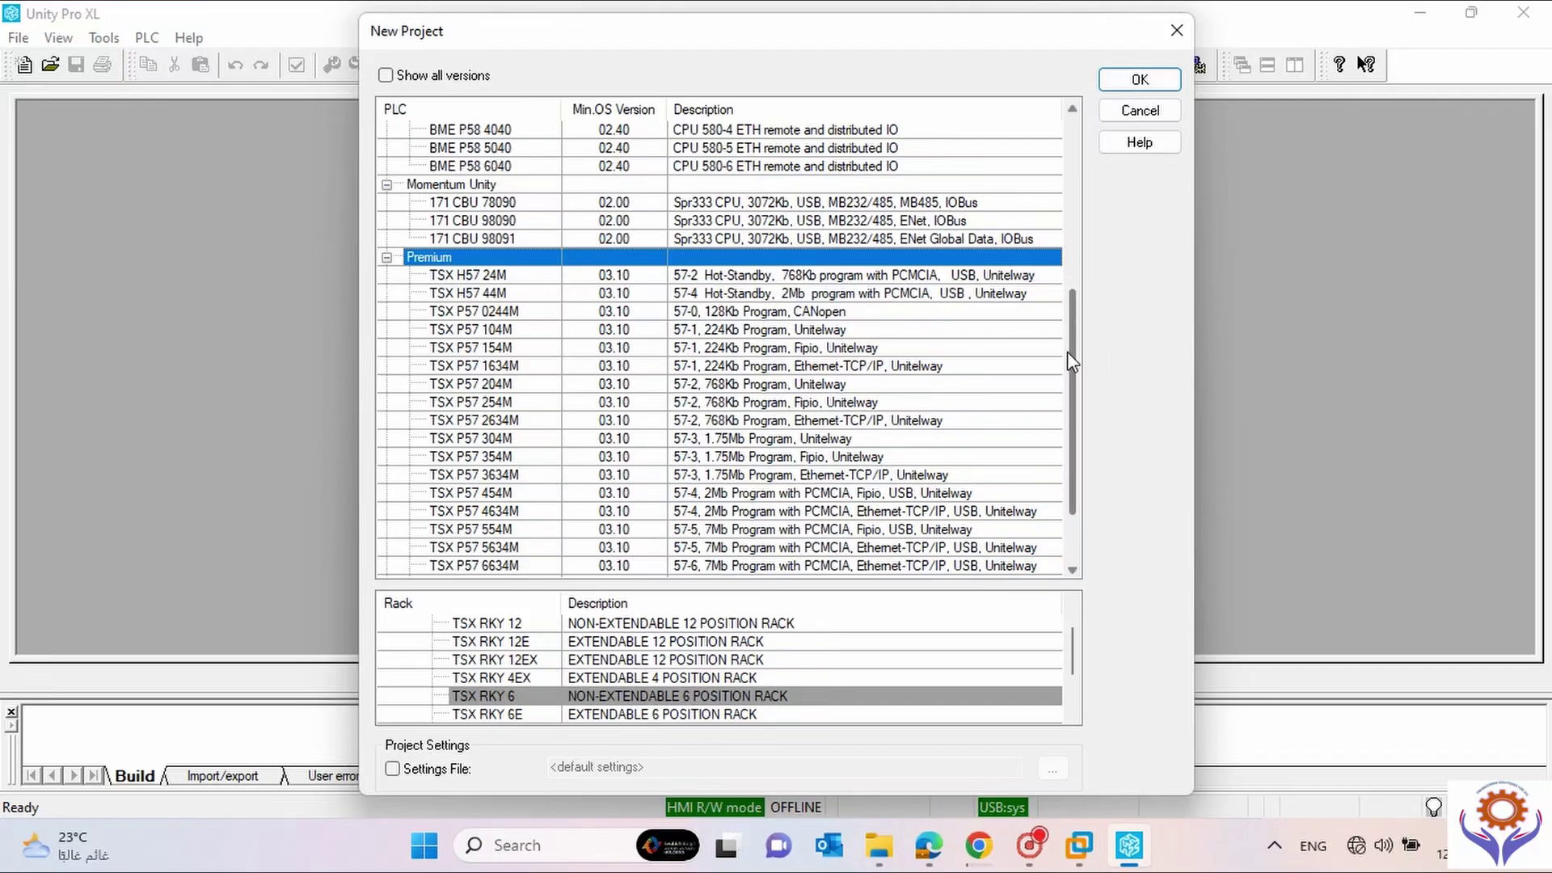
drag(1067, 351, 1067, 357)
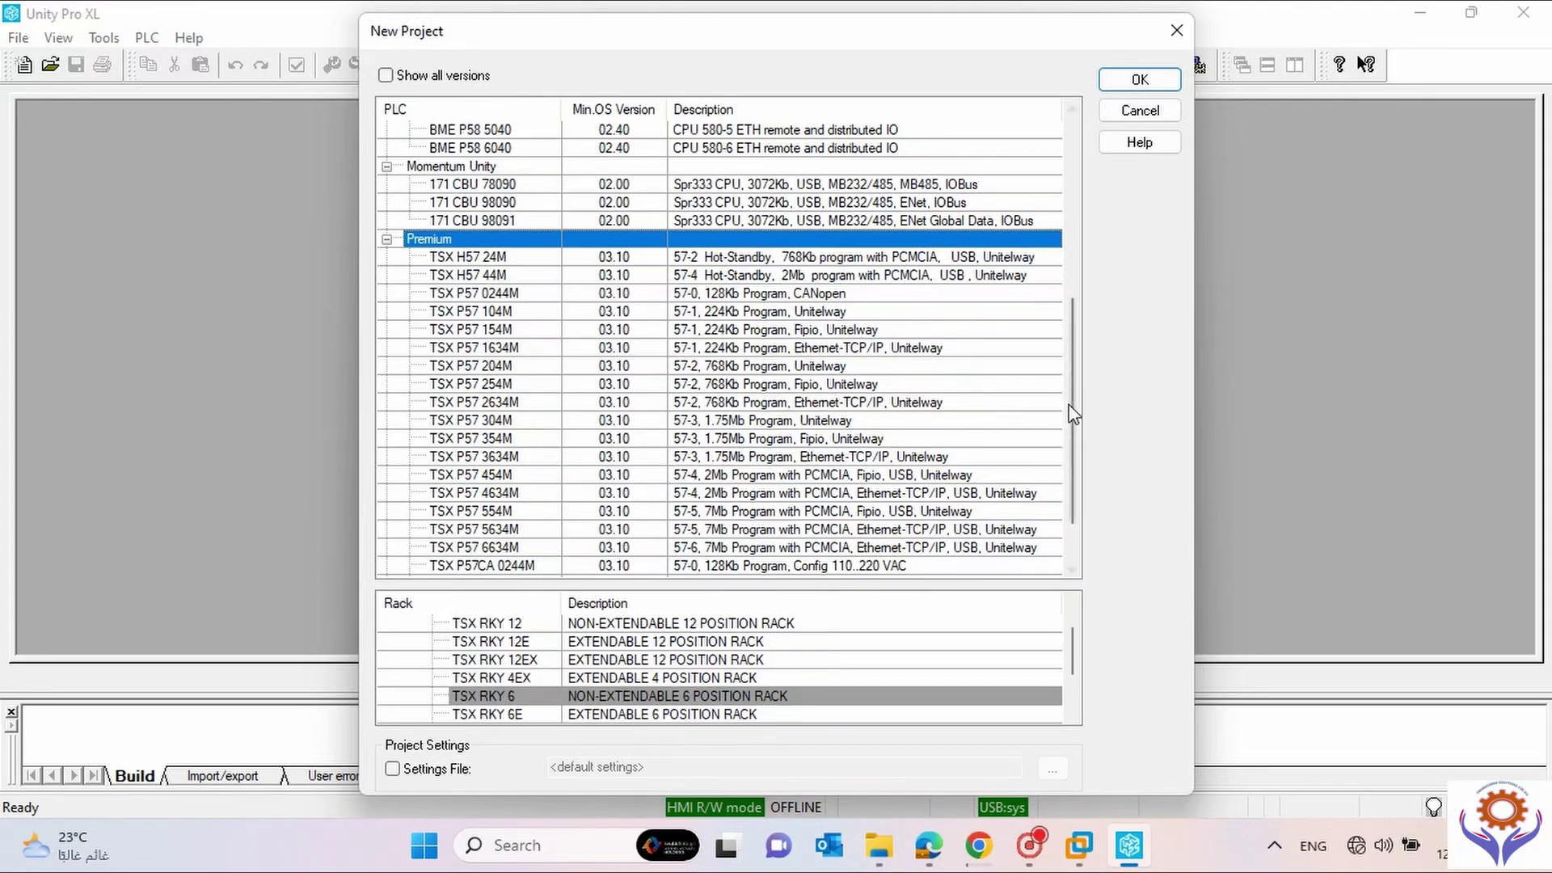
drag(1077, 409, 1079, 463)
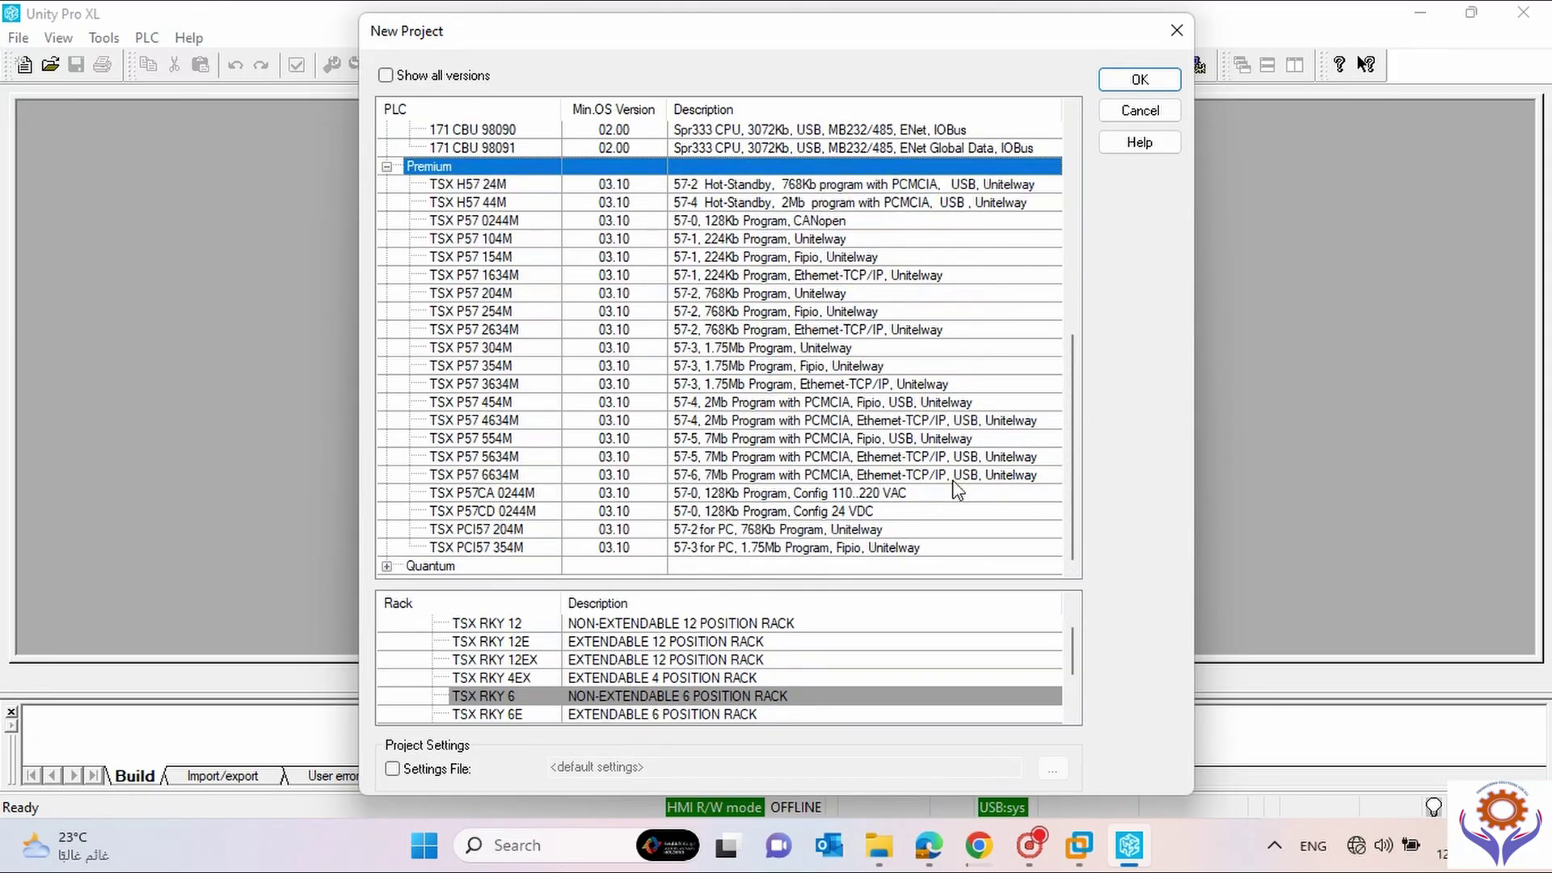
Expand the Quantum family and examine its processors, including the 140 CPU 651 50 and the hot-standby 140 CPU 671 60.
click(386, 566)
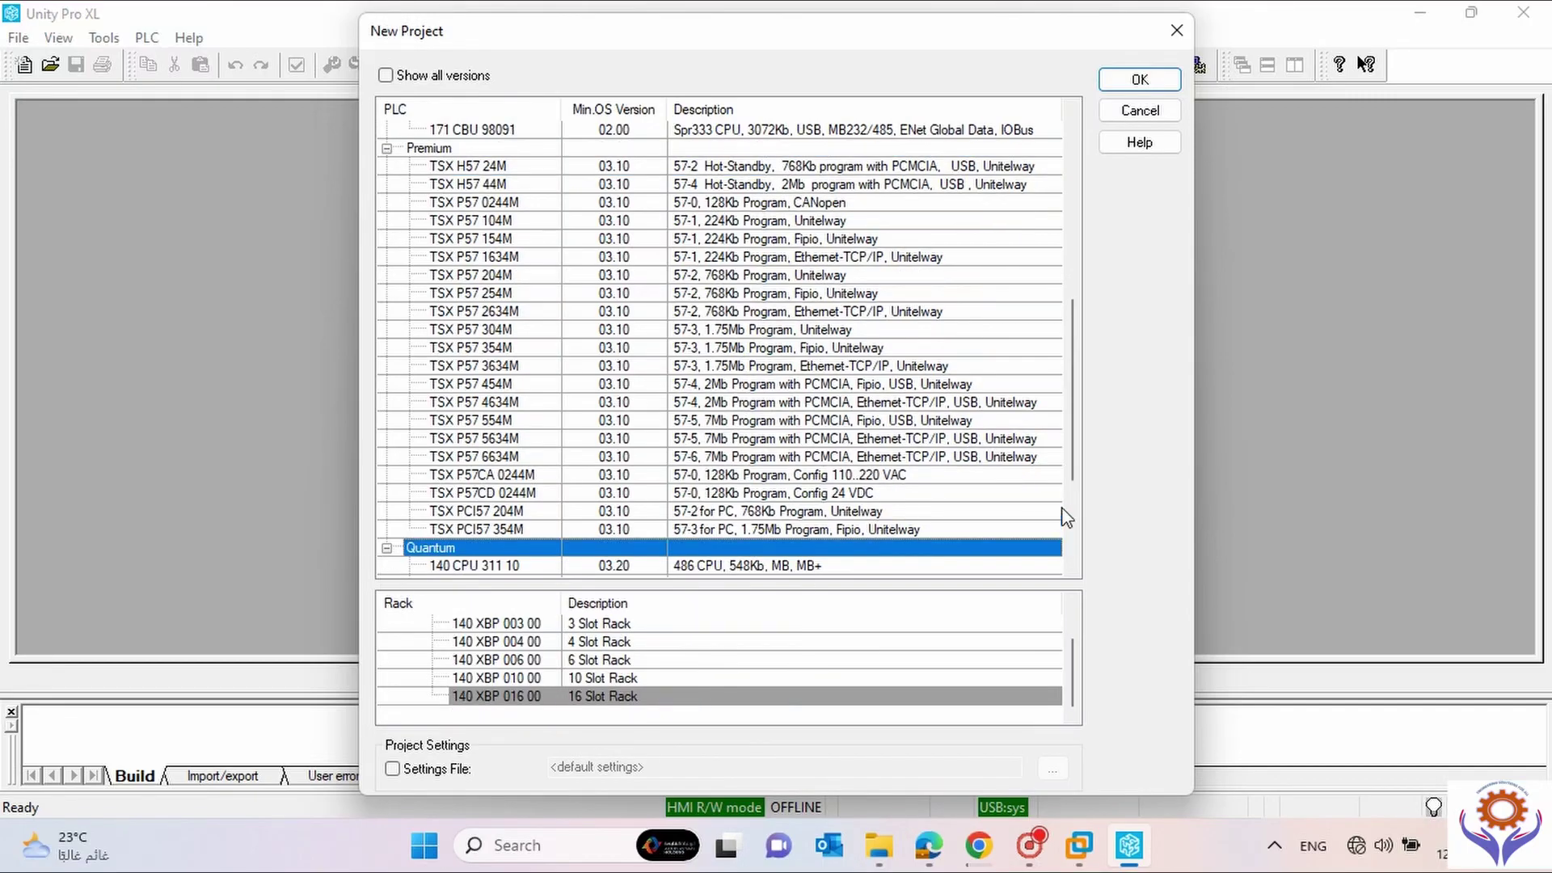
drag(1069, 419, 1069, 516)
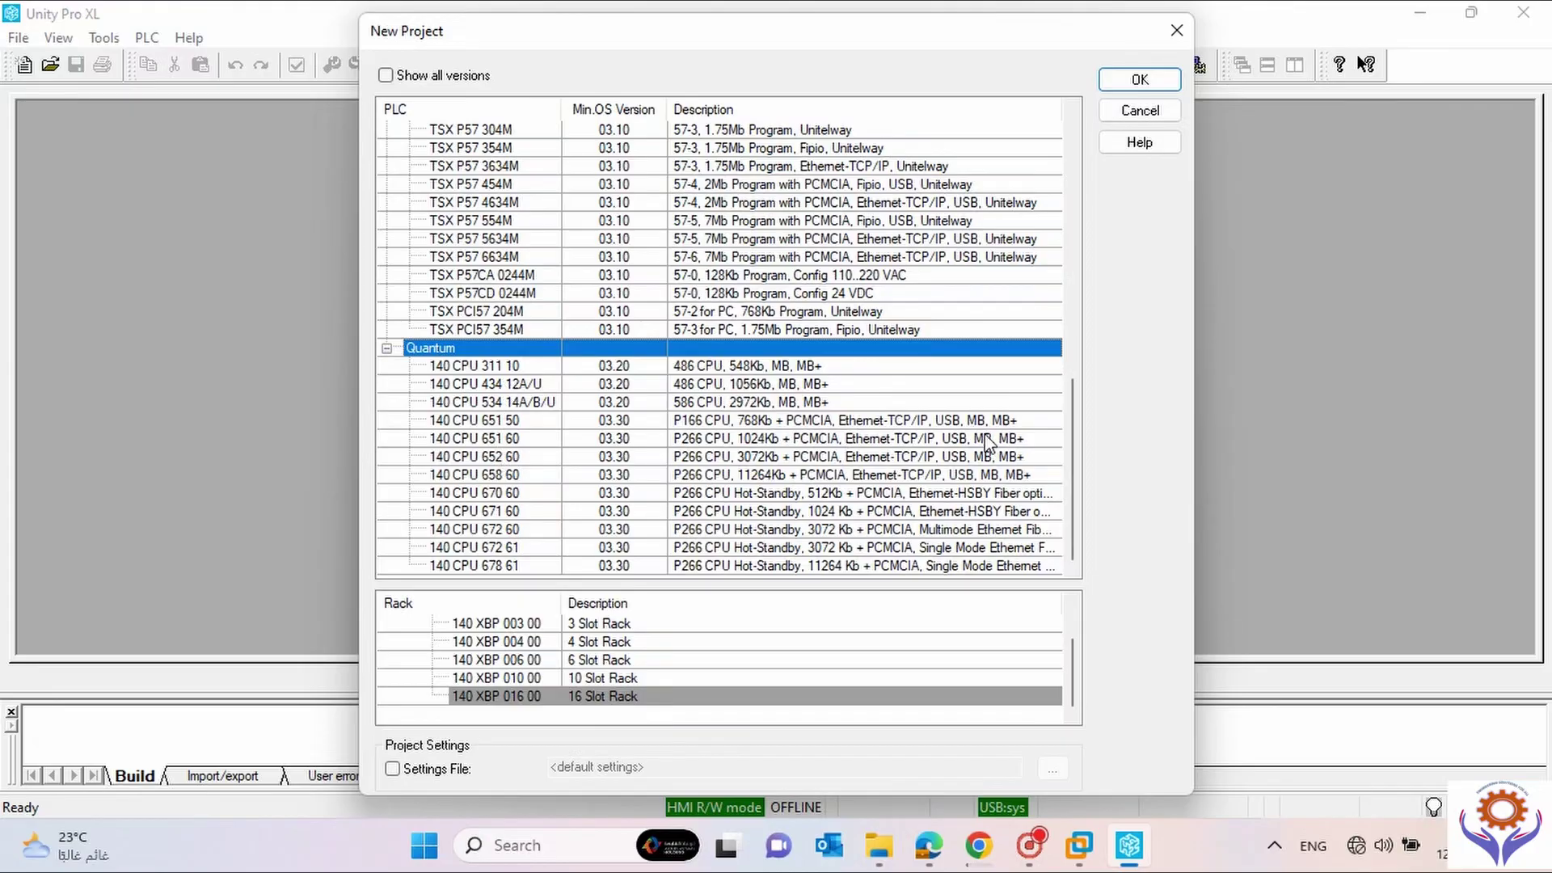
click(845, 420)
click(841, 512)
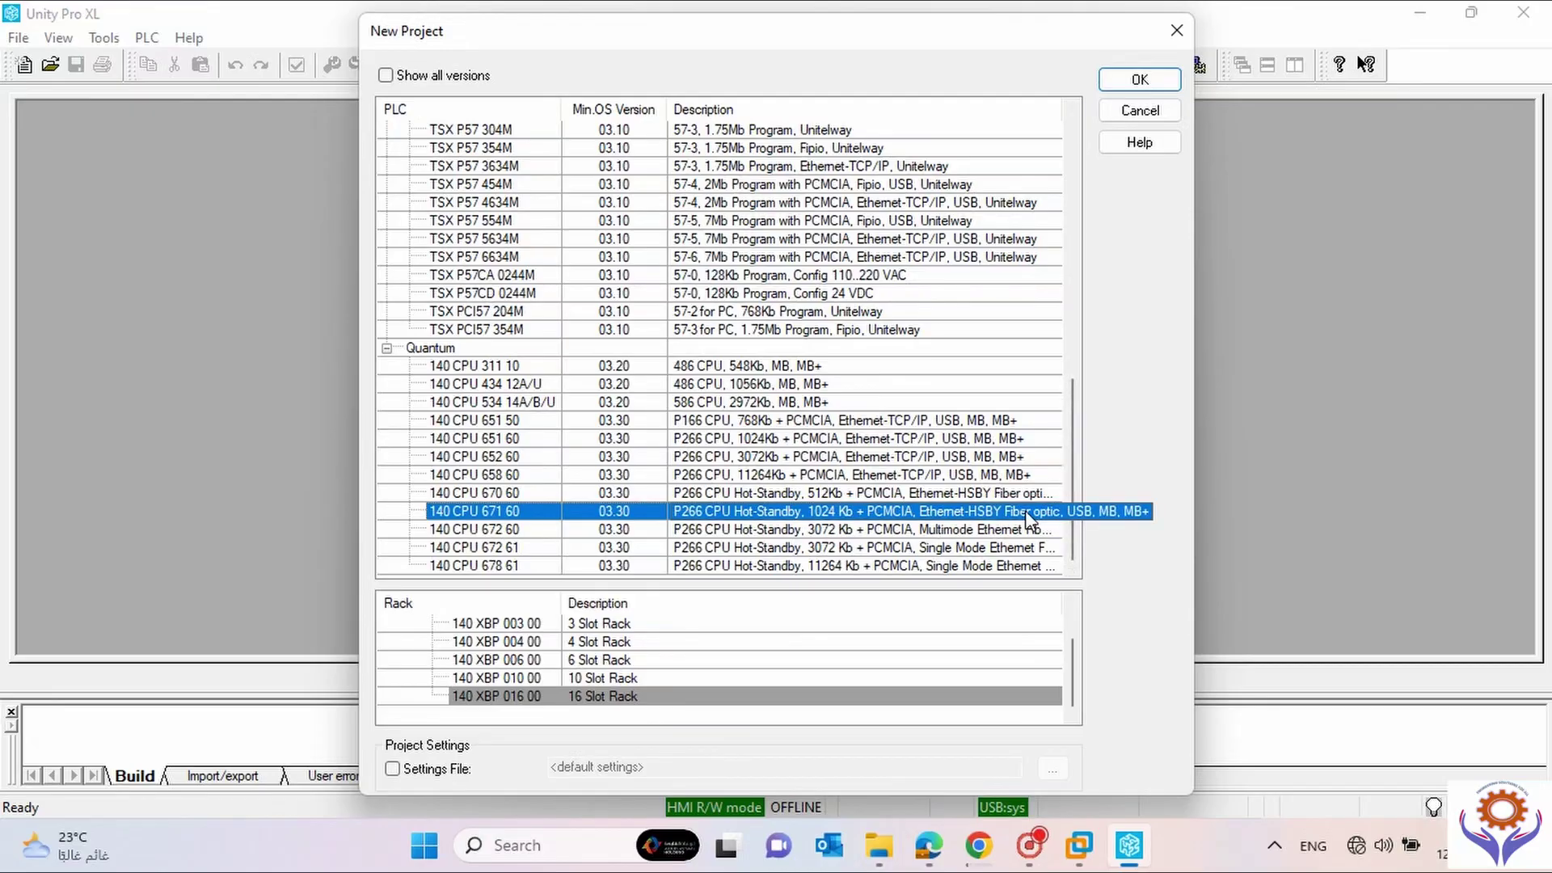
drag(1070, 455, 1086, 519)
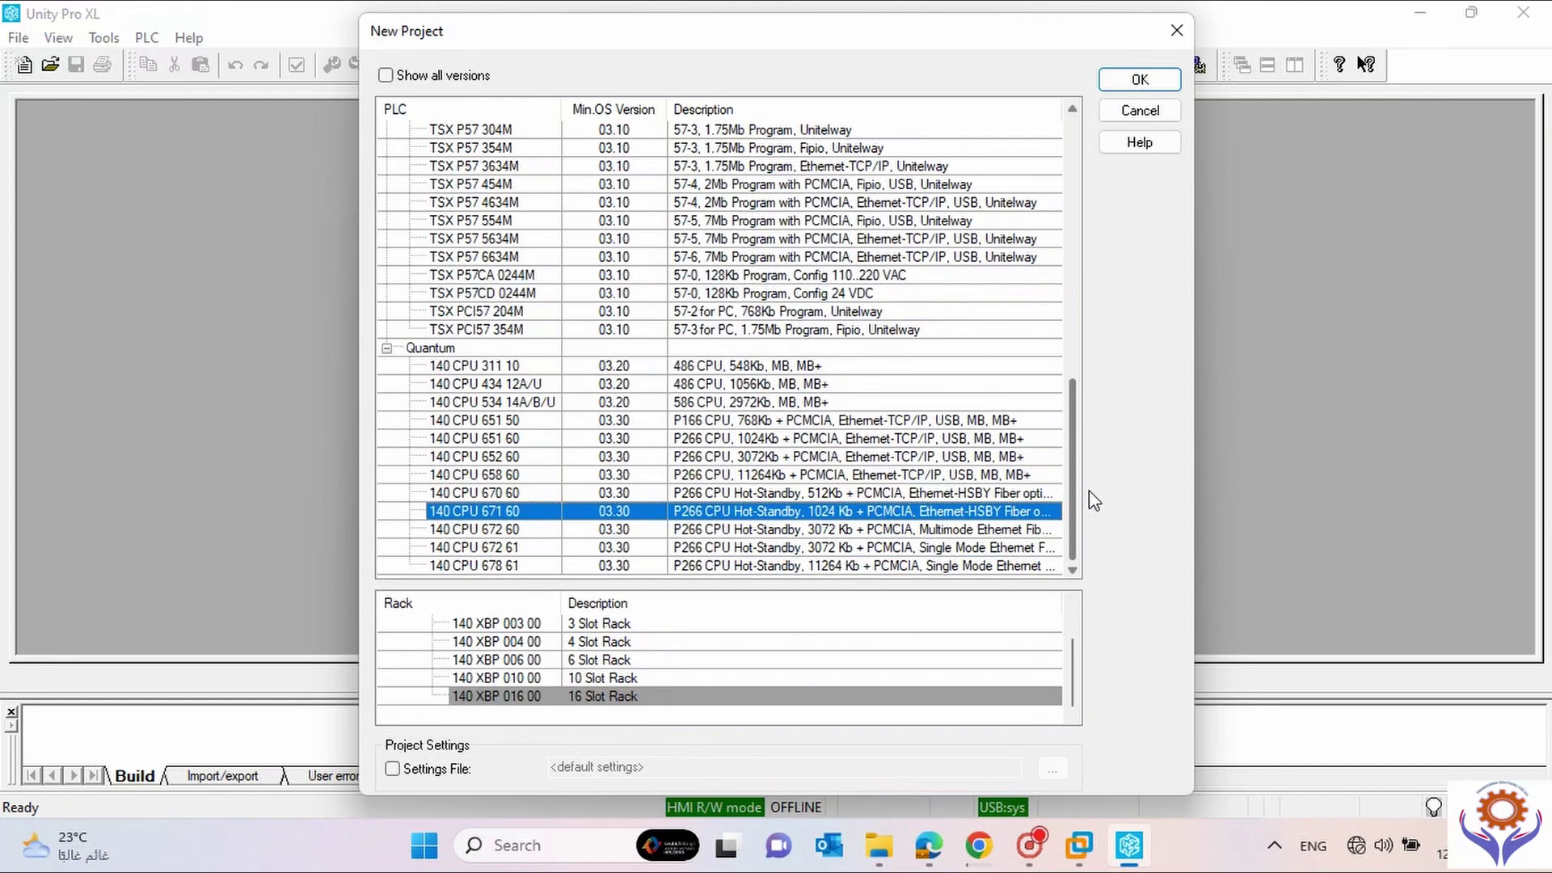
Compare the processors across the Modicon M340, Modicon M580, Momentum Unity, Premium and Quantum families, including the BME P58 6040.
drag(1073, 462, 1072, 299)
drag(1073, 316, 1104, 174)
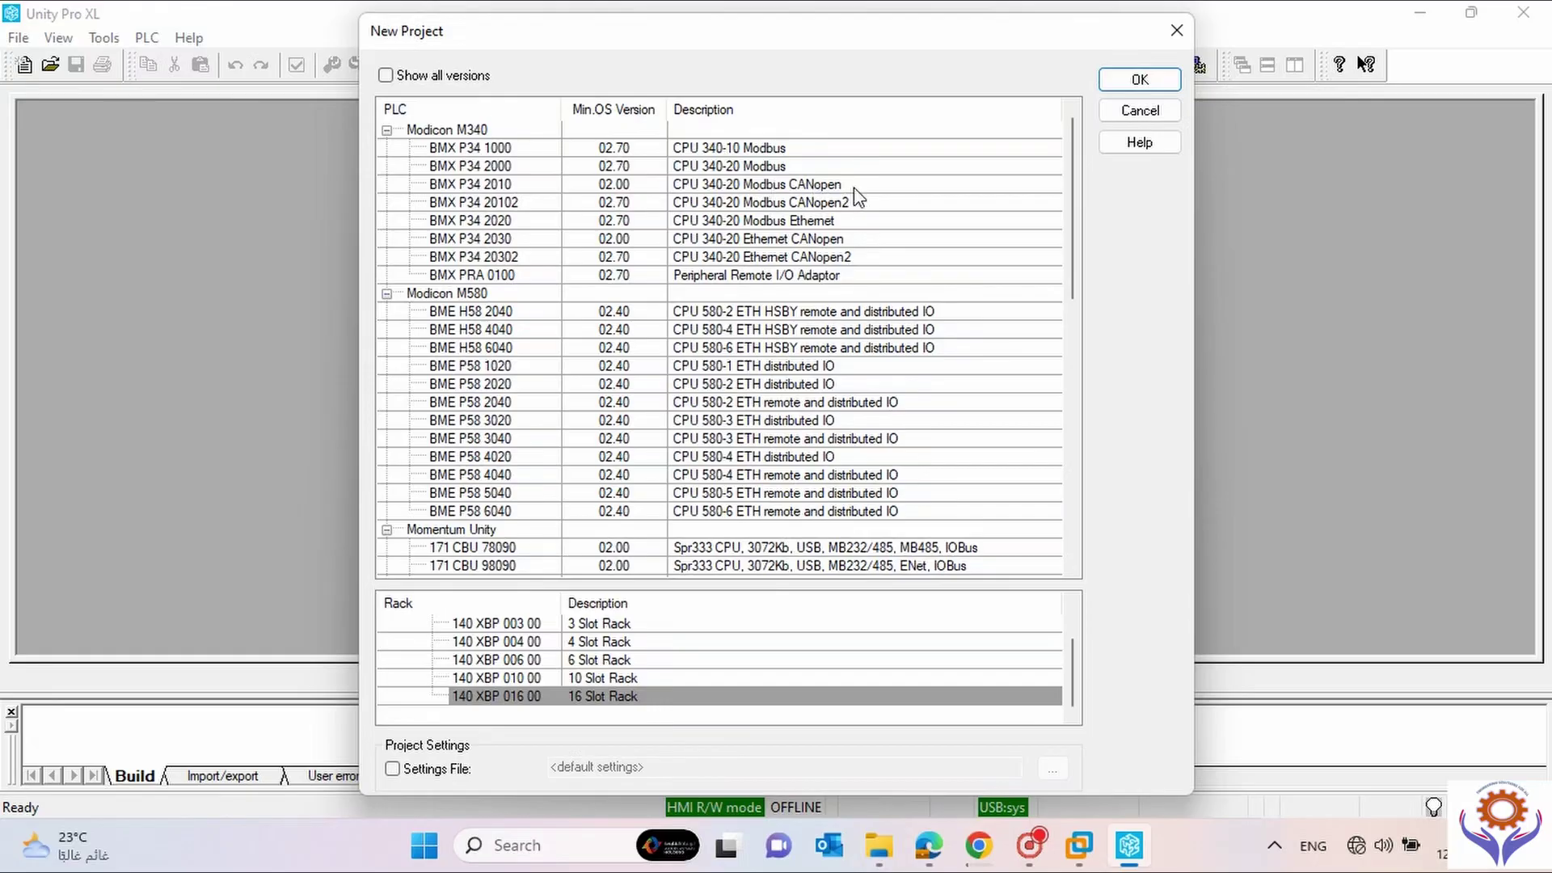
drag(1073, 206, 1073, 230)
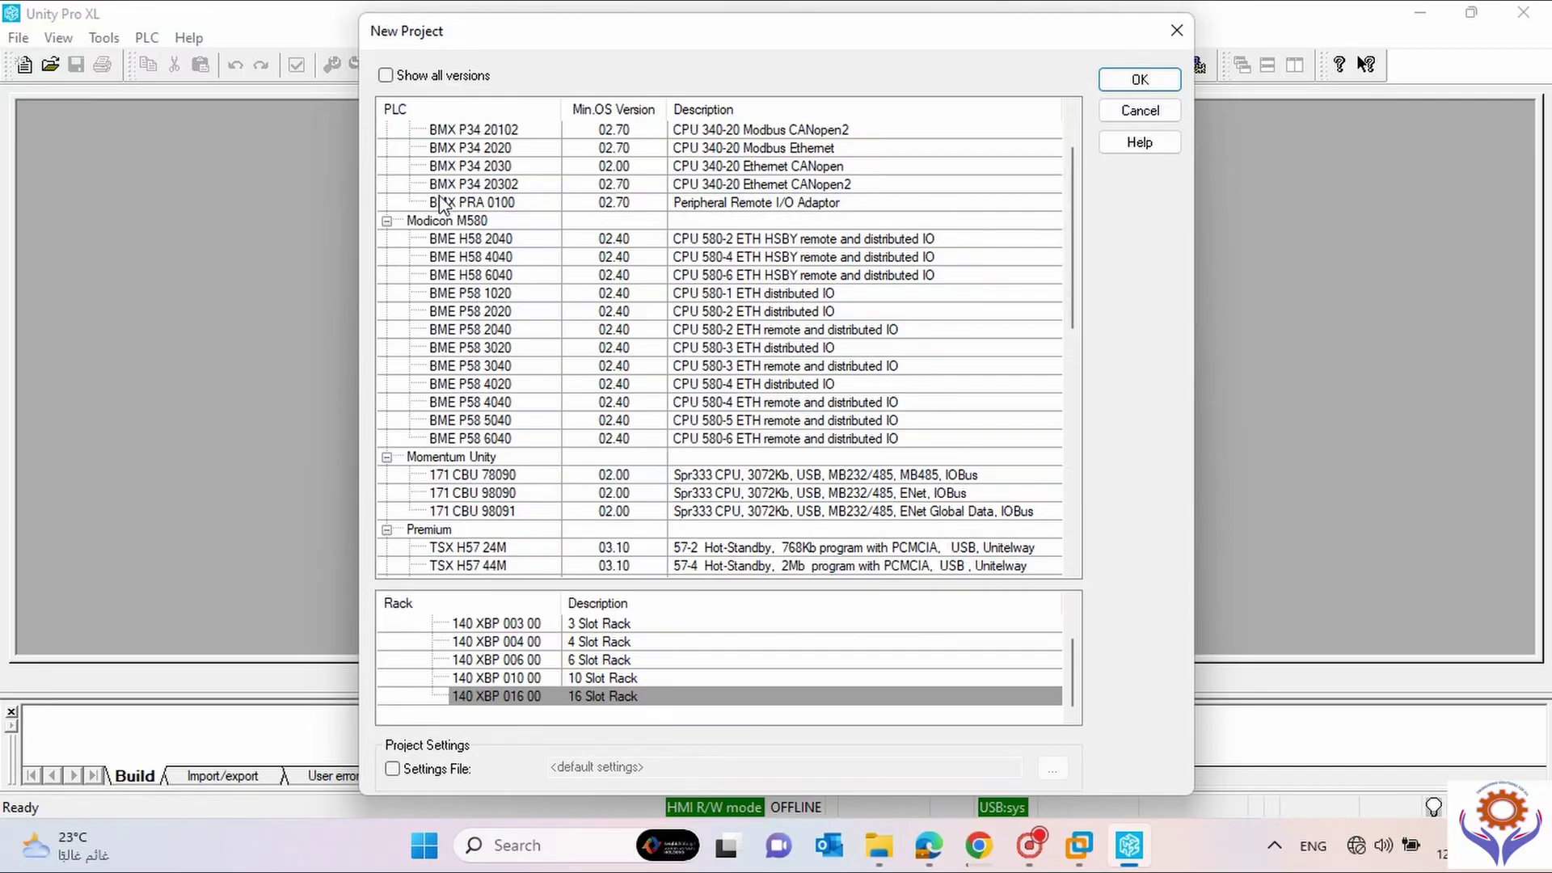
click(566, 438)
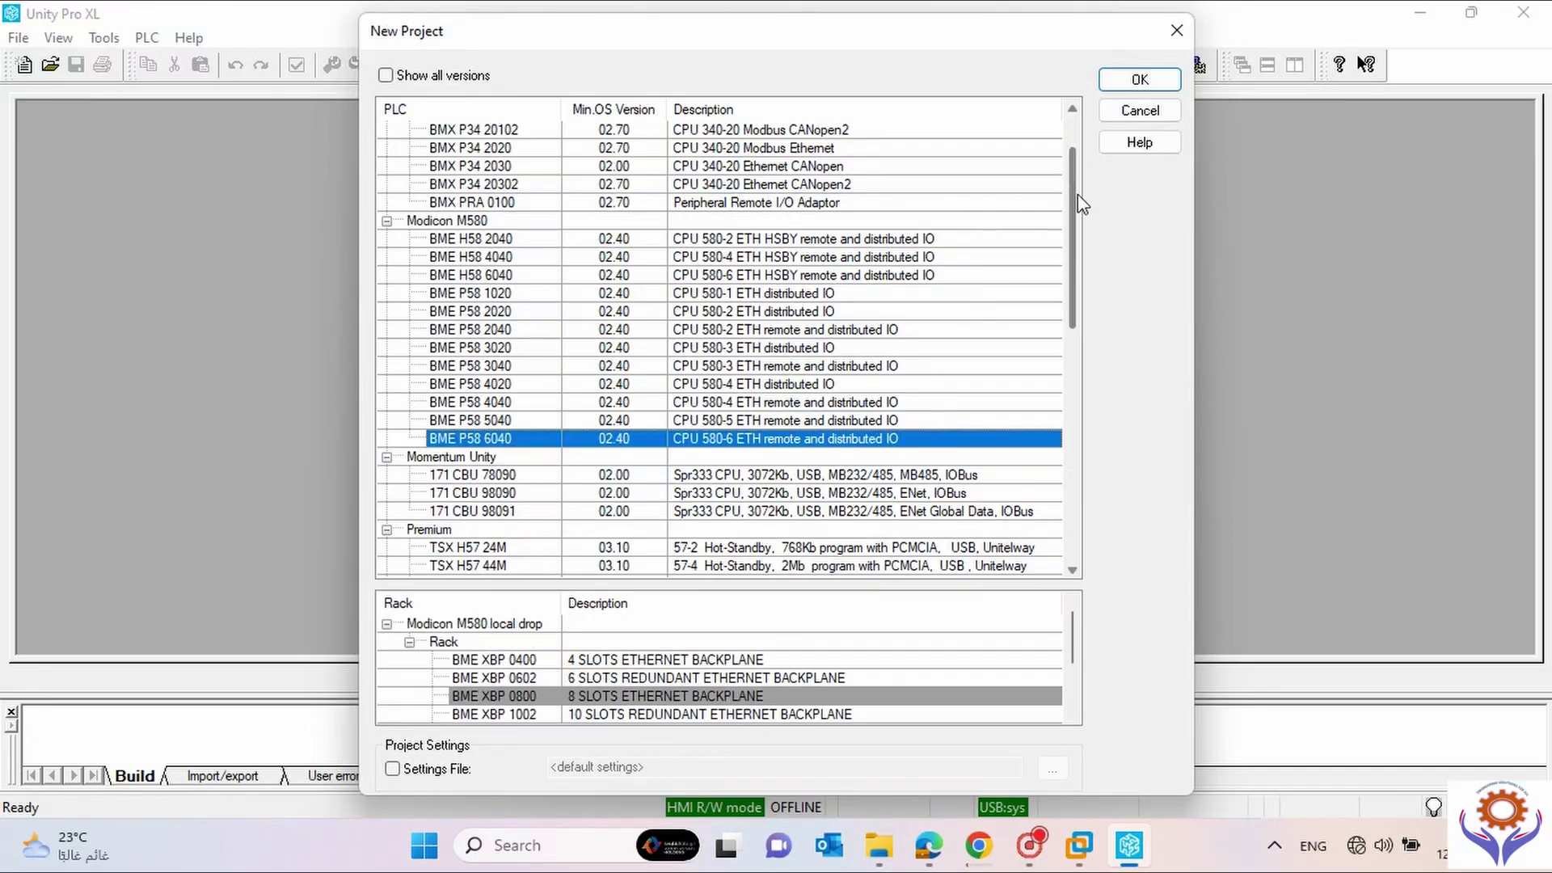
drag(1078, 194, 1070, 312)
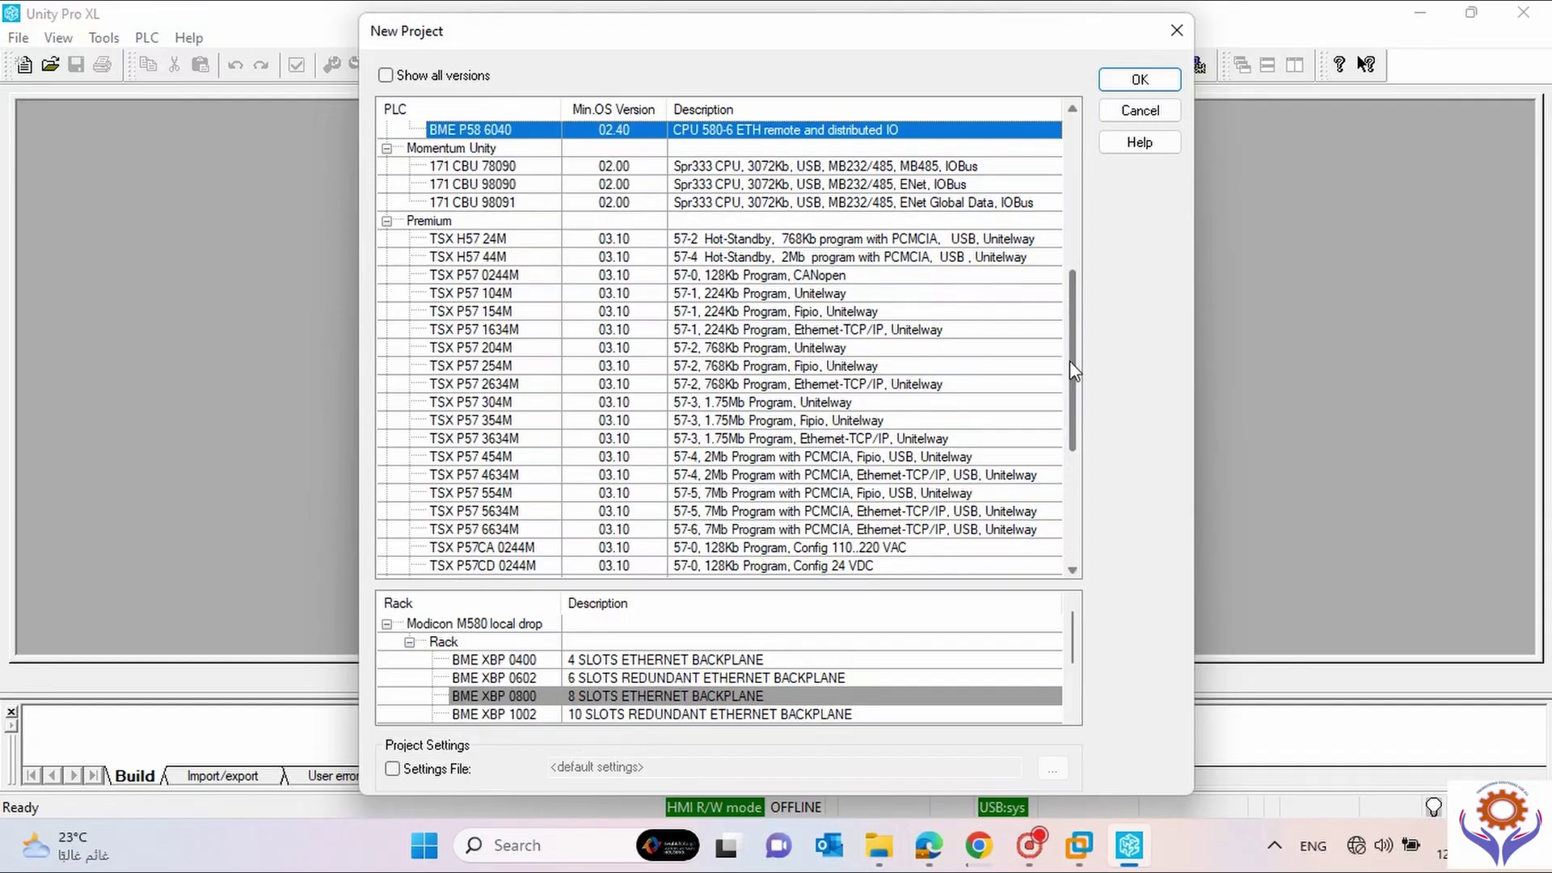
drag(1069, 360, 1069, 390)
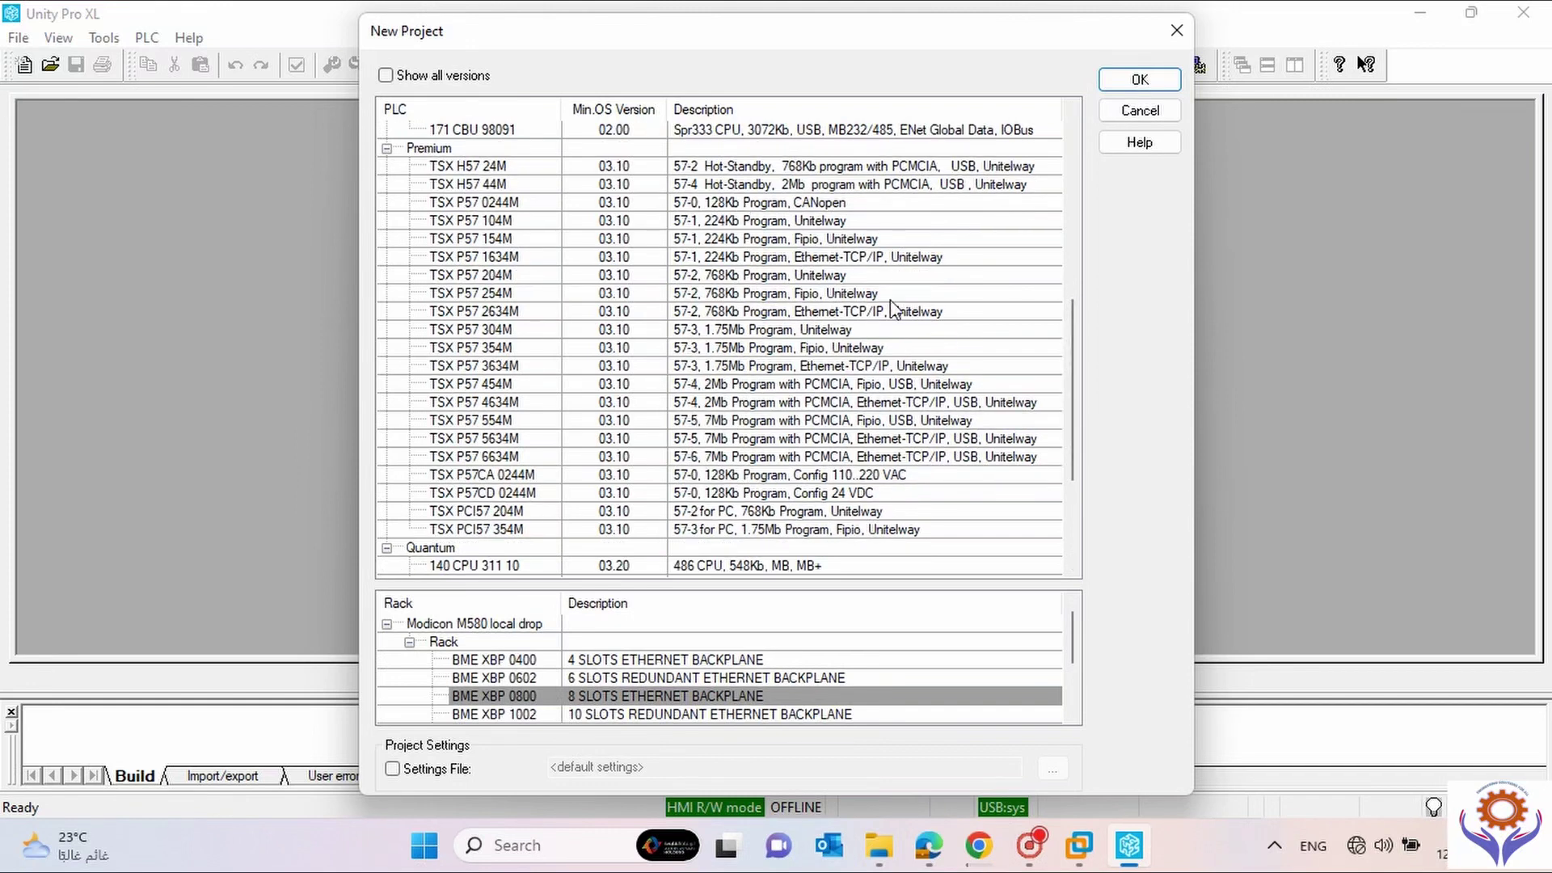
drag(1078, 378, 1072, 464)
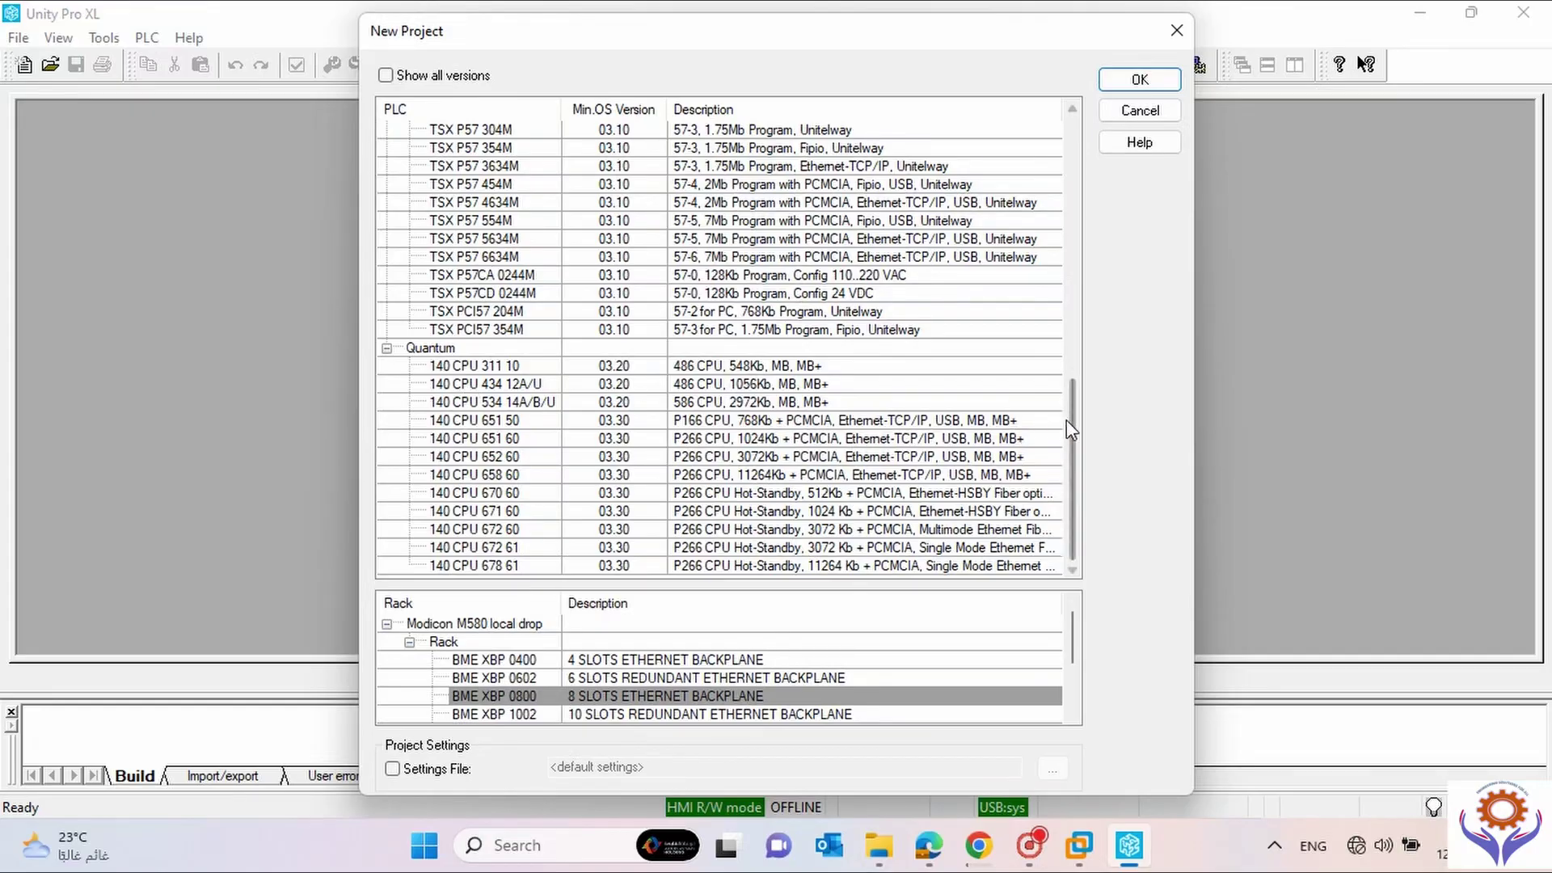
mouse_move(1069, 422)
mouse_down()
mouse_move(1063, 356)
mouse_move(1063, 429)
mouse_up()
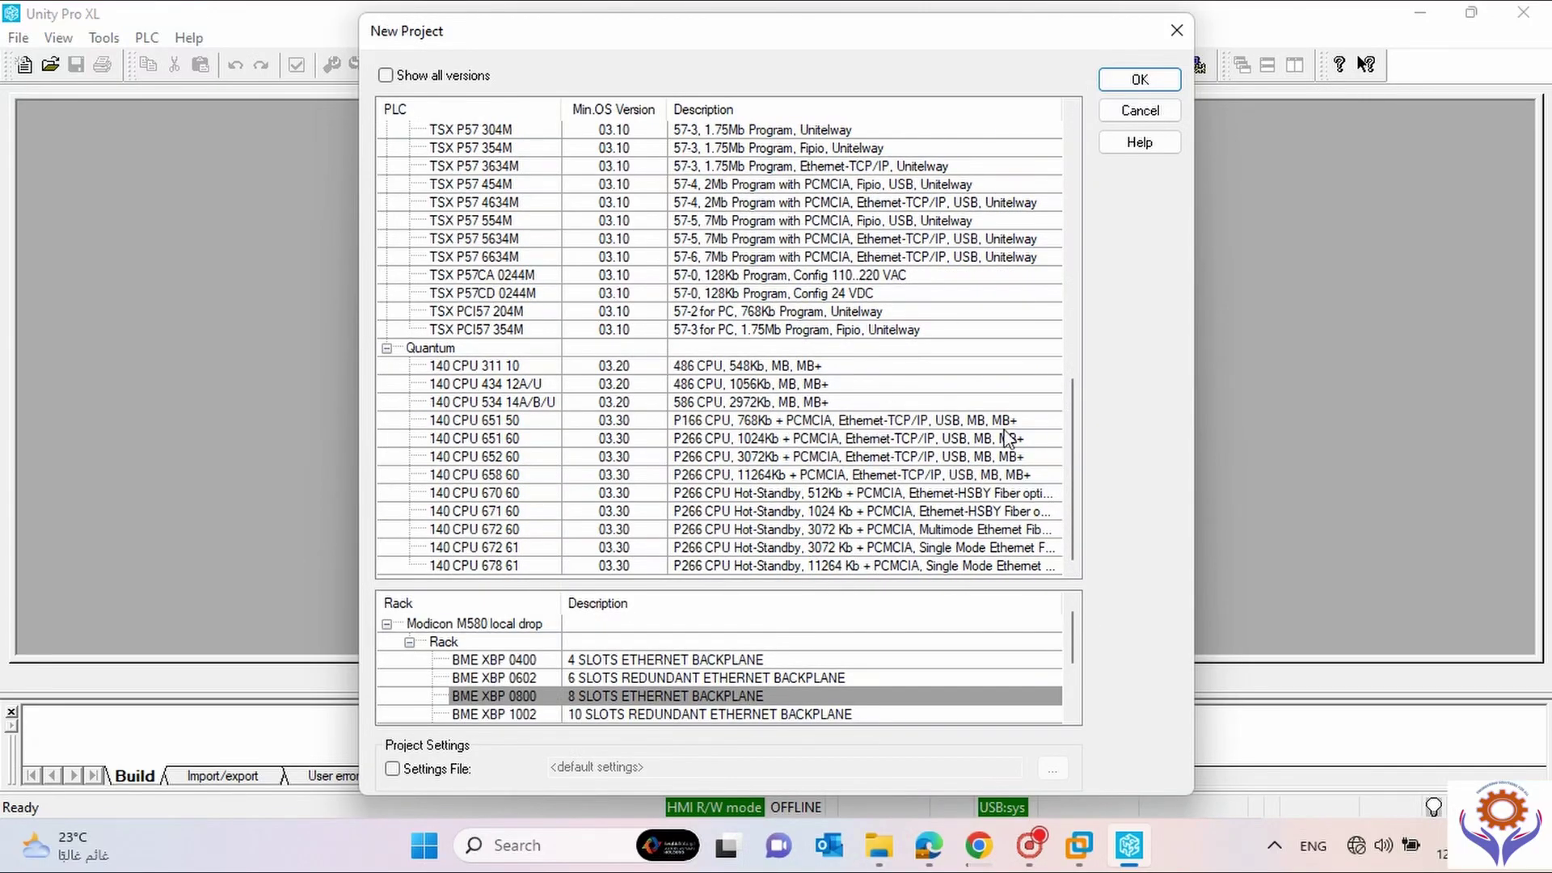
Create the project with the BMX P34 2020 processor and the 12-slot BME XBP 1200 Ethernet backplane, and expand its PLC bus.
drag(1071, 433, 1073, 166)
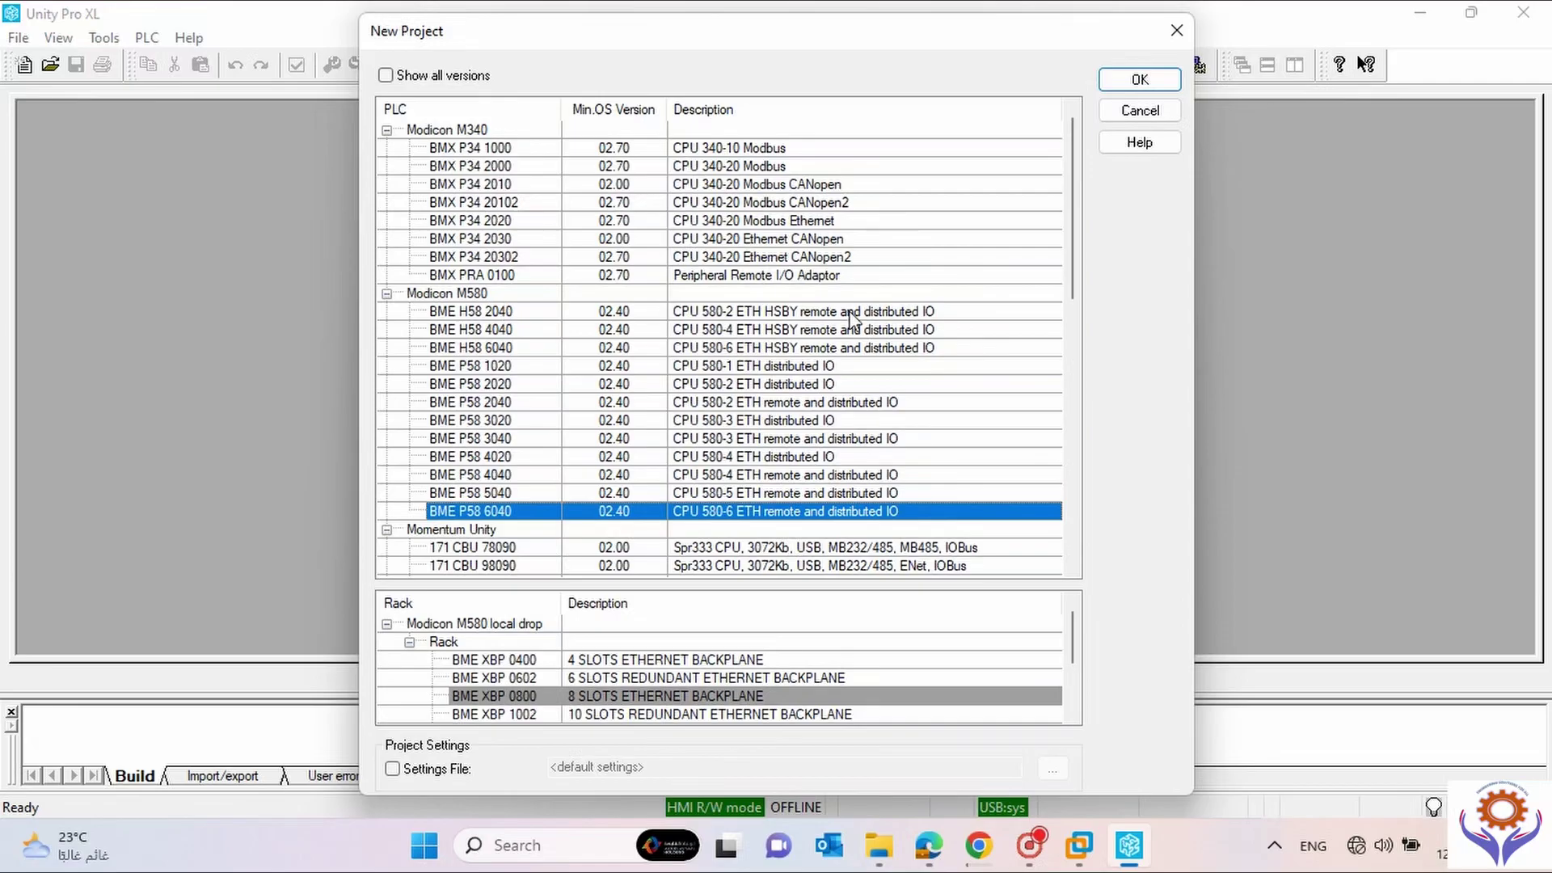
click(484, 224)
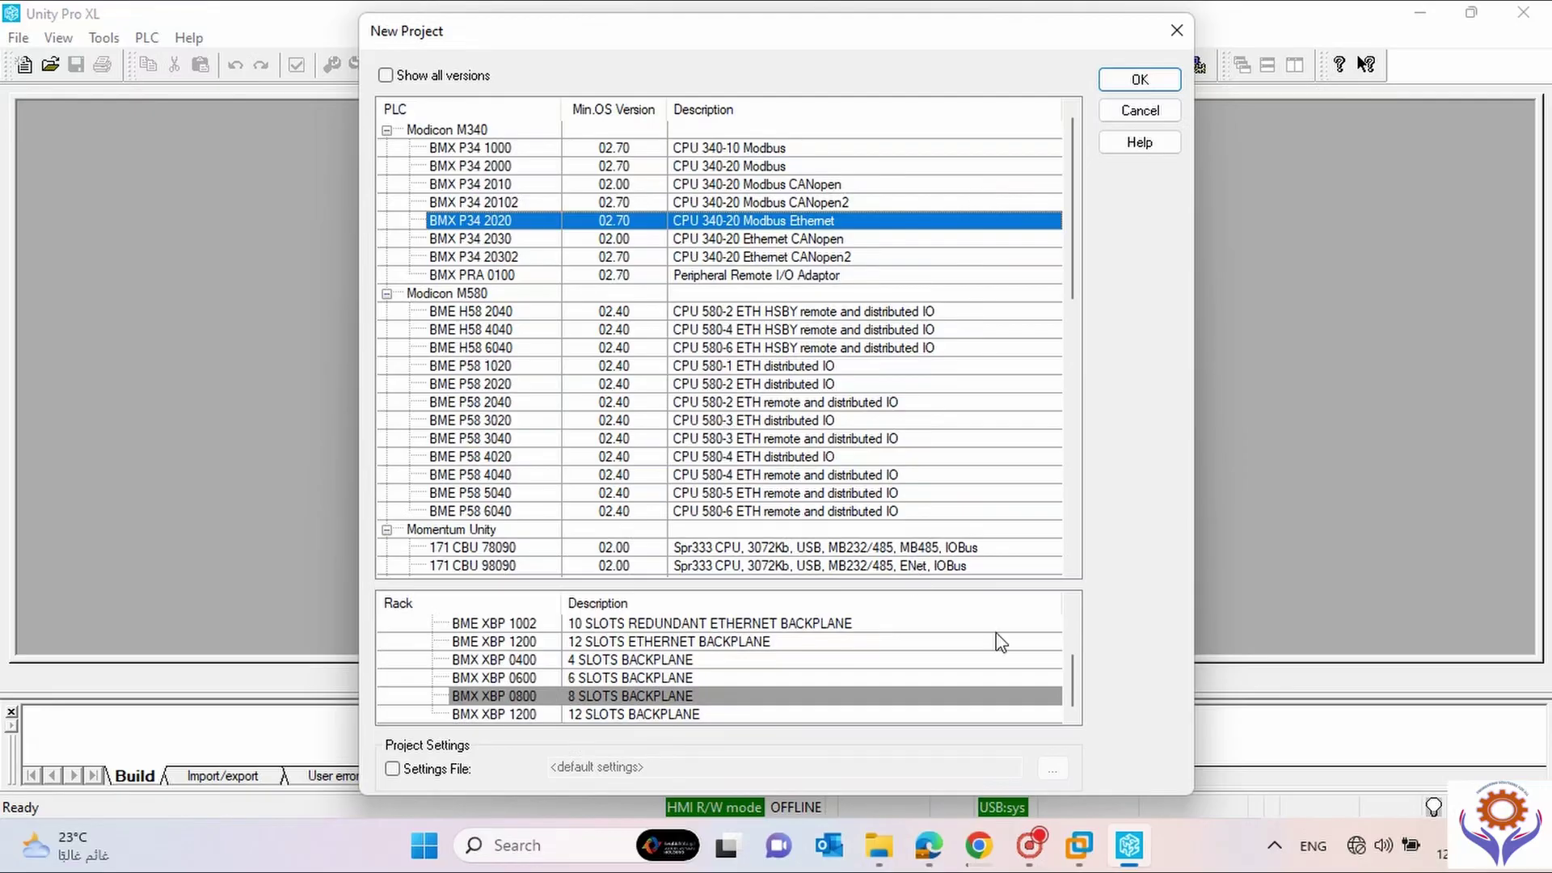
drag(1075, 680, 1070, 643)
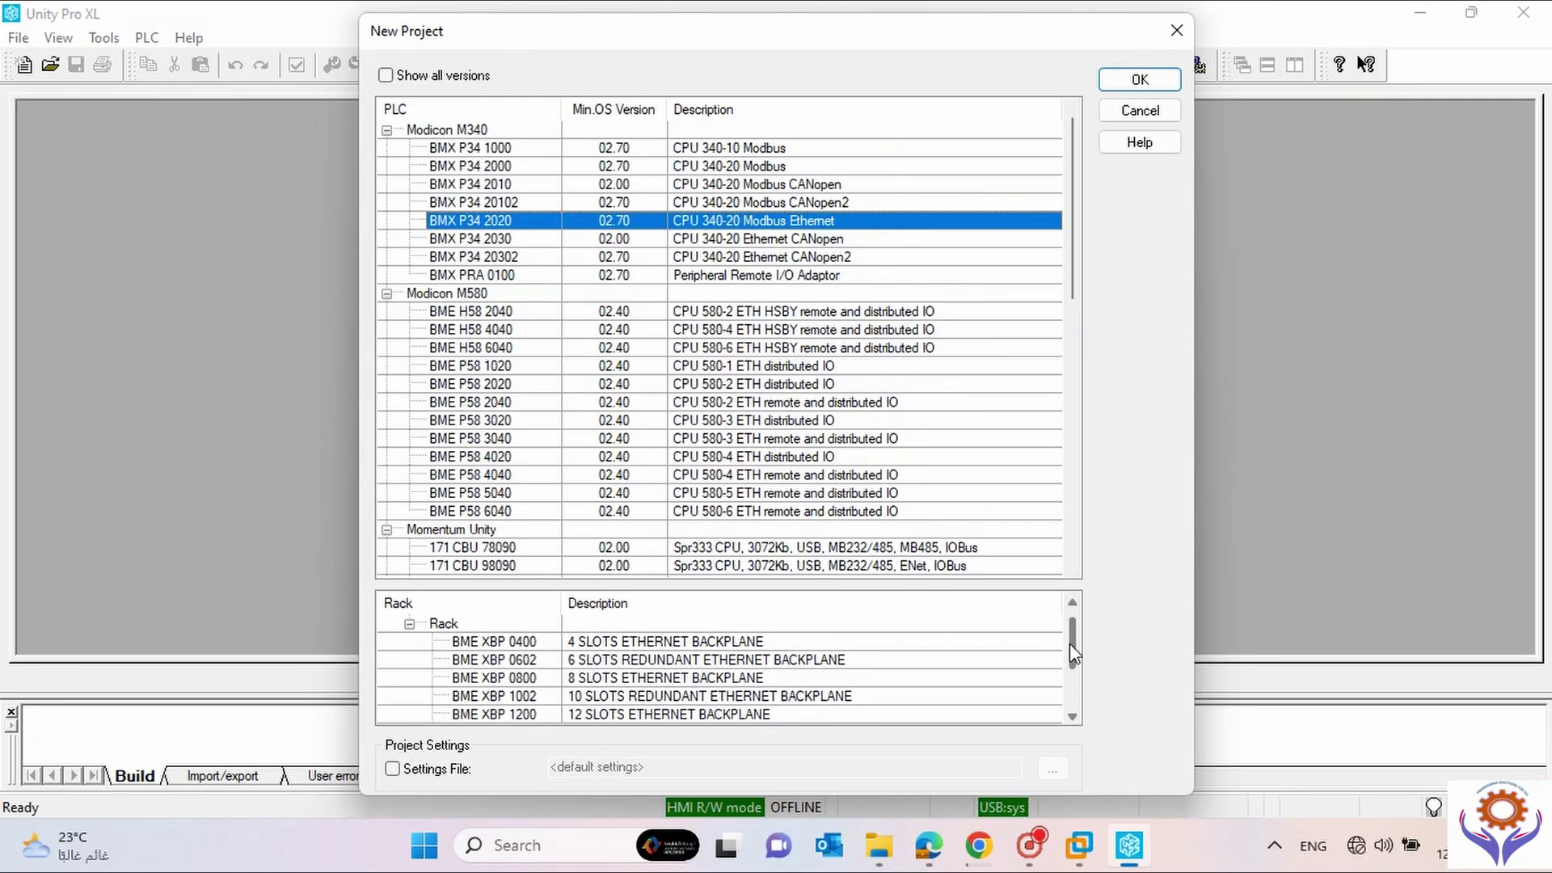
click(626, 714)
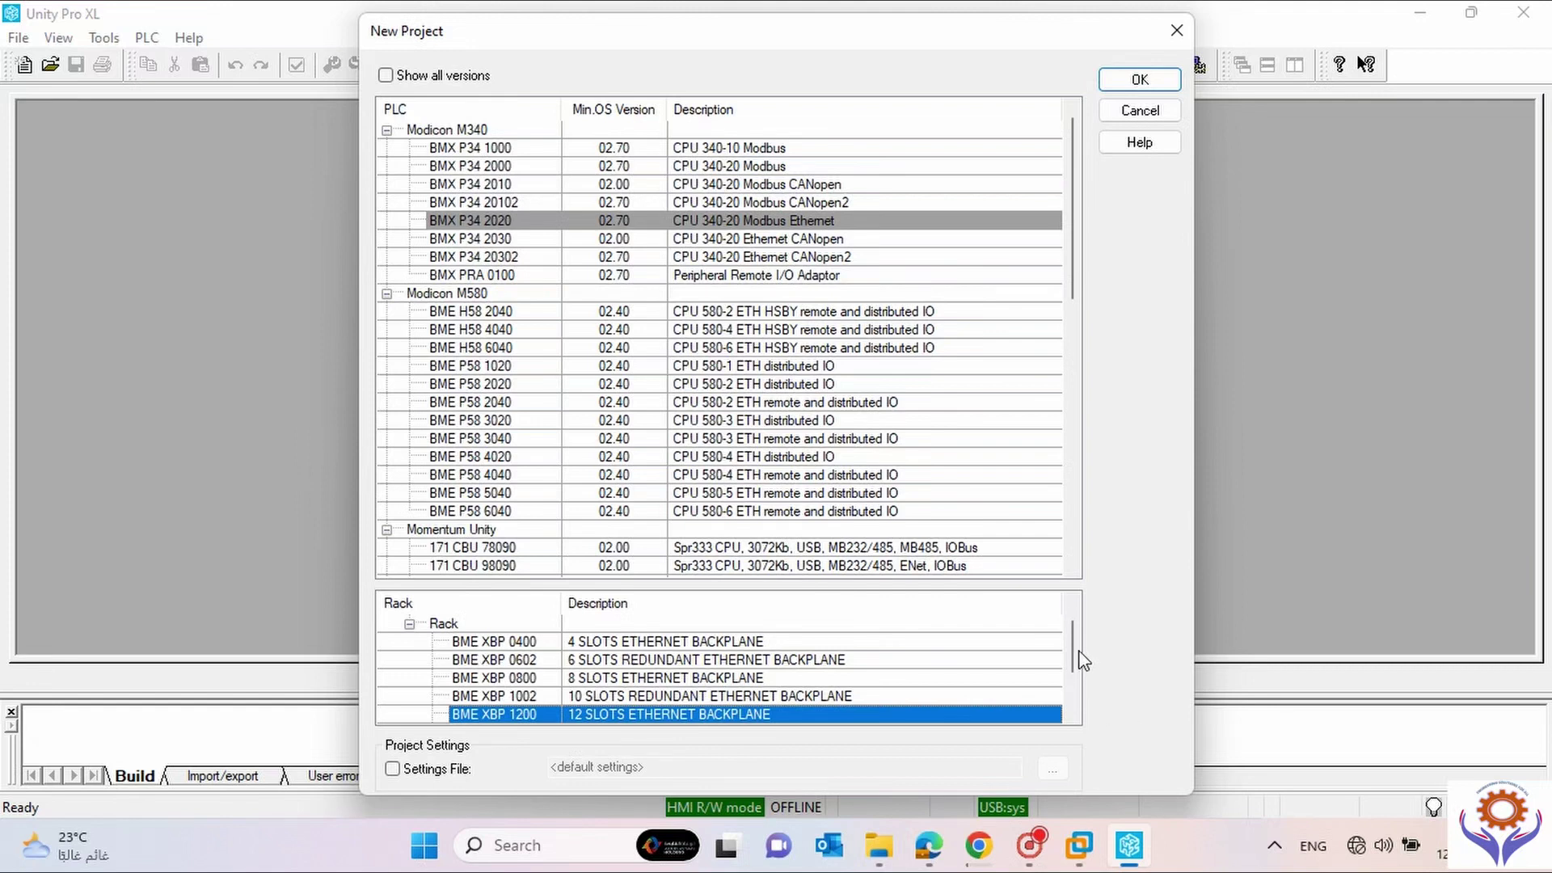
drag(1074, 658, 1075, 699)
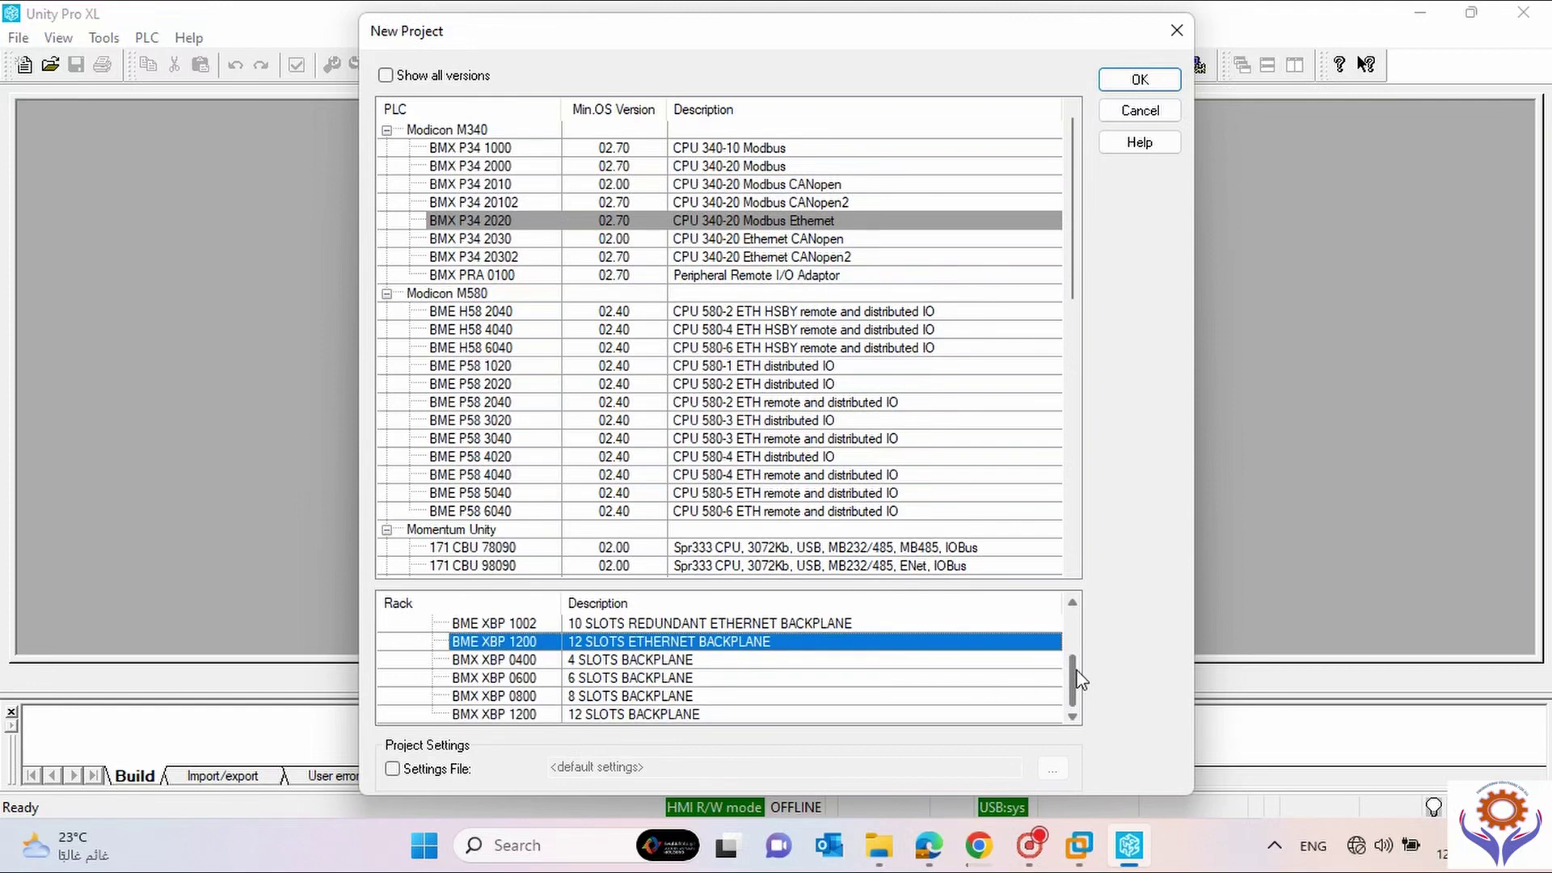
drag(1074, 680, 1074, 653)
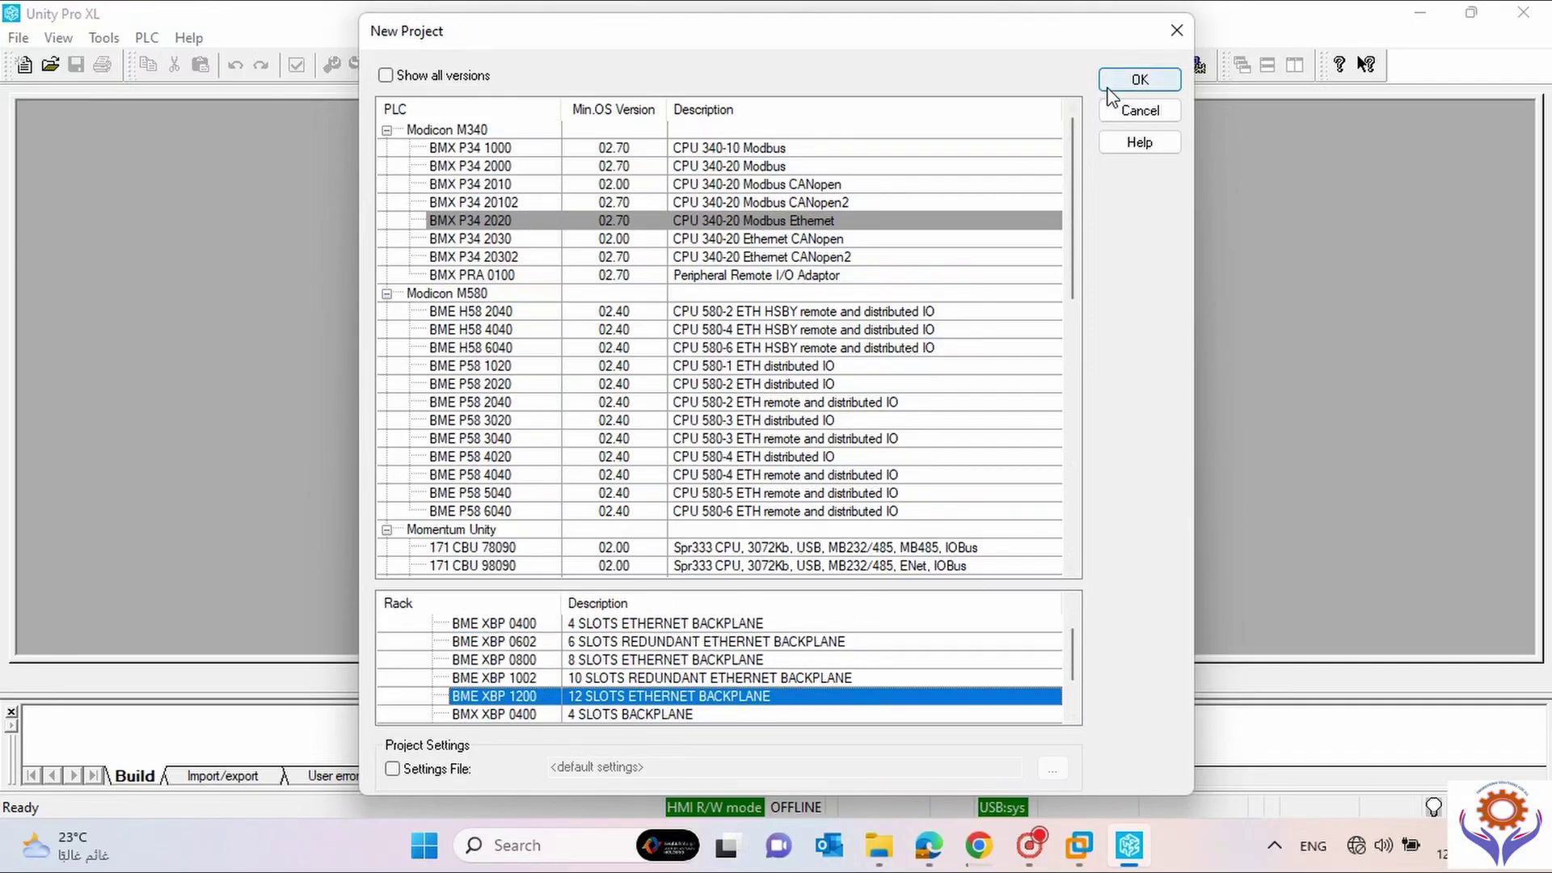
click(1138, 81)
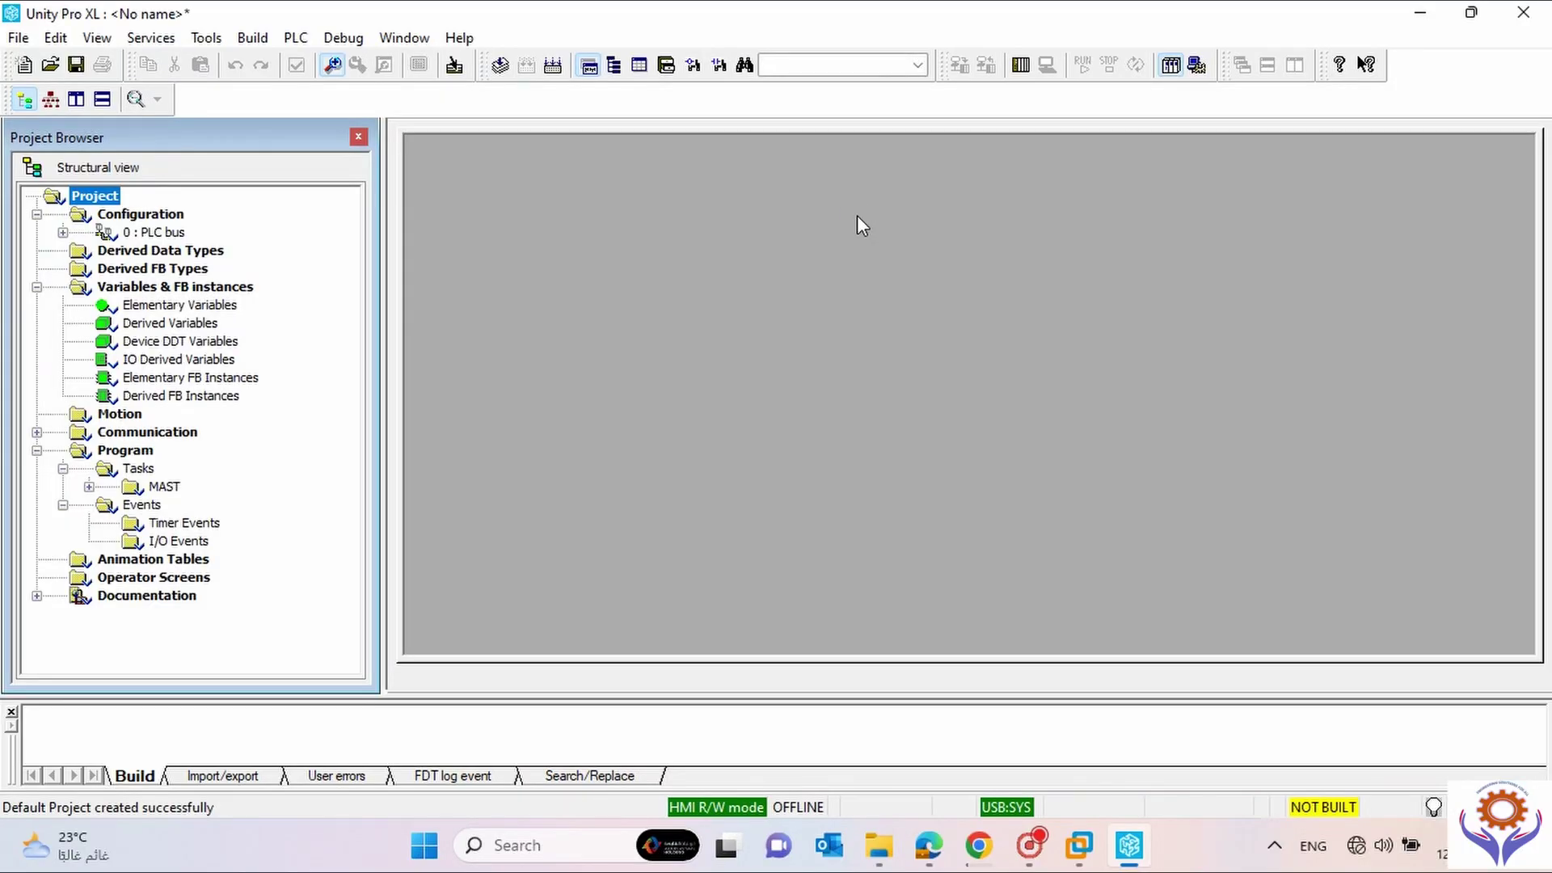
click(63, 232)
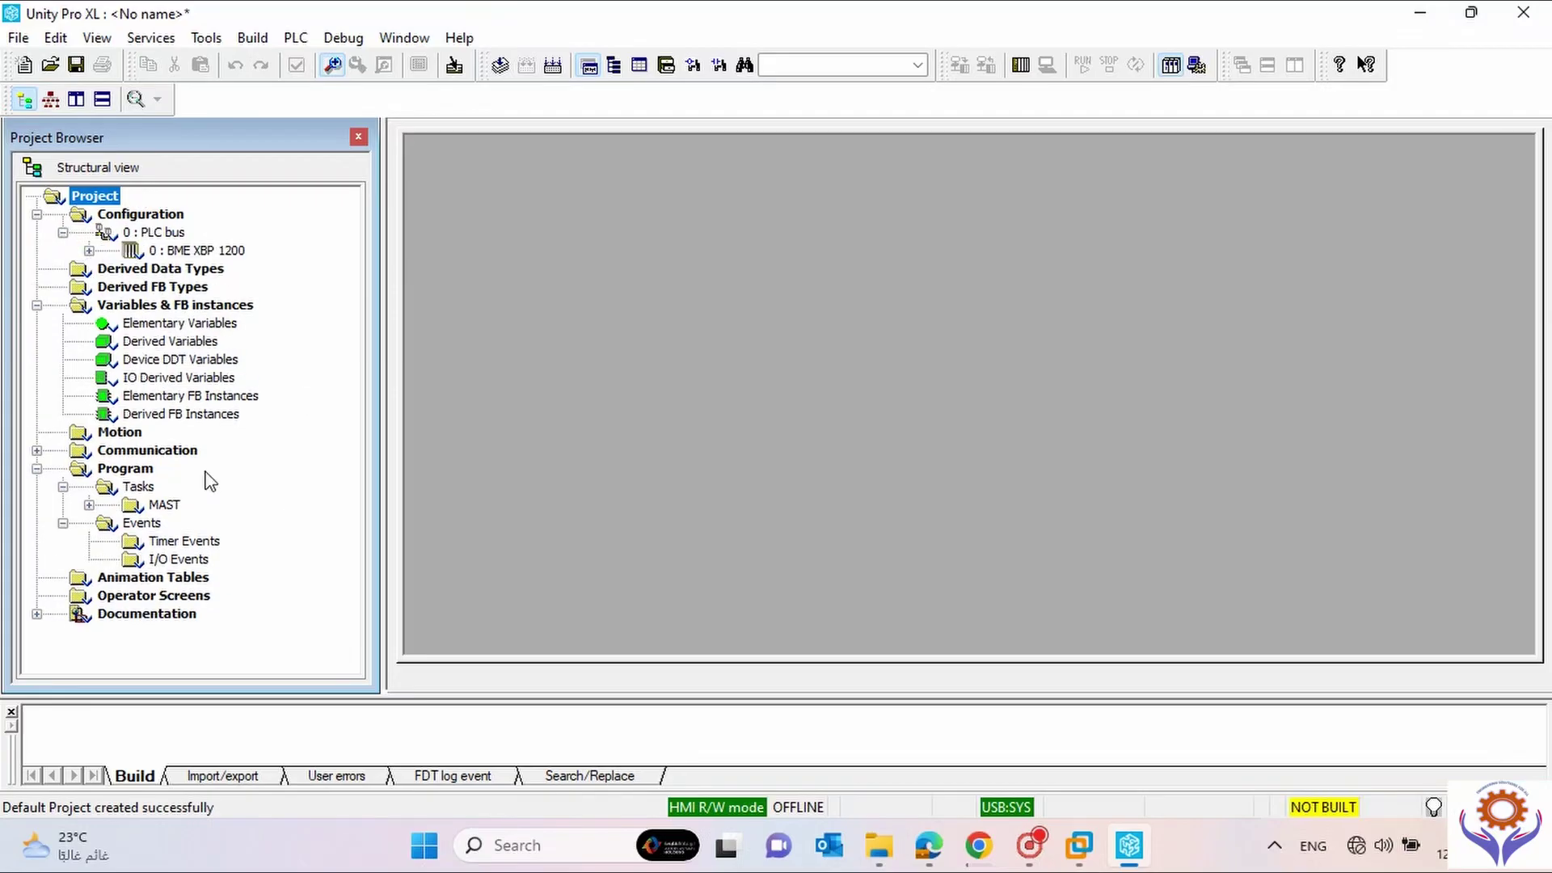
Save the new project as Test in the Unity Pro folder as a Unity Pro (*.STU) file.
click(19, 38)
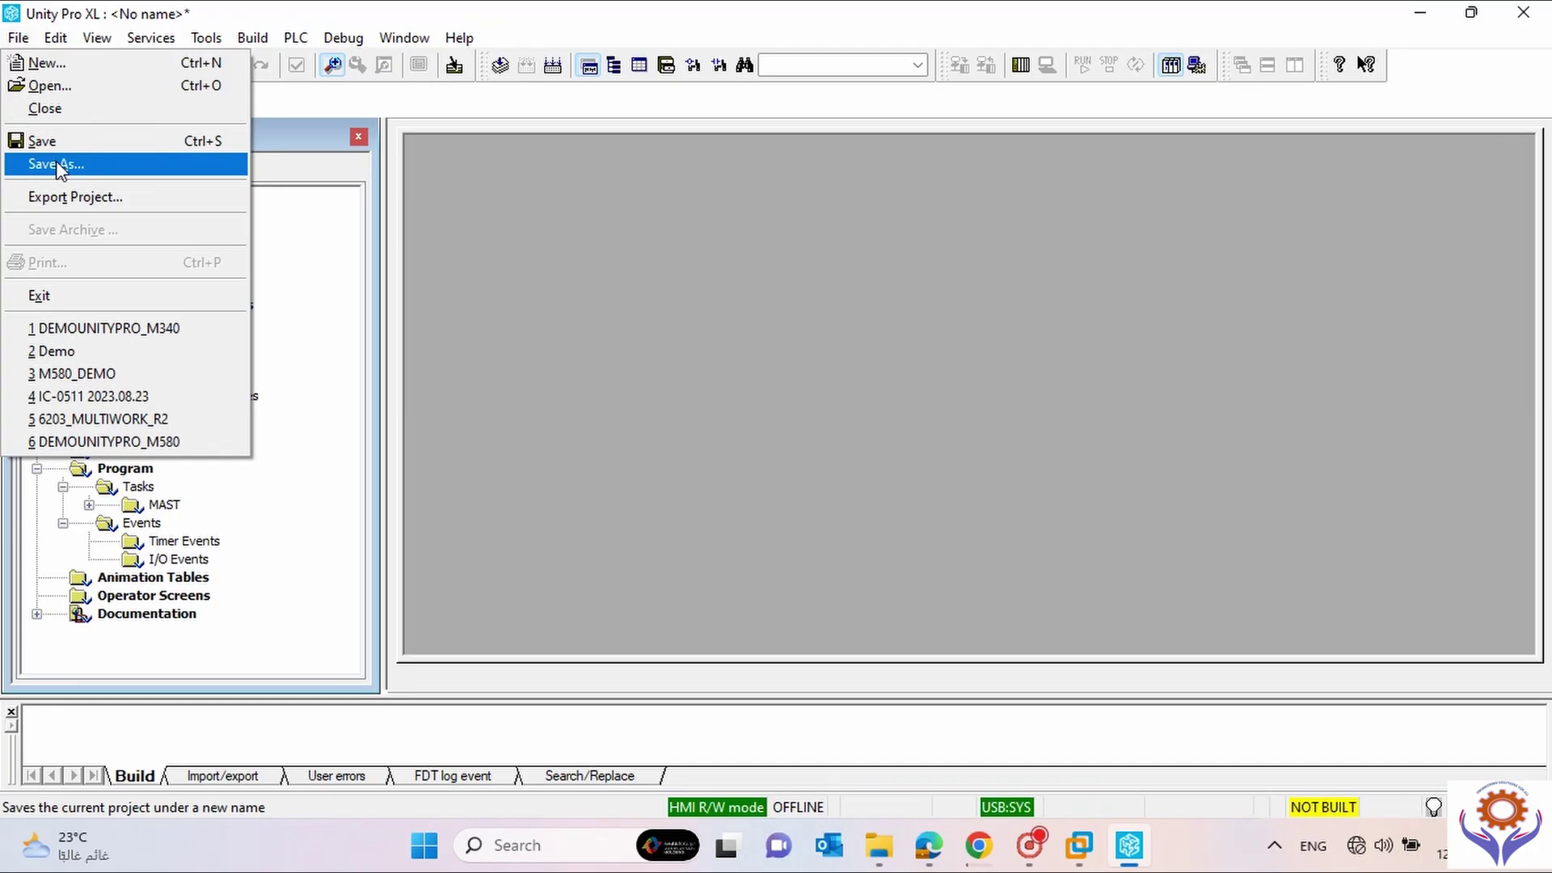
click(97, 38)
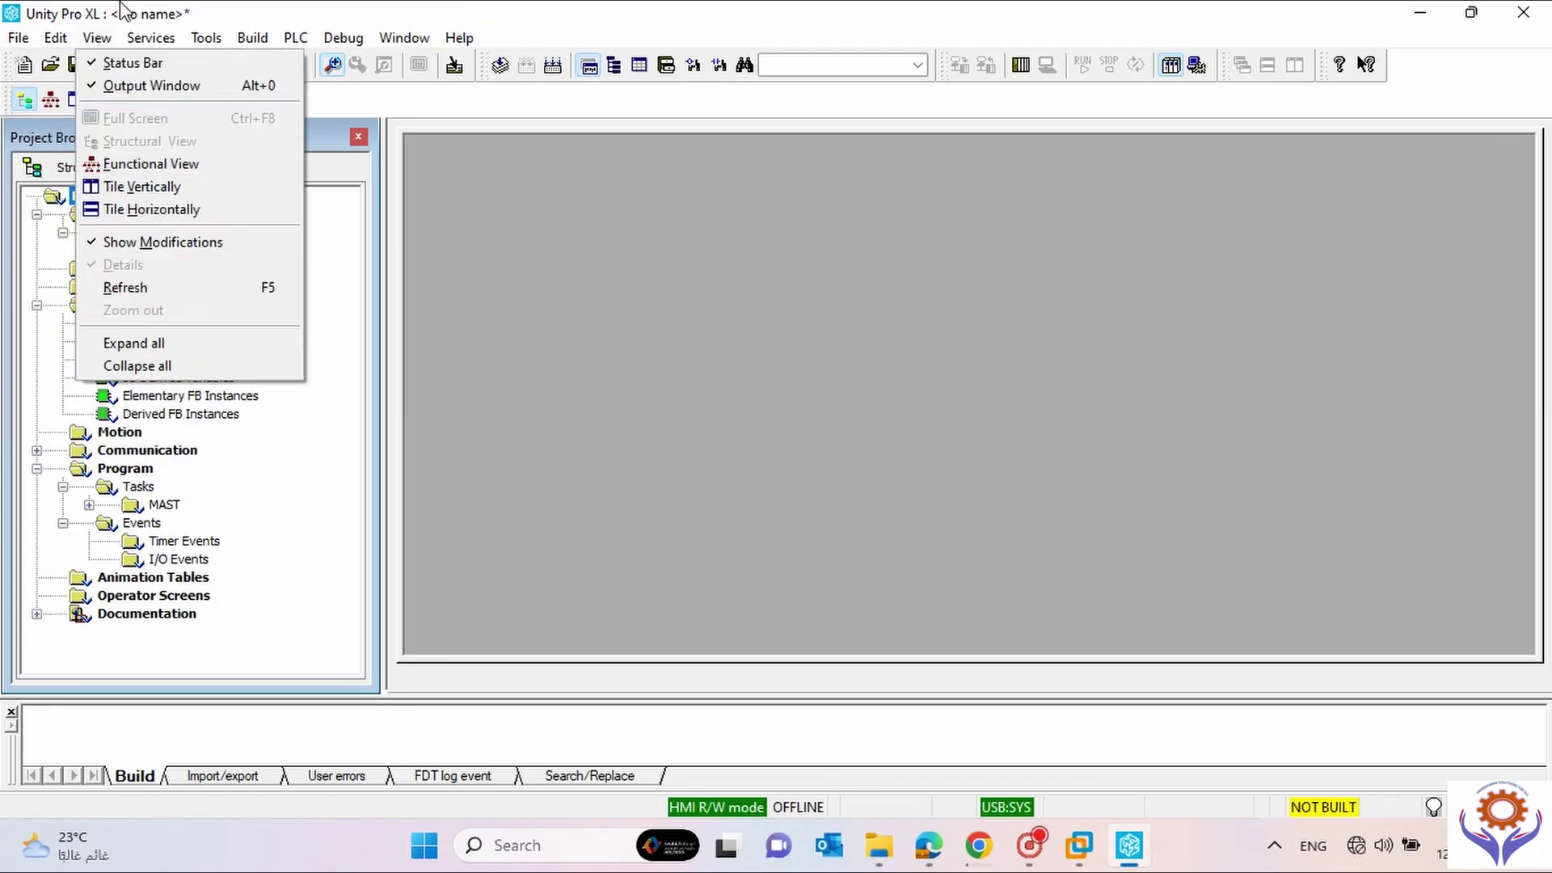
mouse_move(18, 38)
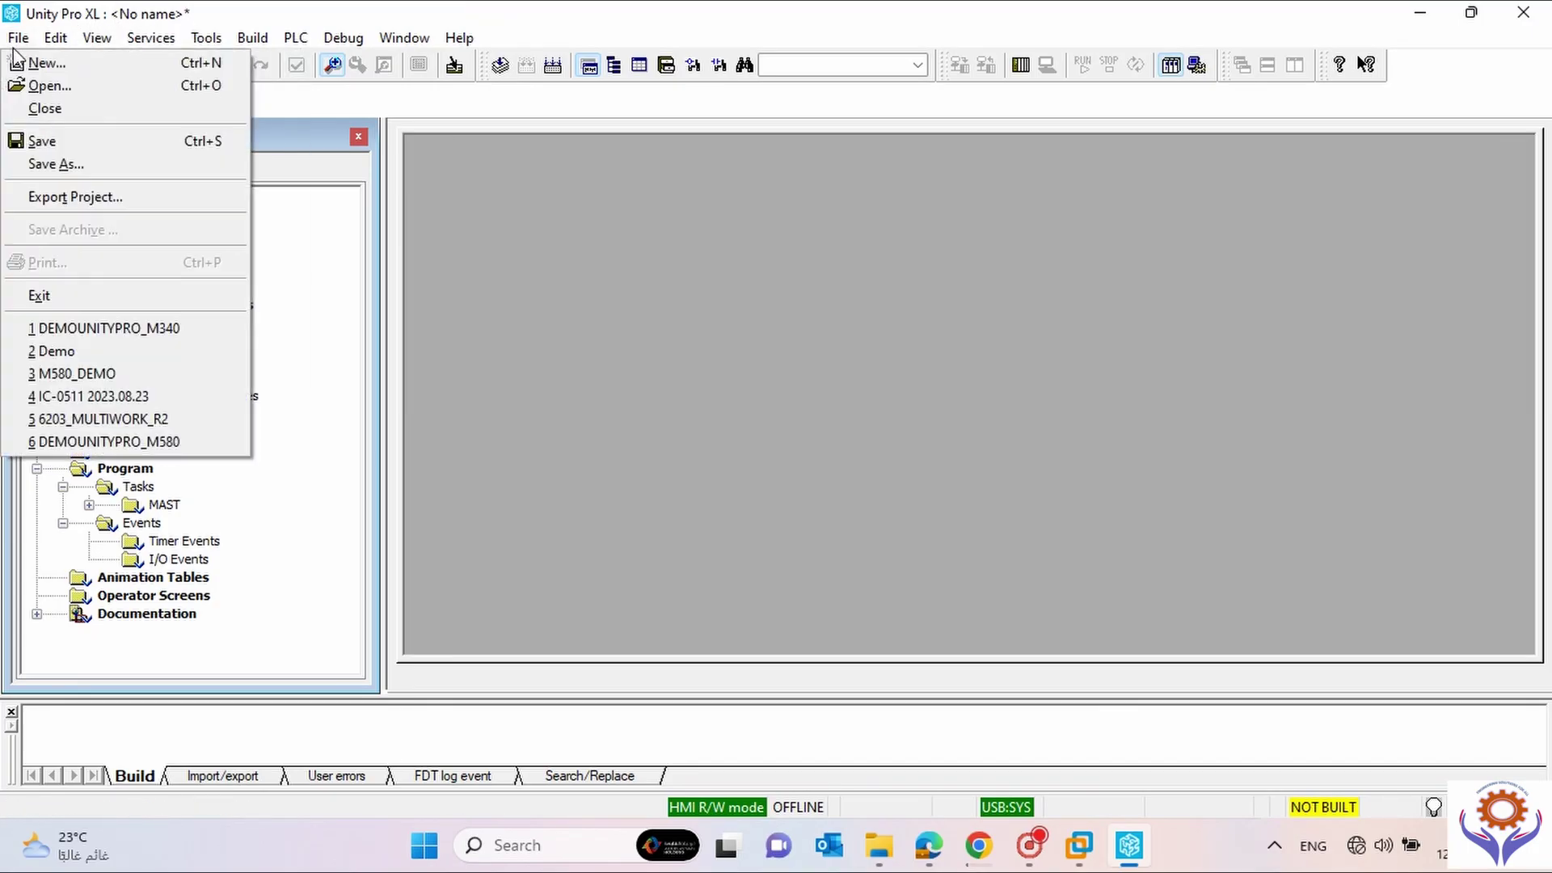
click(37, 165)
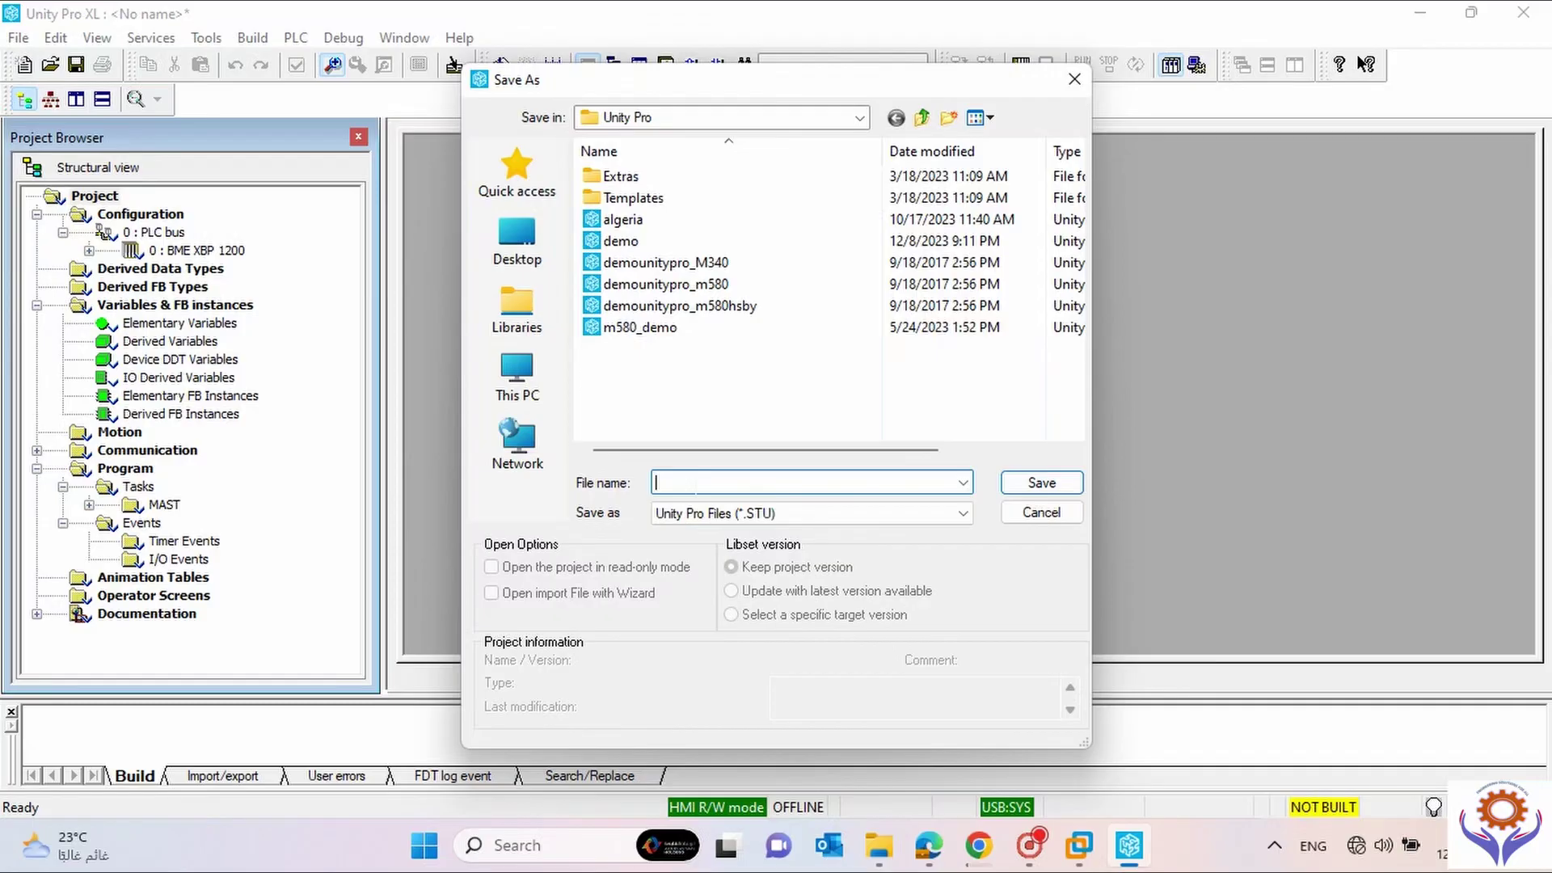
text(Te)
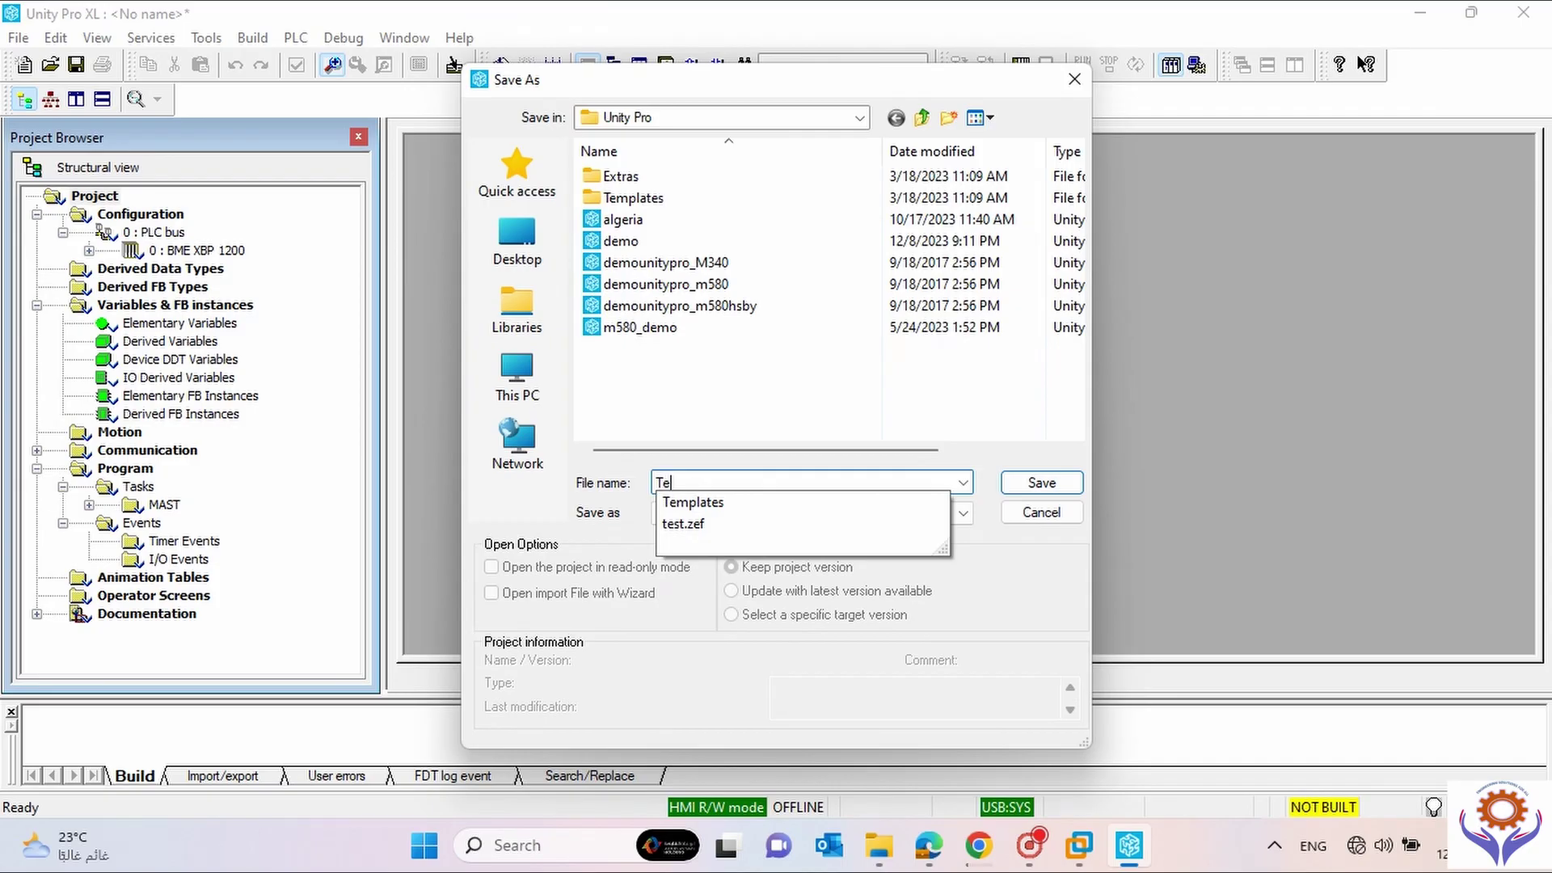
text(st)
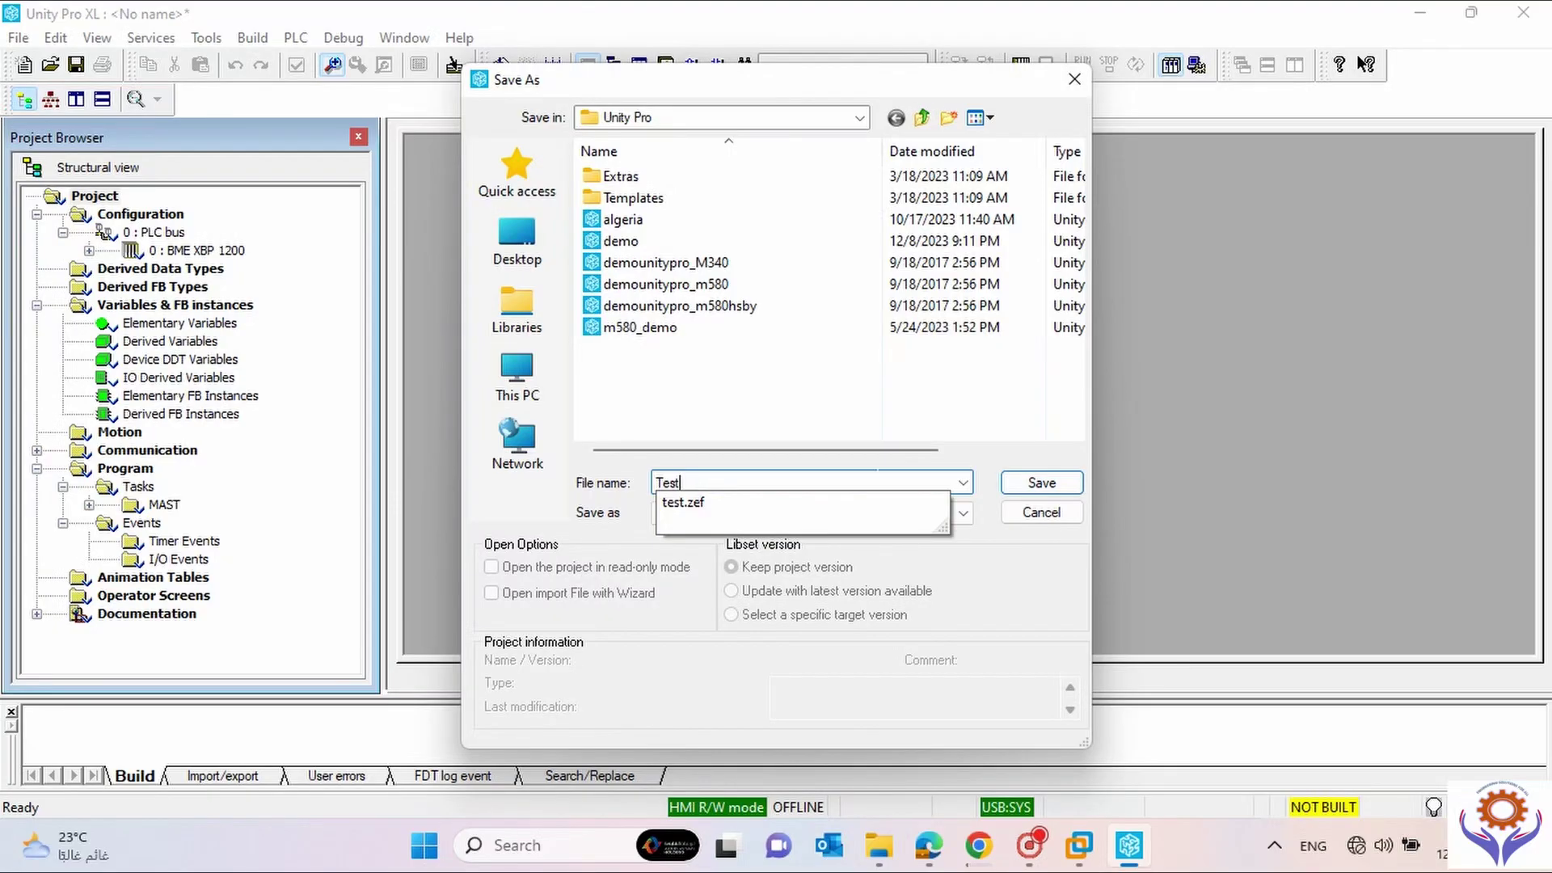
click(1043, 484)
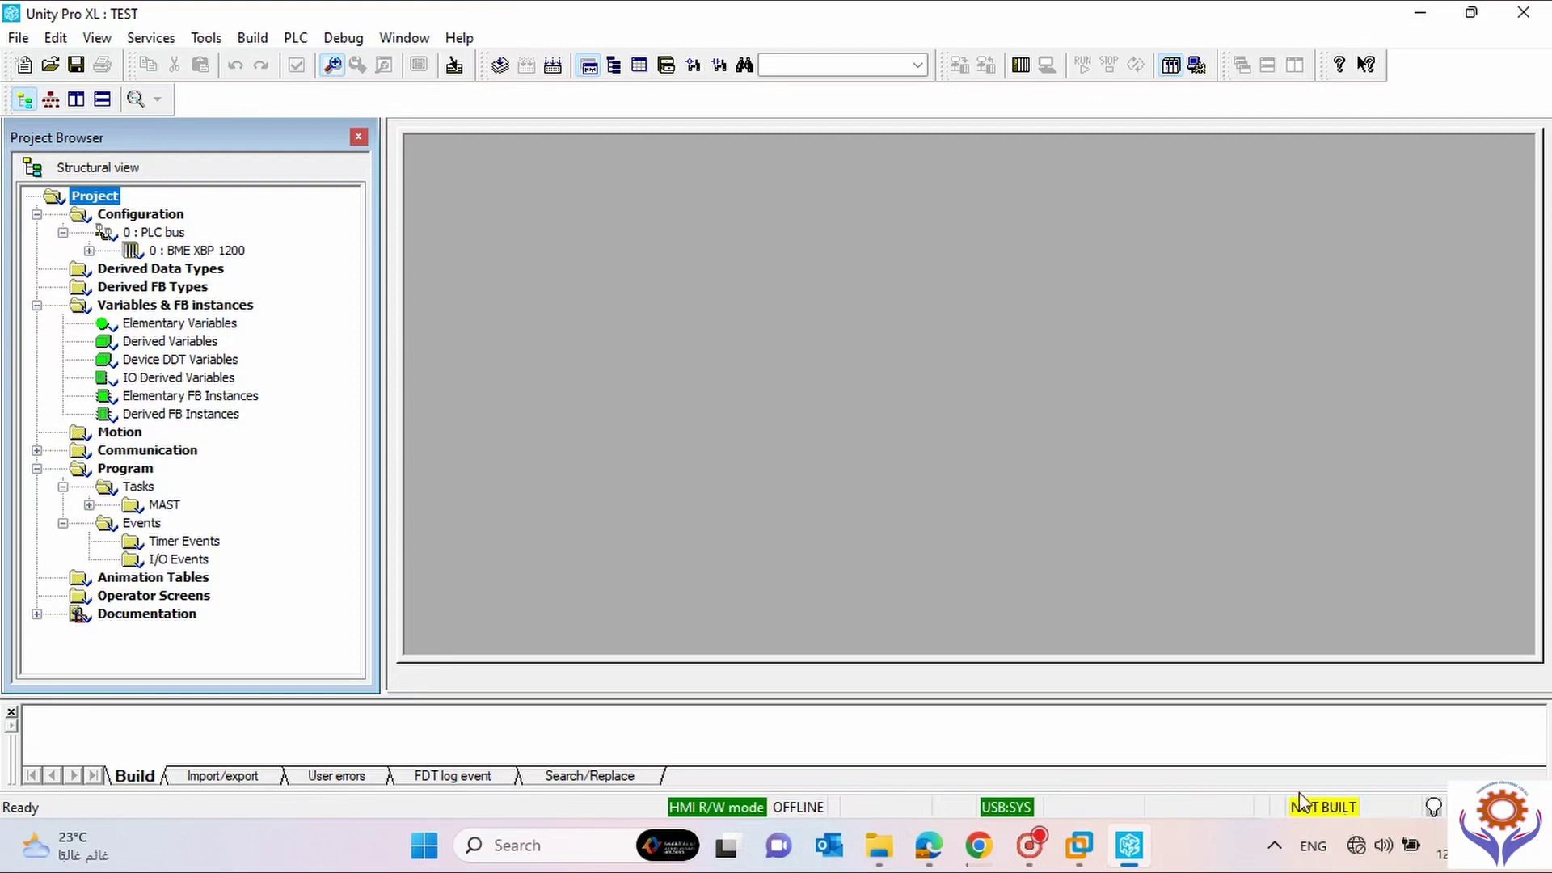
Examine the project export options, including the Full application (*.ZEF) and Application (*.XEF) file types, and leave without exporting.
click(18, 38)
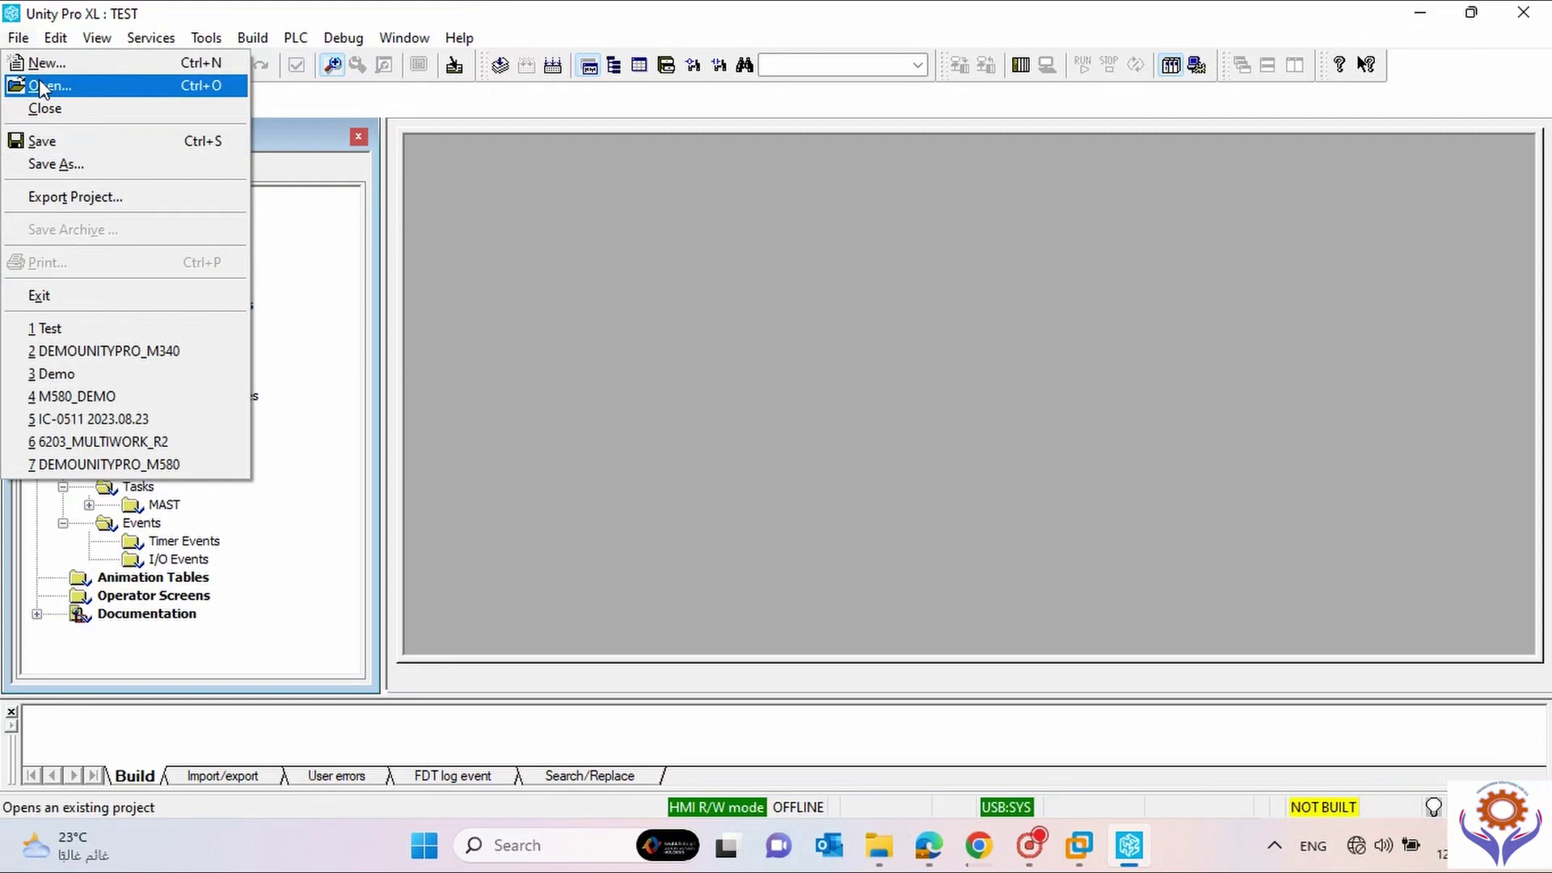
click(76, 197)
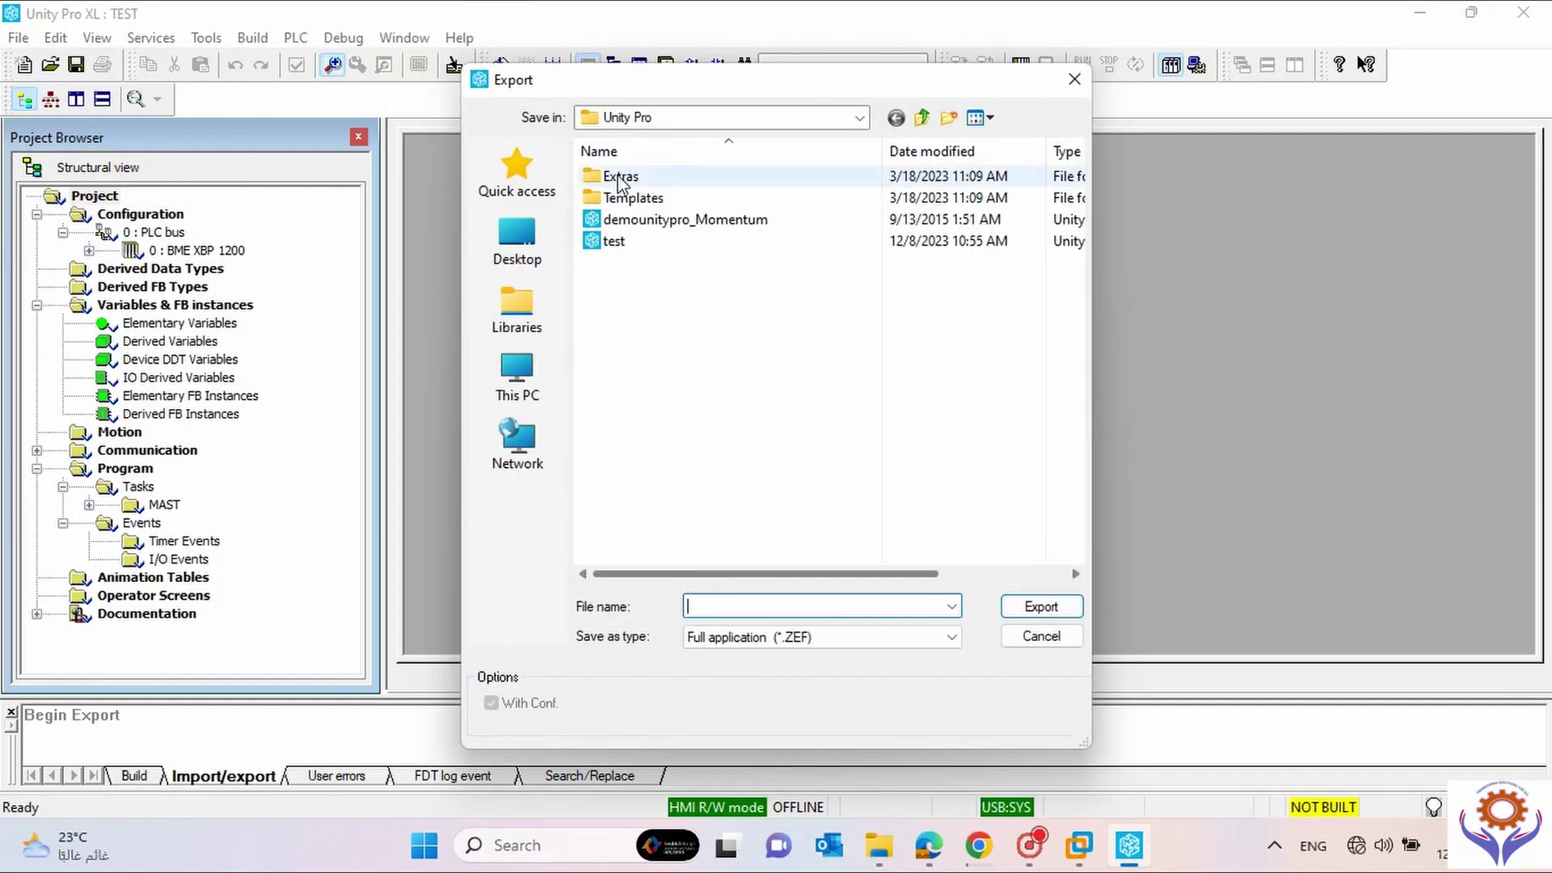
click(622, 242)
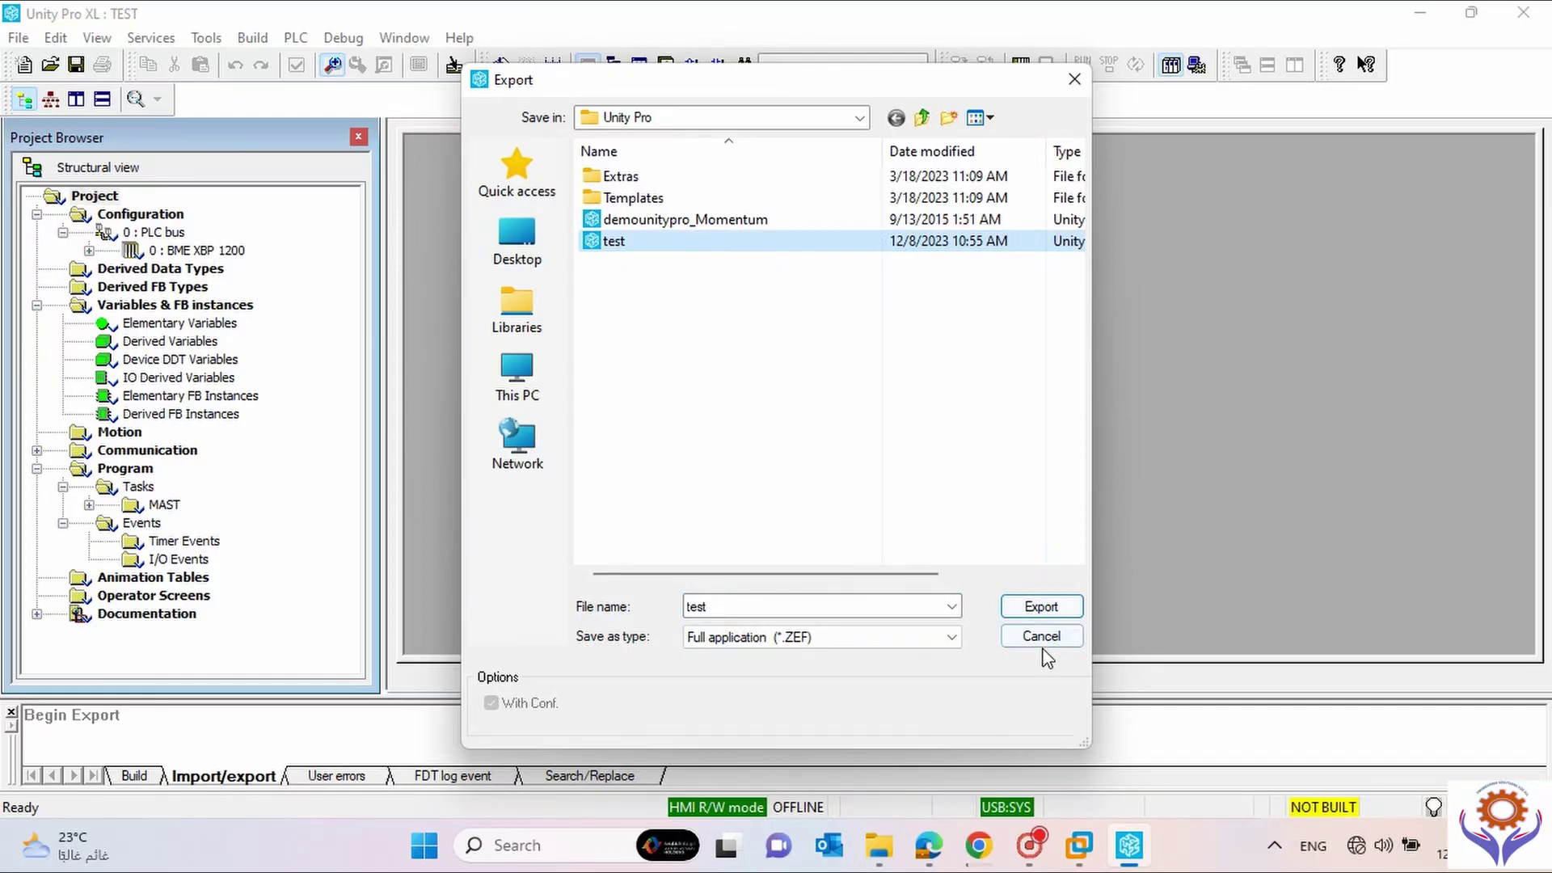
click(885, 641)
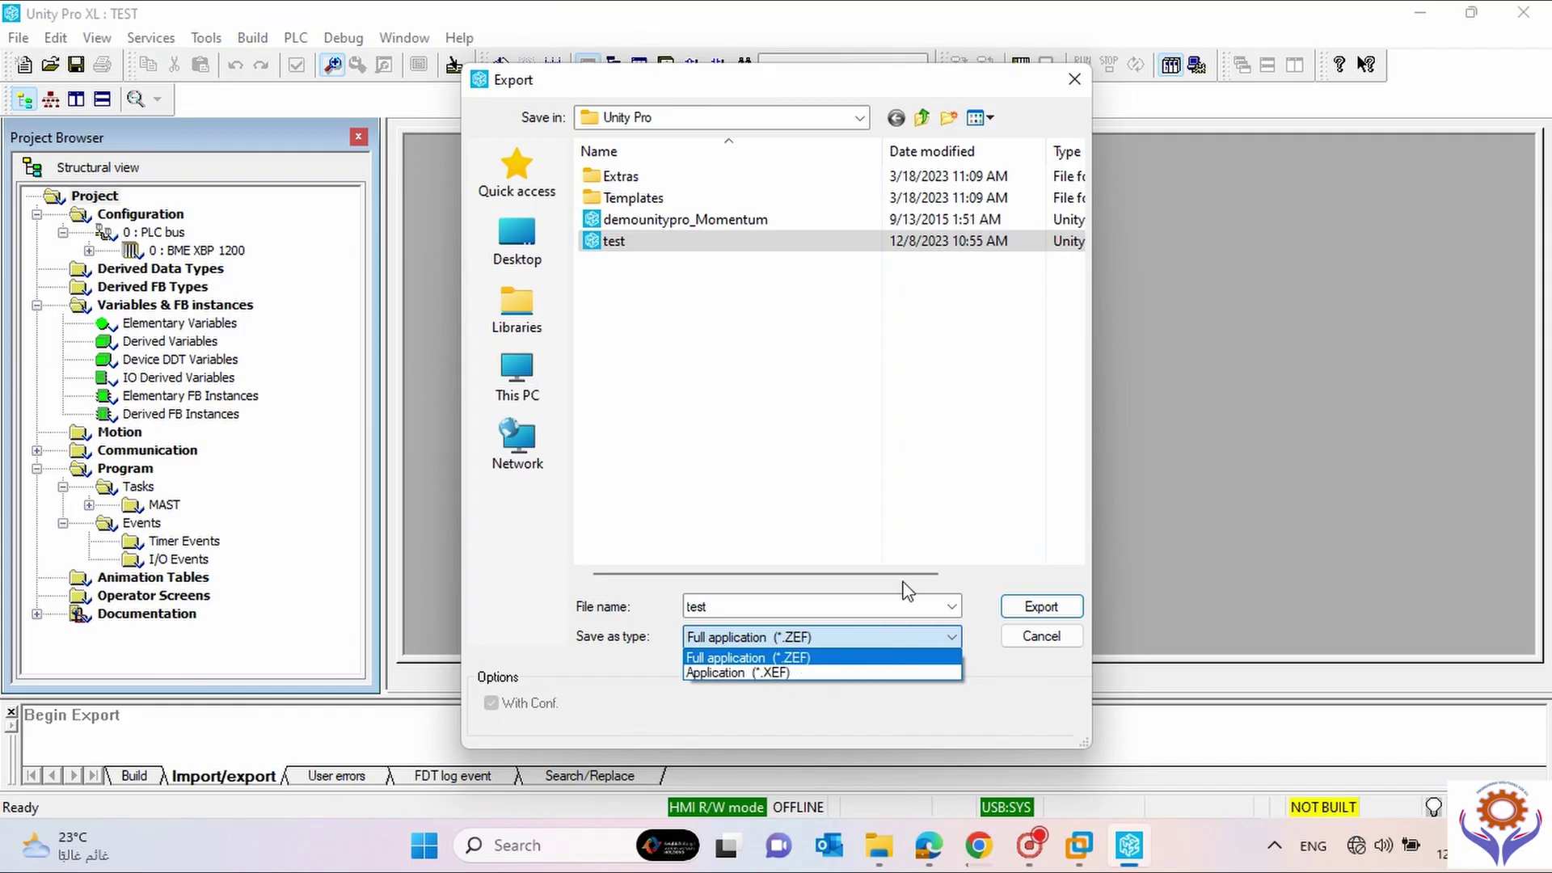
click(889, 554)
click(1010, 643)
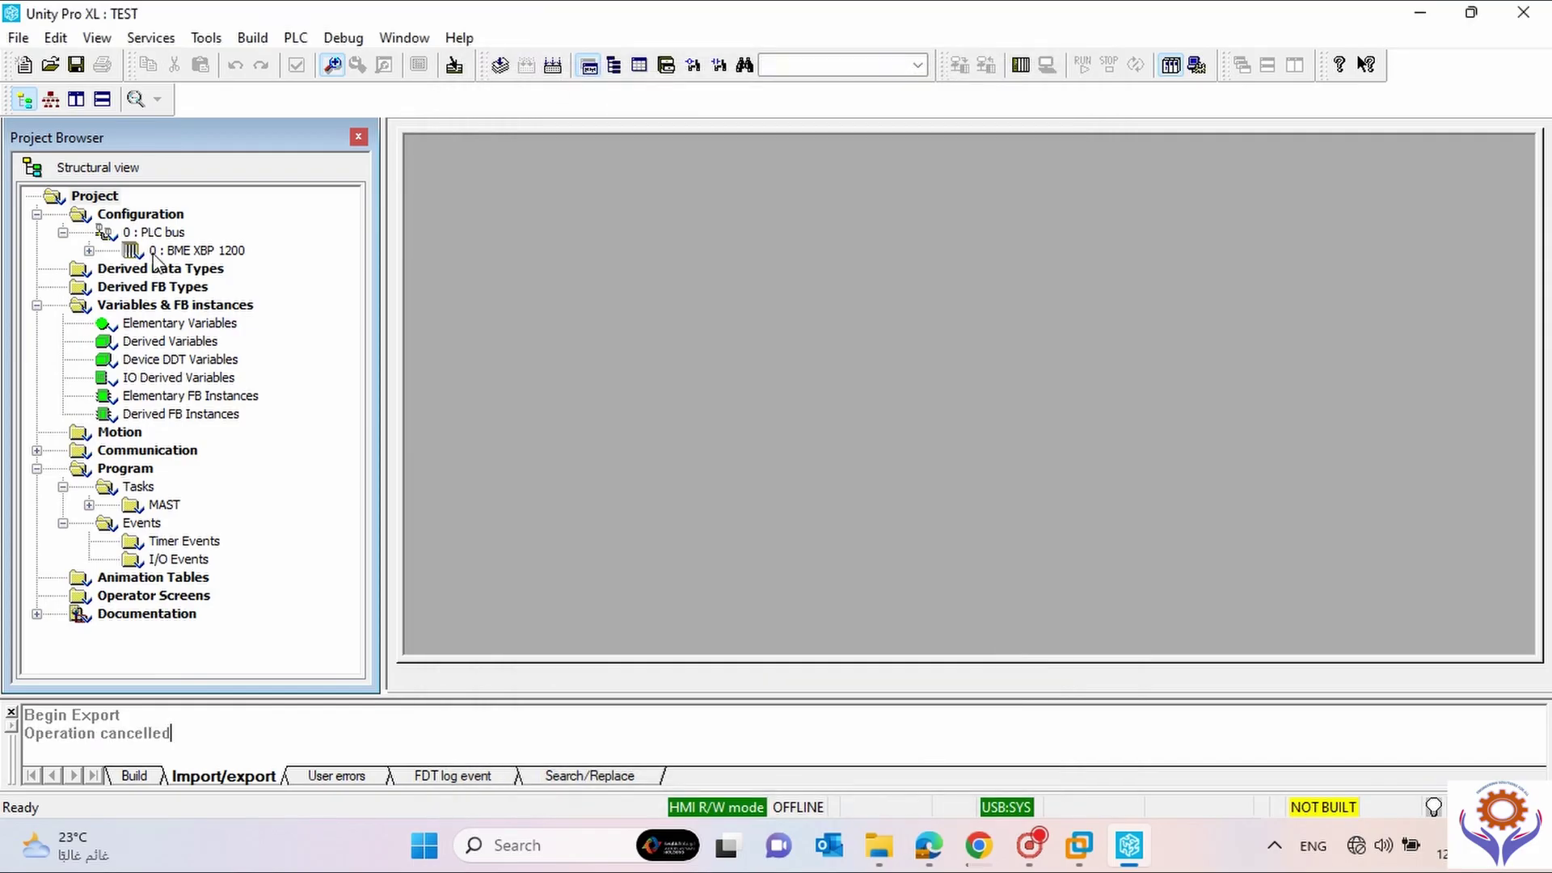
View the project browser in functional view, tiled vertically and tiled horizontally, and return it to structural view.
click(54, 38)
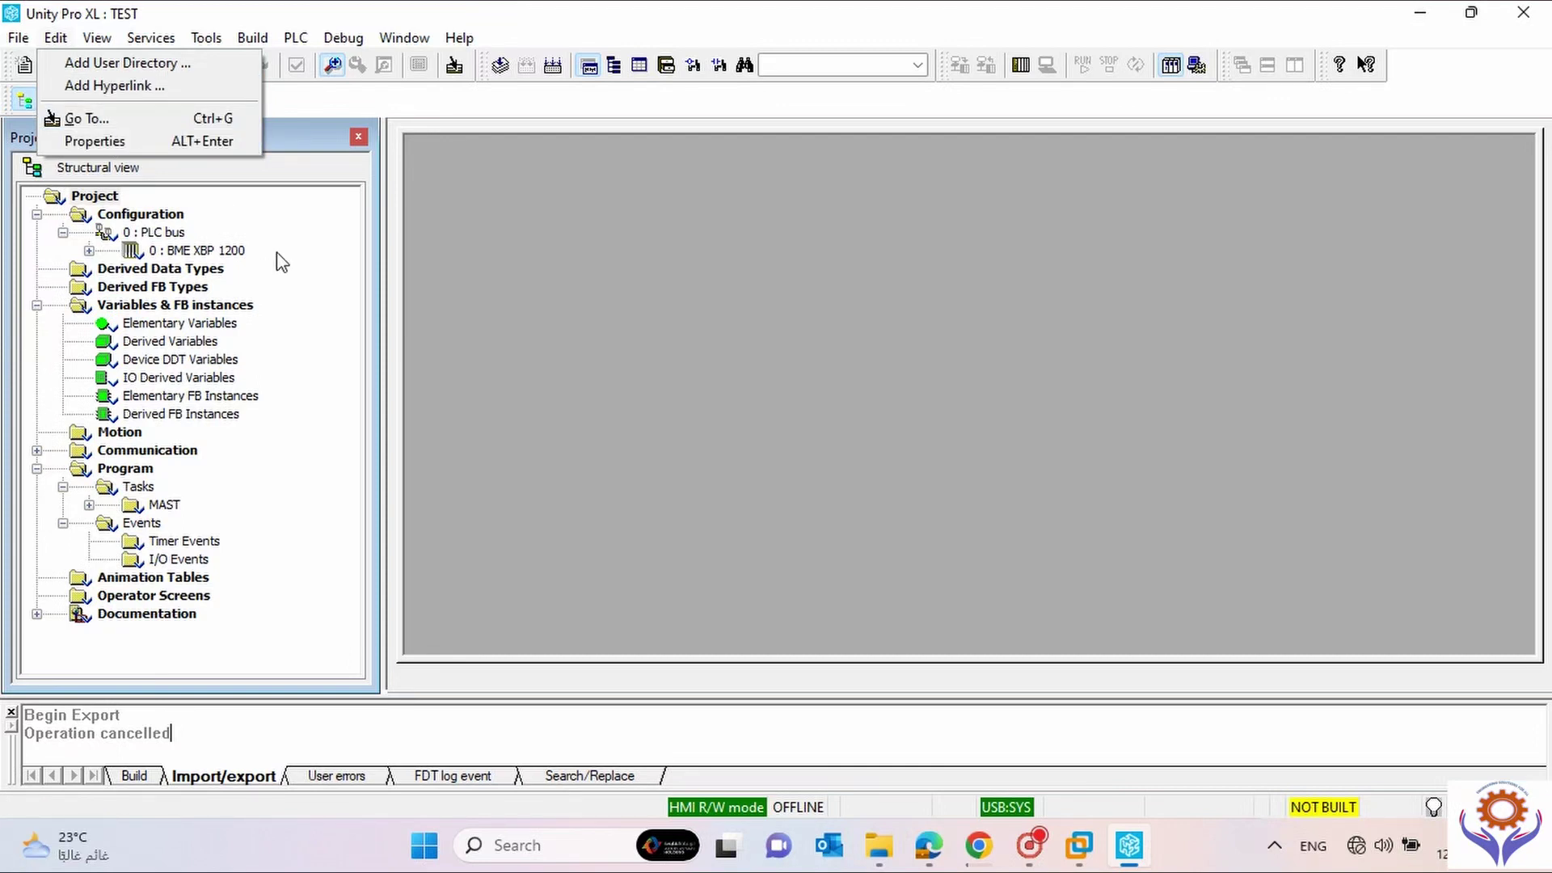
click(201, 180)
click(97, 38)
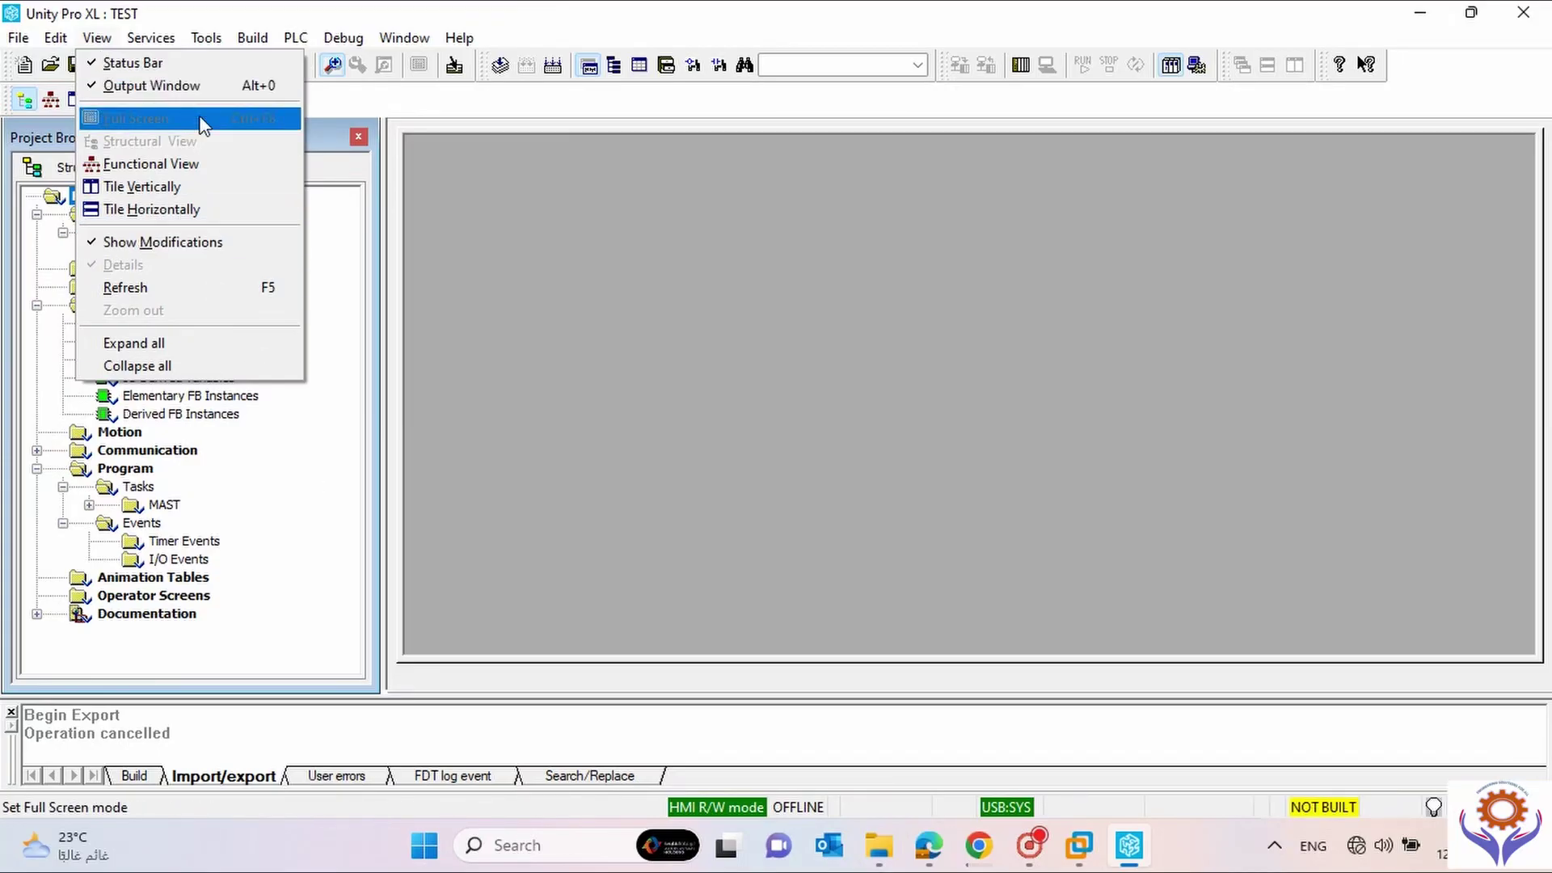
click(184, 163)
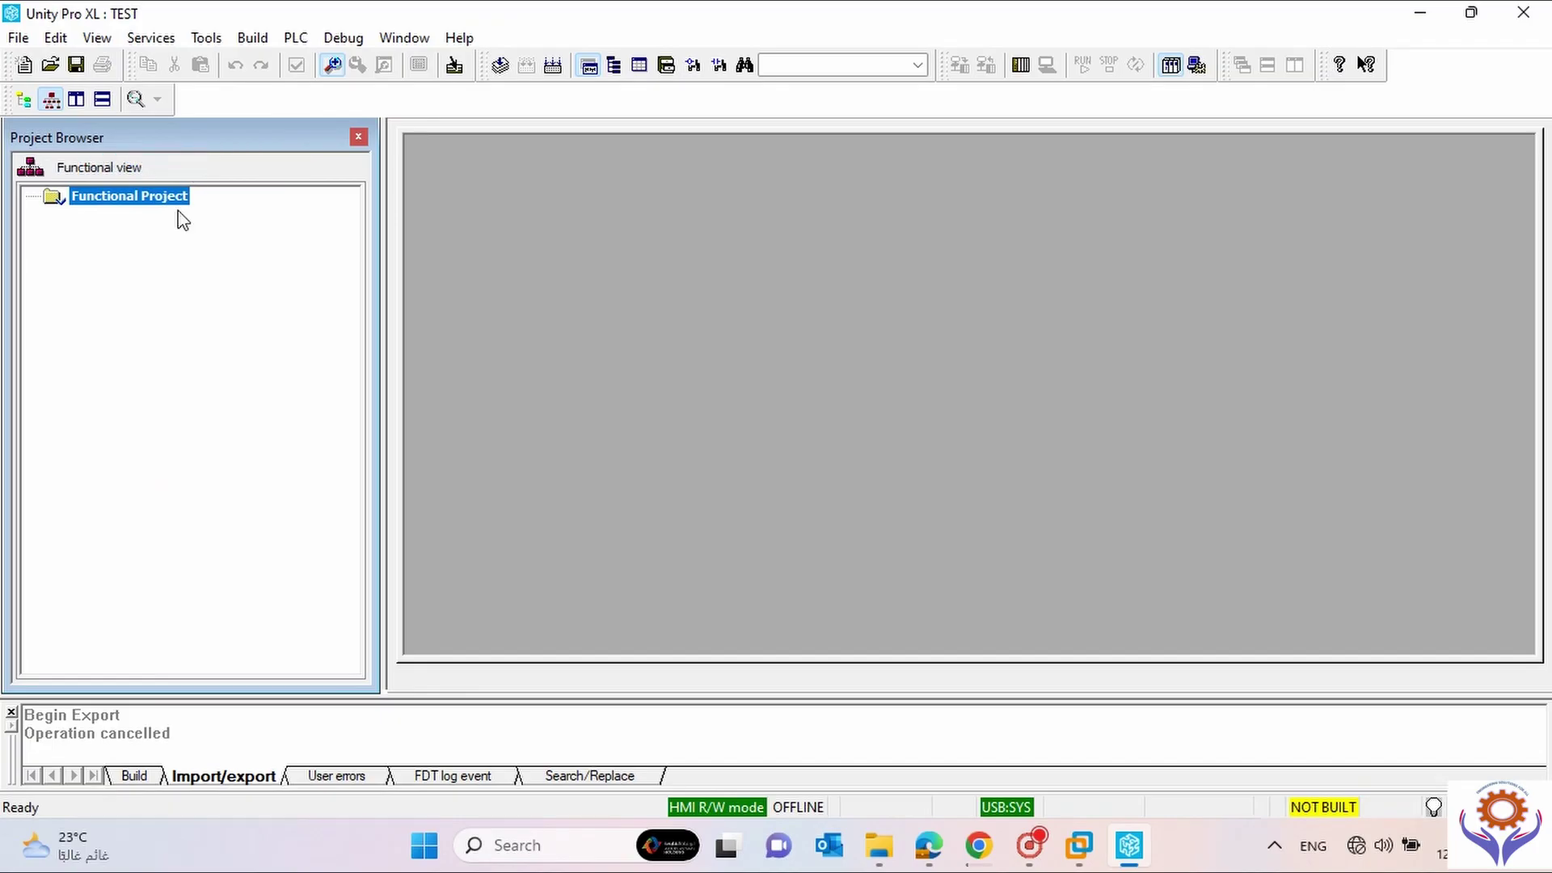
click(108, 201)
click(76, 100)
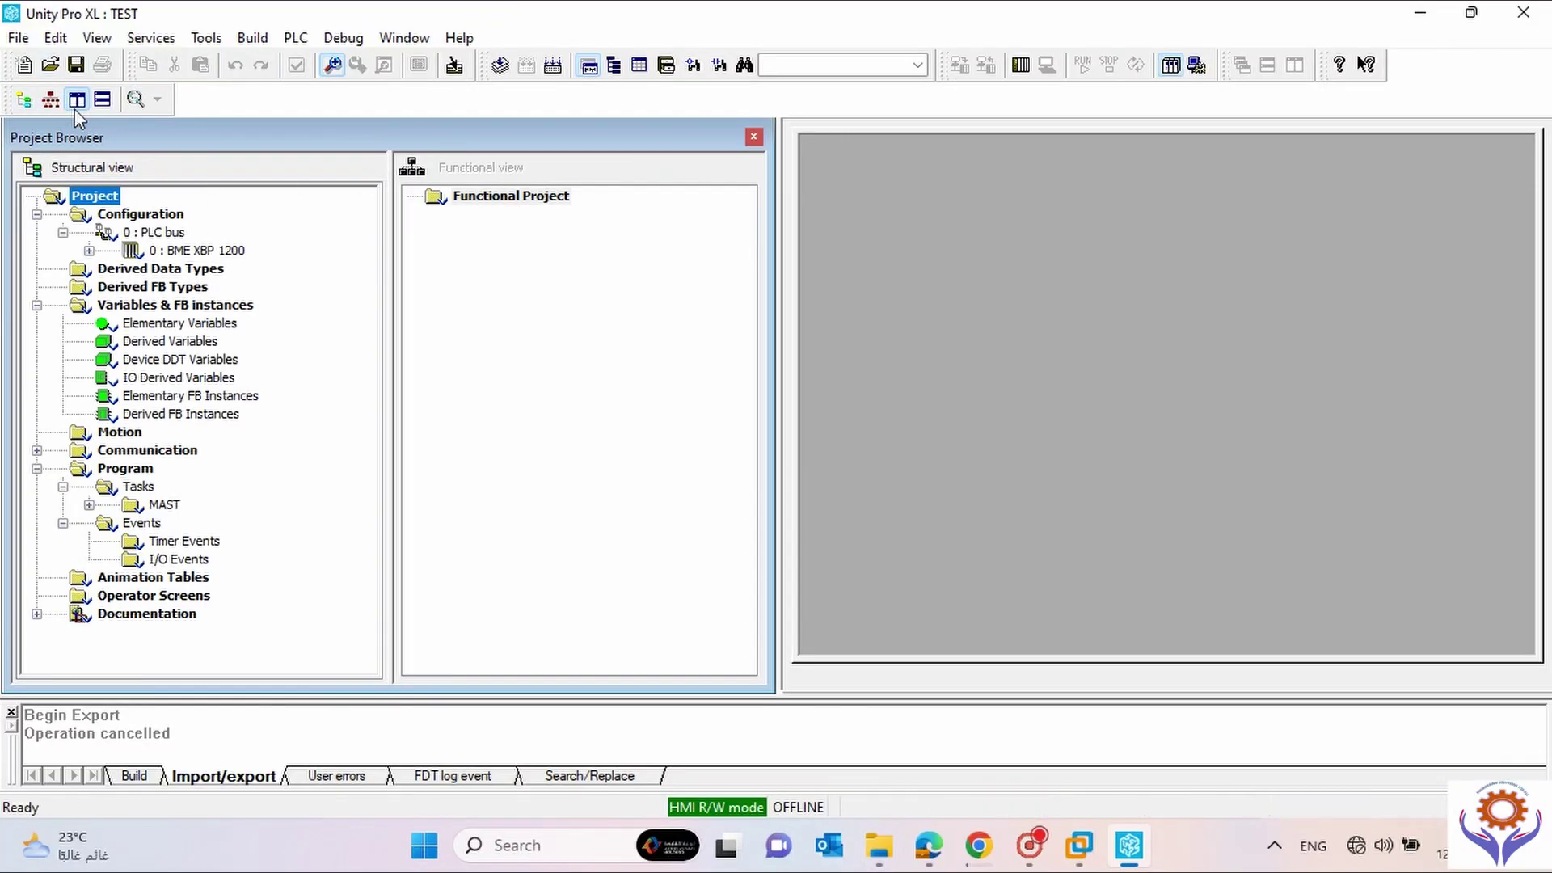
click(102, 101)
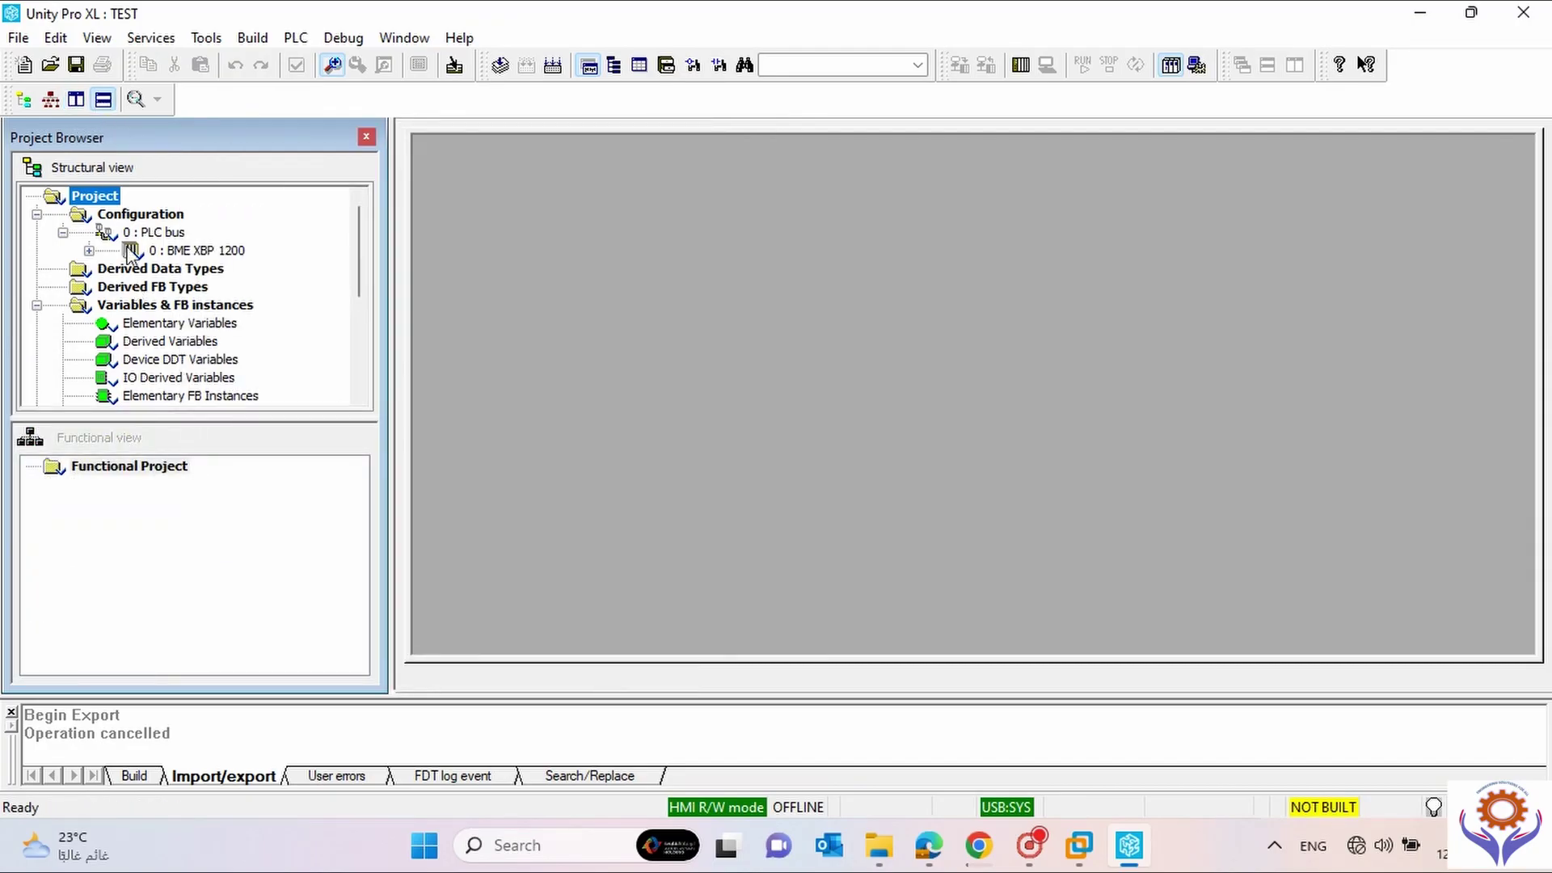
click(25, 102)
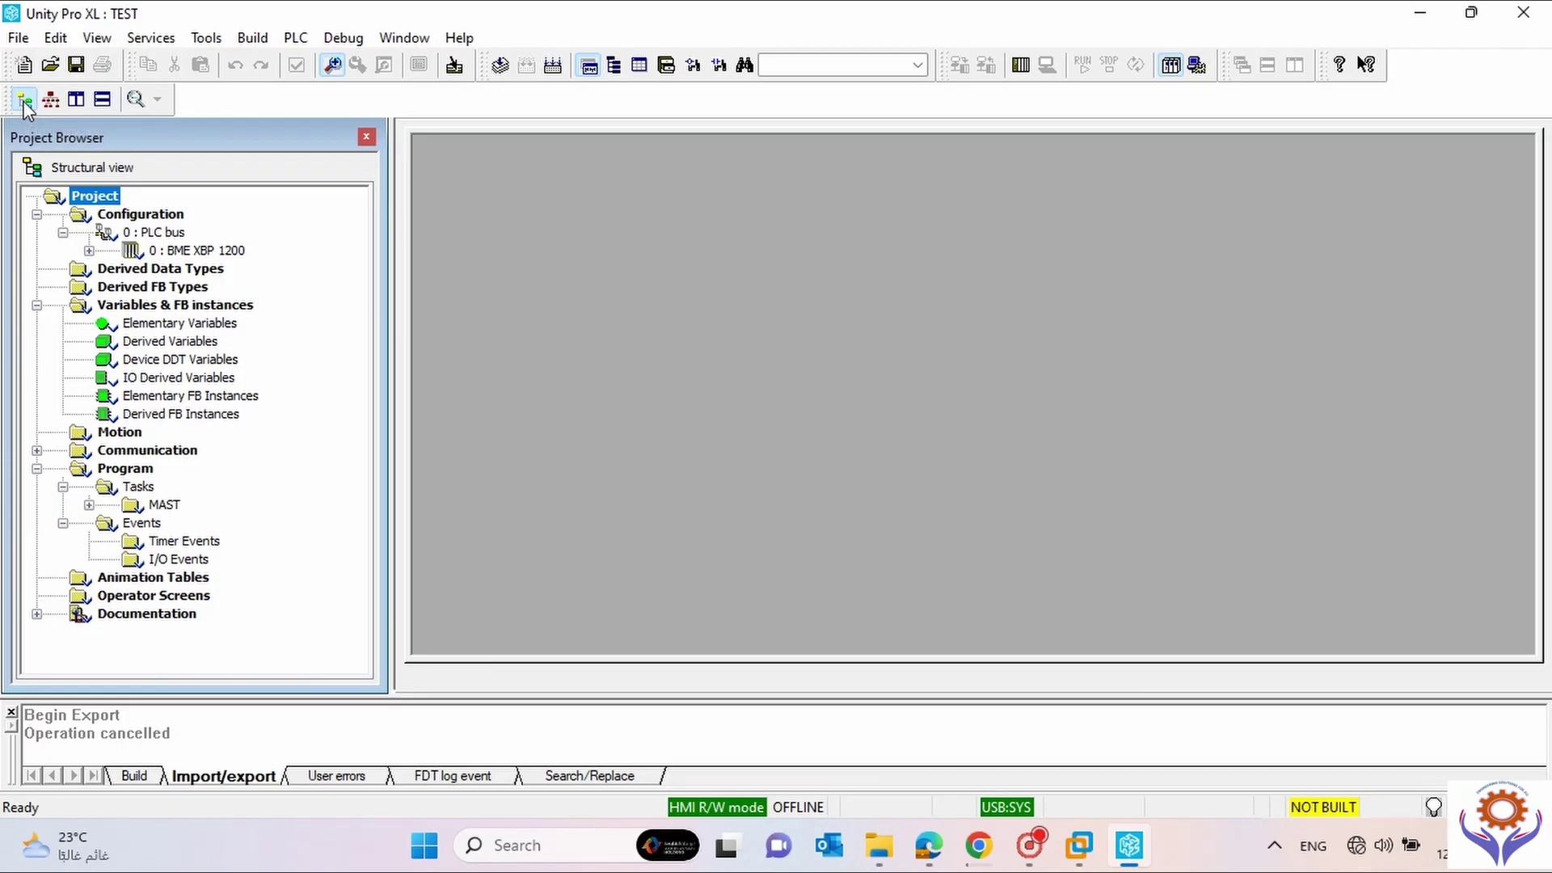
click(161, 38)
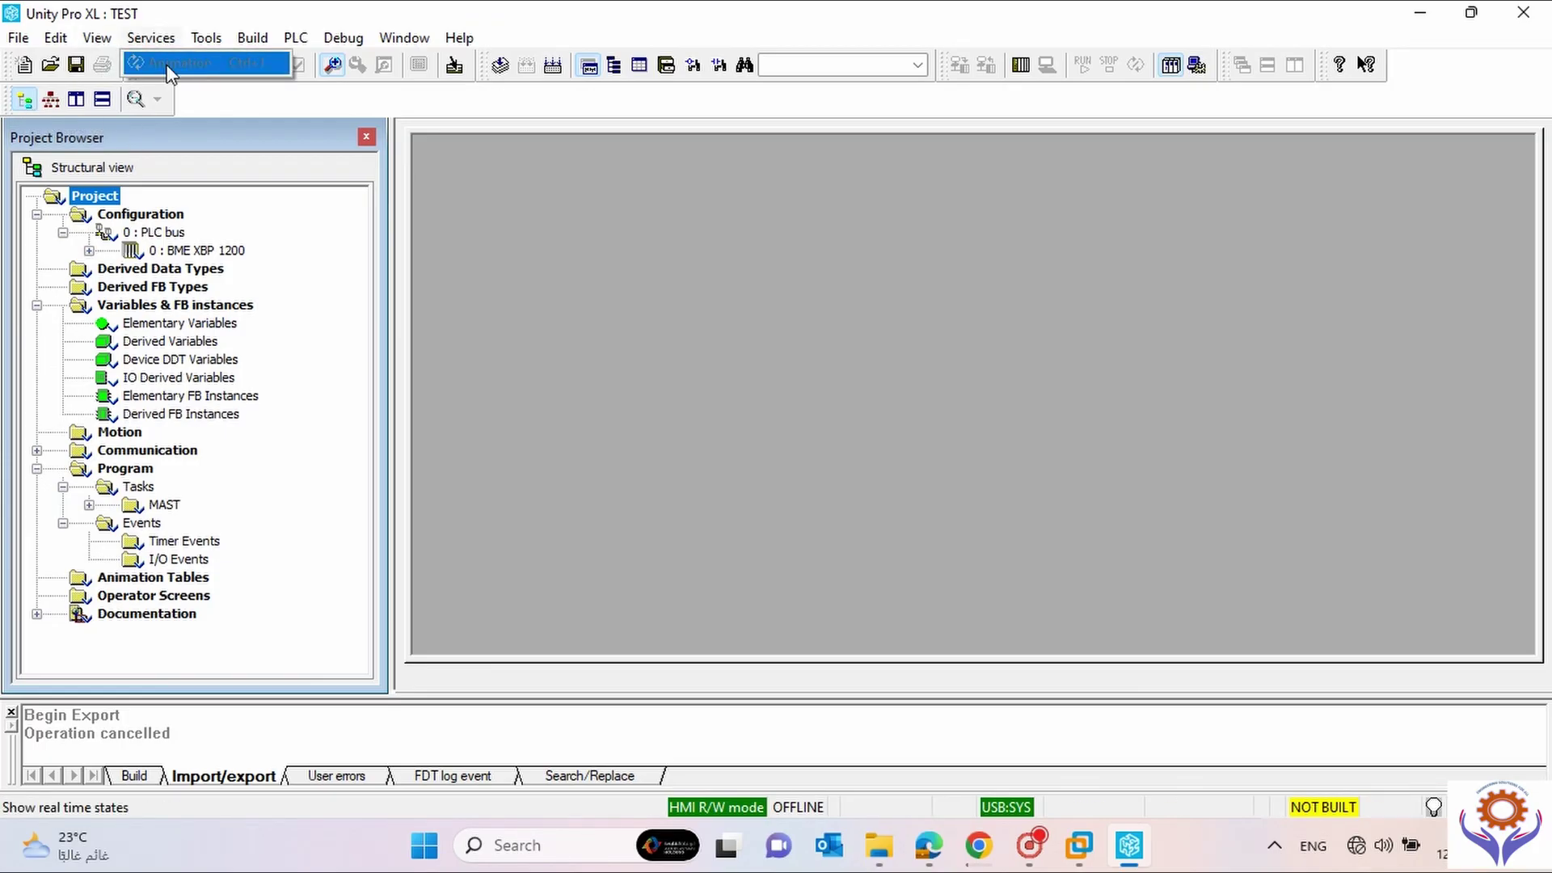
click(521, 255)
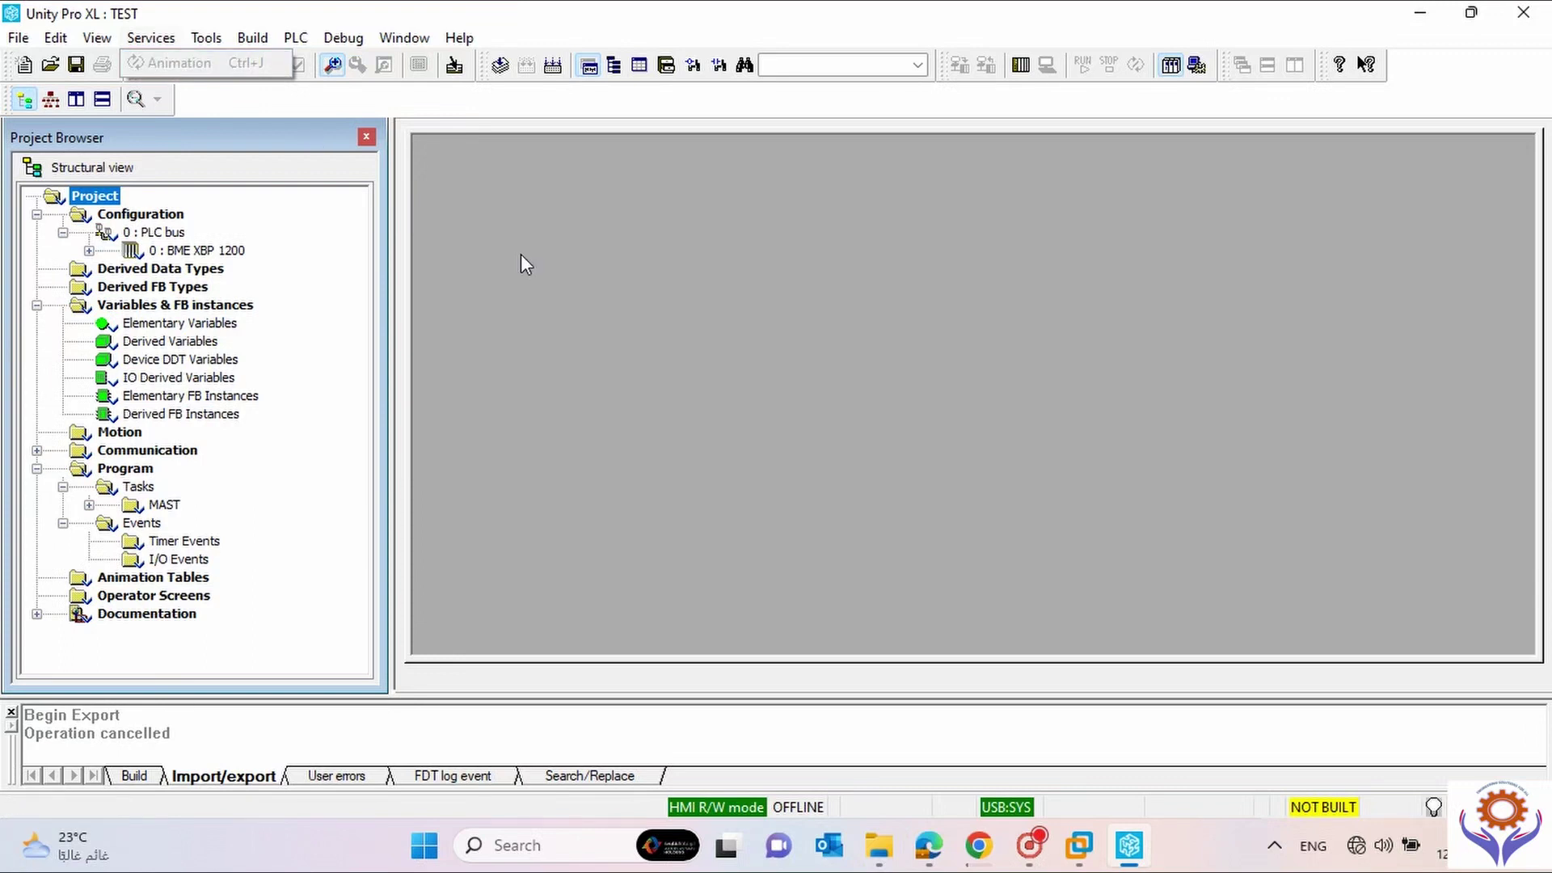
Open the Hardware Catalog and examine the Distributed I/Os and Motion & Drive families of the CANopen drop.
click(204, 40)
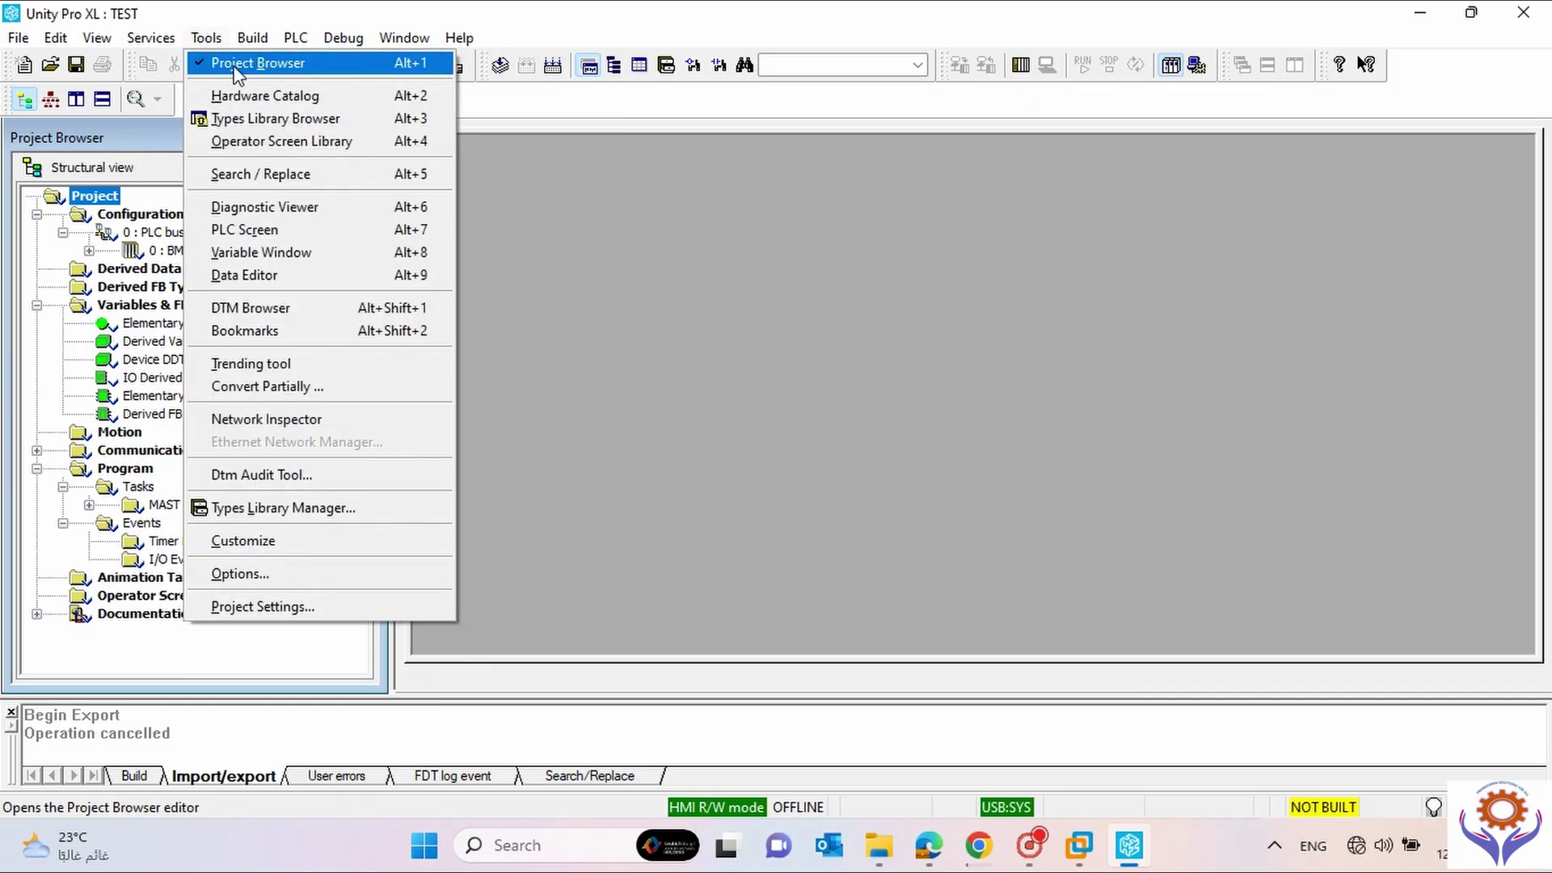
click(60, 129)
click(206, 38)
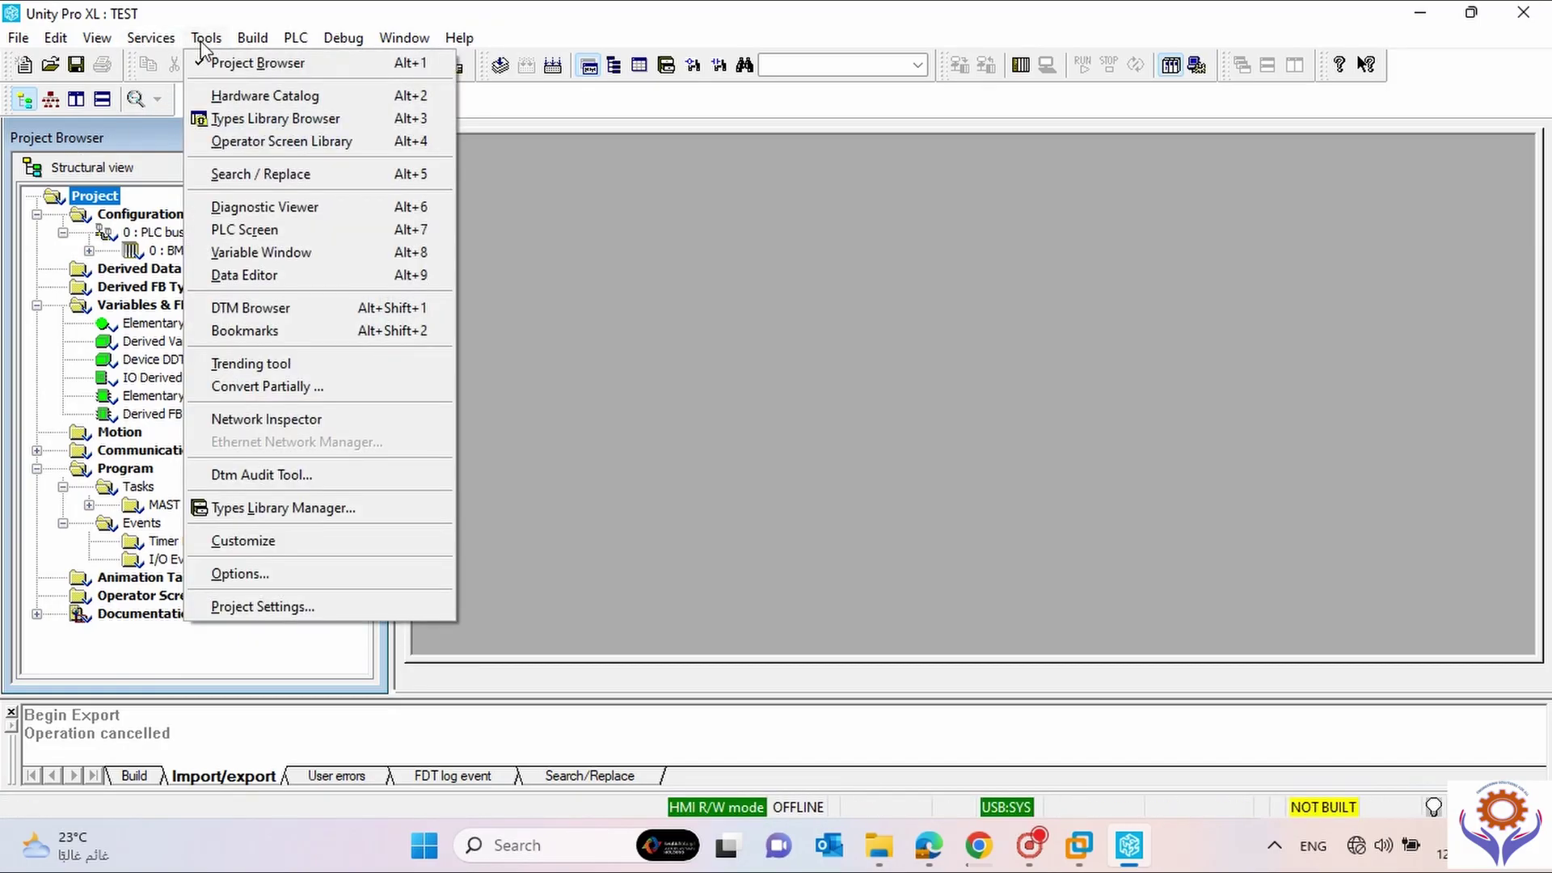
click(226, 94)
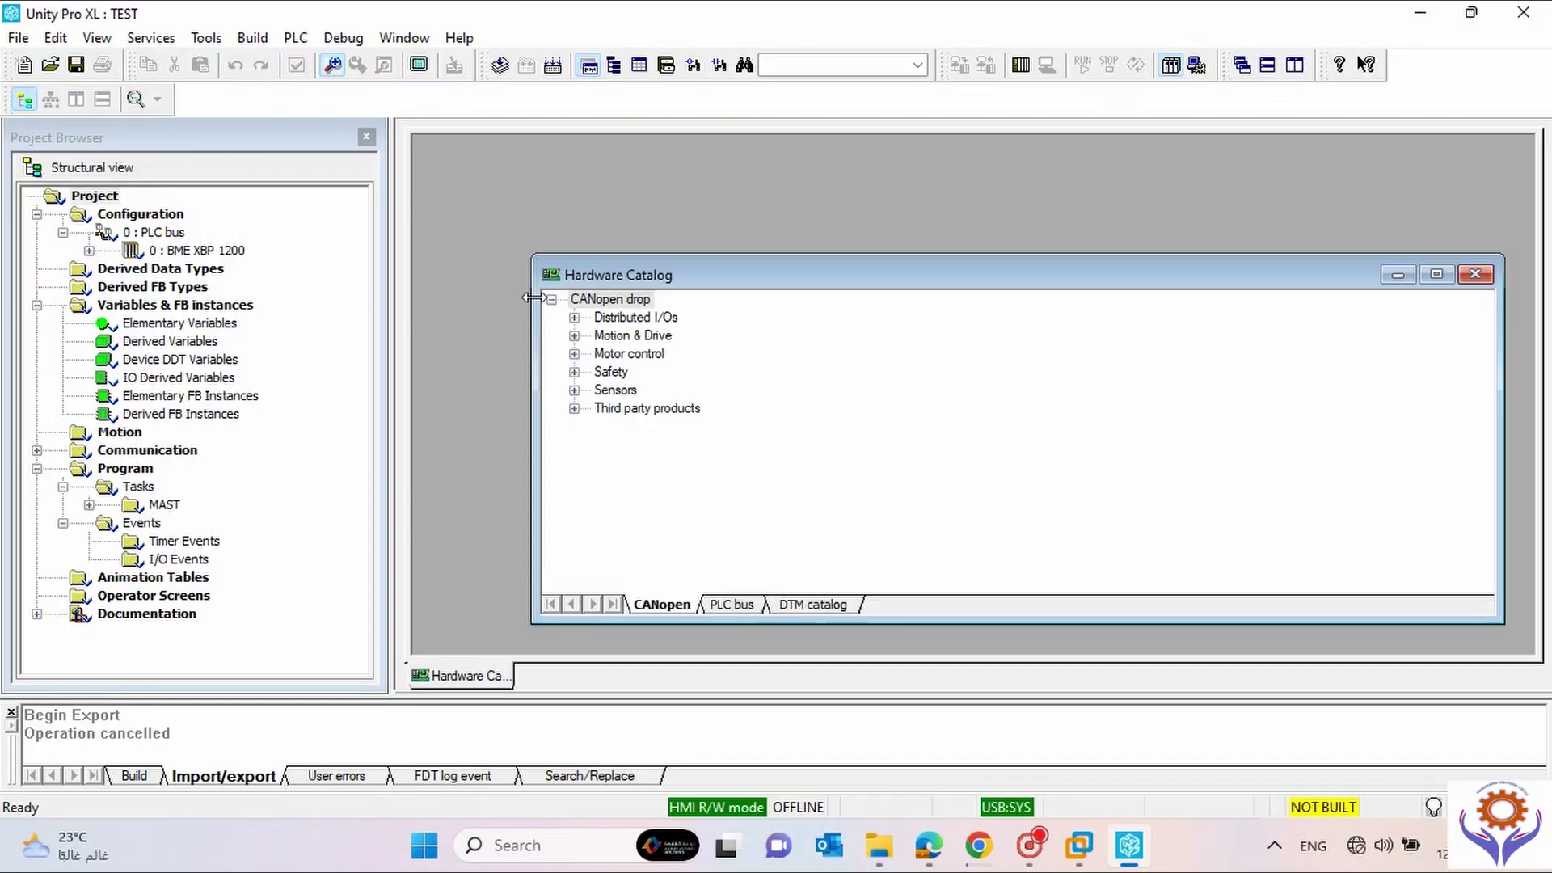
drag(823, 279, 788, 188)
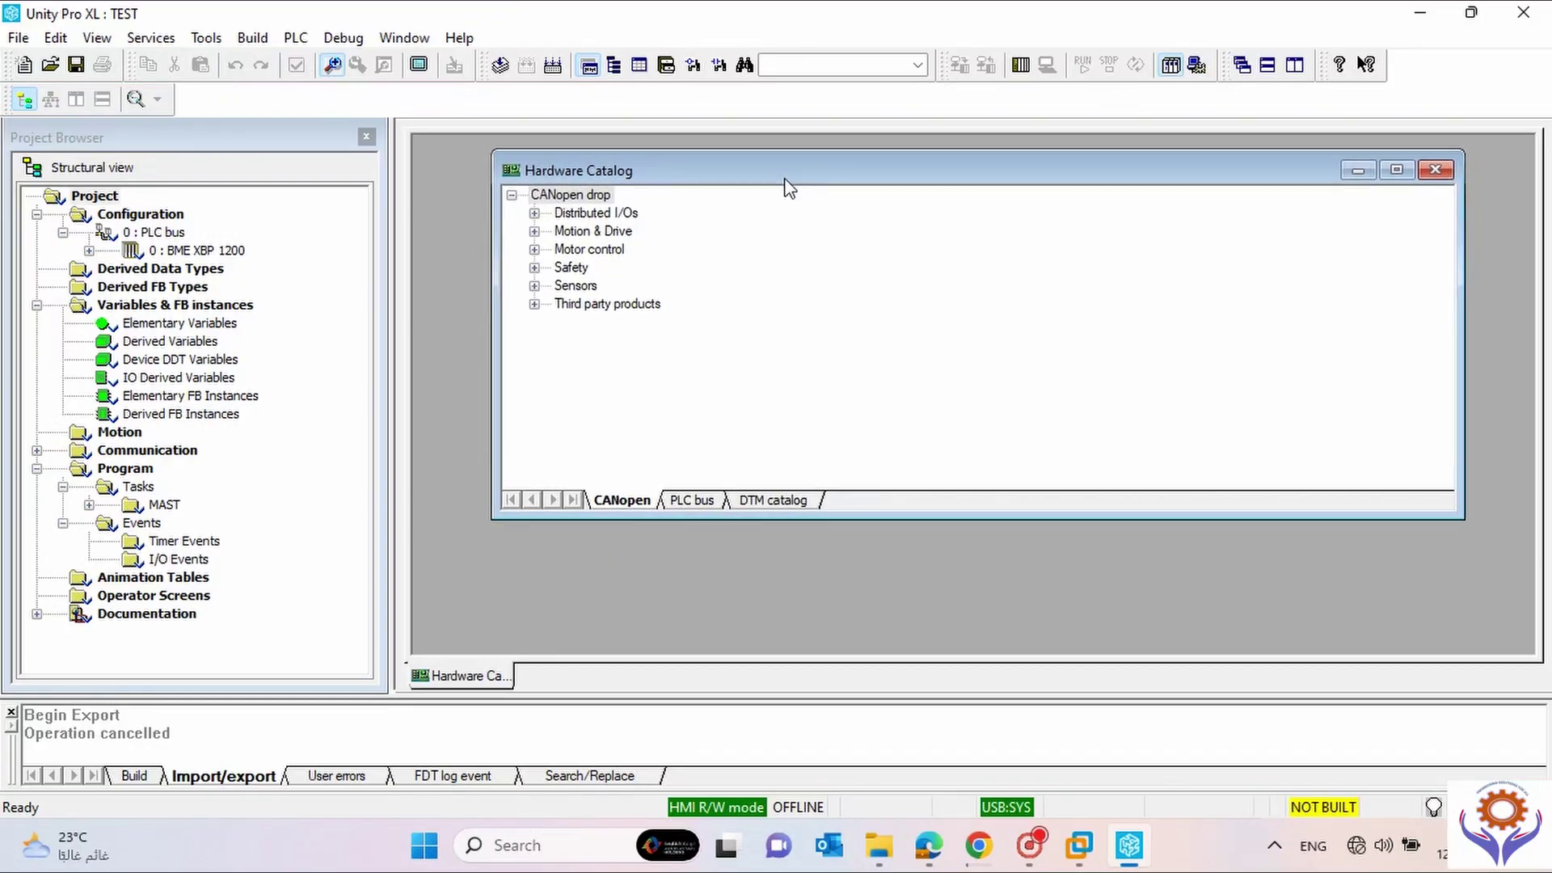
click(534, 214)
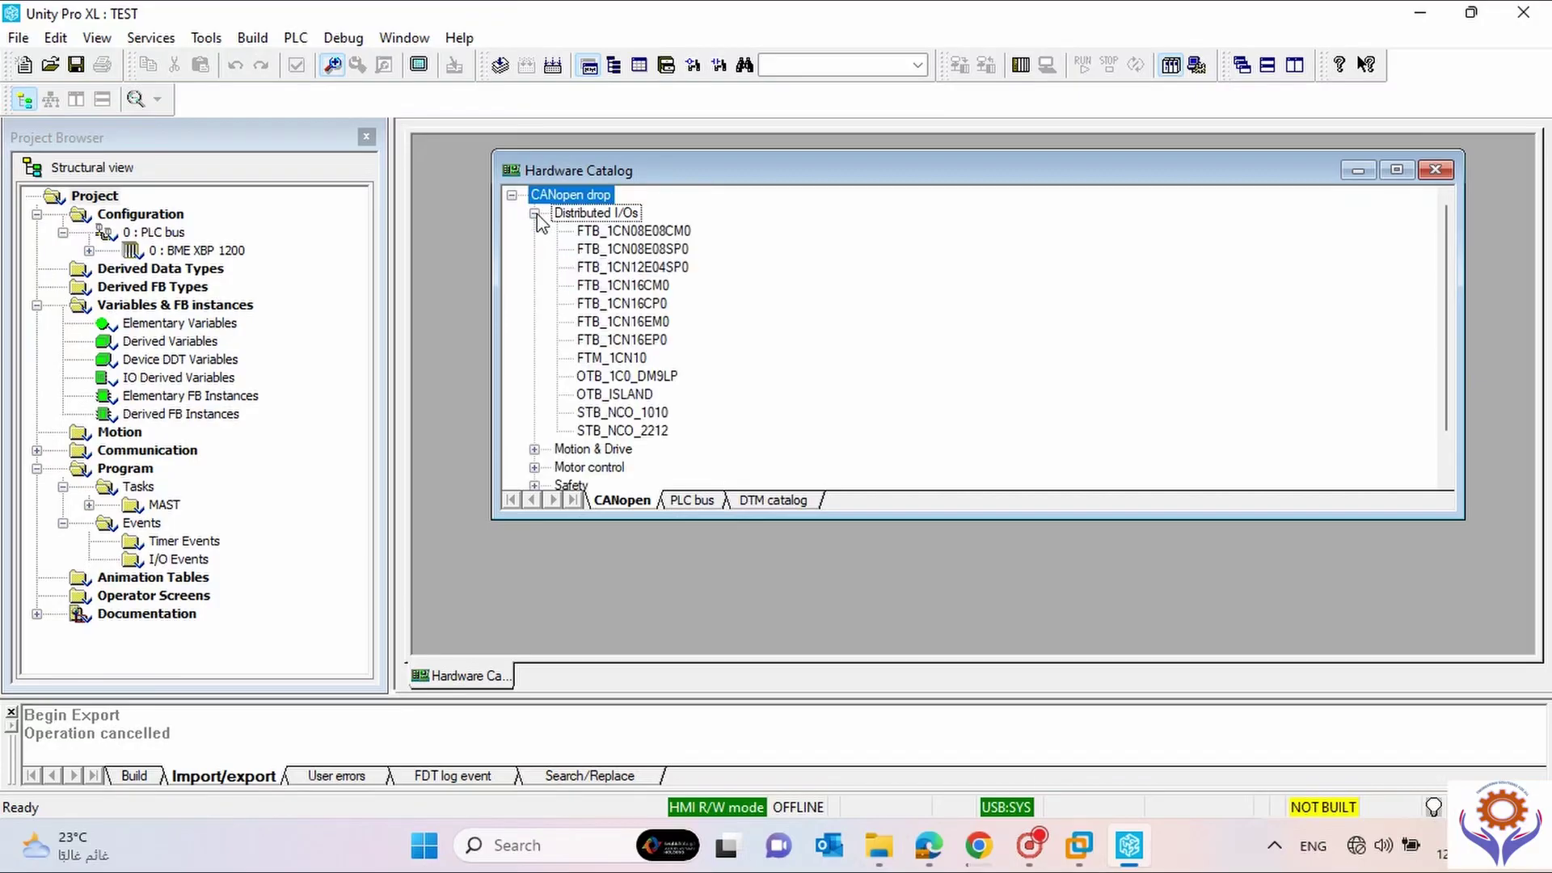
click(534, 213)
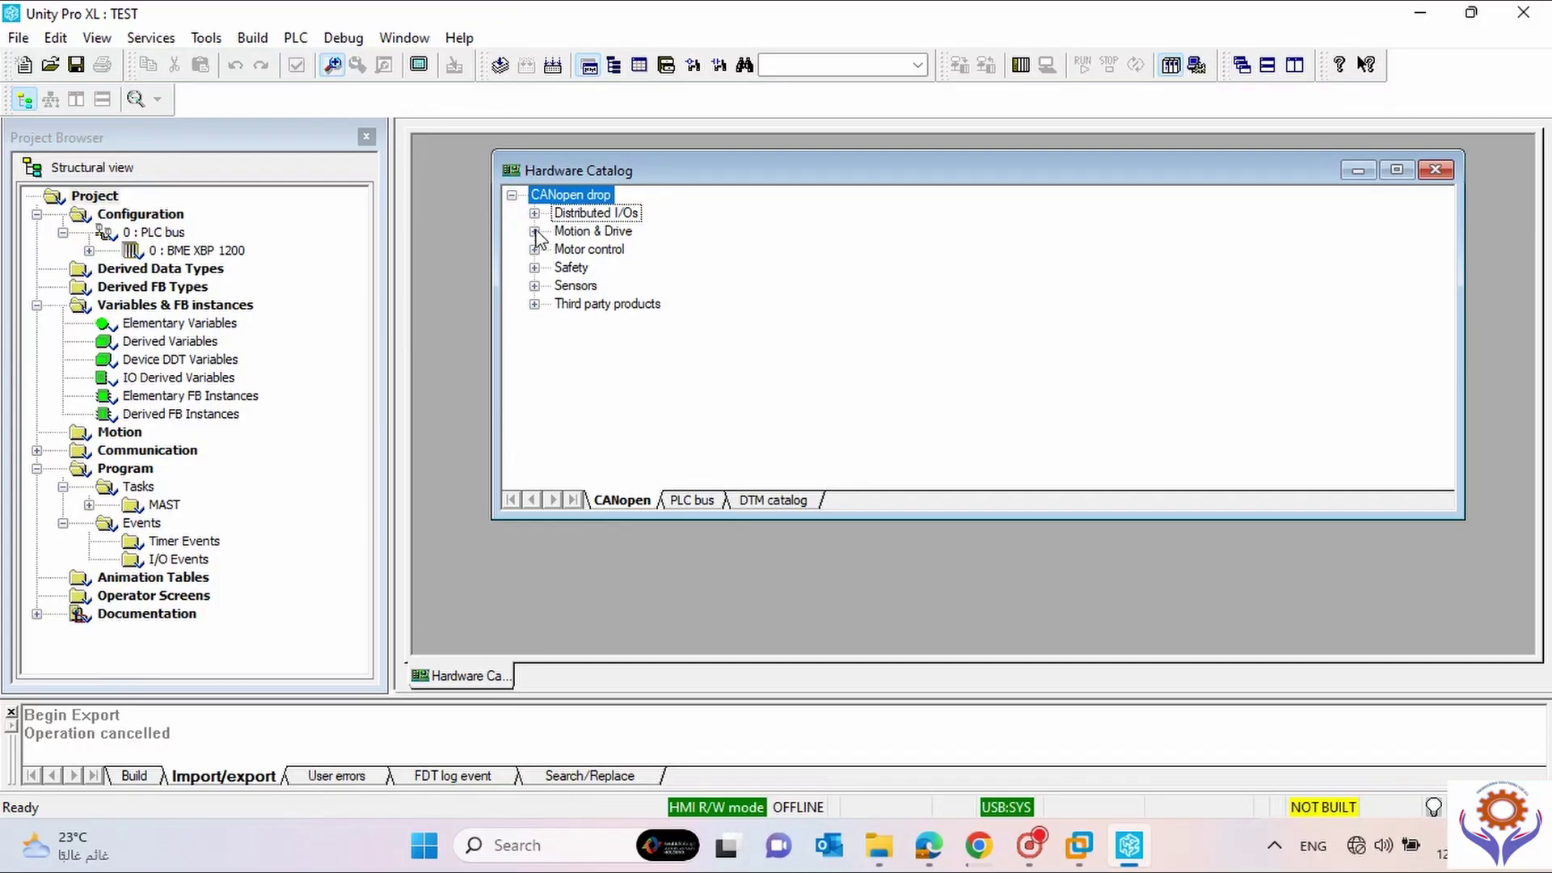
click(534, 232)
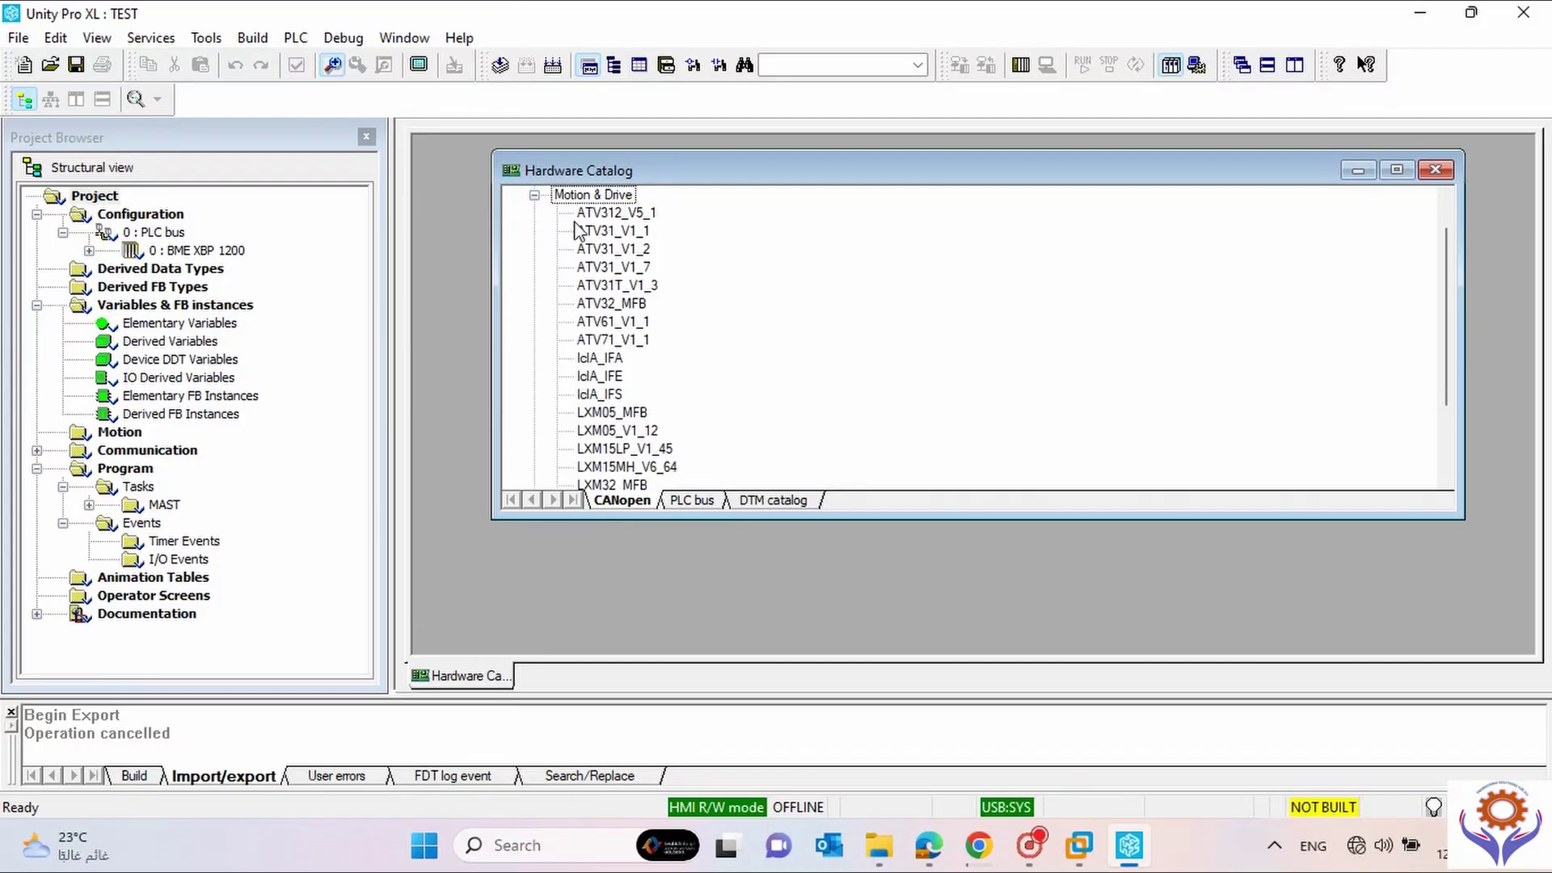
click(603, 267)
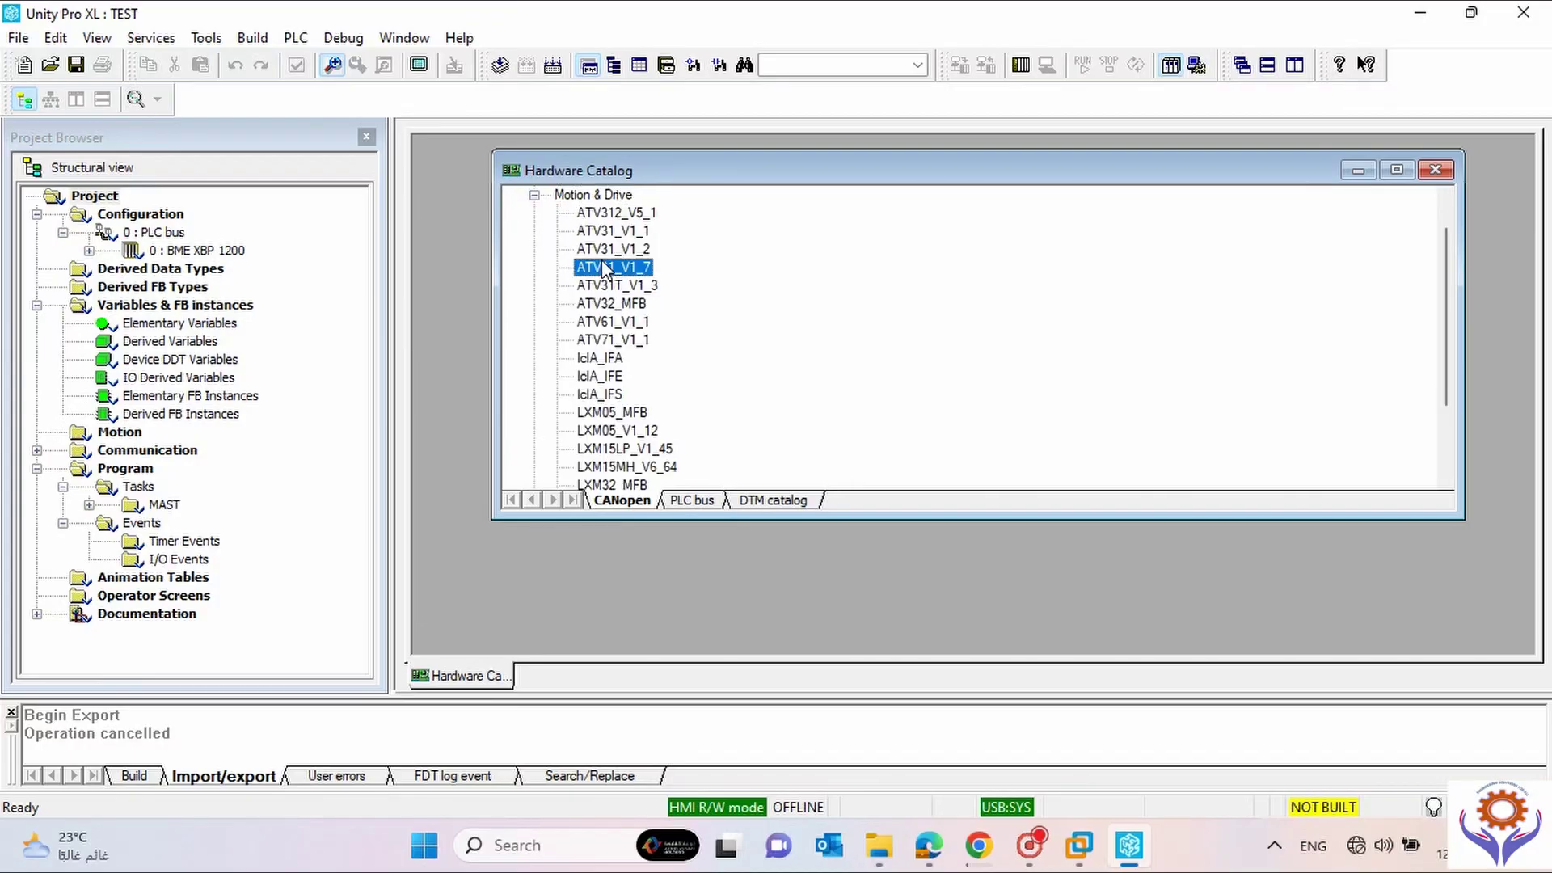
click(534, 194)
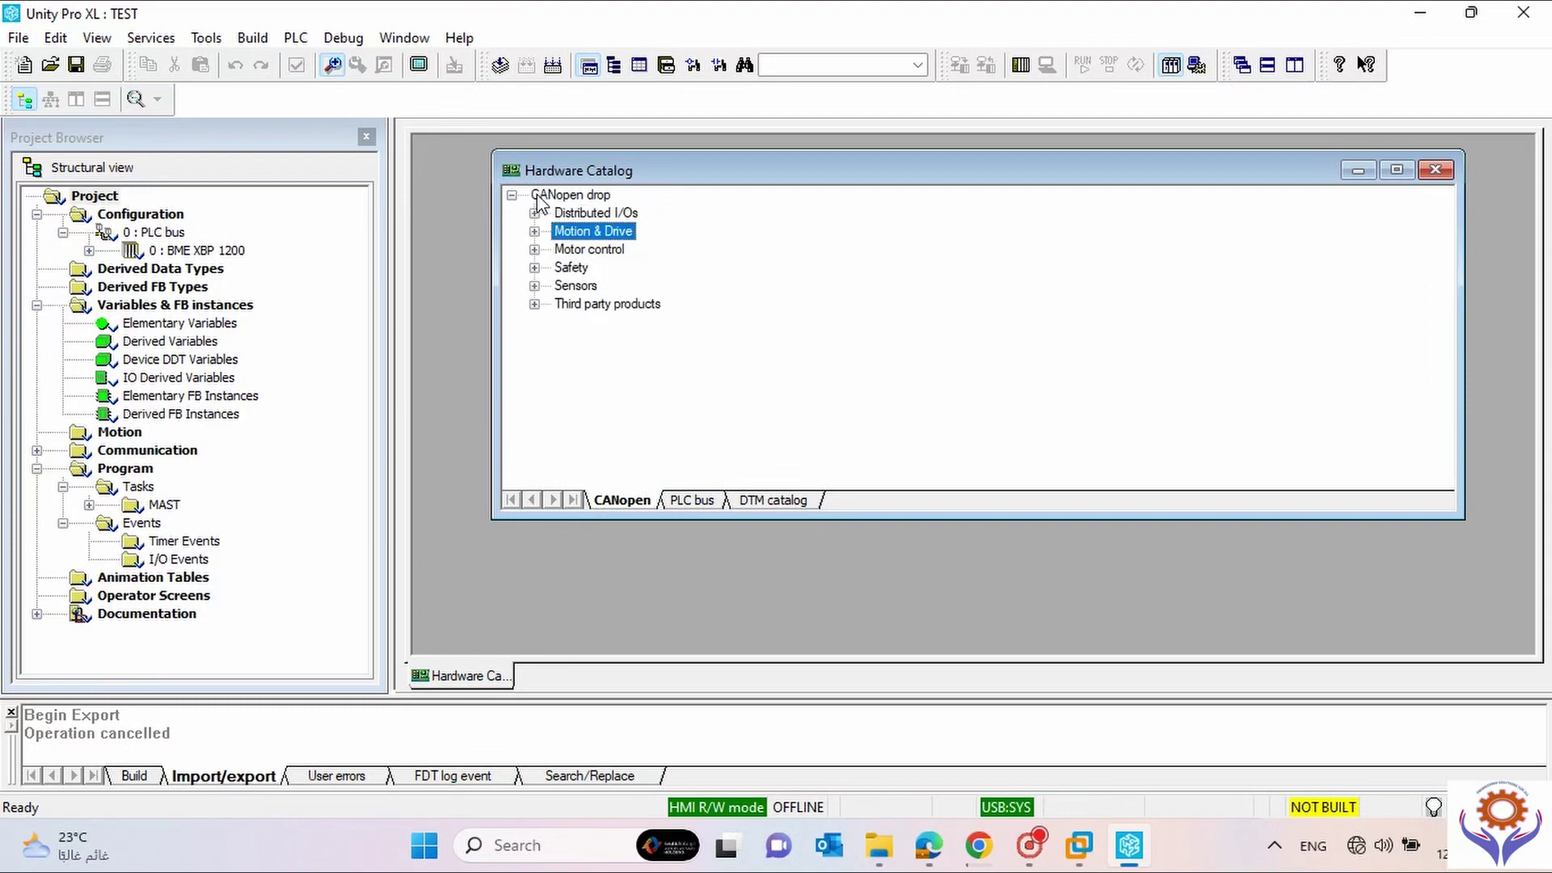
Examine the Motor control, Safety, Sensors and Third party products families of the CANopen drop.
click(534, 249)
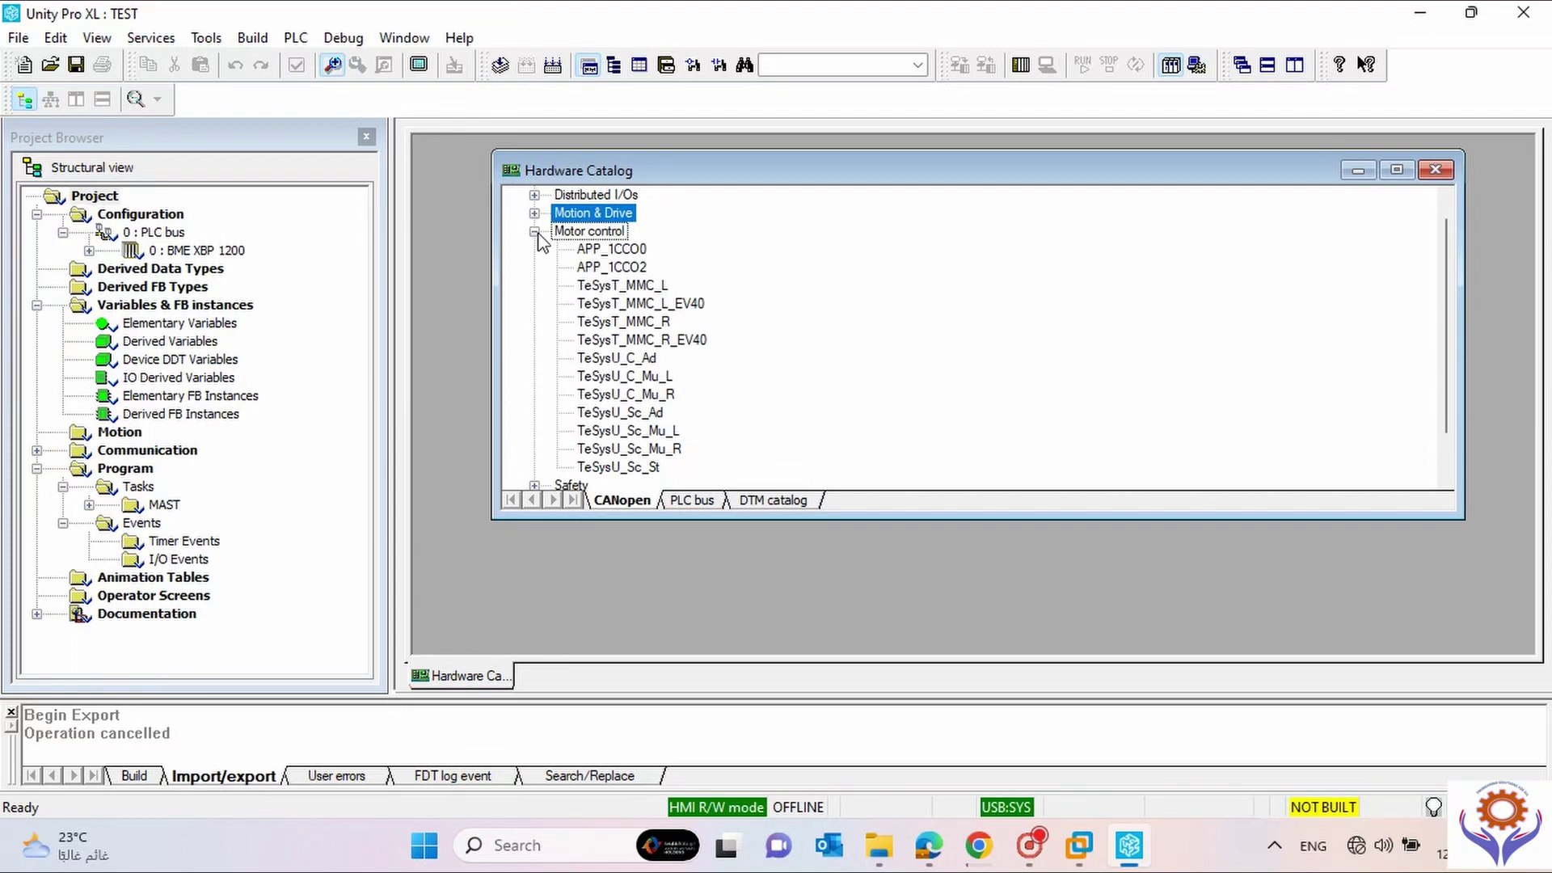
click(536, 232)
click(535, 250)
click(534, 232)
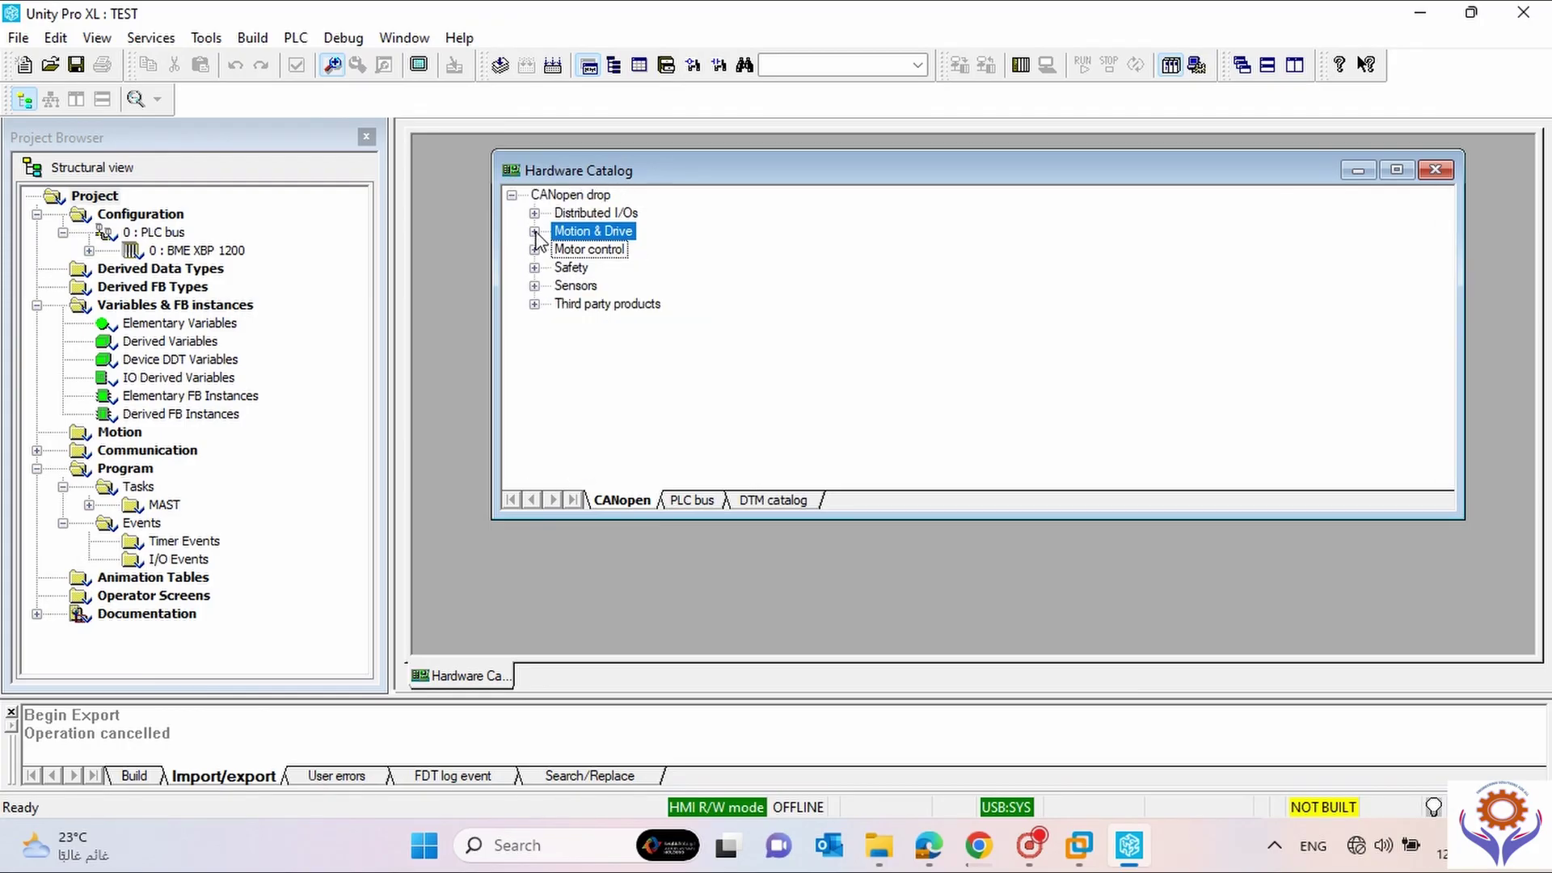
click(534, 268)
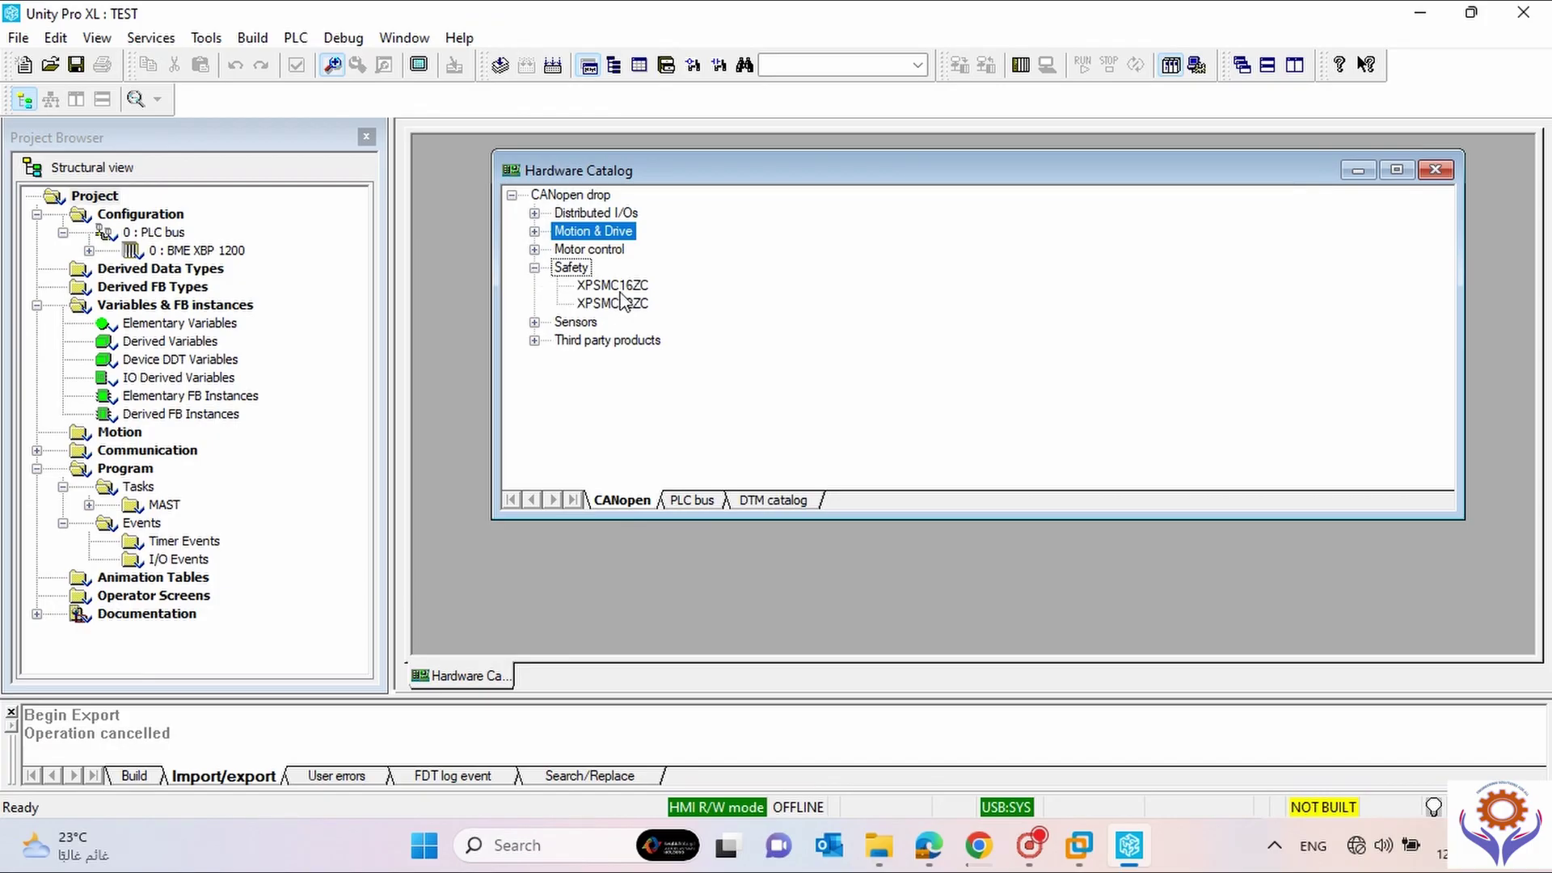
click(534, 321)
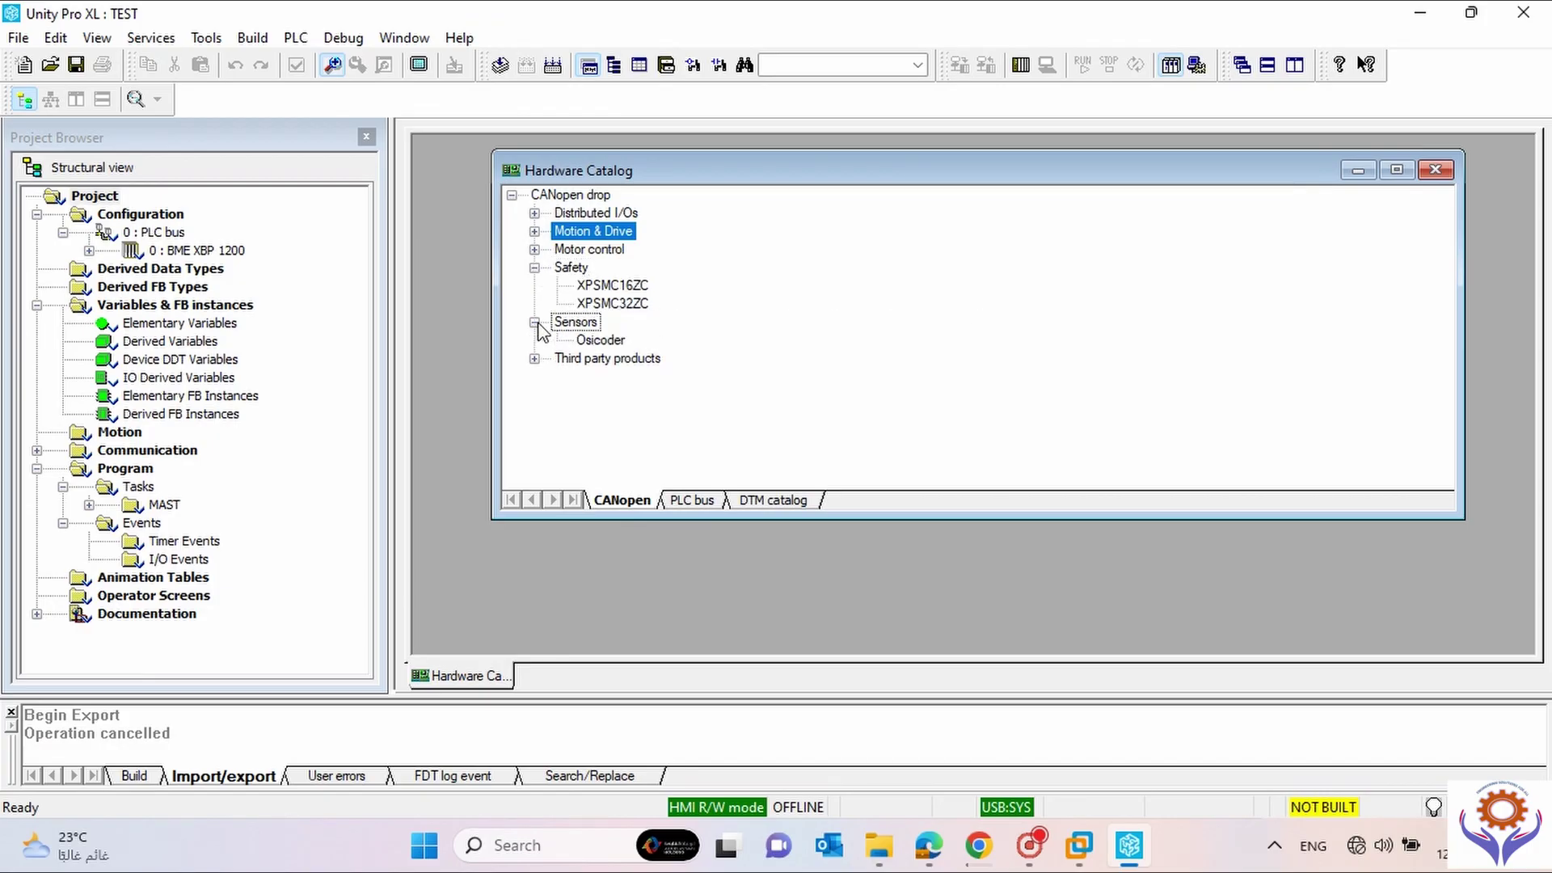
click(534, 358)
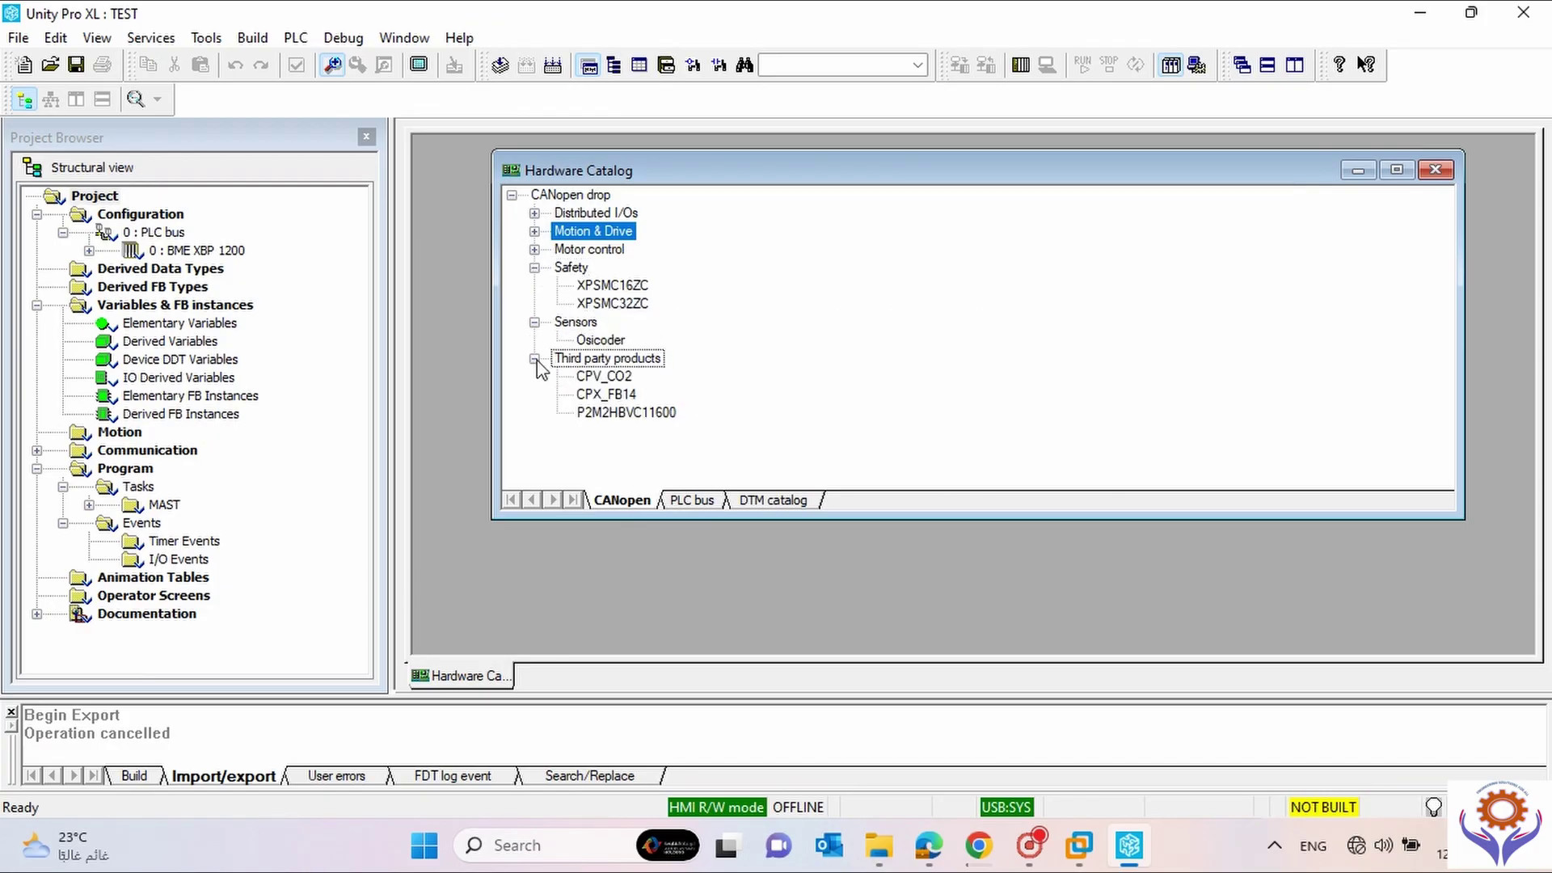
View the PLC bus hardware for the Modicon M340 local drop, including its Analog modules and Third party products.
click(691, 501)
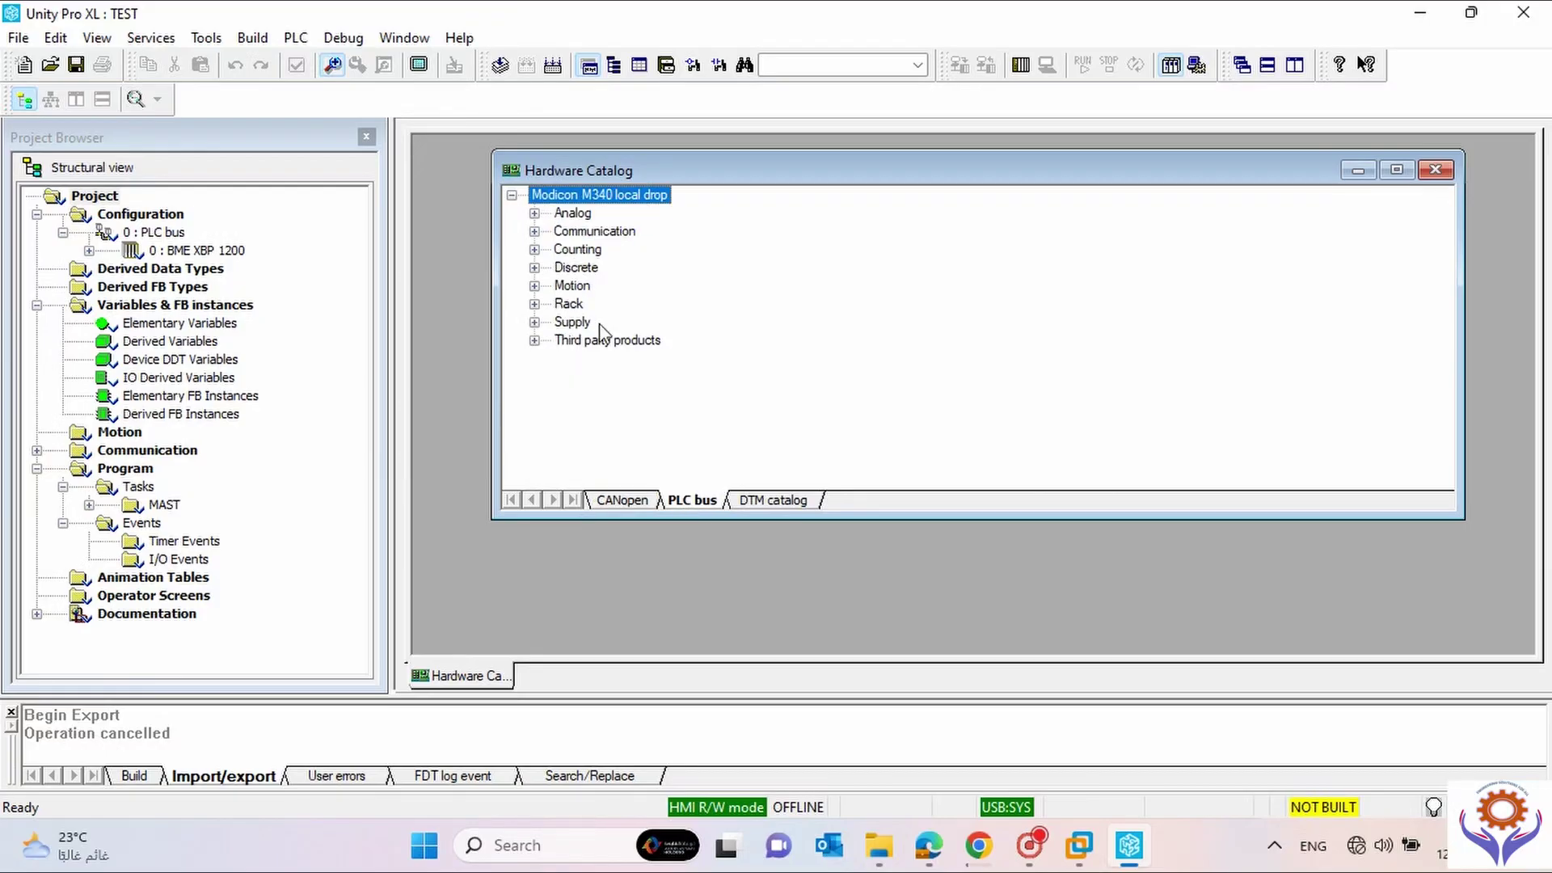
click(534, 213)
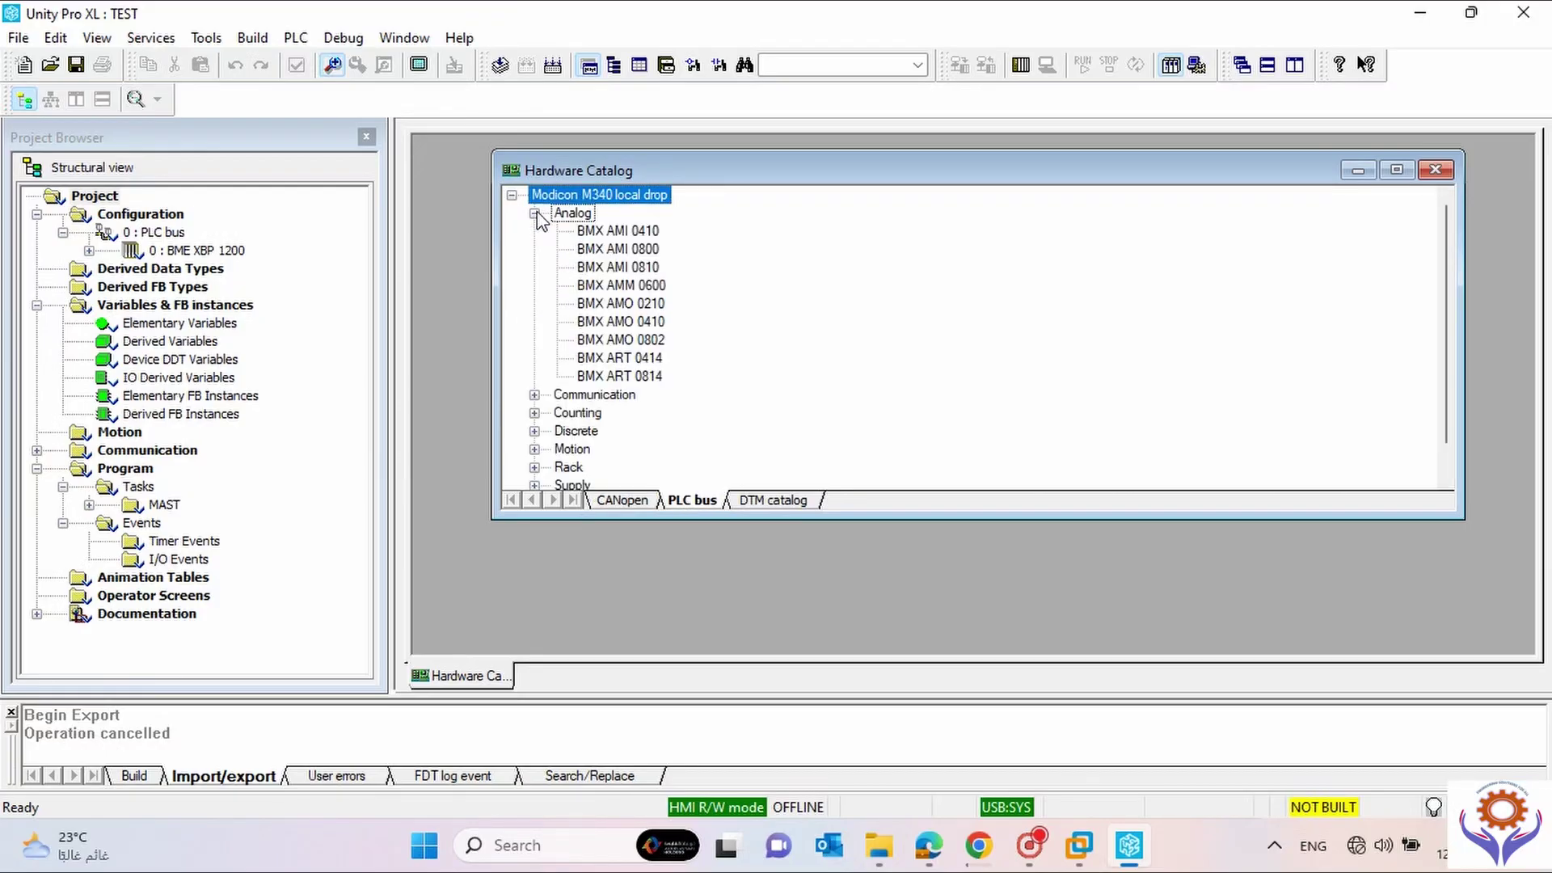
click(534, 213)
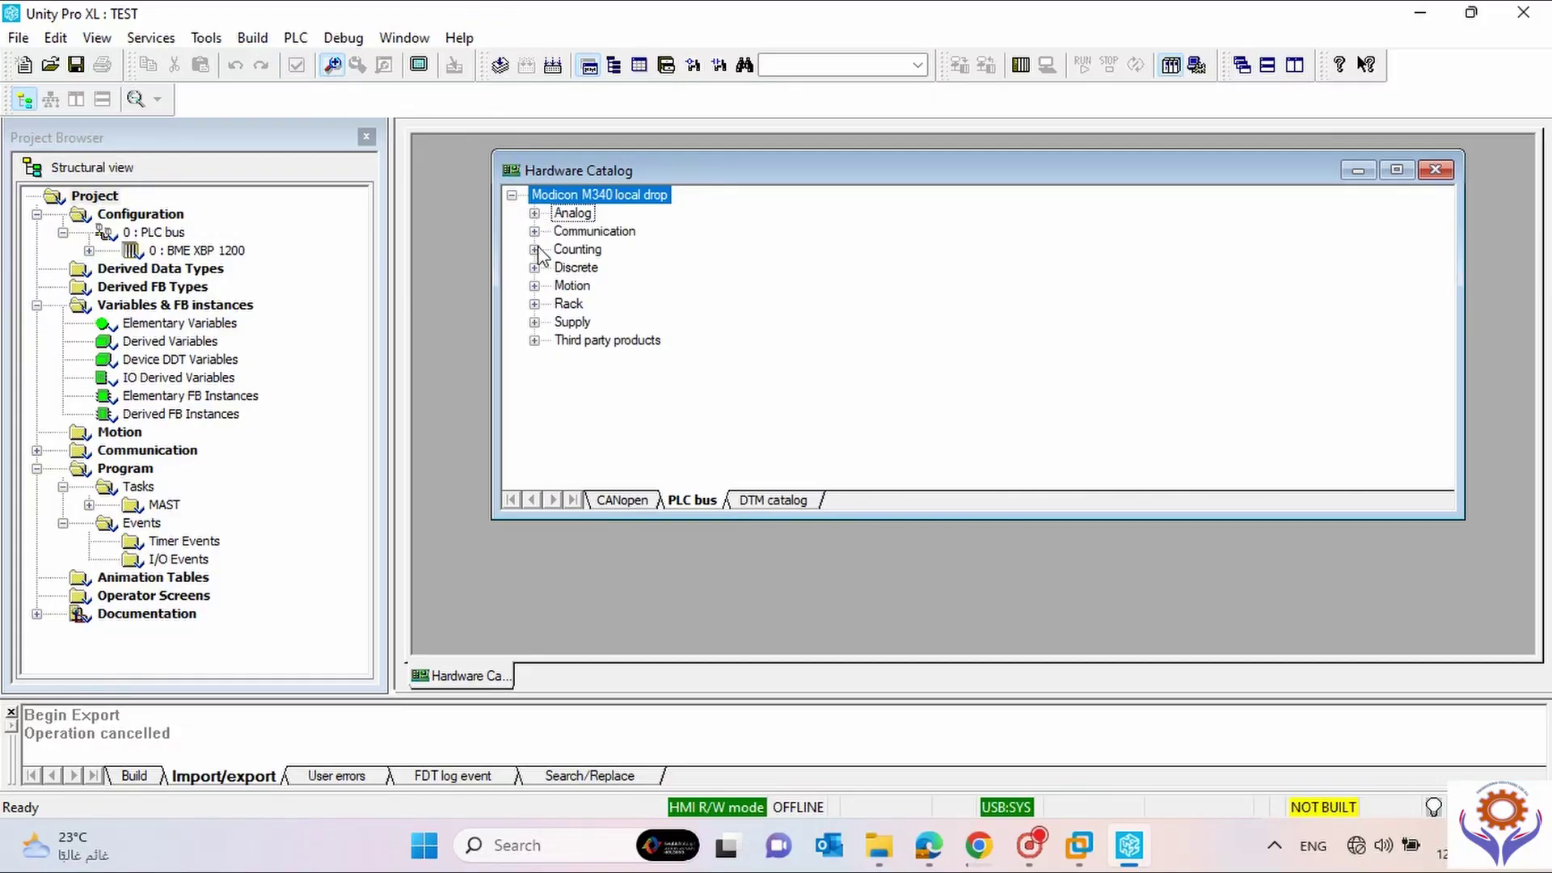
click(534, 340)
Browse the DTM catalog by device type, viewing Gateways/Modular Devices, Devices and Communication Devices.
click(757, 499)
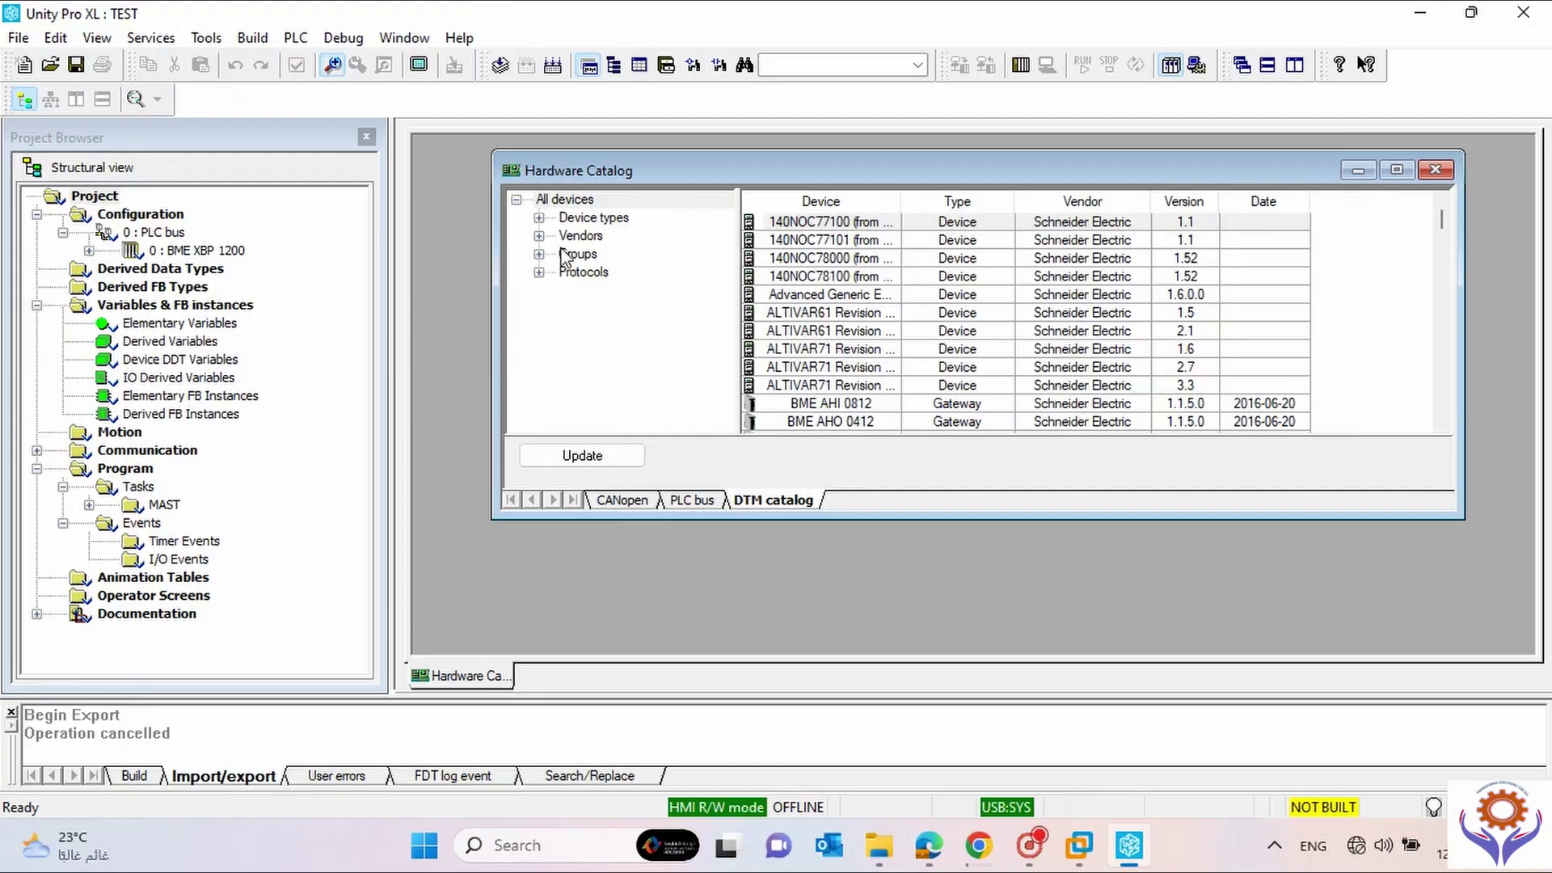
click(539, 220)
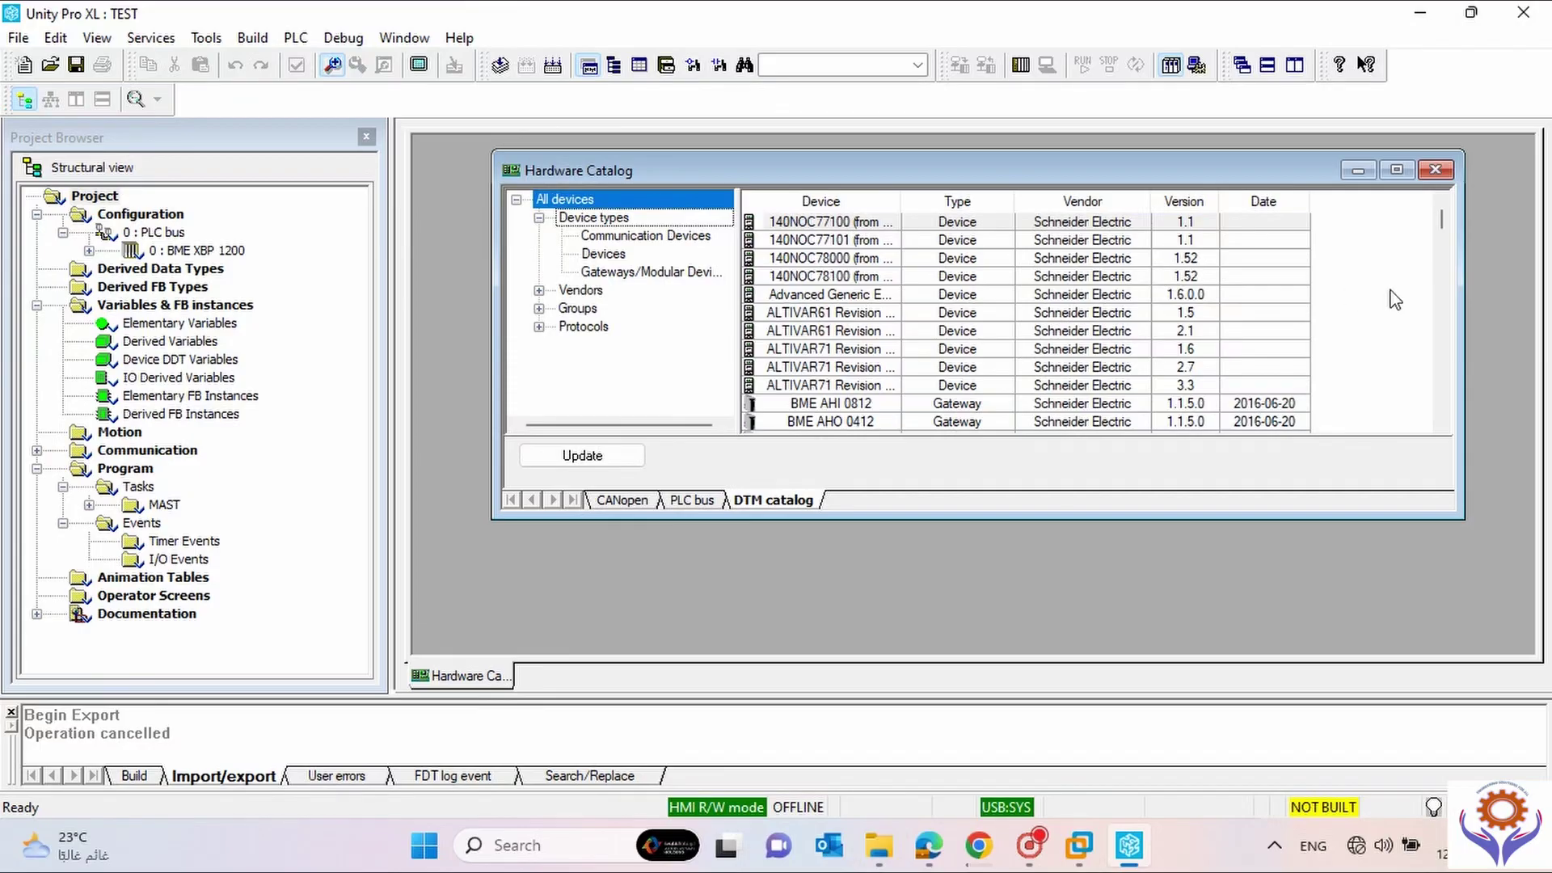
drag(1447, 230, 1446, 343)
click(636, 273)
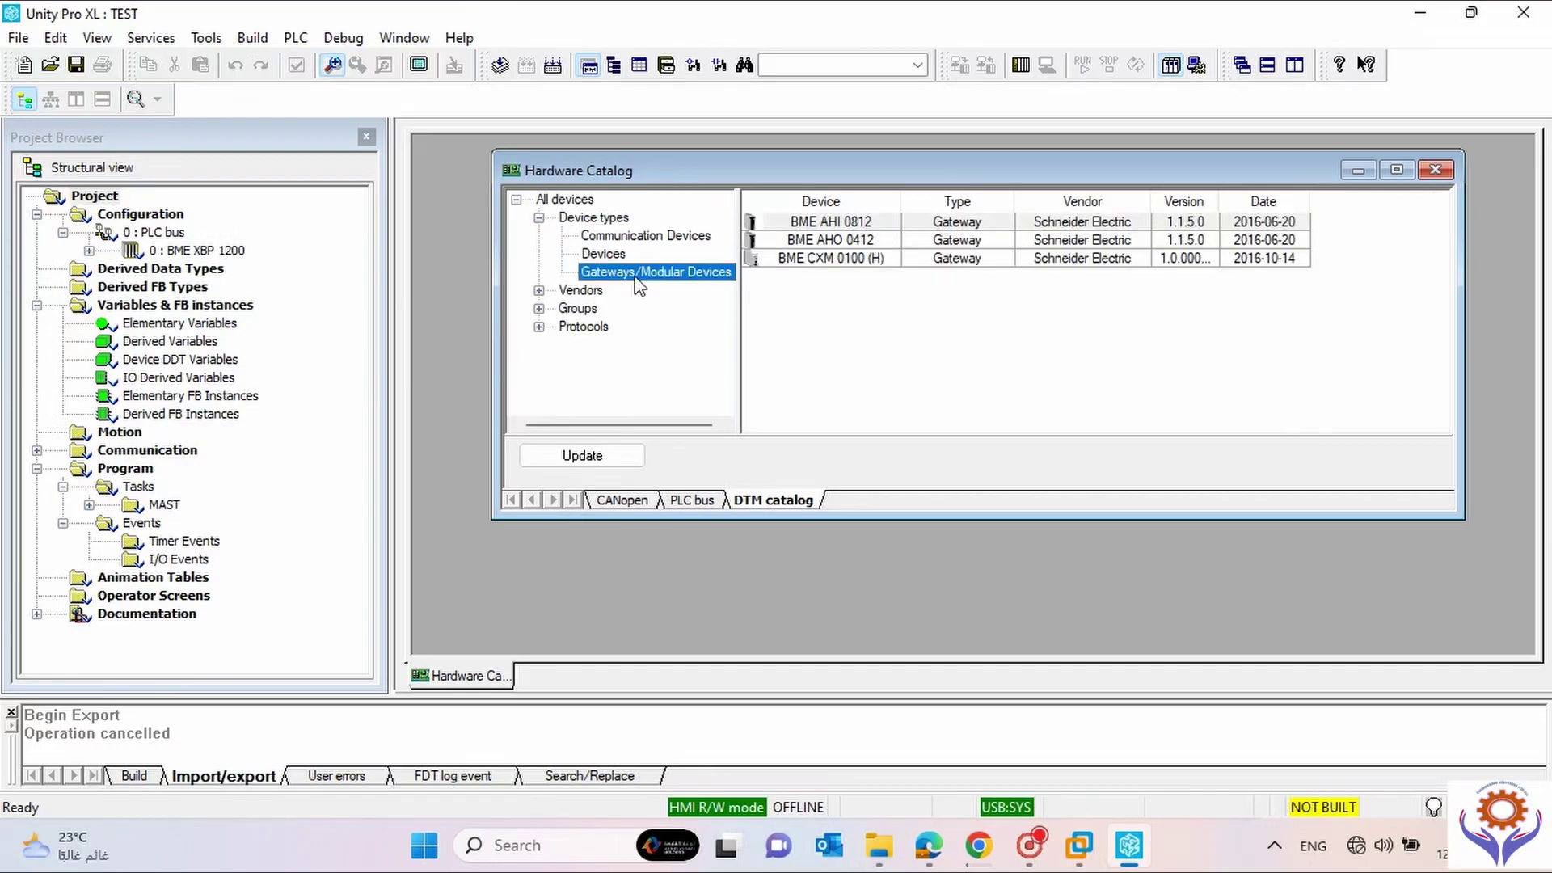
click(604, 253)
click(608, 235)
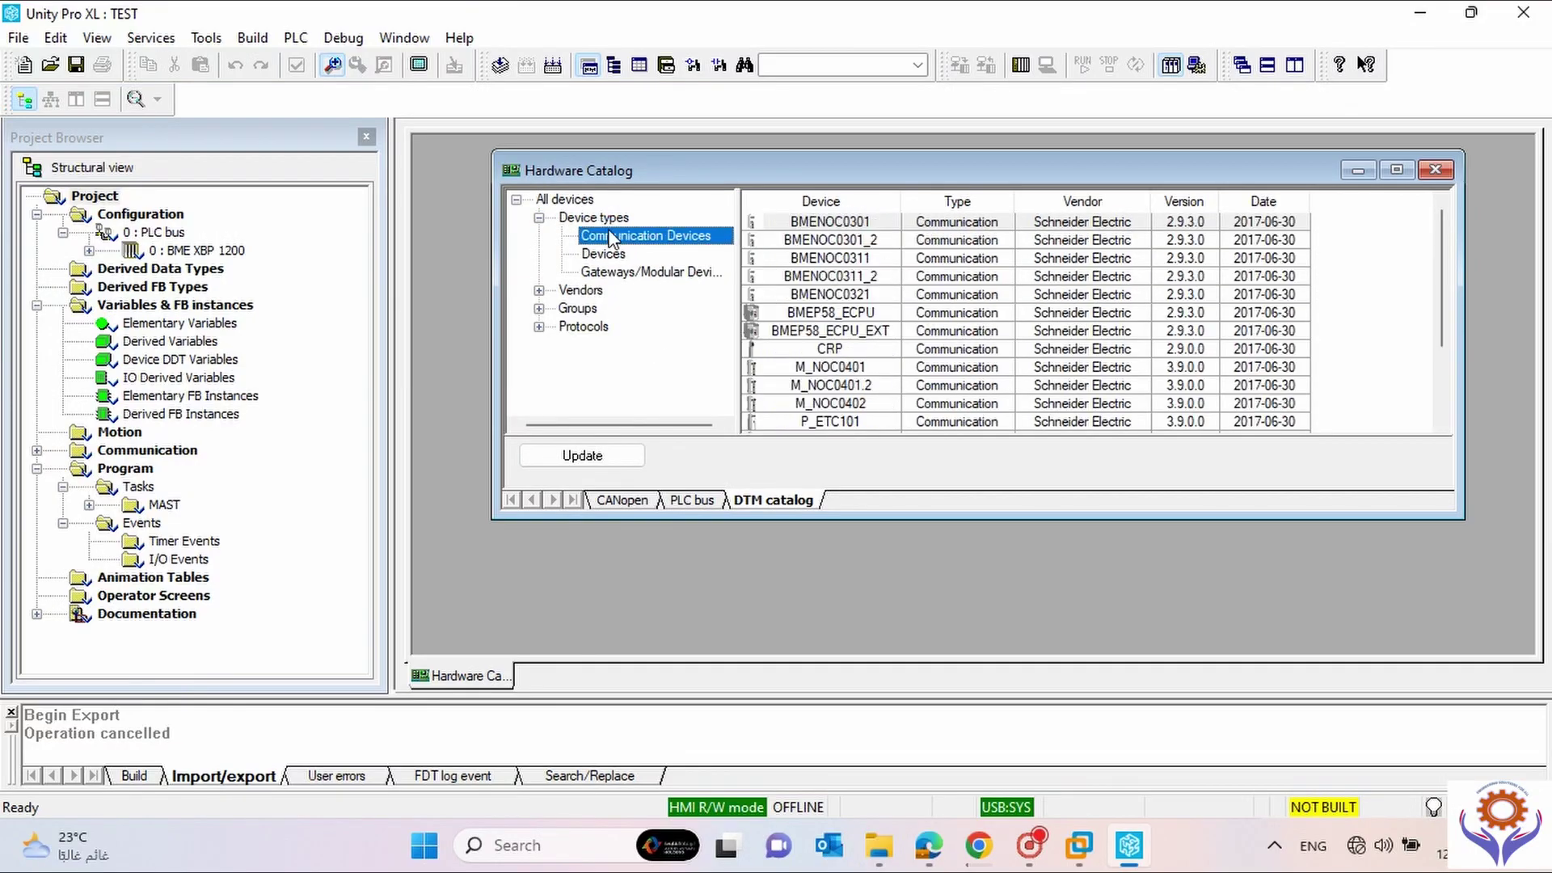
Browse the DTM catalog by vendor, including HMS Industrial Networks AB and Woodhead Software & Electronics France.
click(539, 290)
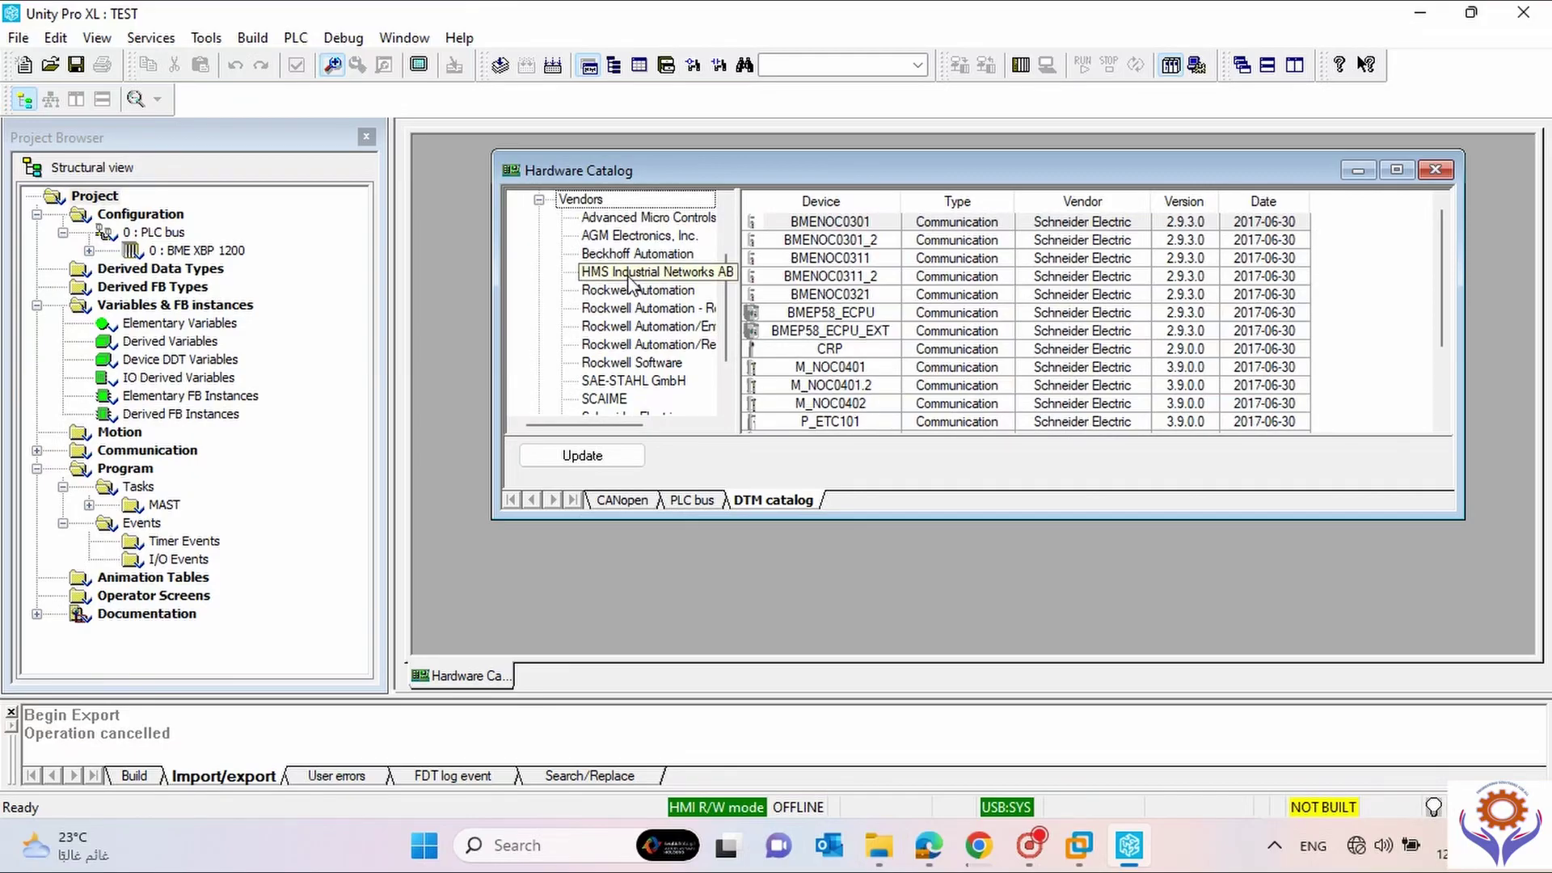
click(602, 272)
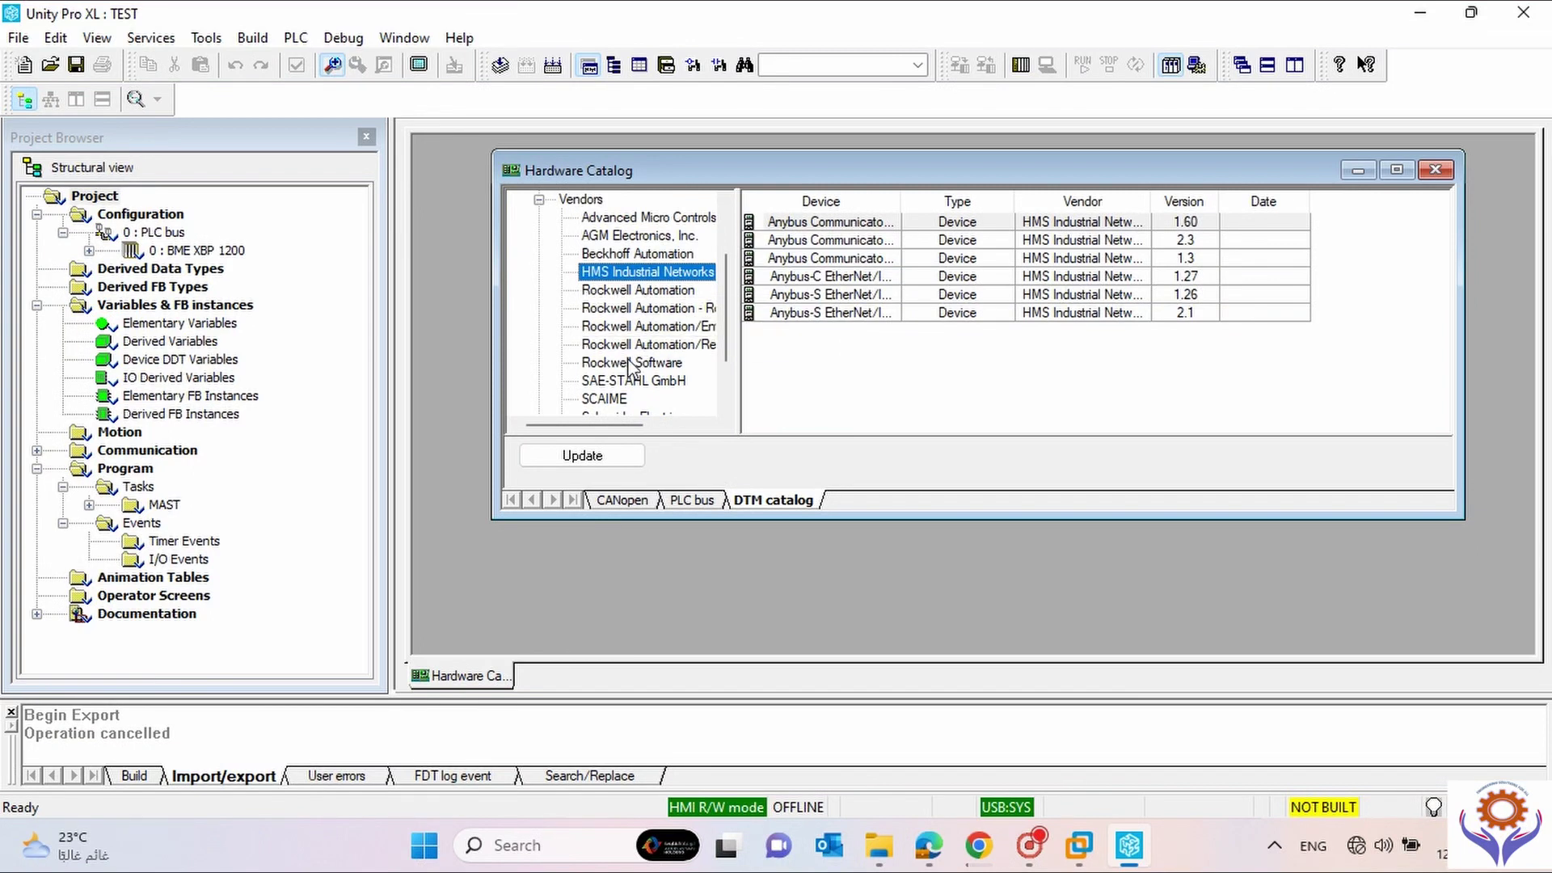
scroll(732, 318, down, 2)
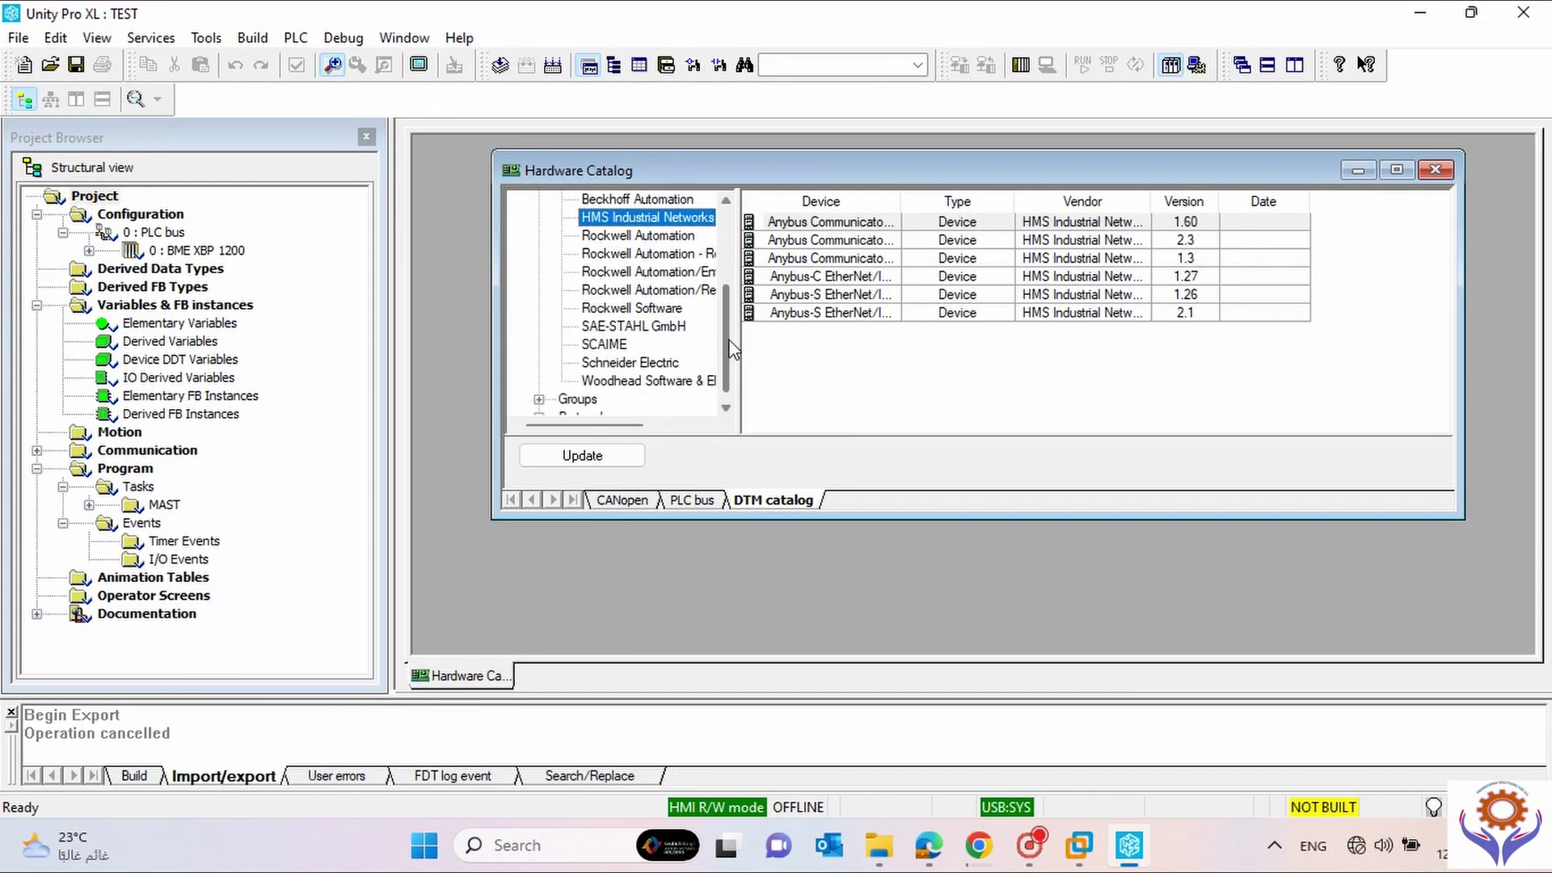
click(629, 345)
click(631, 362)
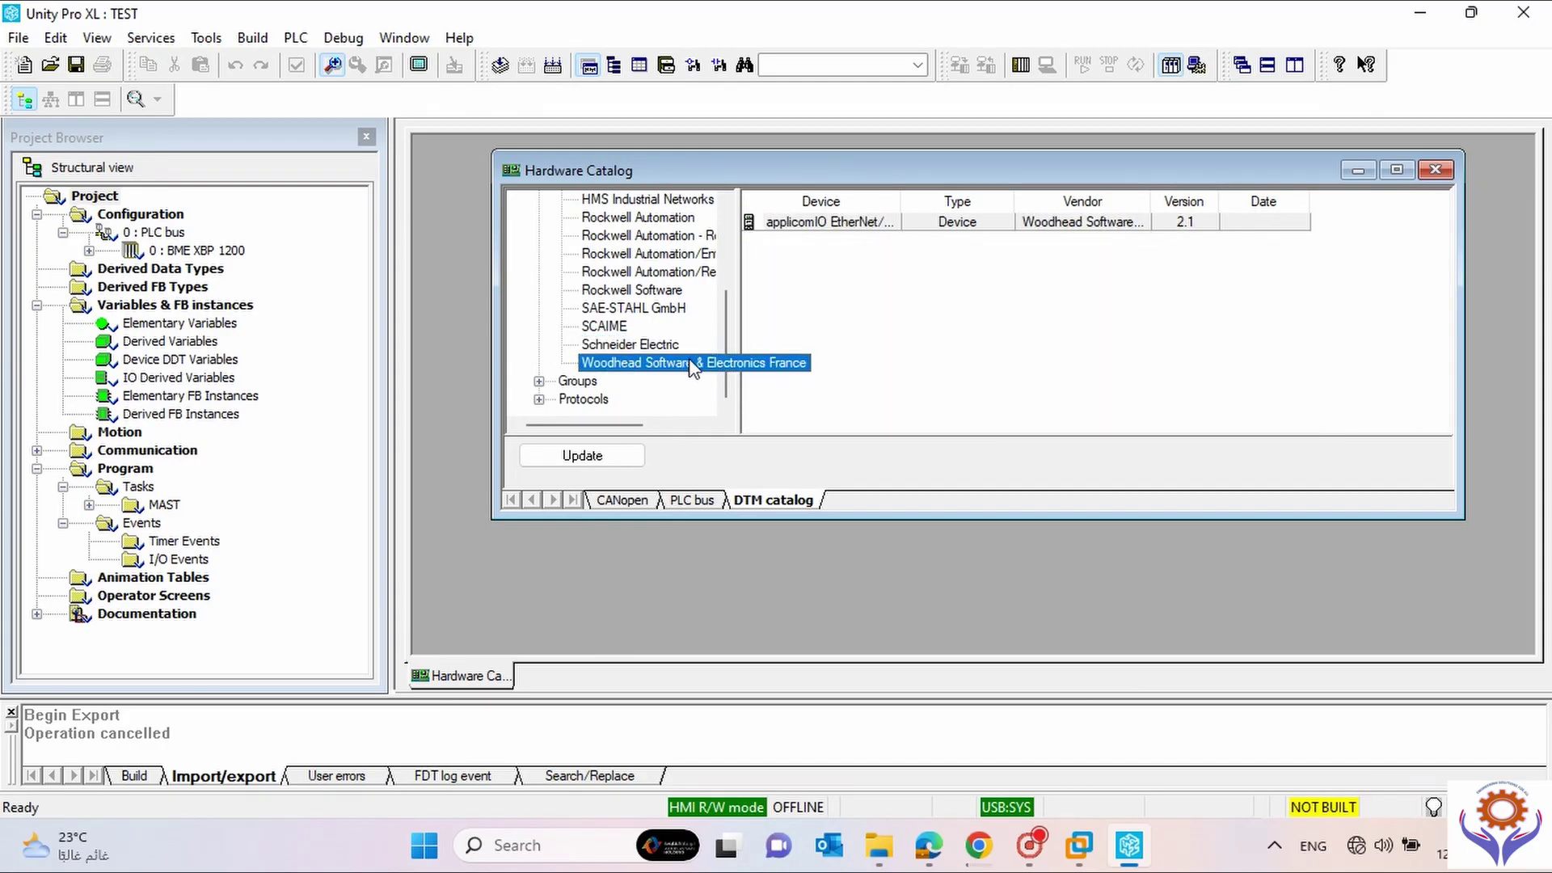
Browse the DTM catalog by protocol, including CIP (EtherNet/IP) and Modbus over TCP, and close the Hardware Catalog.
click(539, 399)
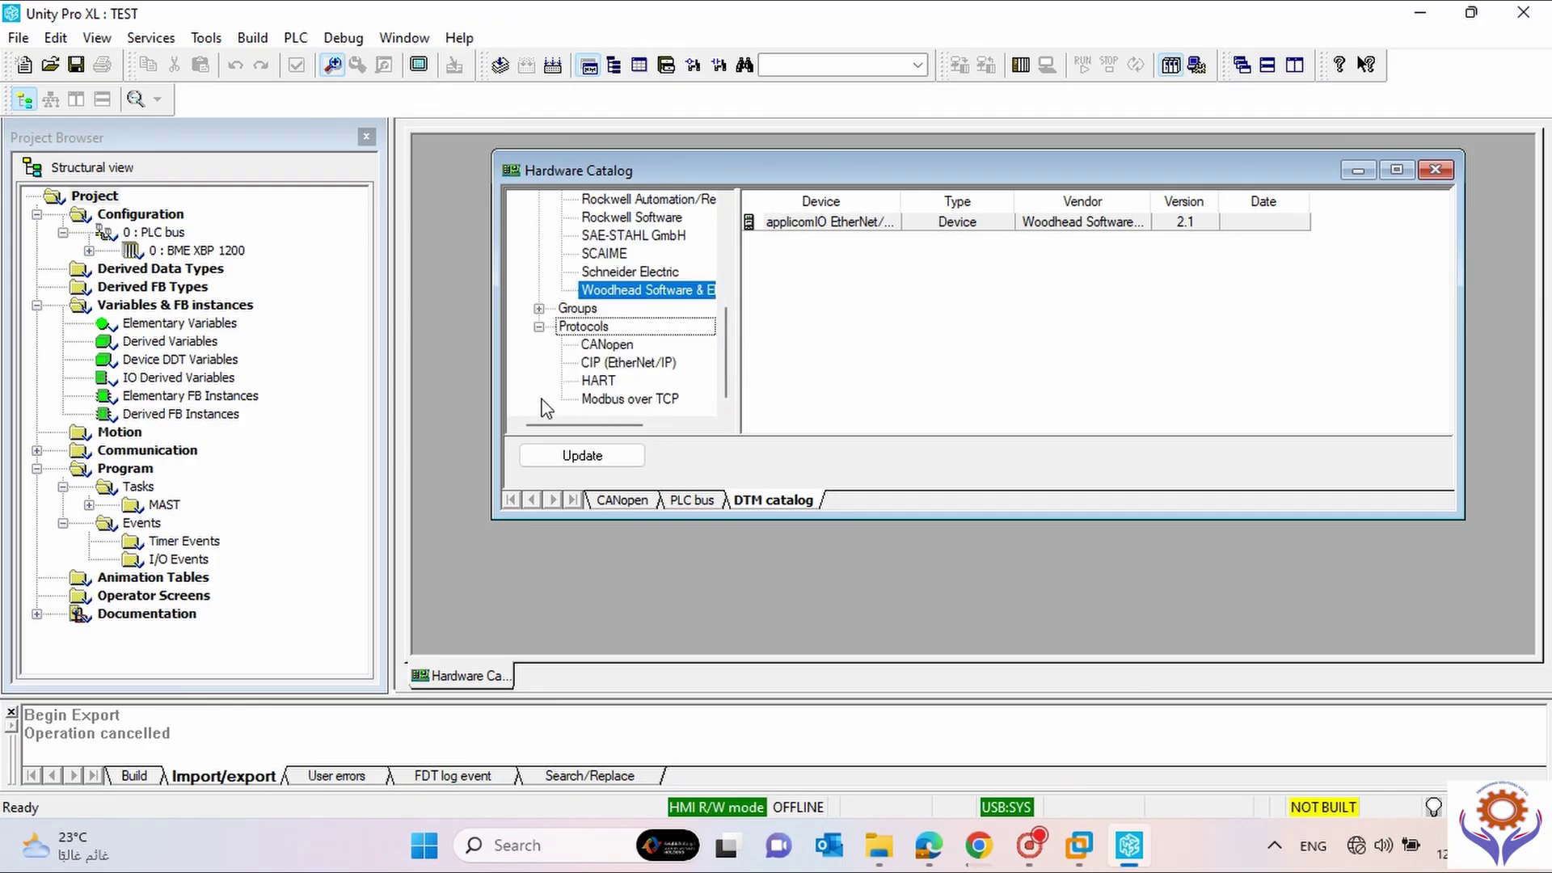
click(605, 348)
click(607, 366)
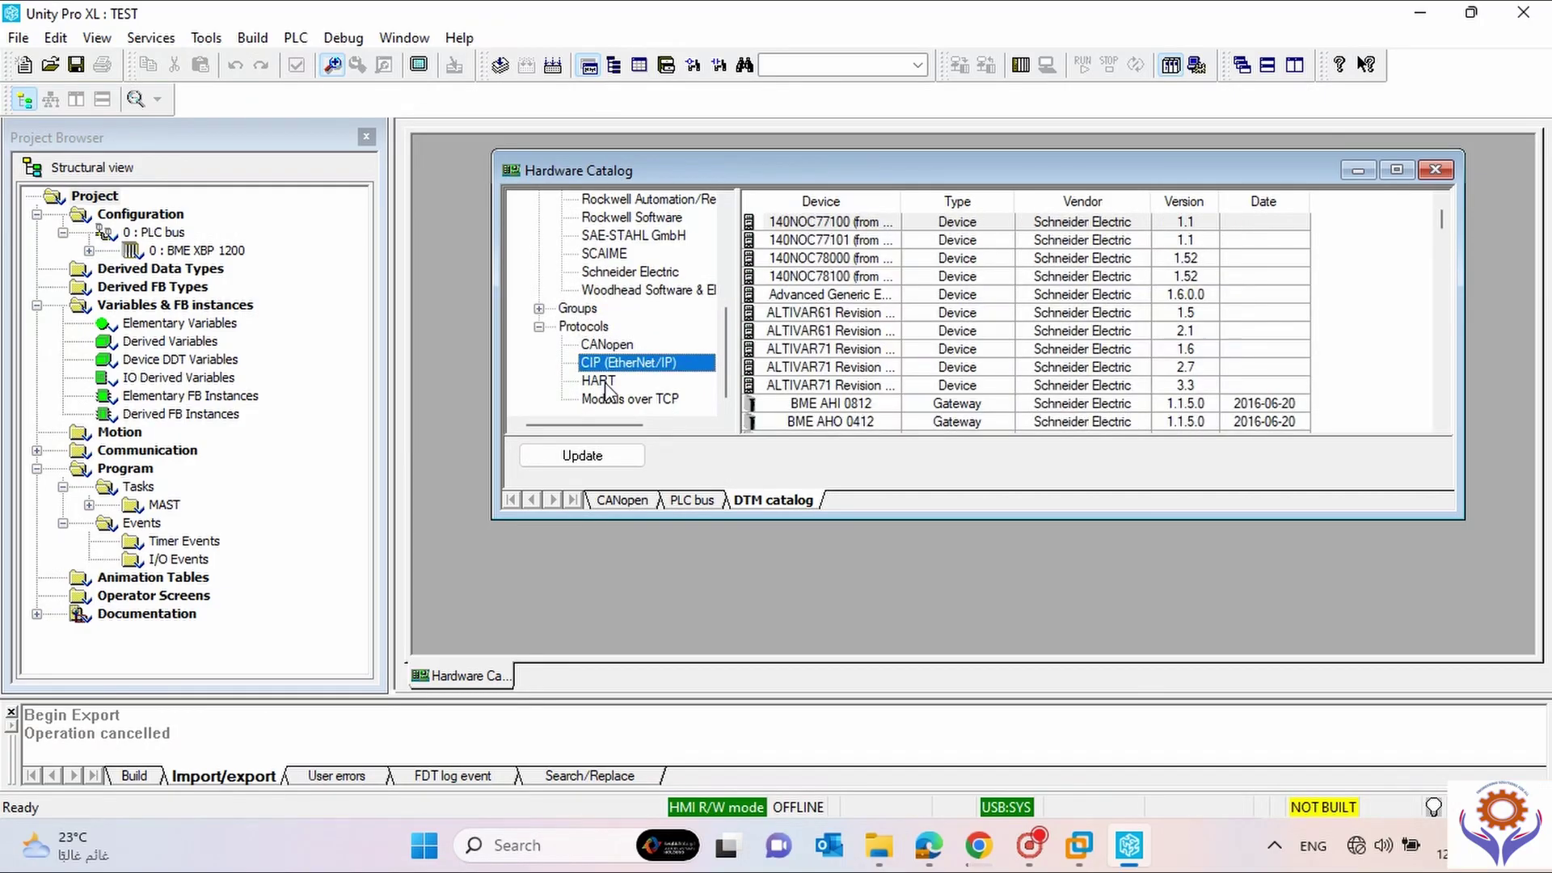
click(621, 403)
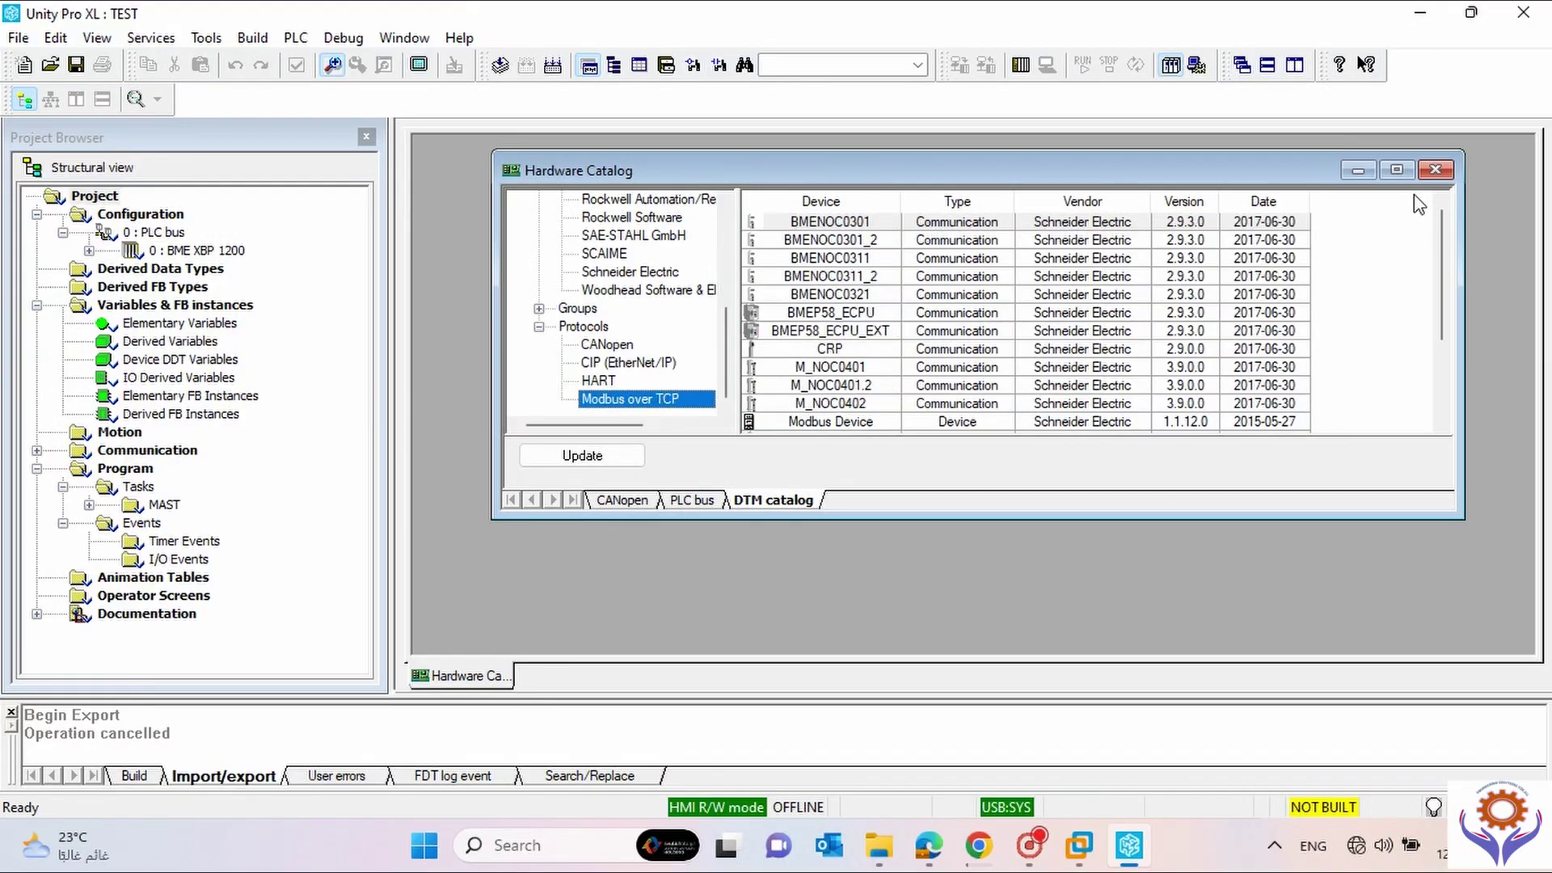
drag(1442, 252, 1443, 327)
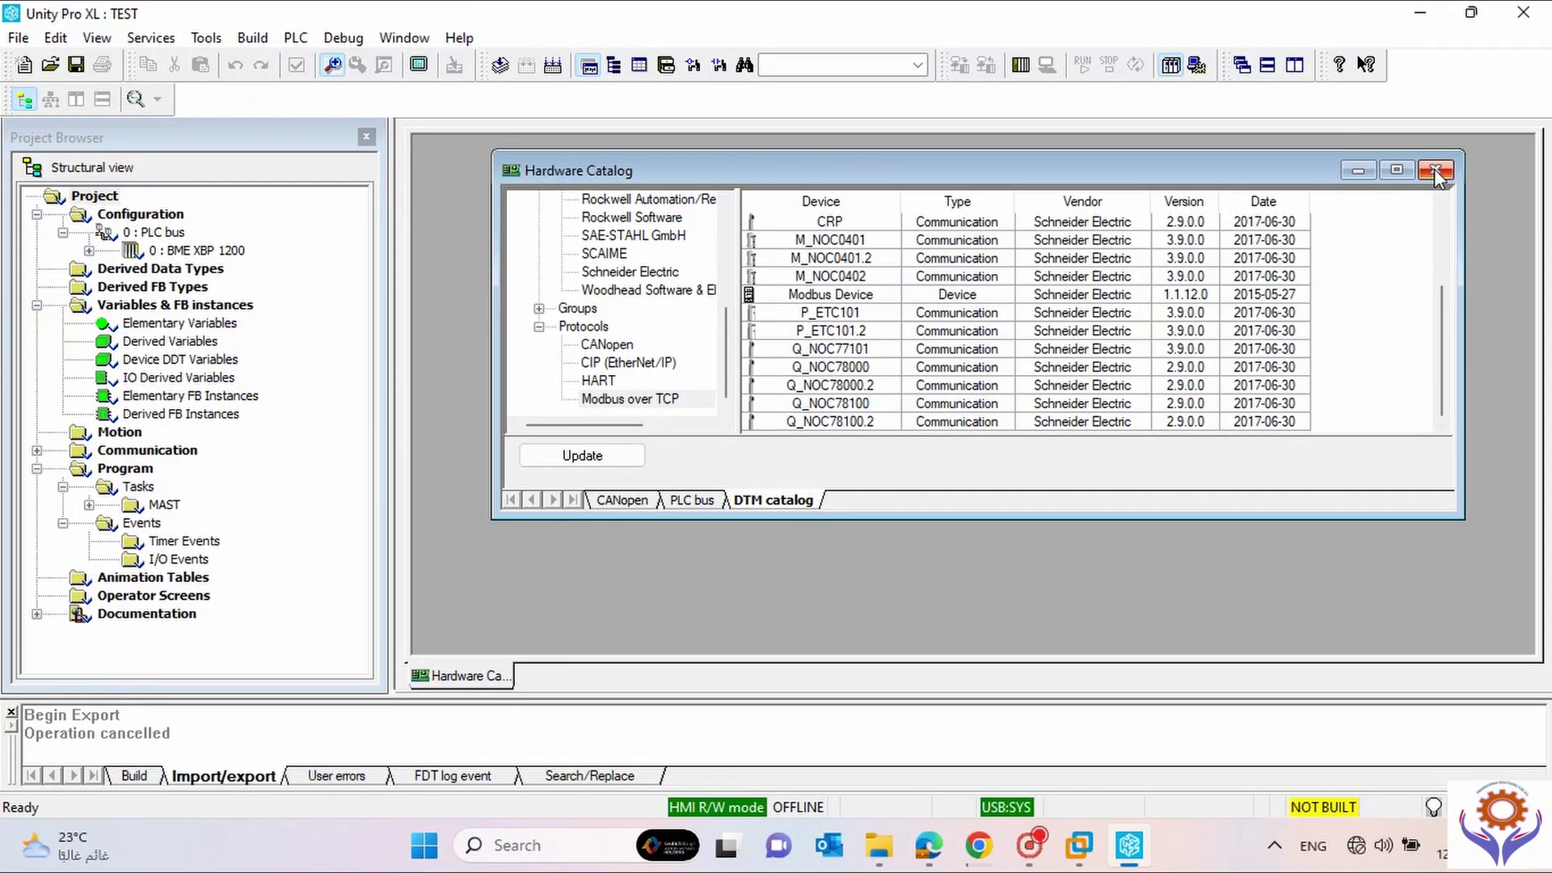
click(1435, 171)
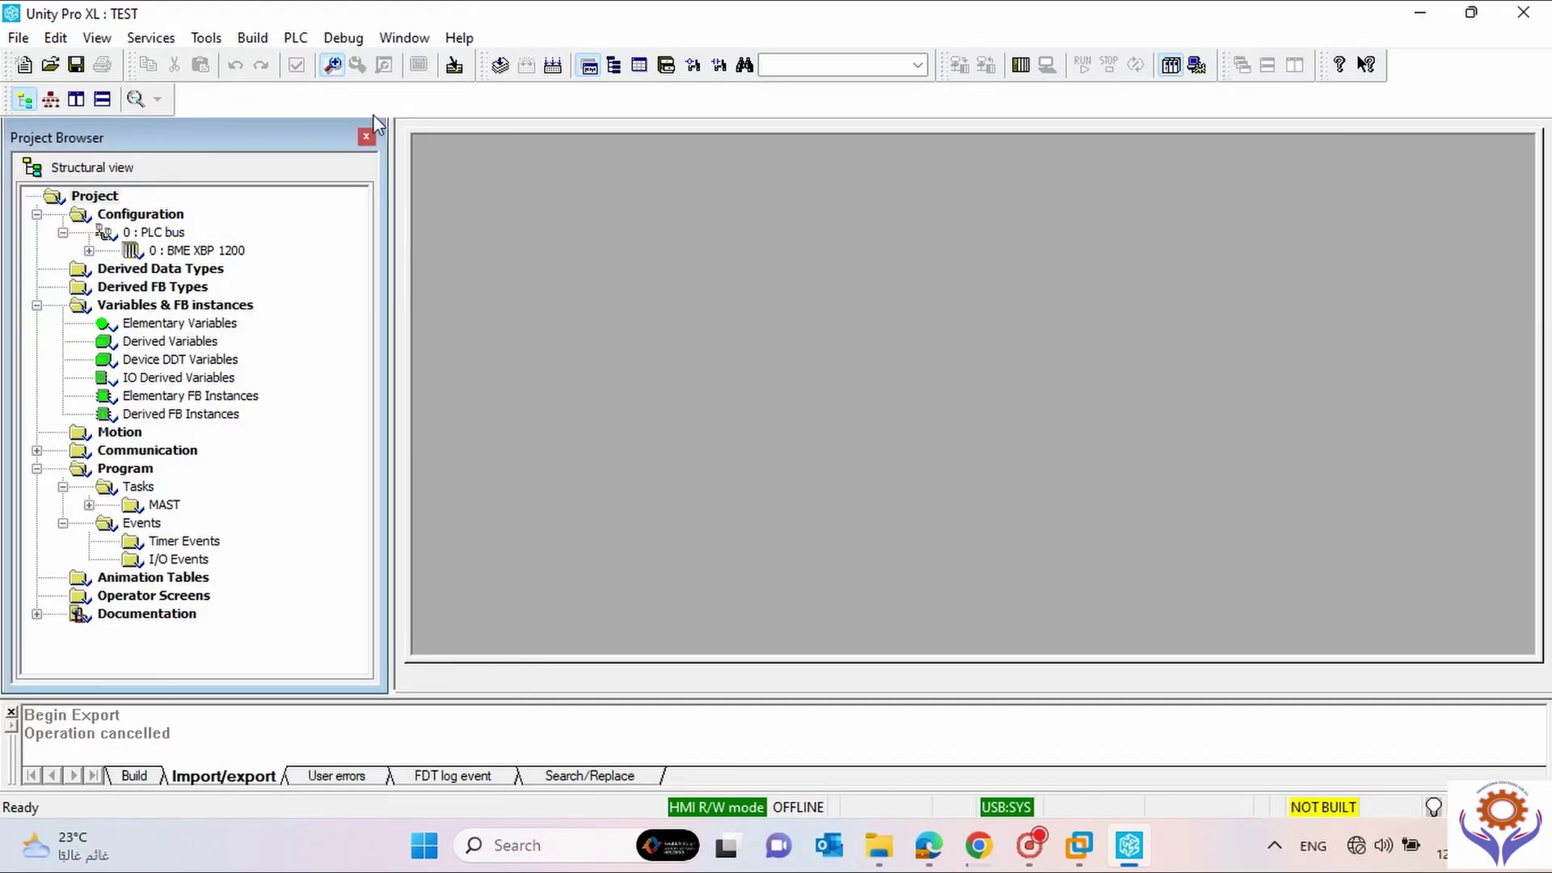
Open the Types Library Browser, review the available library names, and close it without changing the library.
click(202, 38)
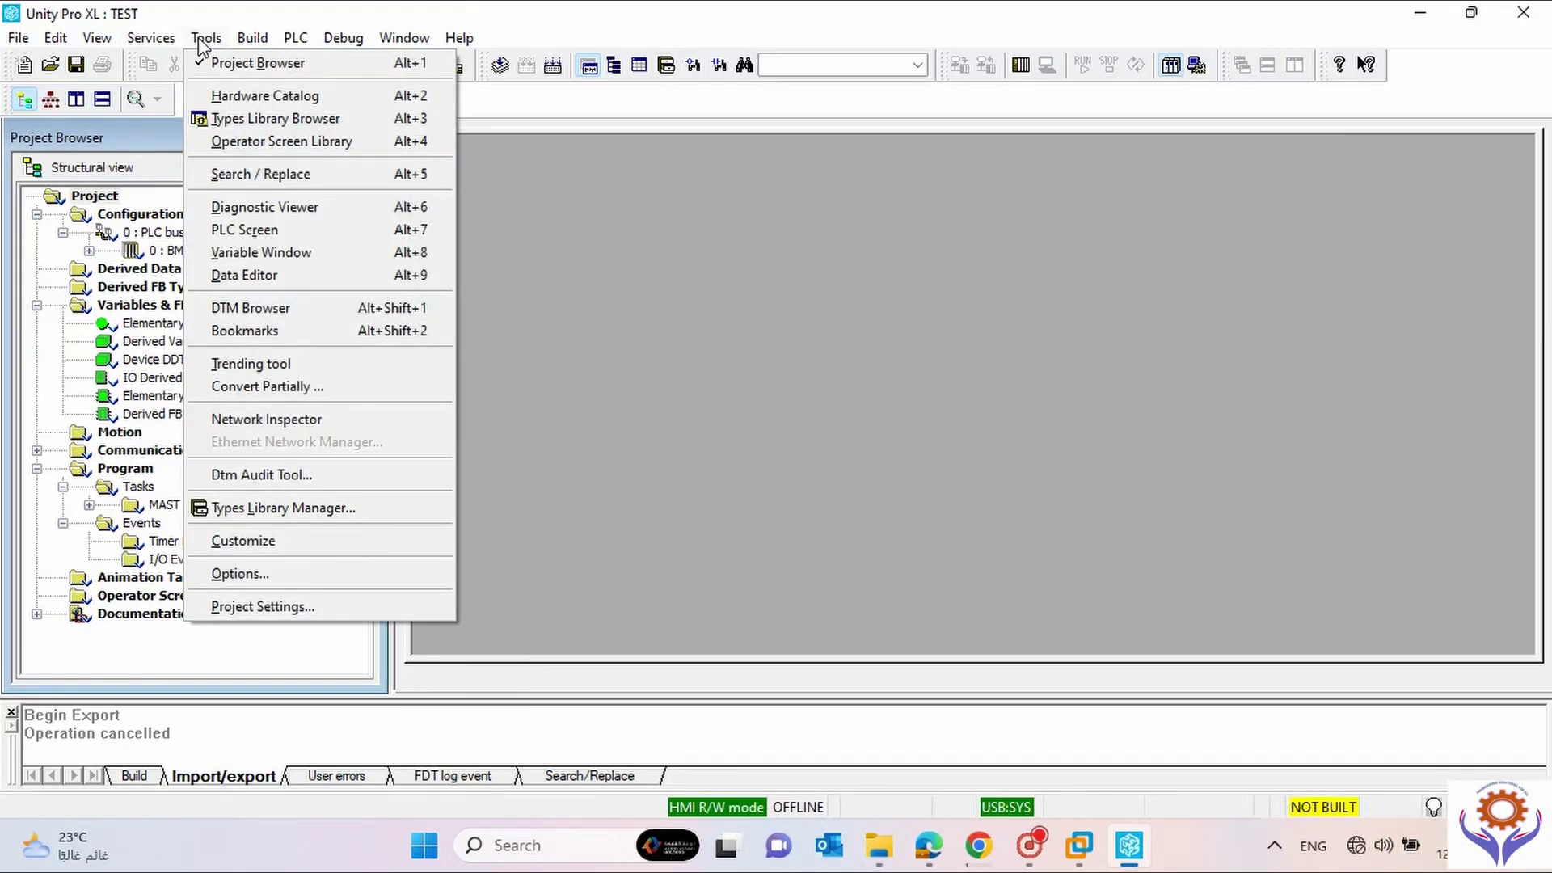
click(240, 123)
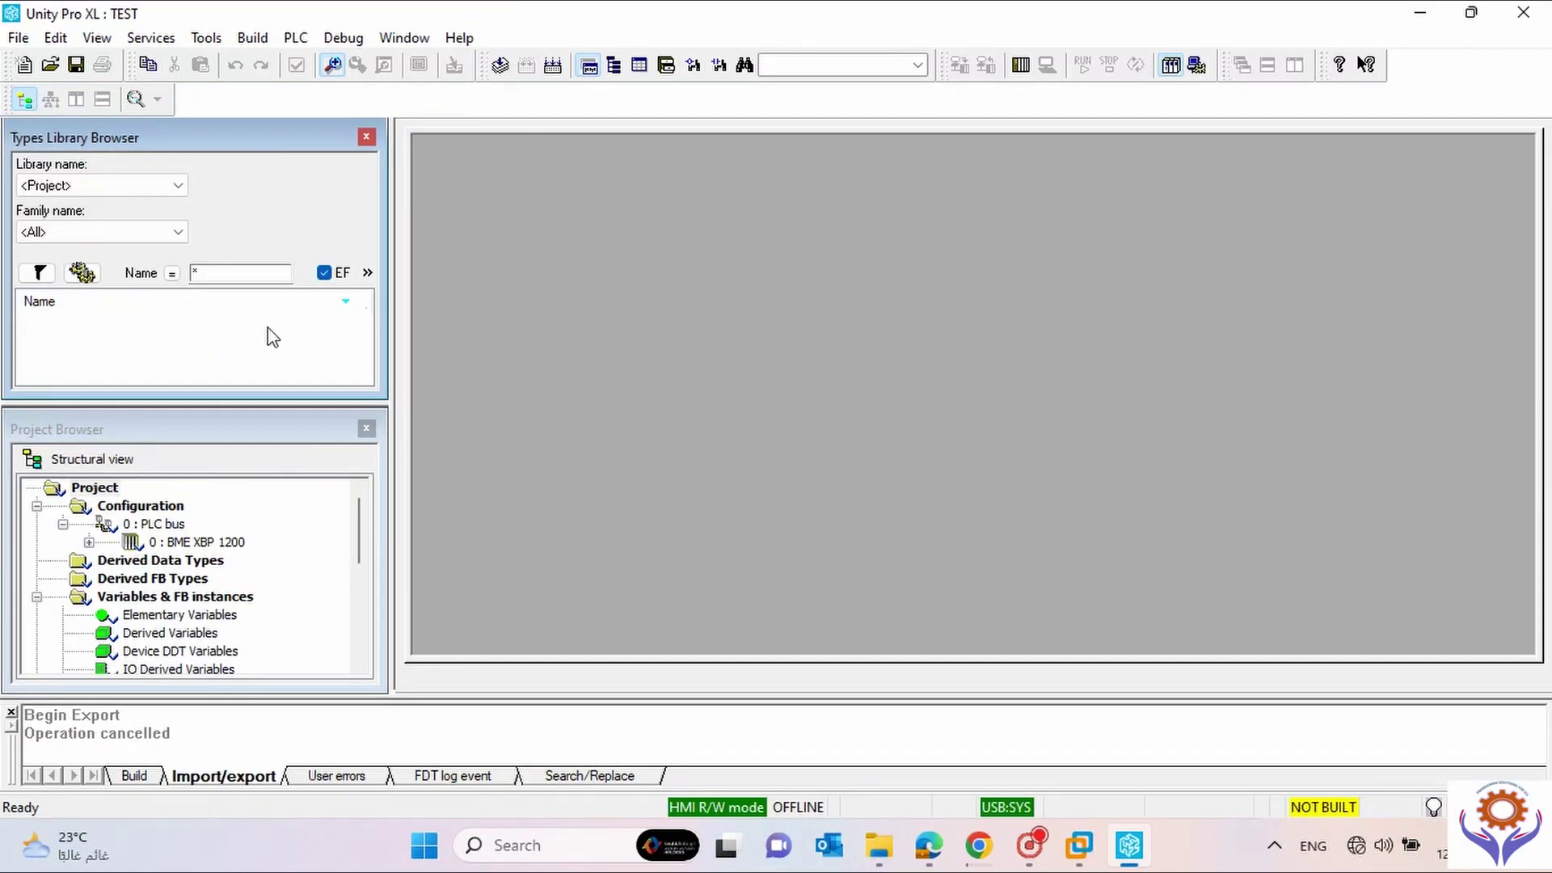
click(178, 187)
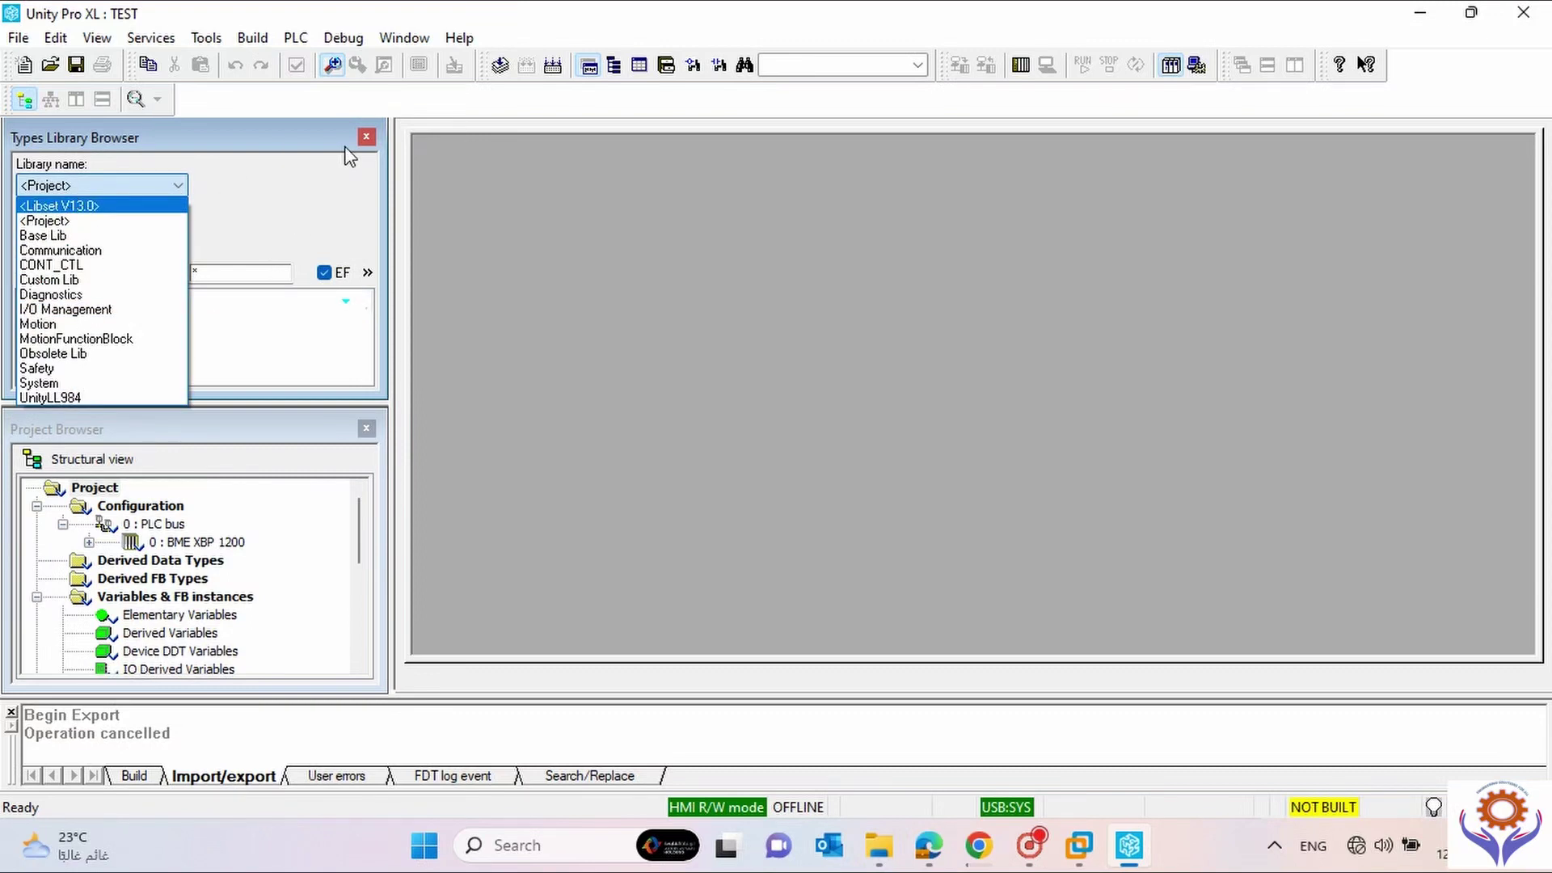
click(368, 137)
click(367, 137)
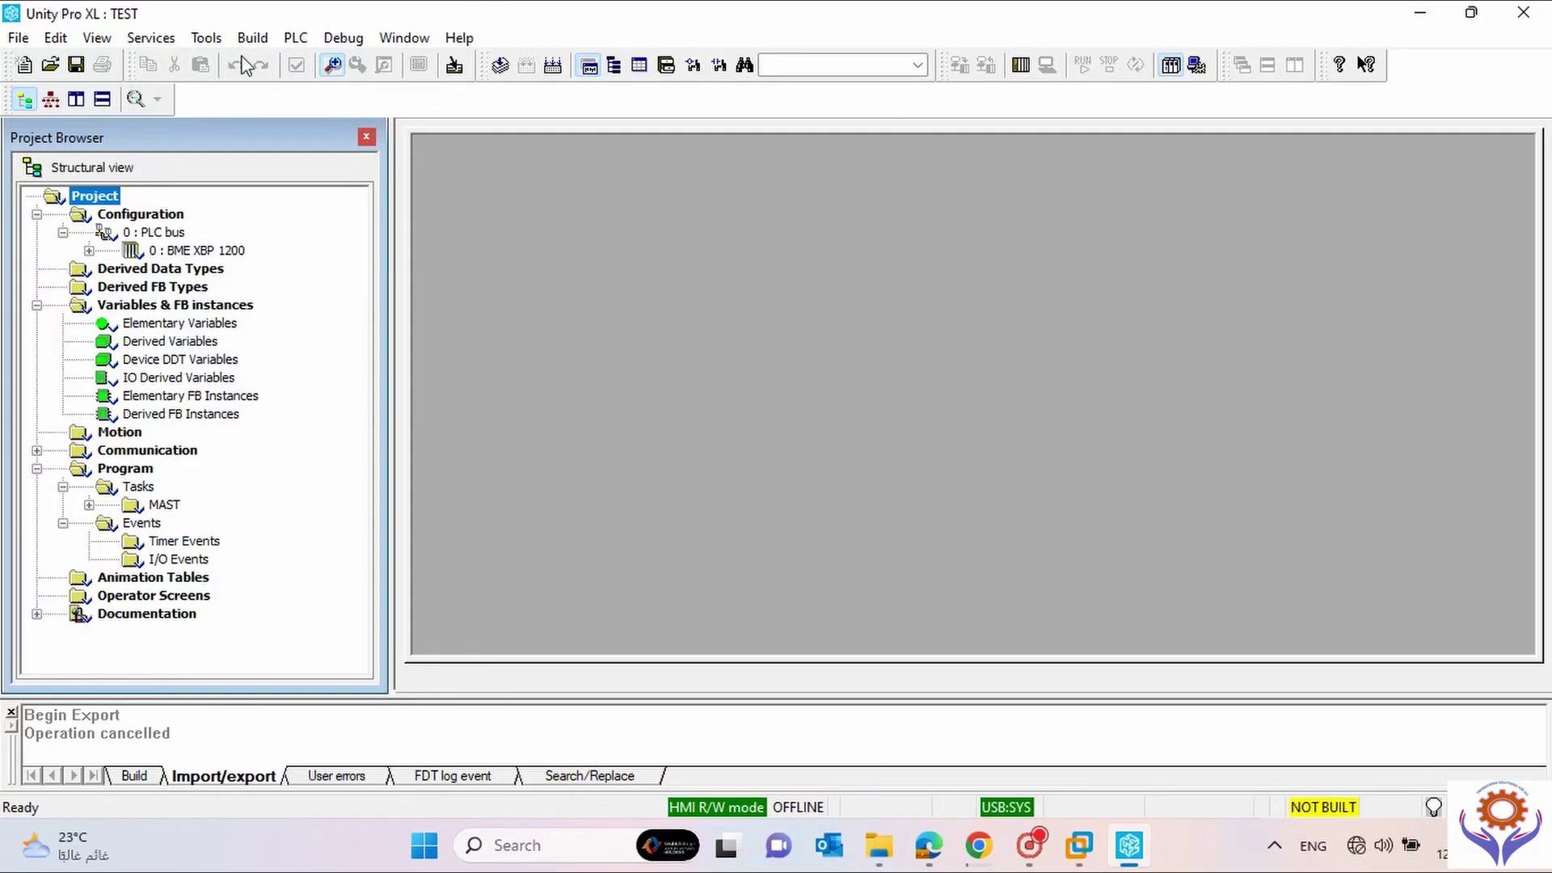
Open the DTM Browser to view the Host PC node, and close it again.
click(206, 38)
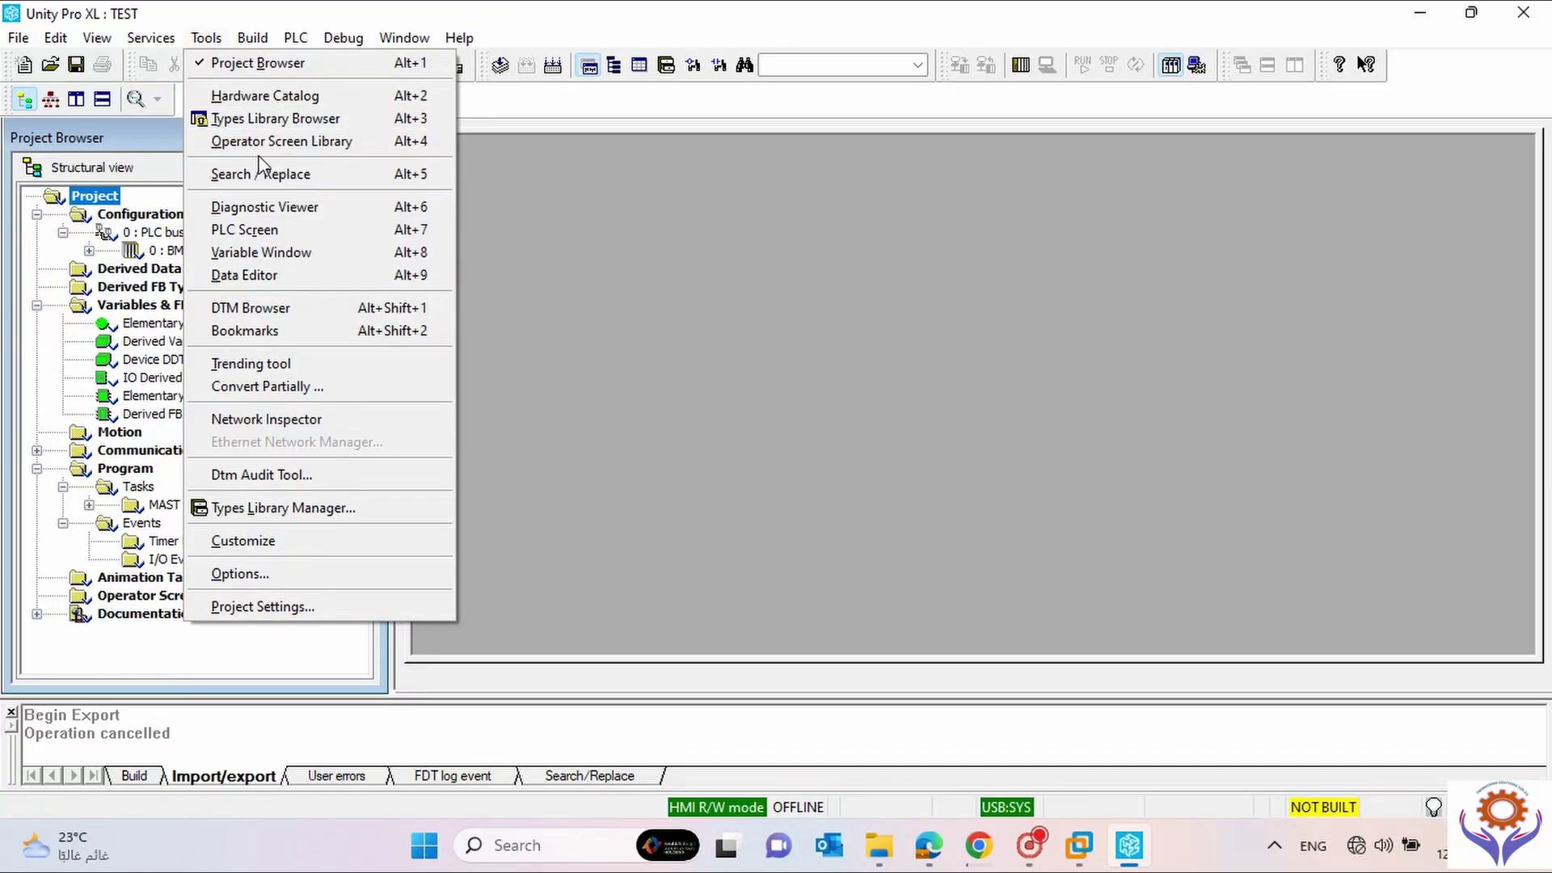
click(248, 308)
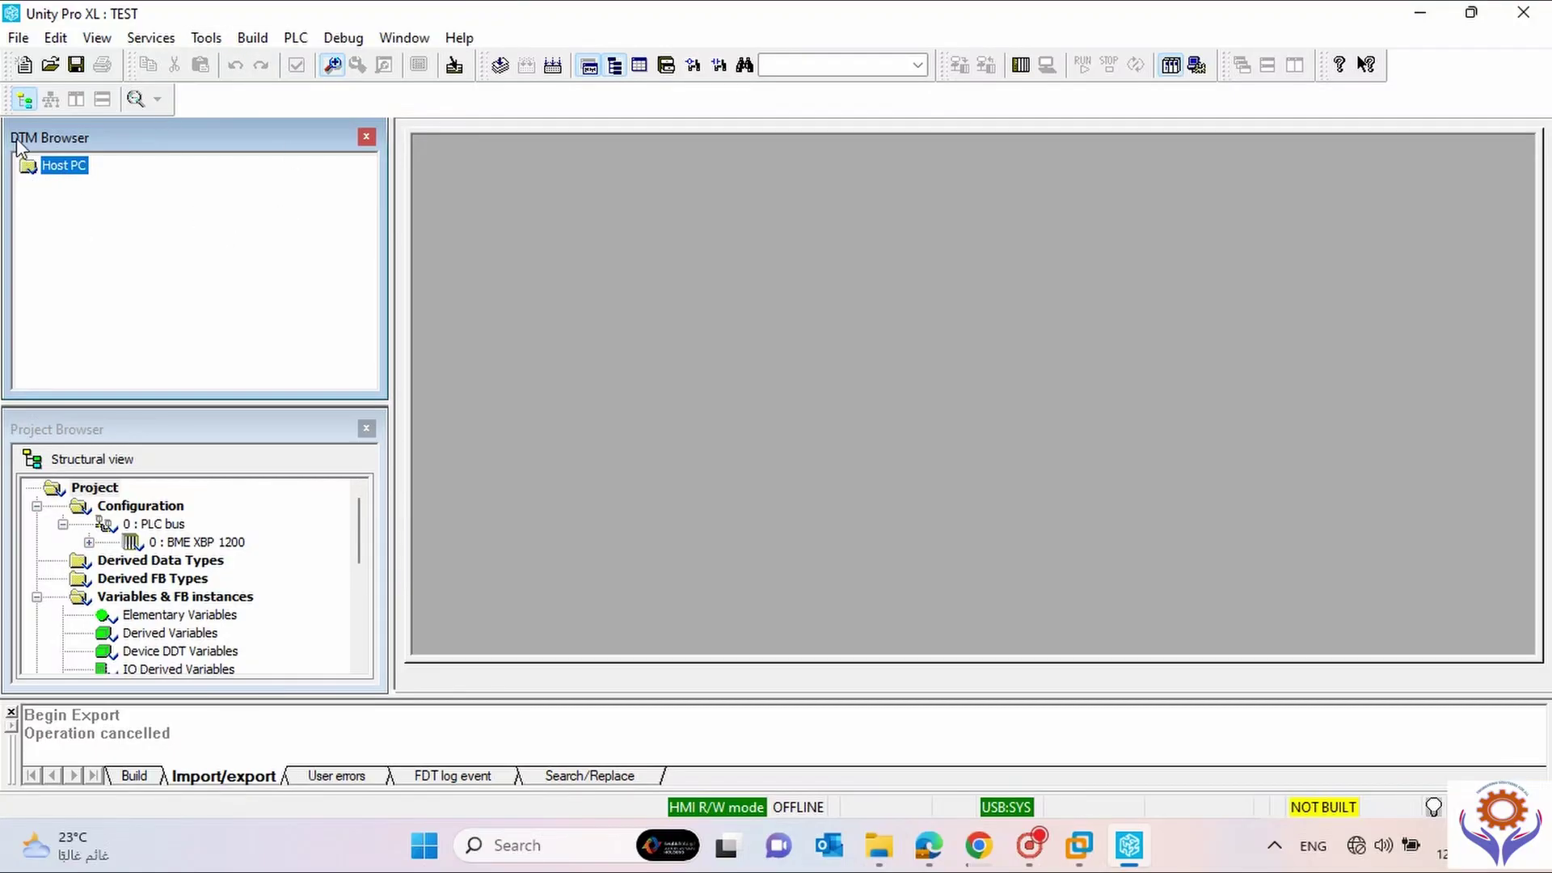
click(366, 136)
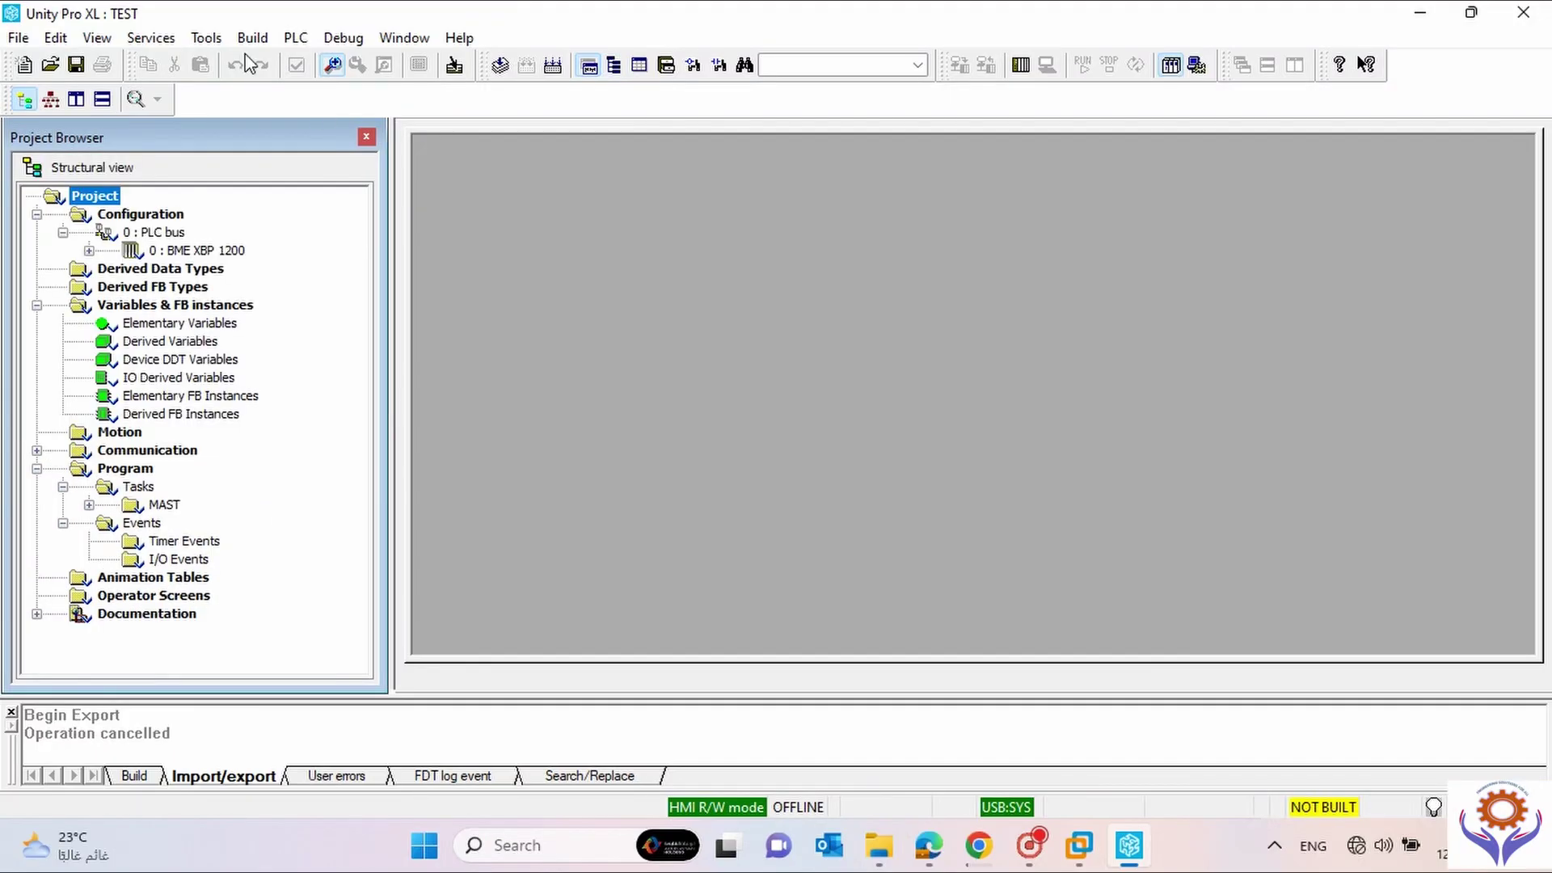
Open the Dtm Audit Tool, view its choice of application files to audit, and exit without selecting one.
click(209, 38)
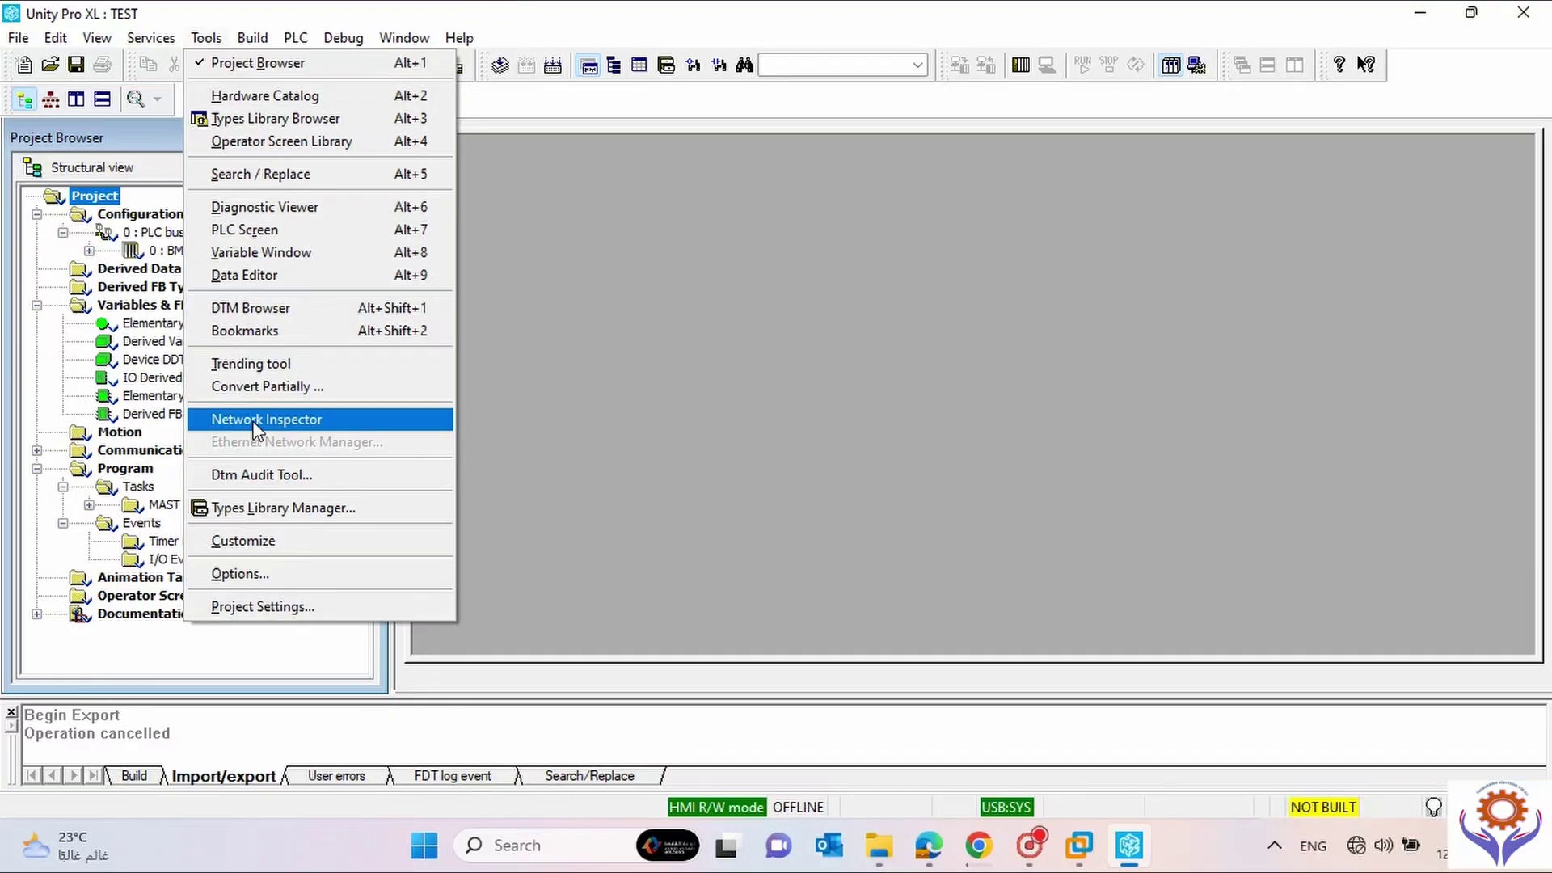
click(230, 477)
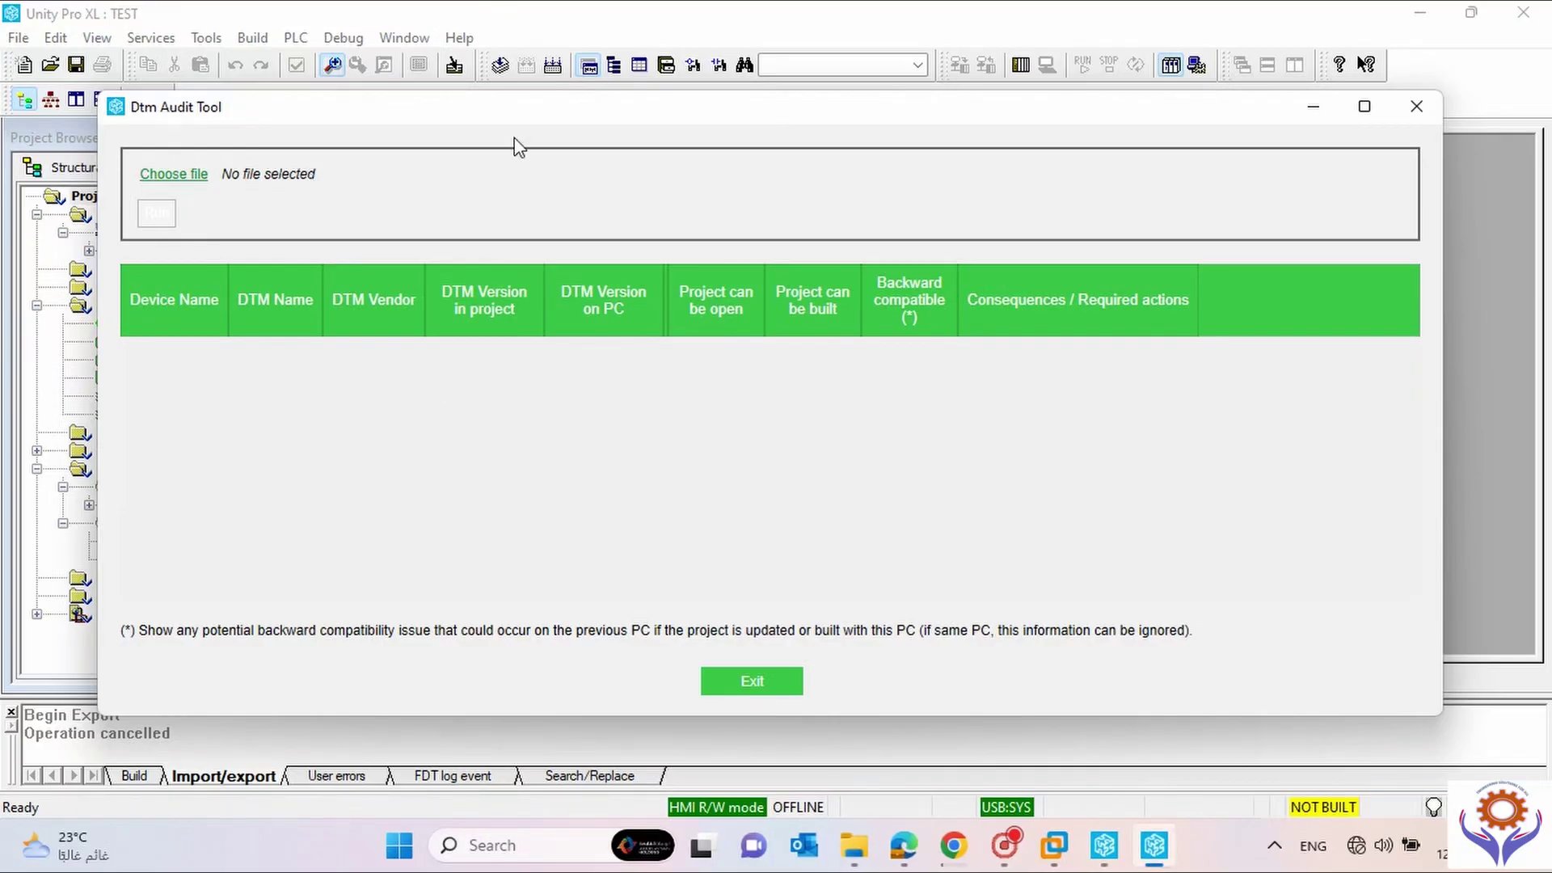
drag(513, 124, 633, 103)
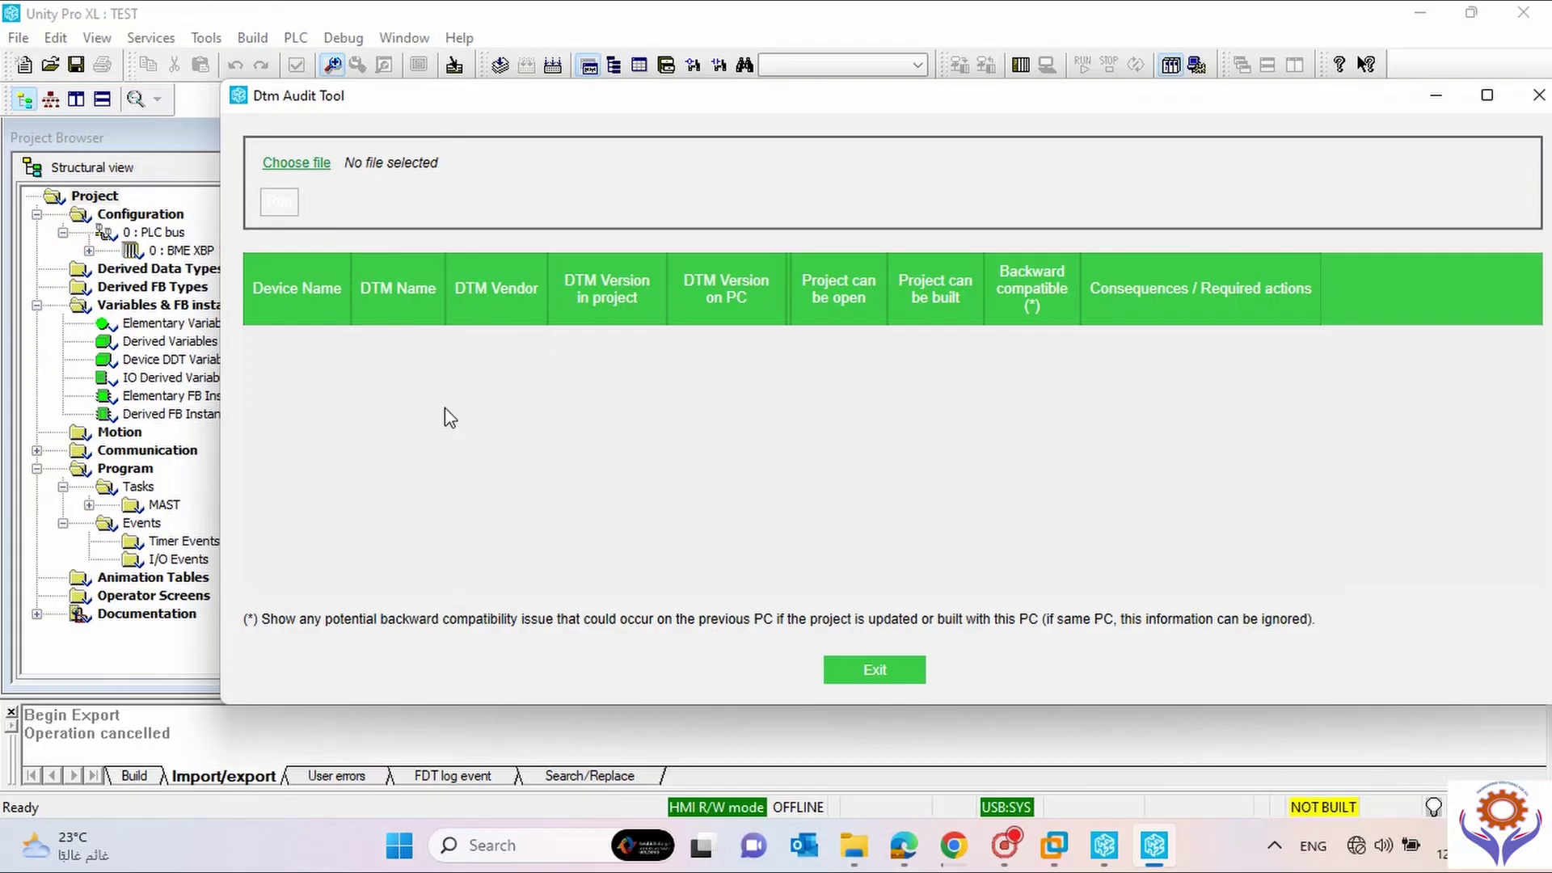
click(320, 176)
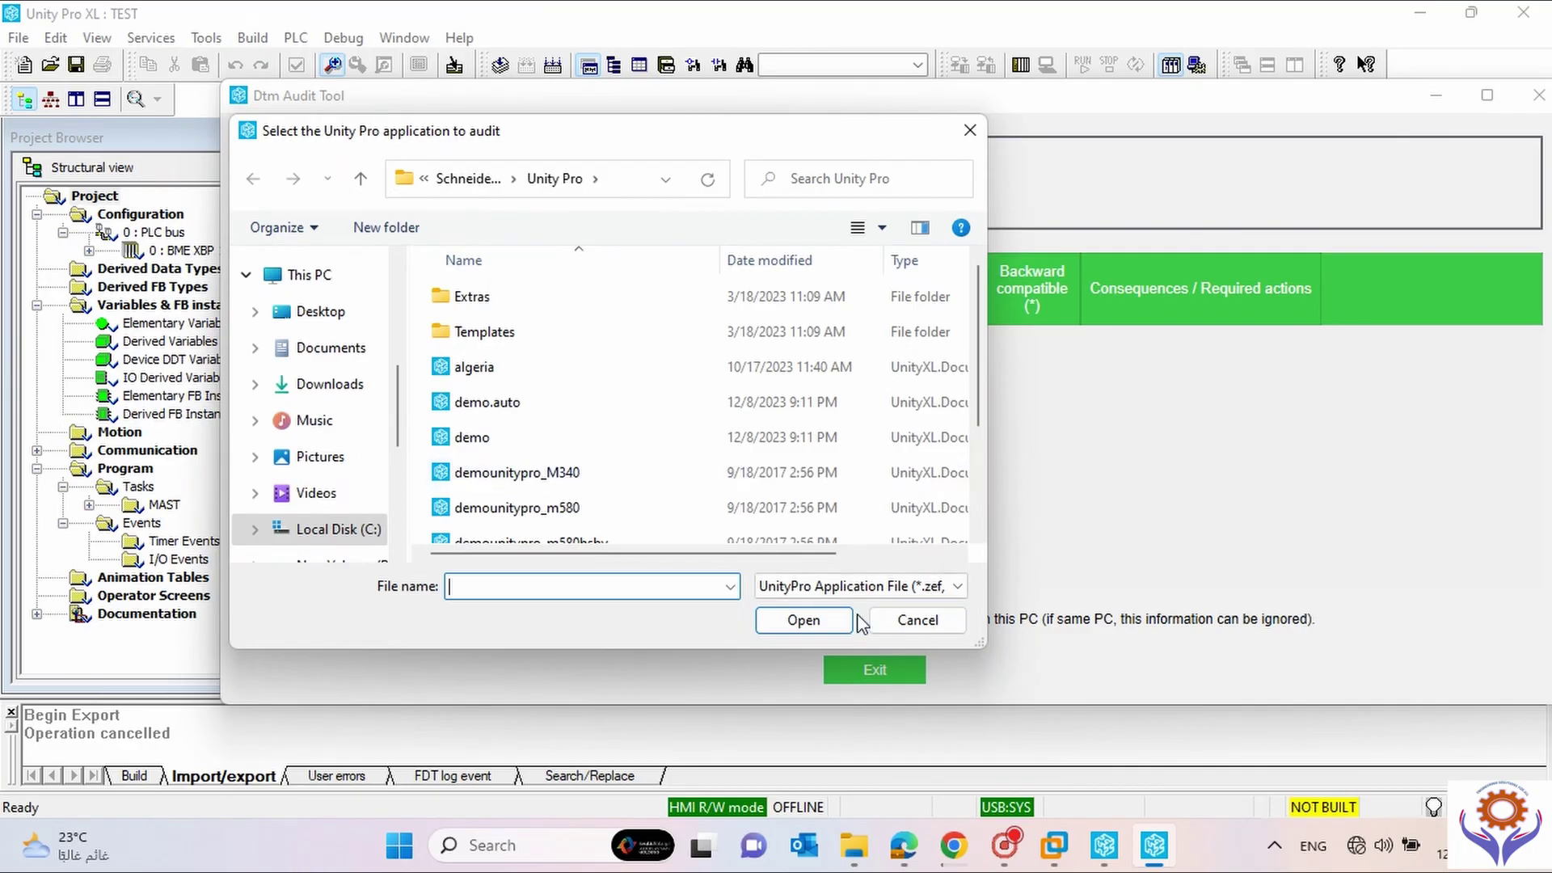
click(924, 624)
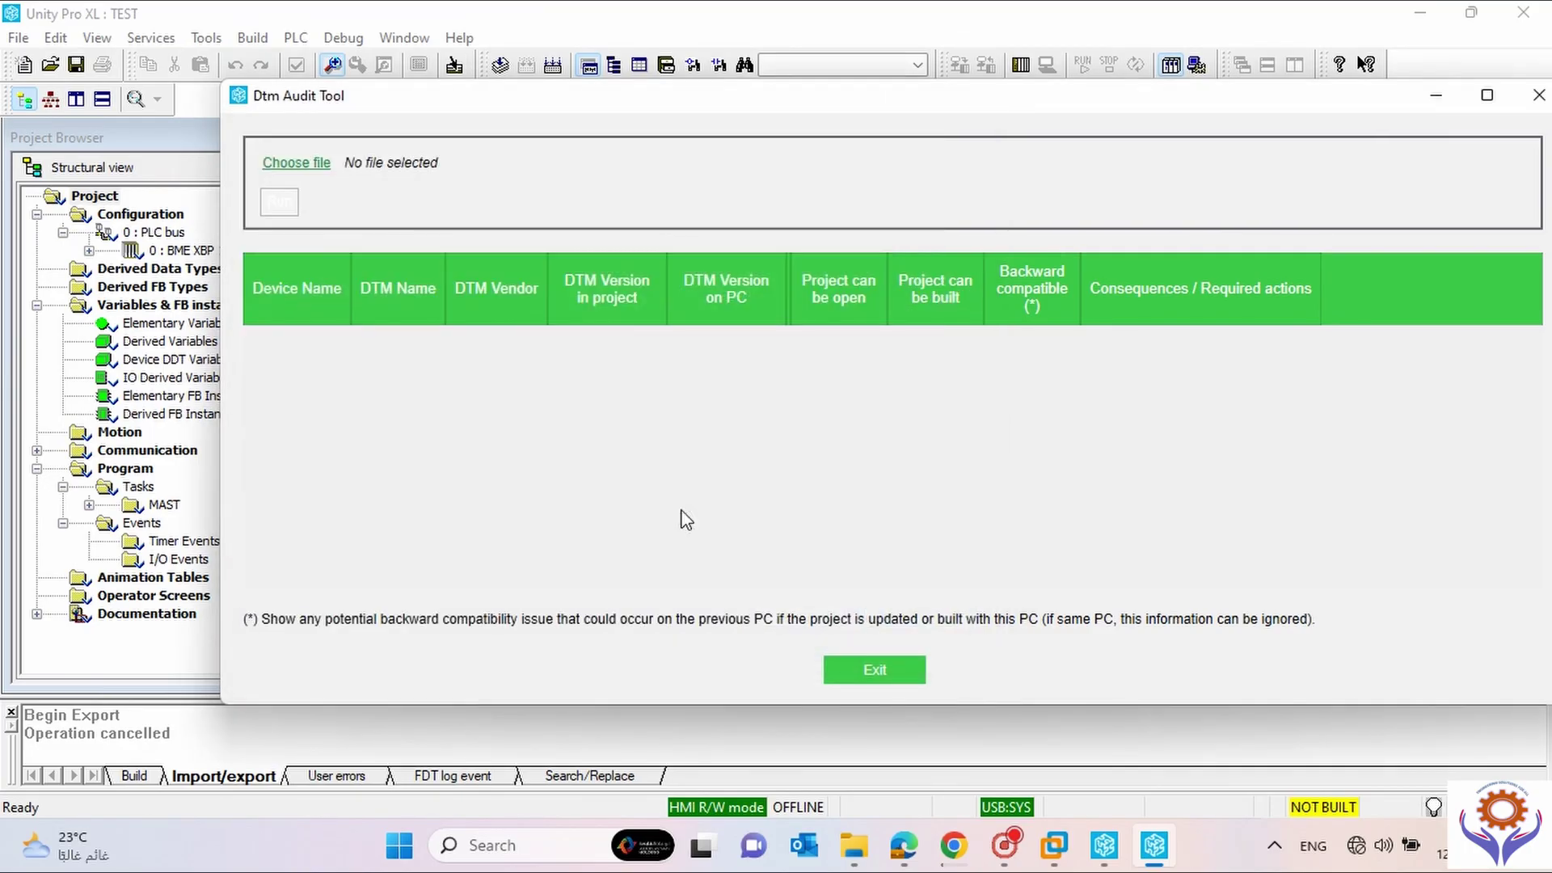
click(882, 678)
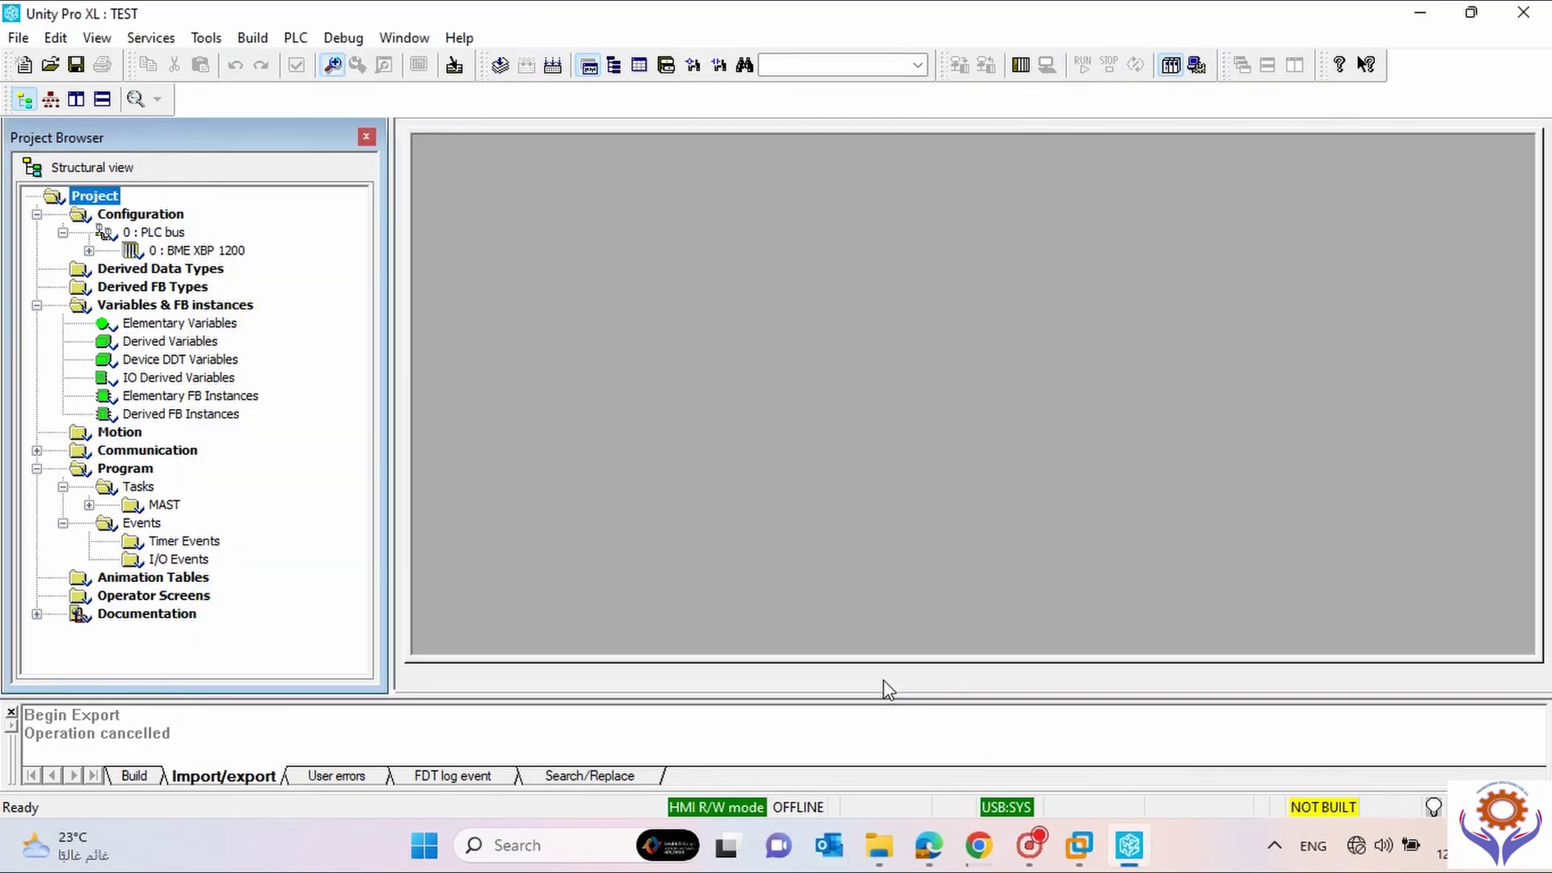
Open the Types Library Manager, maximize it, and expand the Libset V13.0 library families.
click(209, 38)
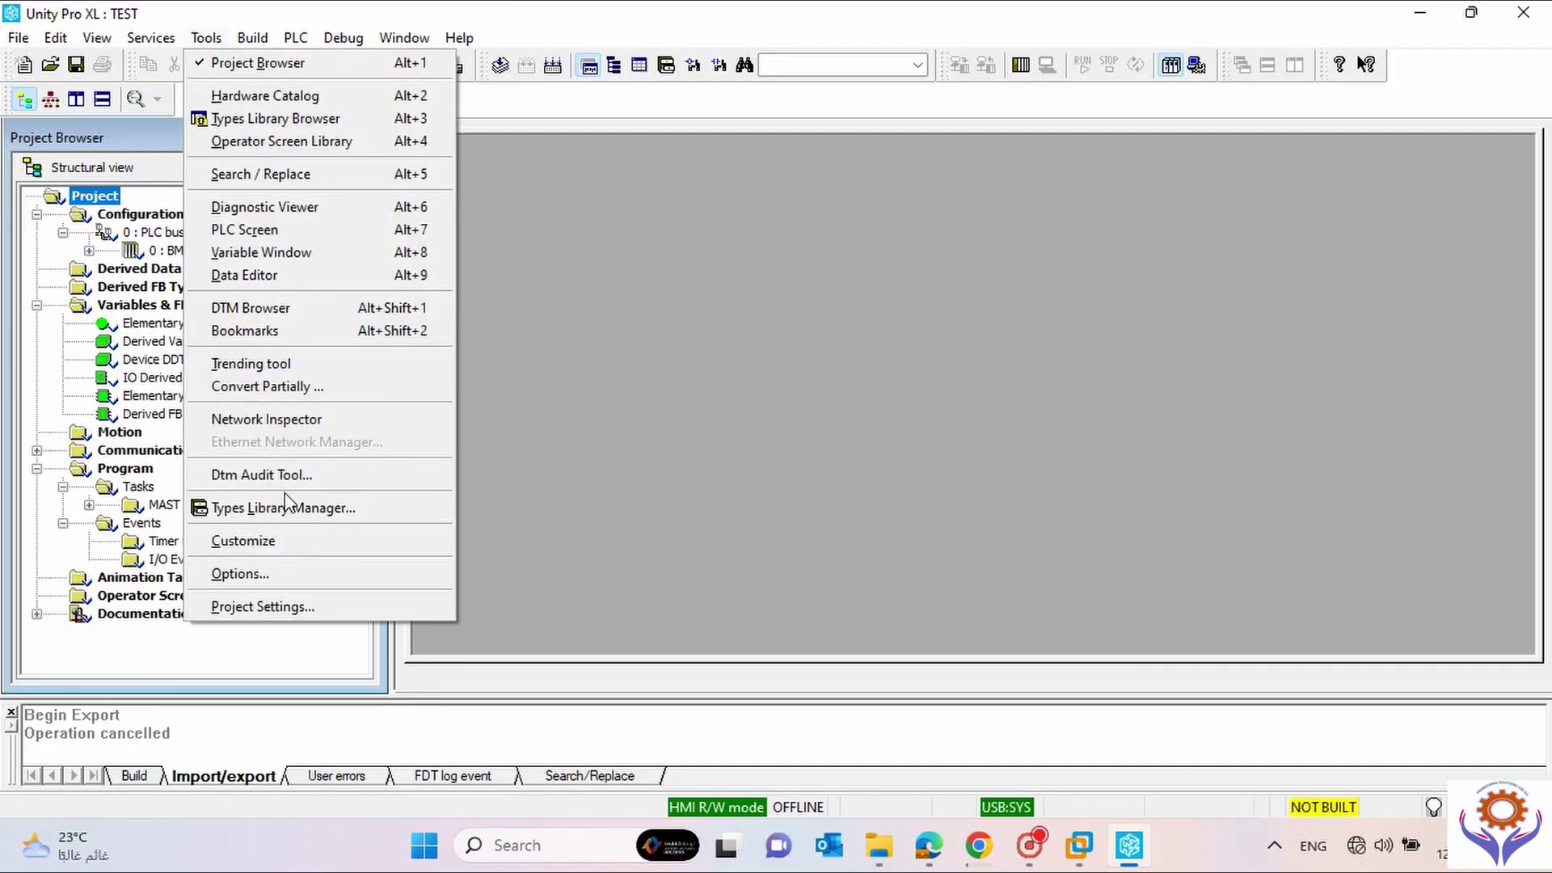
click(235, 510)
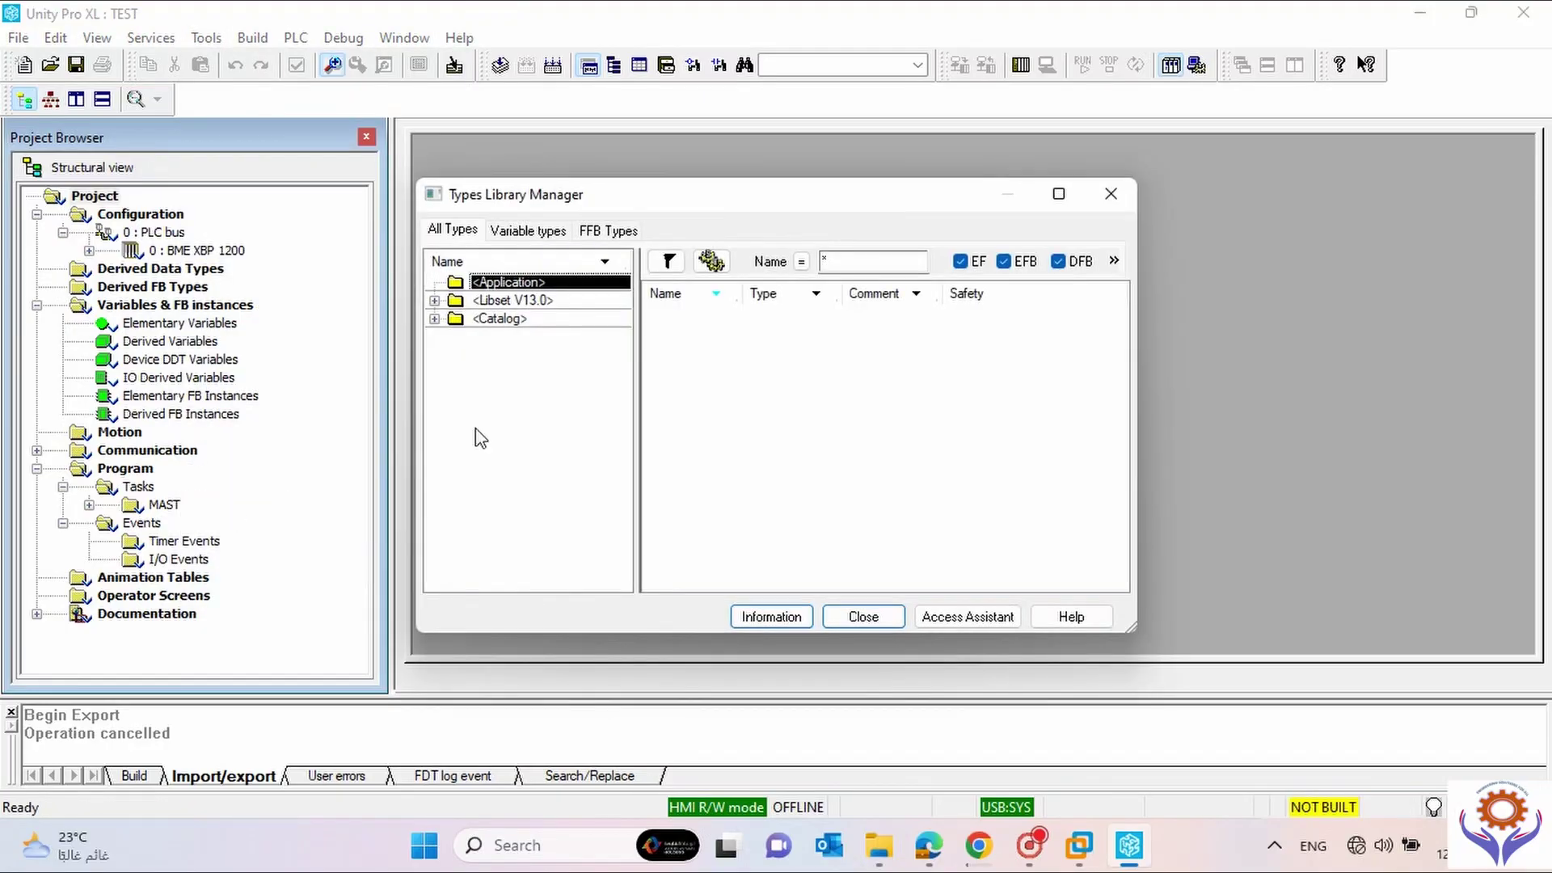
click(436, 300)
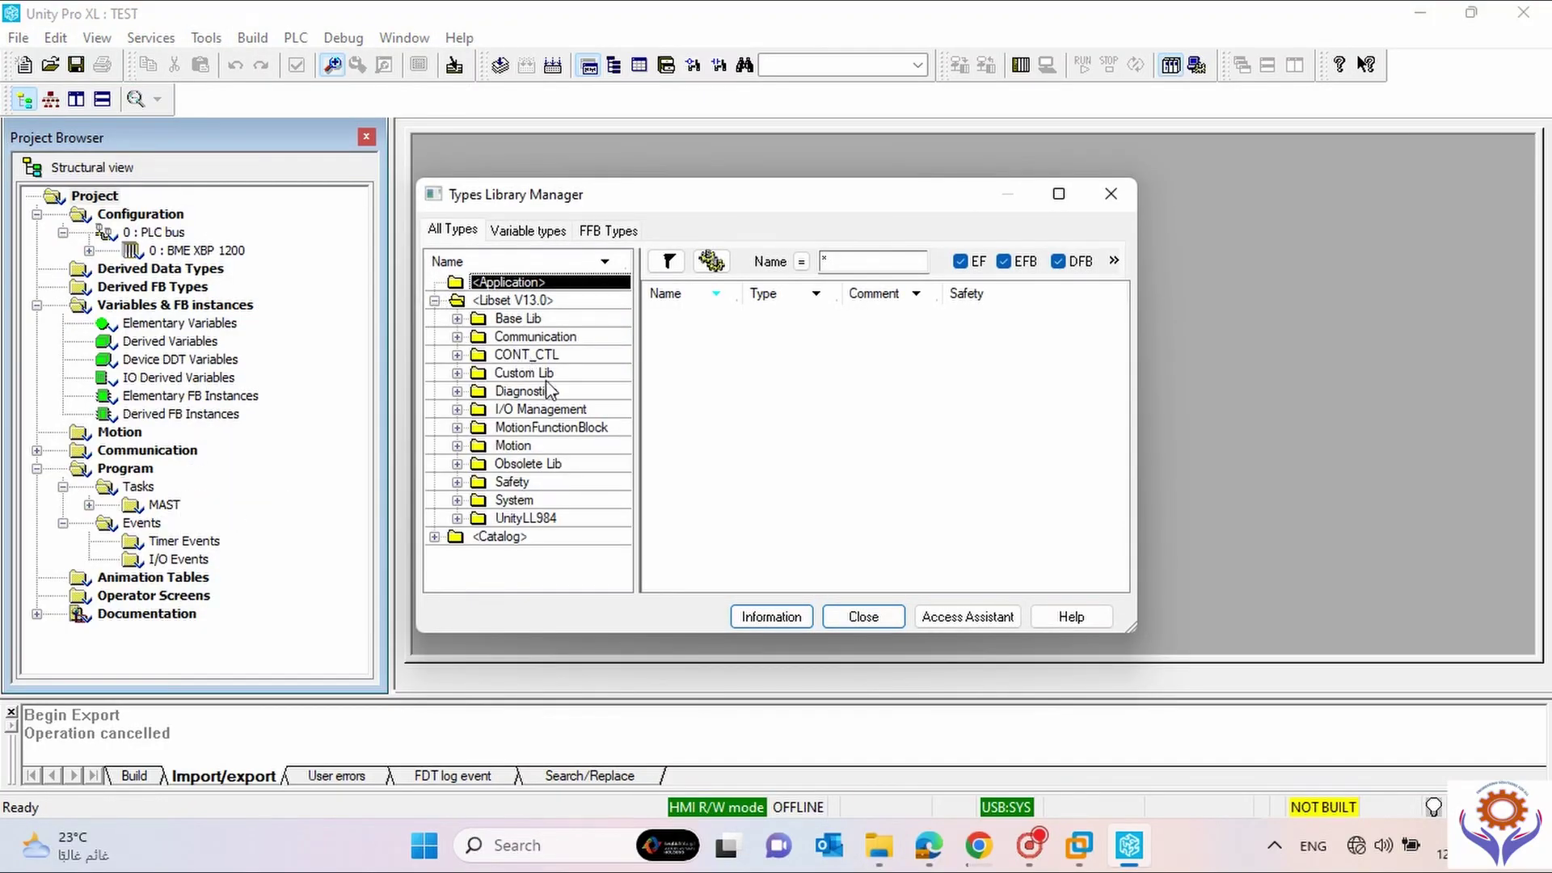
drag(656, 209, 649, 160)
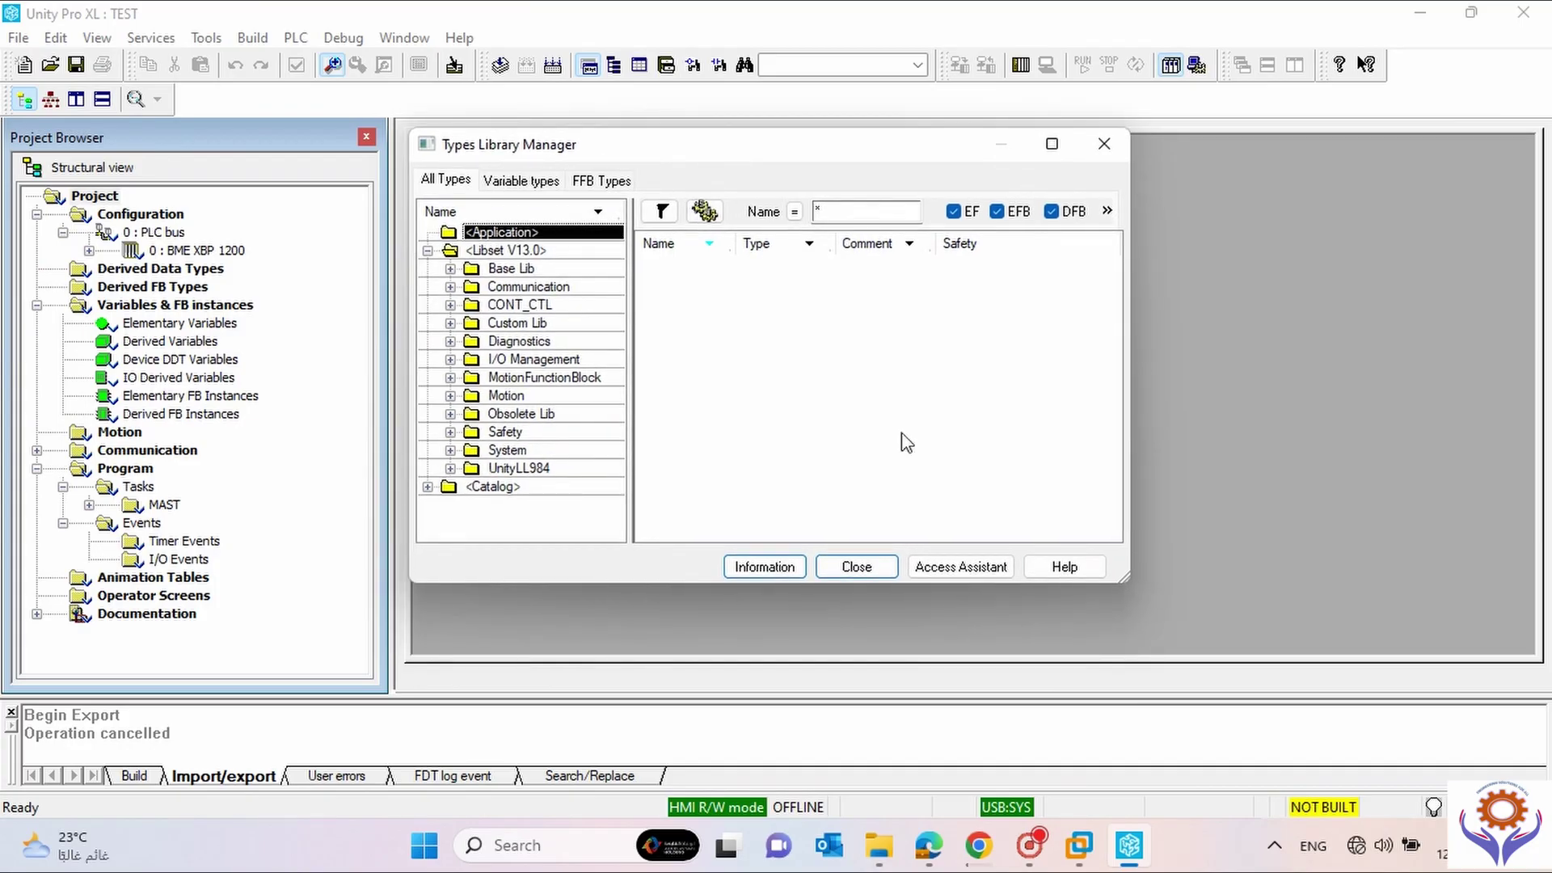
click(1052, 144)
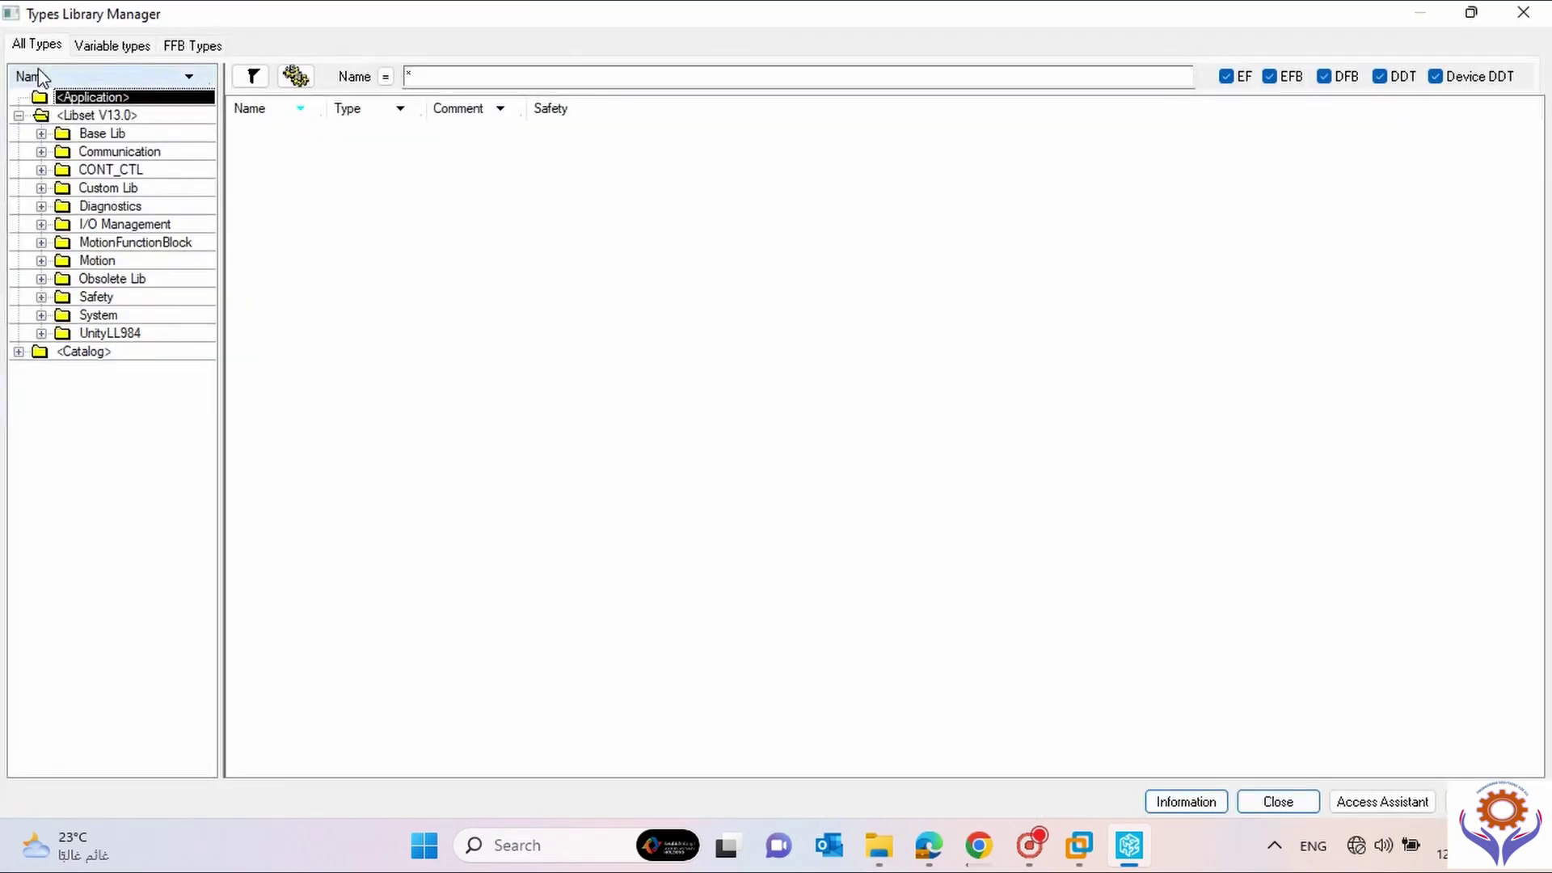
click(20, 115)
click(18, 116)
List the Base Lib types, widen the Name column, and expand the ACOS function to view its parameter groups.
click(41, 135)
click(91, 135)
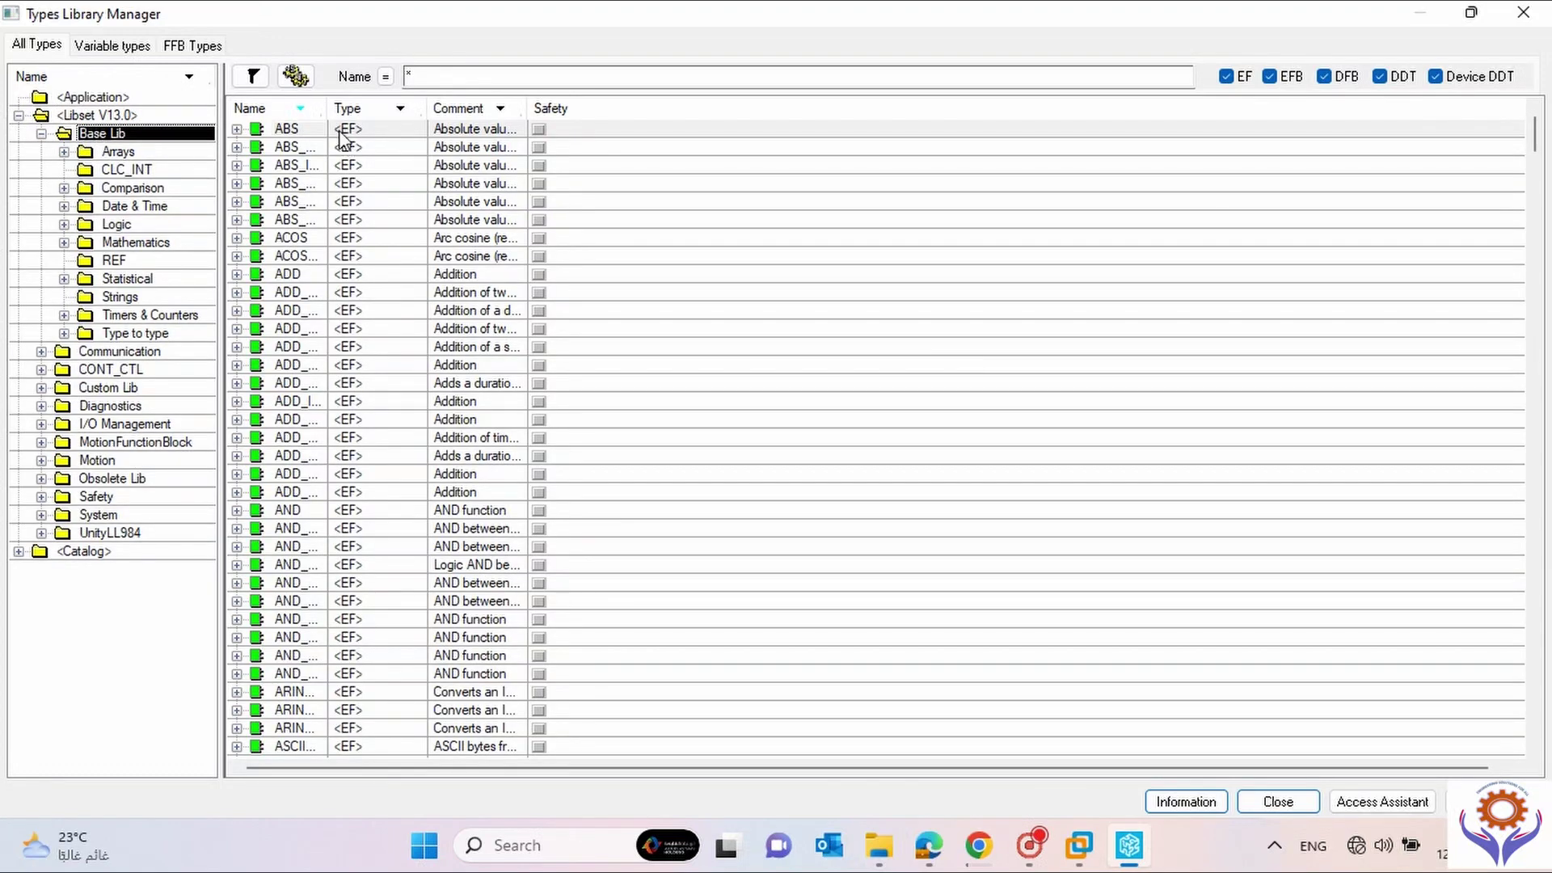
drag(329, 108, 391, 108)
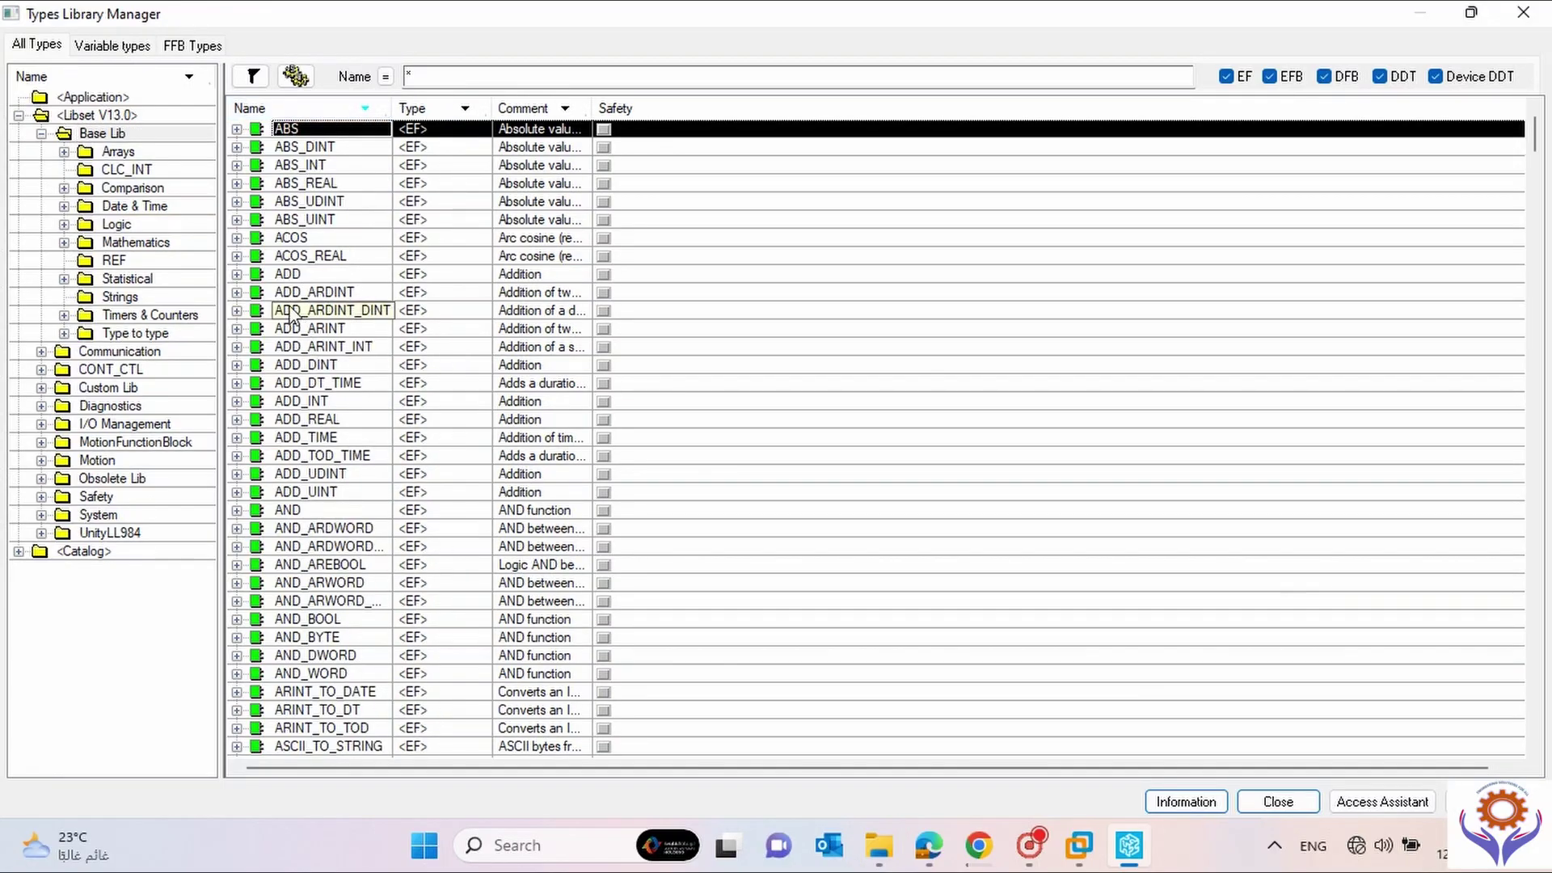
click(284, 240)
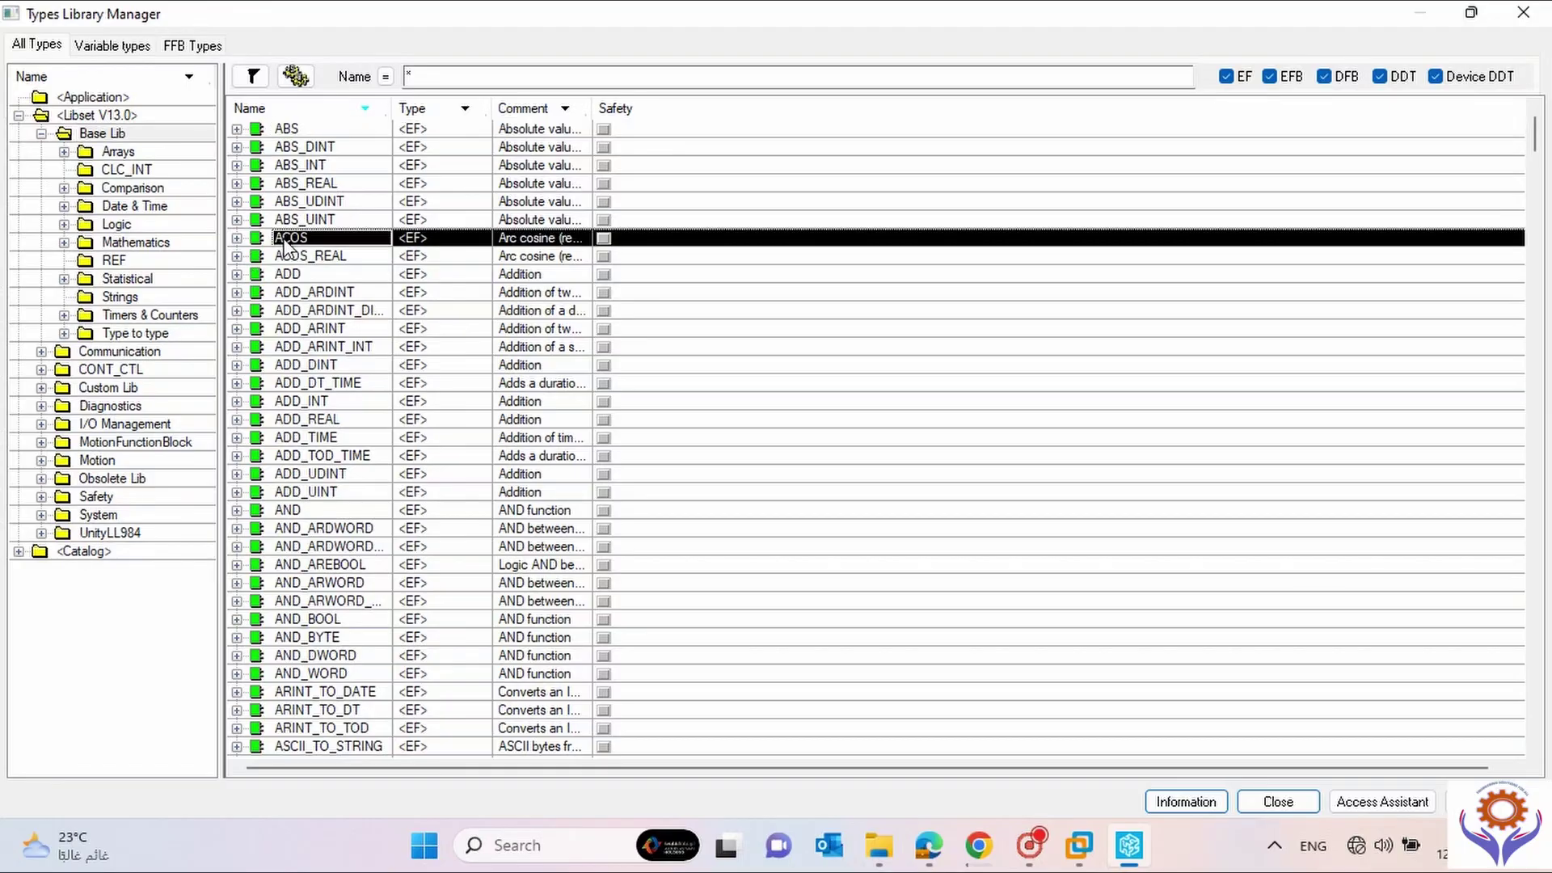
click(237, 238)
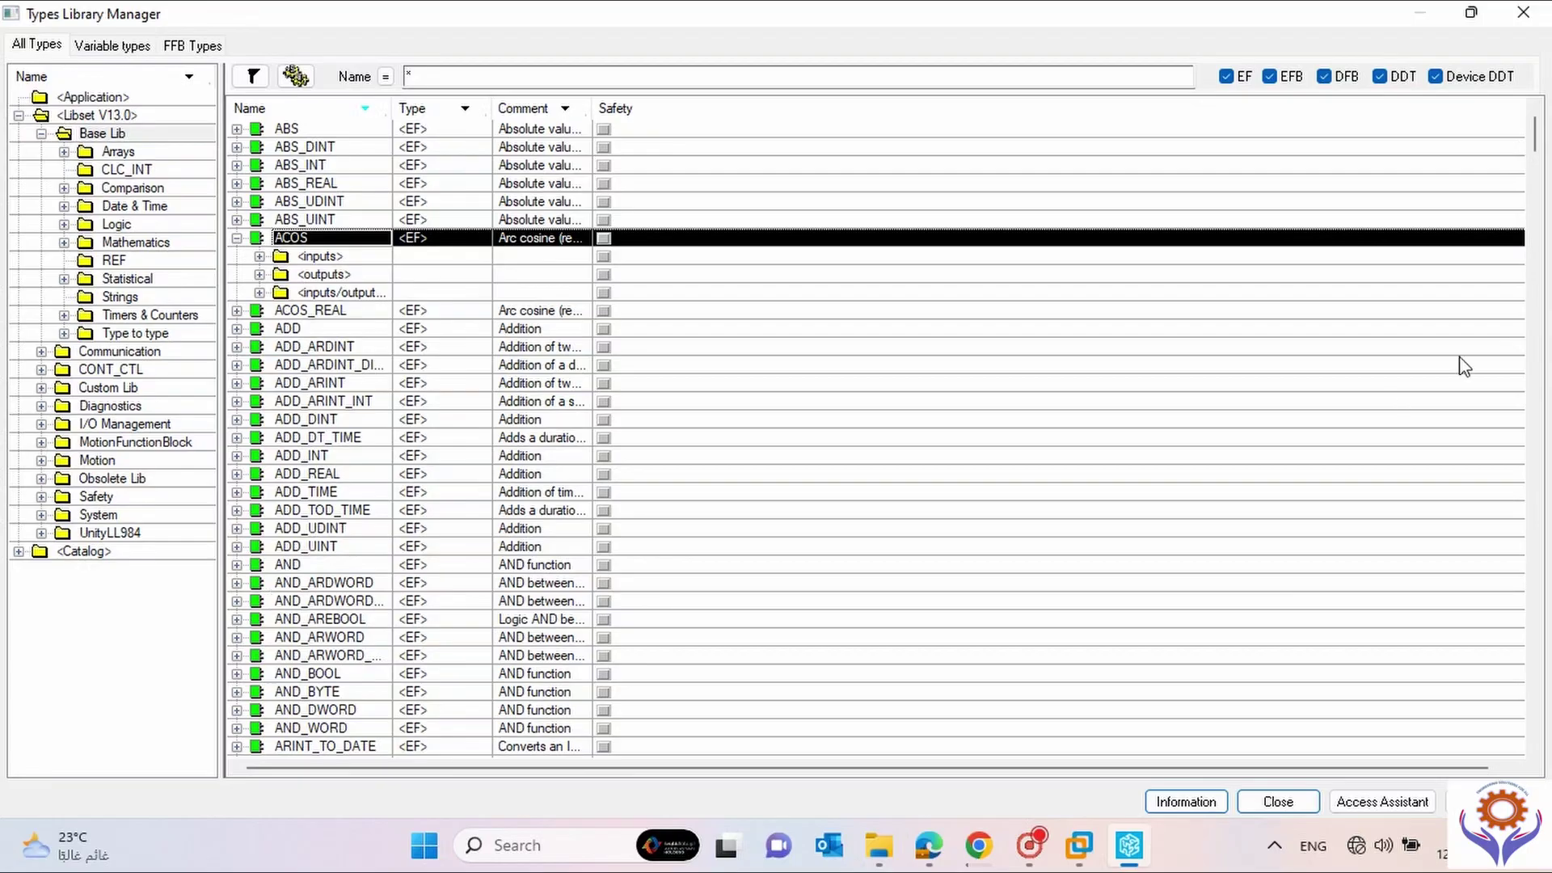
Look through the rest of the Base Lib types down to the XOR functions, selecting DEC on the way.
drag(1535, 138, 1534, 211)
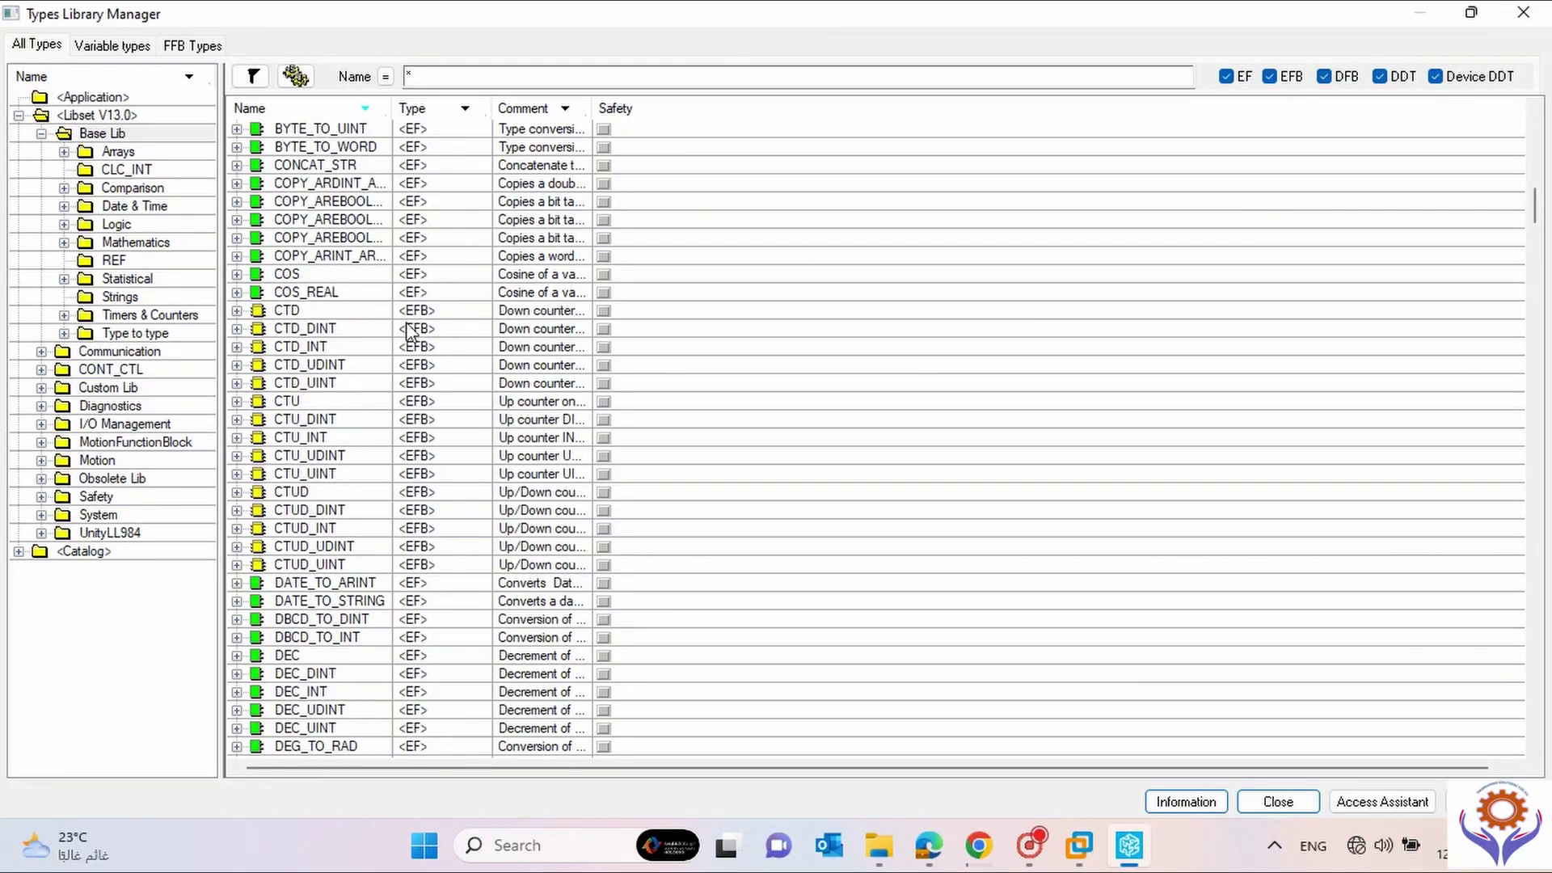
click(308, 602)
click(343, 656)
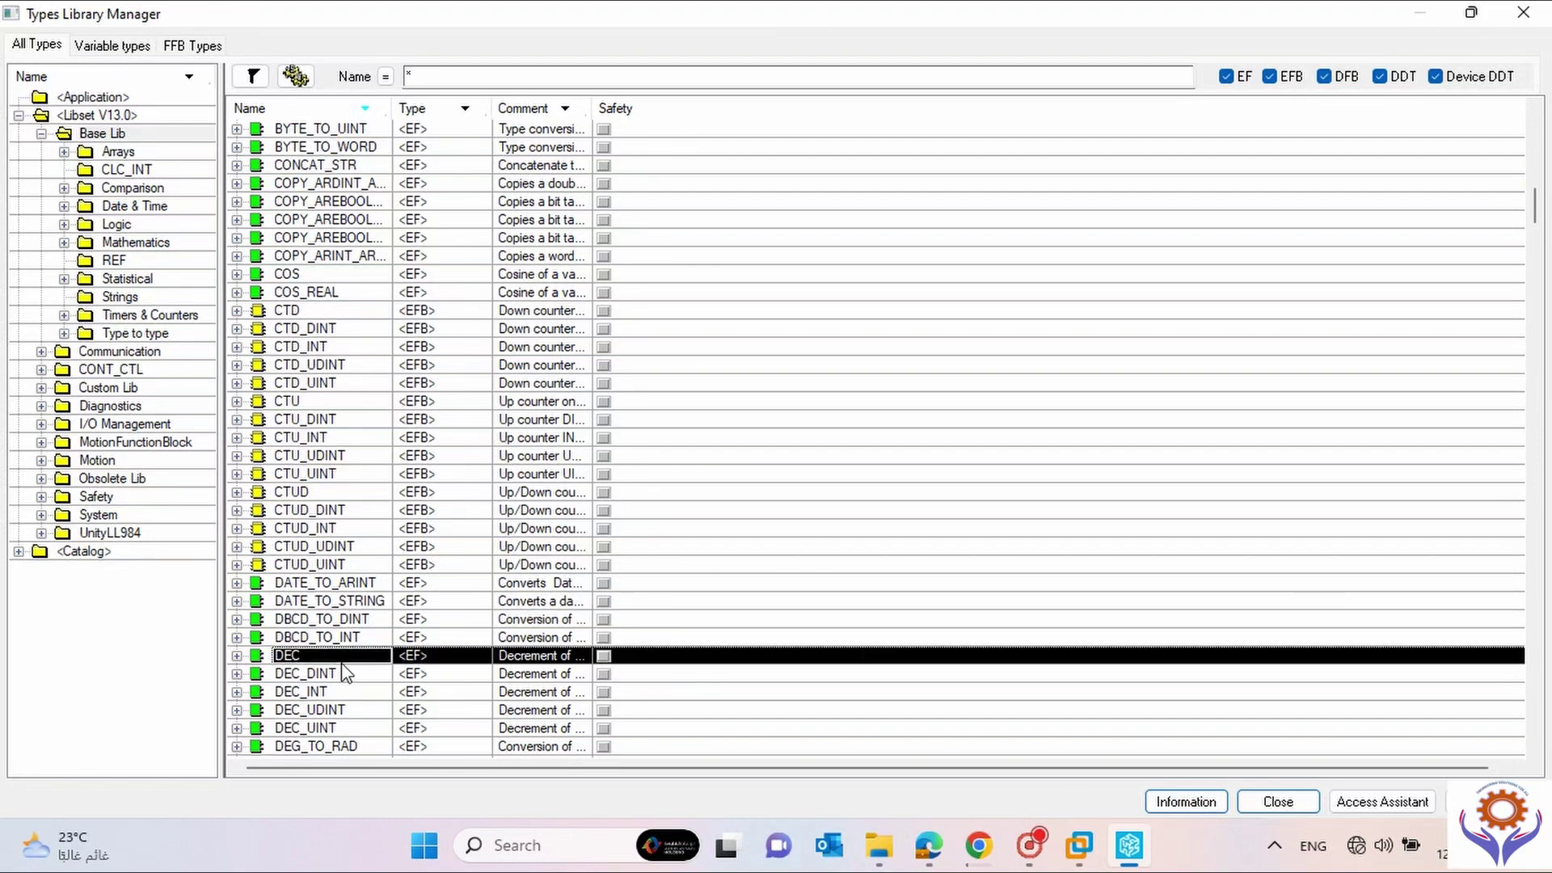
drag(1535, 275, 1548, 764)
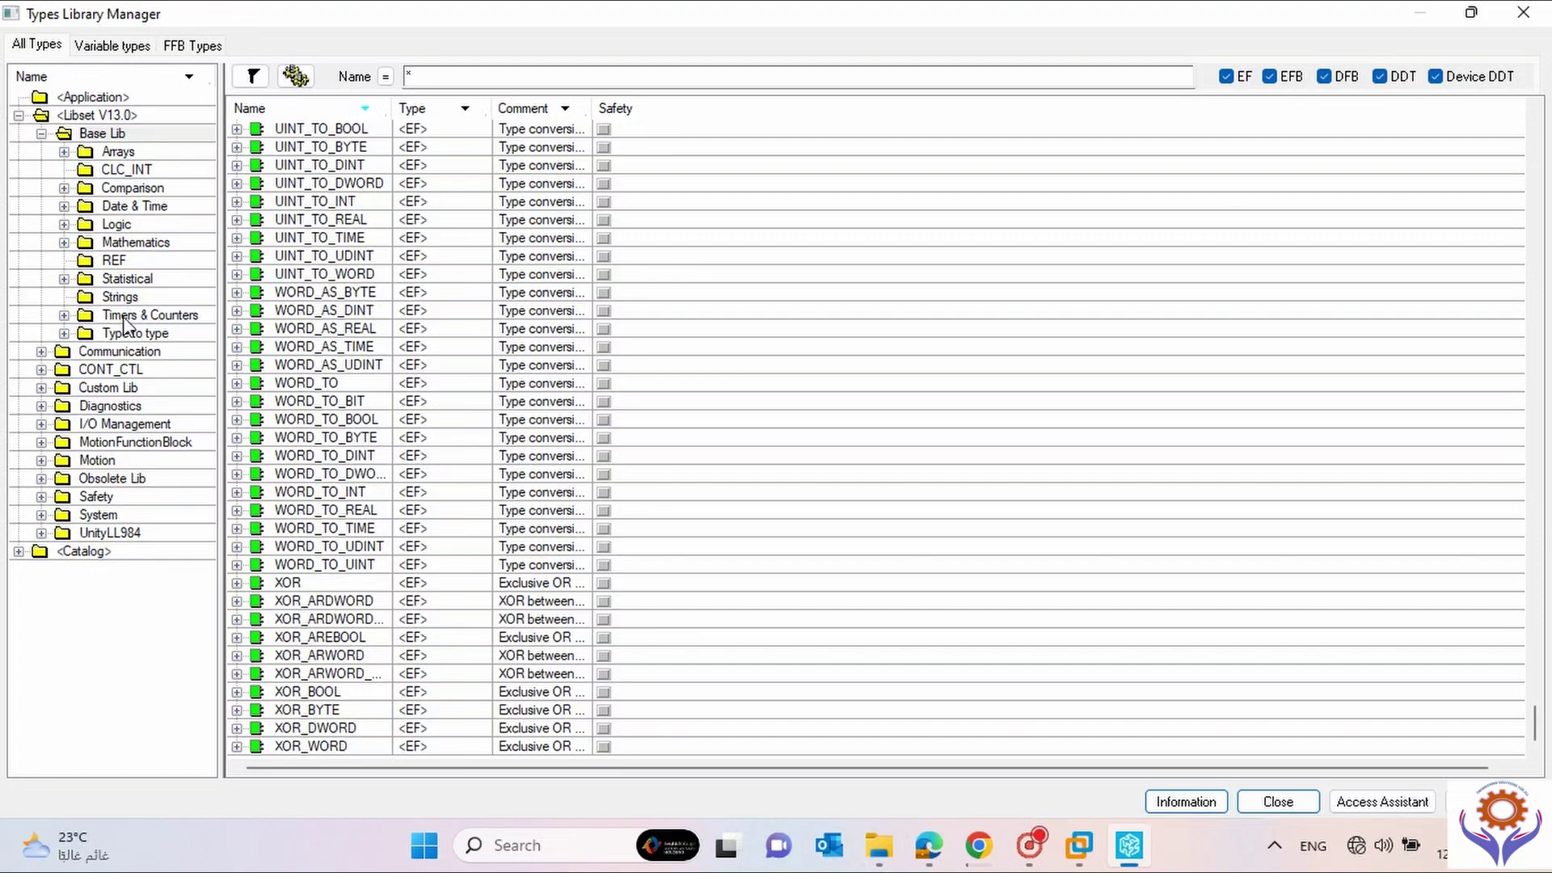
View the types in the Extended family of Communication and the custom FAMILY folder of Custom Lib.
click(41, 353)
click(111, 374)
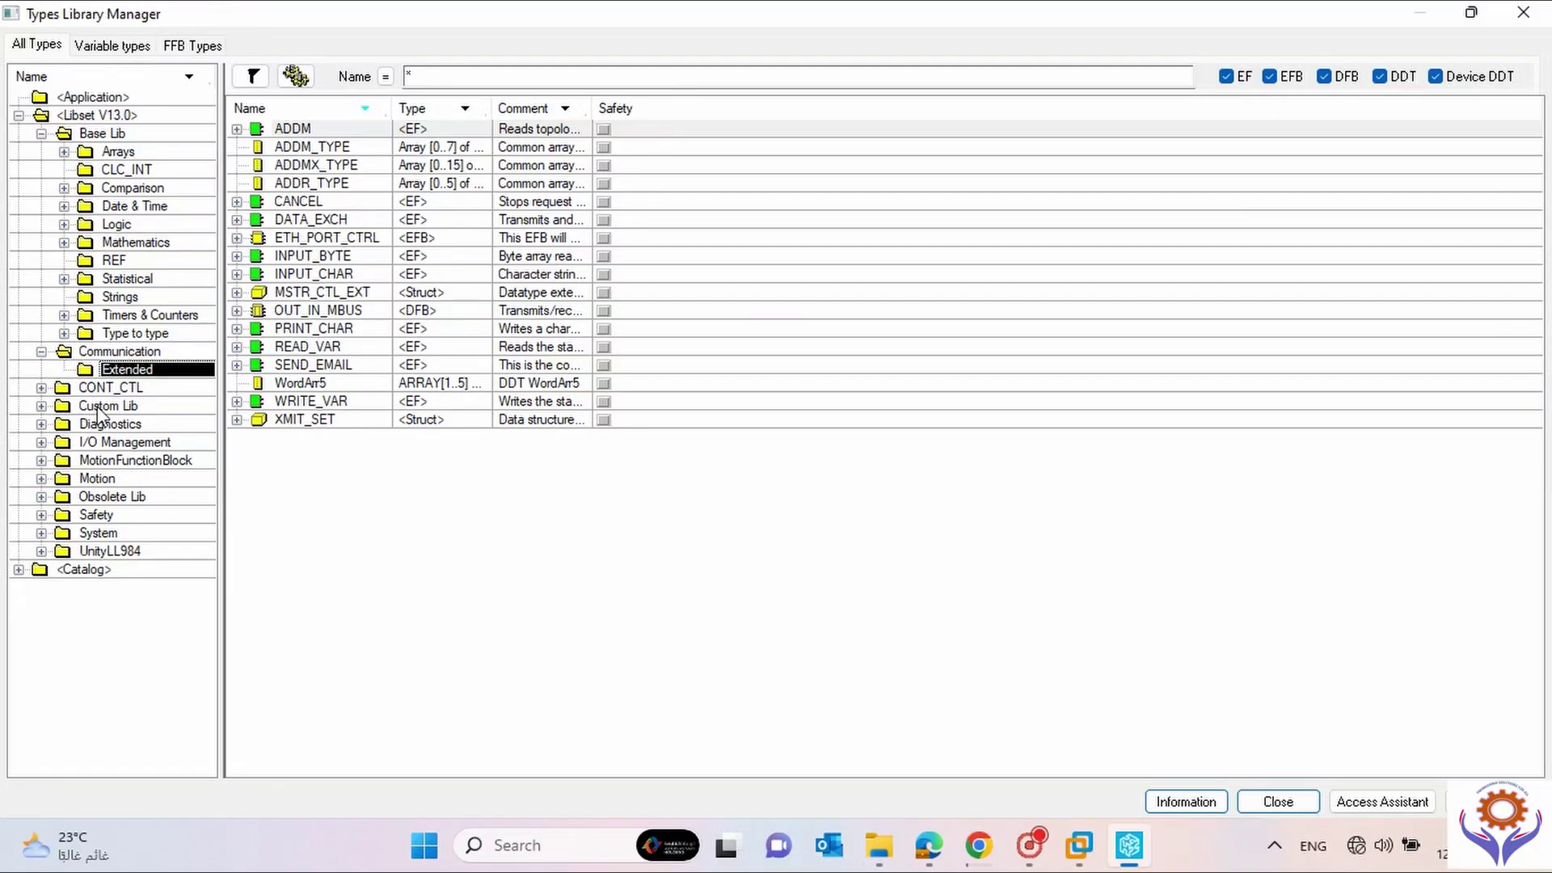
click(42, 406)
click(127, 428)
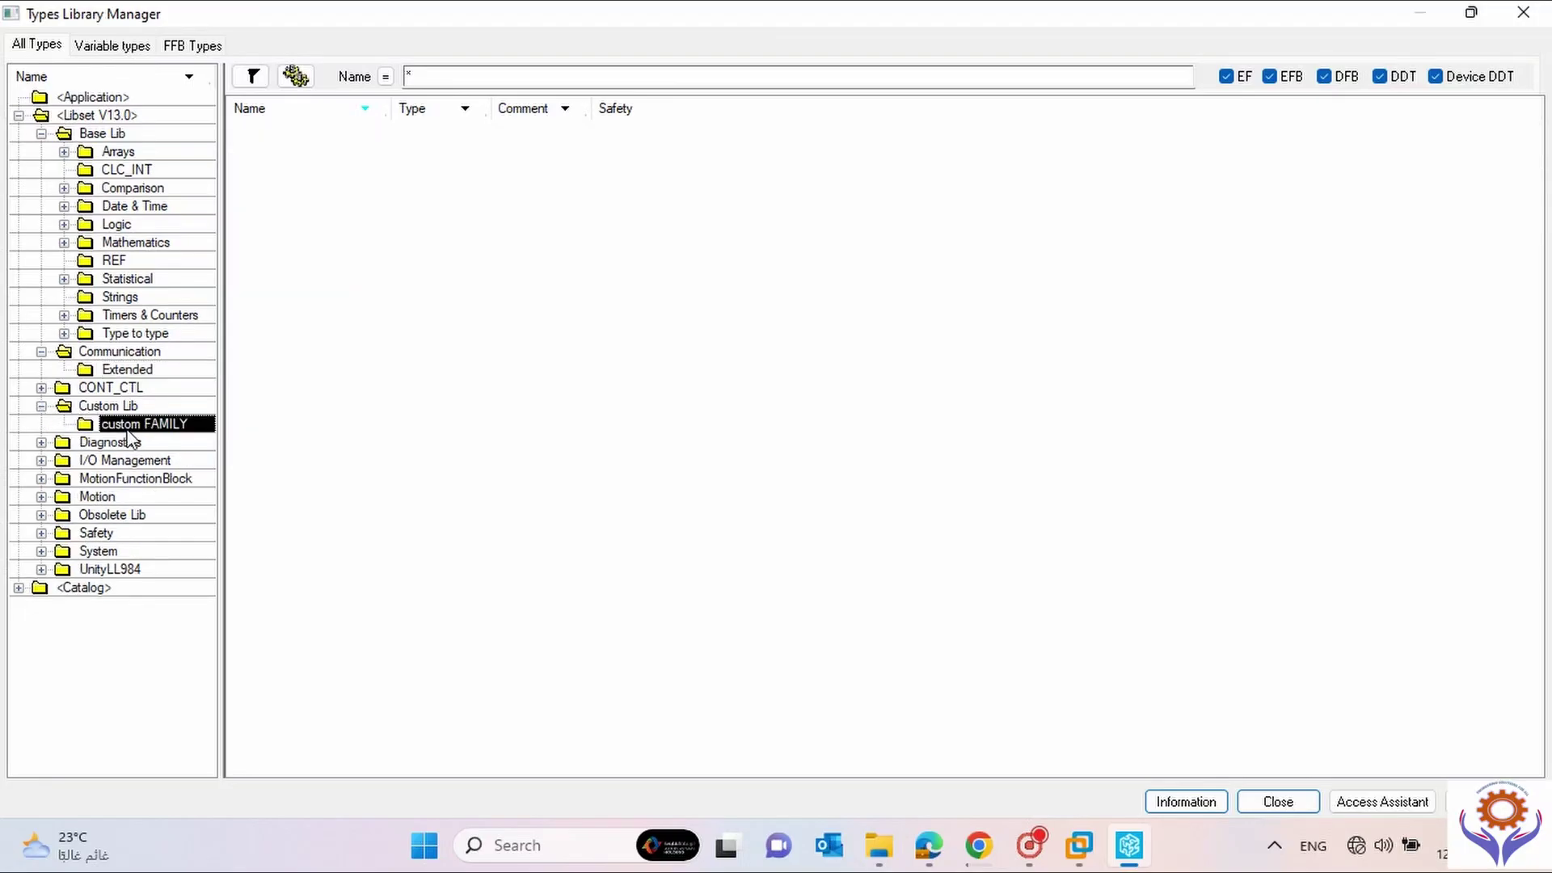
click(41, 406)
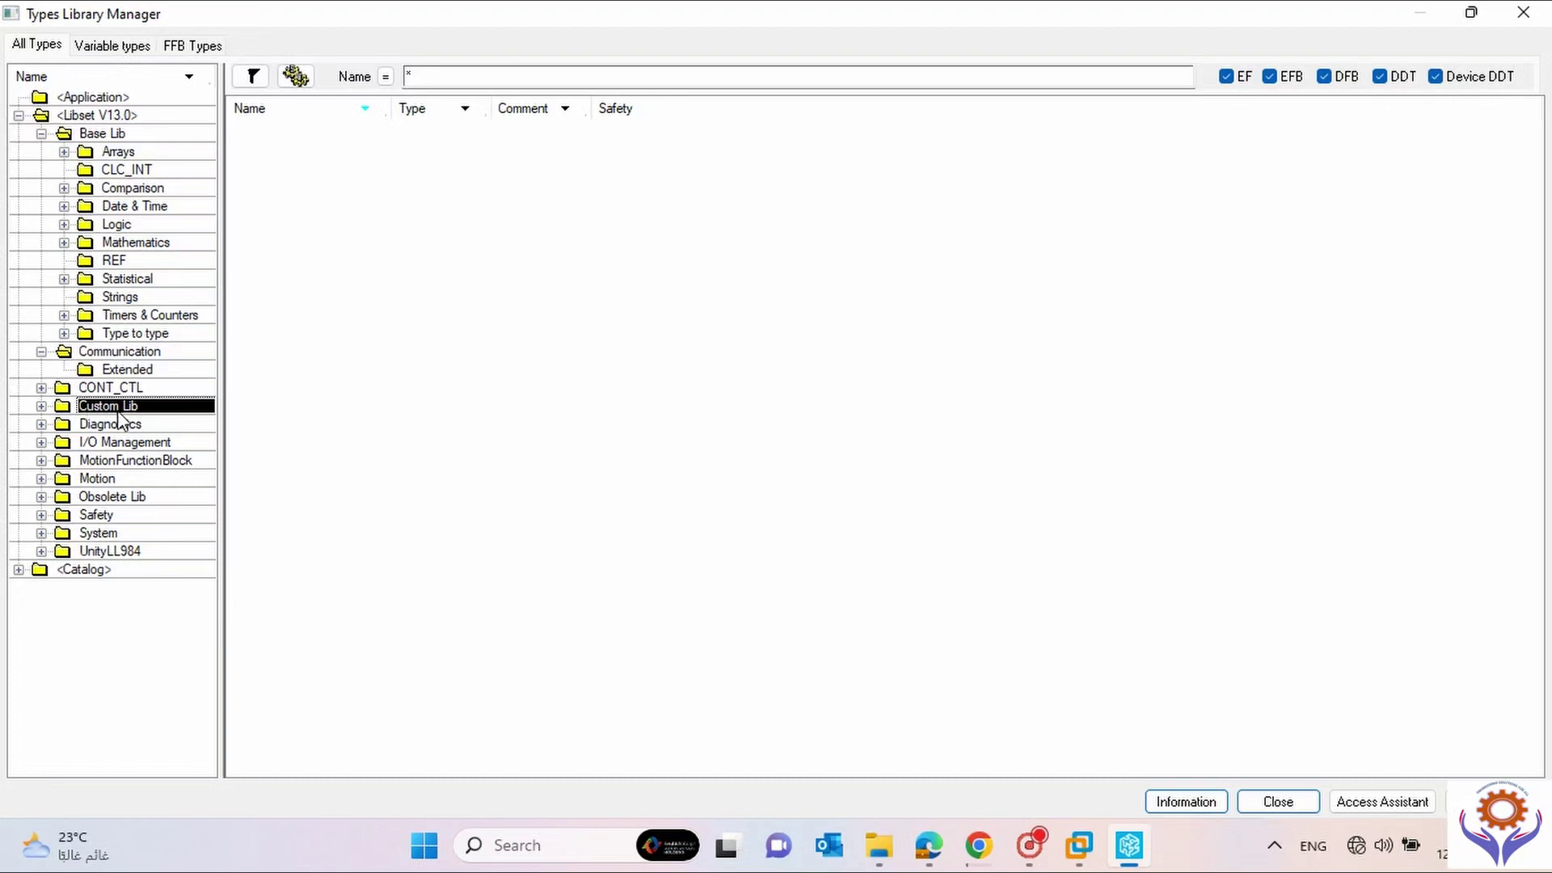
View the Diagnostics library types, expand the I/O Management families, and close the Types Library Manager.
click(41, 424)
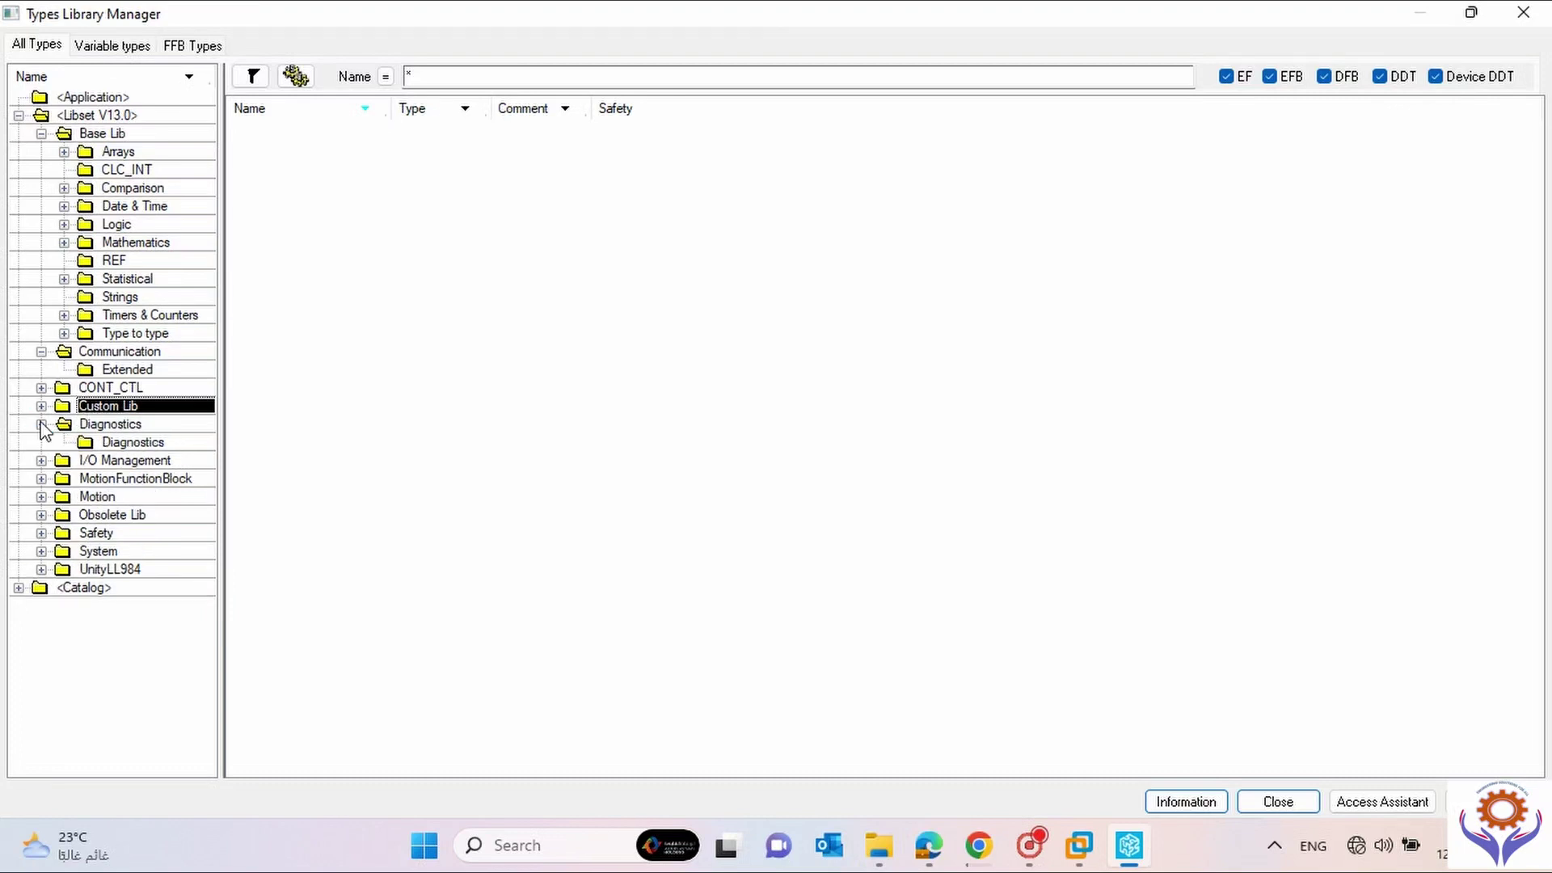
click(121, 443)
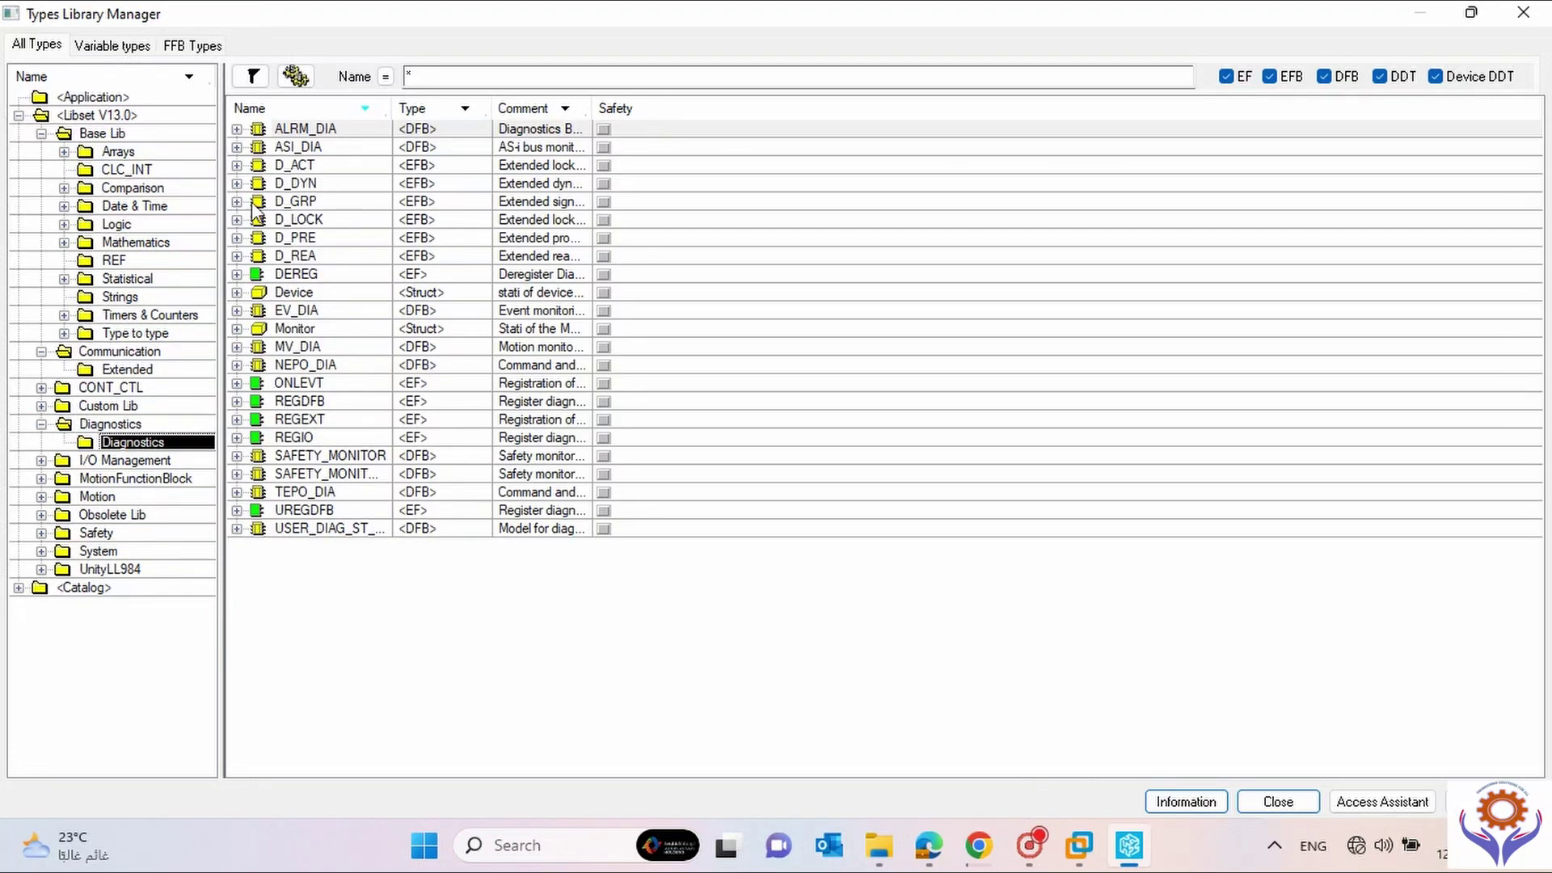
click(41, 461)
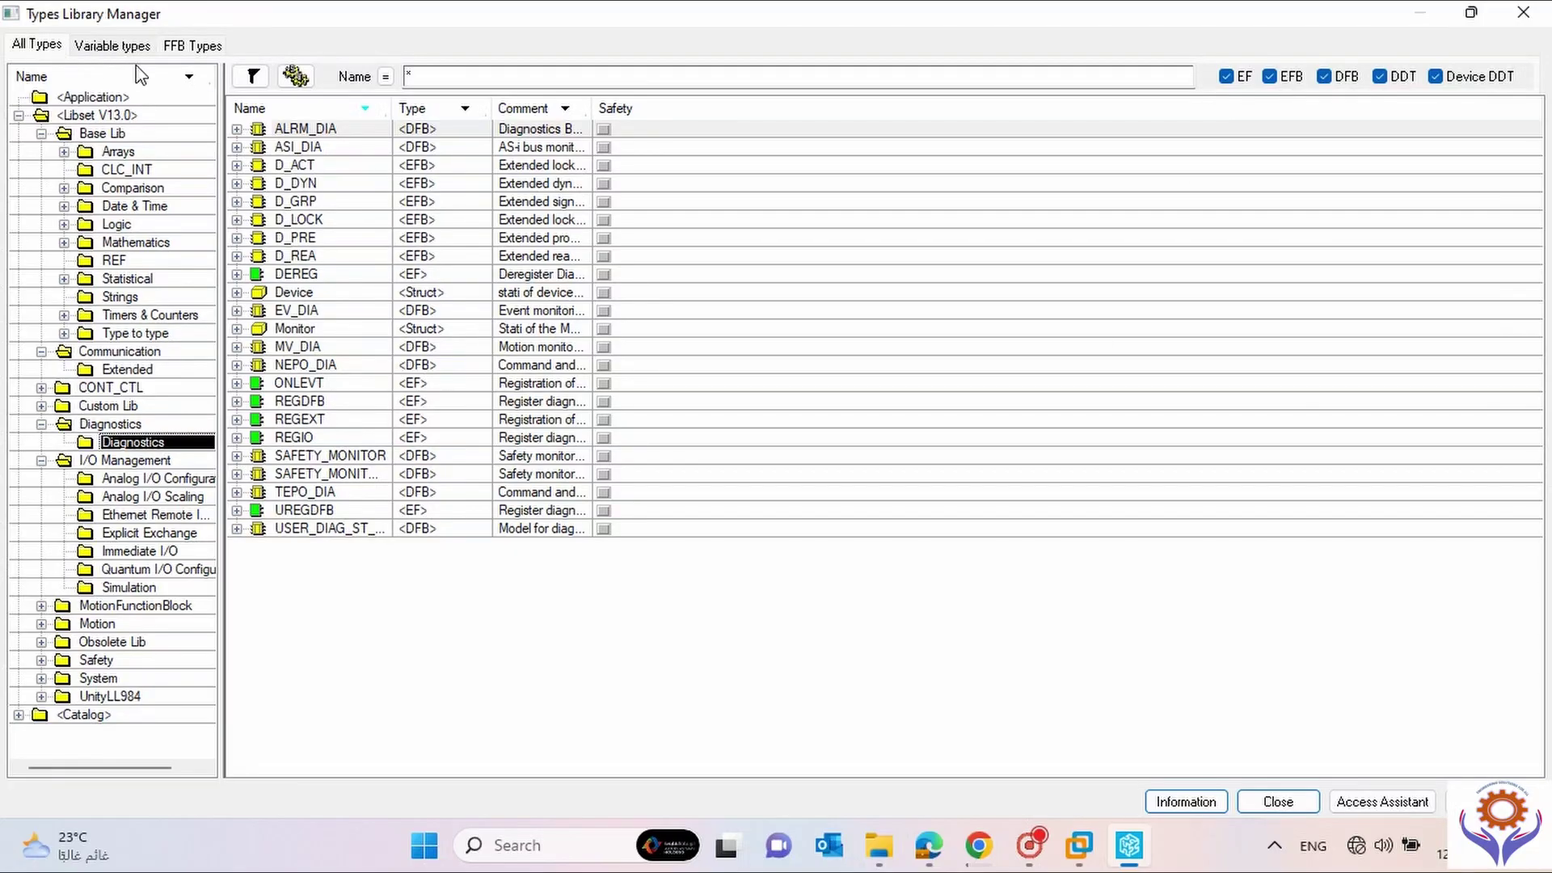
click(1297, 801)
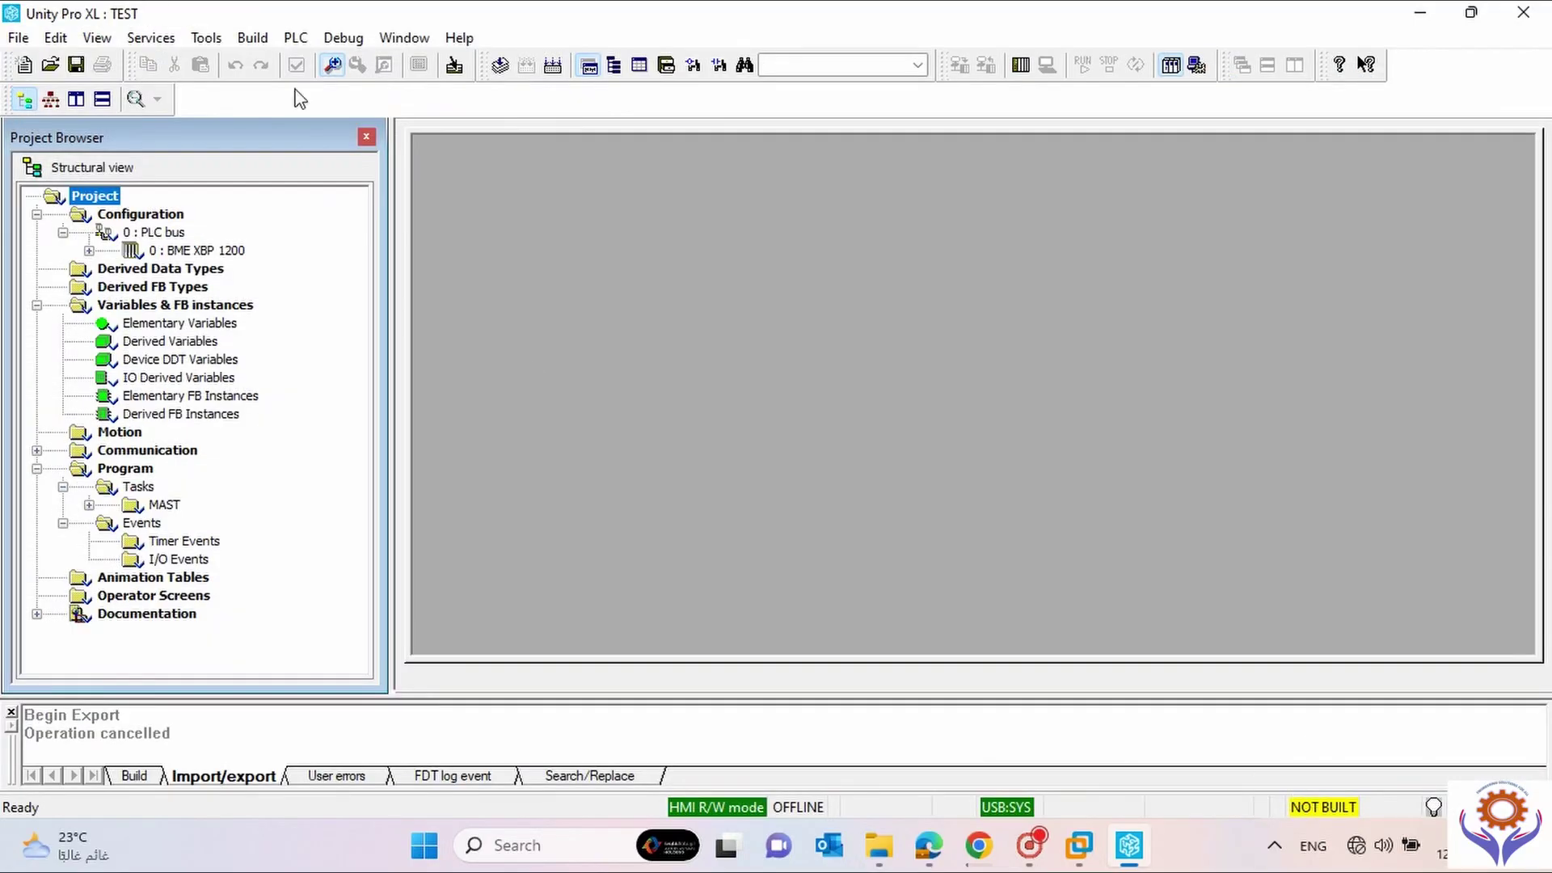
Review the Toolbars and Tools pages of the Customize settings, and cancel without changing anything.
click(215, 40)
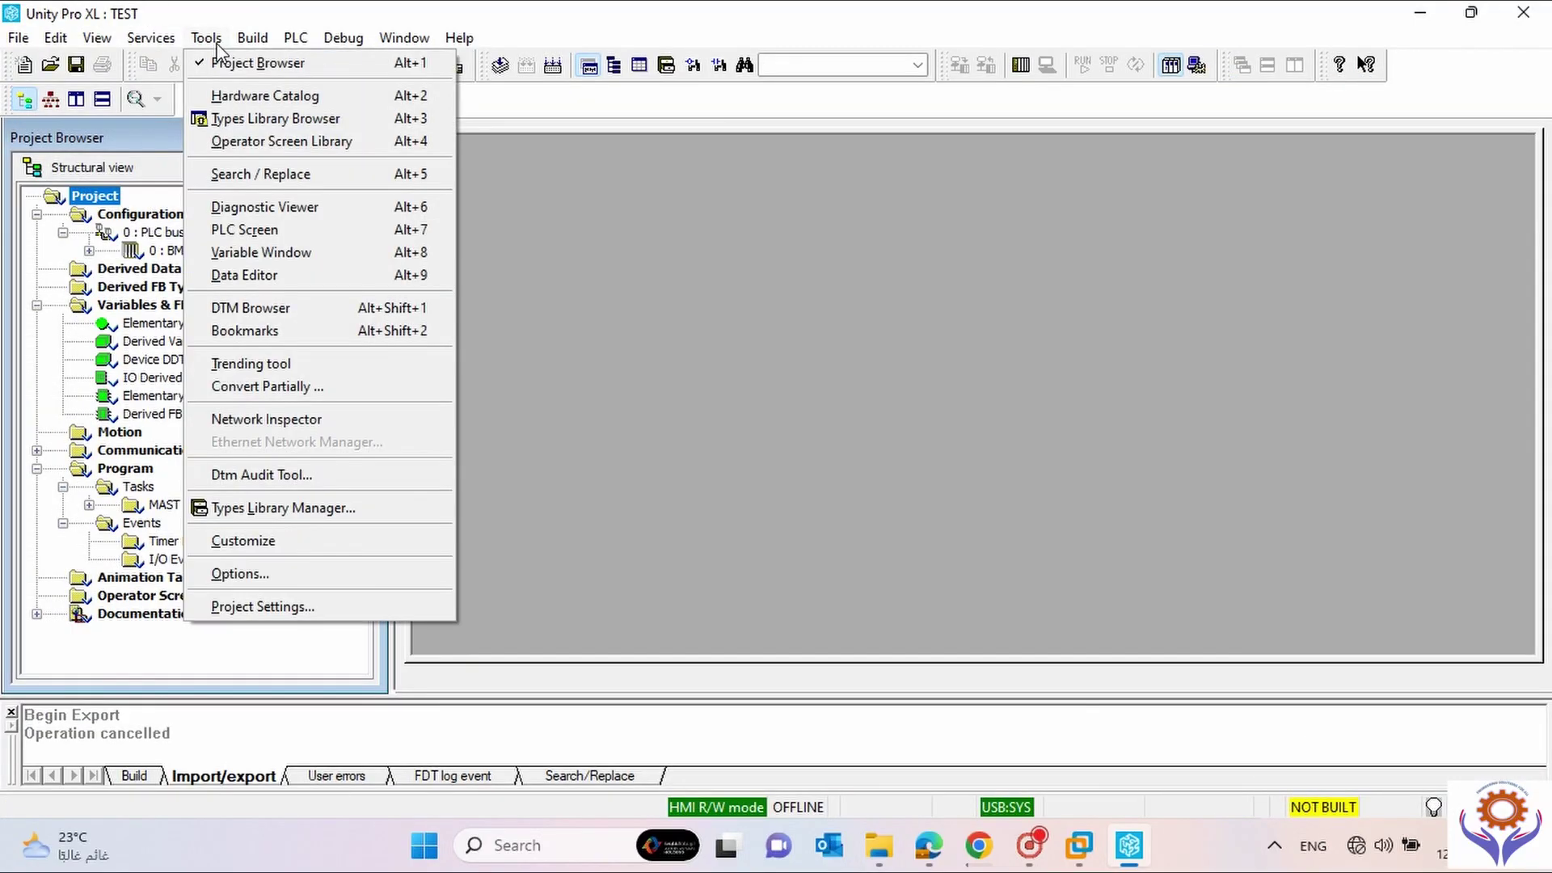
click(308, 541)
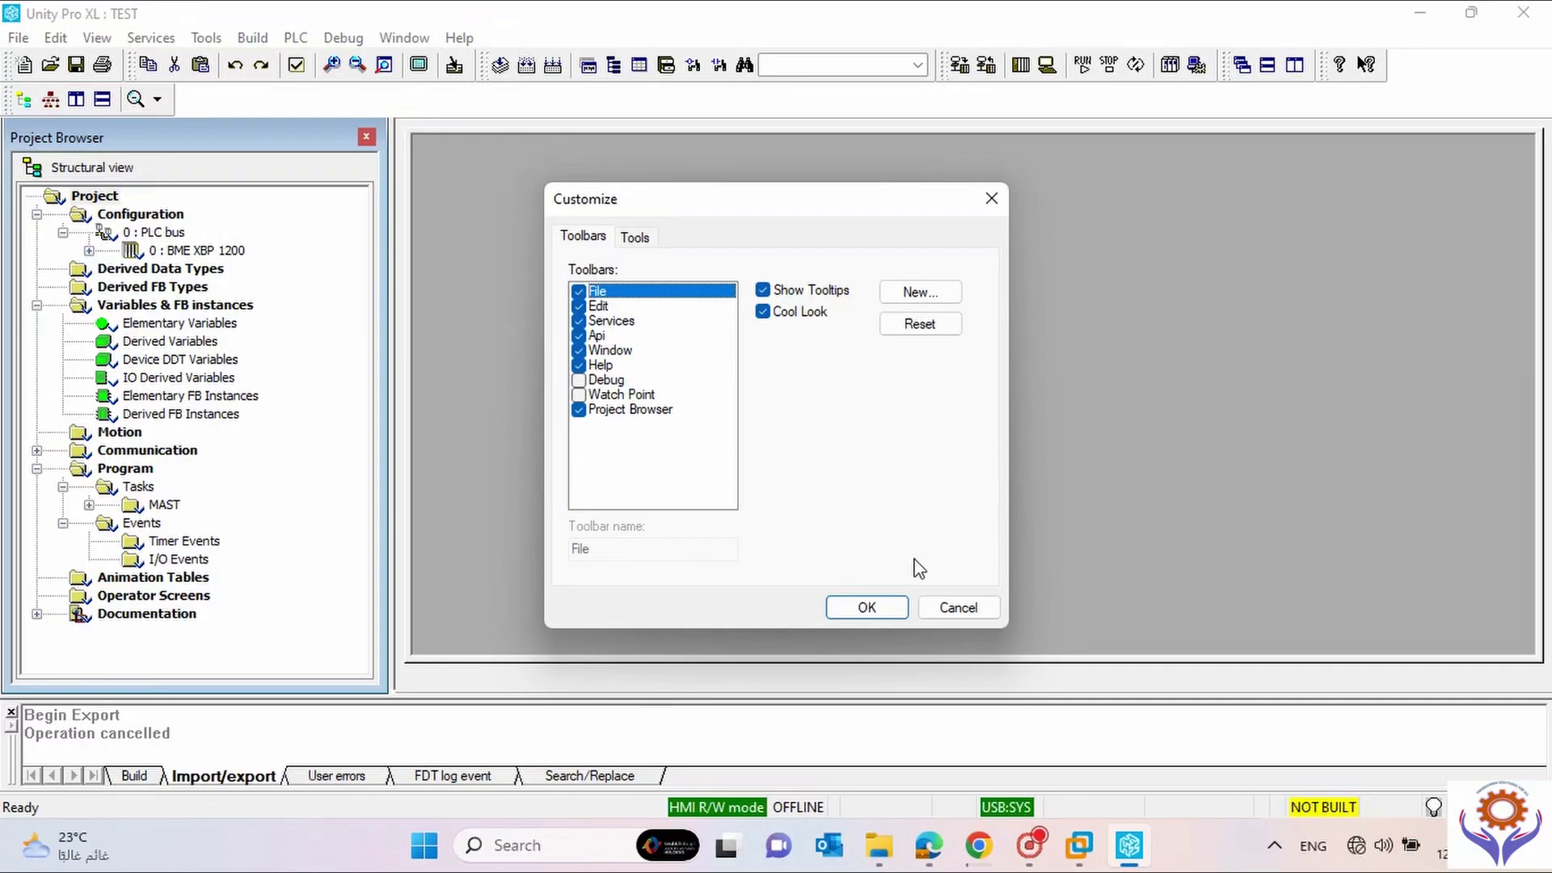
click(636, 238)
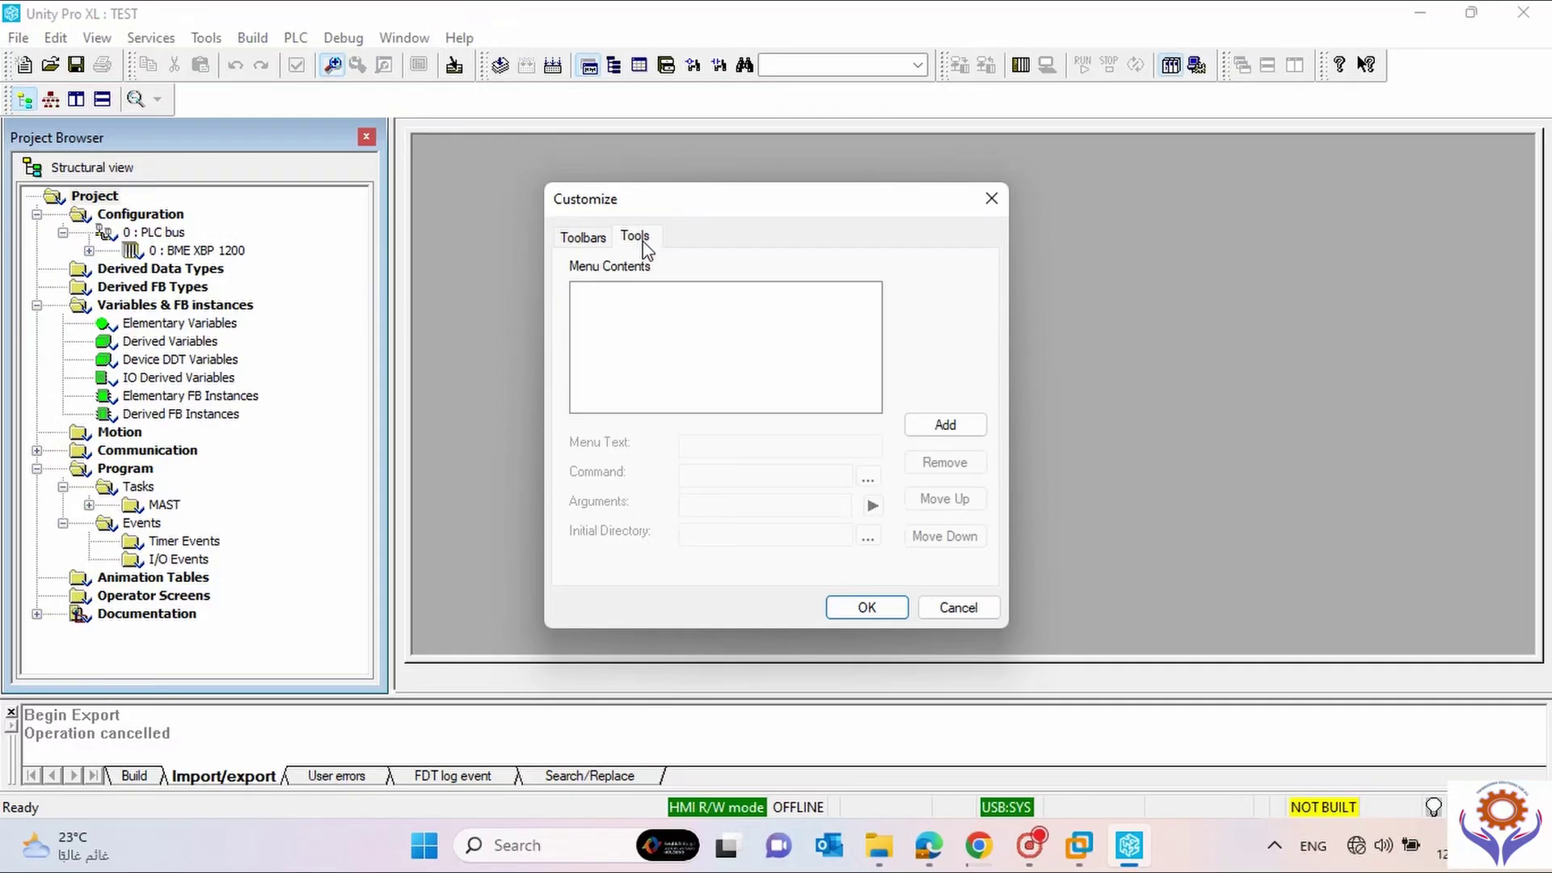
click(582, 236)
click(928, 604)
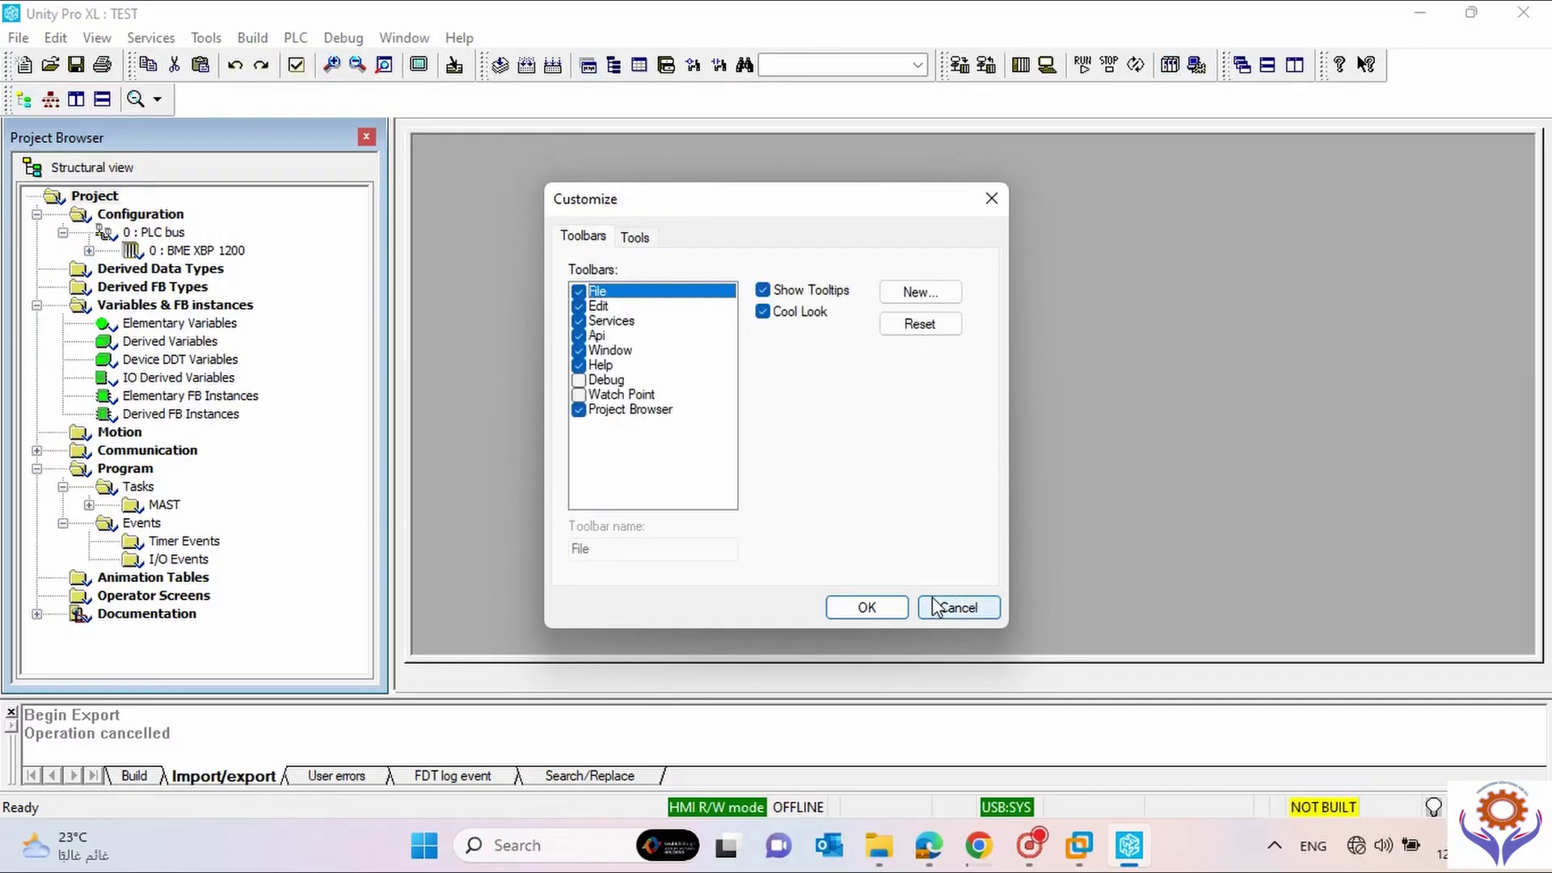
Open the Options Management settings, view the Paths page, and check the folder chooser for the Import/Export file path without changing it.
click(206, 38)
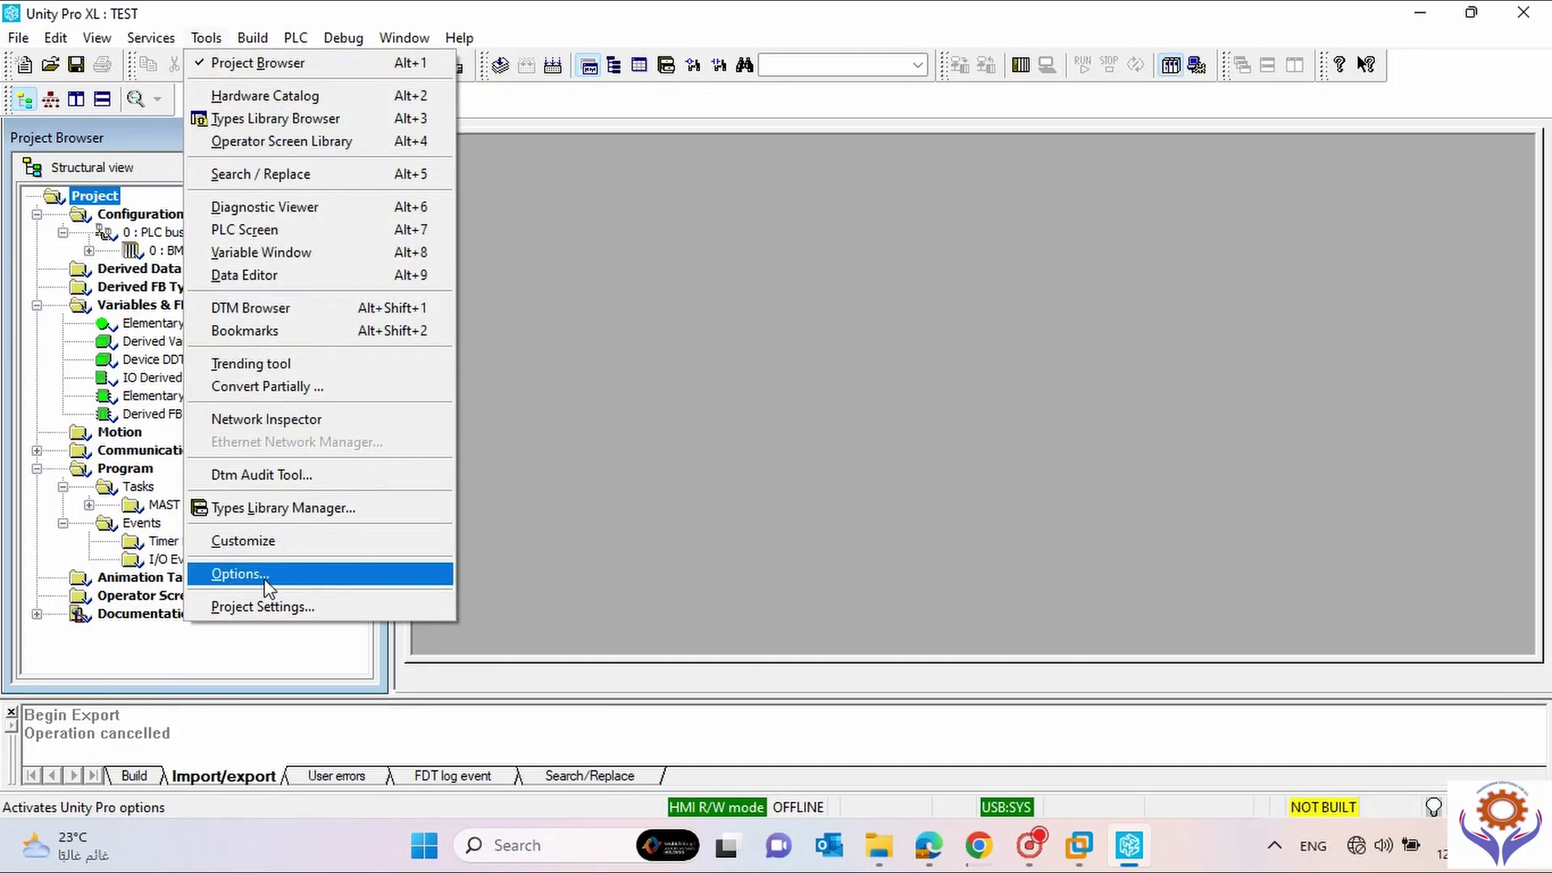
click(240, 573)
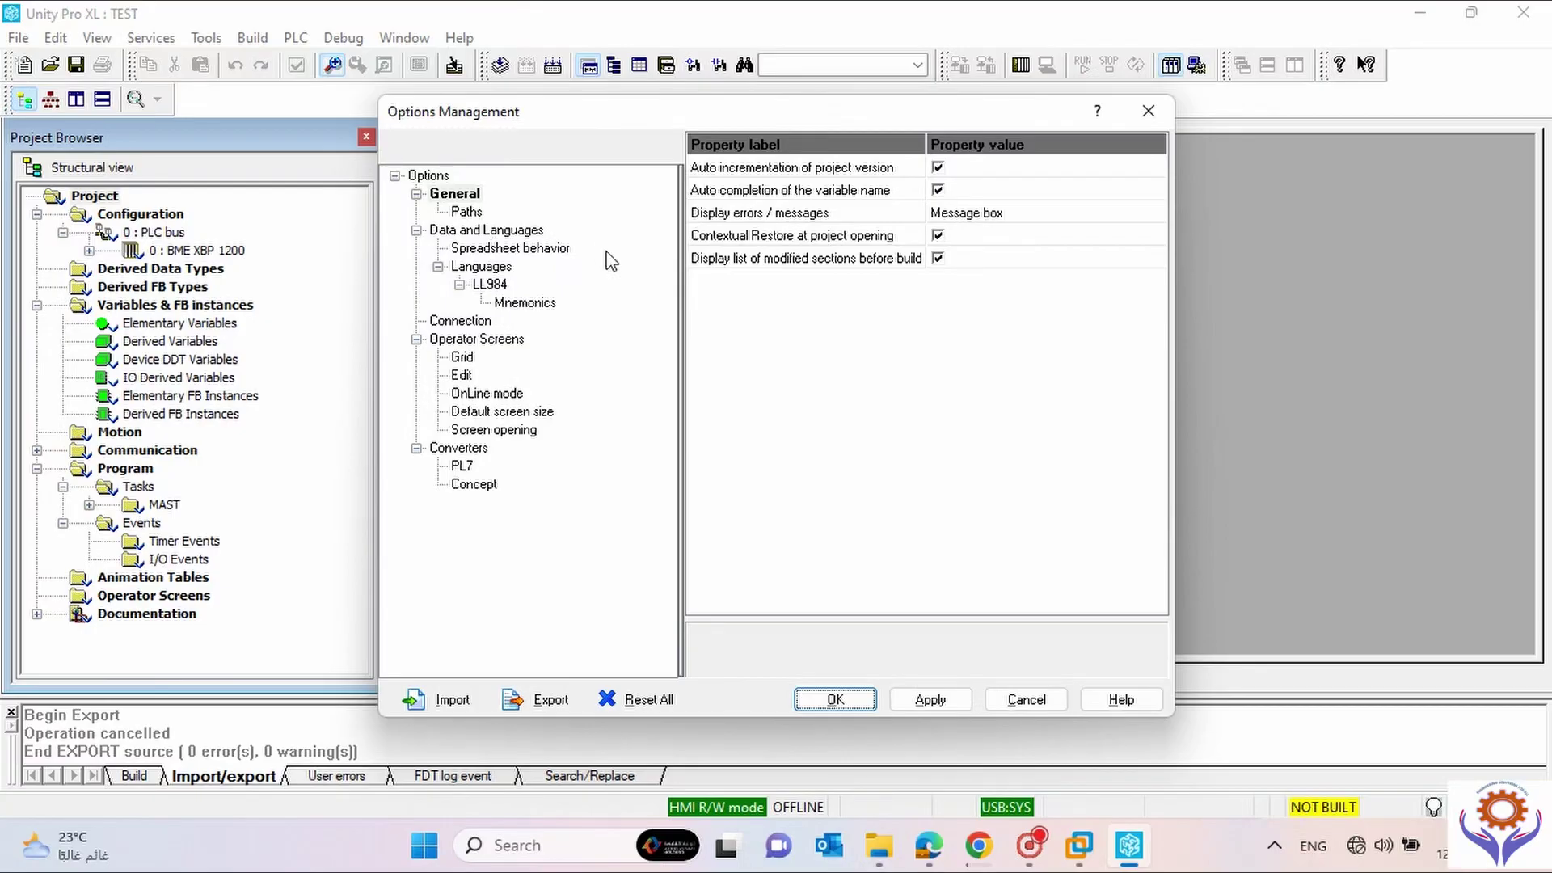
click(477, 215)
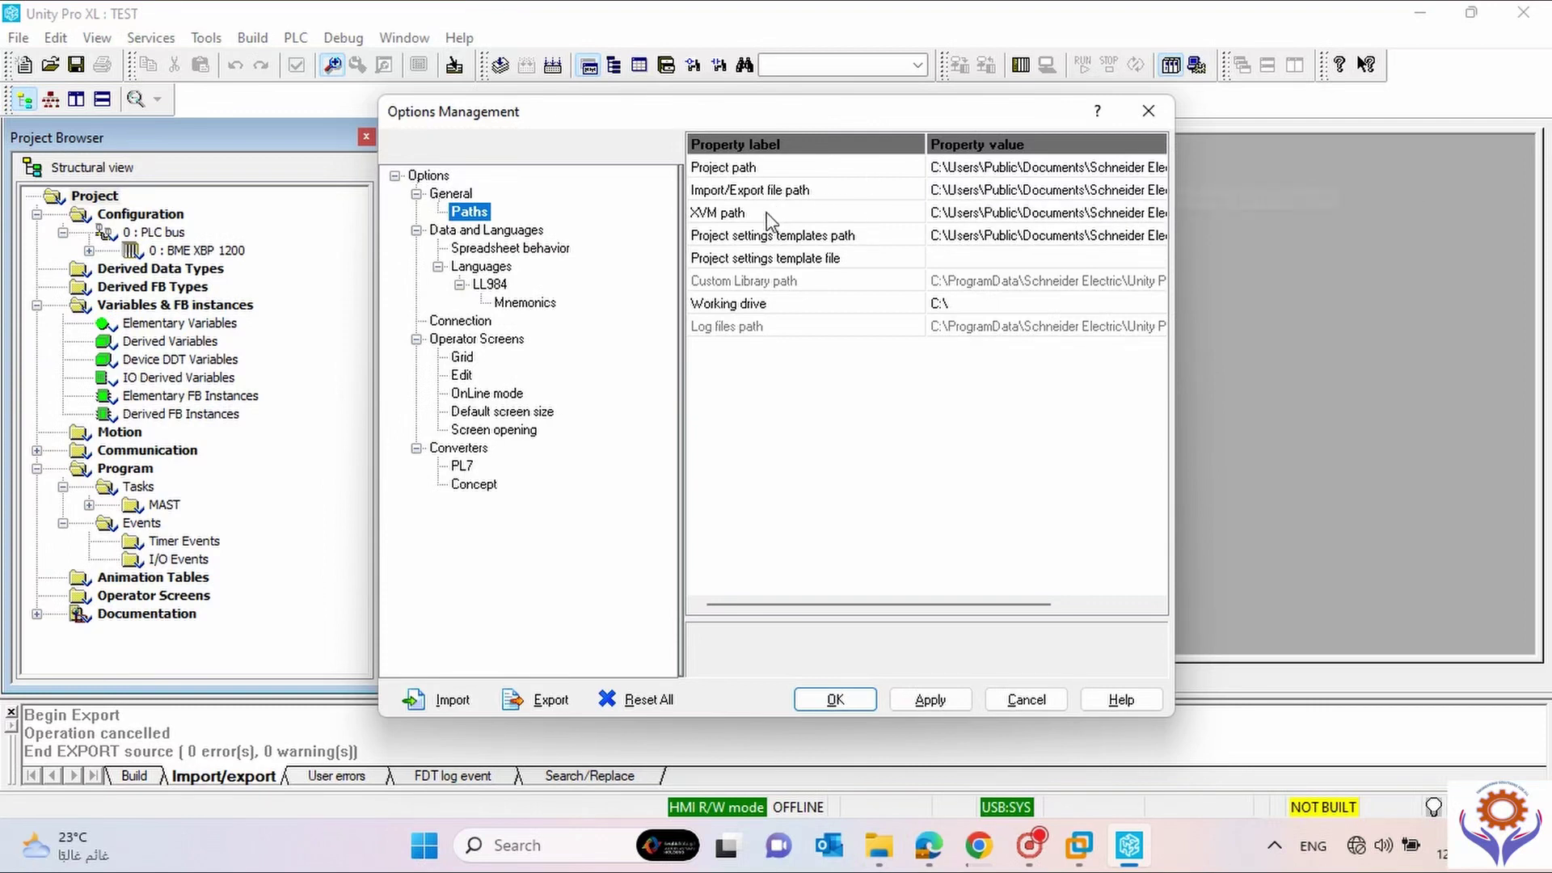
click(988, 194)
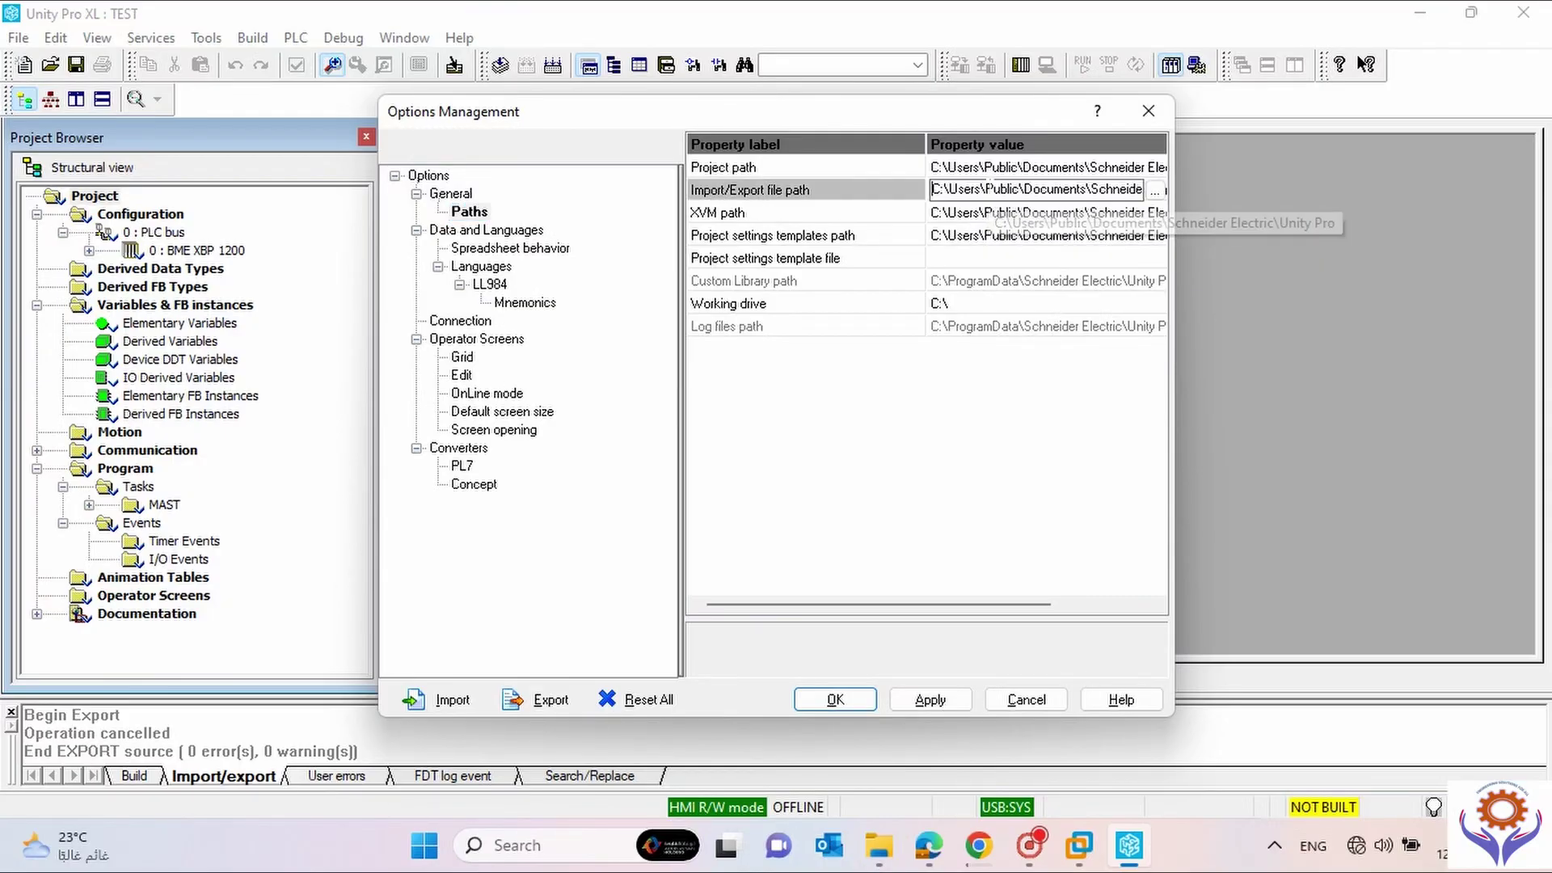
click(1156, 191)
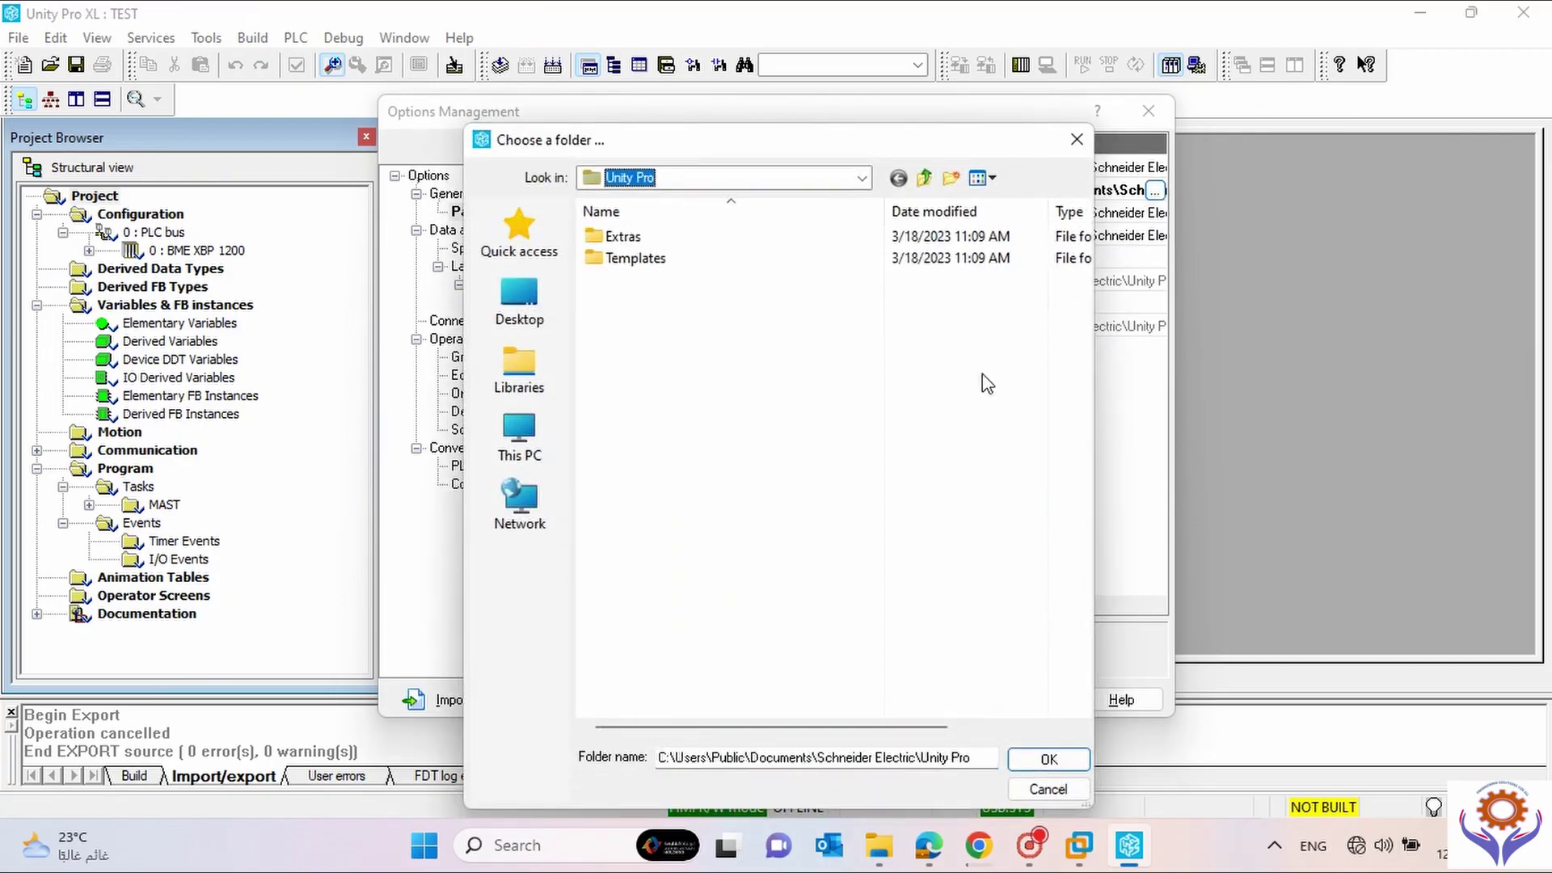
click(1038, 797)
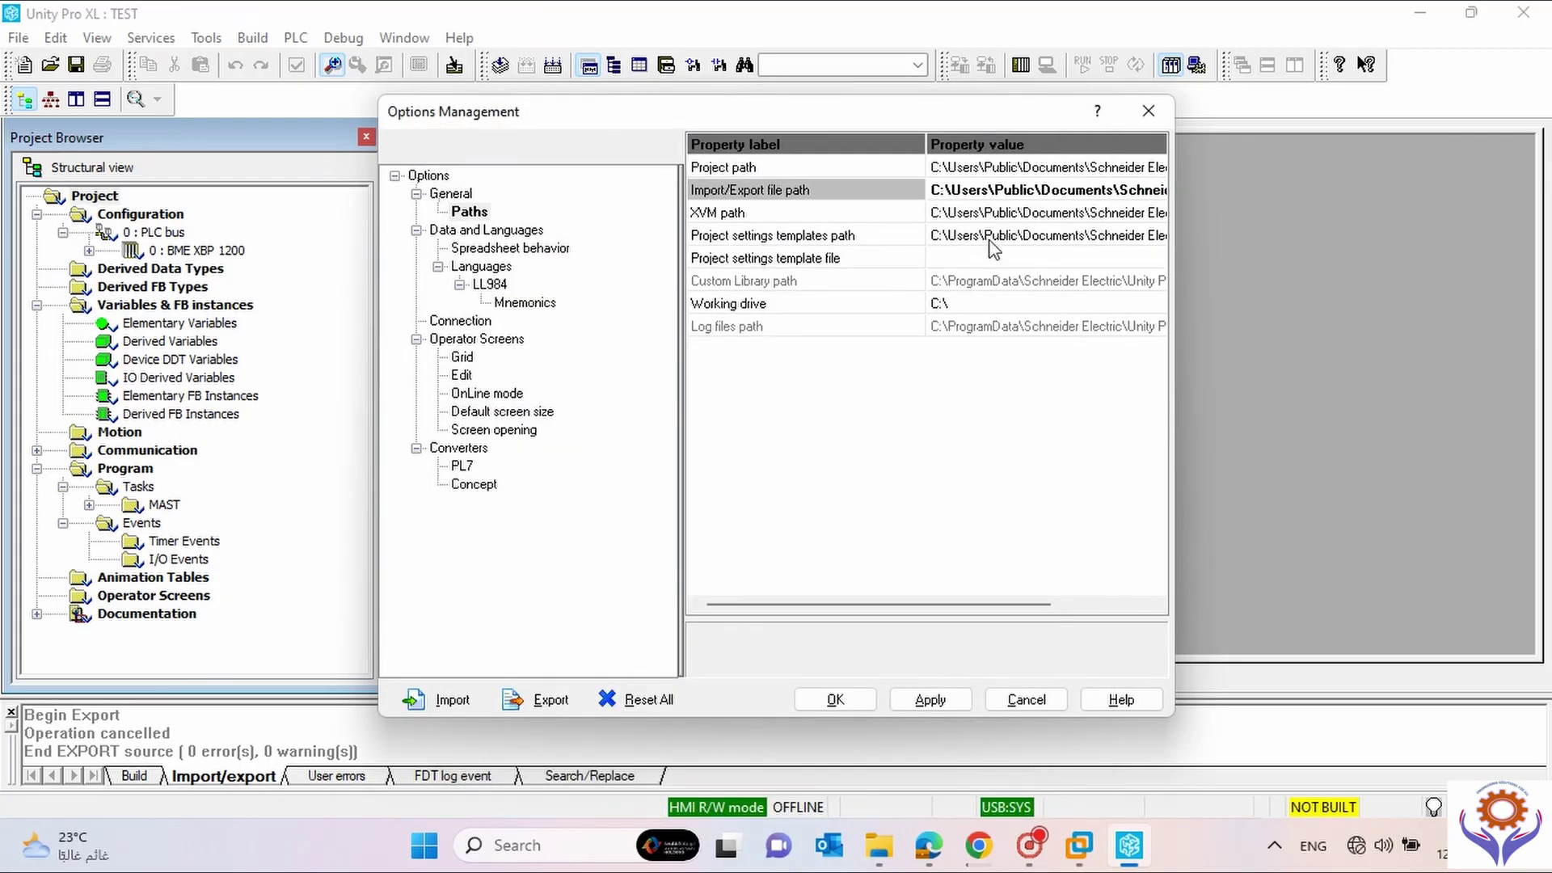
Review the Spreadsheet behavior options and the choices for moving the selection after entering information.
click(489, 250)
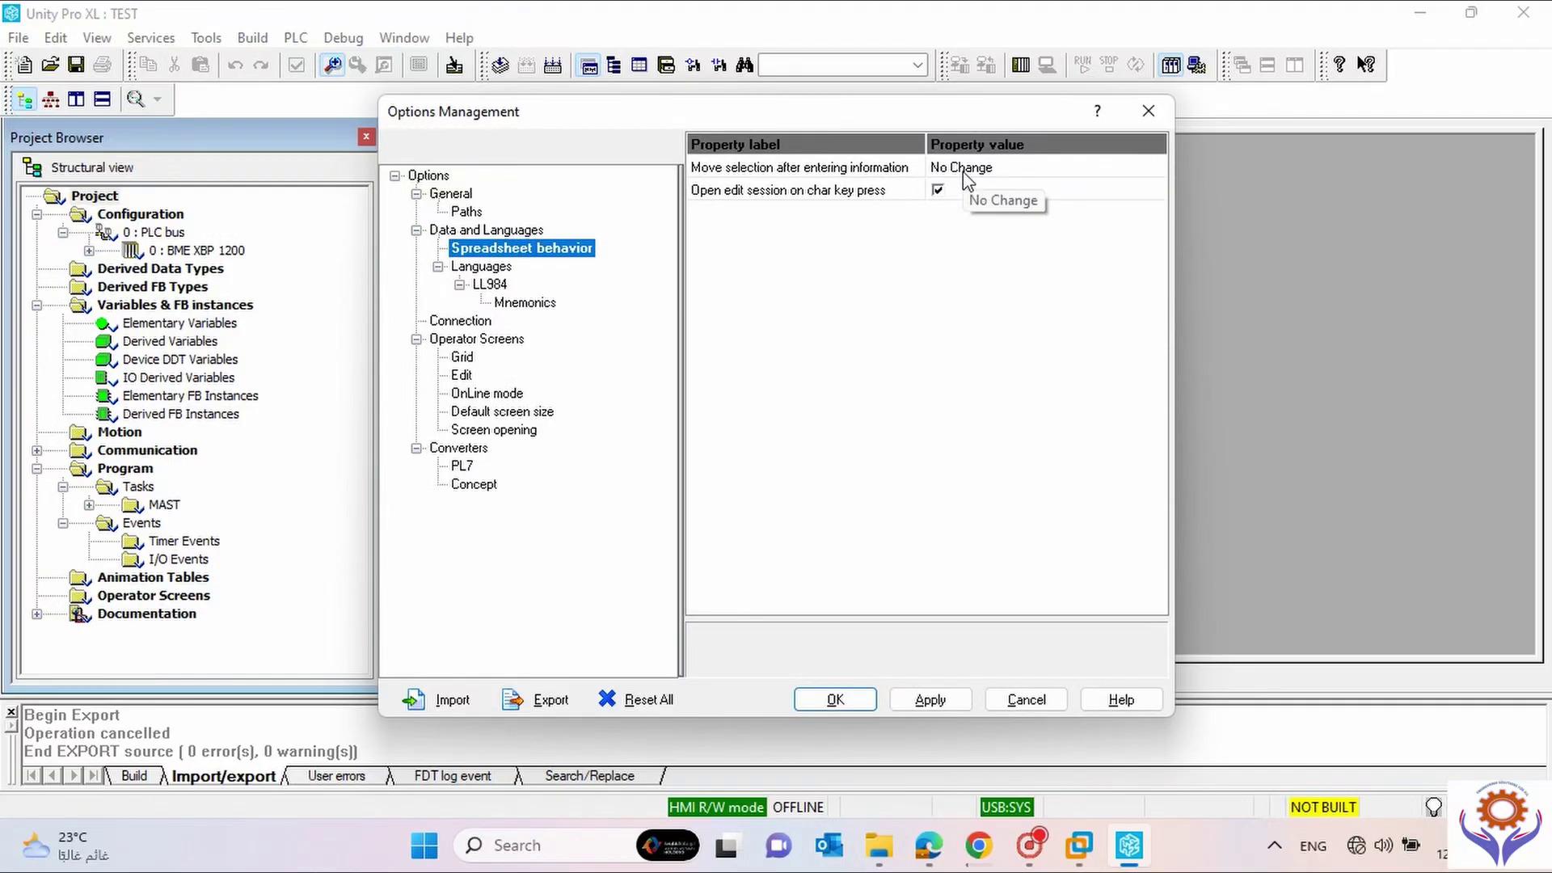
click(1016, 169)
click(1159, 170)
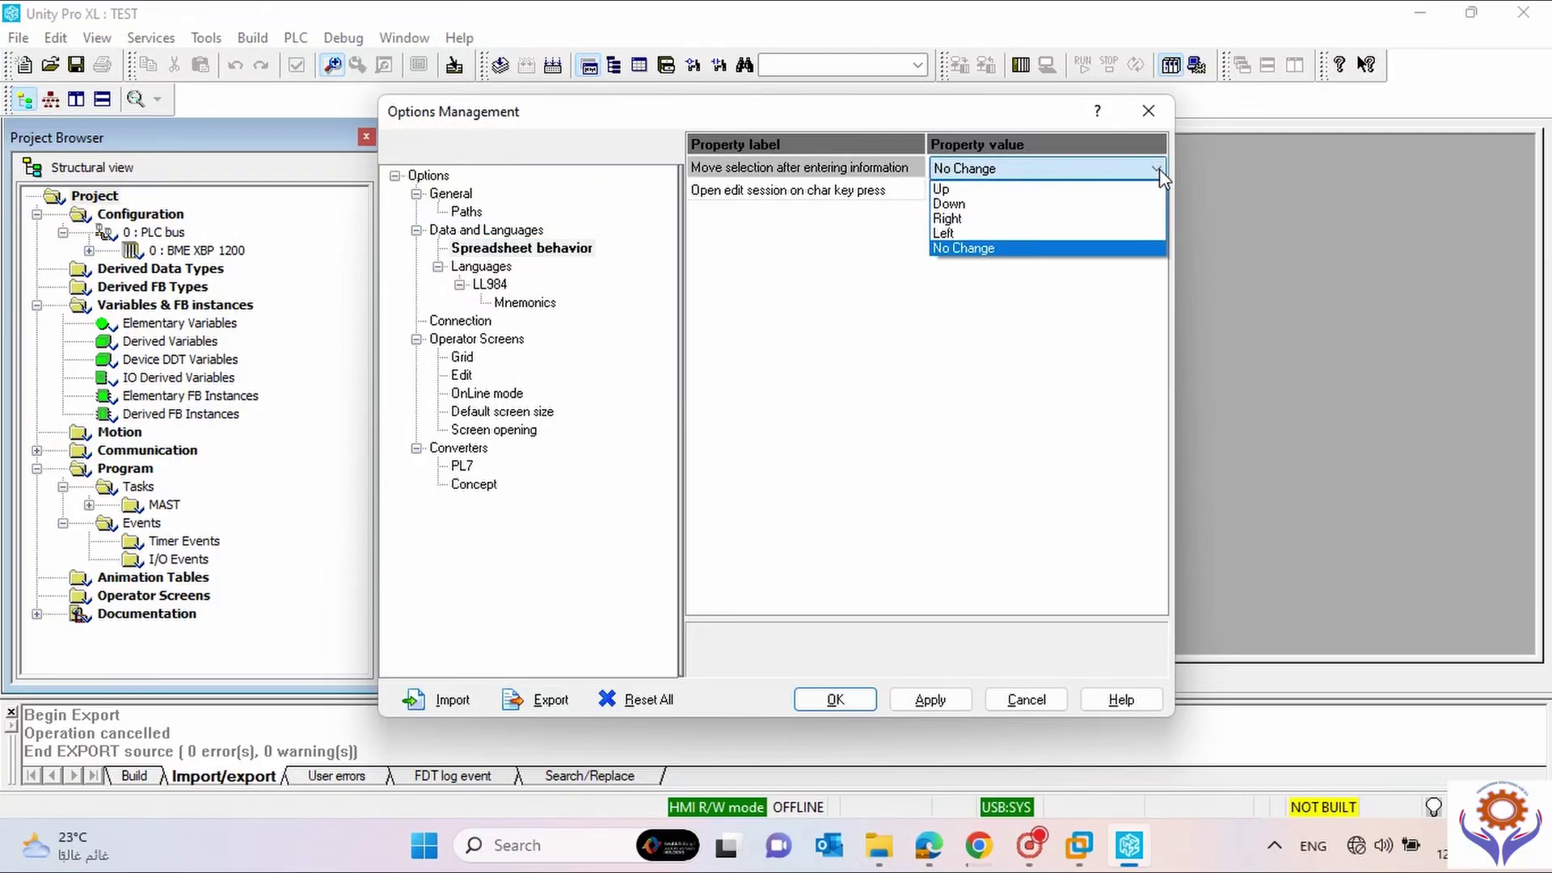
click(1083, 371)
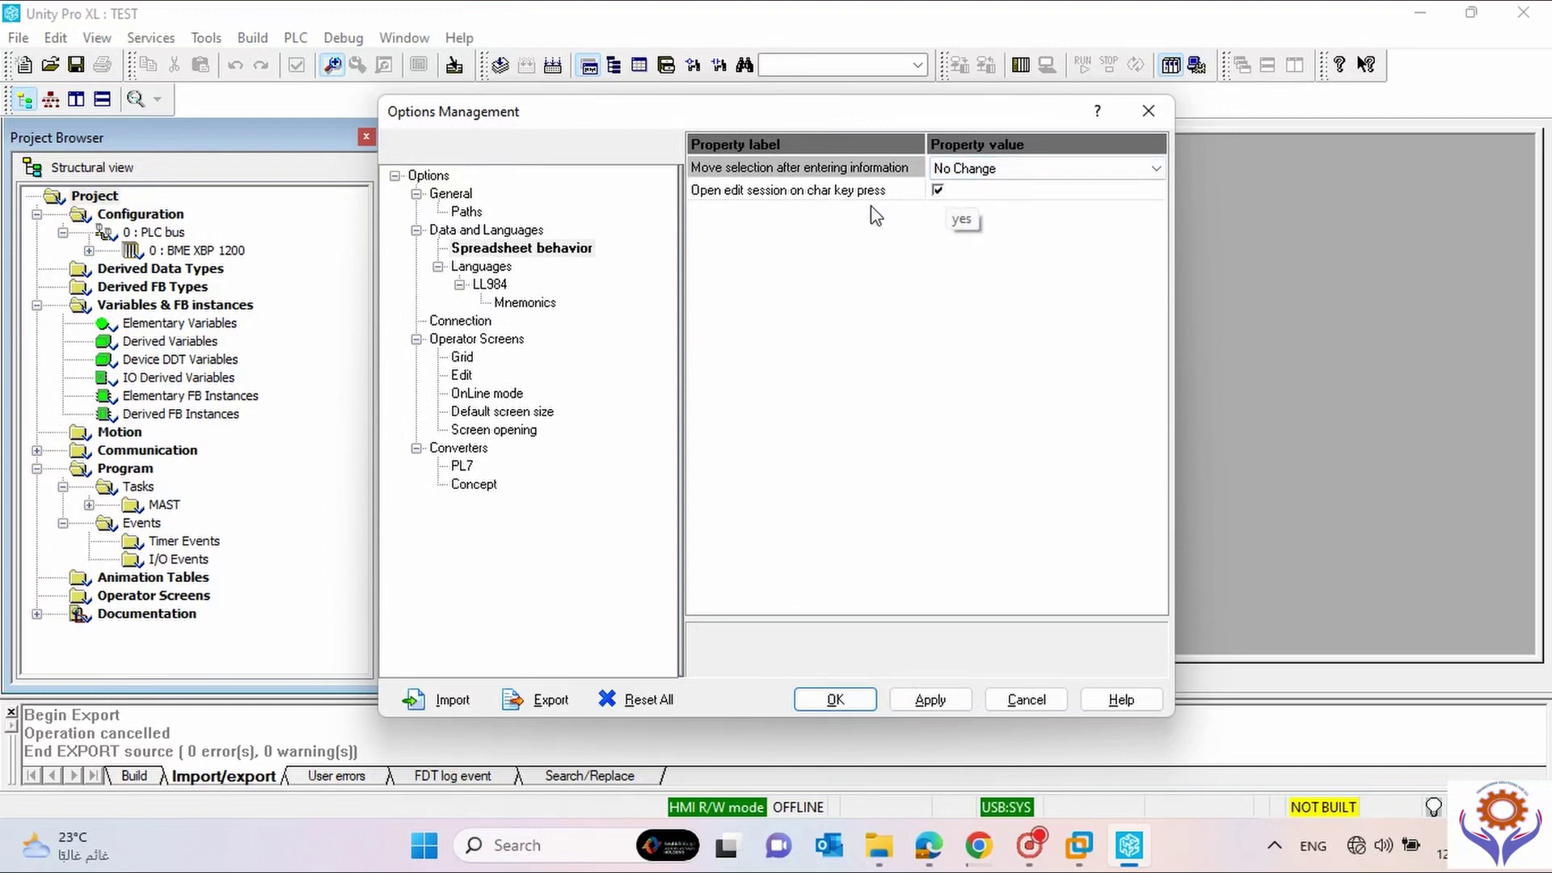
View the LL984 language options, look through its full Mnemonics list, and check the Connection options.
click(496, 286)
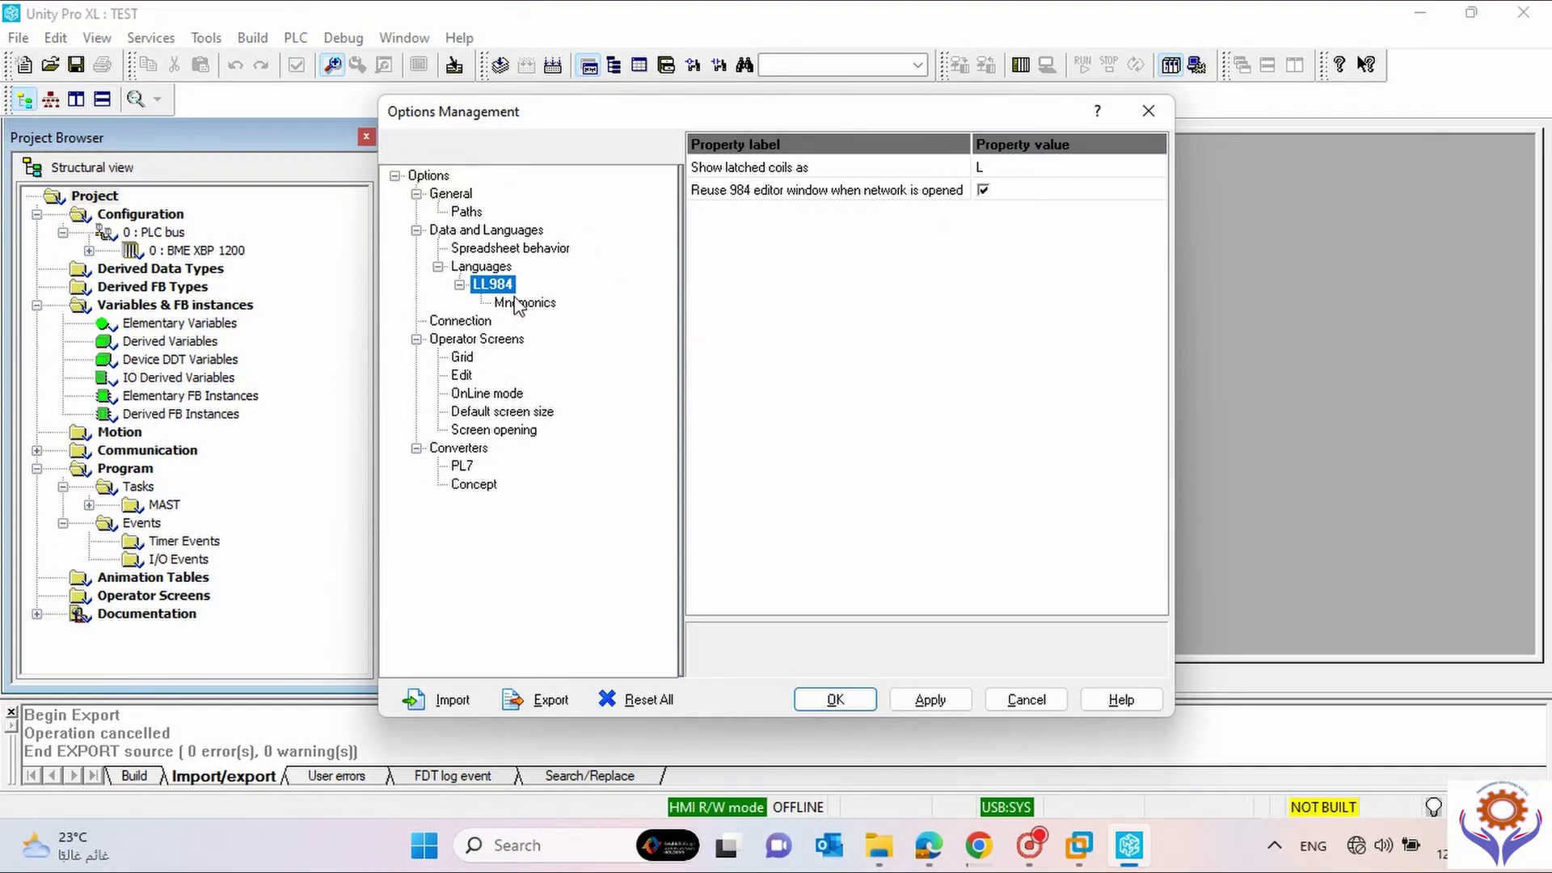
click(525, 304)
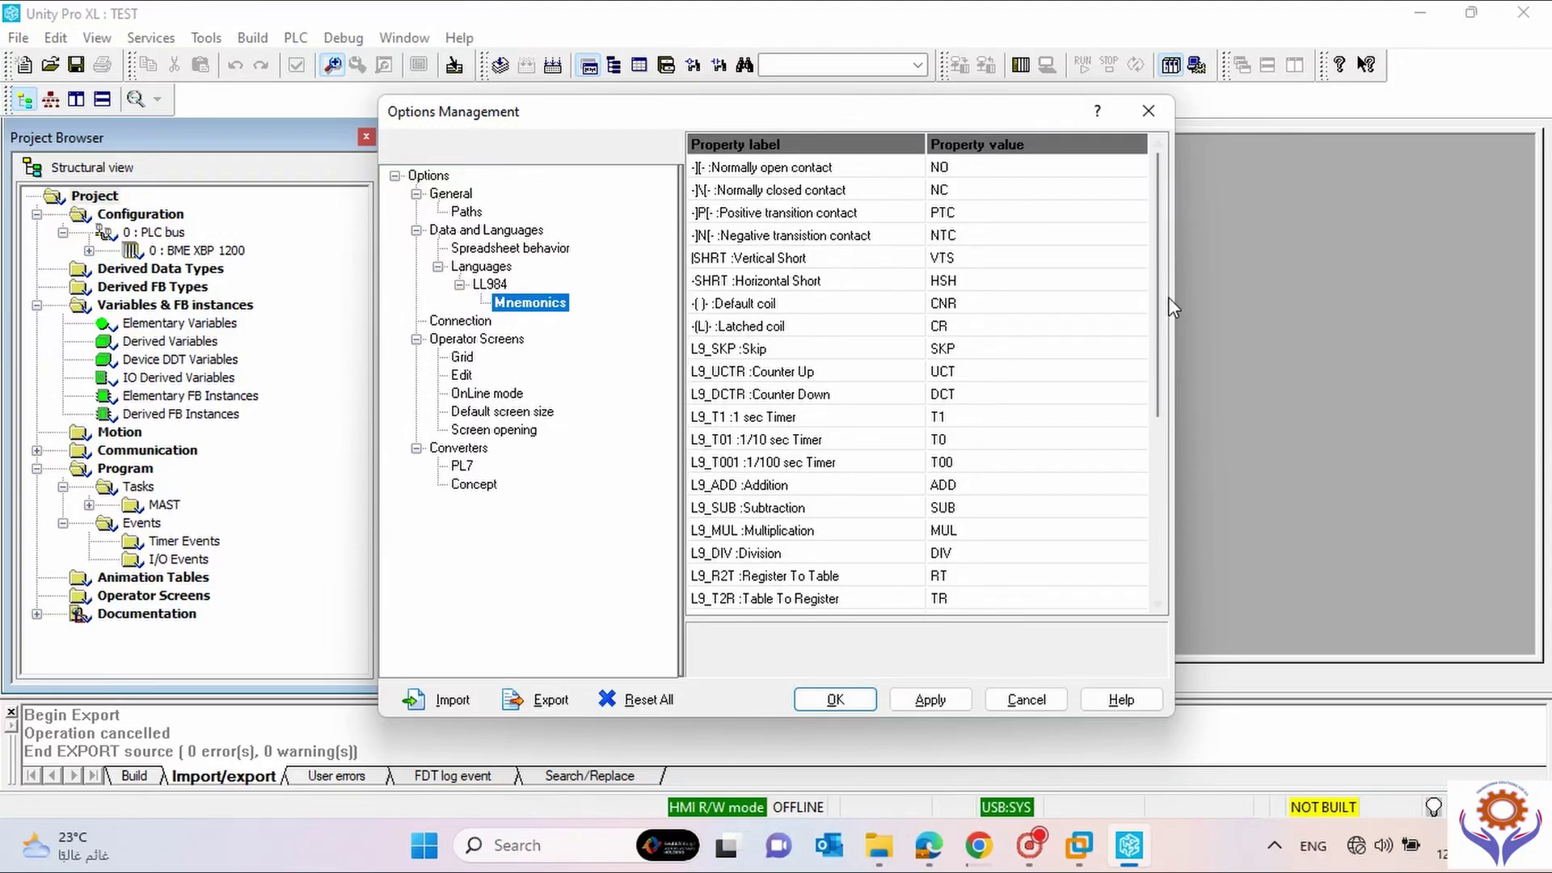
drag(1158, 299, 1154, 575)
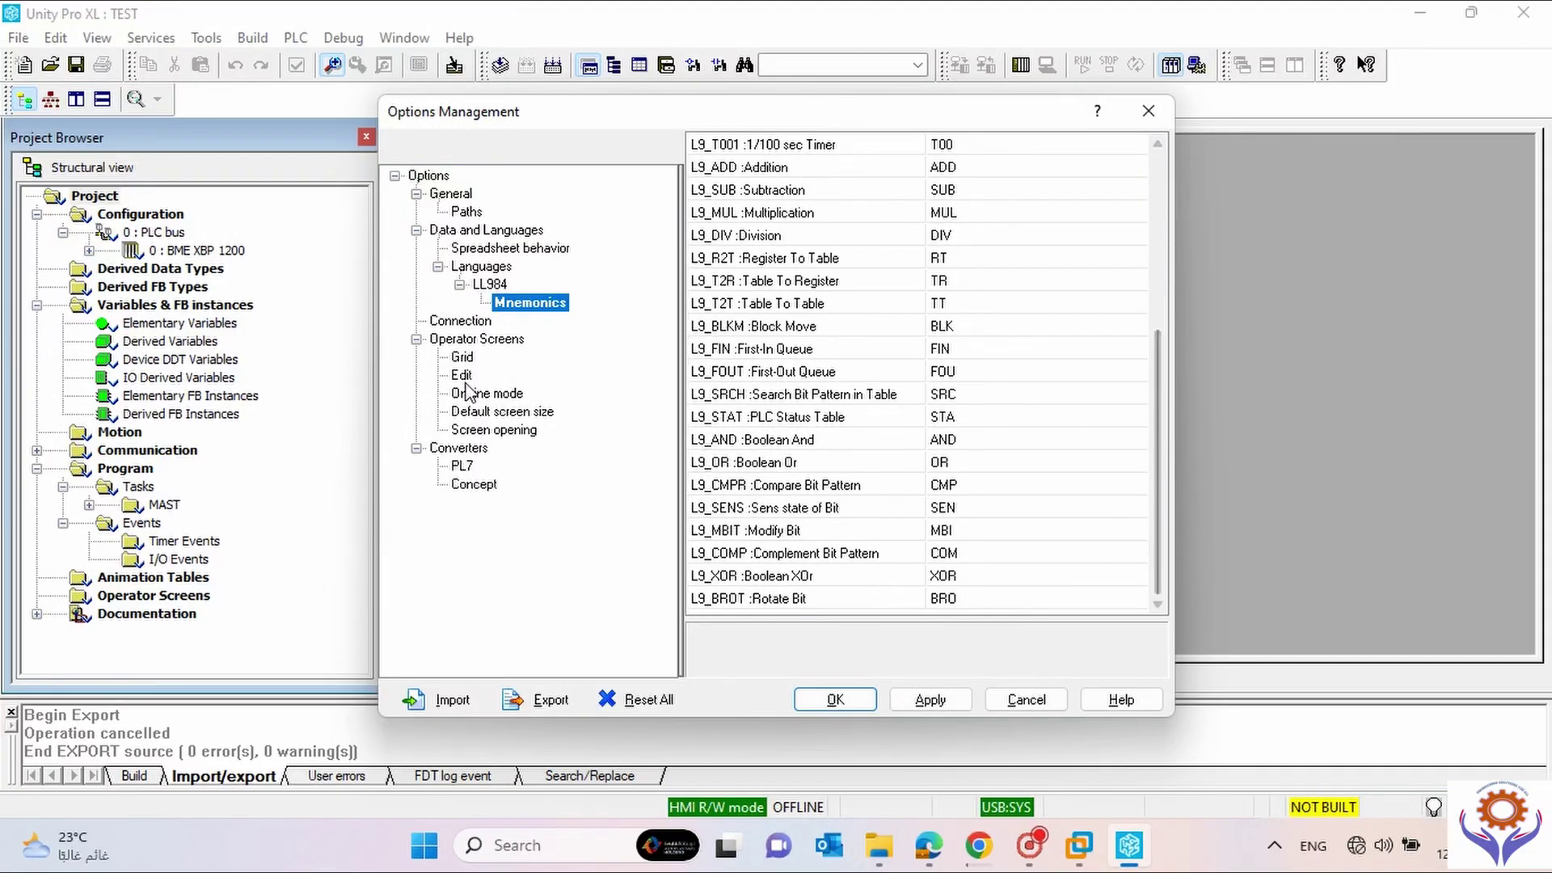
click(441, 323)
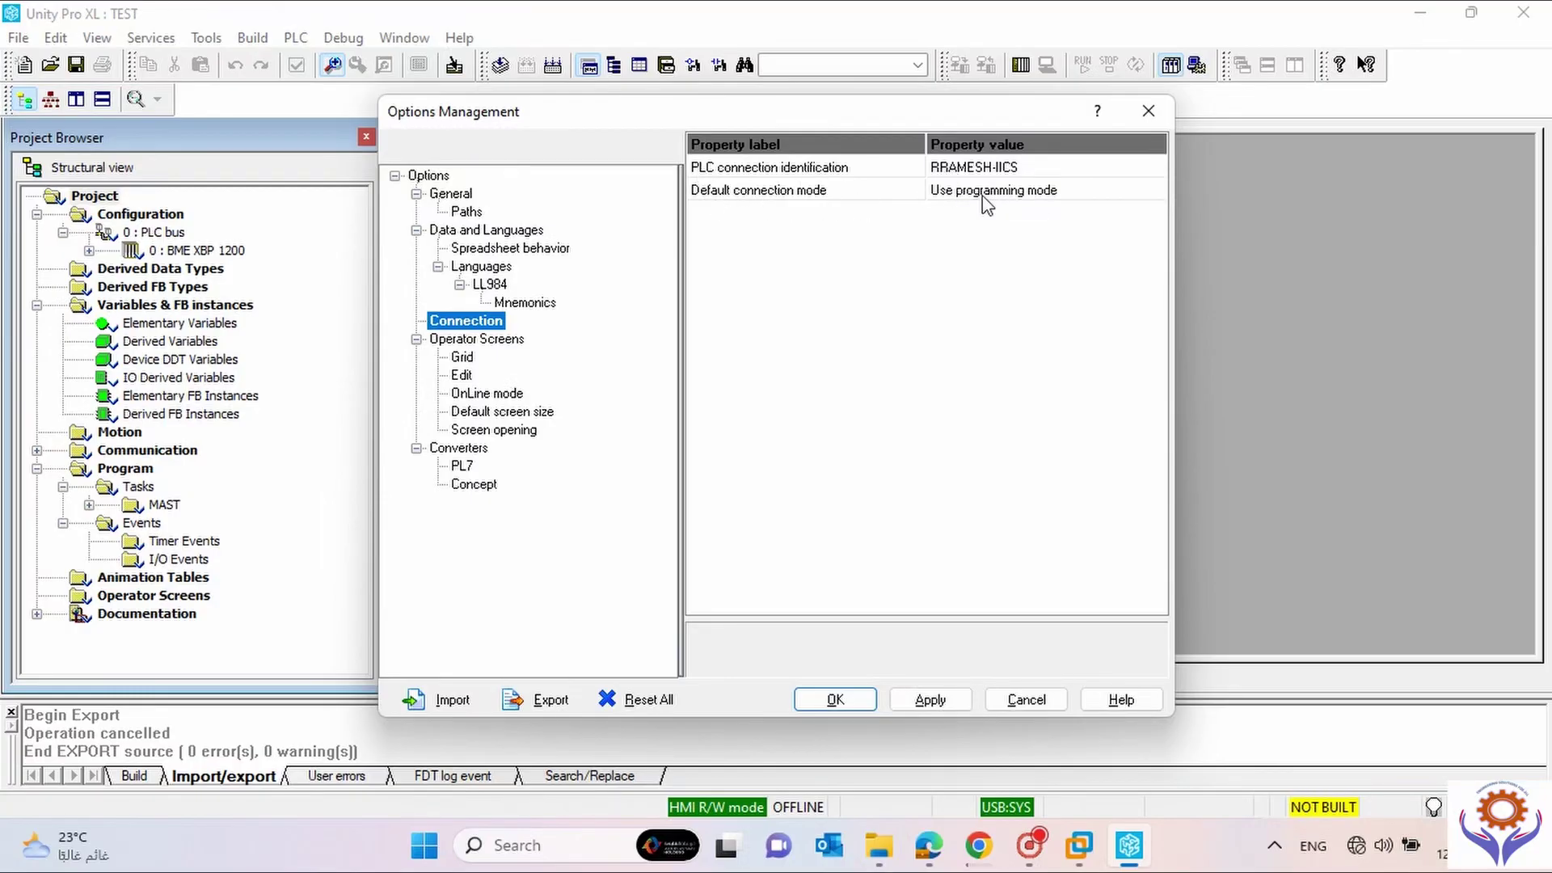
Review the Operator Screens options and the PL7 and Concept converter options, and cancel without changing anything.
click(462, 357)
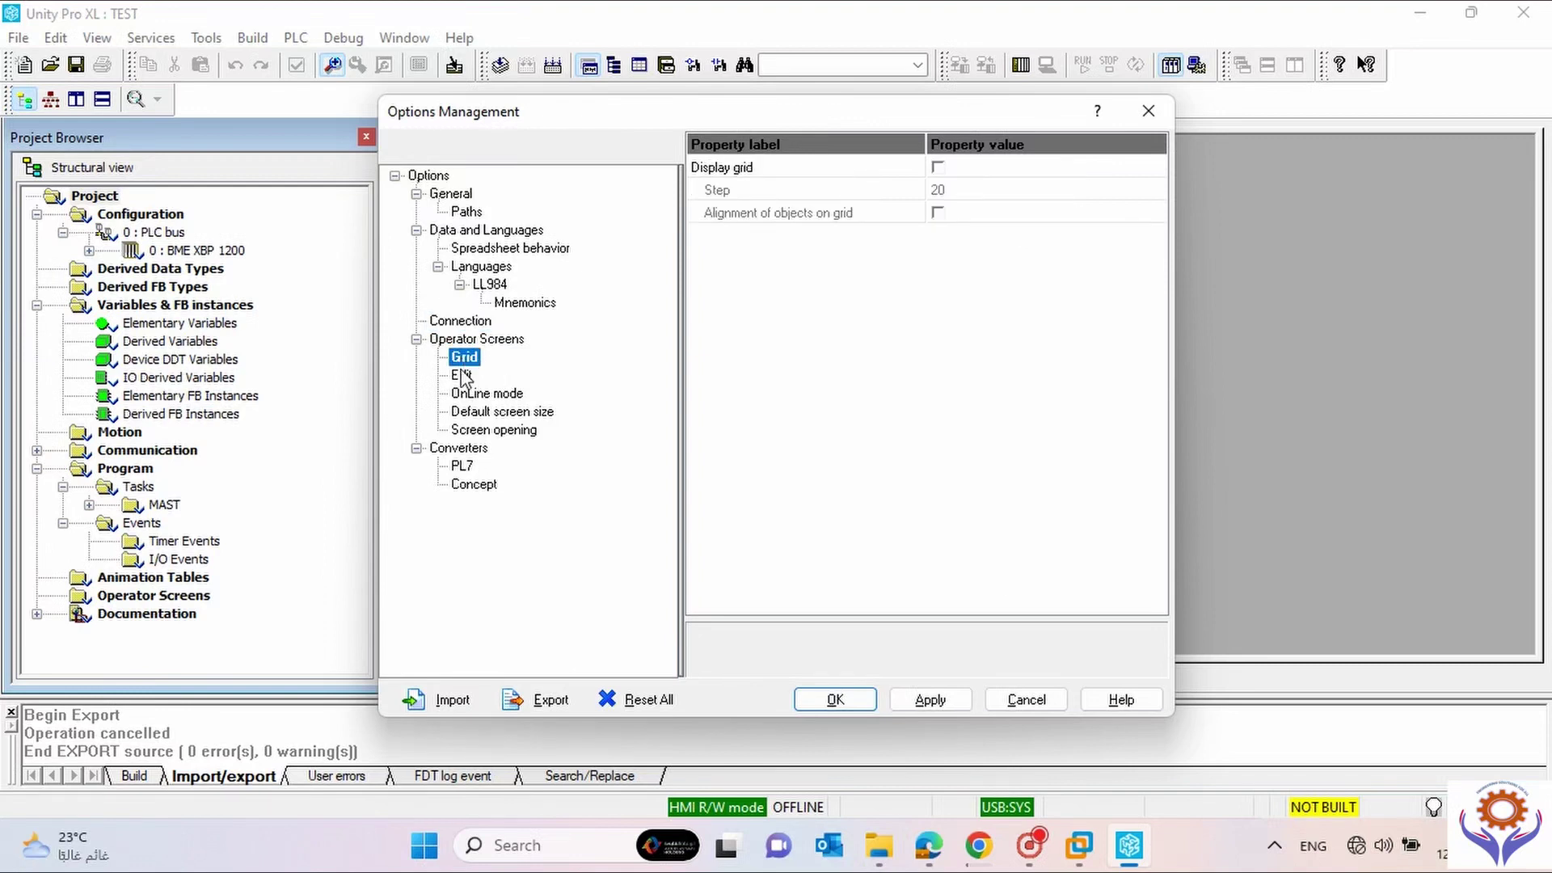
click(464, 375)
click(469, 412)
click(472, 430)
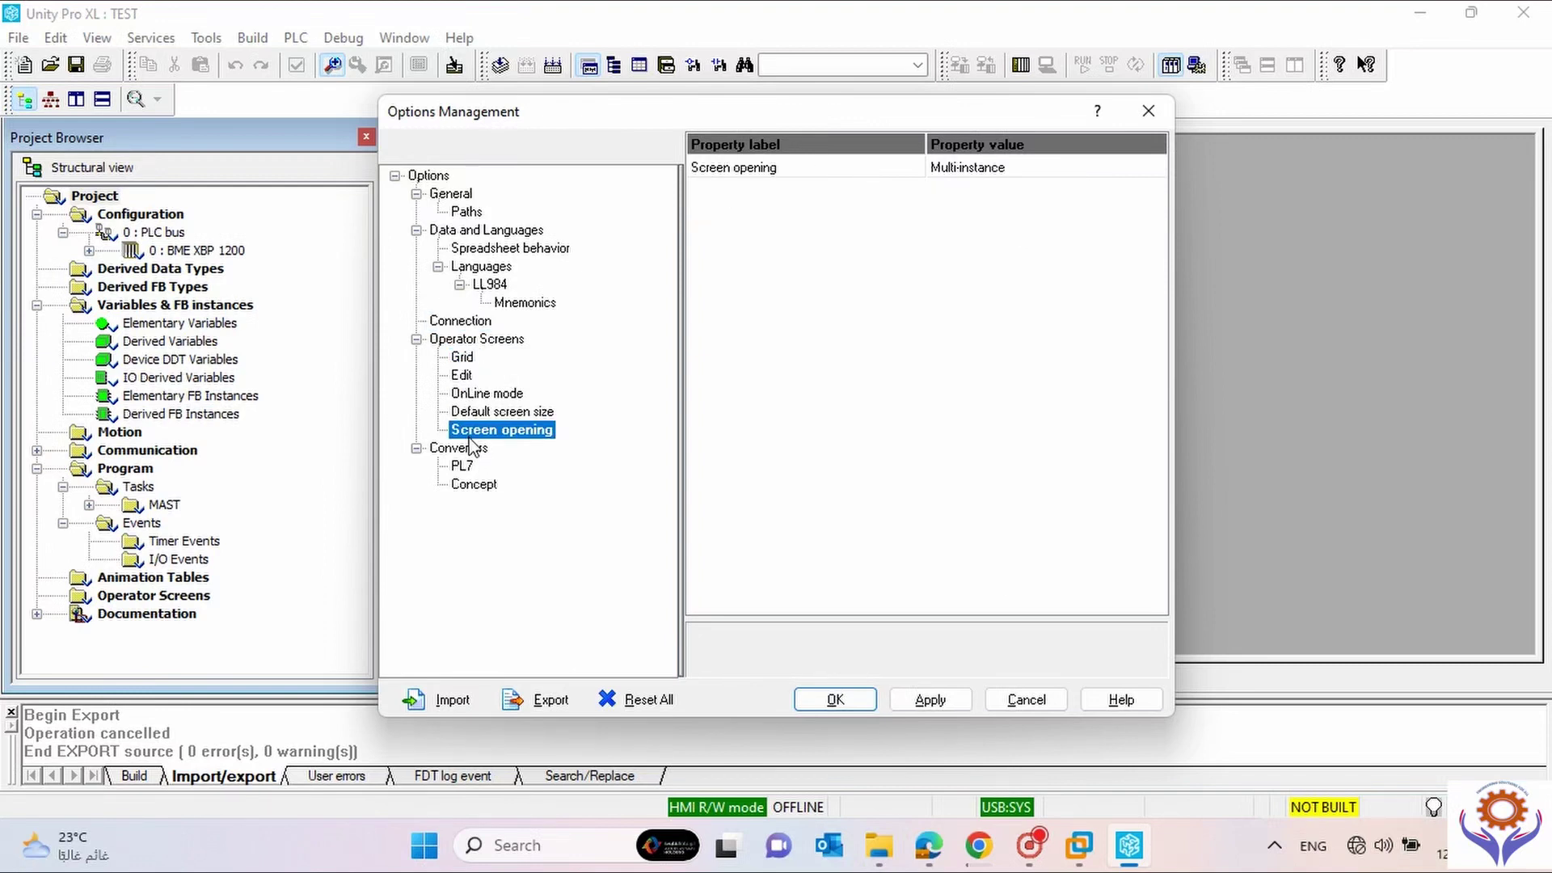
click(467, 467)
click(474, 487)
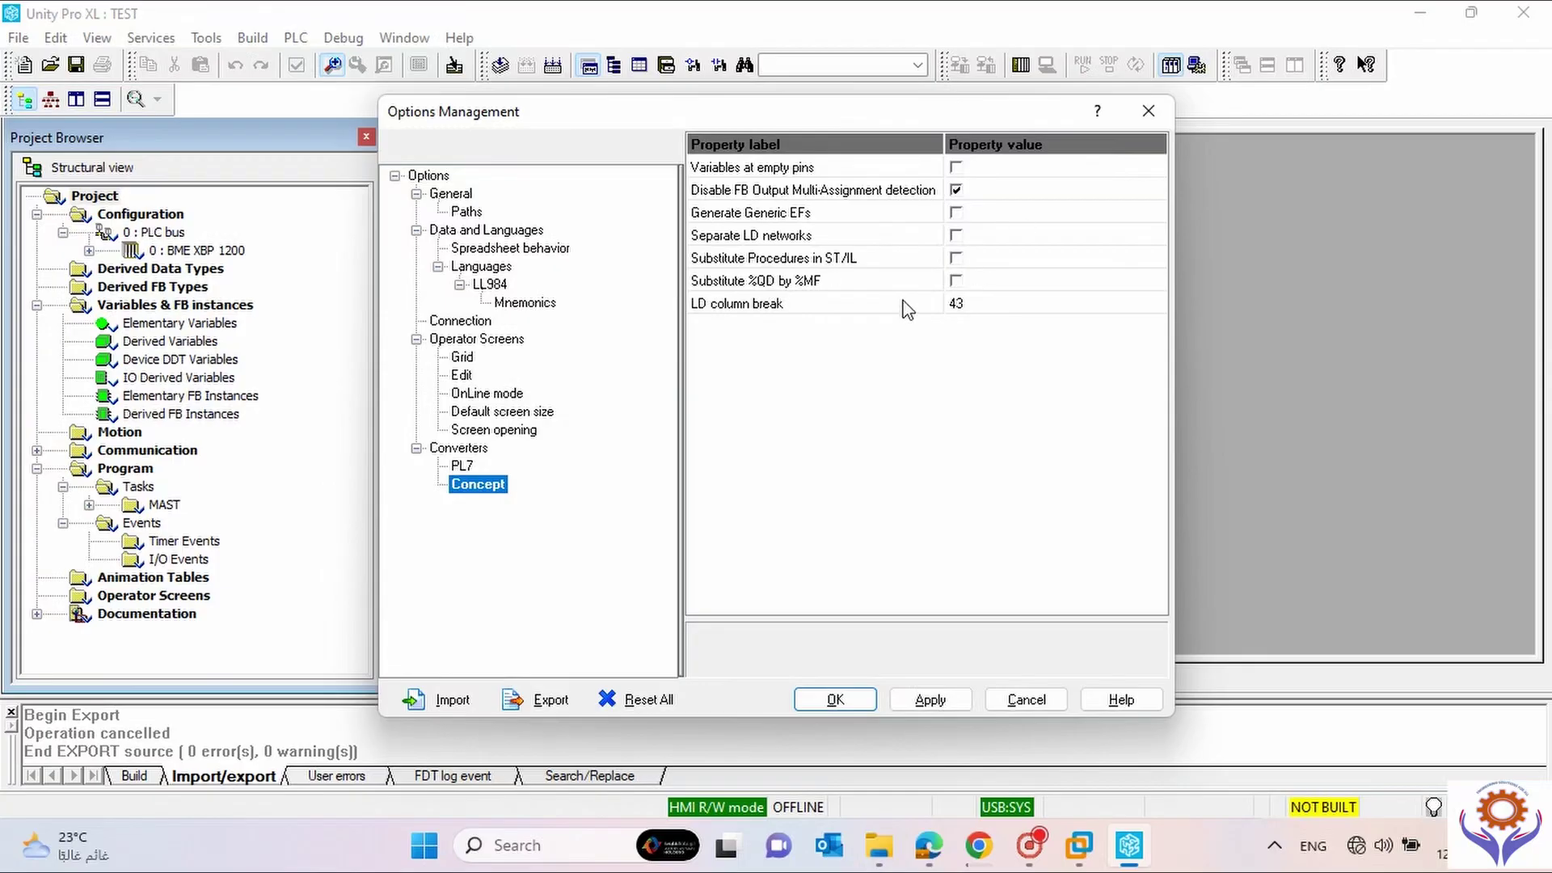
click(1020, 702)
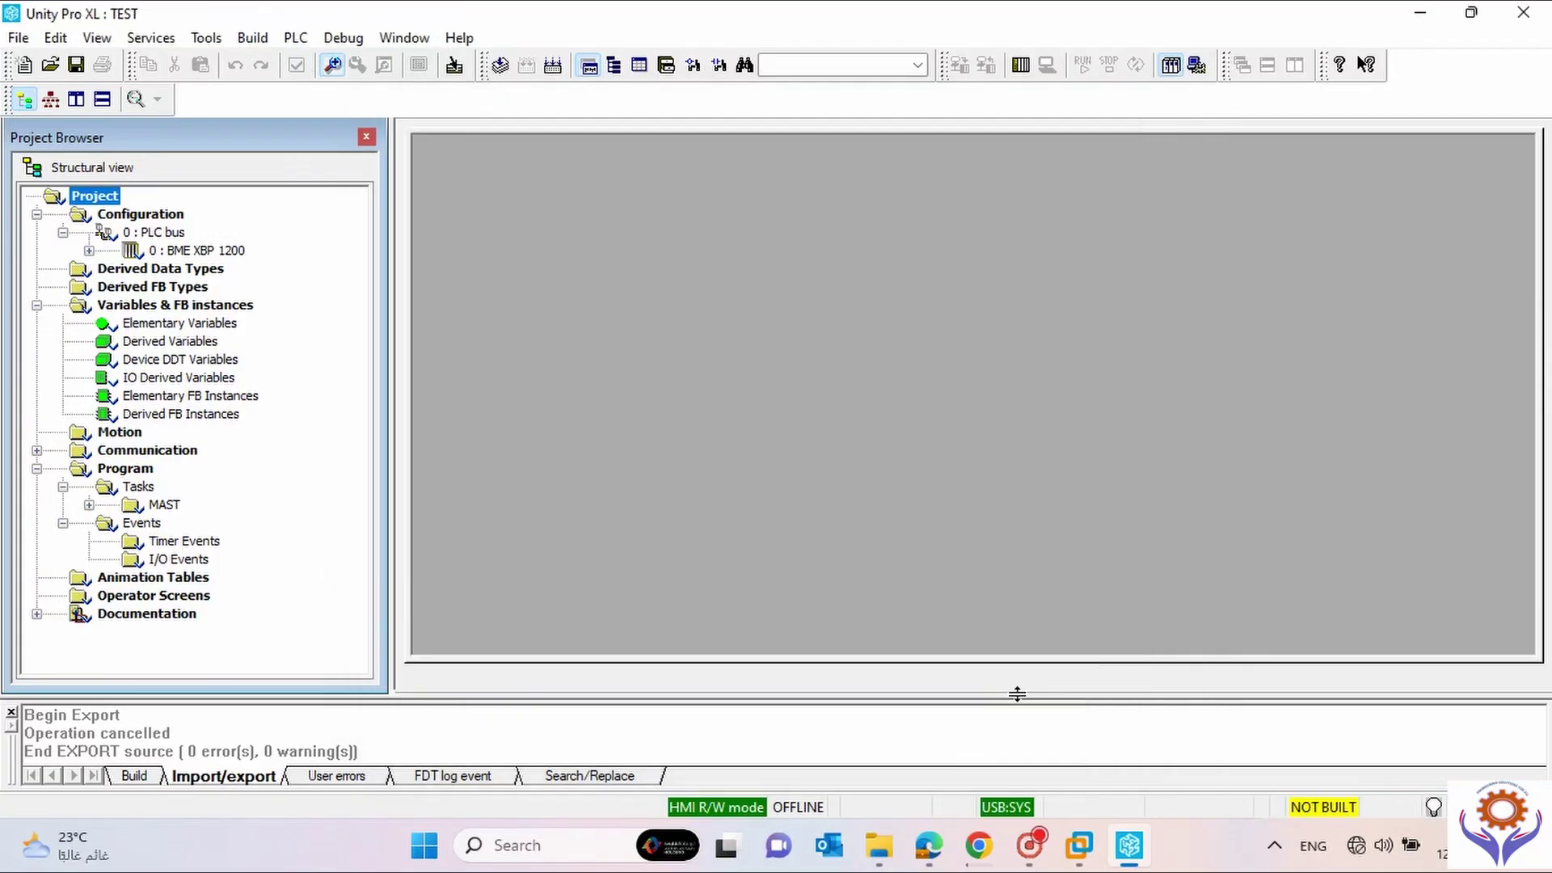
Open the Project Settings and examine the build message choices for unused variables and multiple writing of variables.
click(204, 40)
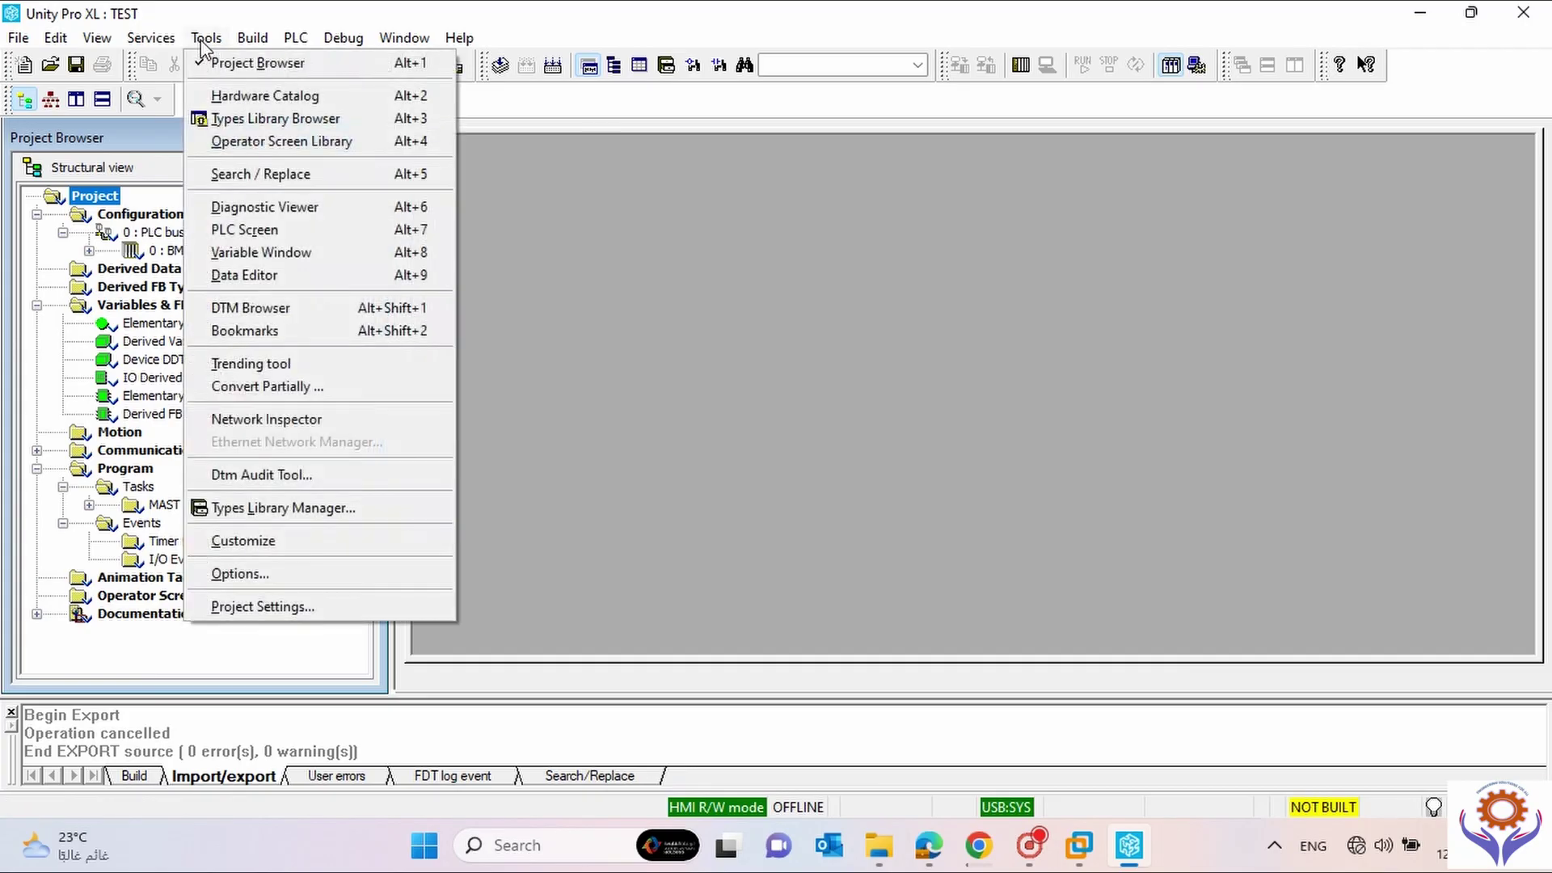
click(232, 612)
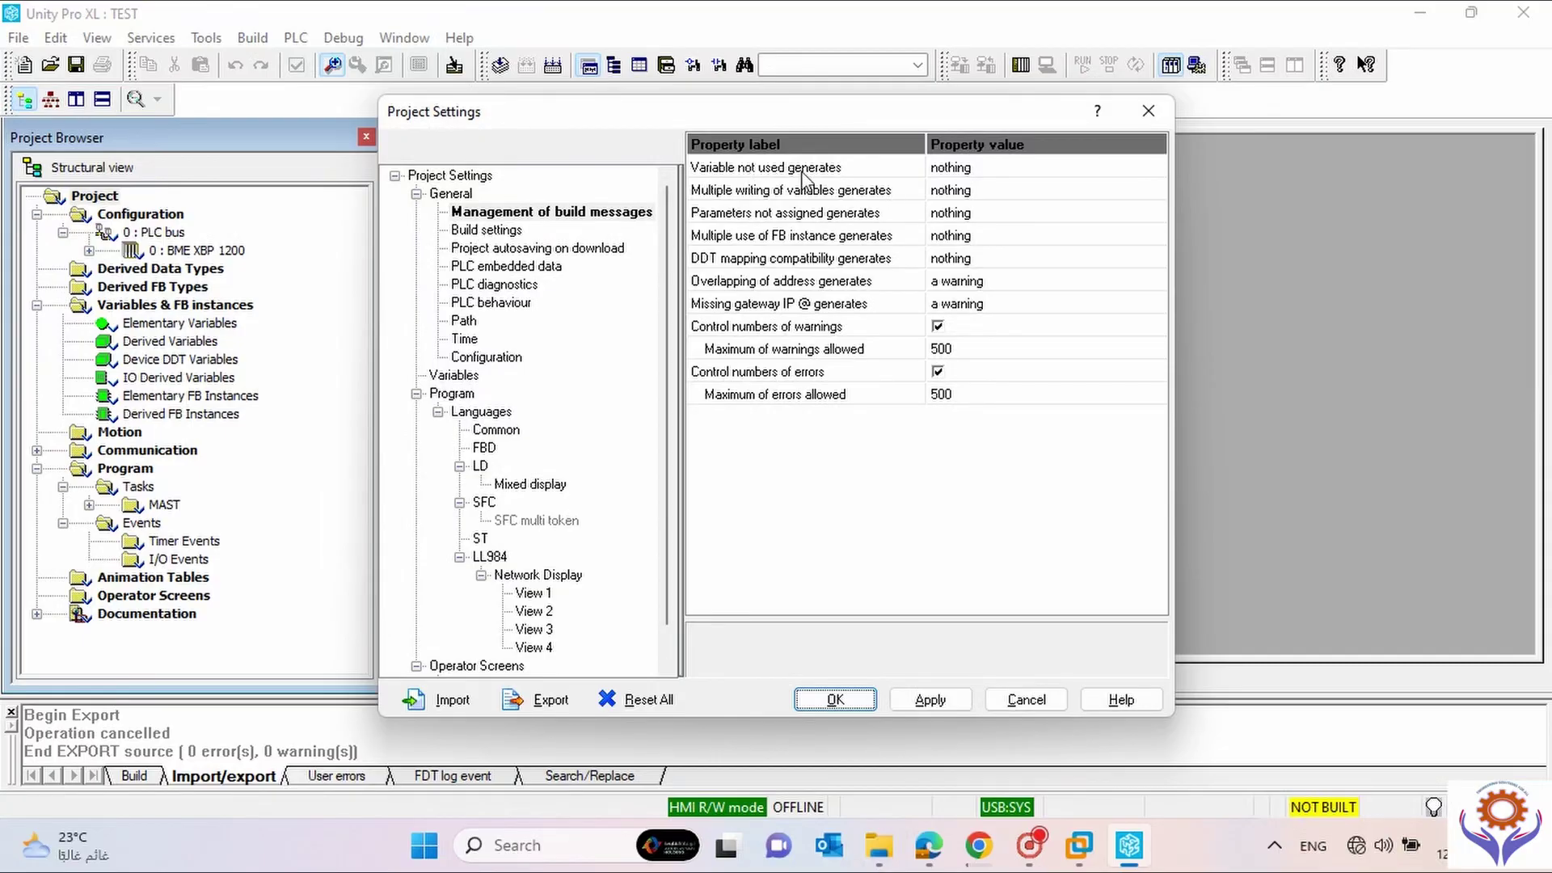
click(1000, 175)
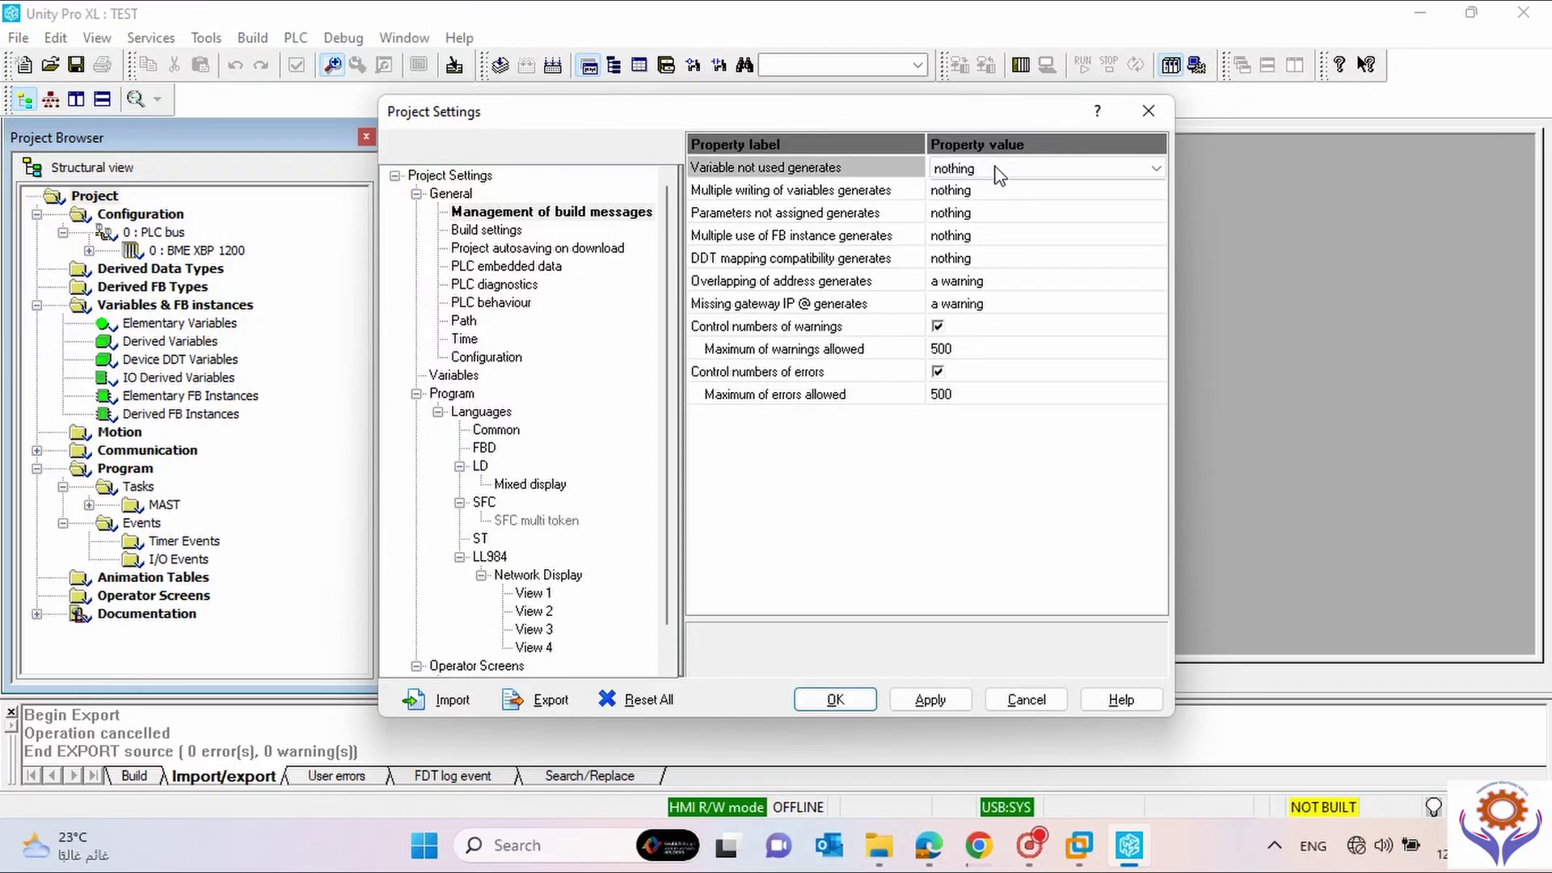
click(1154, 169)
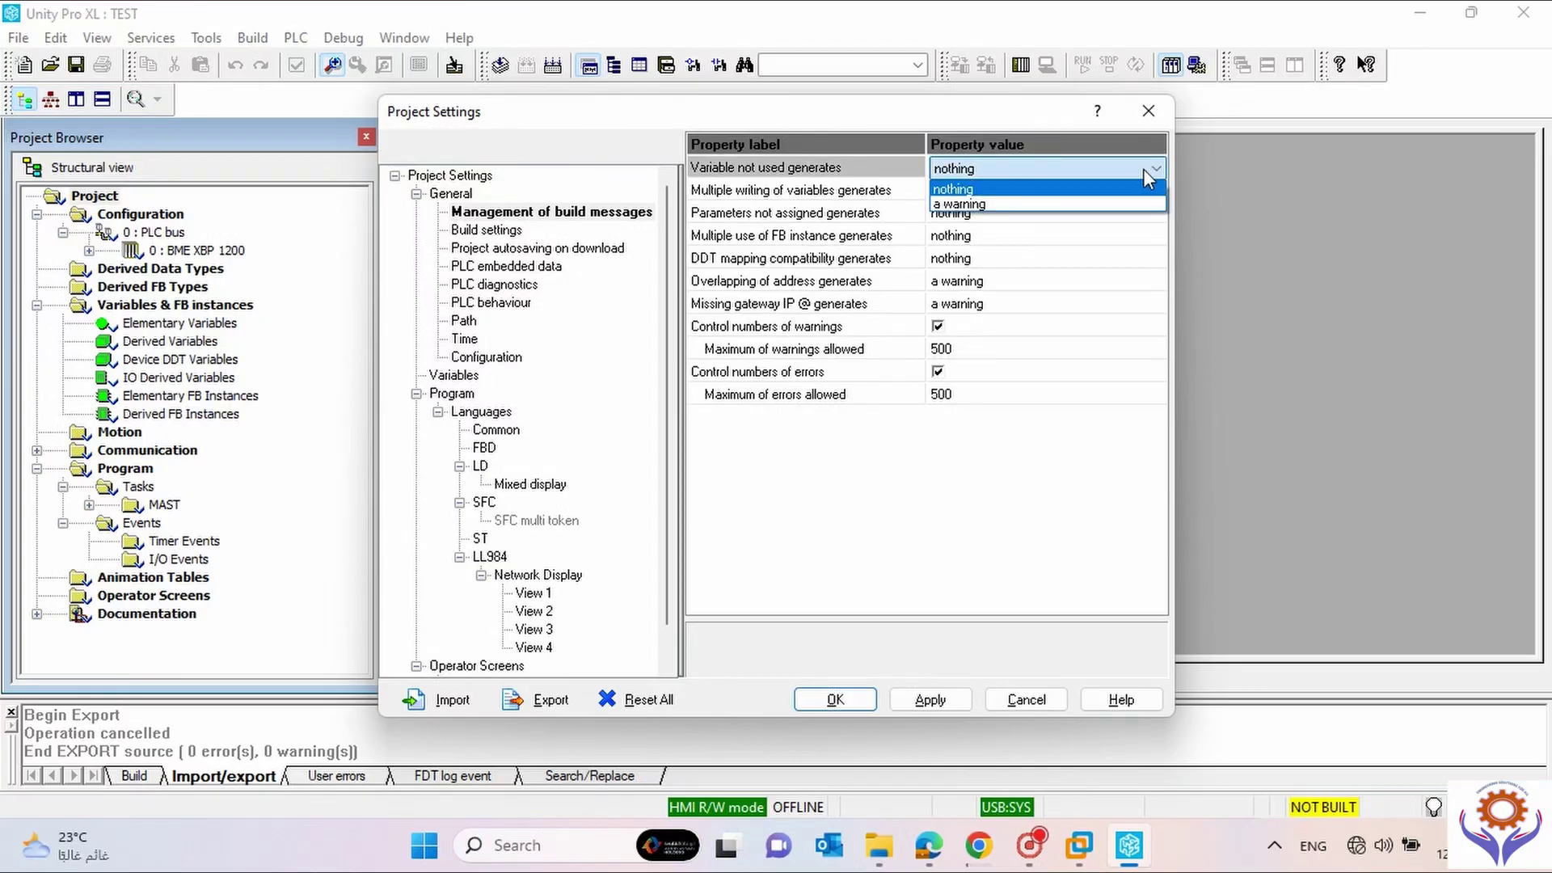
click(933, 452)
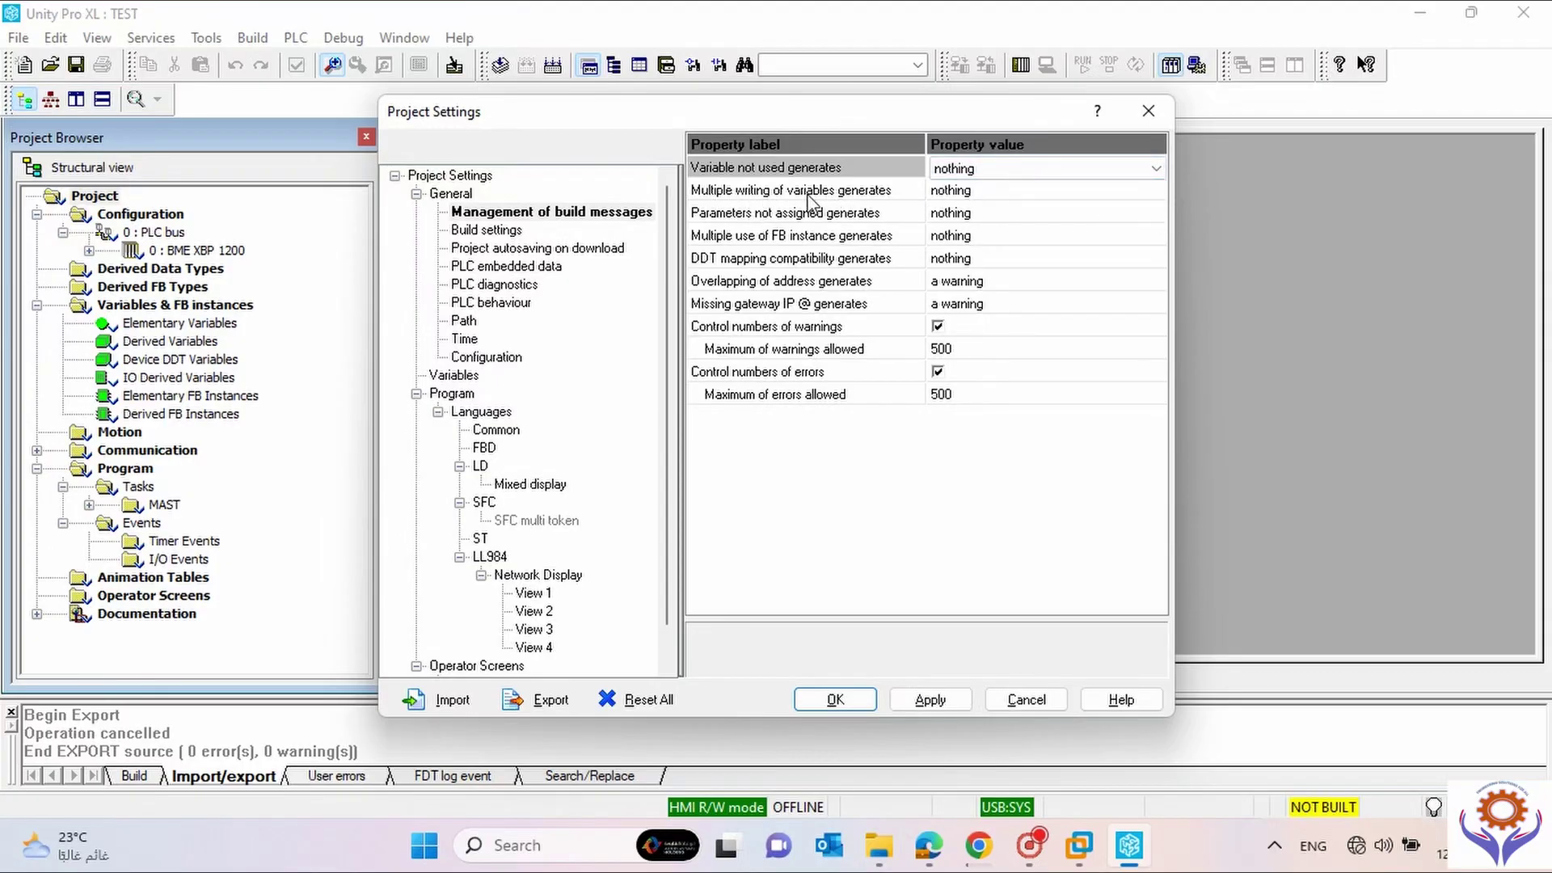
click(1051, 191)
click(1156, 194)
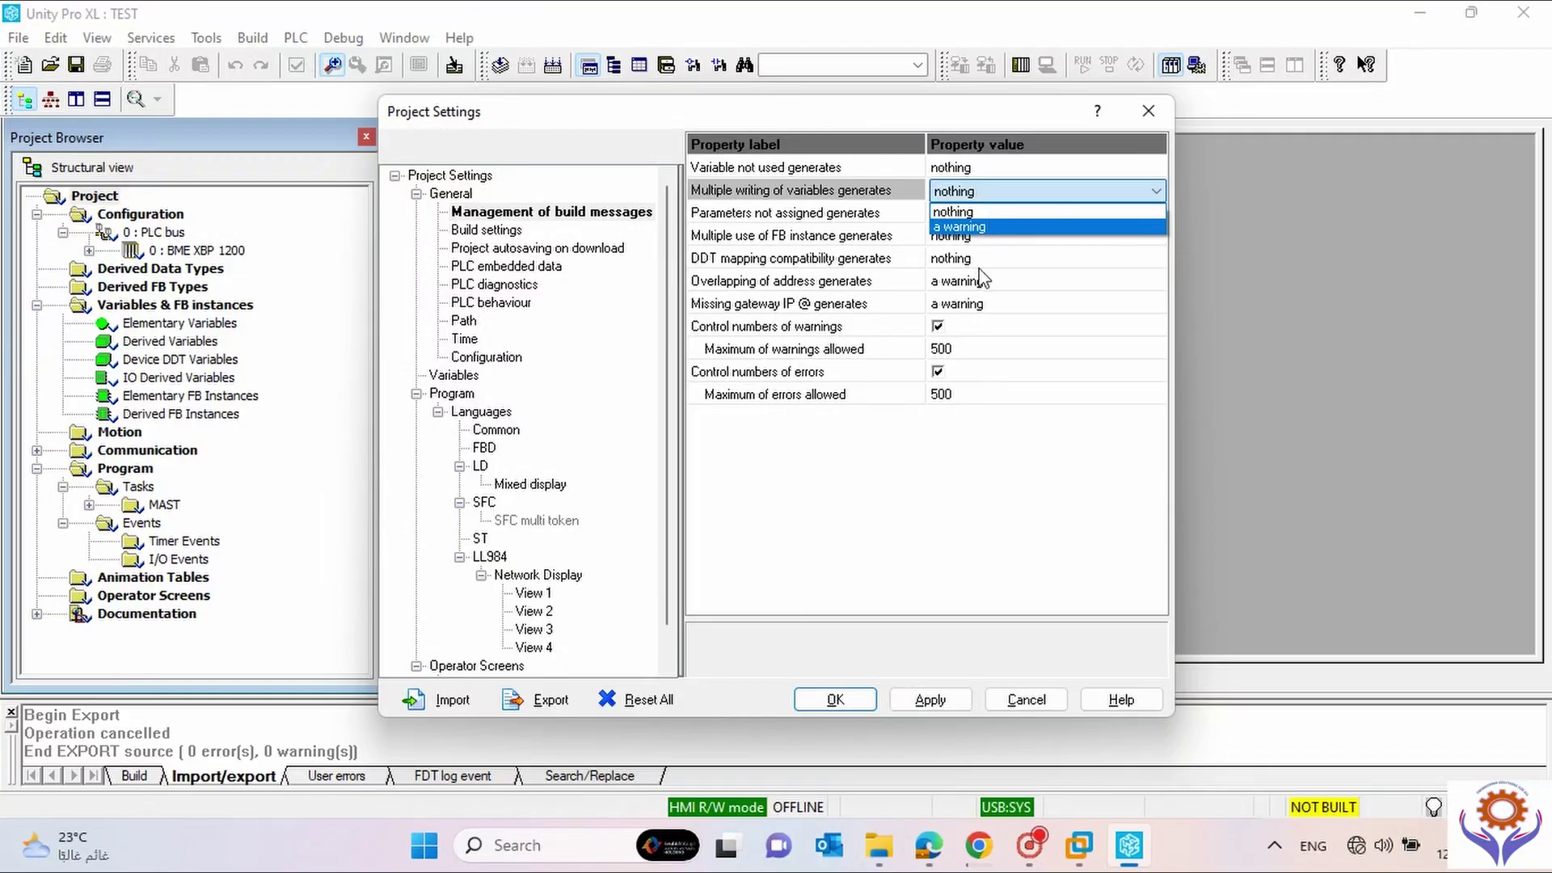
click(957, 429)
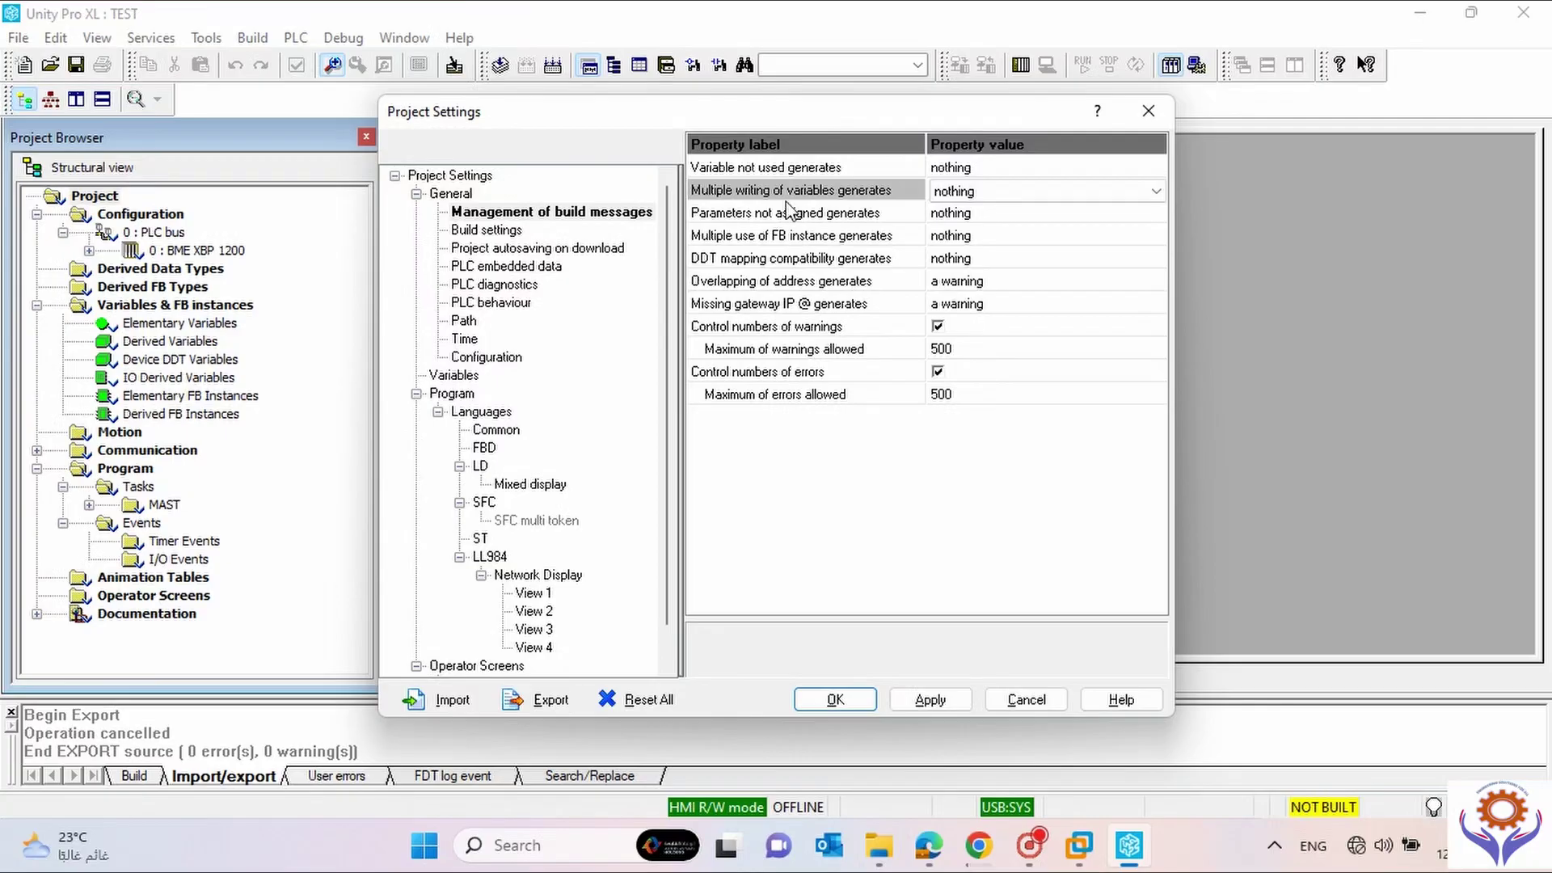
Review the build message properties for unassigned parameters and multiple FB instance use, and the choices for DDT mapping compatibility.
click(715, 217)
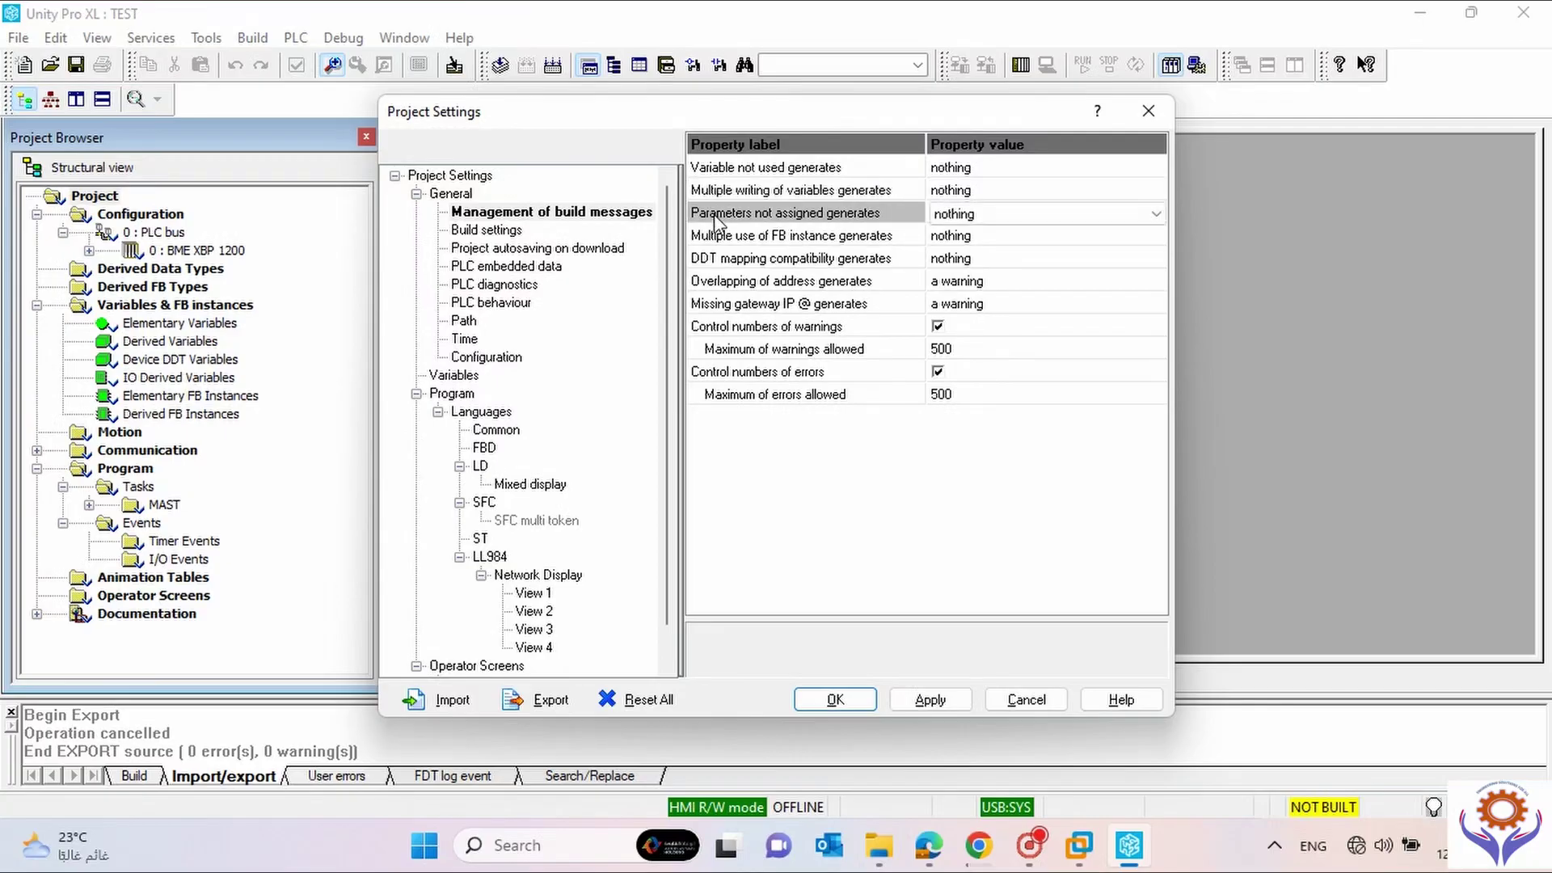
click(758, 237)
click(757, 260)
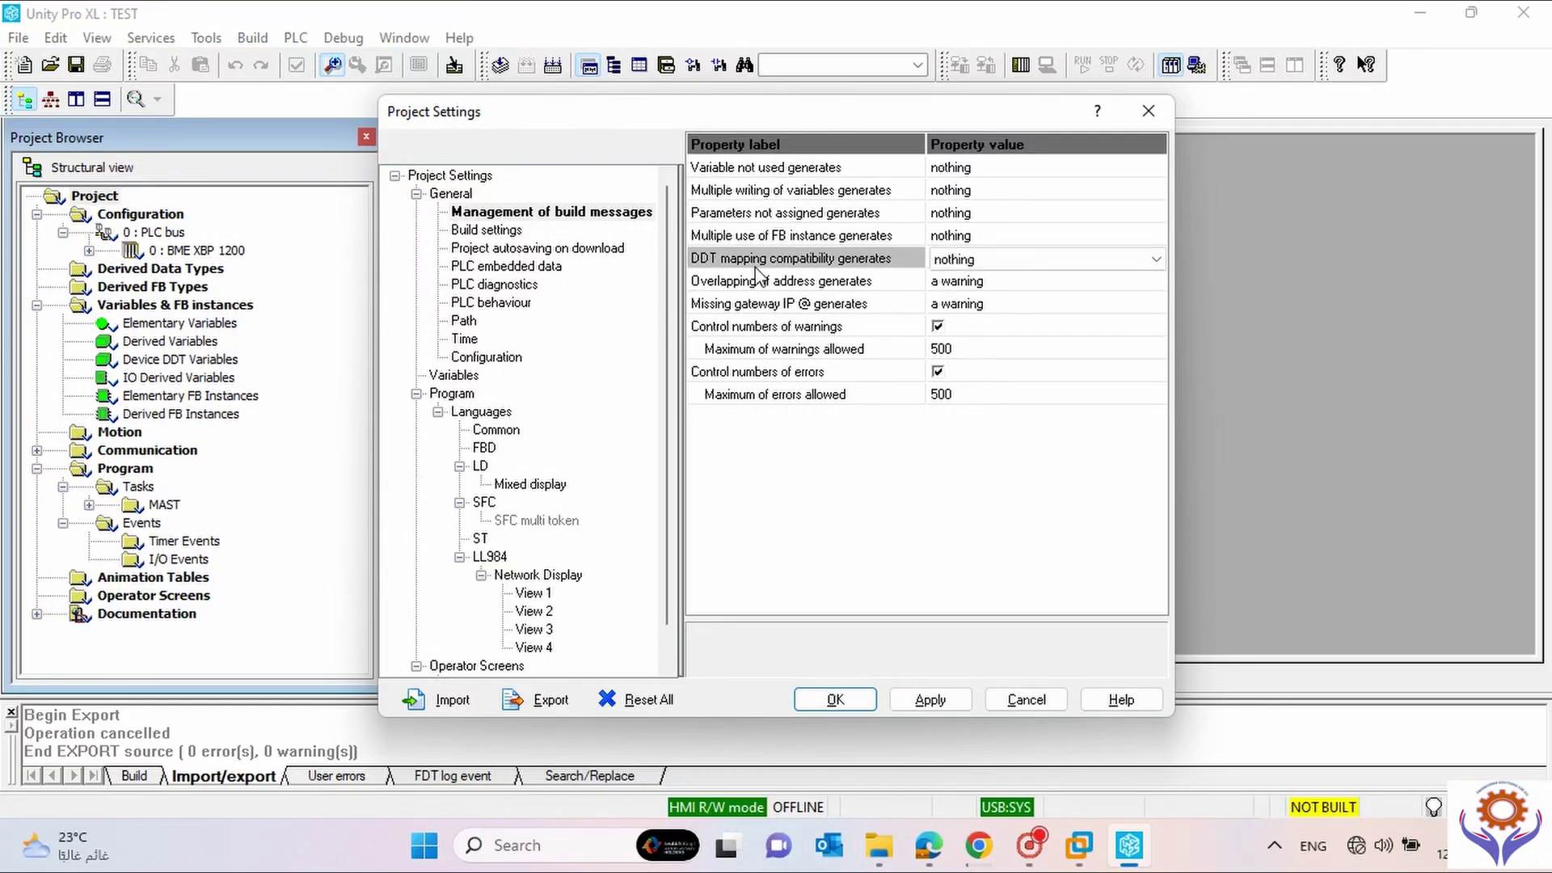
click(1158, 258)
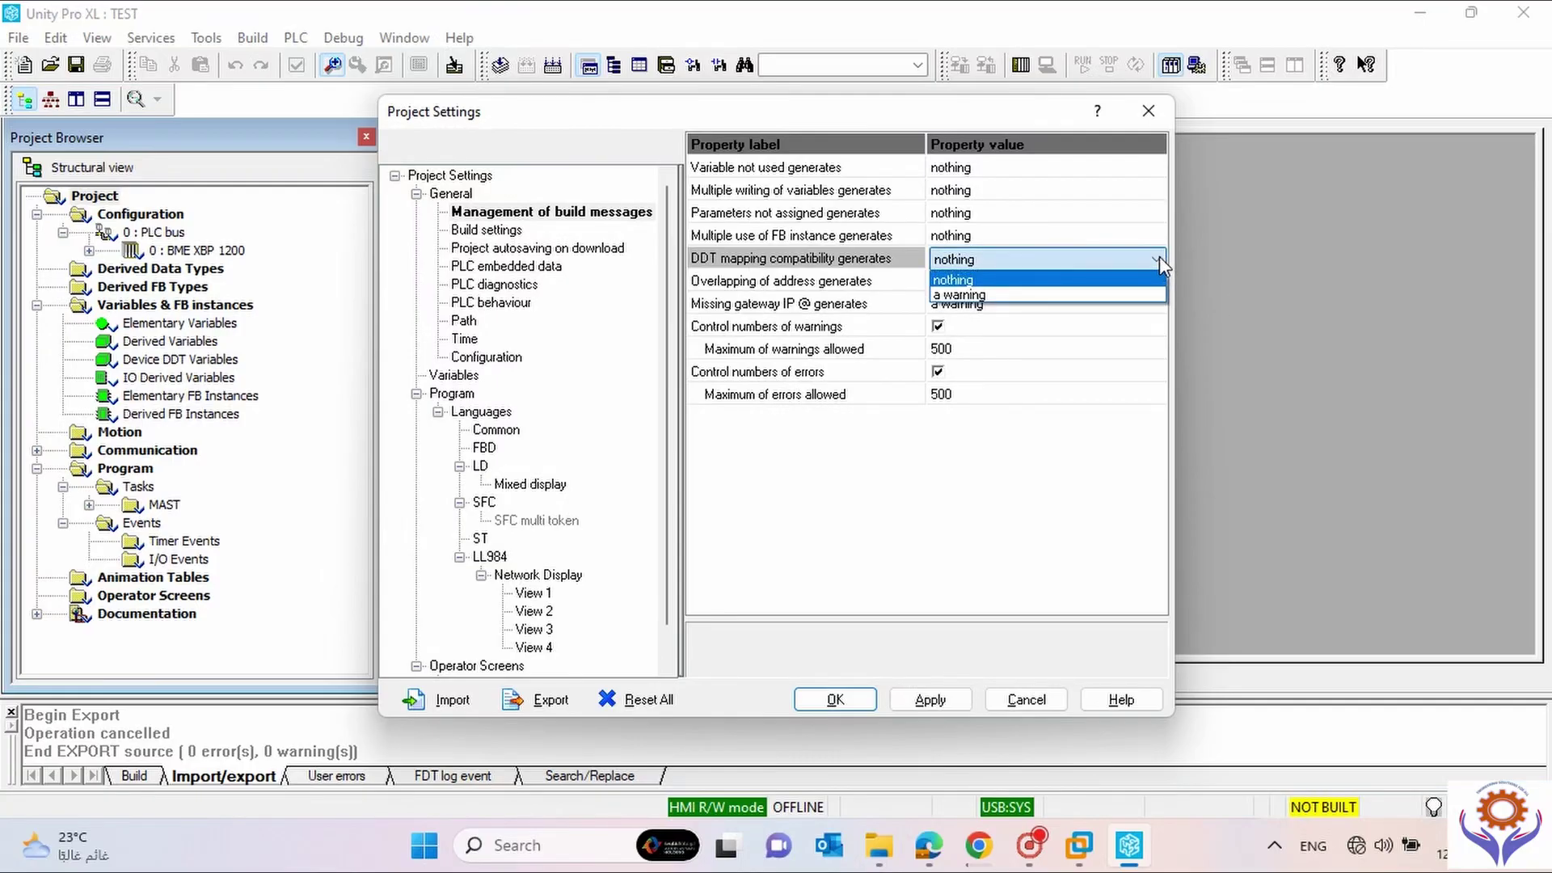
click(1159, 257)
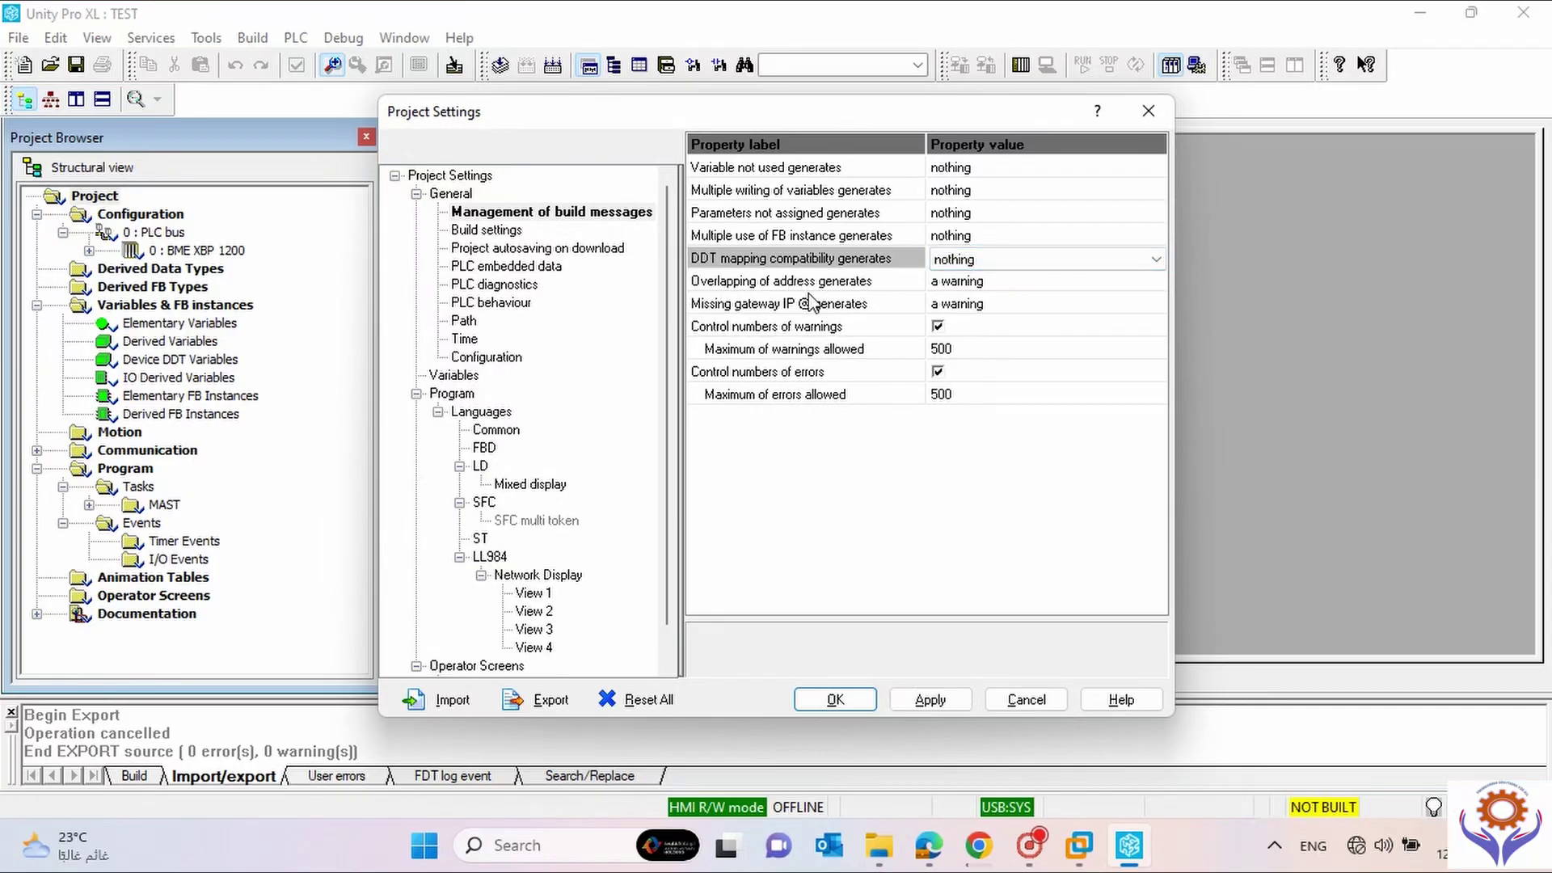
Examine the choices for overlapping addresses and the properties for the maximum warnings and errors allowed.
click(885, 283)
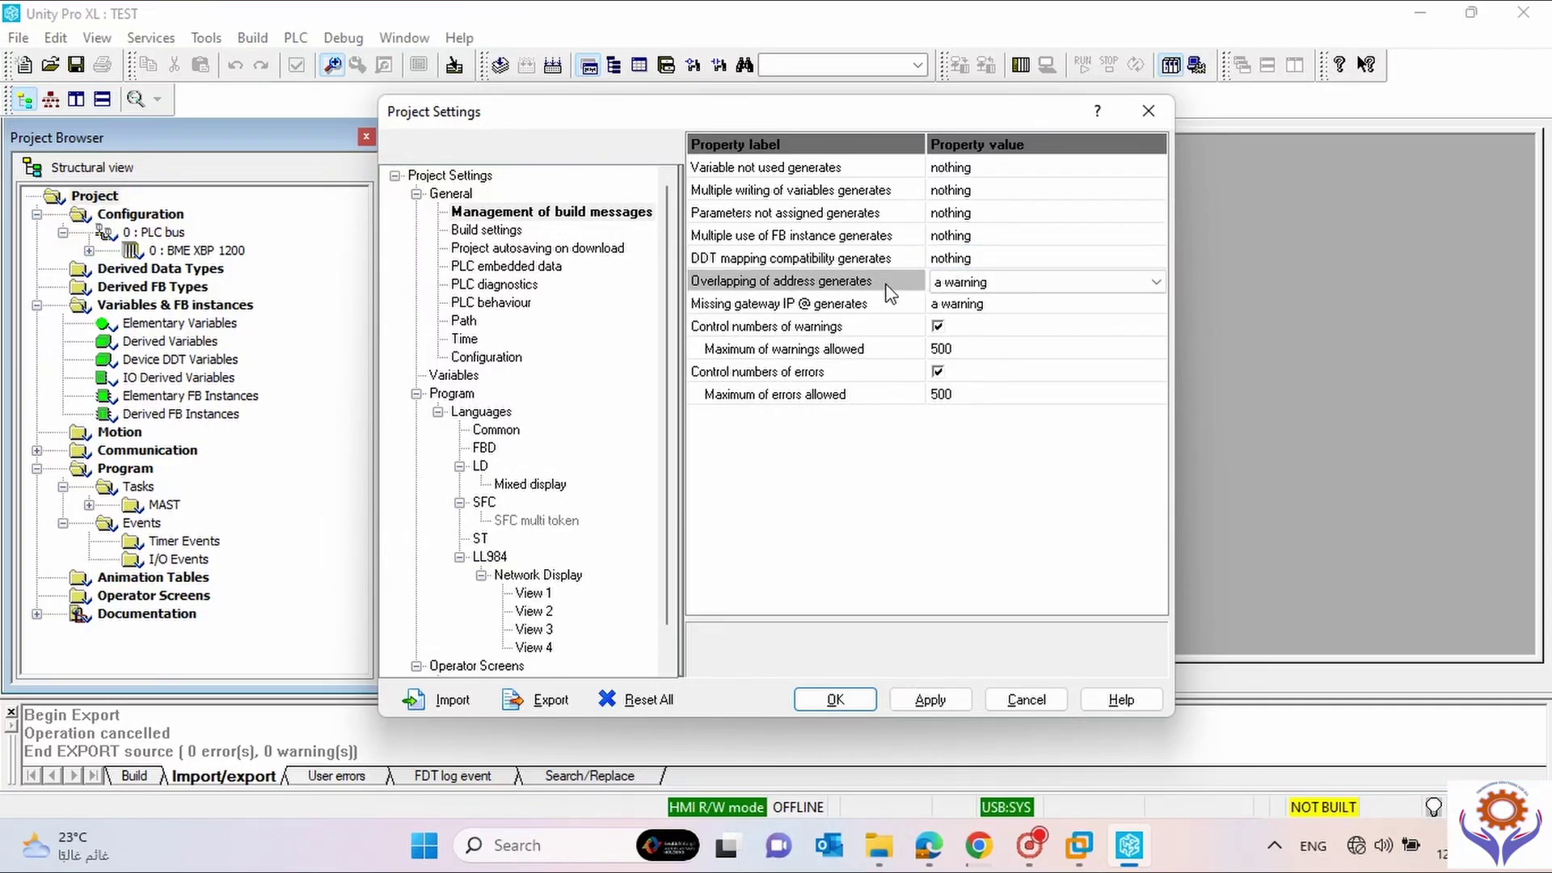
click(1157, 283)
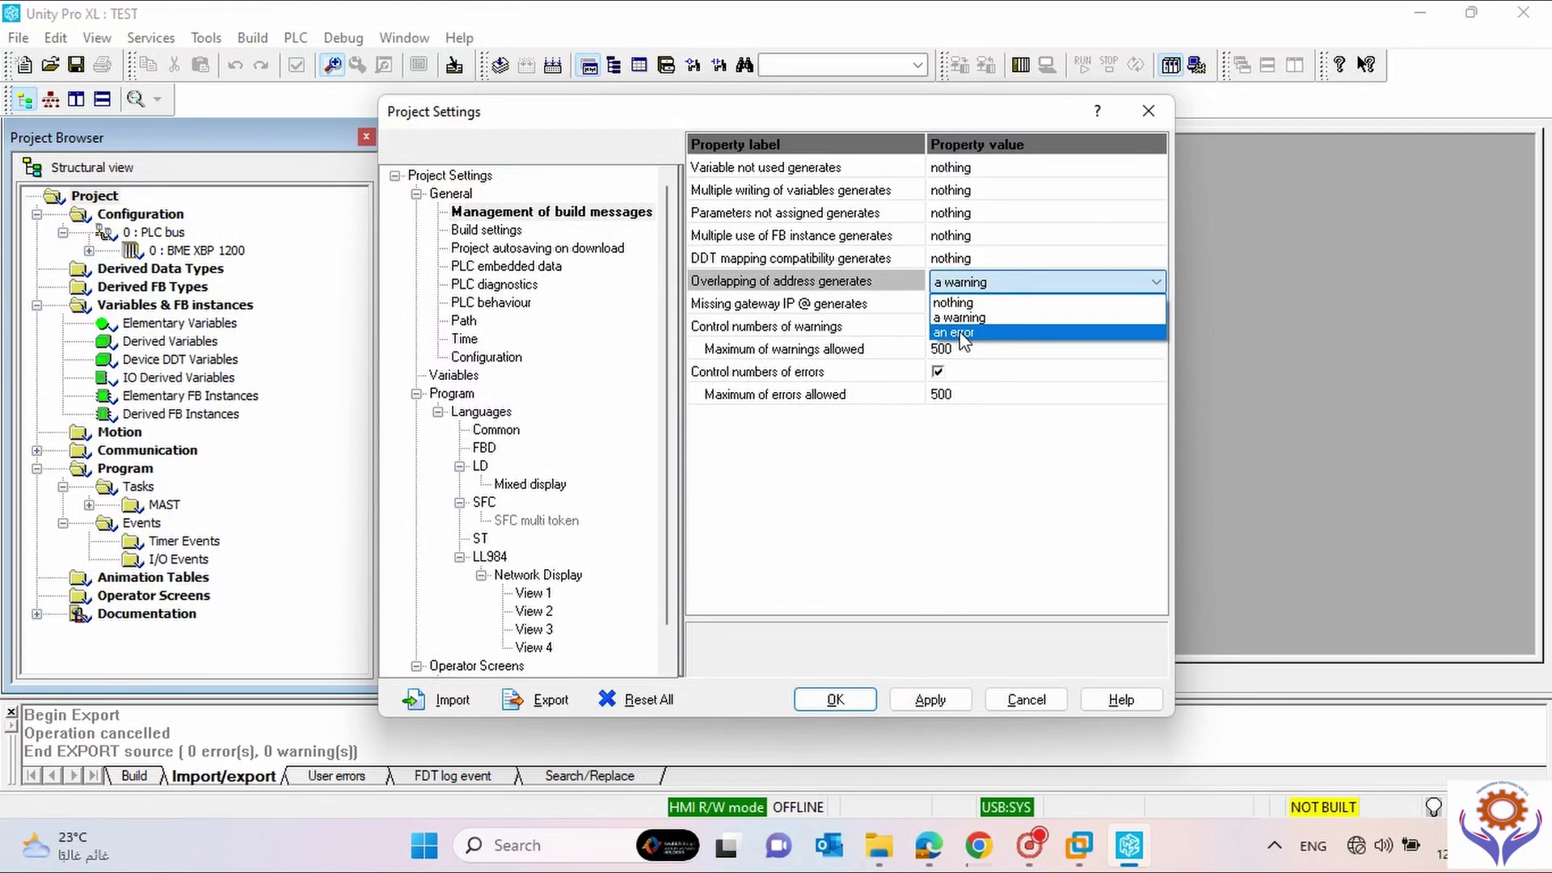
click(990, 467)
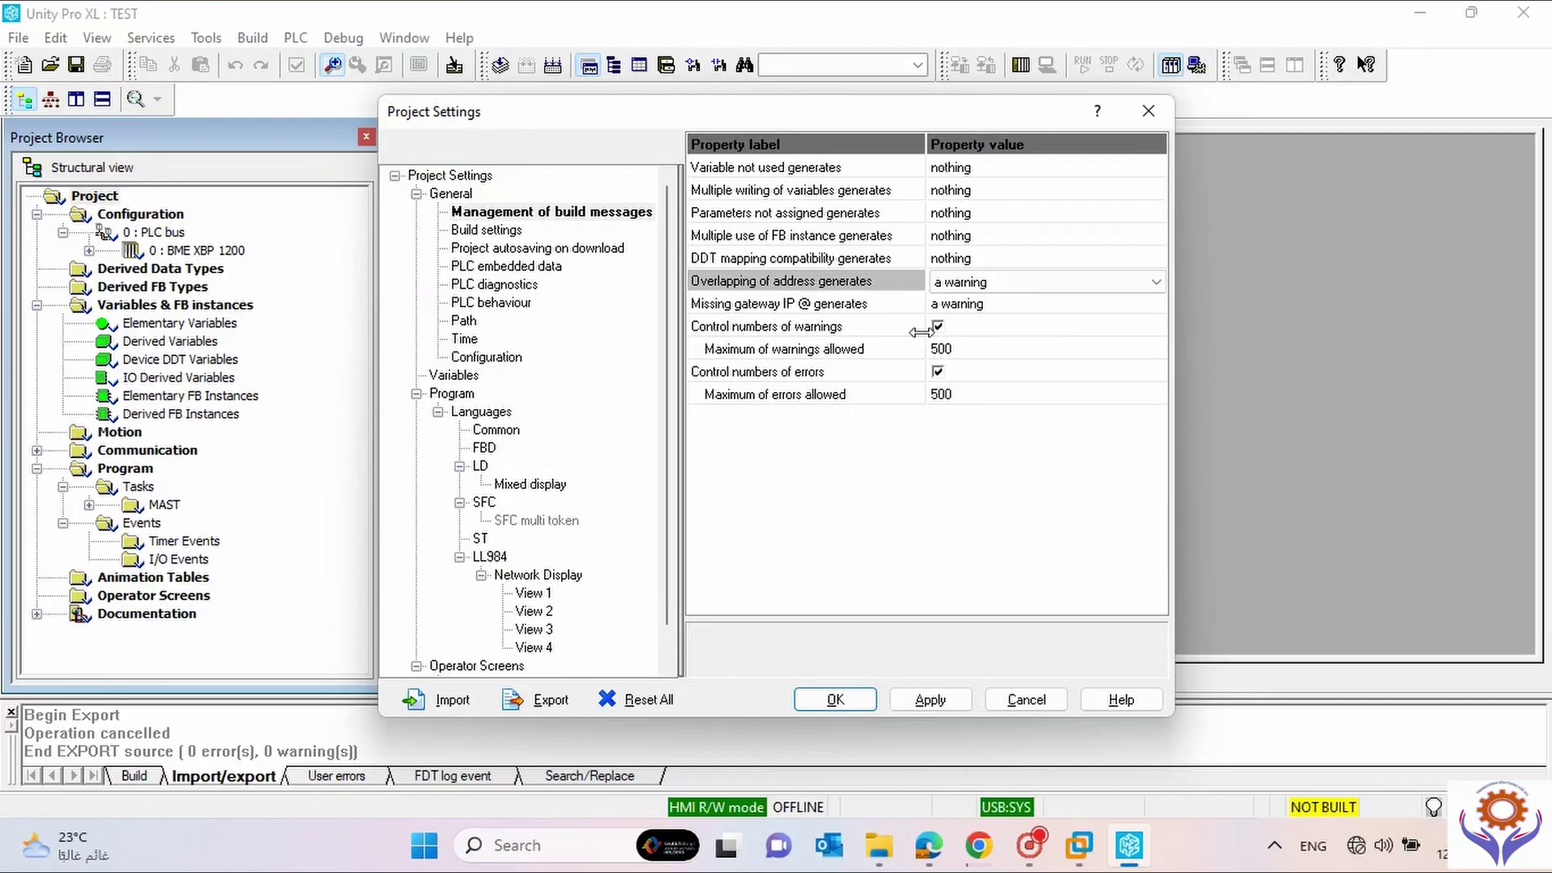
click(961, 350)
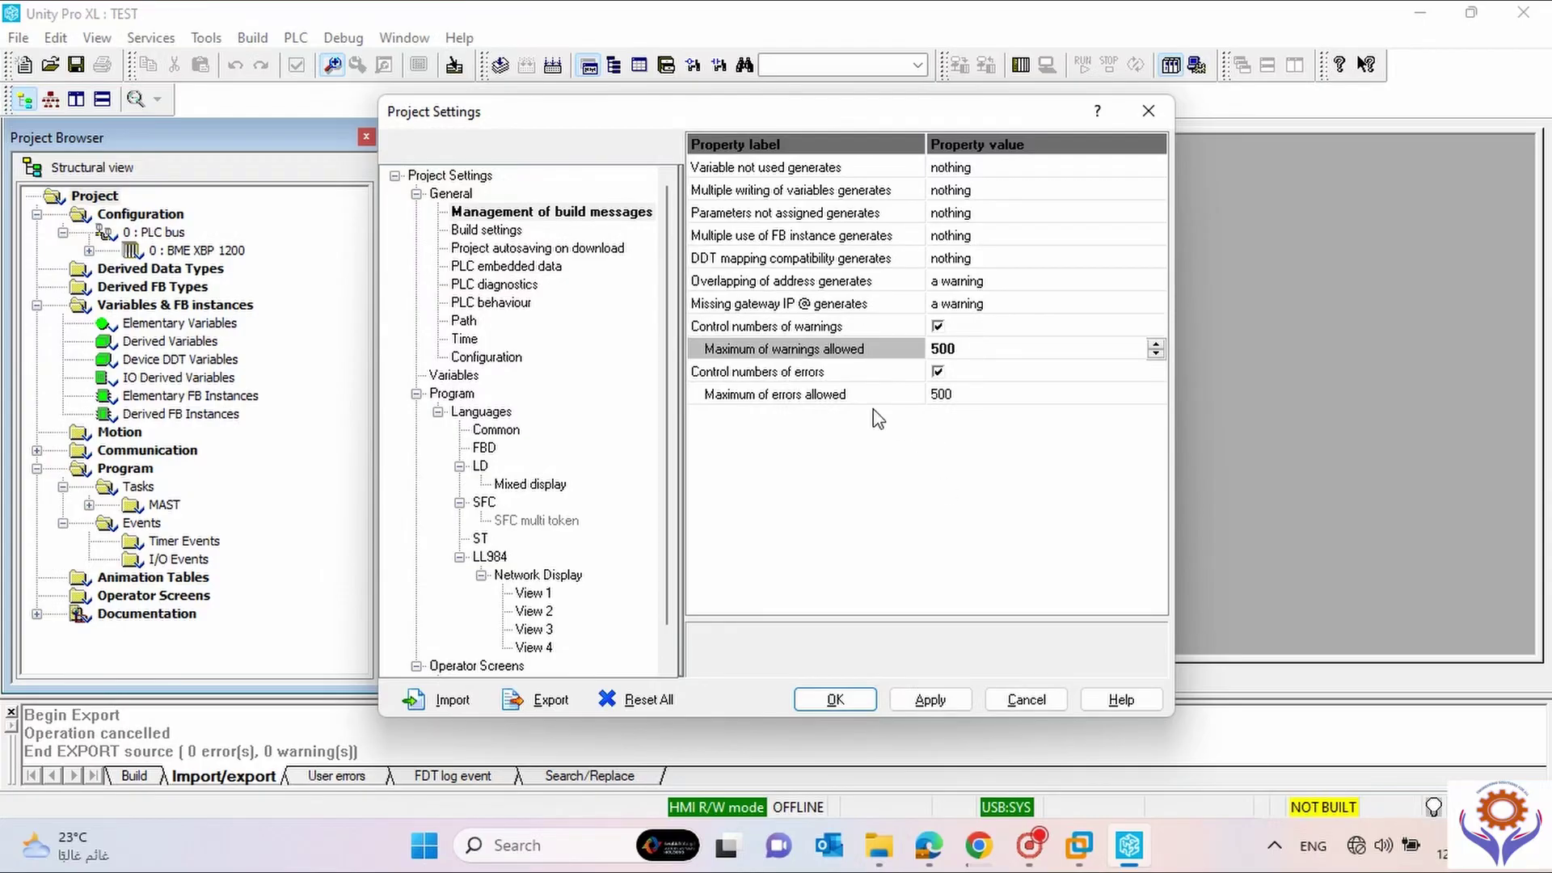
click(742, 396)
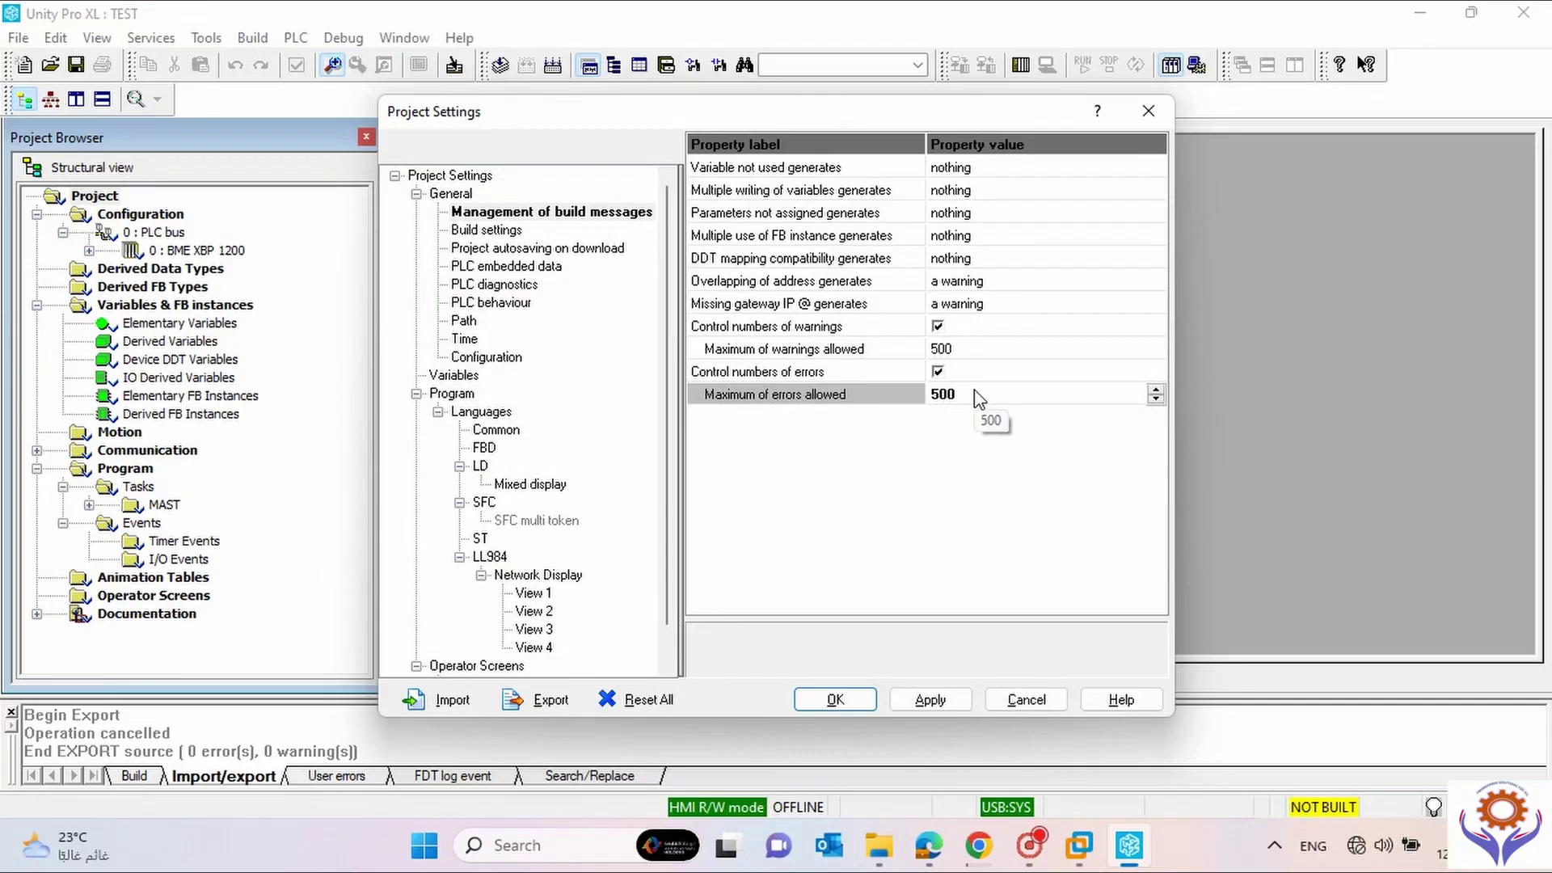
Review the build settings, and enable saving the STU file in the project autosaving on download settings.
click(509, 232)
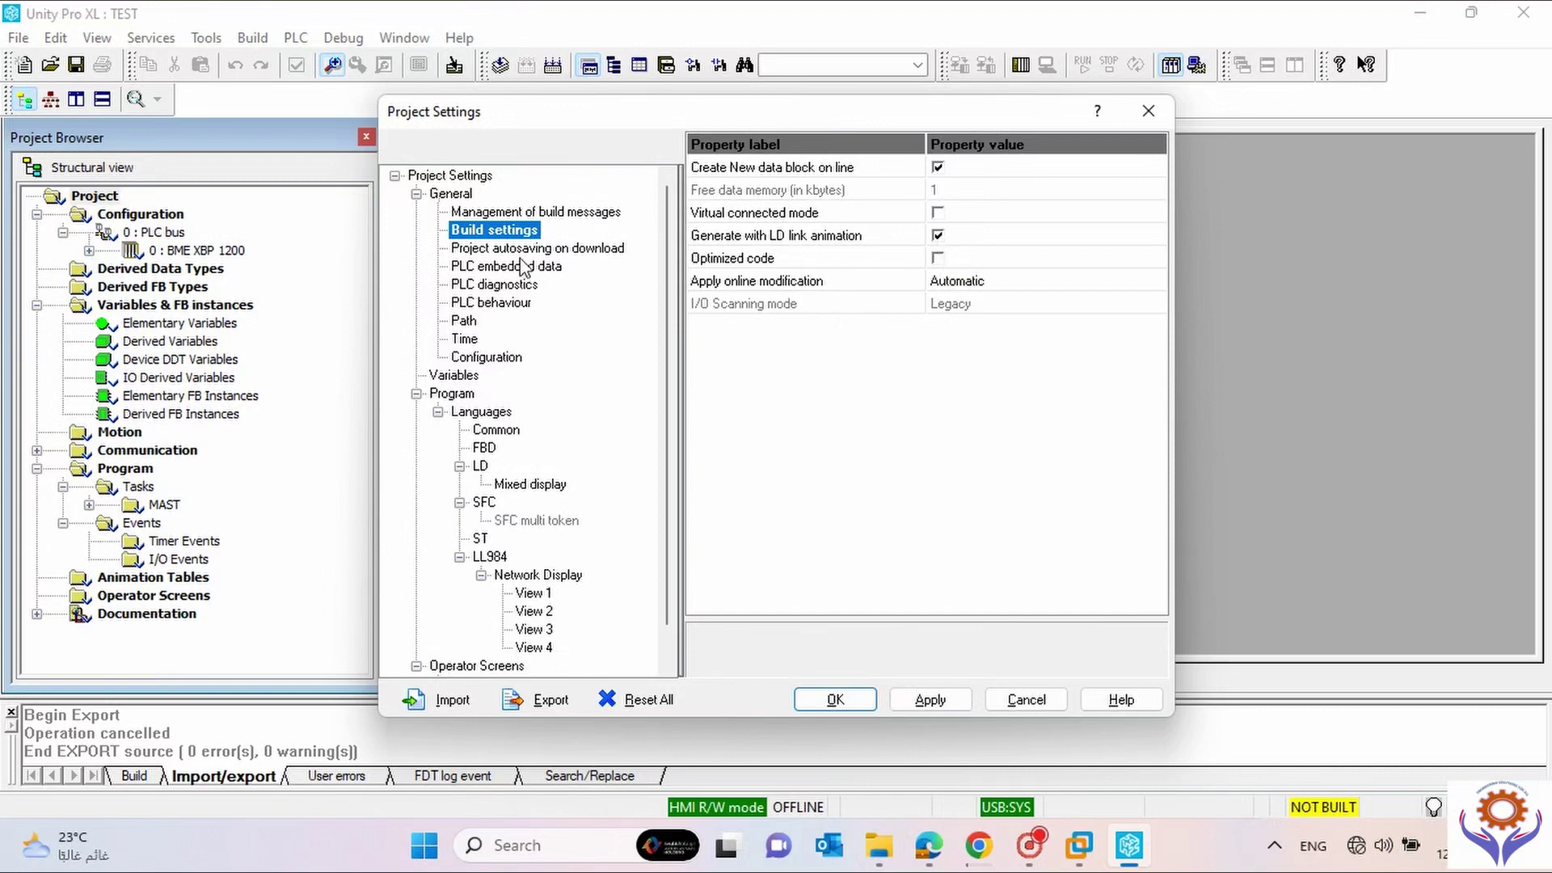
click(478, 249)
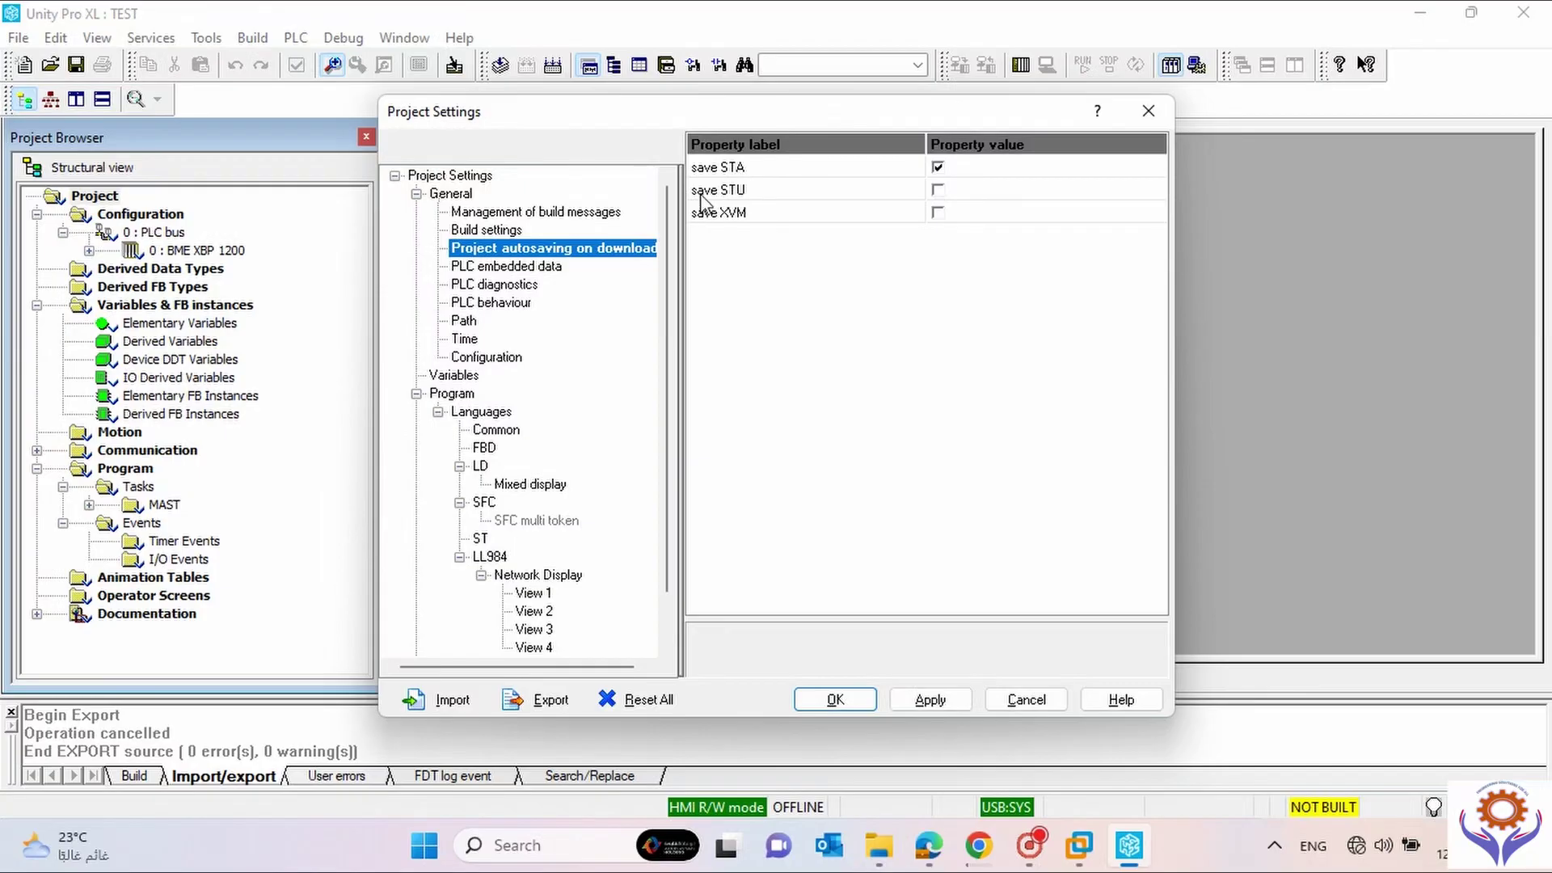
click(937, 194)
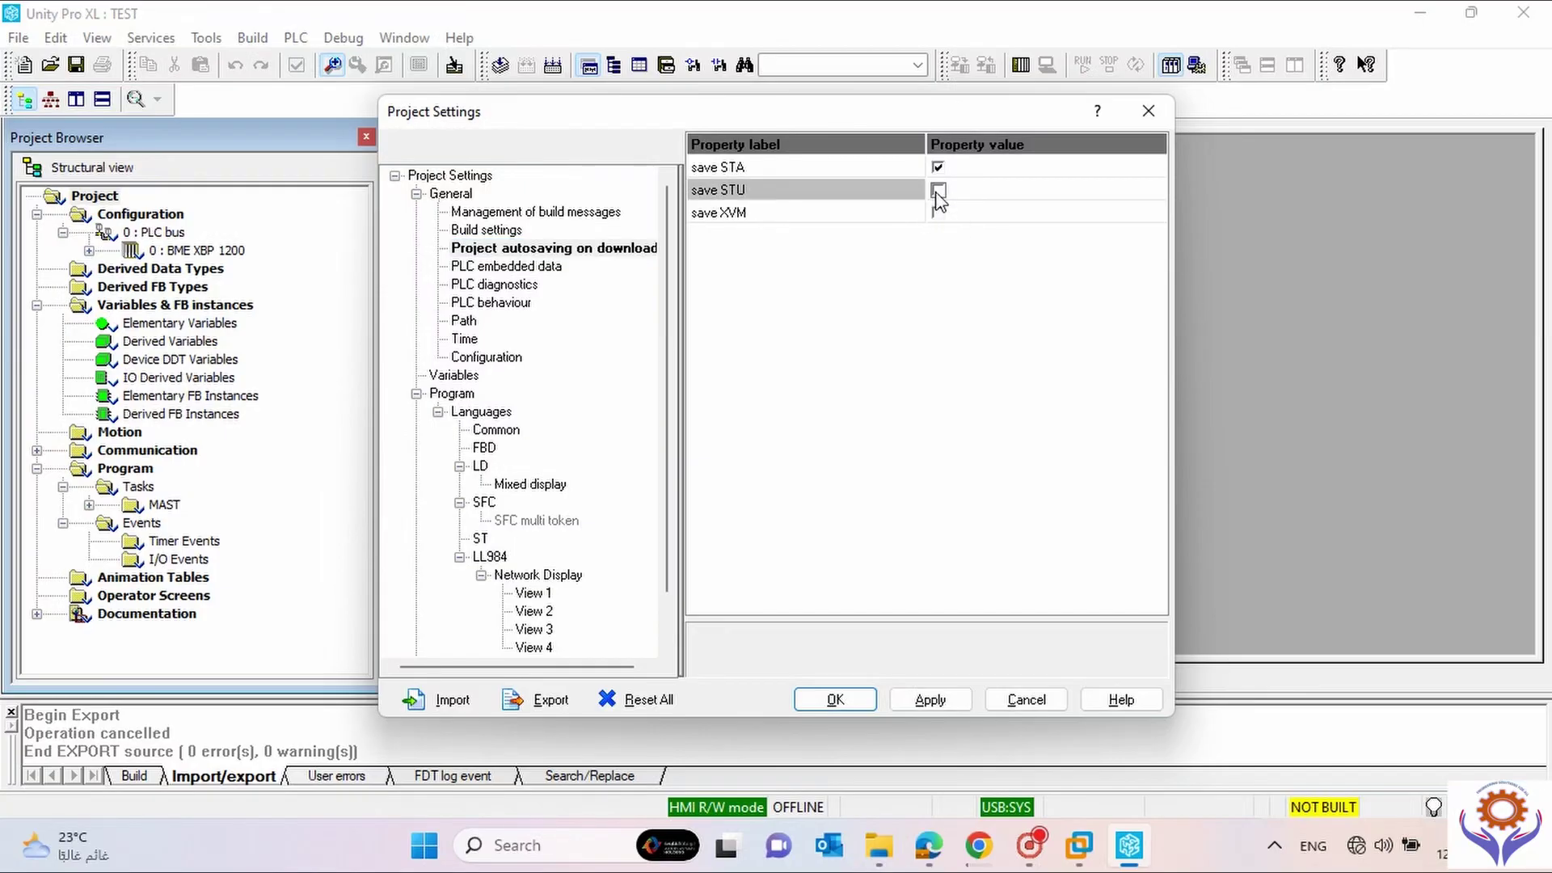
click(937, 191)
Examine the PLC embedded data properties and the choices for upload information management.
click(512, 269)
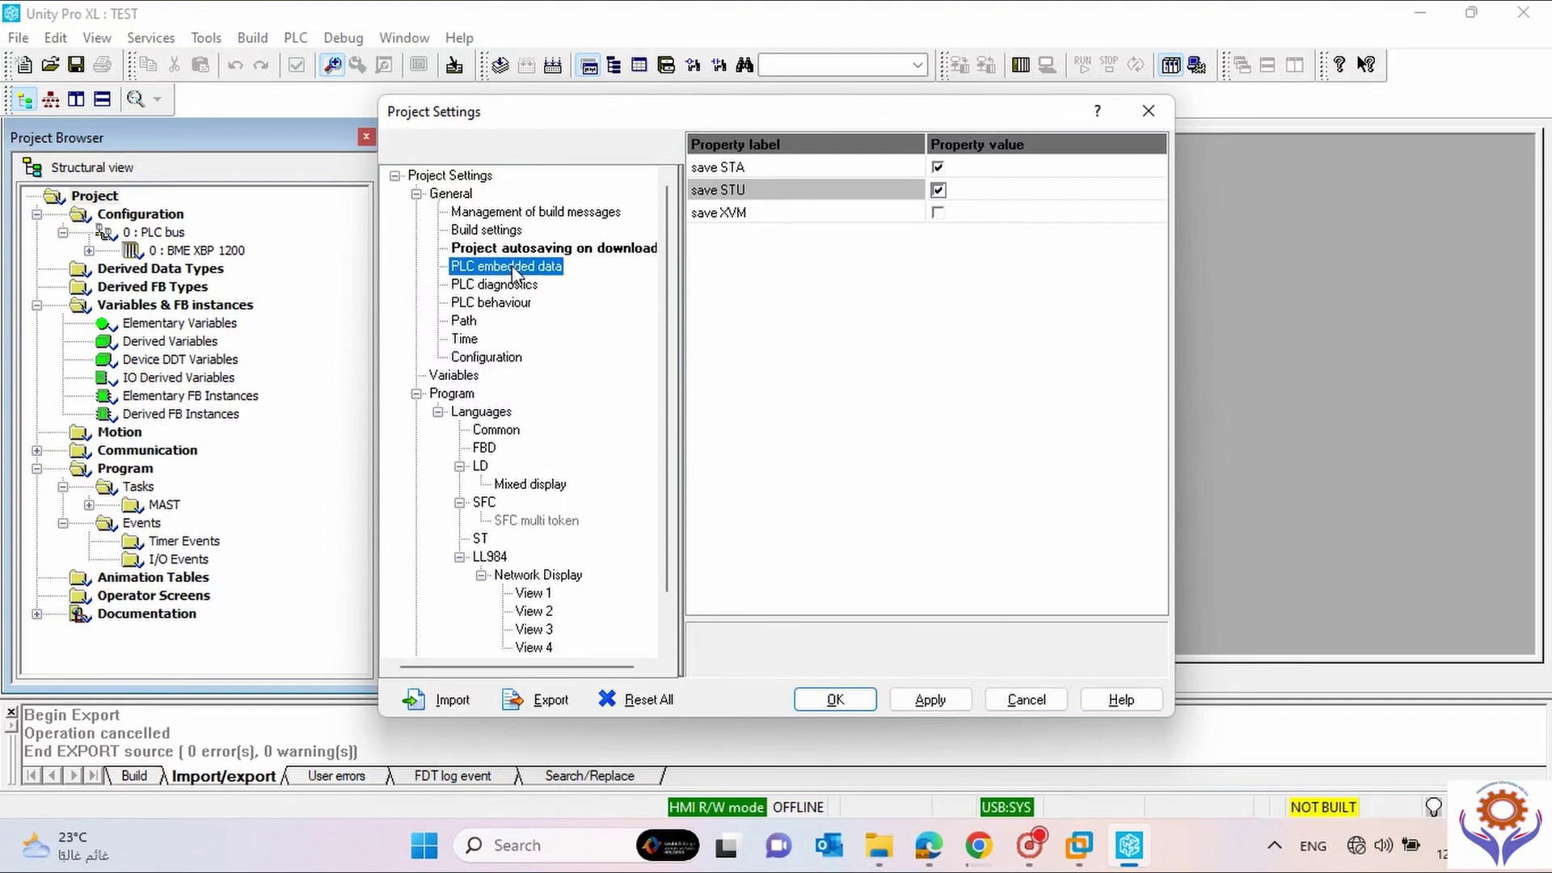
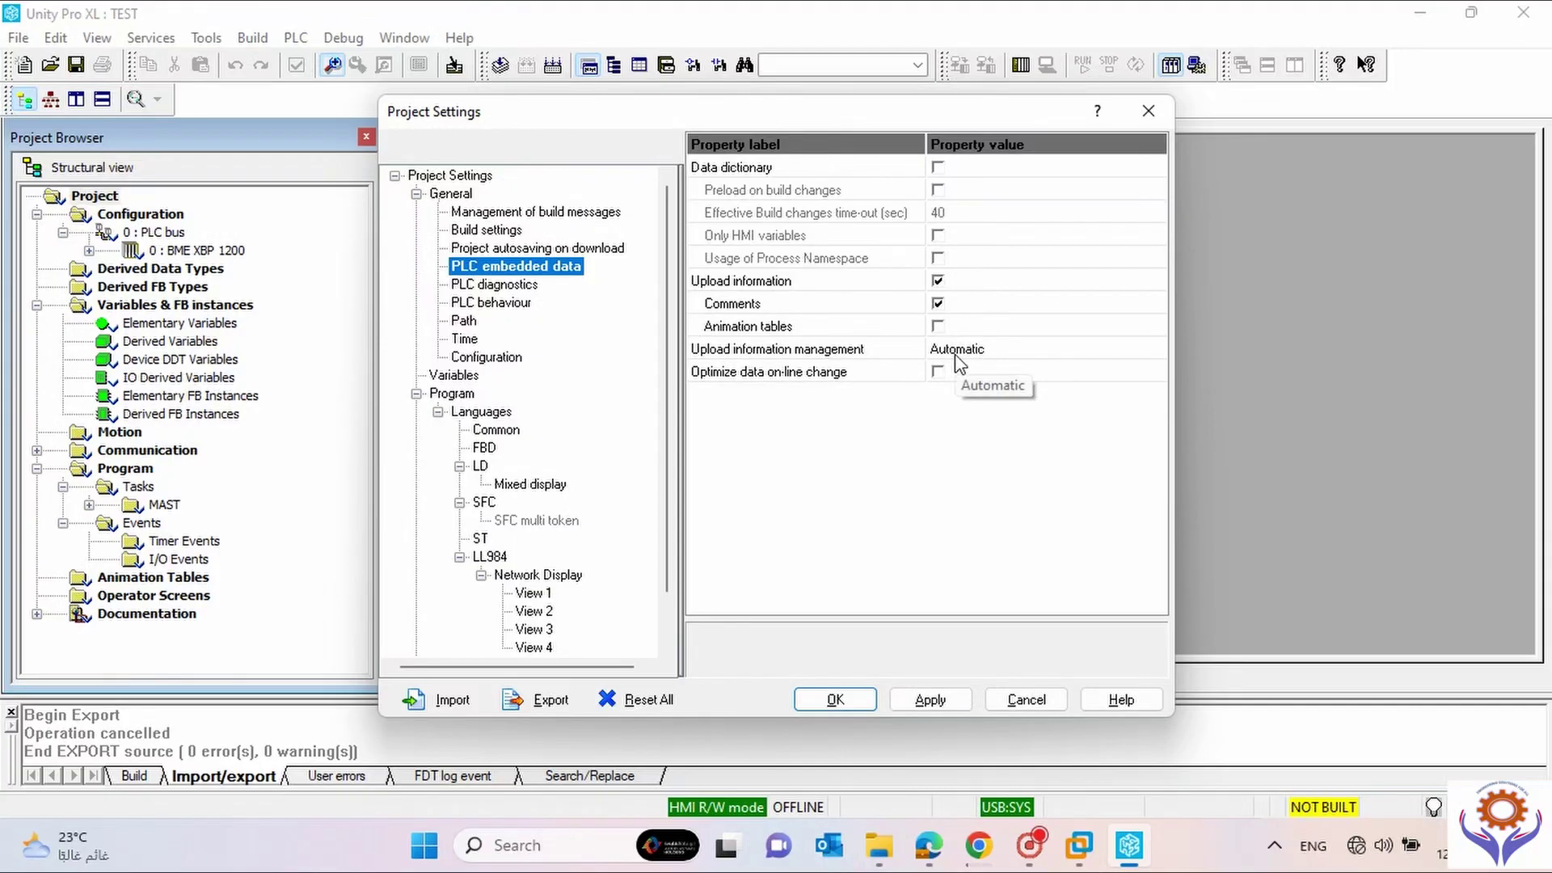
click(1055, 354)
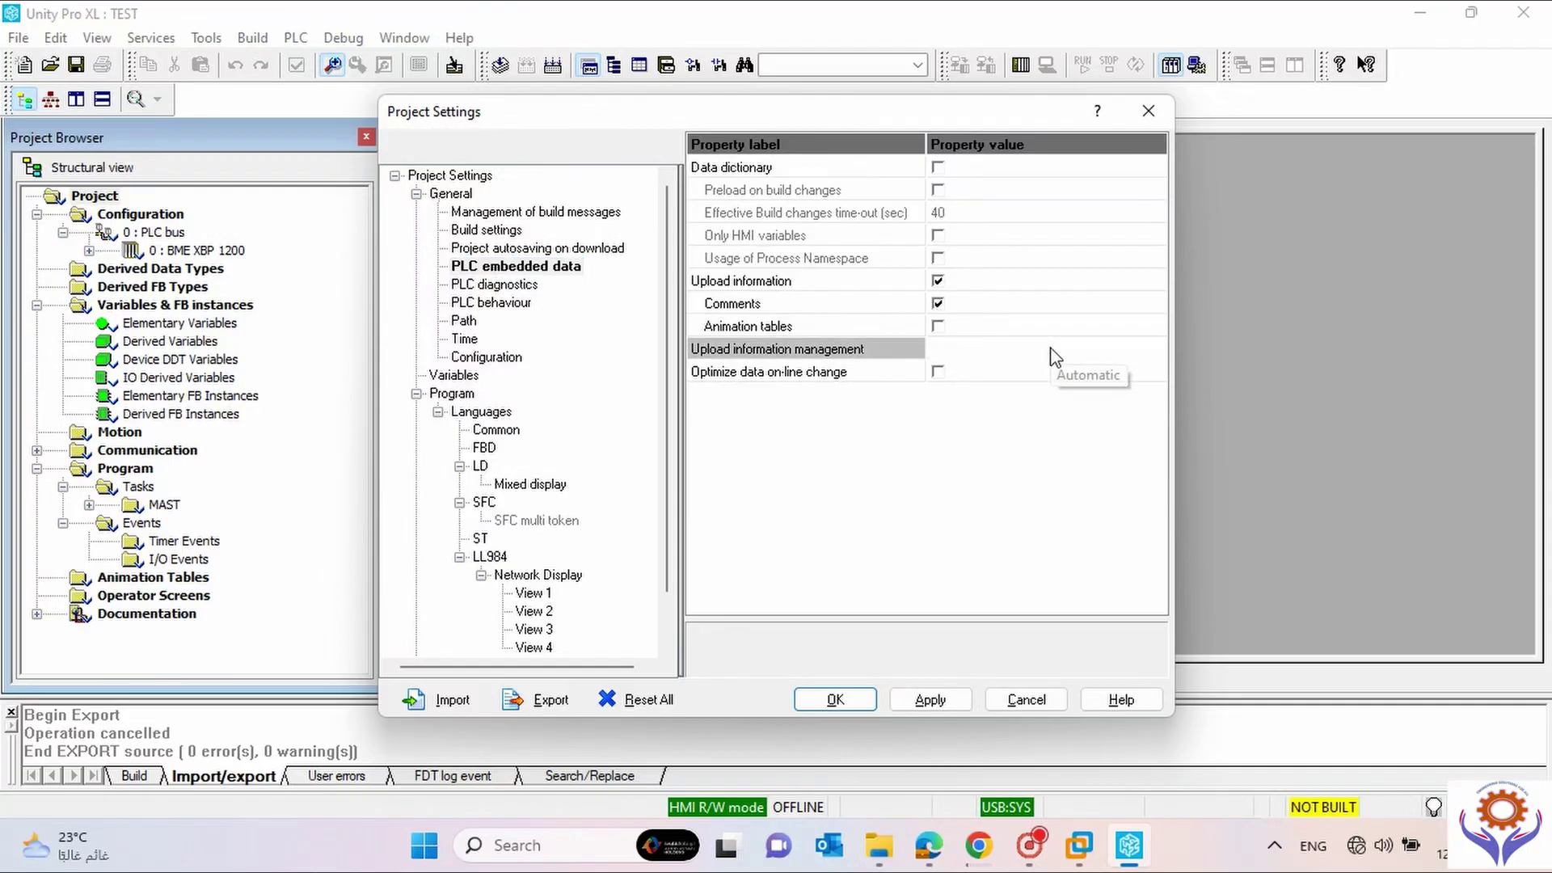
click(1156, 350)
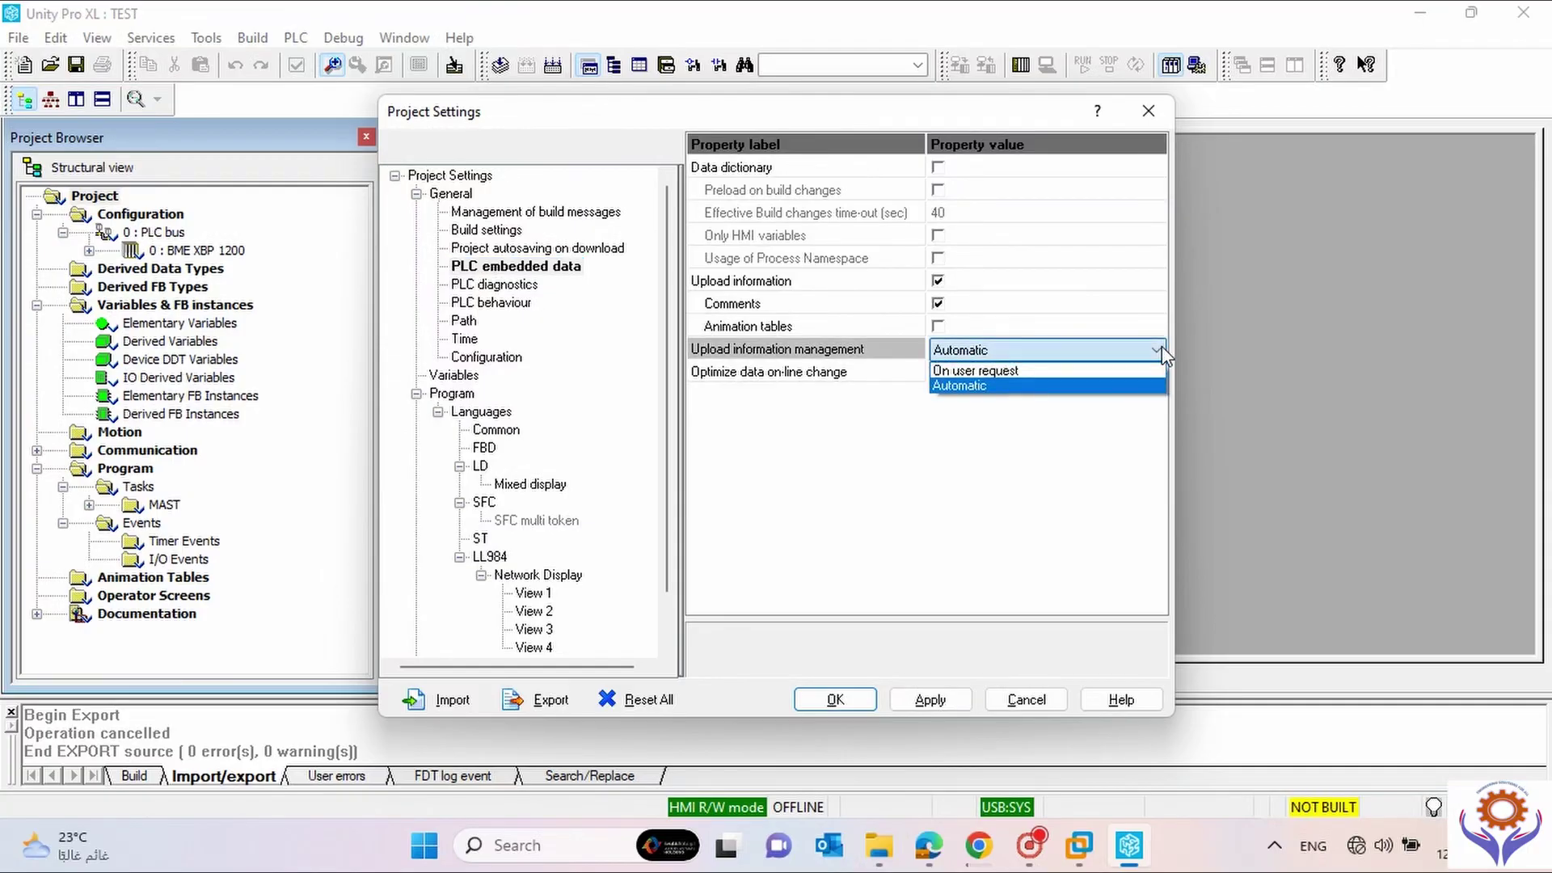
click(1006, 459)
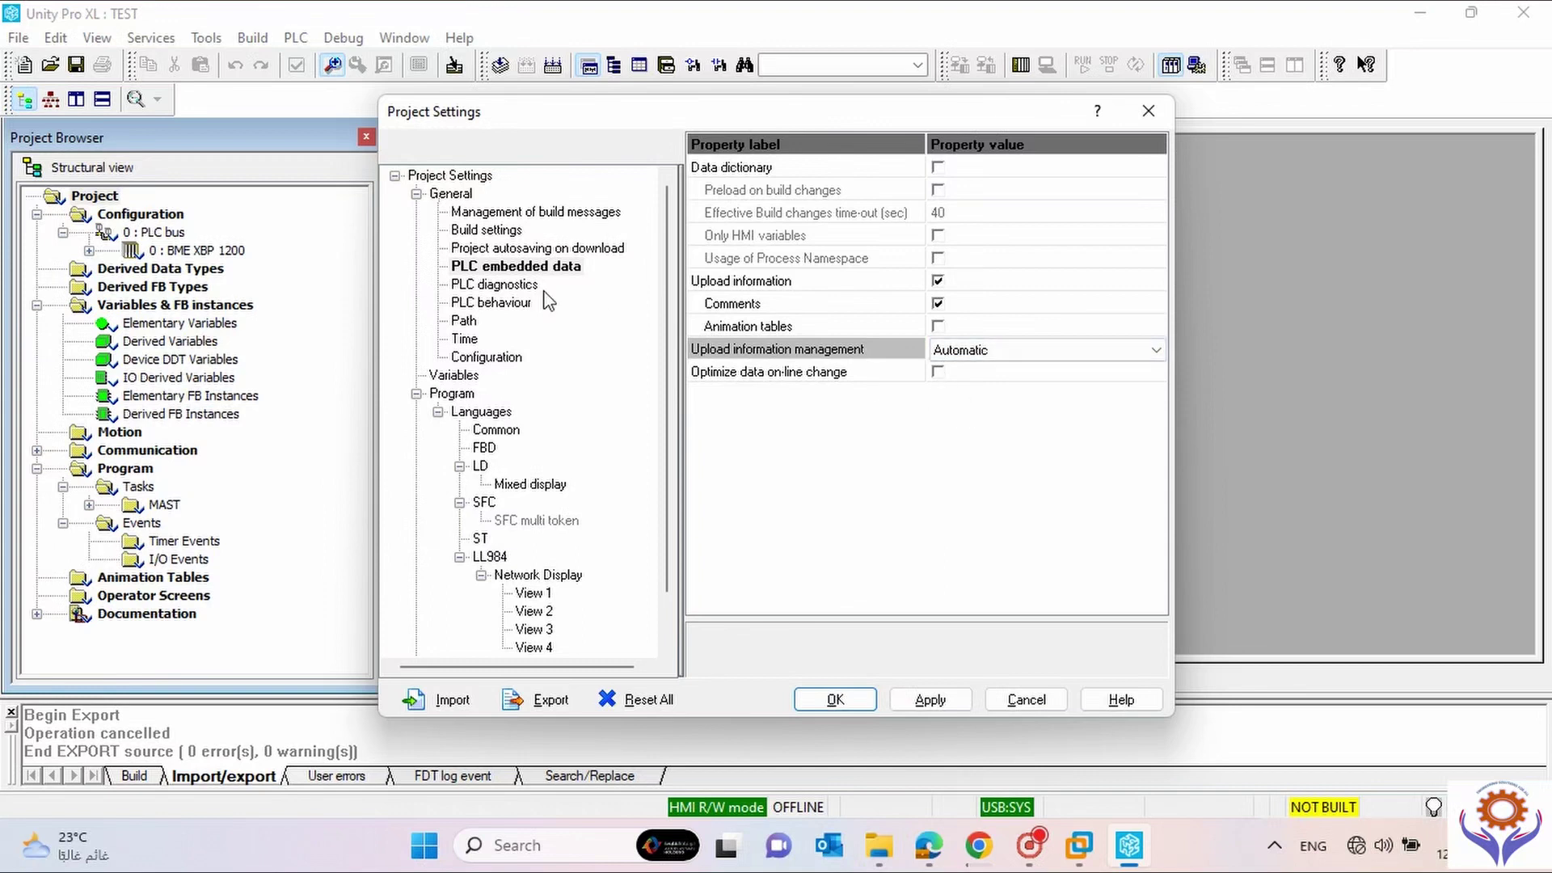
Review the PLC diagnostics, PLC behaviour, path, time and configuration properties of the project.
click(503, 288)
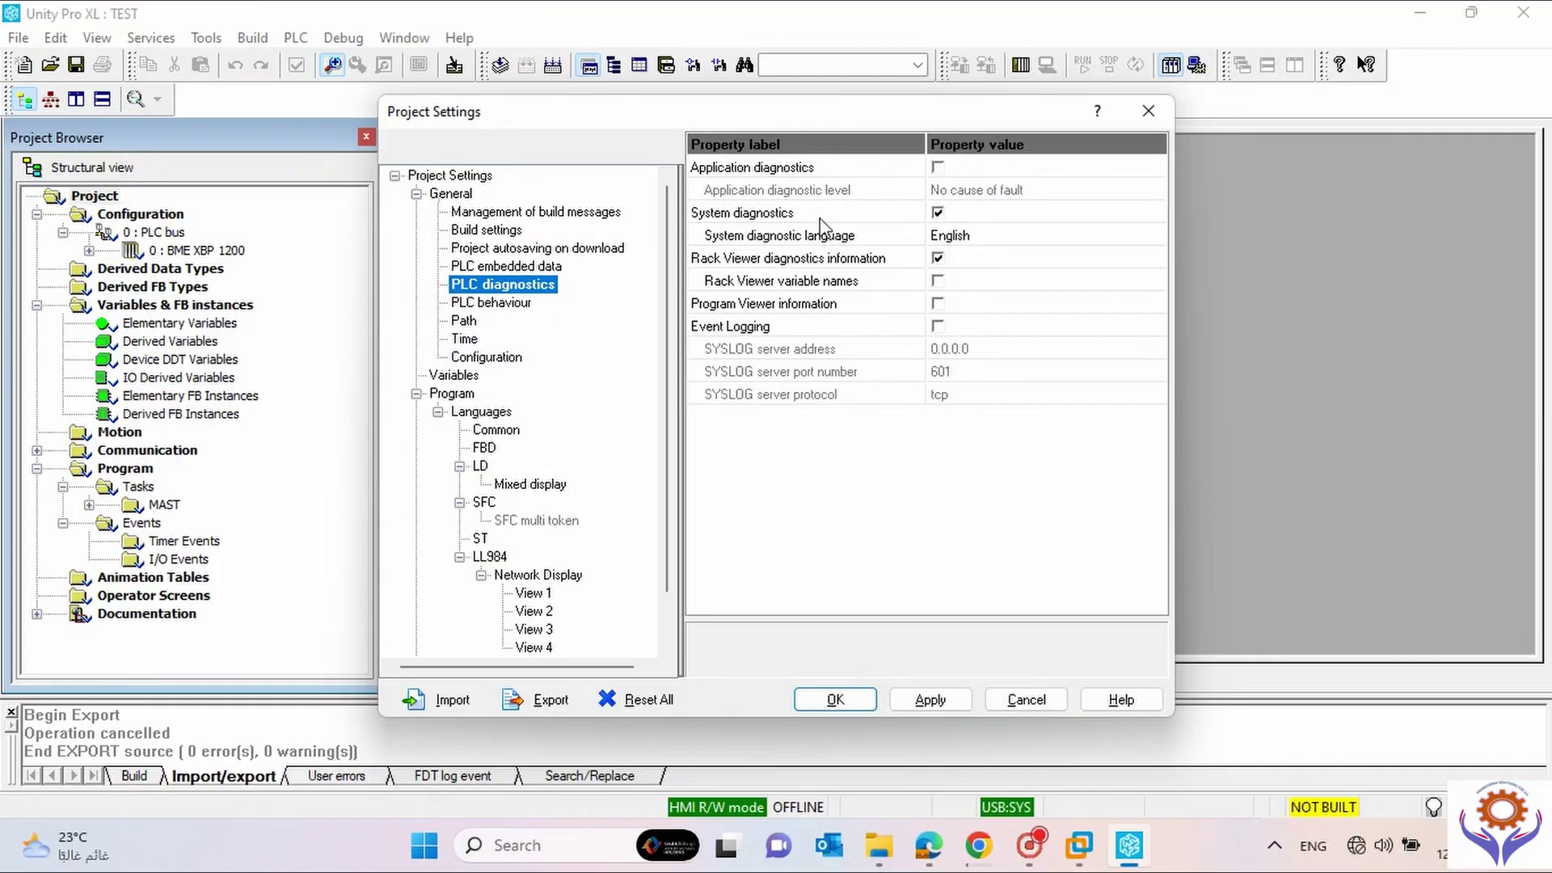
click(741, 260)
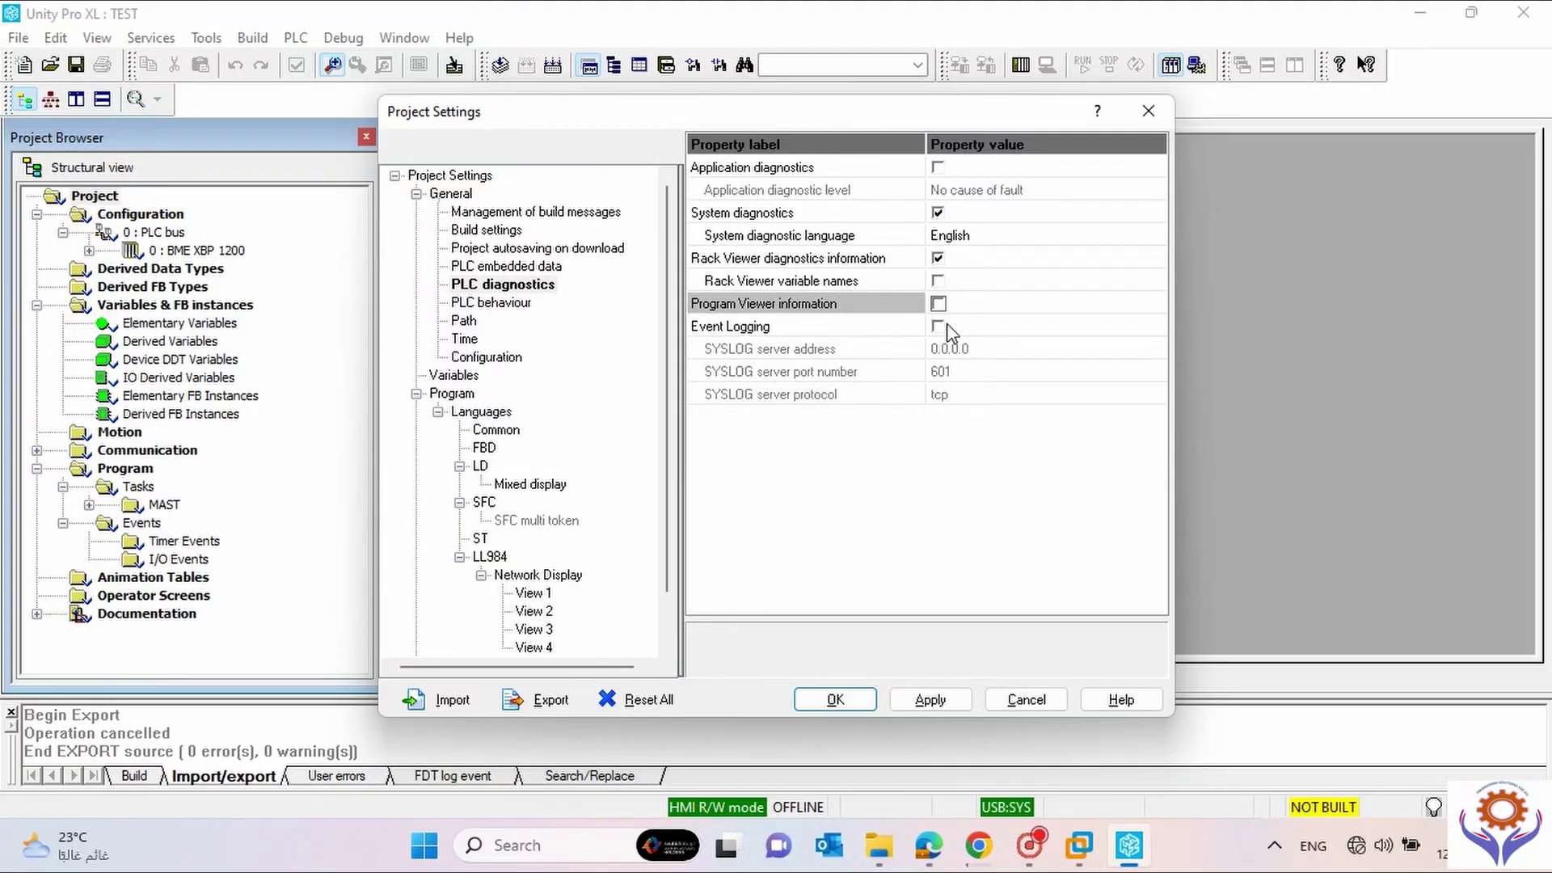
click(483, 304)
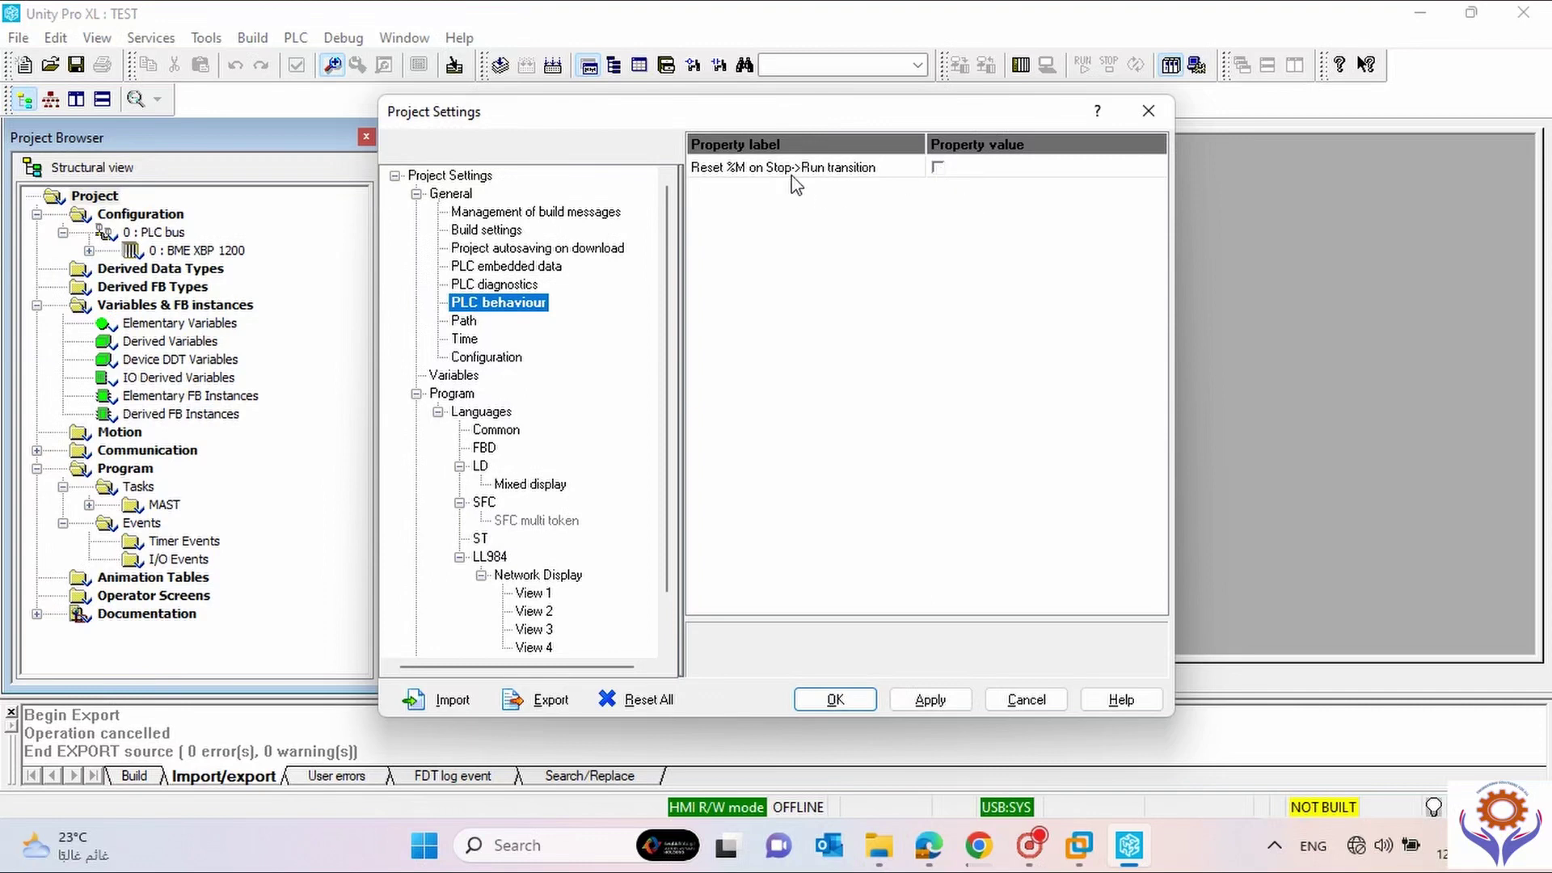
click(465, 323)
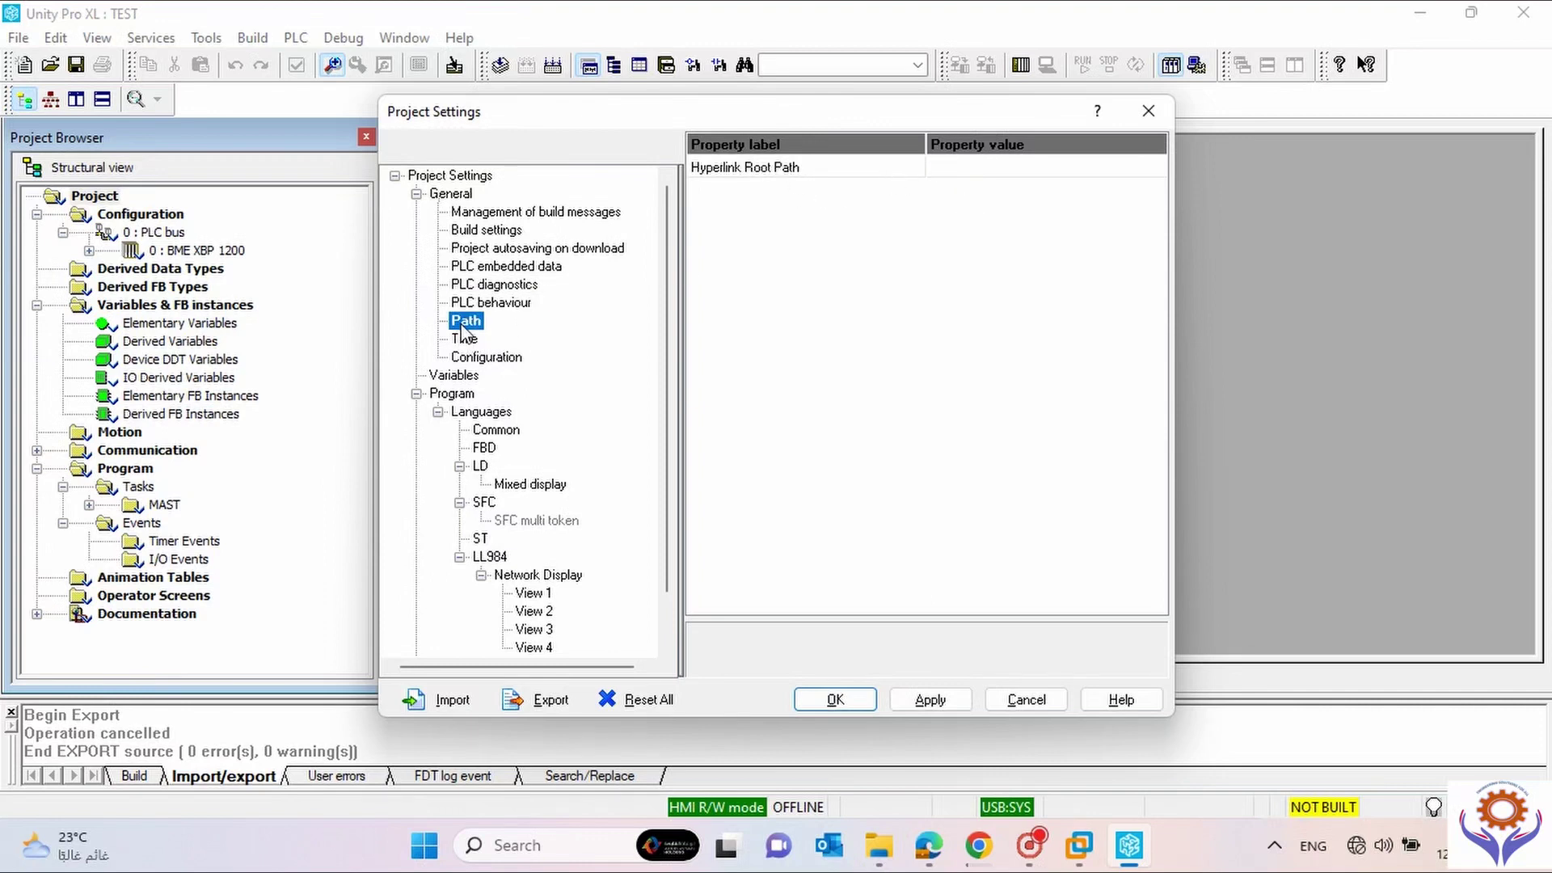
click(465, 340)
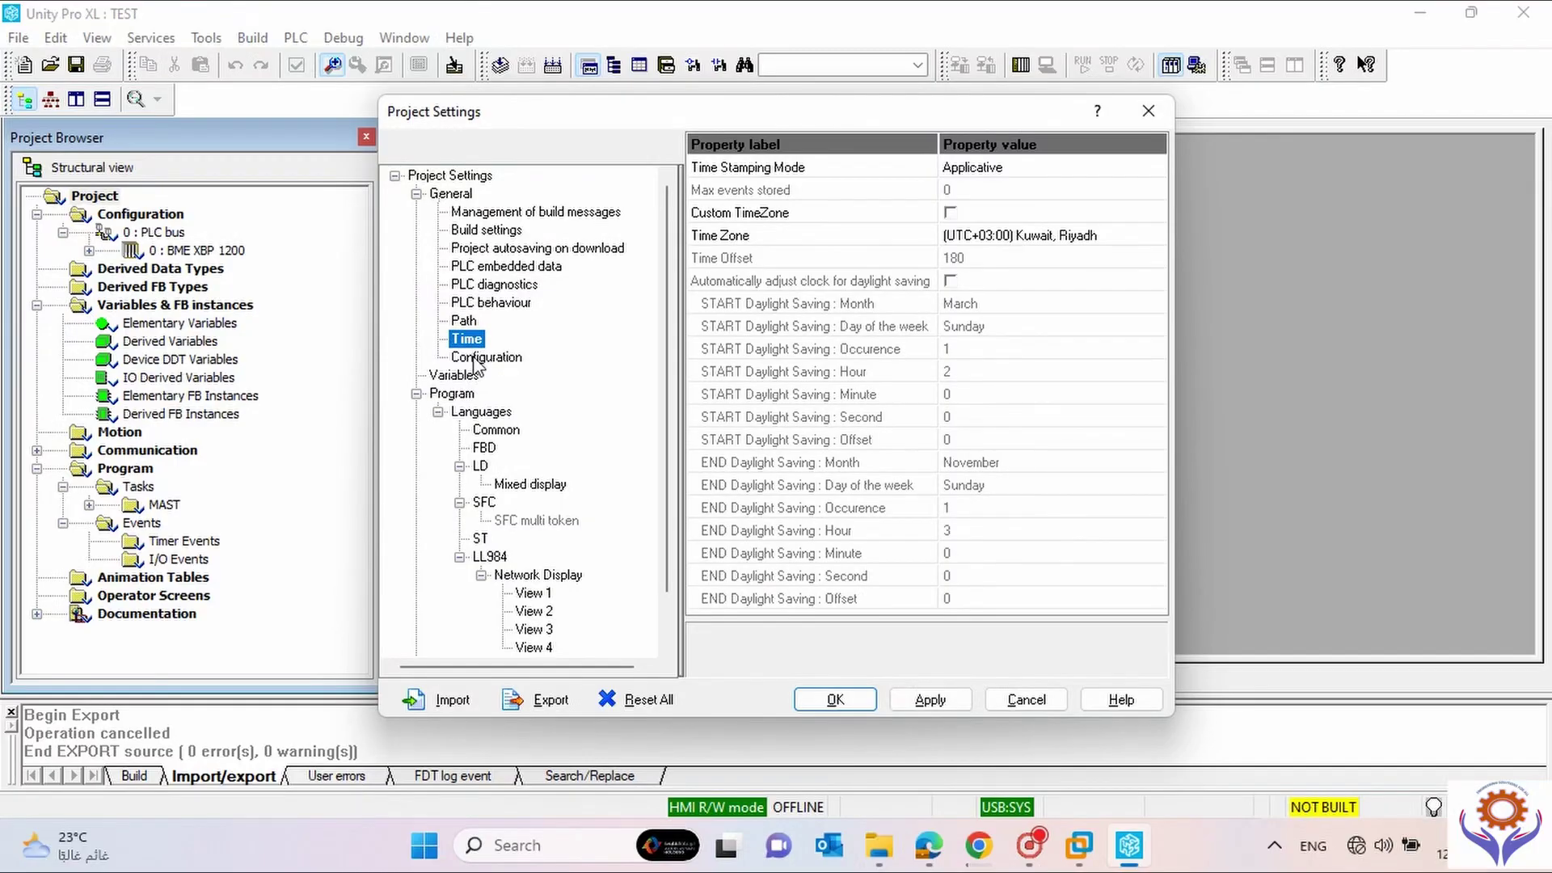
click(485, 358)
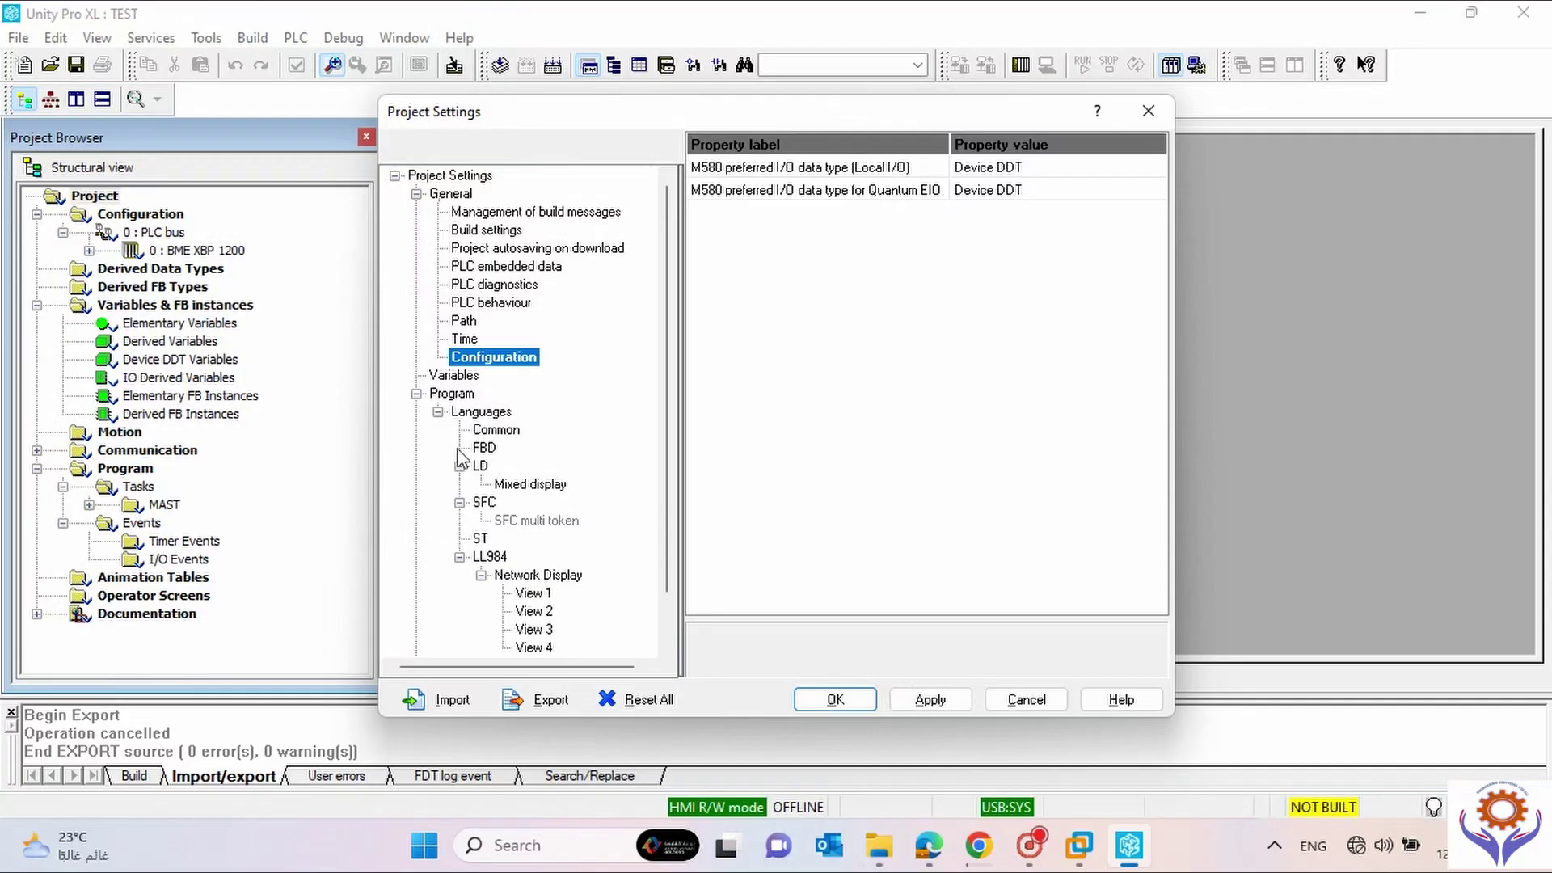
Review the variables properties, the common language properties and the FBD row and column settings.
click(447, 378)
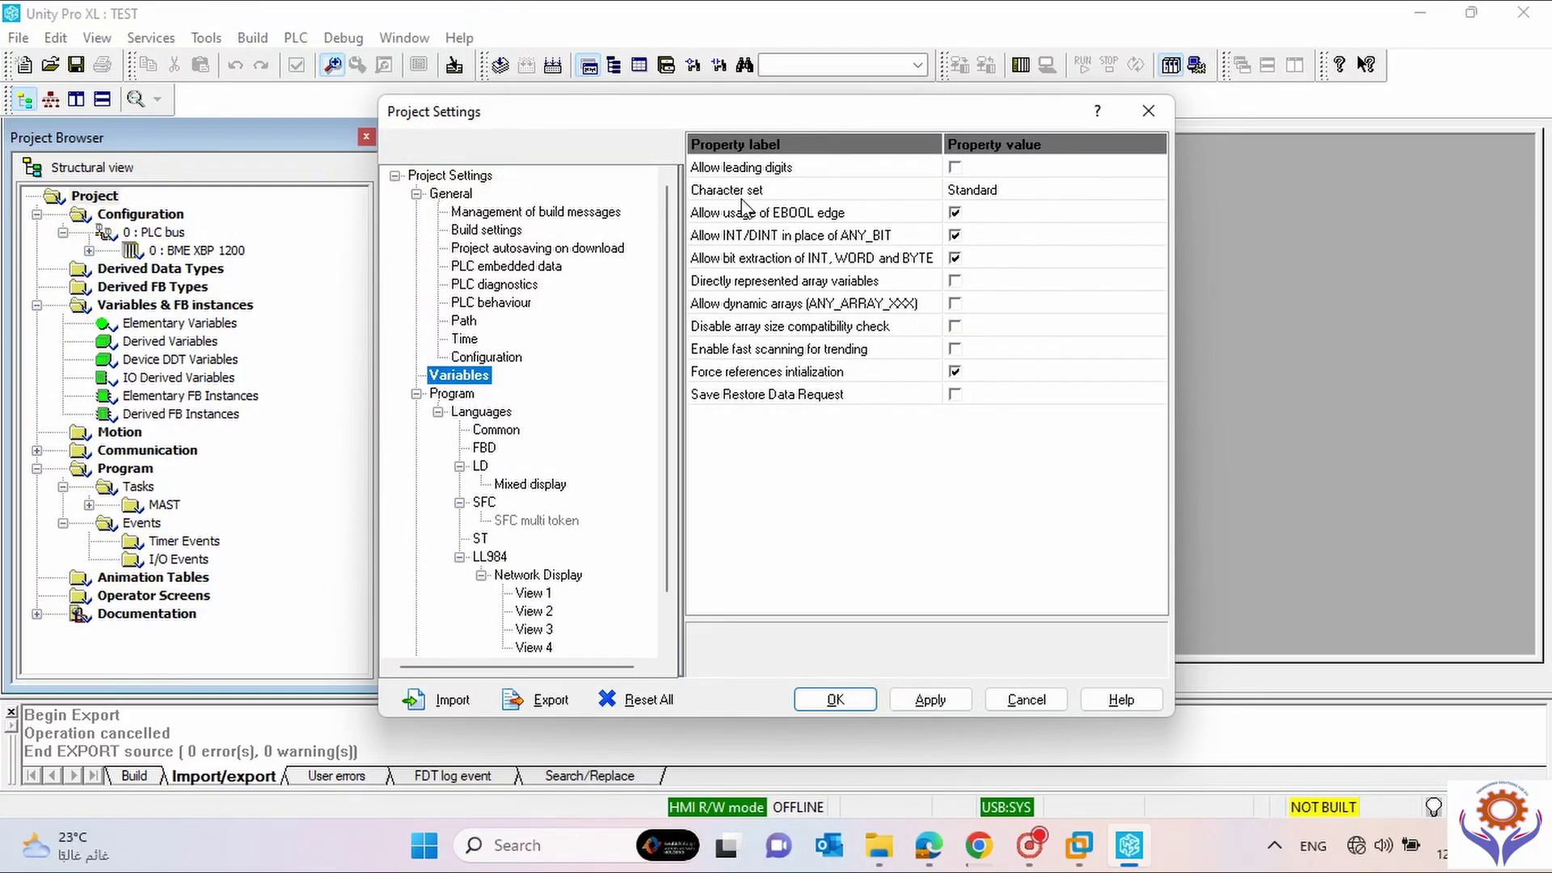
click(491, 431)
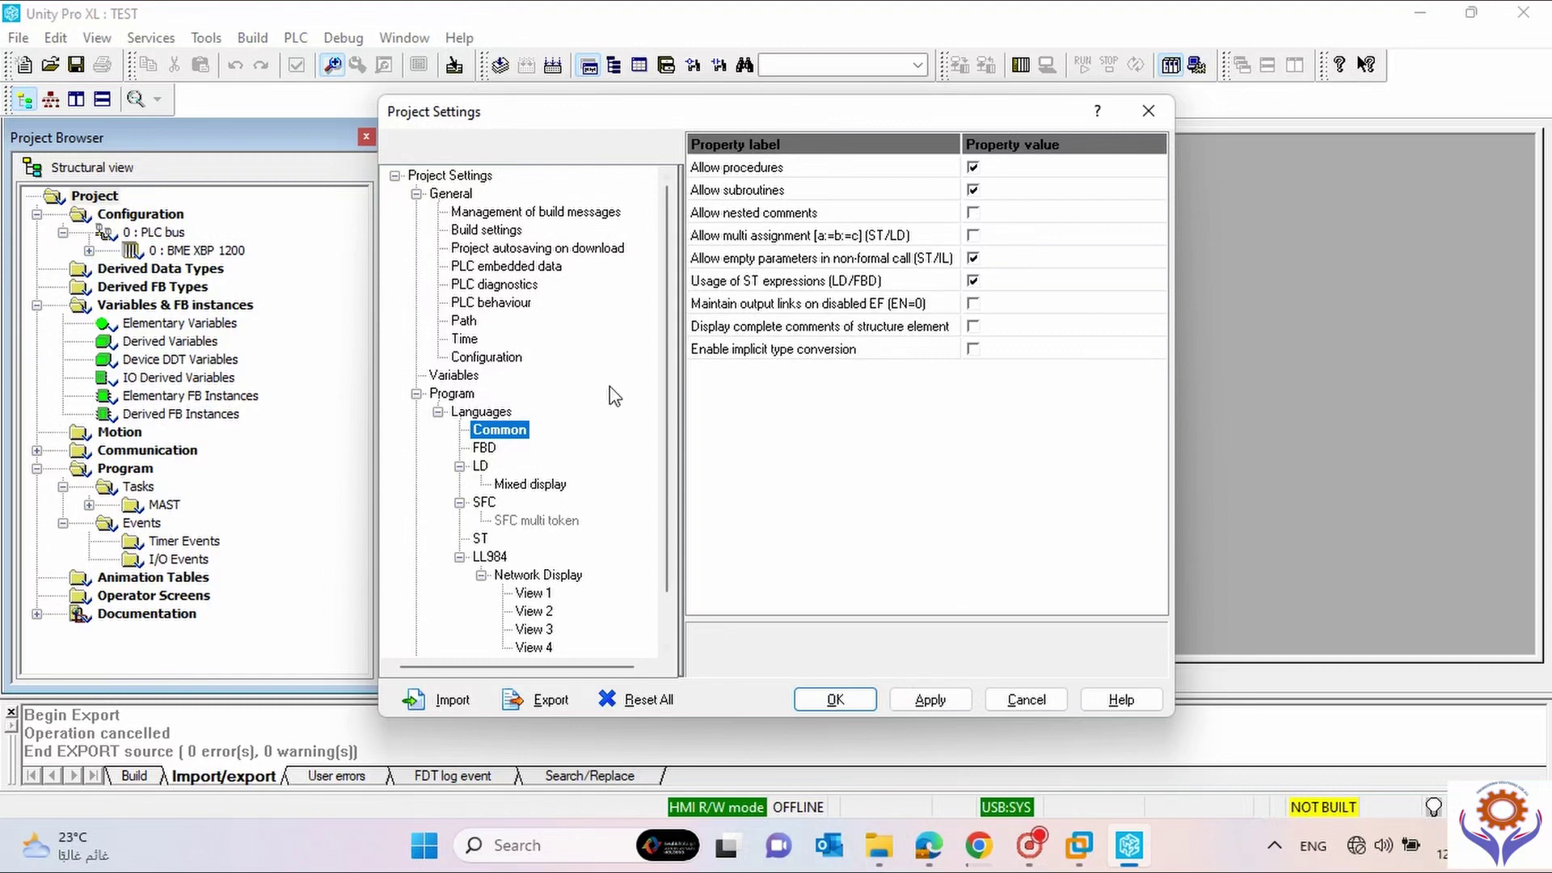
click(483, 451)
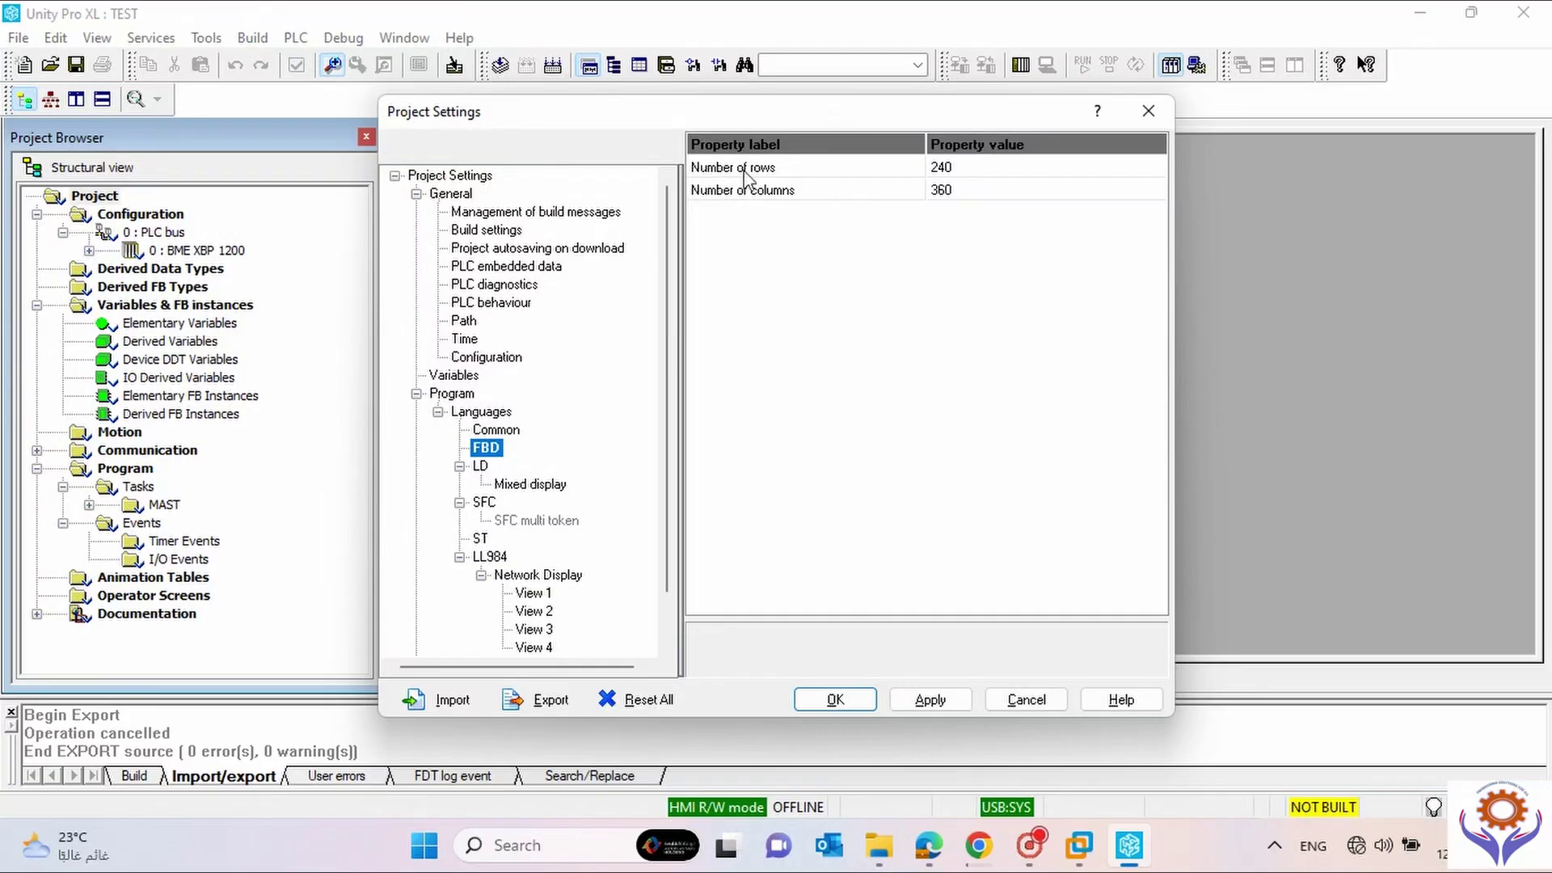
click(962, 194)
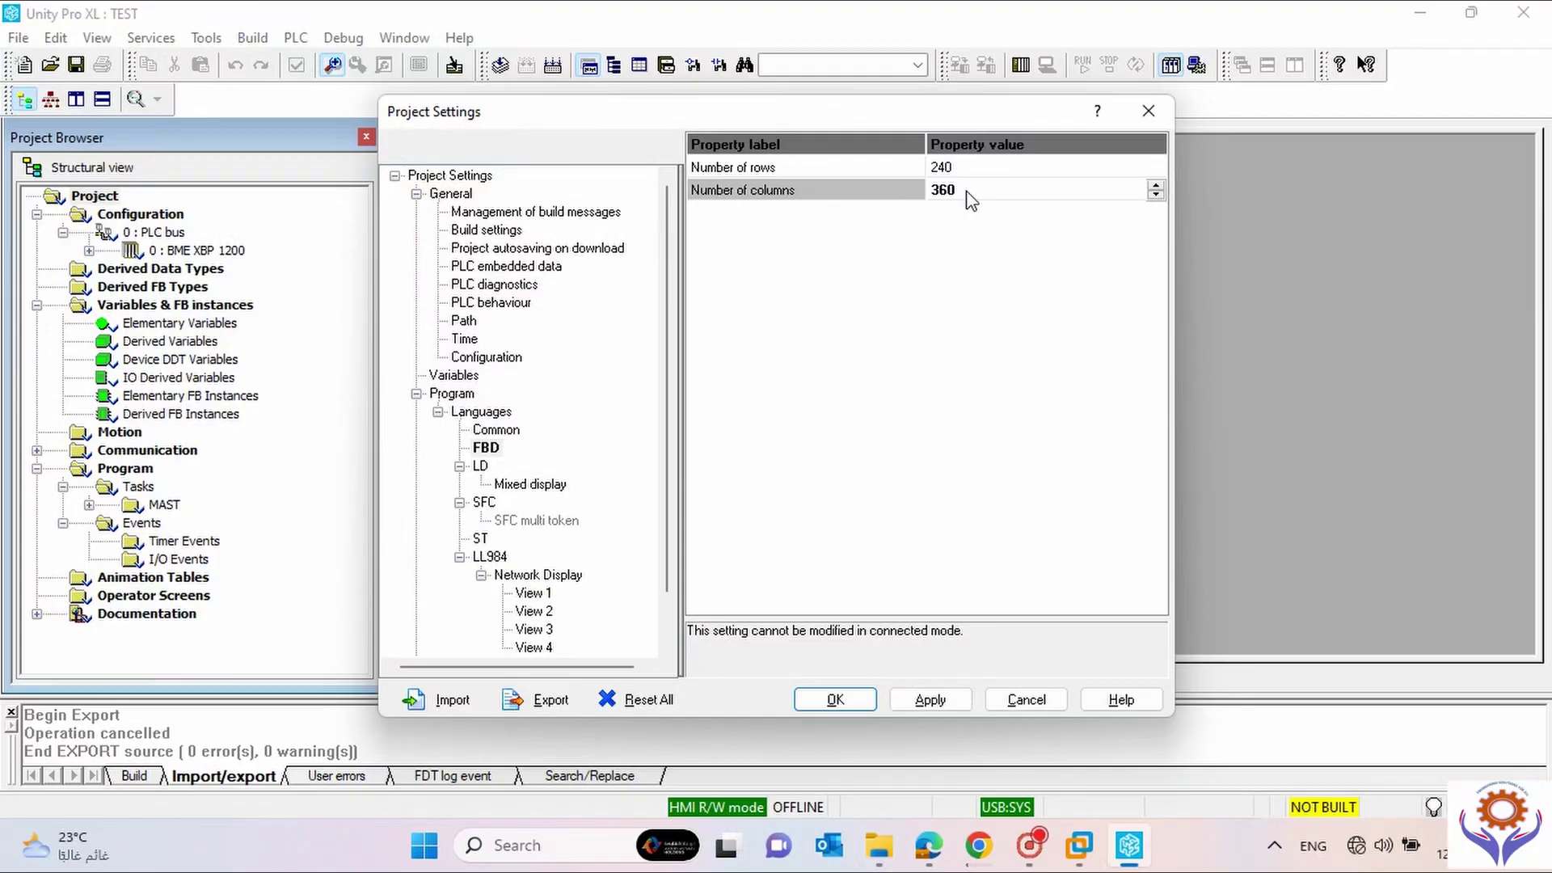
Review the LD mixed display, SFC multi token and ST language properties.
click(535, 488)
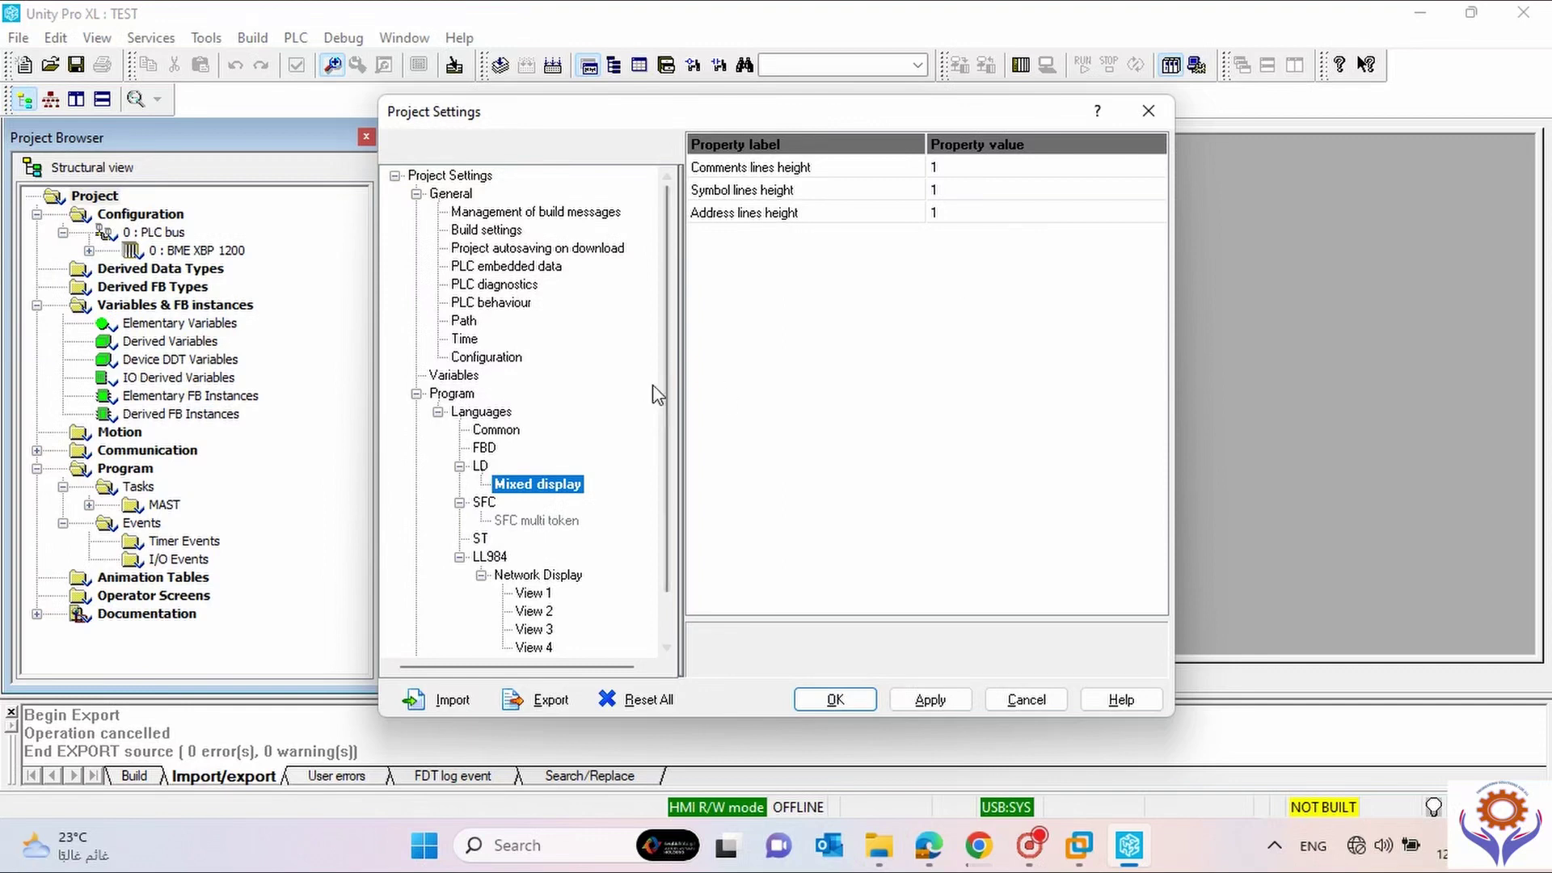
scroll(672, 341, down, 1)
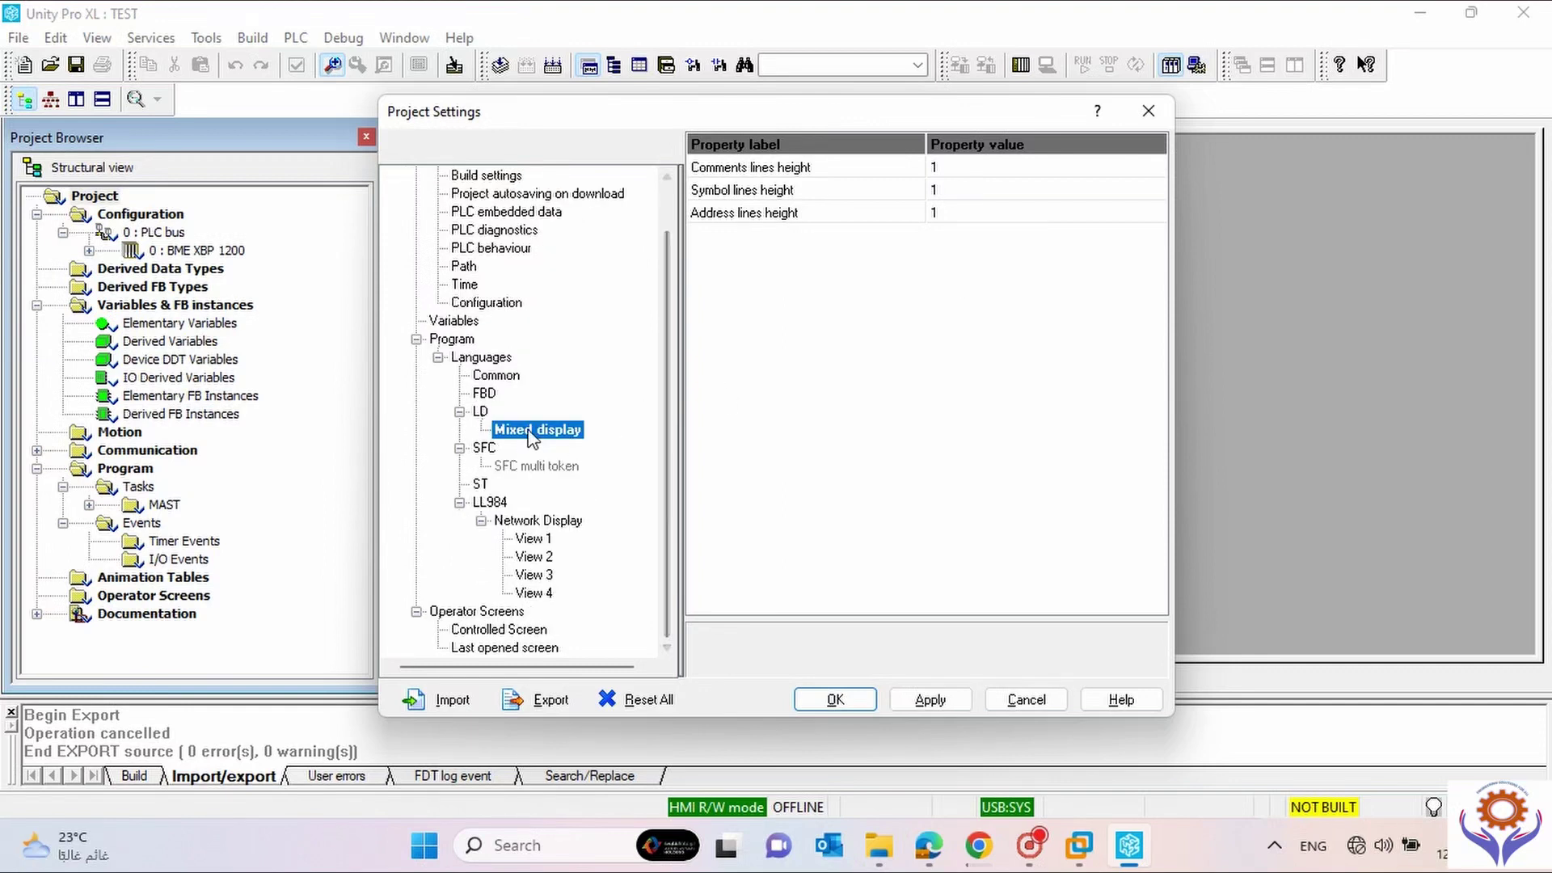
click(503, 468)
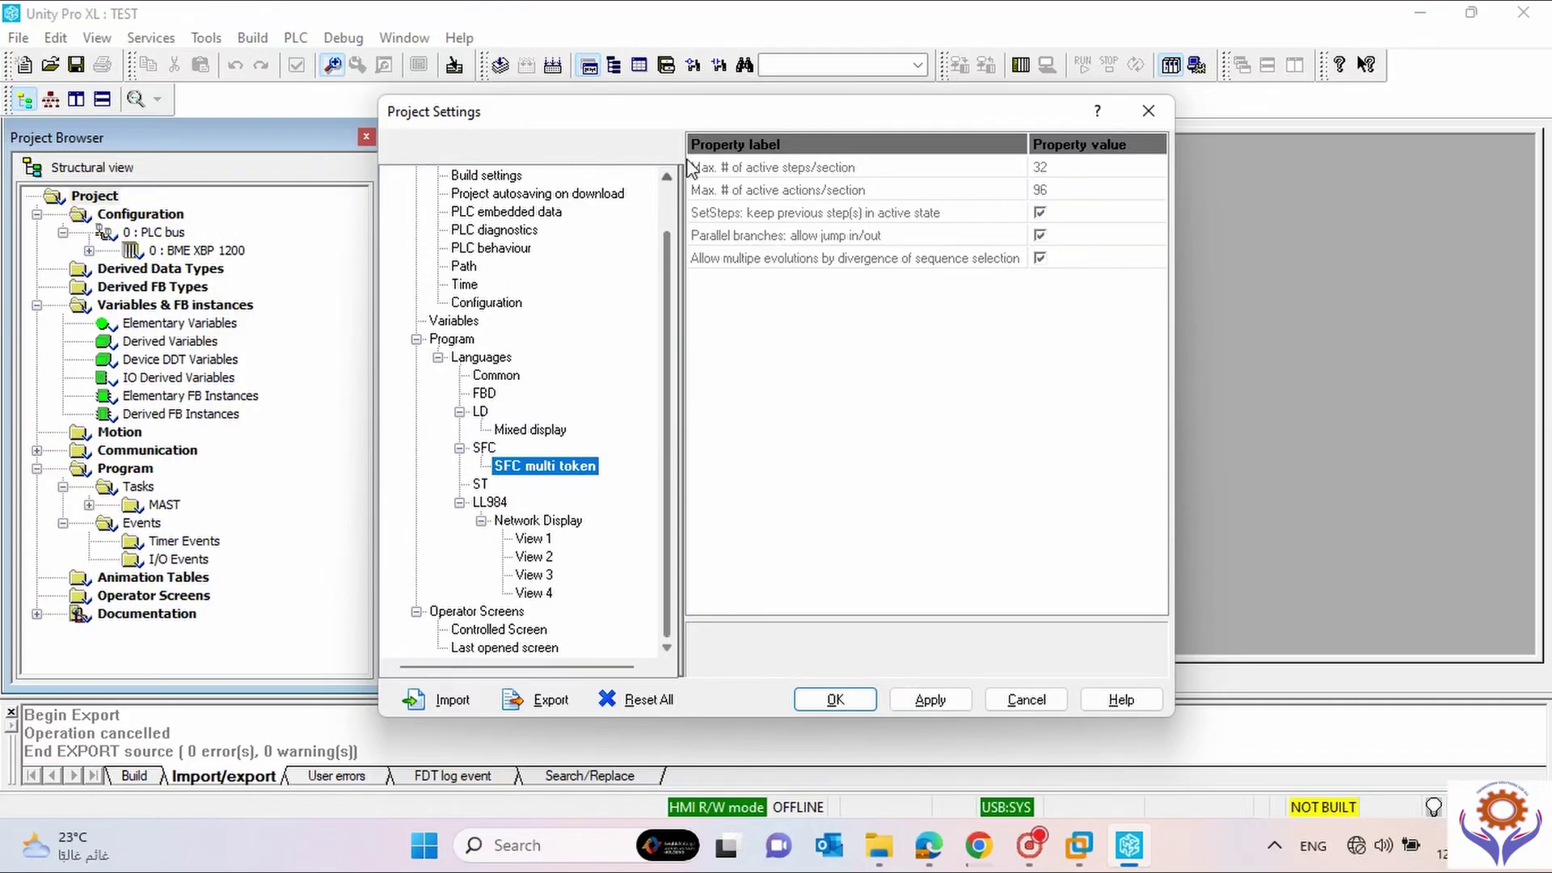
click(802, 193)
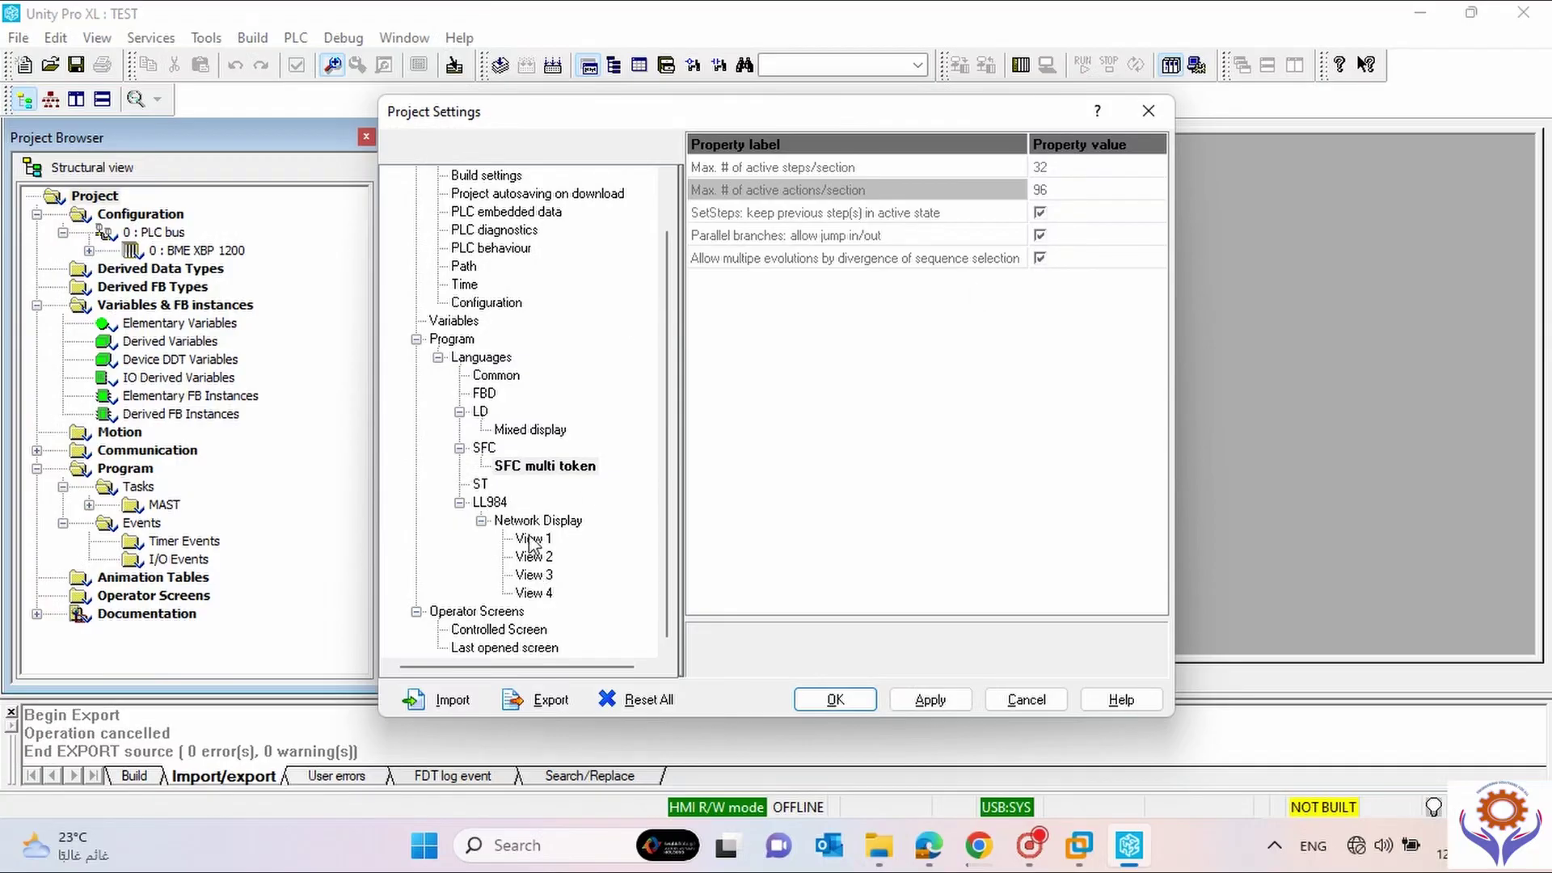
click(483, 485)
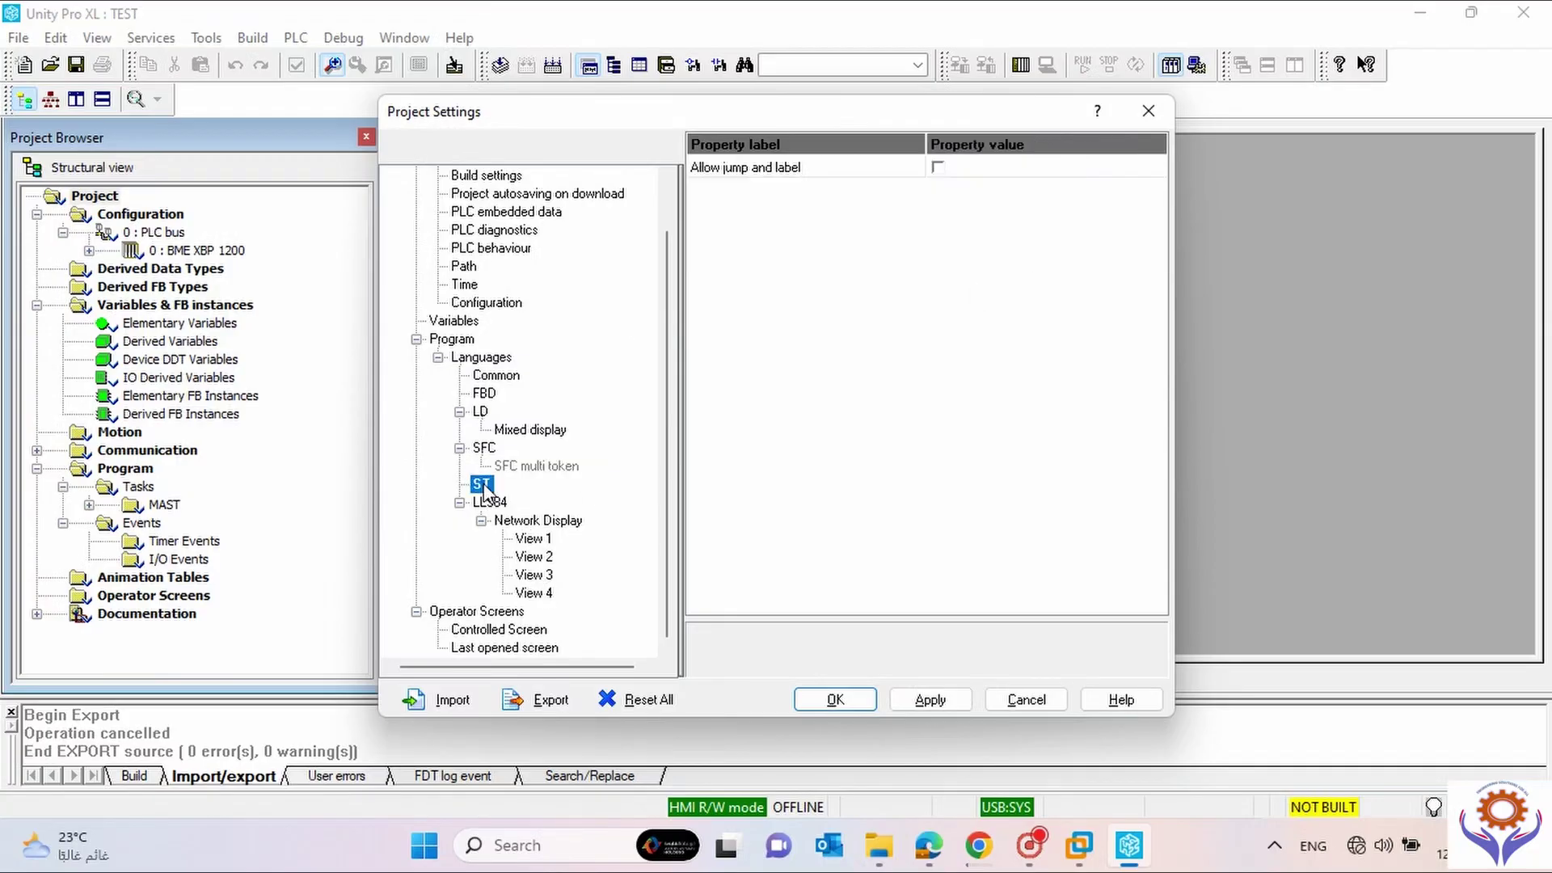
Review the LL984 network display properties for View 1 to View 4 and the Operator Screens properties.
click(533, 538)
click(534, 555)
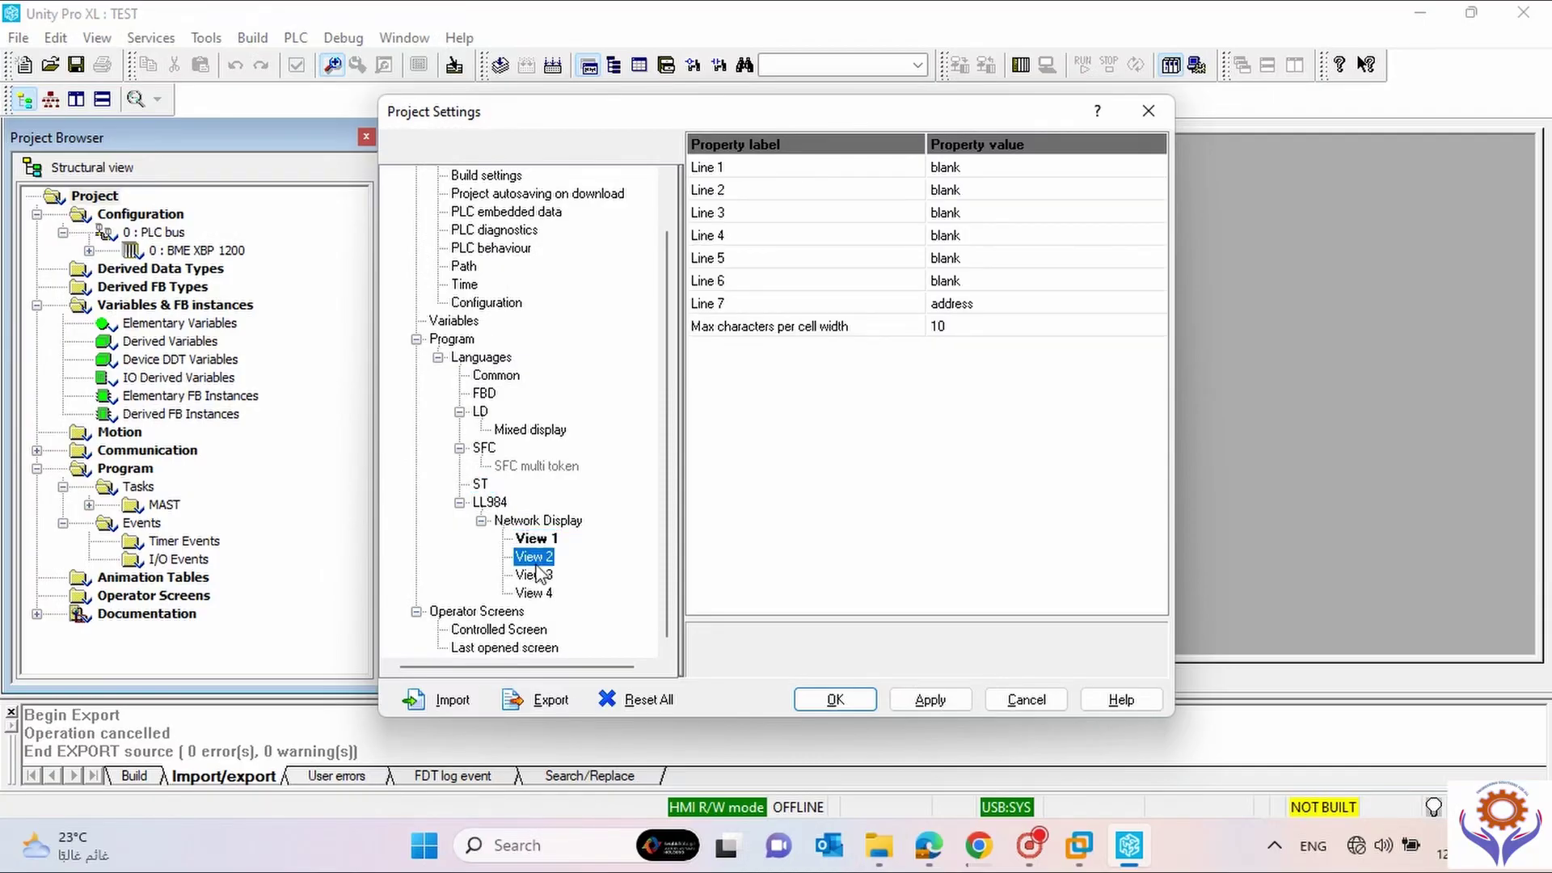
click(535, 574)
click(535, 592)
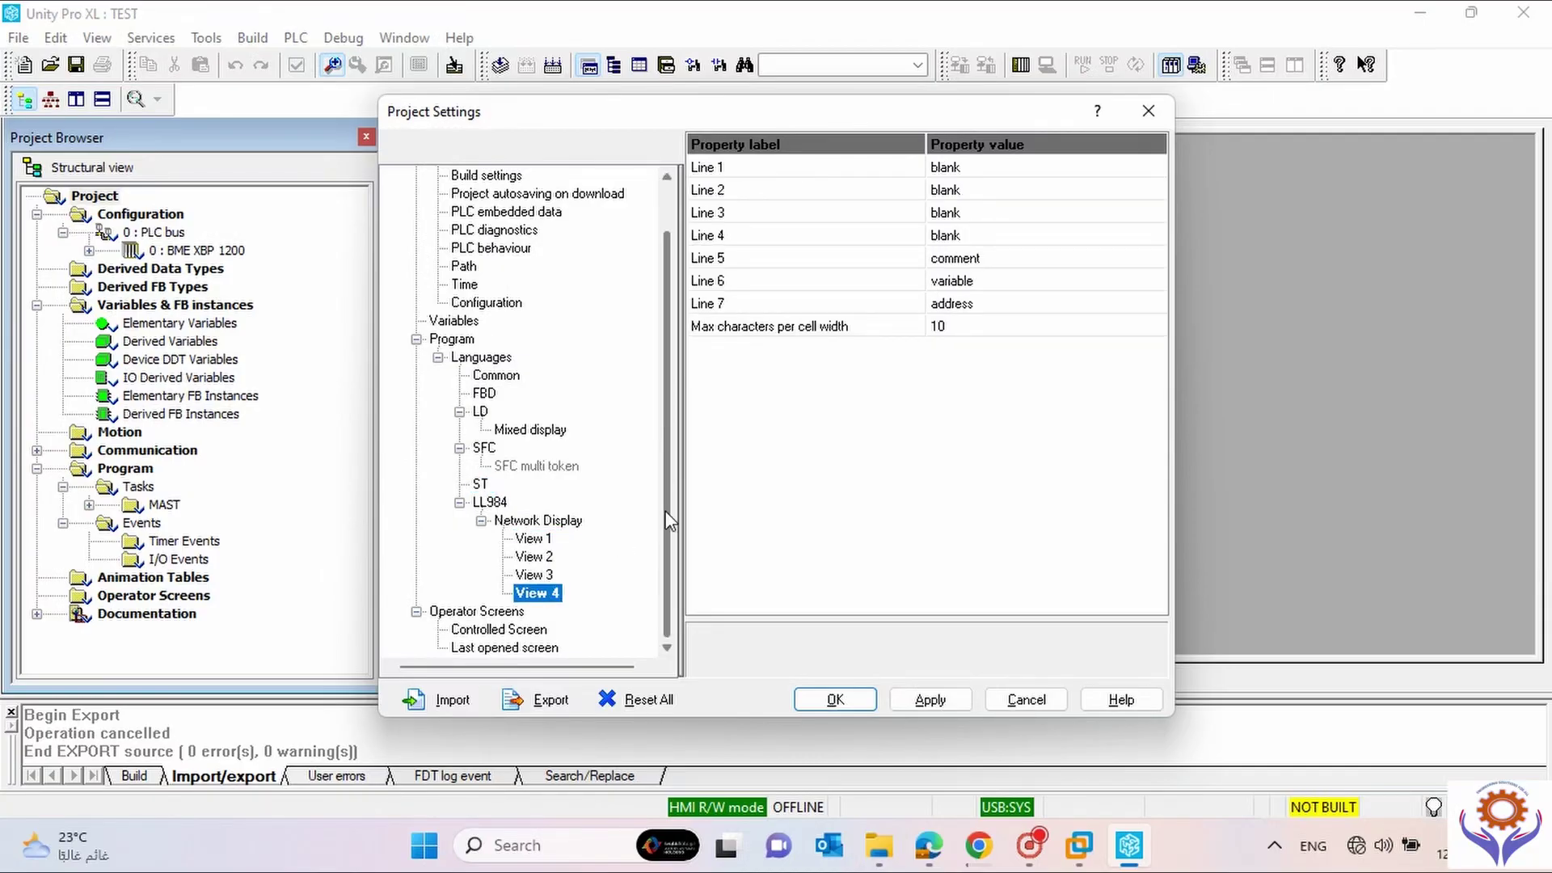
click(501, 630)
click(486, 648)
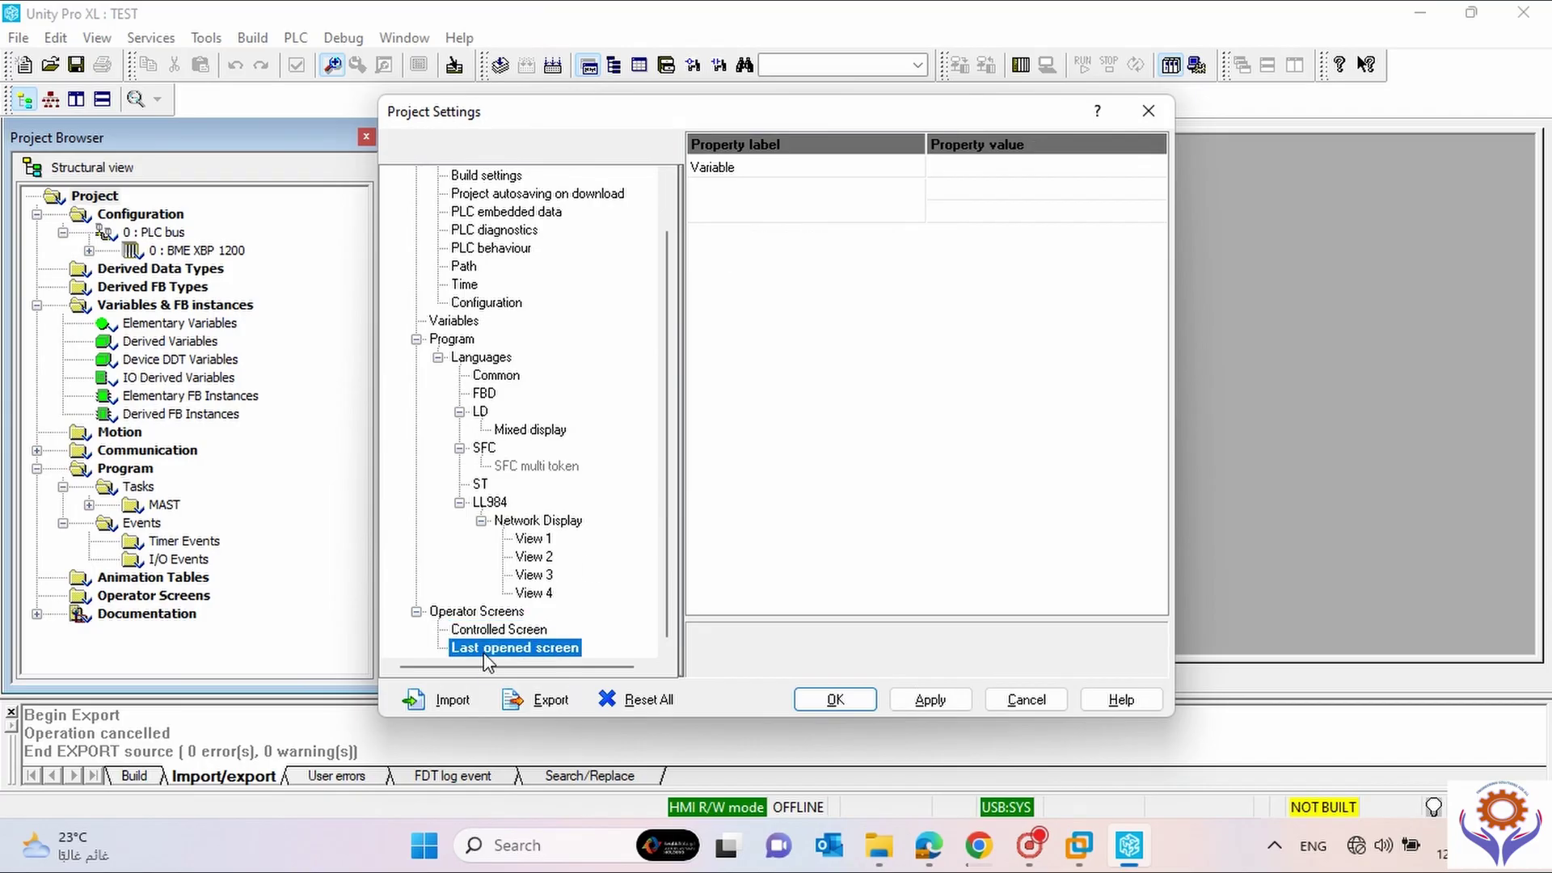
Recheck the project autosaving on download properties, apply the project settings and close them.
scroll(658, 226, up, 1)
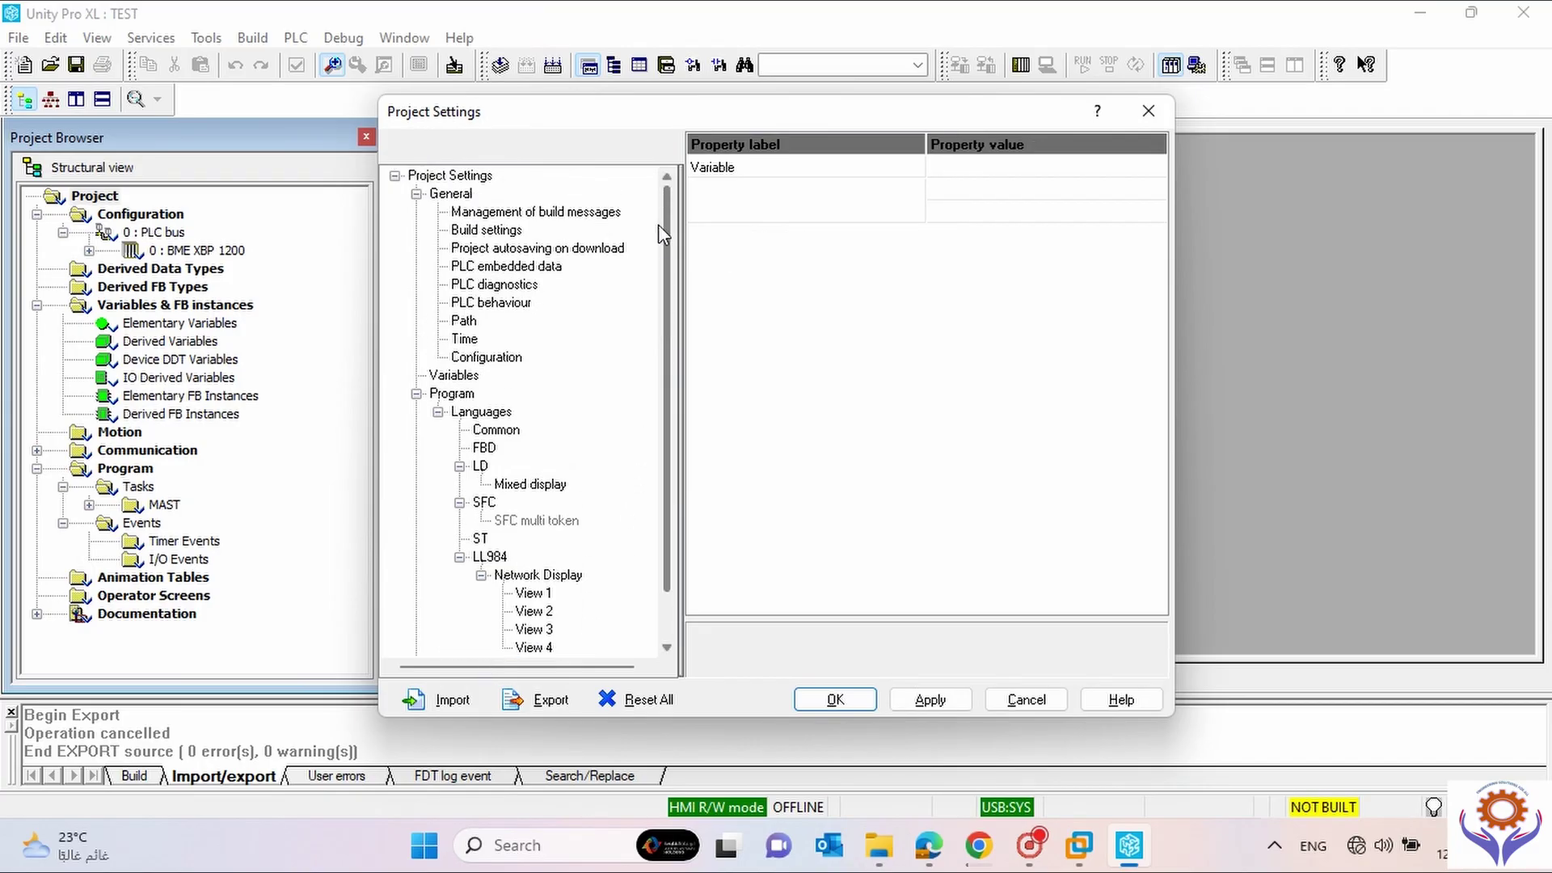
click(542, 247)
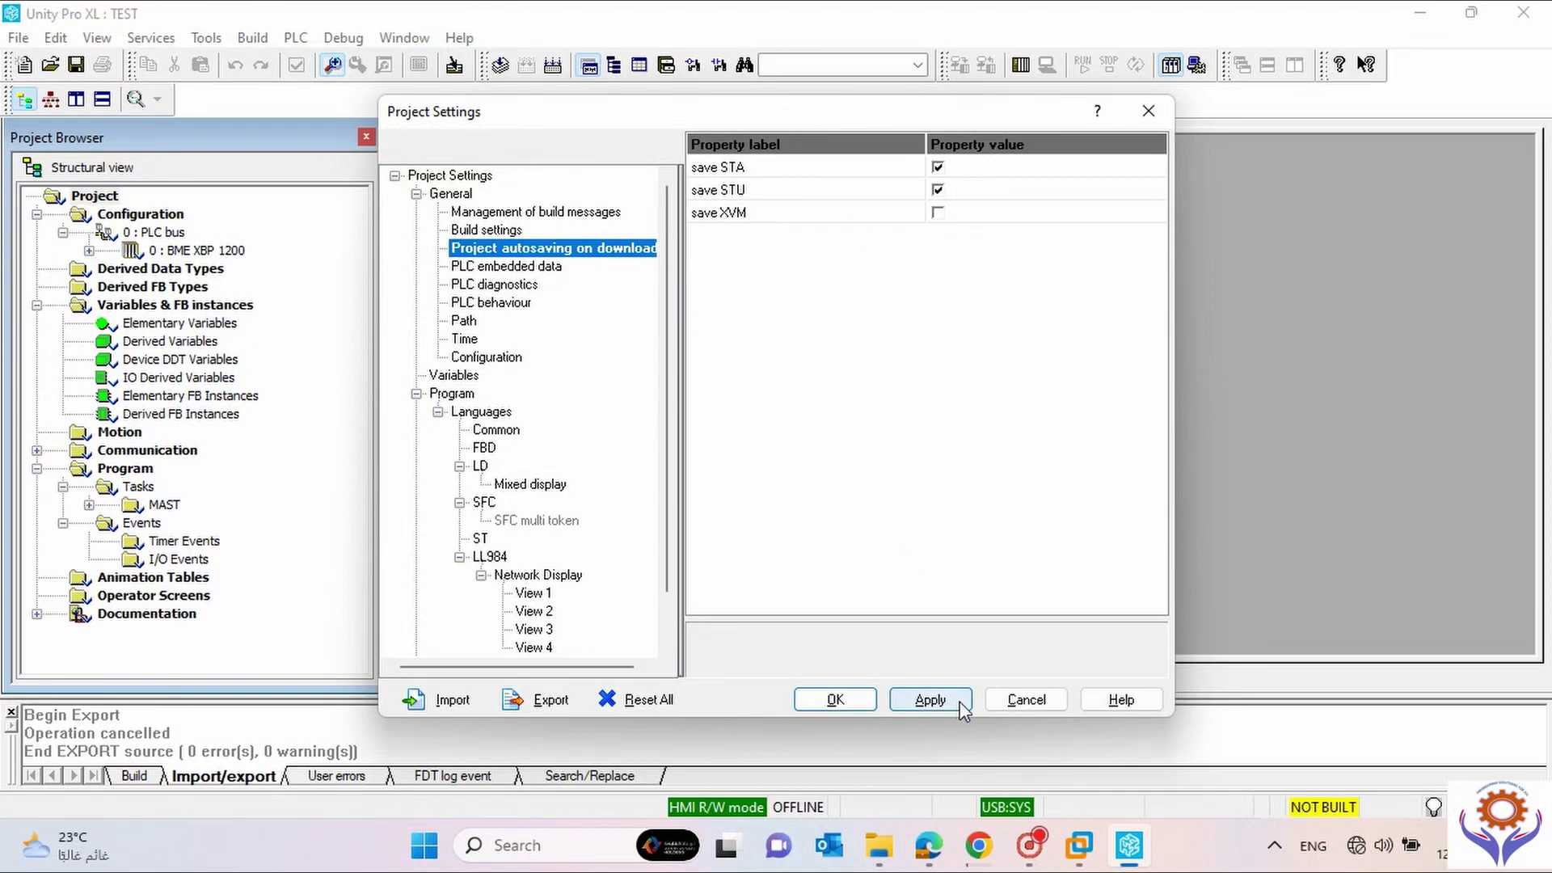
click(929, 700)
click(860, 705)
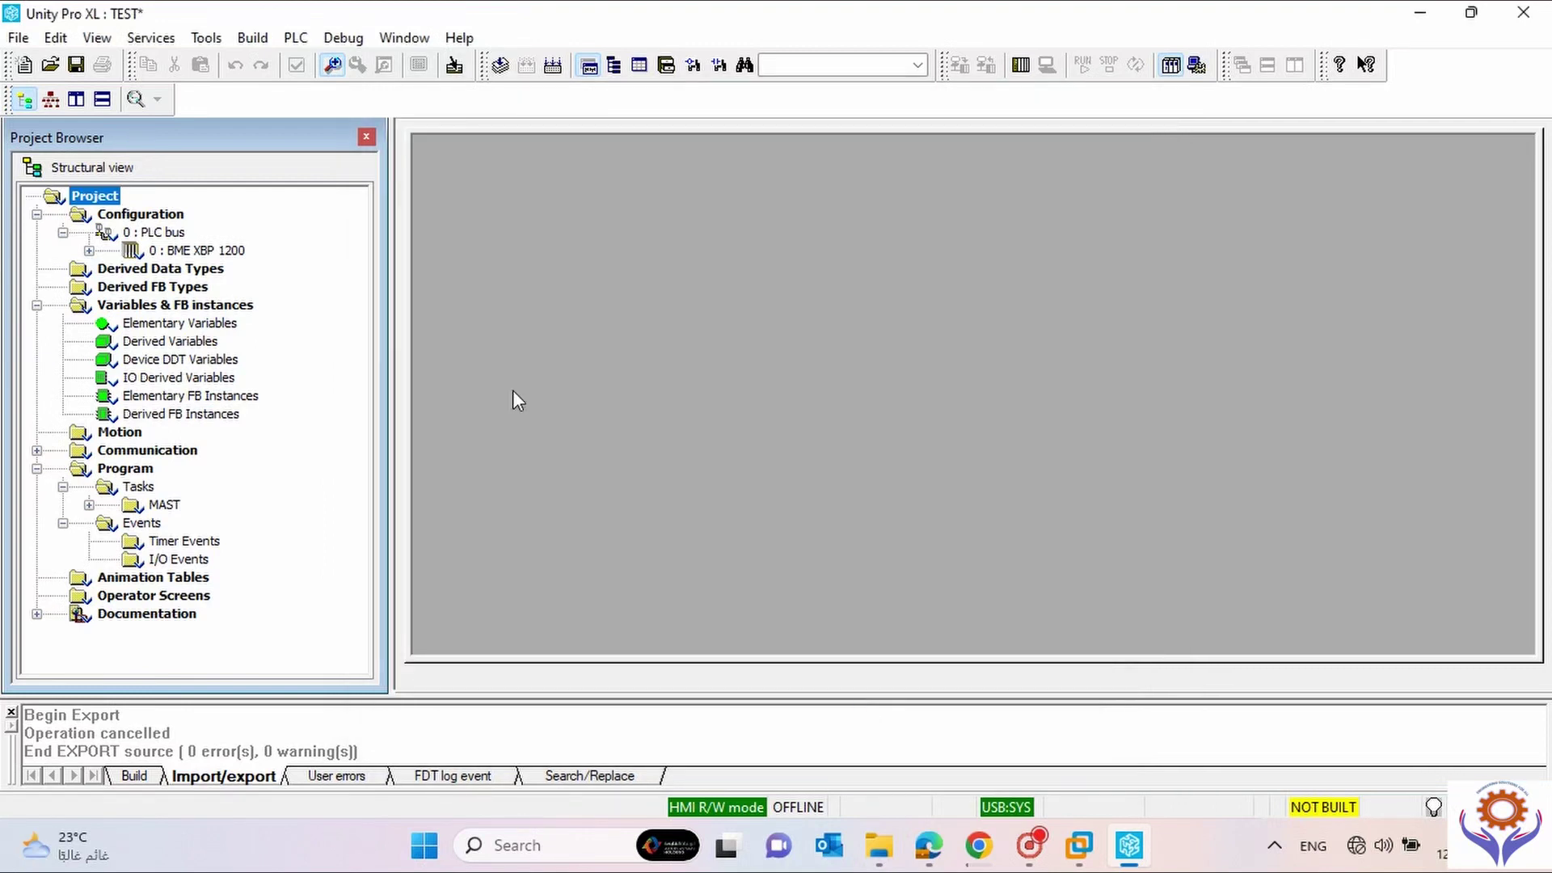
Analyze the project.
click(206, 37)
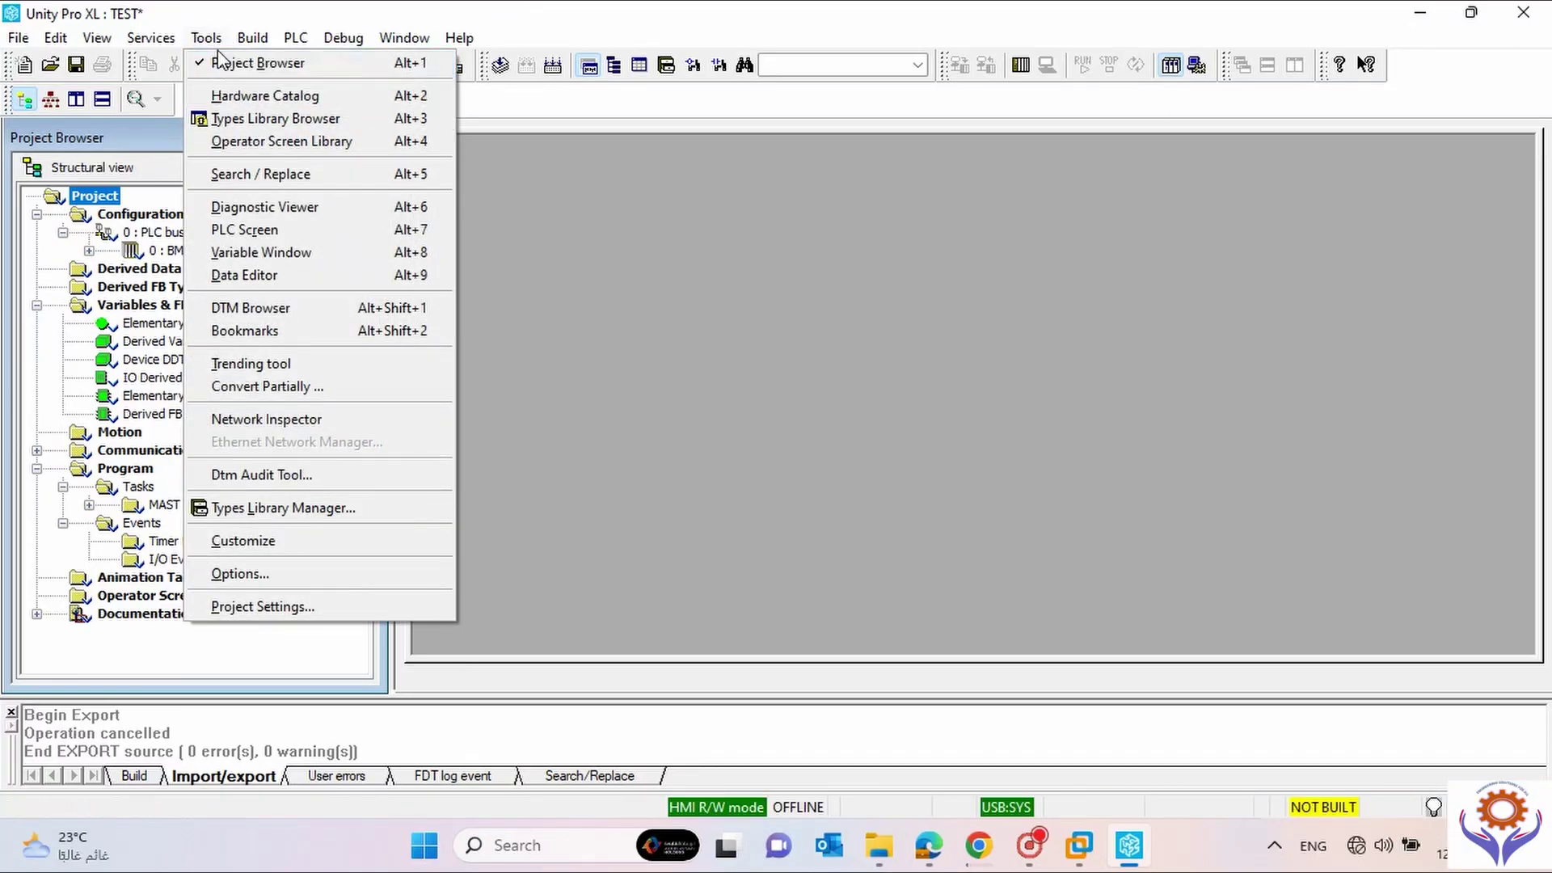
mouse_move(264, 40)
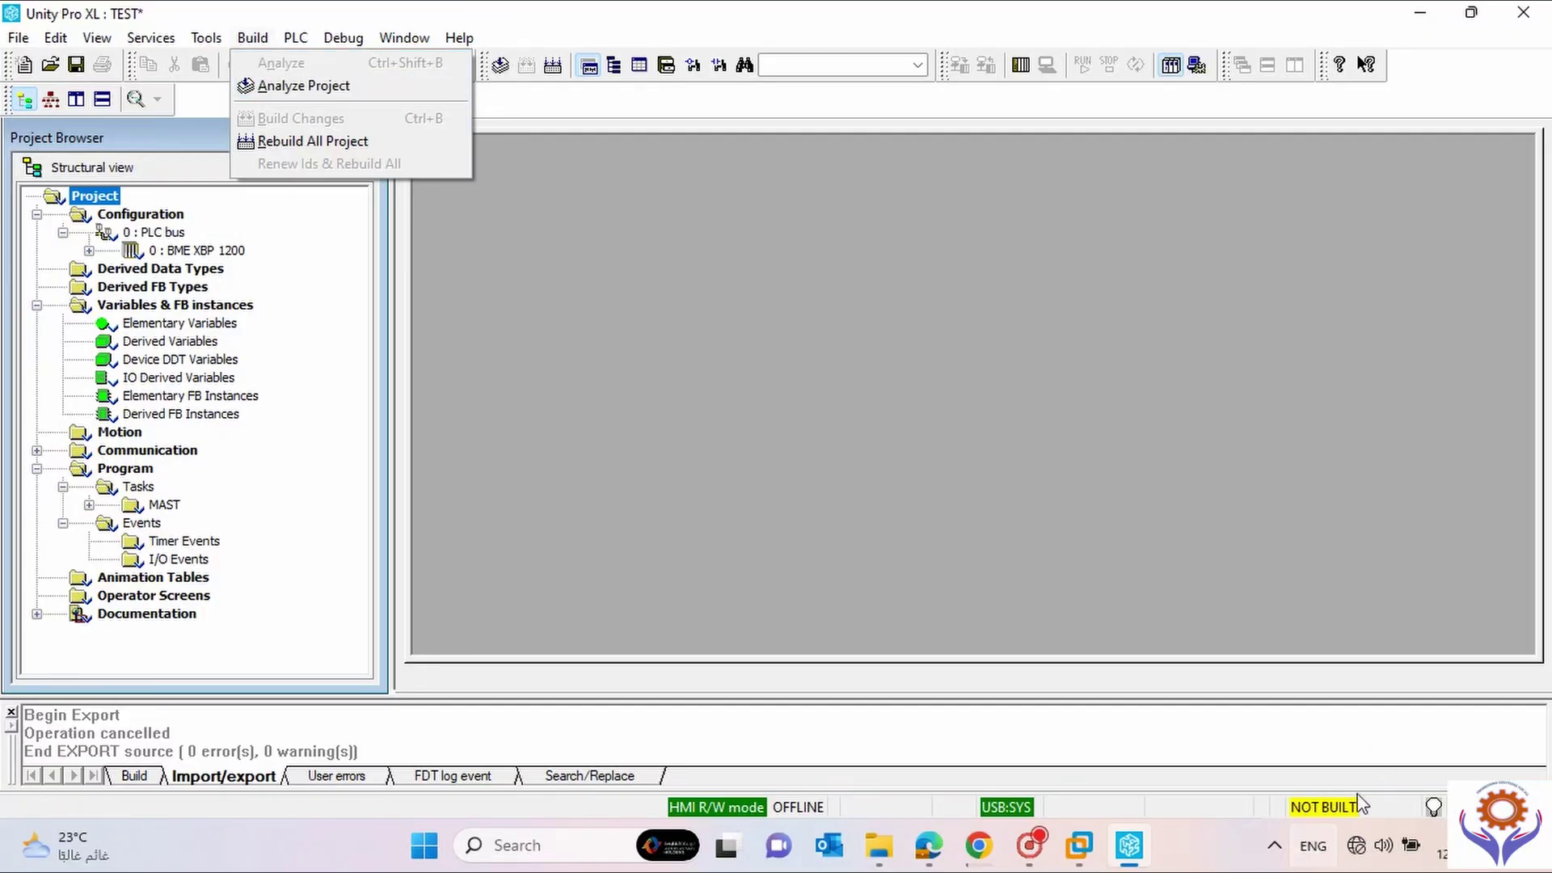
click(304, 85)
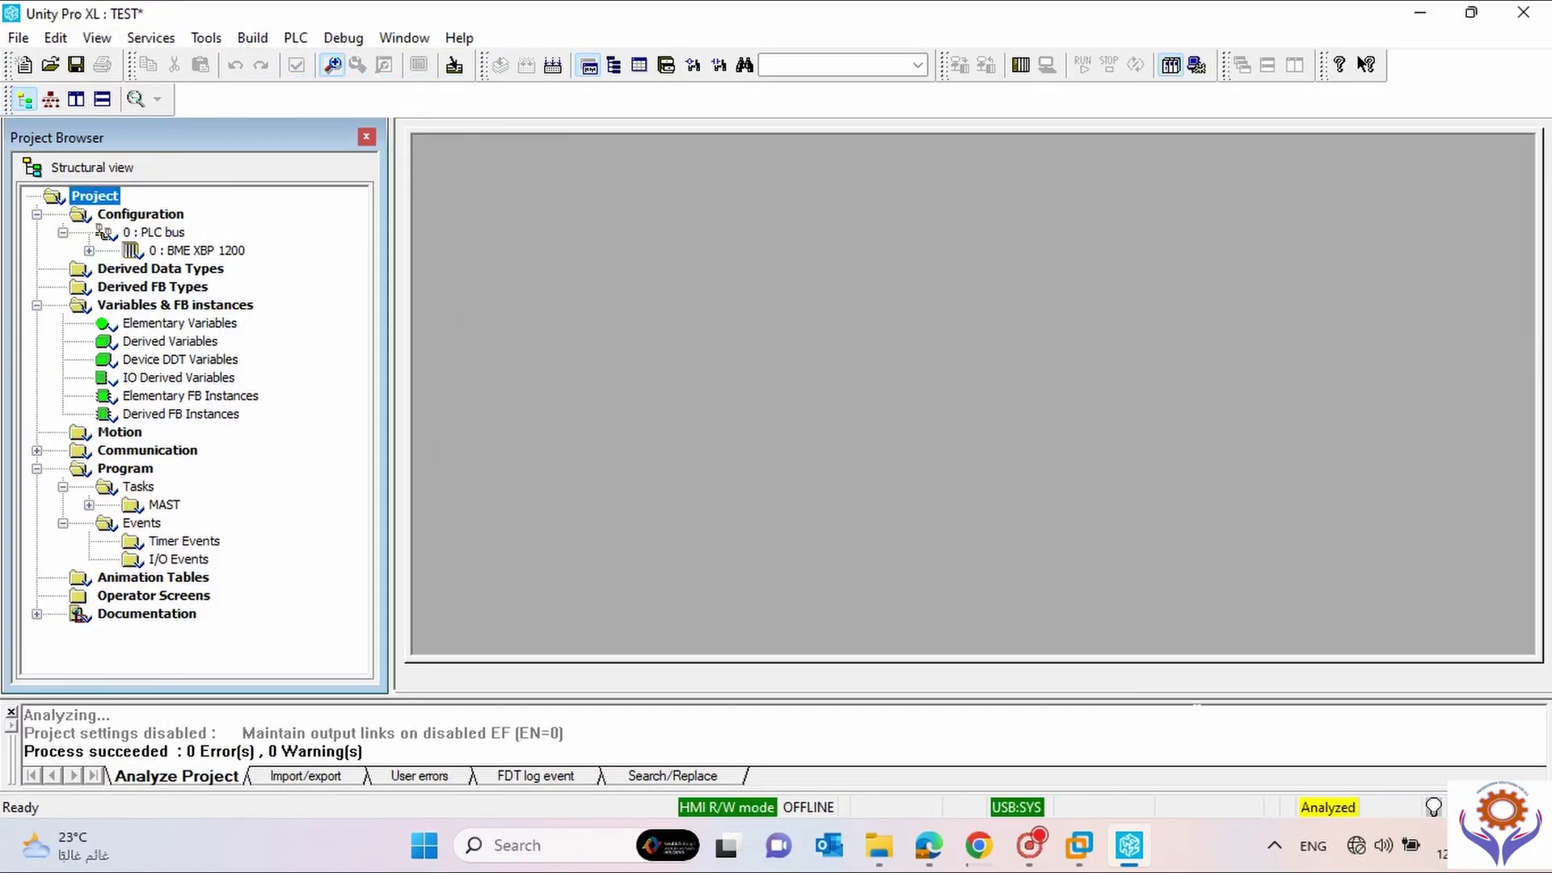
Rebuild the entire project and look over the build commands again.
click(206, 37)
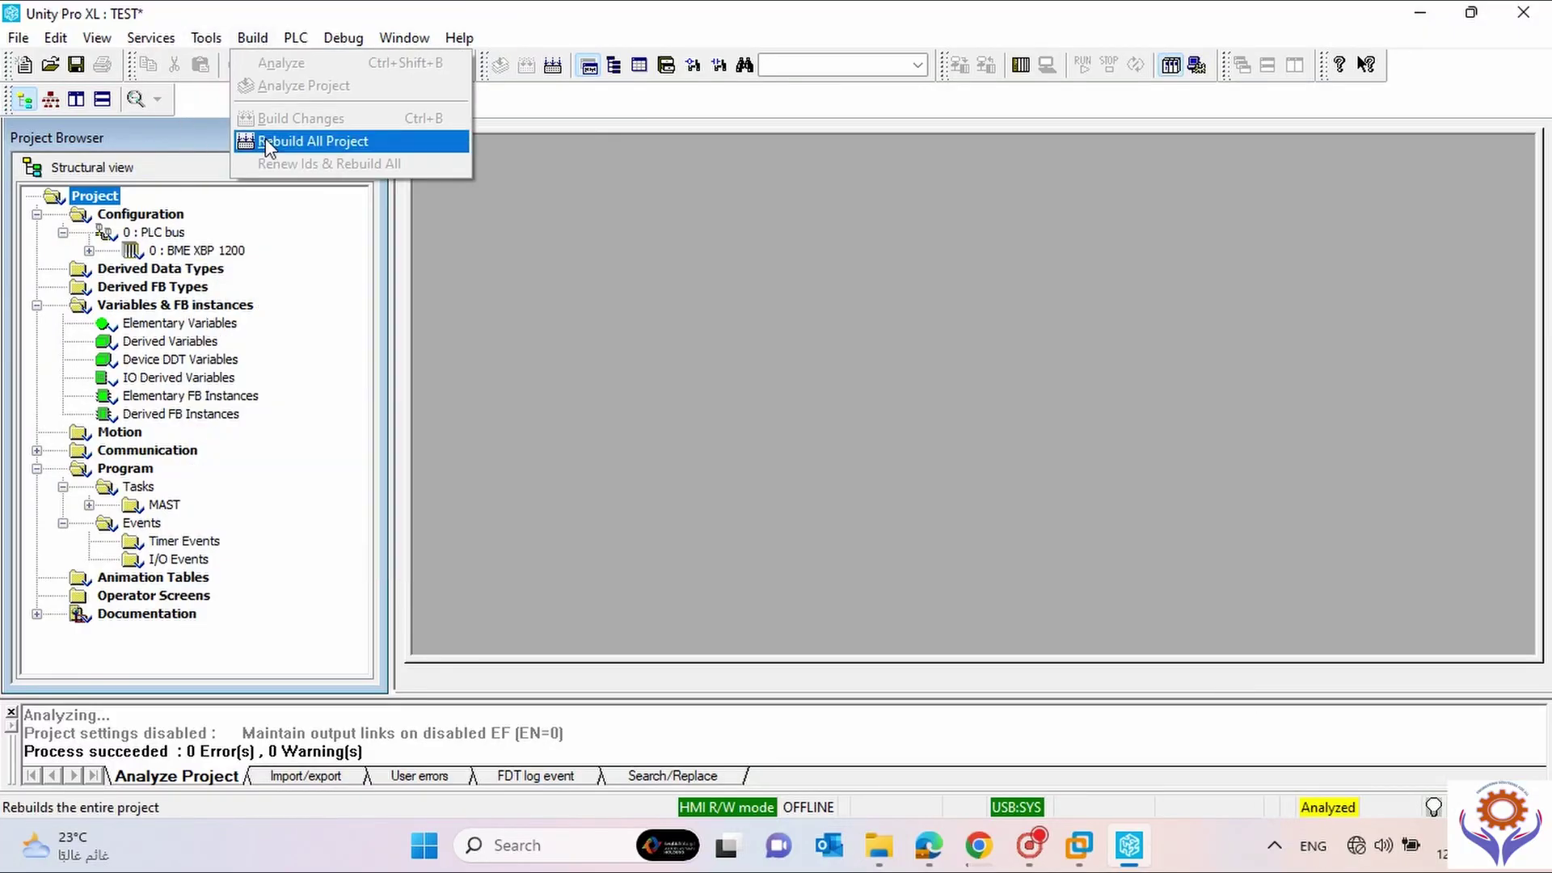
click(265, 141)
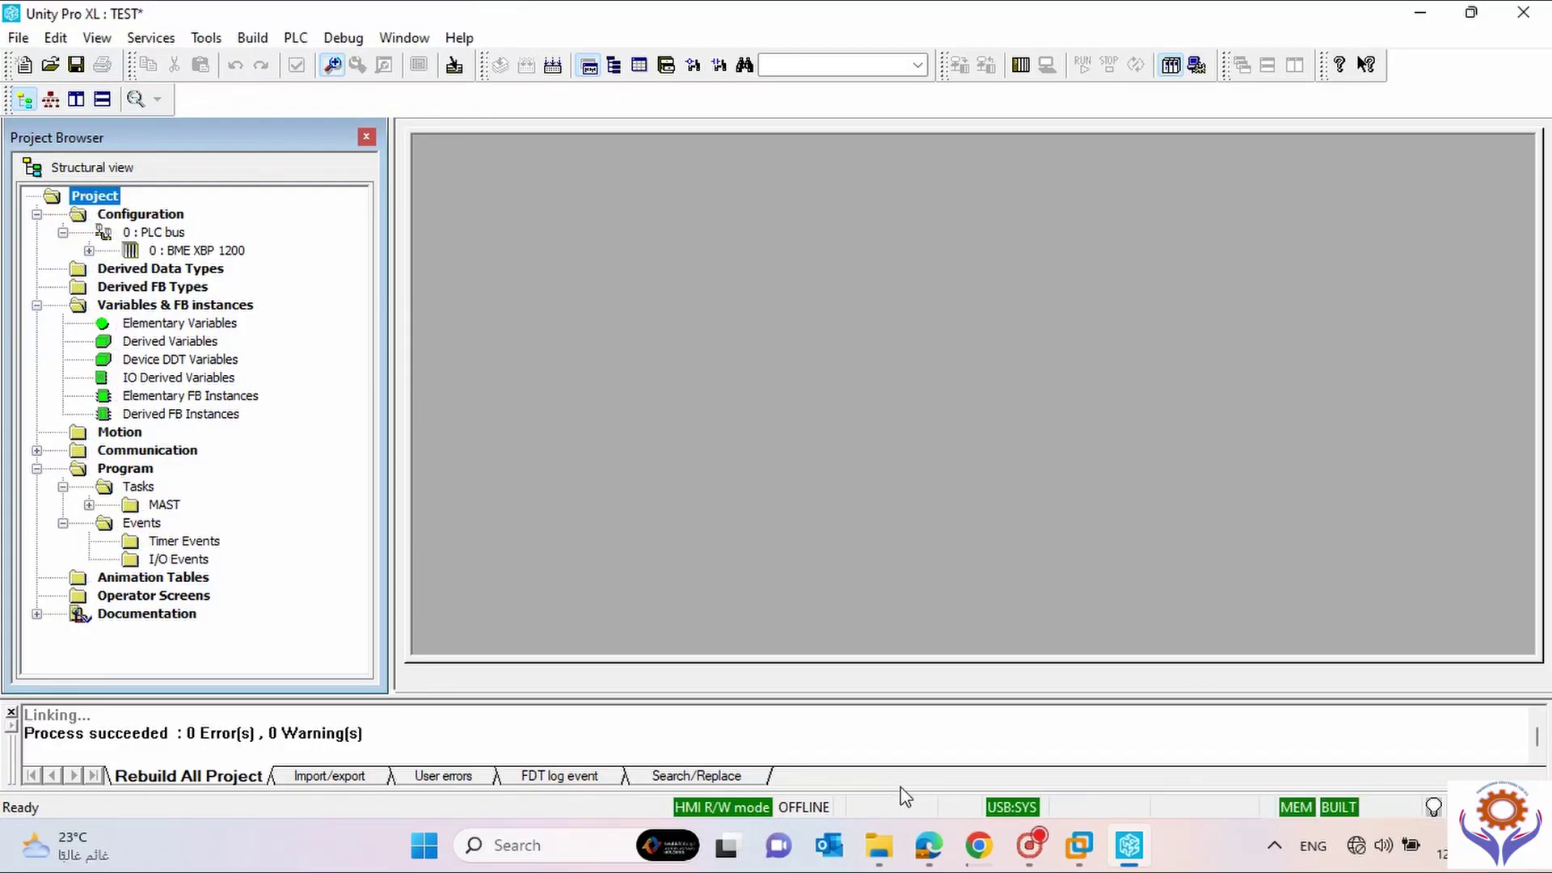
click(271, 42)
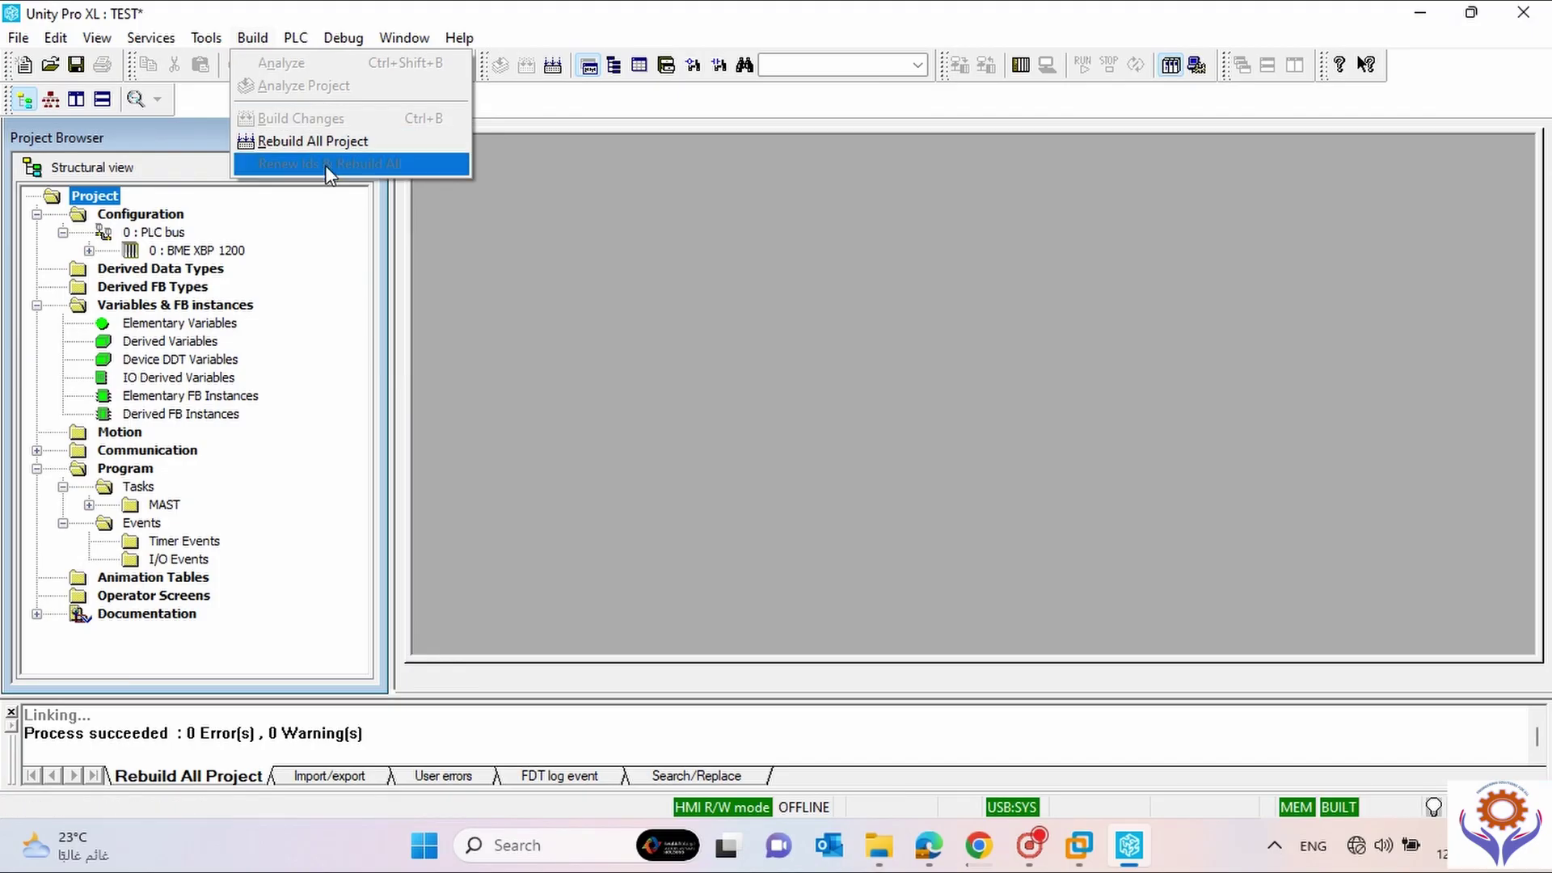
Open the PLC address settings and set the PLC media to TCPIP with address 192.168.1.14.
mouse_move(303, 42)
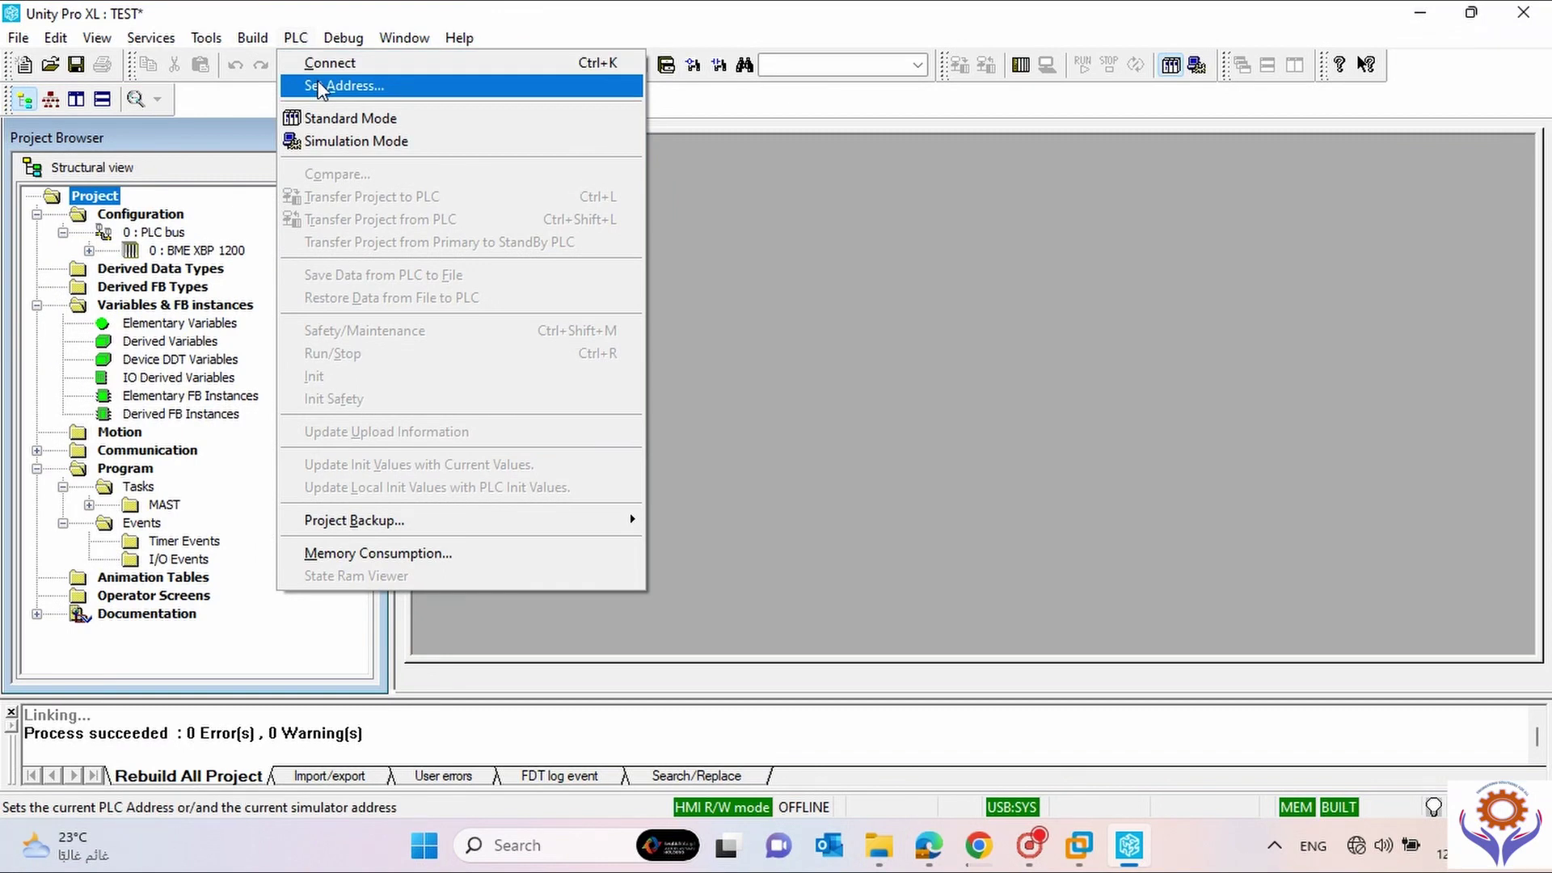
click(321, 87)
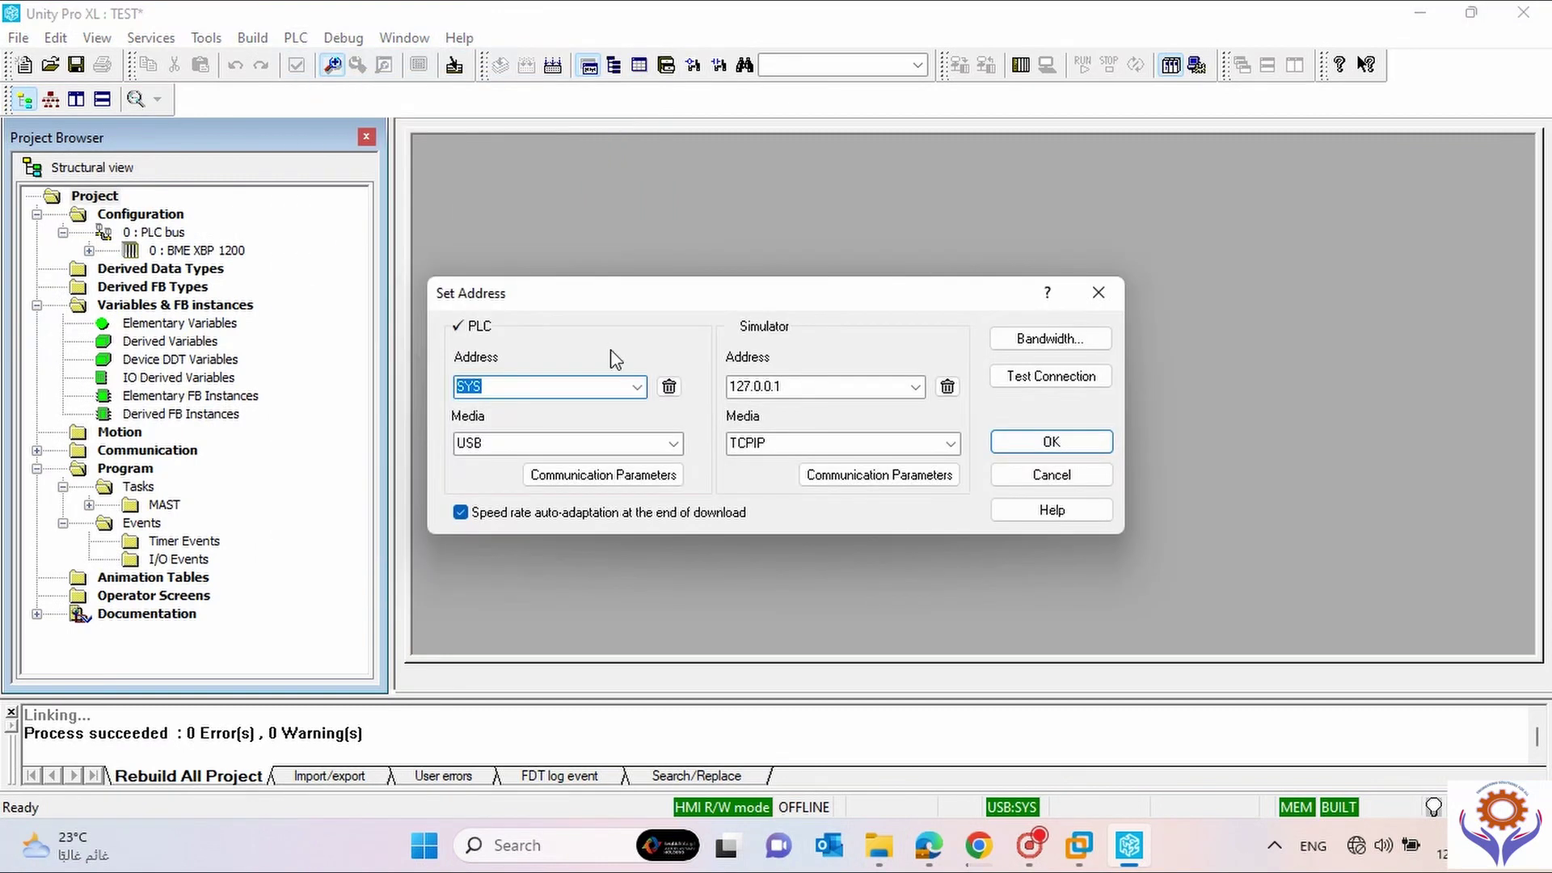
drag(596, 303, 583, 180)
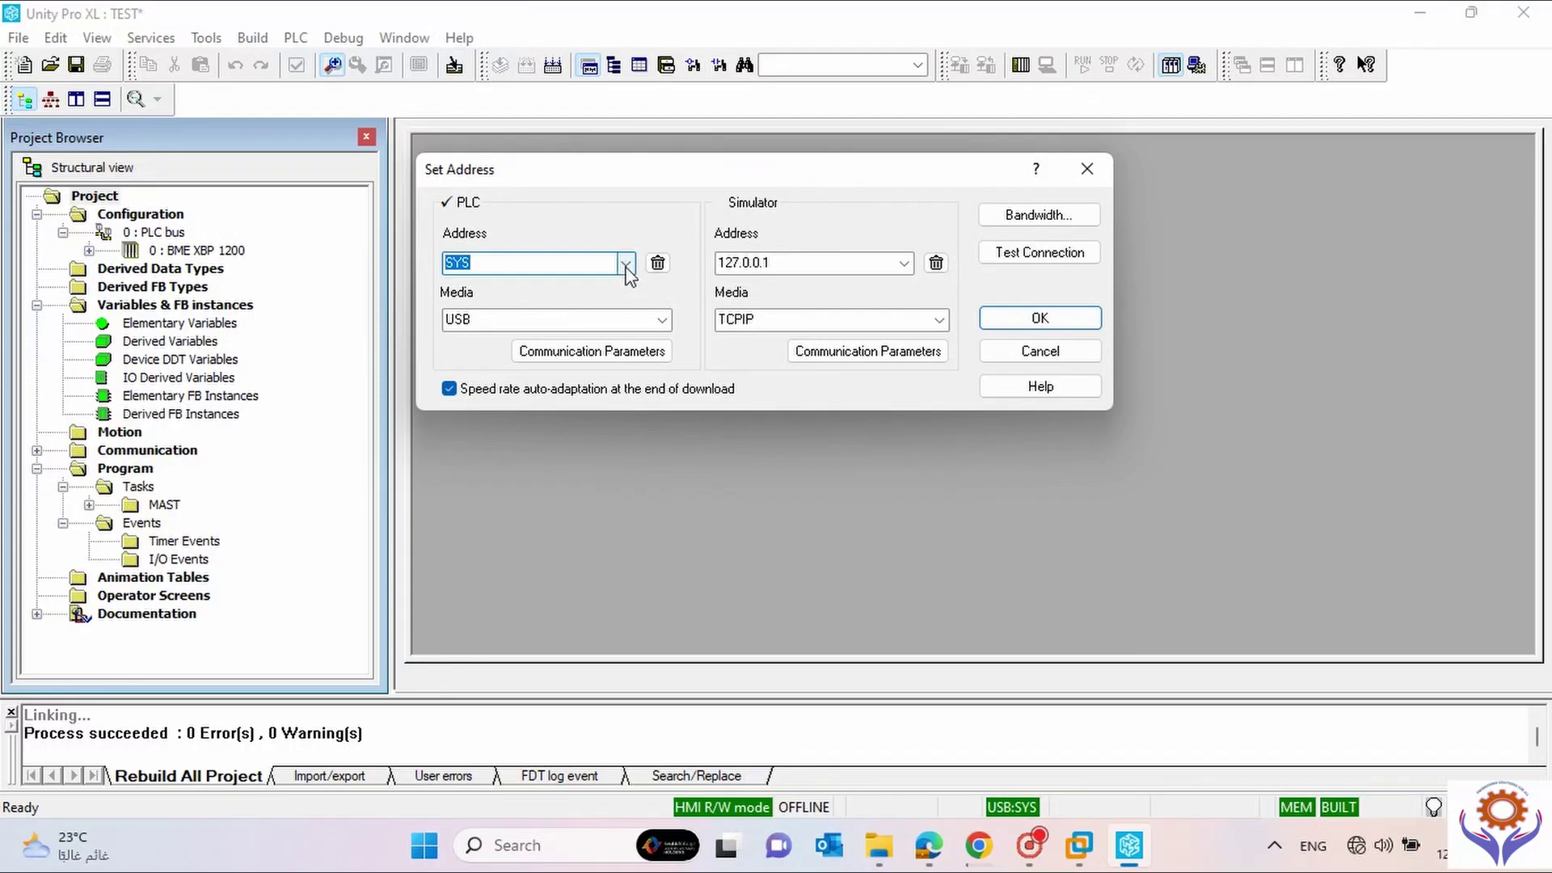
click(661, 320)
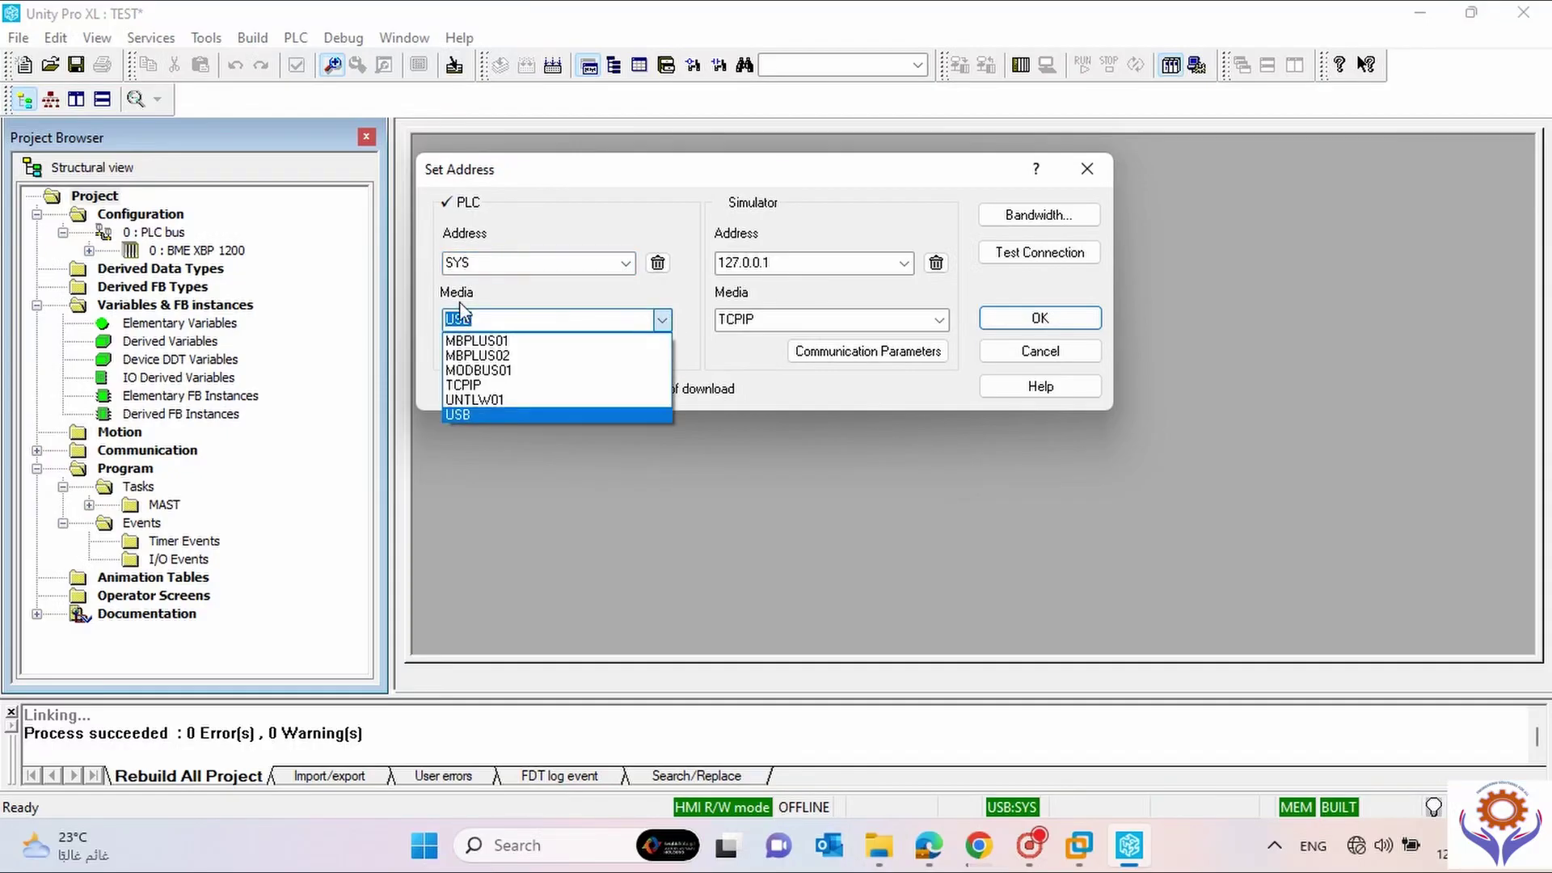
click(472, 386)
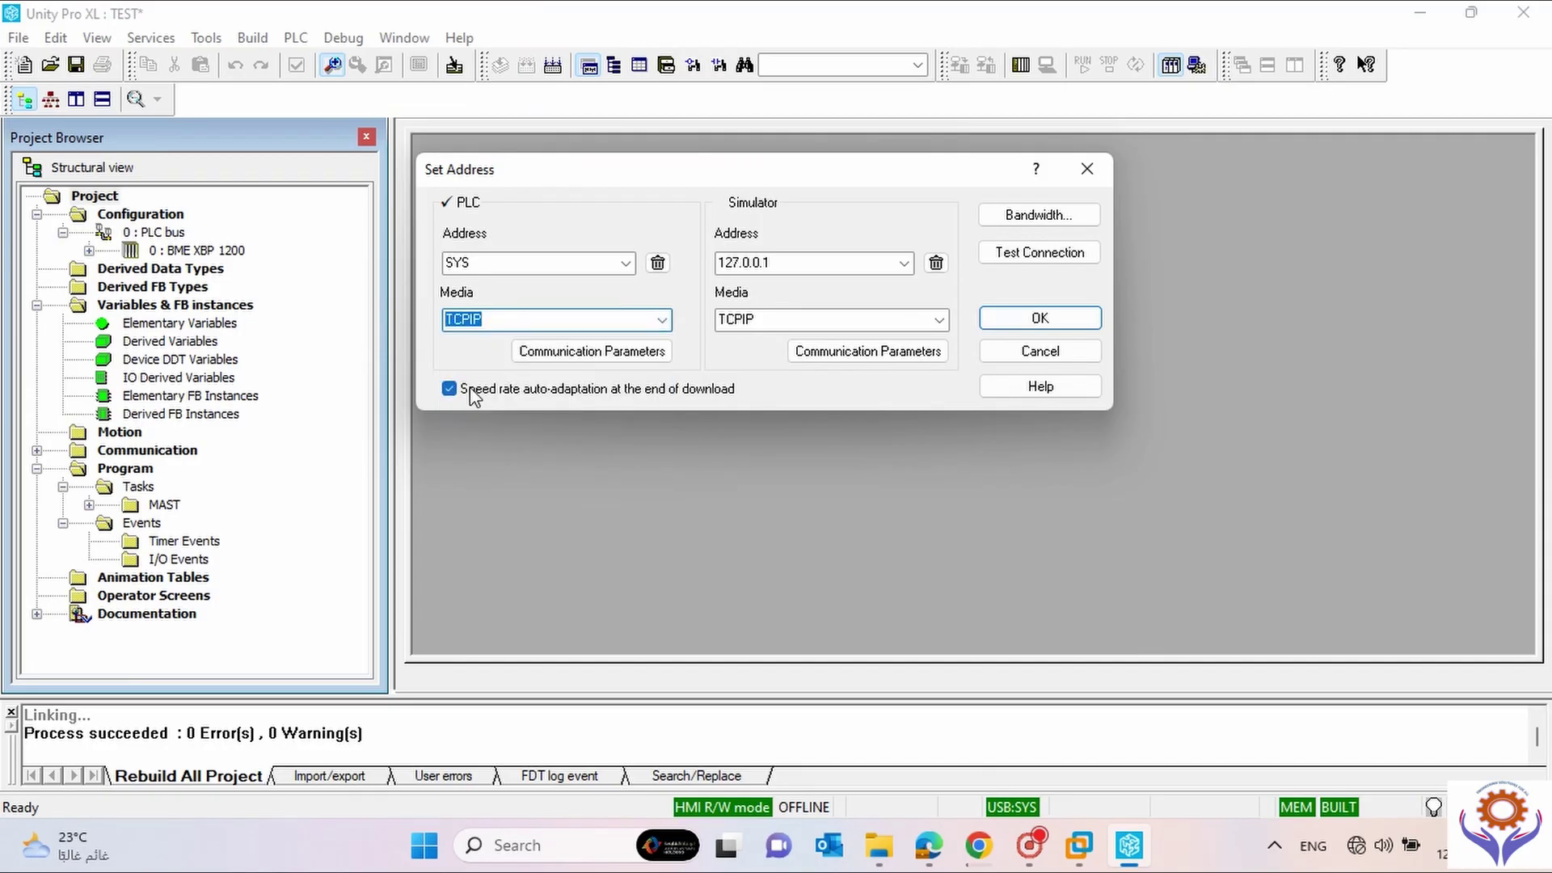
click(624, 263)
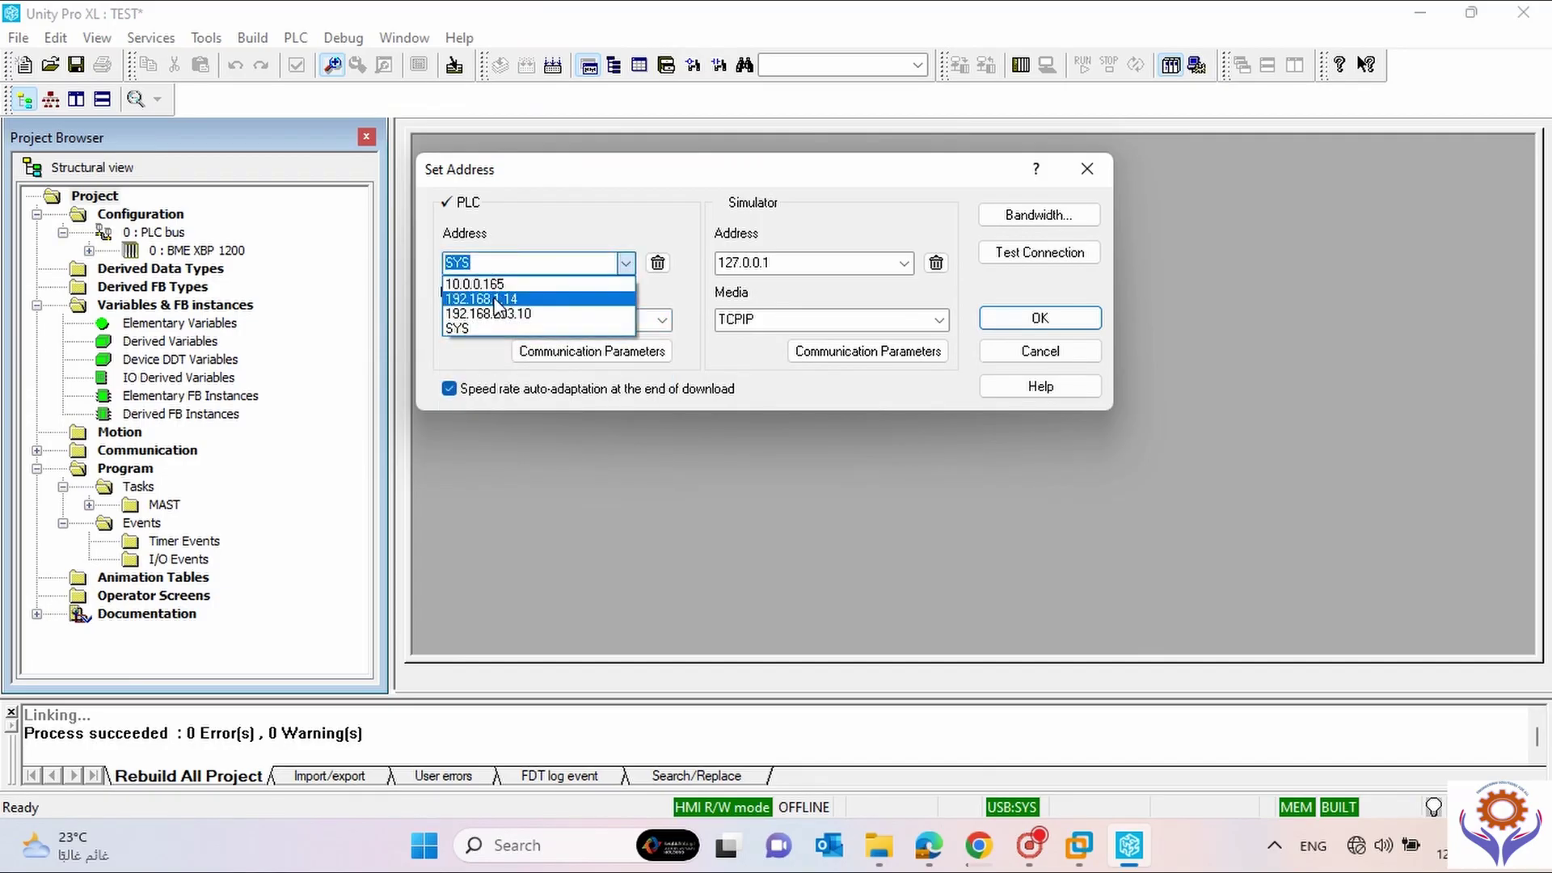
click(492, 297)
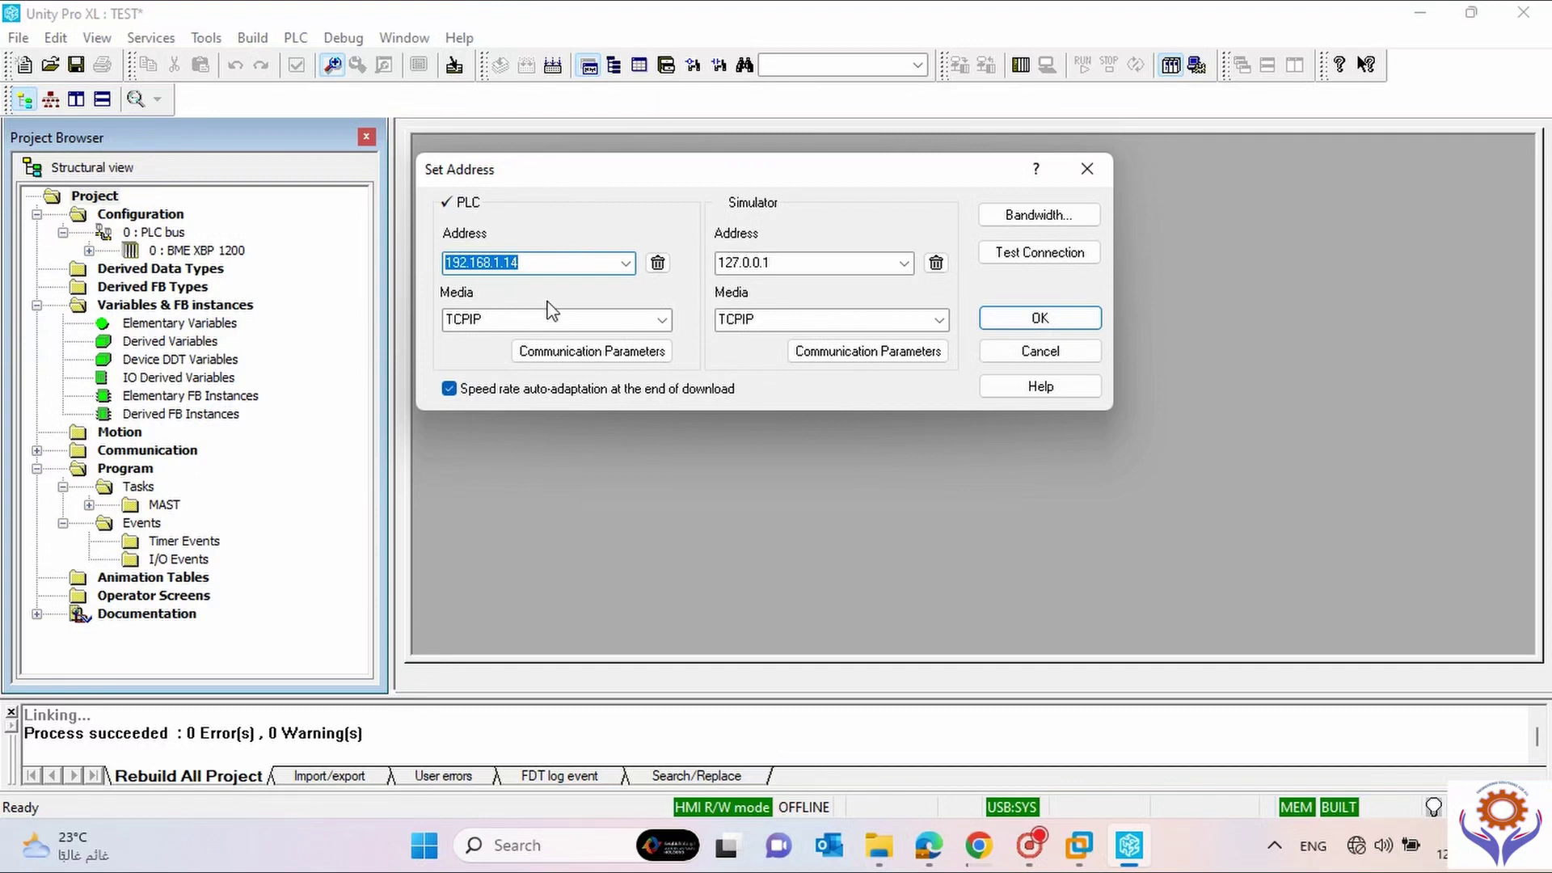
Set the PLC media back to USB and its address to SYS.
click(661, 321)
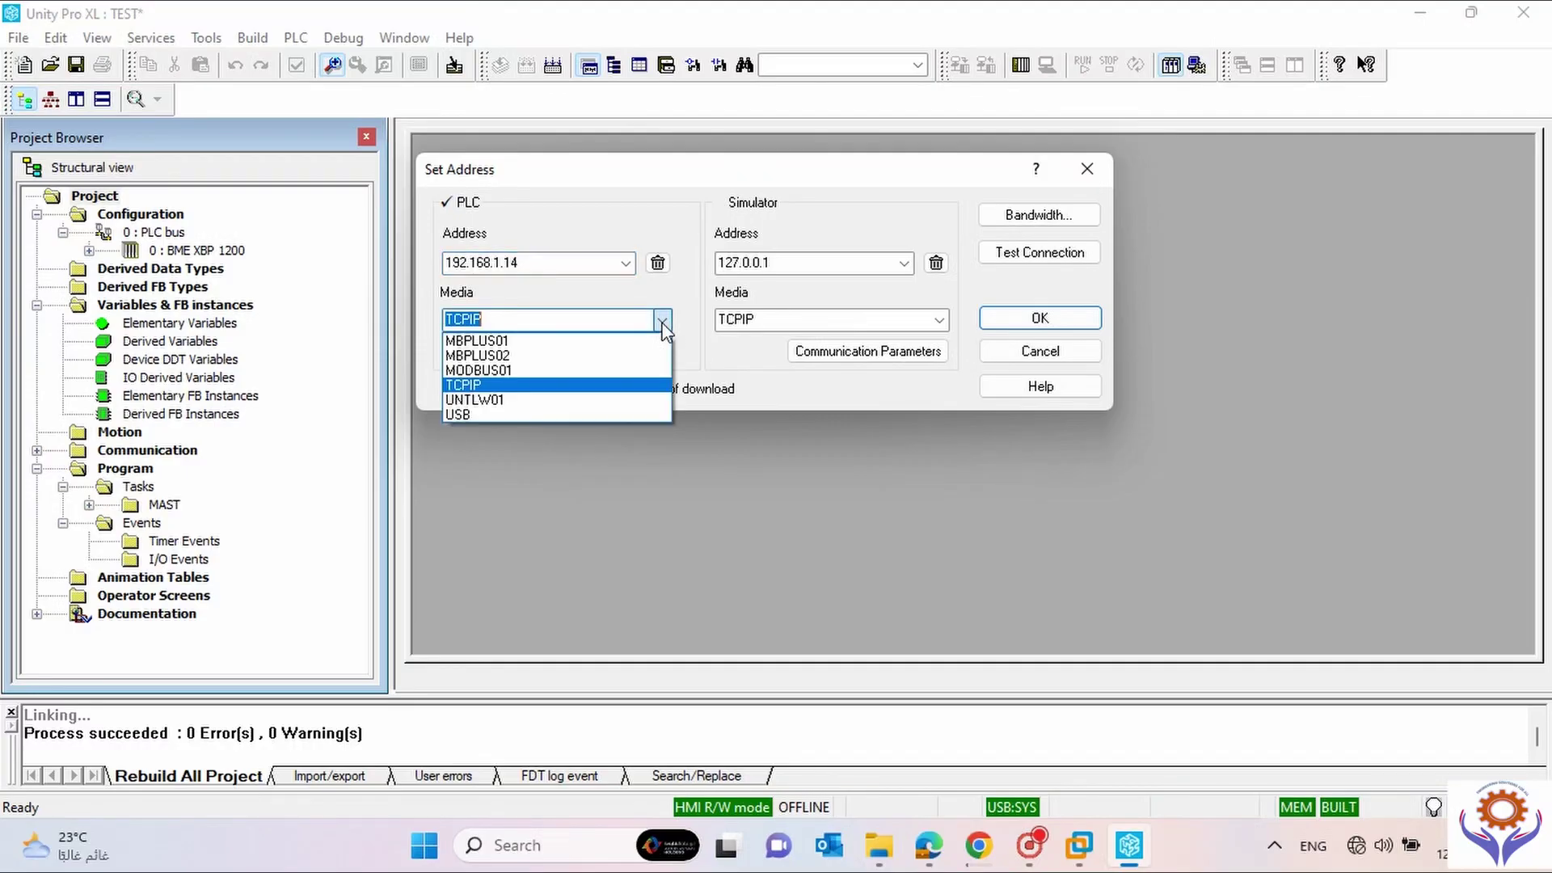
click(490, 414)
click(626, 263)
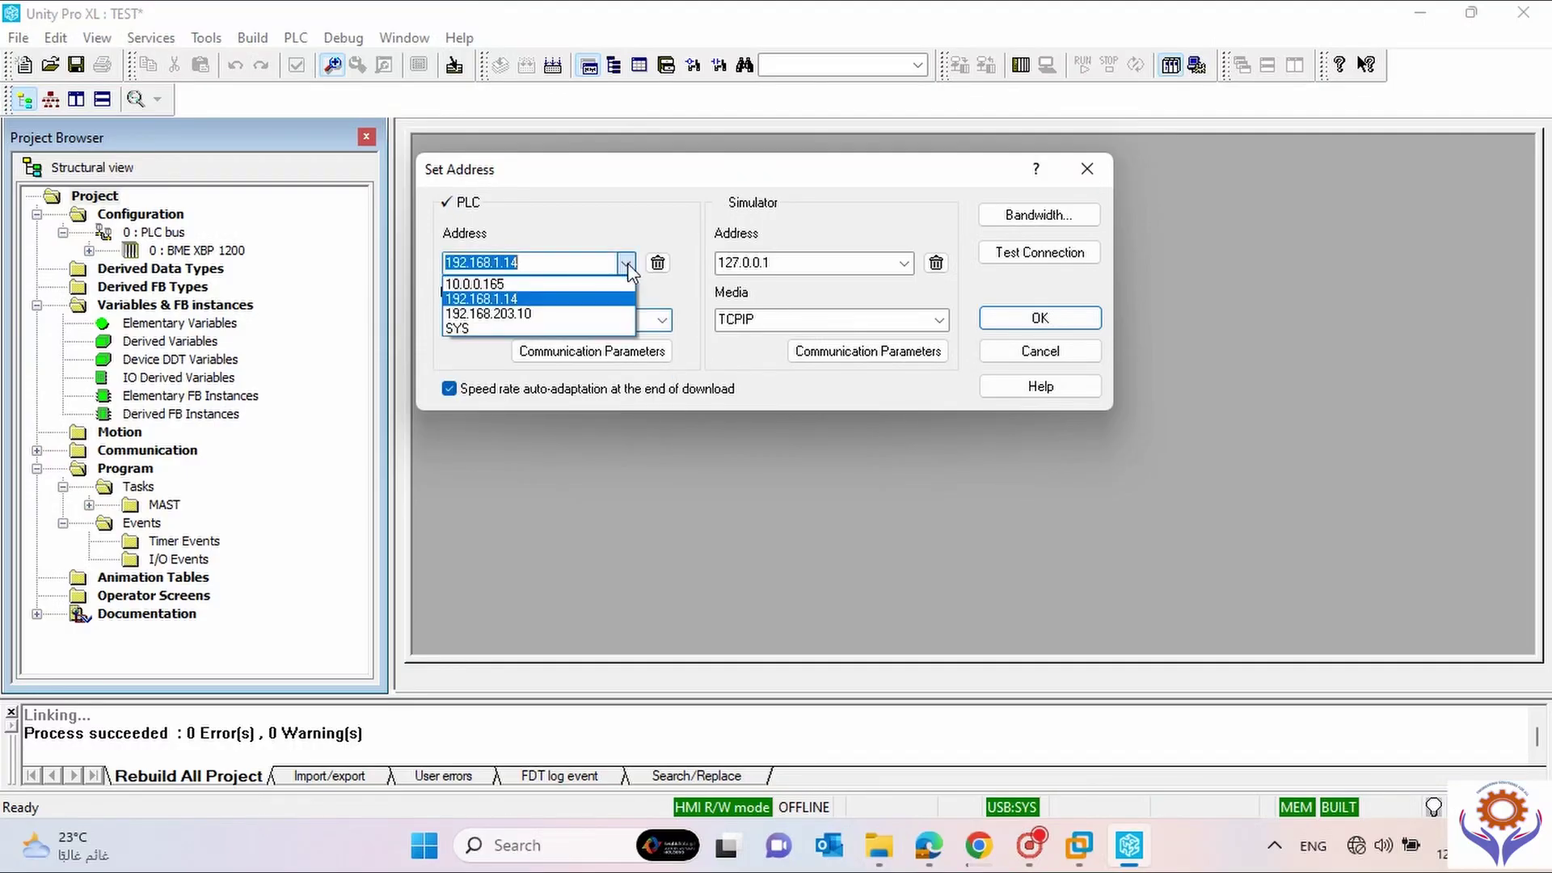
click(485, 329)
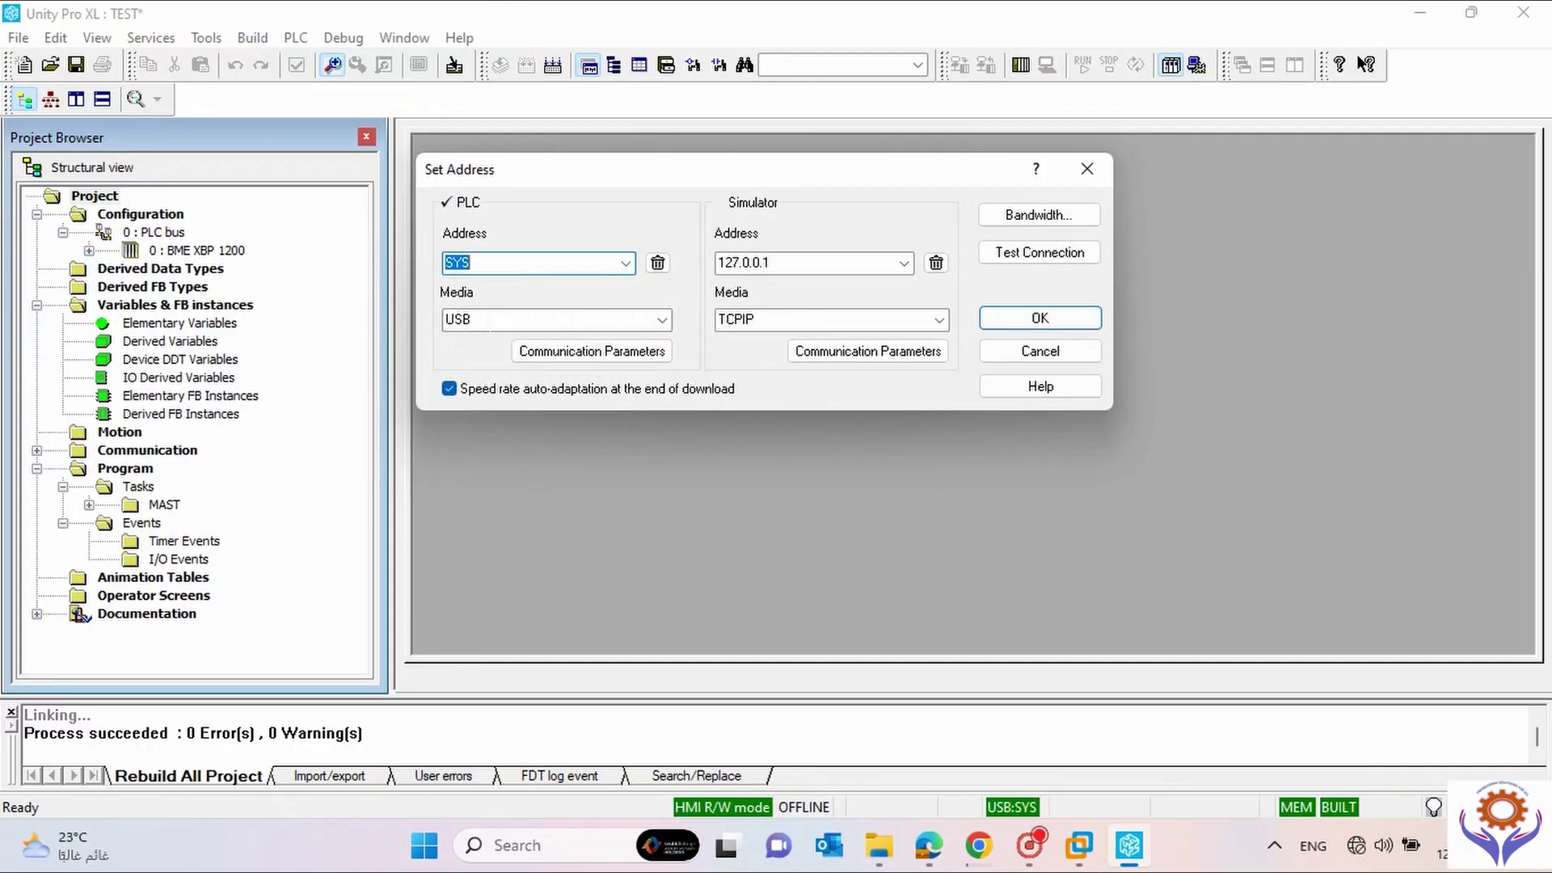
click(480, 270)
click(589, 337)
Test the connection to the PLC and accept the address settings.
click(1010, 257)
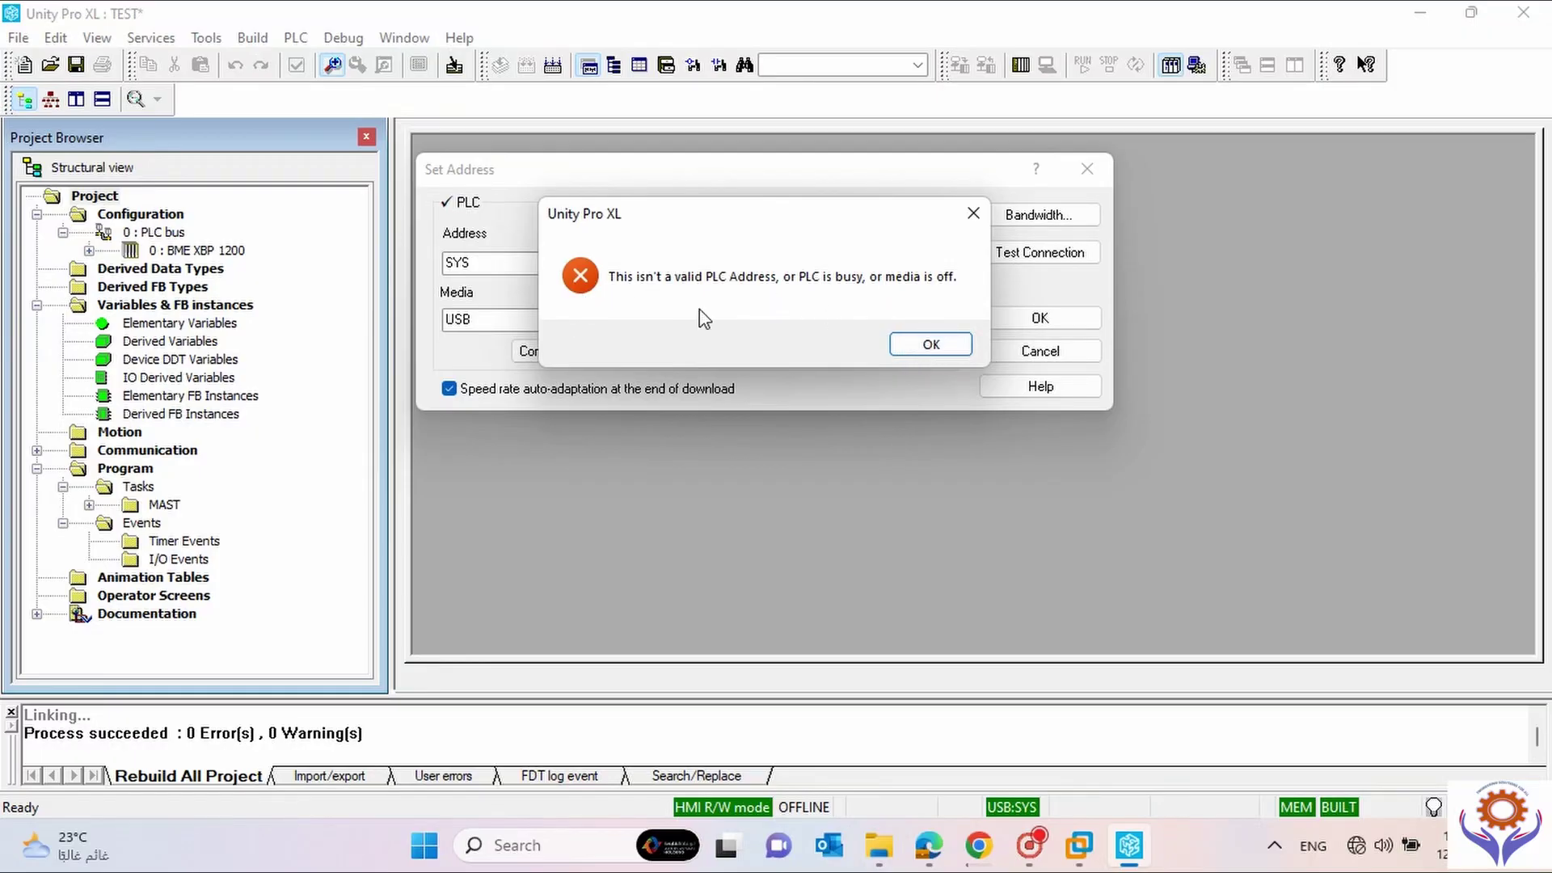
click(951, 355)
click(1042, 318)
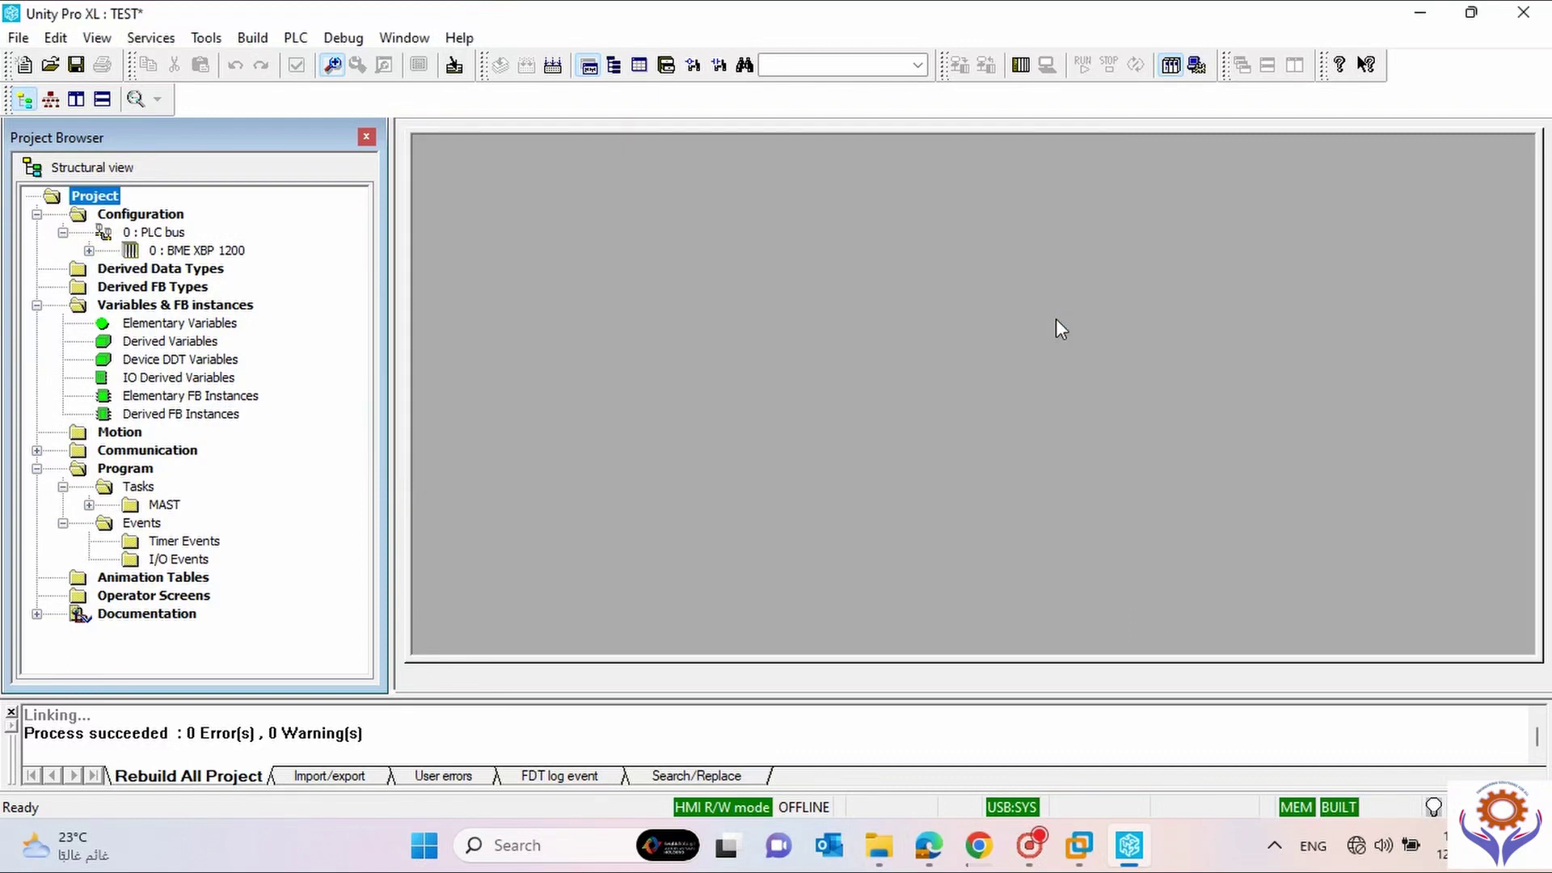
Review the PLC and simulator address settings again and close them without changes.
click(296, 38)
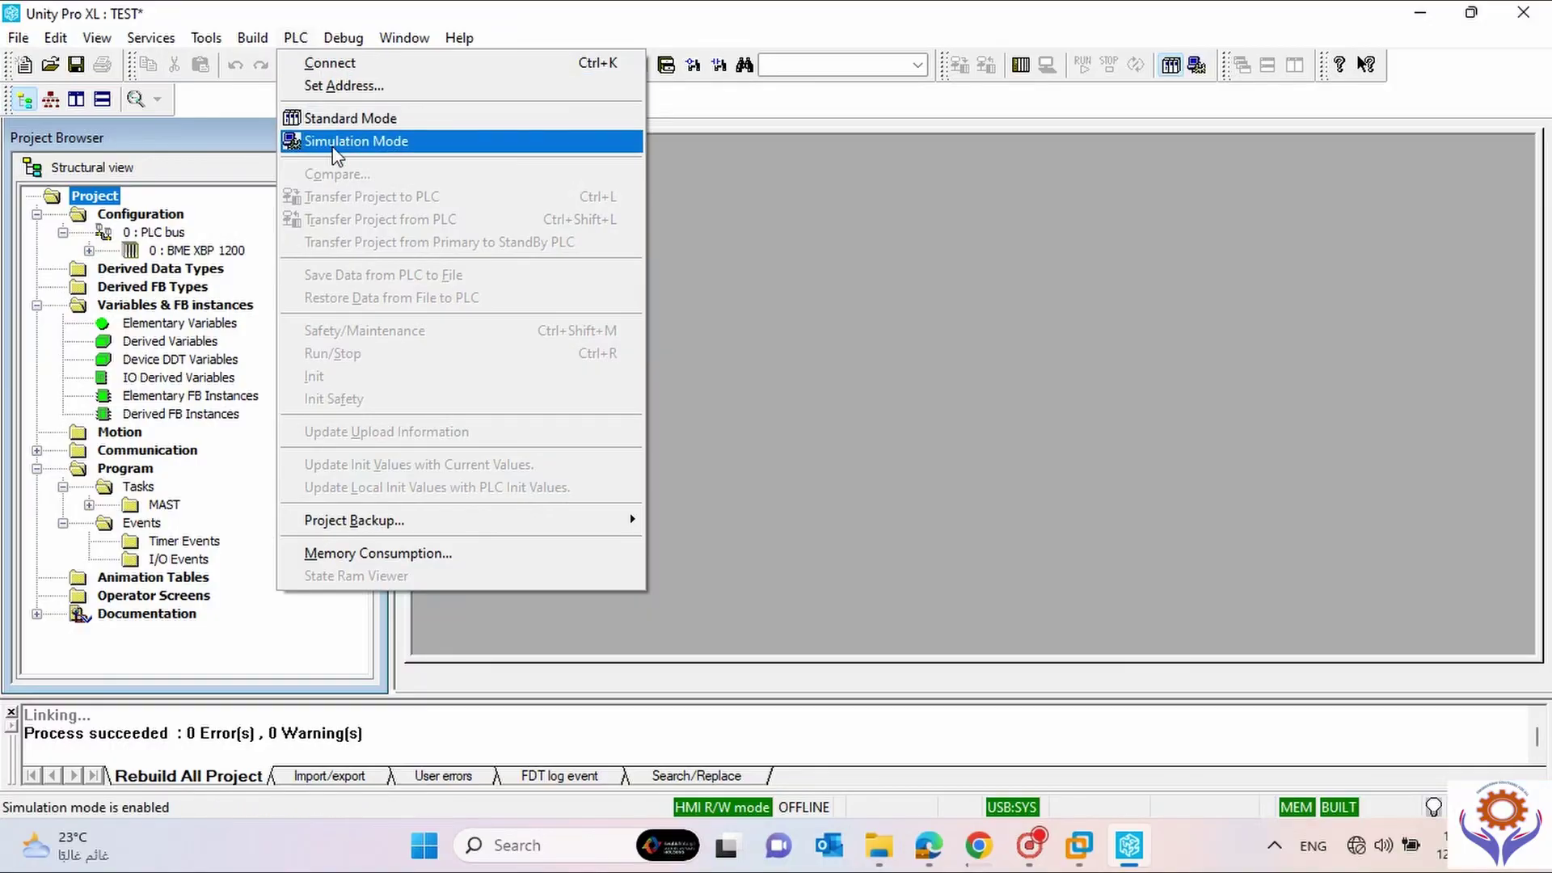
click(344, 86)
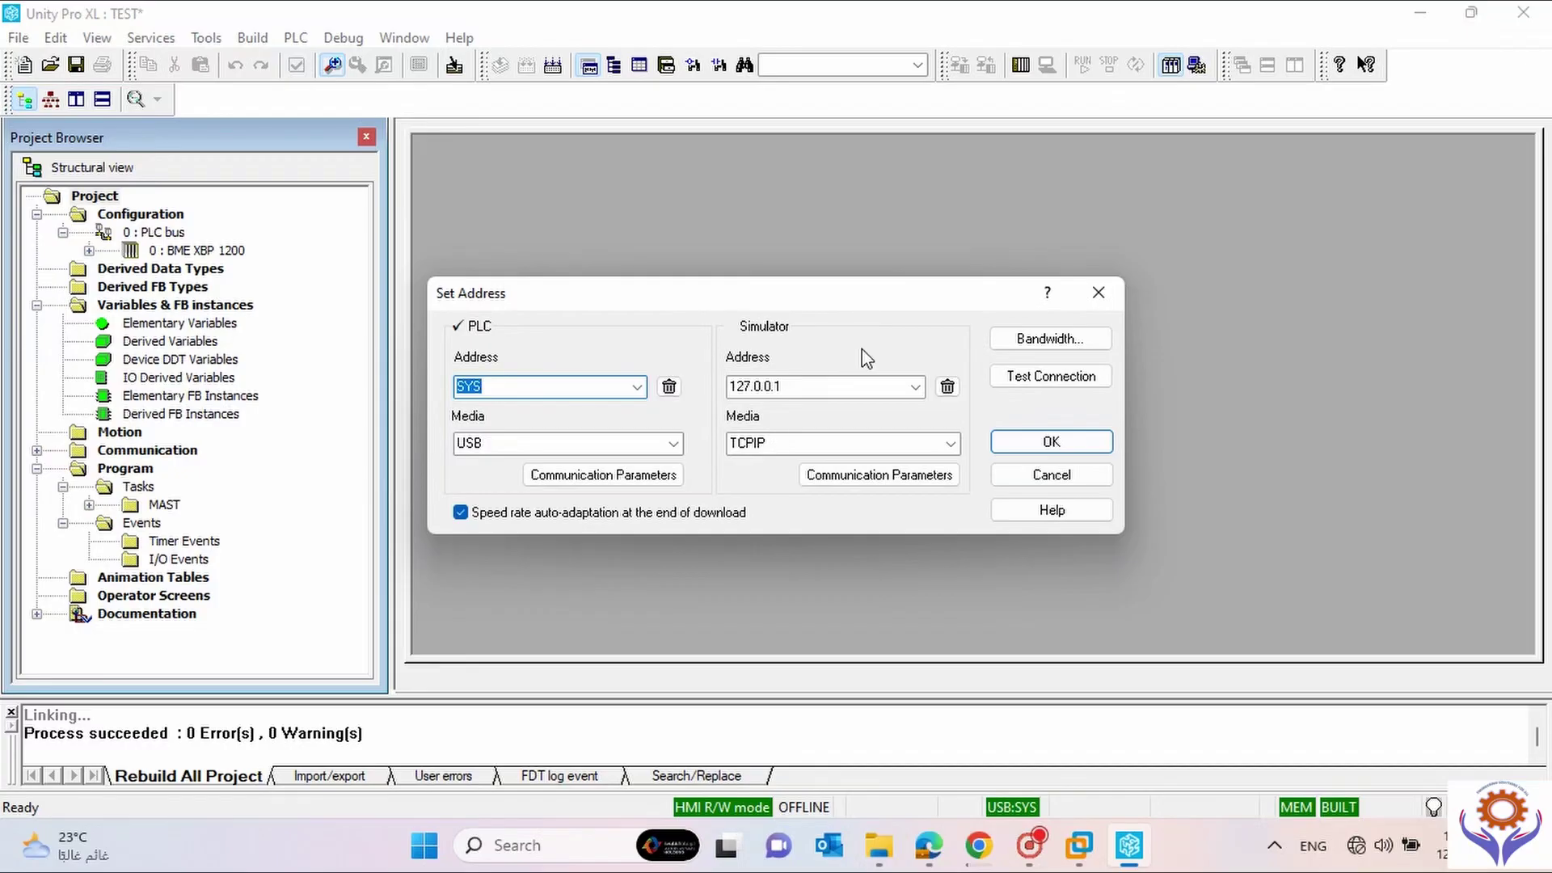
click(1062, 481)
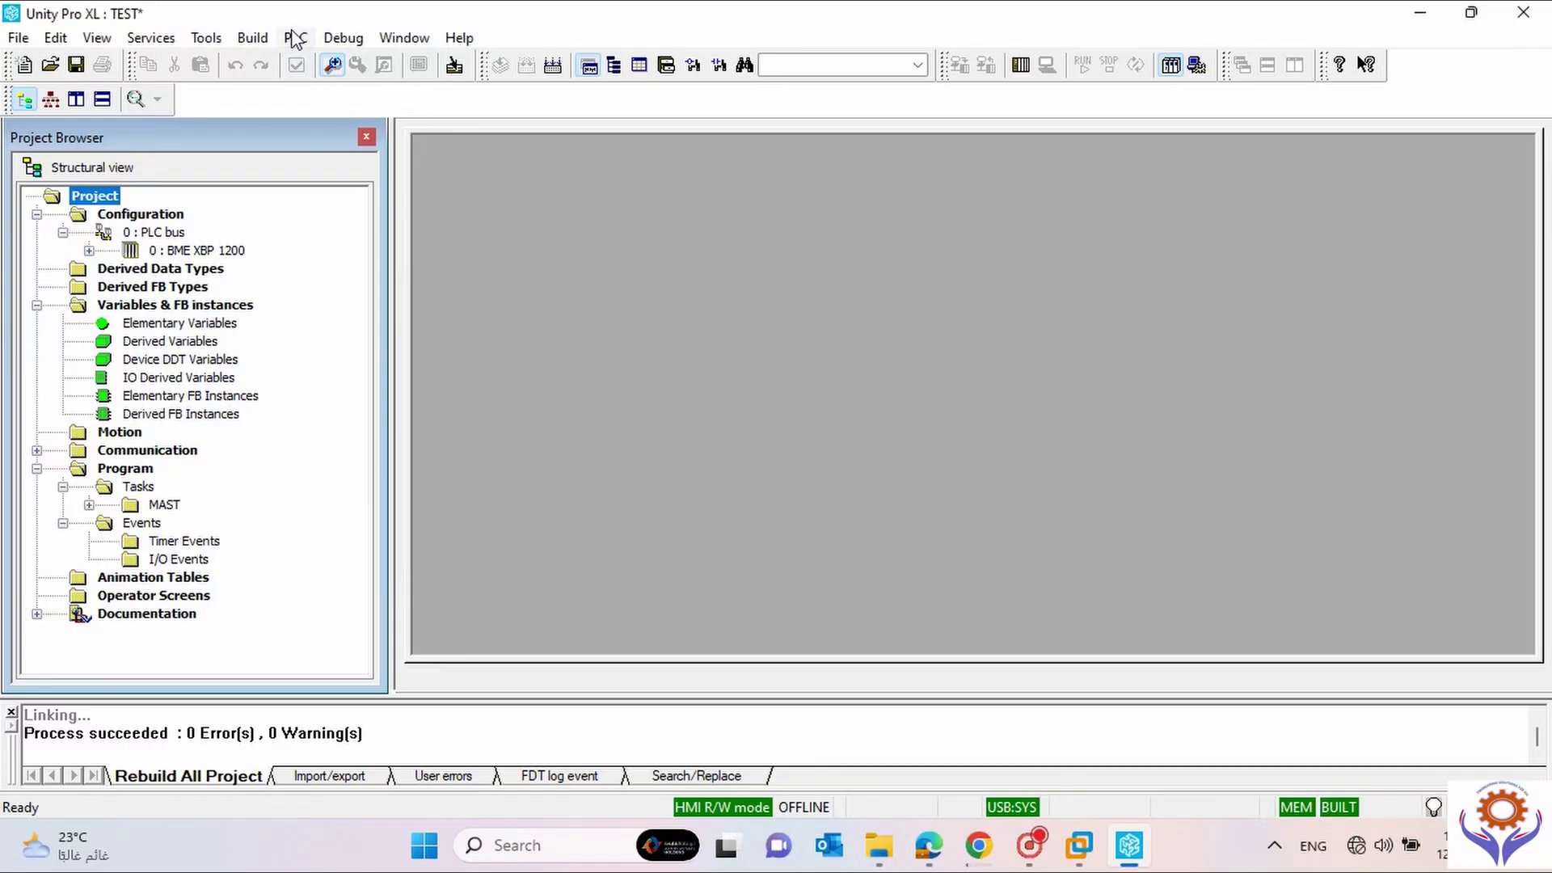
Switch the project from standard to simulation mode and confirm the change.
click(295, 38)
click(325, 140)
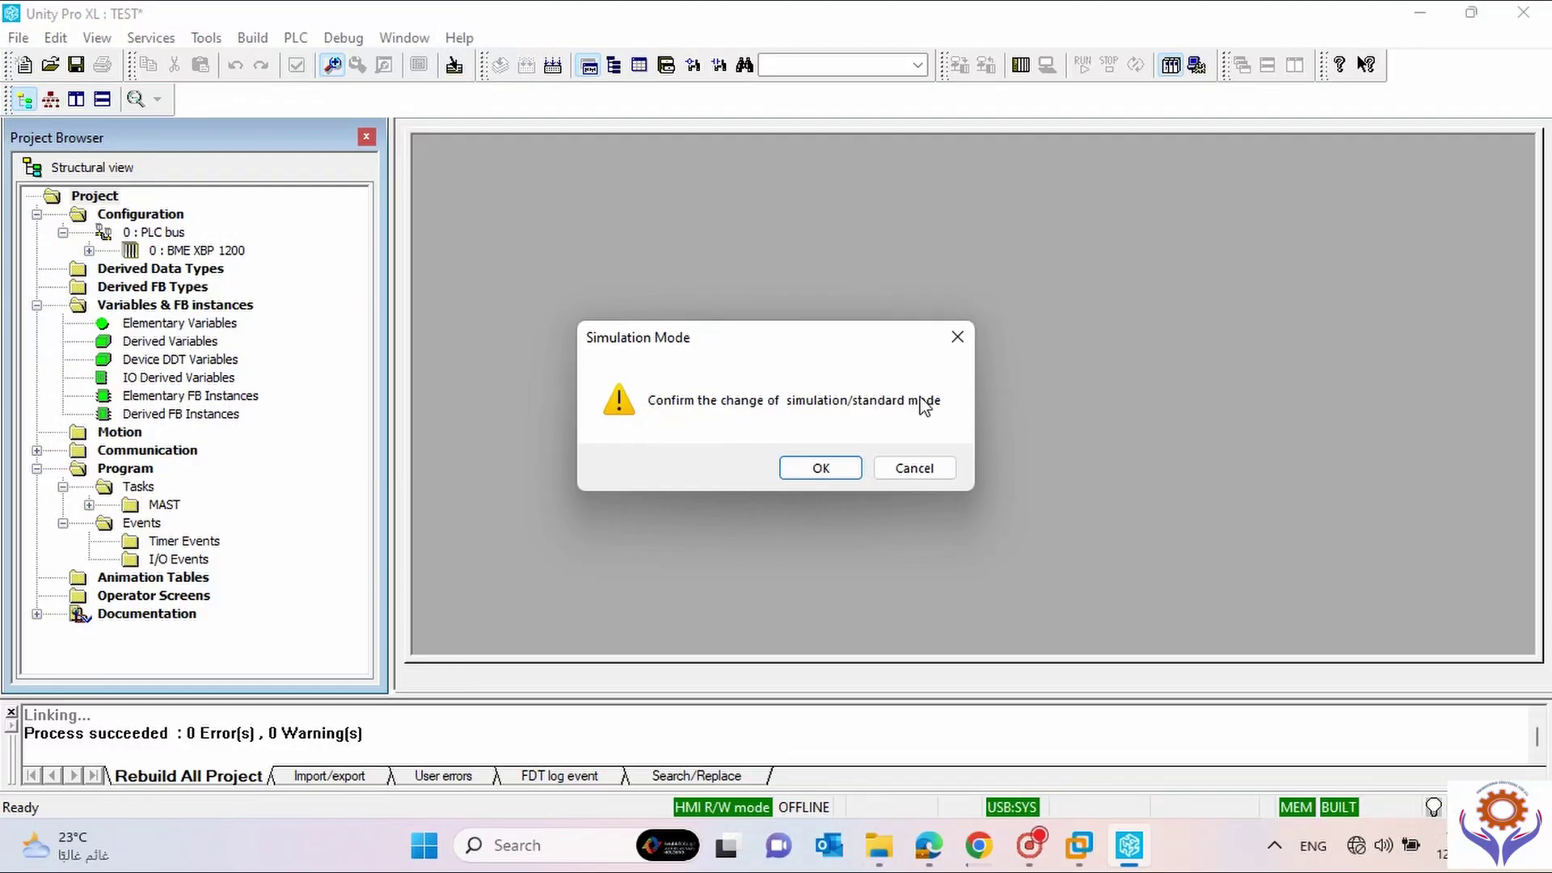
click(793, 475)
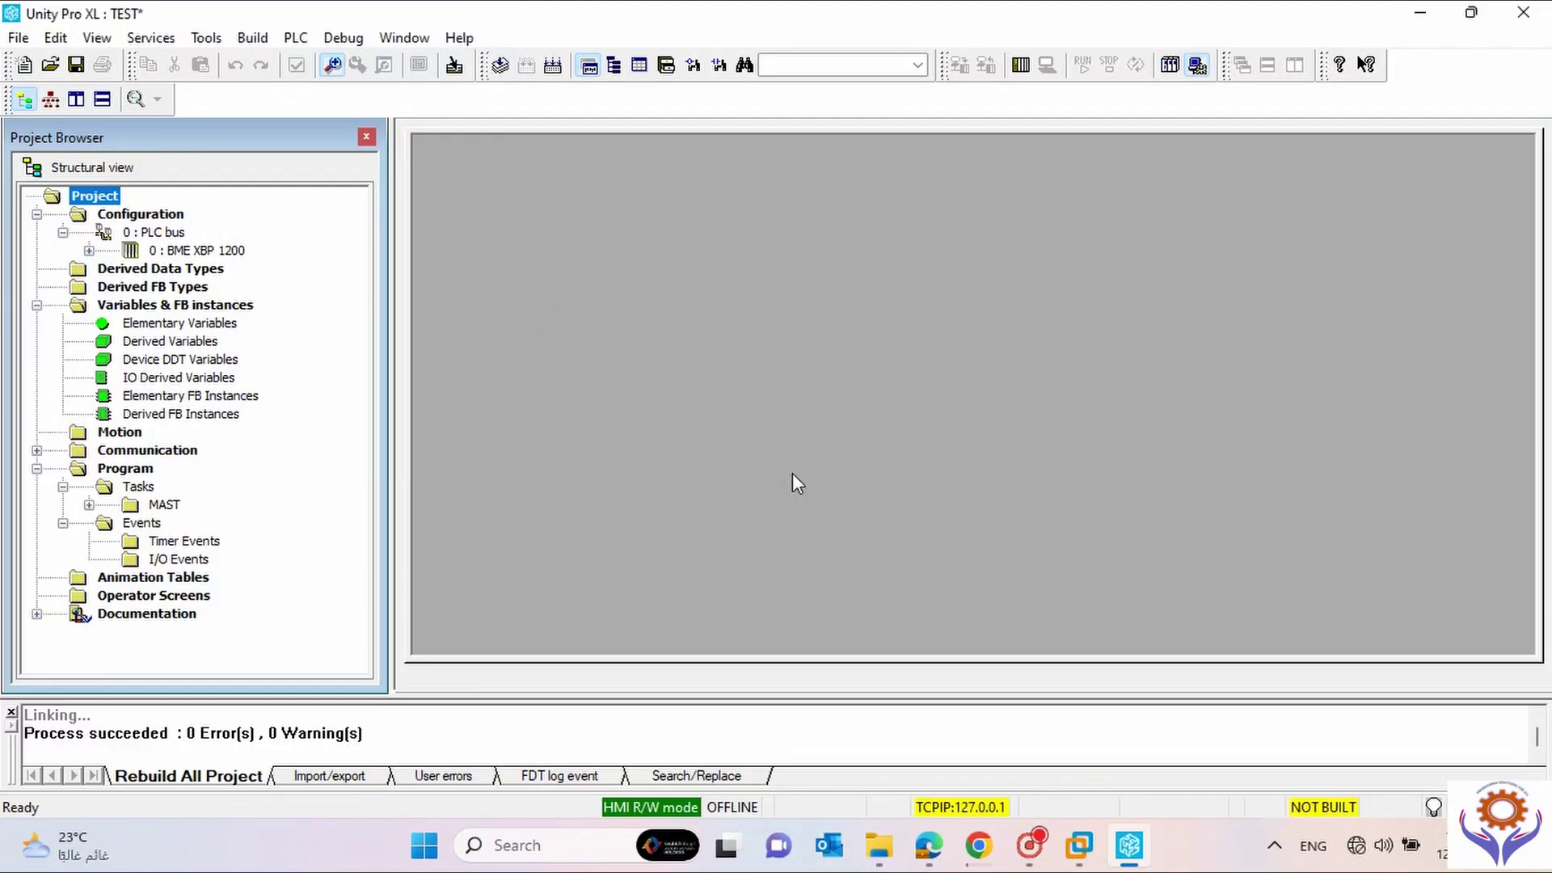
Check in the address settings which target is active in simulation mode, leaving them unchanged.
click(260, 38)
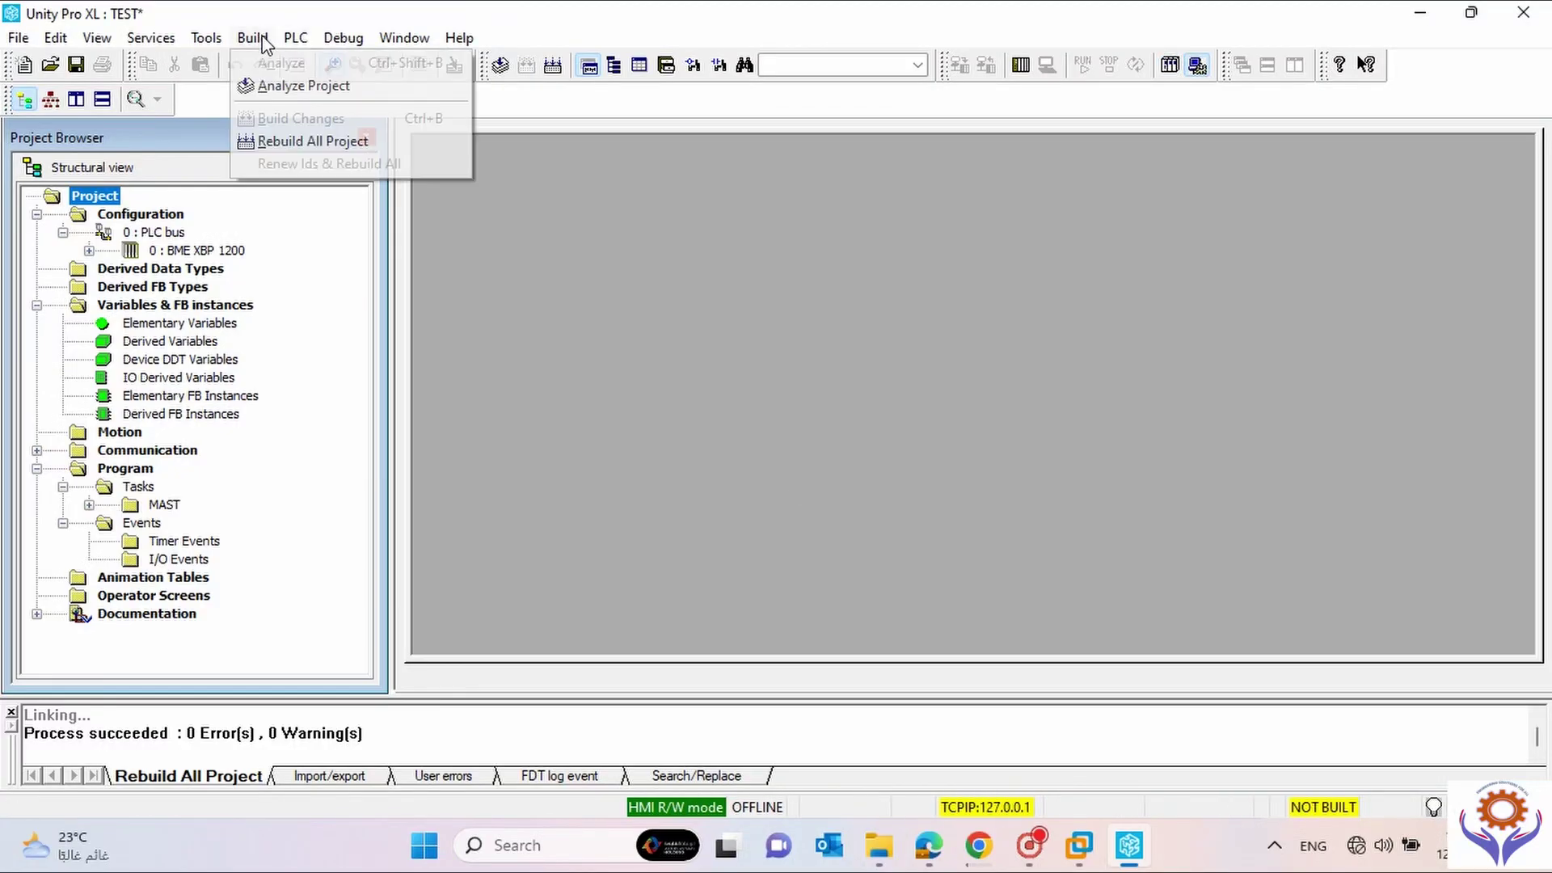
mouse_move(295, 38)
click(315, 87)
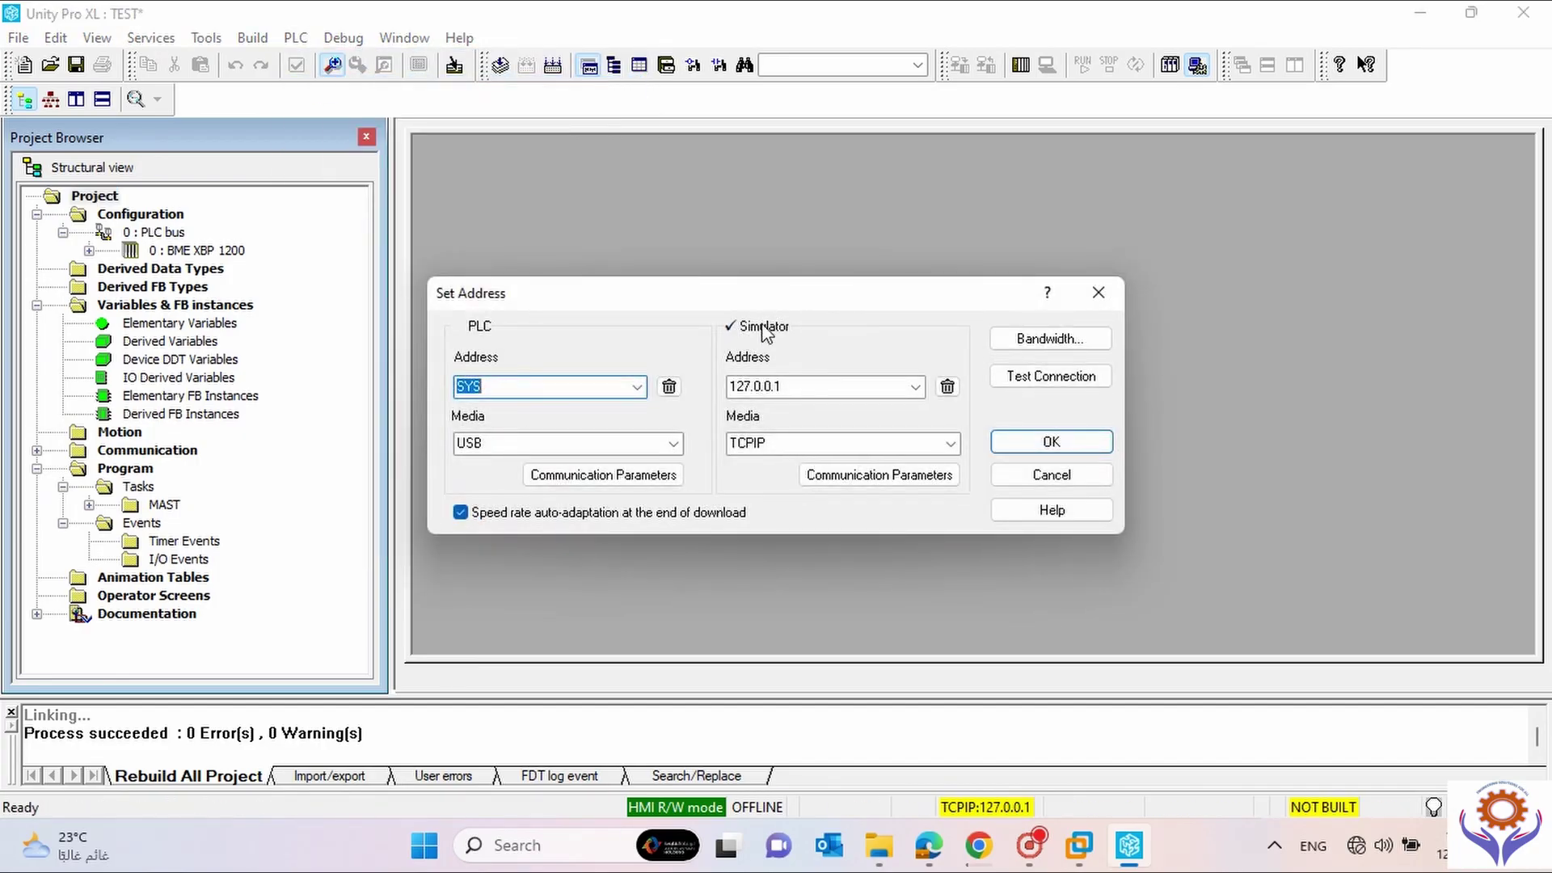
click(1084, 477)
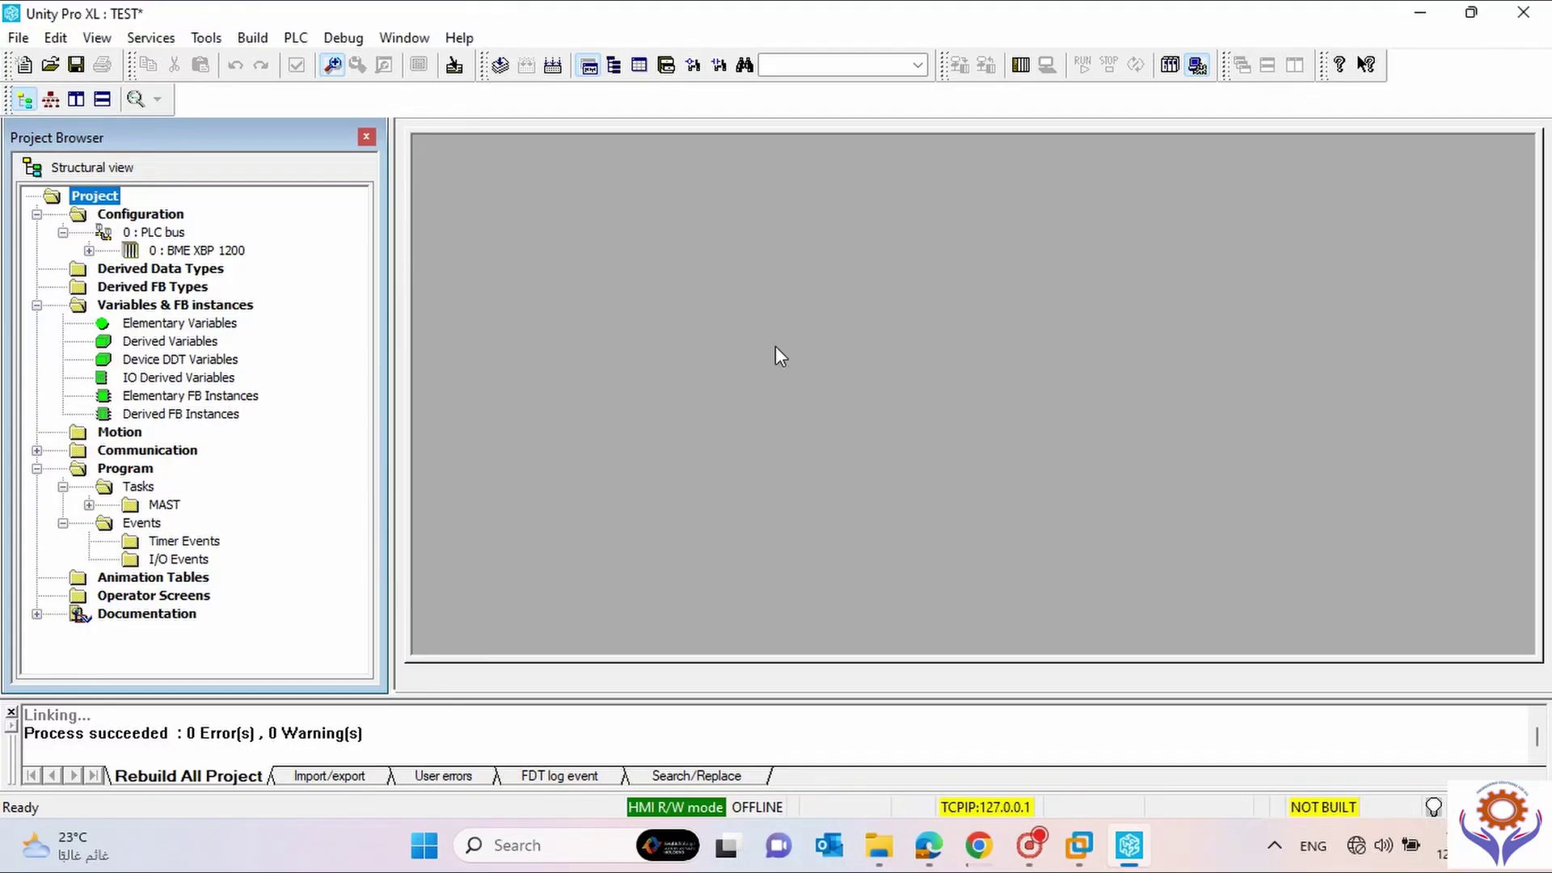
Switch the project back to standard mode and confirm the change.
click(296, 38)
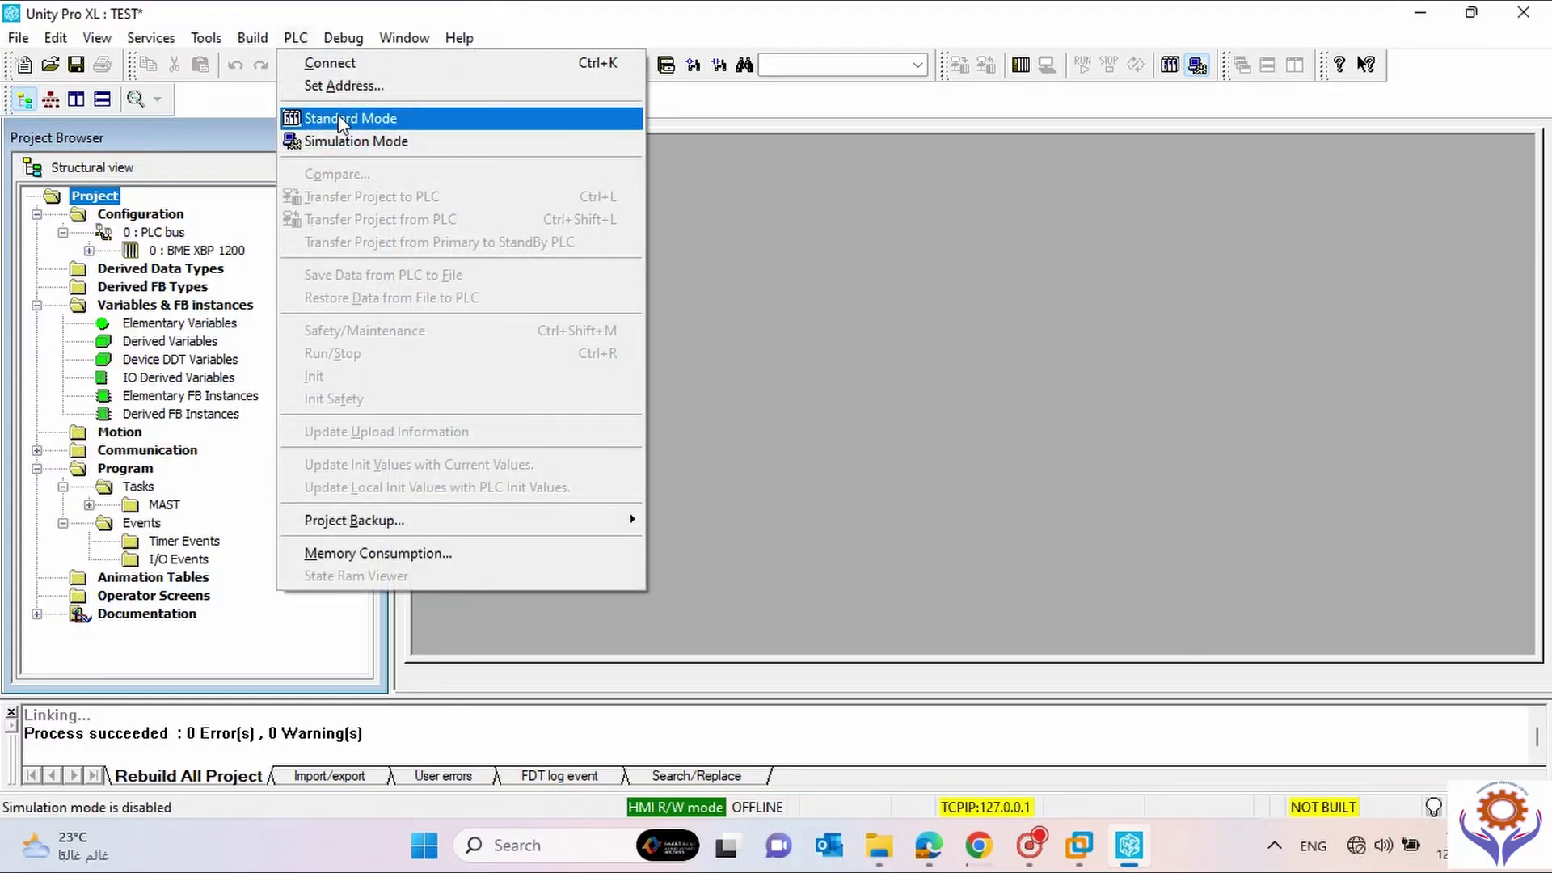
click(338, 118)
click(804, 469)
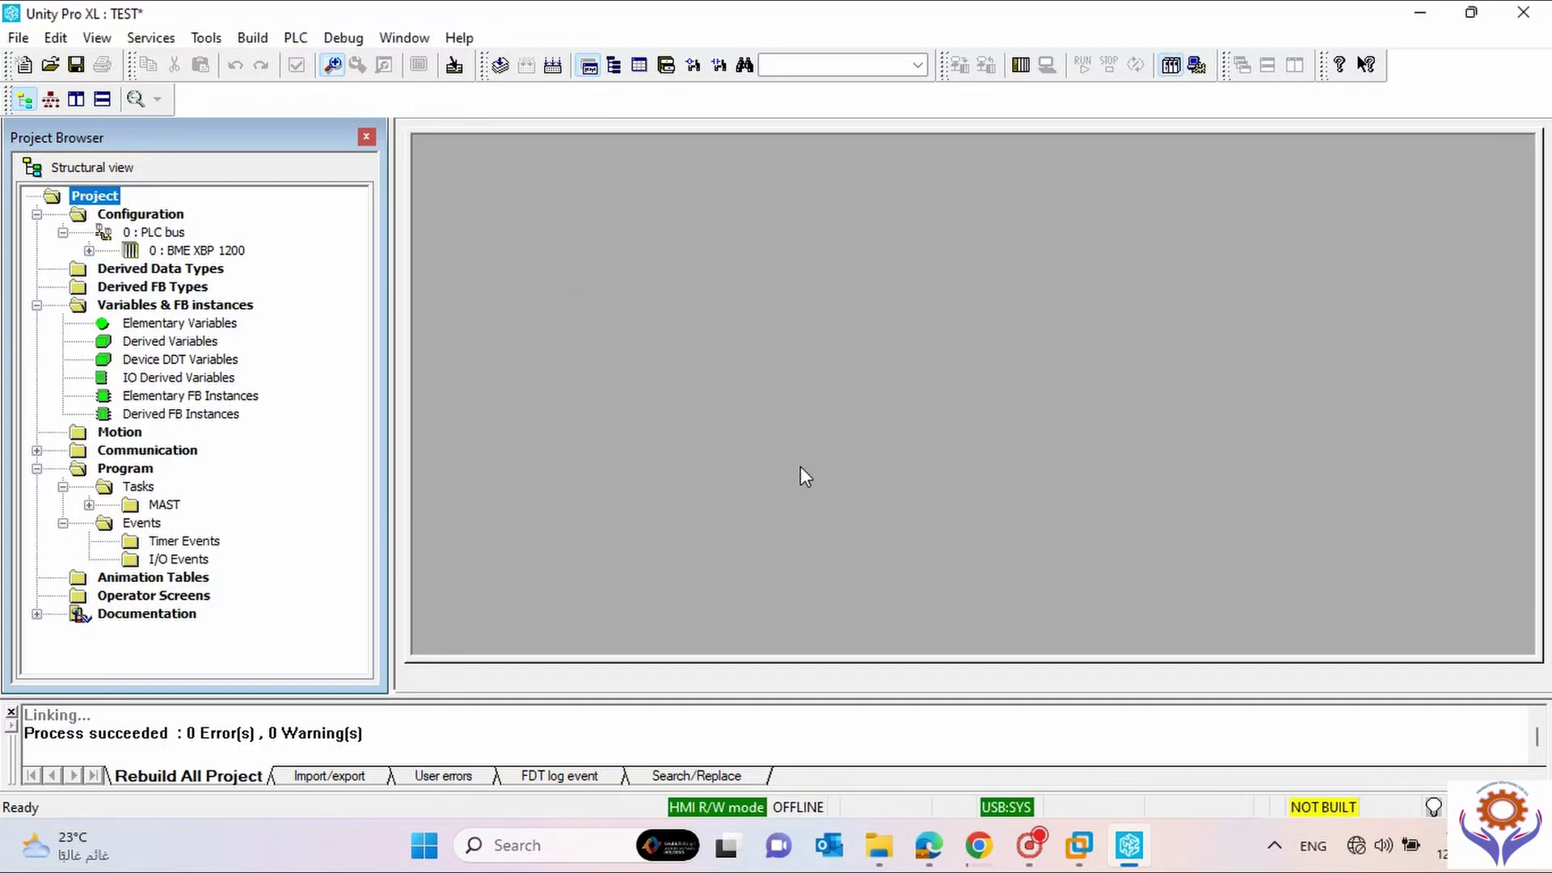
Look over the project backup options and examine the memory consumption for user data, program and internal memory.
click(296, 38)
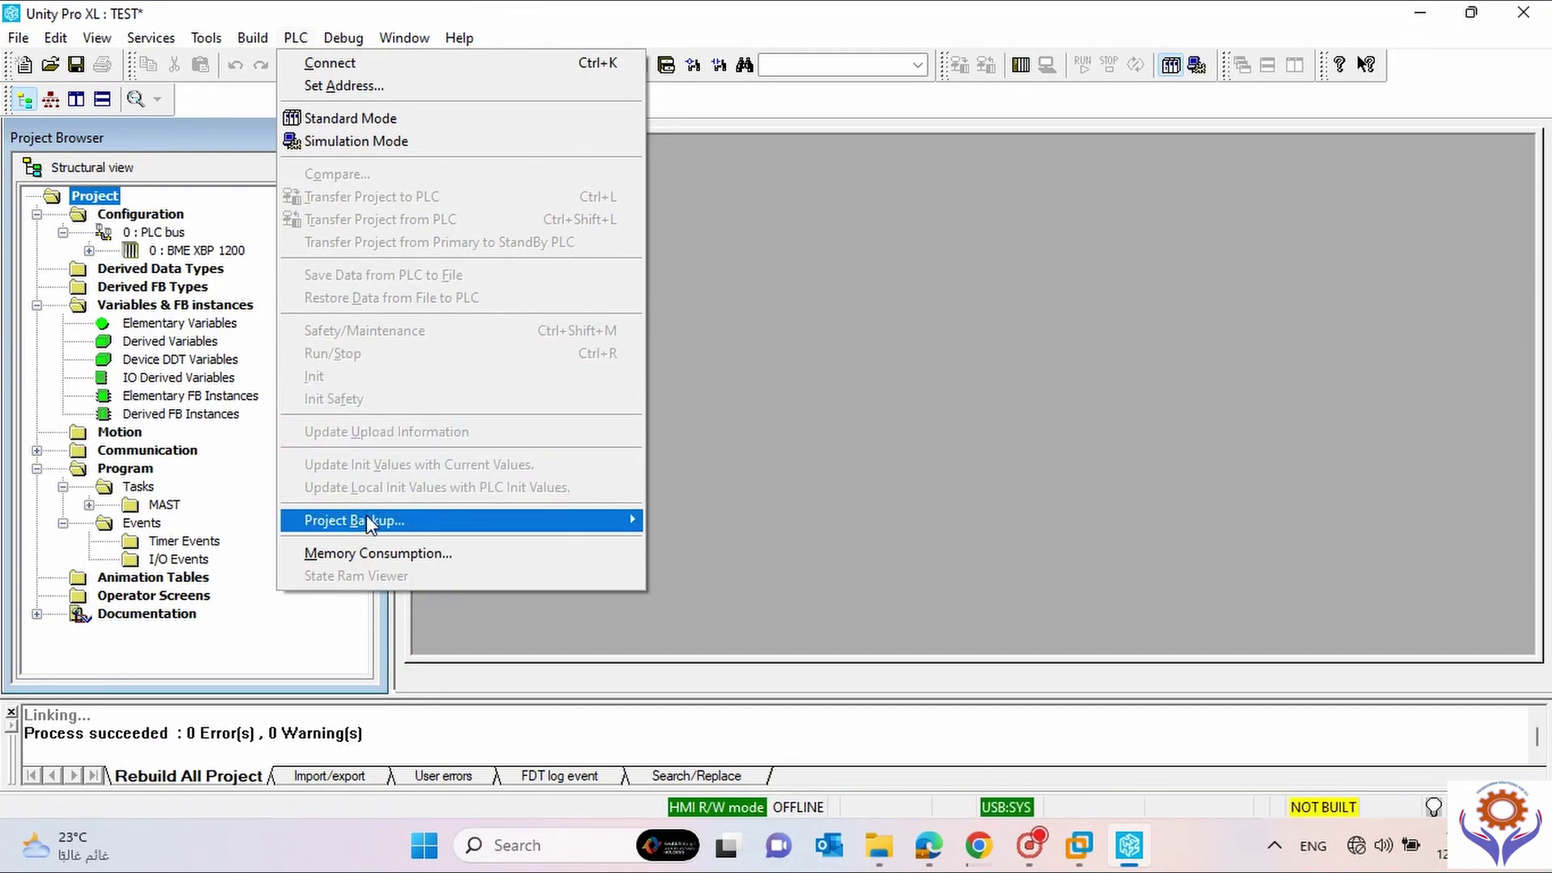
mouse_move(366, 519)
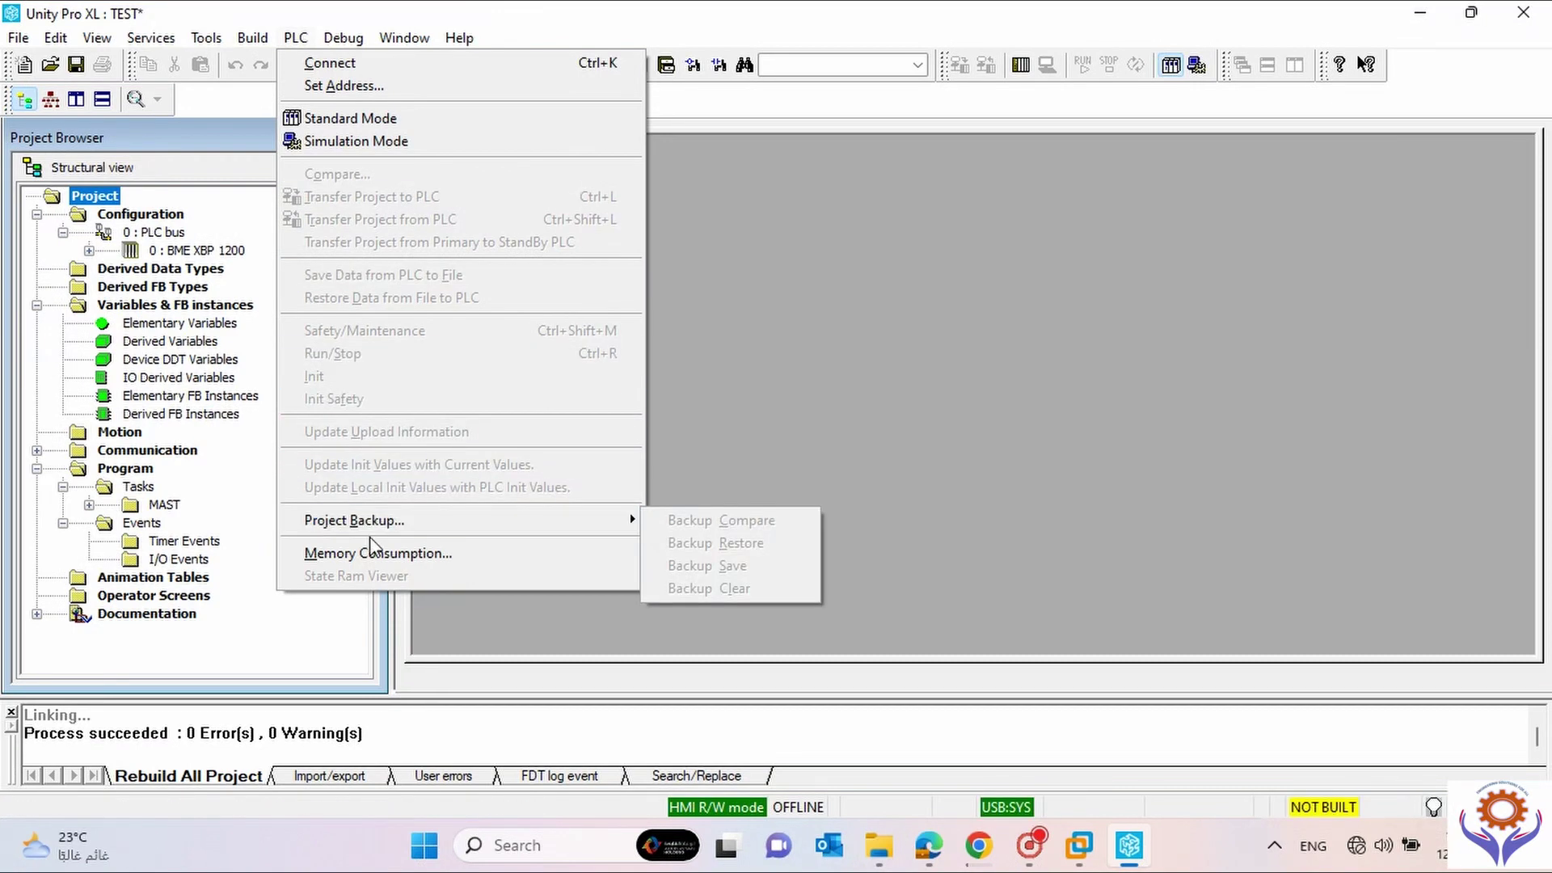
click(370, 553)
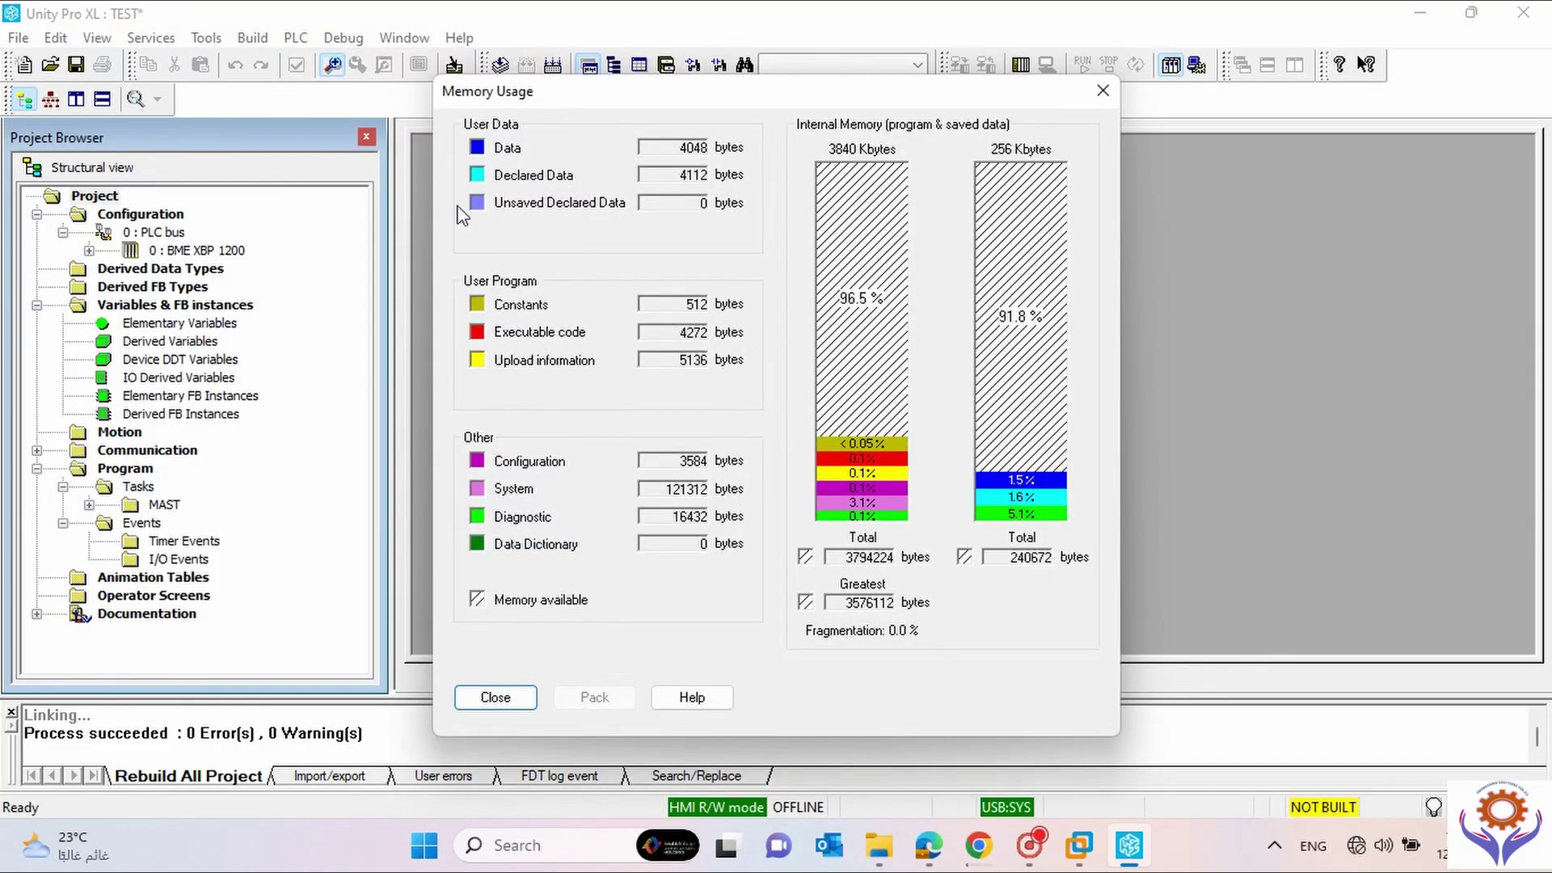
drag(907, 101, 833, 58)
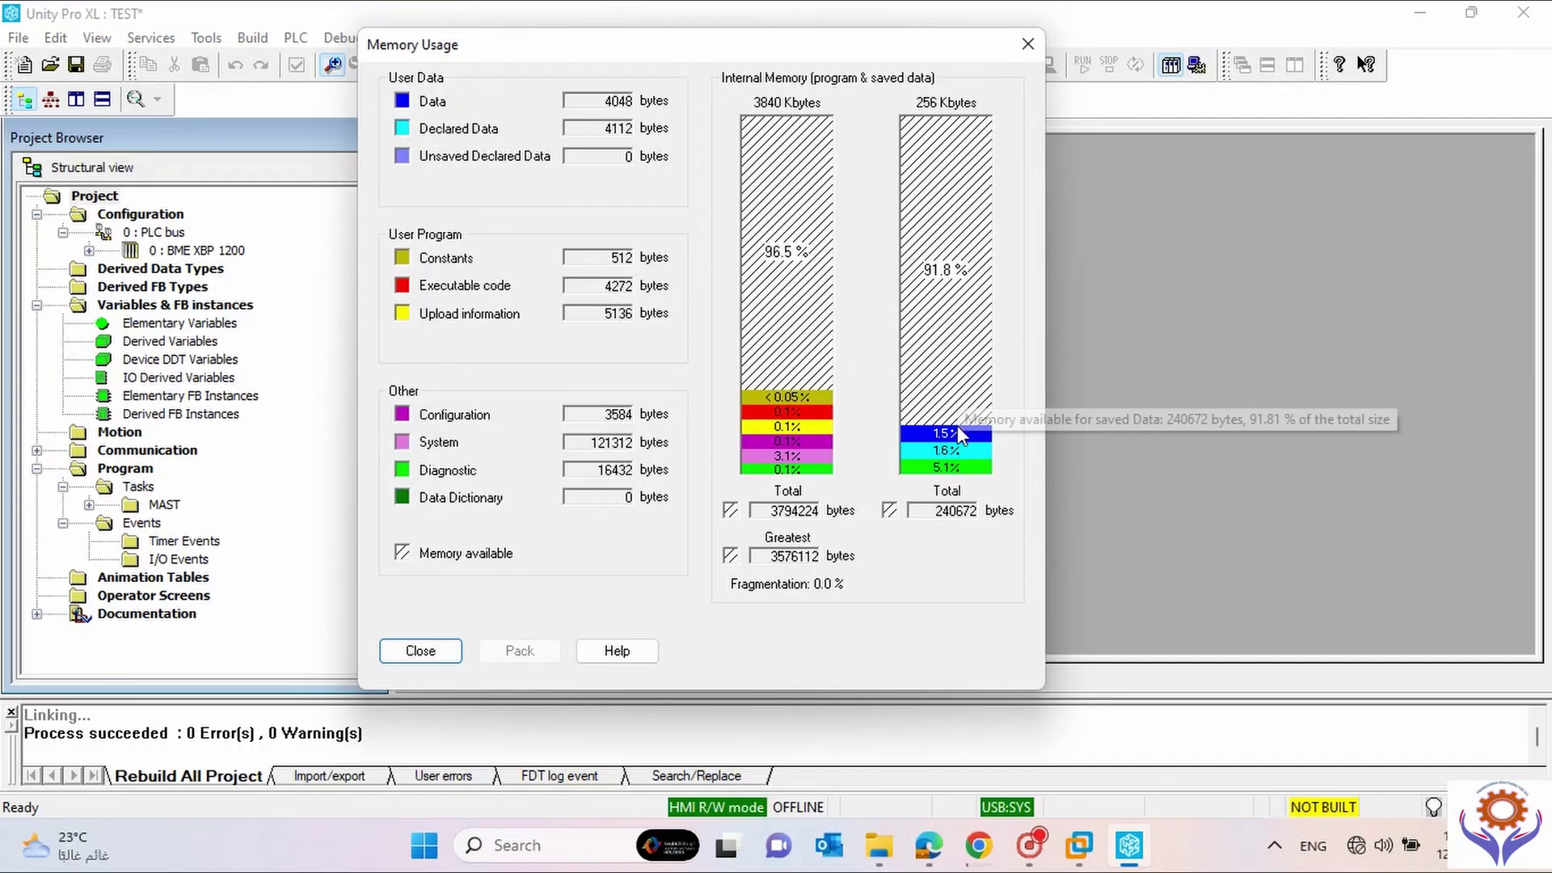
mouse_move(960, 435)
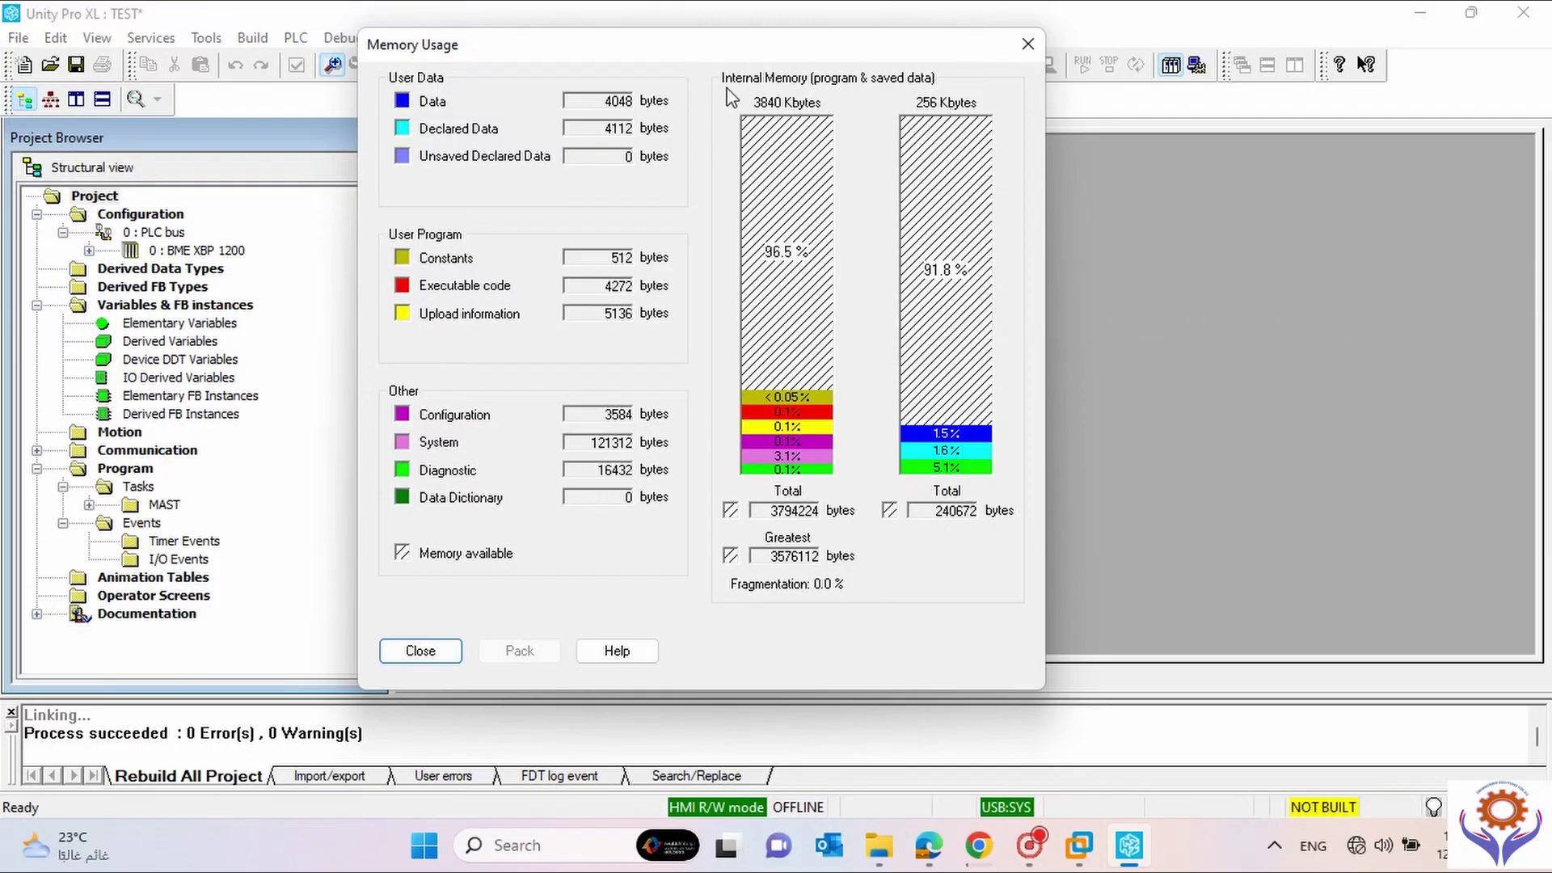
mouse_move(748, 382)
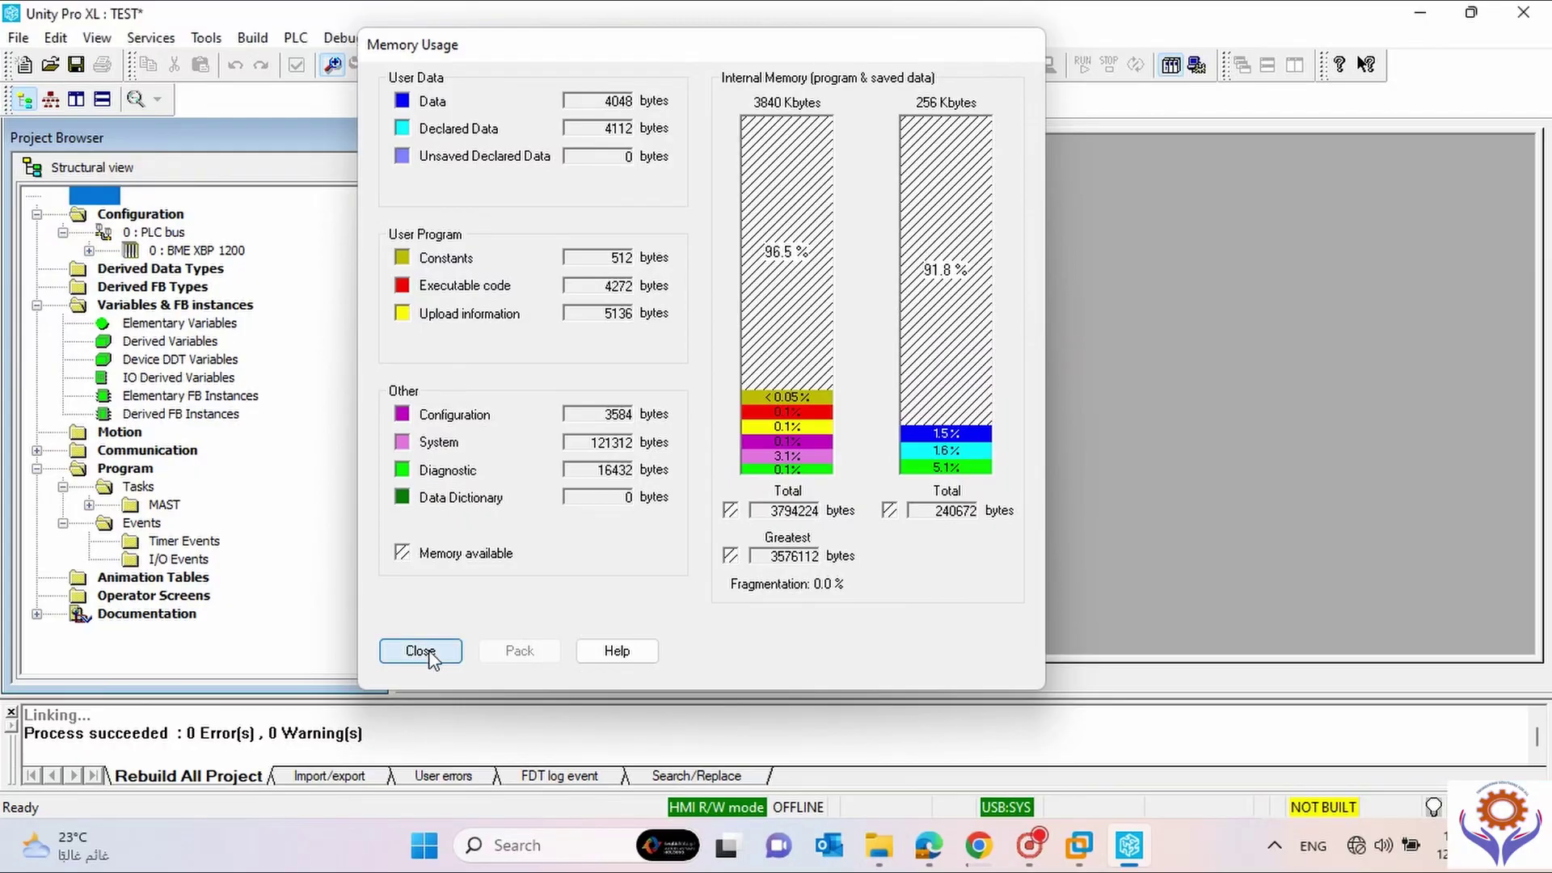
click(430, 653)
Look over the available PLC, debugging and window commands.
click(296, 38)
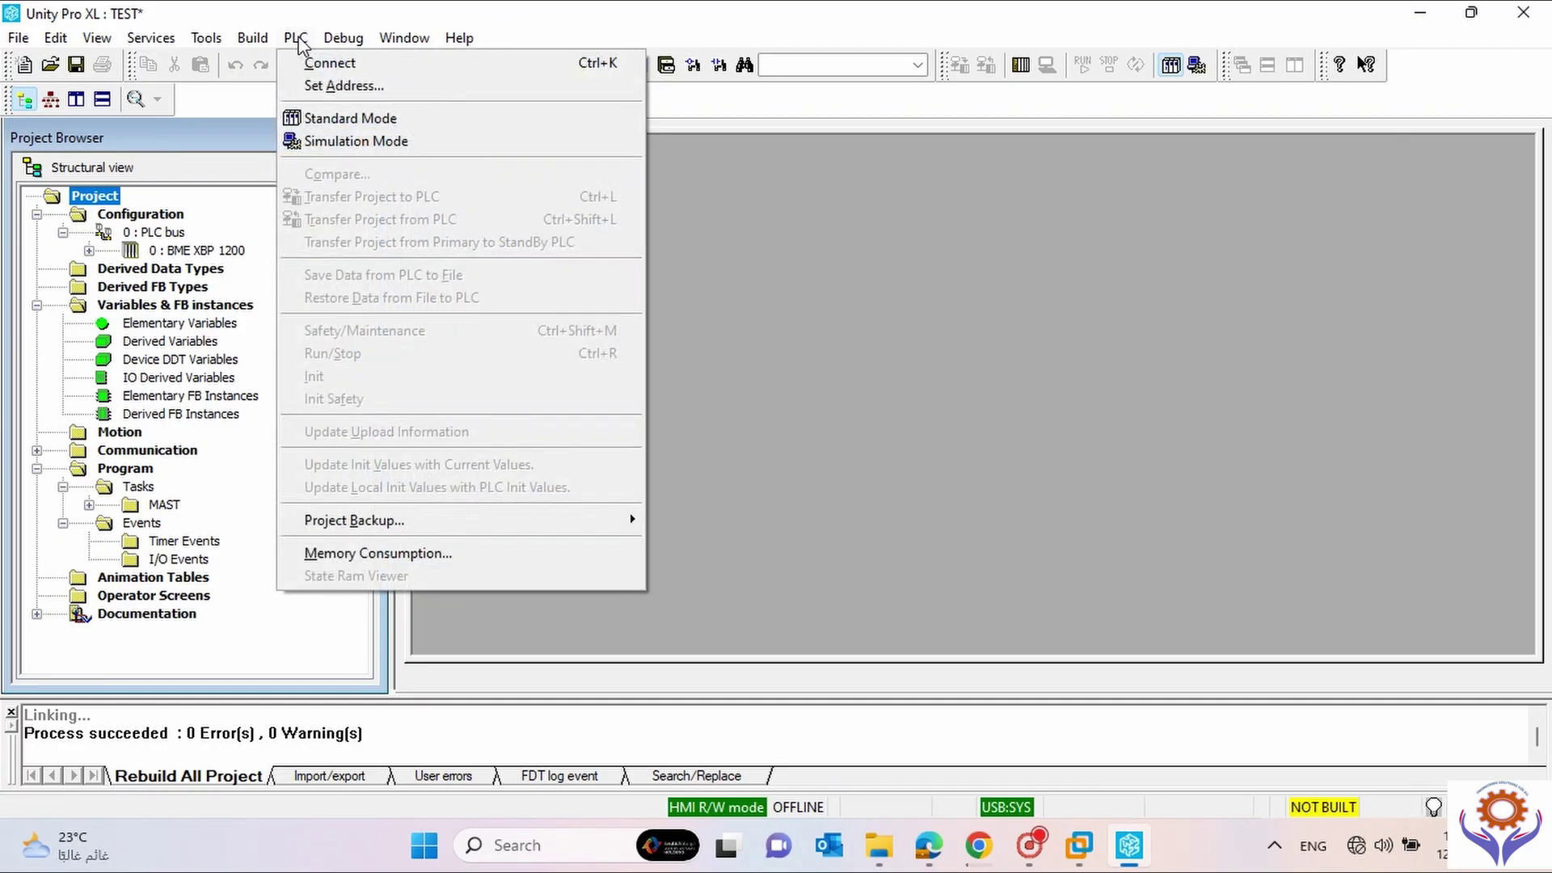
mouse_move(344, 40)
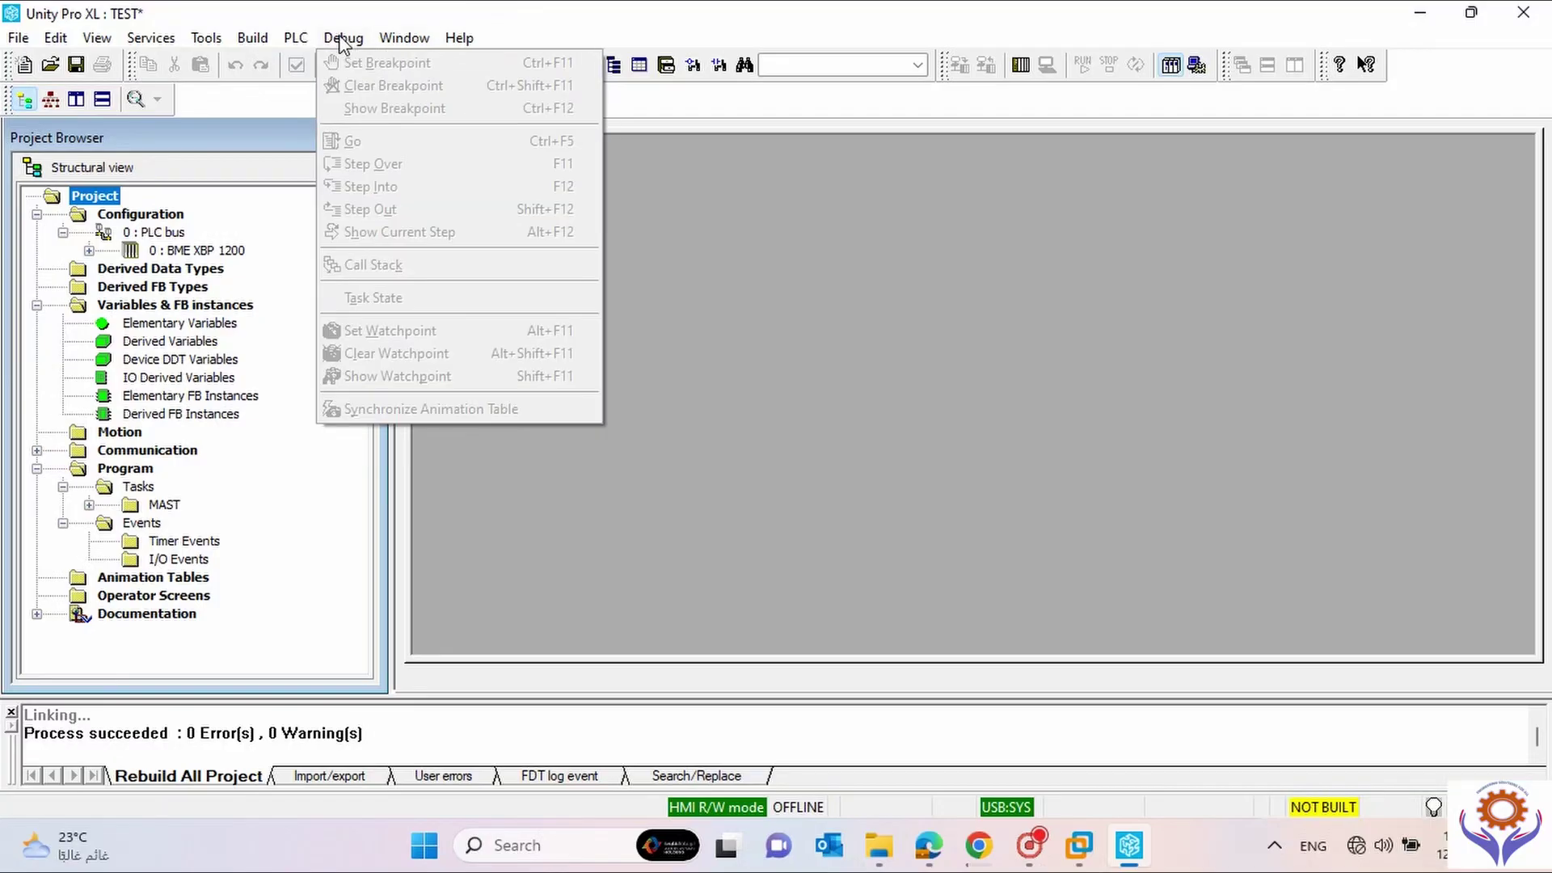
mouse_move(409, 39)
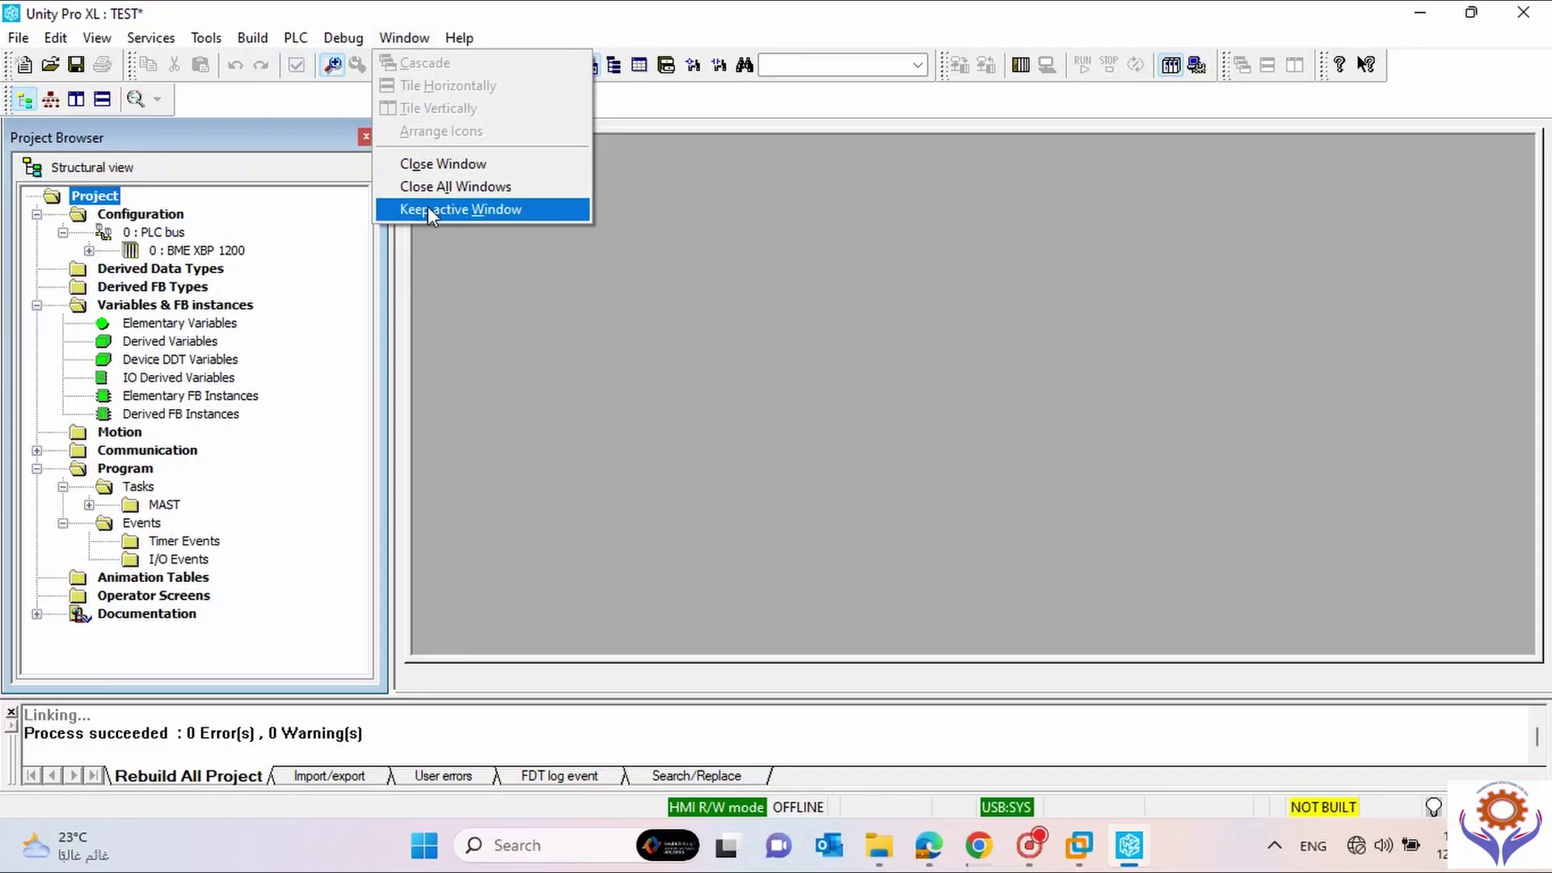
Open the Unity Pro online help and browse its keyword index.
mouse_move(465, 41)
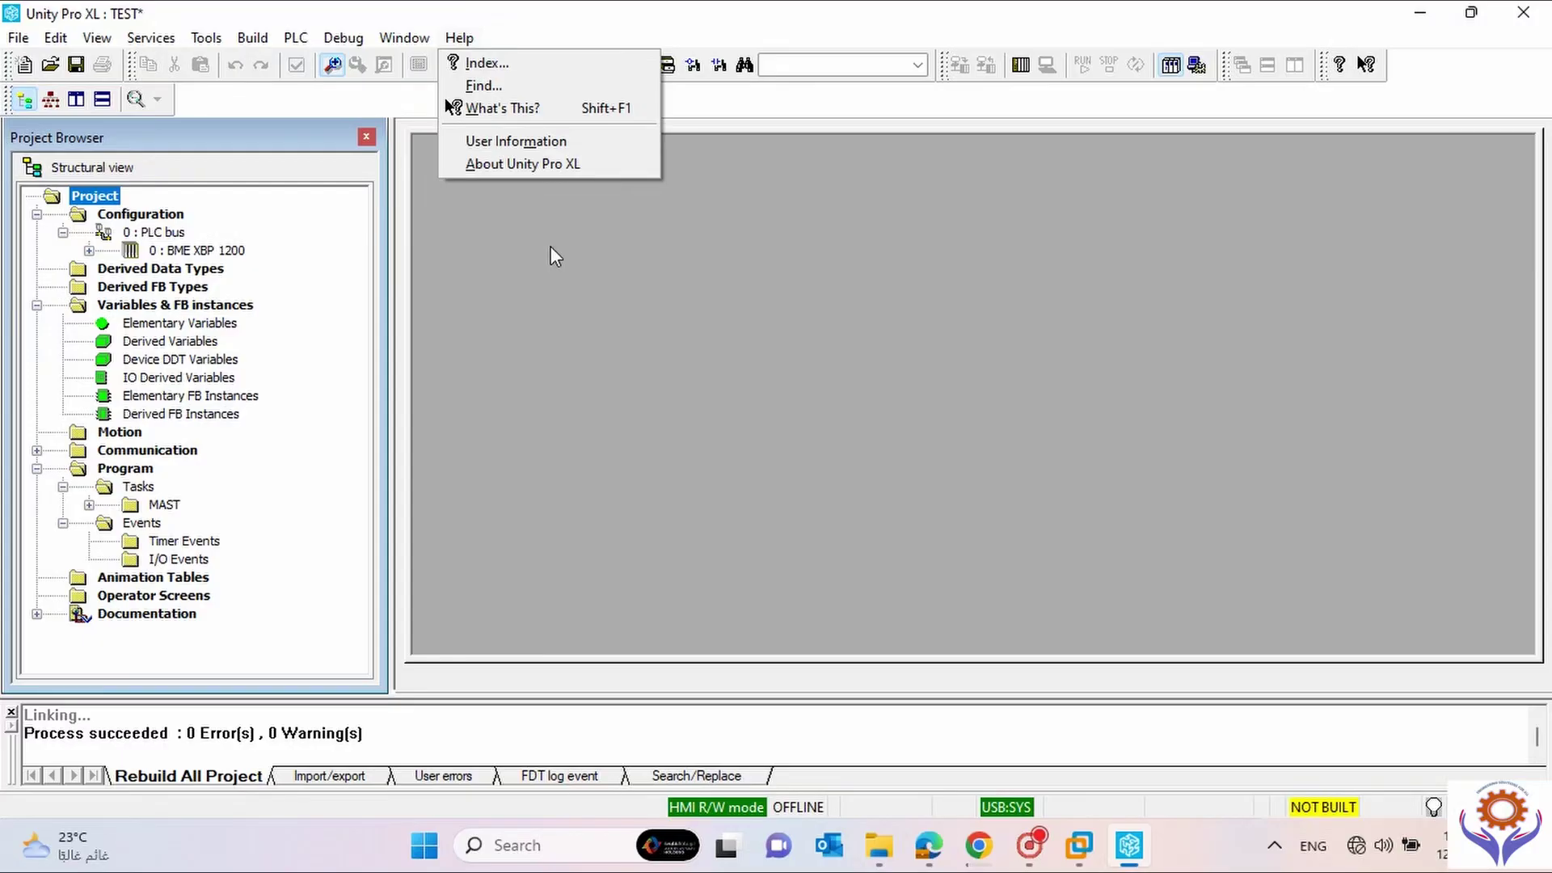
click(491, 91)
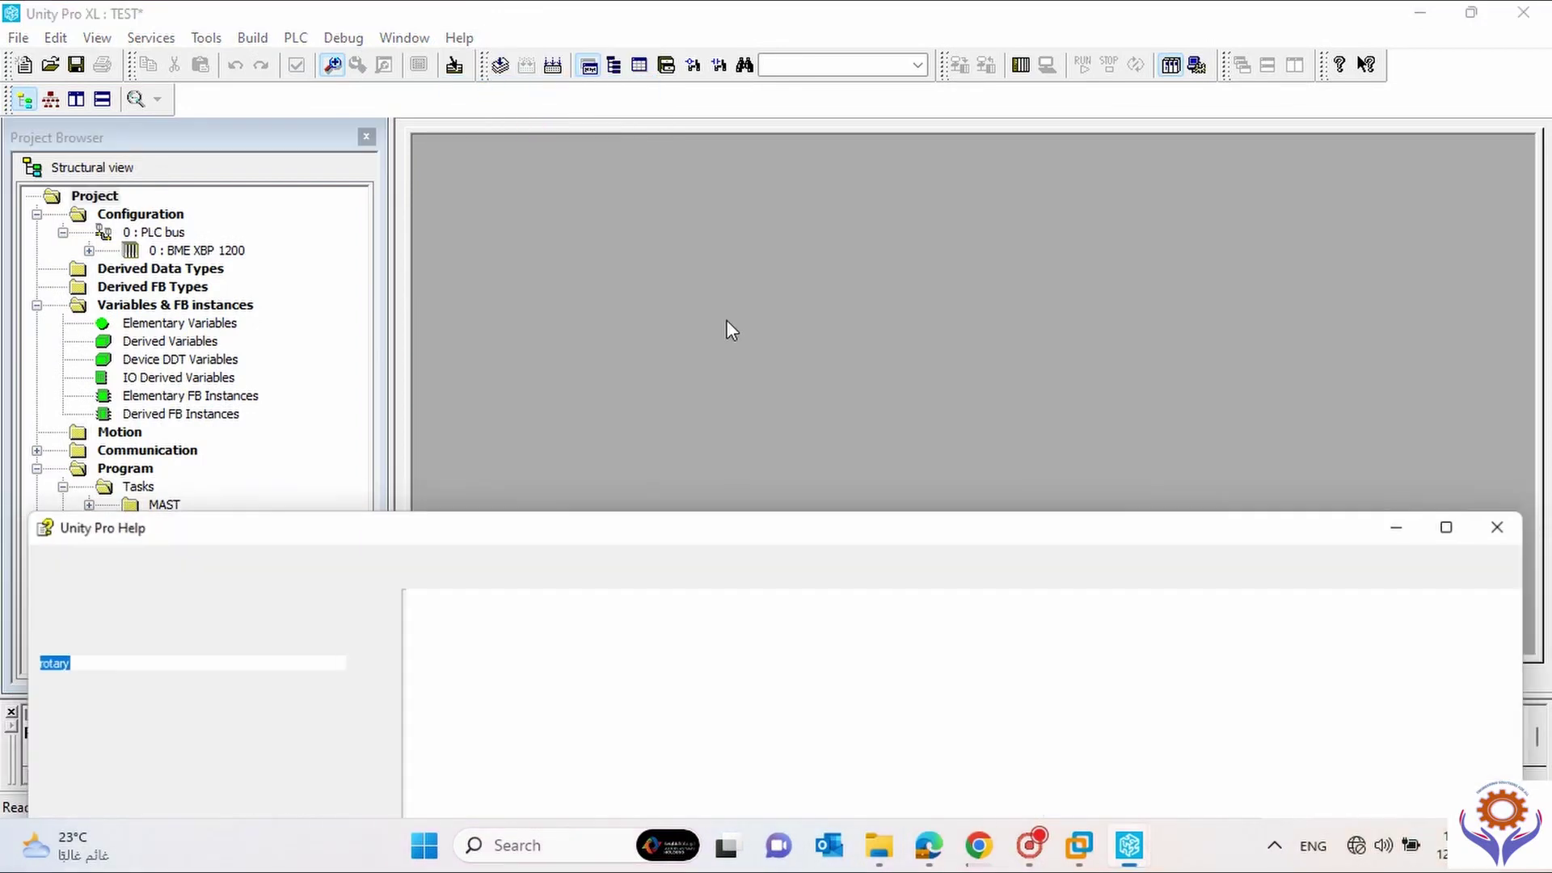
drag(633, 255, 666, 156)
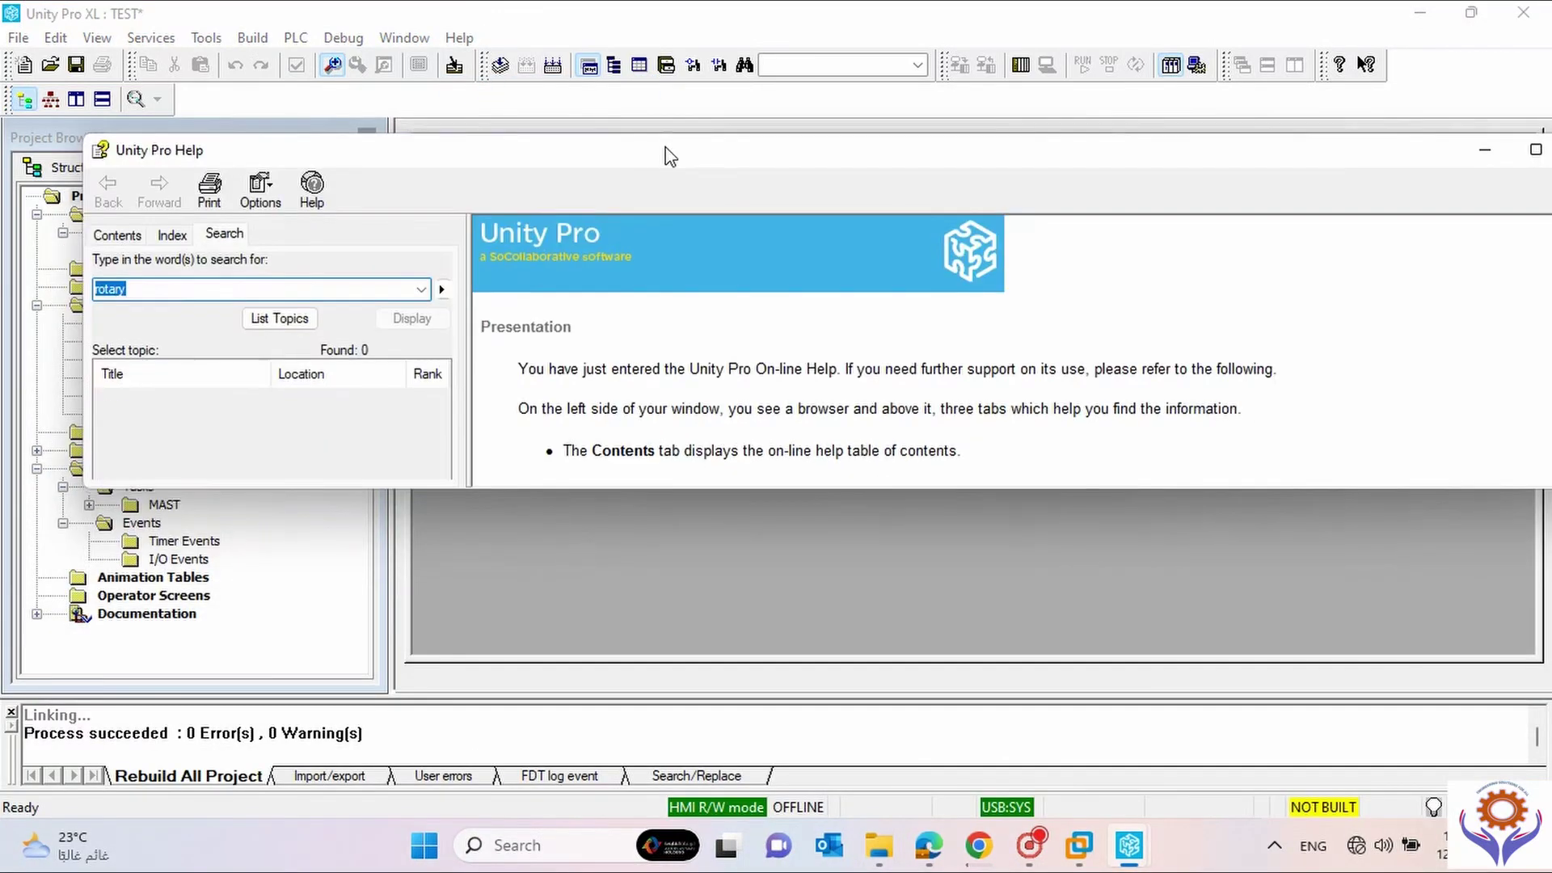
click(175, 234)
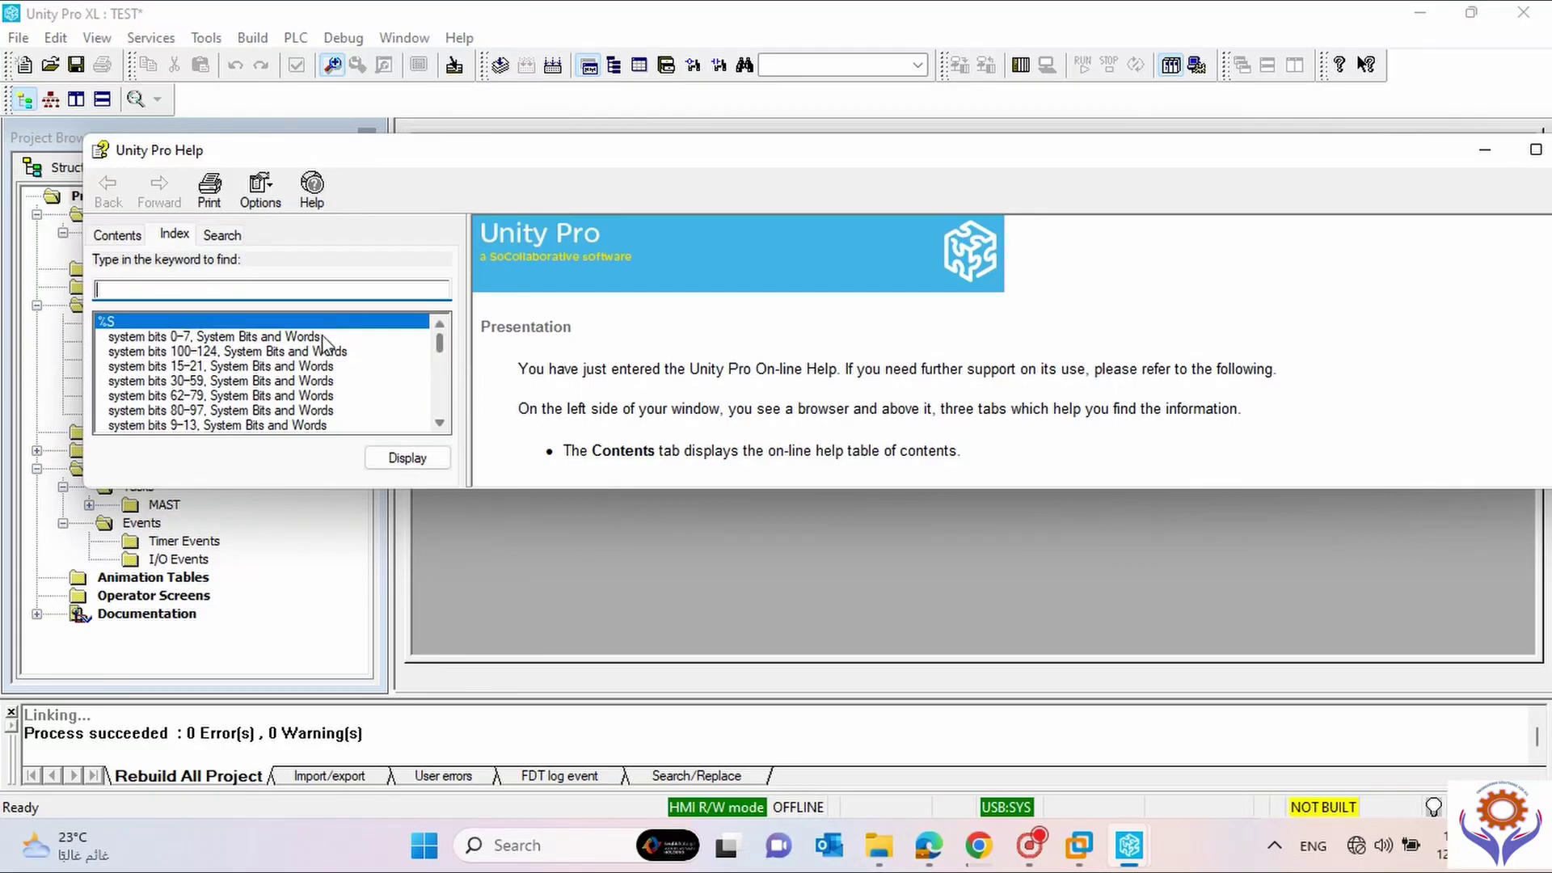
Read the help topics on system bits 0-7 and 80-97 and Quantum-specific system words 128-702, and close the help.
double_click(205, 333)
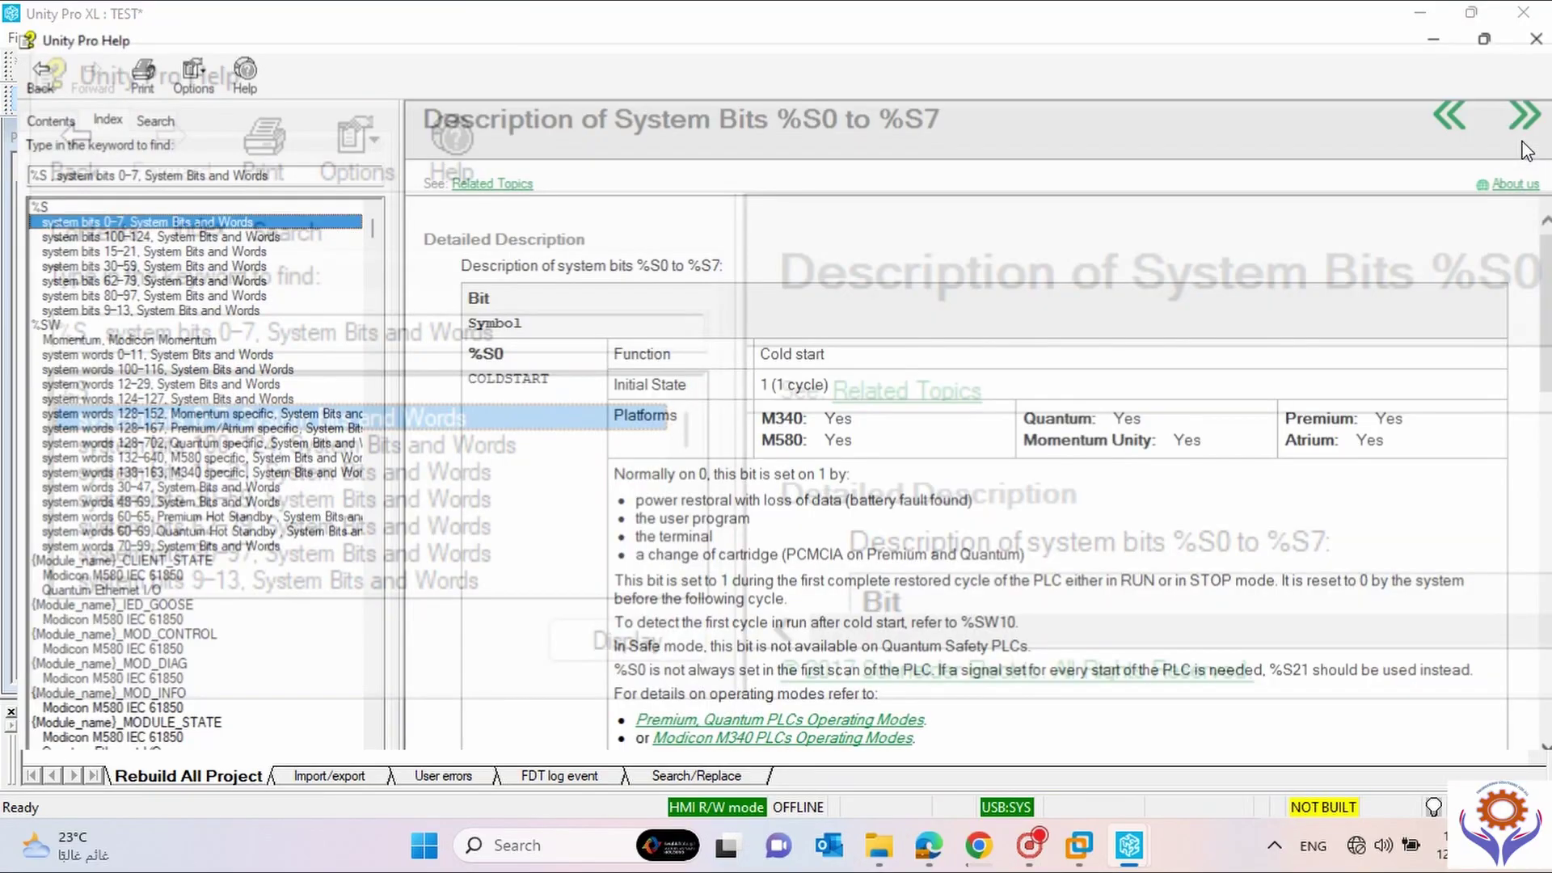
click(1535, 149)
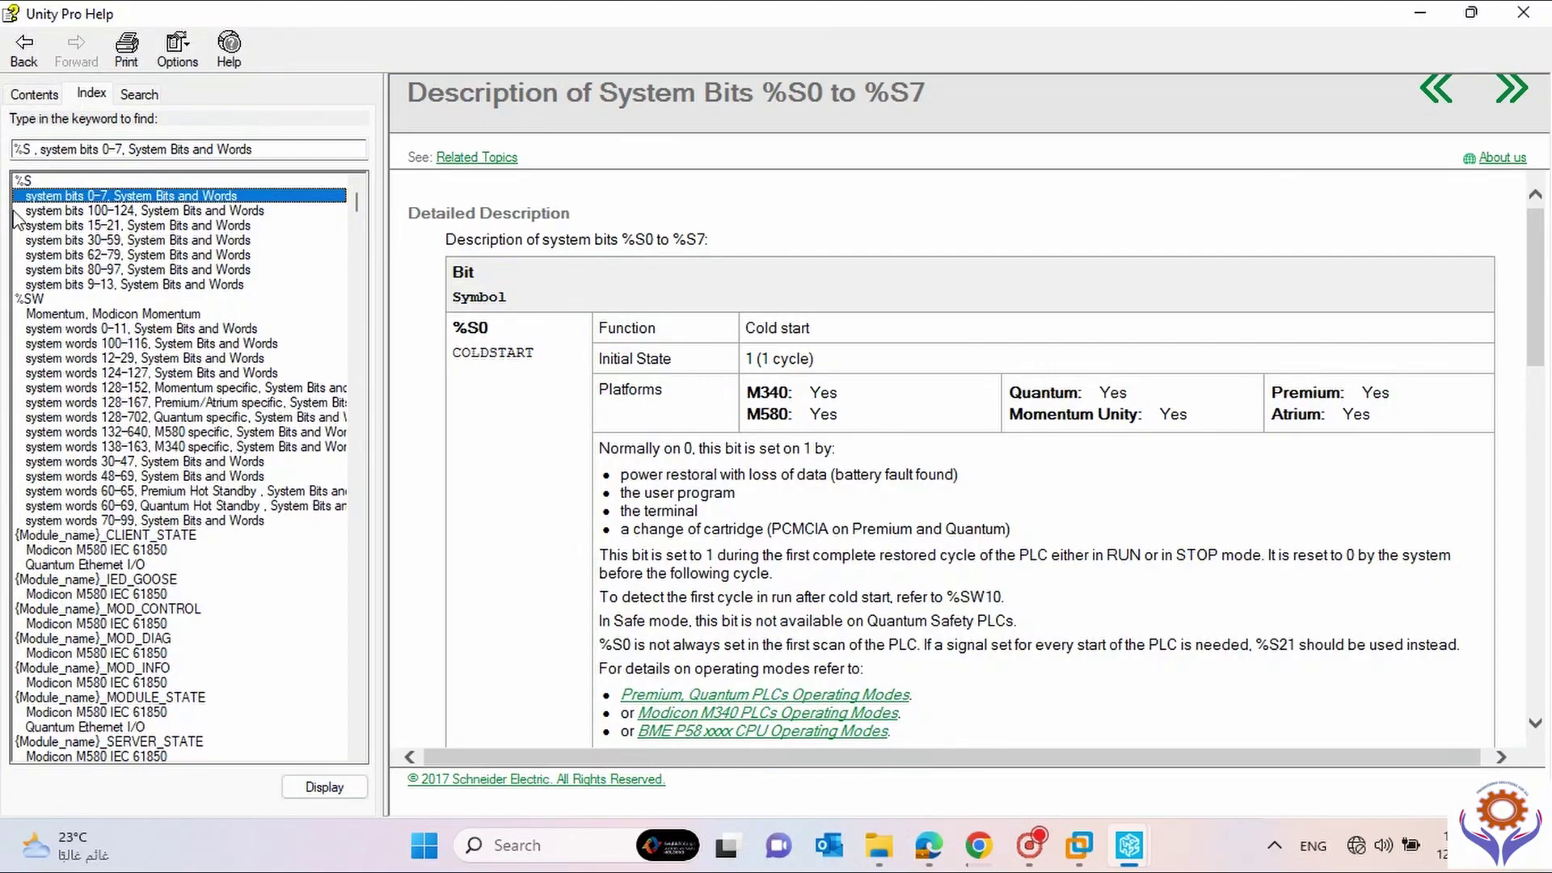
click(91, 227)
double_click(92, 269)
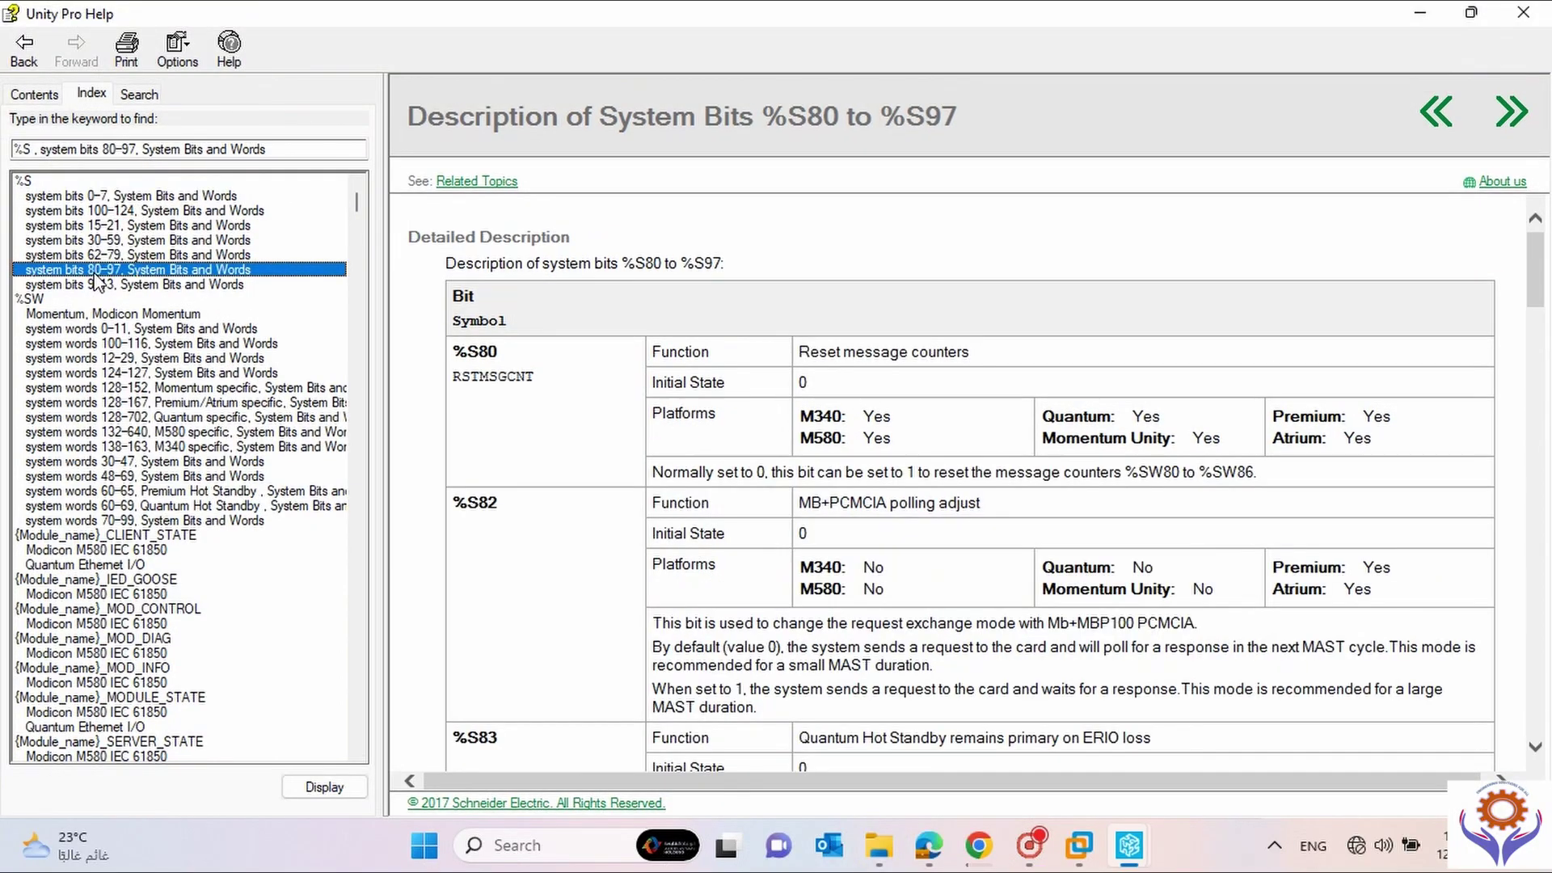
double_click(112, 418)
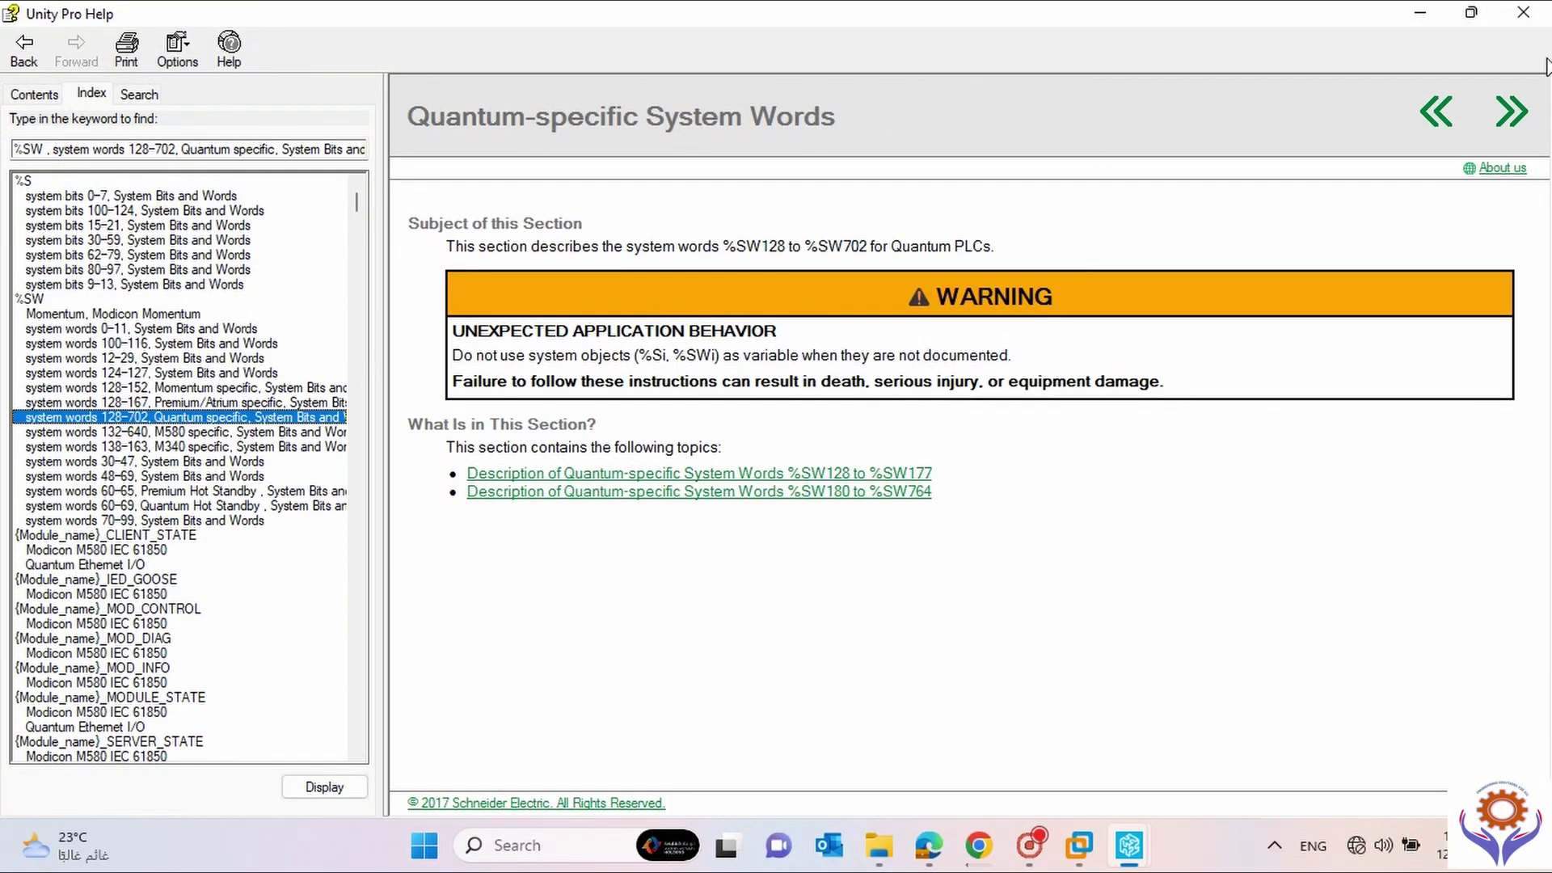
click(1522, 12)
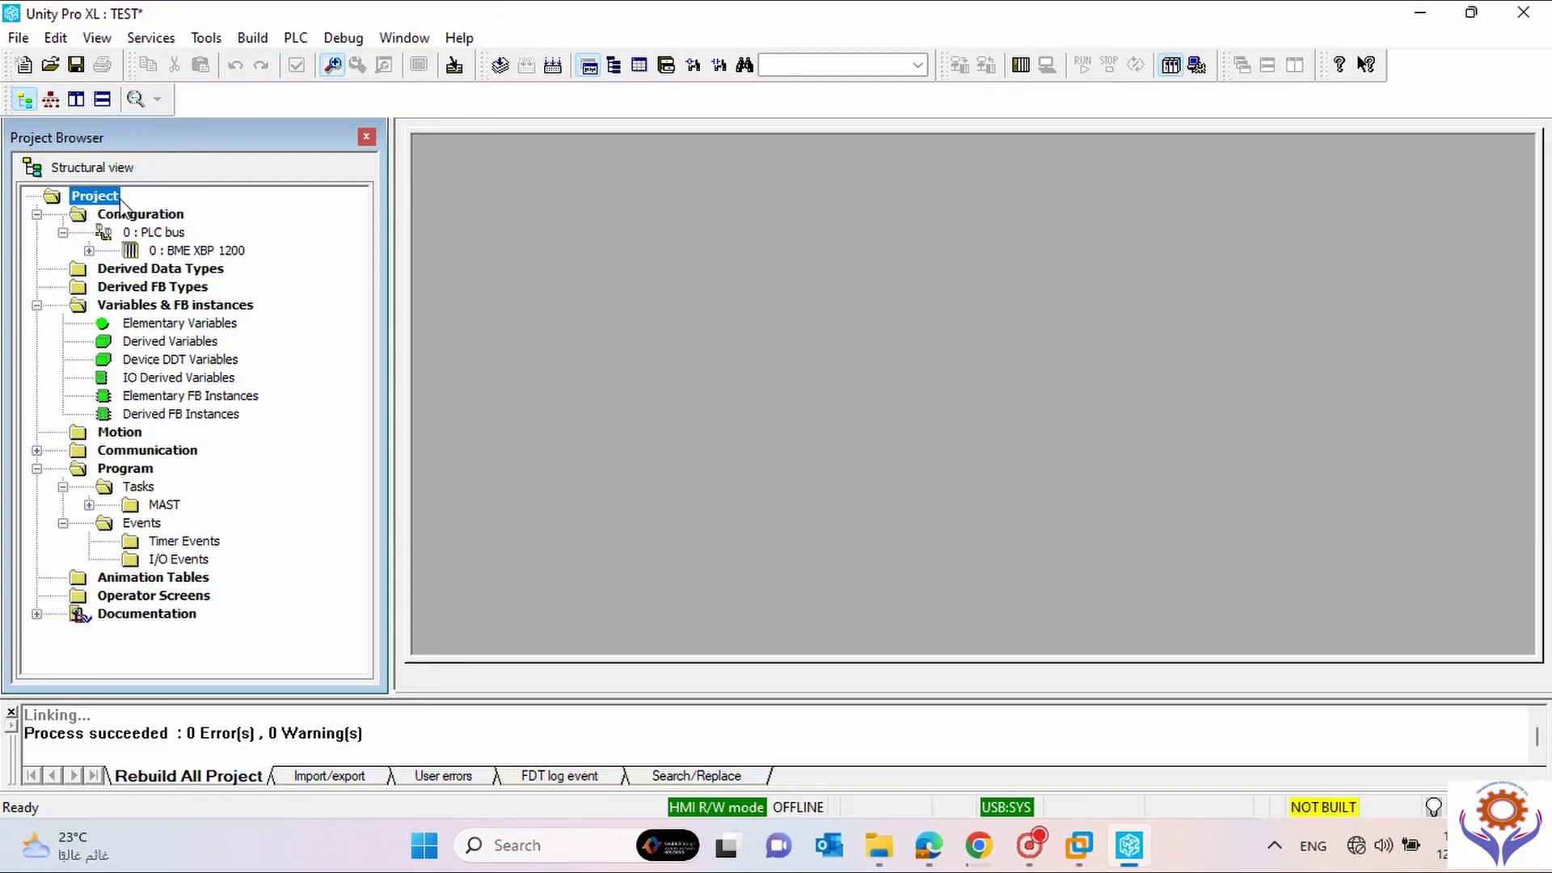
Save the project and look at the elementary variables table in the Data Editor.
click(76, 65)
click(132, 216)
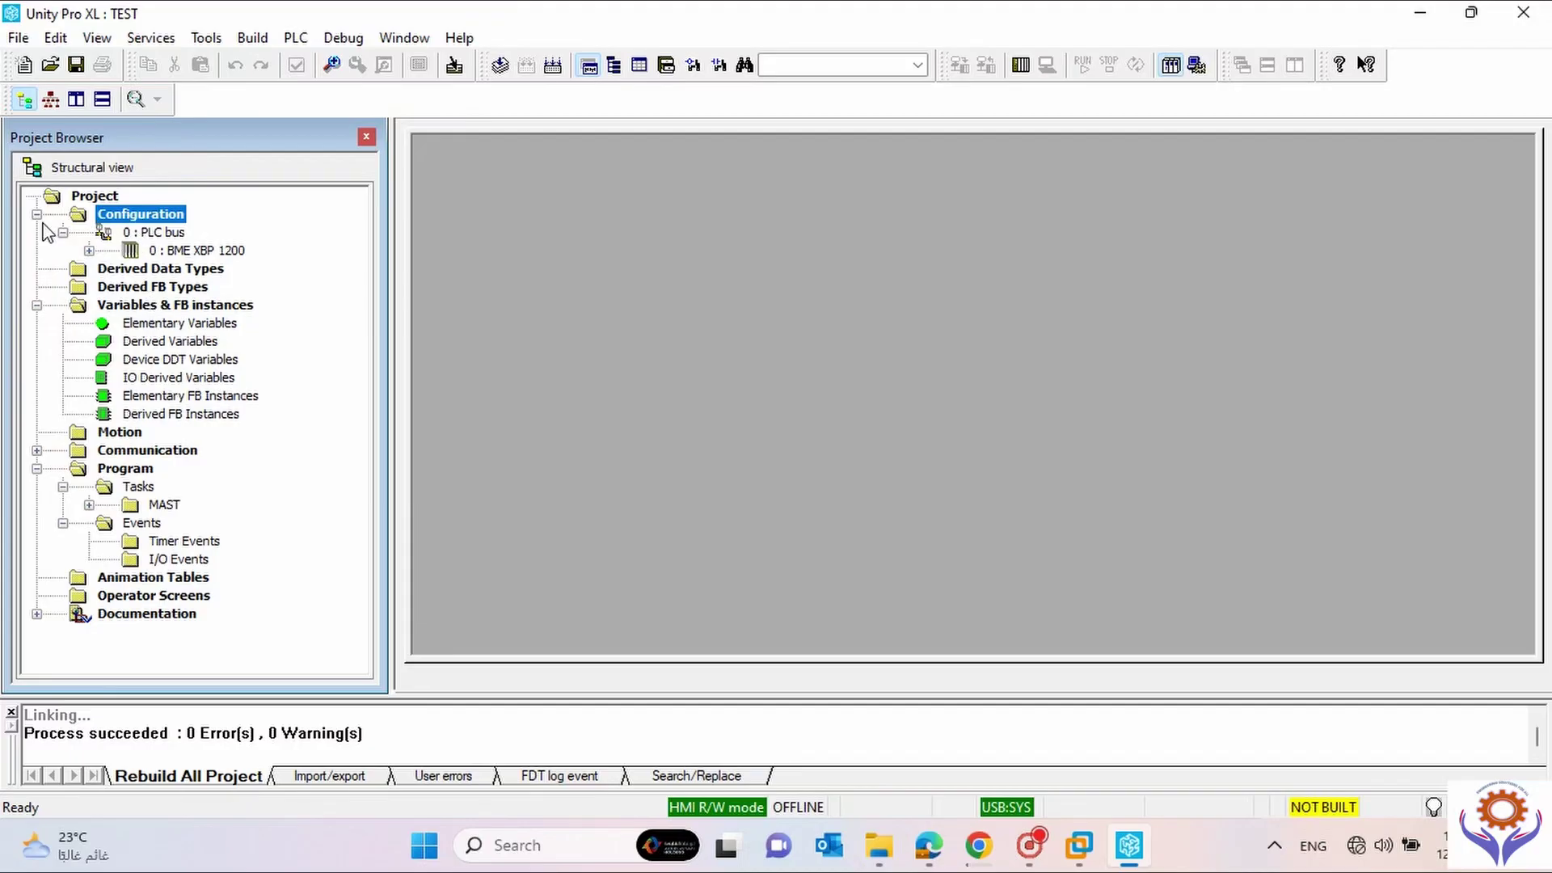
double_click(132, 324)
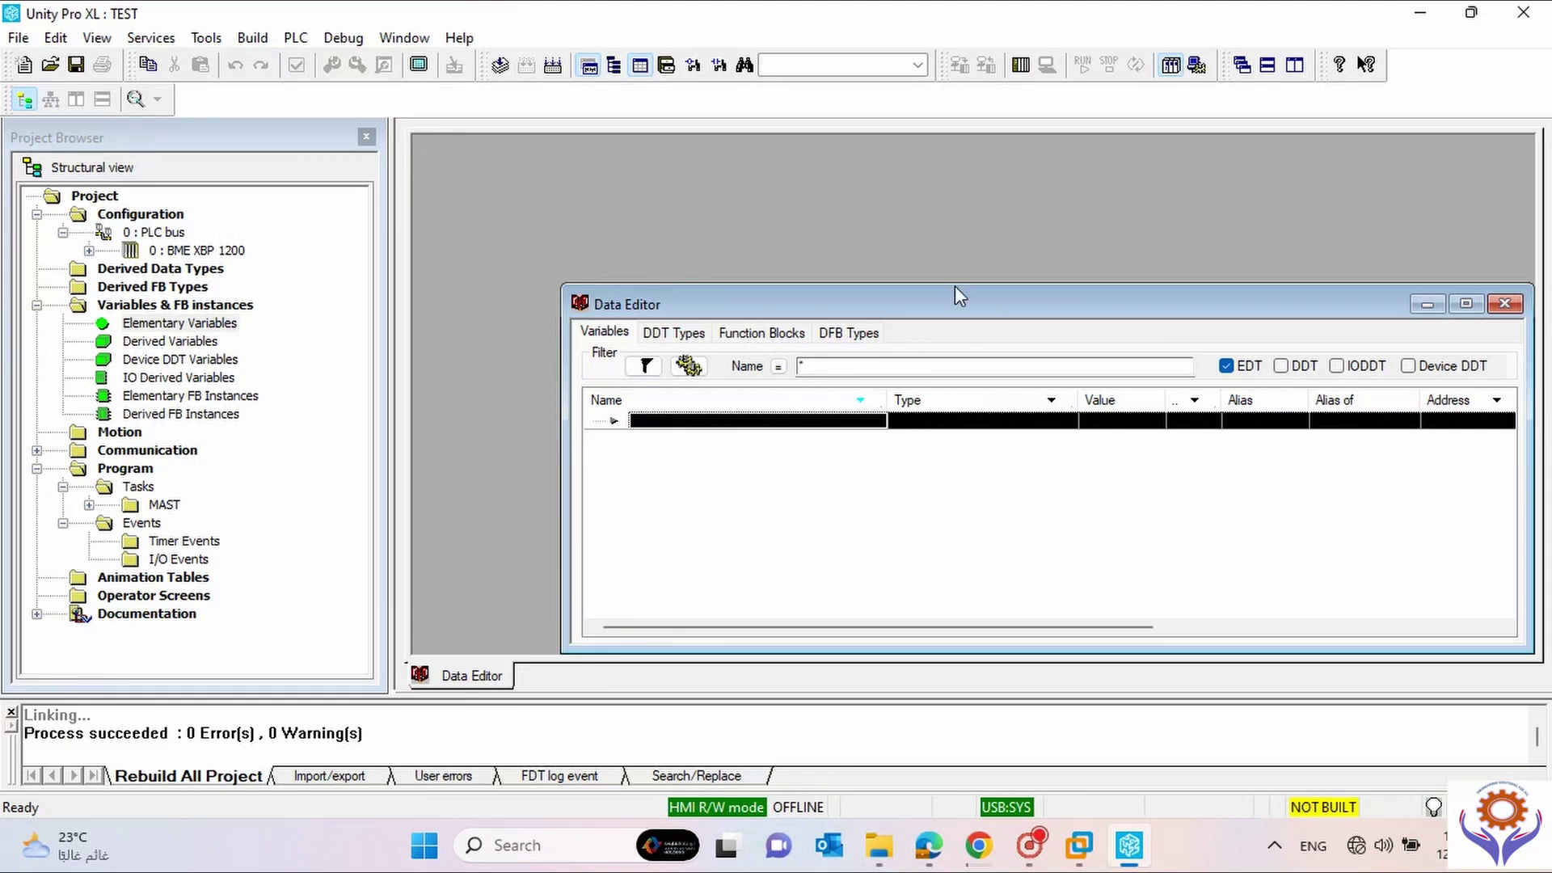
drag(955, 287, 804, 195)
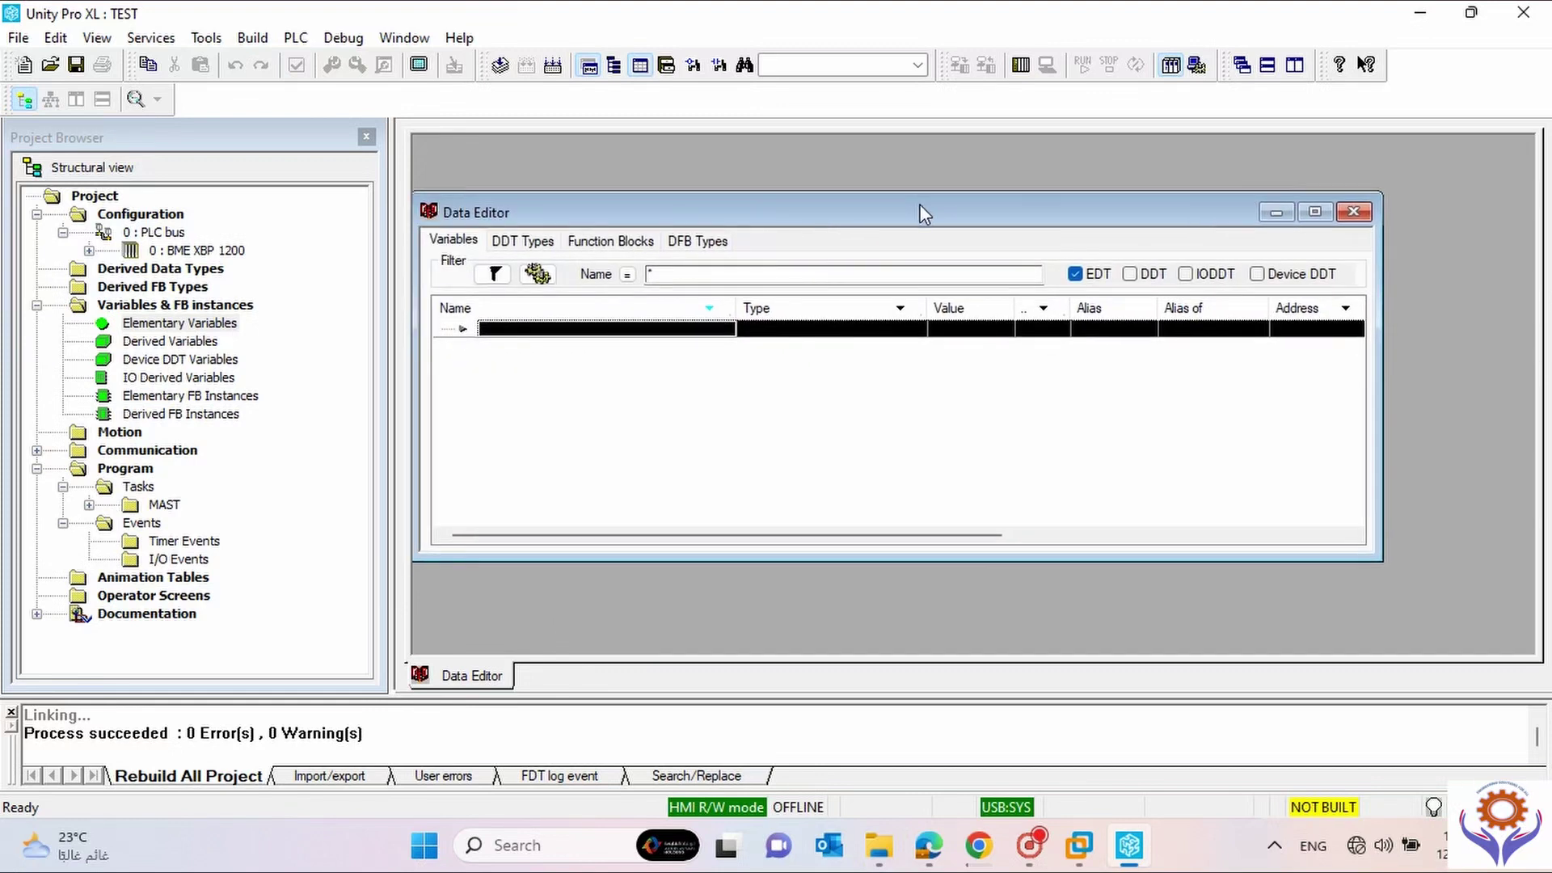
click(1341, 215)
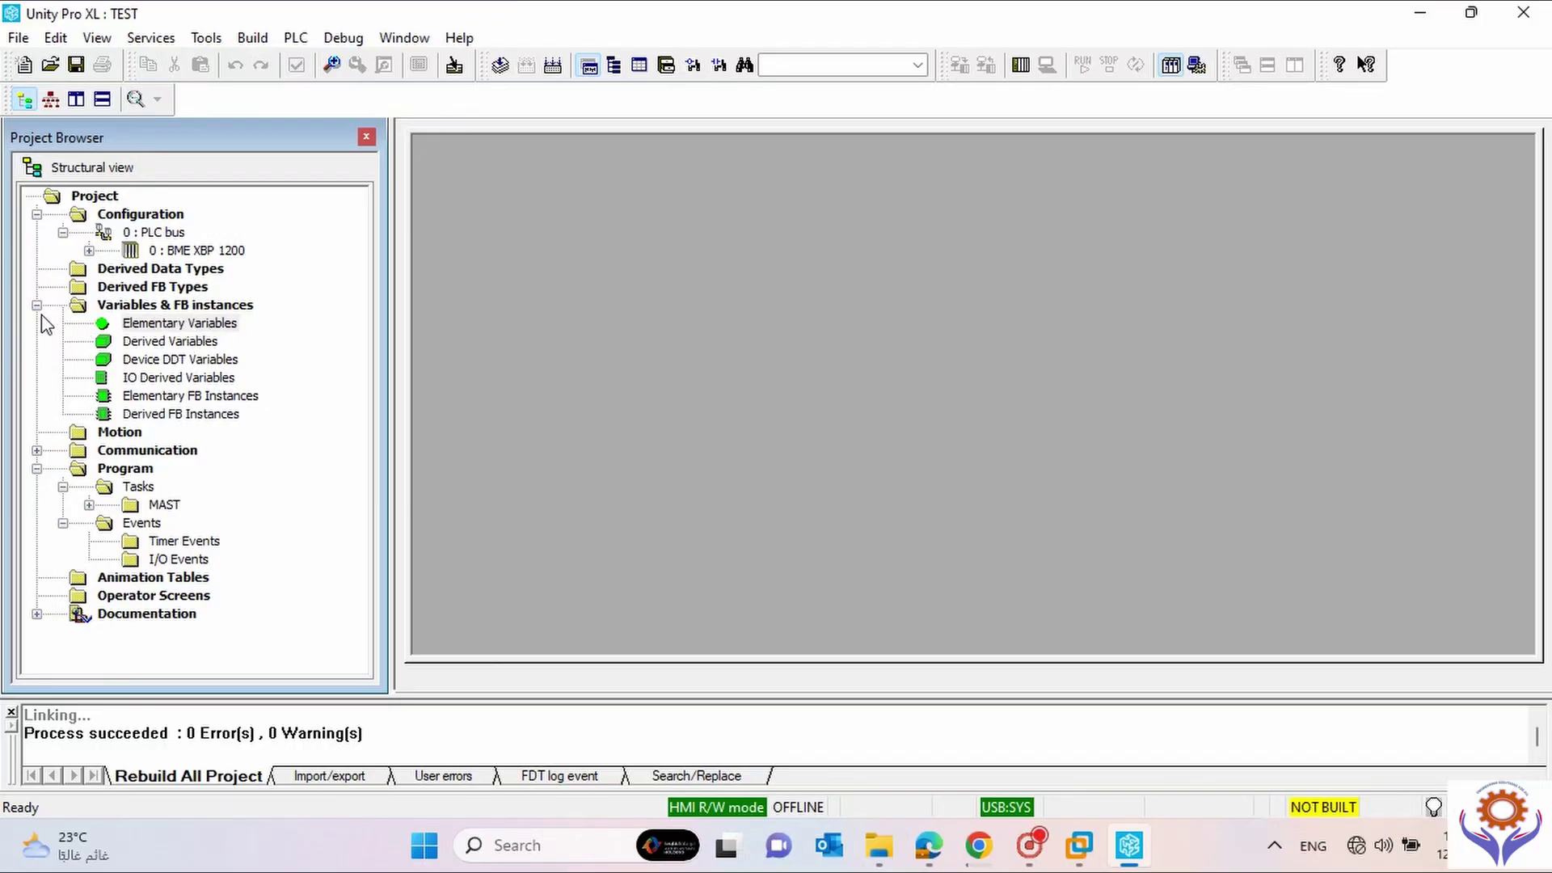
Examine the Communication, Program, Animation Tables and Operator Screens folders in the project structure, including the MAST task's sections.
click(37, 450)
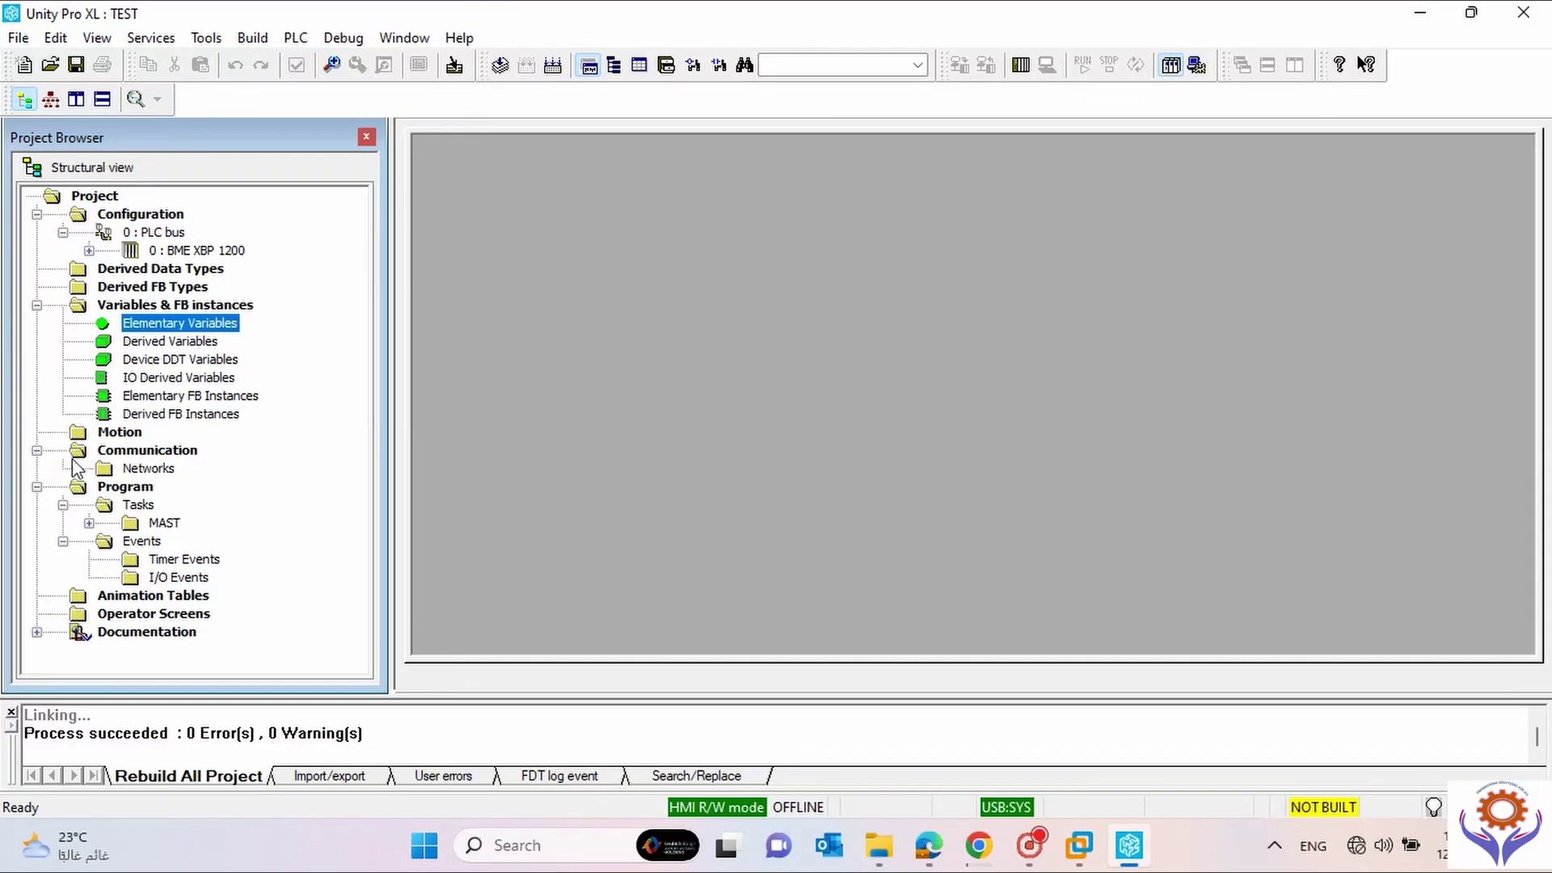
click(36, 450)
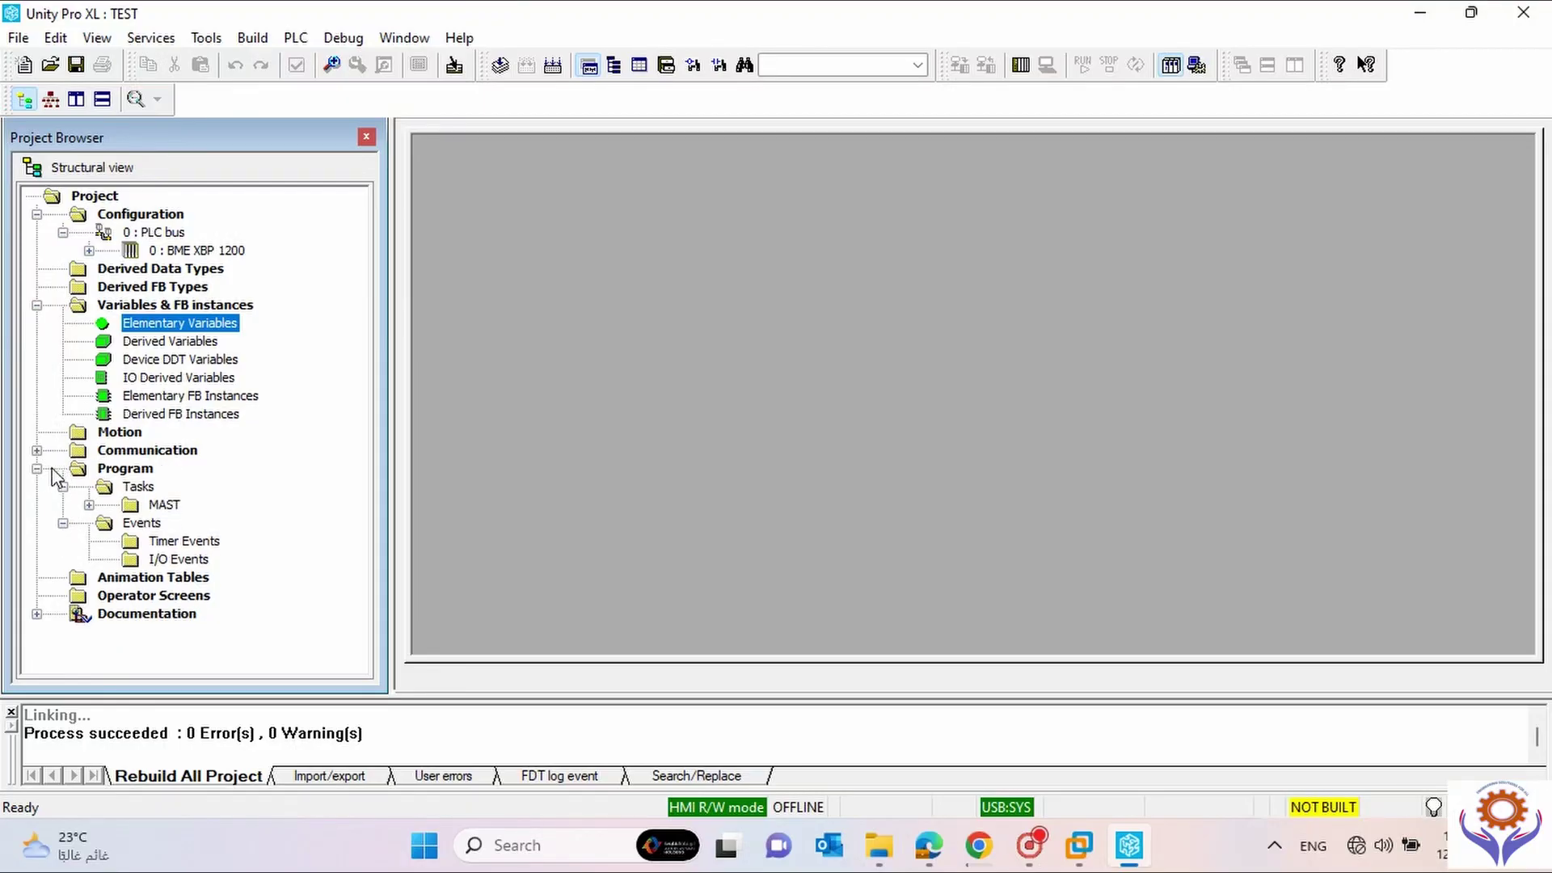
click(90, 505)
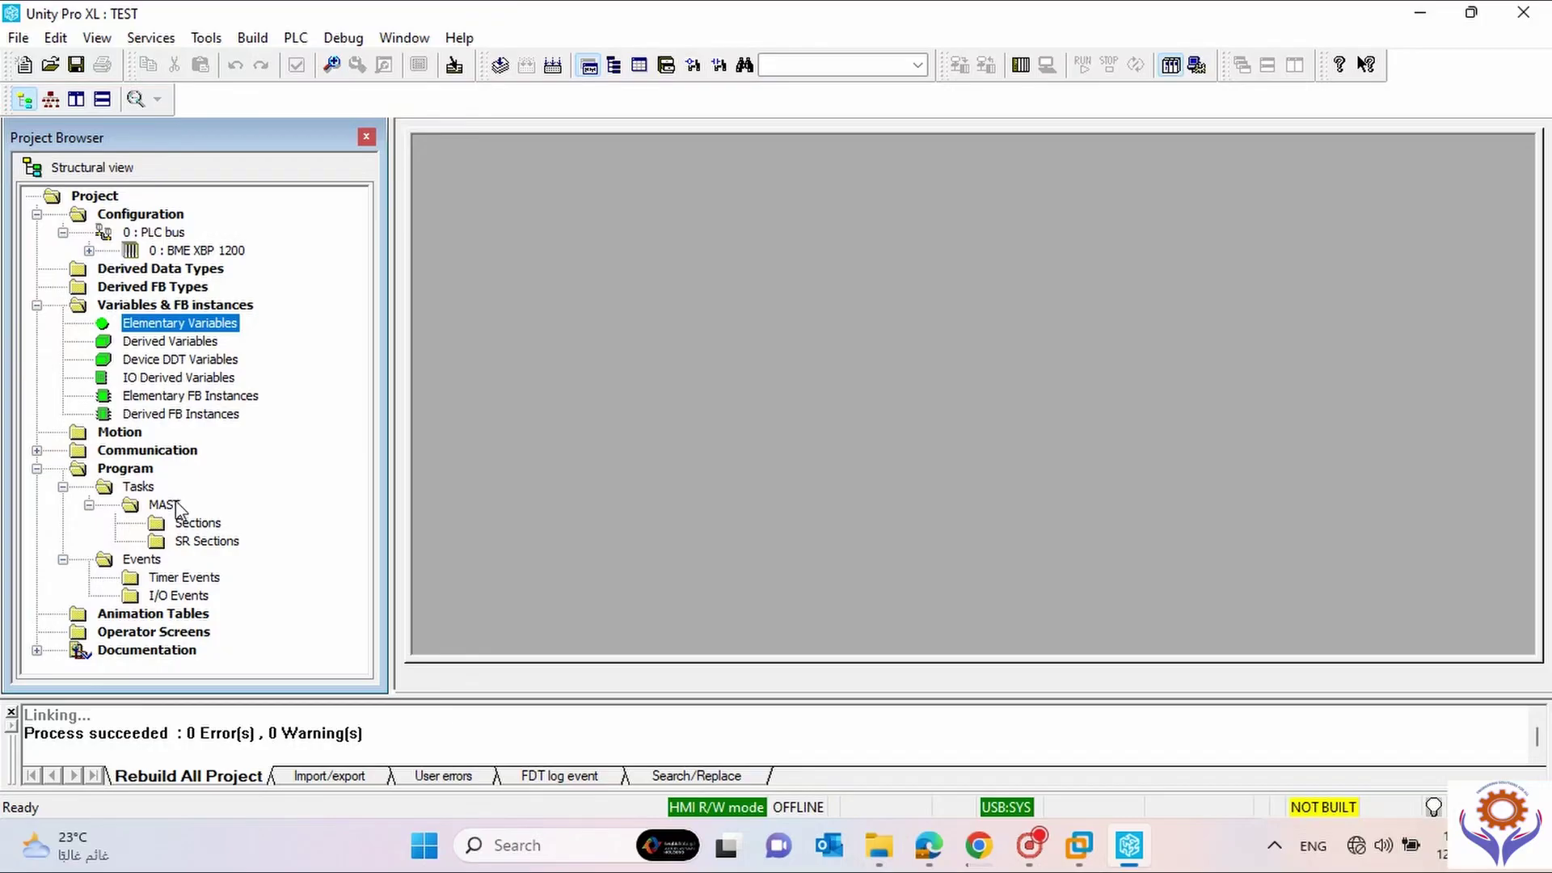
click(36, 468)
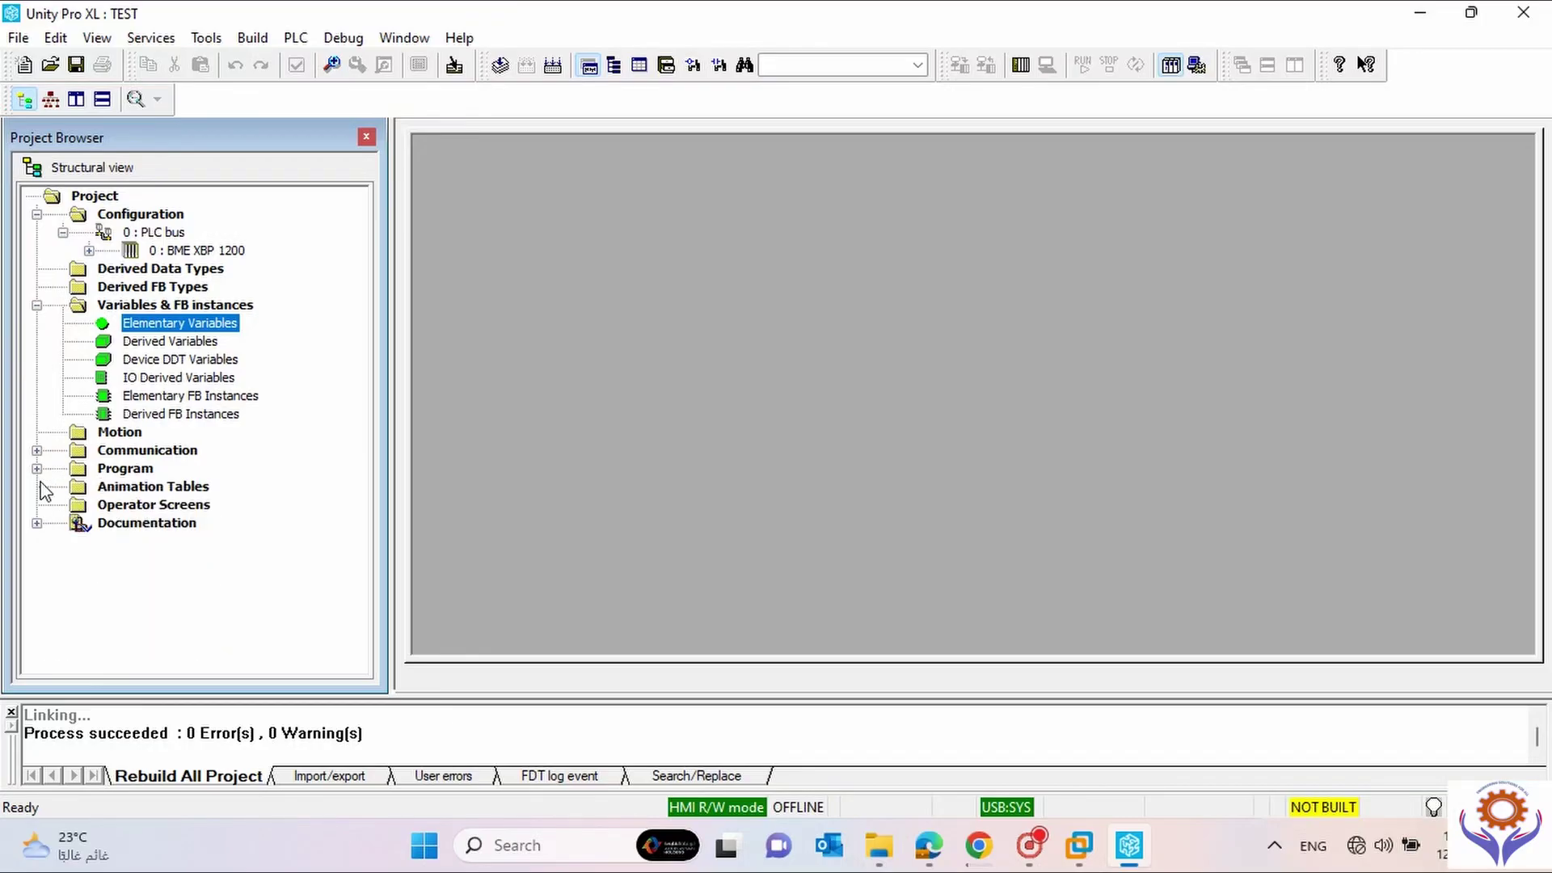
click(127, 486)
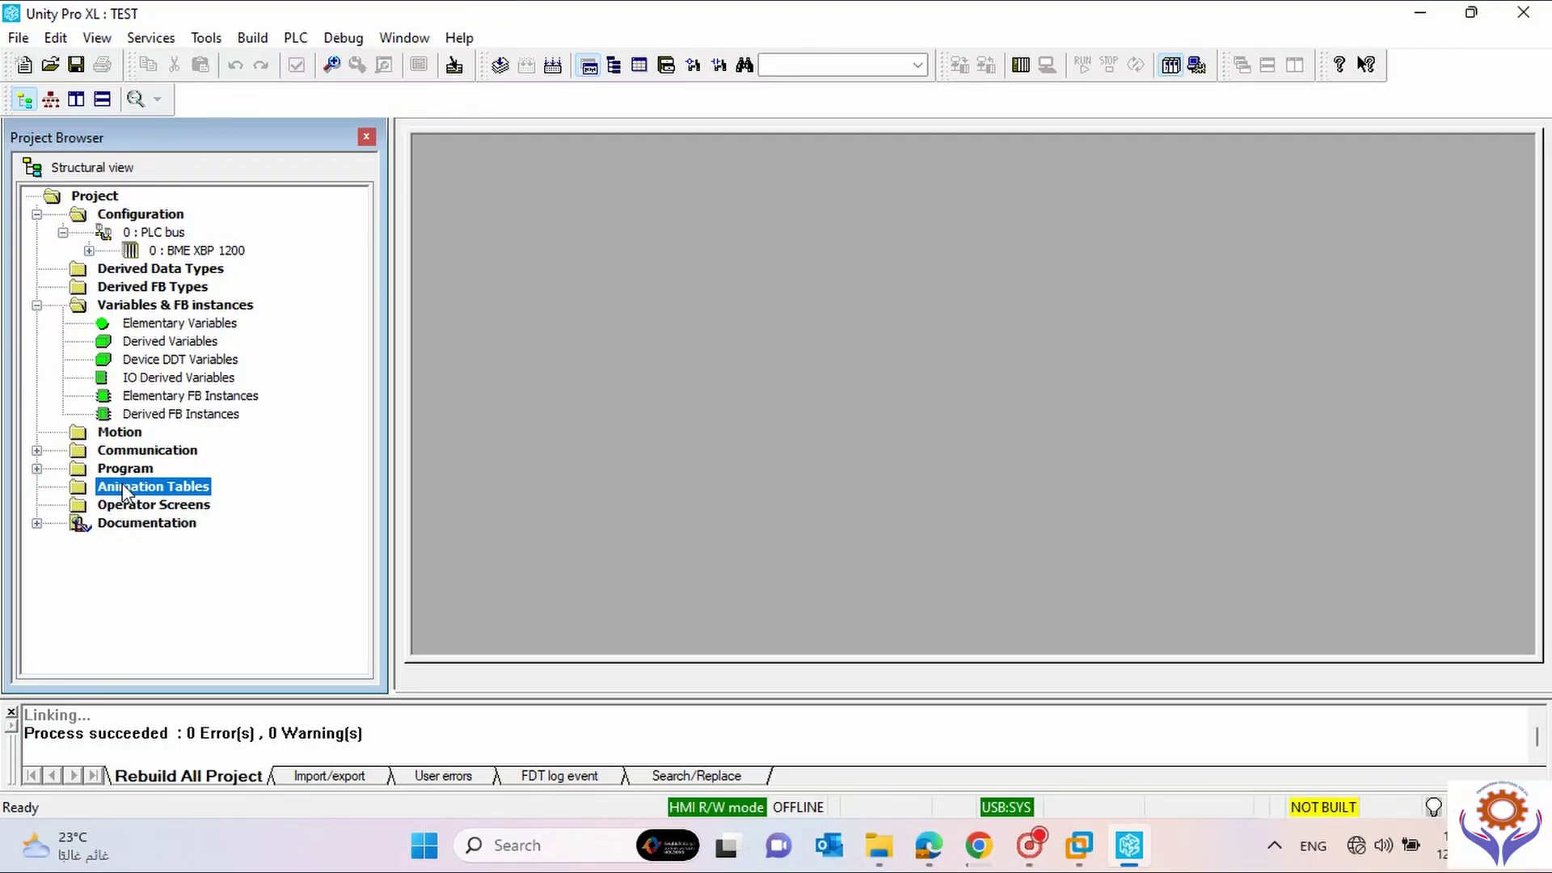
click(129, 505)
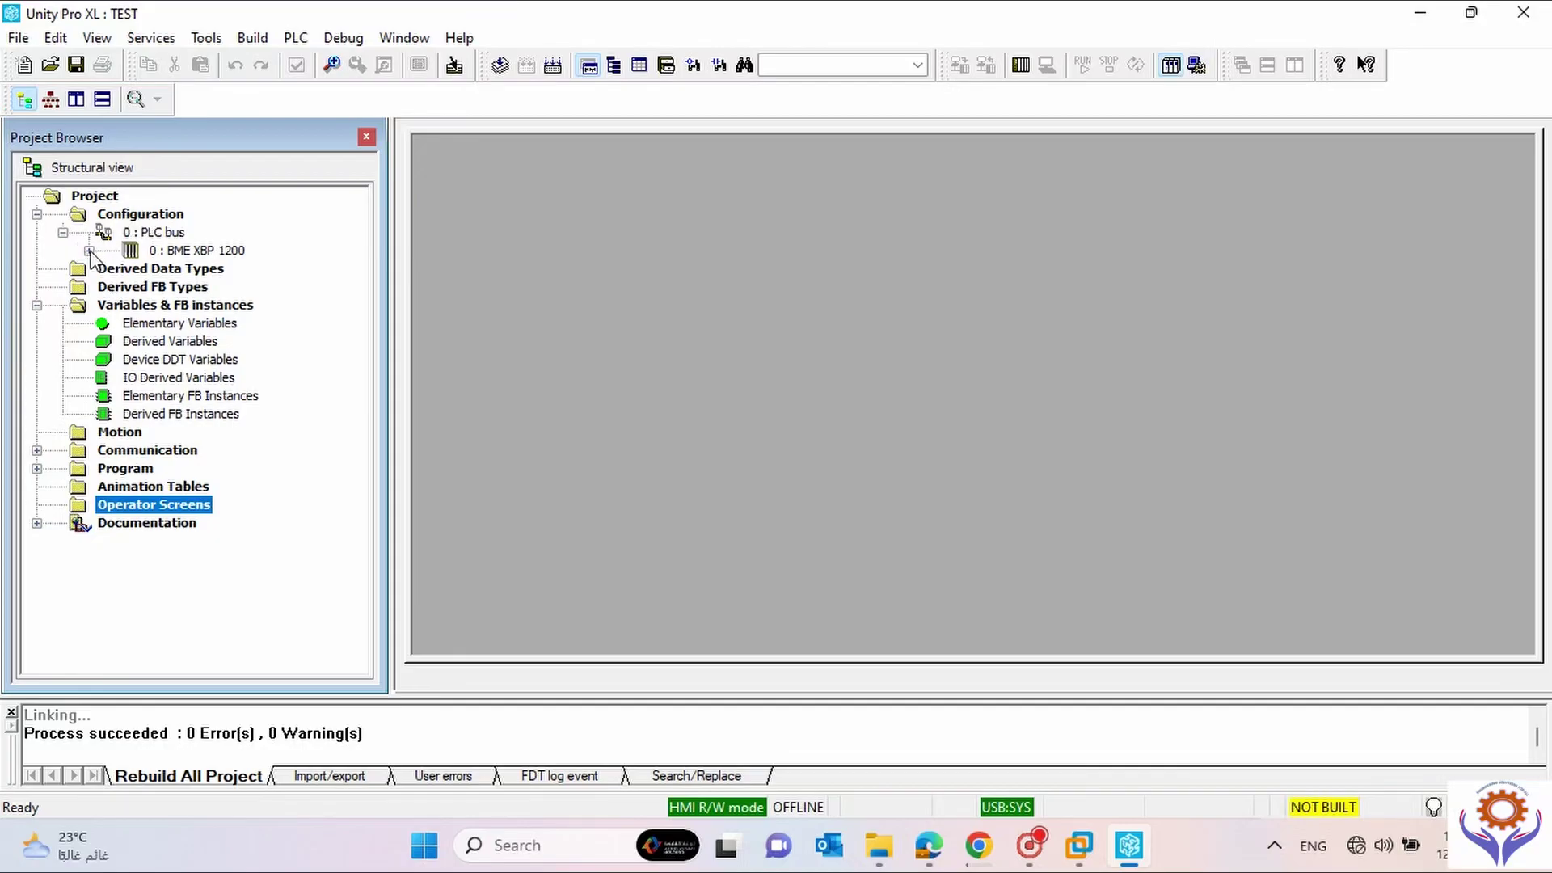
Expand the BME XBP 1200 rack and open the PLC bus configuration from its BMX CPS 2000 supply in a maximized window.
click(89, 251)
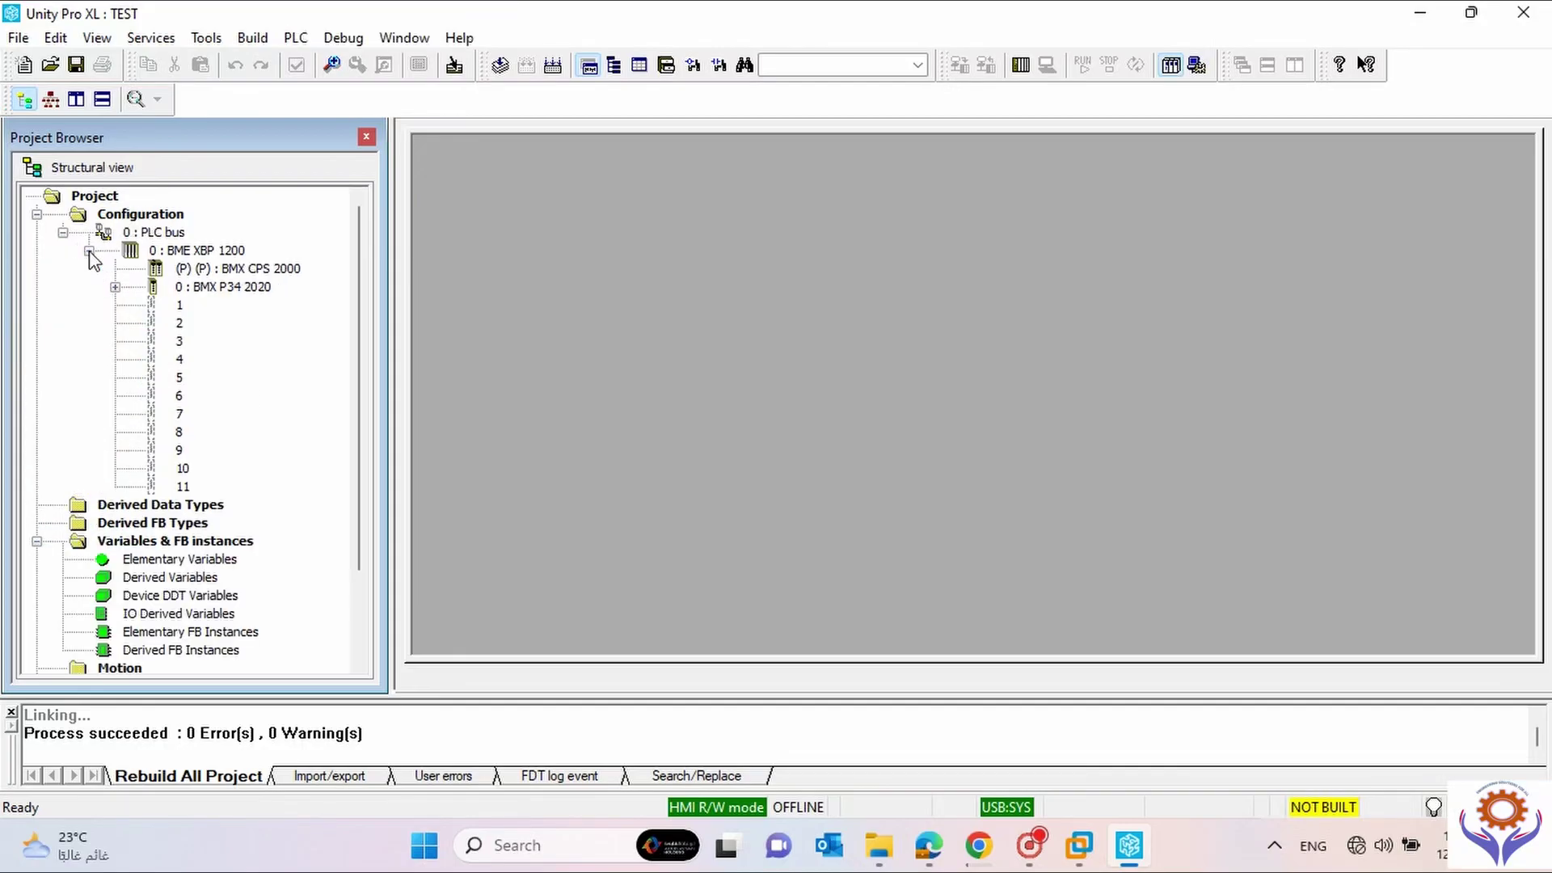
double_click(270, 272)
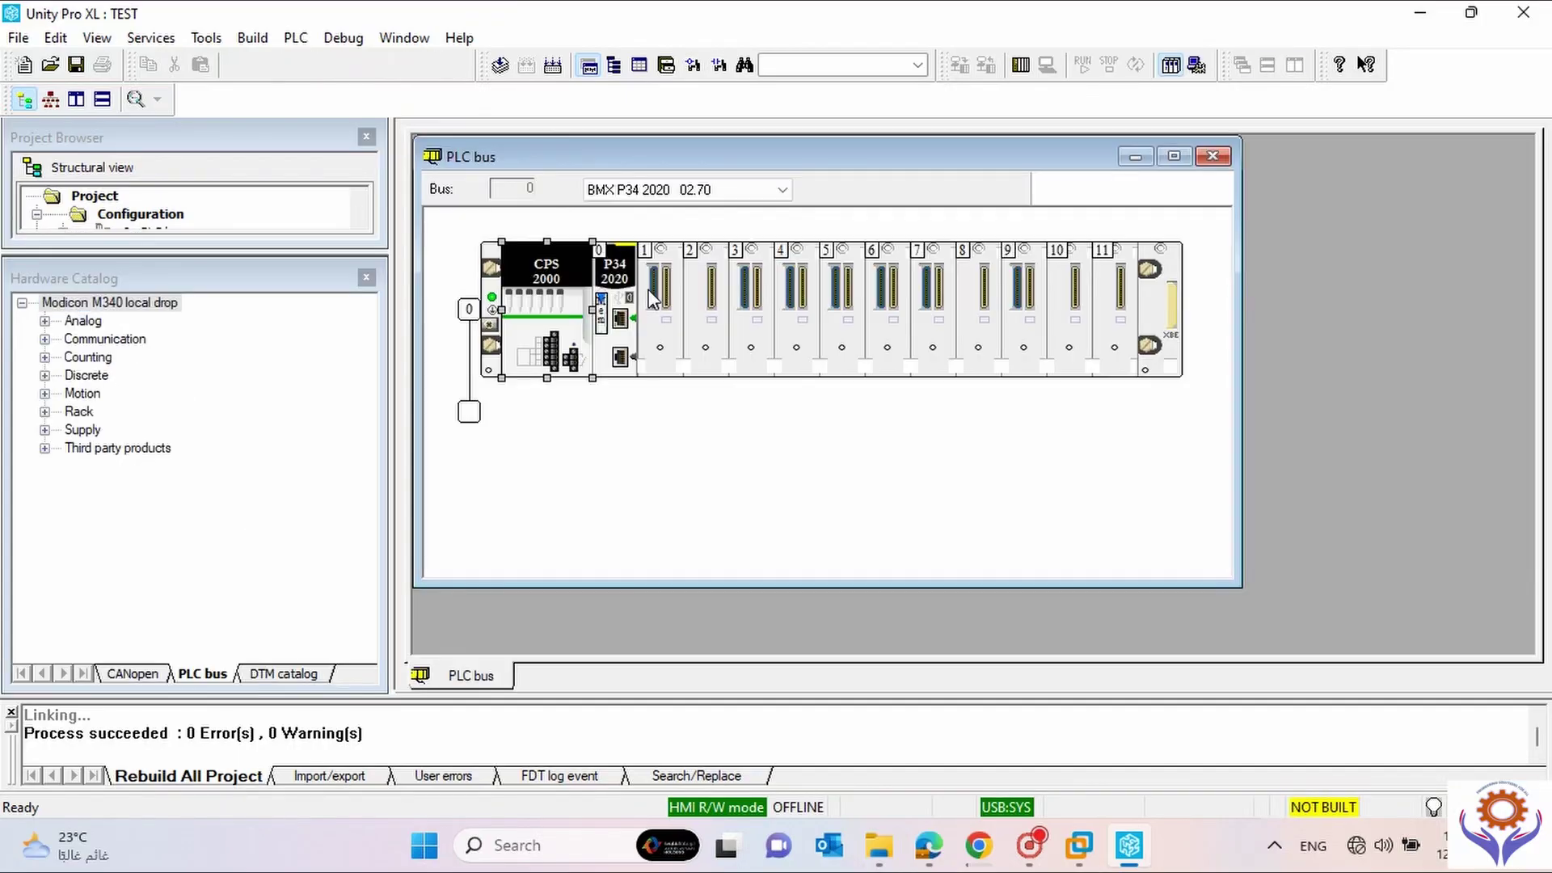
click(369, 275)
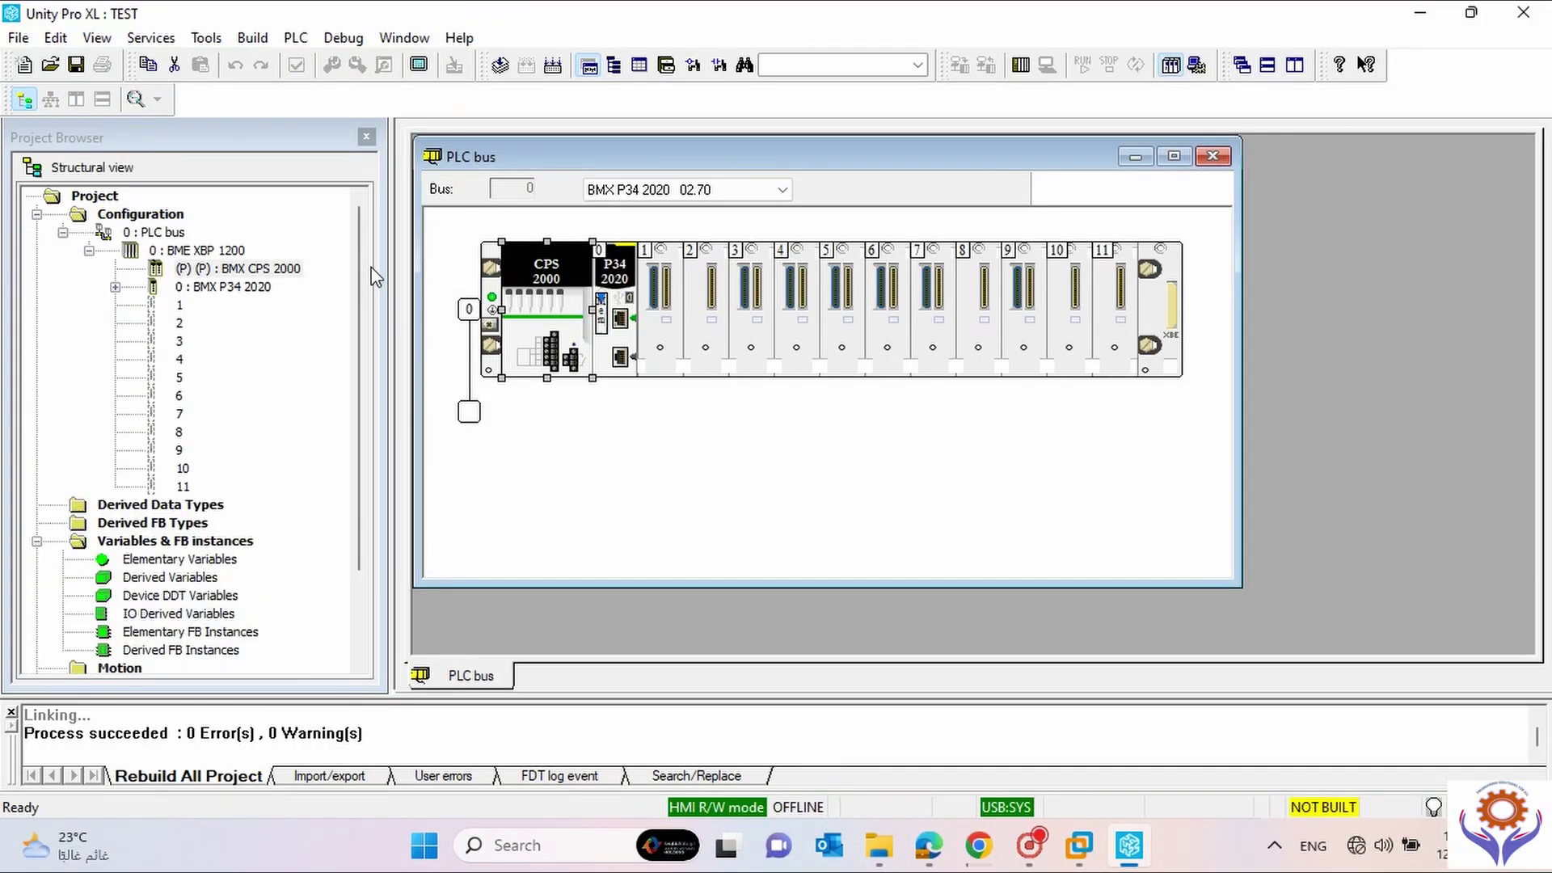
click(1174, 156)
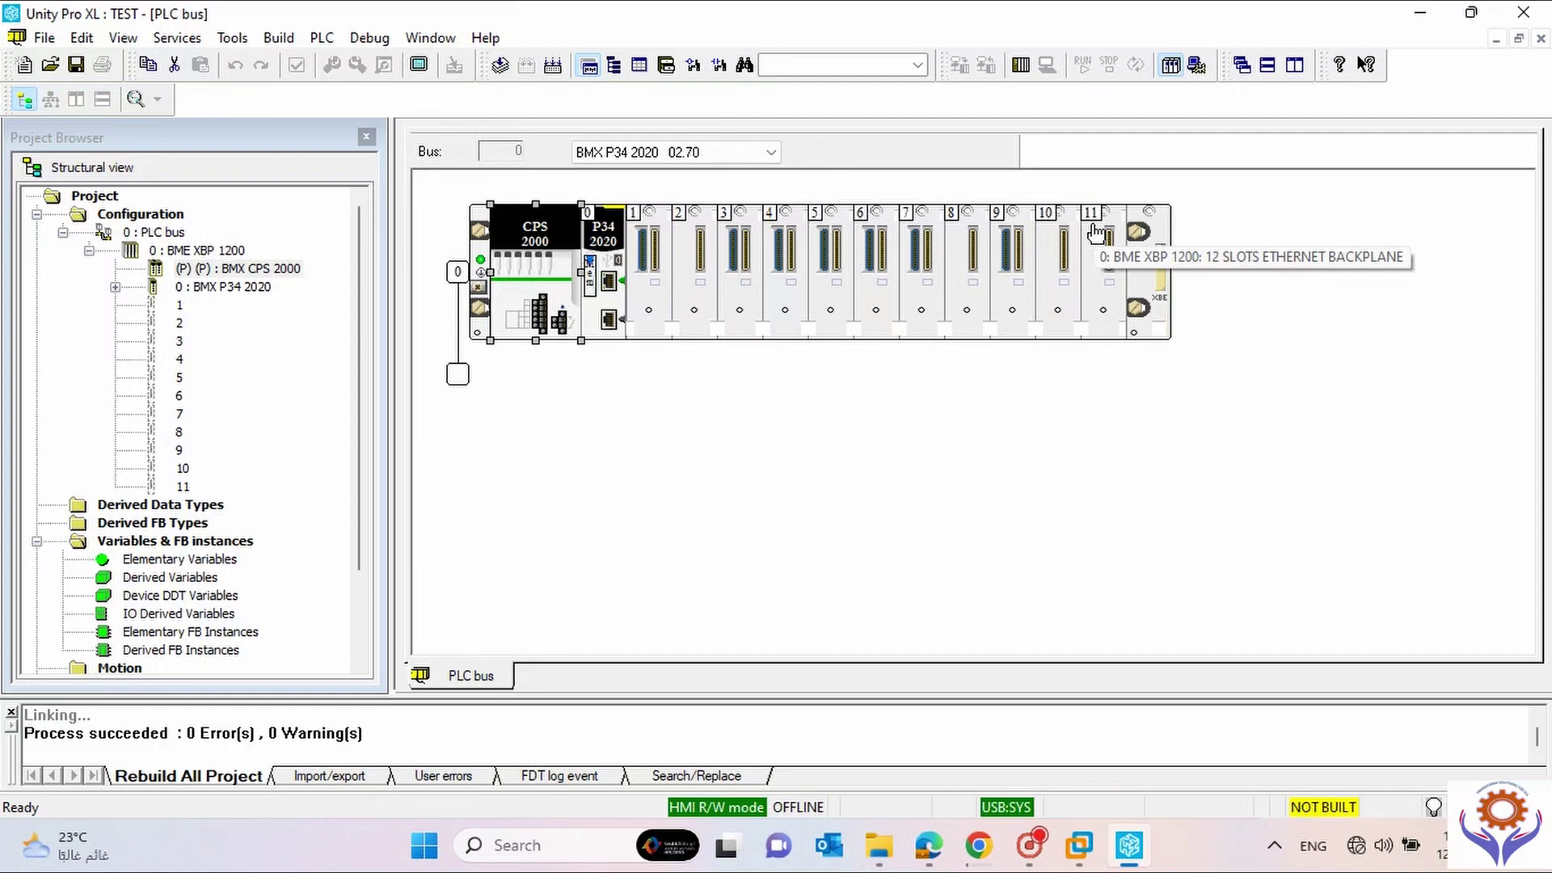
Replace the rack on the PLC bus with the BME XBP 0800 8-slot Ethernet backplane.
click(483, 257)
right_click(483, 255)
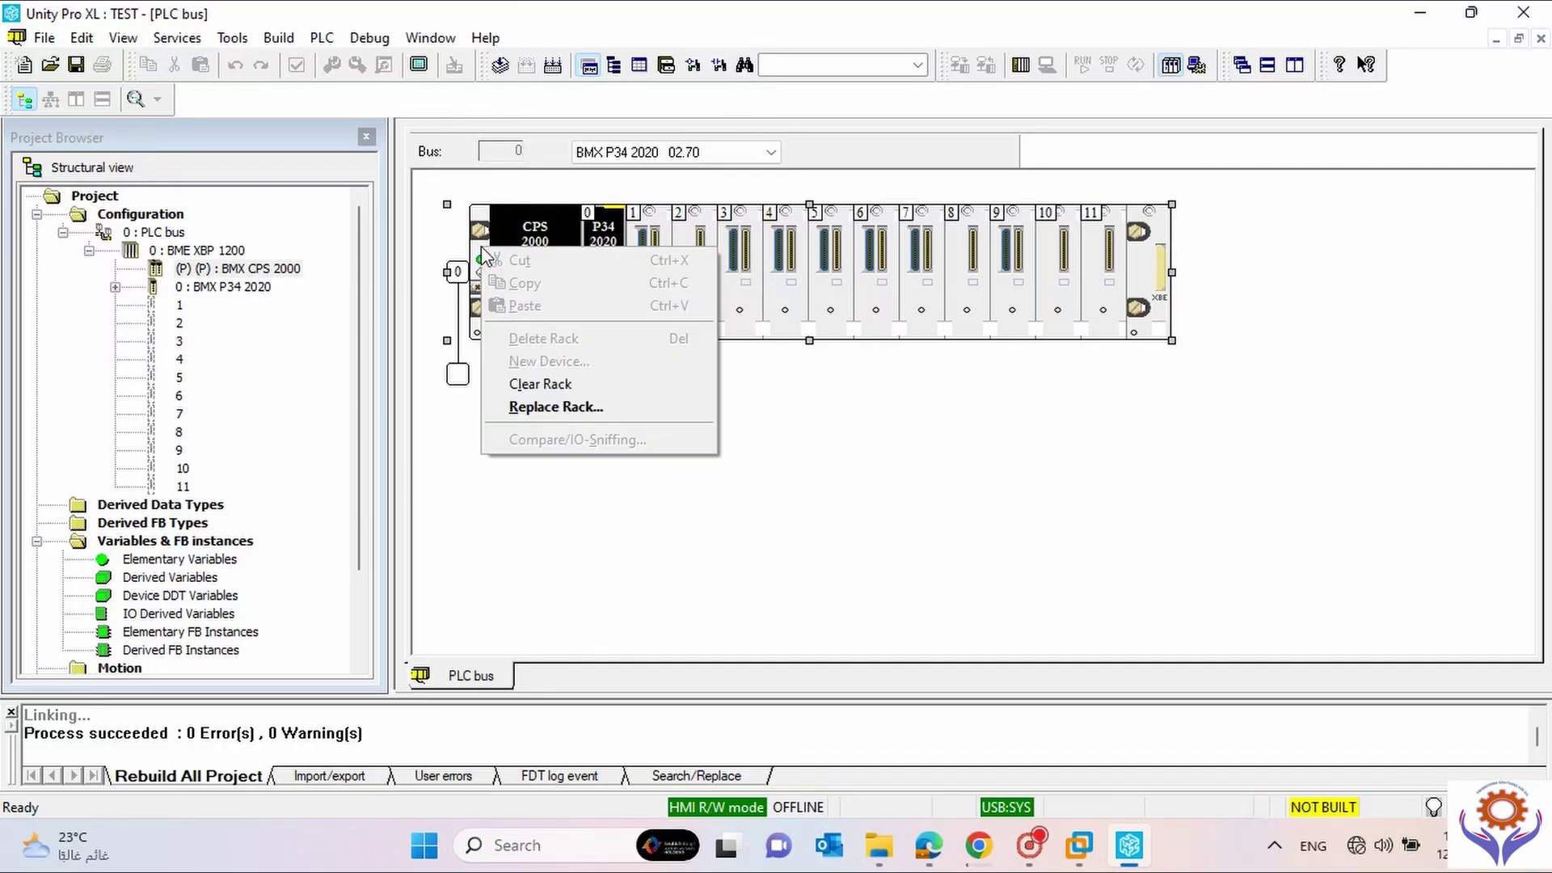
click(575, 406)
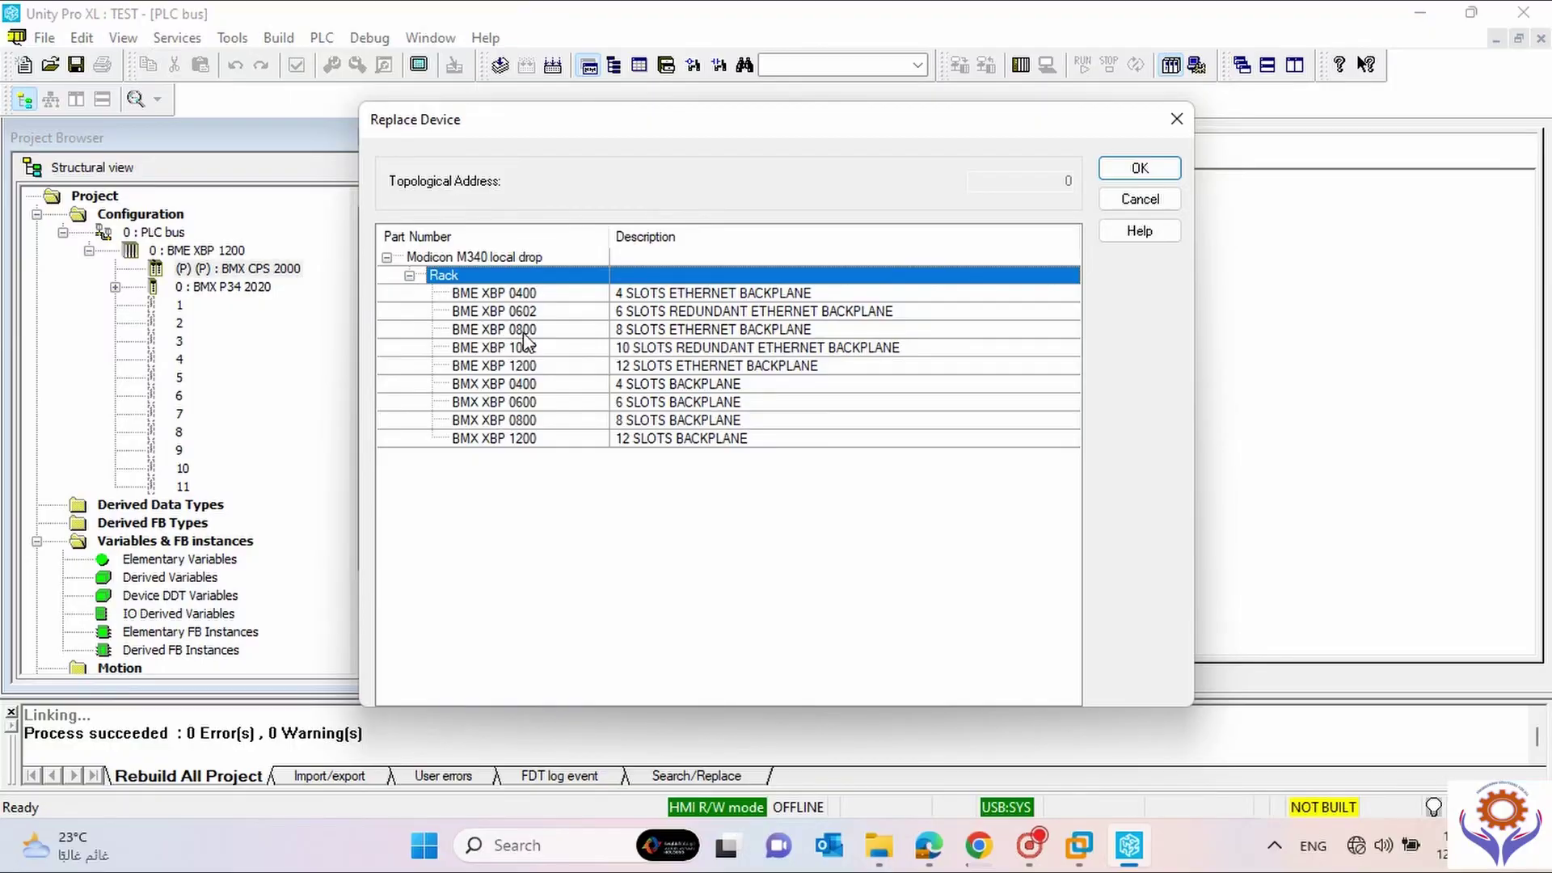
click(522, 330)
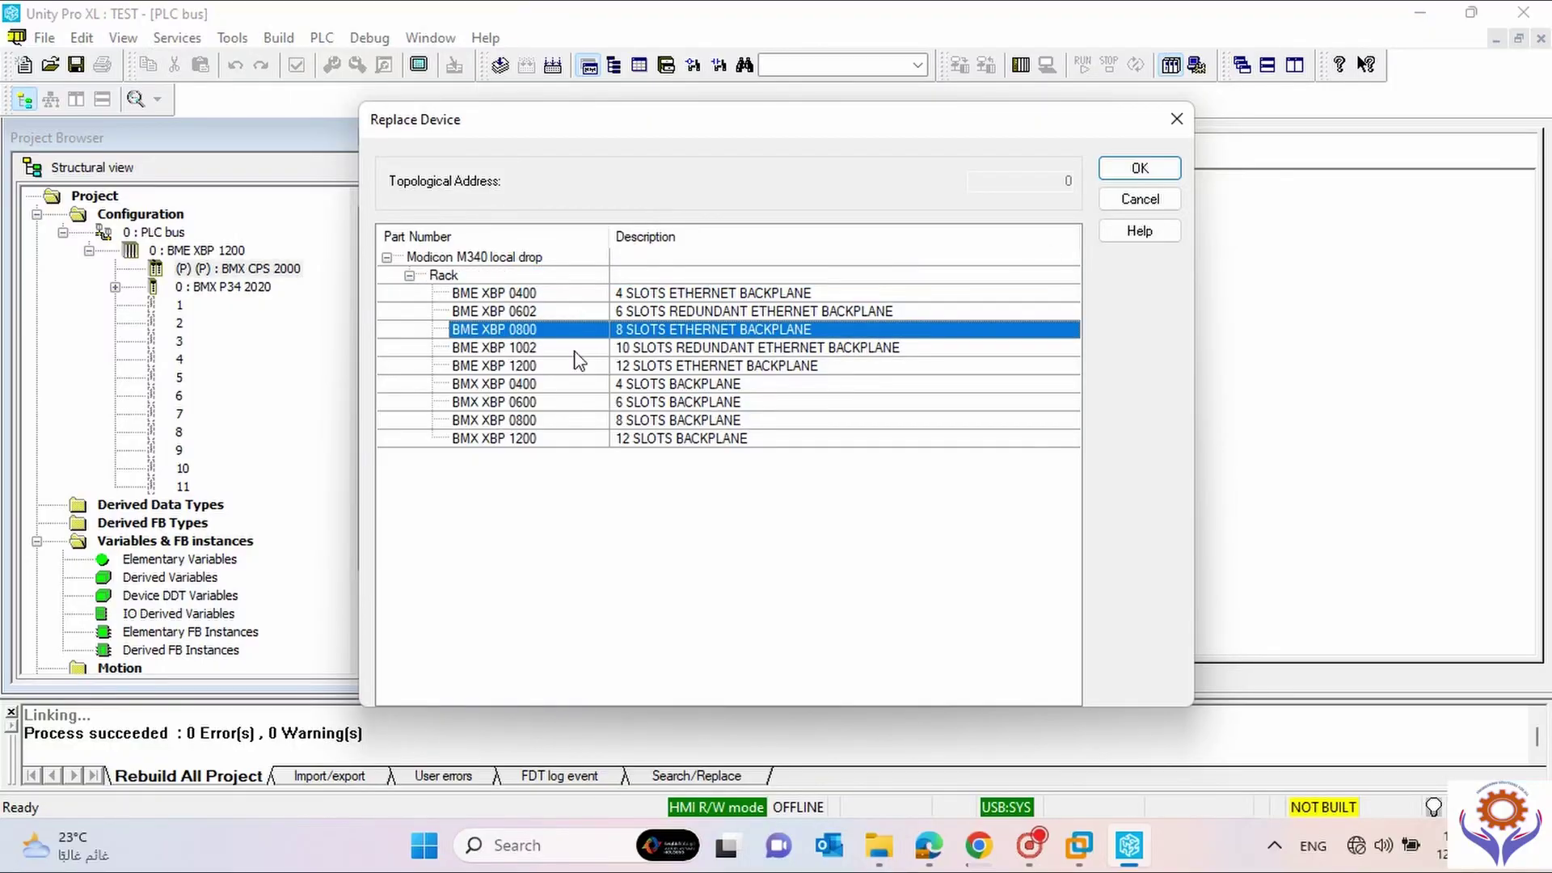
click(1127, 171)
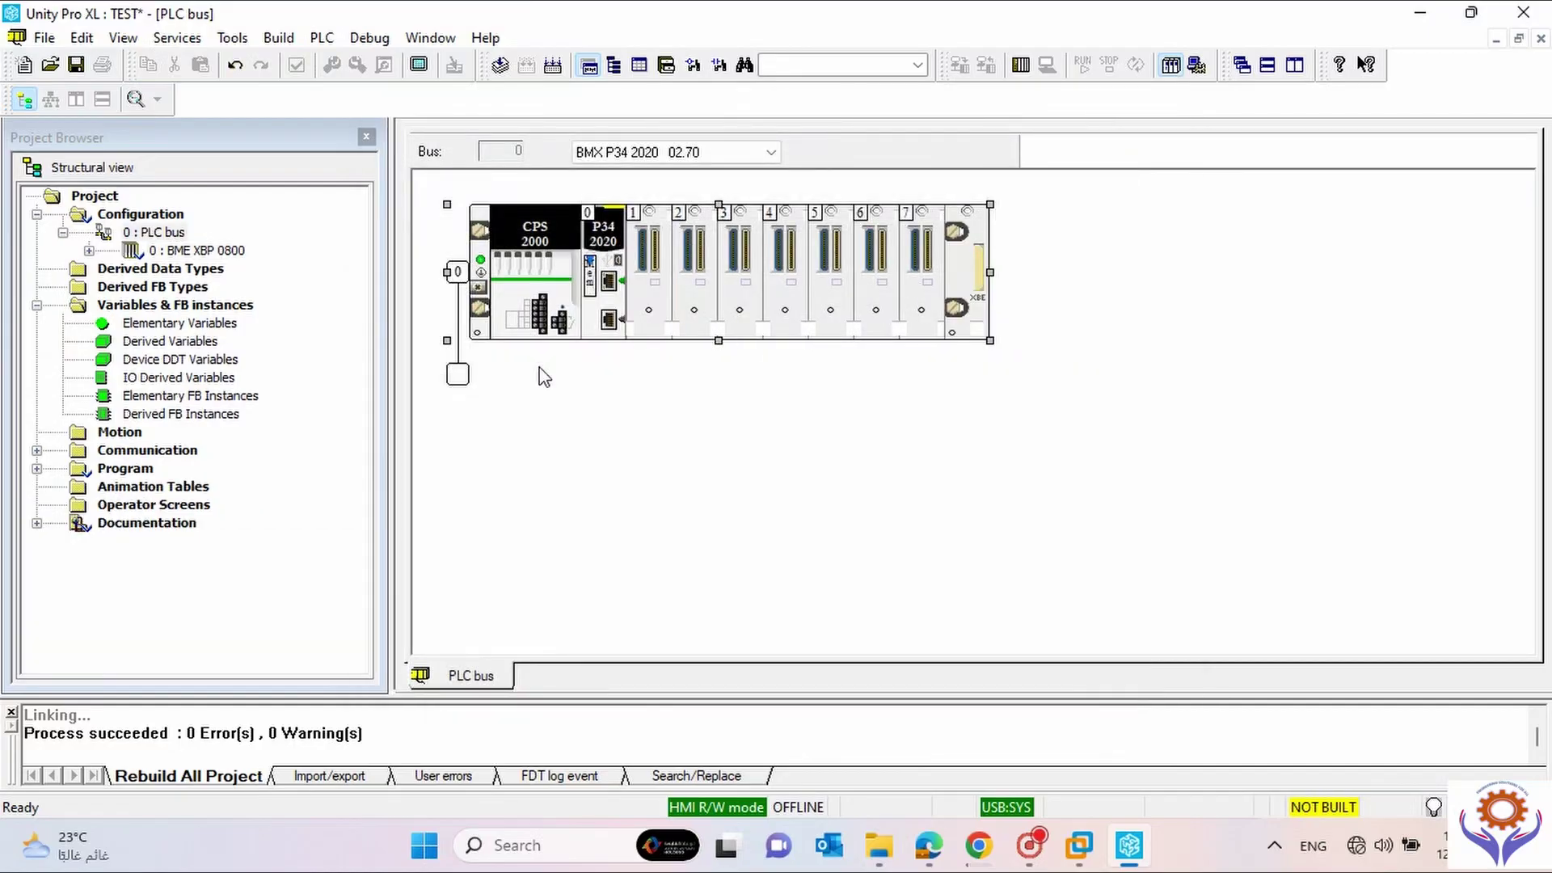
Delete the CPS 2000 power supply from the rack and add a BMX CPS 3500 high power AC supply in its place.
right_click(531, 261)
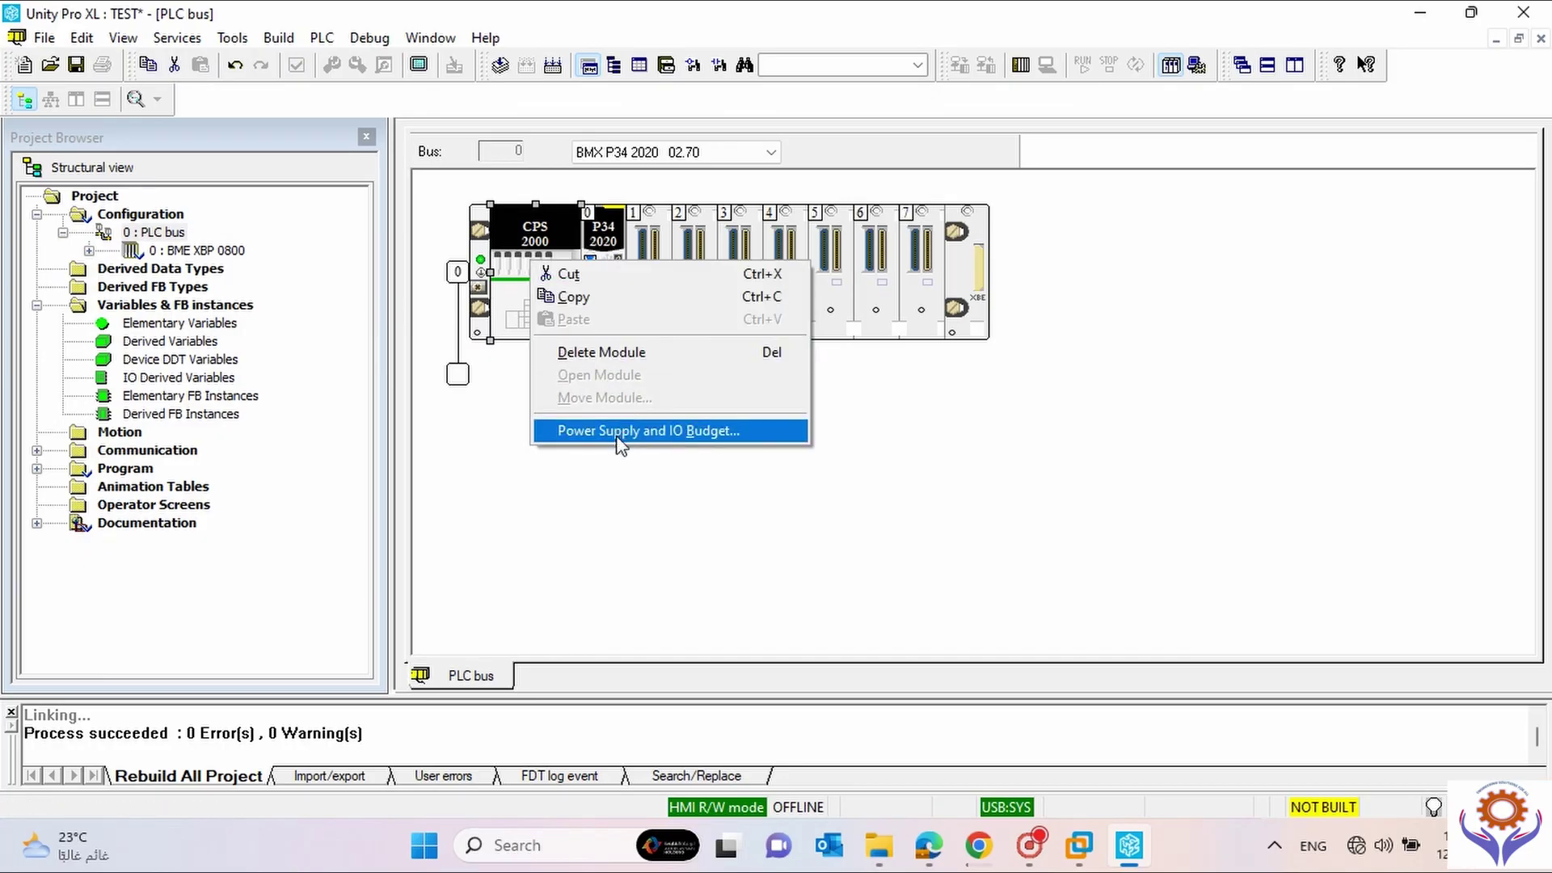
click(605, 352)
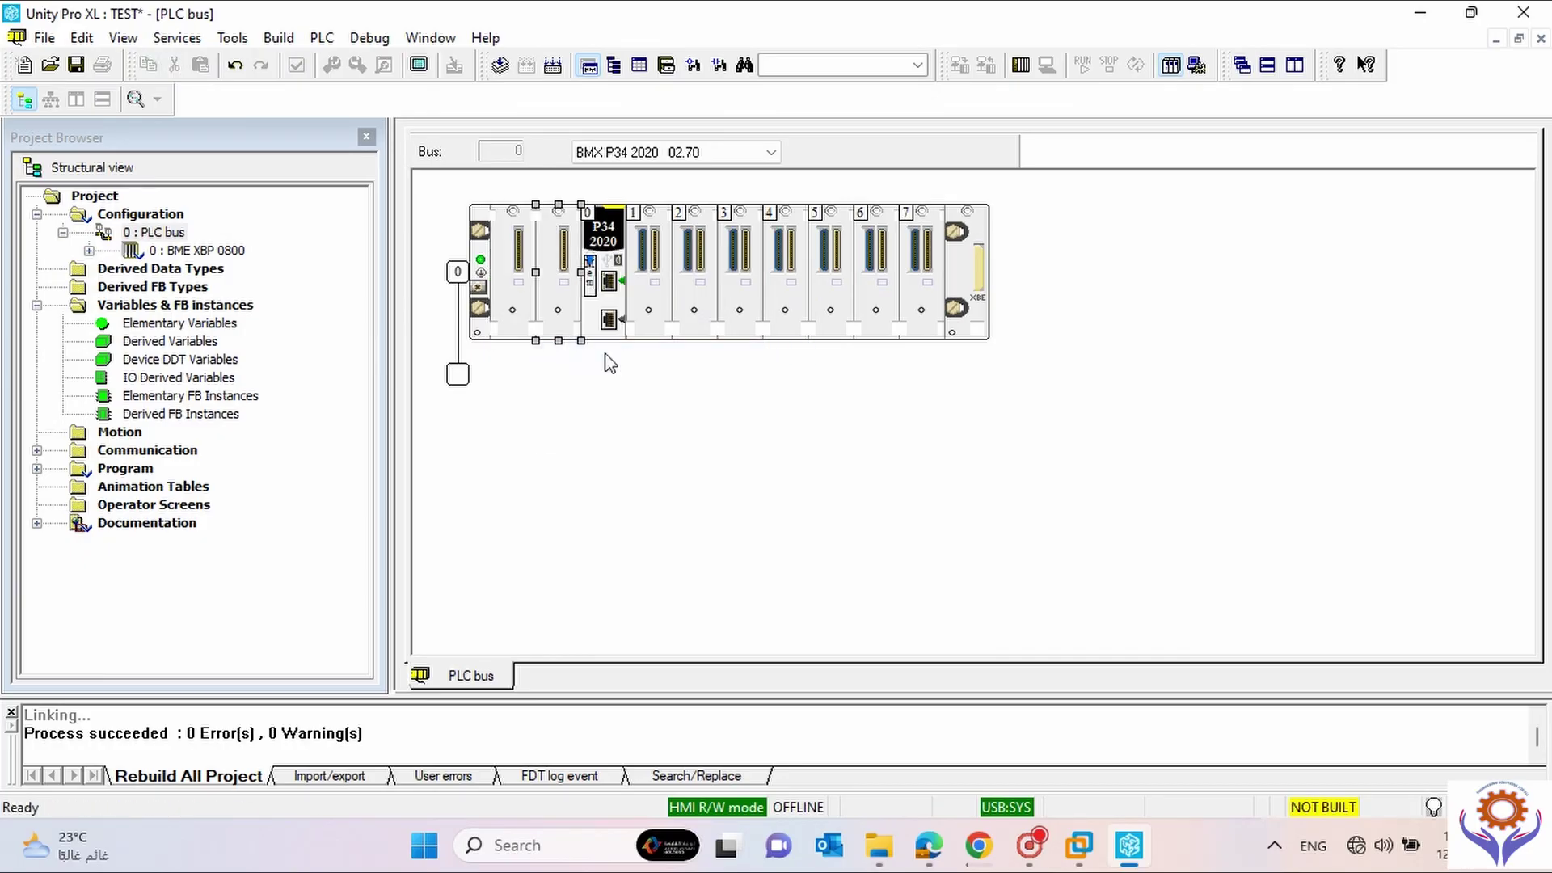
right_click(515, 281)
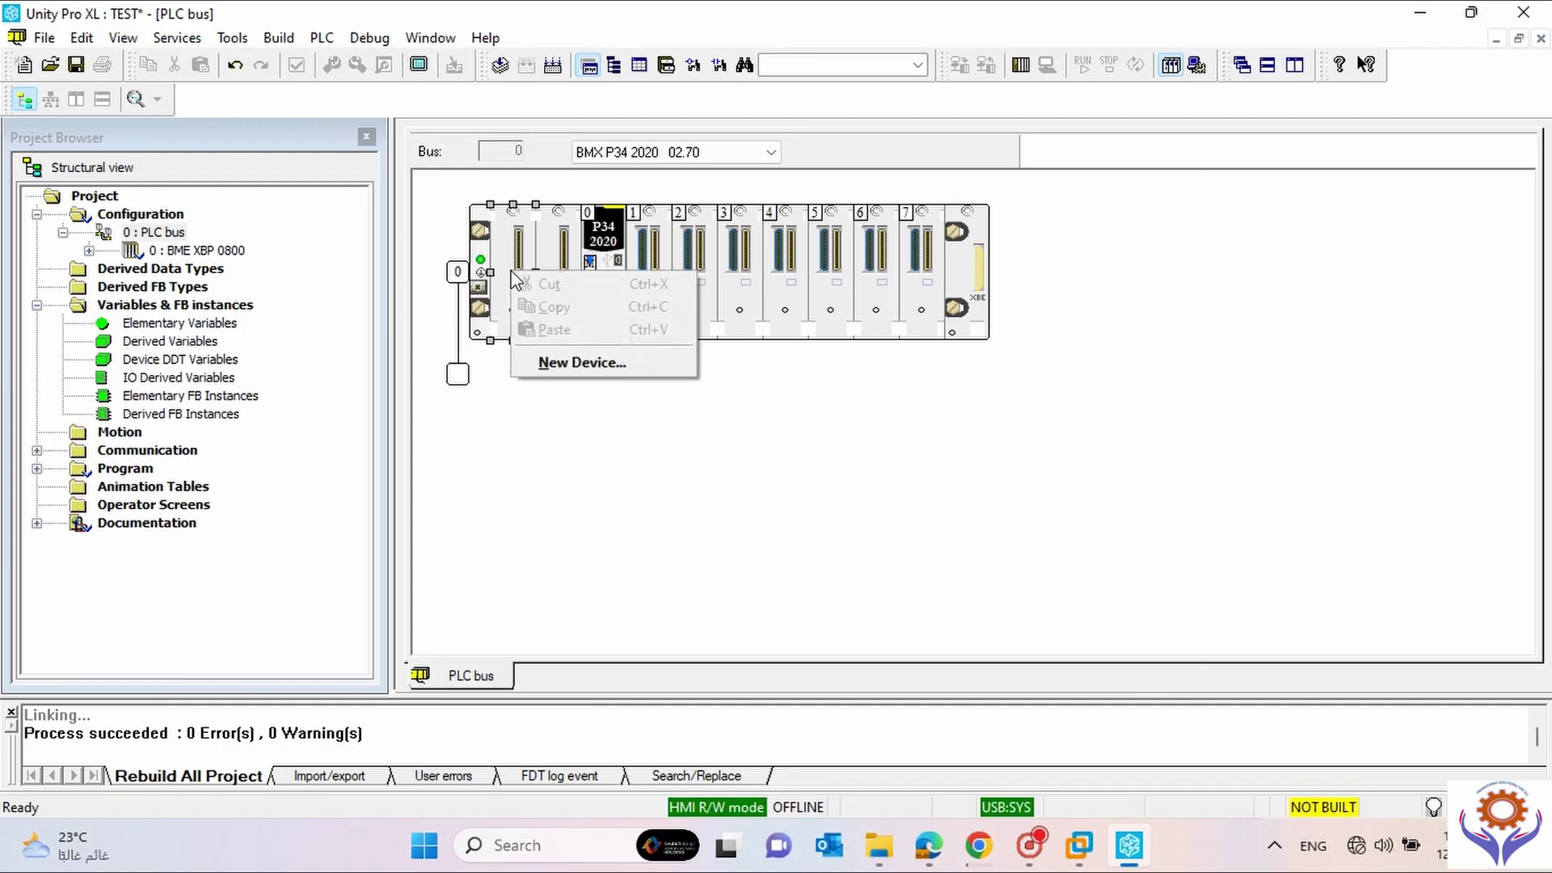
click(565, 363)
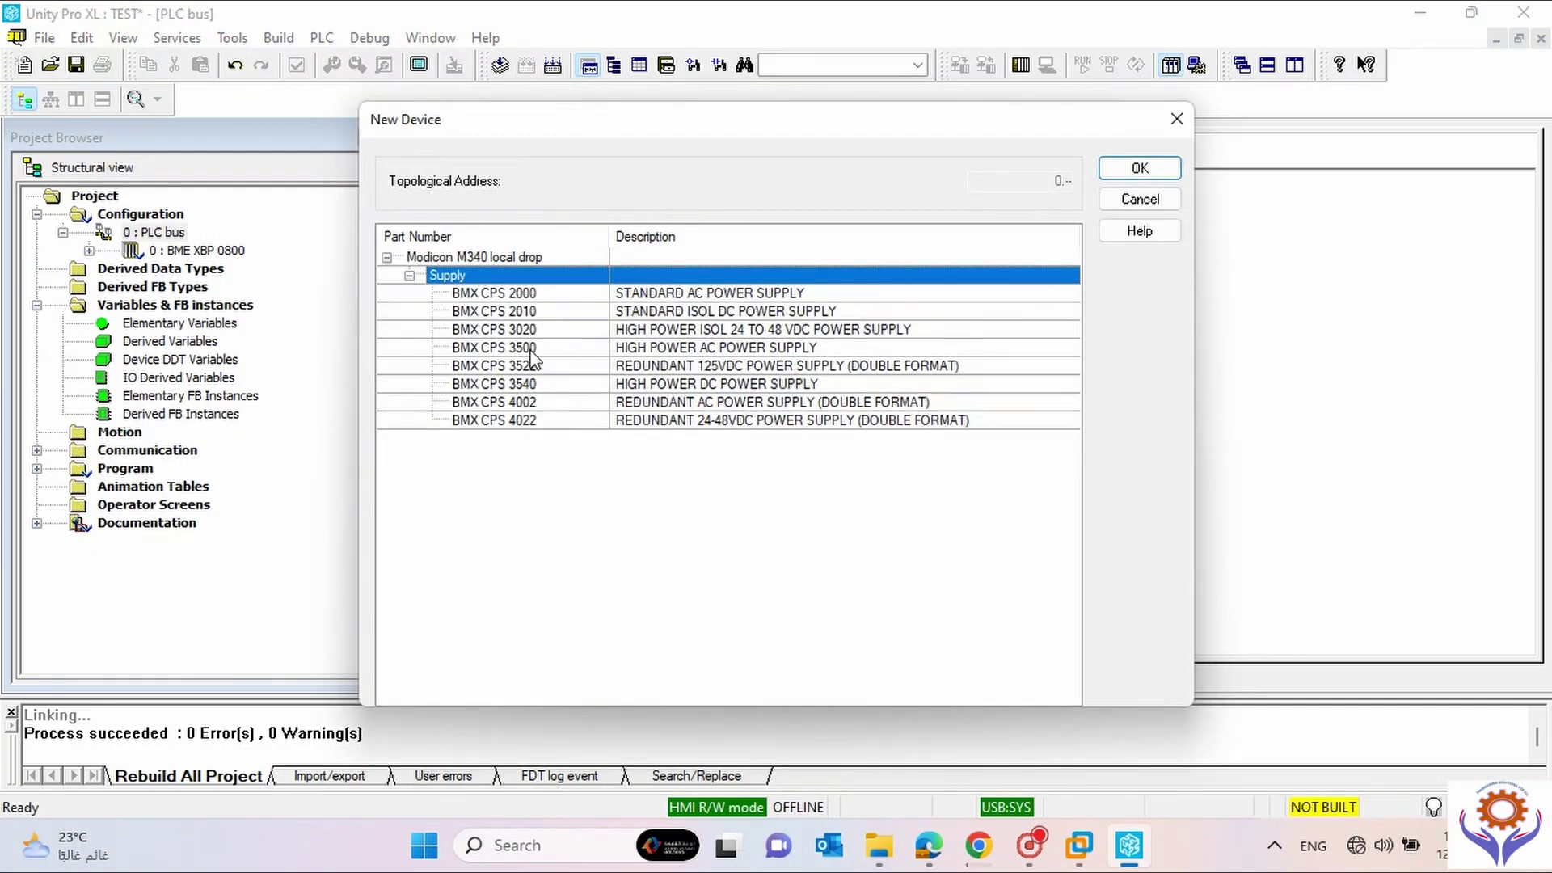
click(532, 349)
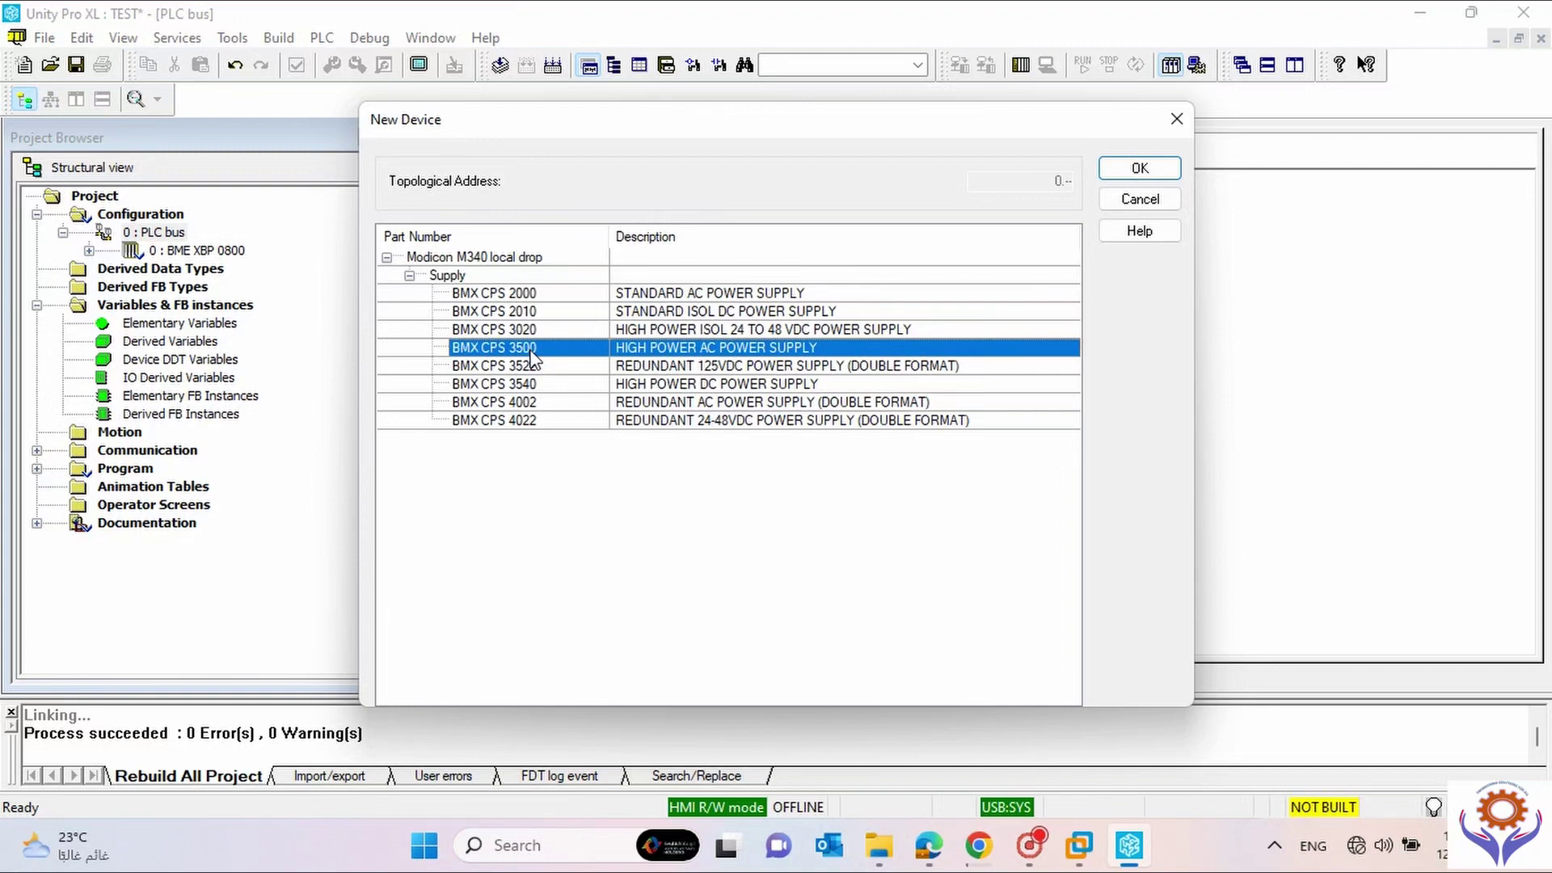
click(1119, 168)
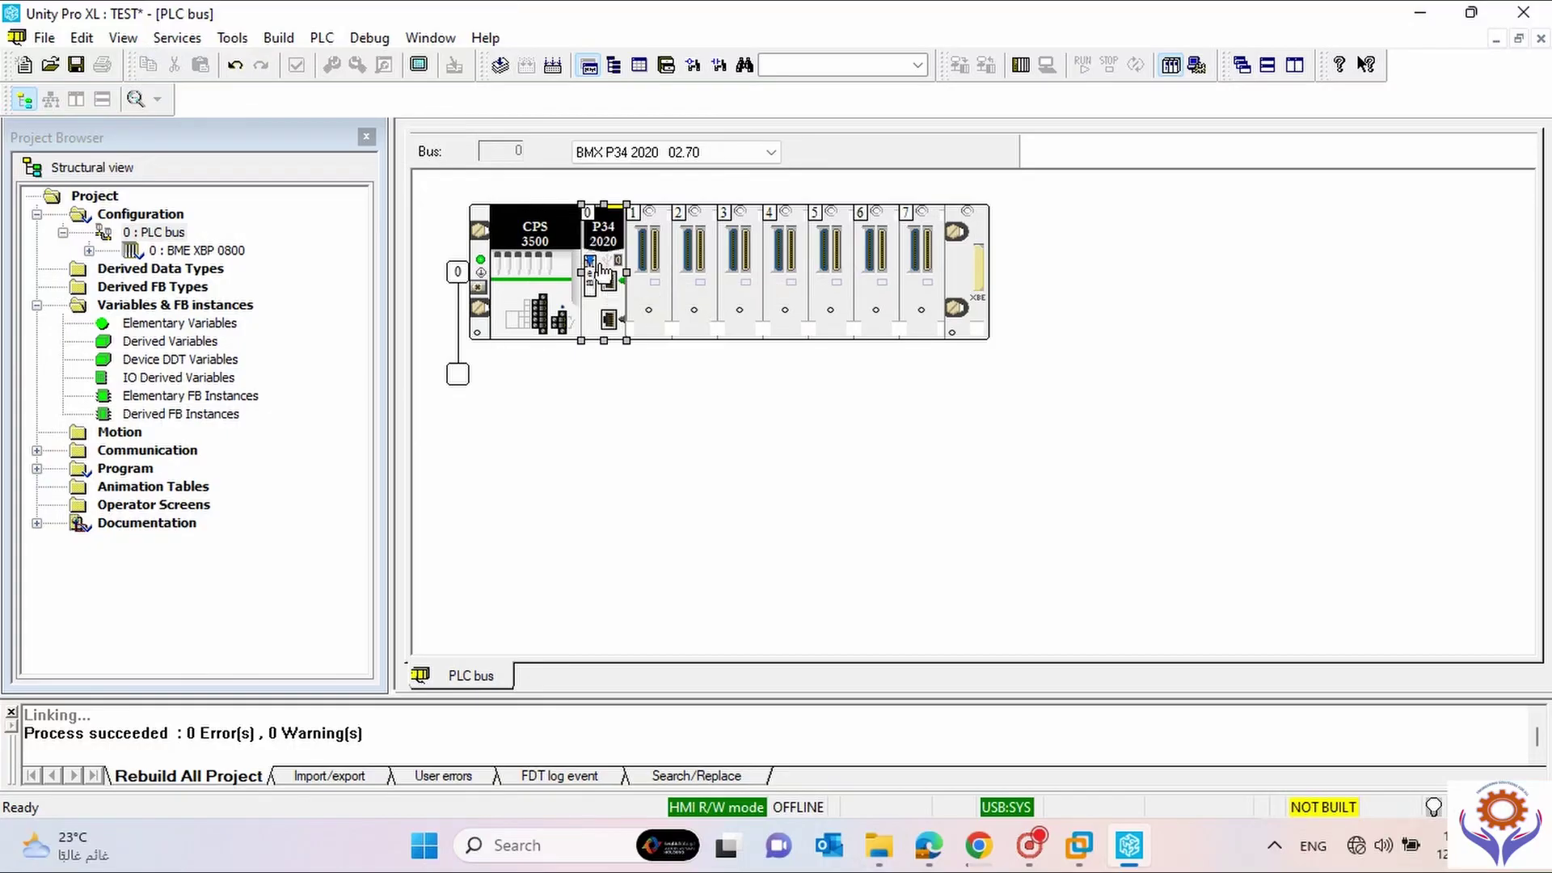
right_click(601, 232)
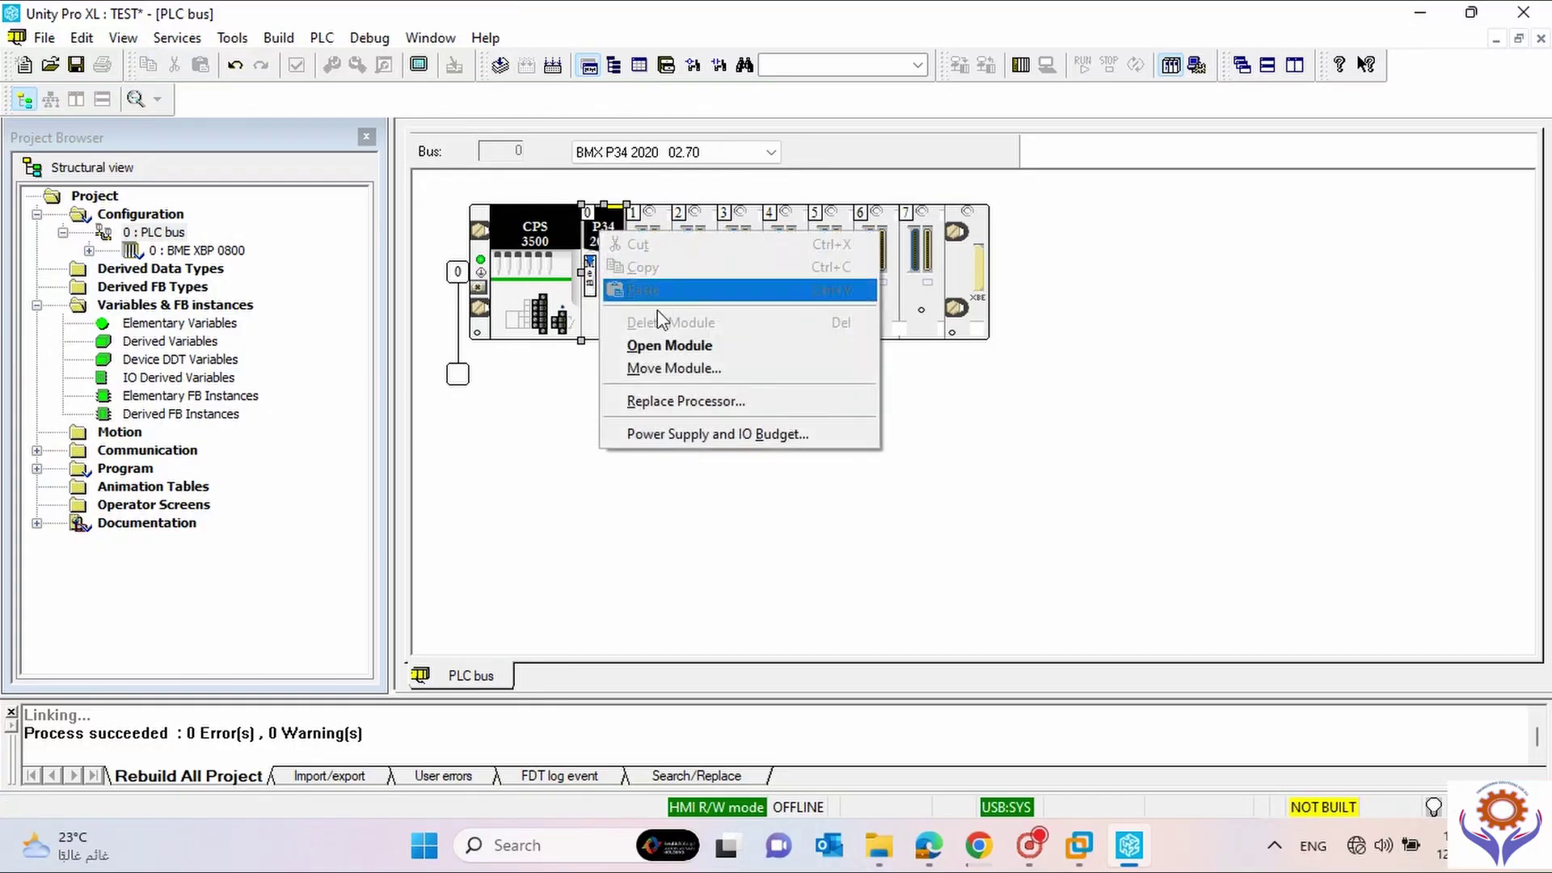
click(686, 401)
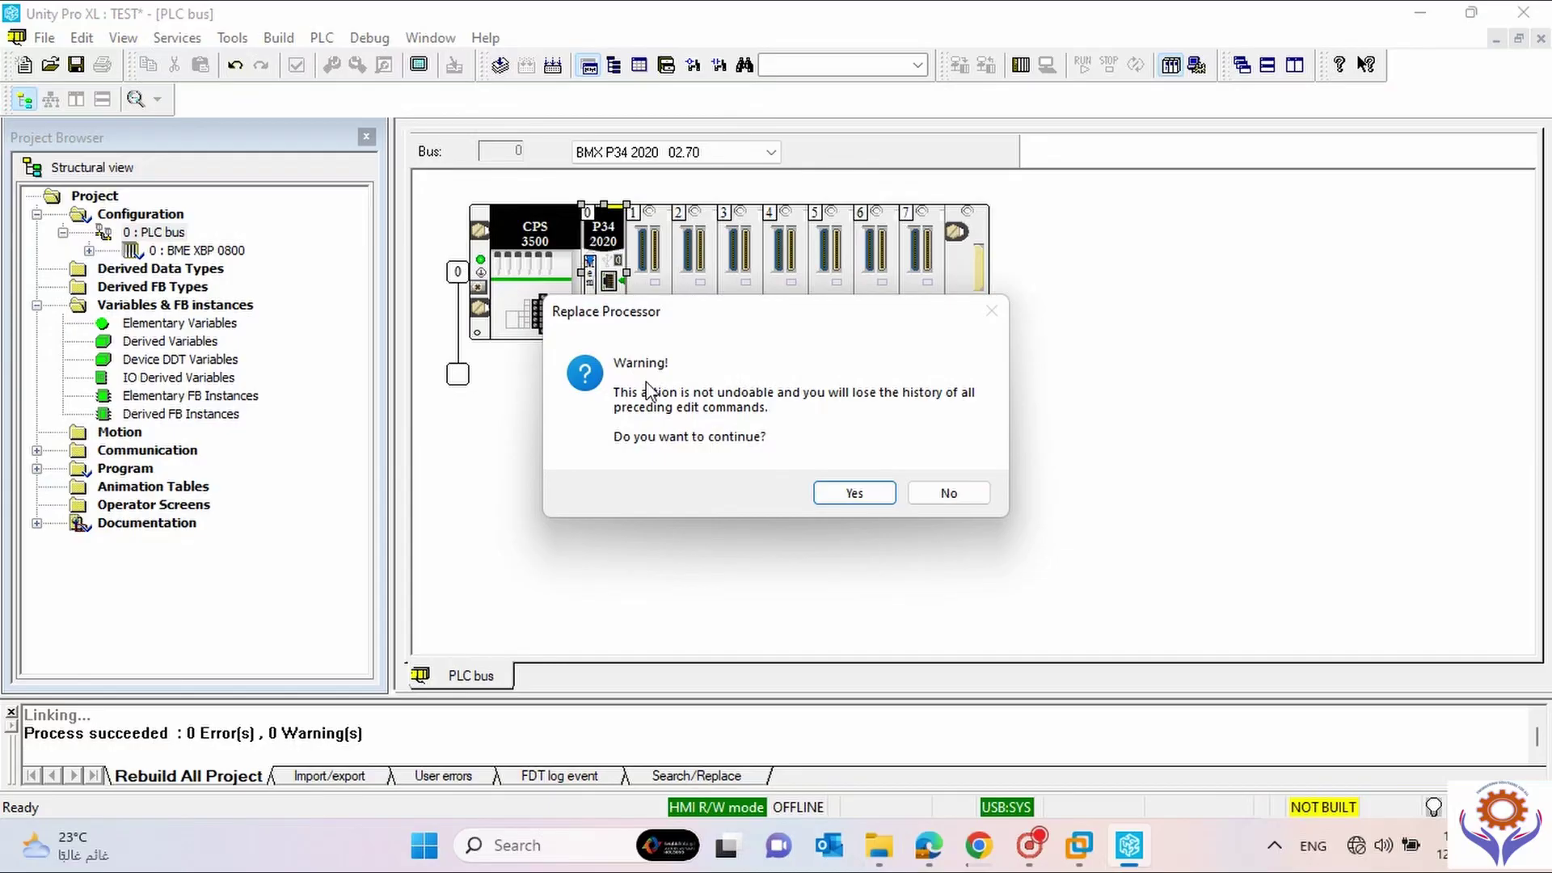
click(937, 498)
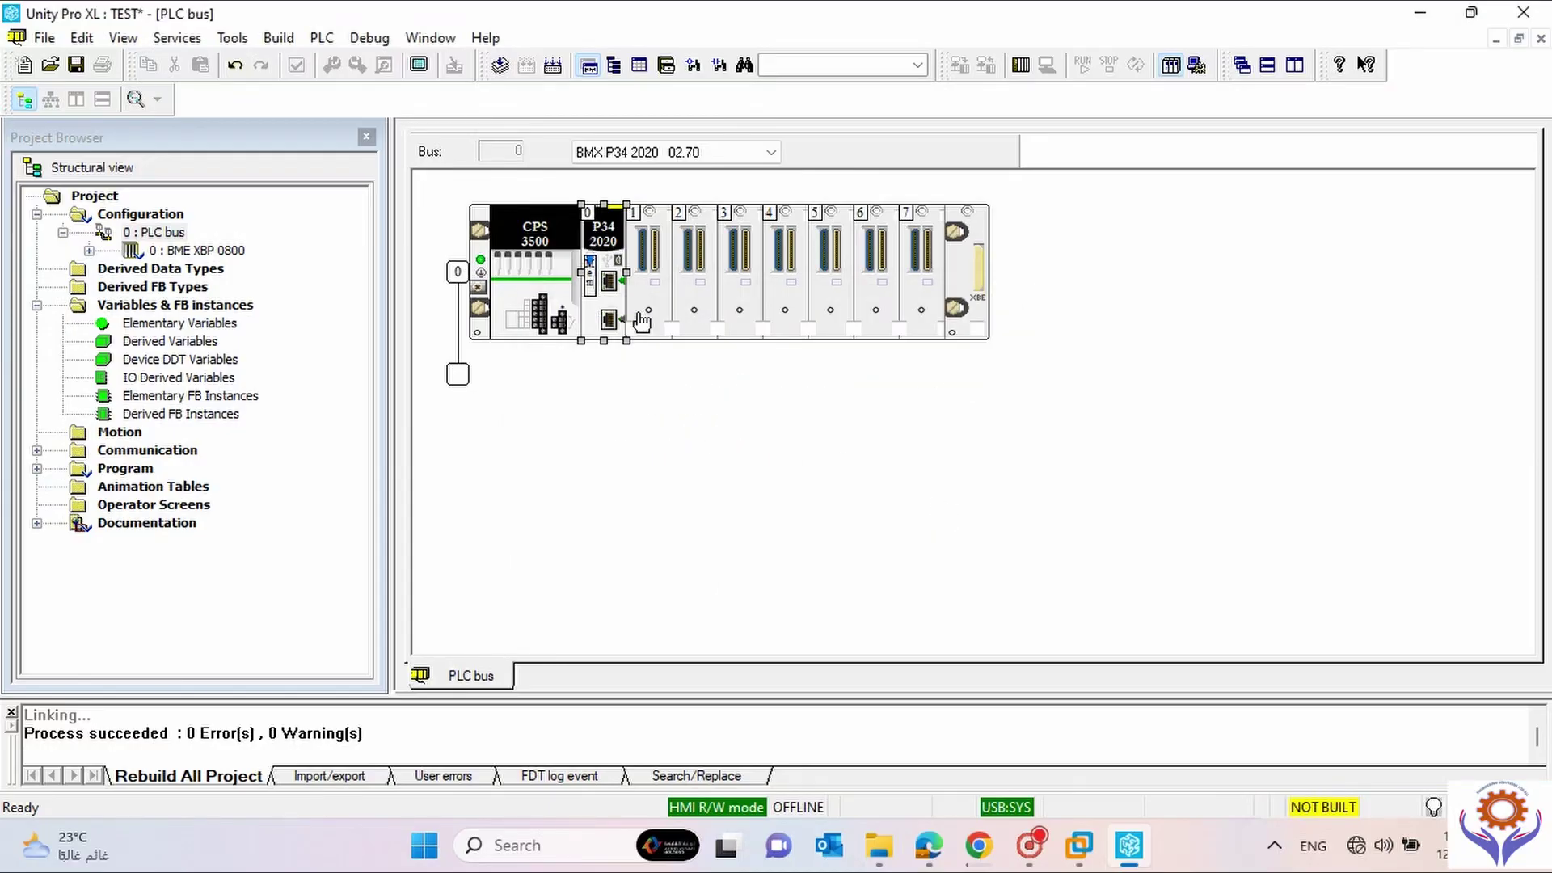
Inspect the communication ports on the BMX P34 2020 processor in slot 0, including the Ethernet port.
click(593, 273)
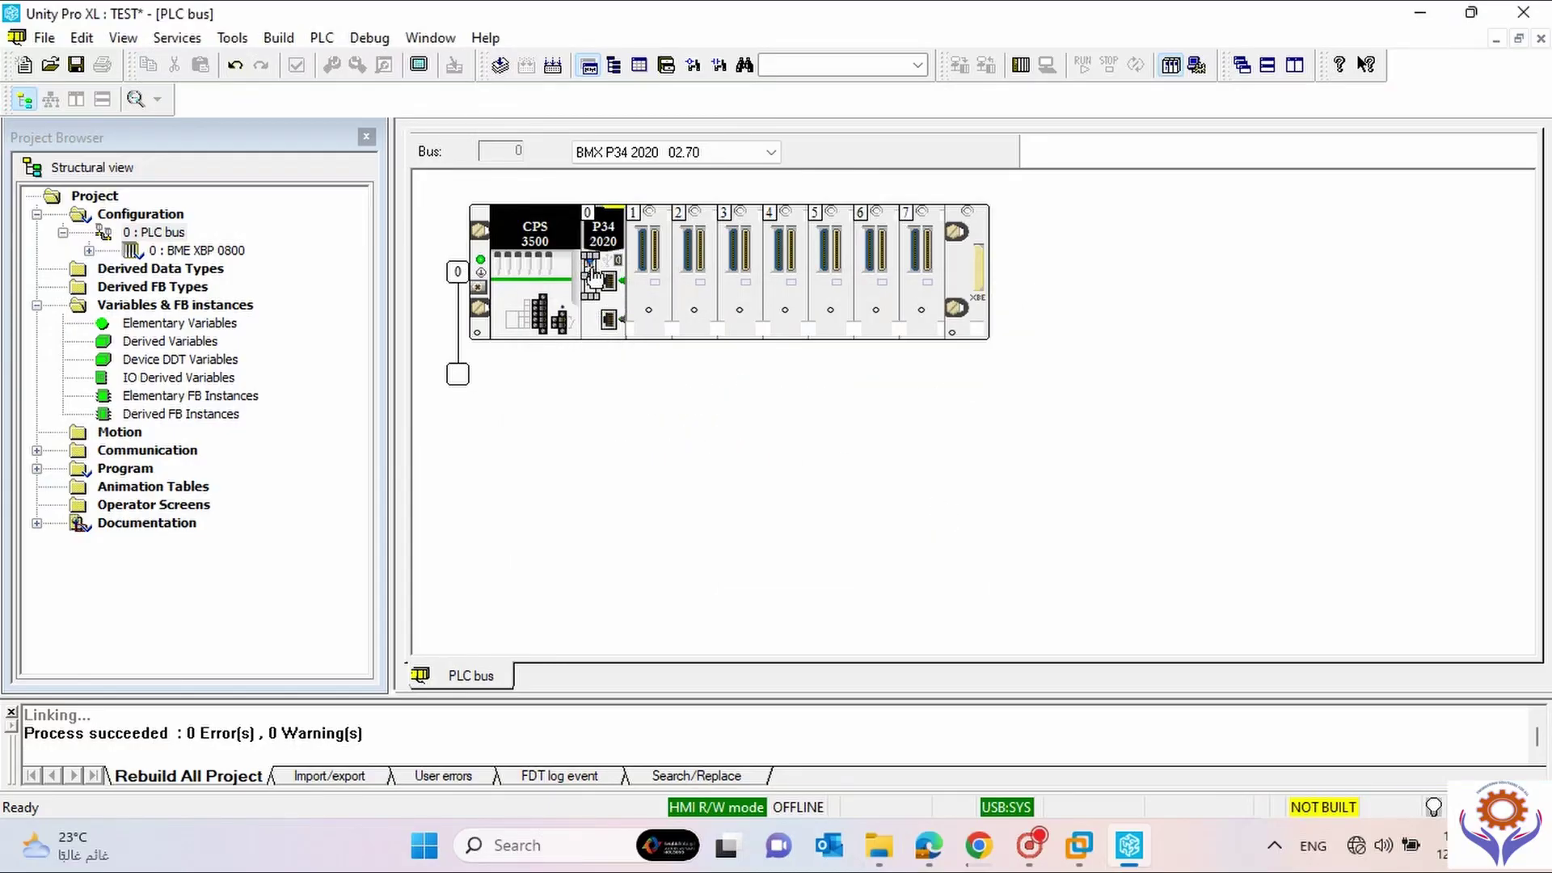
click(609, 284)
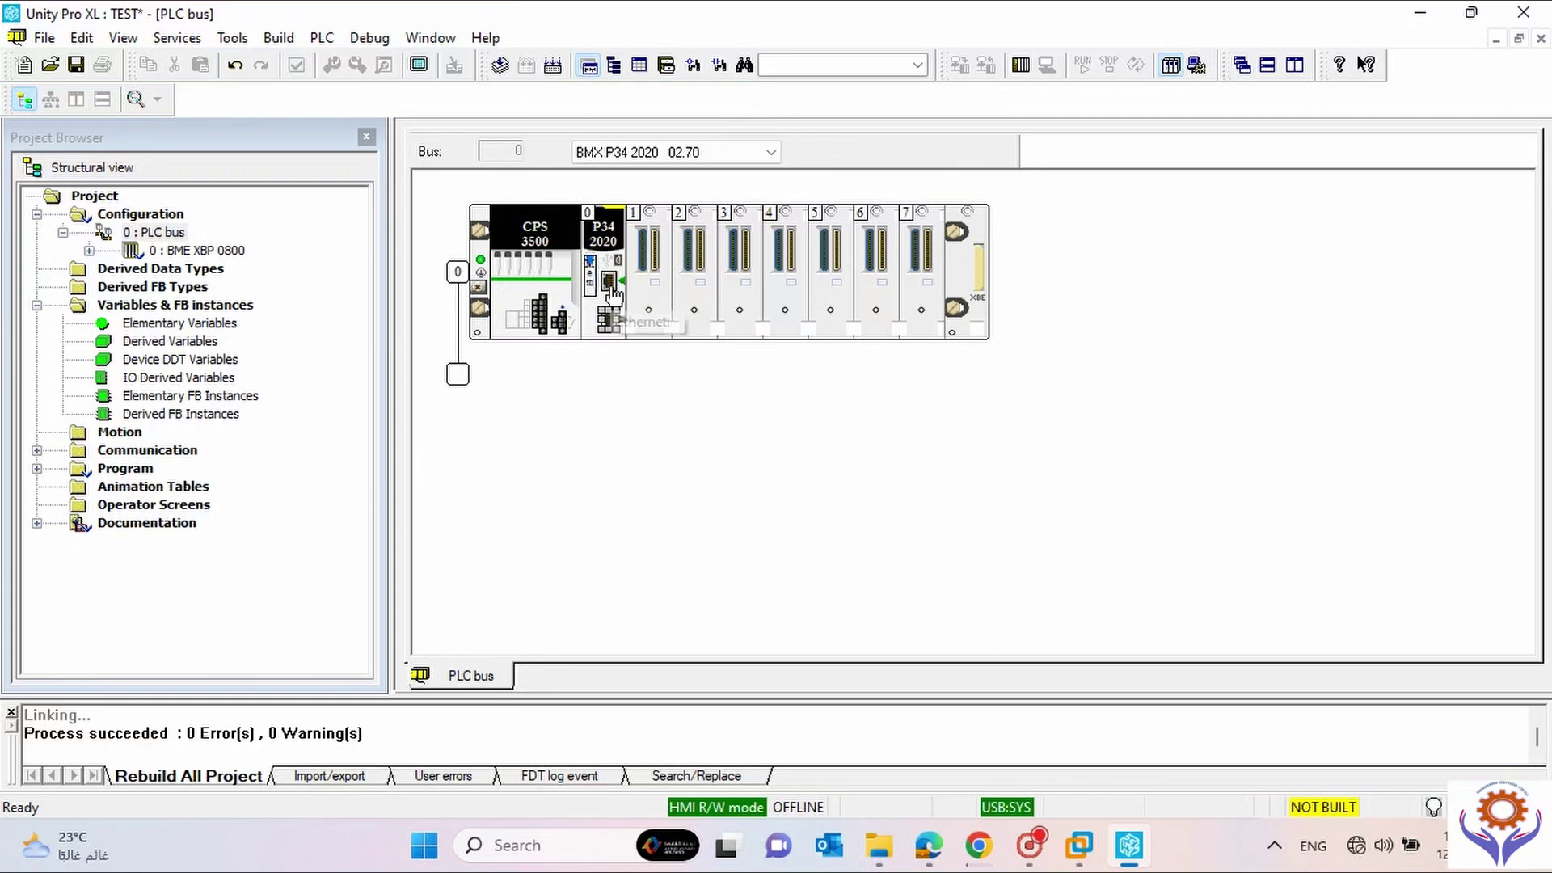
click(612, 287)
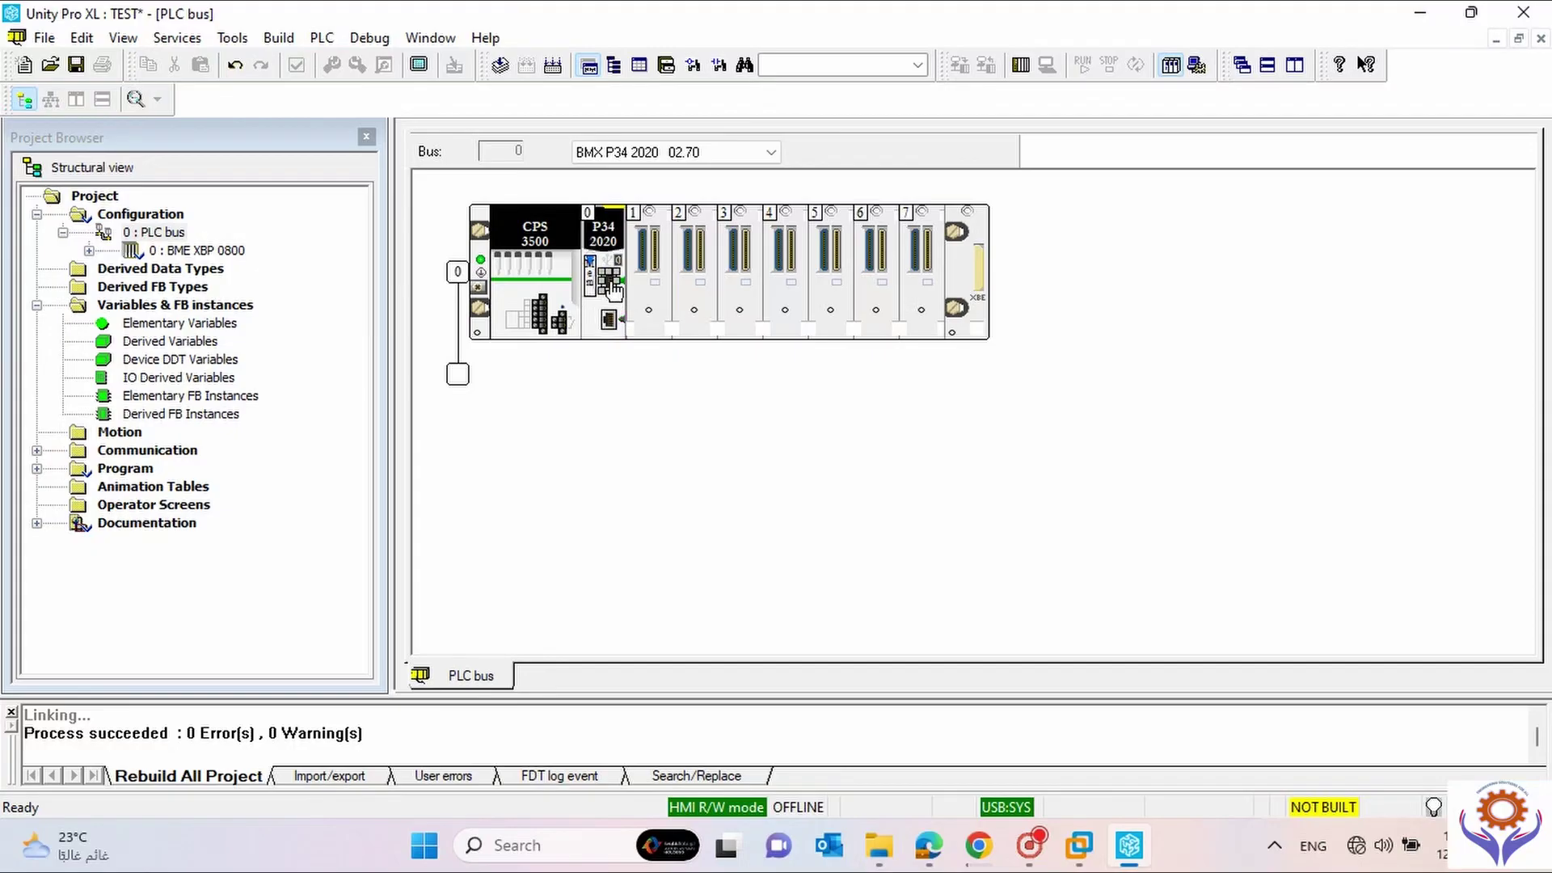
Set Channel 3 of the processor's Ethernet port to the ETH TCP IP function with No Link, and expand the project's Communication folder.
double_click(611, 287)
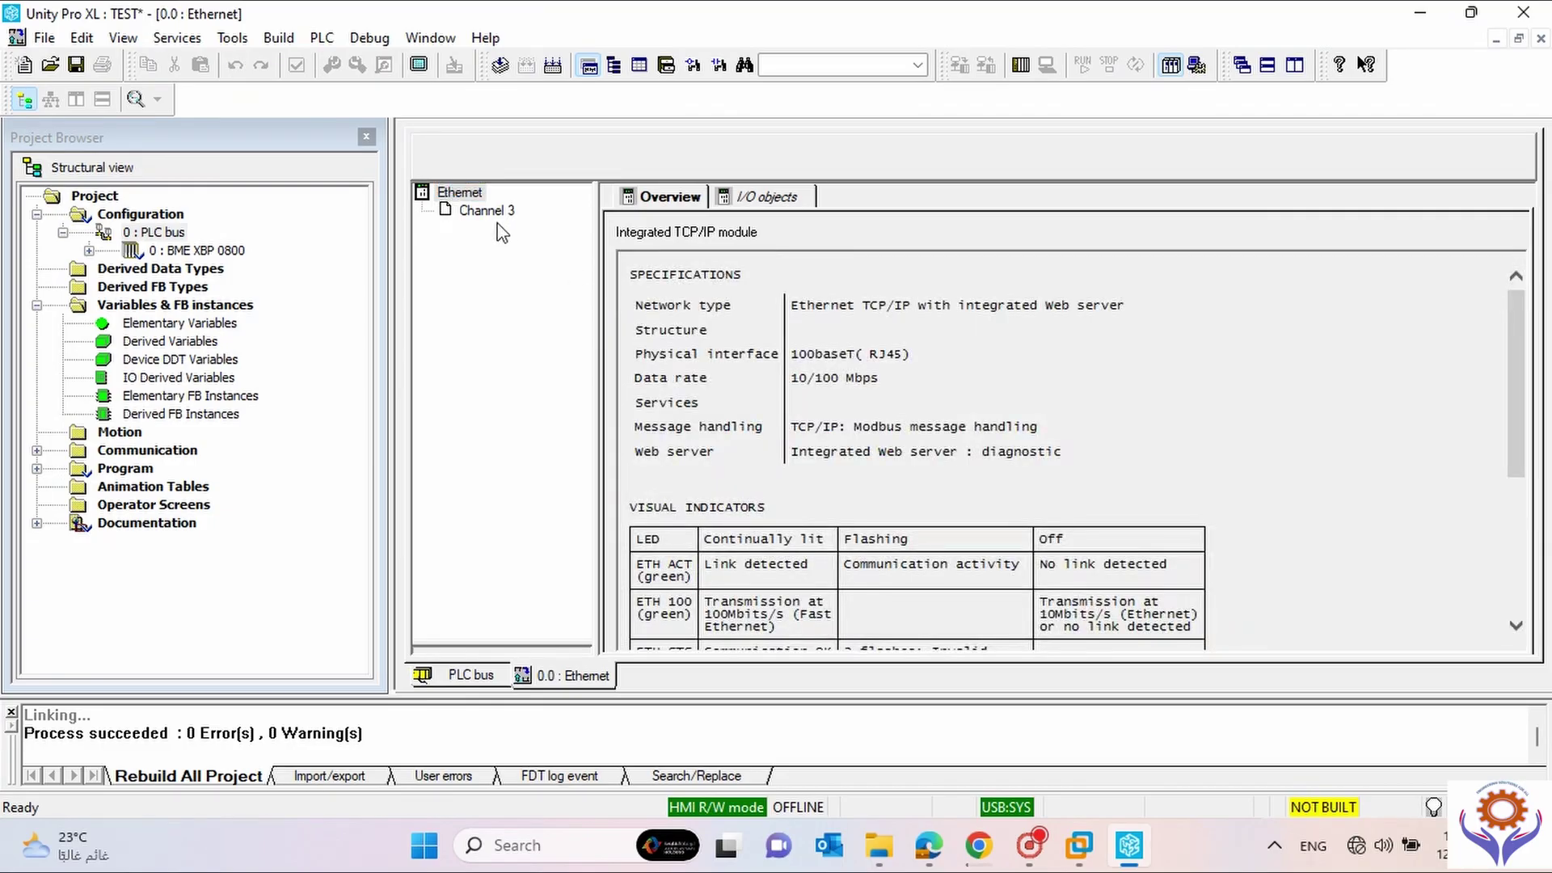
click(490, 210)
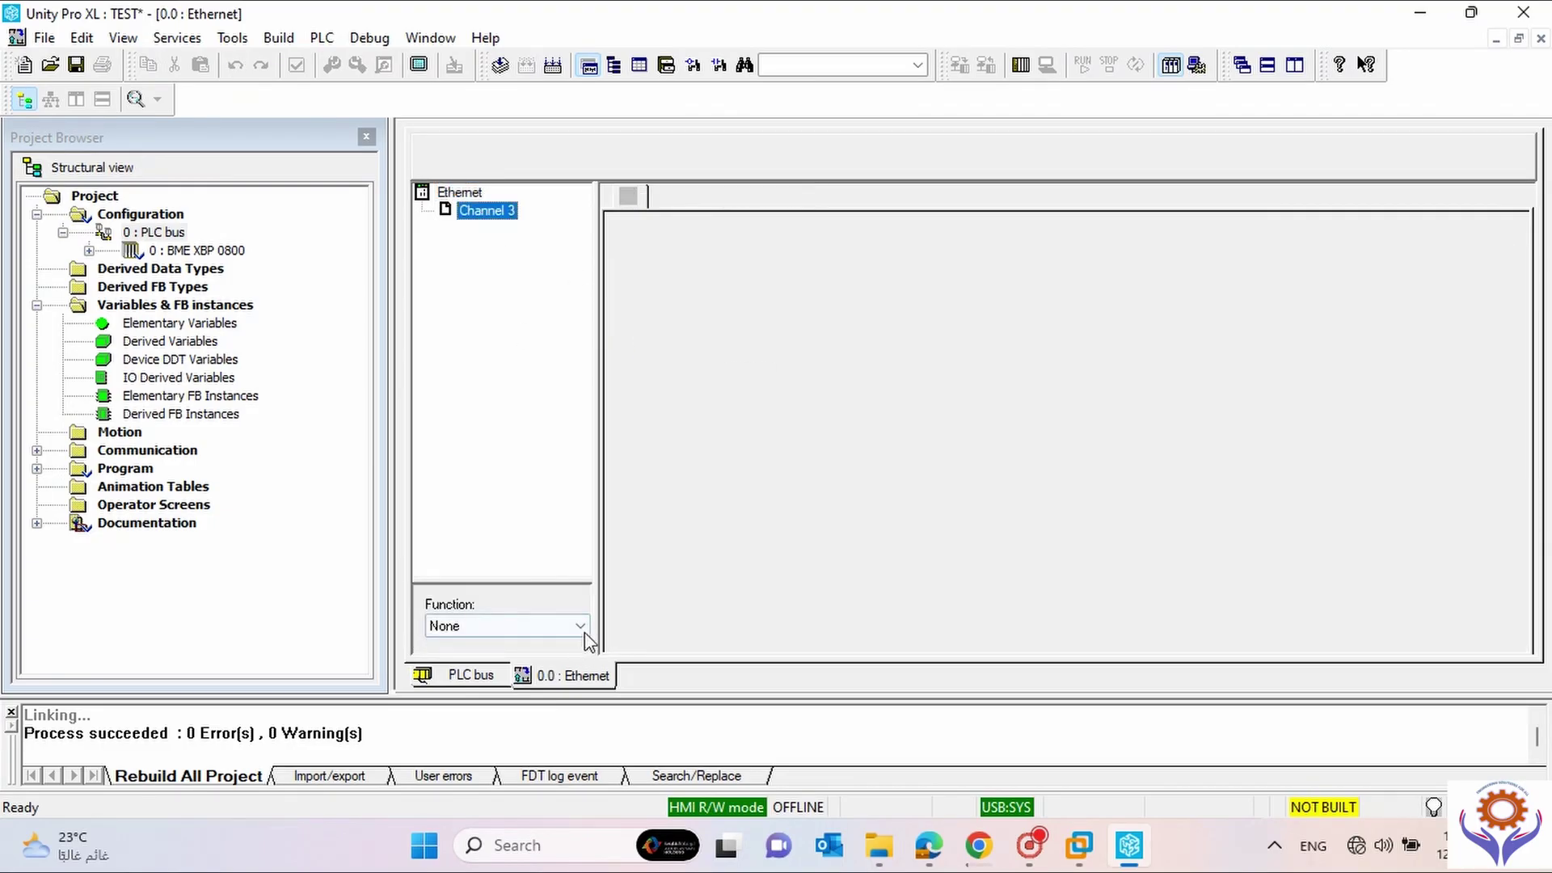
click(580, 626)
click(502, 644)
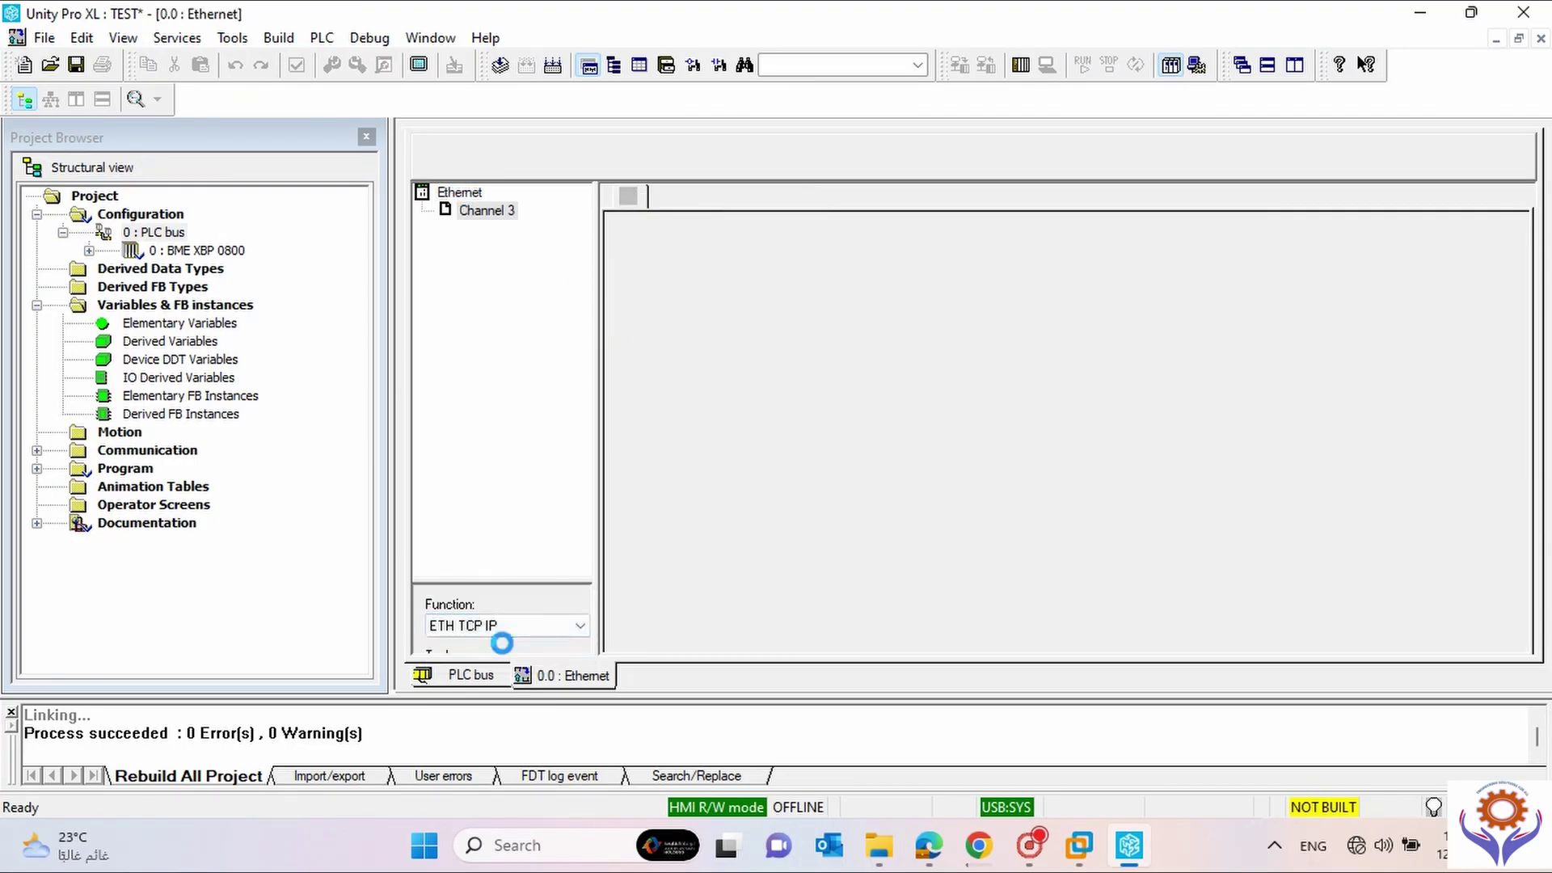
click(581, 626)
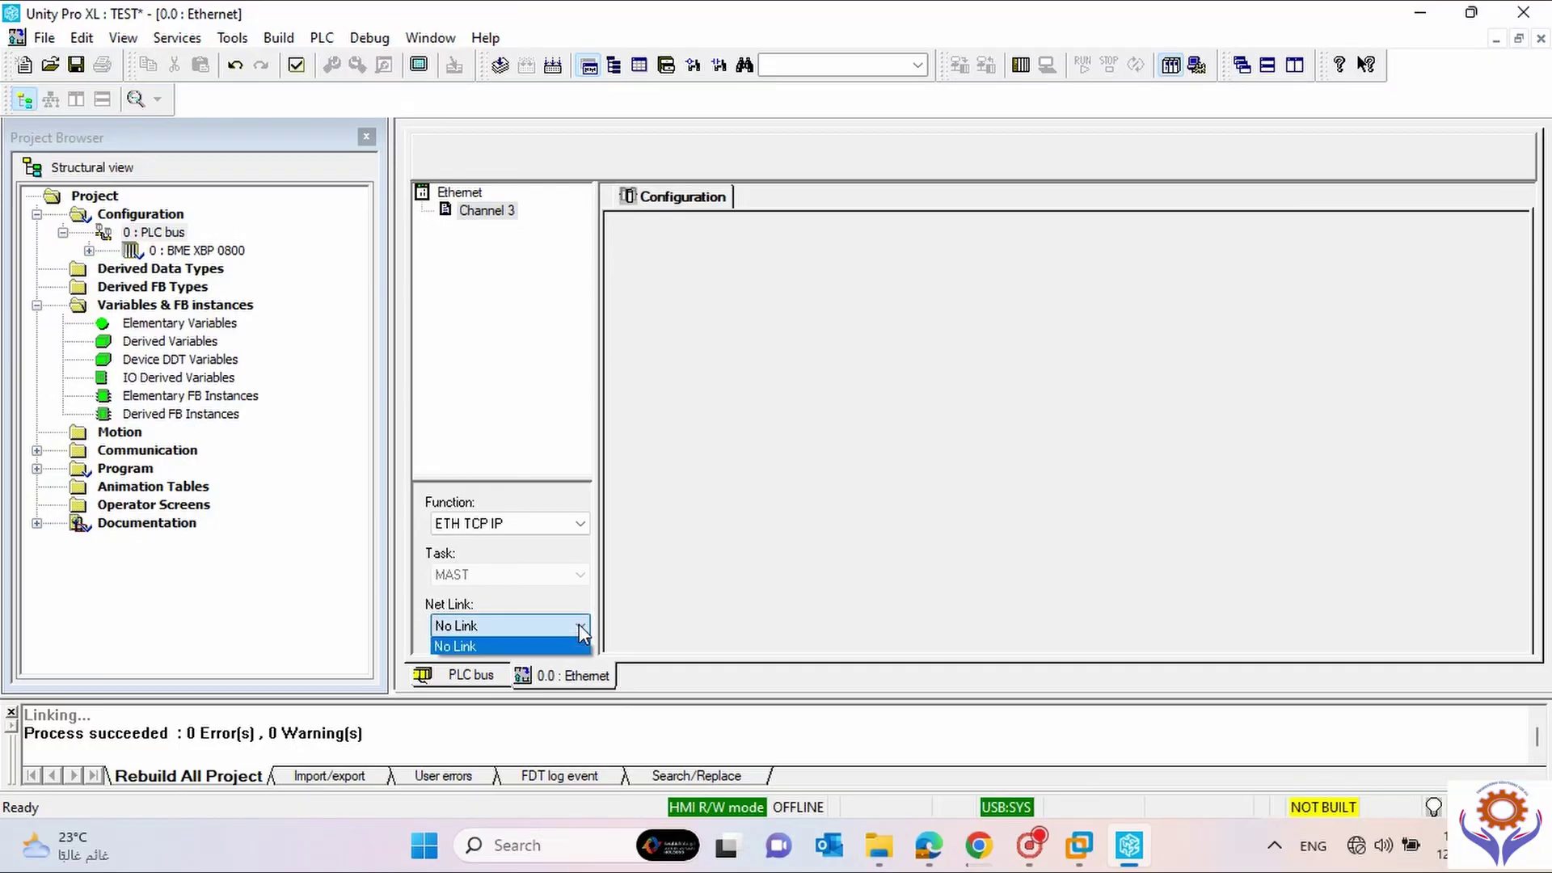
click(496, 644)
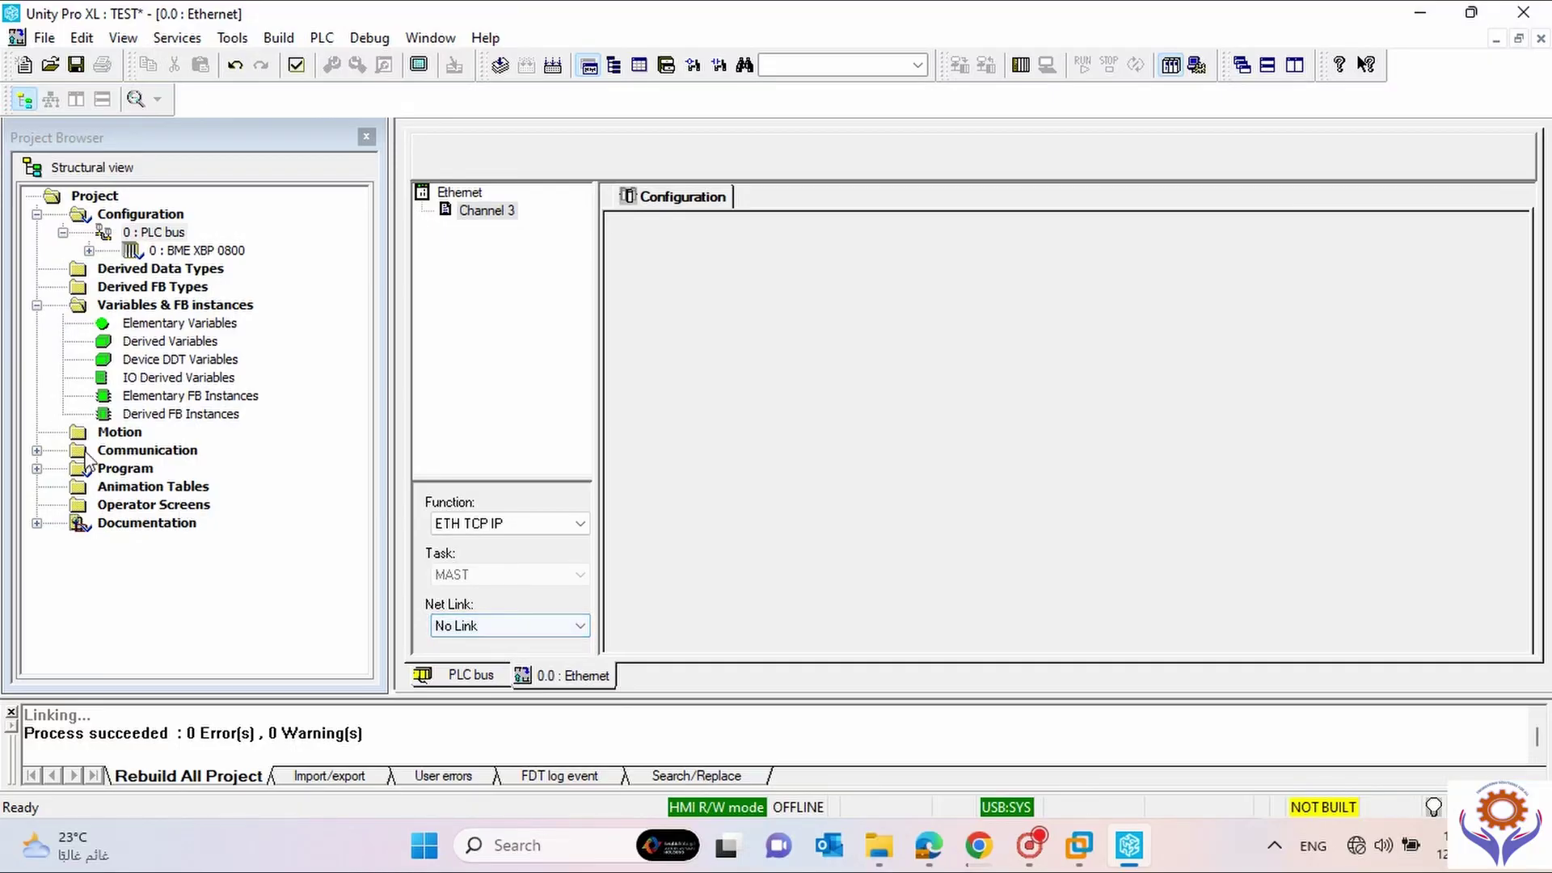
click(37, 450)
click(37, 450)
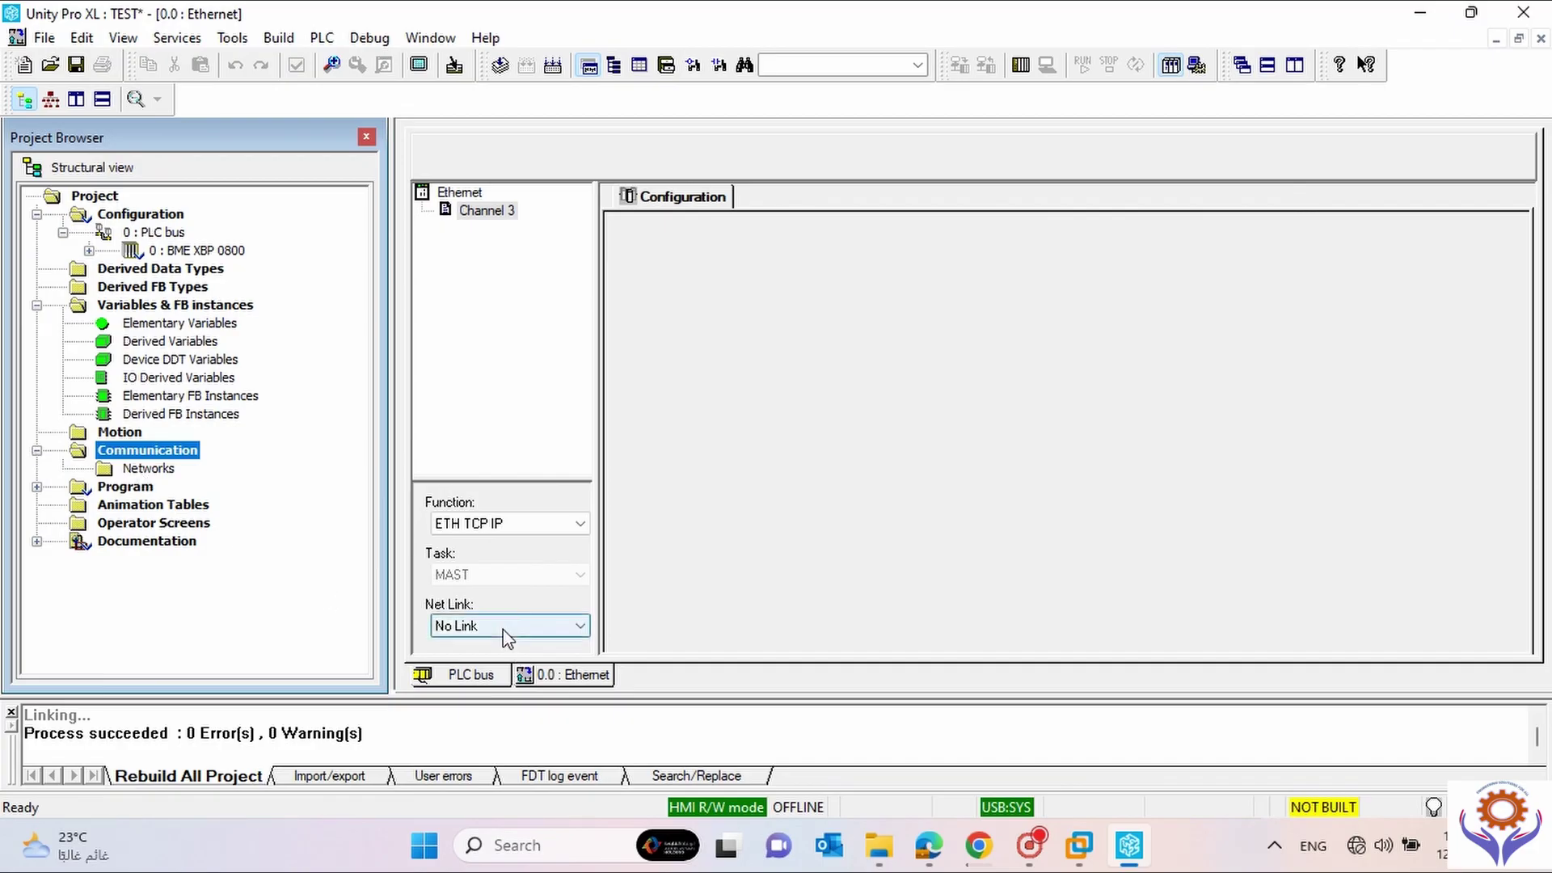
Try to save the project, and close the Ethernet port configuration with its modifications validated.
click(77, 64)
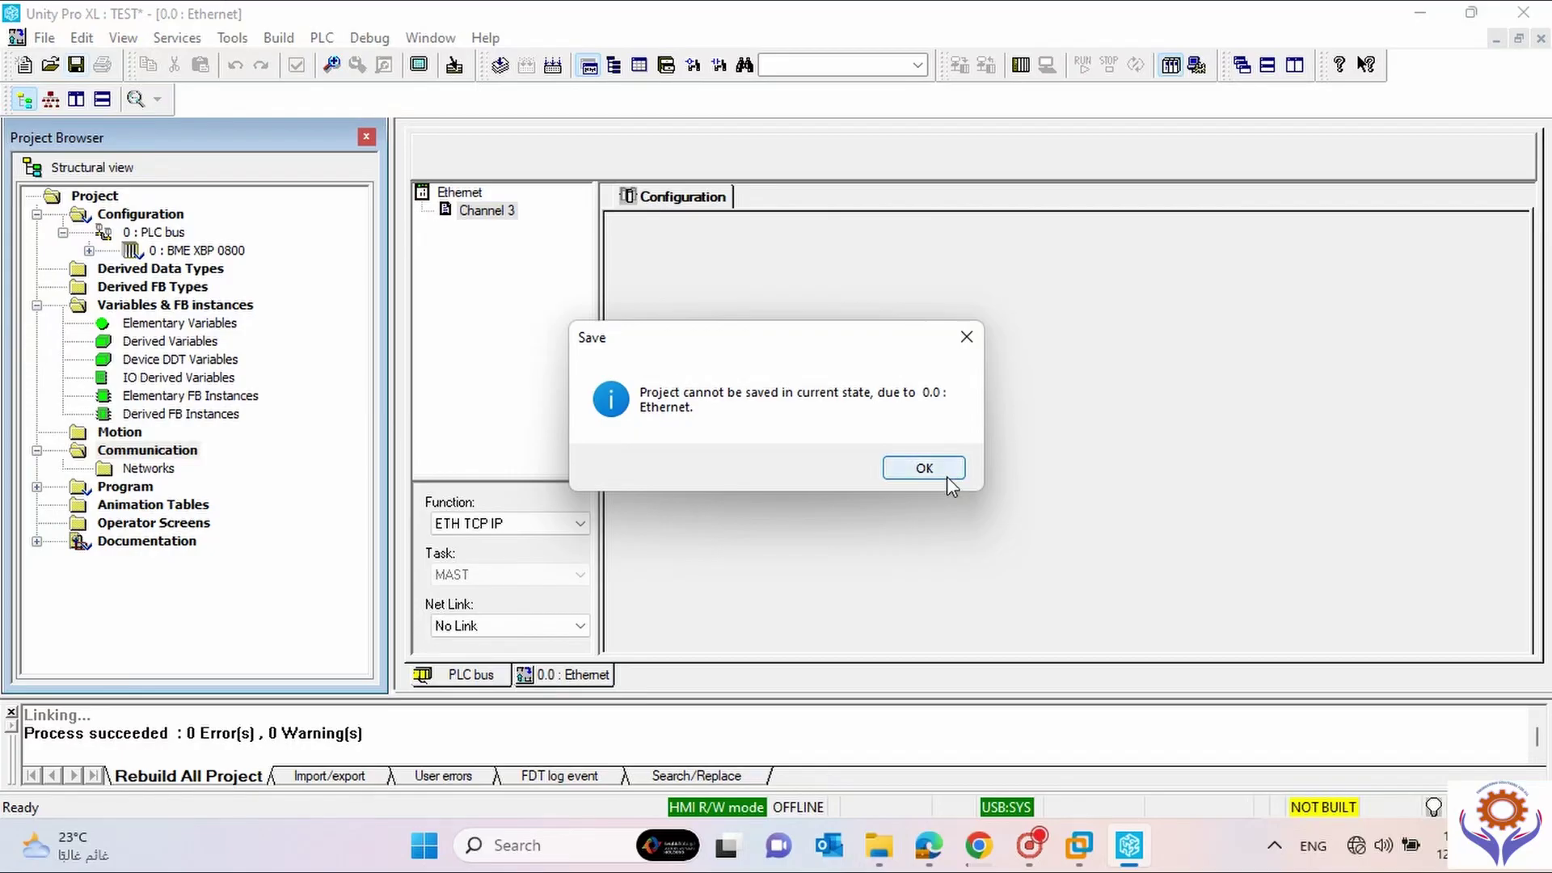
click(923, 469)
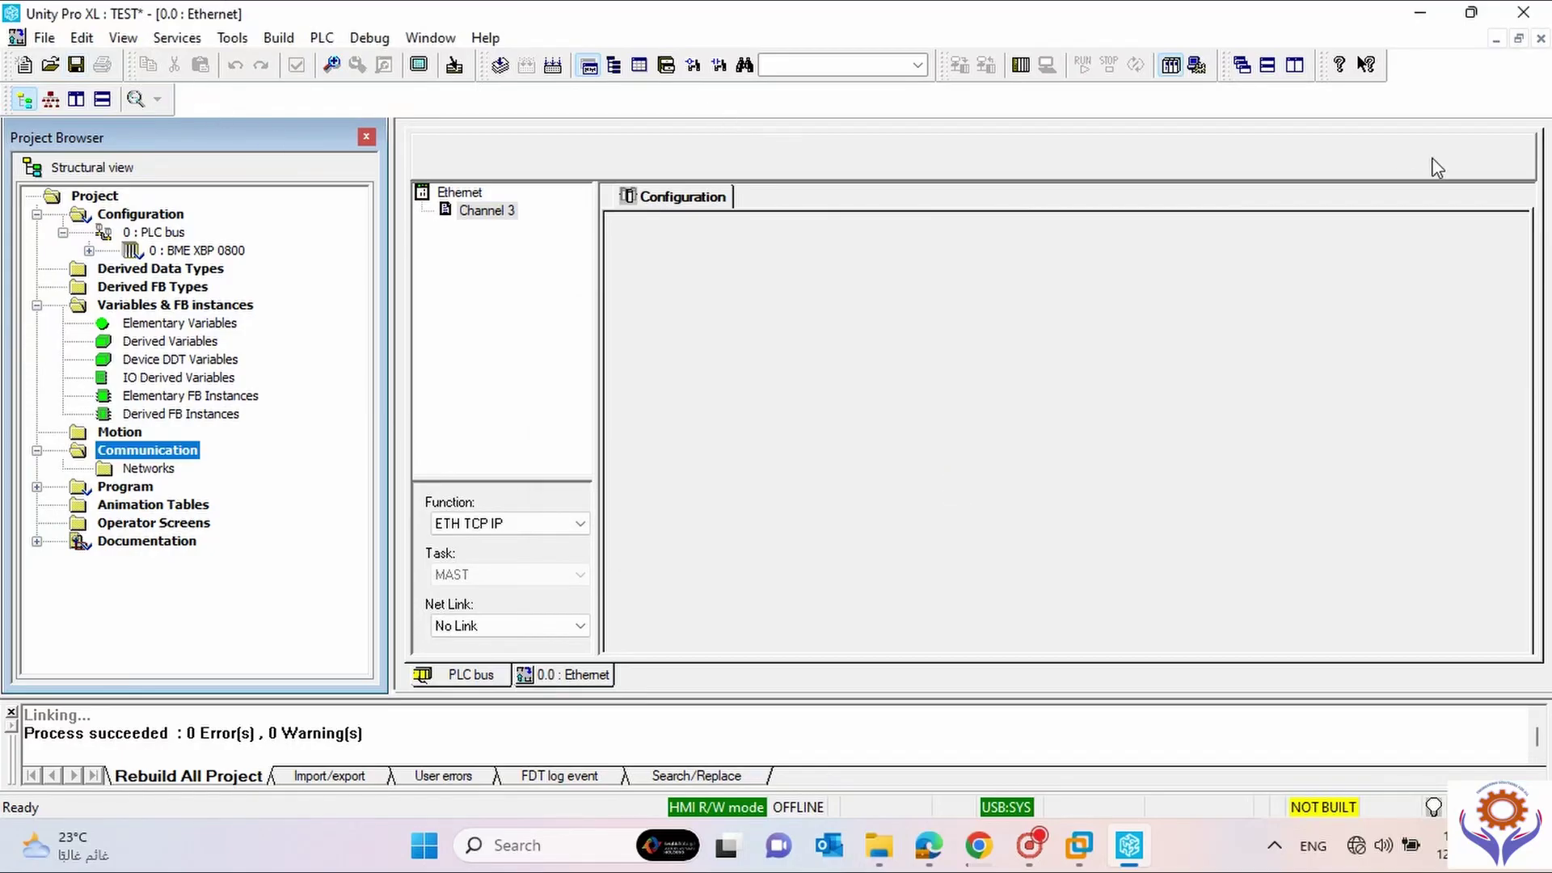
click(1539, 40)
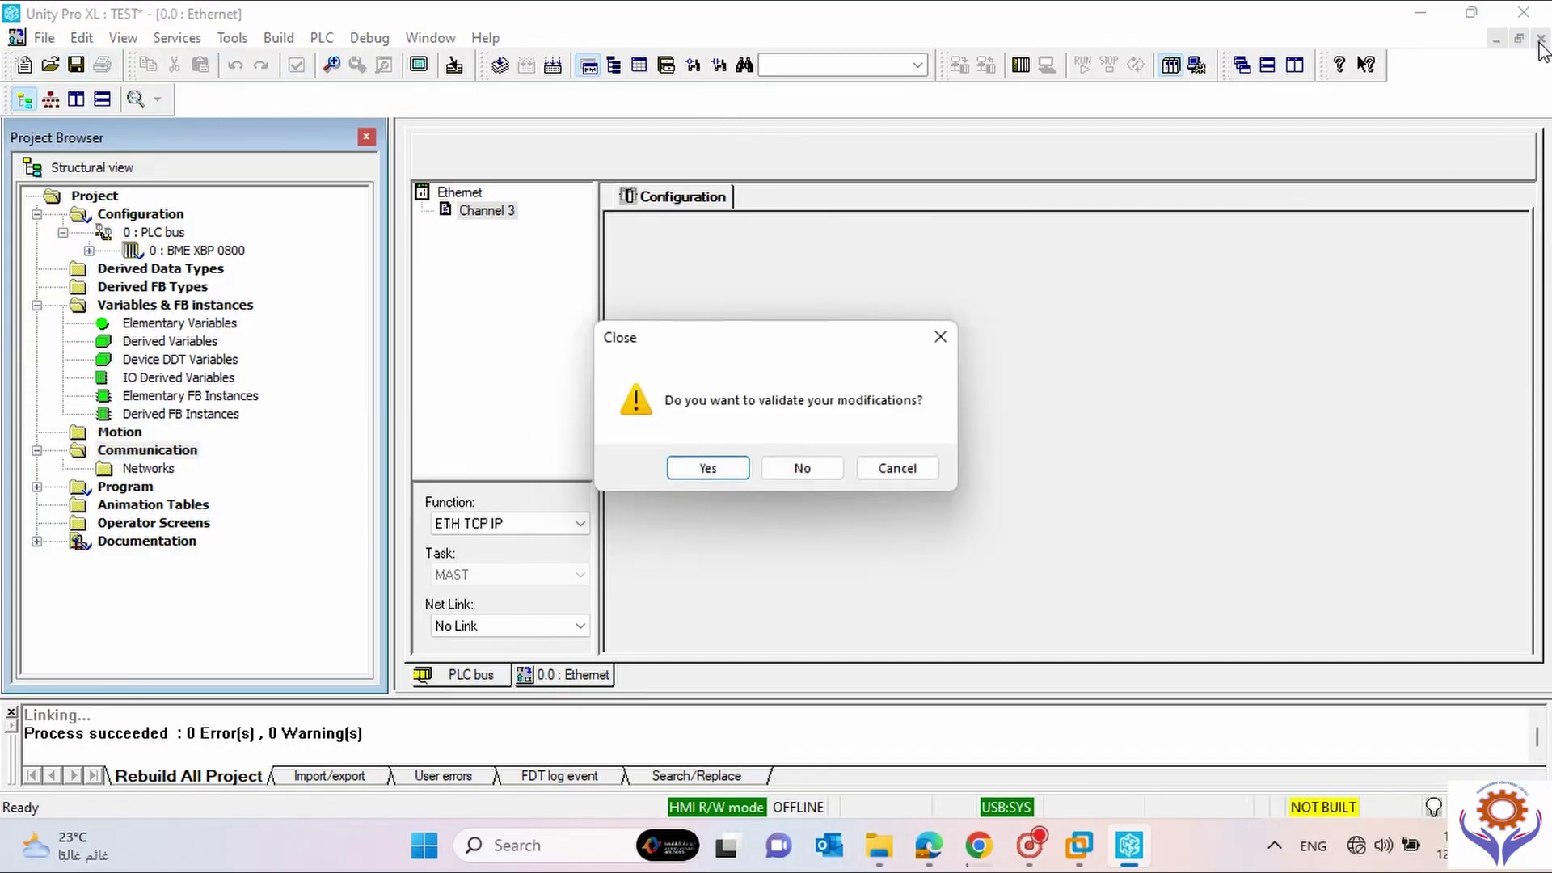
click(708, 469)
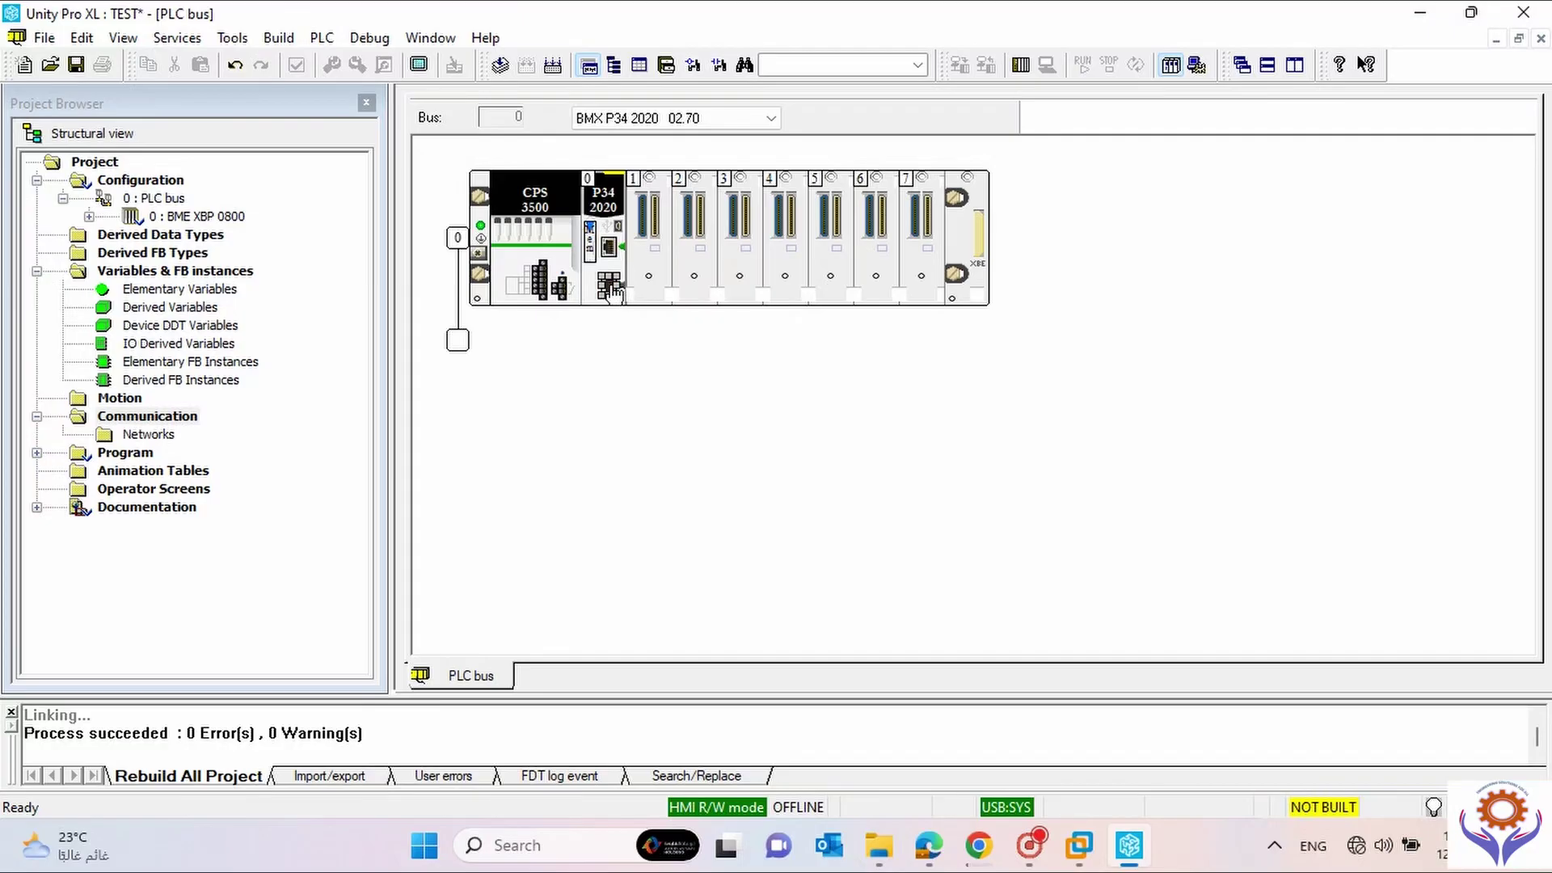
Review the processor's serial port configuration, including the available Modbus link types, and close it.
double_click(612, 292)
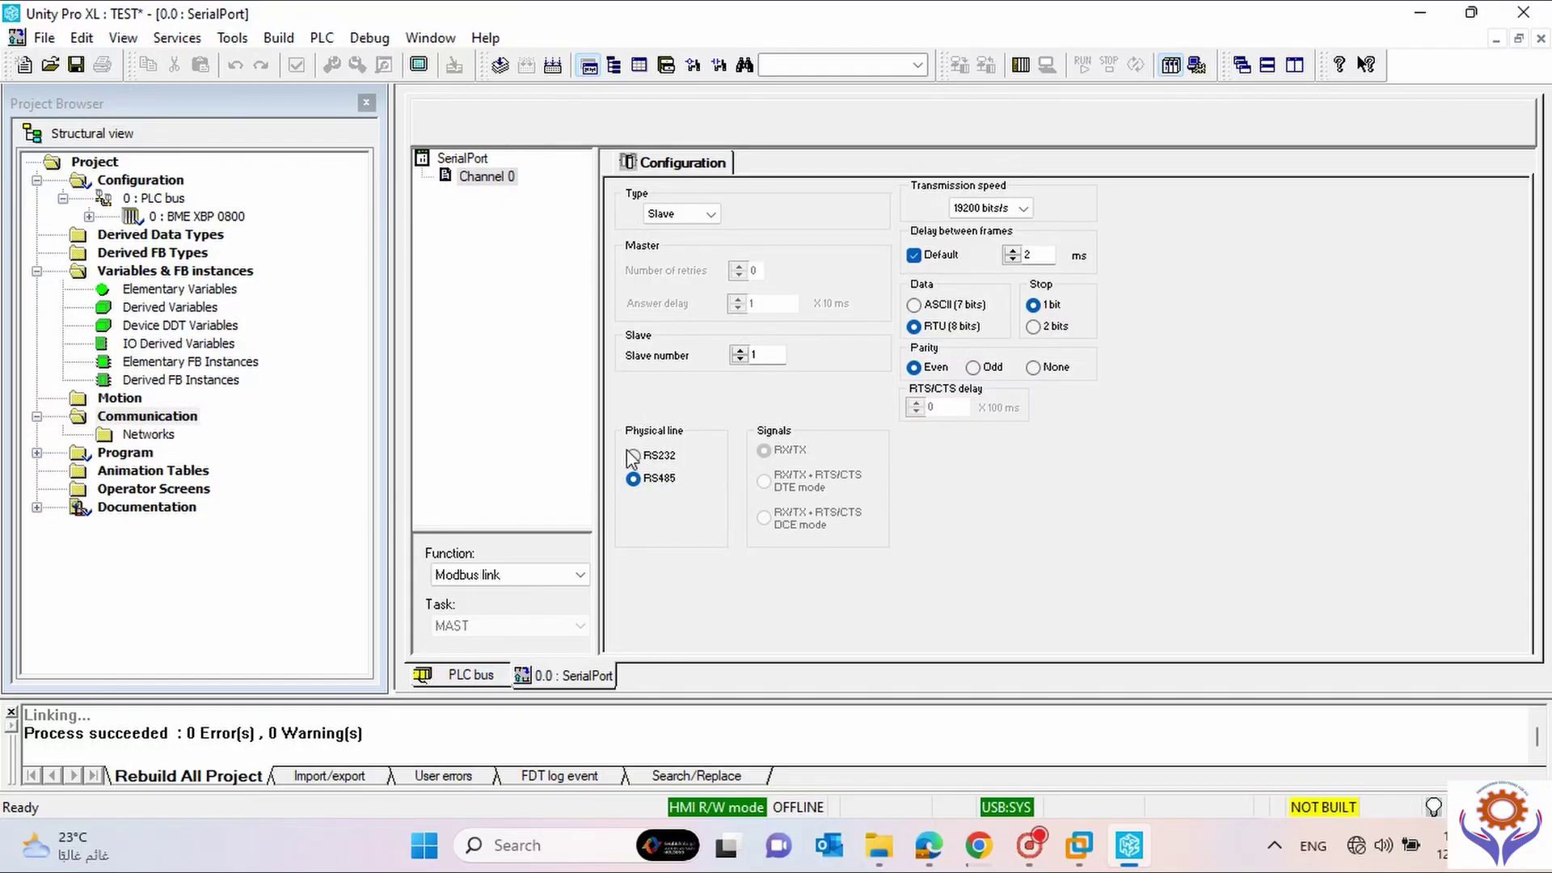
click(708, 215)
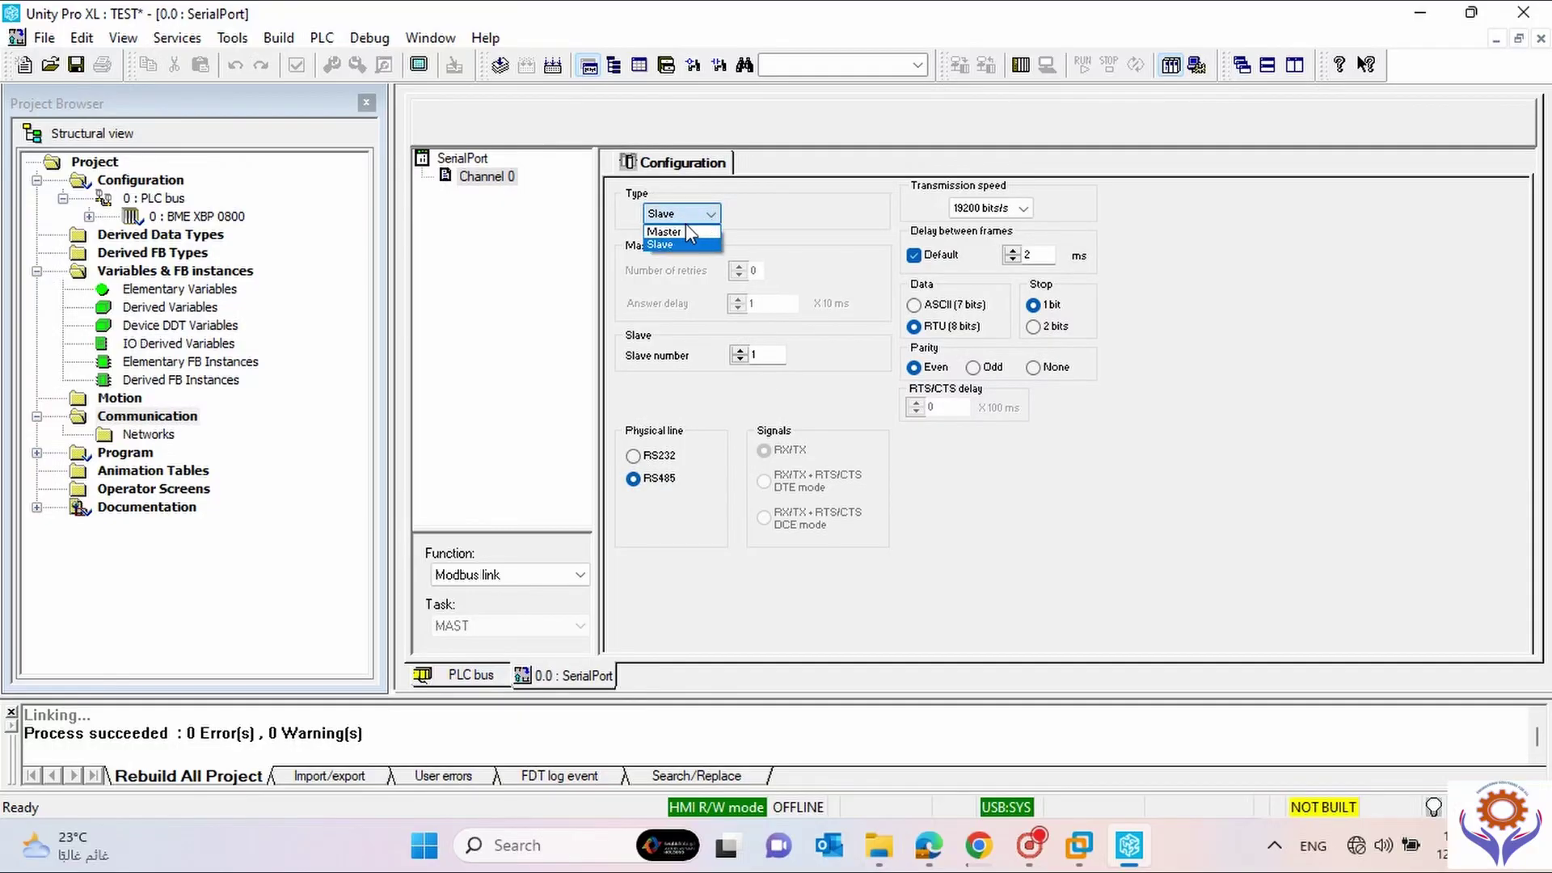
click(828, 165)
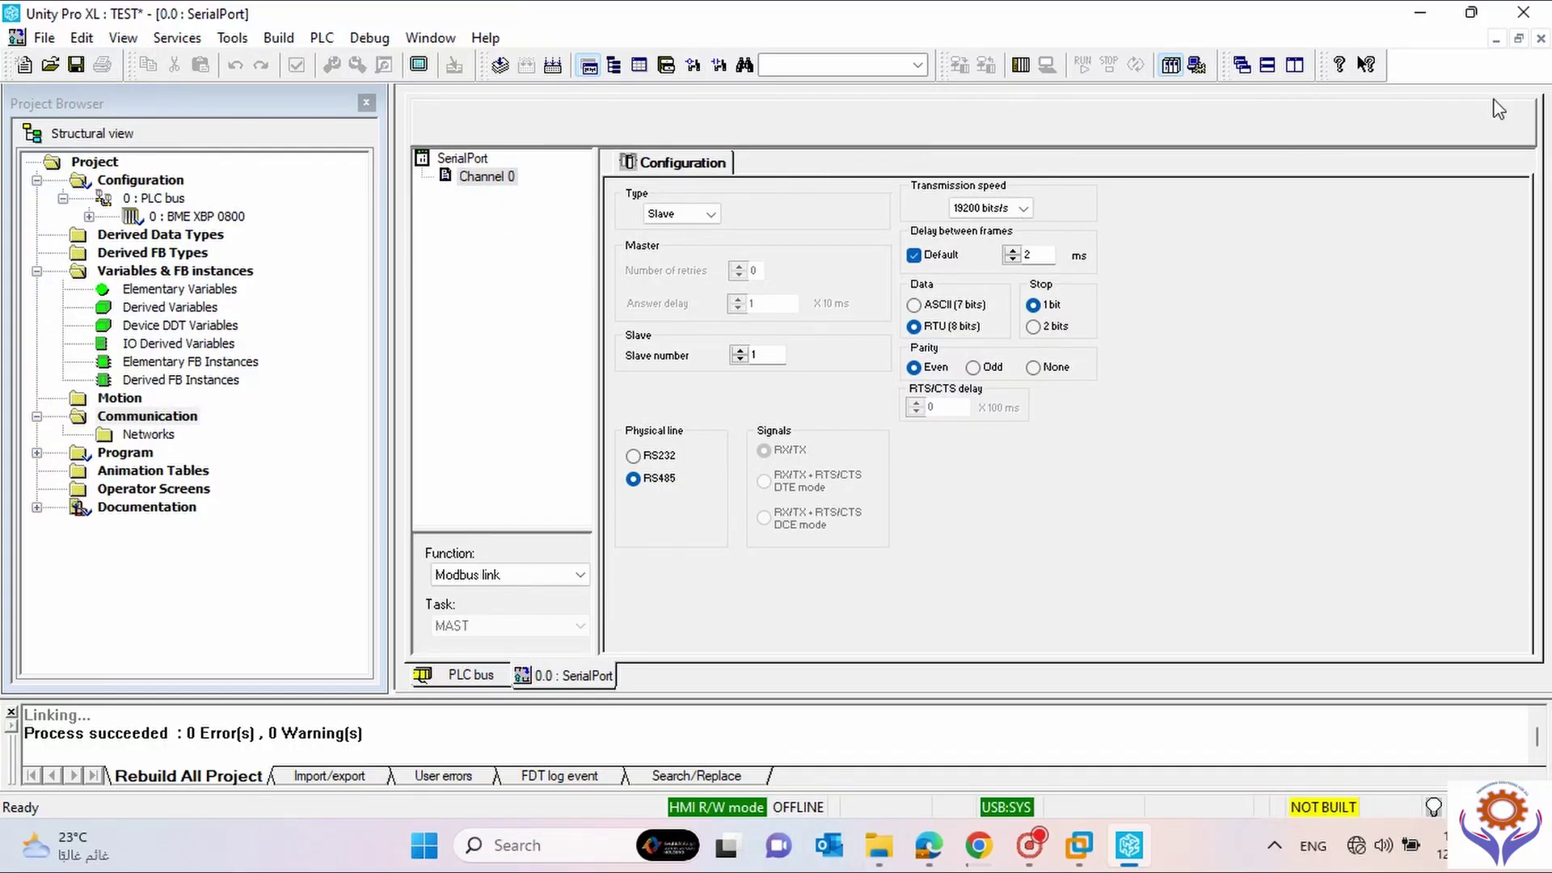
click(1540, 38)
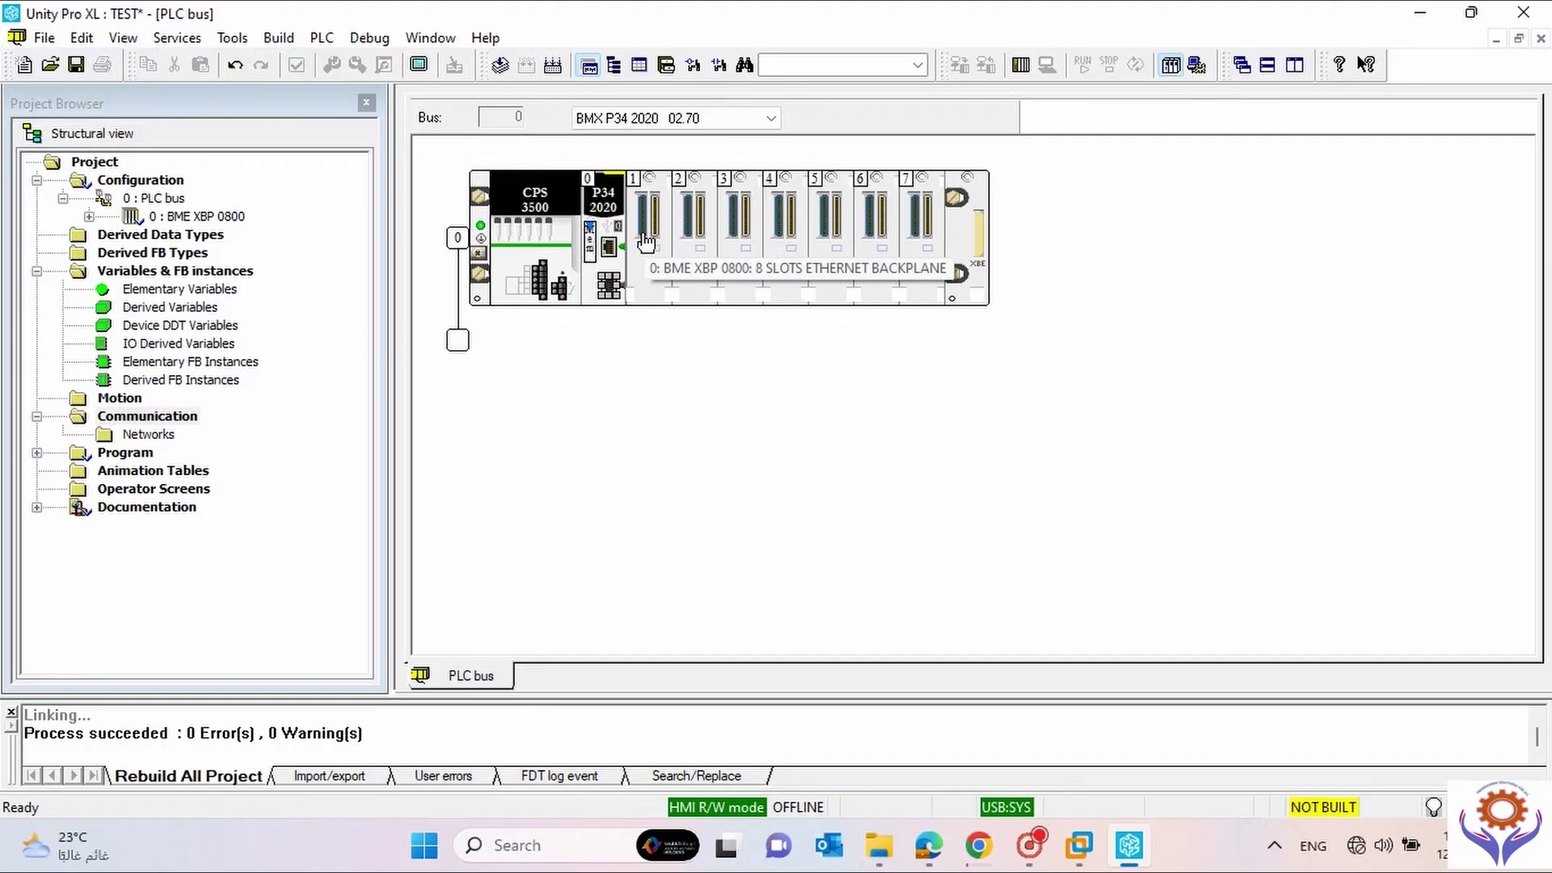
Add a BMX DDI 3202K 32-input 24 Vdc sink discrete module to slot 1 of the rack.
right_click(647, 240)
click(709, 326)
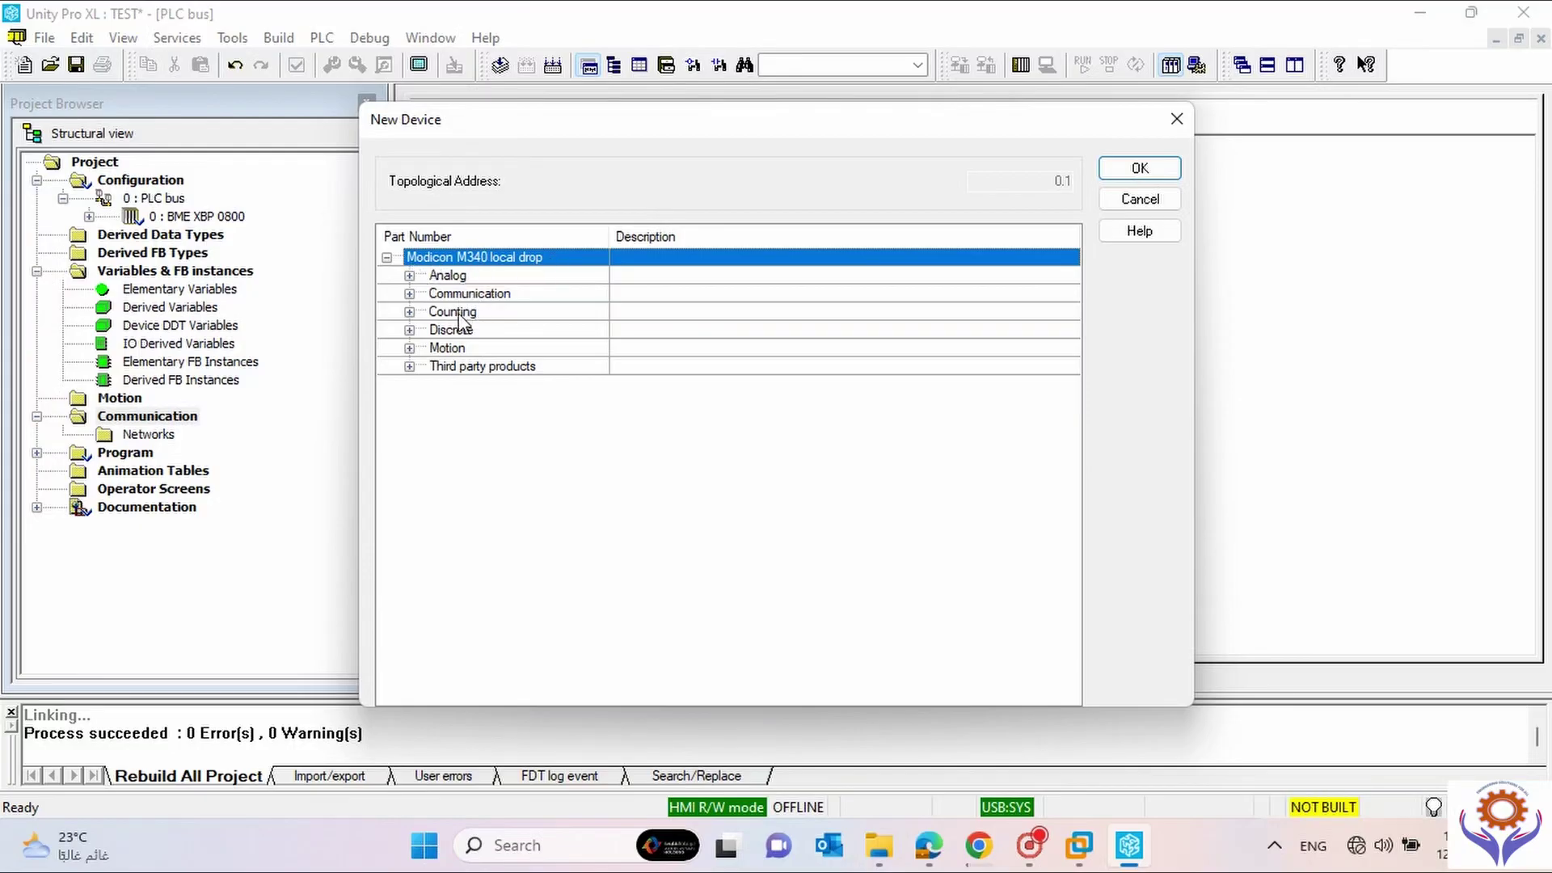
click(410, 329)
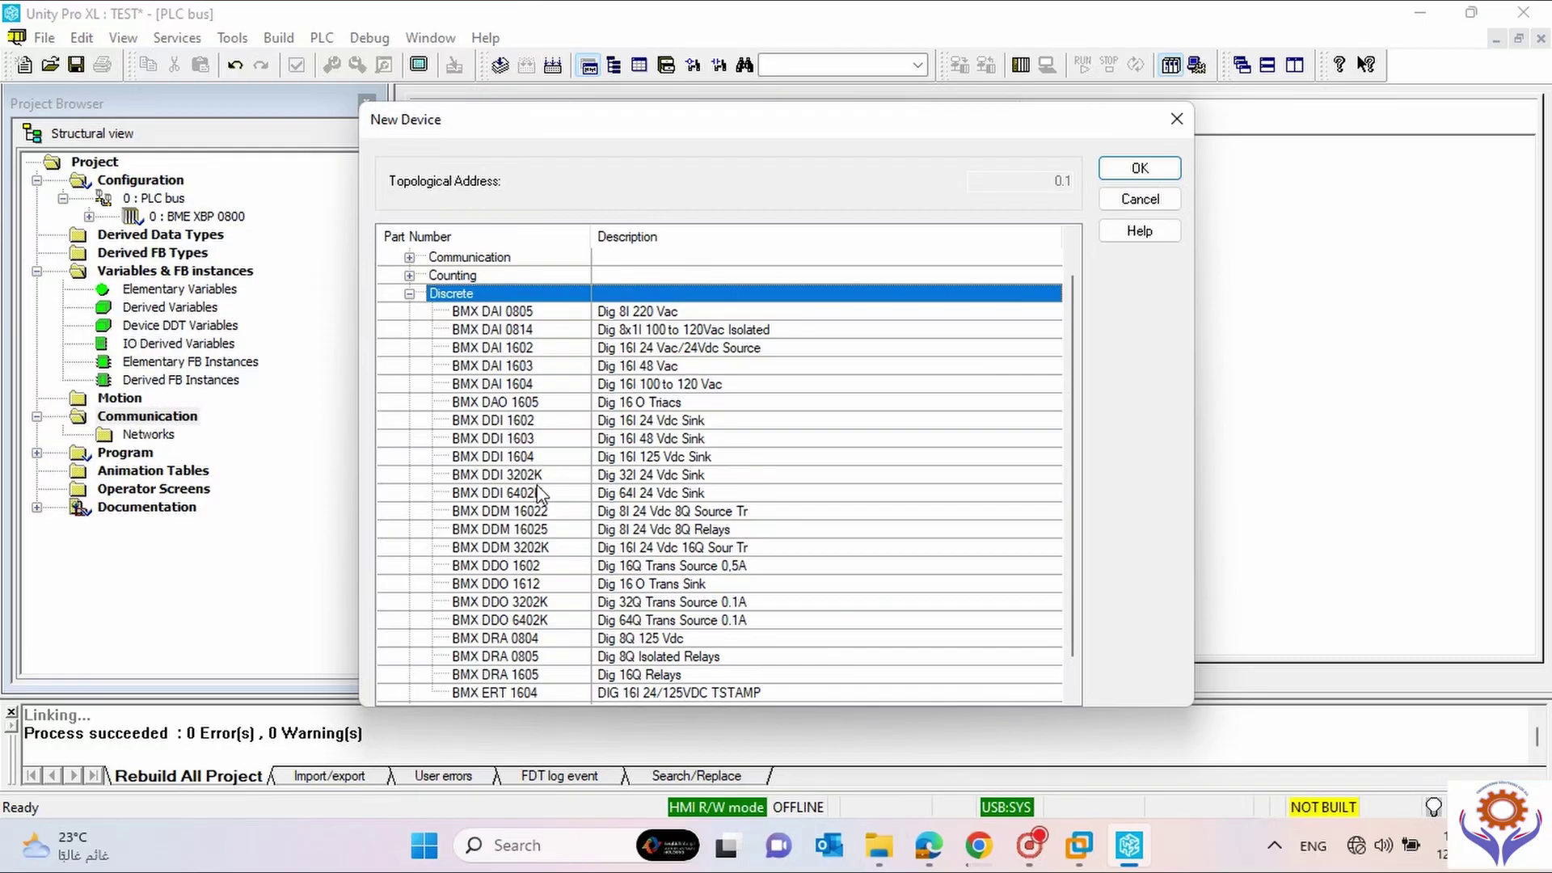
click(738, 352)
click(709, 422)
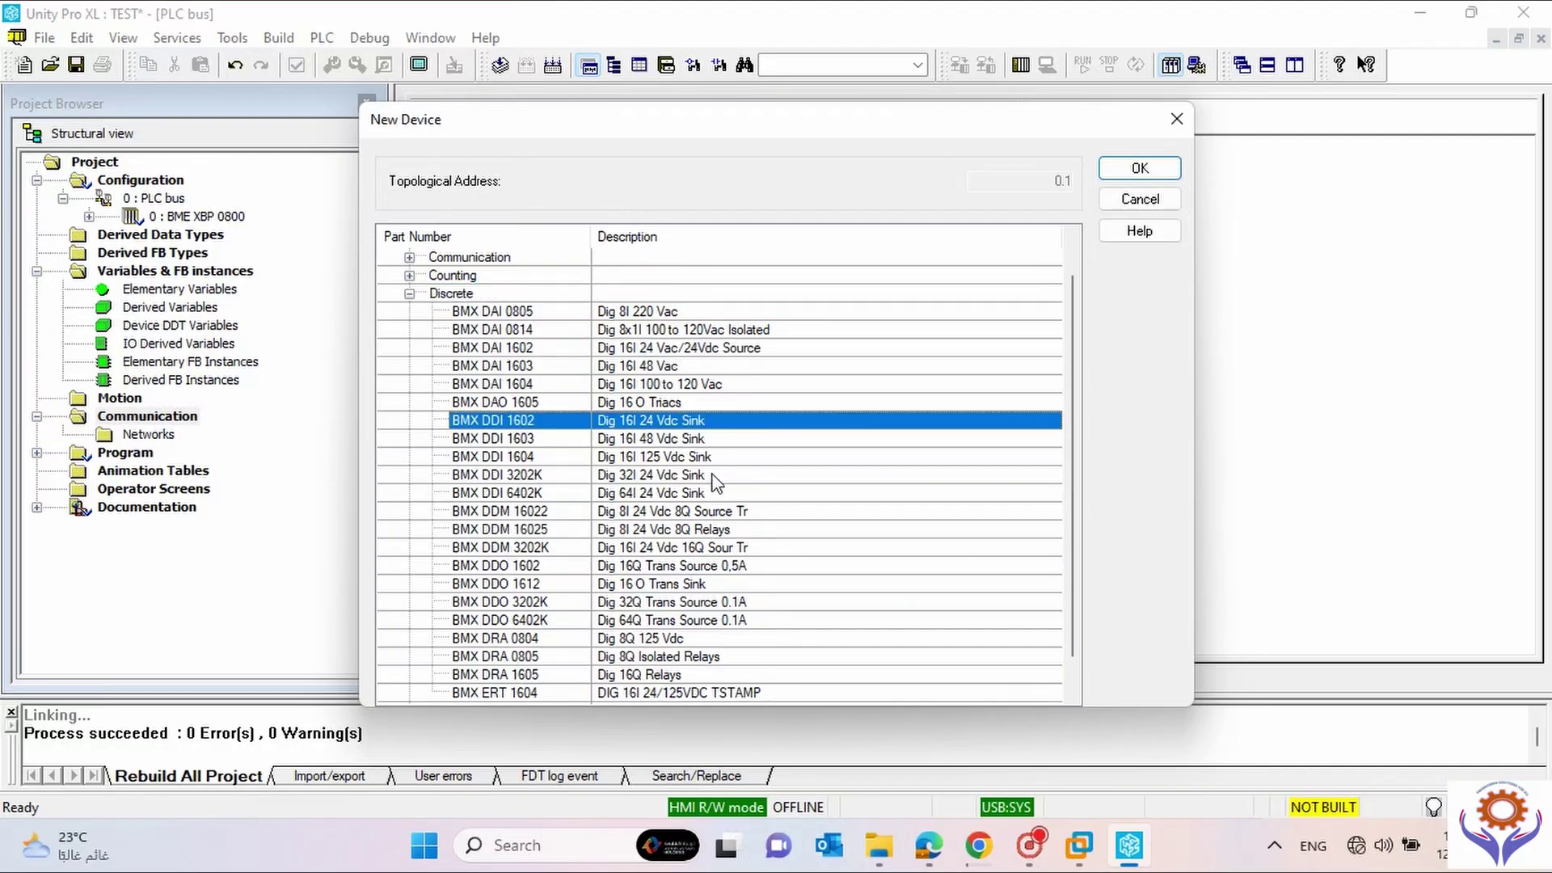
click(710, 531)
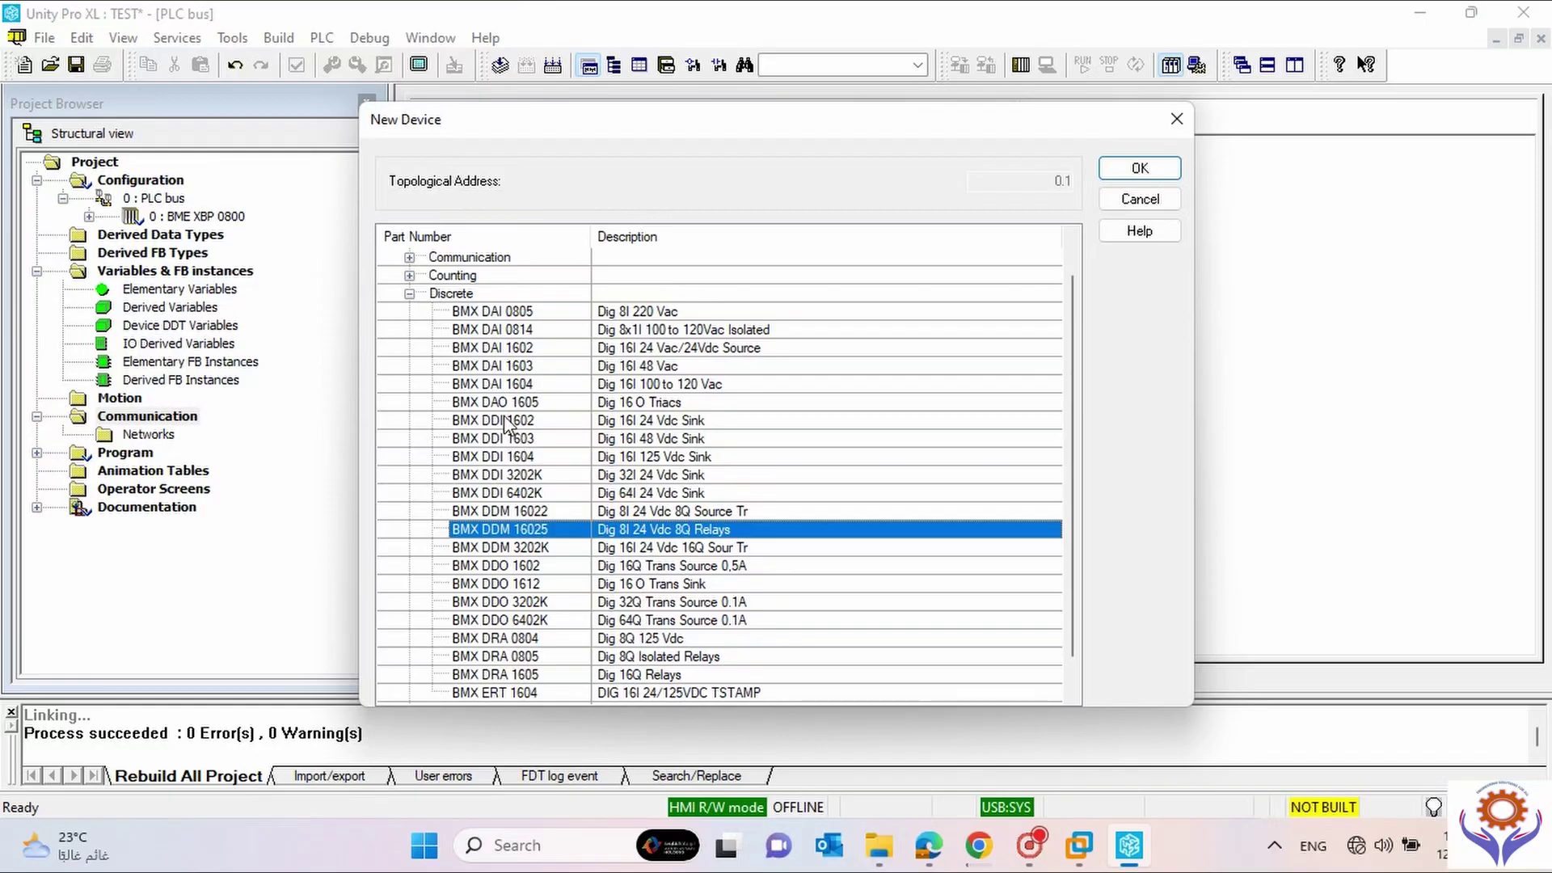
click(514, 477)
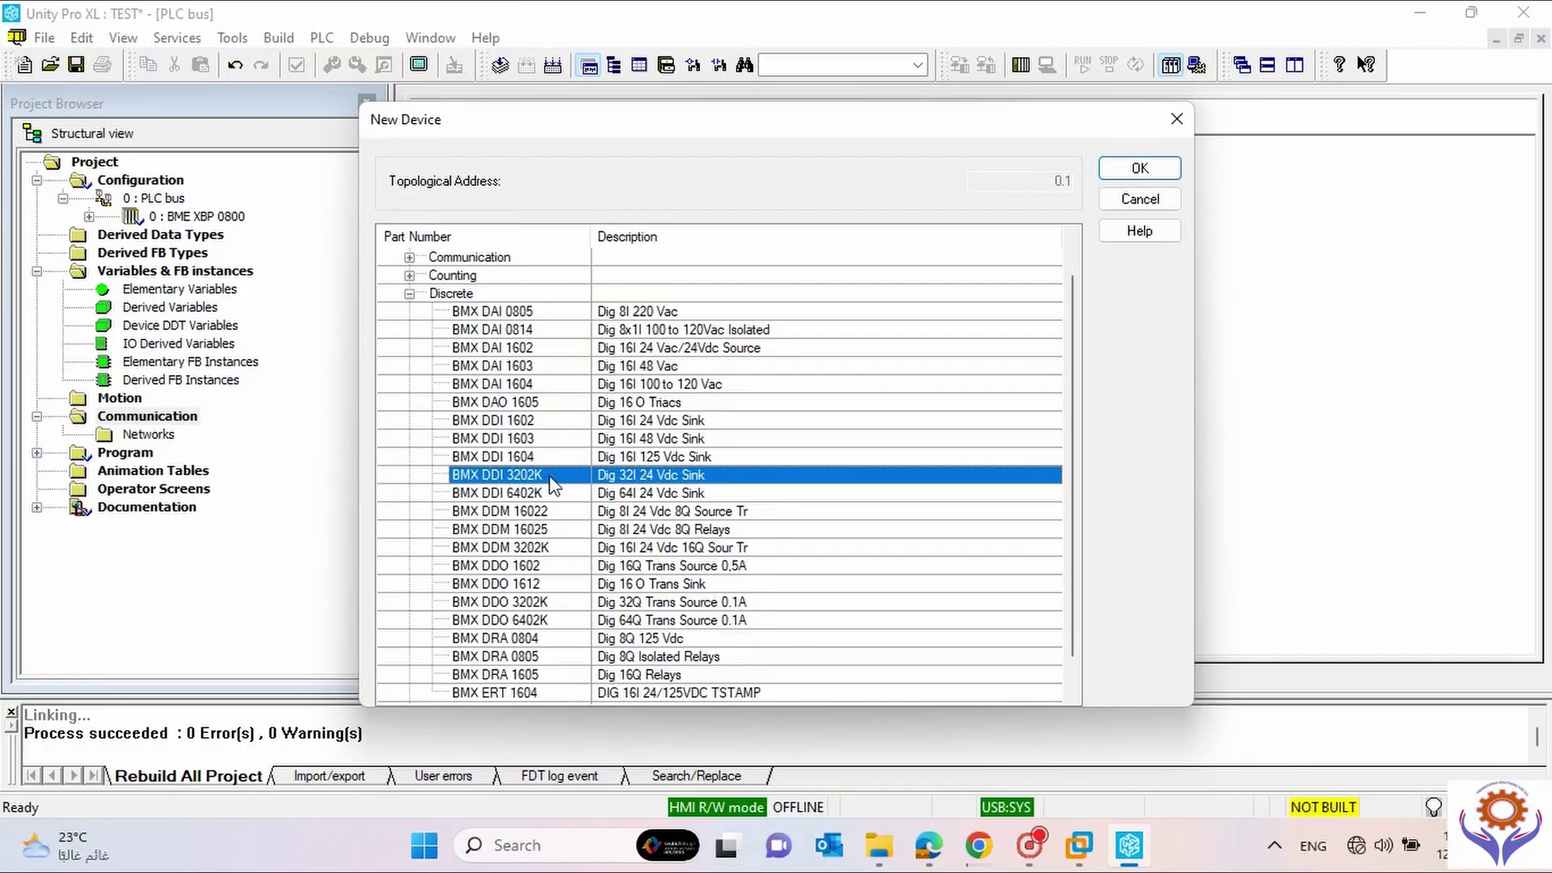
click(1135, 170)
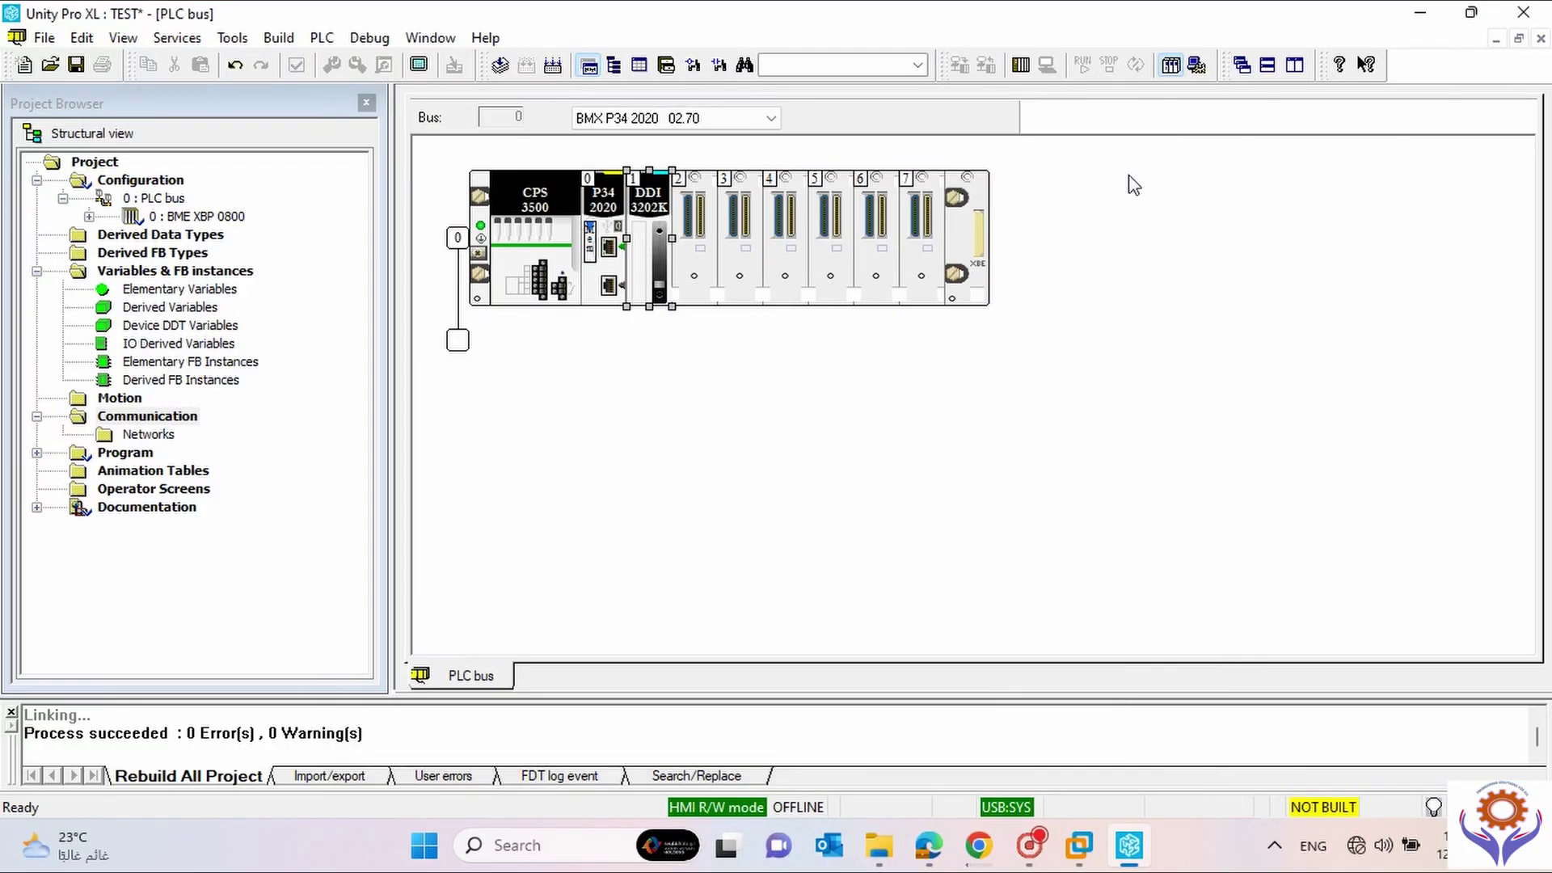
Add a BMX DDO 1602 16-output transistor source 0.5A discrete module to slot 2 of the rack.
right_click(685, 244)
click(742, 338)
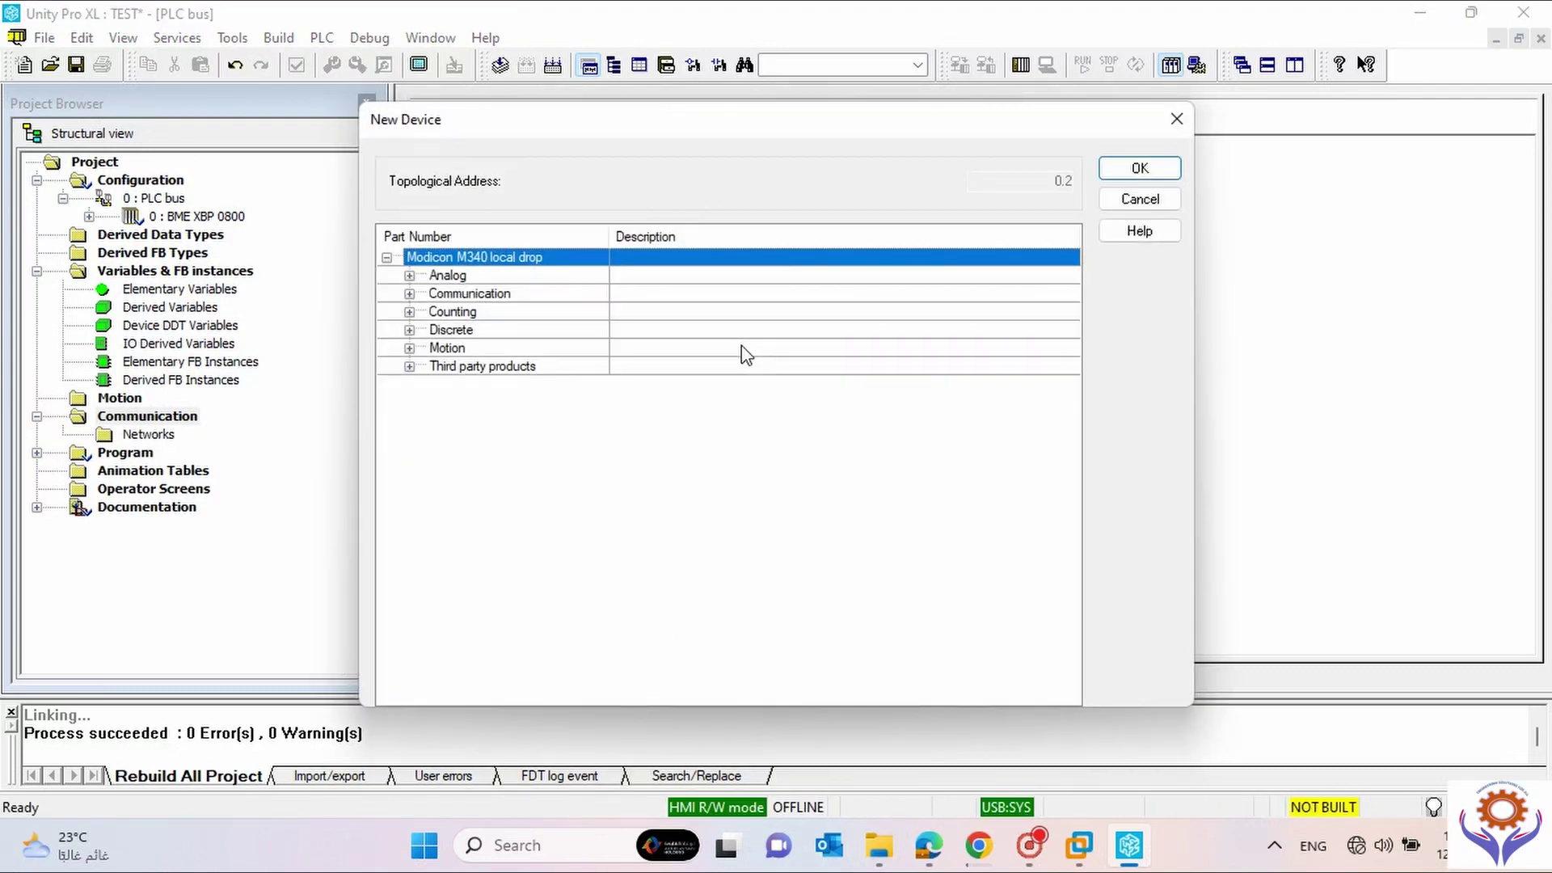
double_click(420, 330)
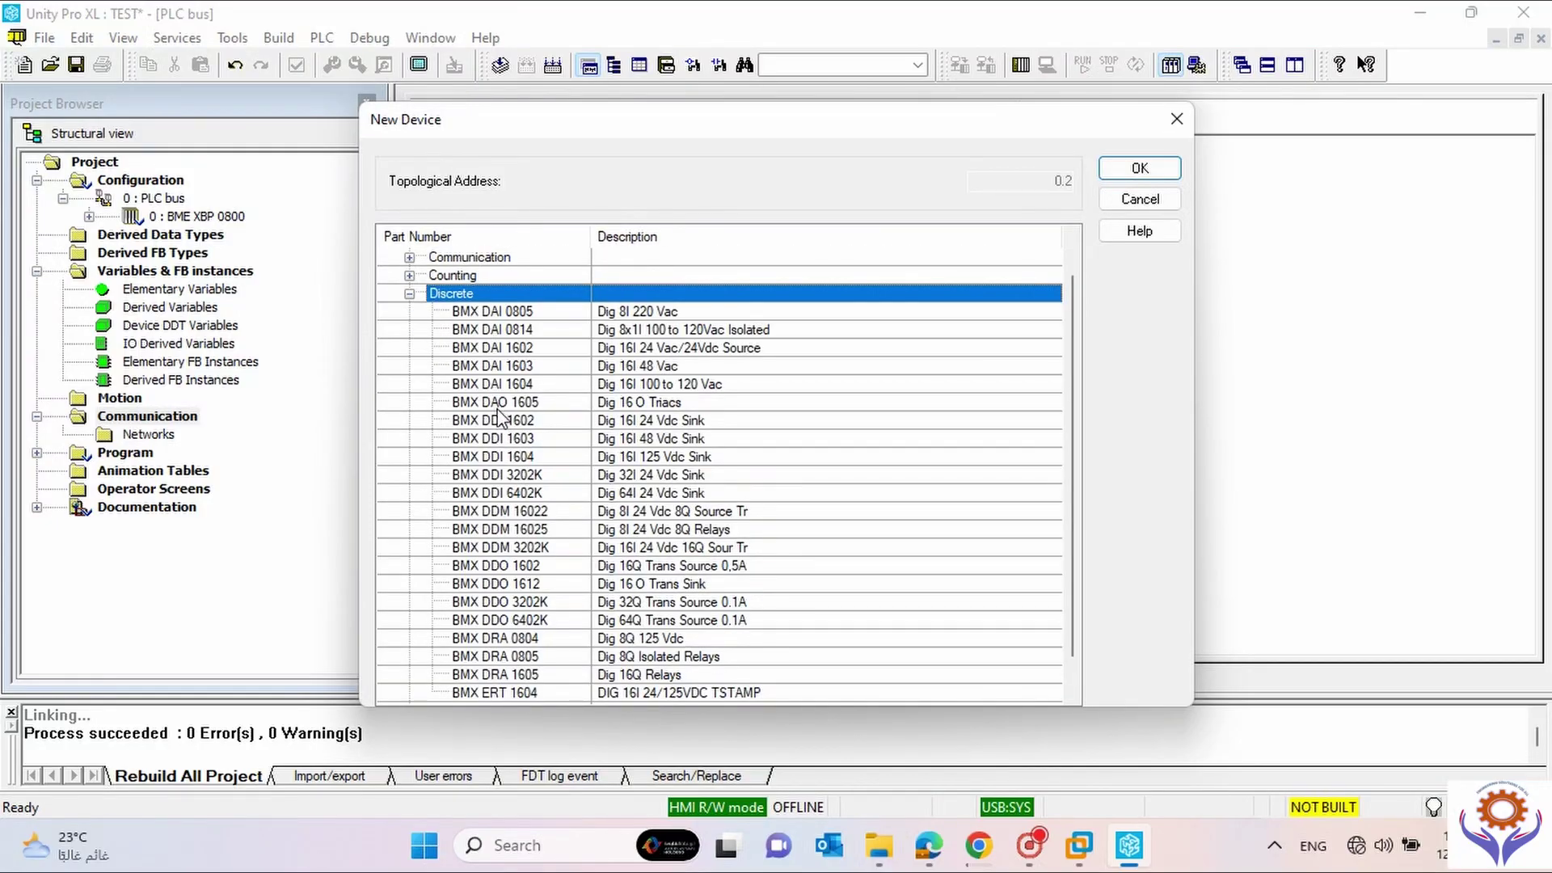
click(520, 570)
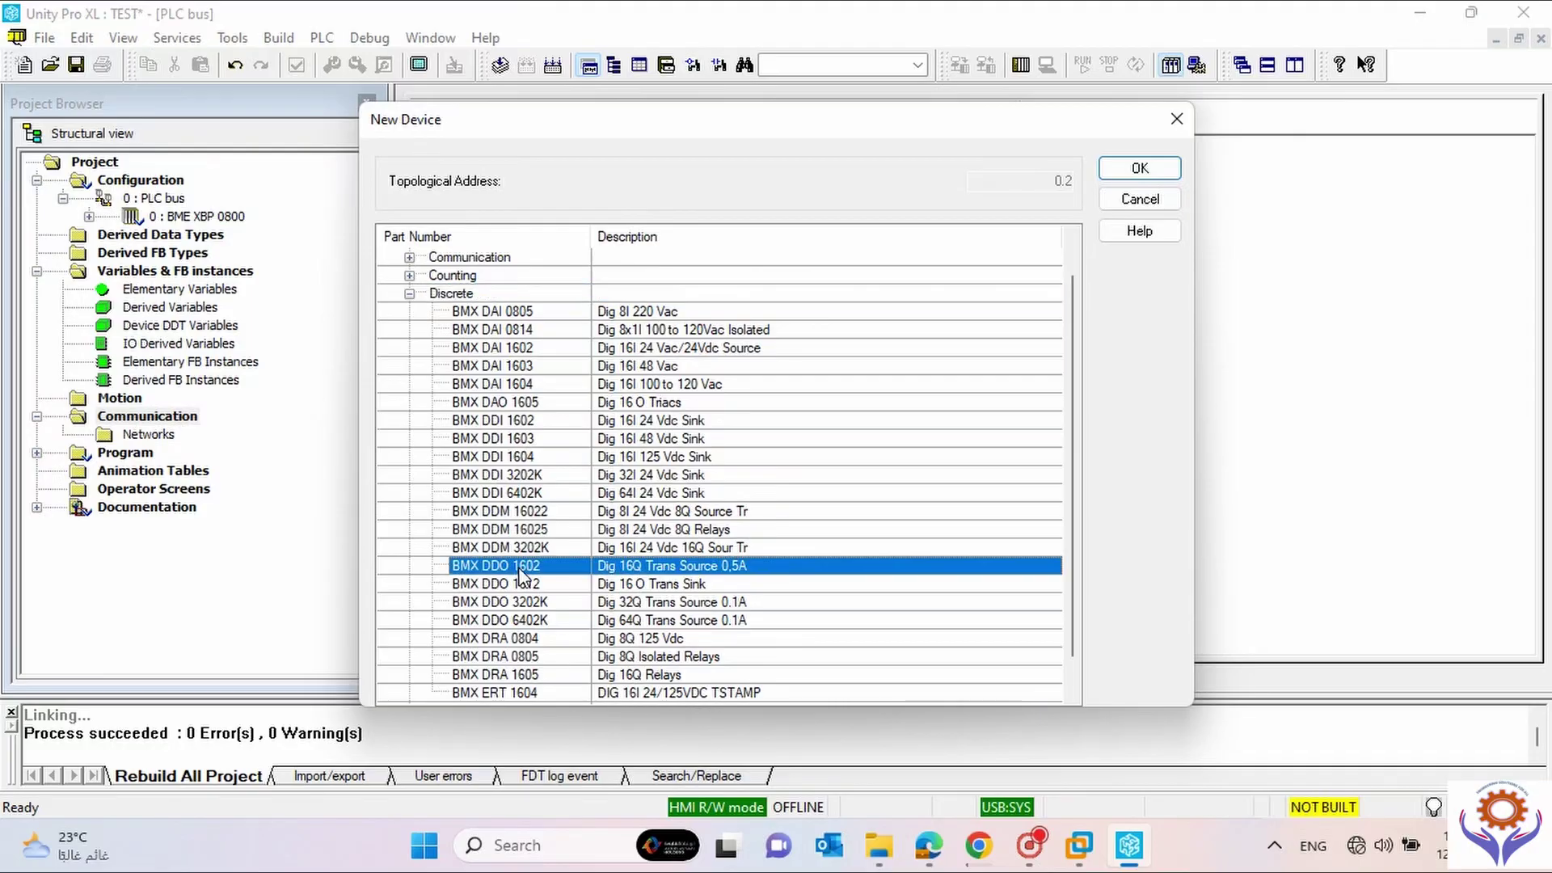
click(520, 583)
click(522, 602)
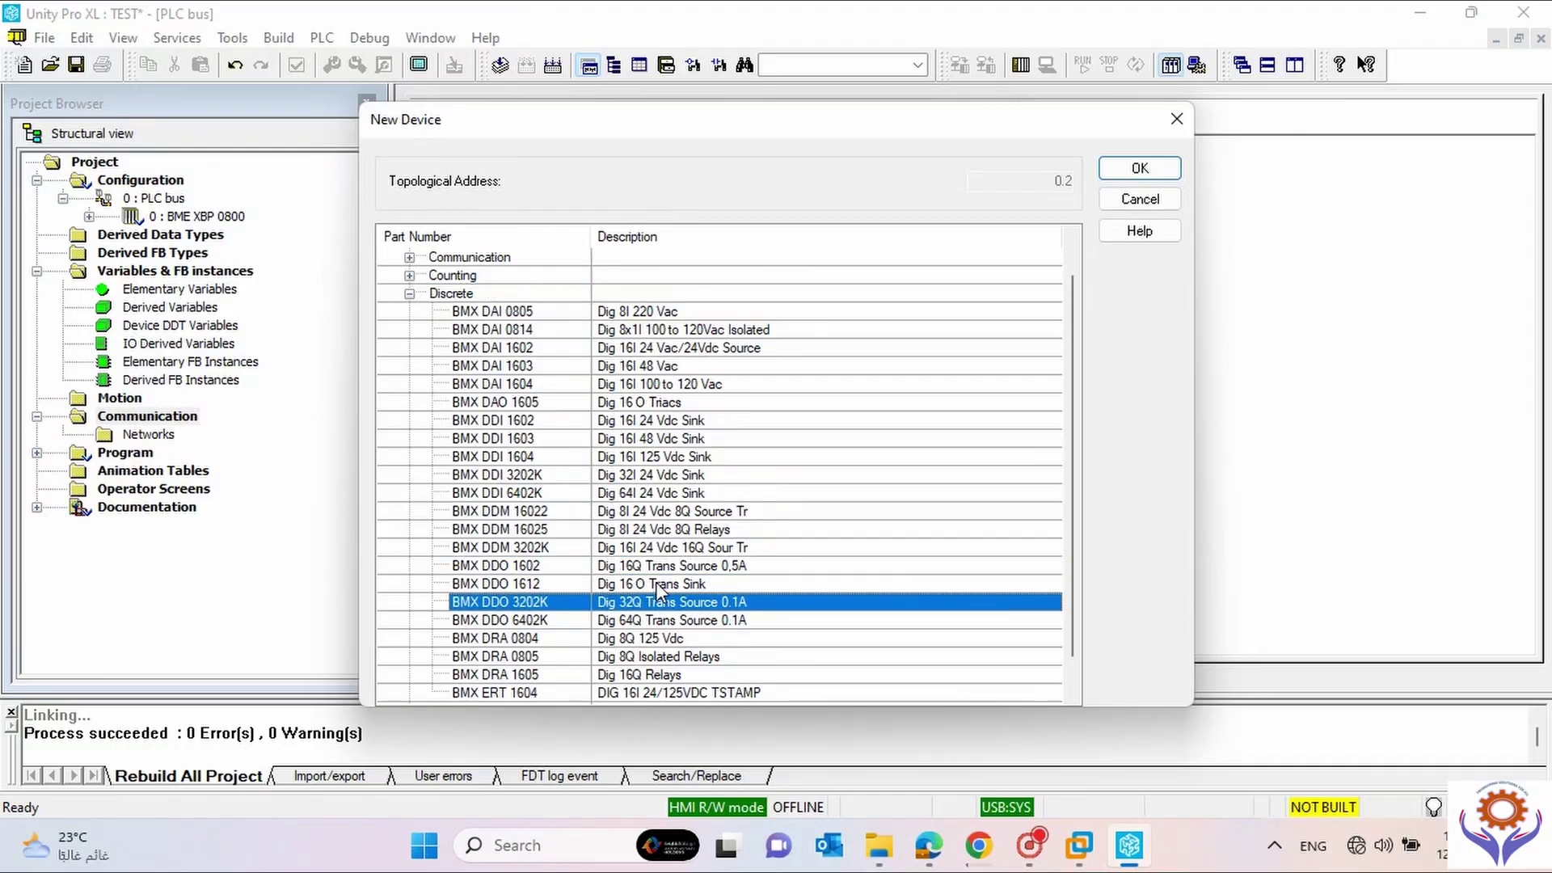
click(540, 570)
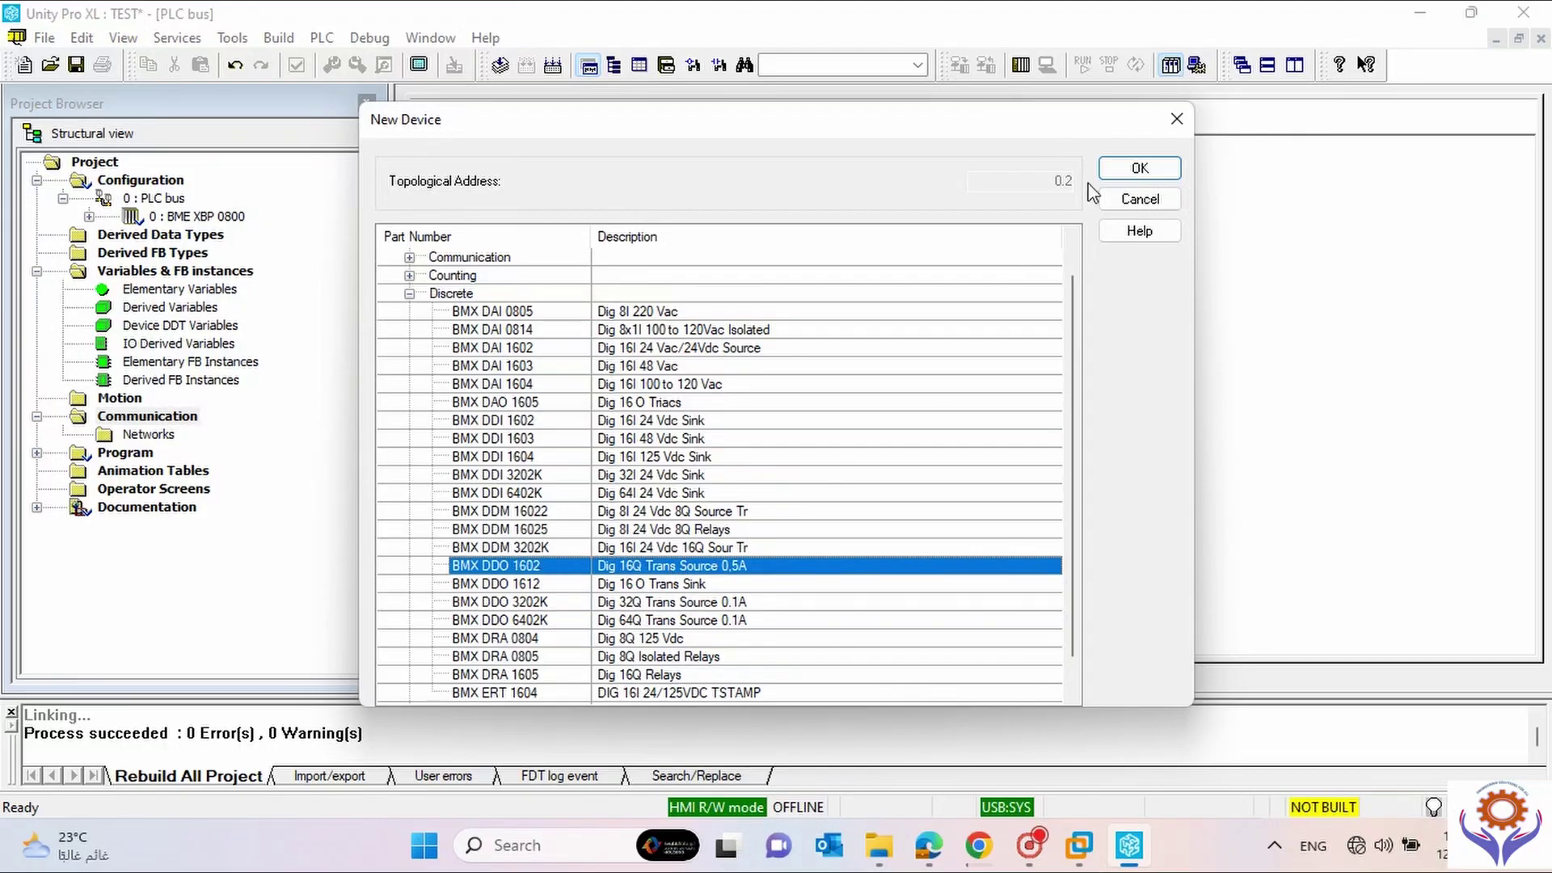
click(1139, 169)
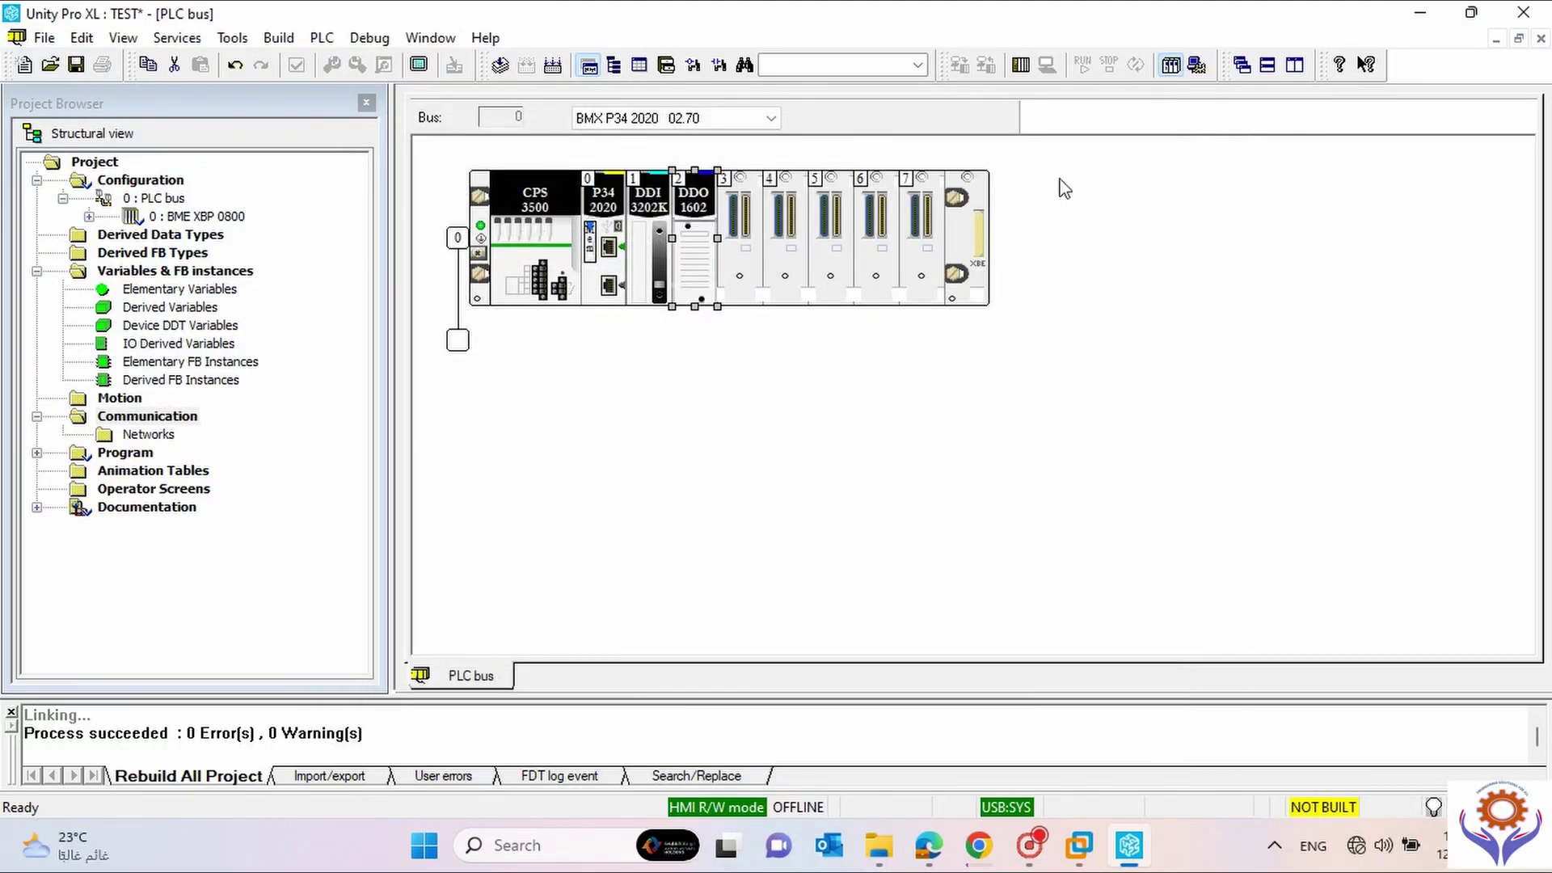
Add a BMX AMI 0810 isolated high-speed analog module with 8 inputs to slot 3 of the rack.
right_click(740, 246)
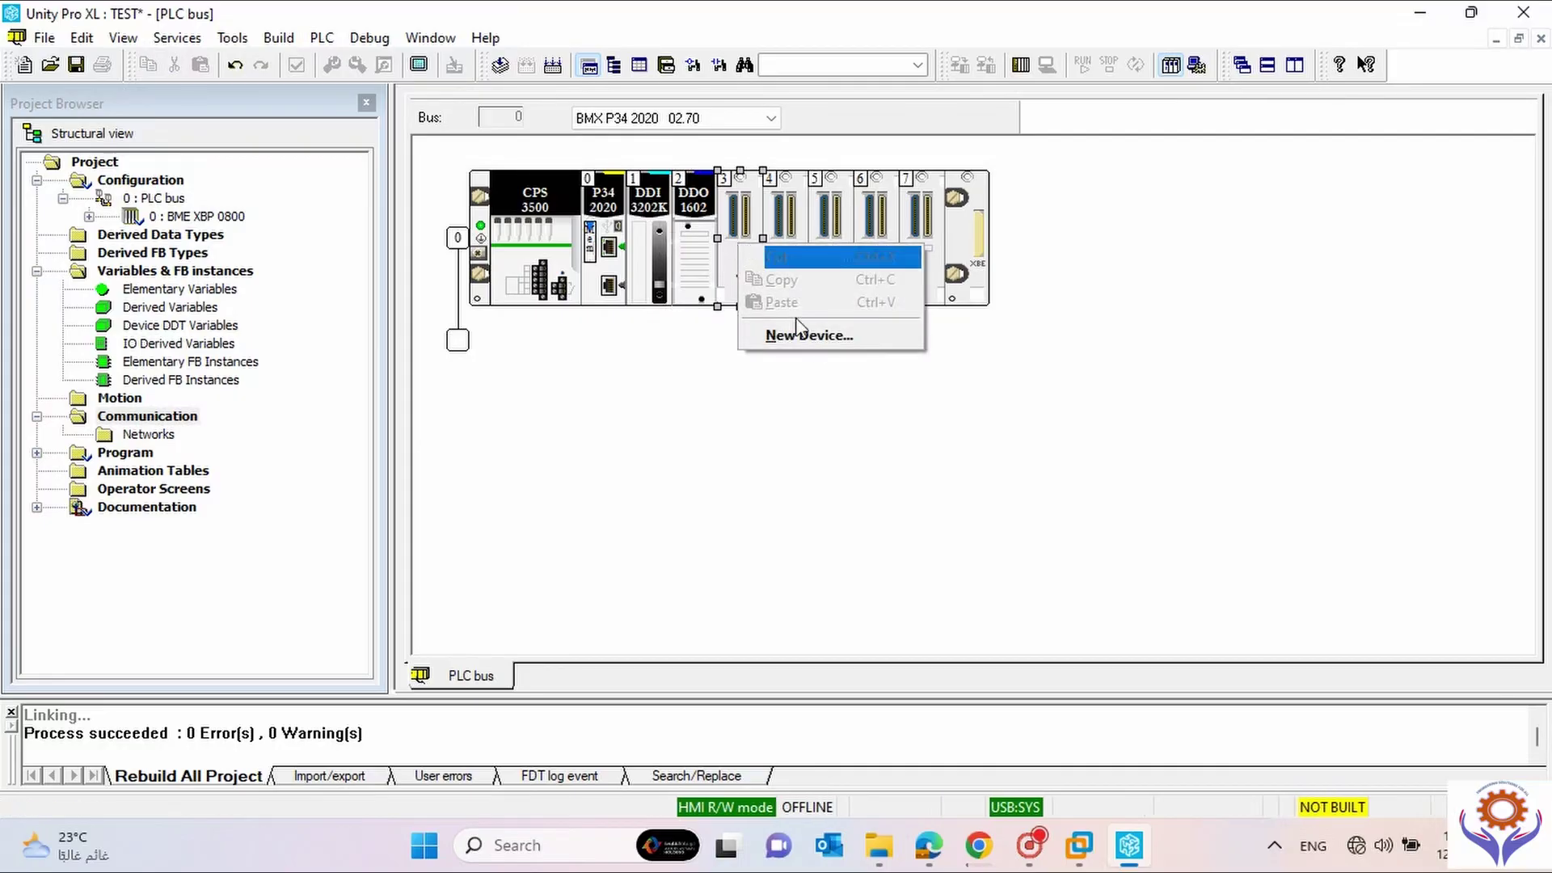
click(817, 349)
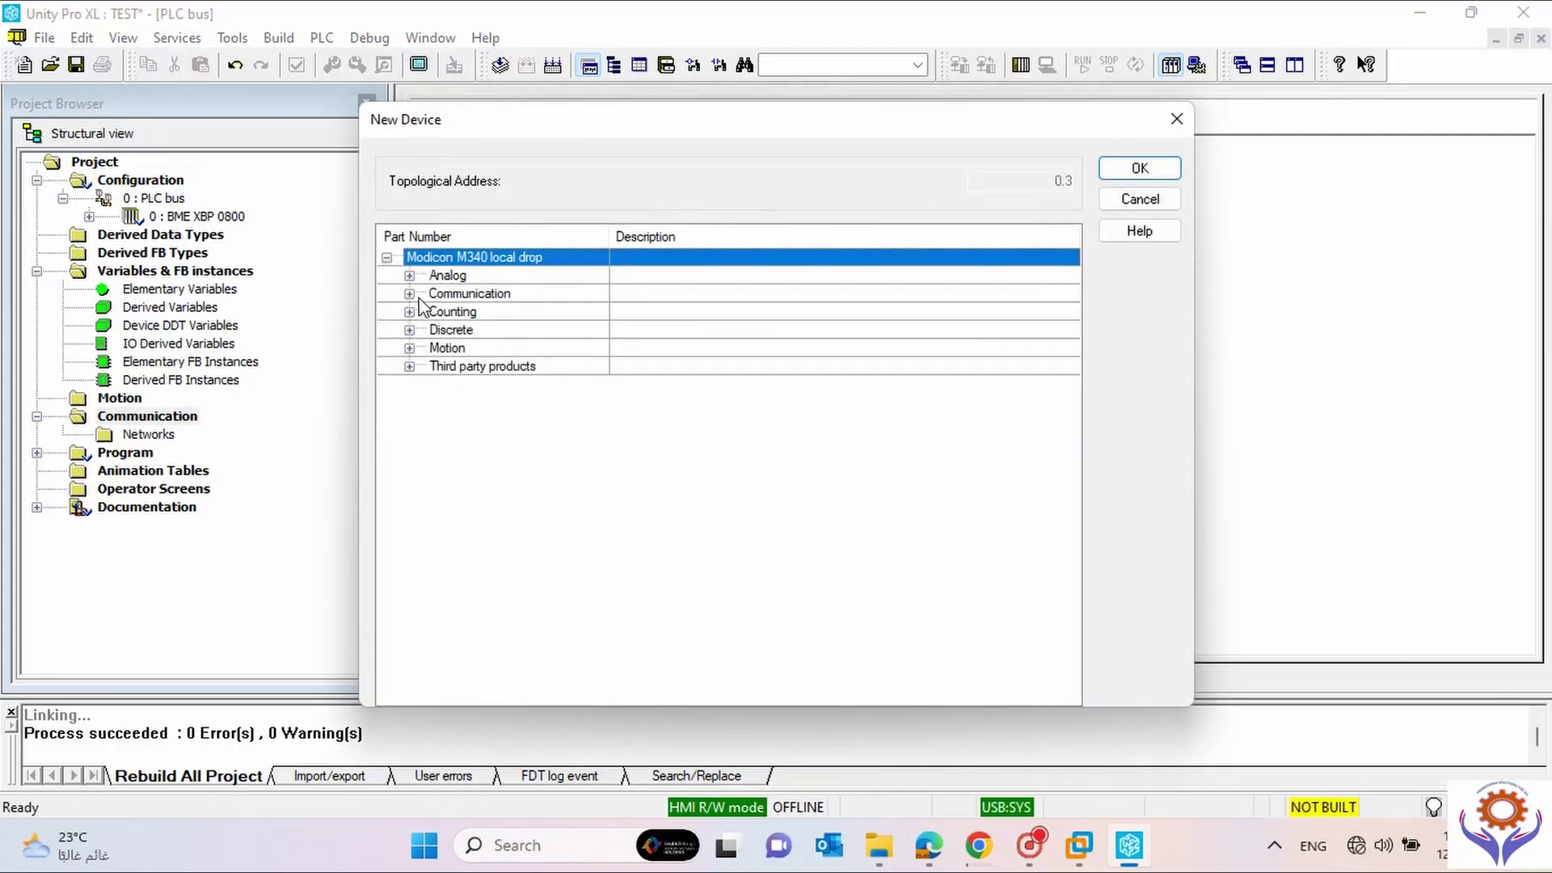
click(411, 275)
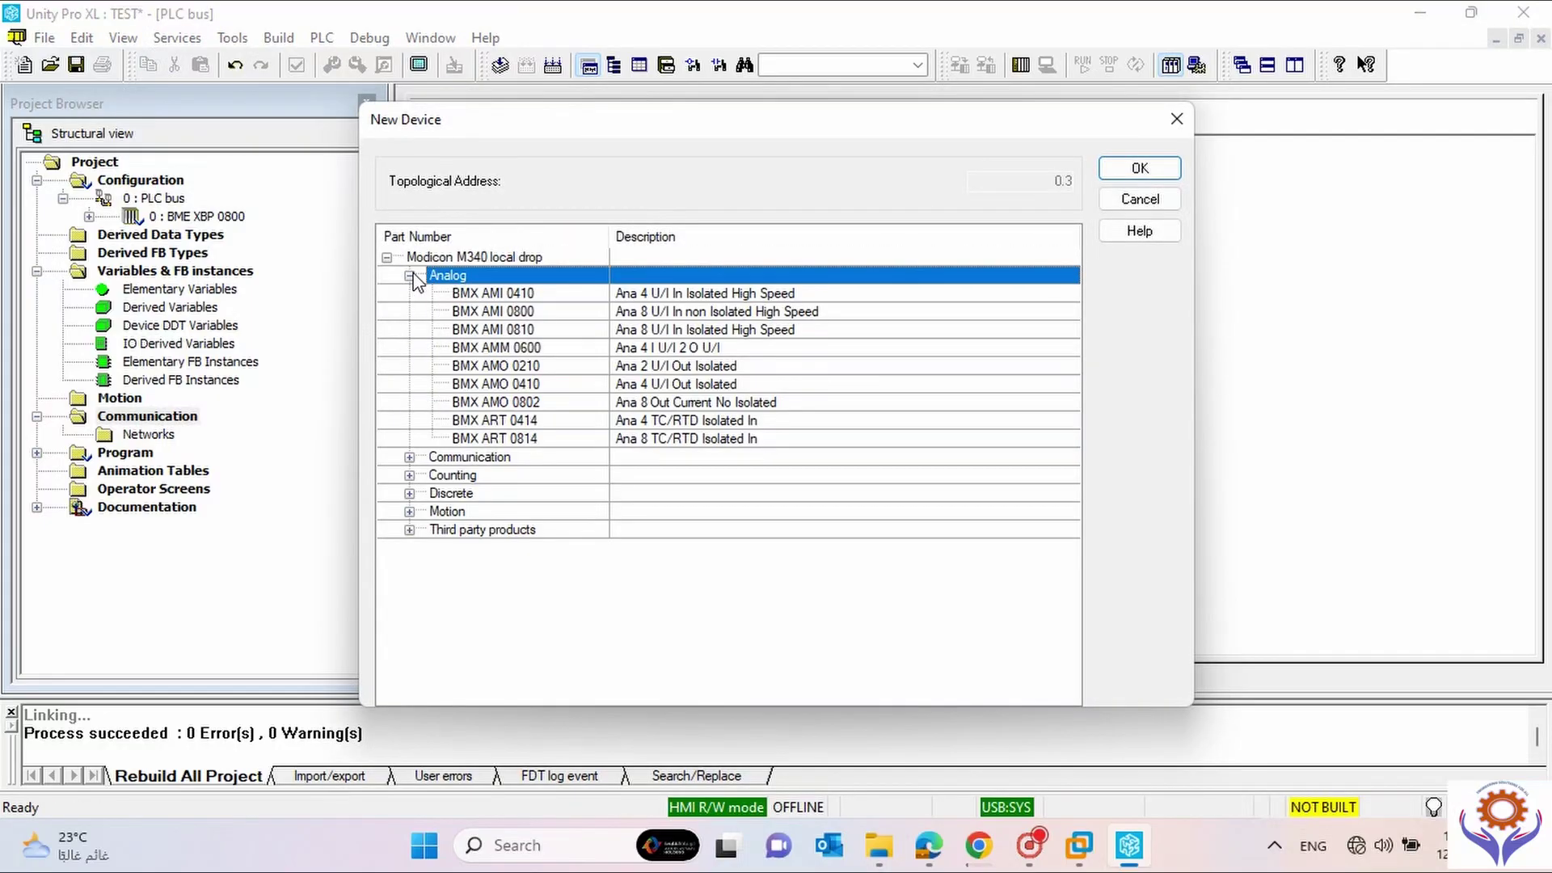
click(501, 329)
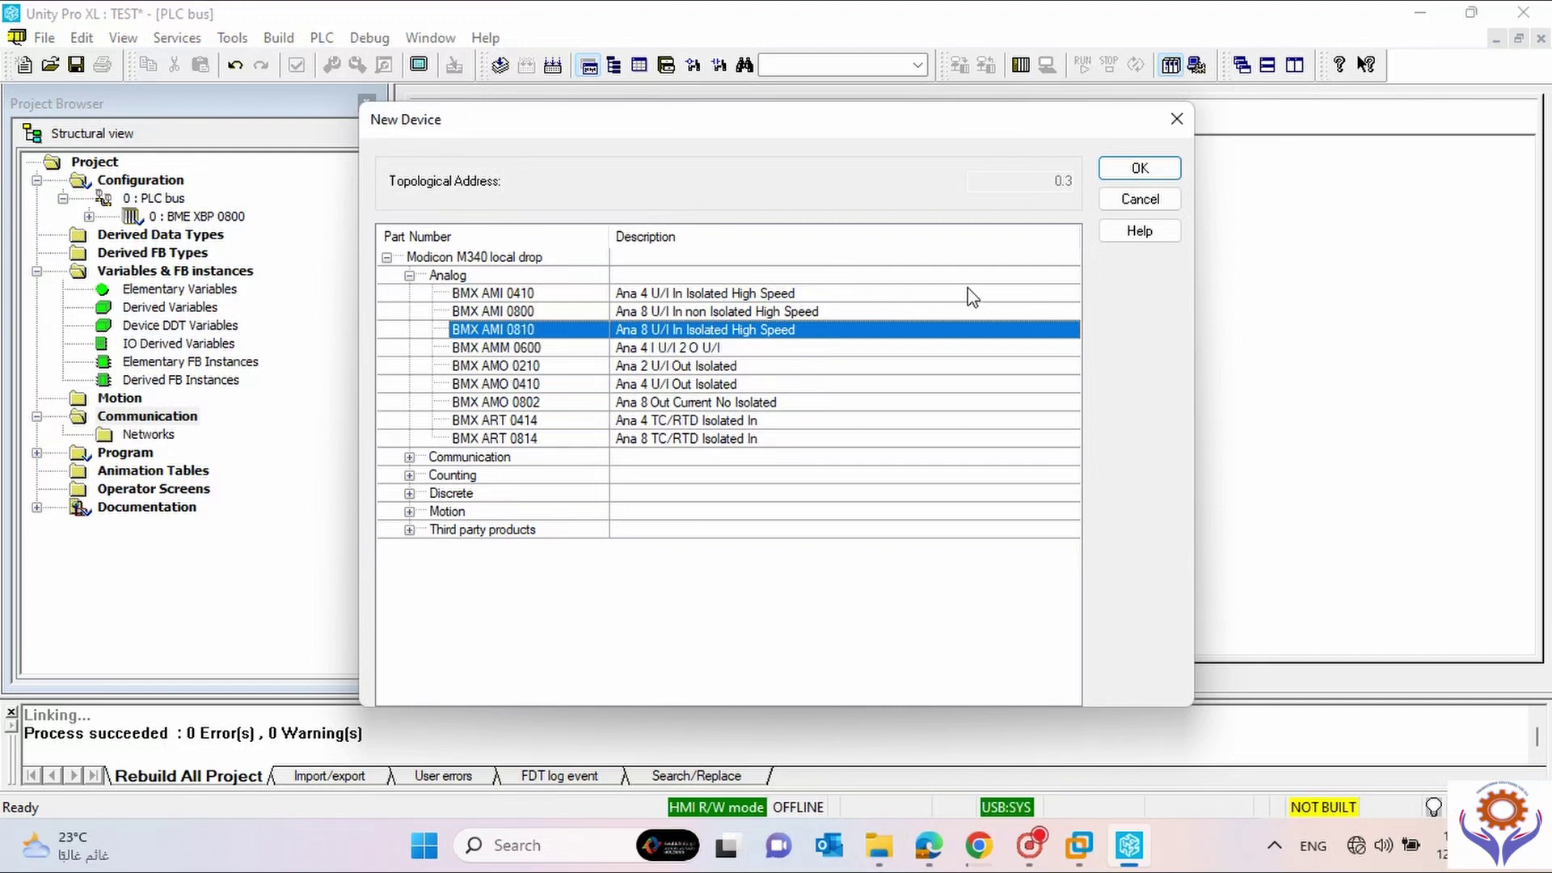
click(1139, 168)
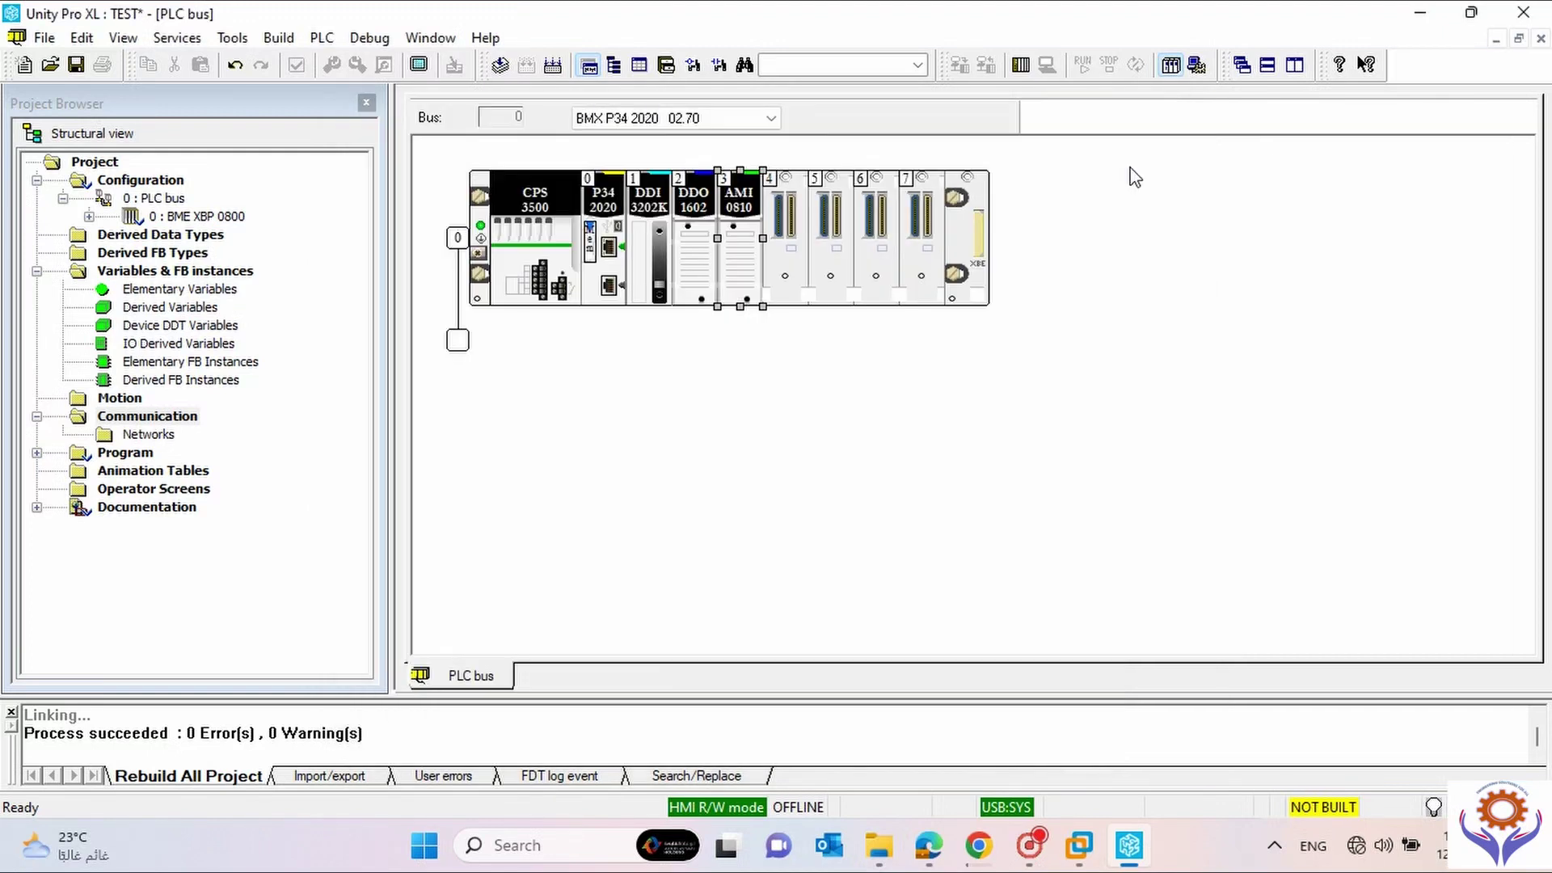
Add a BMX AMO 0410 isolated analog module with 4 outputs to slot 4 of the rack.
right_click(785, 265)
click(841, 347)
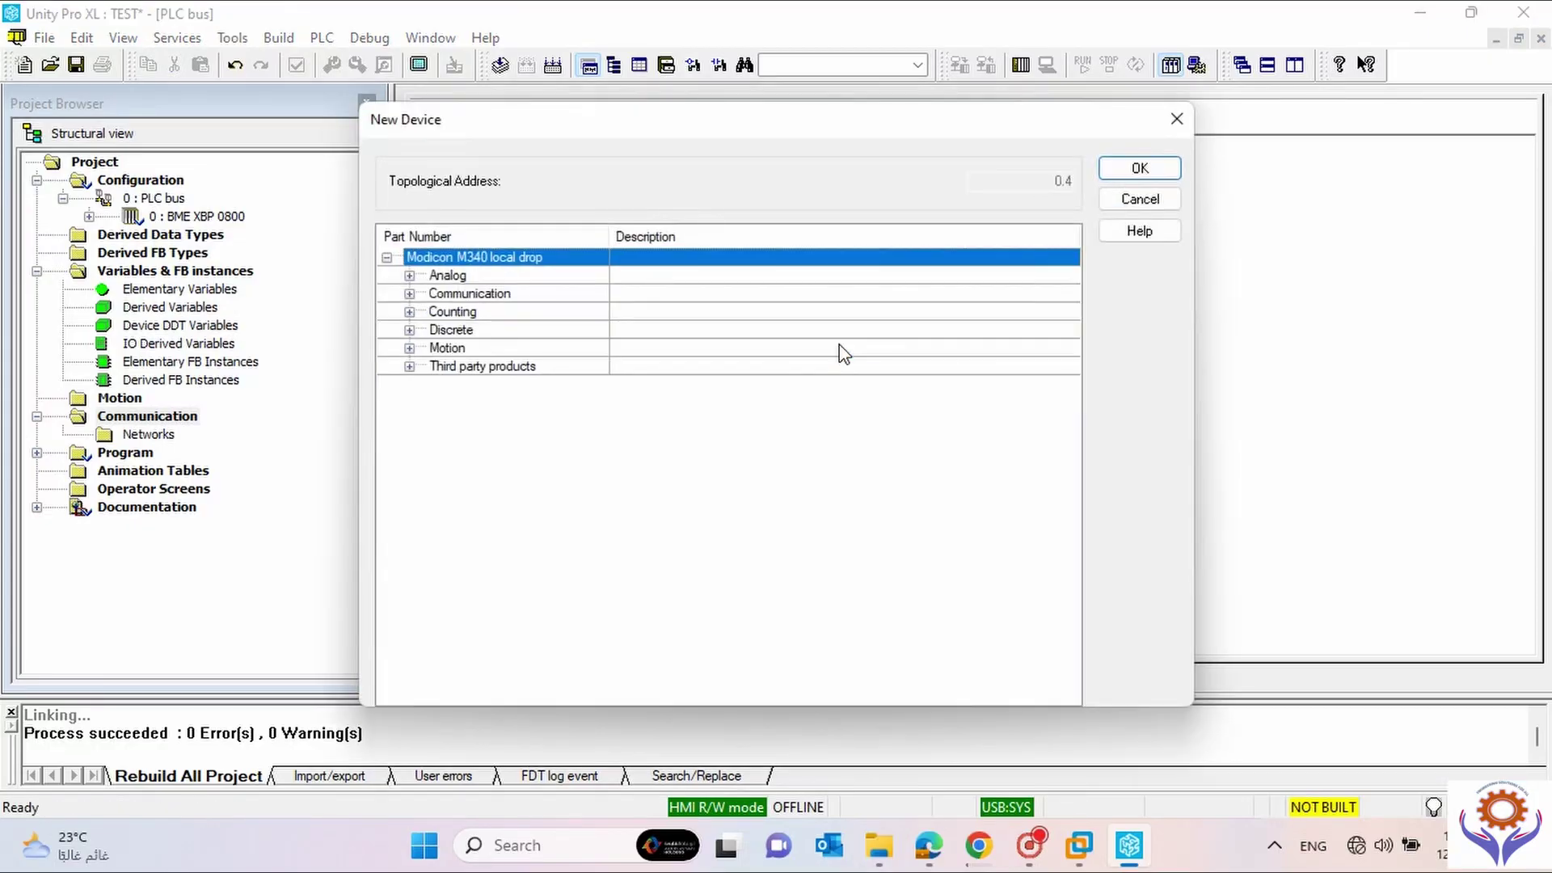
click(411, 276)
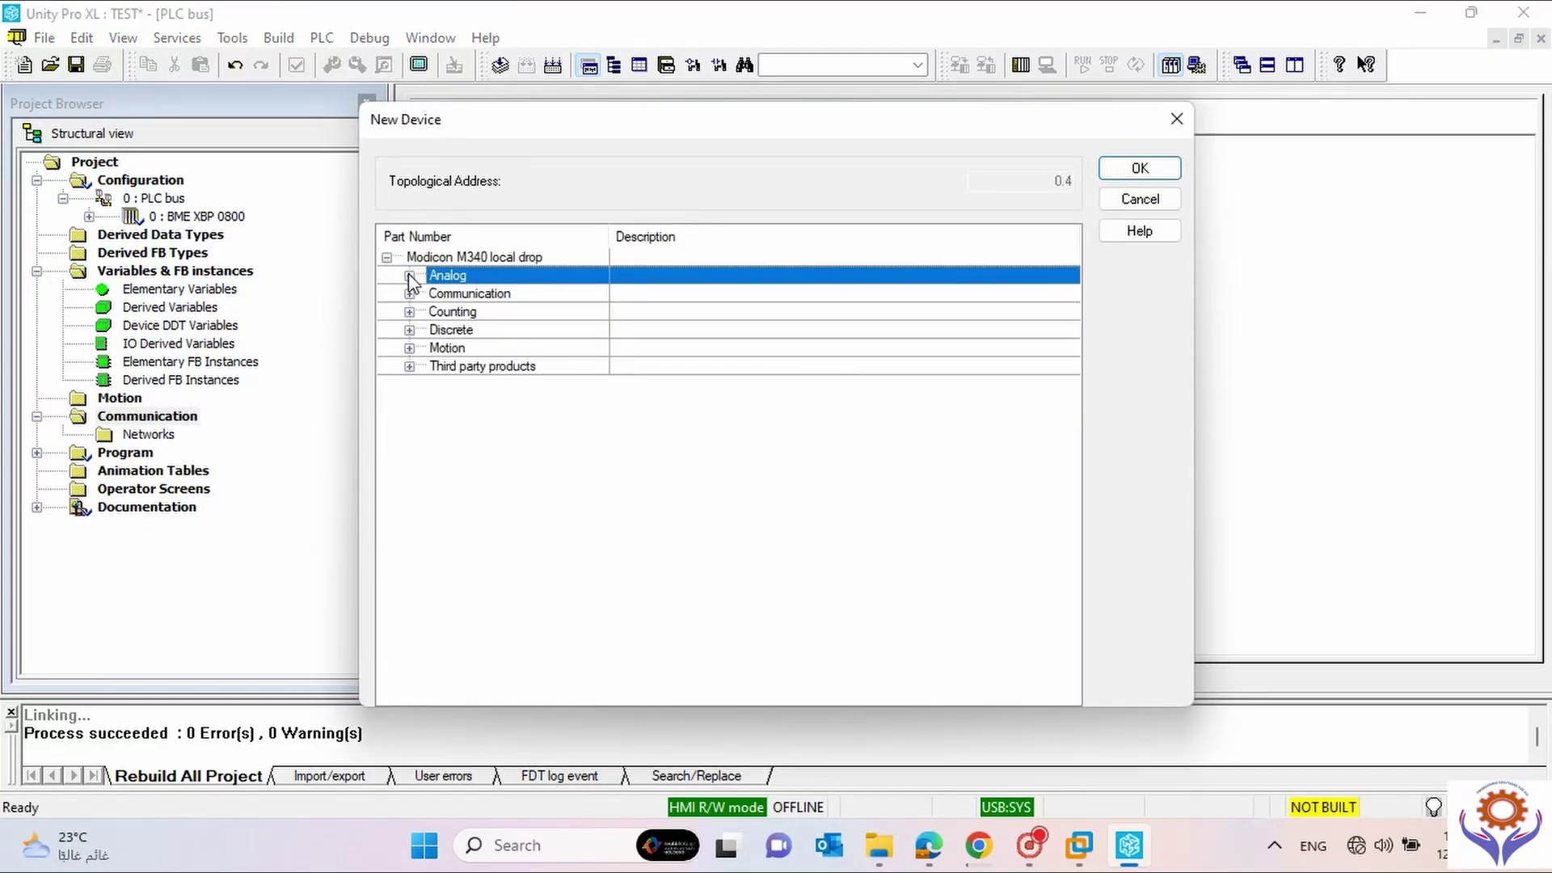
click(410, 276)
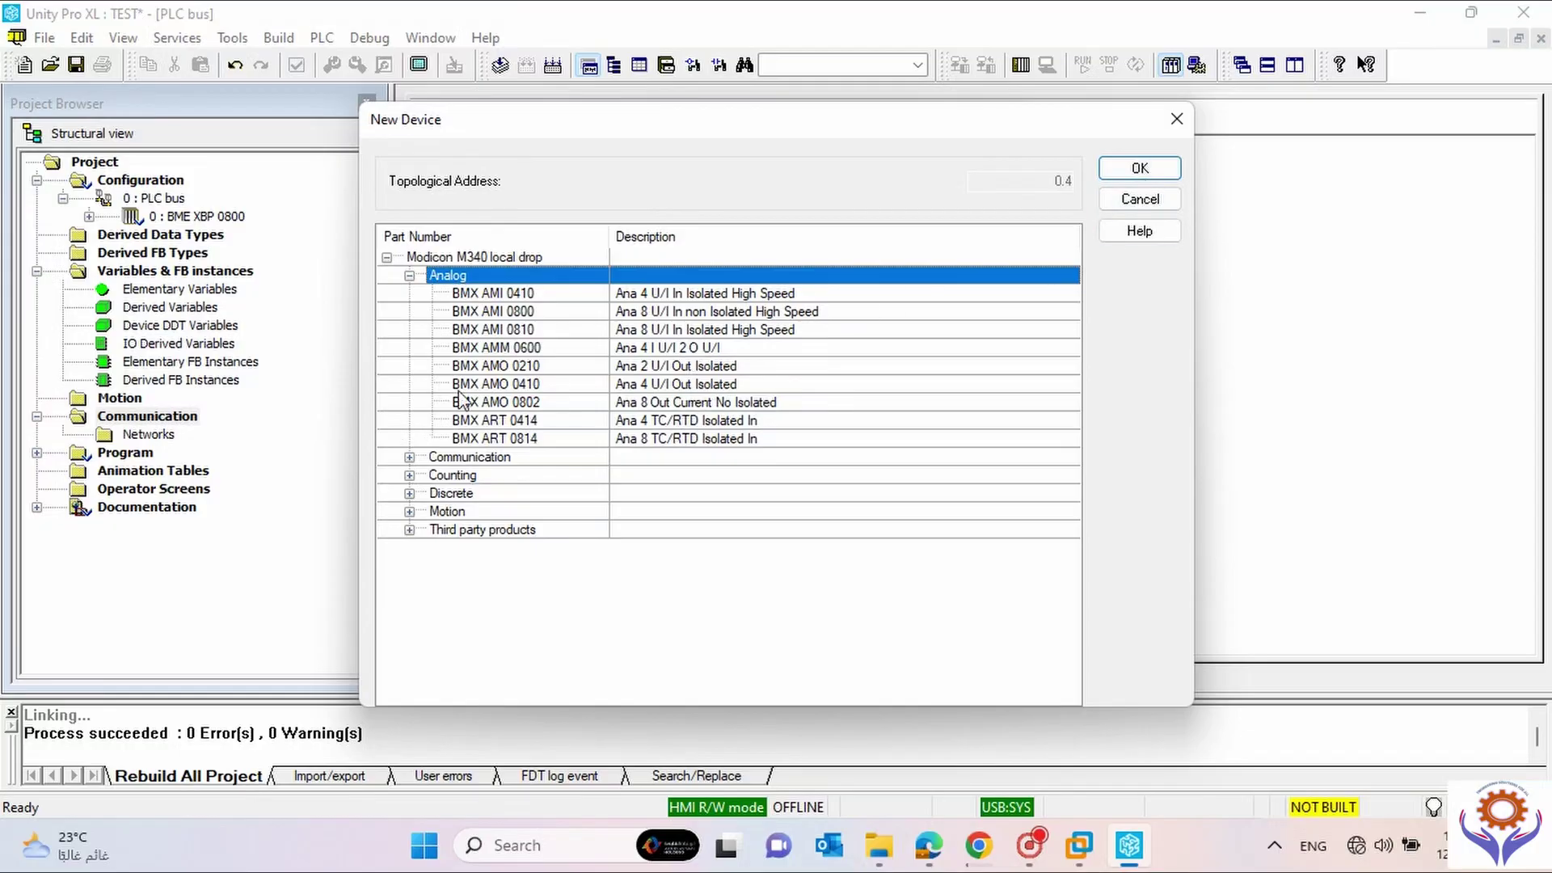
double_click(488, 383)
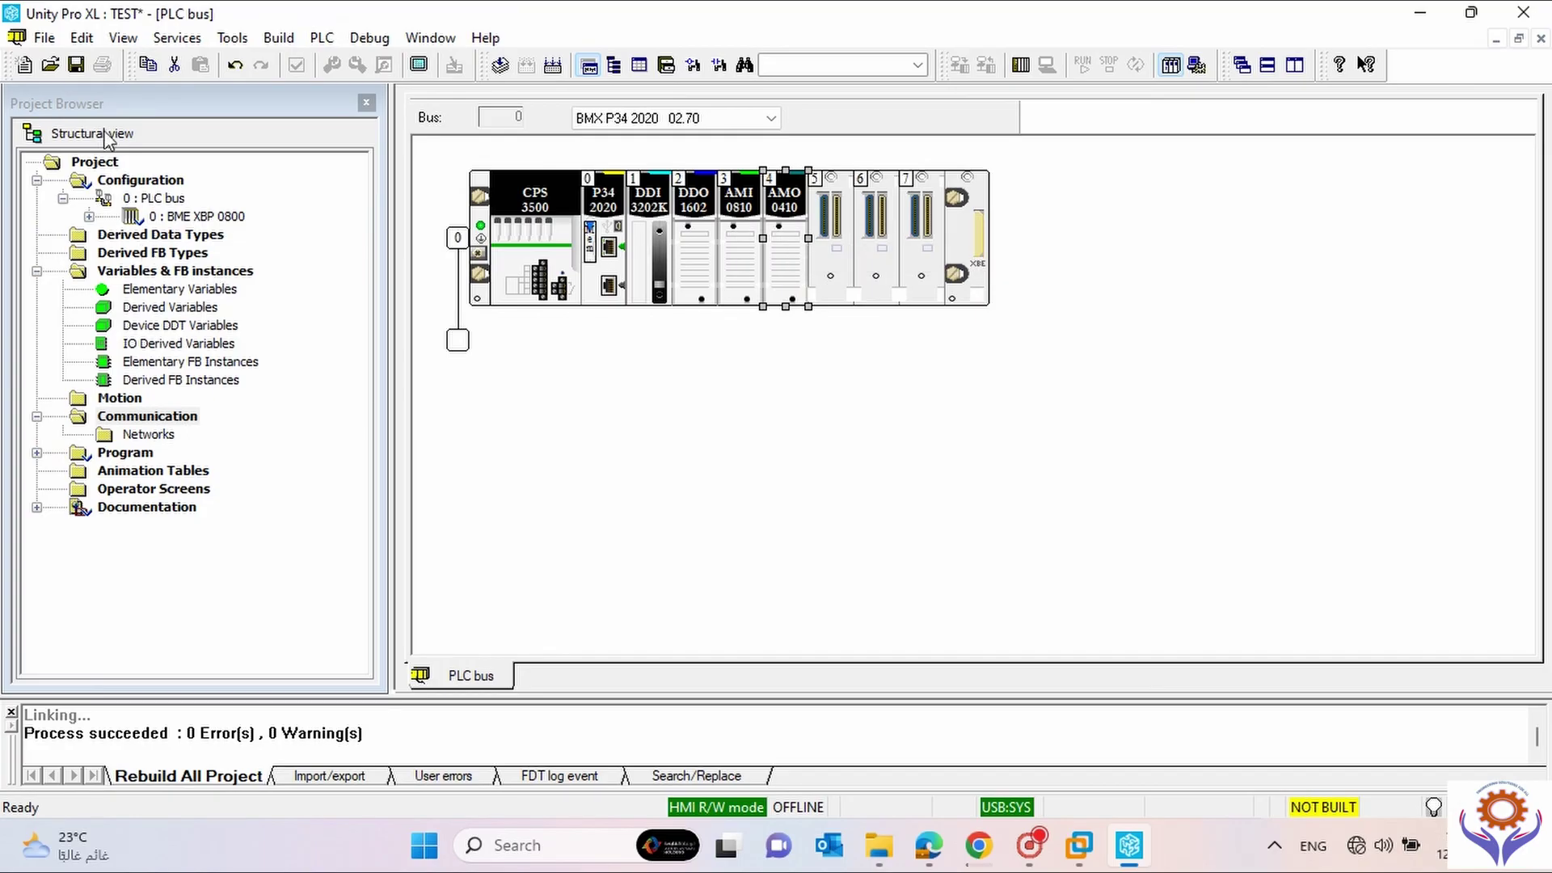
Save the project and open the configuration of the BMX DDI 3202K module in slot 1.
click(76, 65)
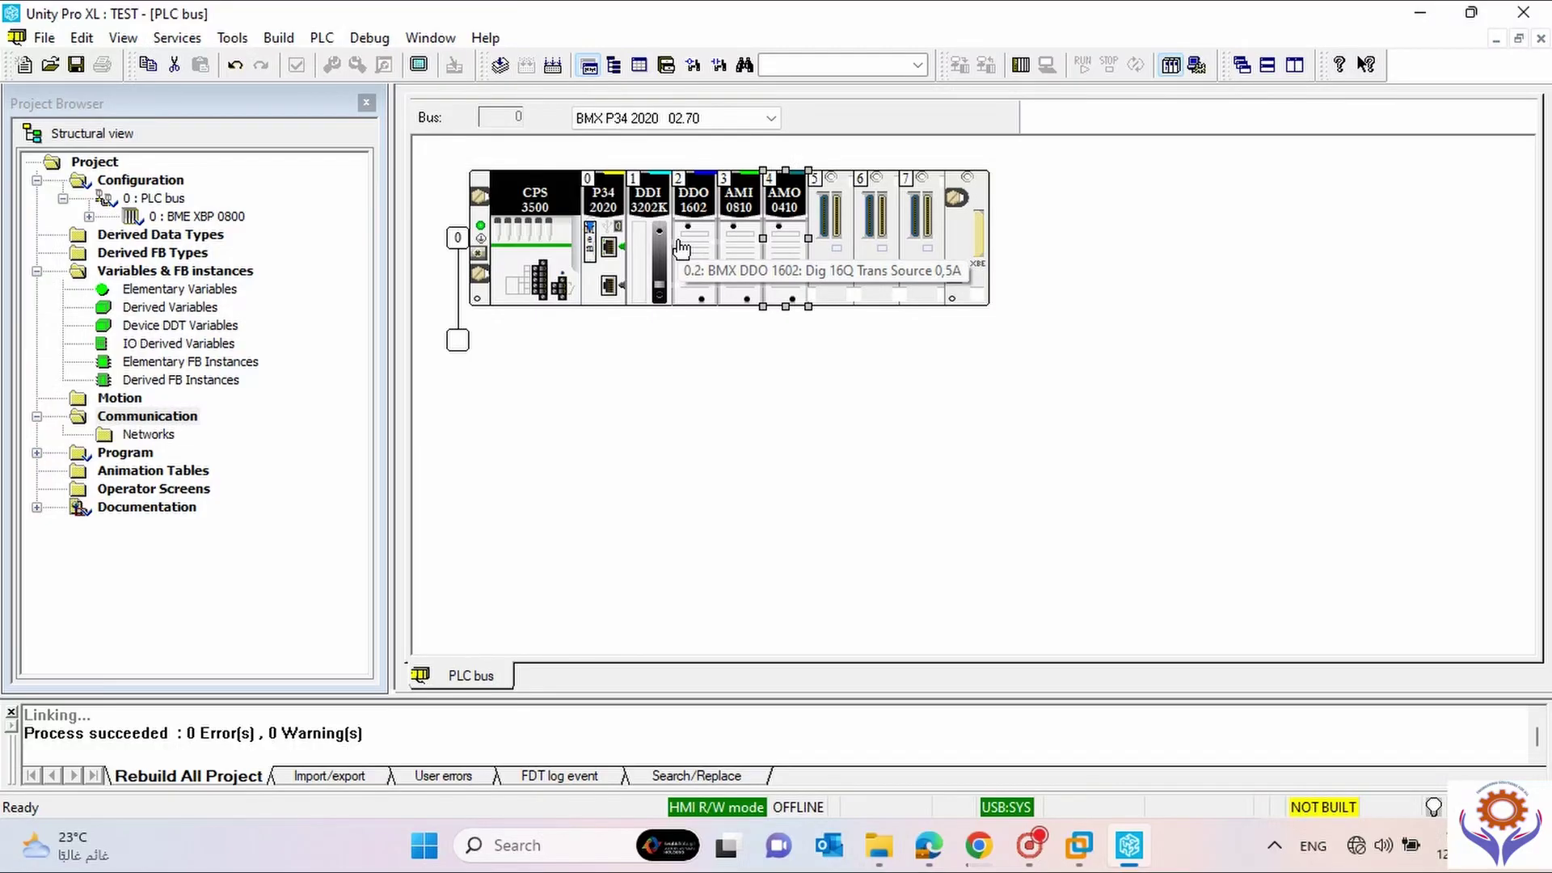
click(651, 210)
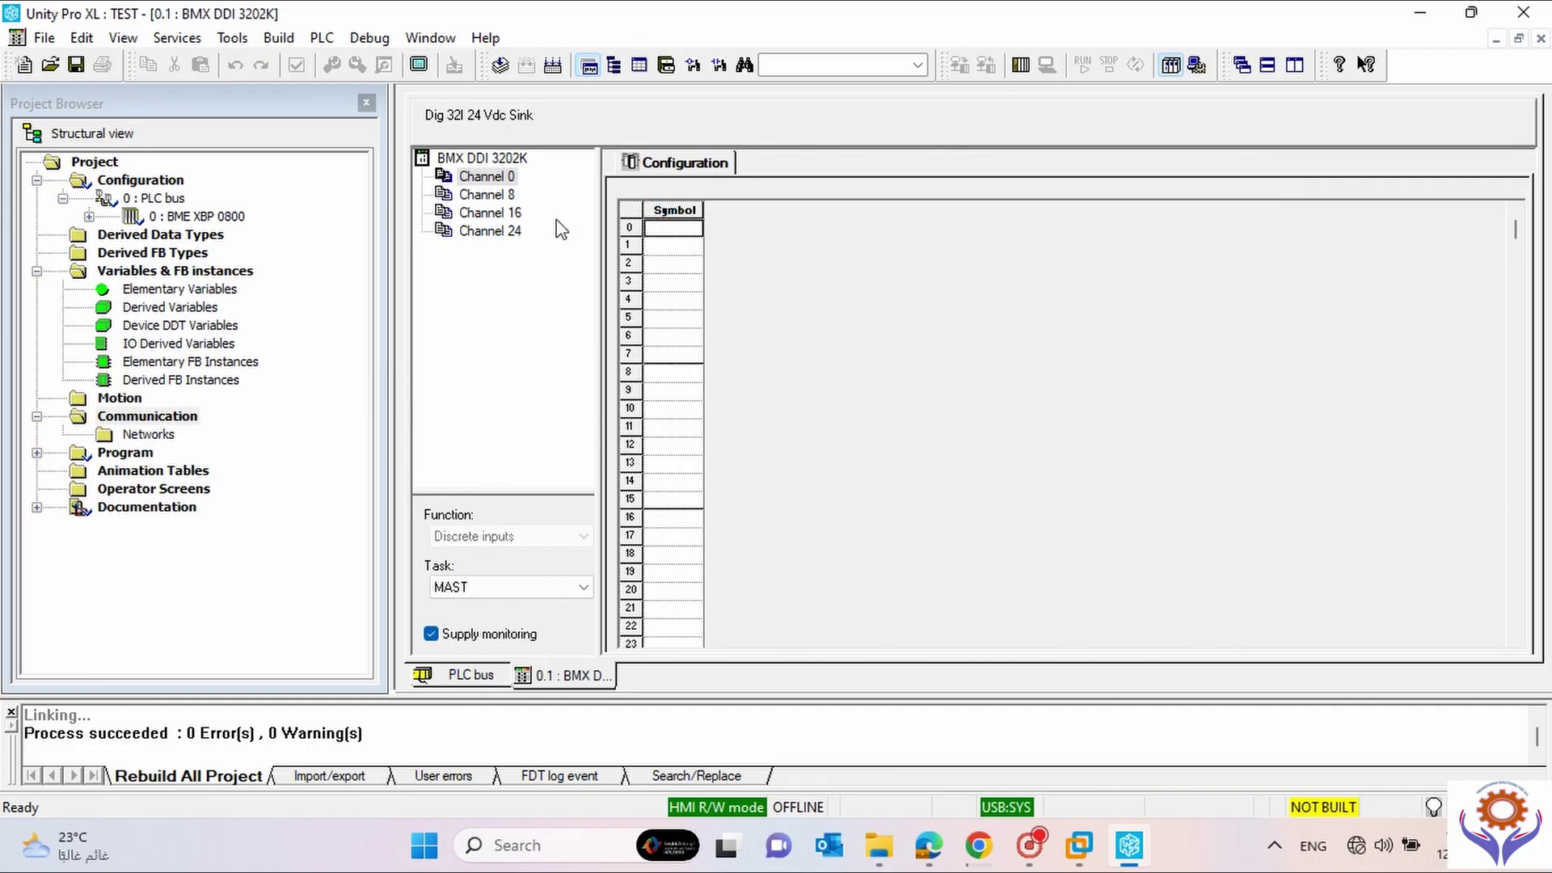
Examine the DDI 3202K module's channel groups 0, 8, 16 and 24, and the Function and Task options of channel 24.
click(499, 194)
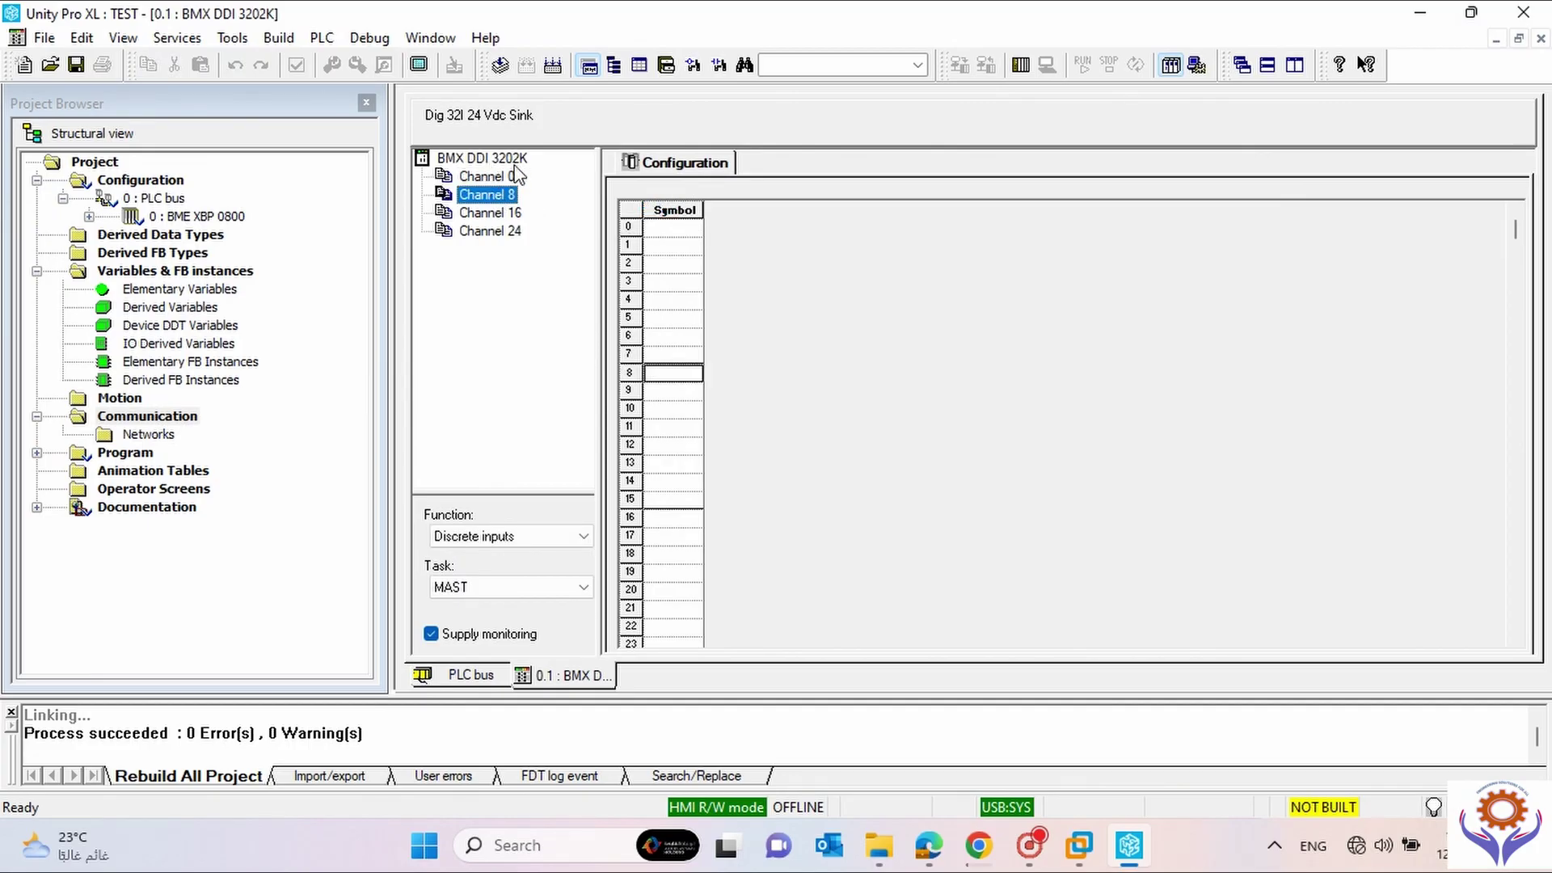
click(476, 176)
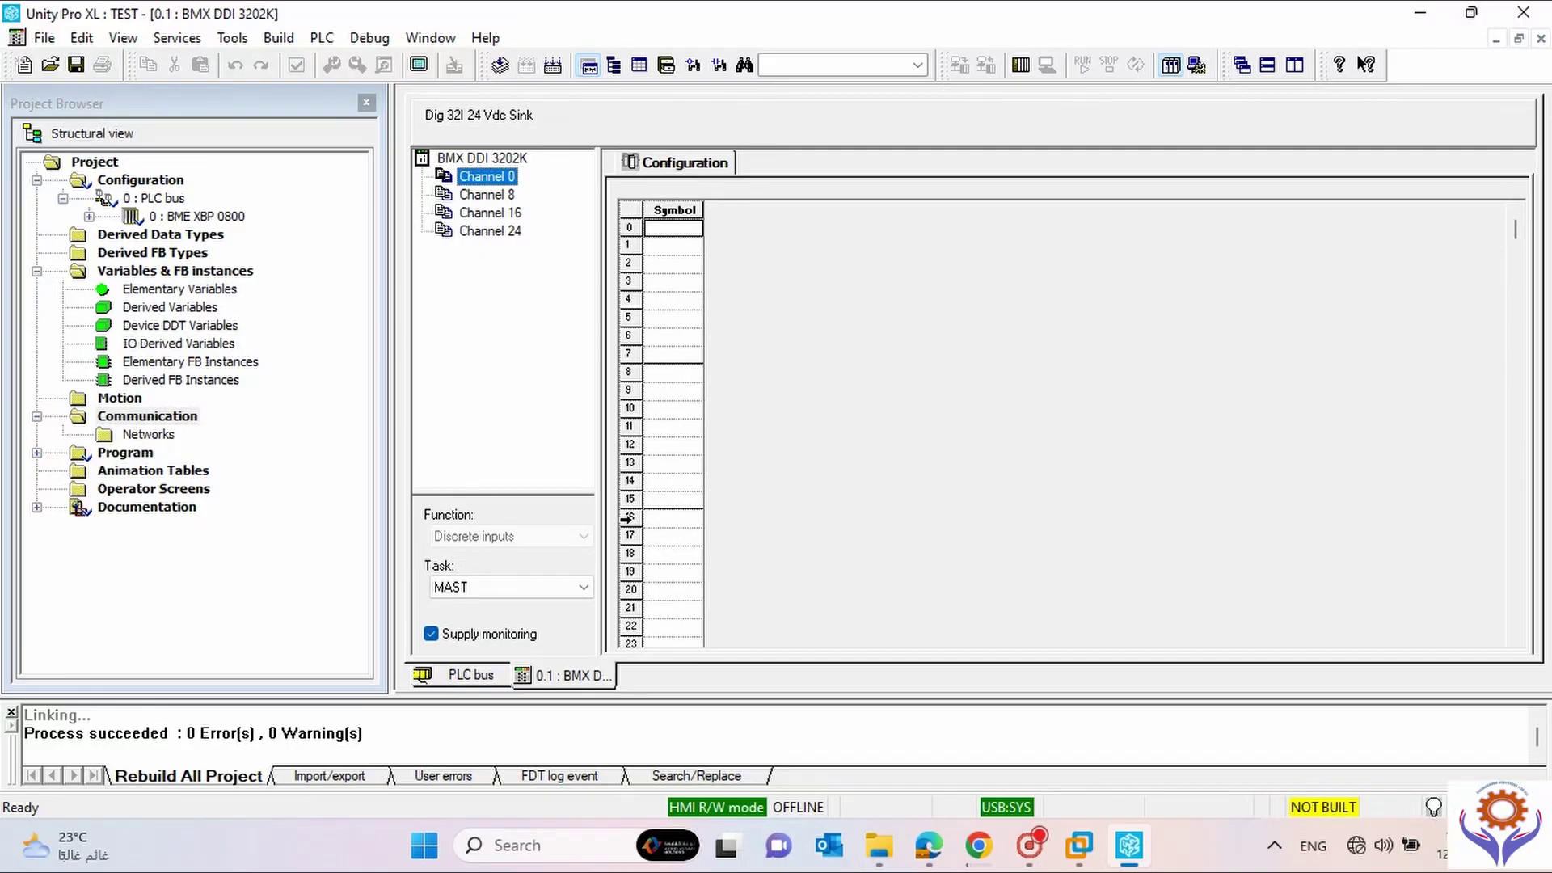
click(512, 213)
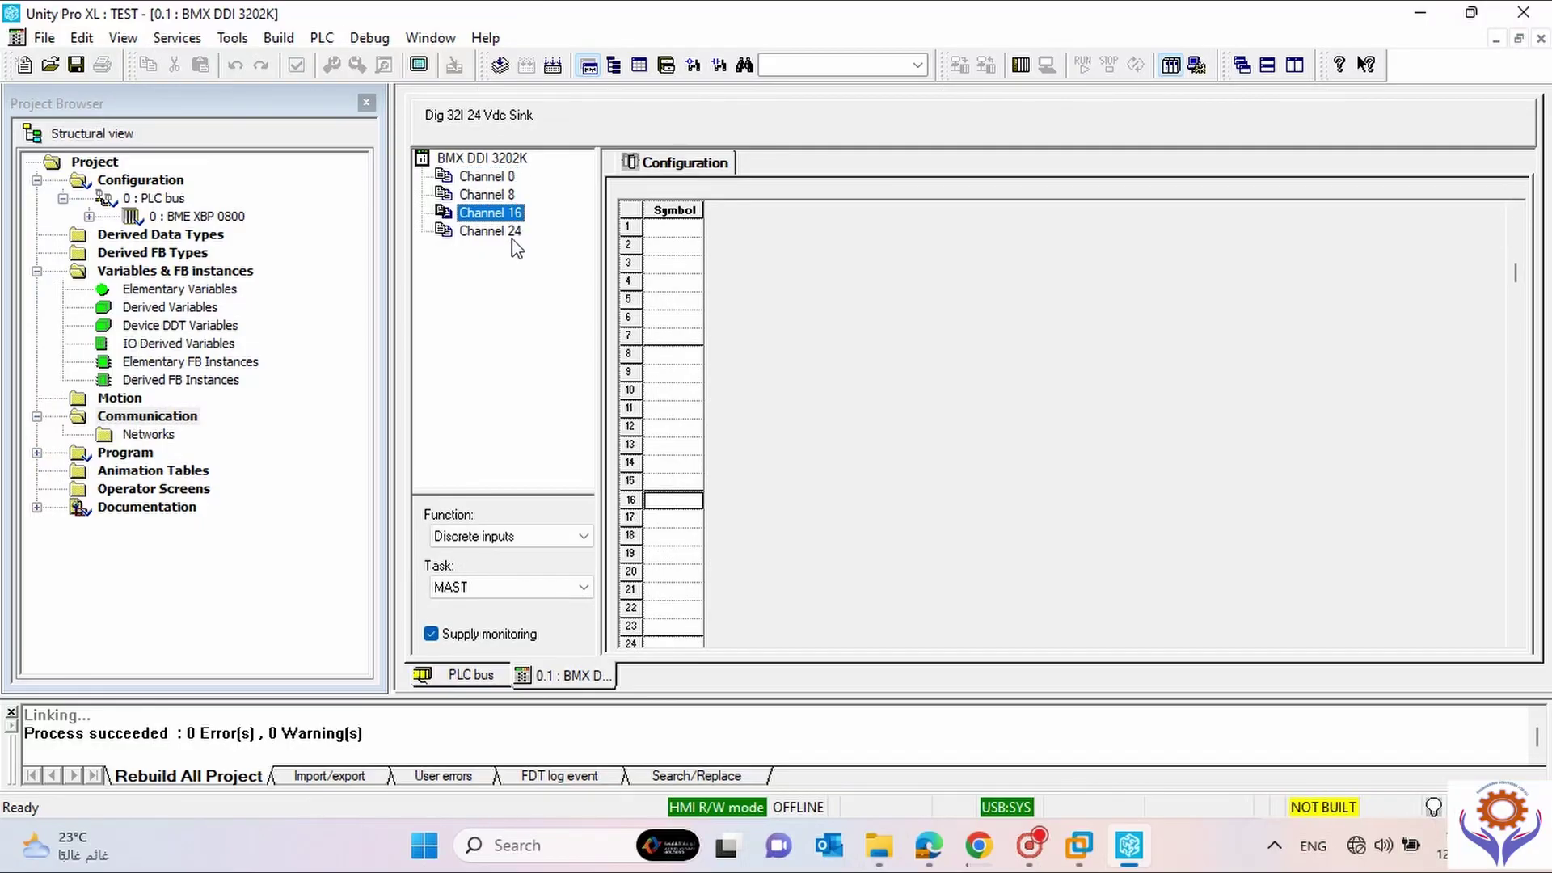
click(513, 231)
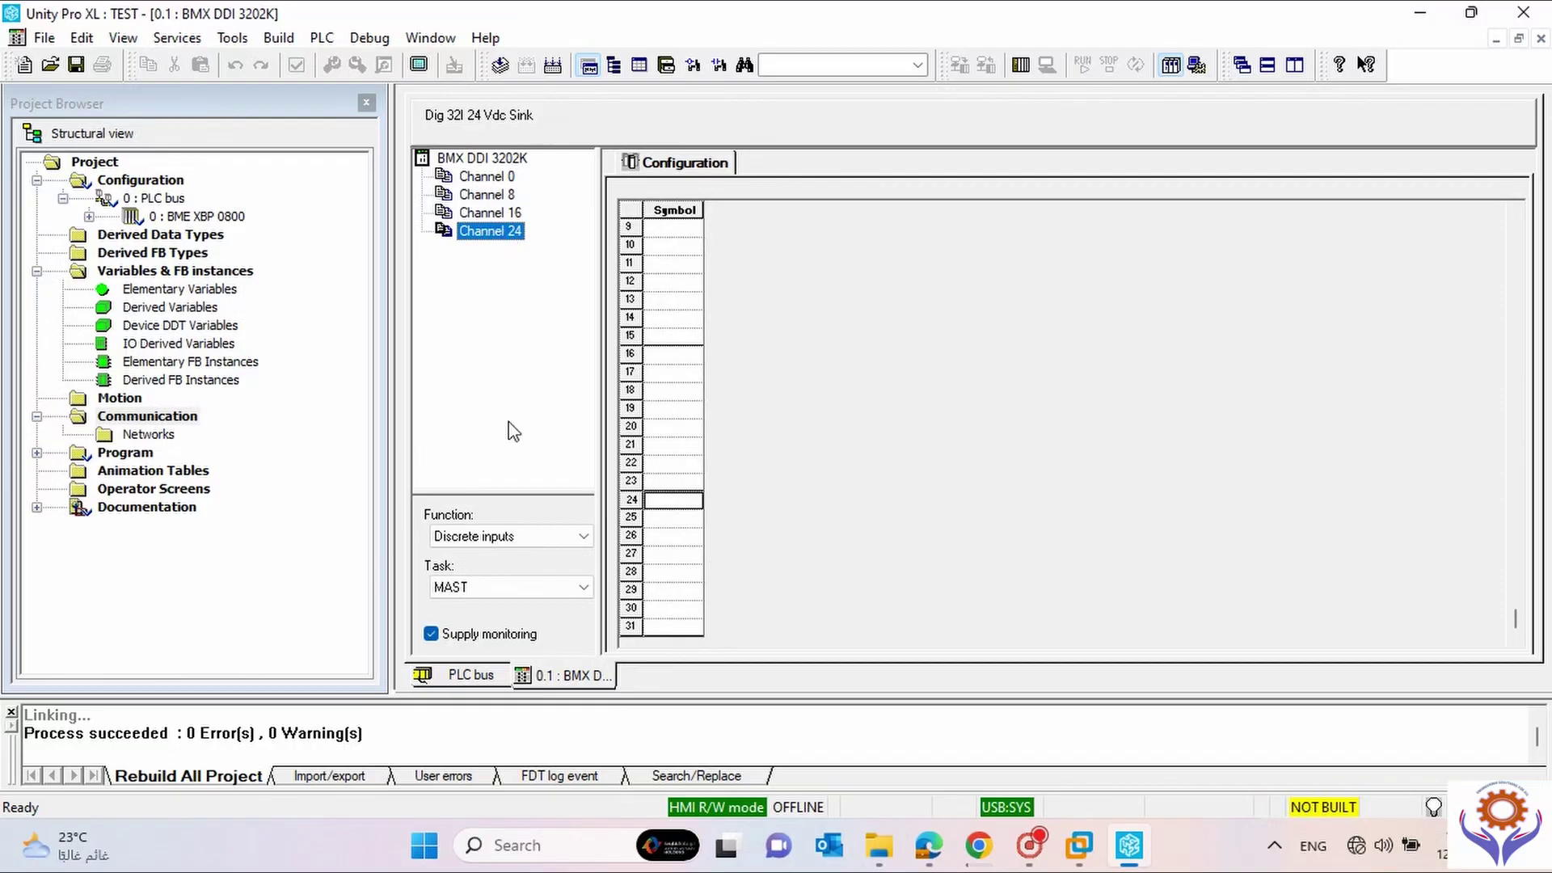
click(576, 536)
click(575, 536)
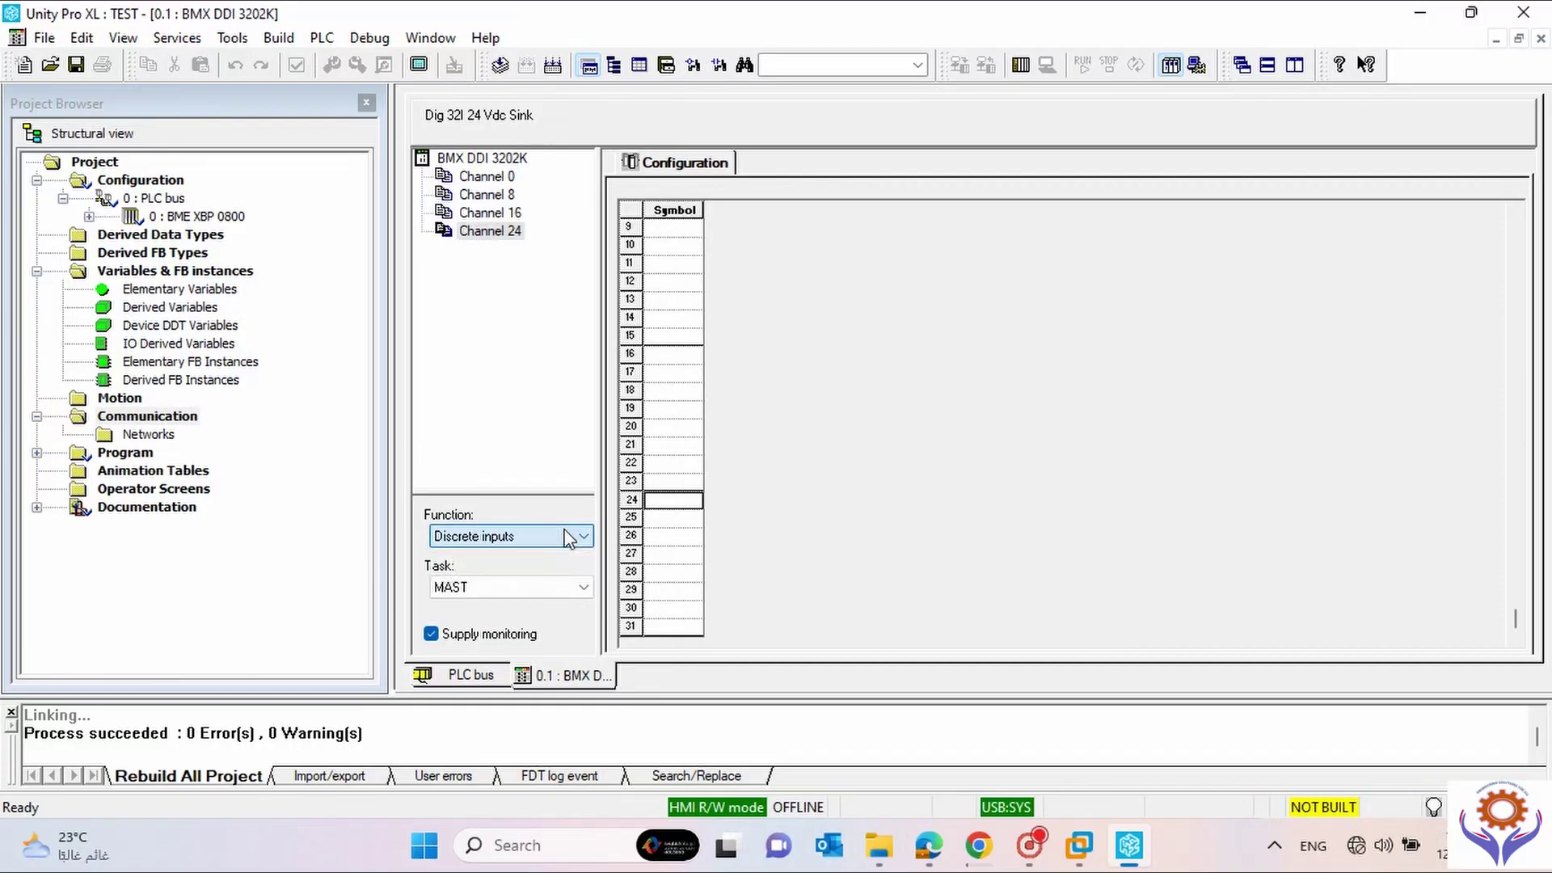
click(546, 590)
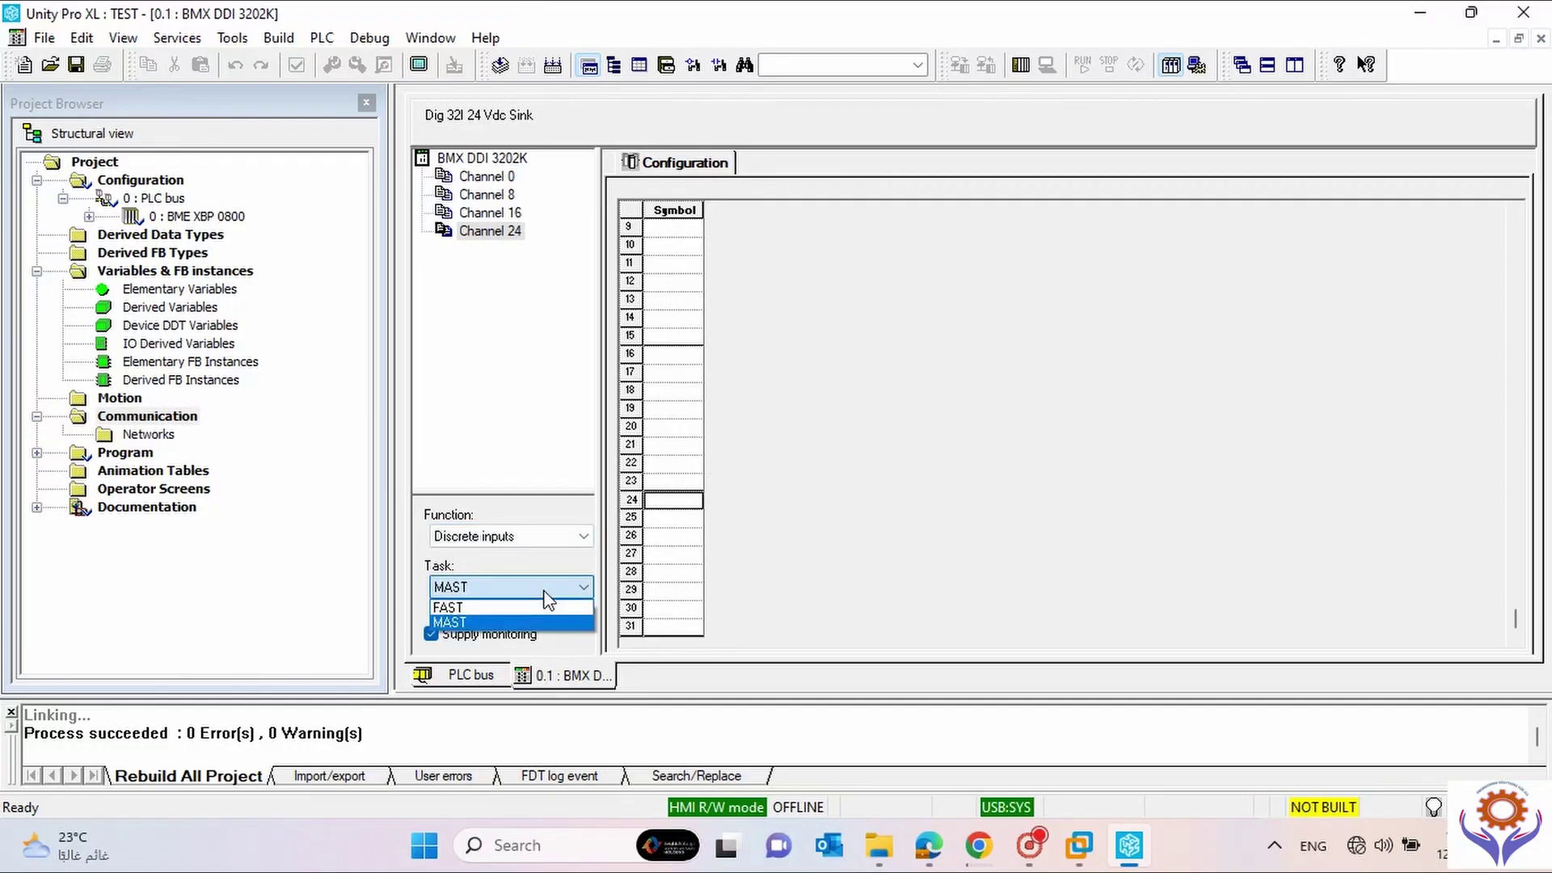
click(487, 182)
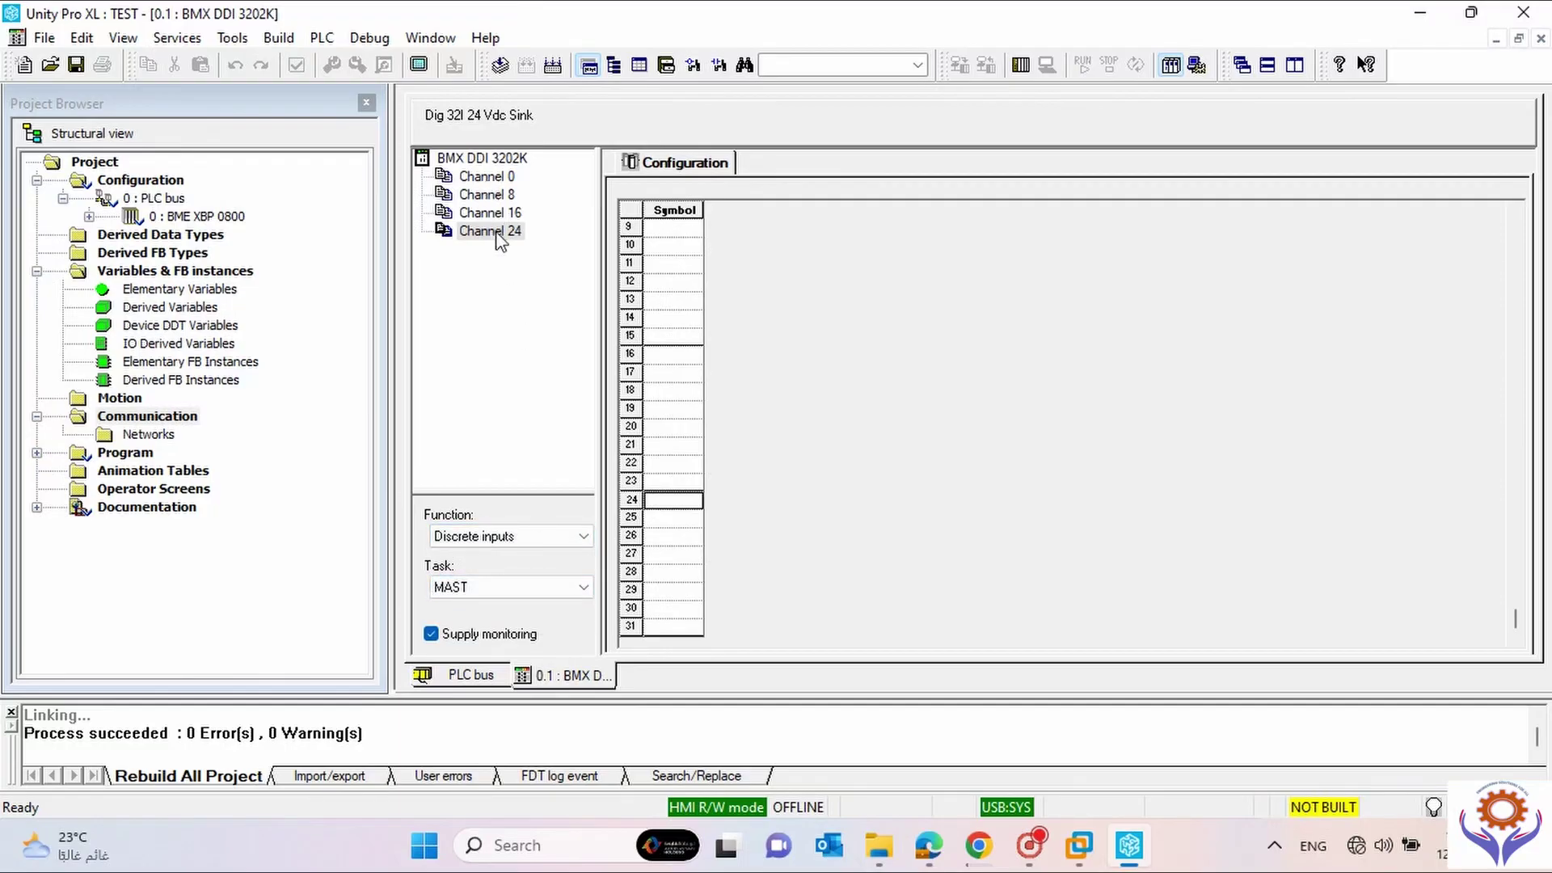
Review each DDI 3202K channel group again with its Task choices and symbol table, and close the module's configuration.
click(485, 177)
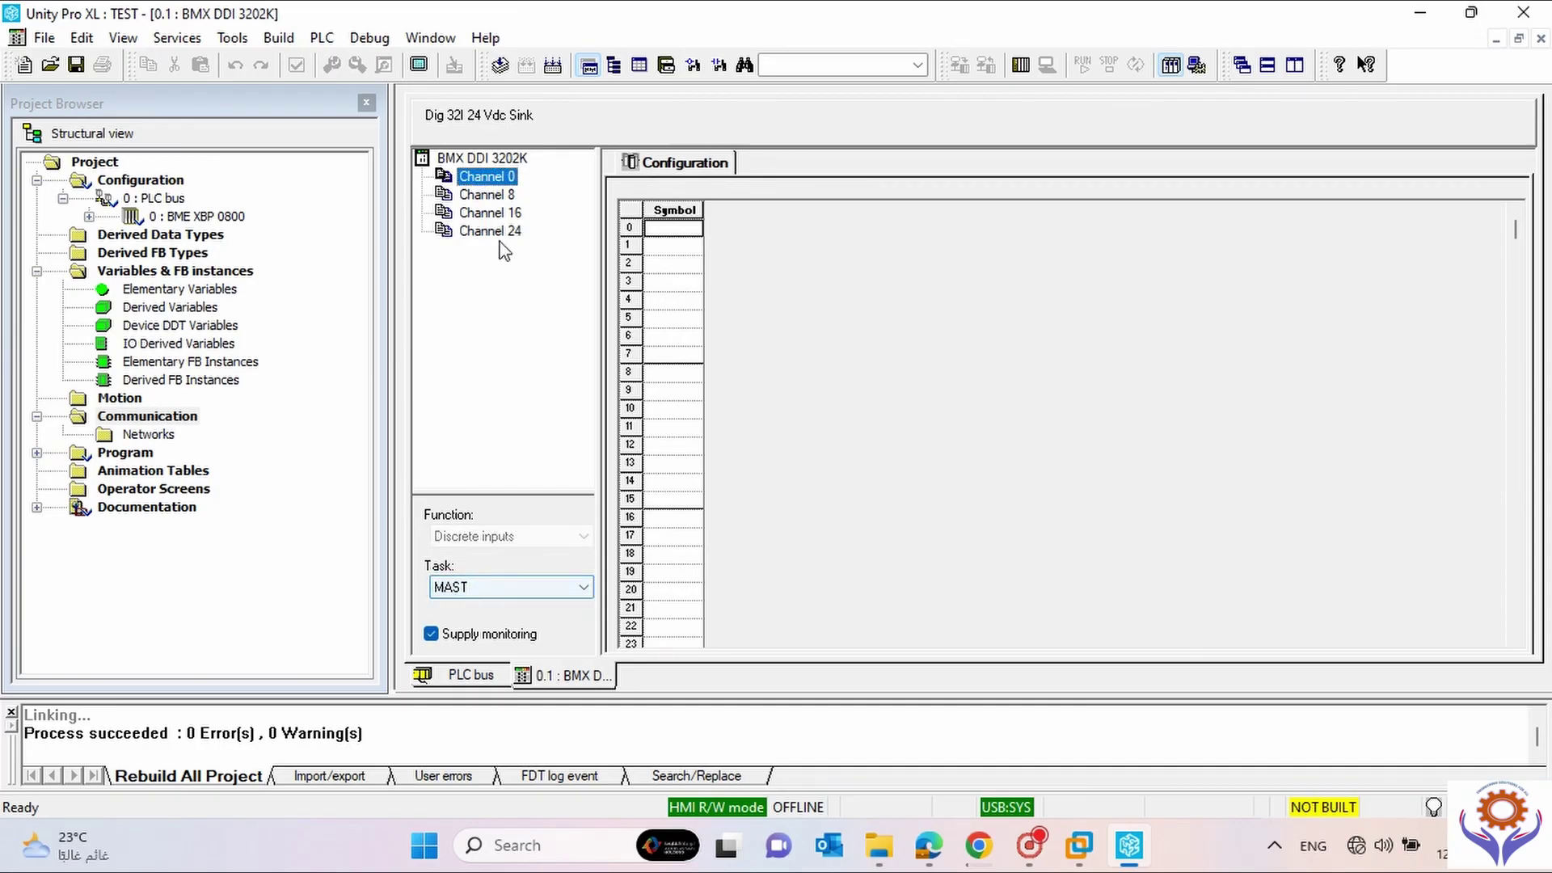
click(489, 196)
click(491, 213)
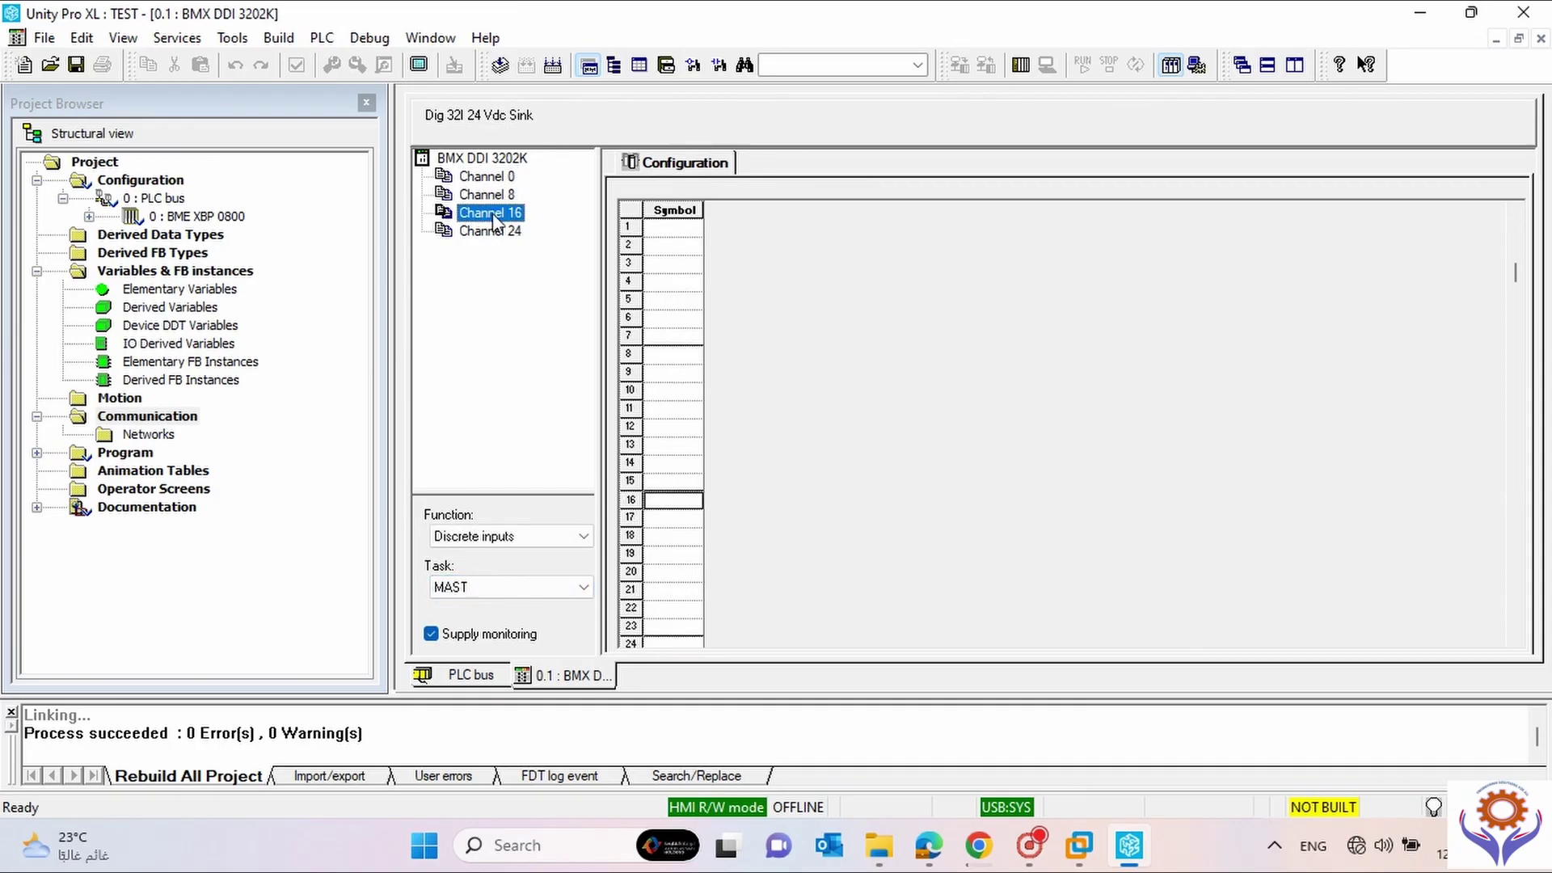
click(493, 231)
click(587, 597)
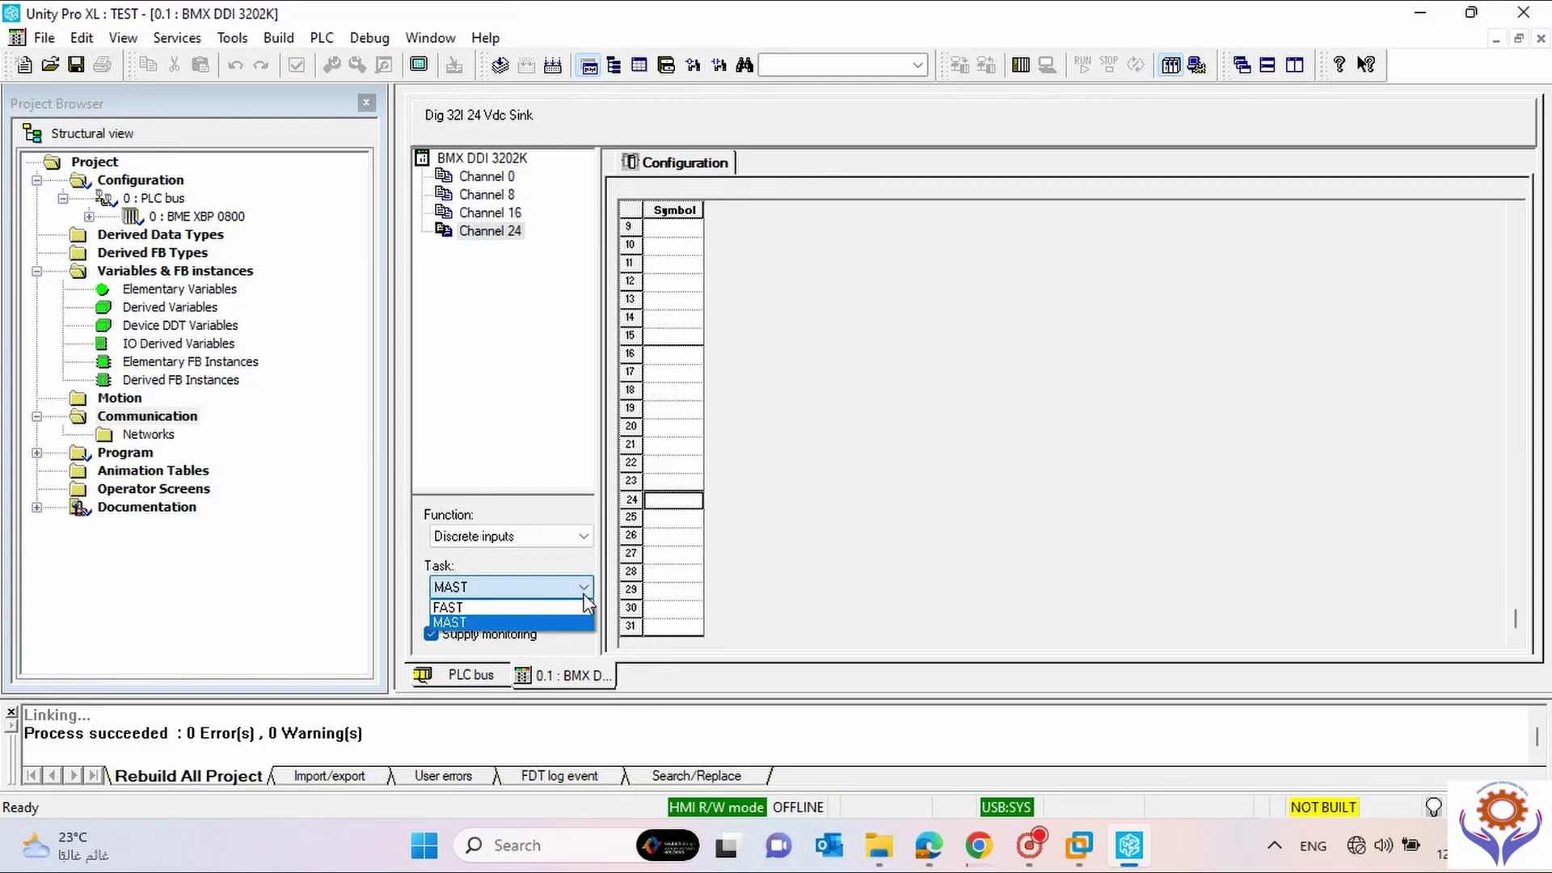
click(515, 434)
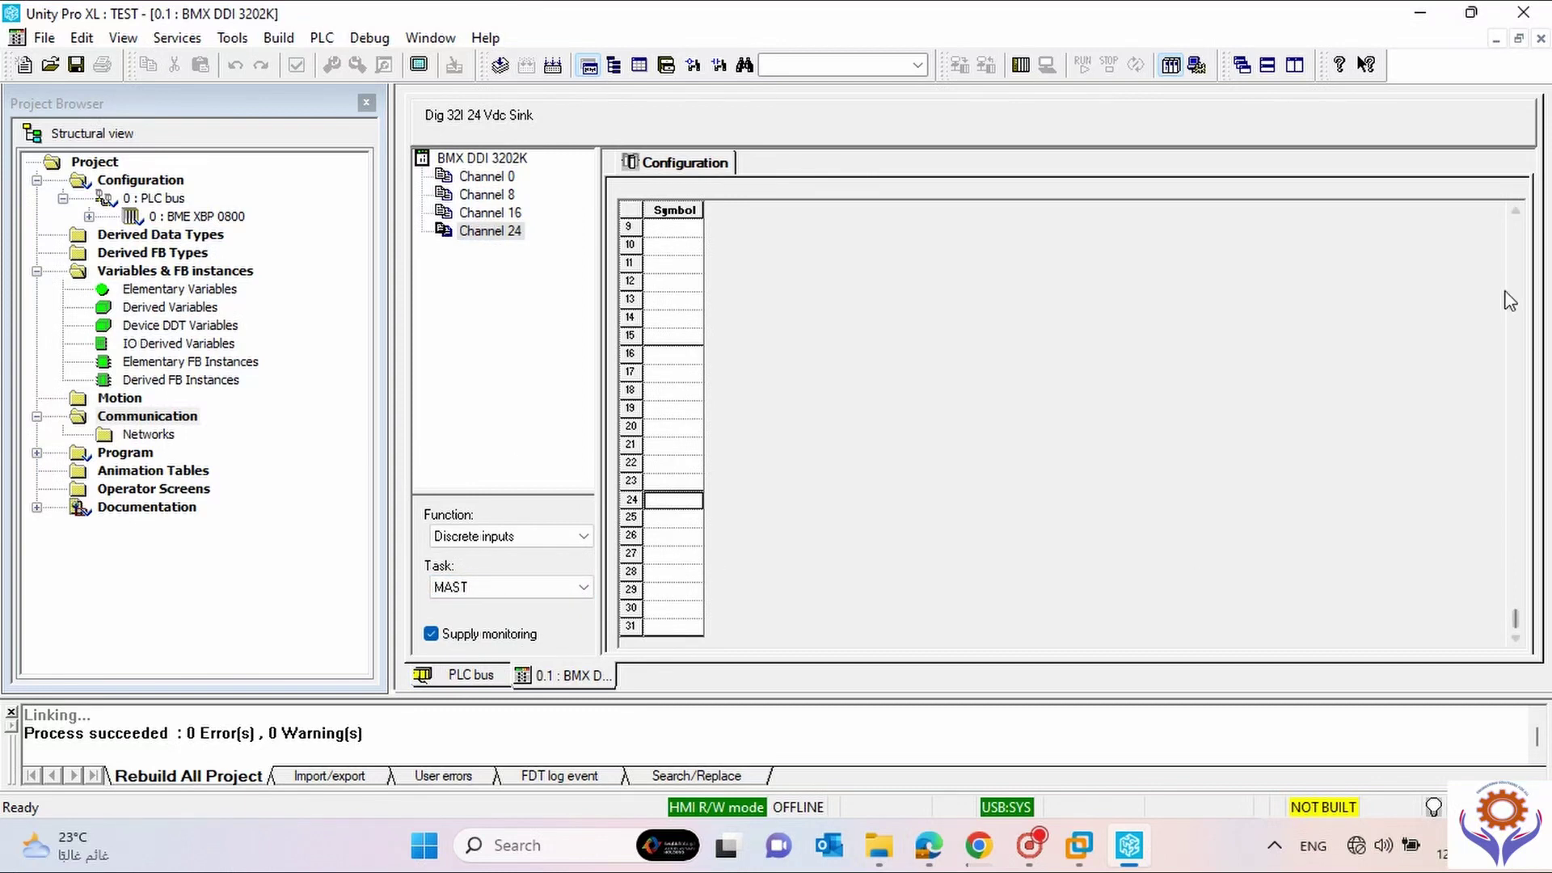
drag(1514, 623, 1508, 212)
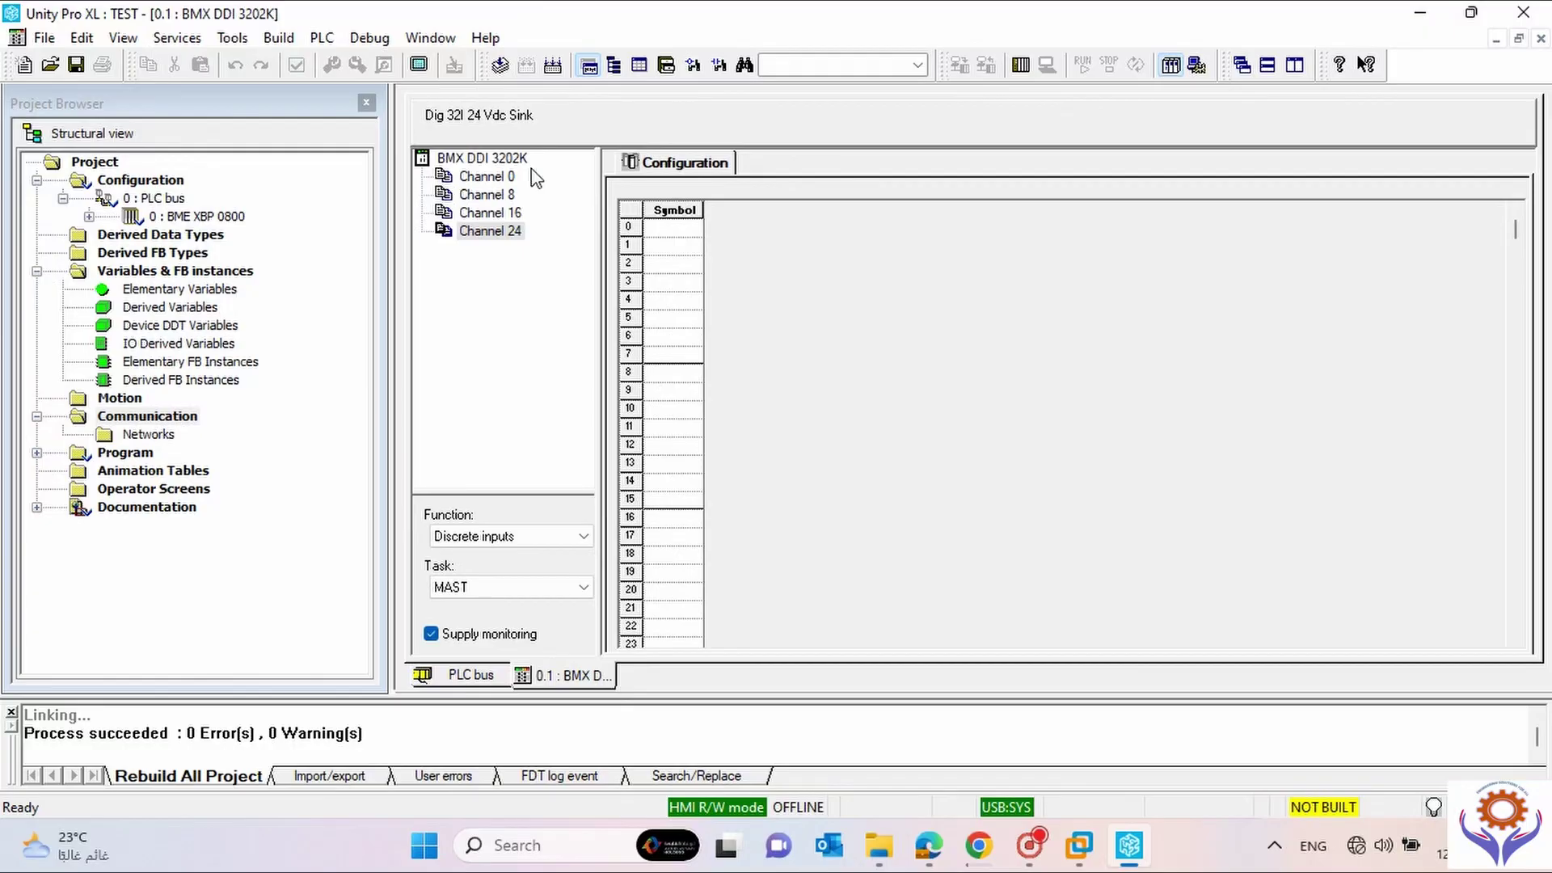
click(1541, 39)
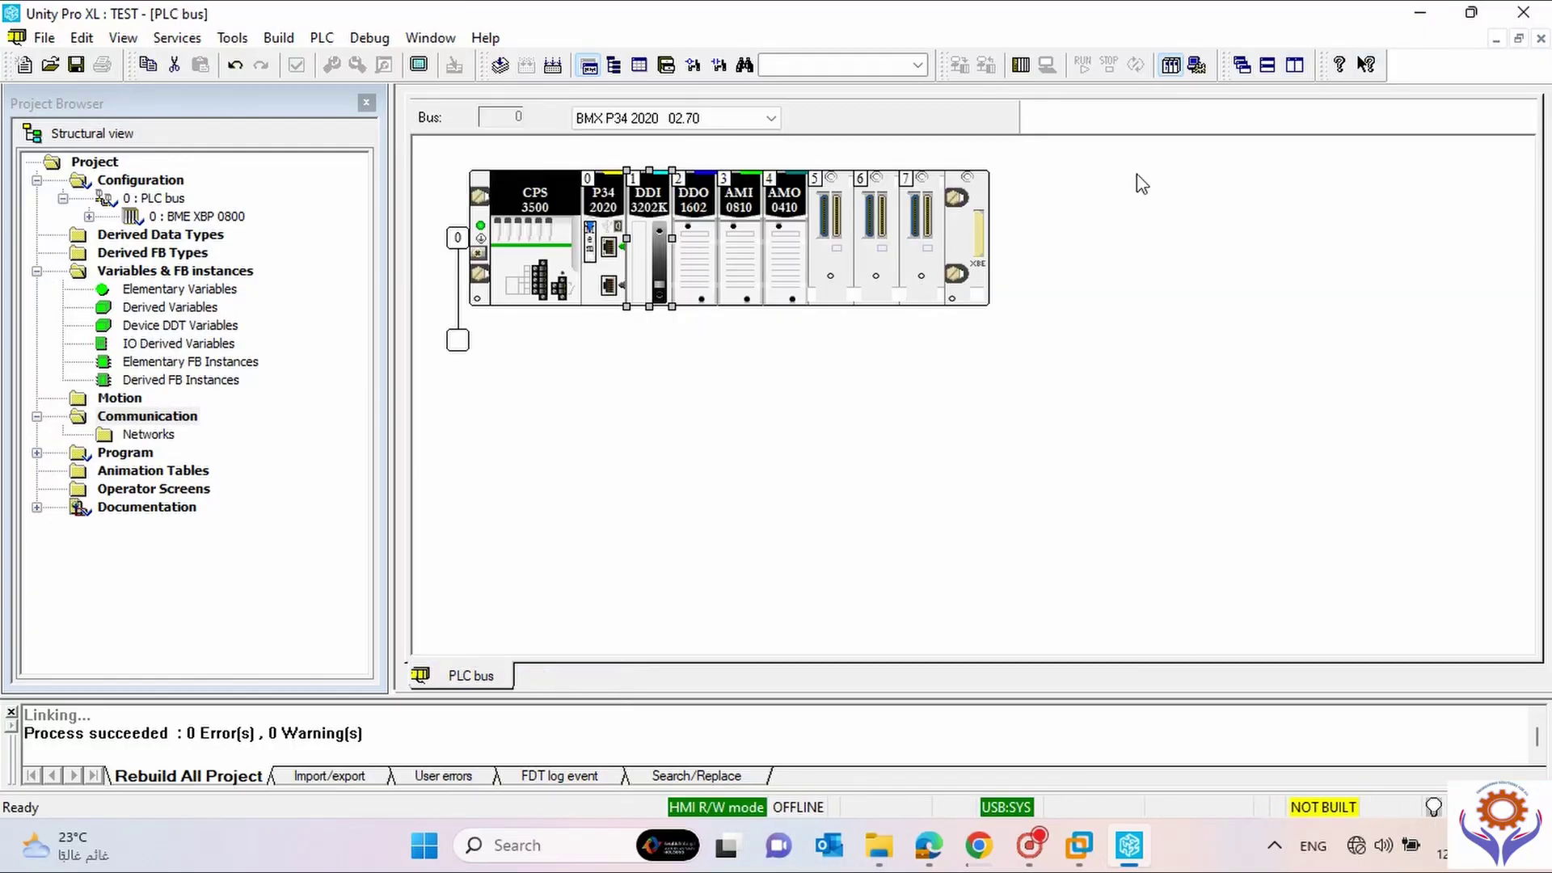
Open the BMX DDO 1602 module's configuration in slot 2 and examine channel groups 0 and 8 and the Reactivate options.
double_click(702, 261)
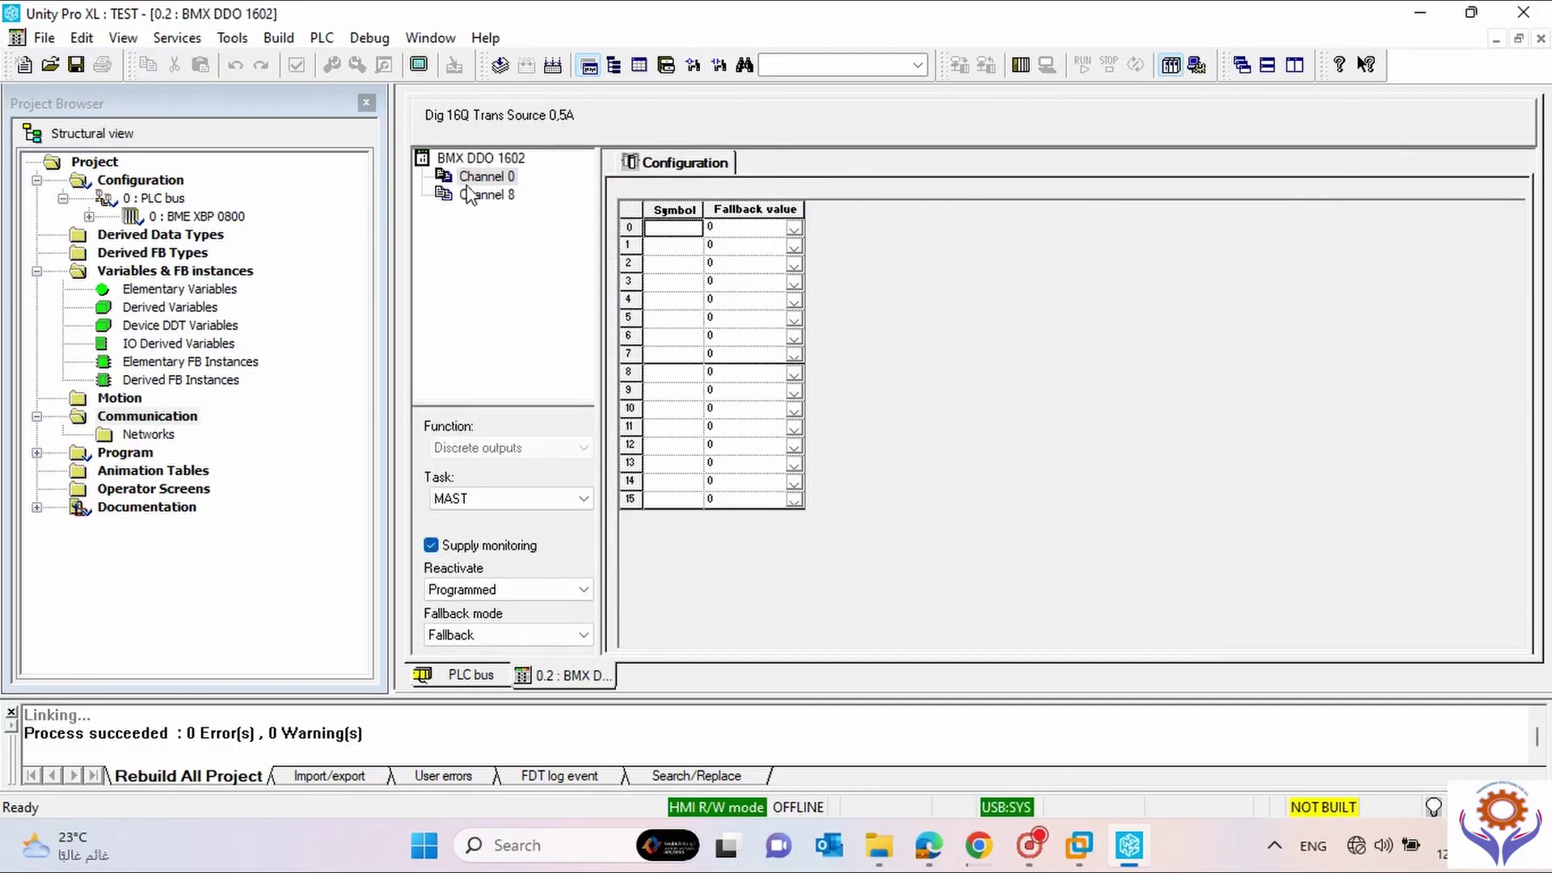
click(476, 195)
click(471, 178)
click(501, 590)
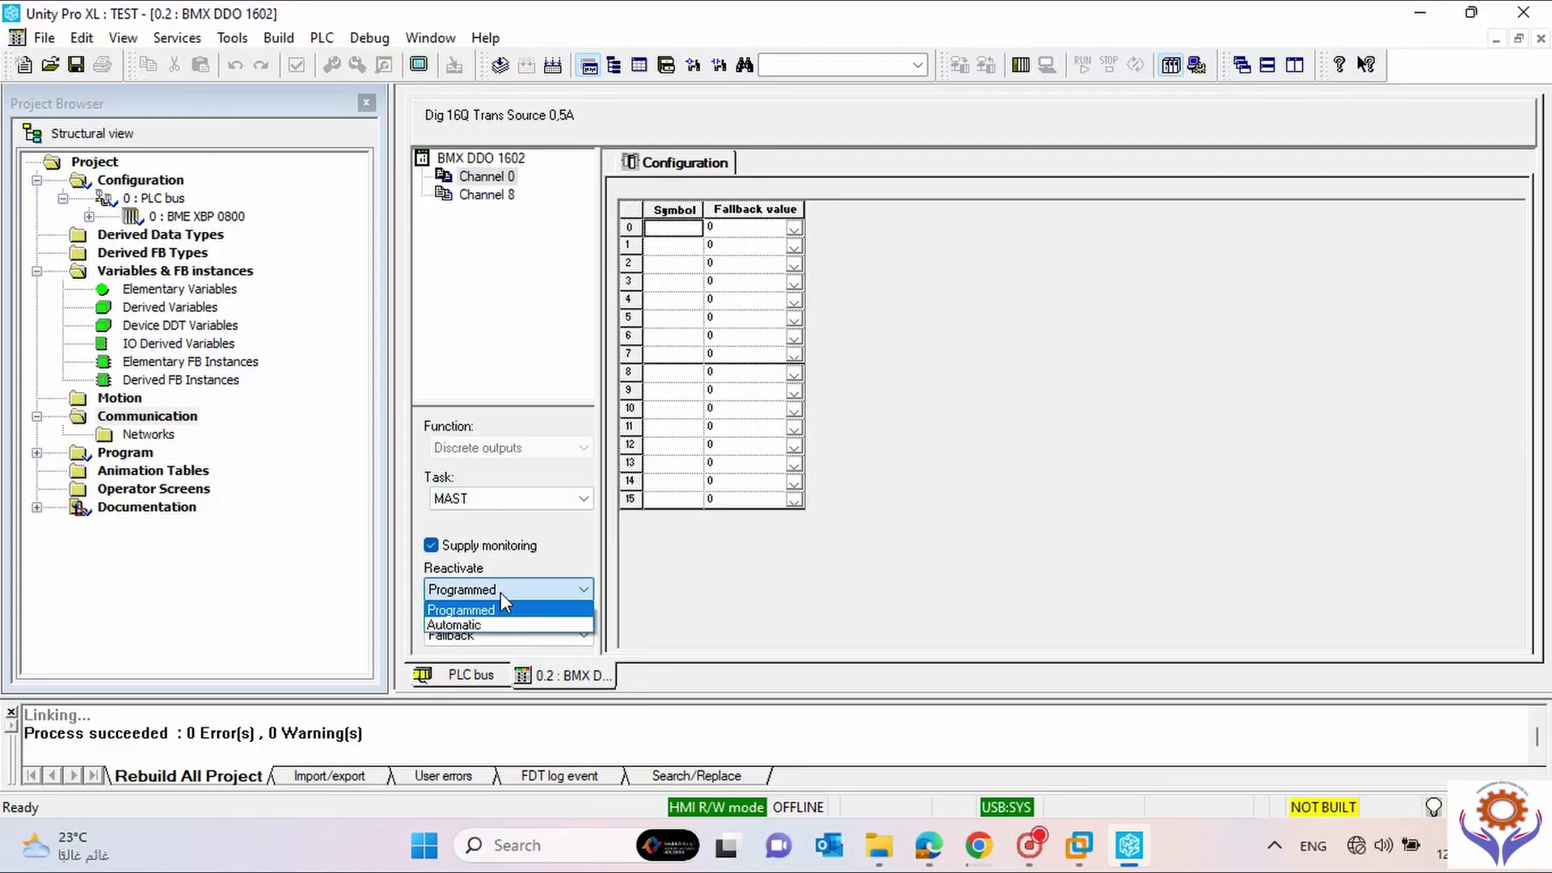
click(501, 594)
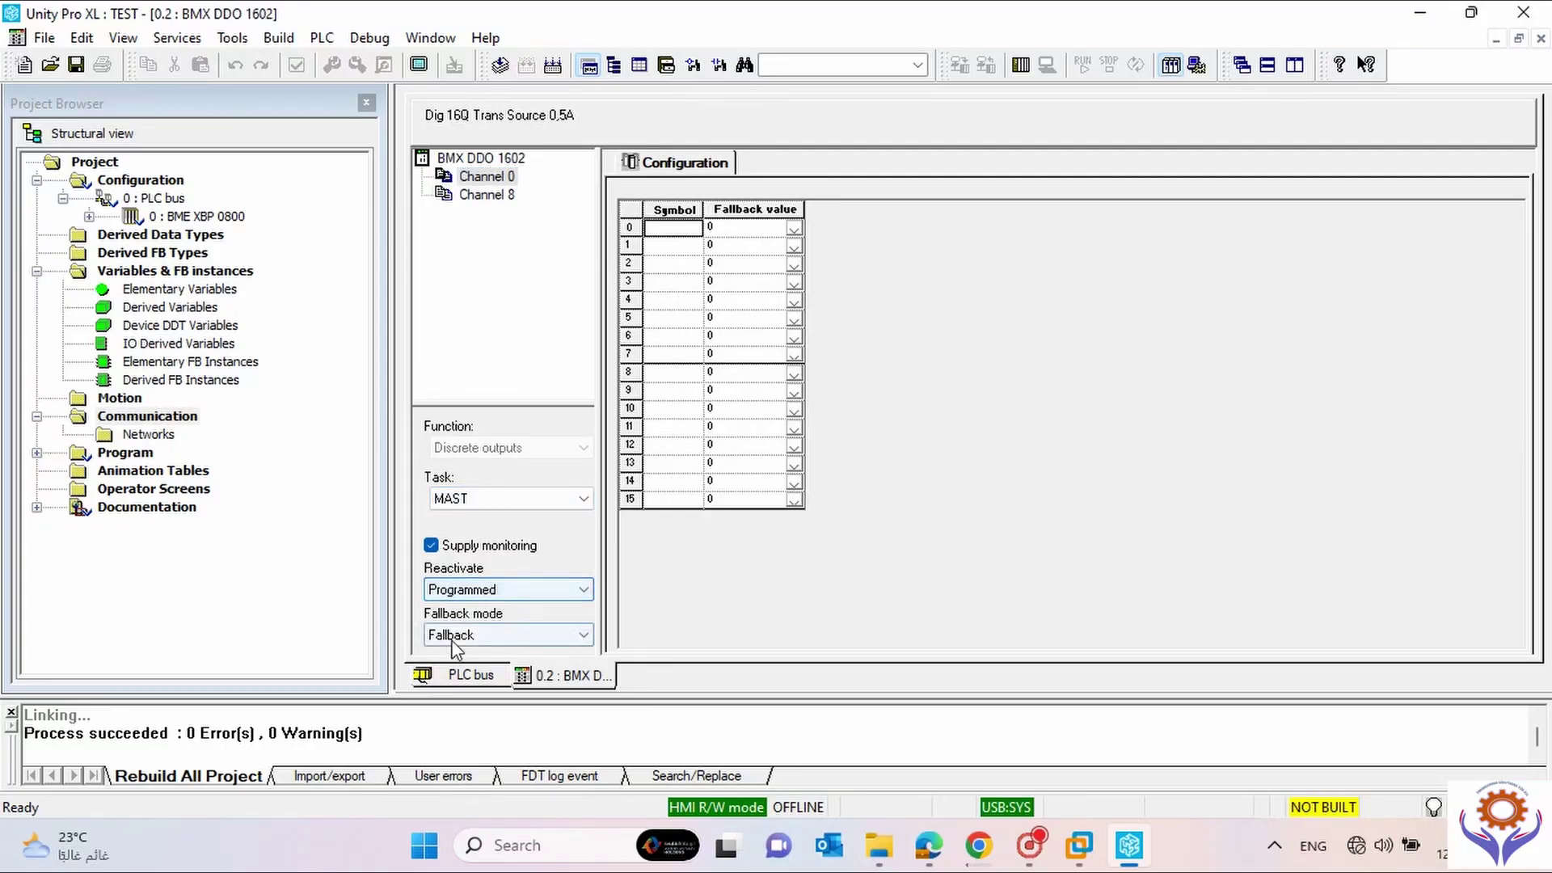
click(487, 593)
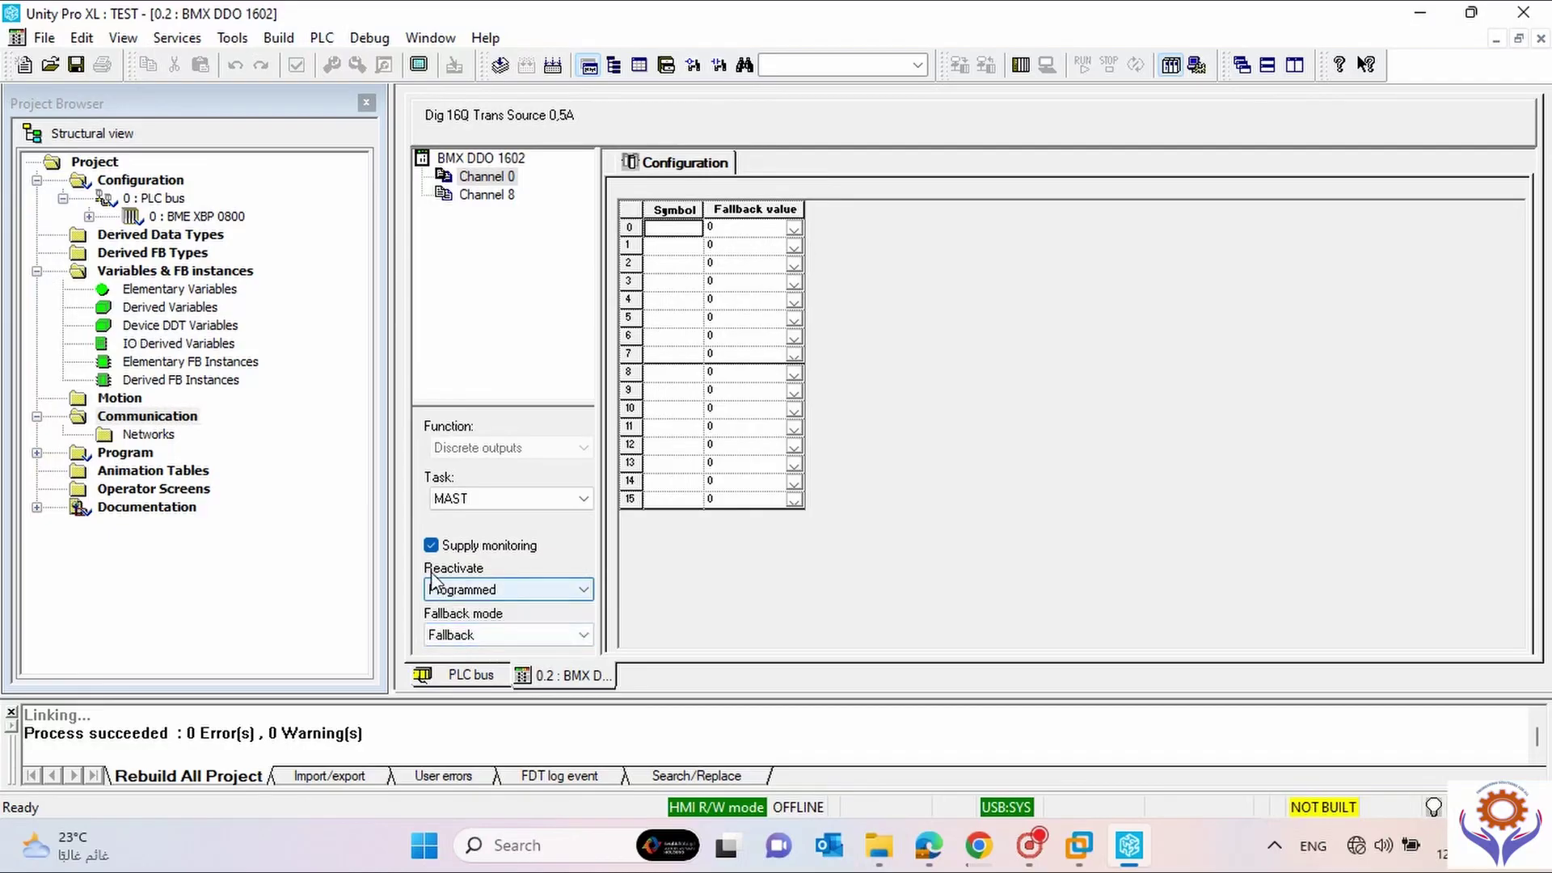
Examine the Reactivate, Fallback mode and per-output fallback value options for channel 0 of the BMX DDO 1602 module.
click(487, 590)
click(486, 590)
click(548, 637)
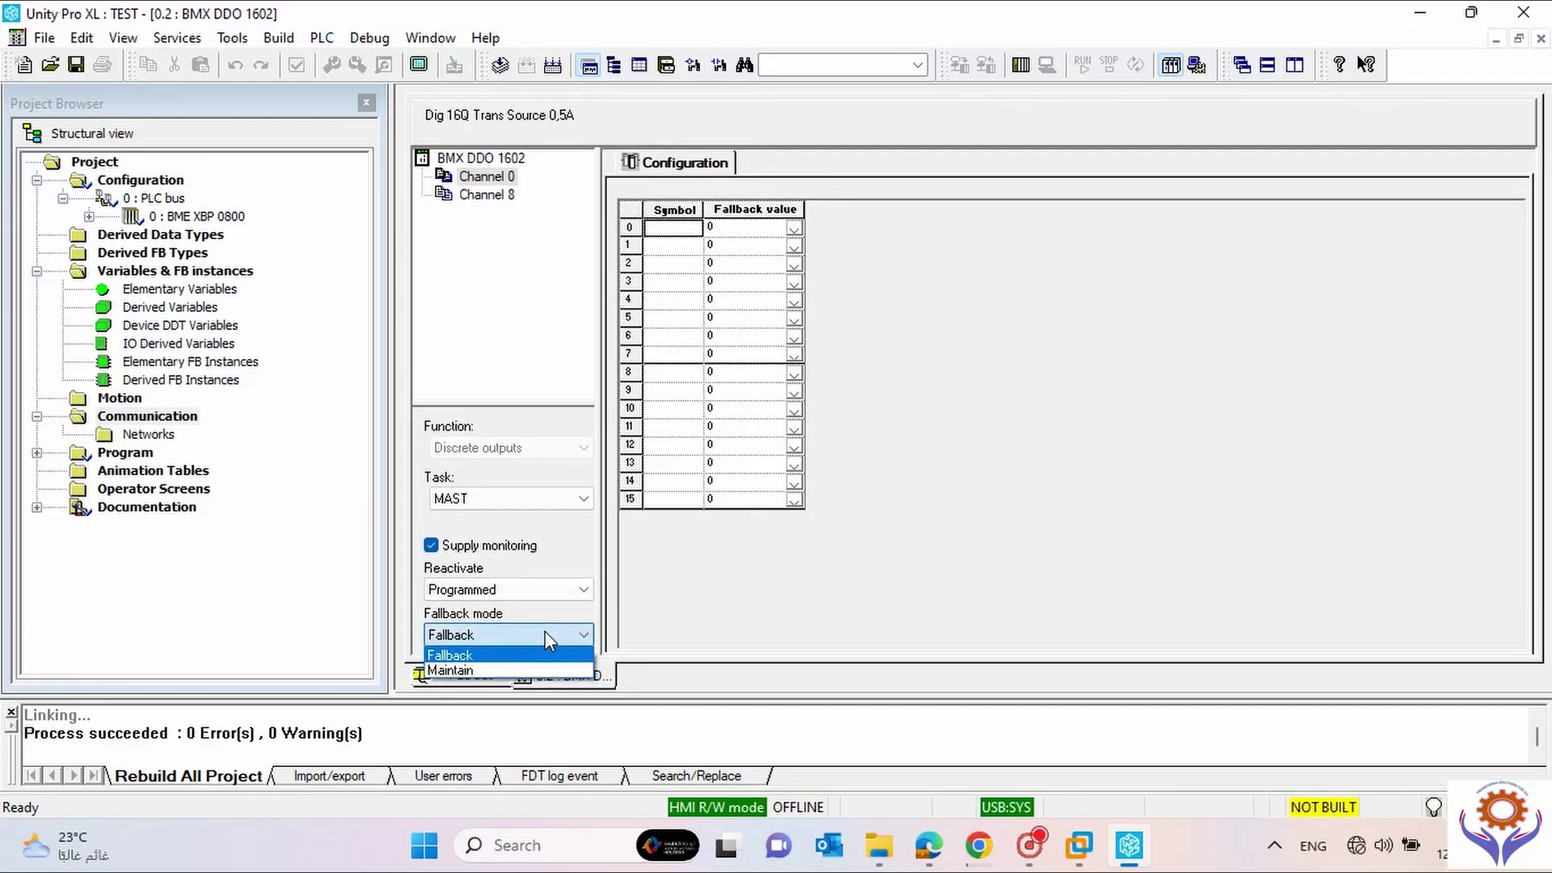
click(545, 632)
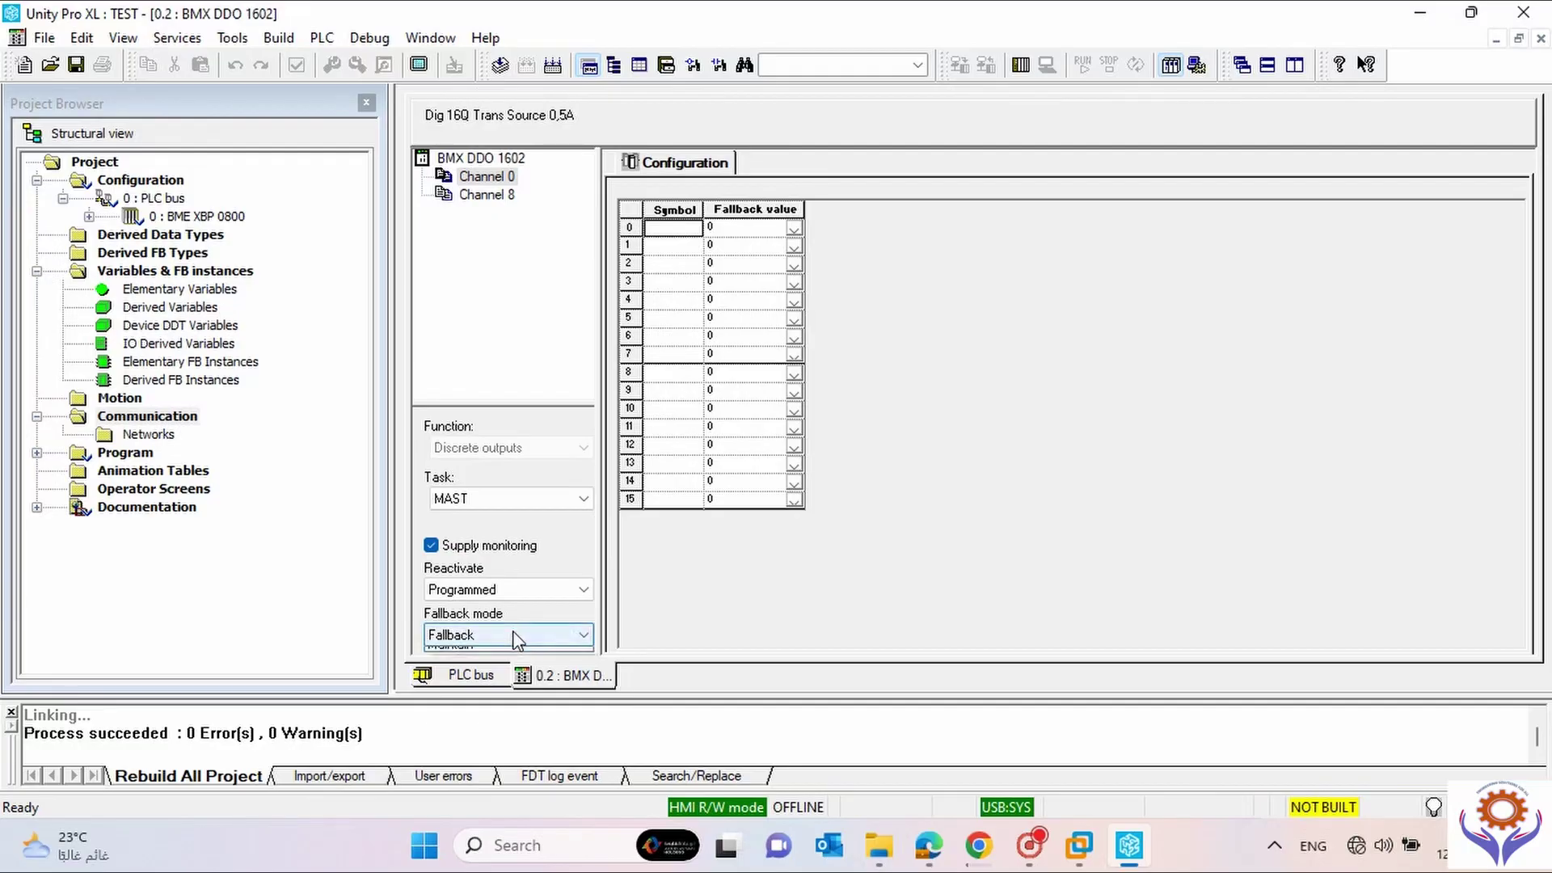
click(476, 635)
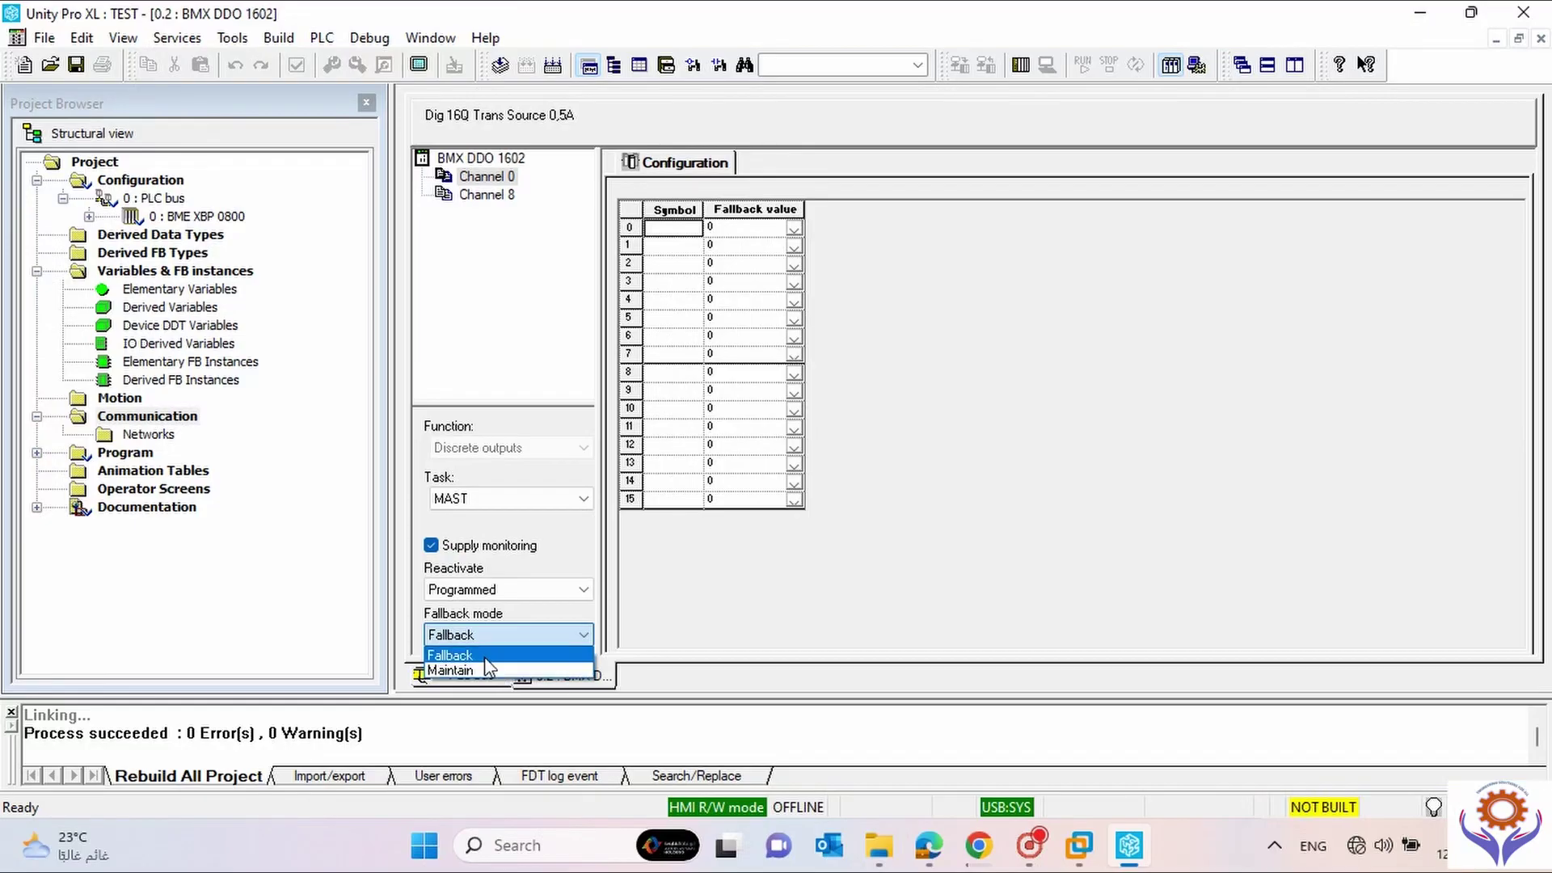
click(452, 654)
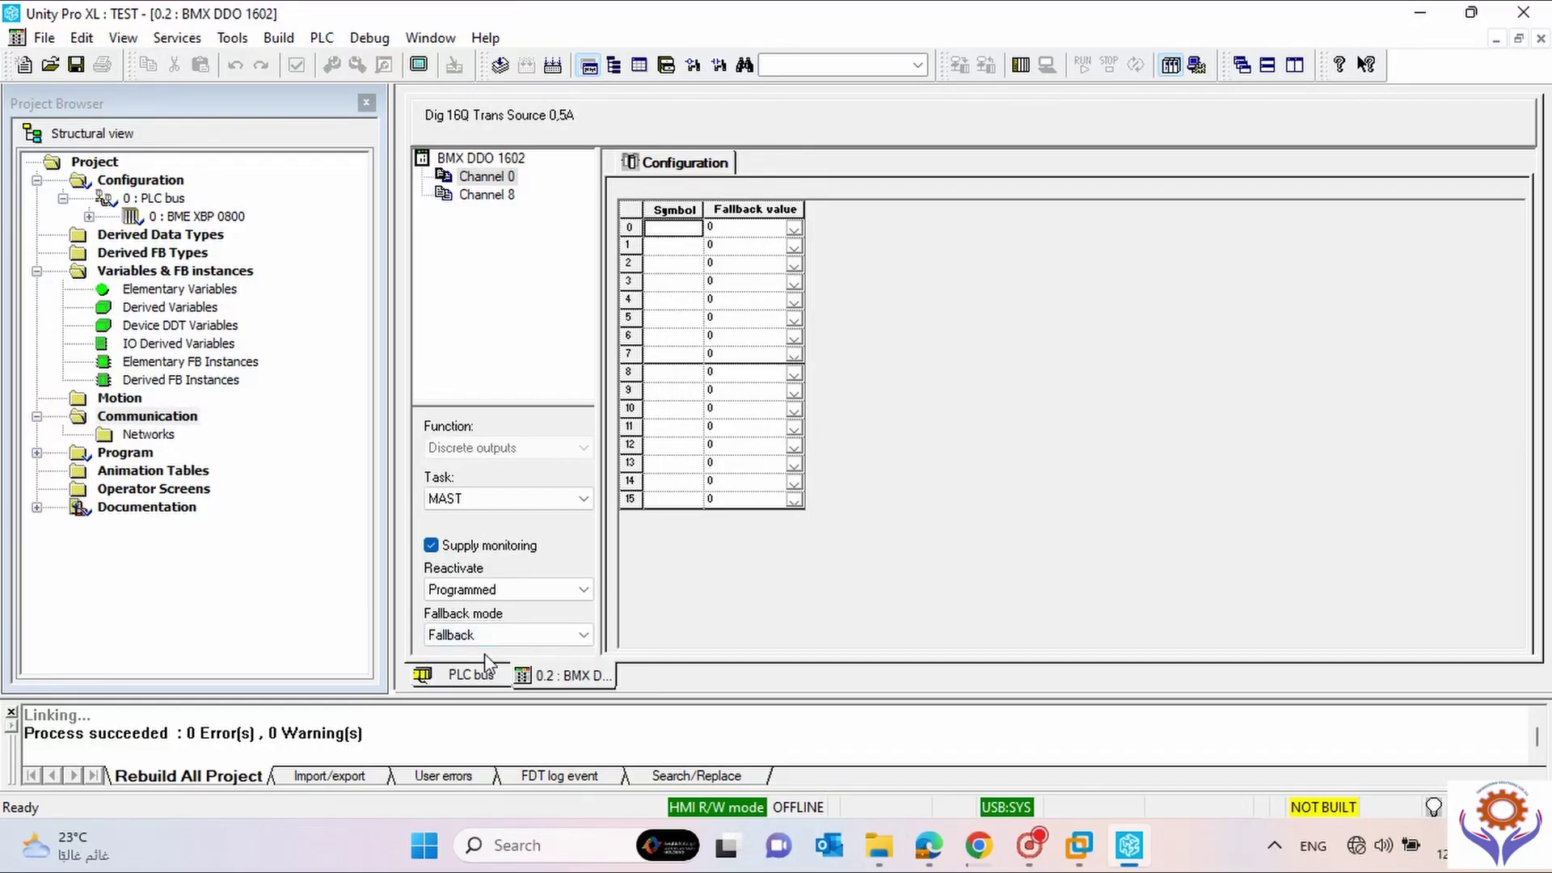
click(584, 637)
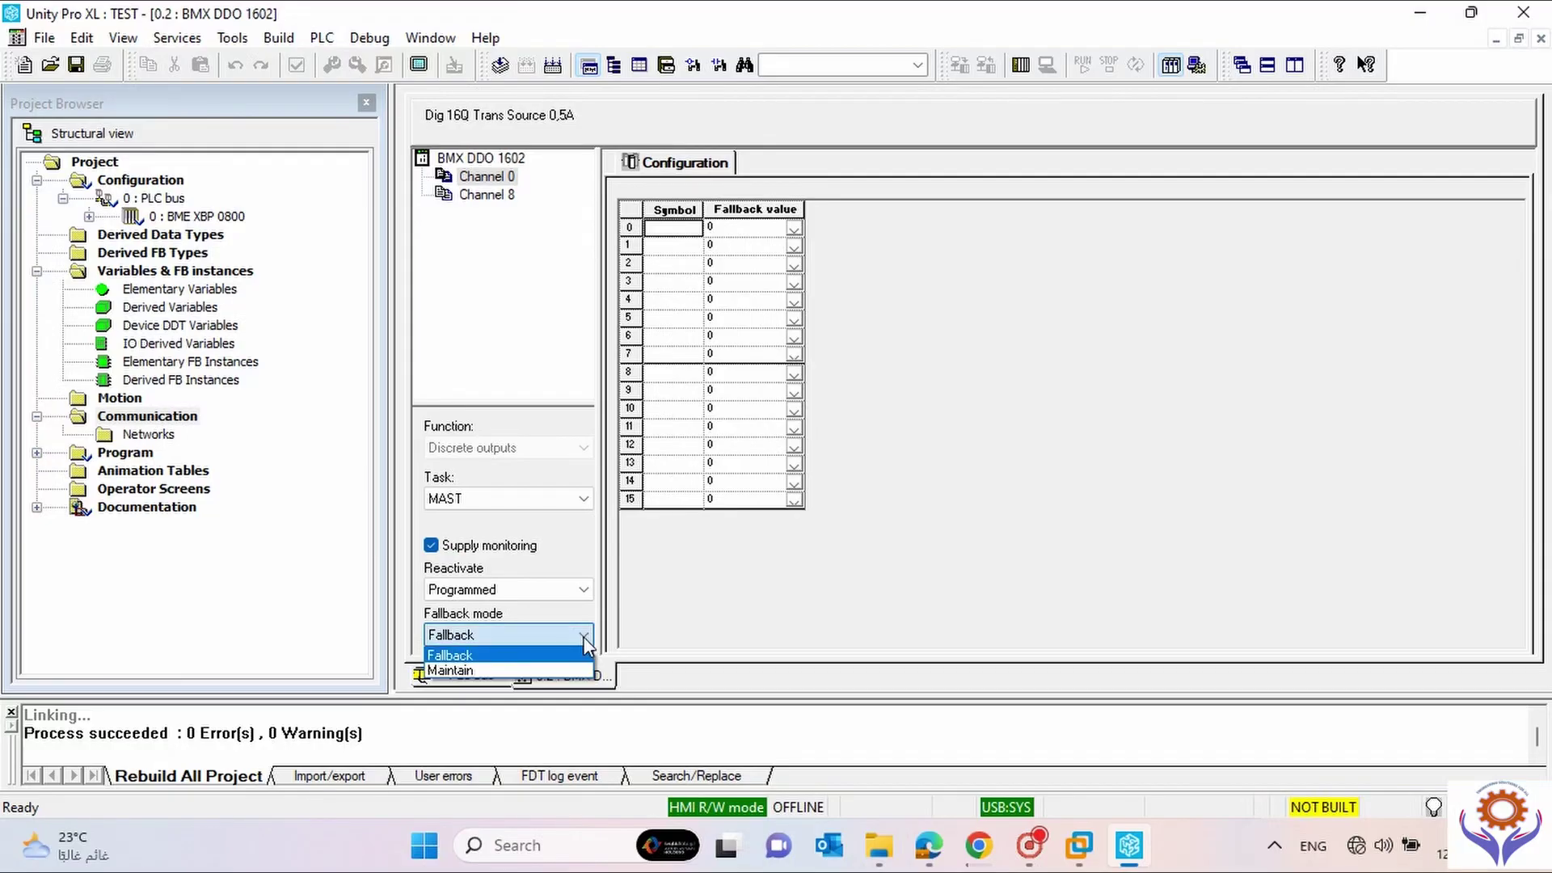
click(583, 637)
click(795, 229)
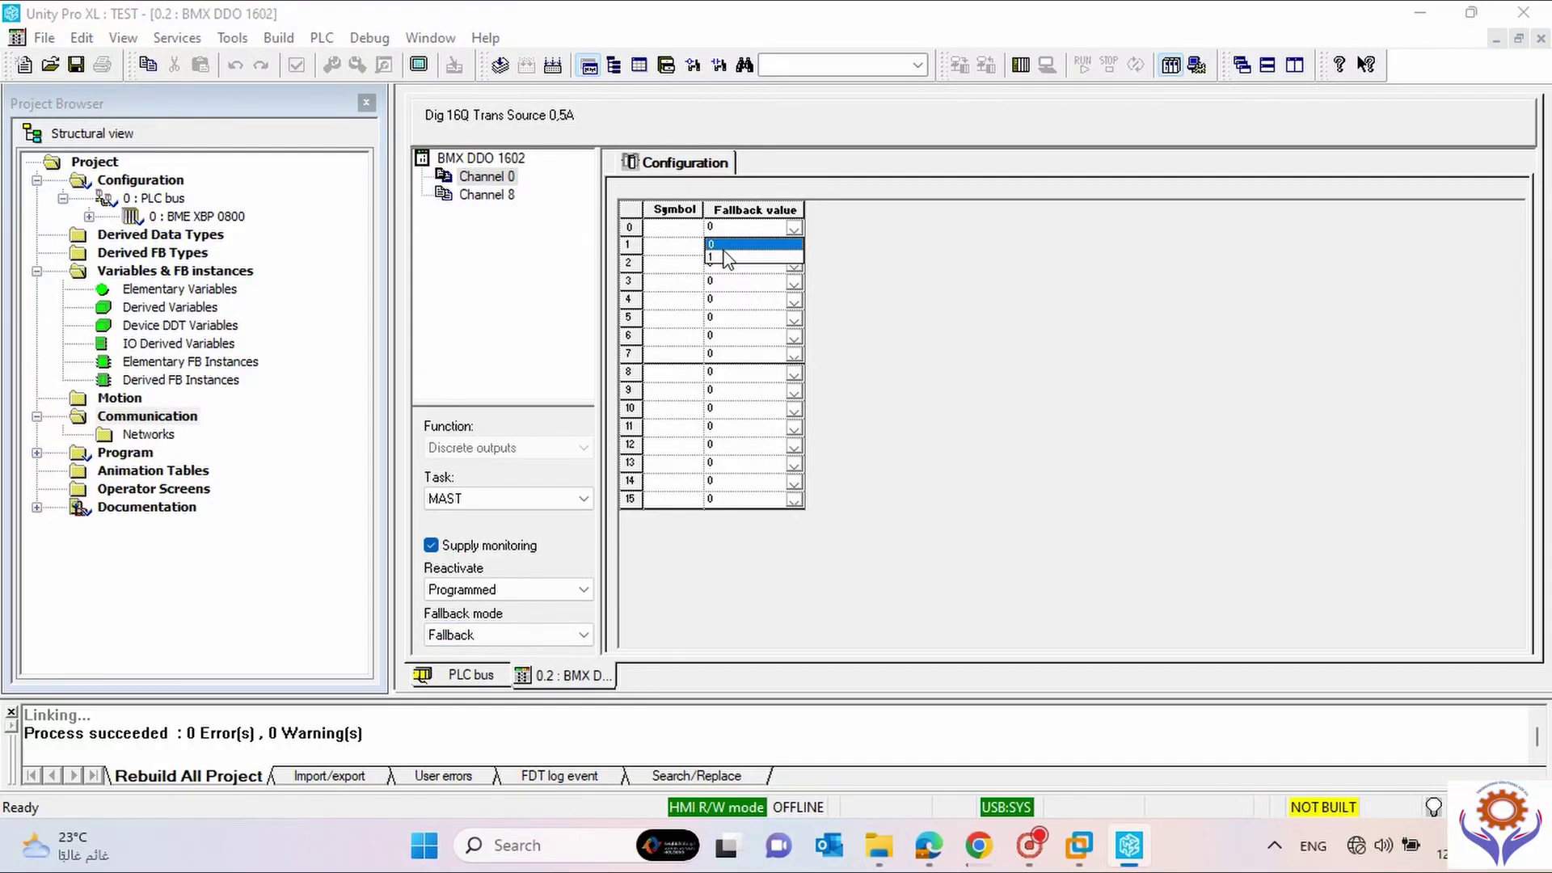
click(747, 381)
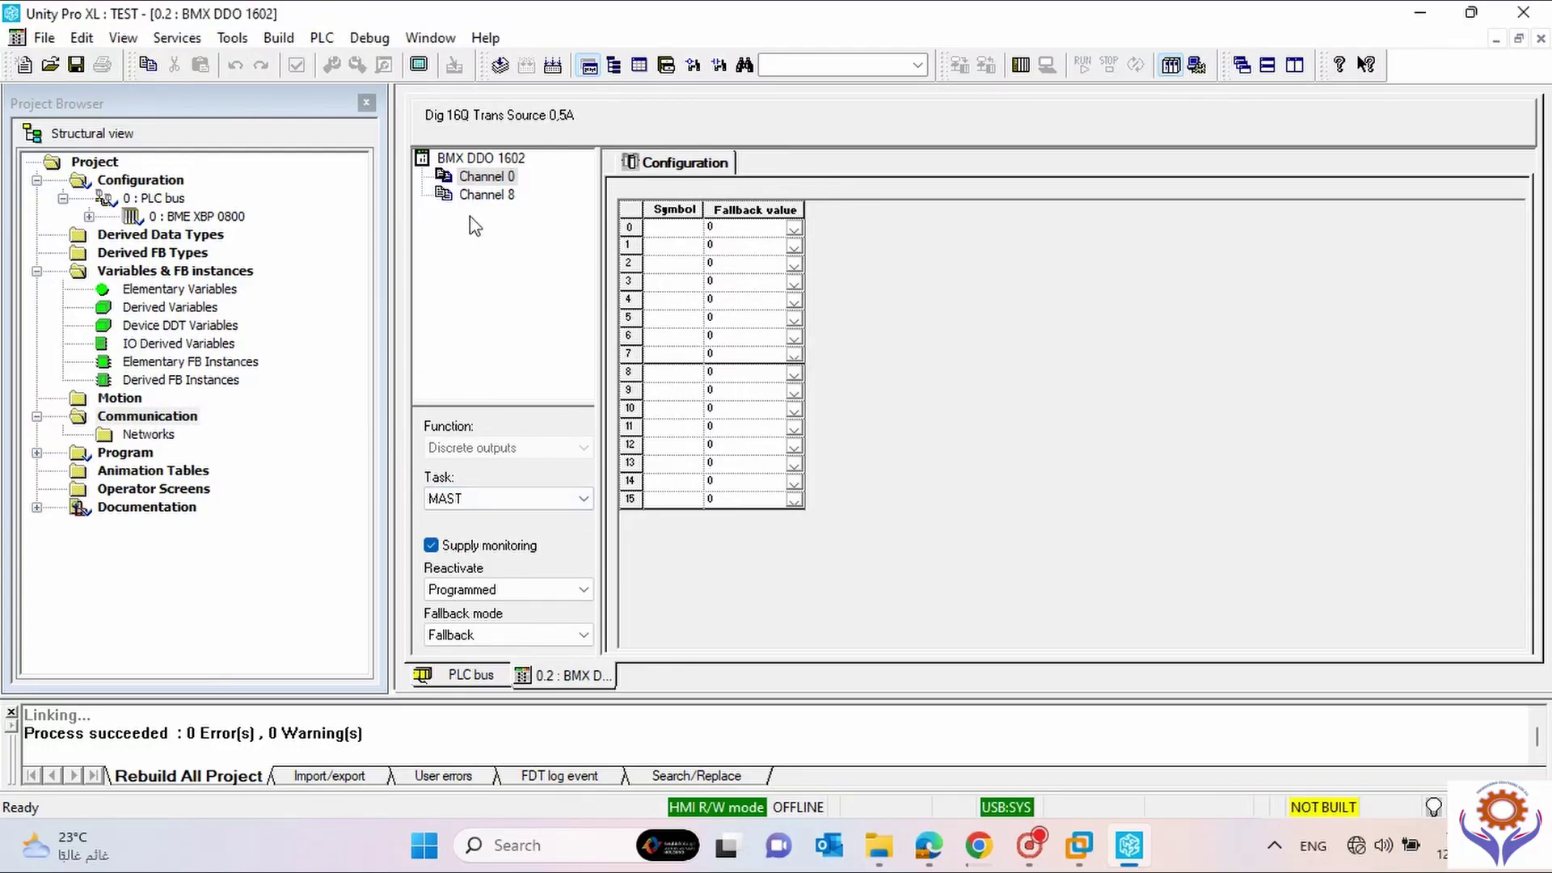
Review the BMX DDO 1602 module's overview specifications, memory settings and I/O objects, and close its window.
click(463, 194)
click(459, 159)
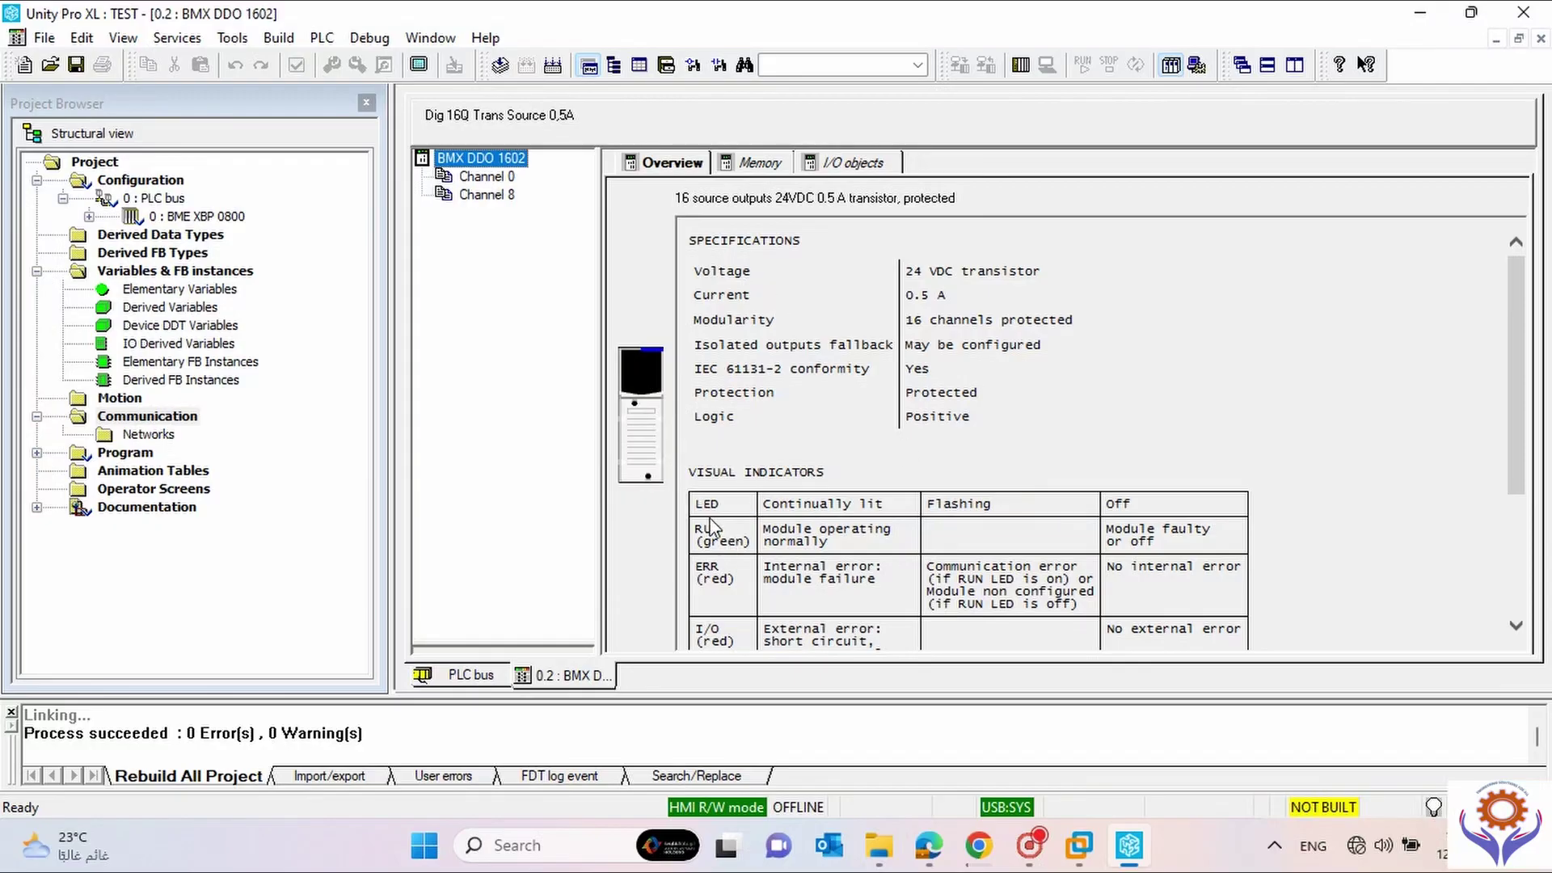
drag(701, 540, 890, 530)
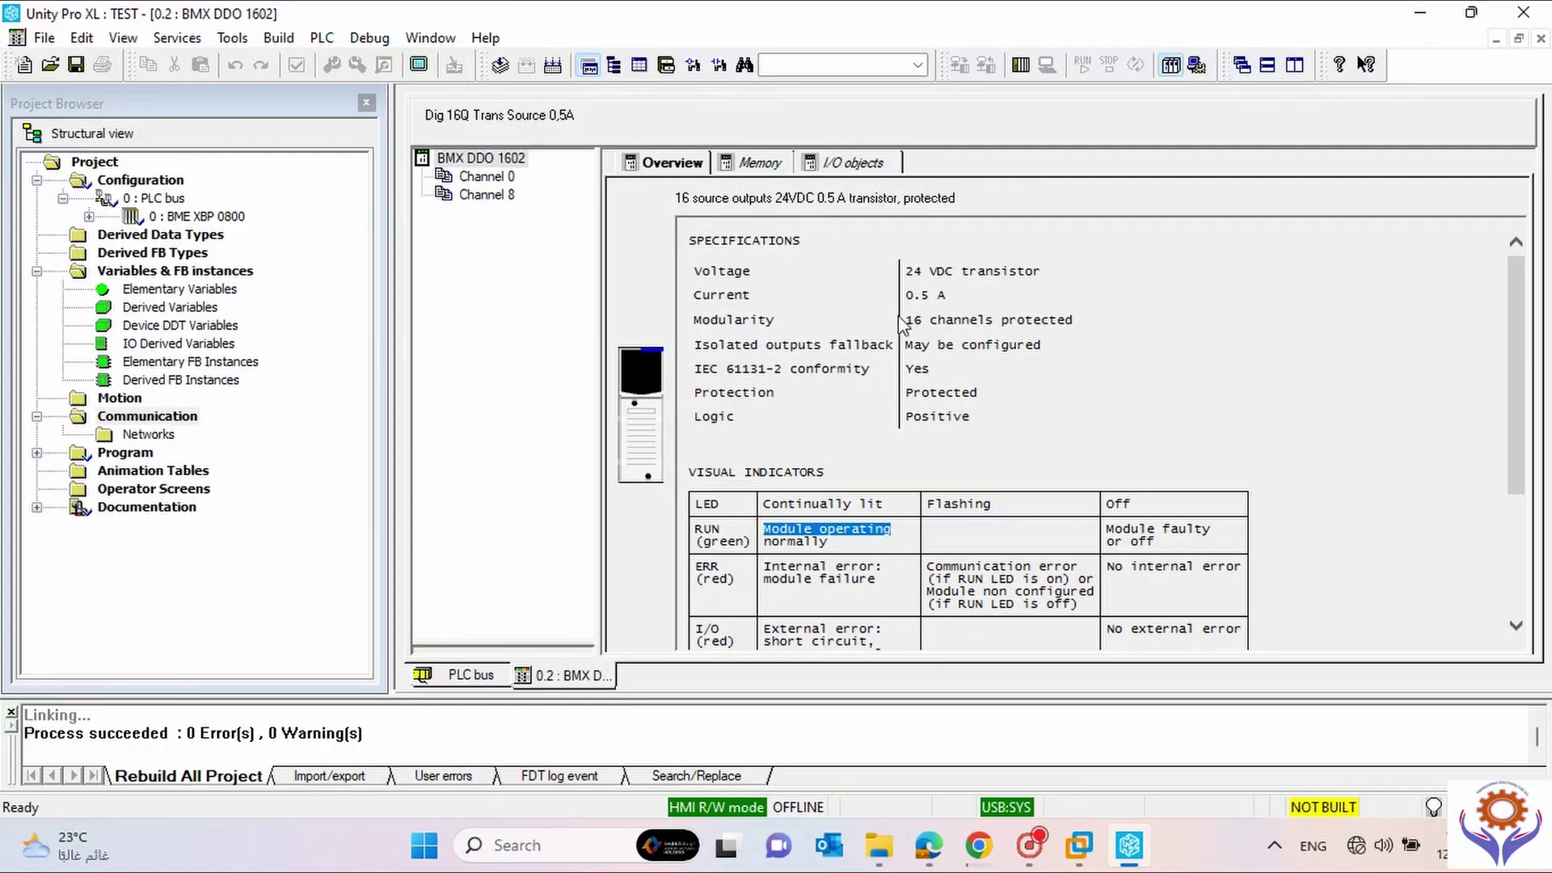
drag(947, 296, 1042, 321)
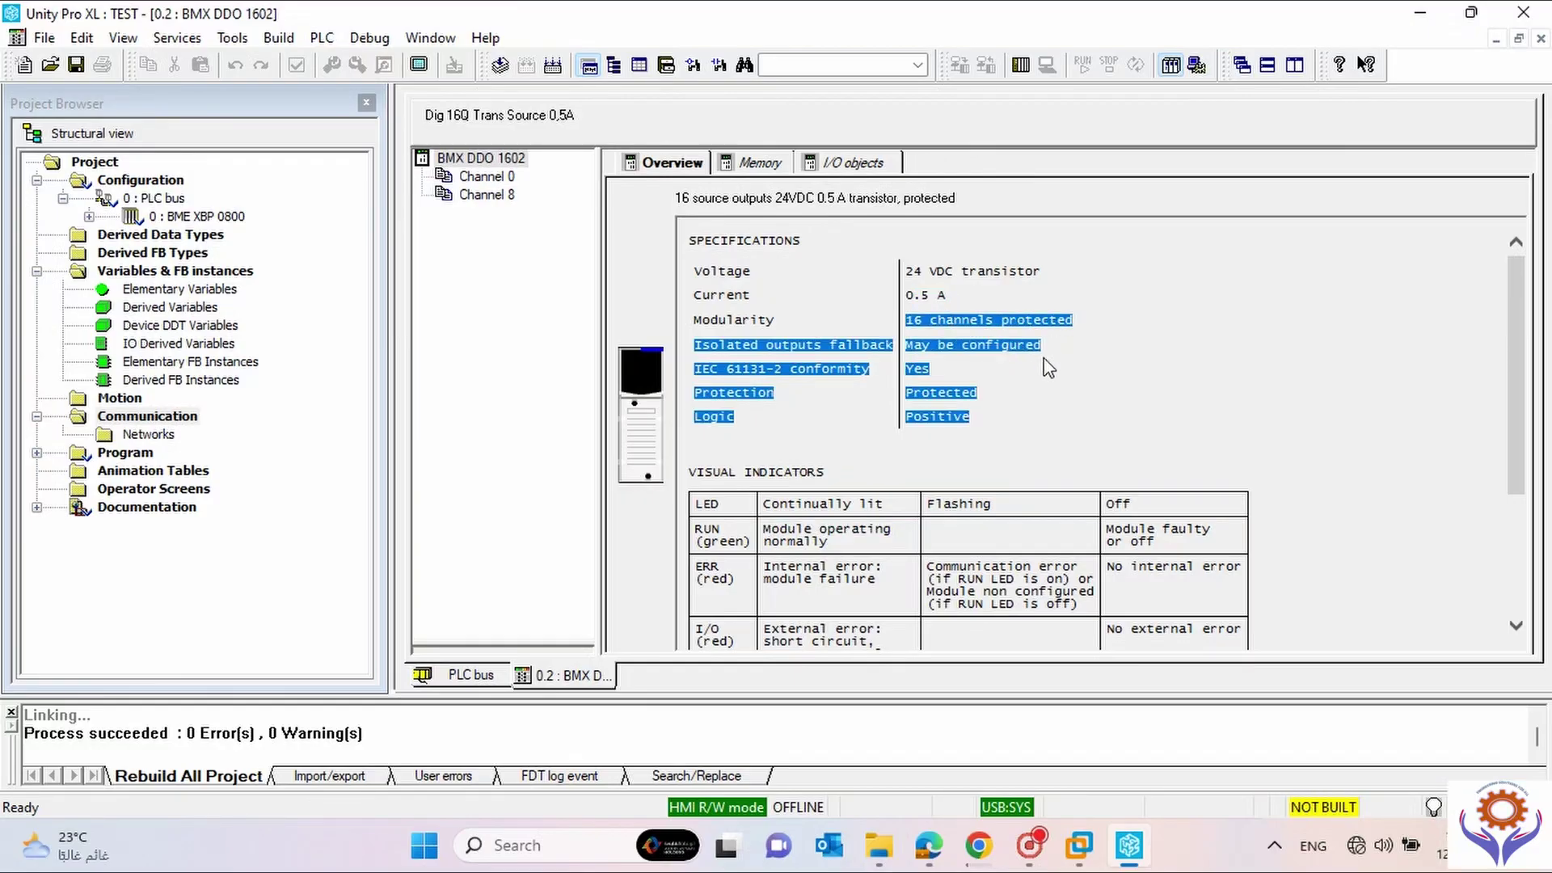
click(1049, 348)
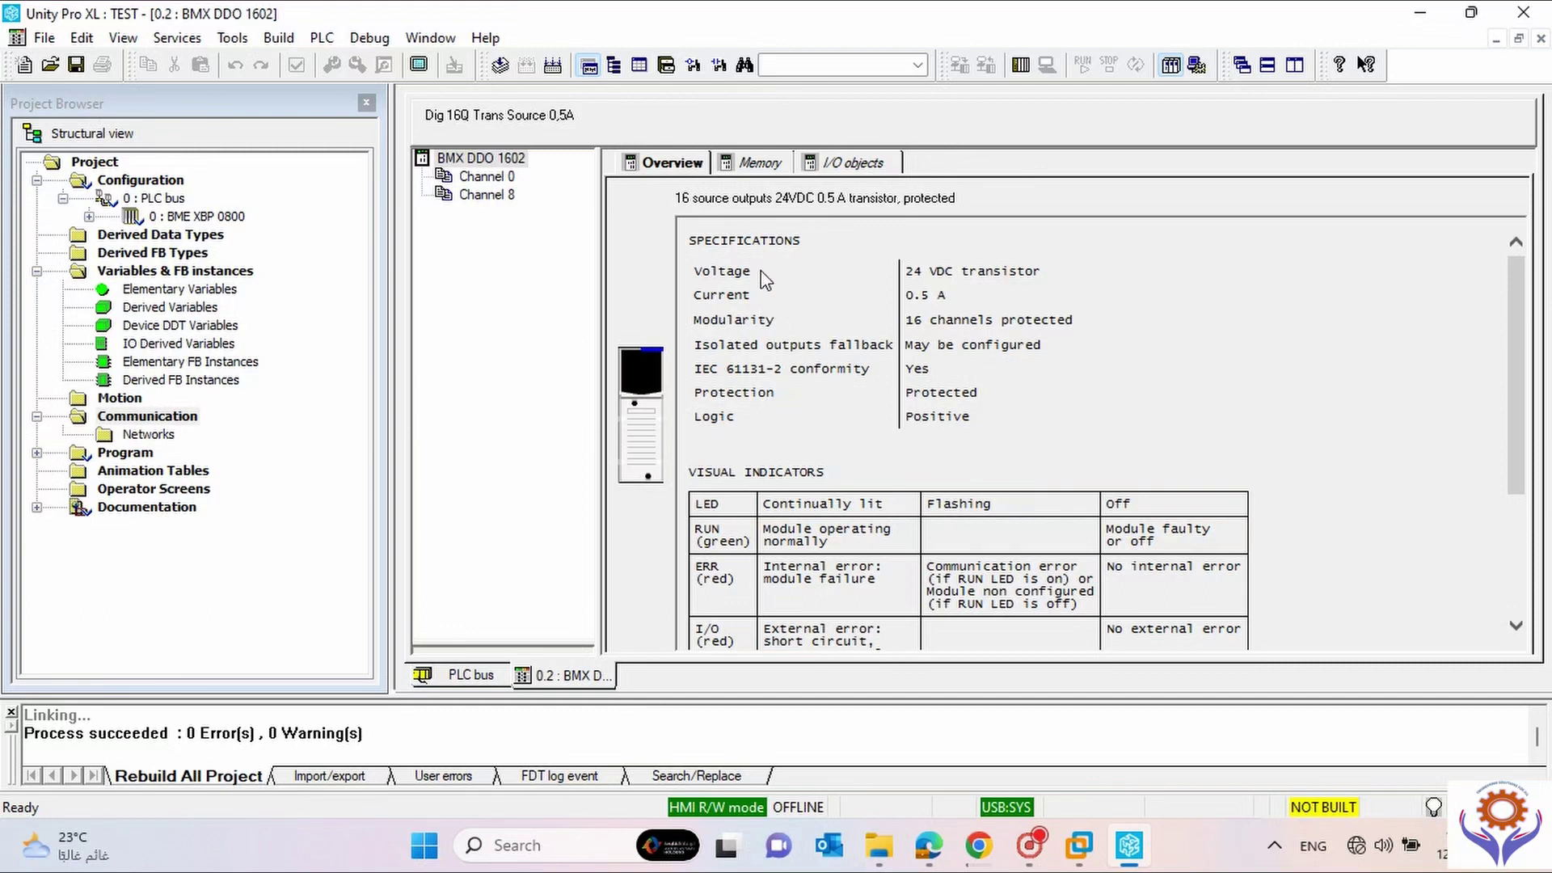
click(763, 165)
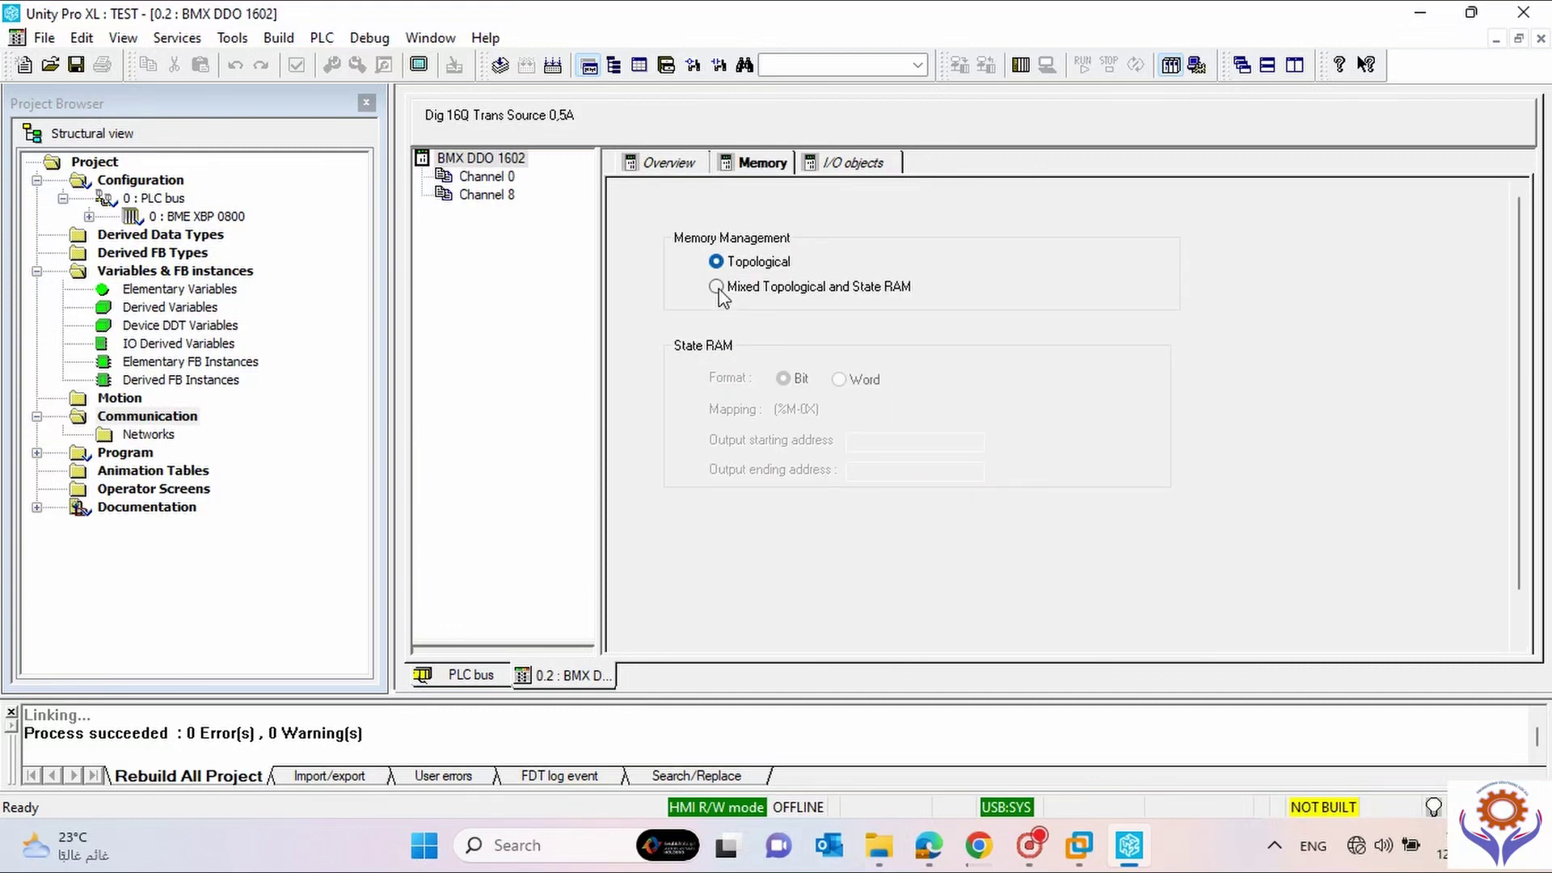
click(849, 167)
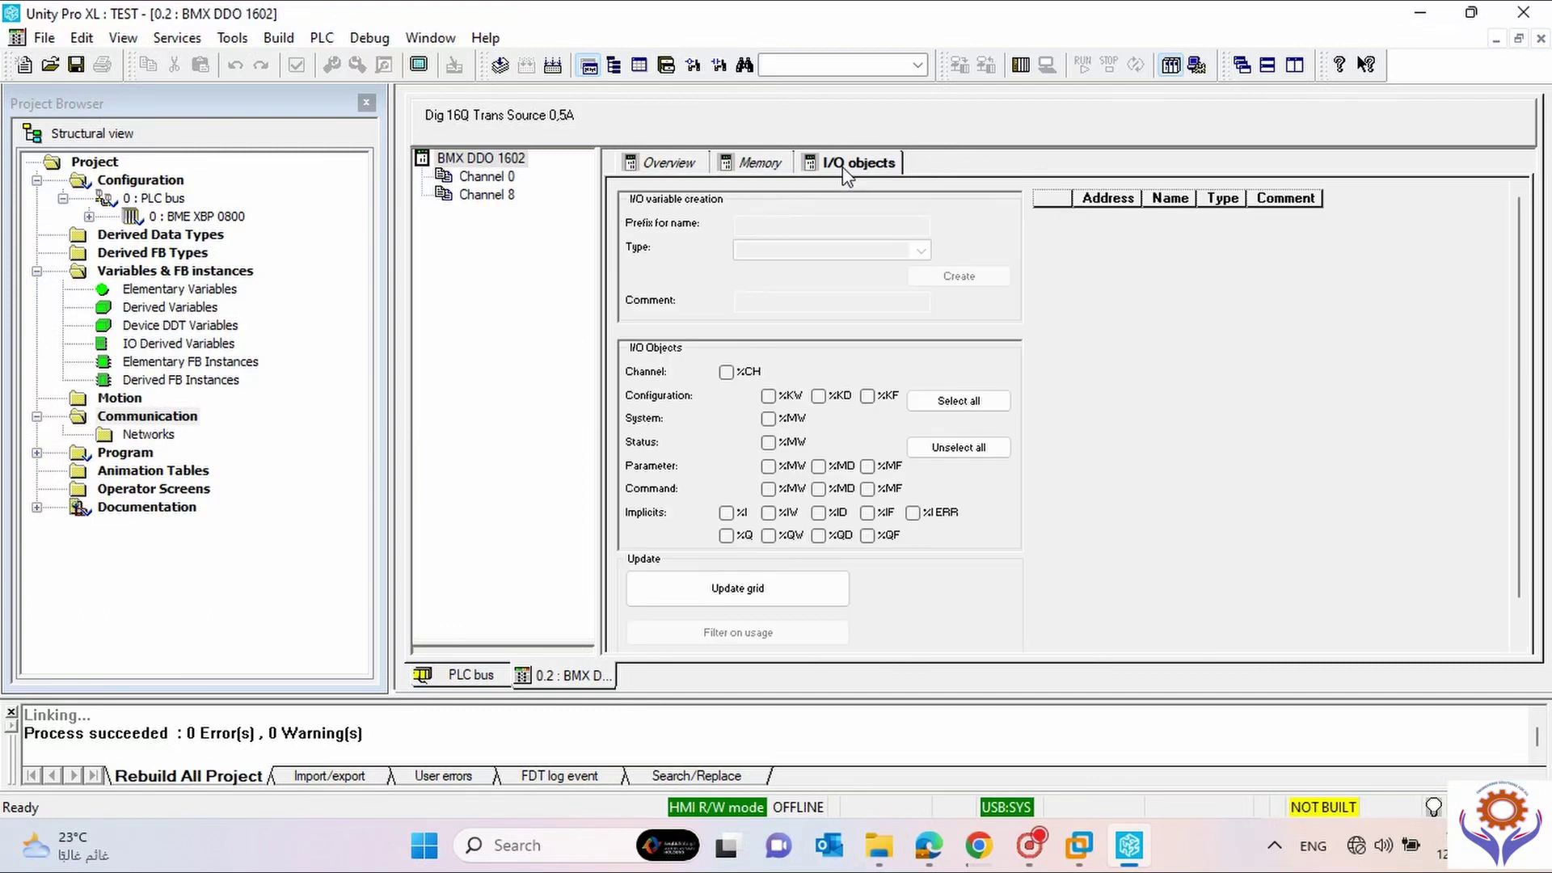
click(658, 165)
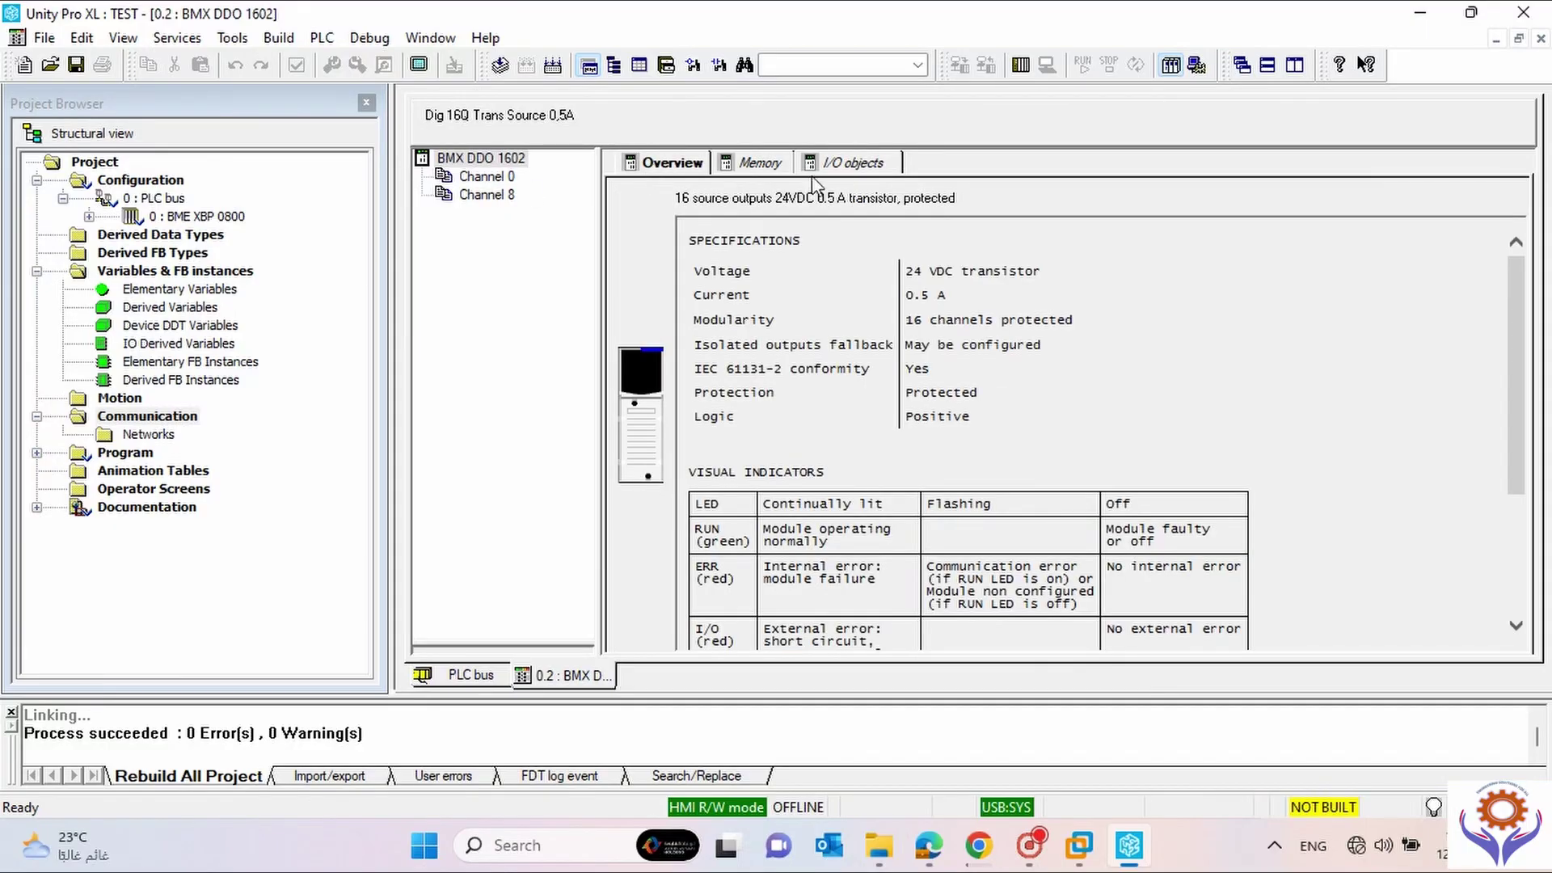
click(1541, 39)
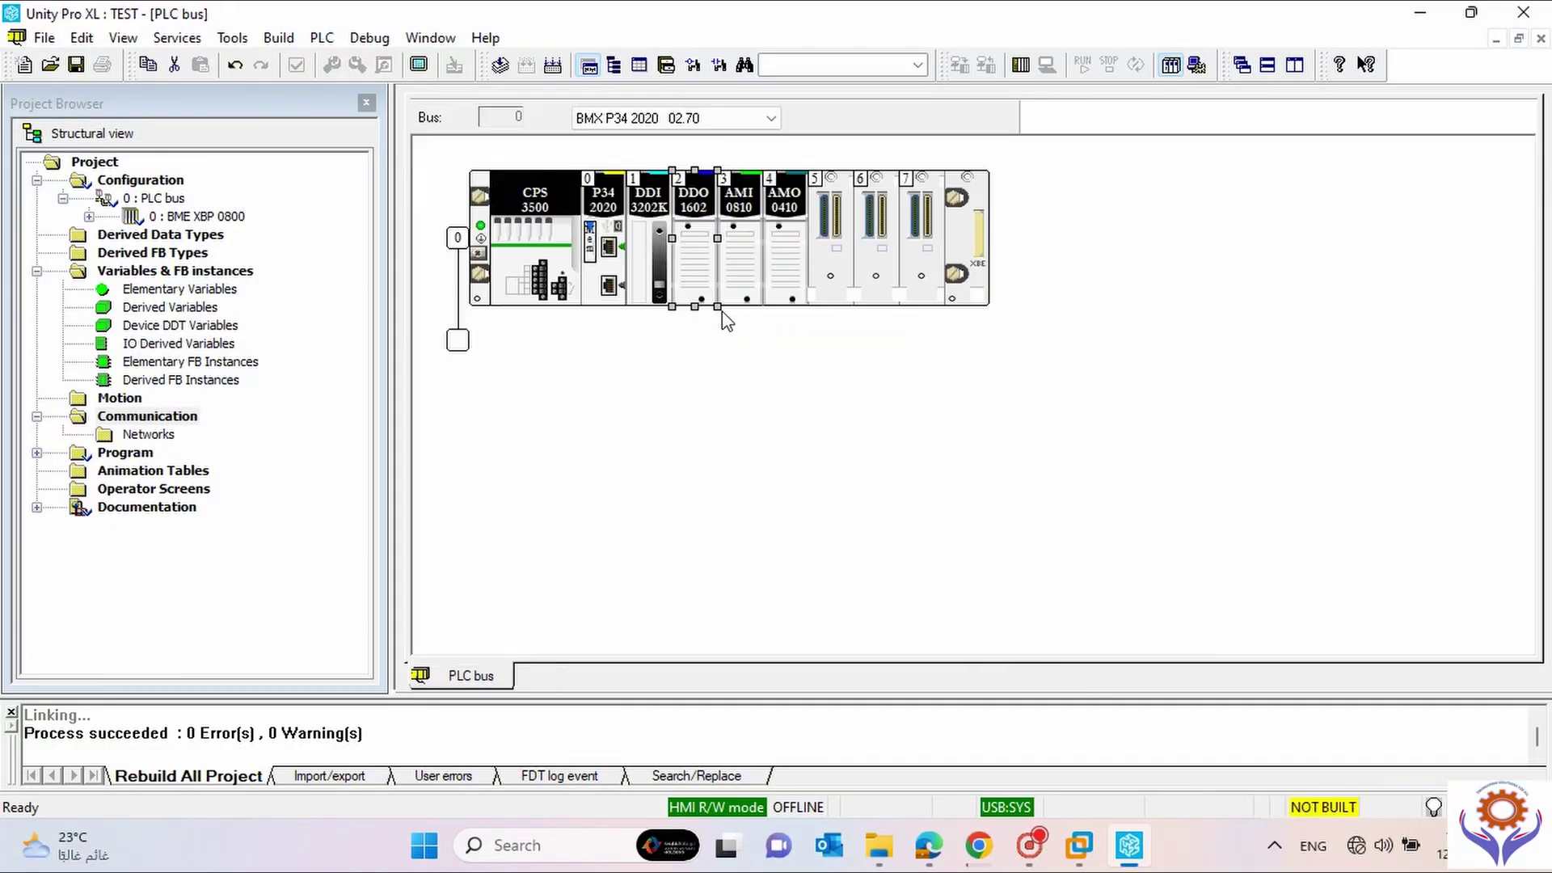
Open the BMX P34 2020 processor in the rack and review its overview, configuration and animation pages.
double_click(594, 210)
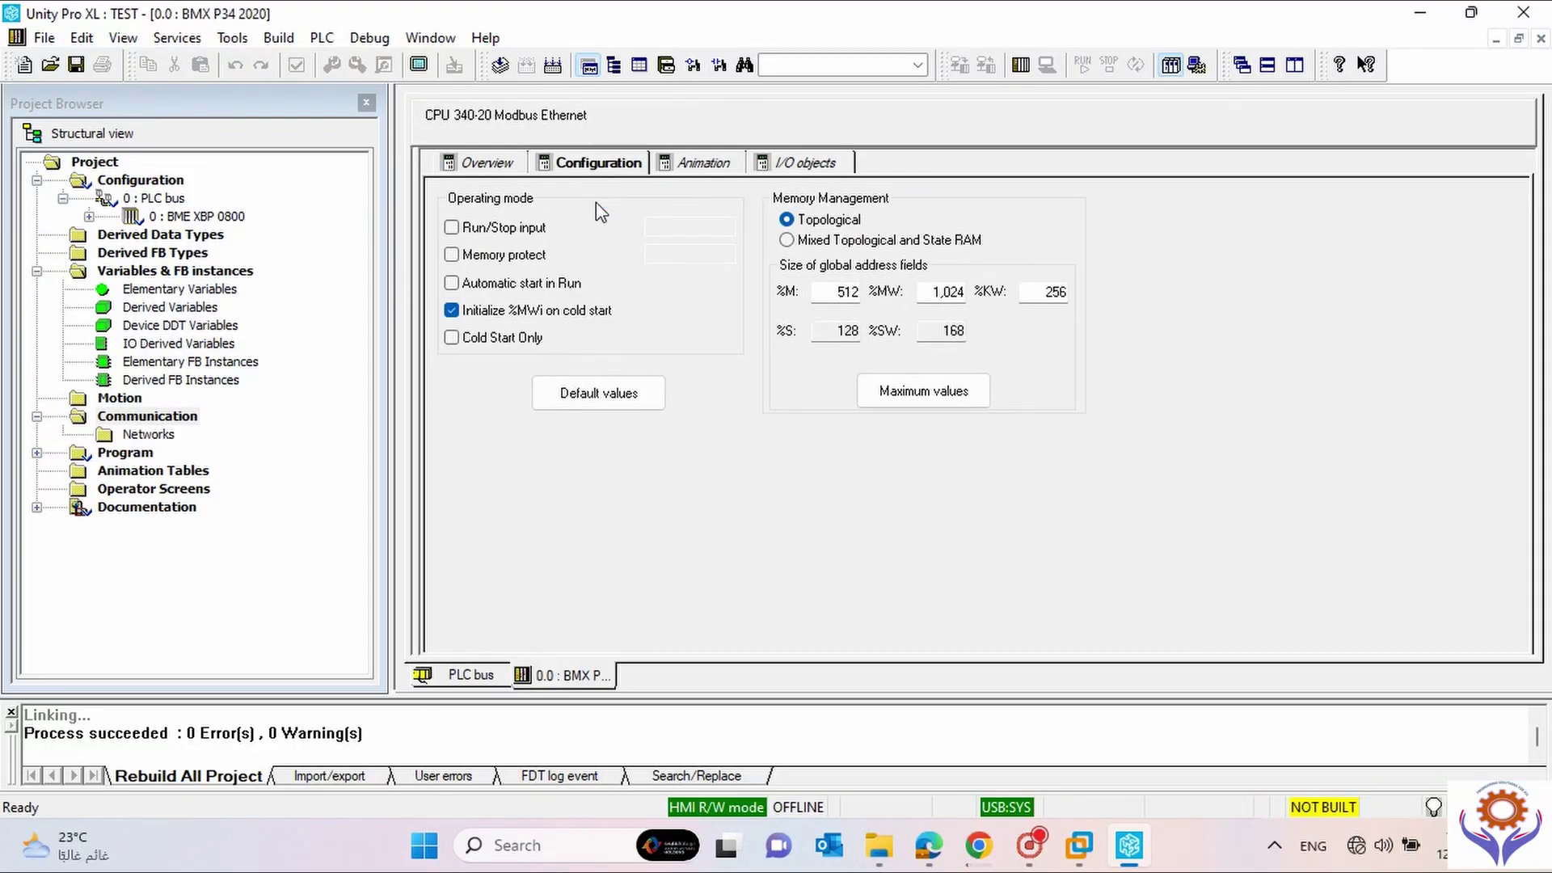
click(477, 166)
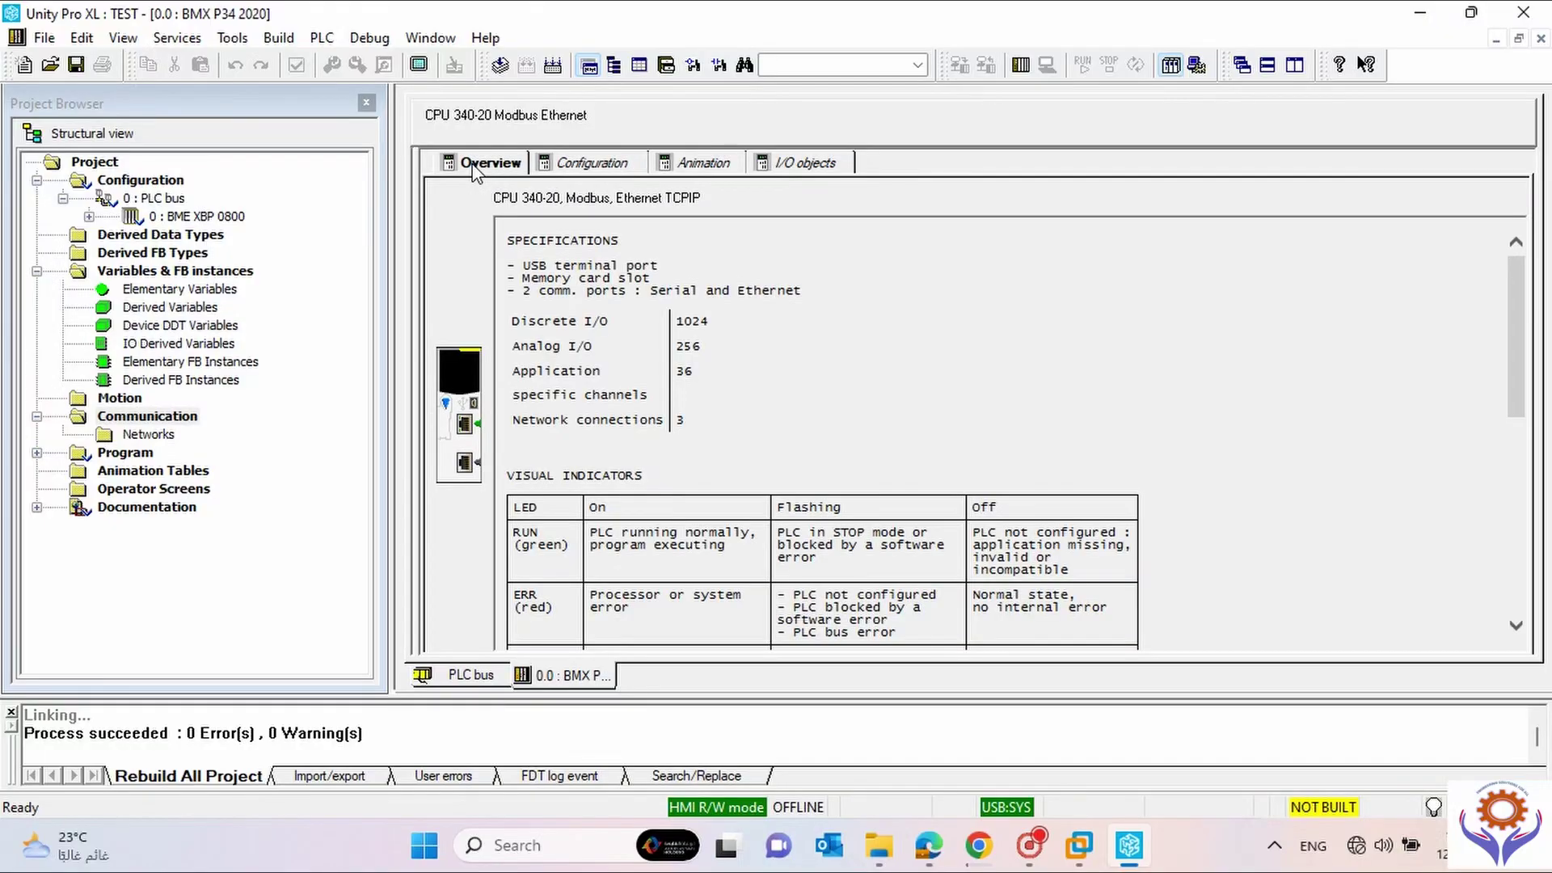
click(580, 166)
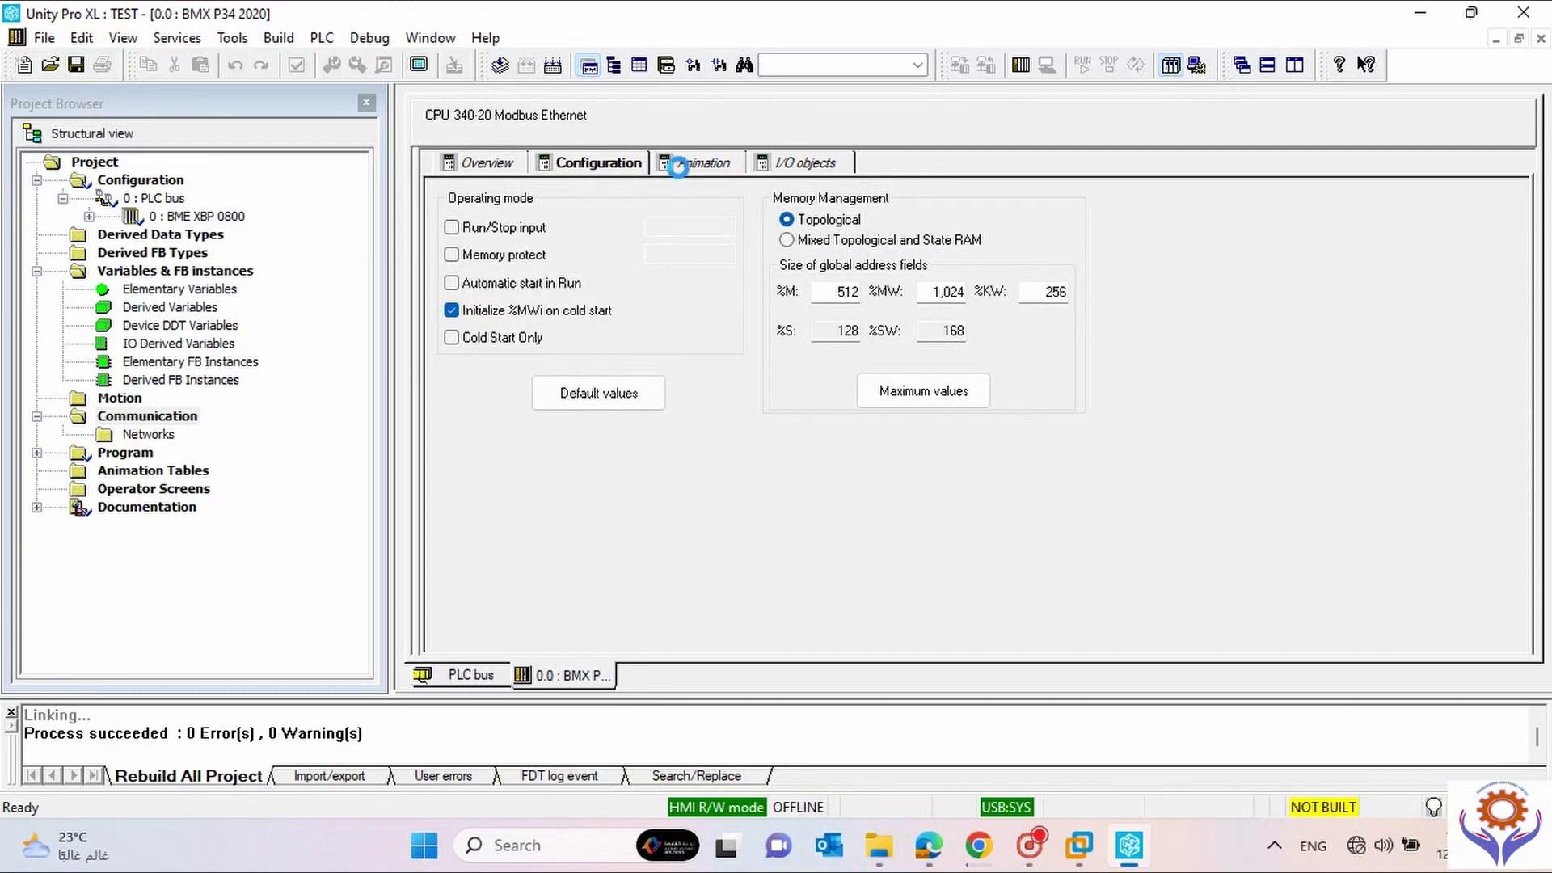
click(676, 165)
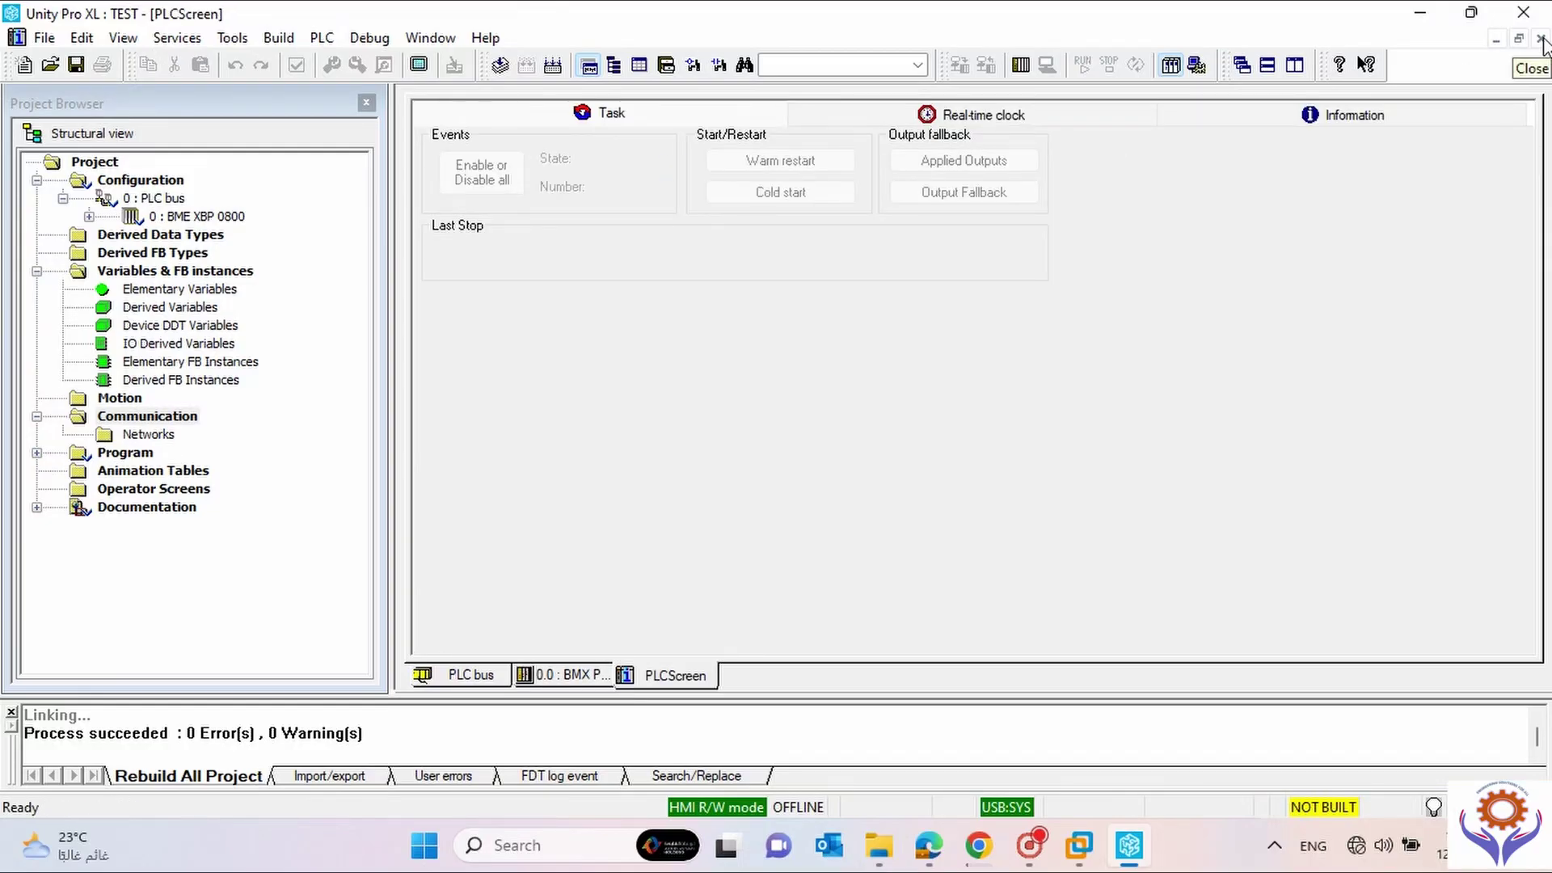
click(1540, 38)
click(487, 166)
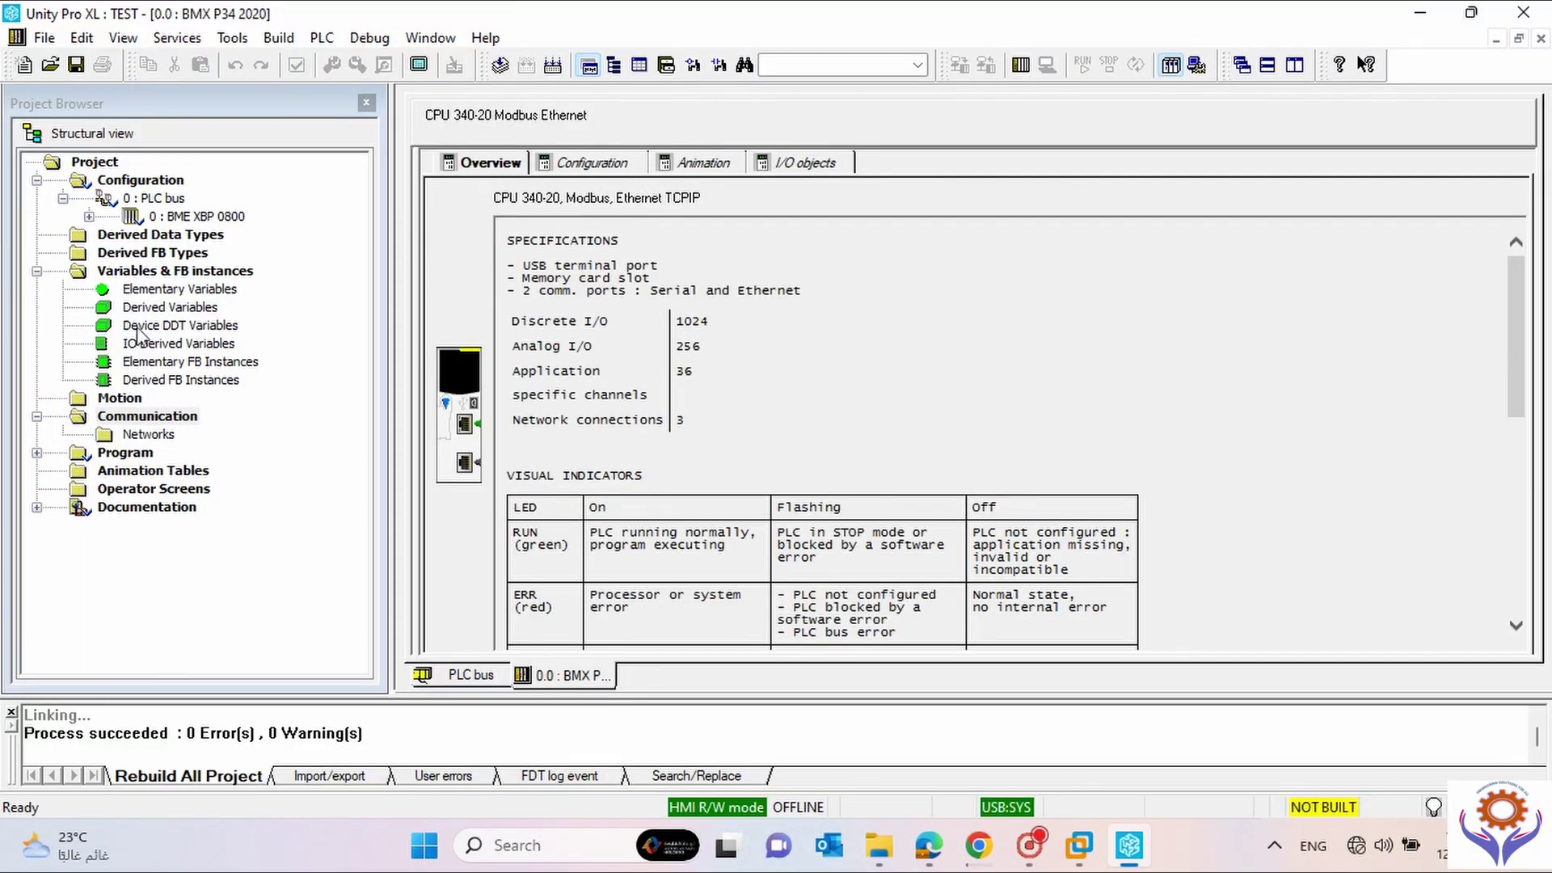
Expand the BME XBP 0800 rack in the project structure and open the BMX AMI 0810 analog input module.
double_click(165, 216)
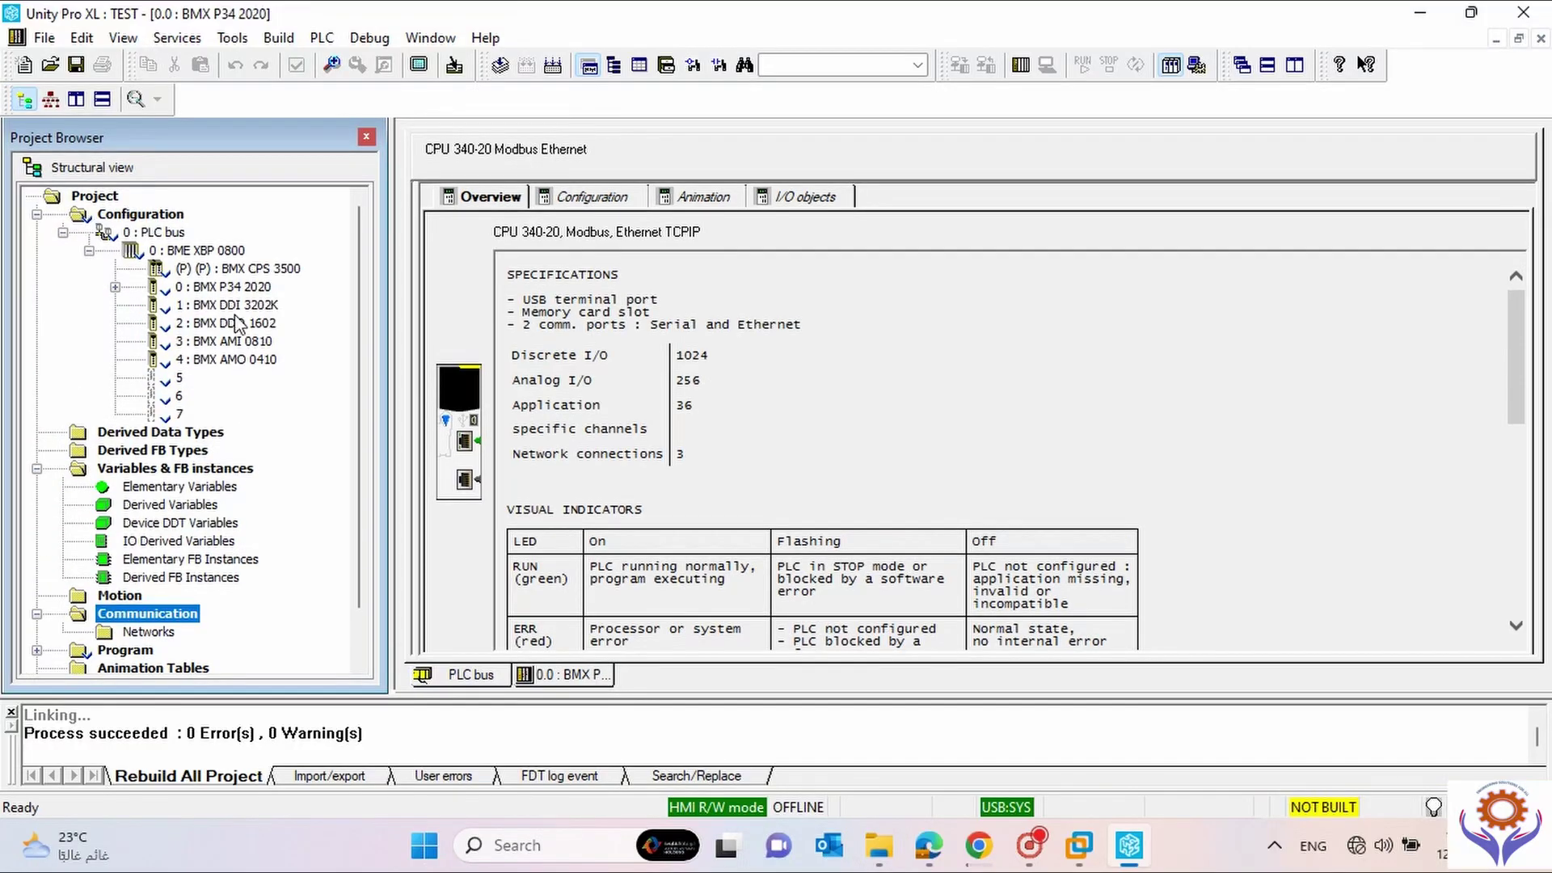
click(251, 341)
double_click(251, 343)
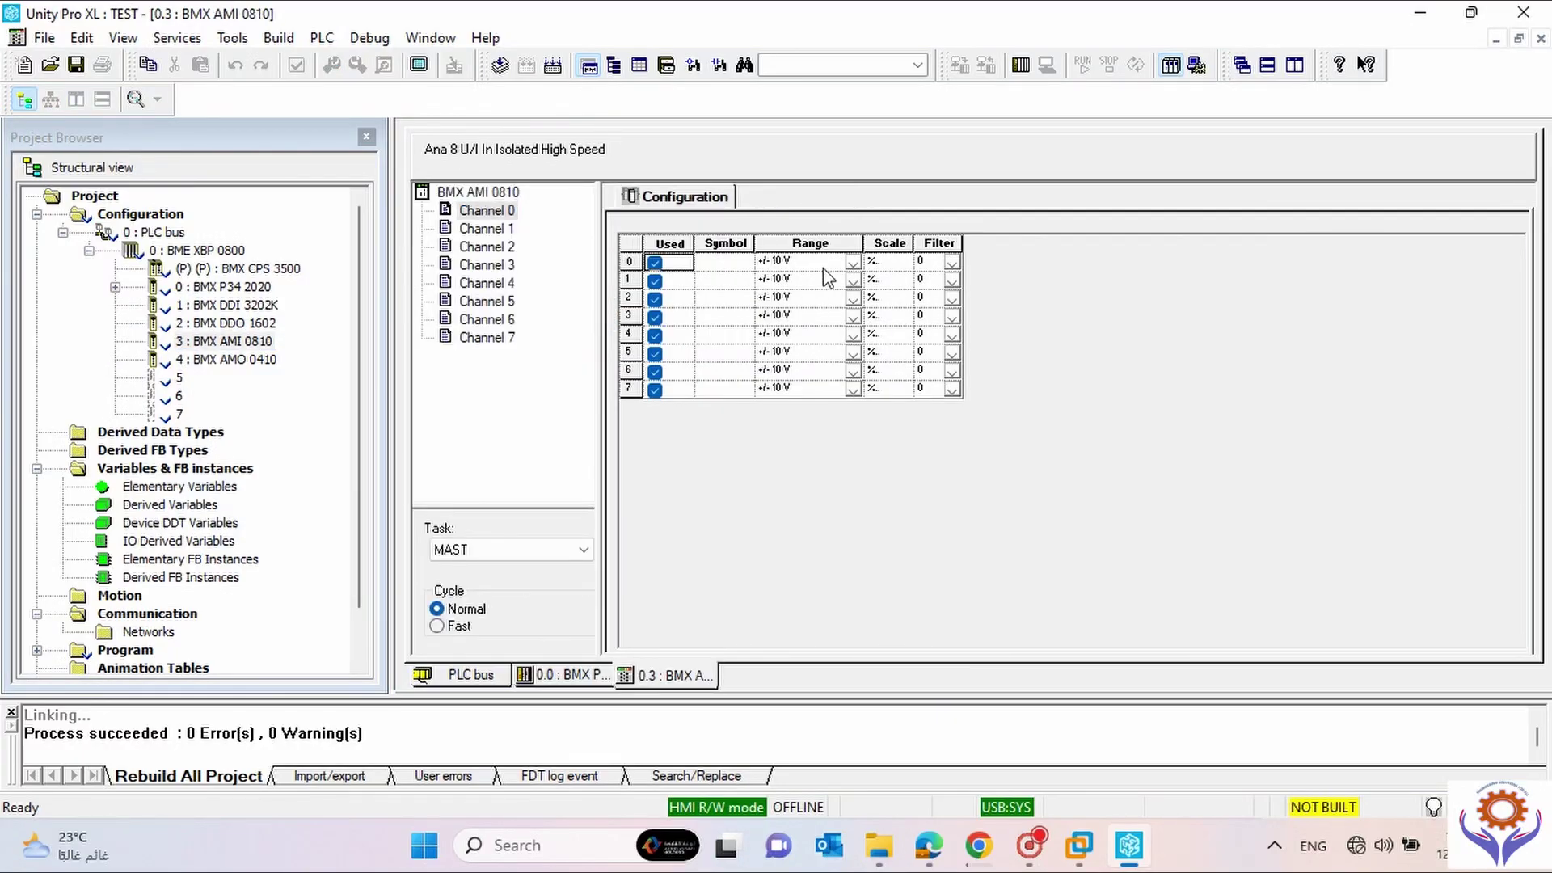
Set the range of analog input channels 0, 1 and 2 to 1..5 V / 4..20 mA.
click(852, 264)
click(854, 264)
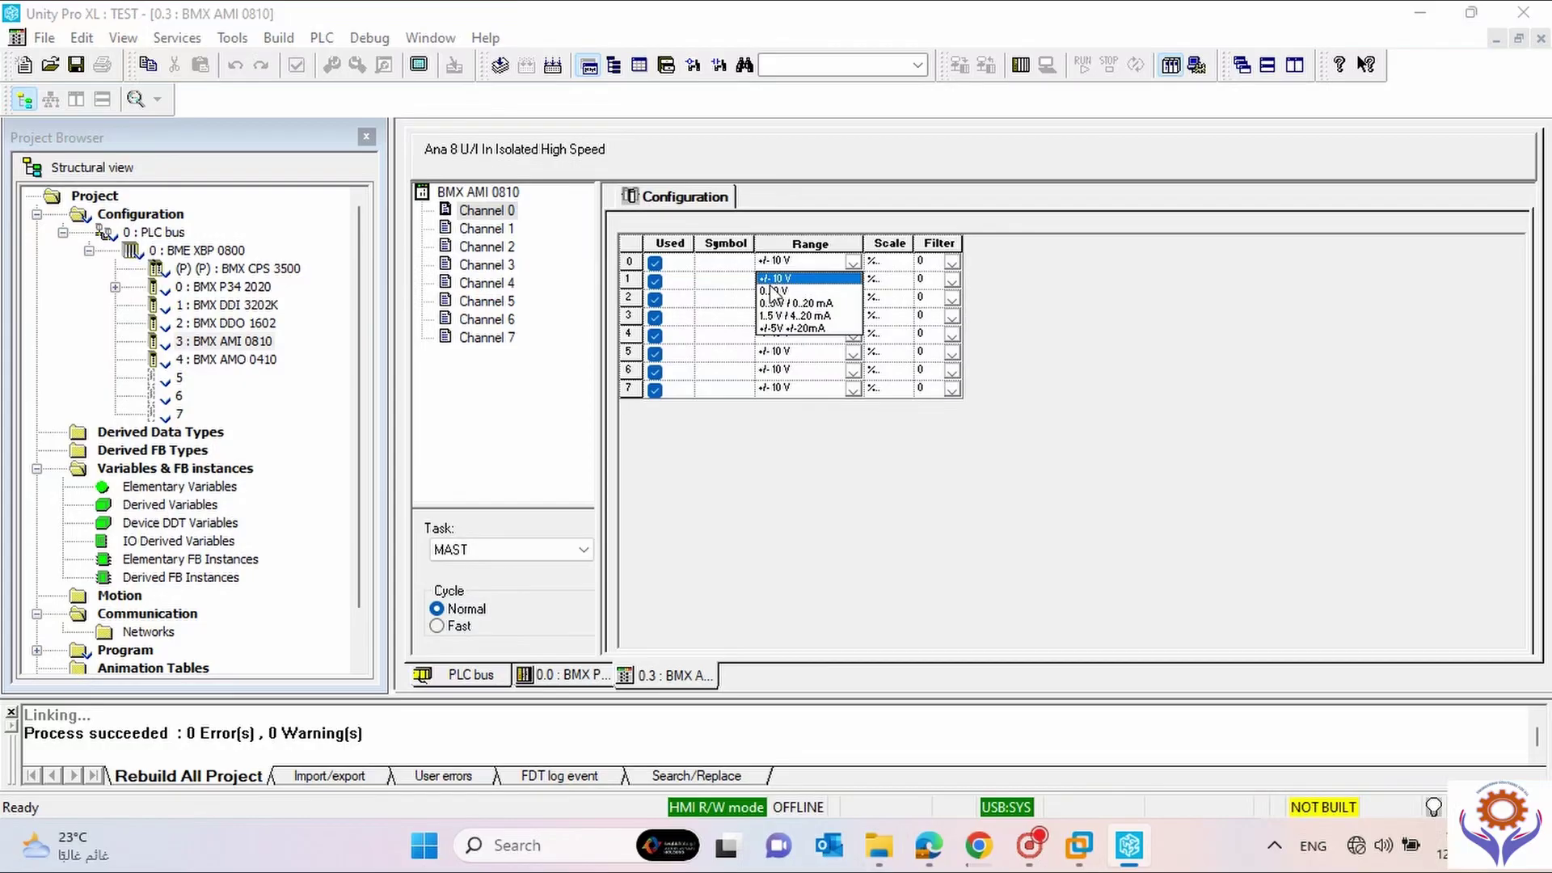
click(796, 315)
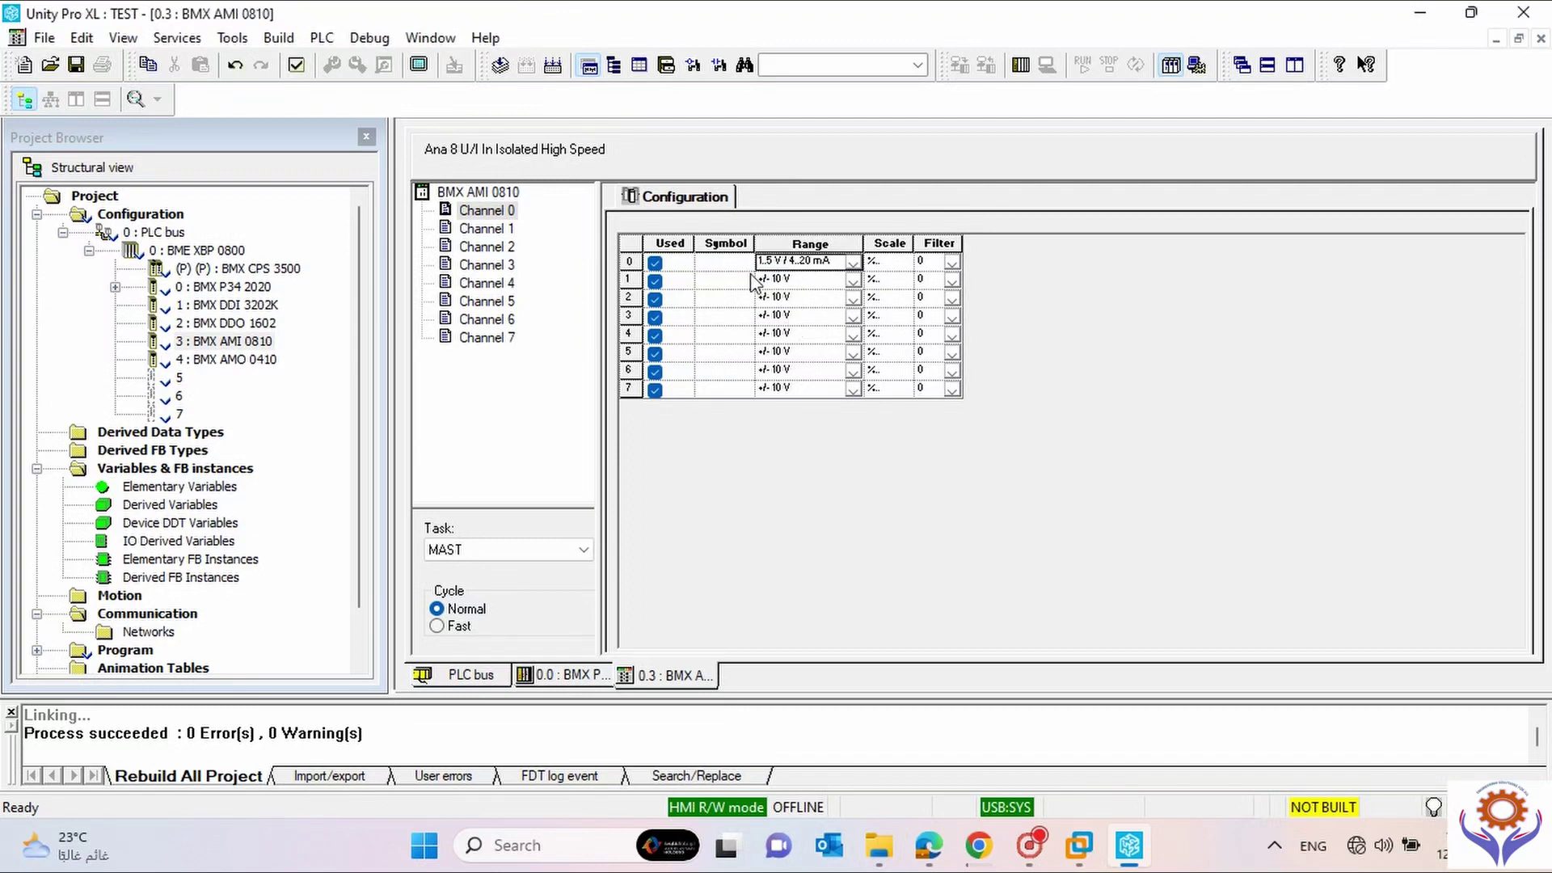
click(861, 282)
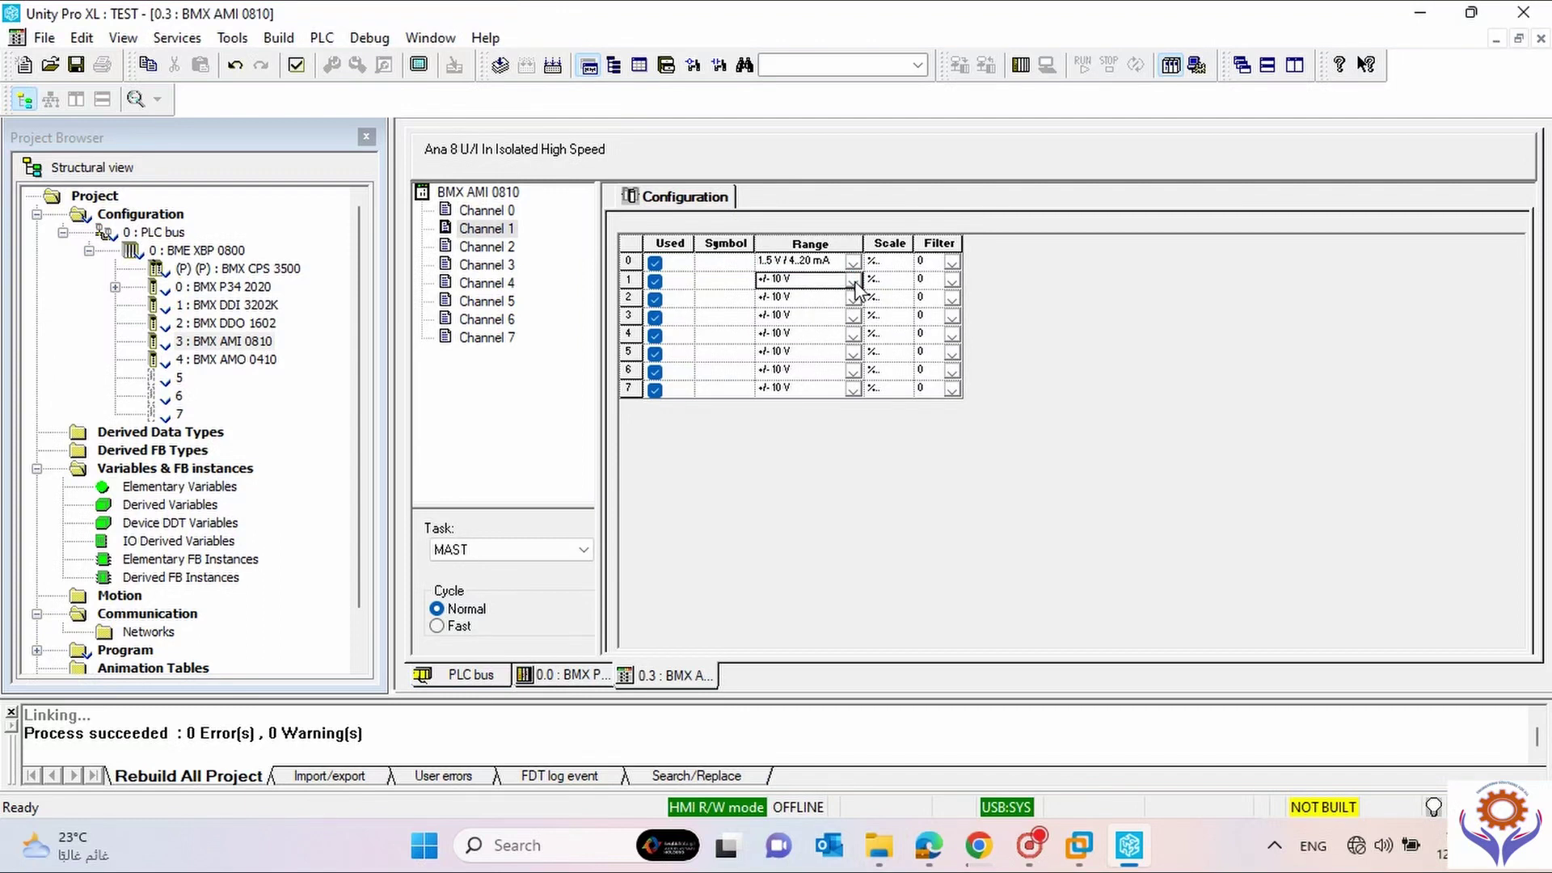
click(854, 281)
click(806, 341)
click(860, 299)
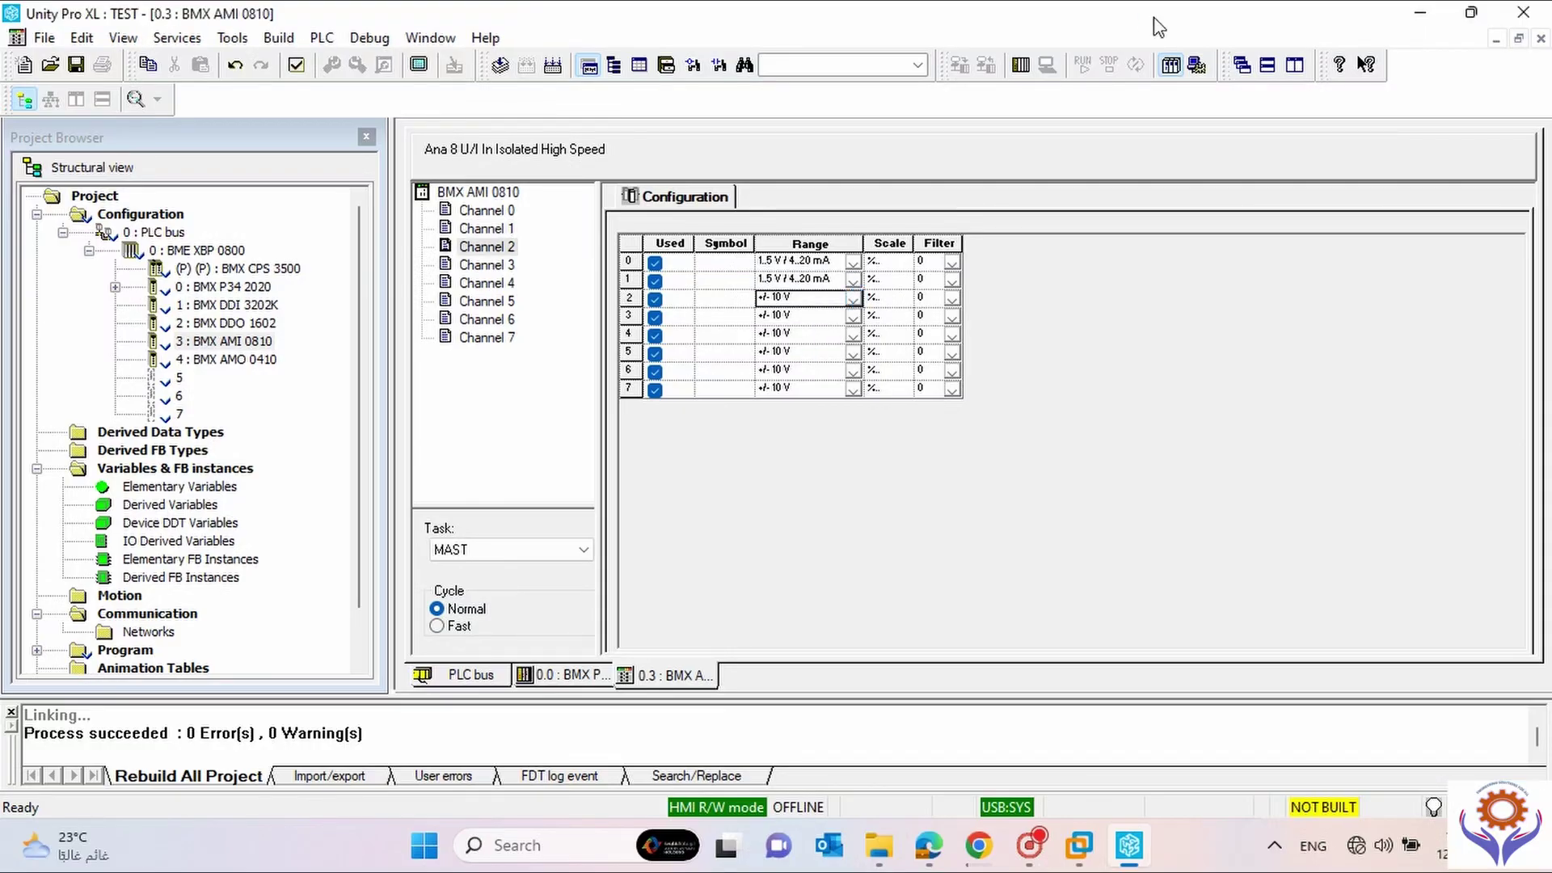
click(854, 299)
click(811, 353)
click(863, 317)
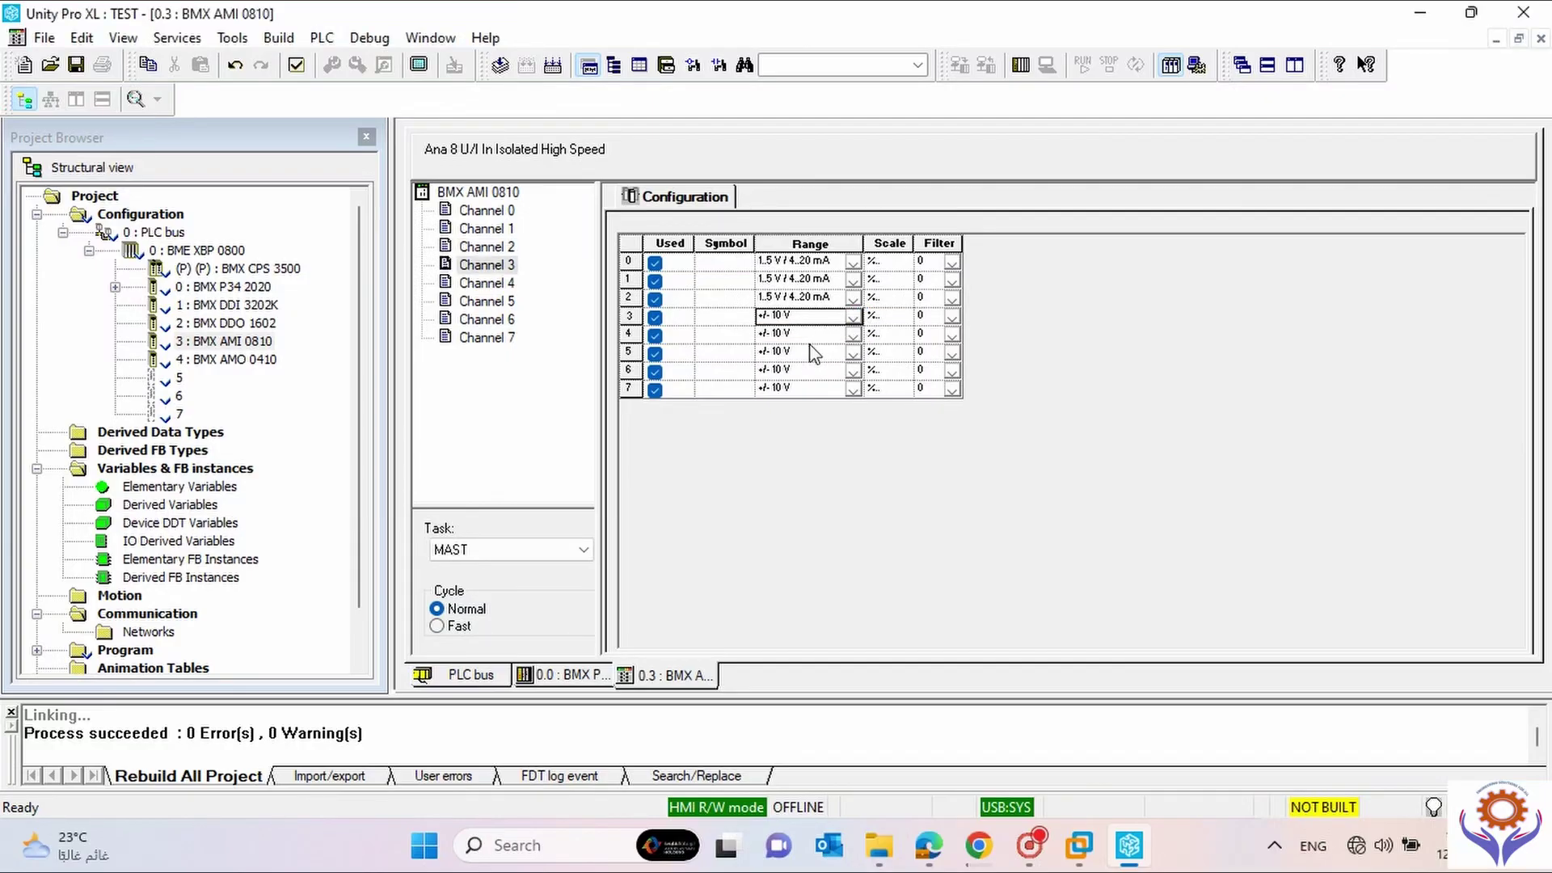
Mark channels 3 through 7 of the analog input module as unused.
click(655, 317)
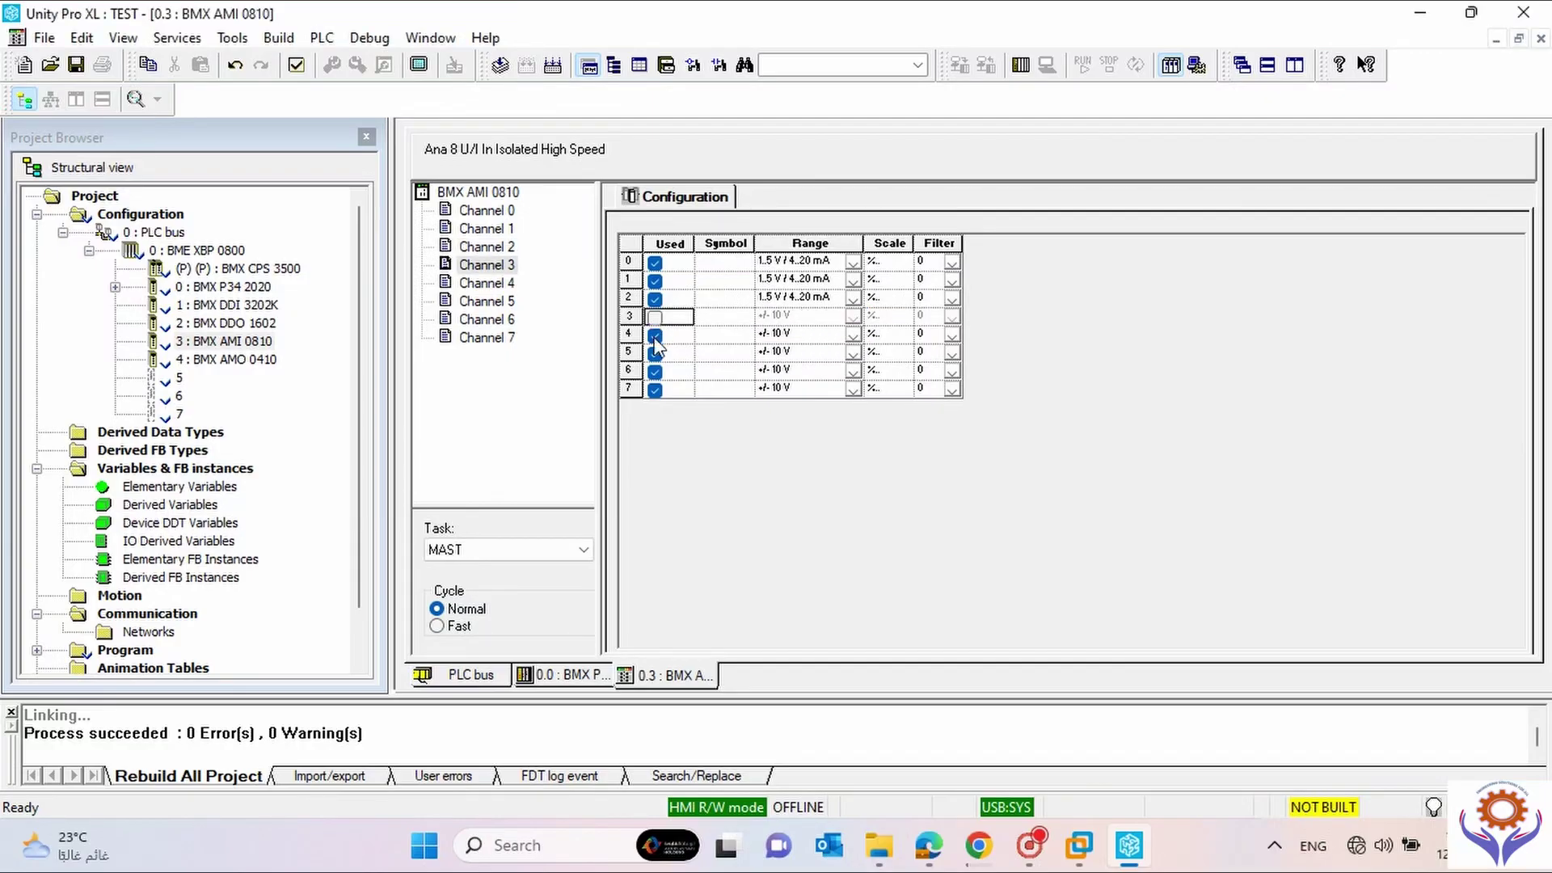
click(655, 335)
click(654, 353)
click(654, 371)
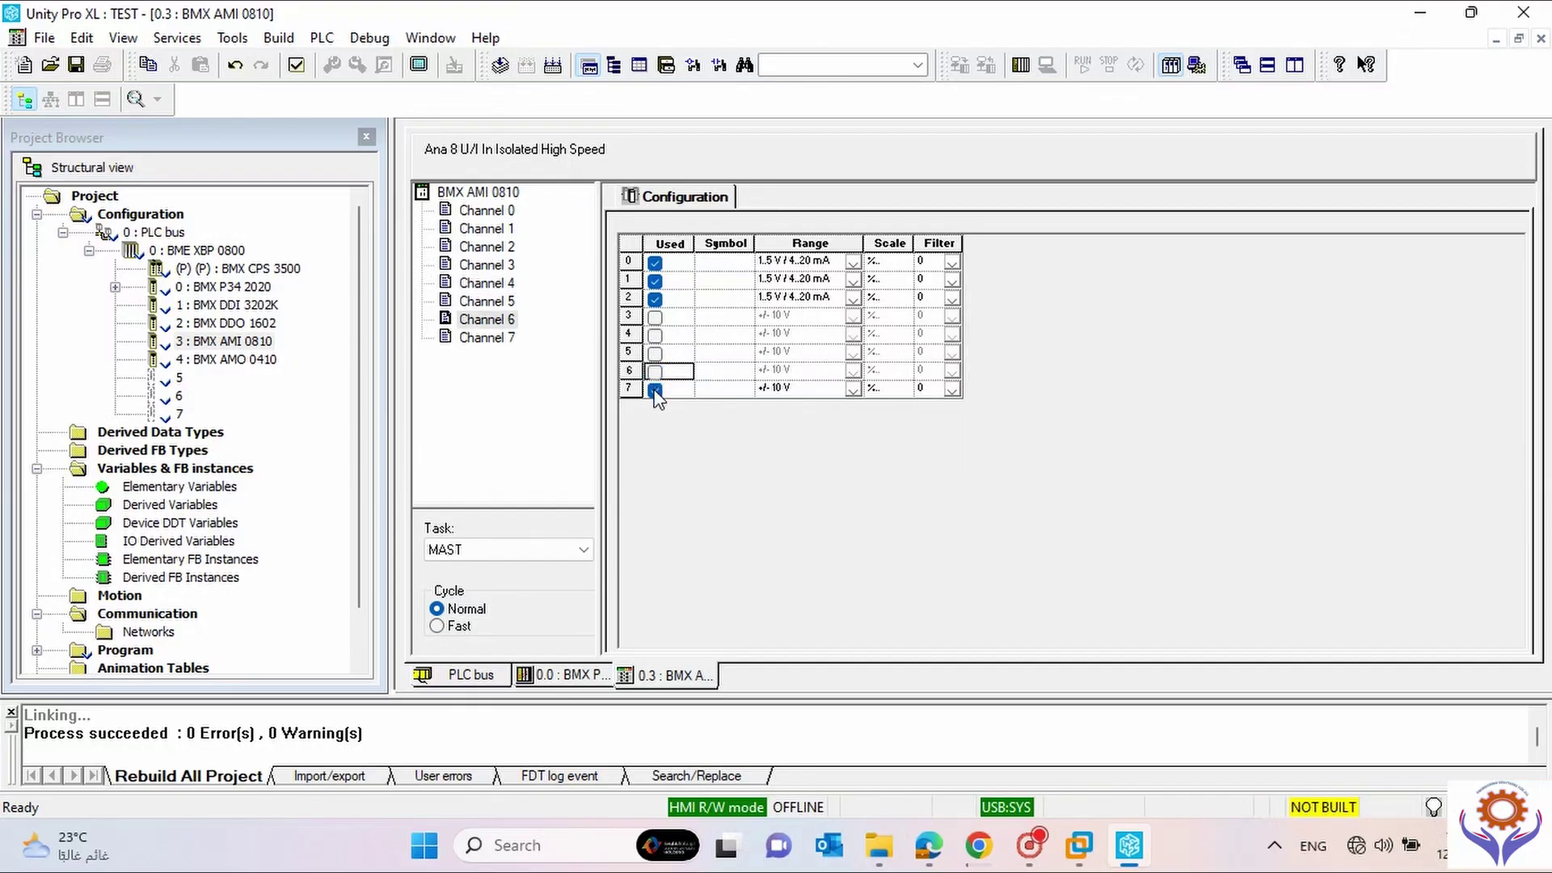
click(655, 389)
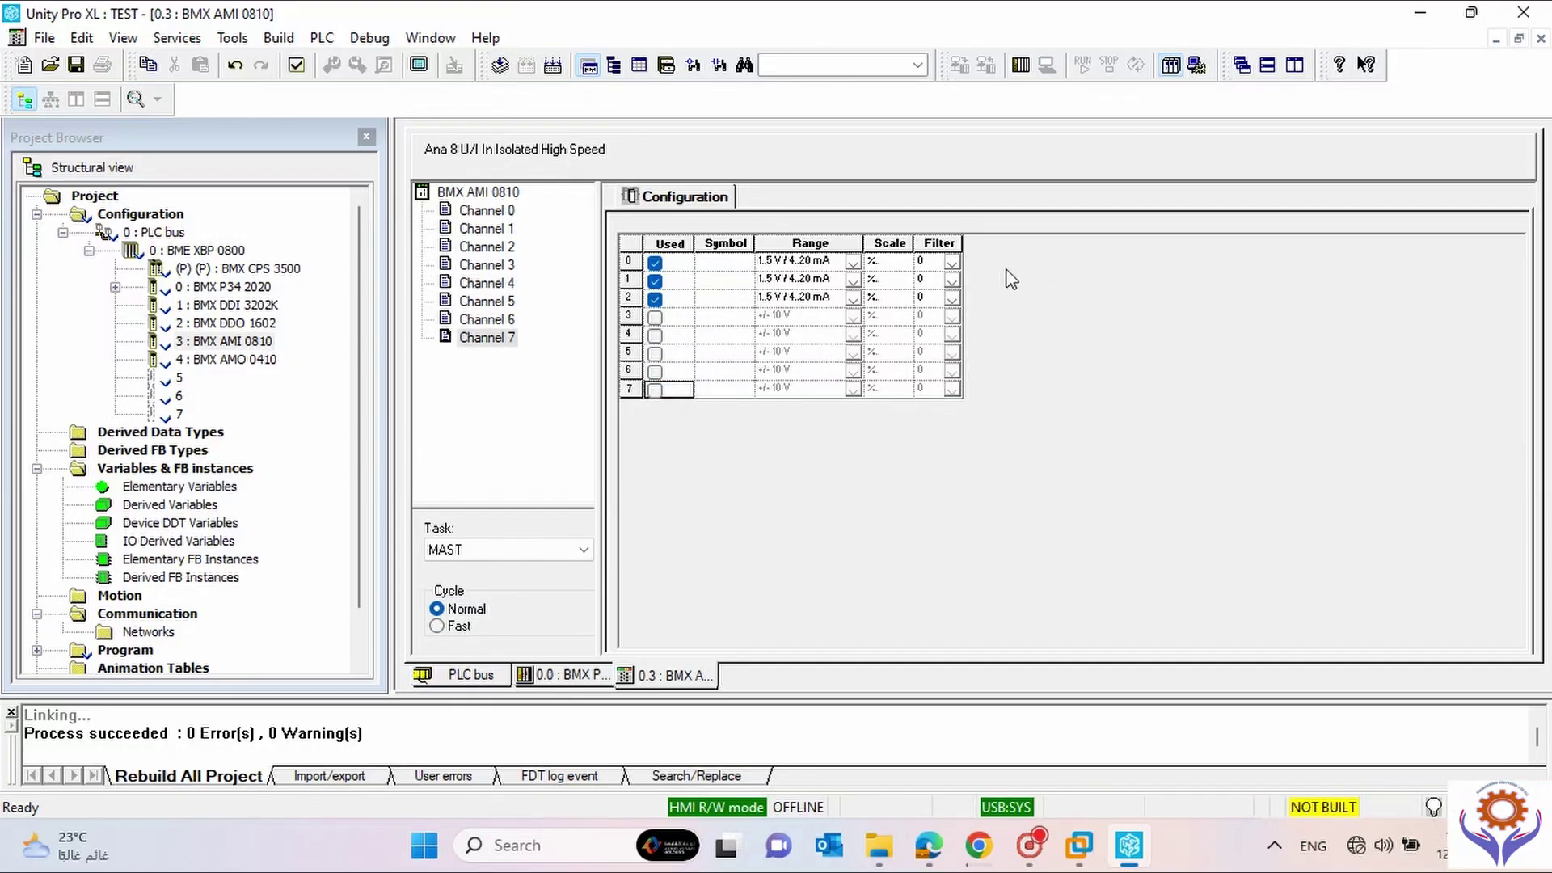
Check the scaling and overflow parameters of analog input channels 0 and 1 in the BMX AMI 0810 module.
click(902, 267)
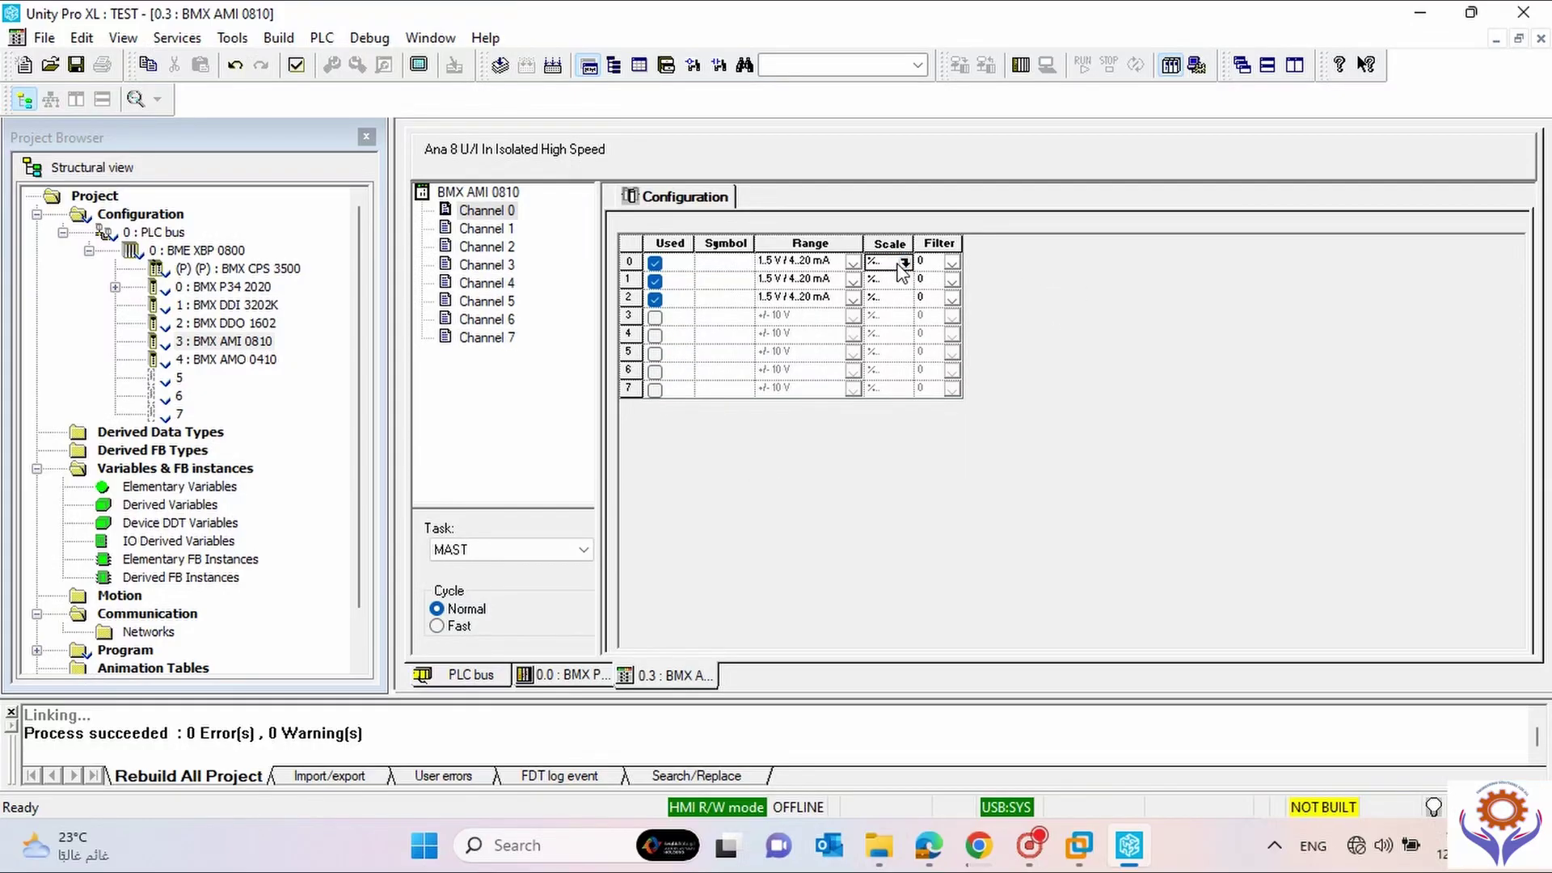
click(904, 263)
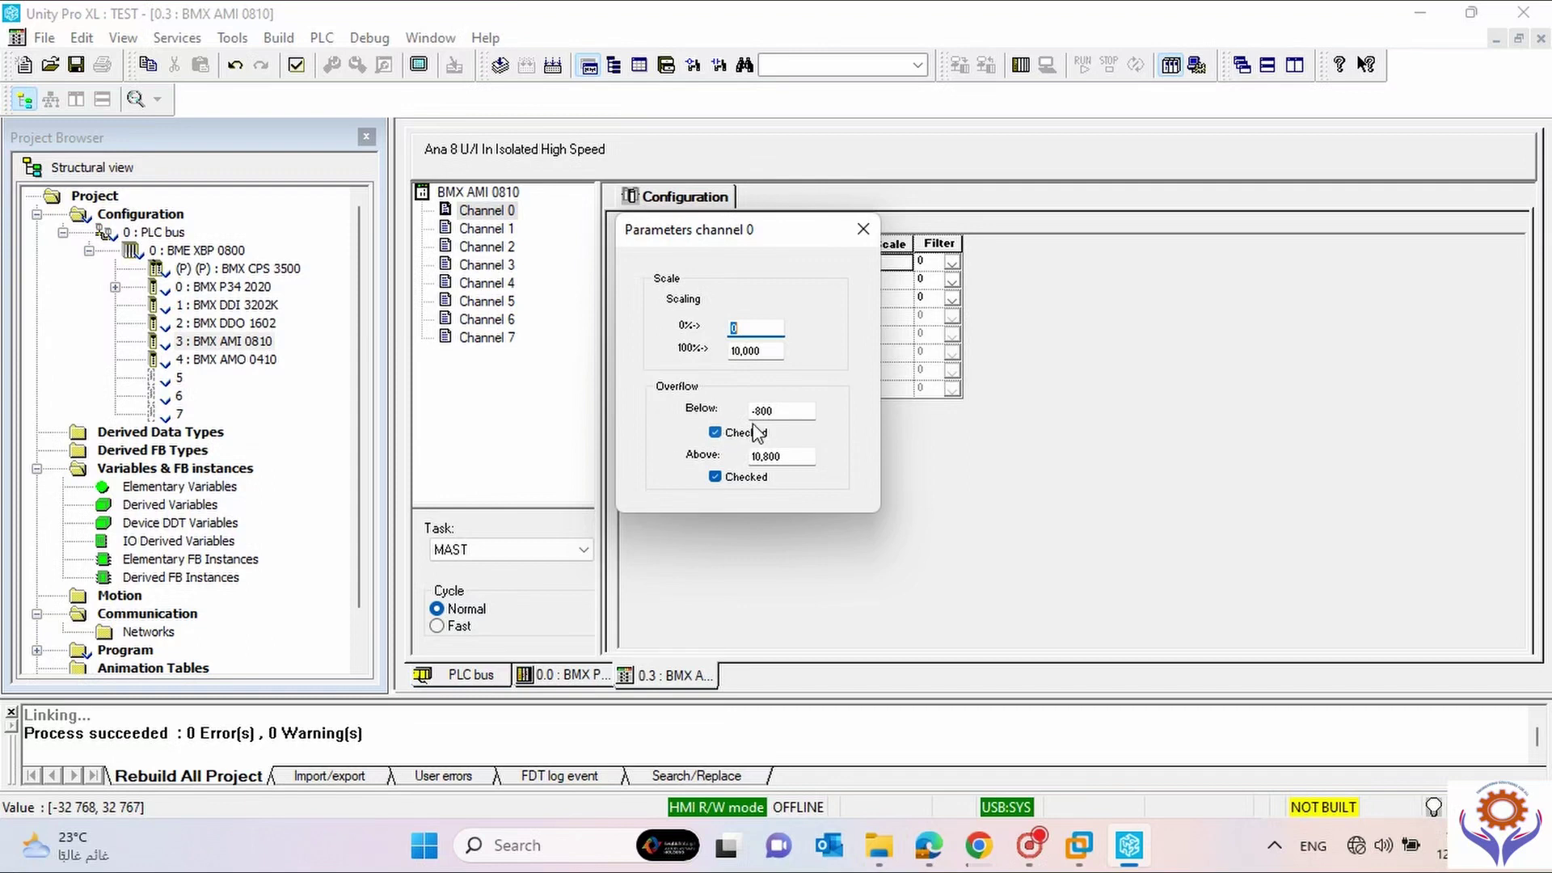
click(777, 412)
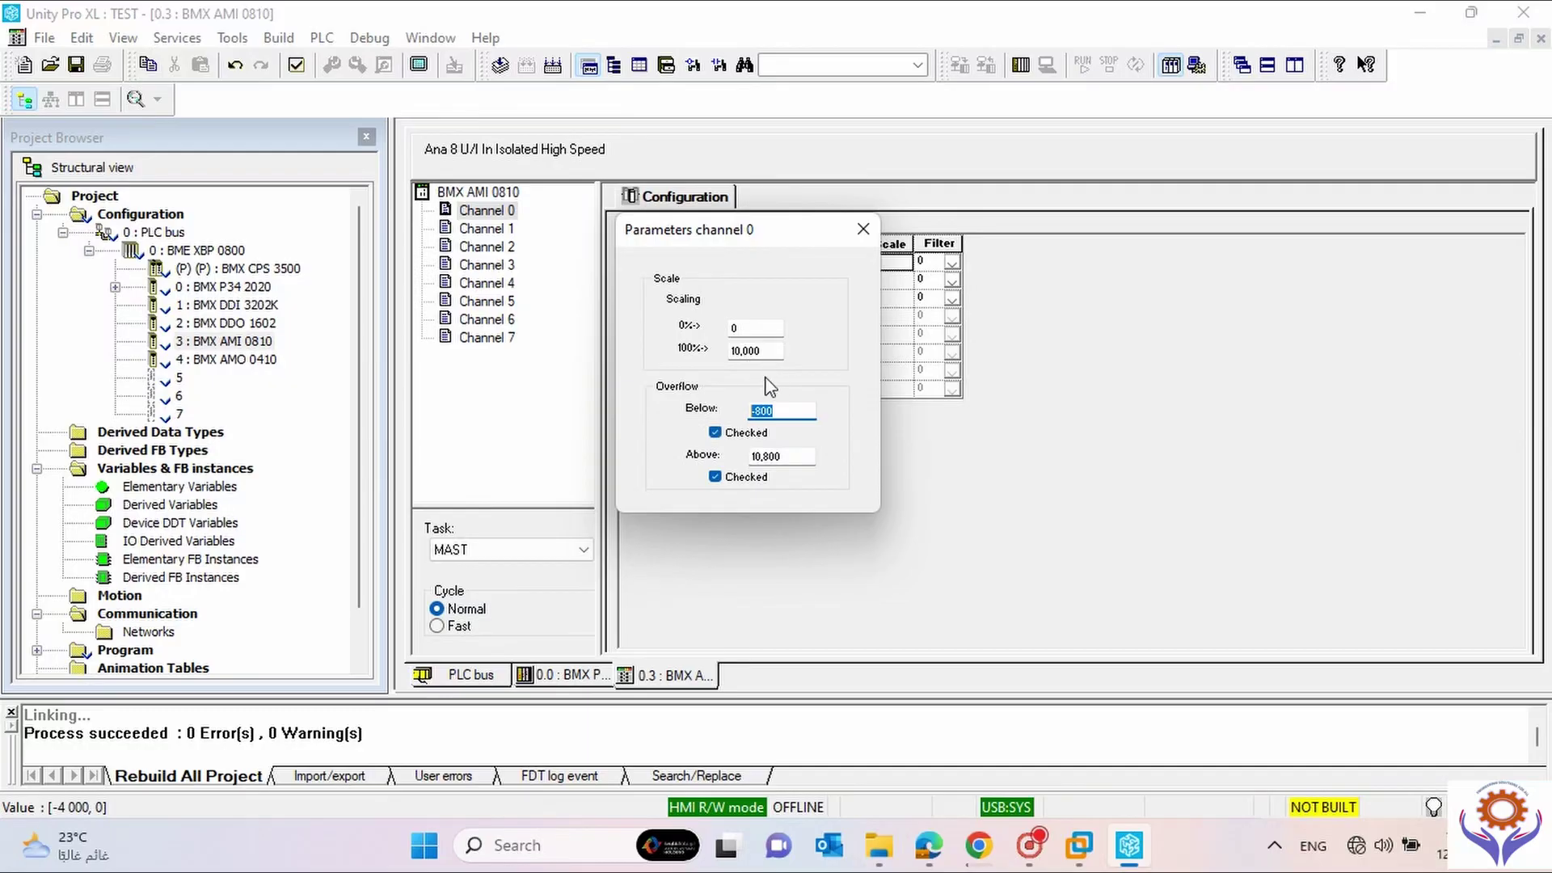
click(862, 229)
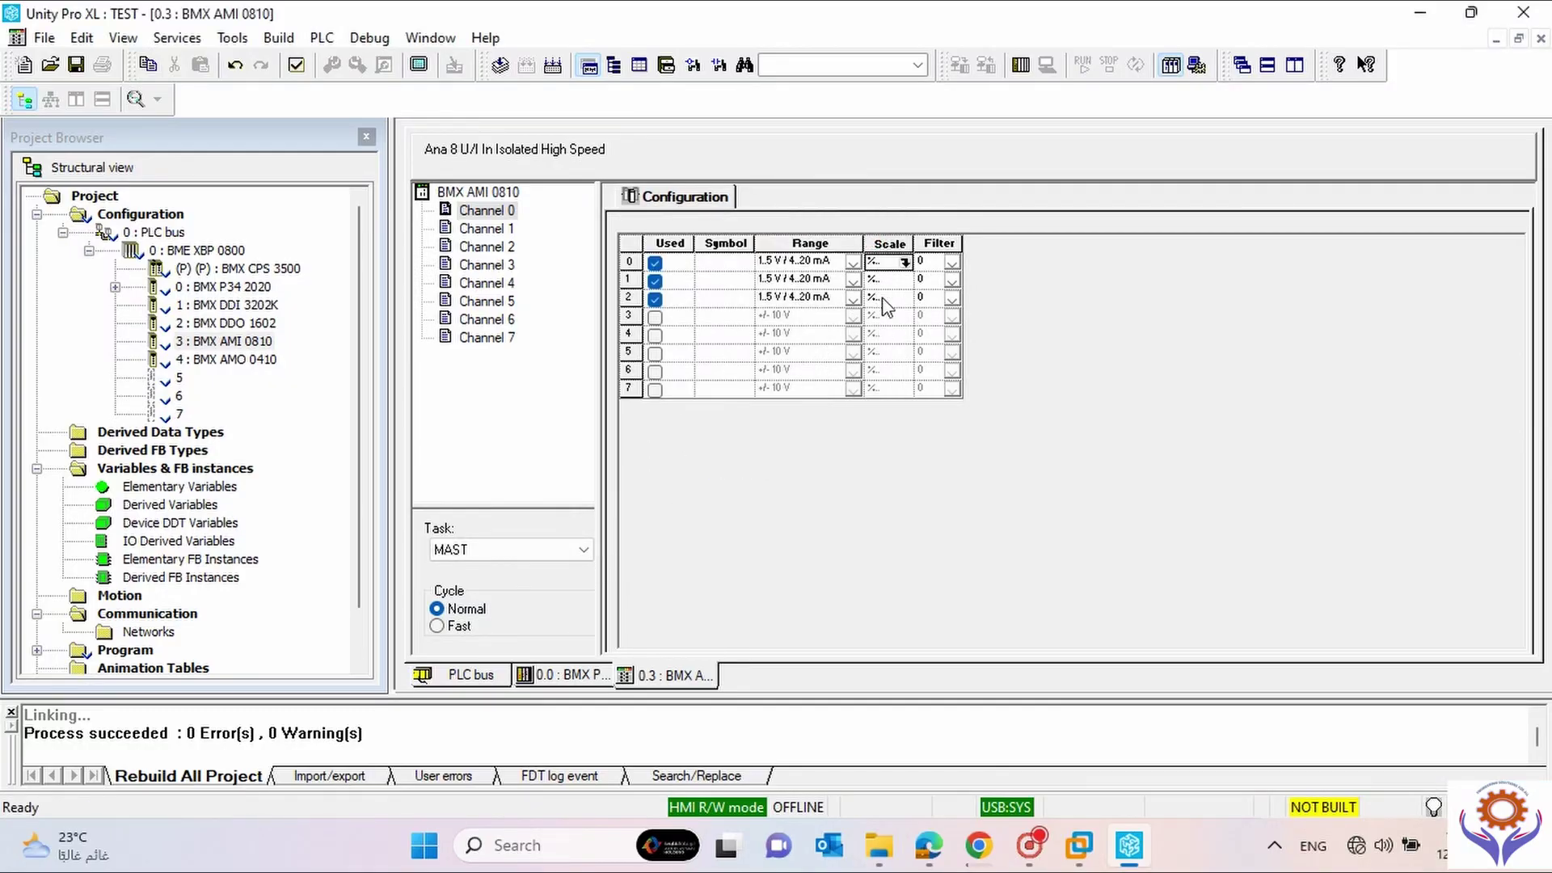
click(897, 281)
click(904, 281)
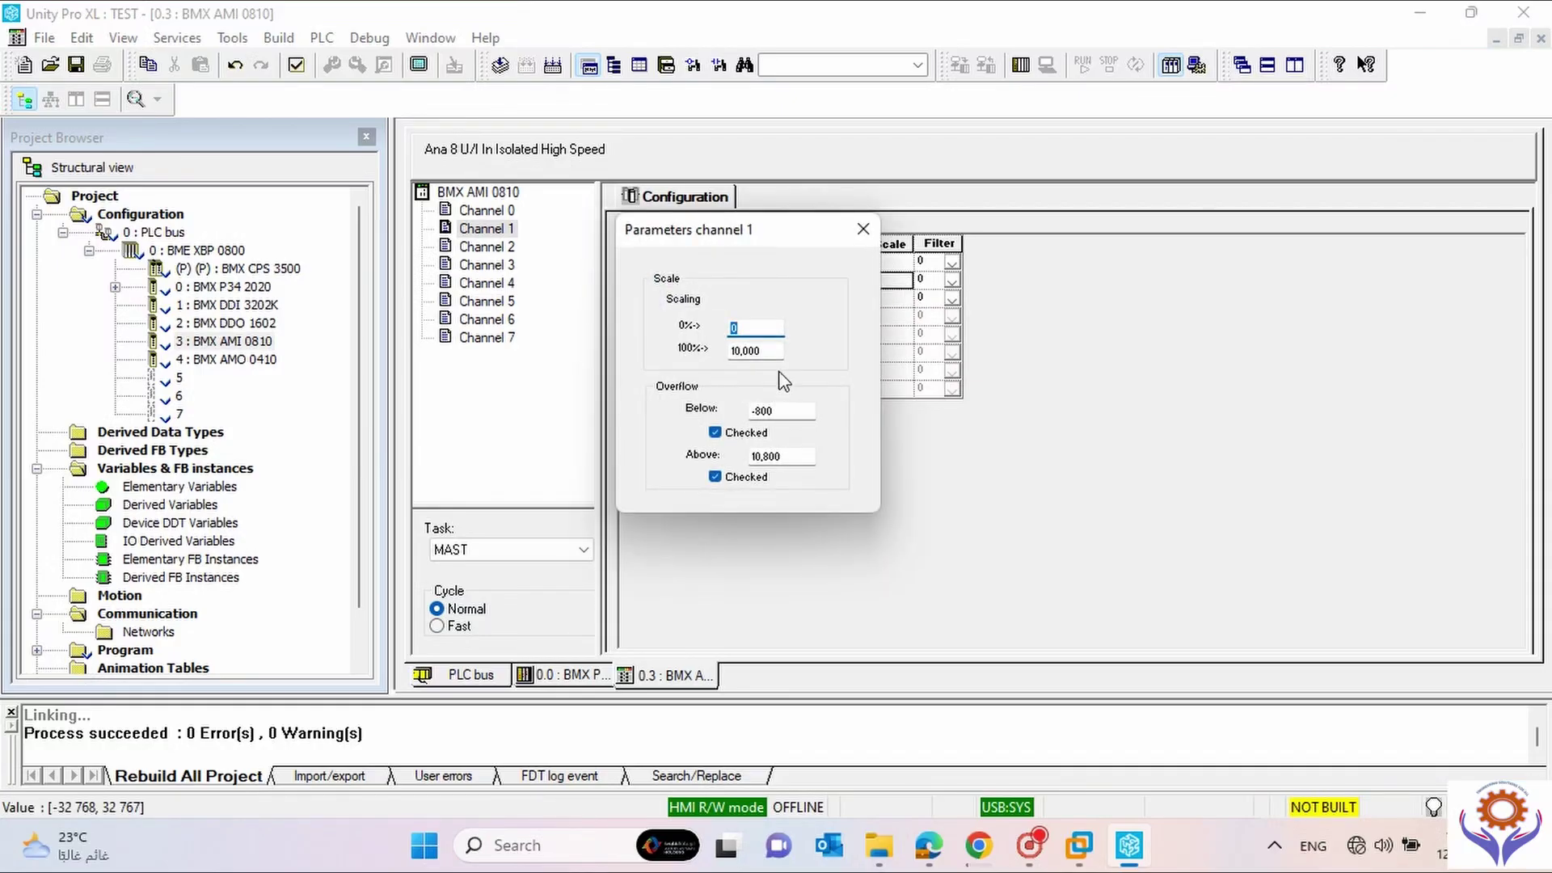
click(863, 229)
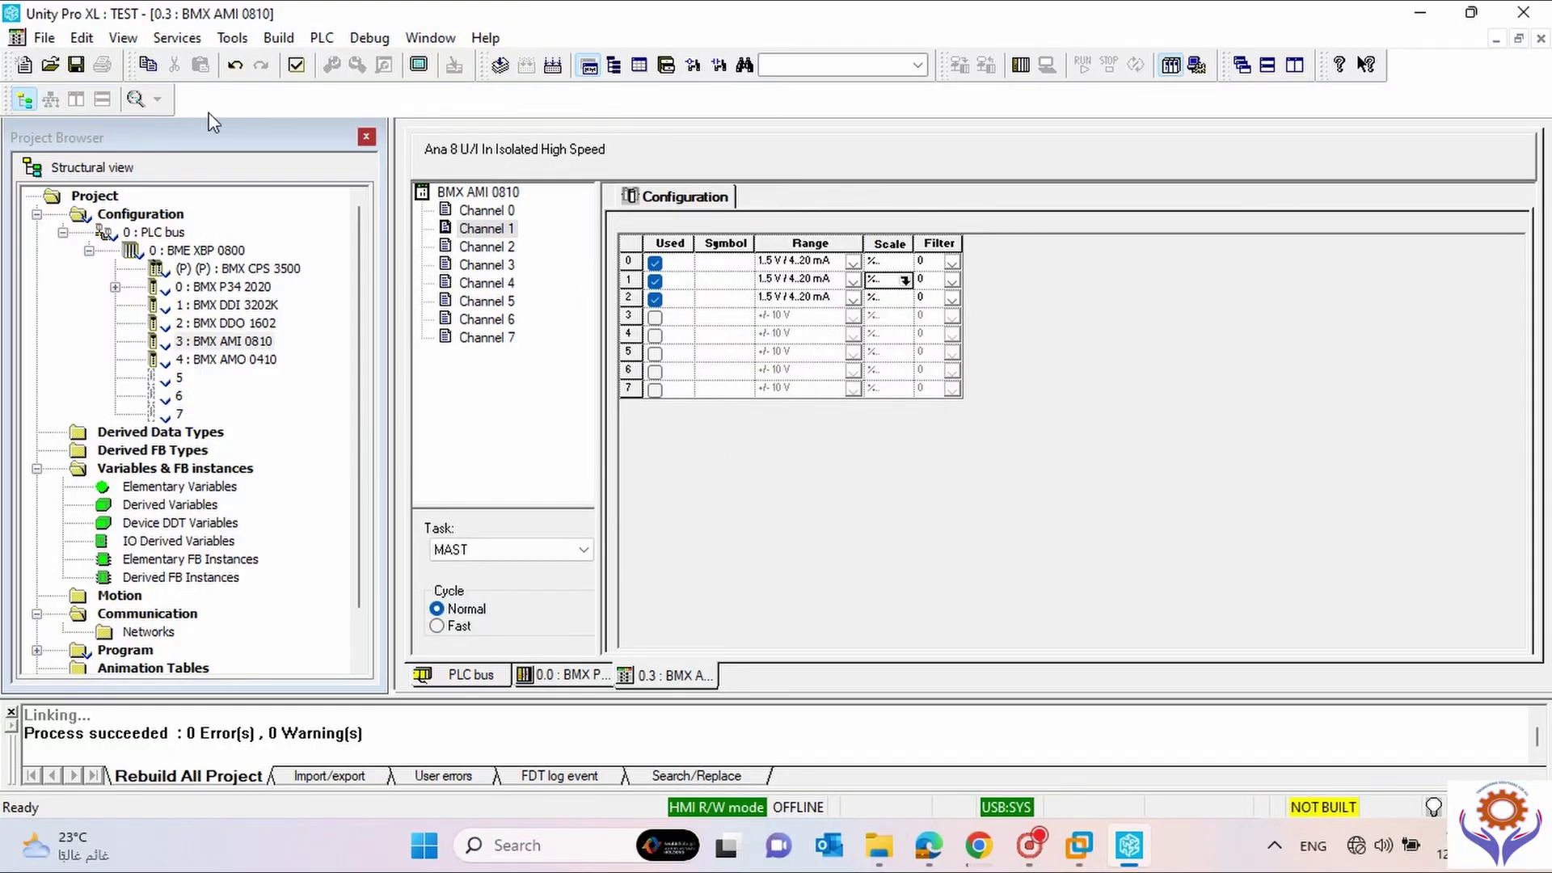
Try to save the project, and validate the modifications made to the BMX AMI 0810 module.
click(76, 67)
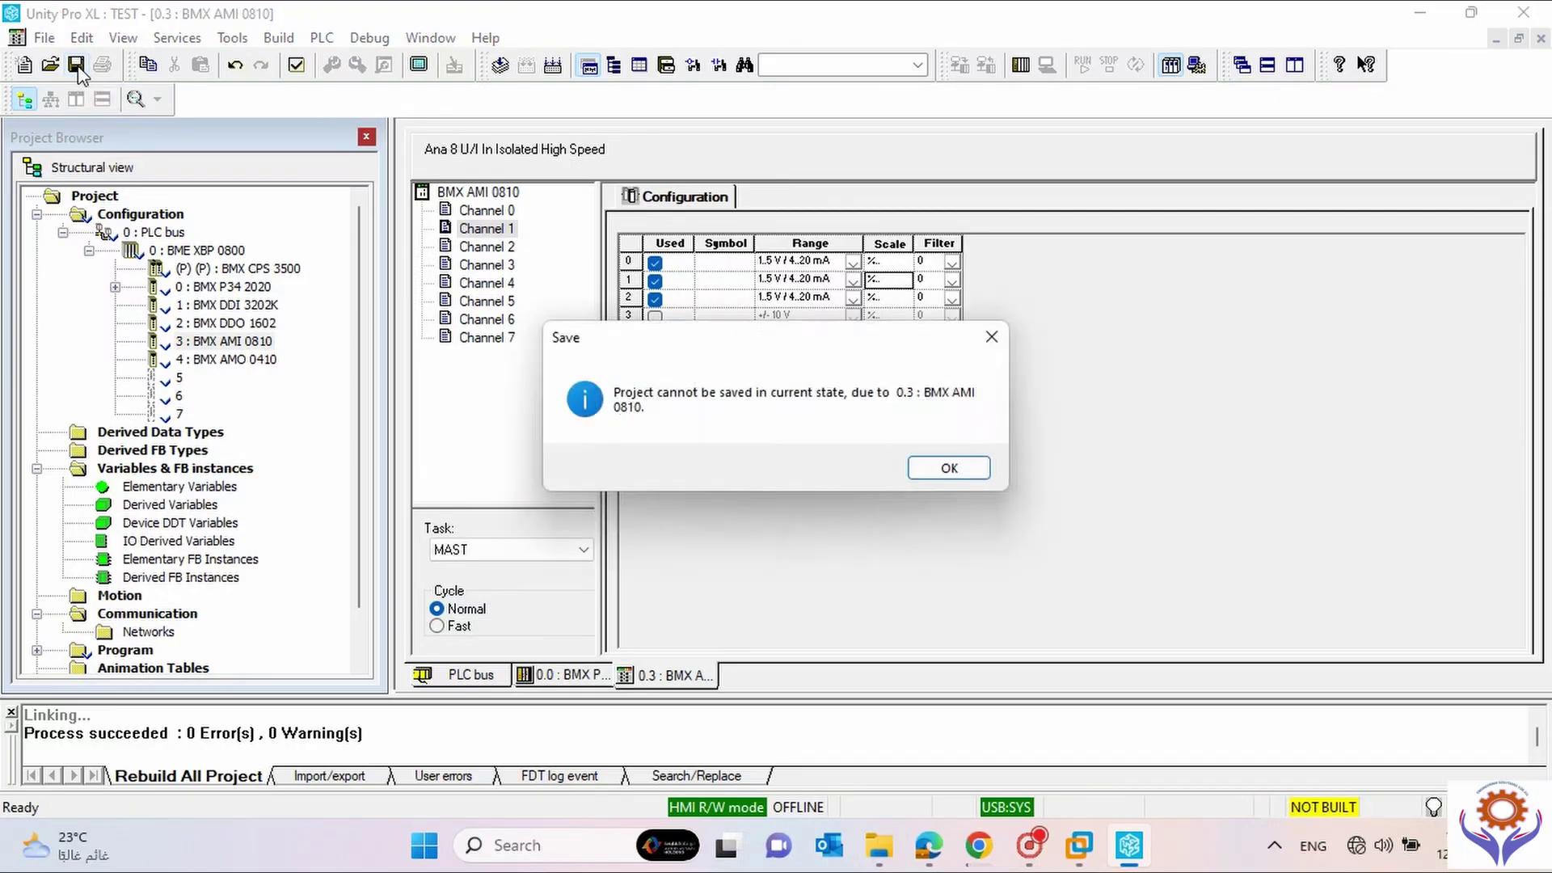
click(957, 469)
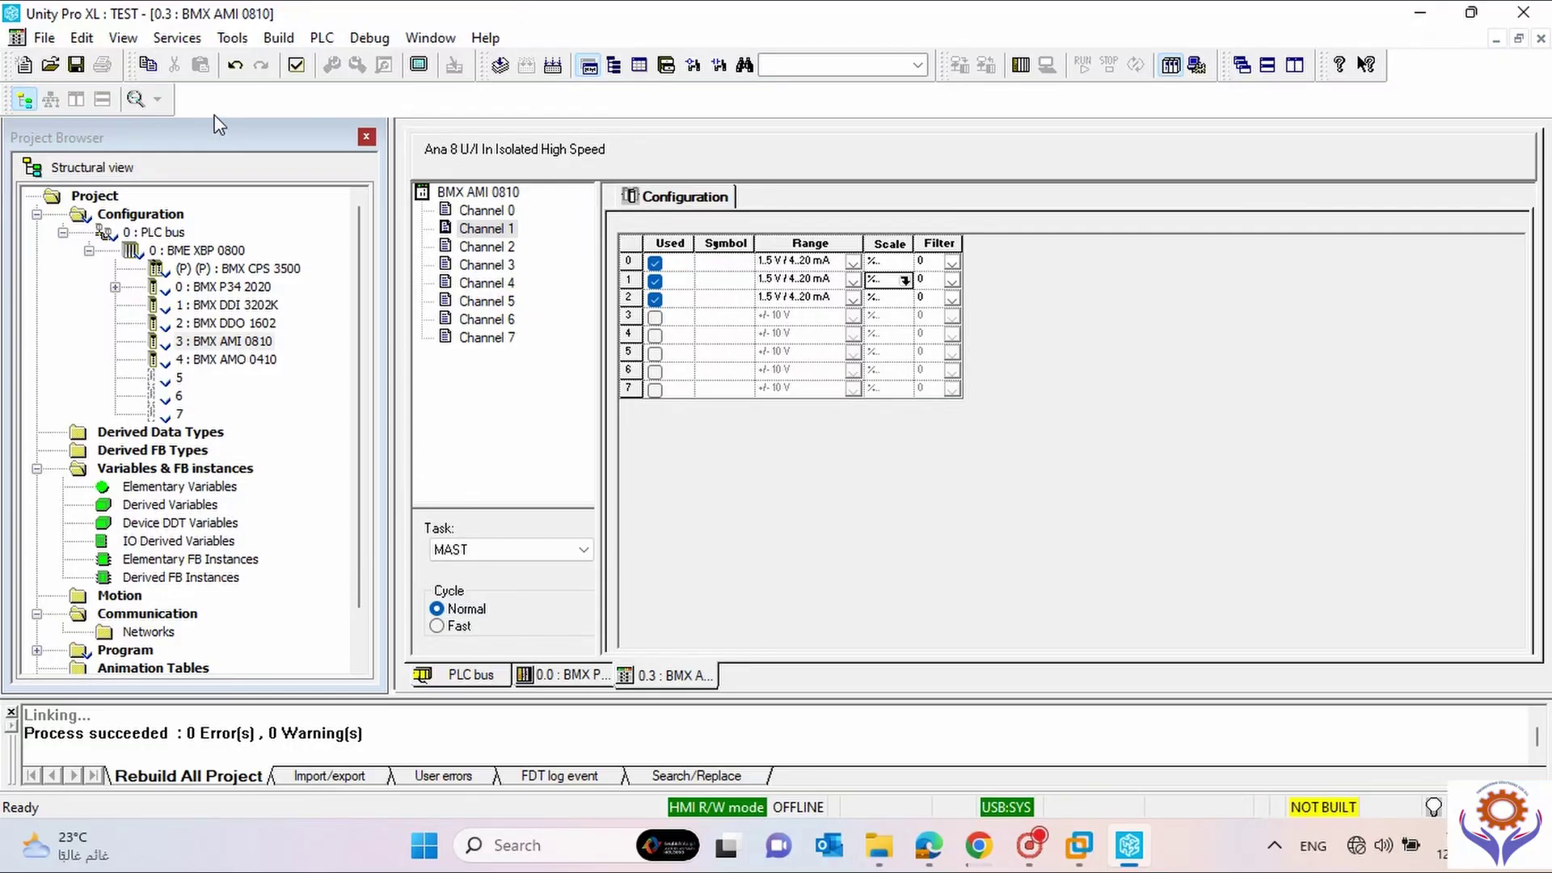
click(294, 66)
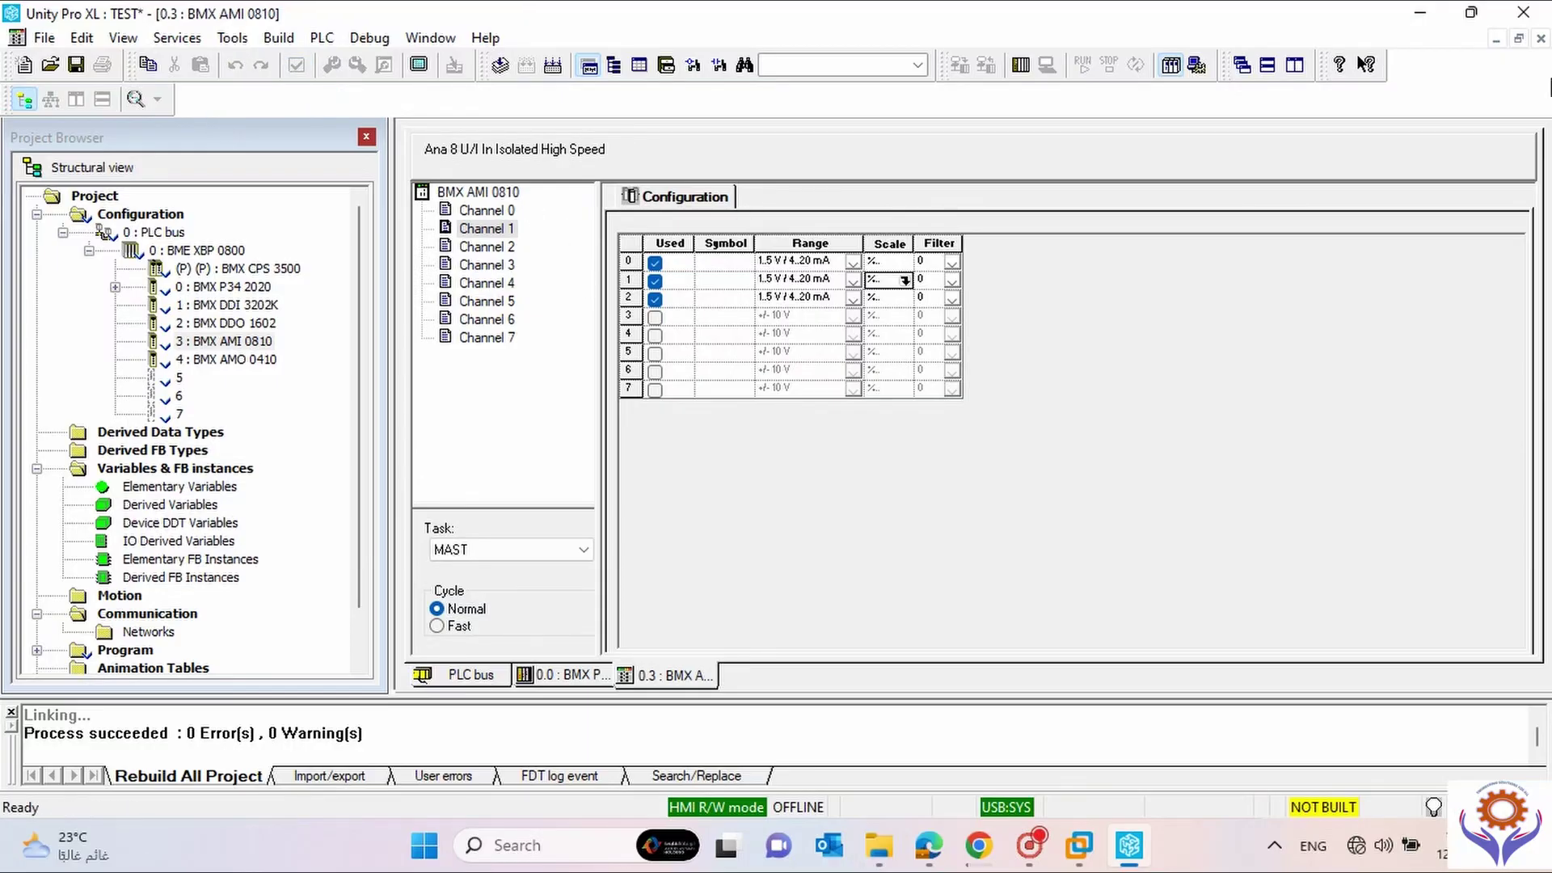
Close the analog input module's configuration and view the I/O objects page of the BMX P34 2020 processor.
click(1540, 38)
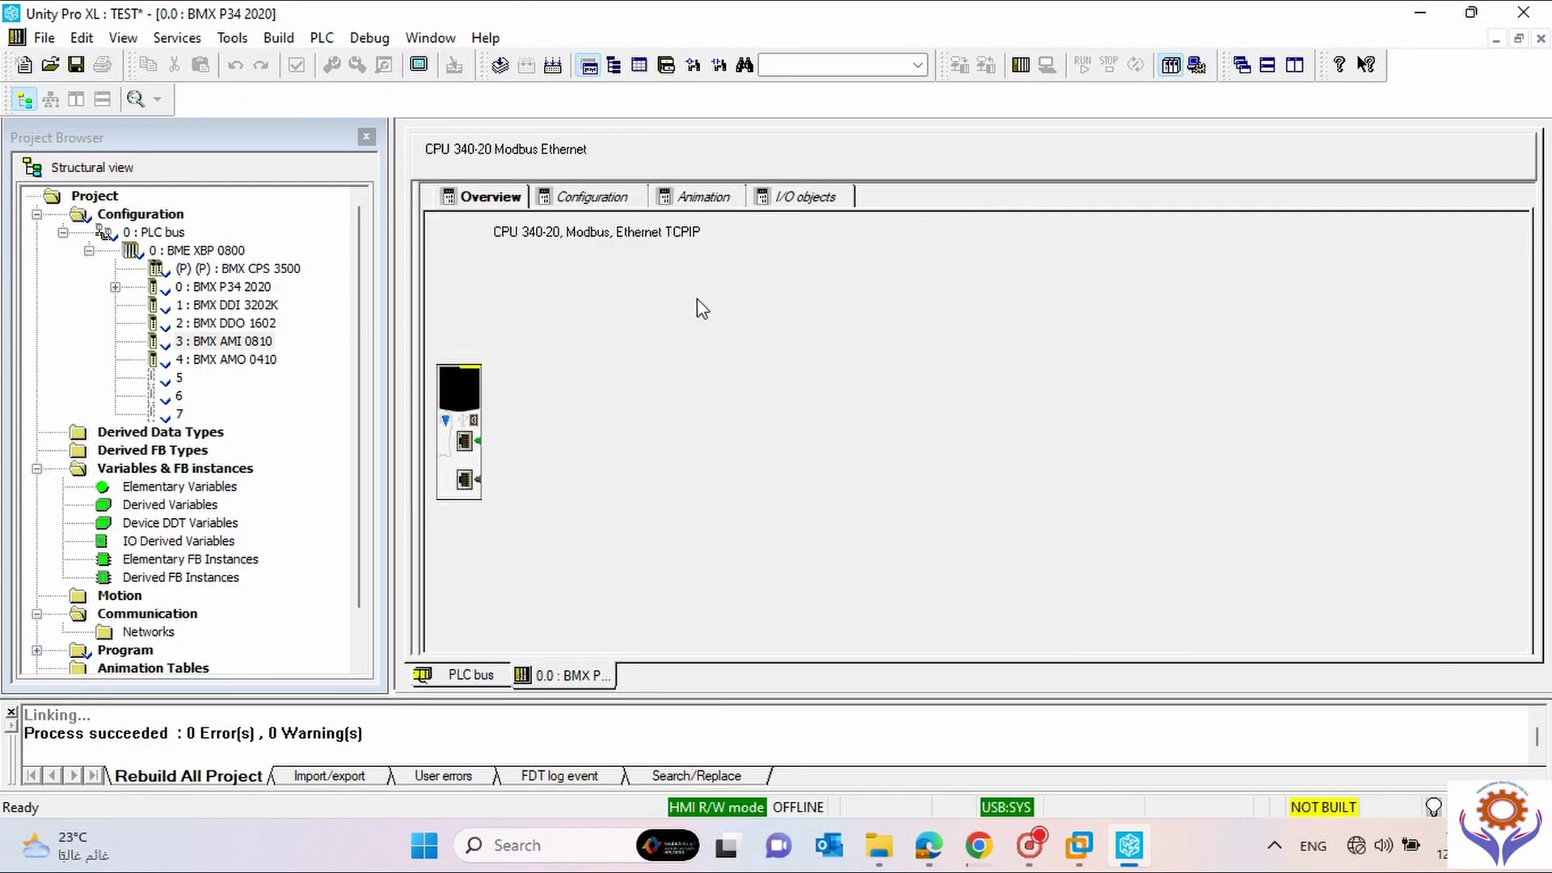
click(802, 198)
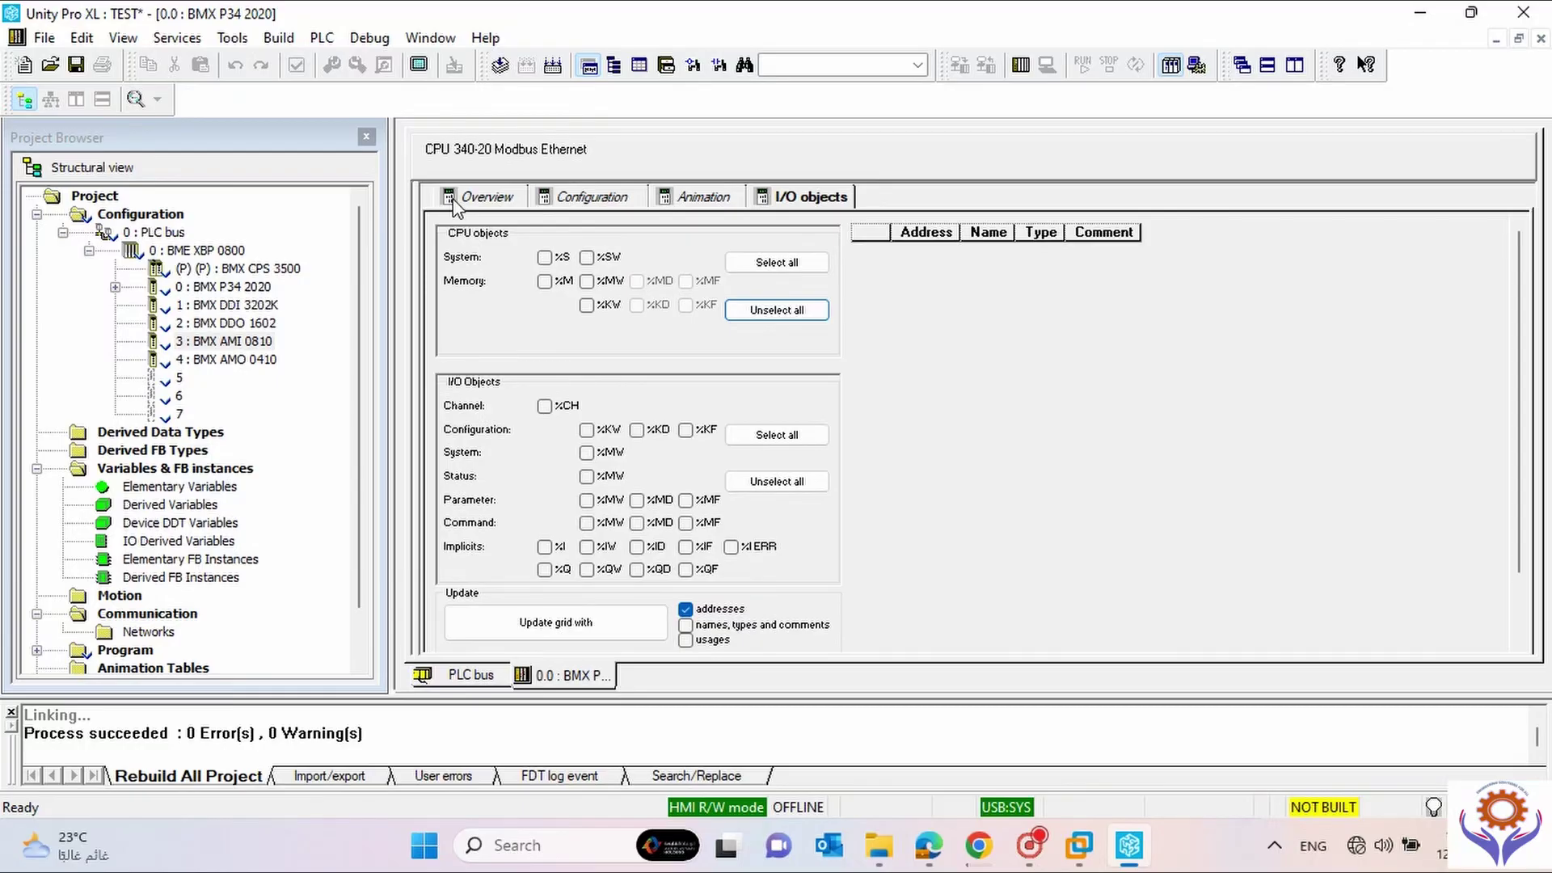
Open the BMX AMO 0410 analog output module and set the range of channels 0 through 3 to 4..20 mA.
click(226, 361)
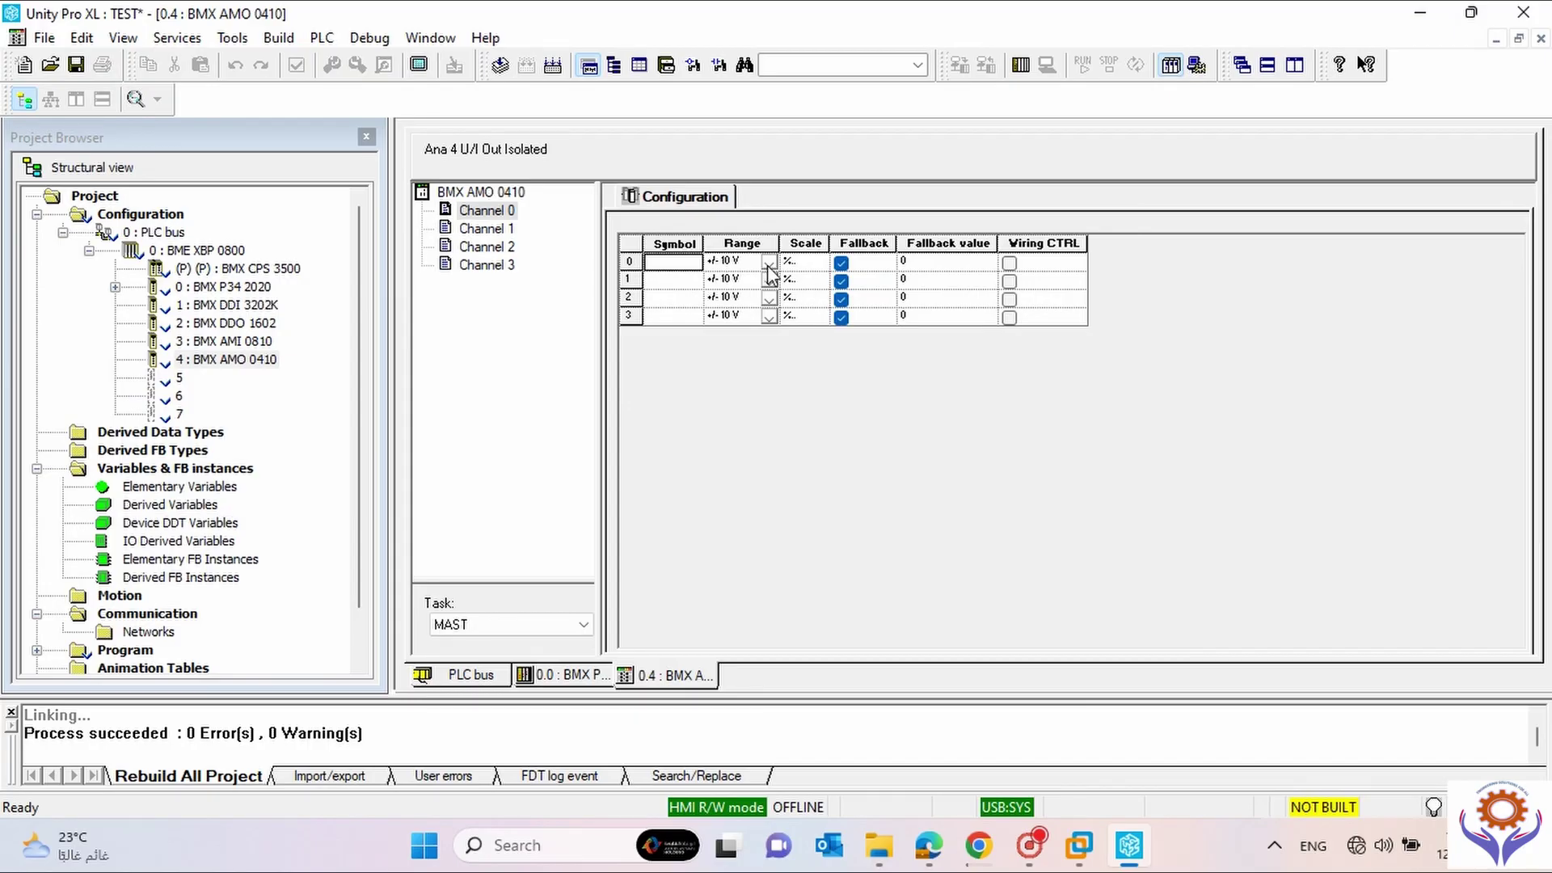
click(768, 262)
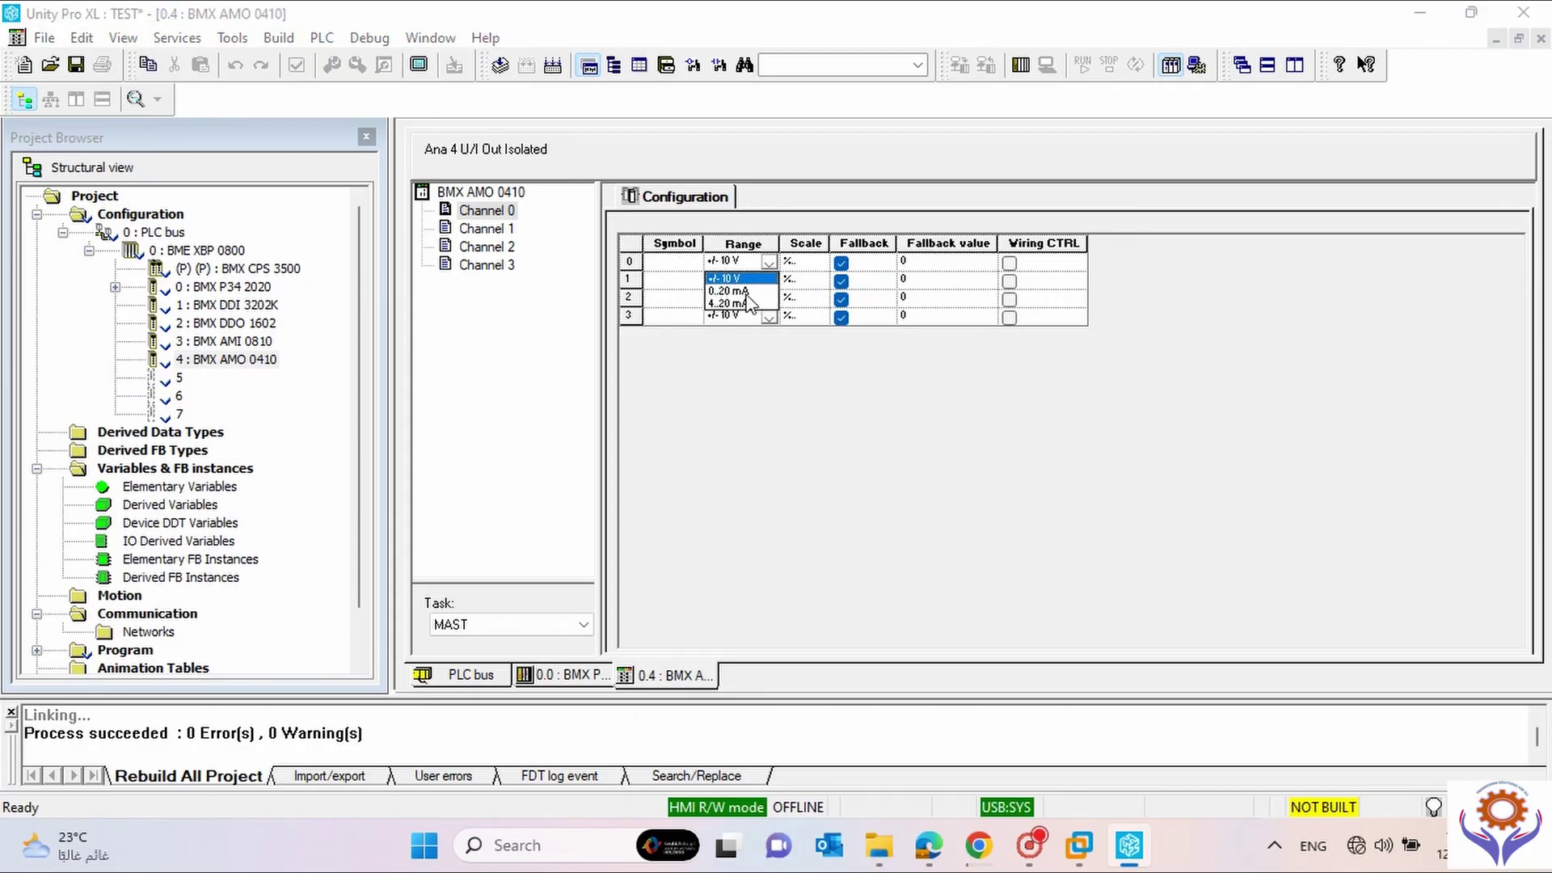
click(738, 304)
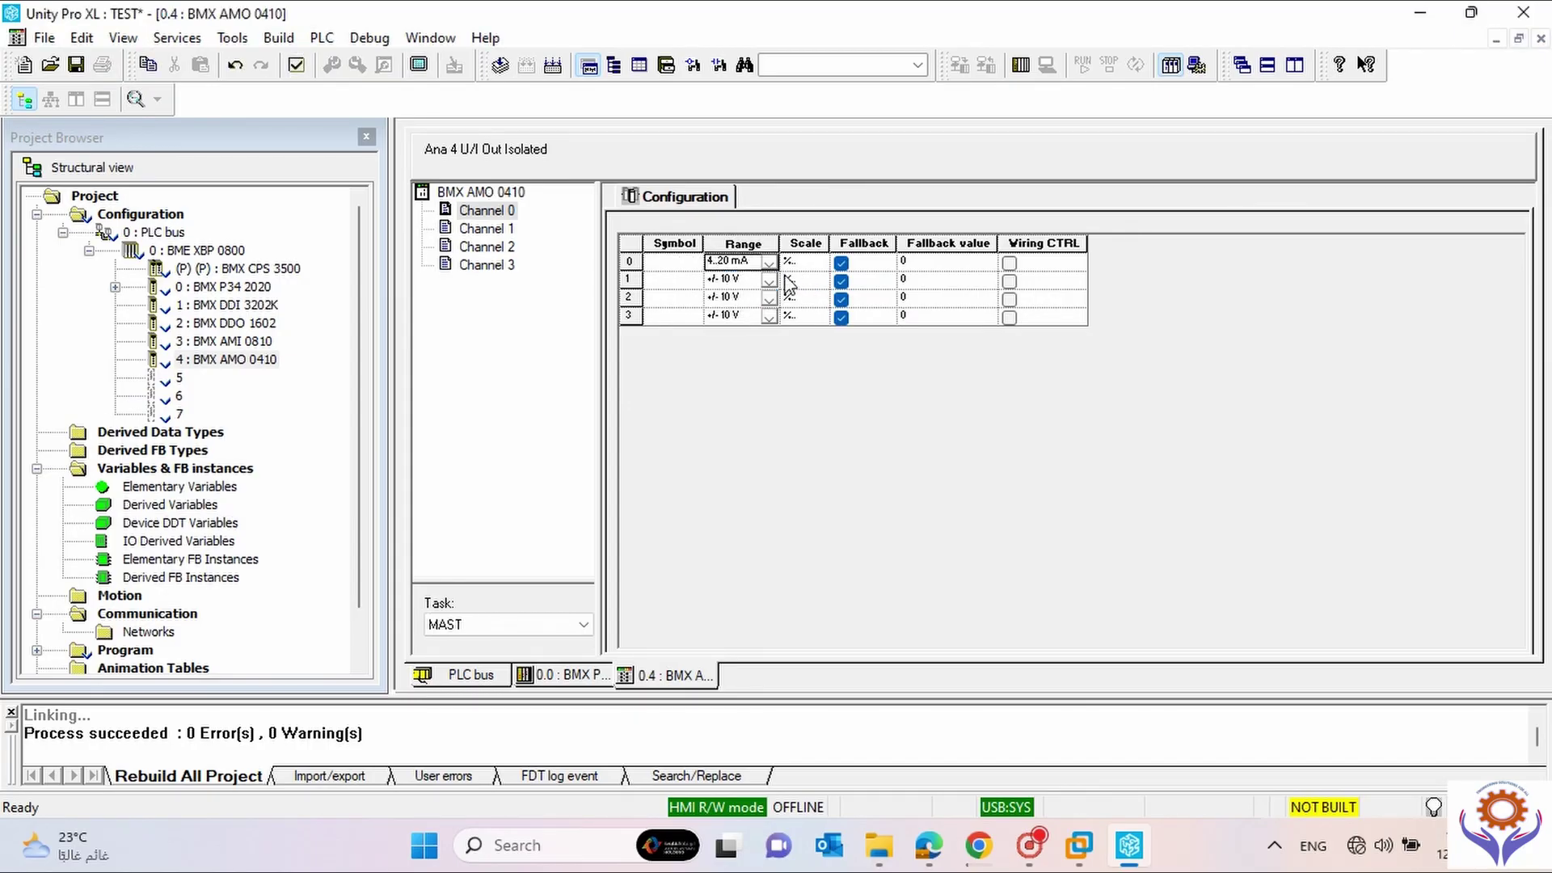
click(768, 280)
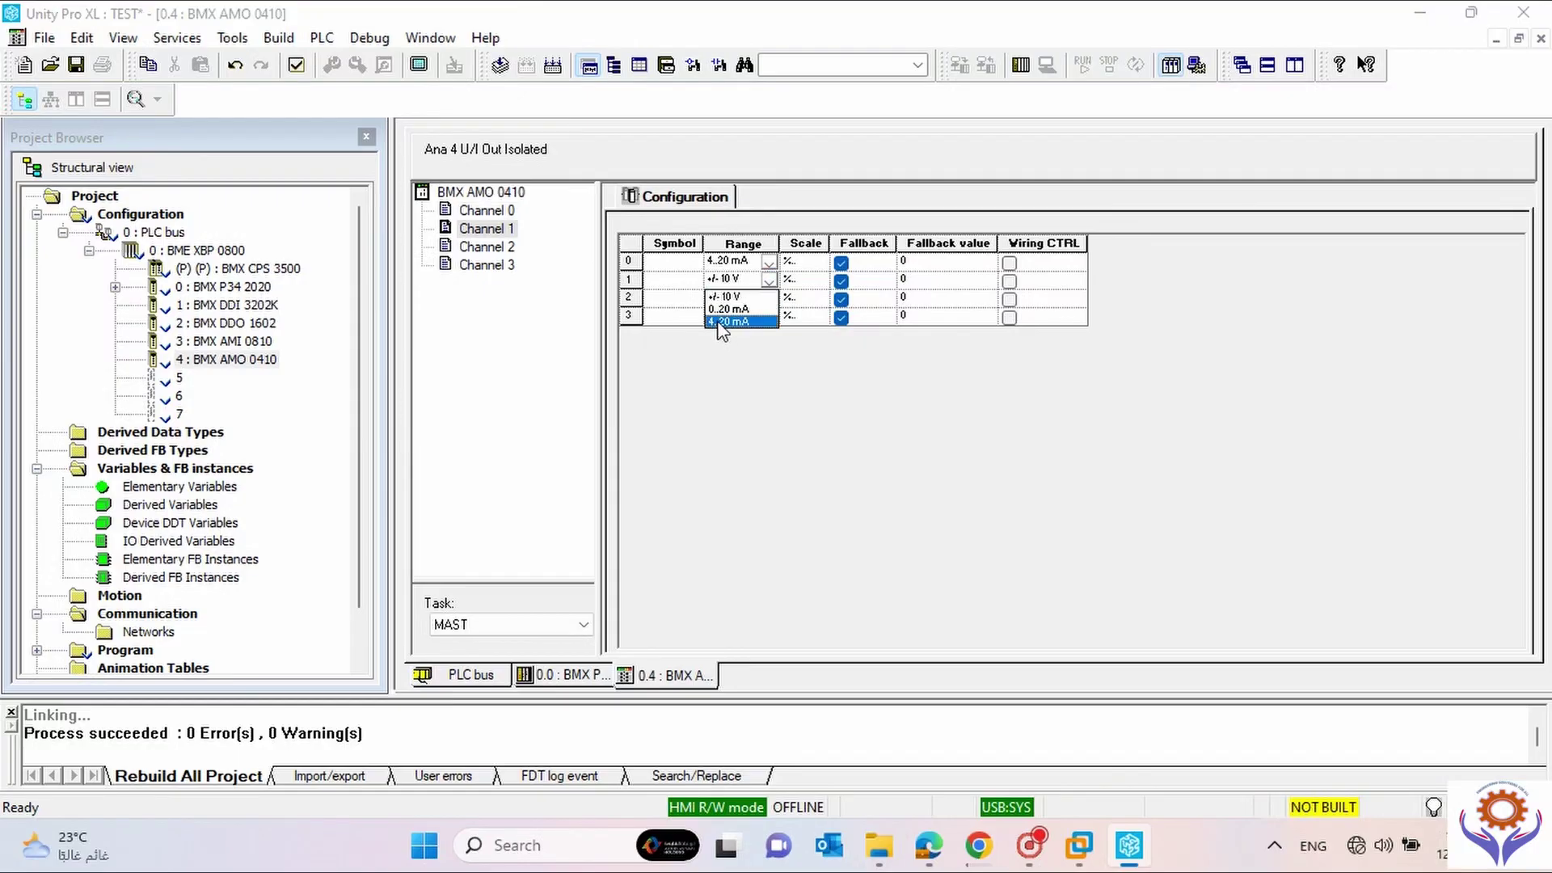
click(717, 322)
click(767, 298)
click(739, 339)
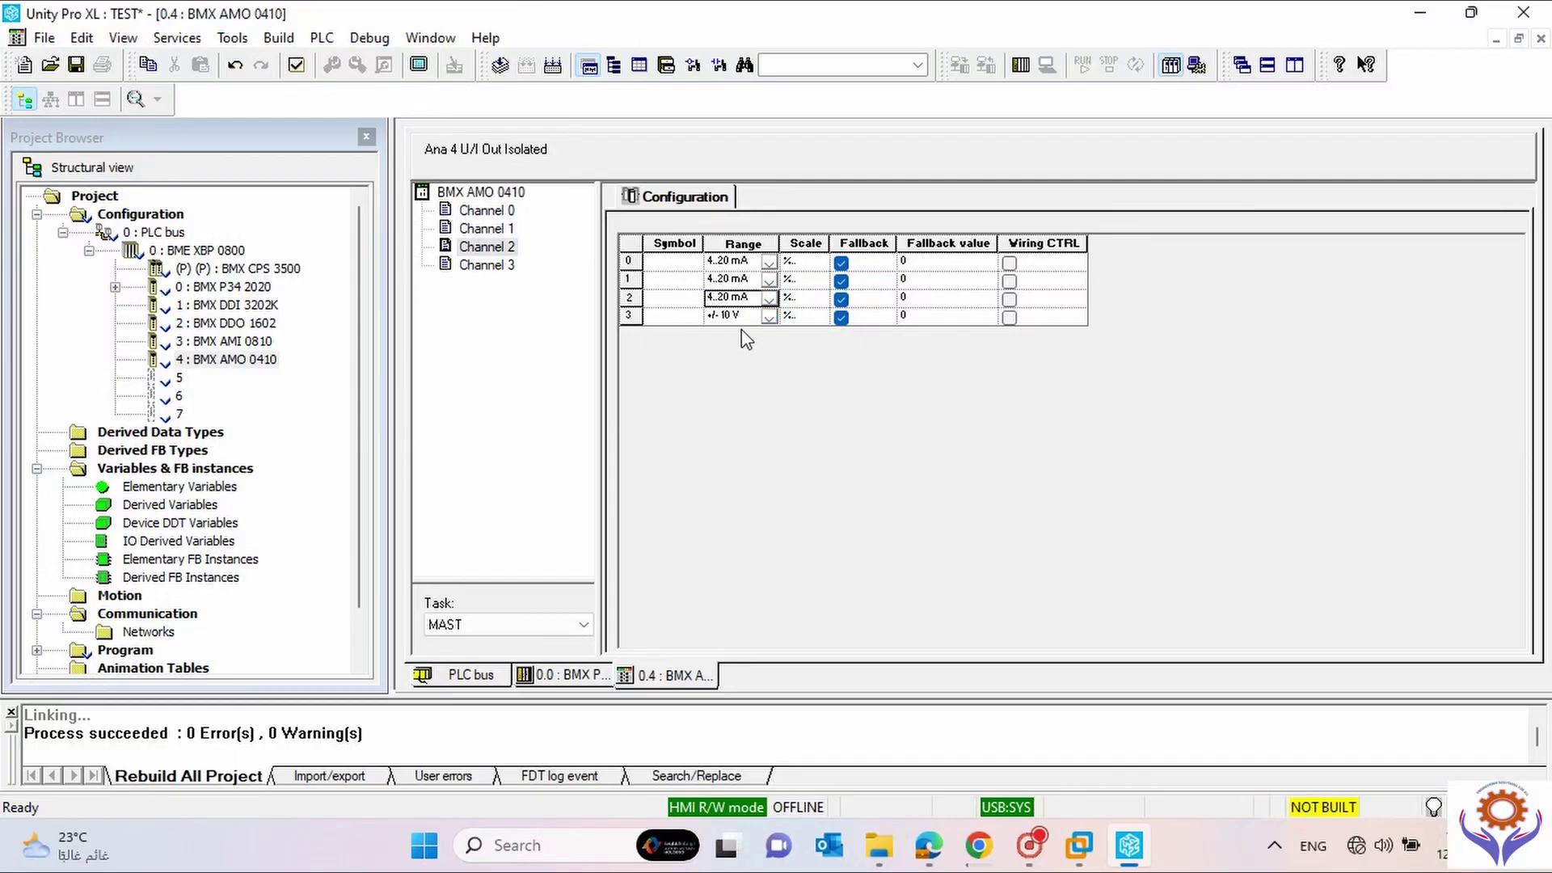
click(767, 316)
click(738, 358)
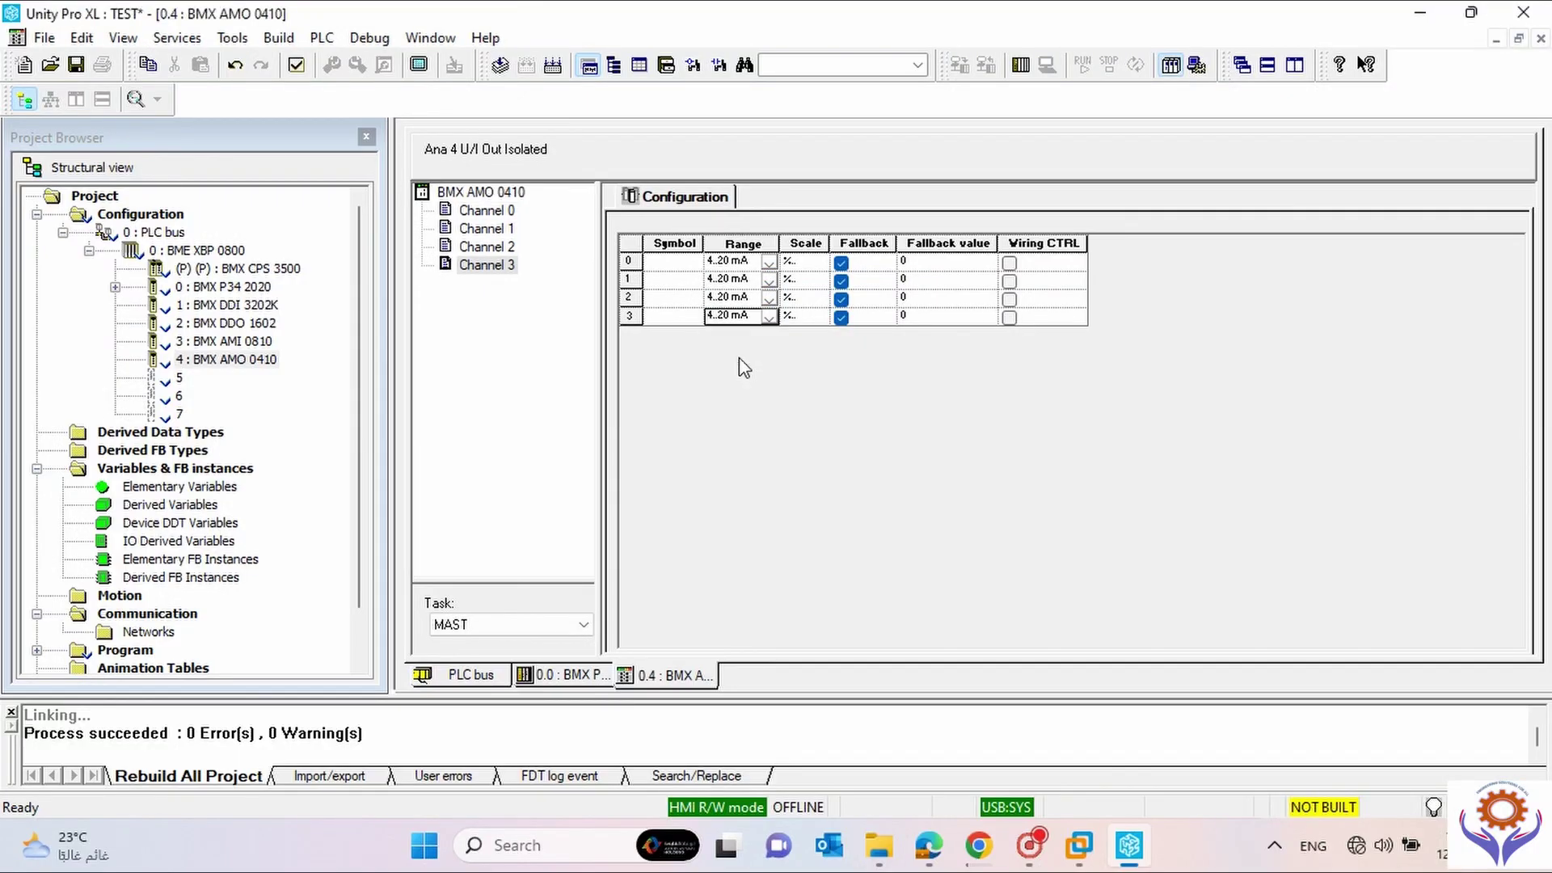
Validate the analog output channel modifications and review the module's overview, memory and I/O objects pages.
click(510, 207)
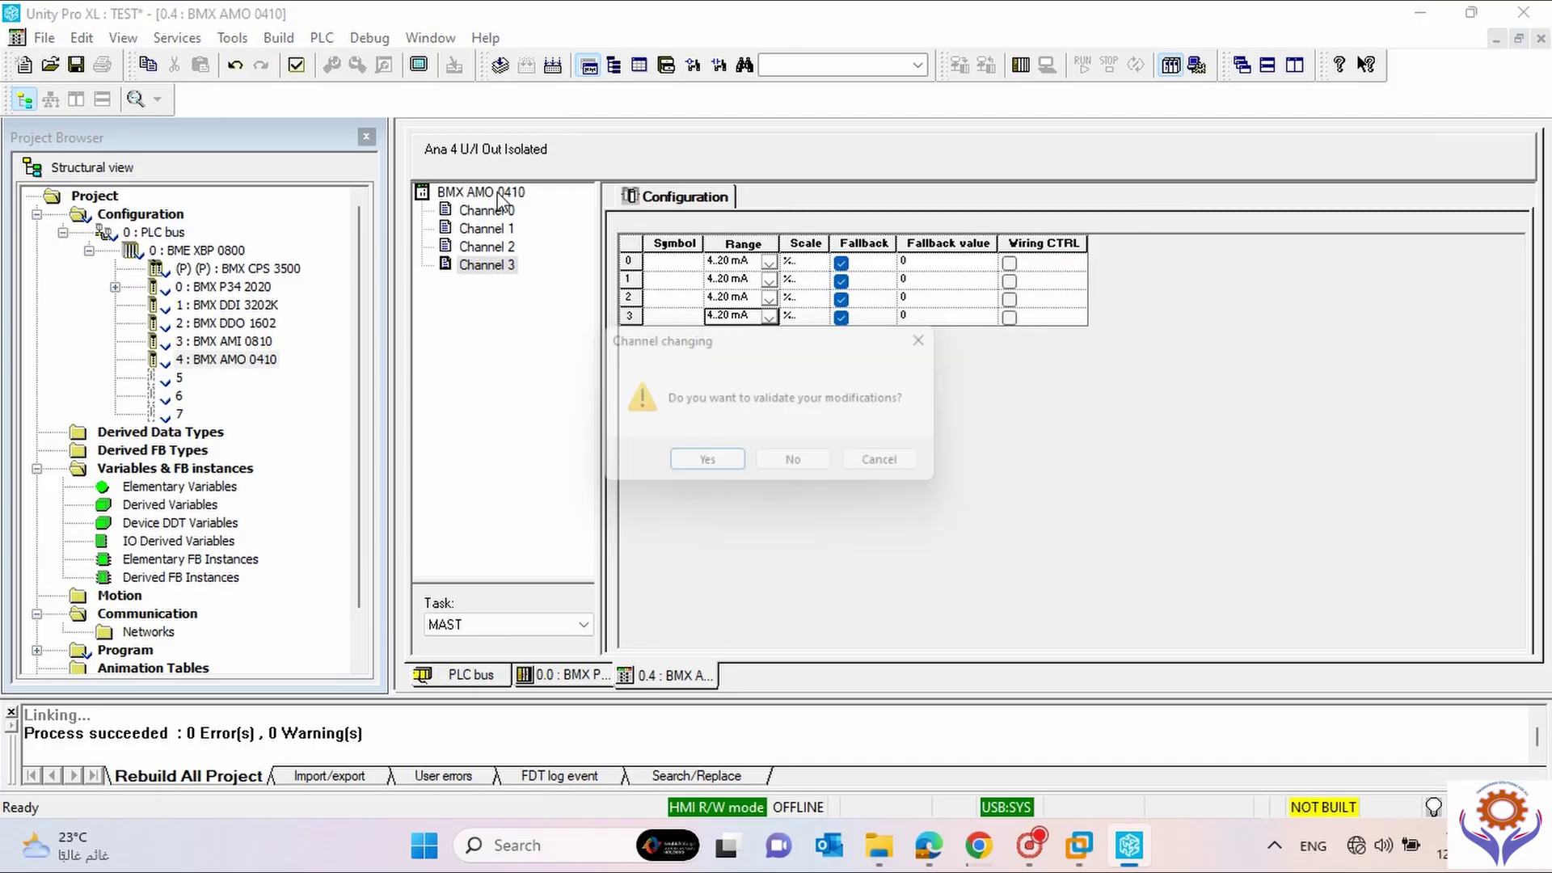
click(738, 473)
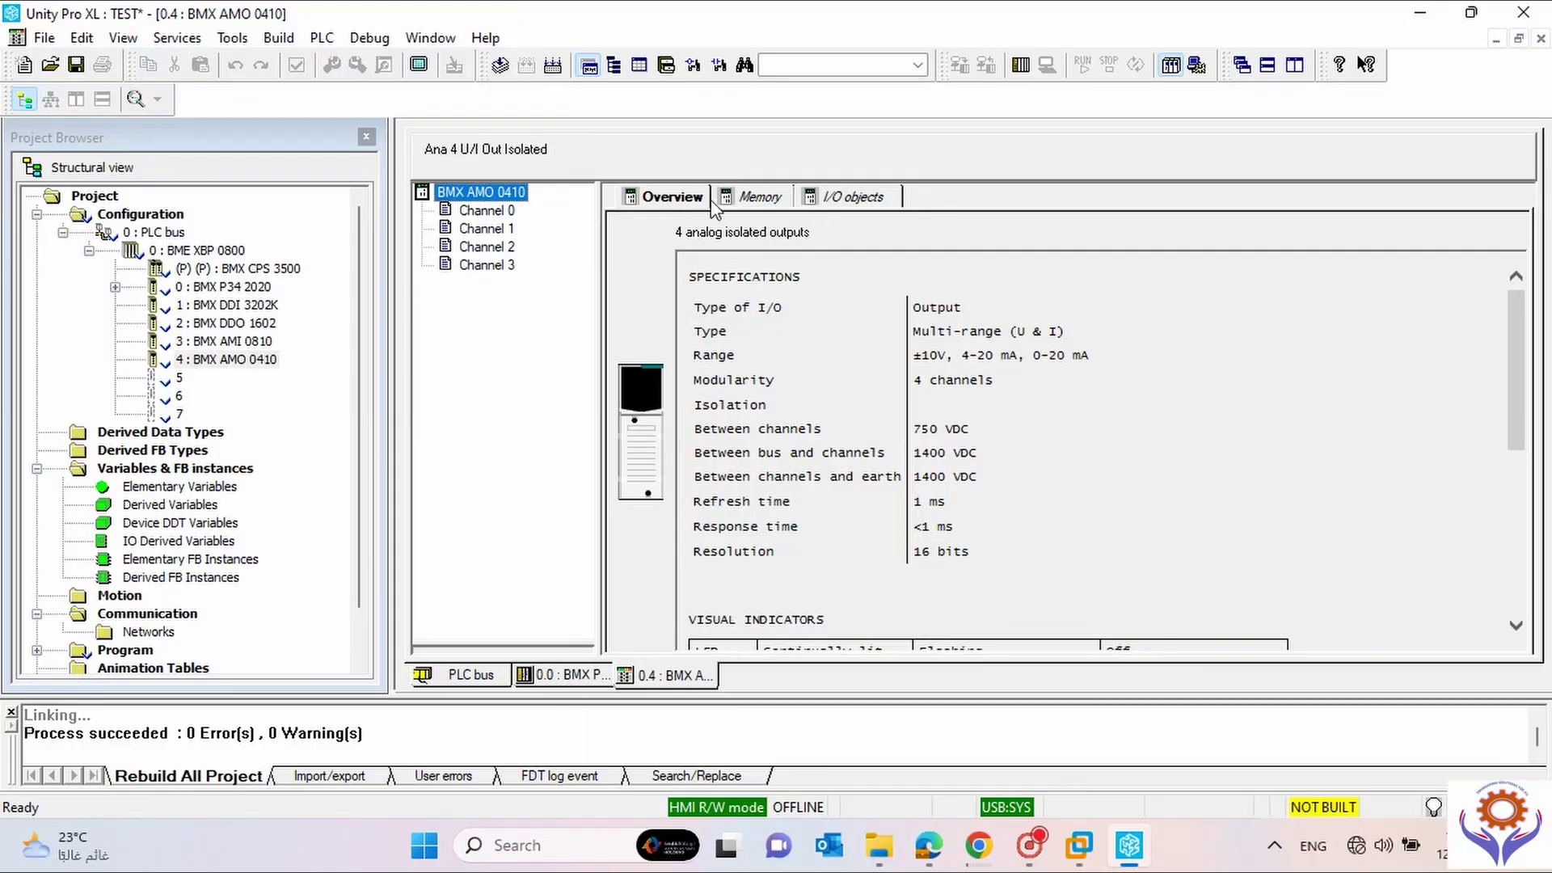
click(774, 199)
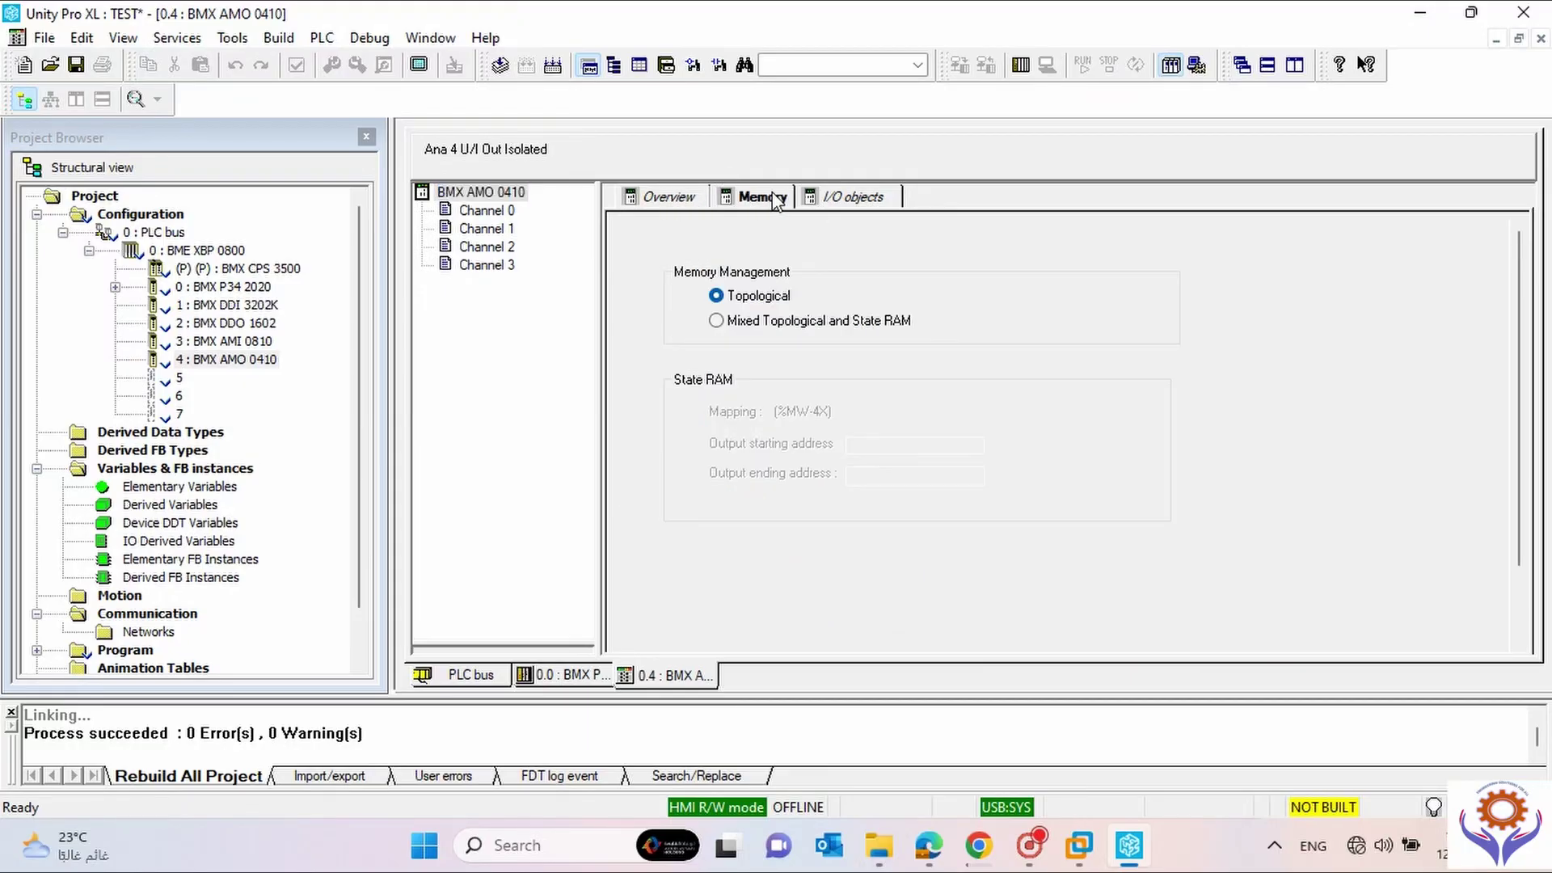
click(850, 202)
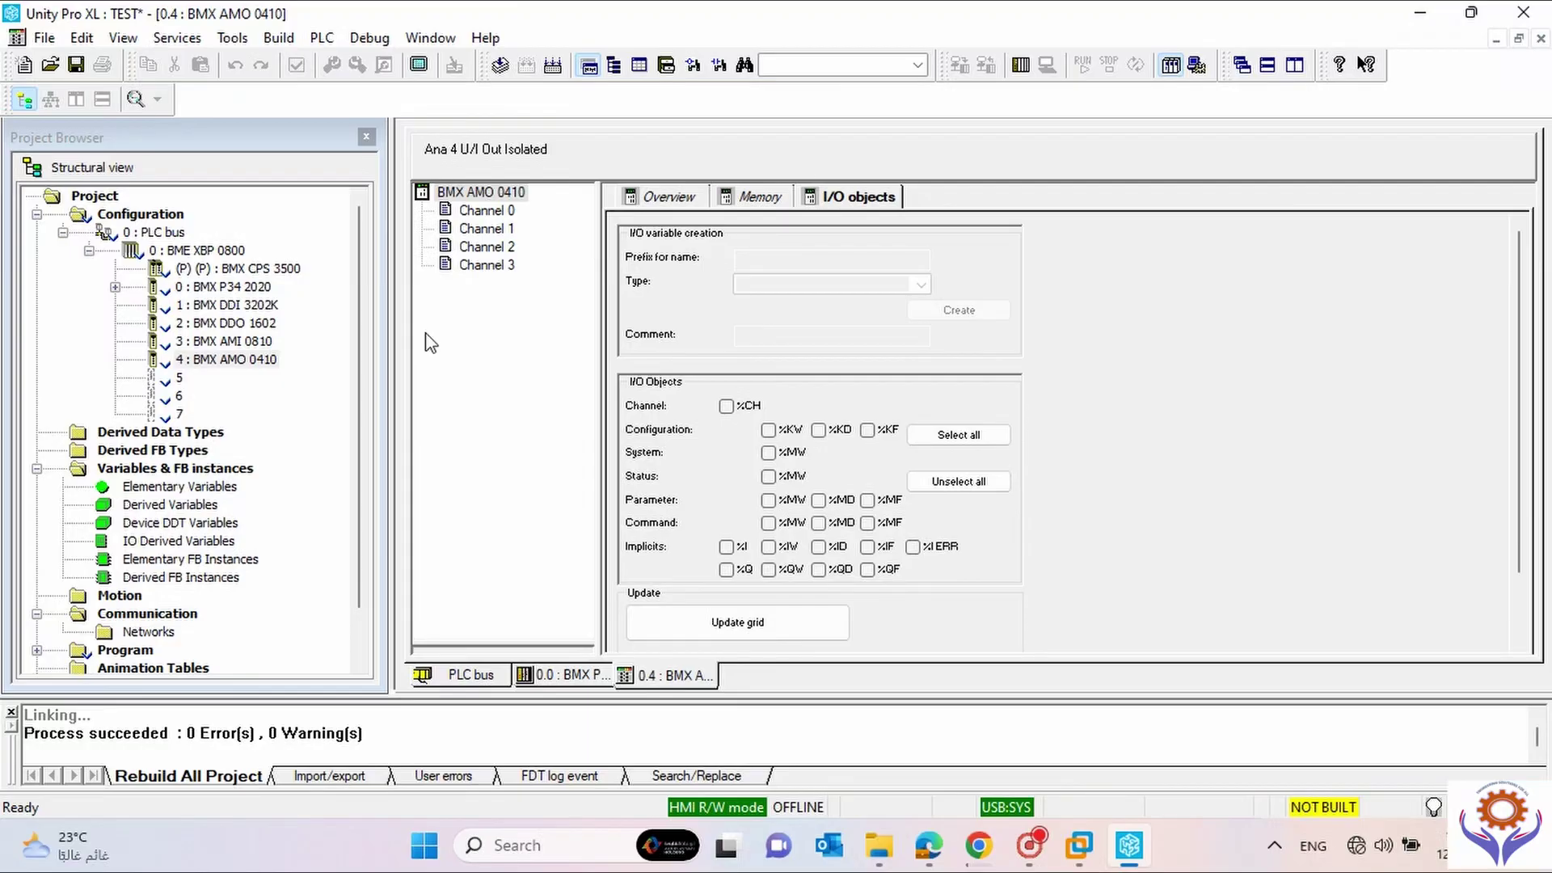
Open the BMX DDI 3202K discrete input module and review its overview and memory pages.
click(253, 305)
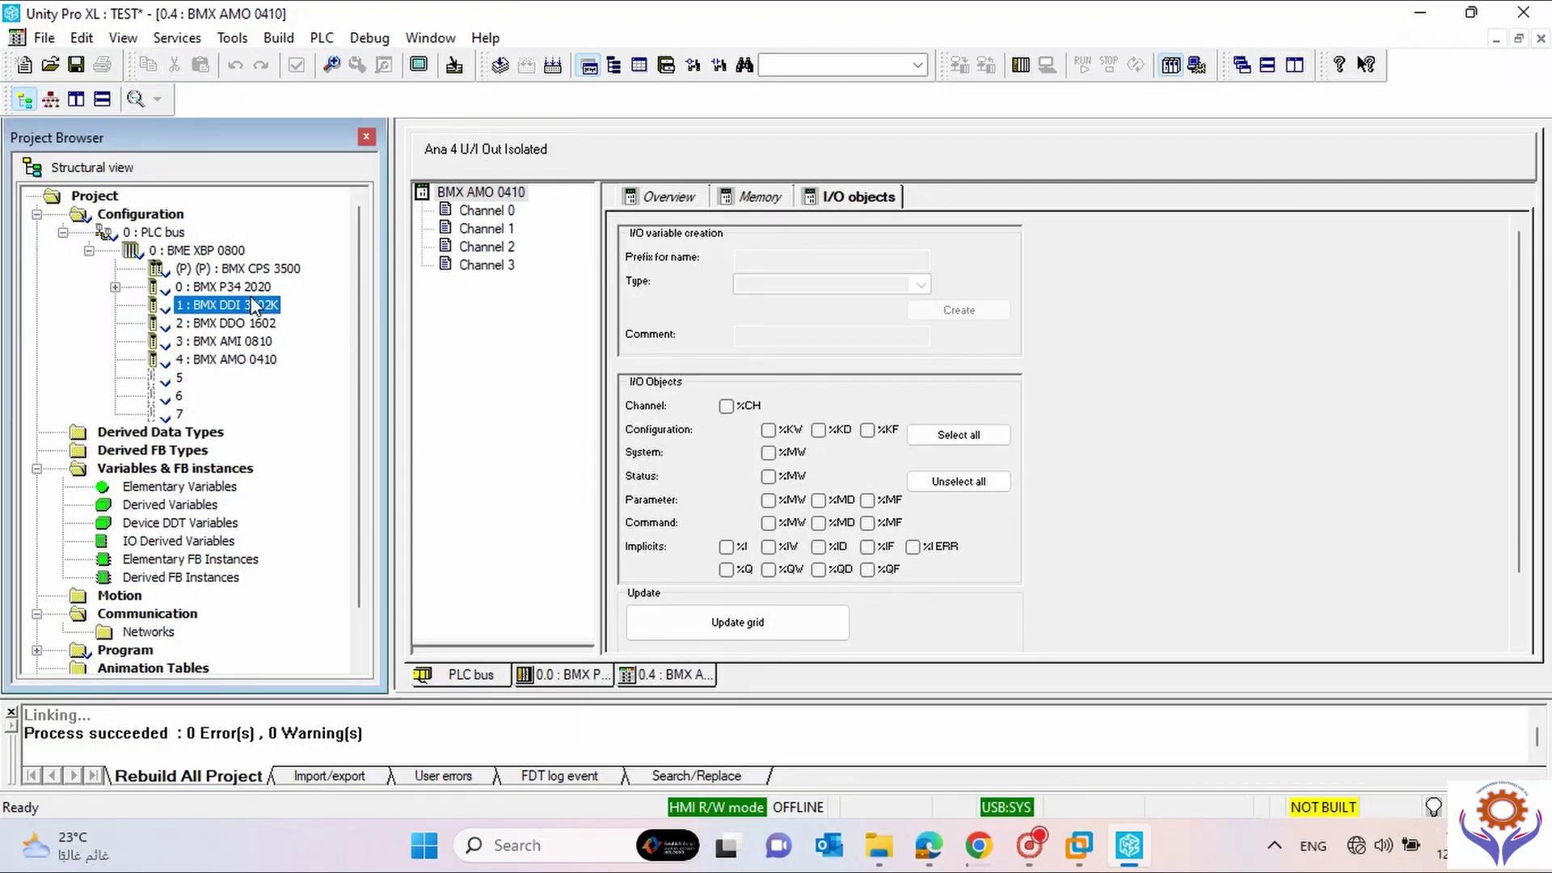
double_click(253, 305)
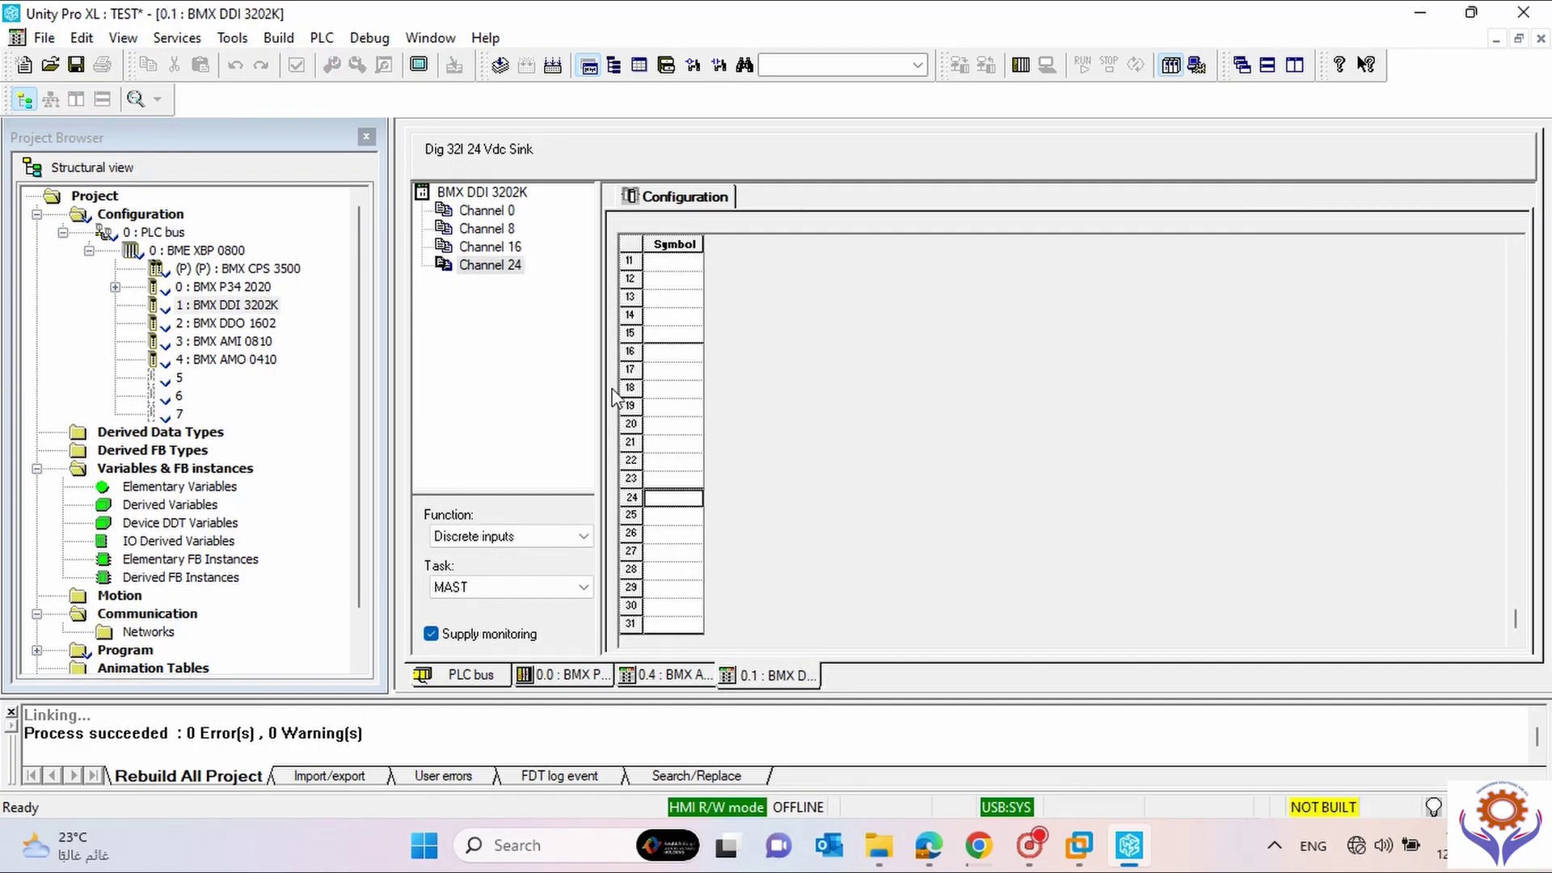
click(483, 192)
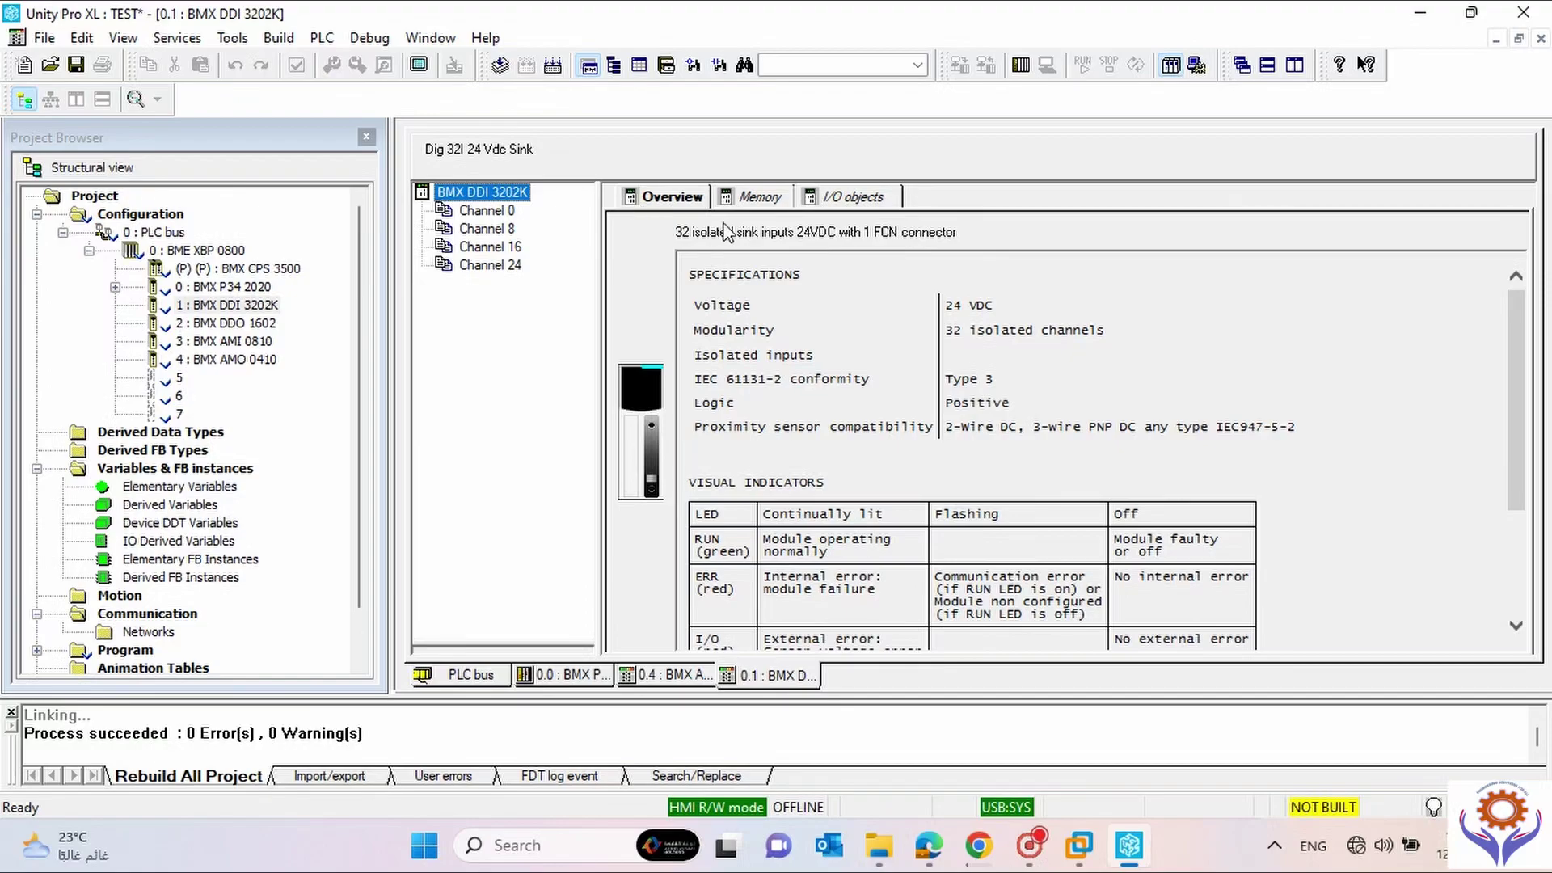
click(744, 202)
List the implicit %I objects of the BMX DDI 3202K module in its I/O objects grid and examine their addresses.
click(867, 200)
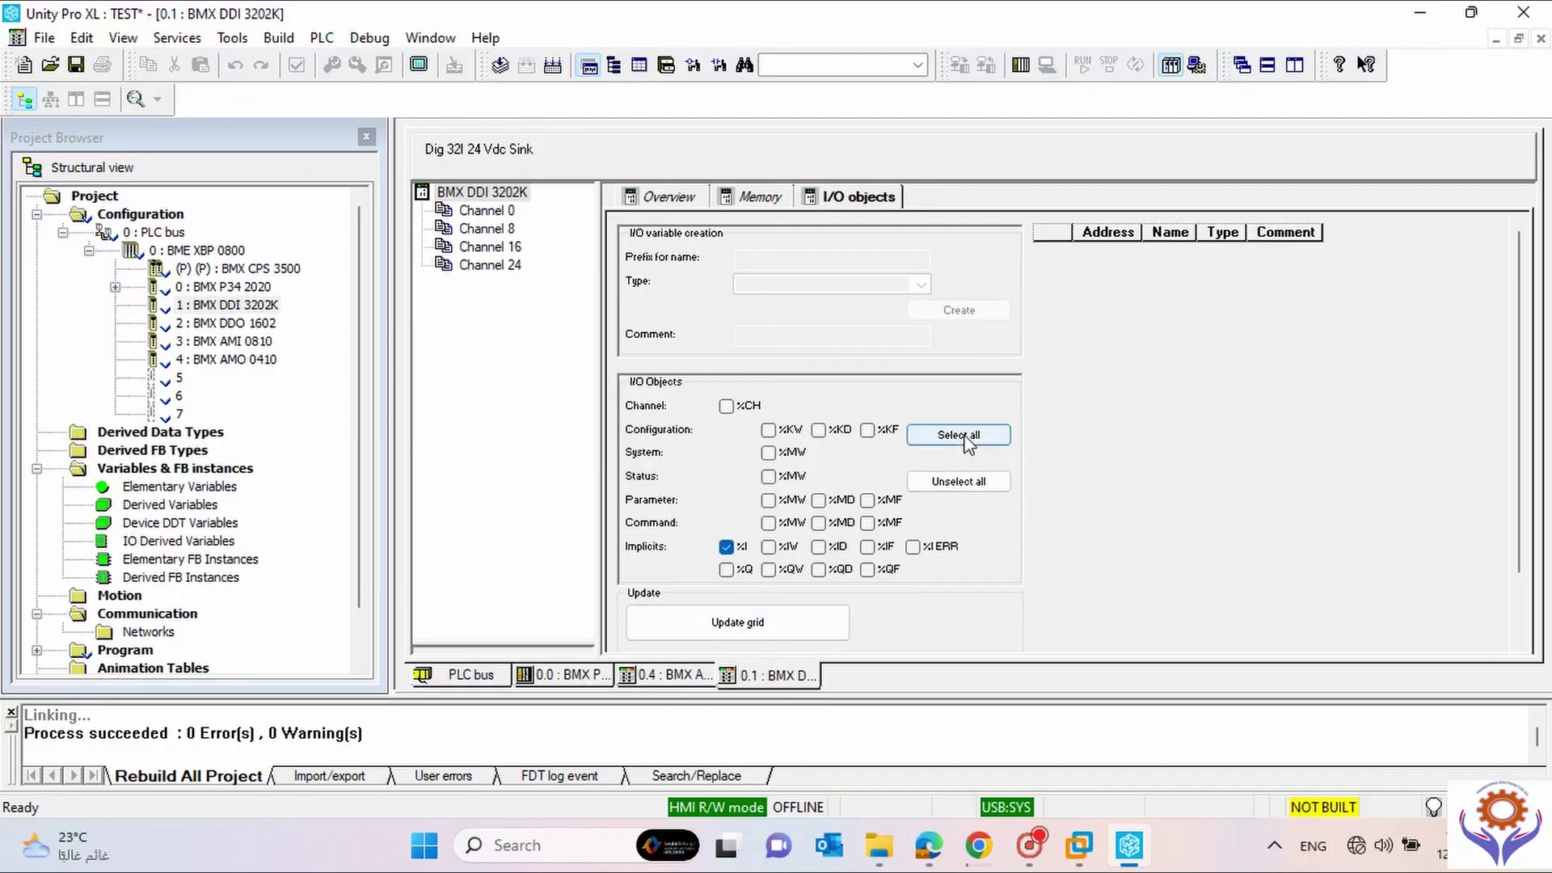
click(811, 625)
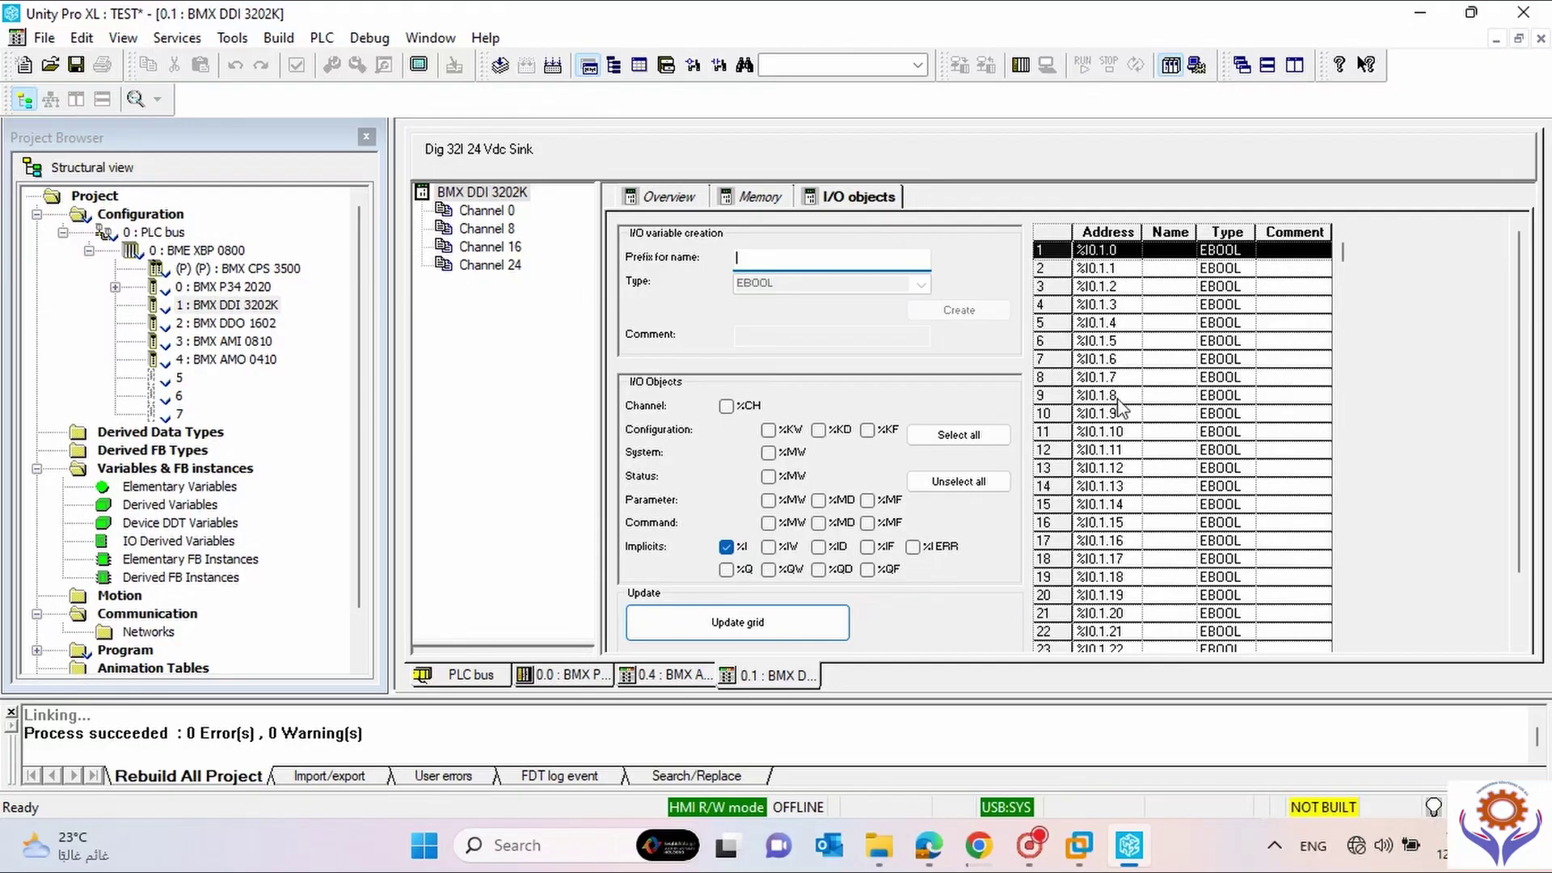
scroll(1519, 283, down, 2)
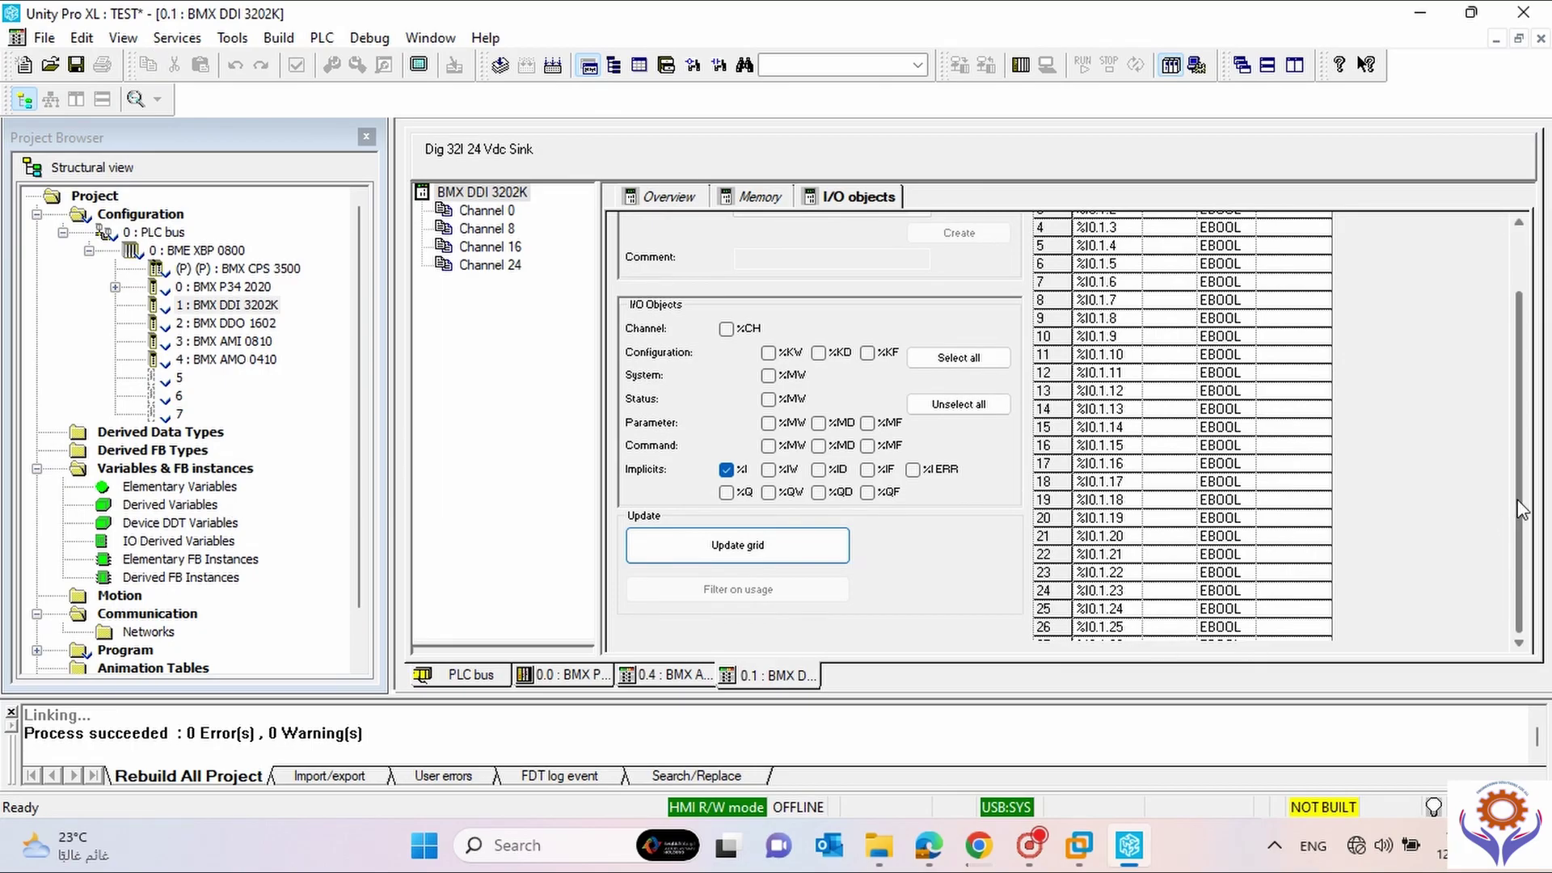
scroll(1482, 383, up, 2)
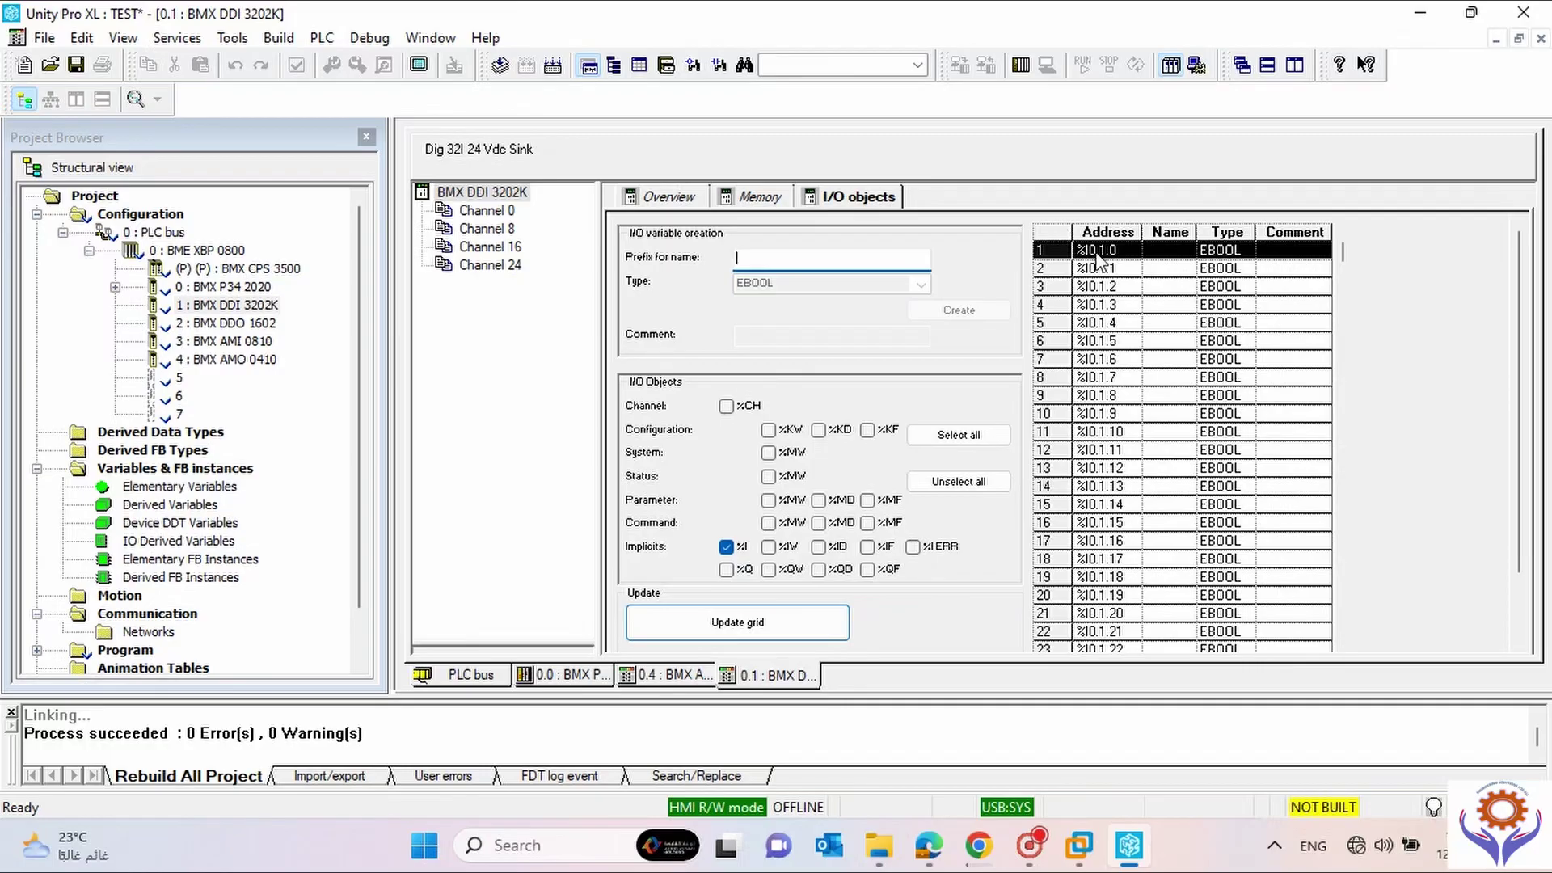
View the rack on the PLC bus, and add a variable named PUMP_REM to the elementary variables.
double_click(206, 268)
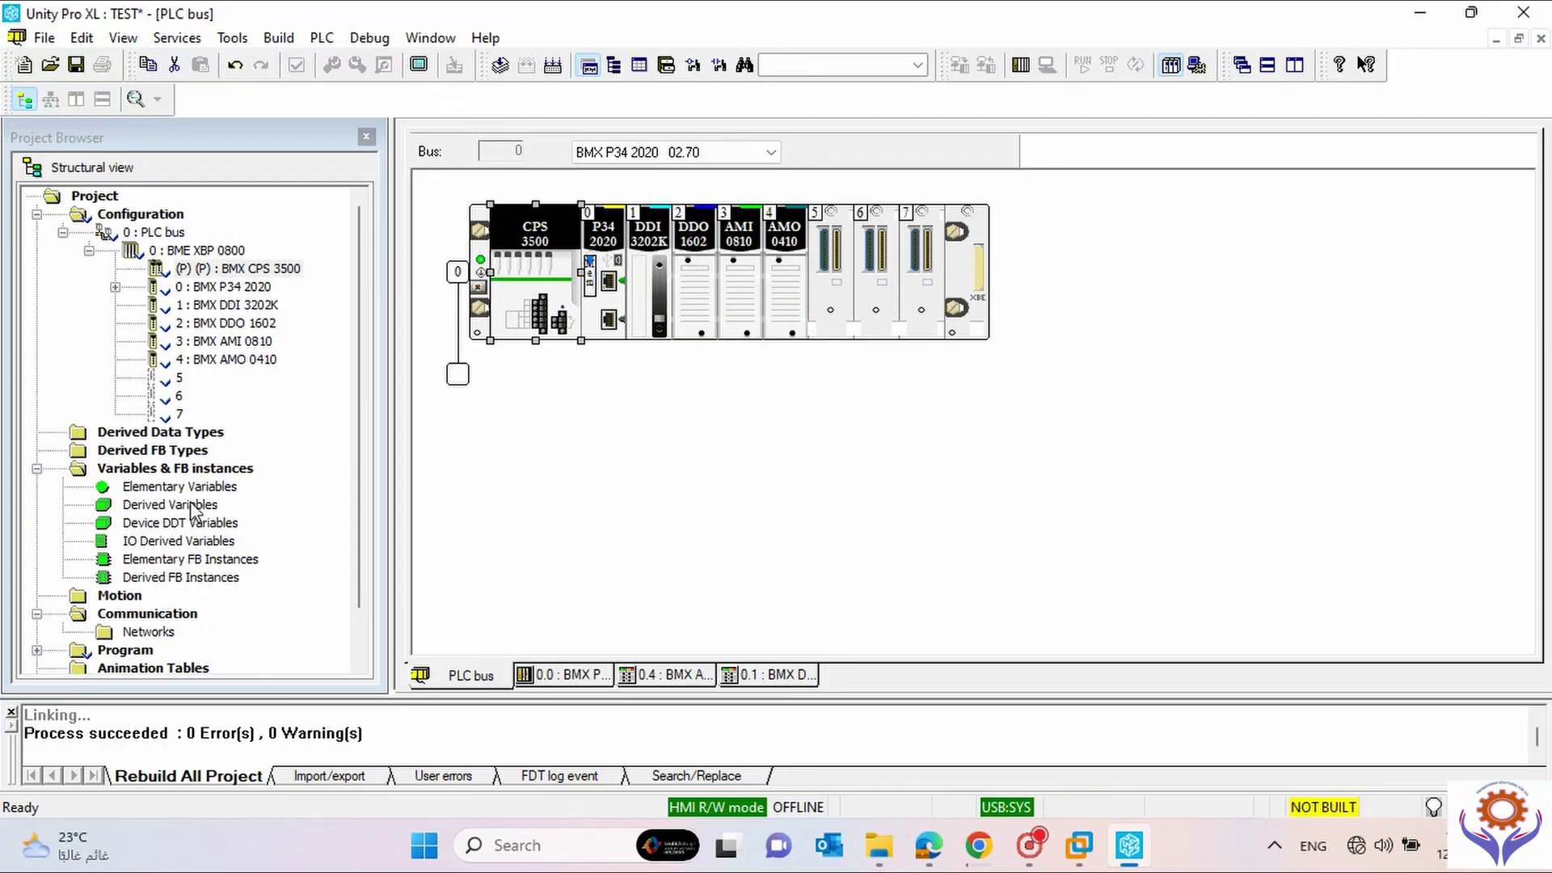
double_click(148, 487)
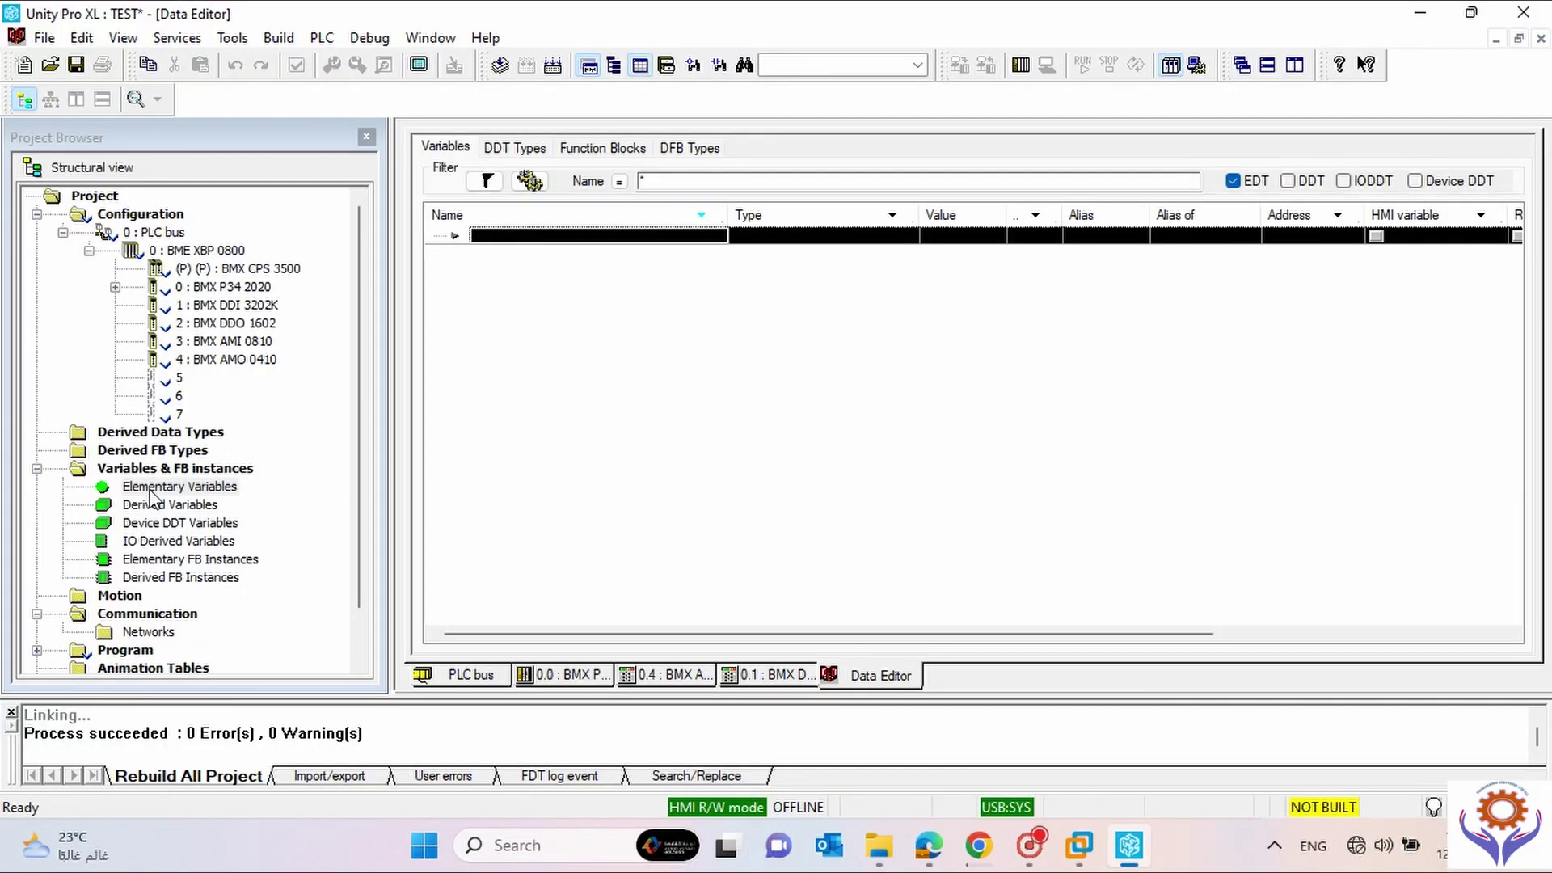
click(507, 241)
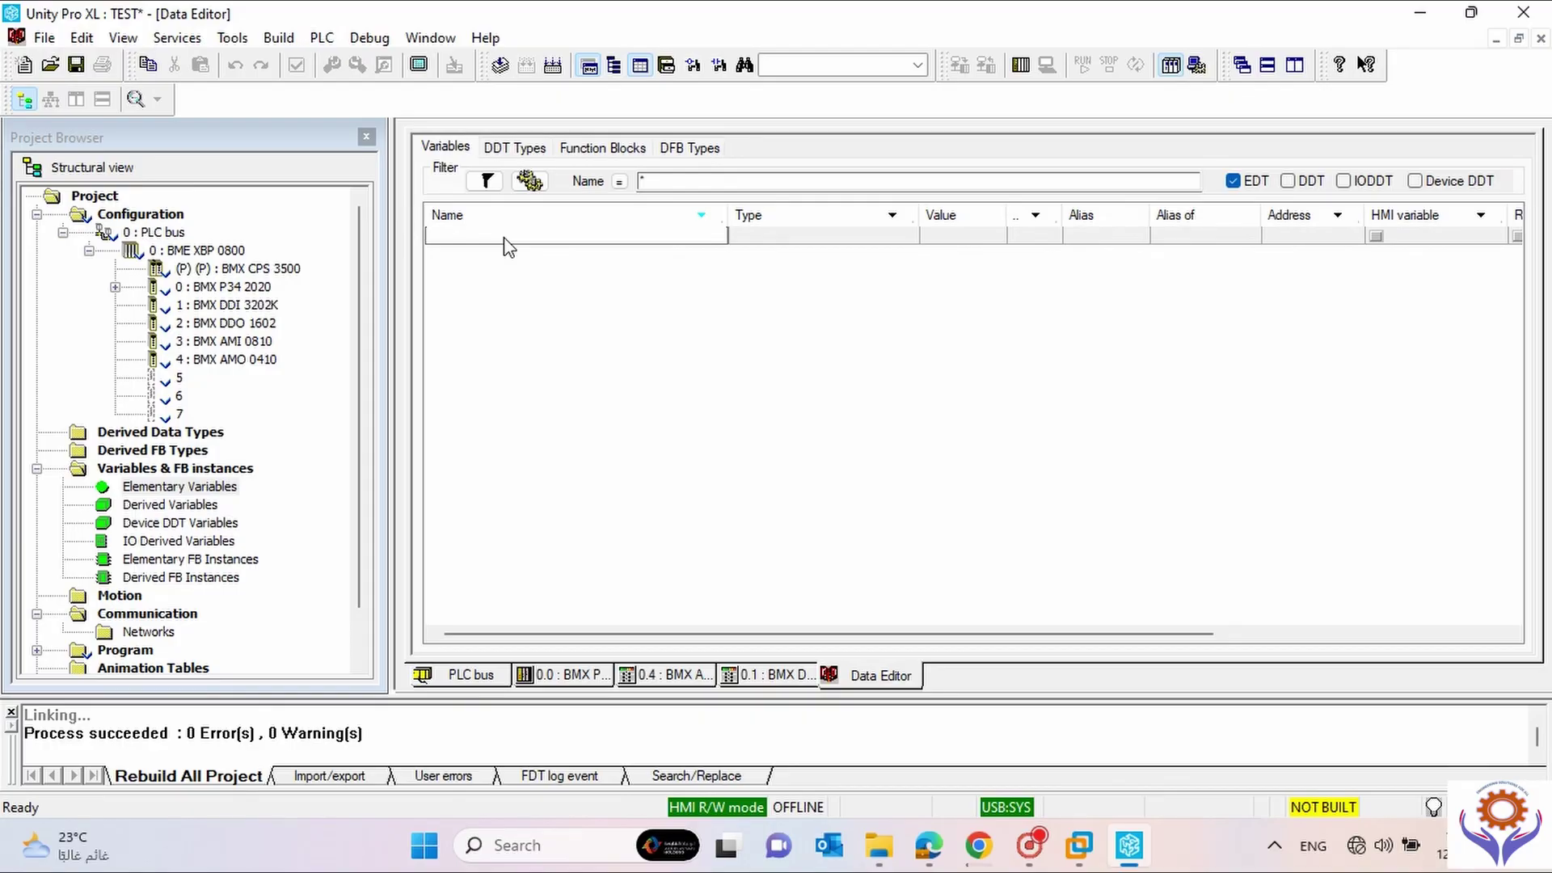
text(PUMP_REM)
key(Return)
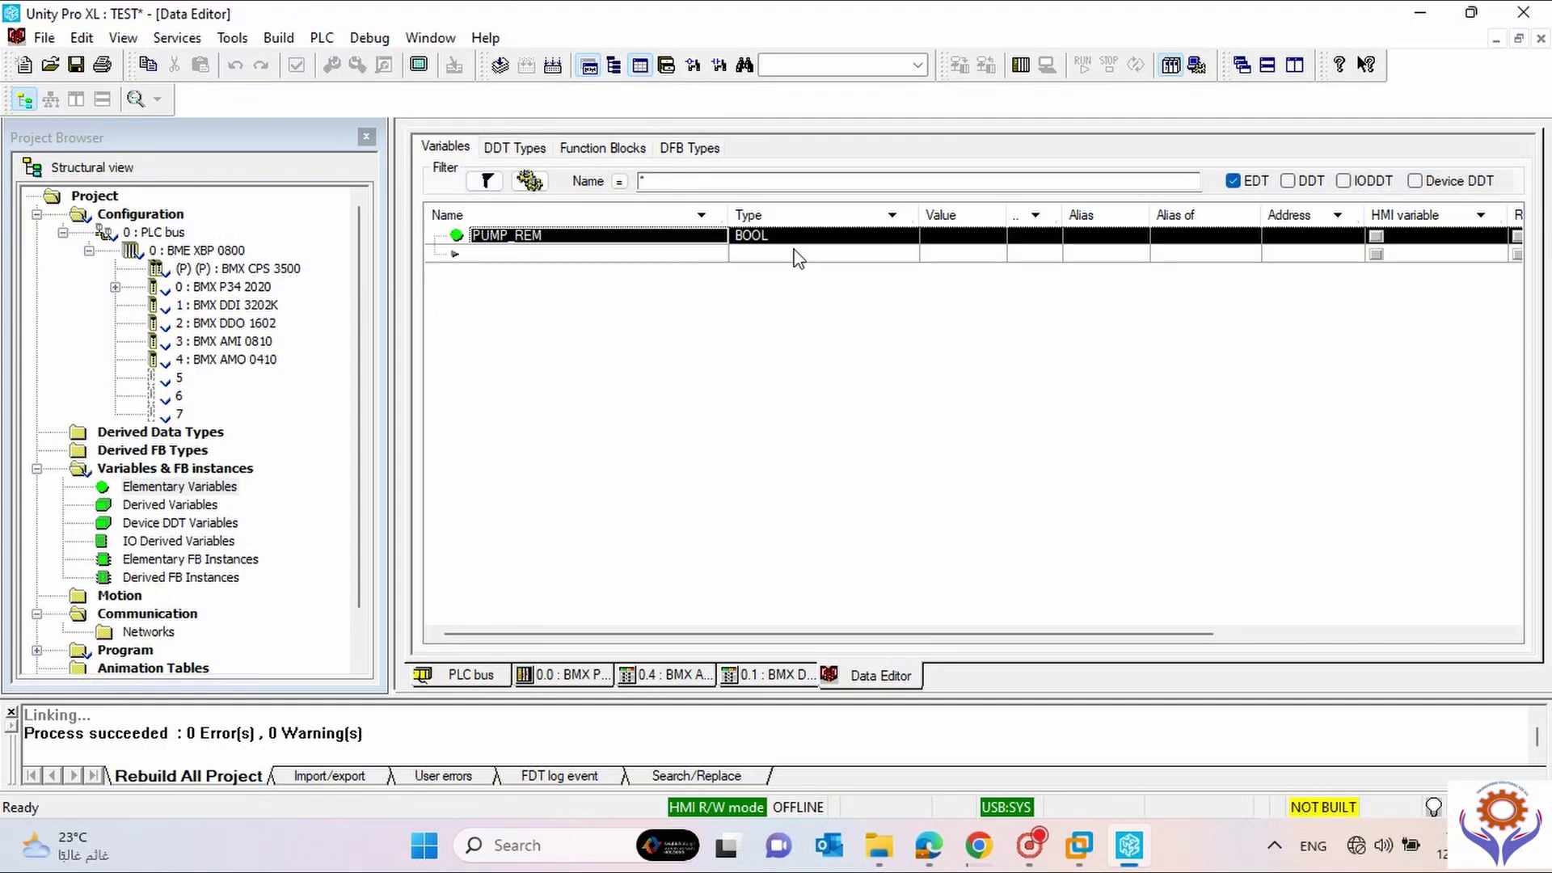
Assign the address %I0.1.0 to the PUMP_REM variable.
click(796, 239)
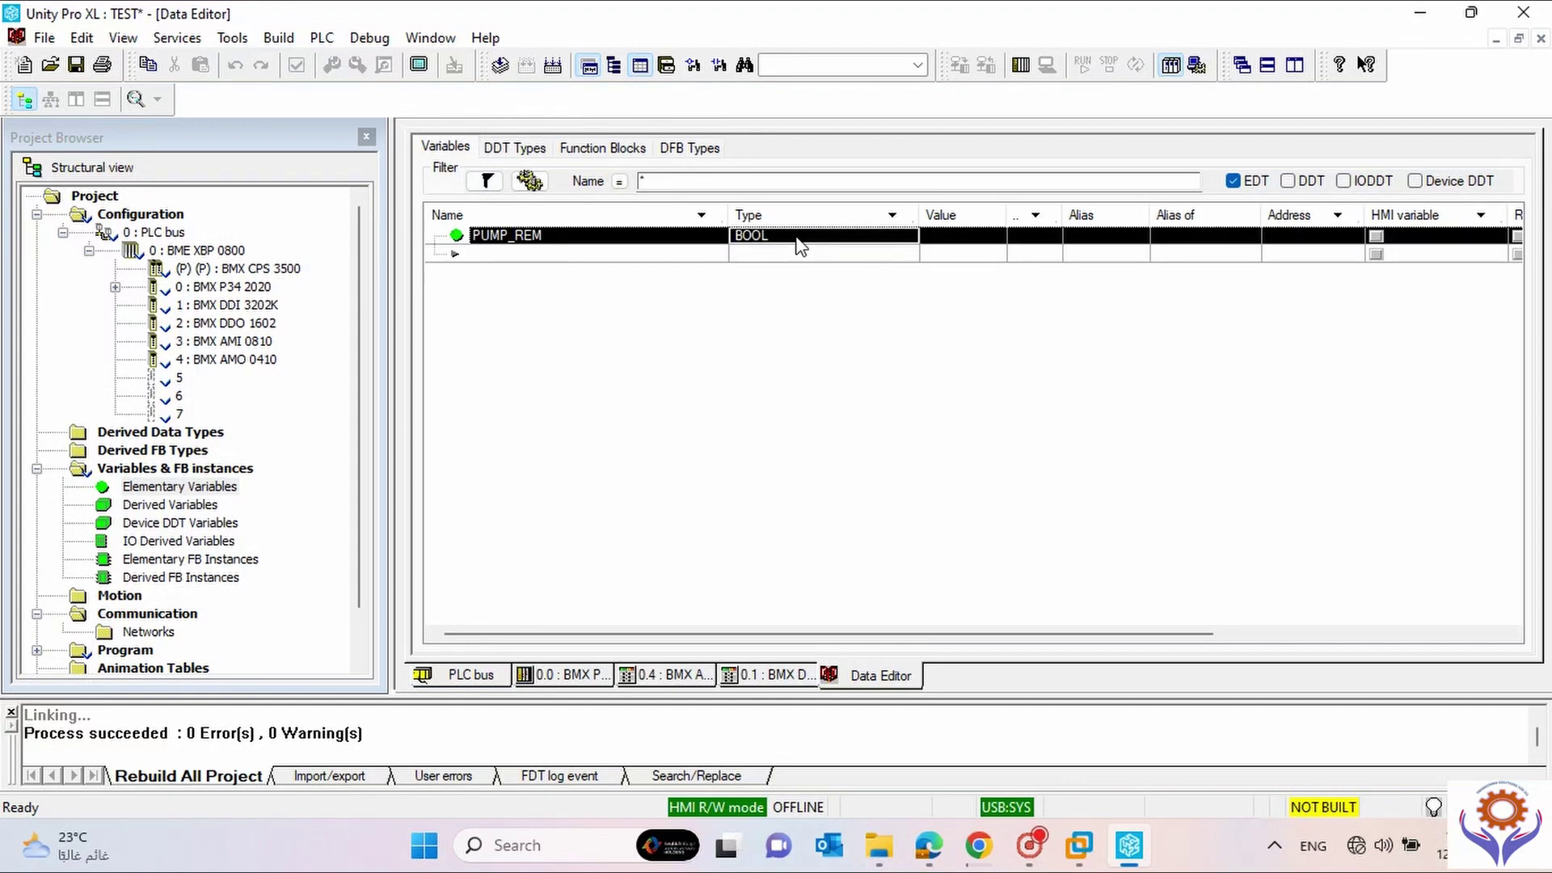
click(968, 245)
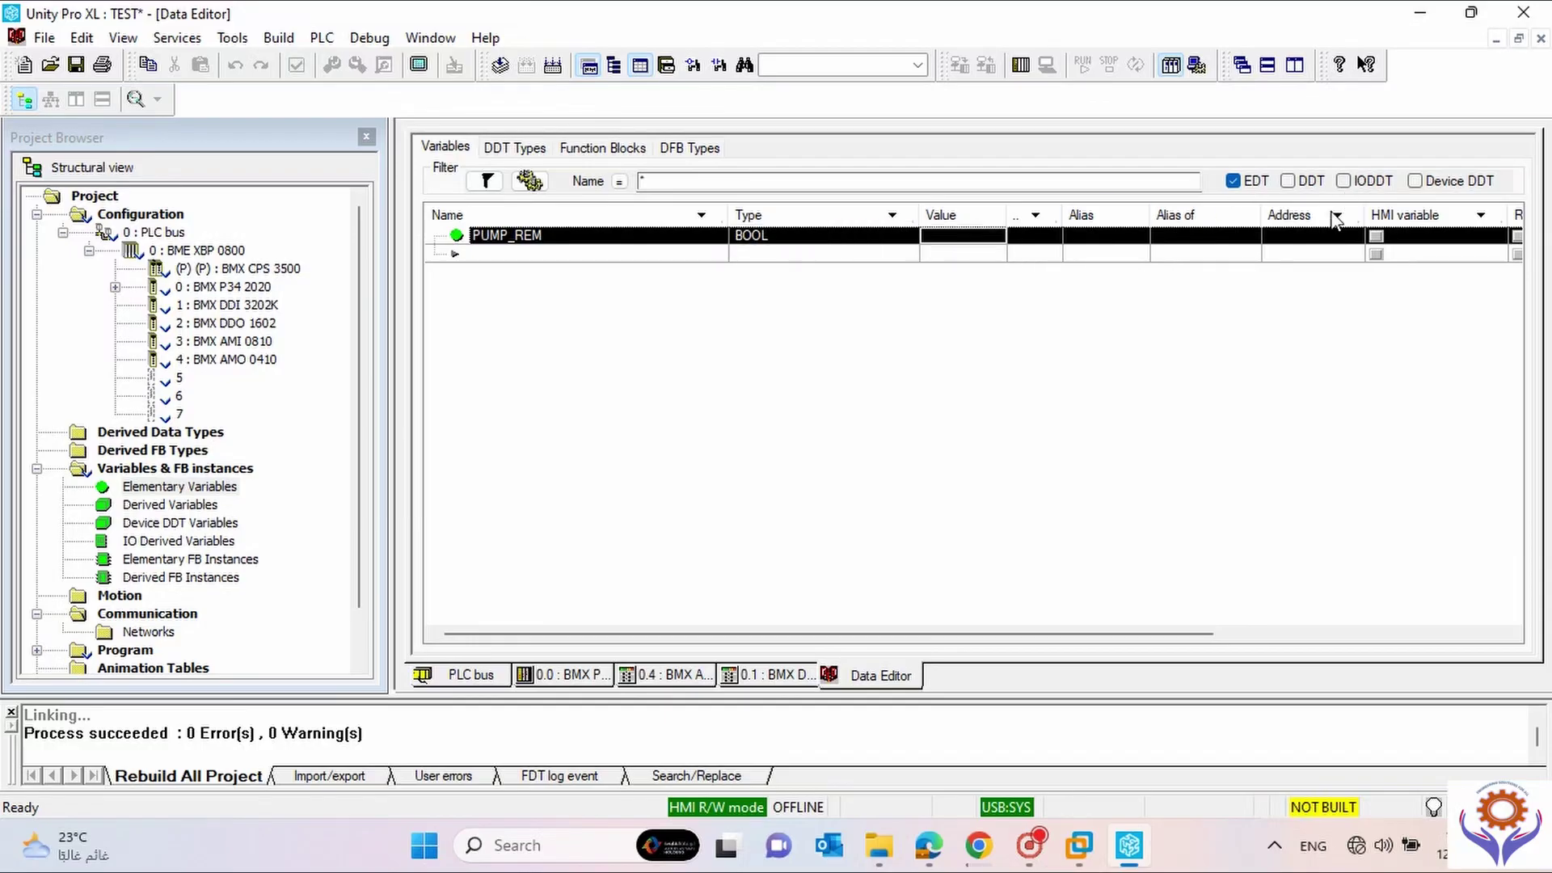
double_click(1306, 238)
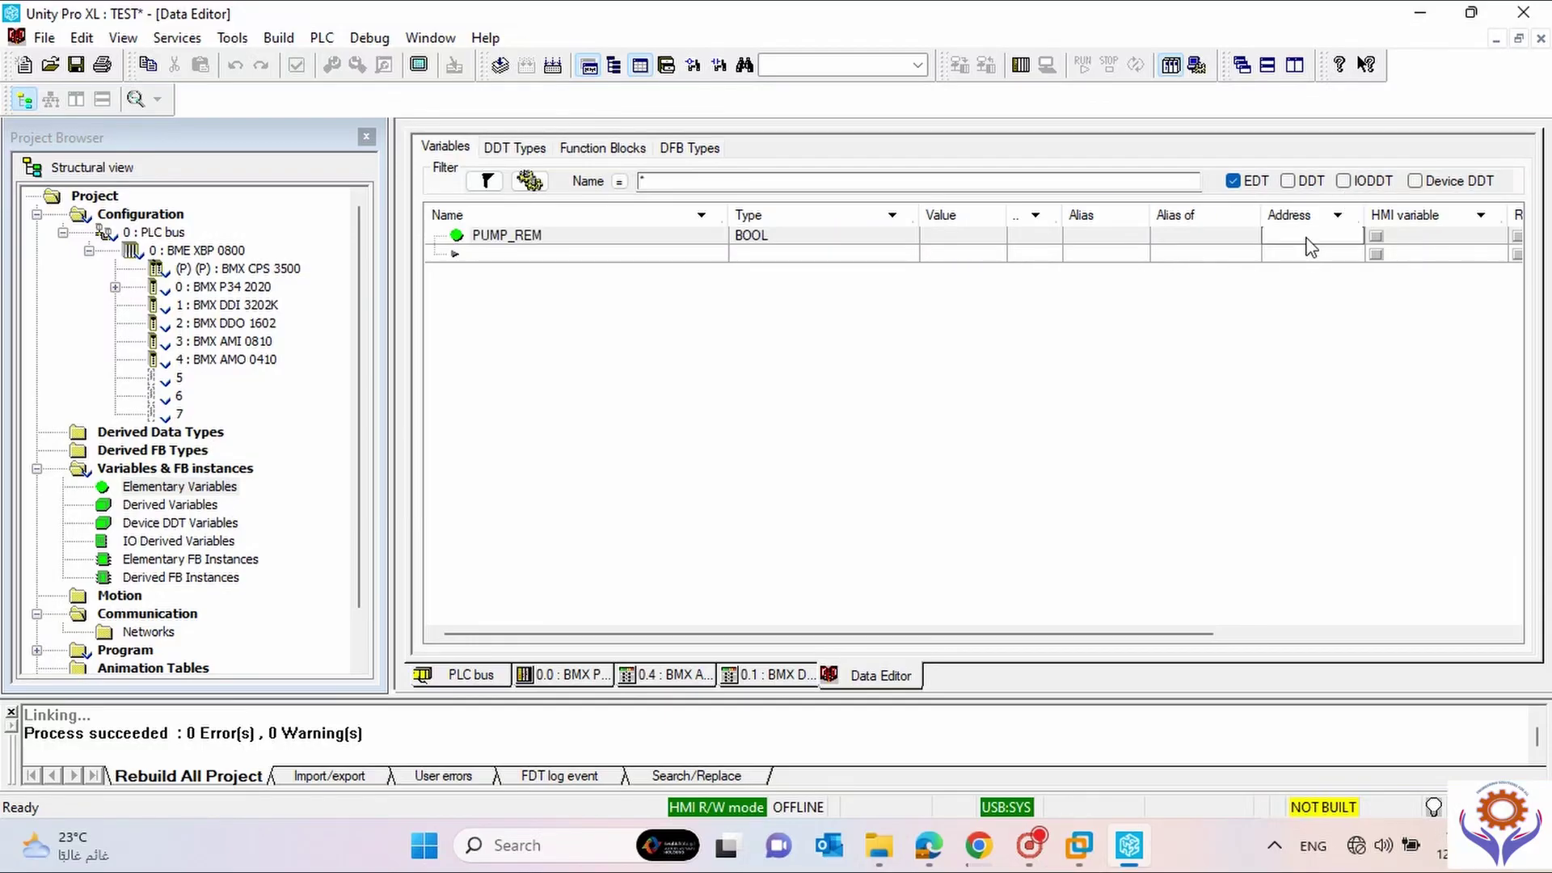
text(%I0.1.0)
key(Return)
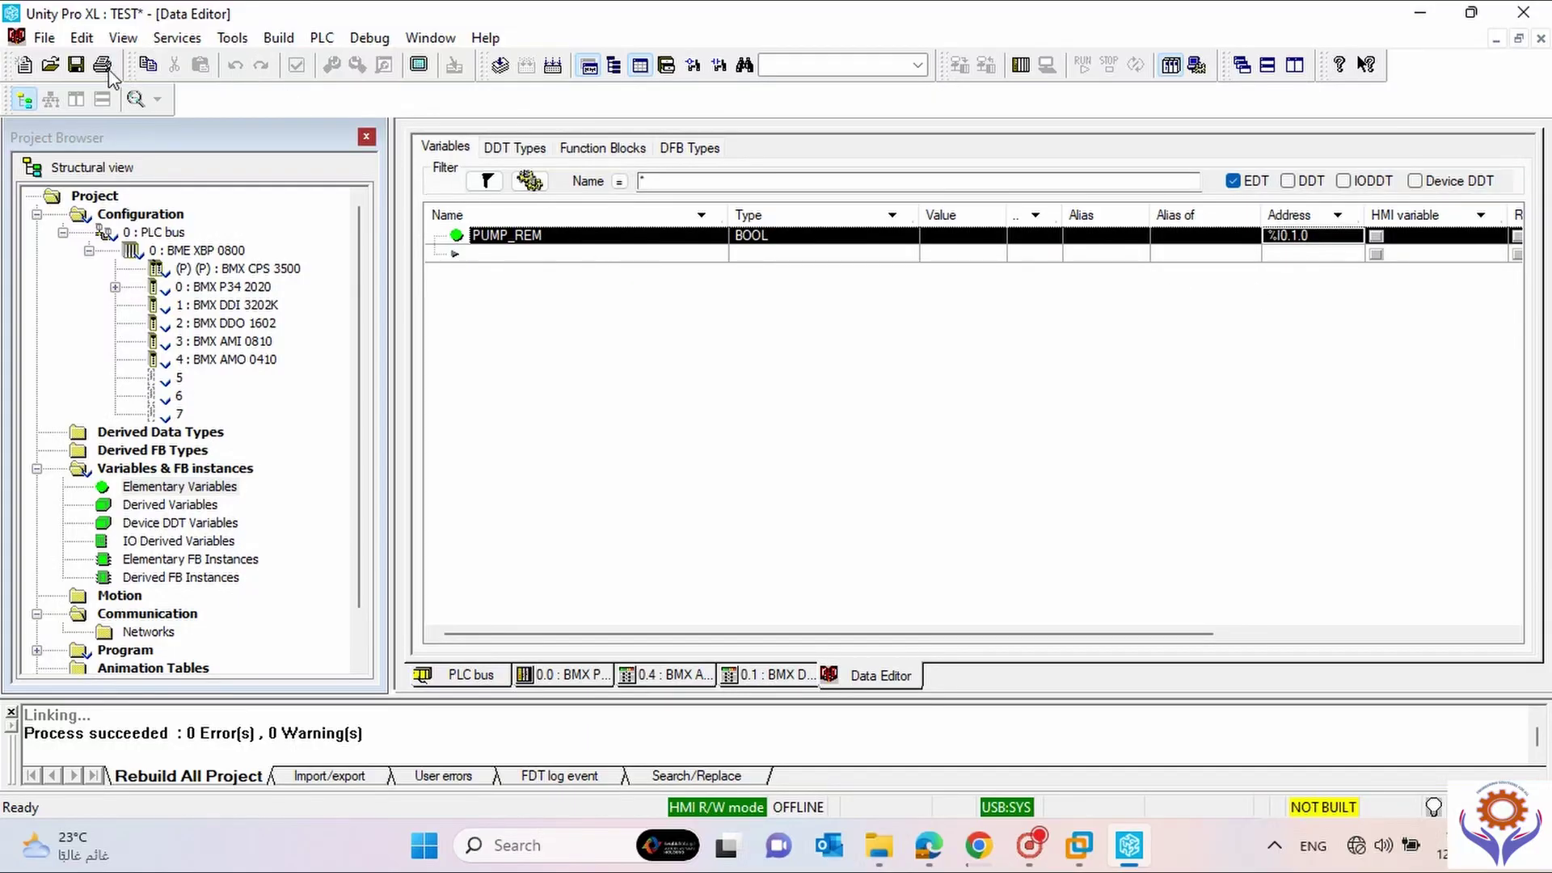
Save the project and check the symbols assigned to Channel 0 of the BMX DDI 3202K module.
click(79, 68)
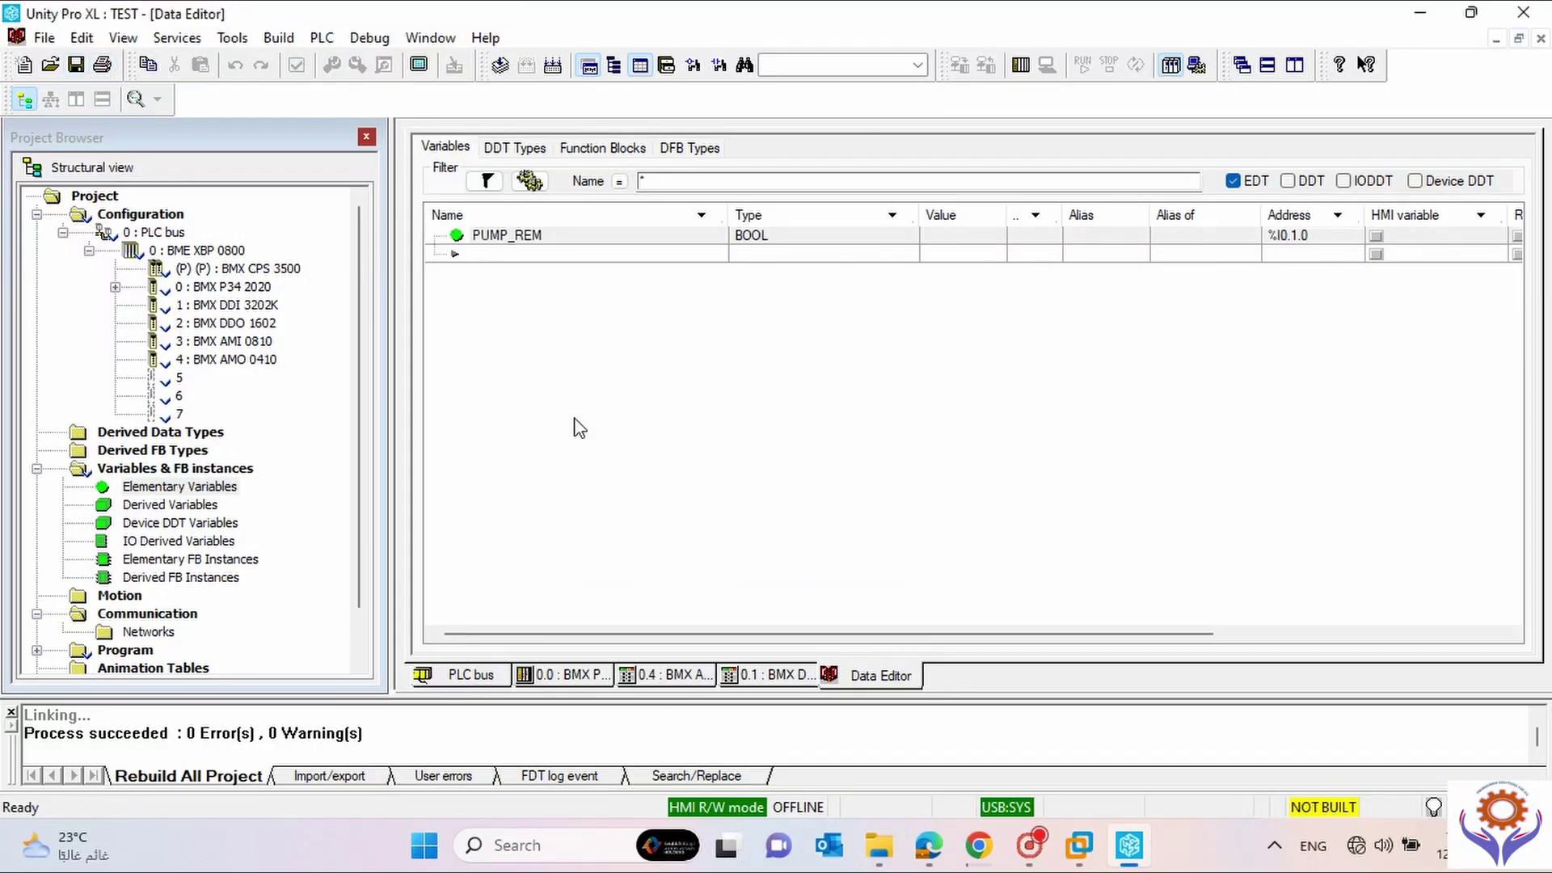
double_click(257, 311)
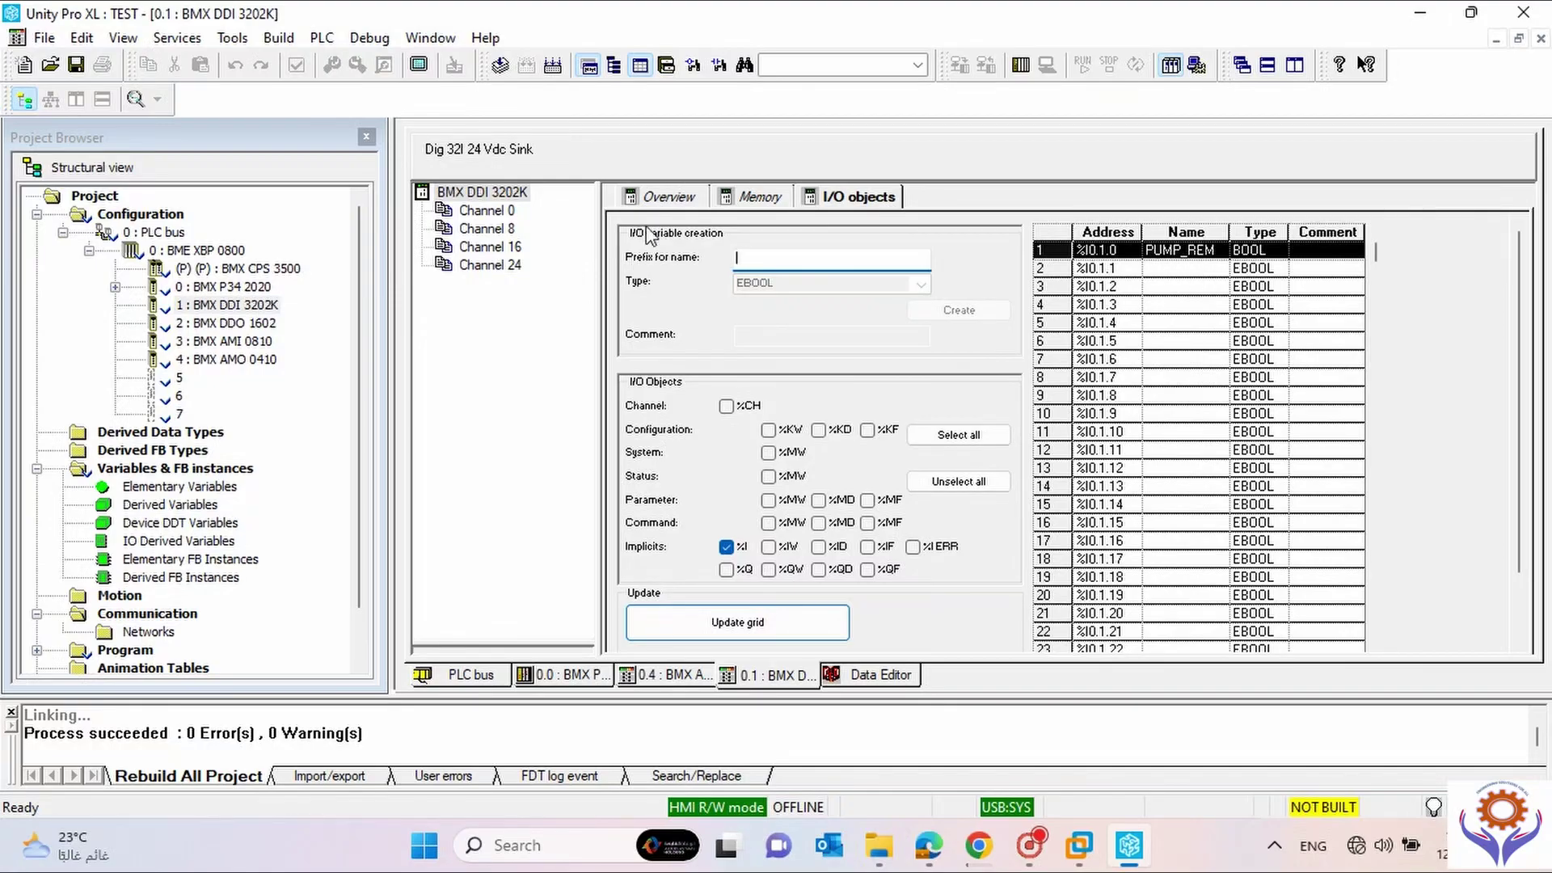
click(493, 210)
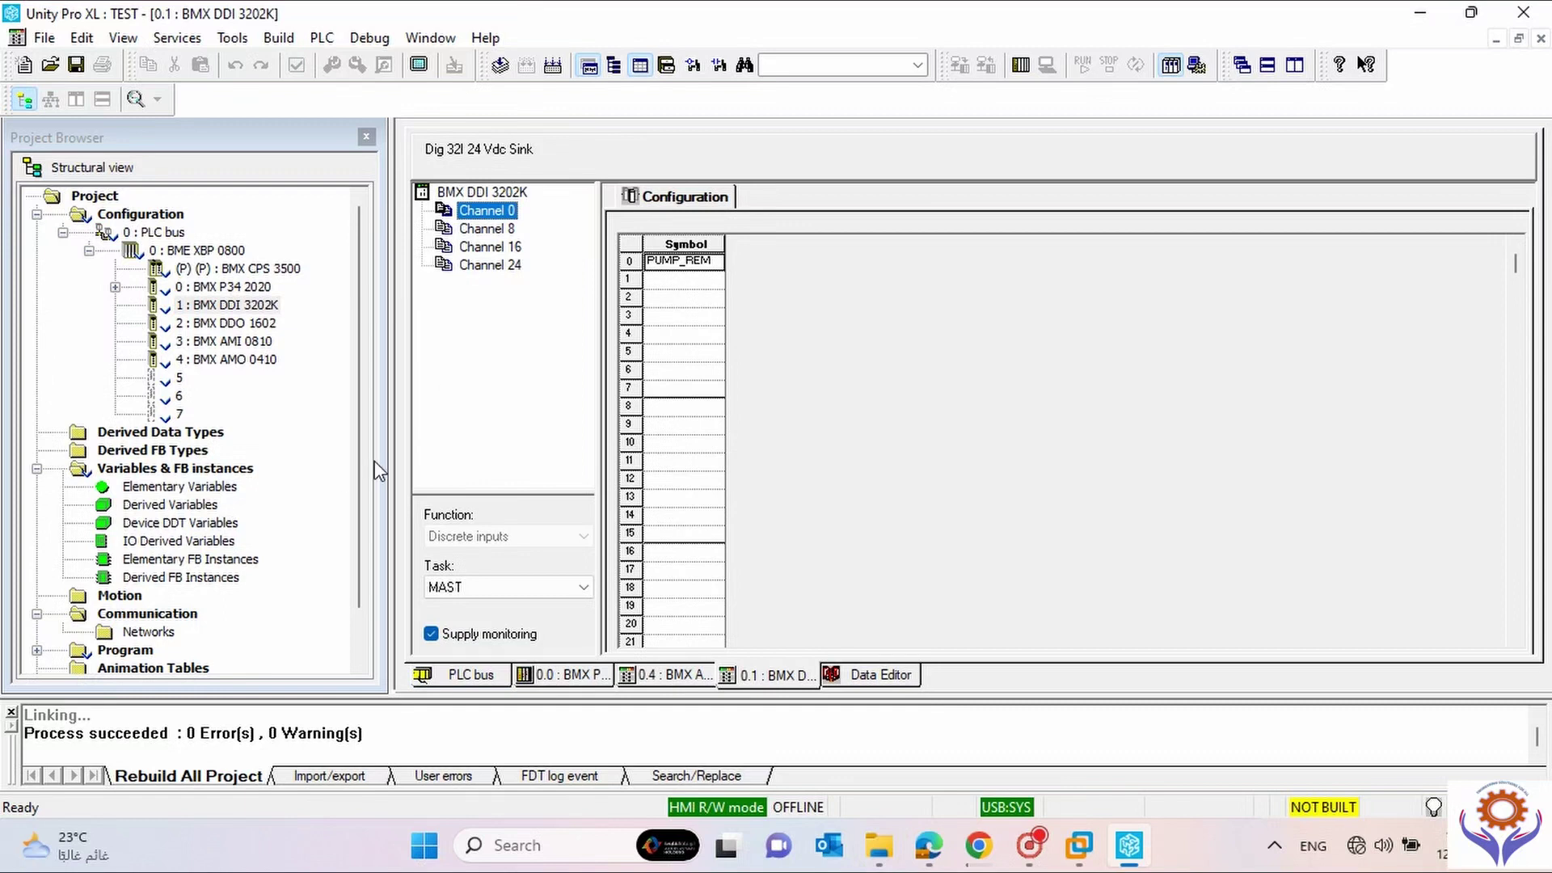
Add a variable named PUMP_RUN with the address %I0.1.1 to the elementary variables.
double_click(203, 493)
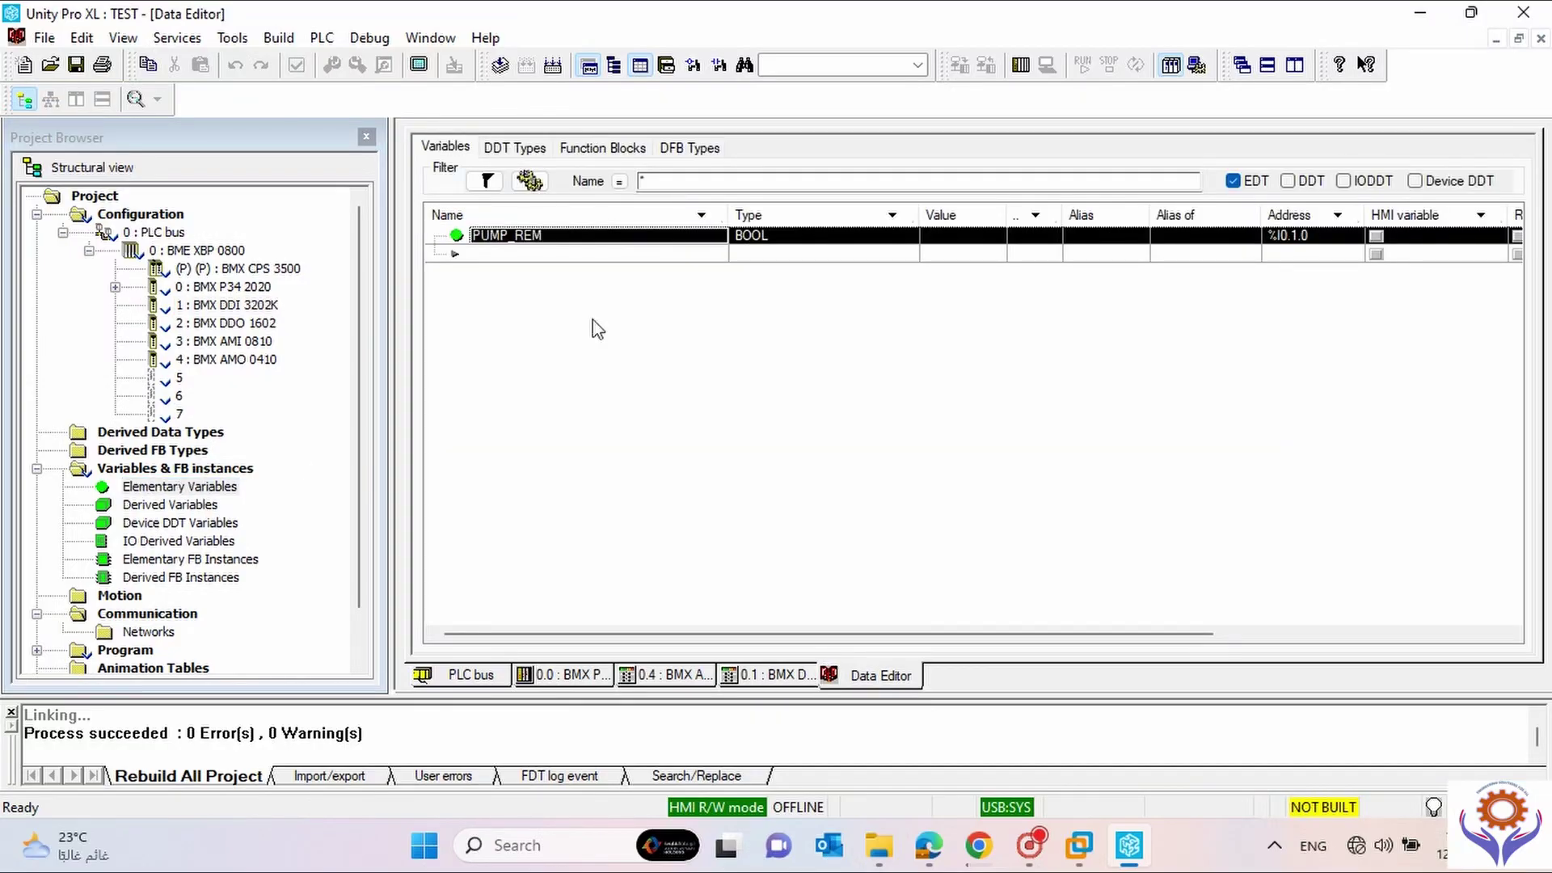
click(493, 253)
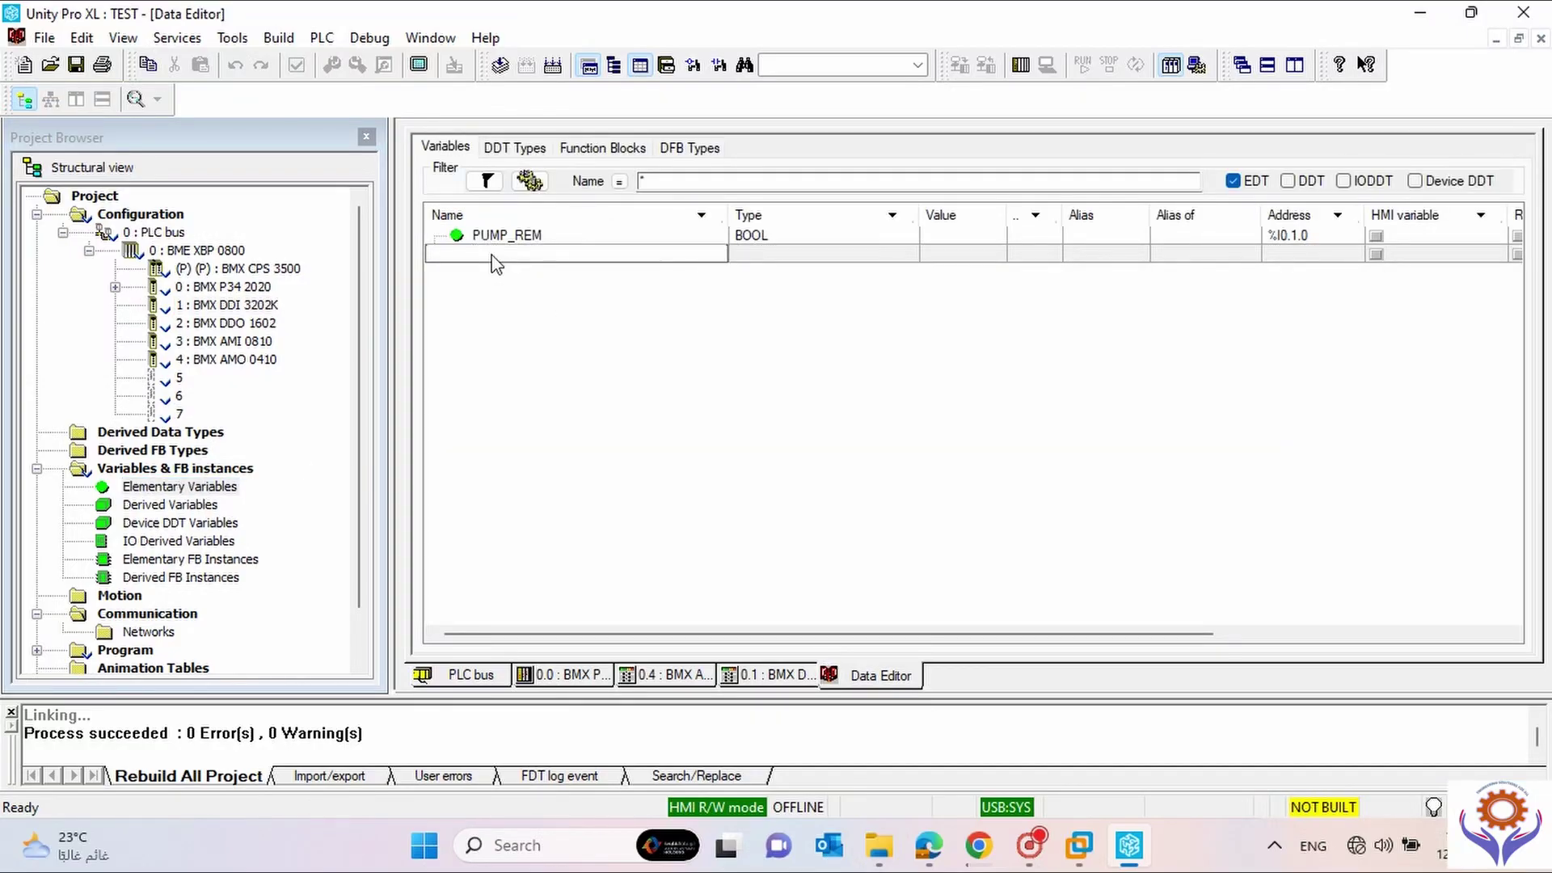
text(PUMP_RUN)
key(Return)
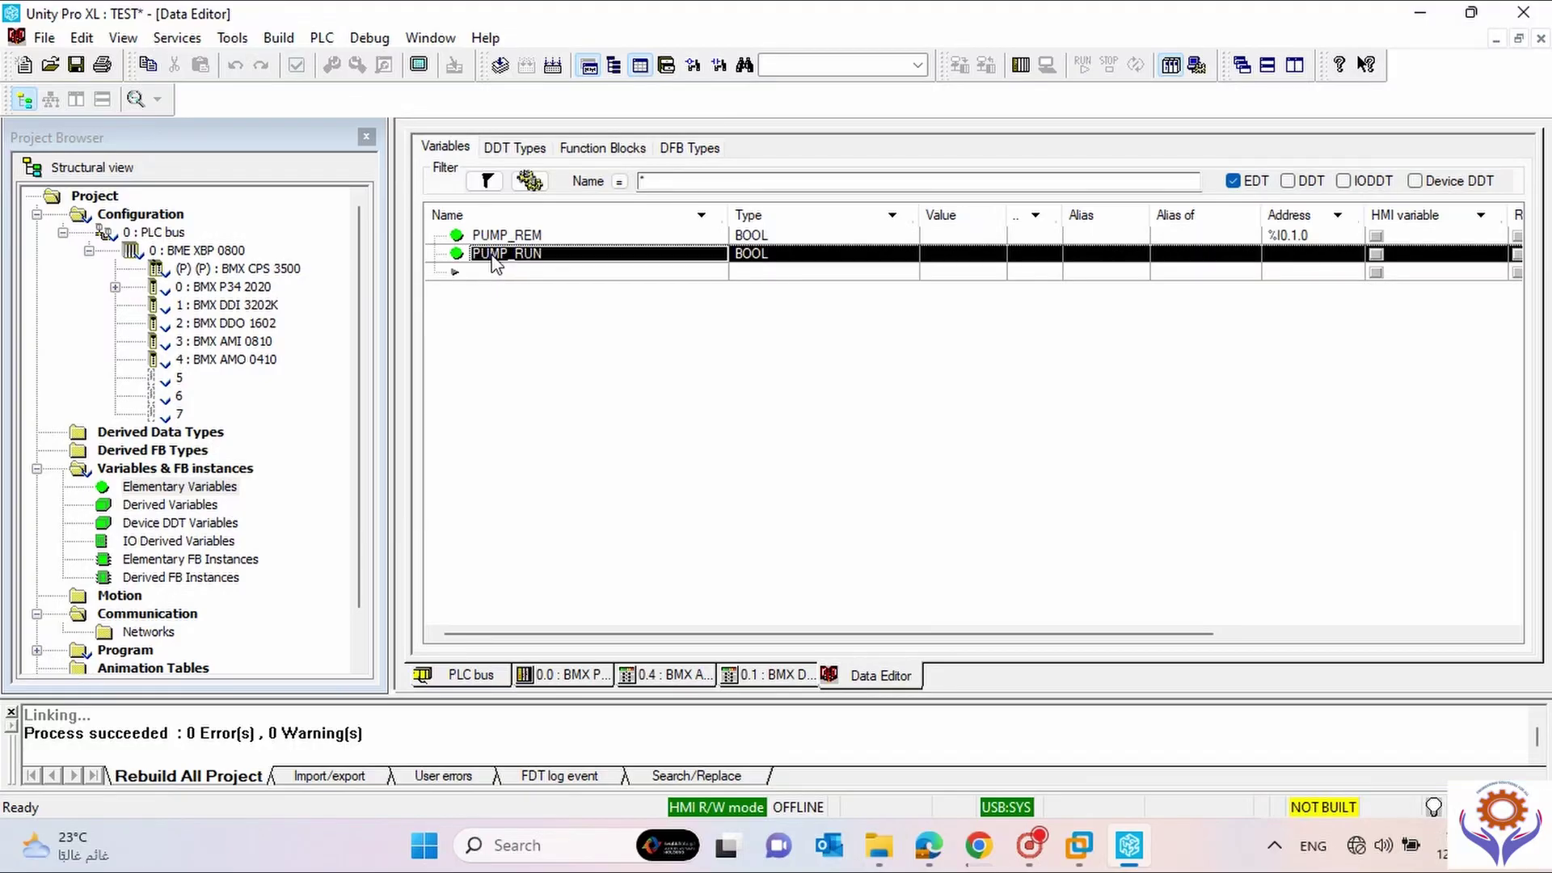
click(1299, 253)
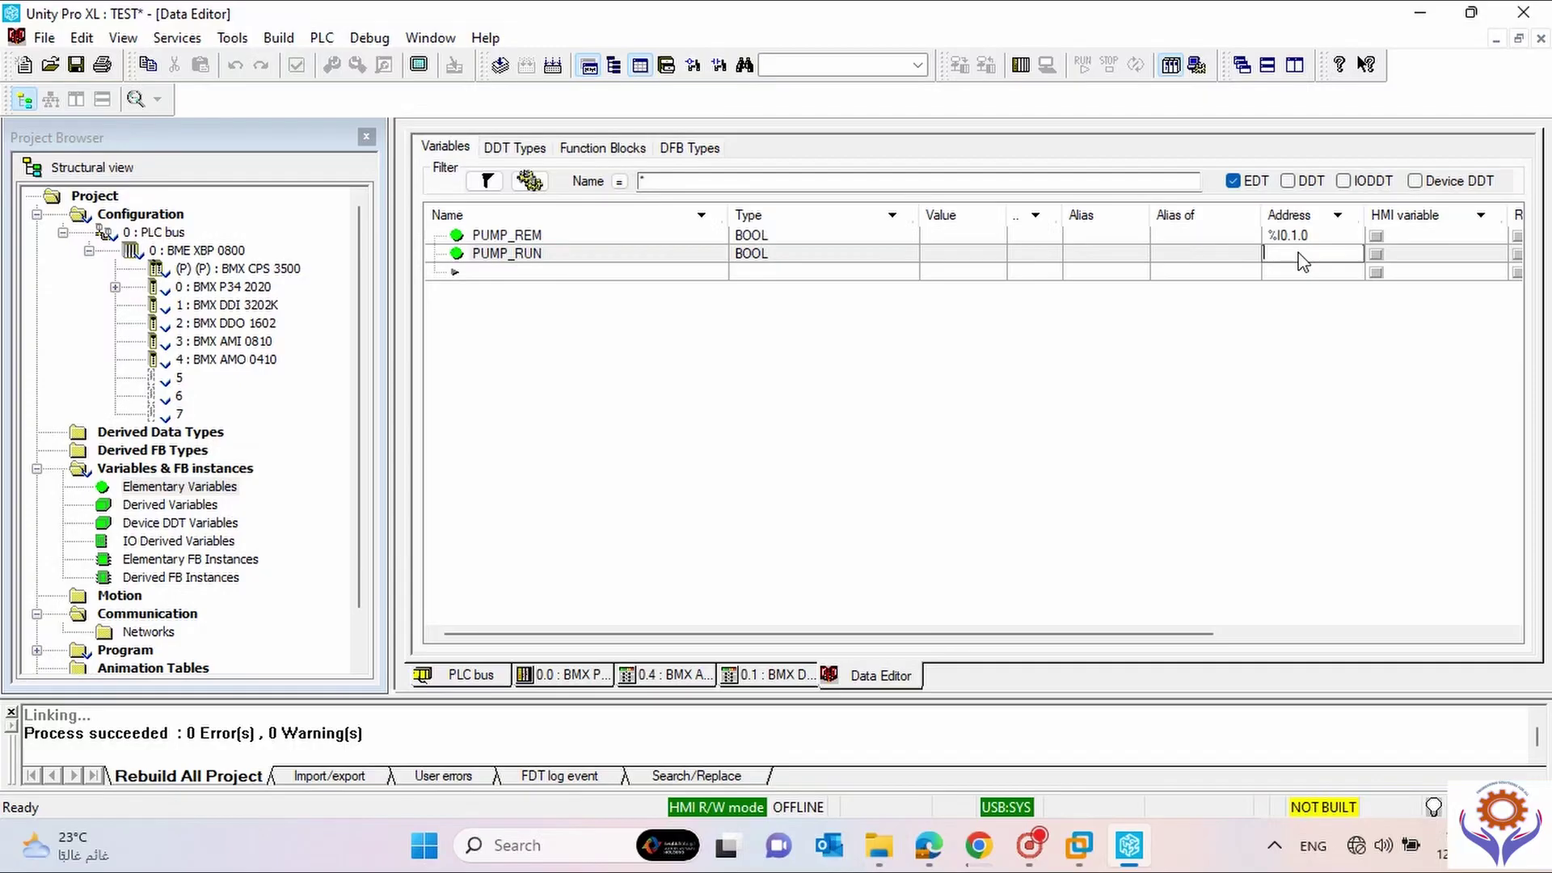
text(%I0.1.1)
key(Return)
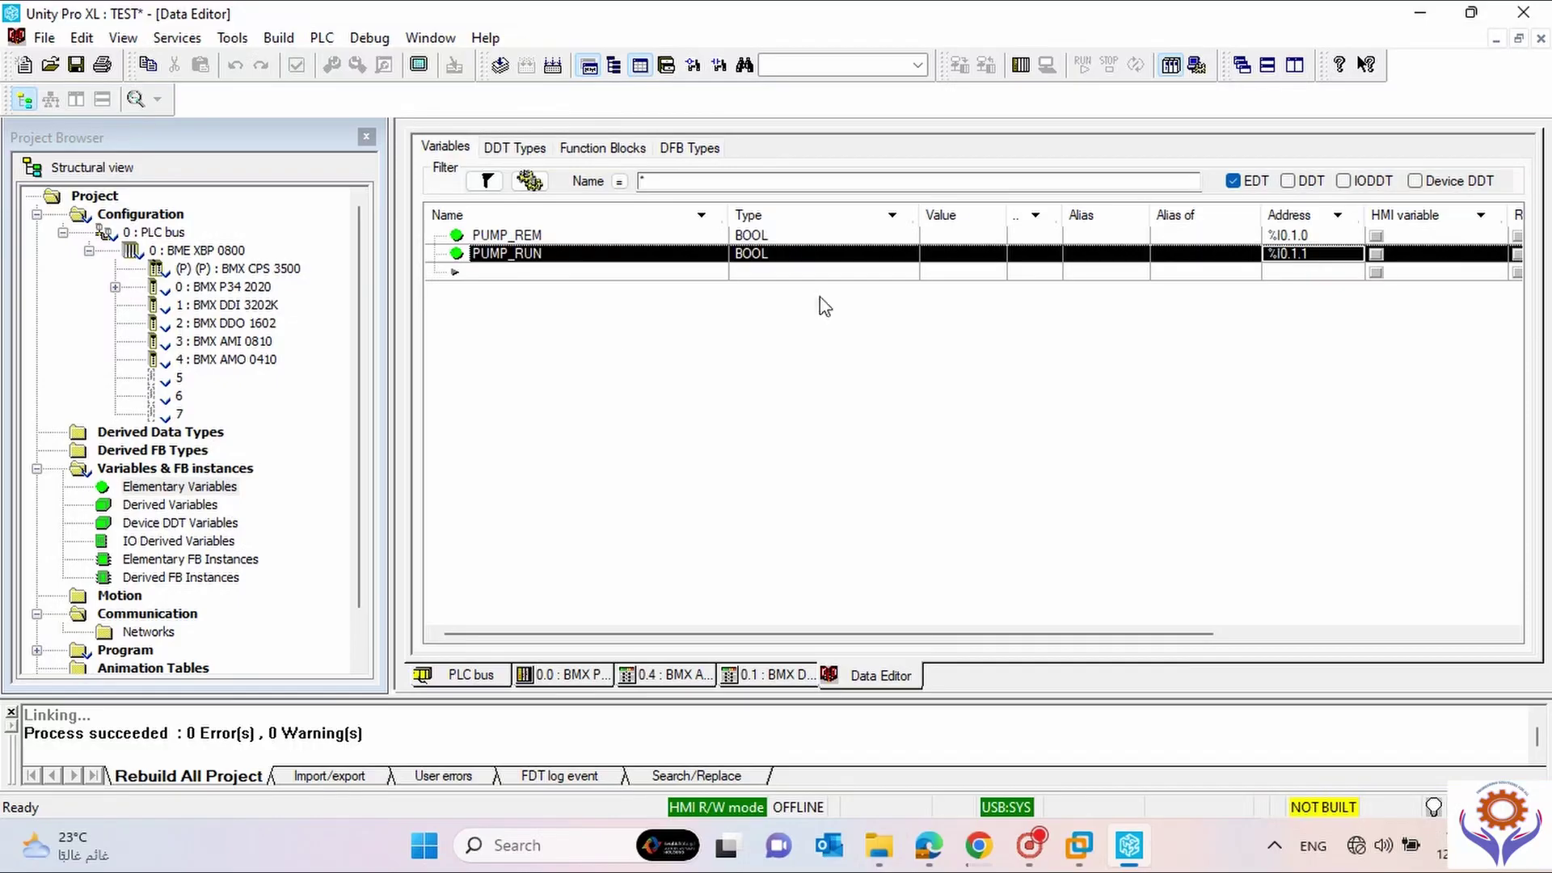
Add a variable named PUMP_TRIP, reusing PUMP_RUN's address text edited to %I0.1.2.
click(483, 275)
click(484, 275)
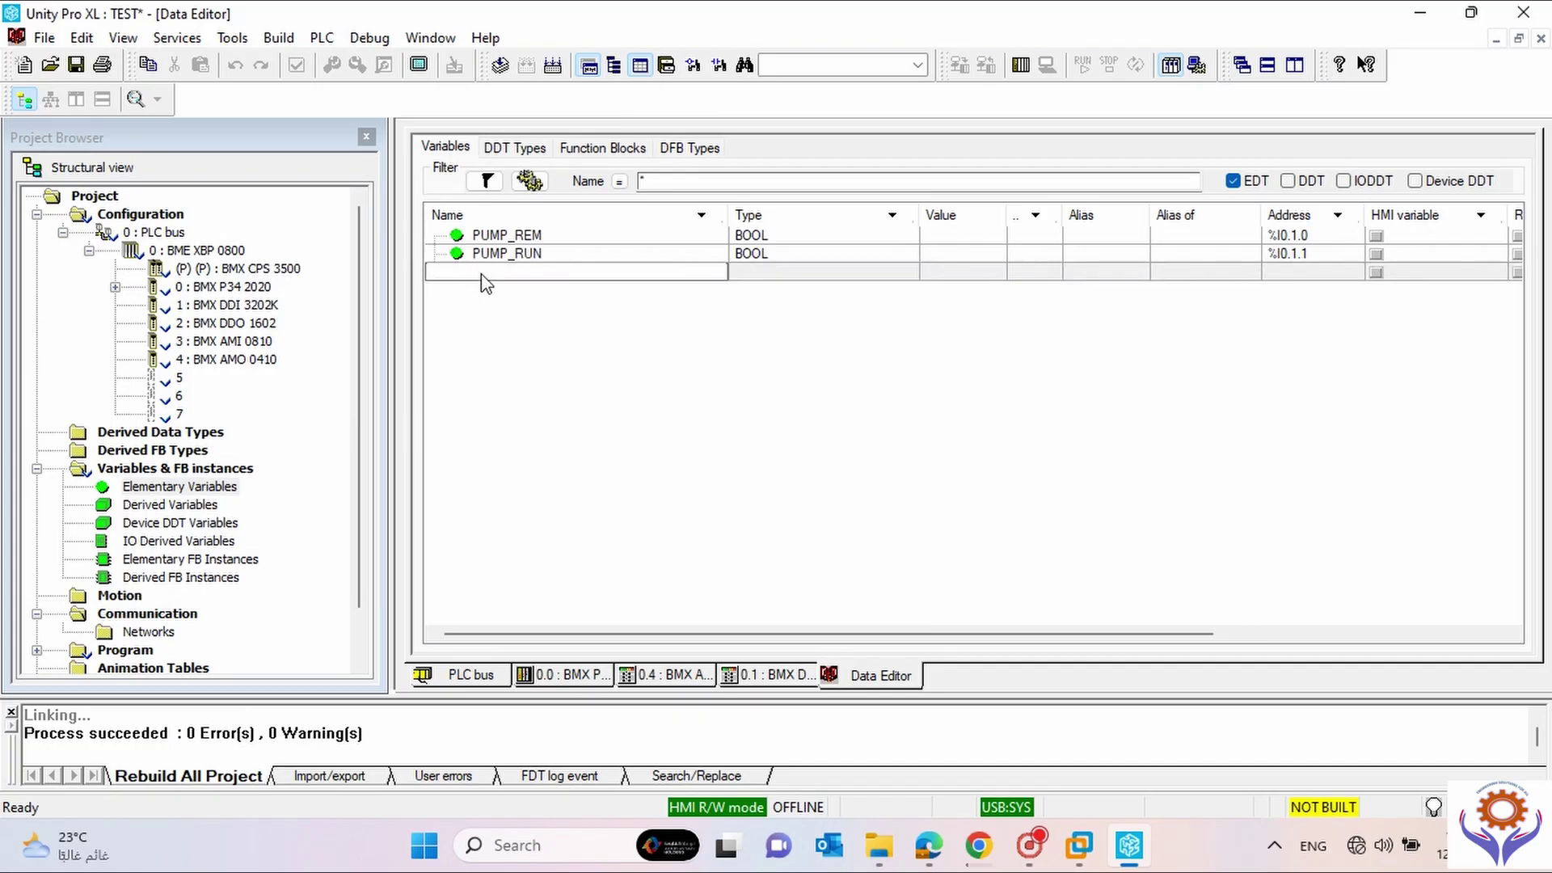
text(PUMP_TRIP)
key(Return)
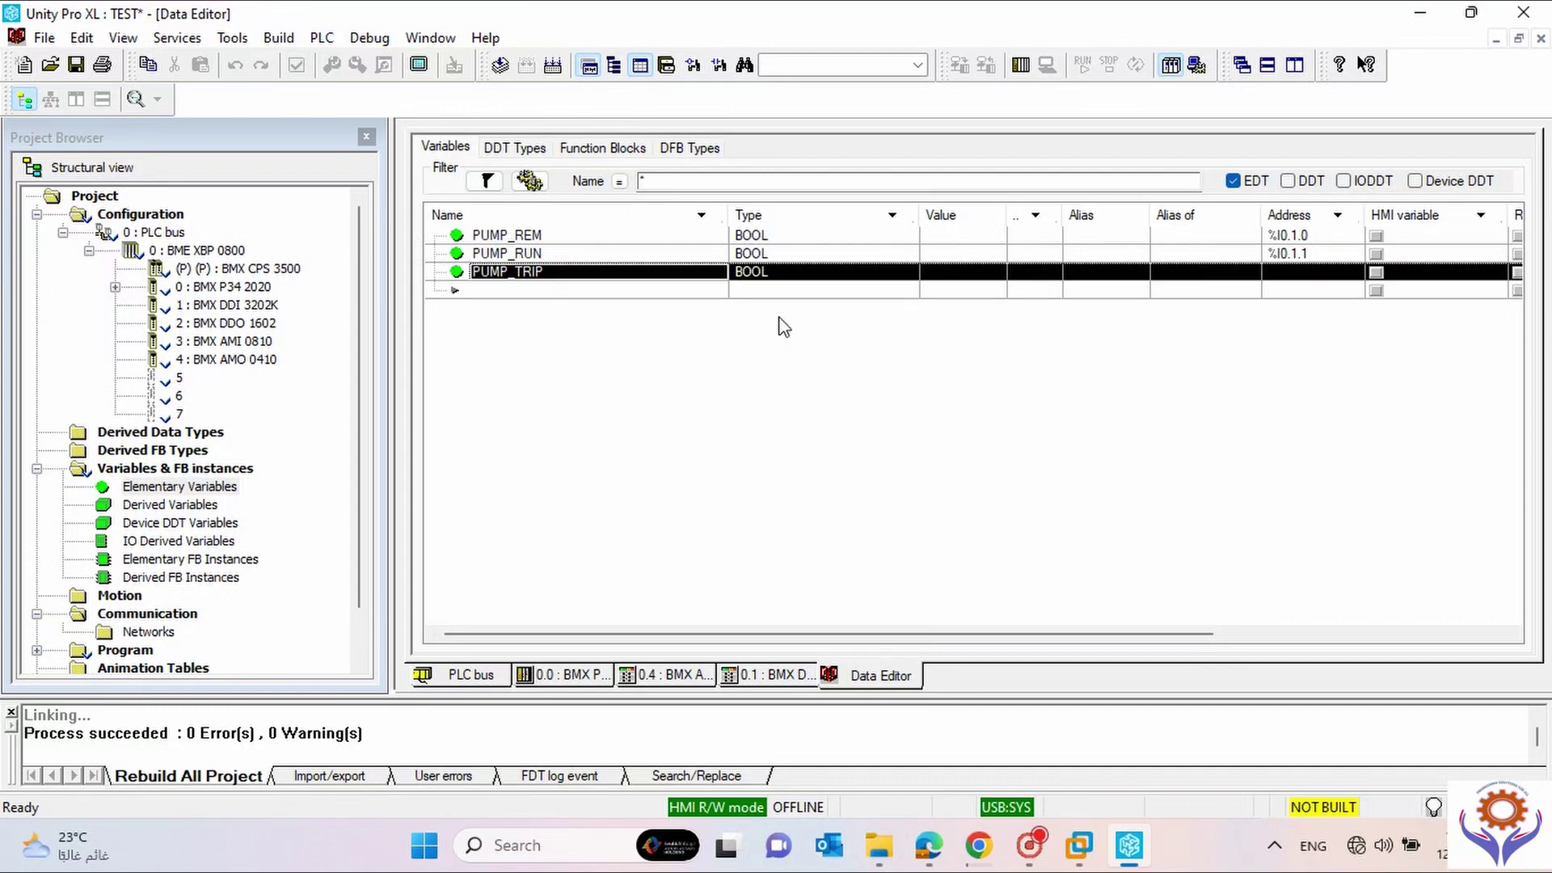
click(1284, 275)
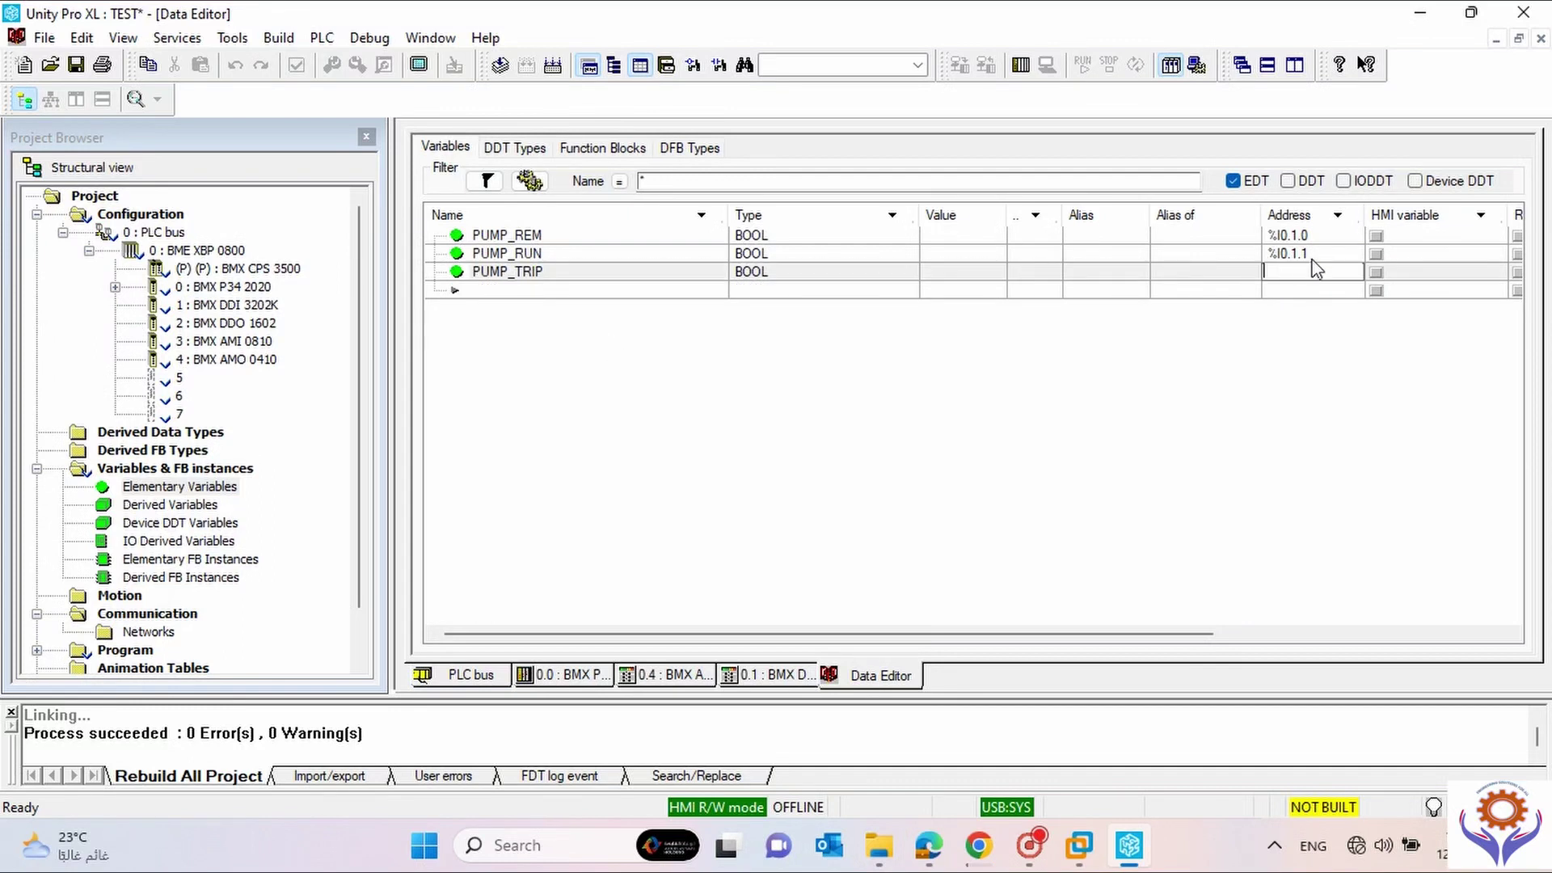
click(1314, 257)
key(ctrl+c)
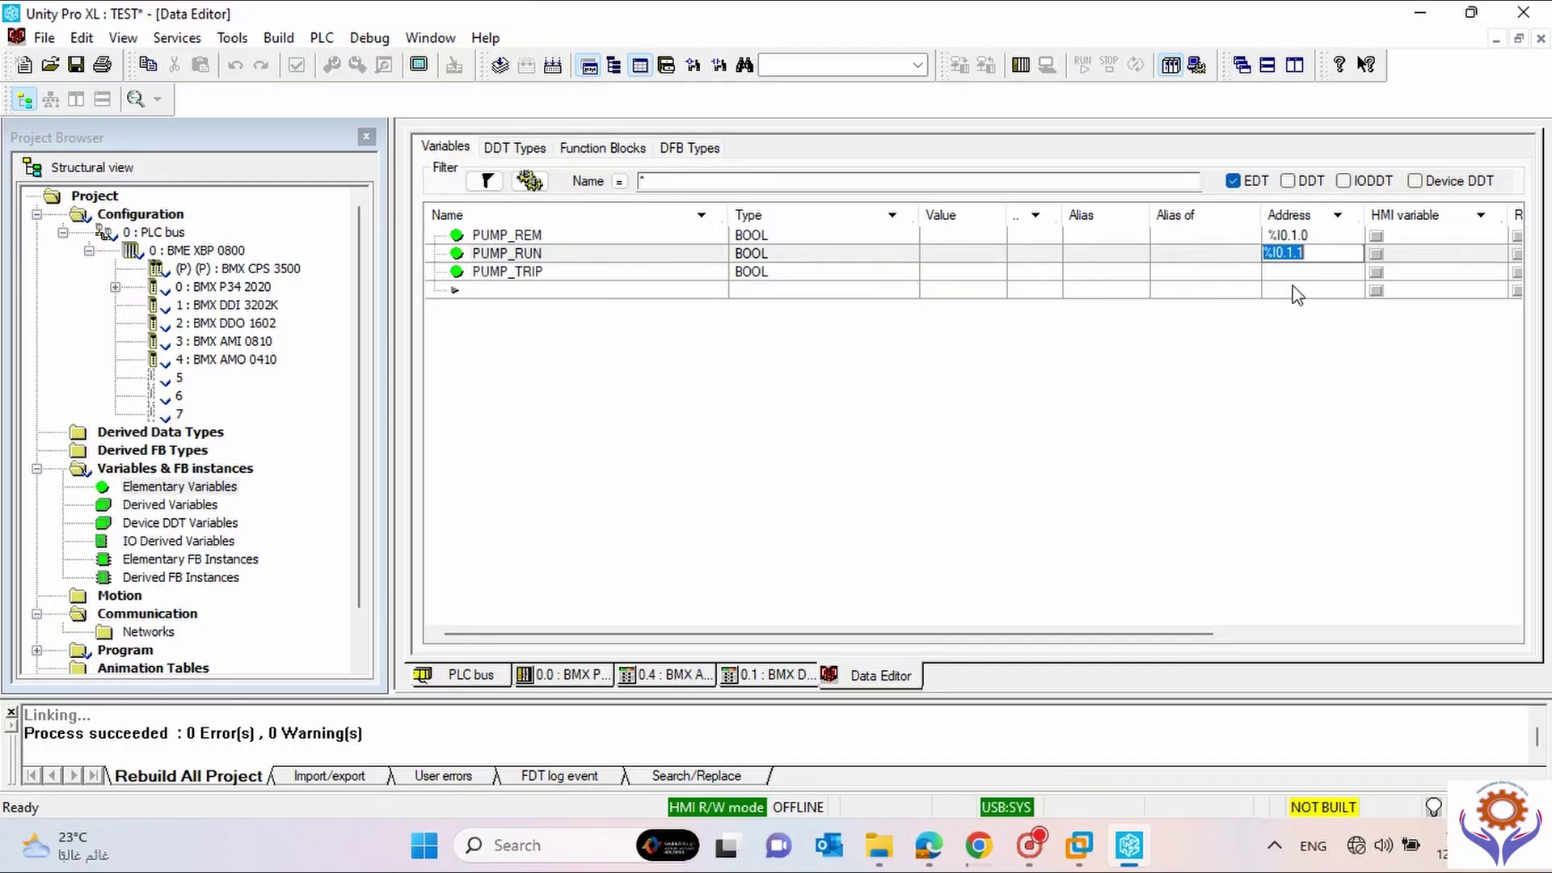
click(1289, 272)
key(ctrl+v)
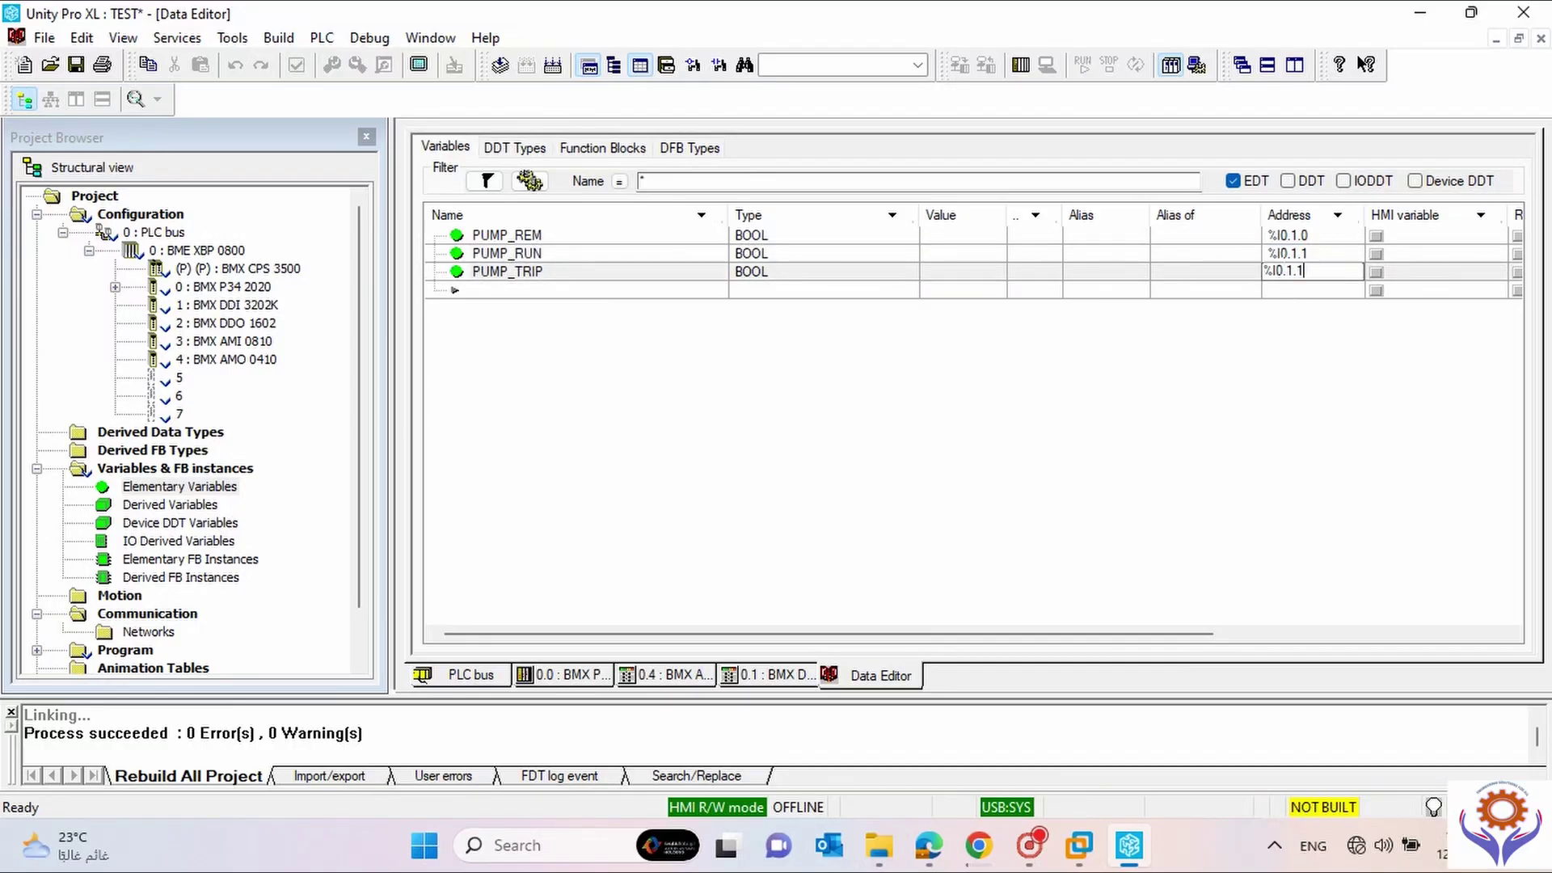
key(BackSpace)
text(2)
key(Return)
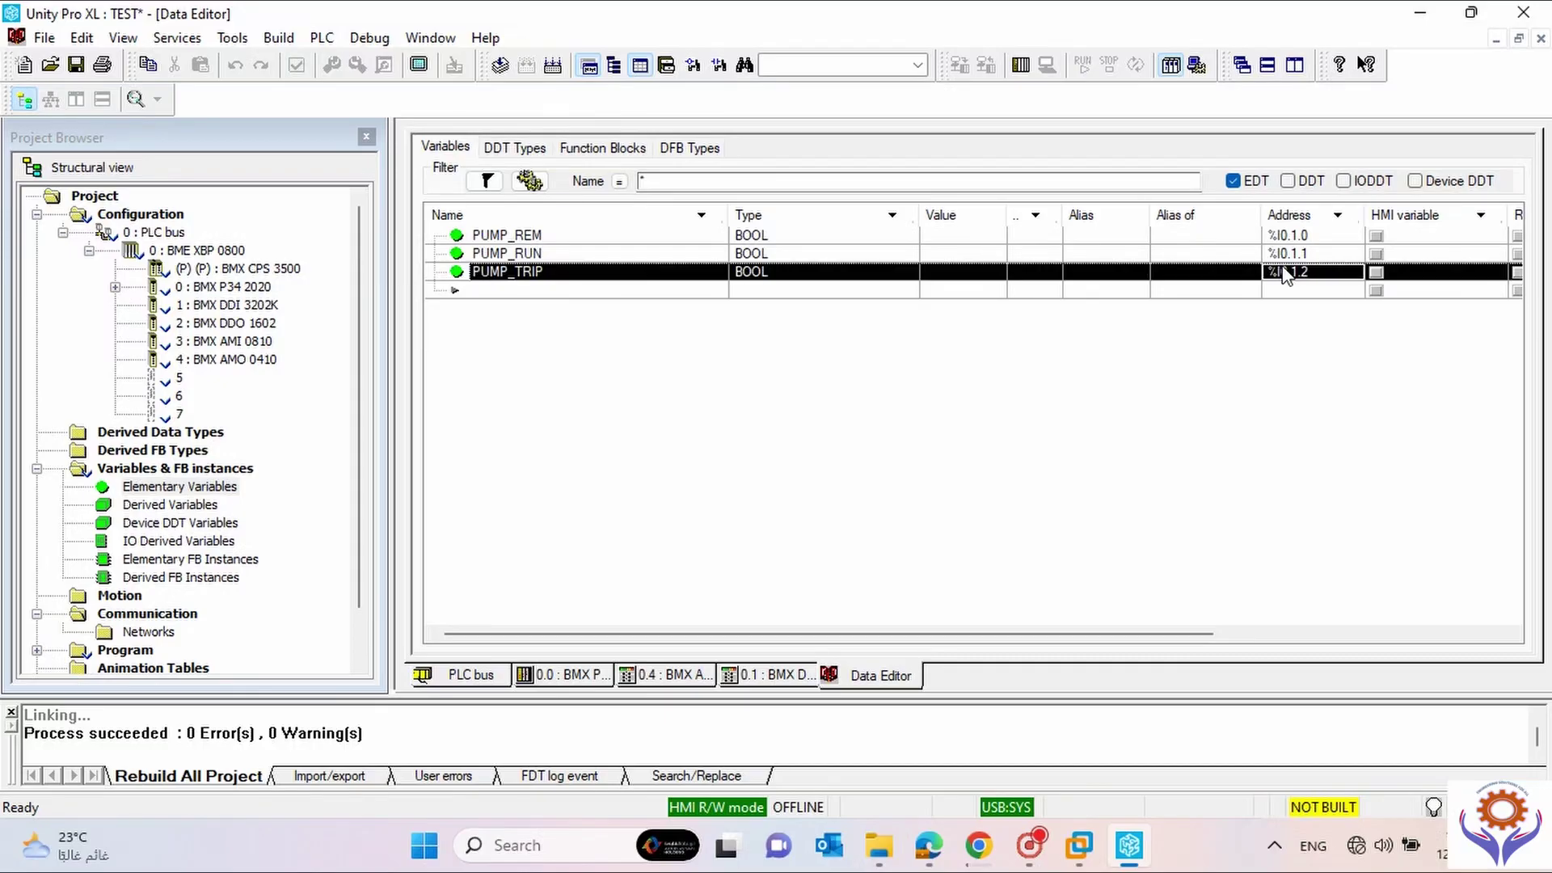
Add a variable named PUMP_LOC with the address %I0.1.3 to the elementary variables.
double_click(485, 292)
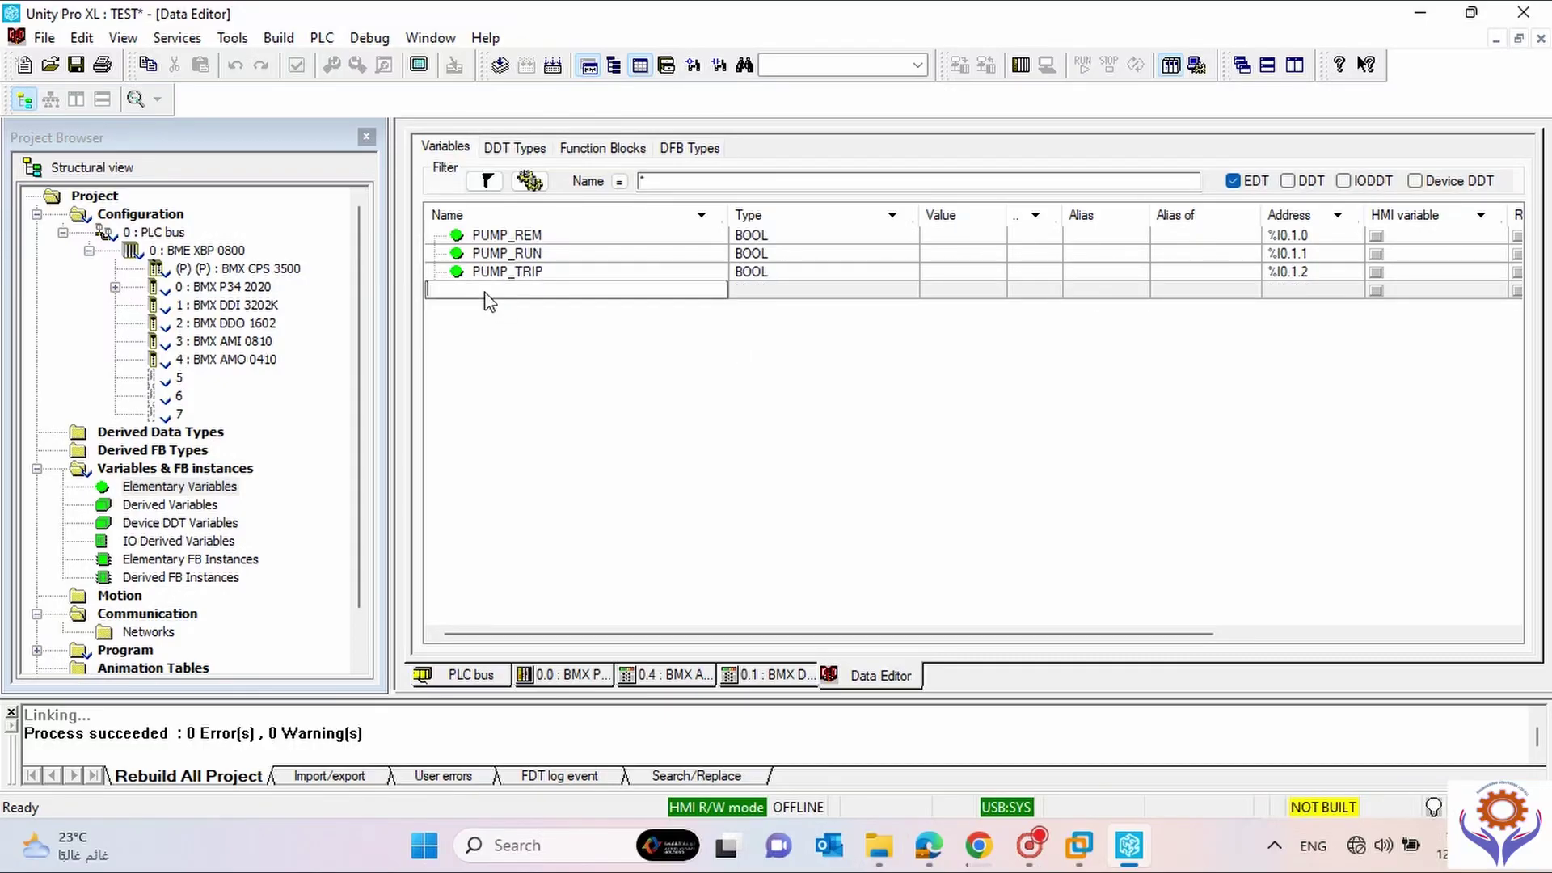
text(PUMP_LOC)
key(Return)
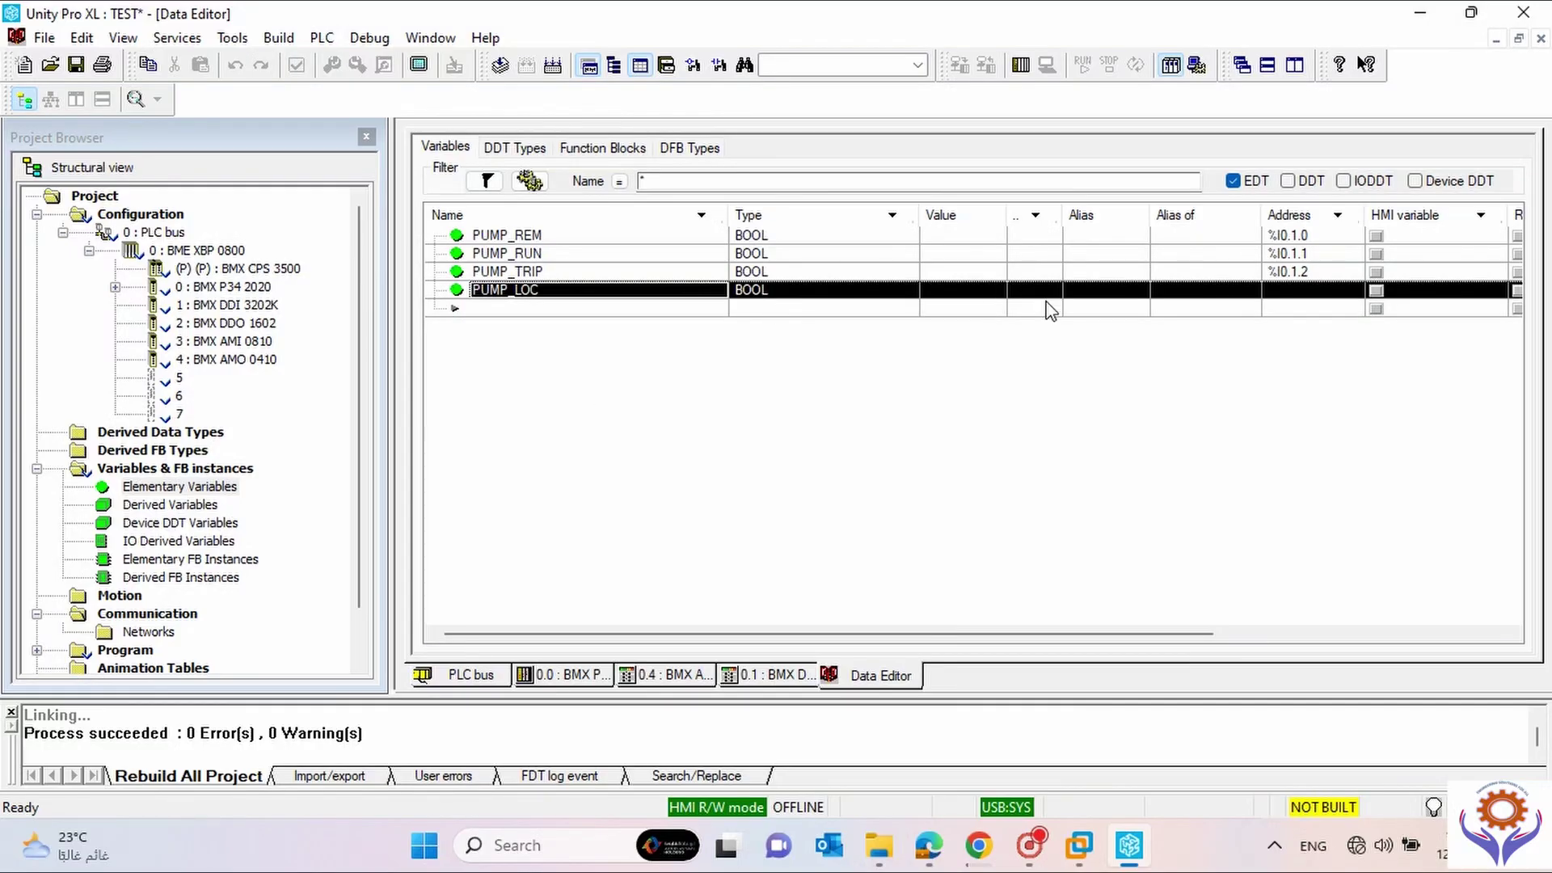
click(1277, 290)
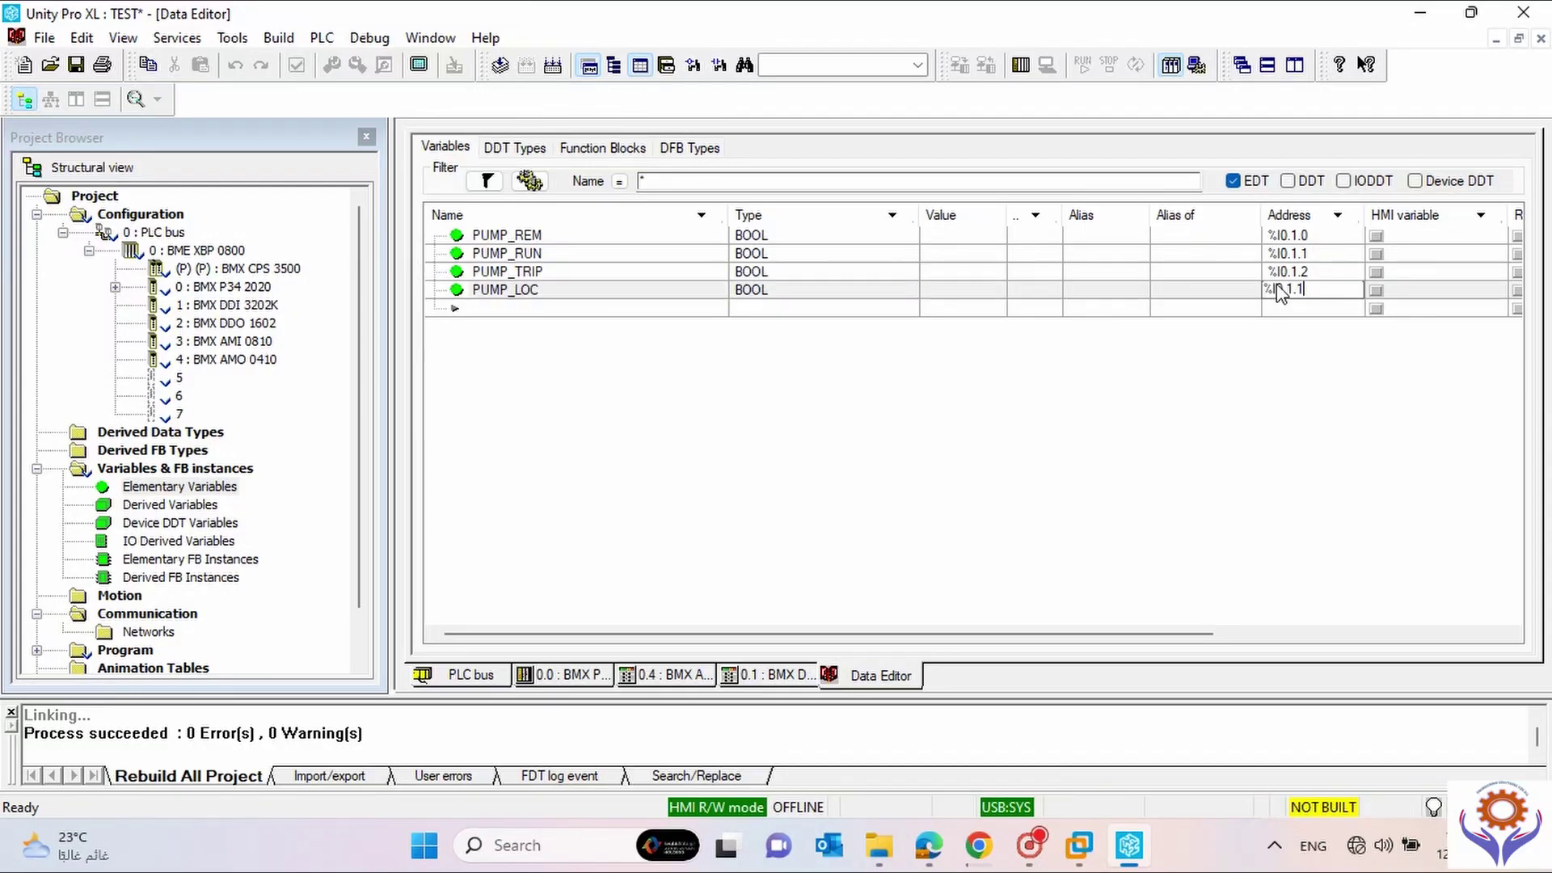
text(%I0.1.1)
key(BackSpace)
text(3)
key(Return)
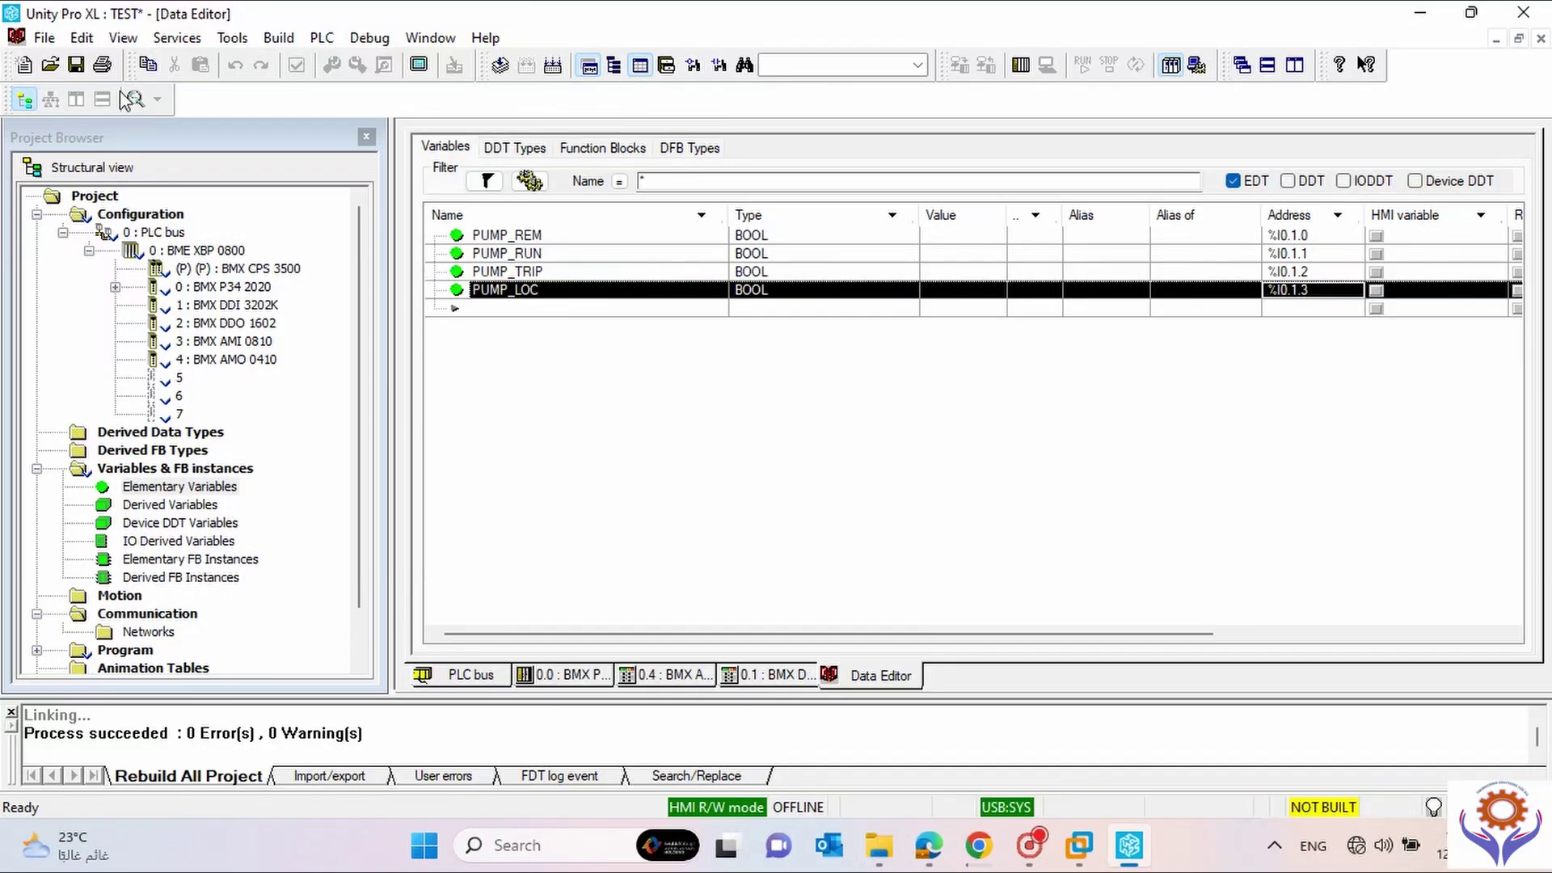
Save the project and check the channel symbols of the BMX DDI 3202K discrete input module.
click(76, 67)
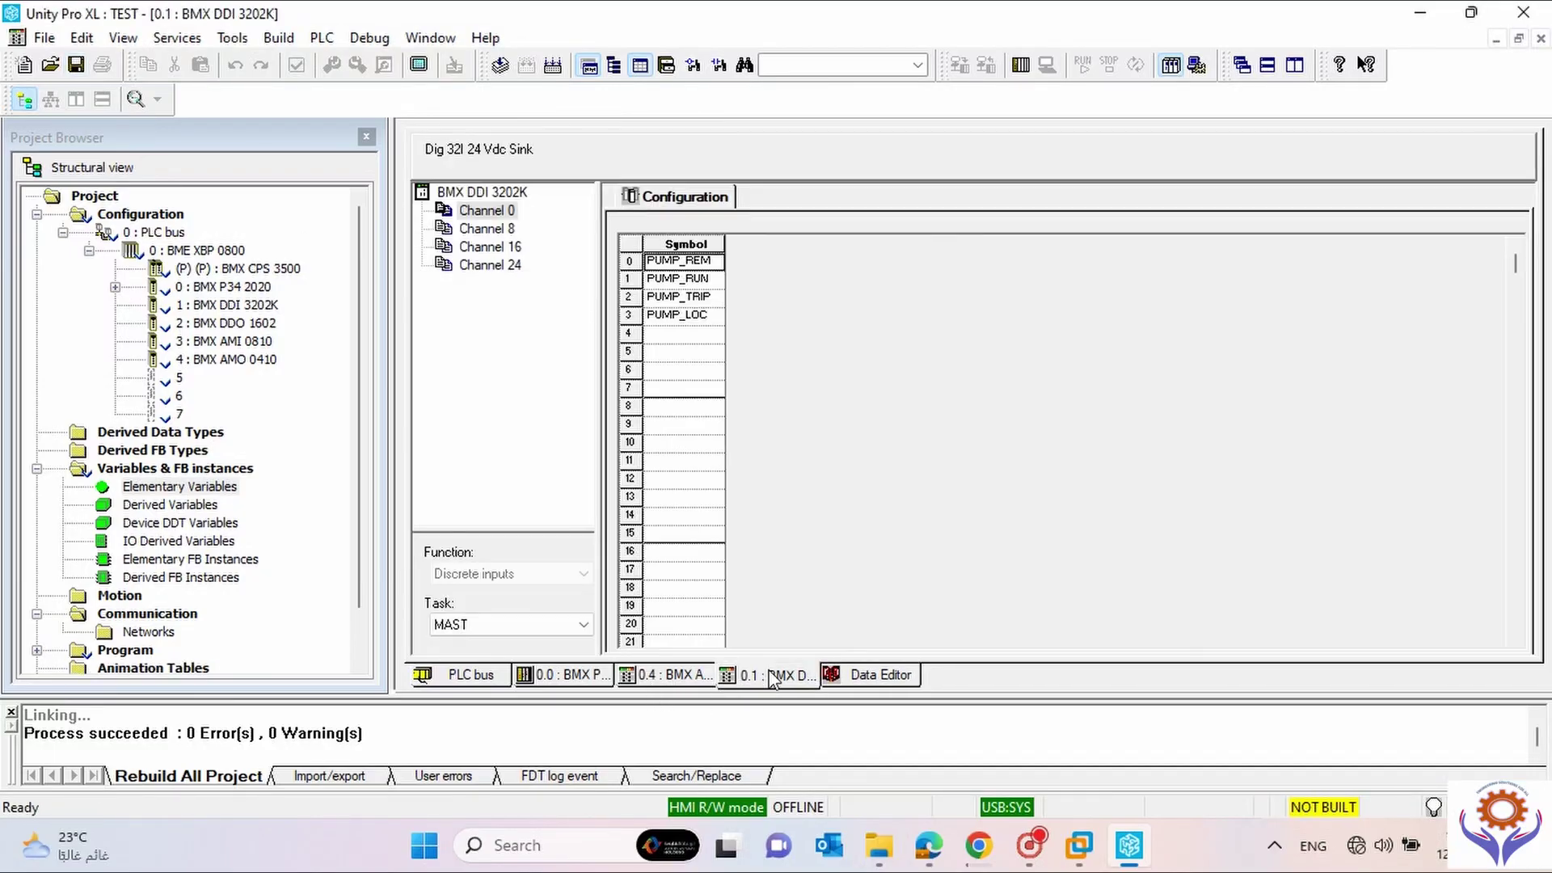
click(772, 675)
Open the BMX DDO 1602 discrete output module and list its implicit %Q objects in the I/O objects grid.
double_click(244, 328)
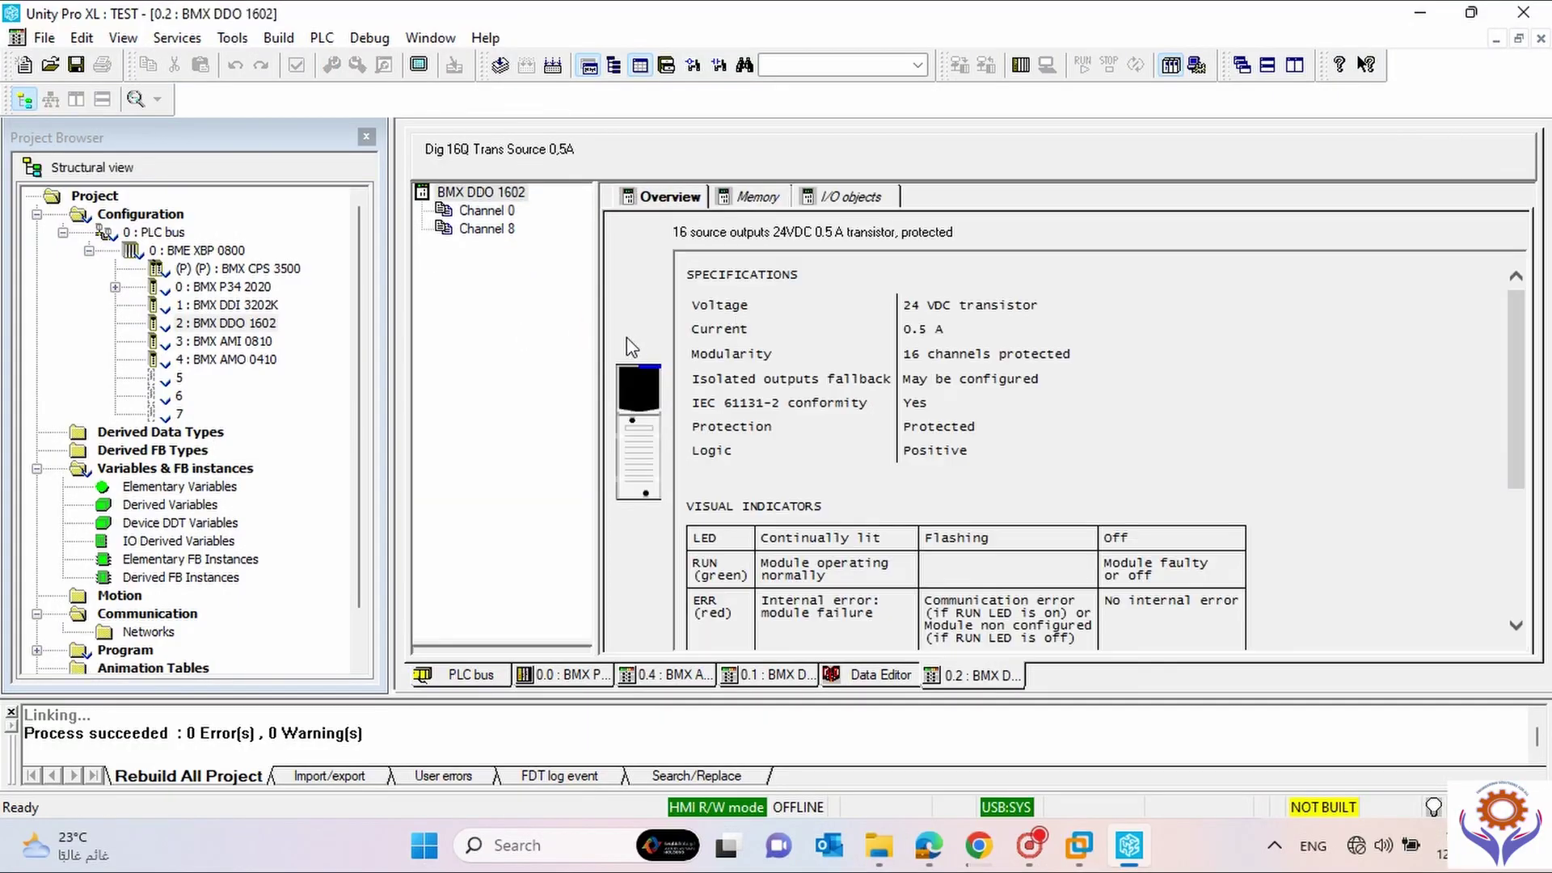
click(873, 199)
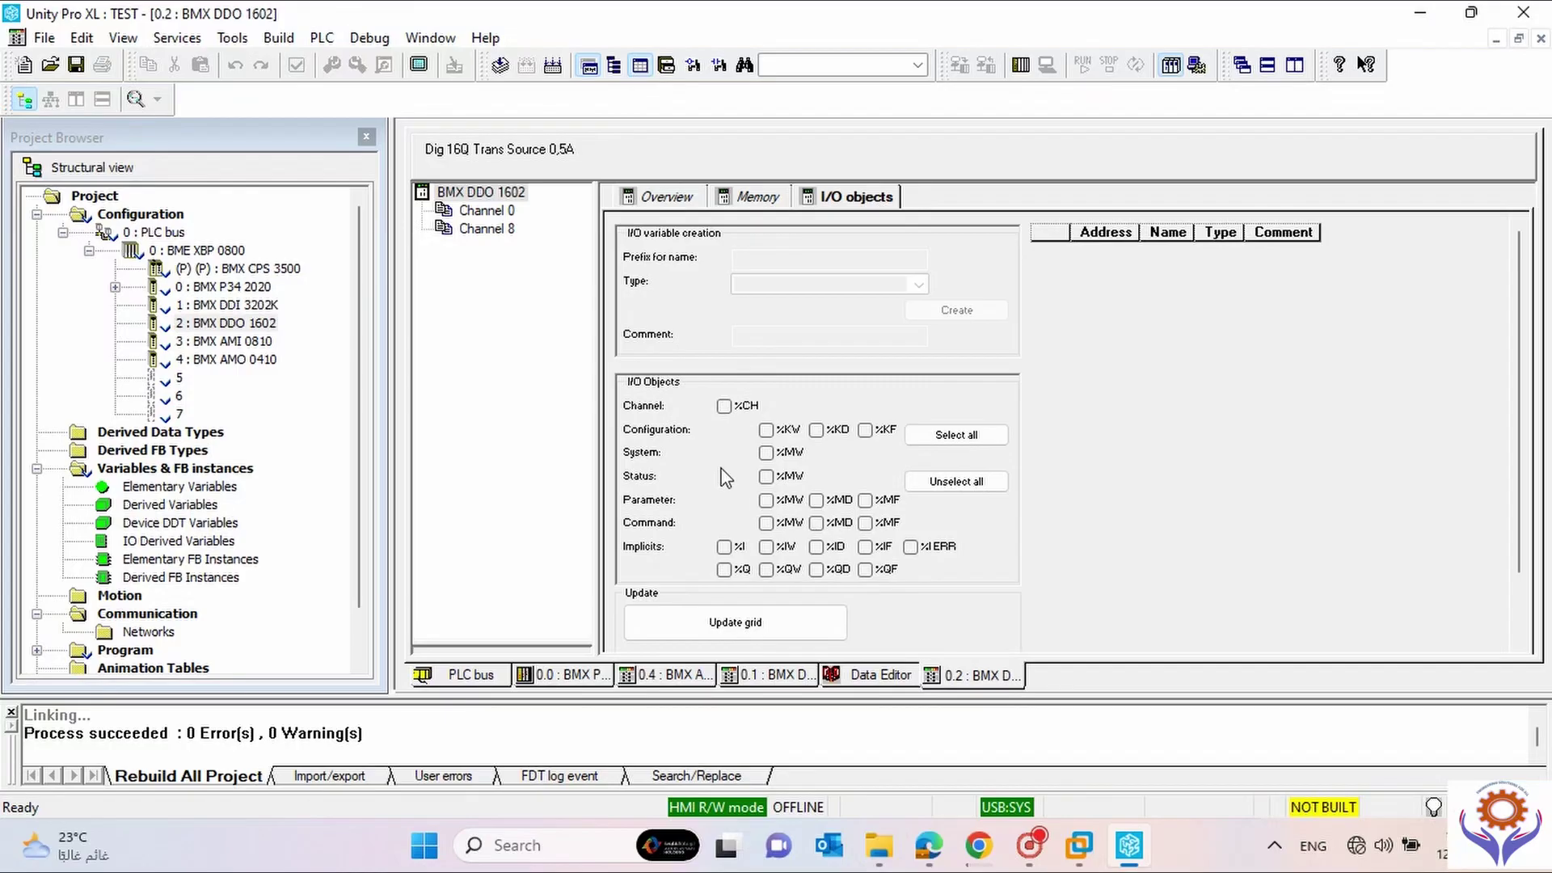
click(724, 569)
click(788, 639)
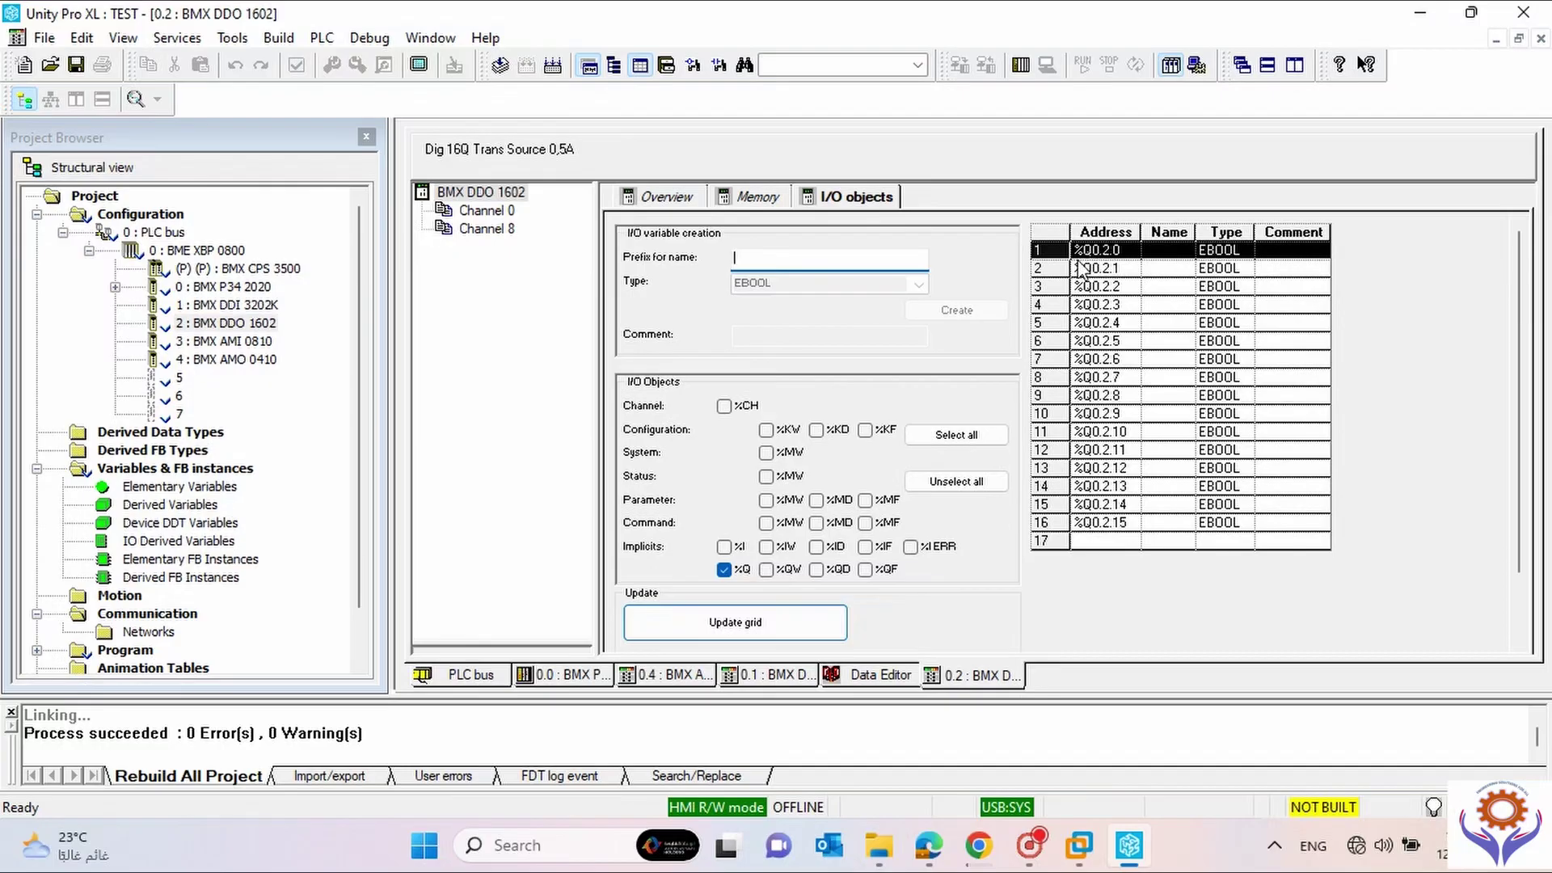
Minimize the BMX DDO 1602 window, close the BMX DDI 3202K window and bring back the Data Editor.
click(1497, 40)
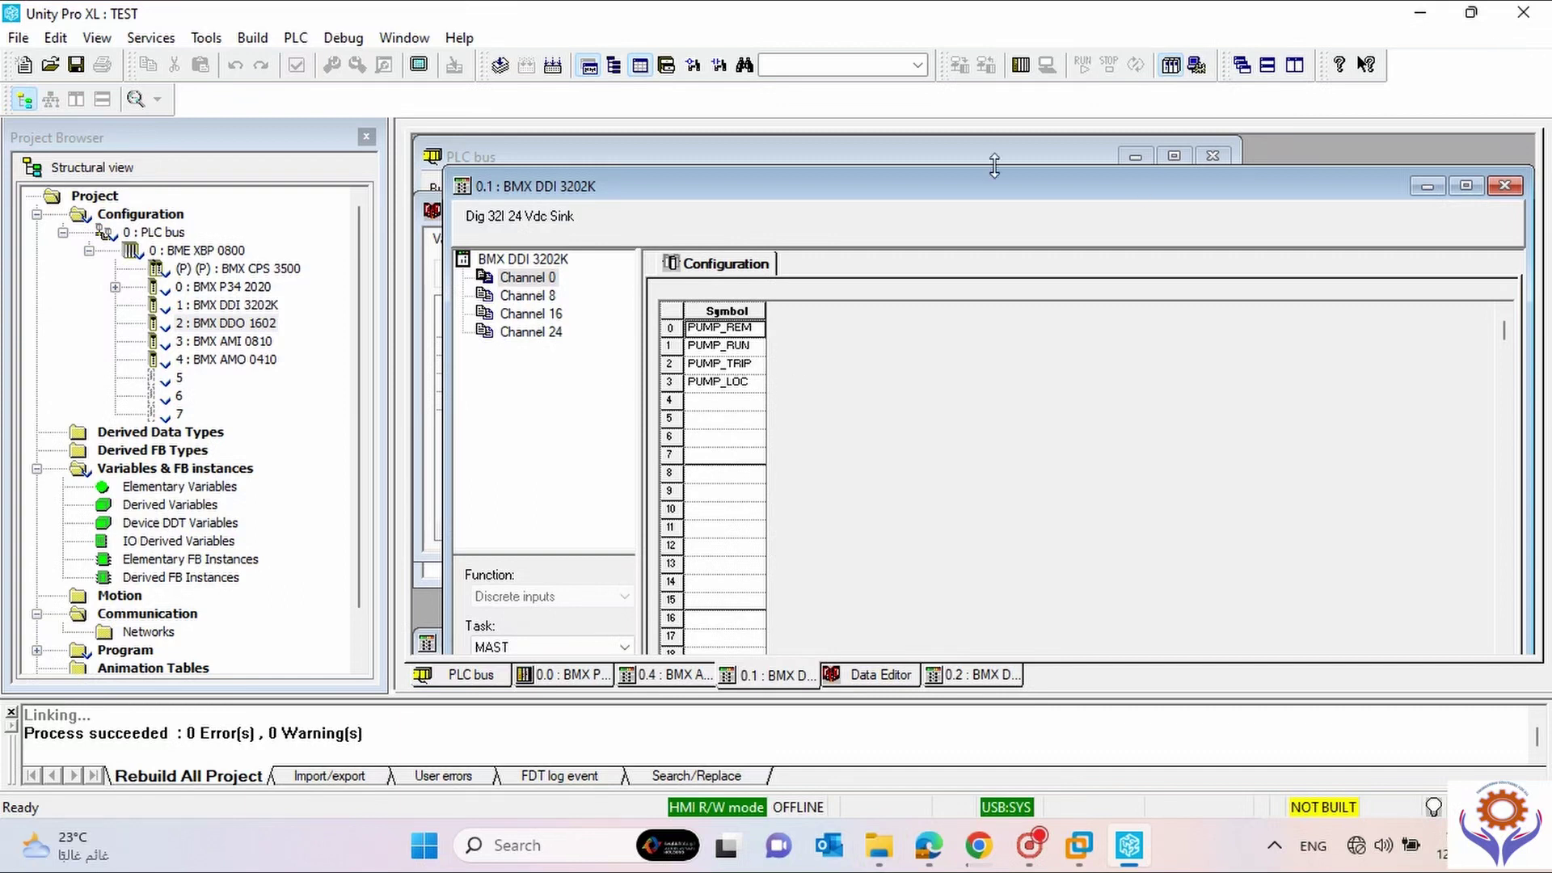
click(1500, 187)
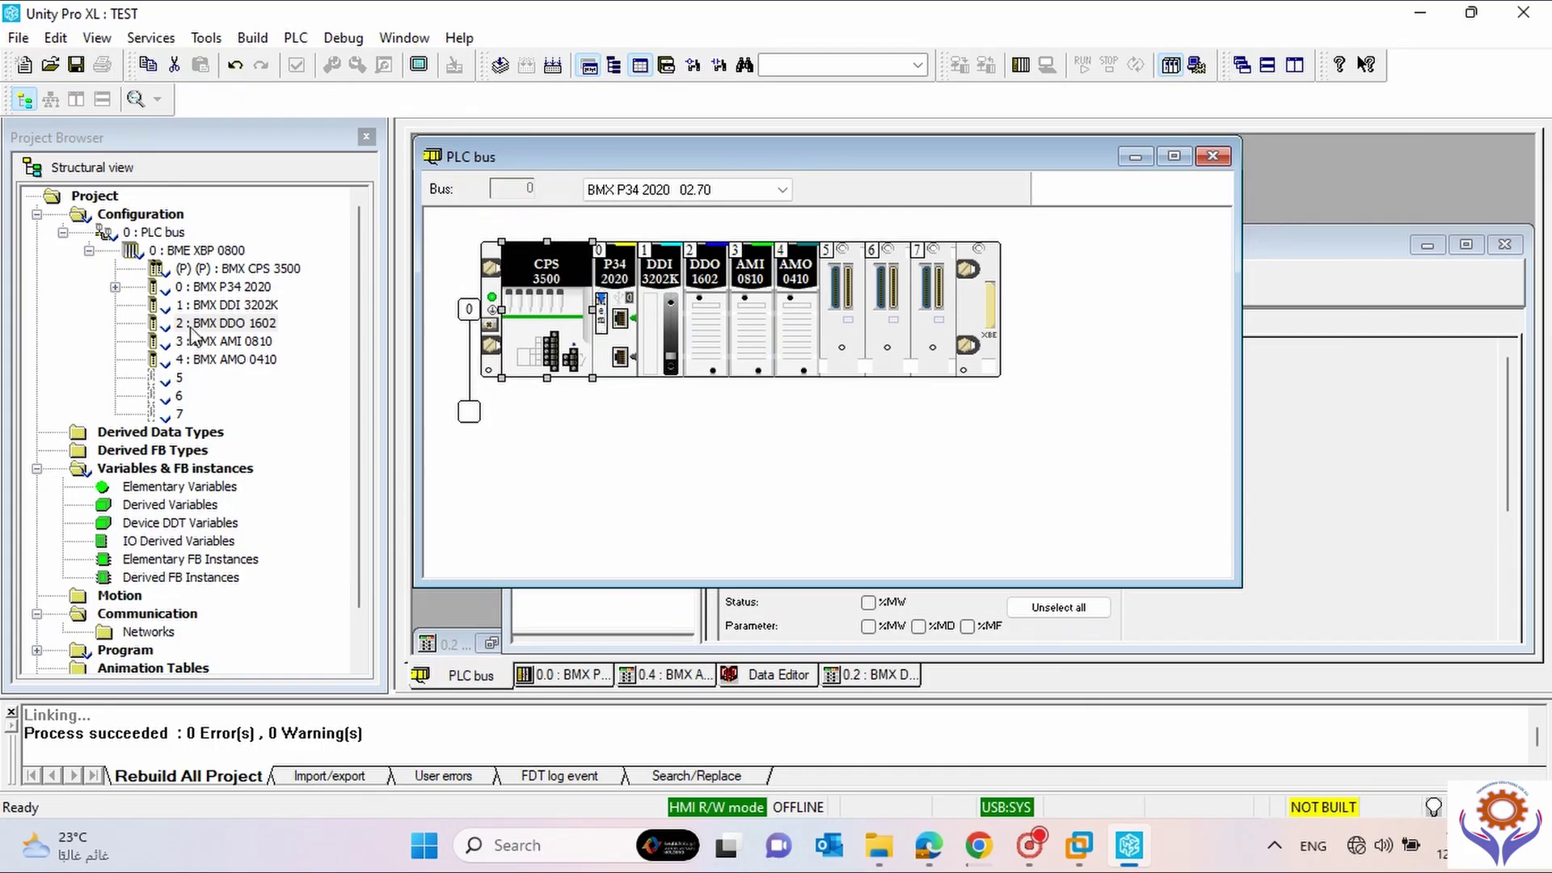
click(750, 687)
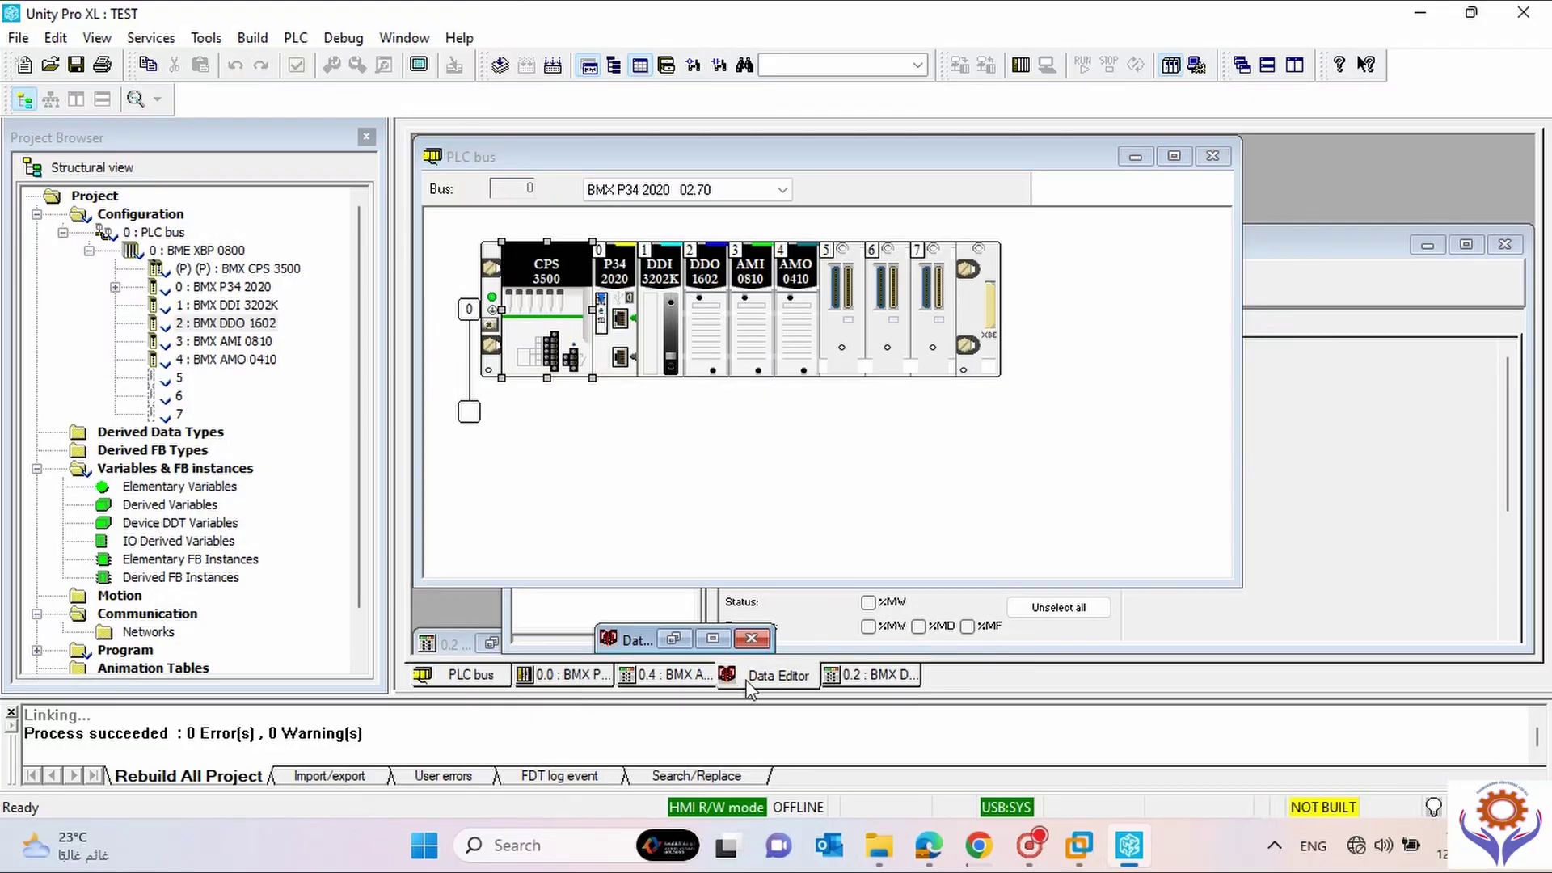
click(723, 644)
Add a variable named PUMP_STR_CMD with the output address %Q0.2.0 to the elementary variables.
double_click(499, 310)
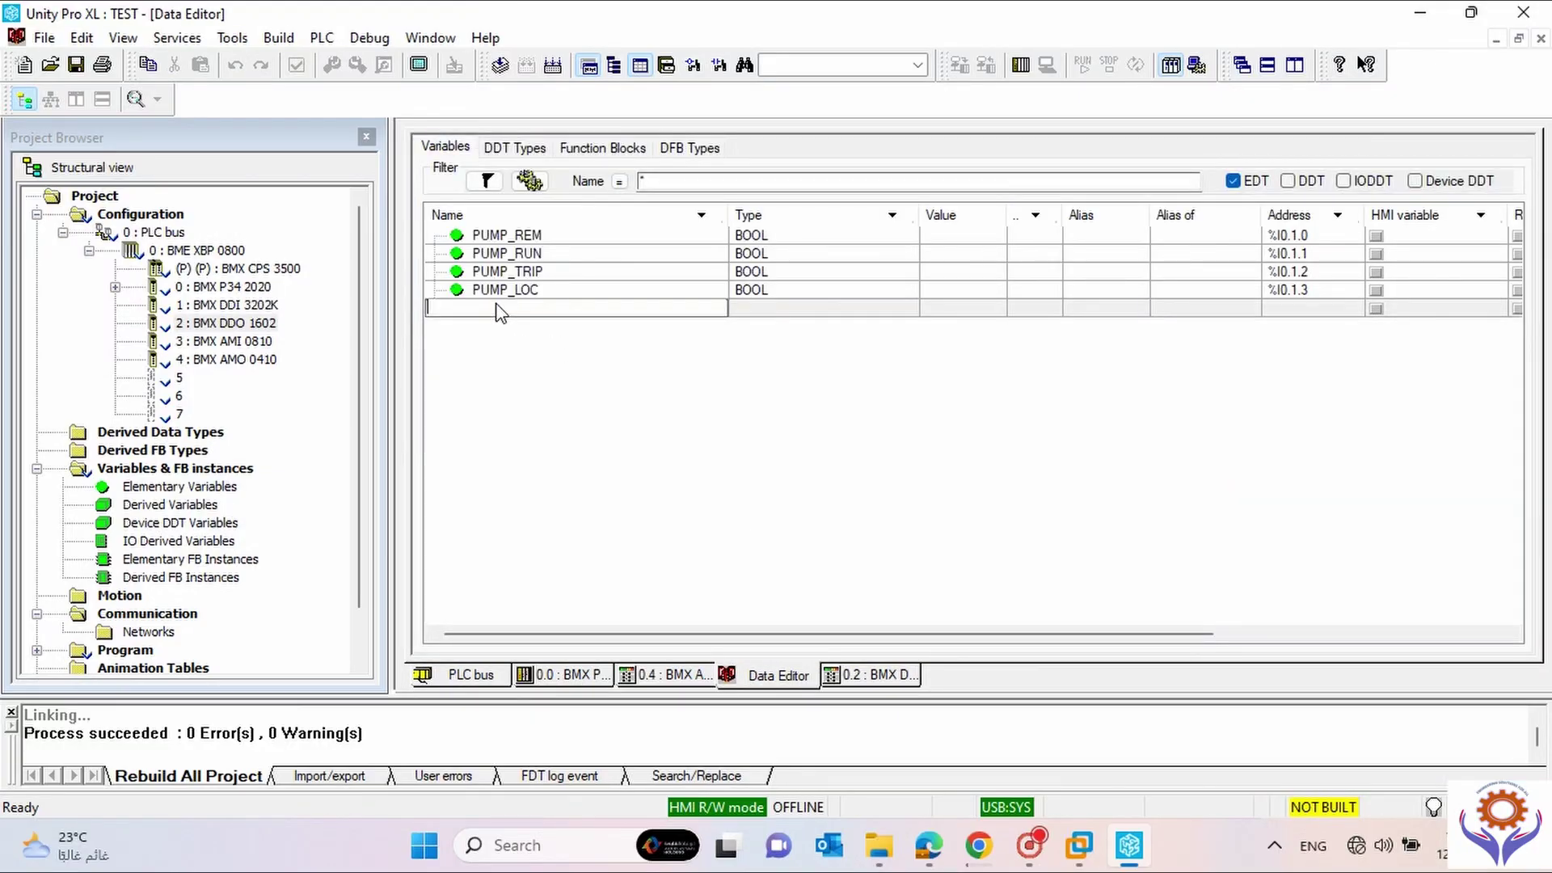
text(PUMP_STR_CMD)
key(Return)
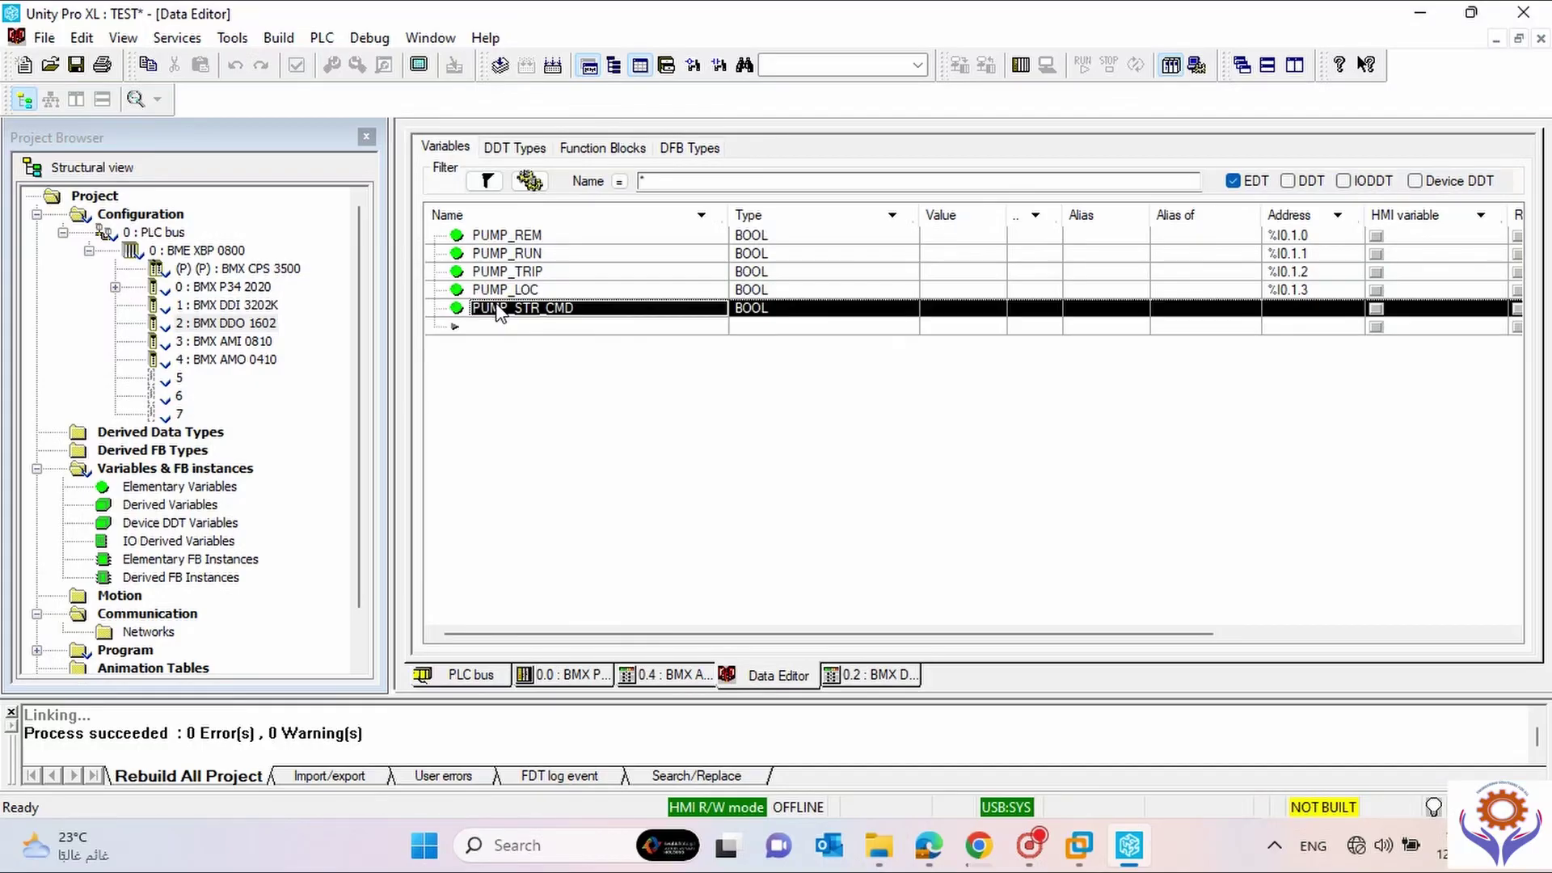
click(1307, 314)
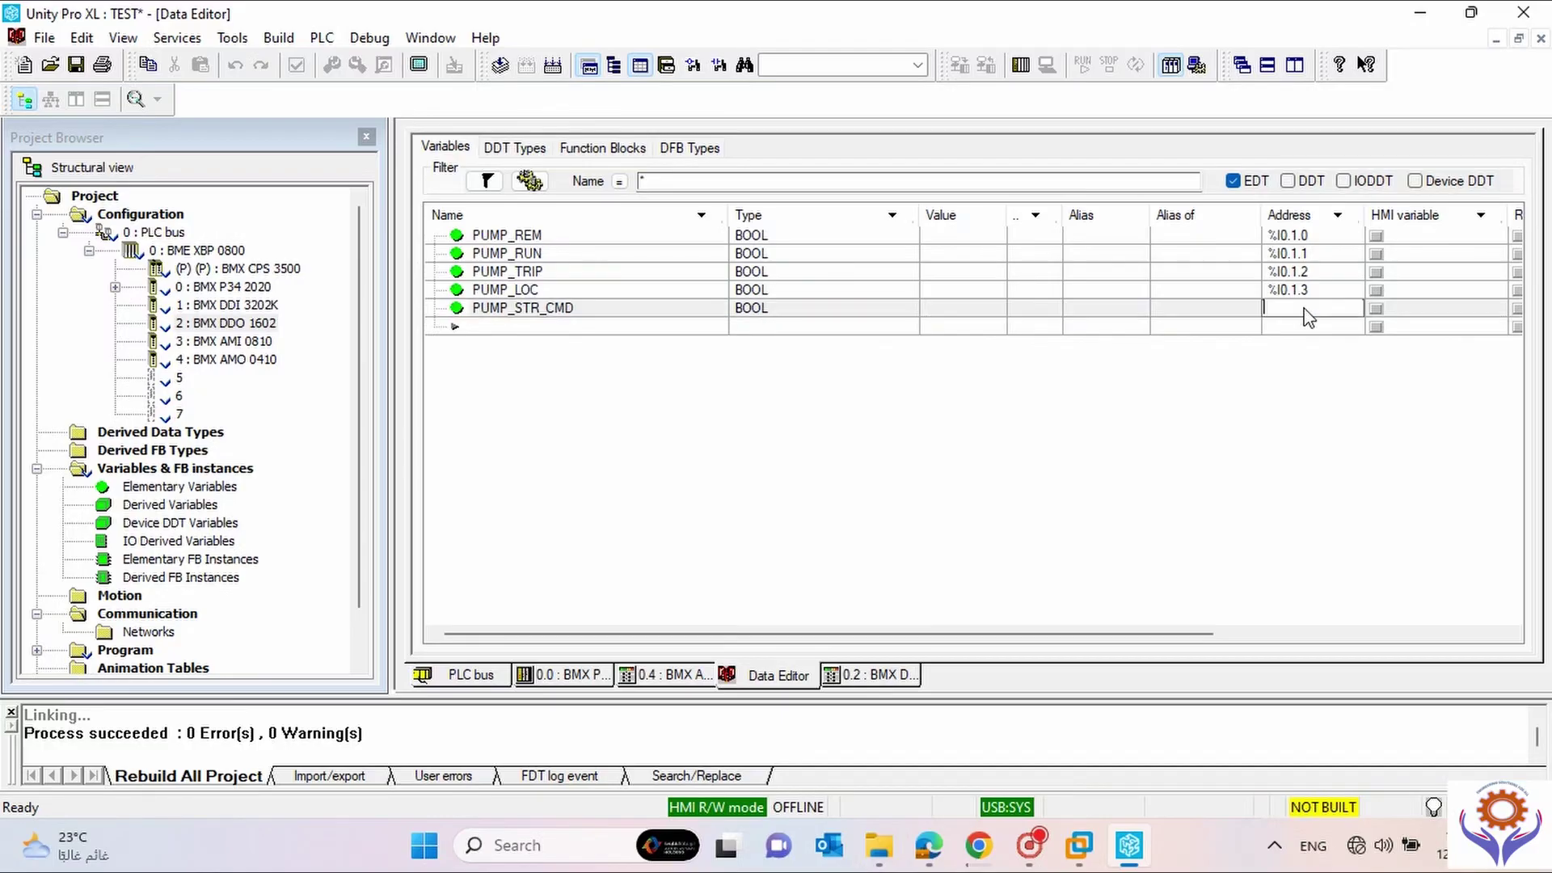
text(%Q0.2.0)
key(Return)
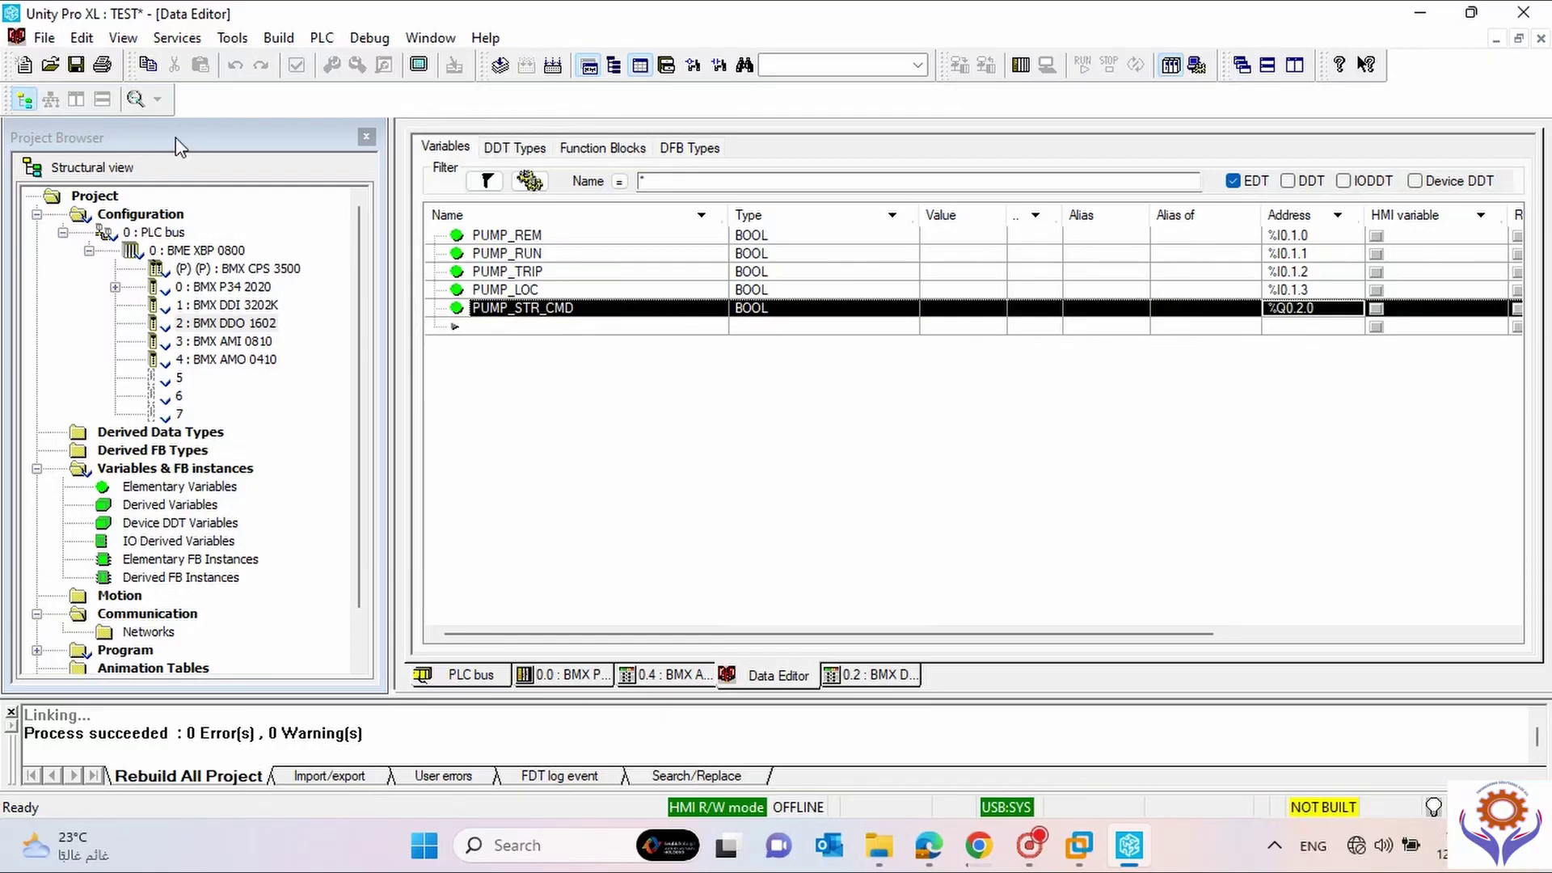
Save the project and check the variable assignments in the BMX DDO 1602 module's I/O objects grid.
click(75, 63)
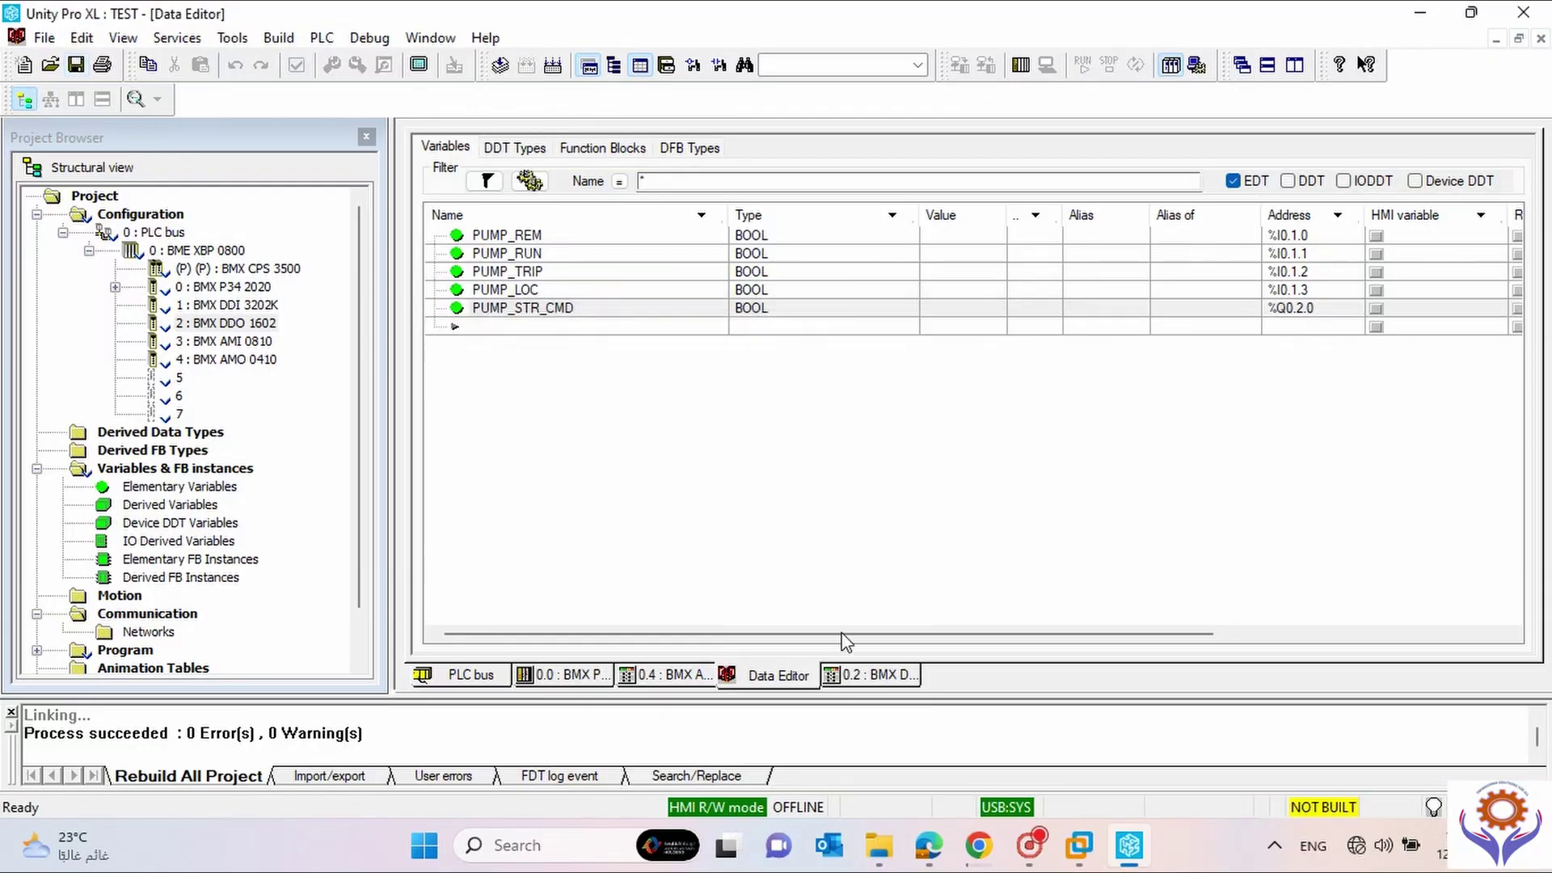
click(879, 675)
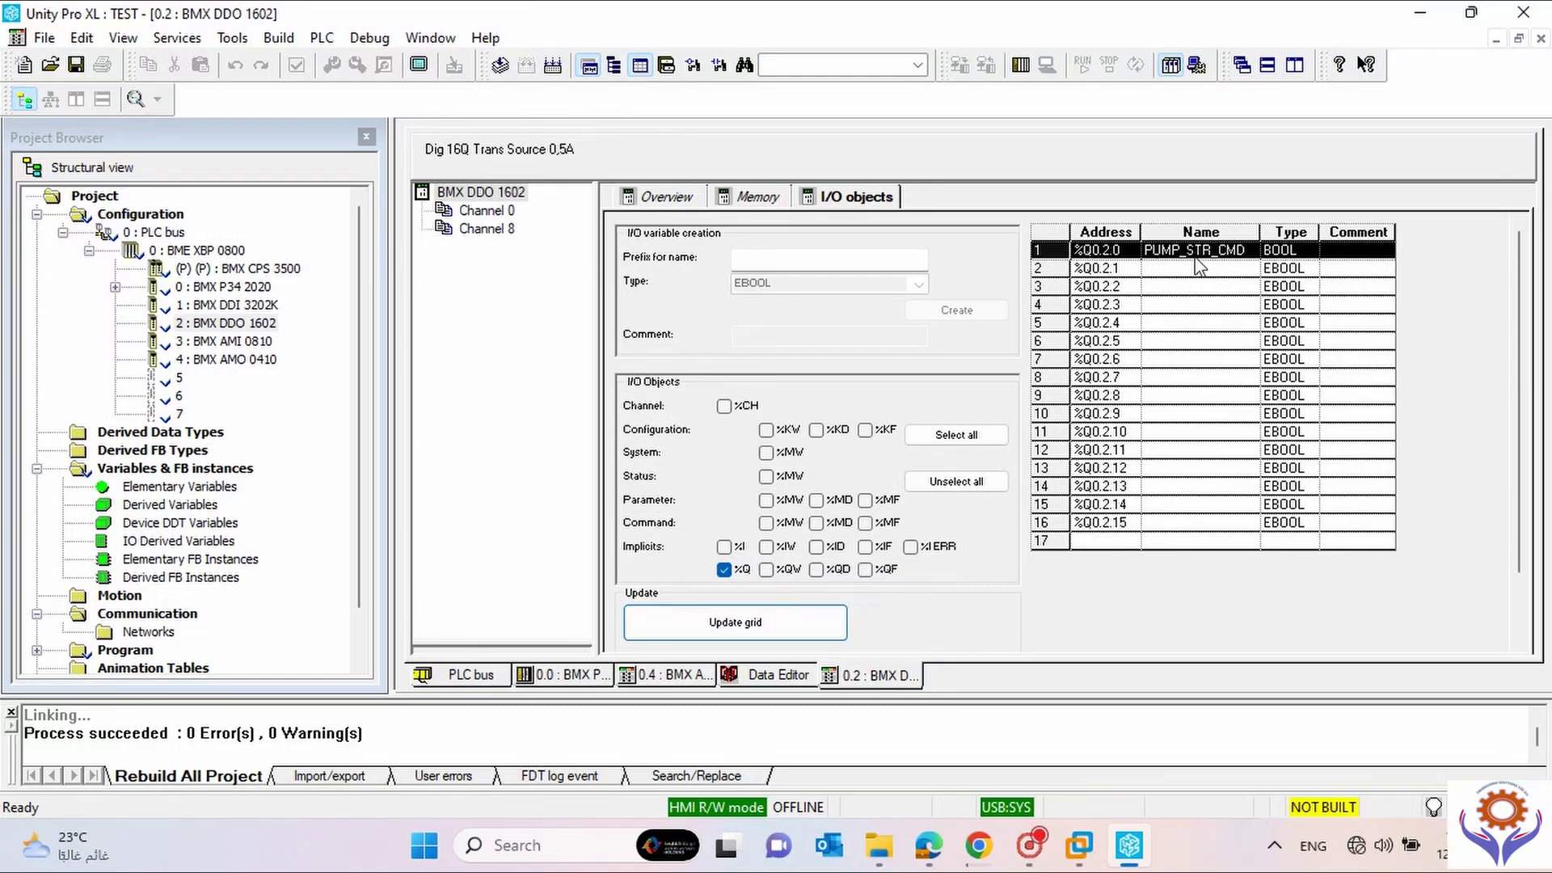
Open the BMX AMI 0810 analog input module and list its implicit %IW objects in the I/O objects grid.
click(229, 342)
double_click(230, 341)
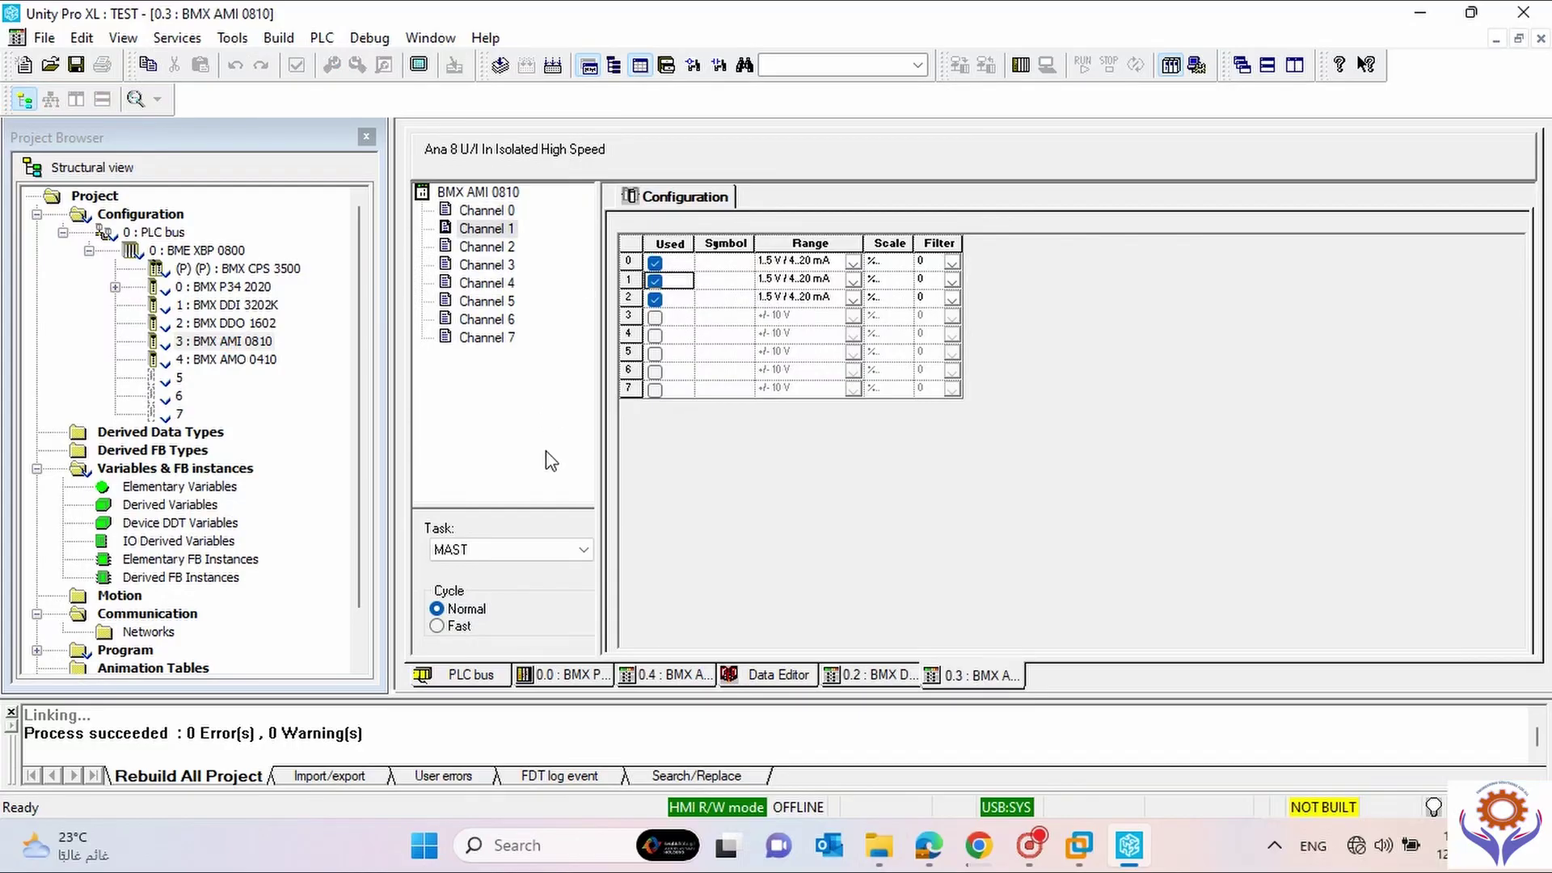
click(501, 194)
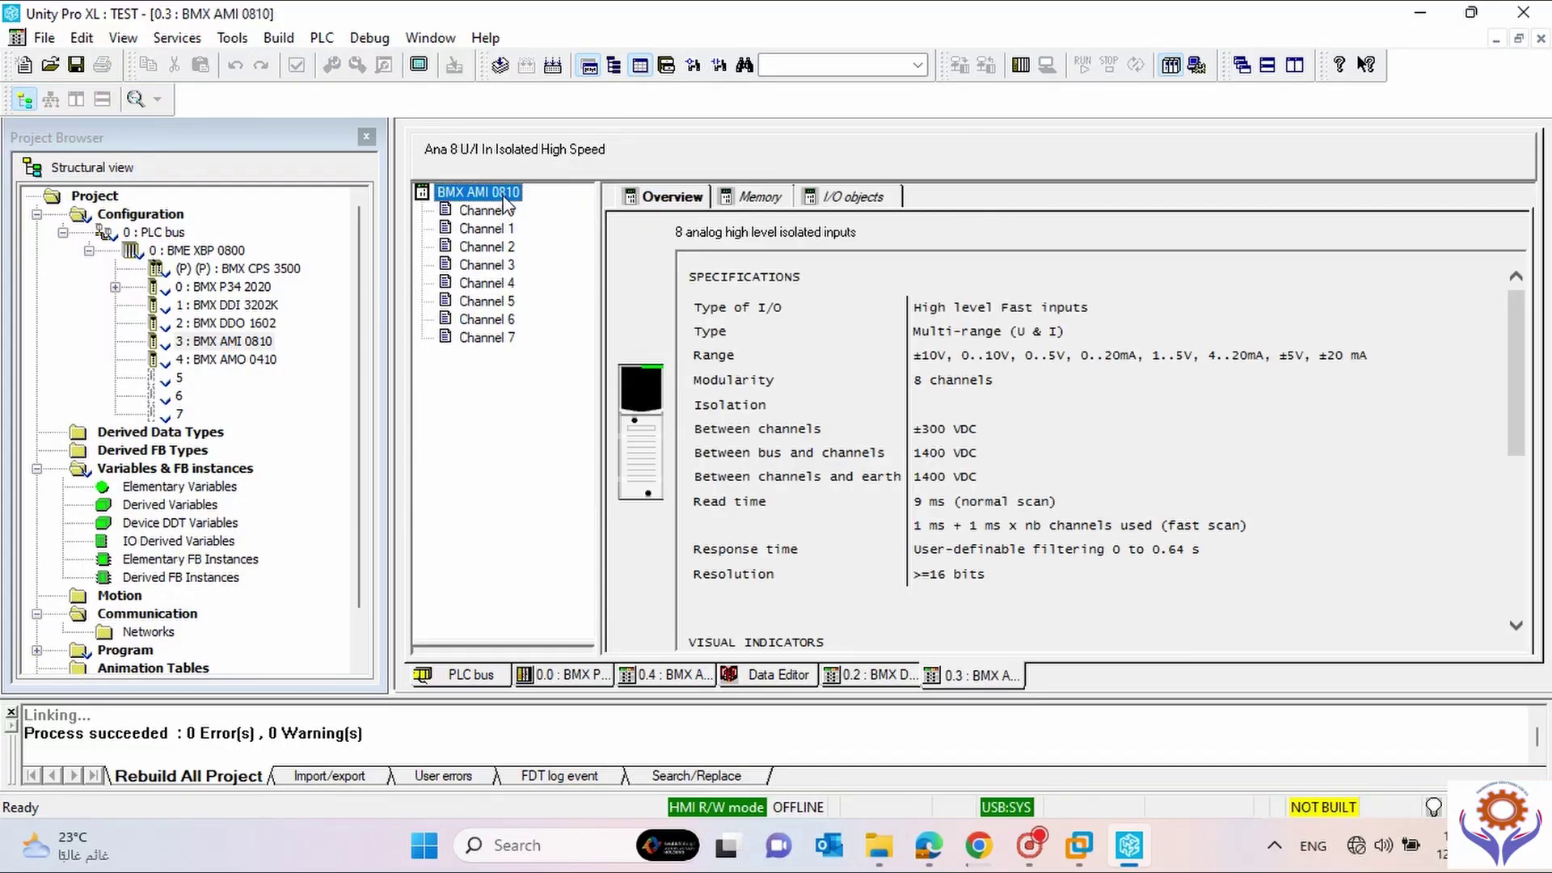
click(869, 199)
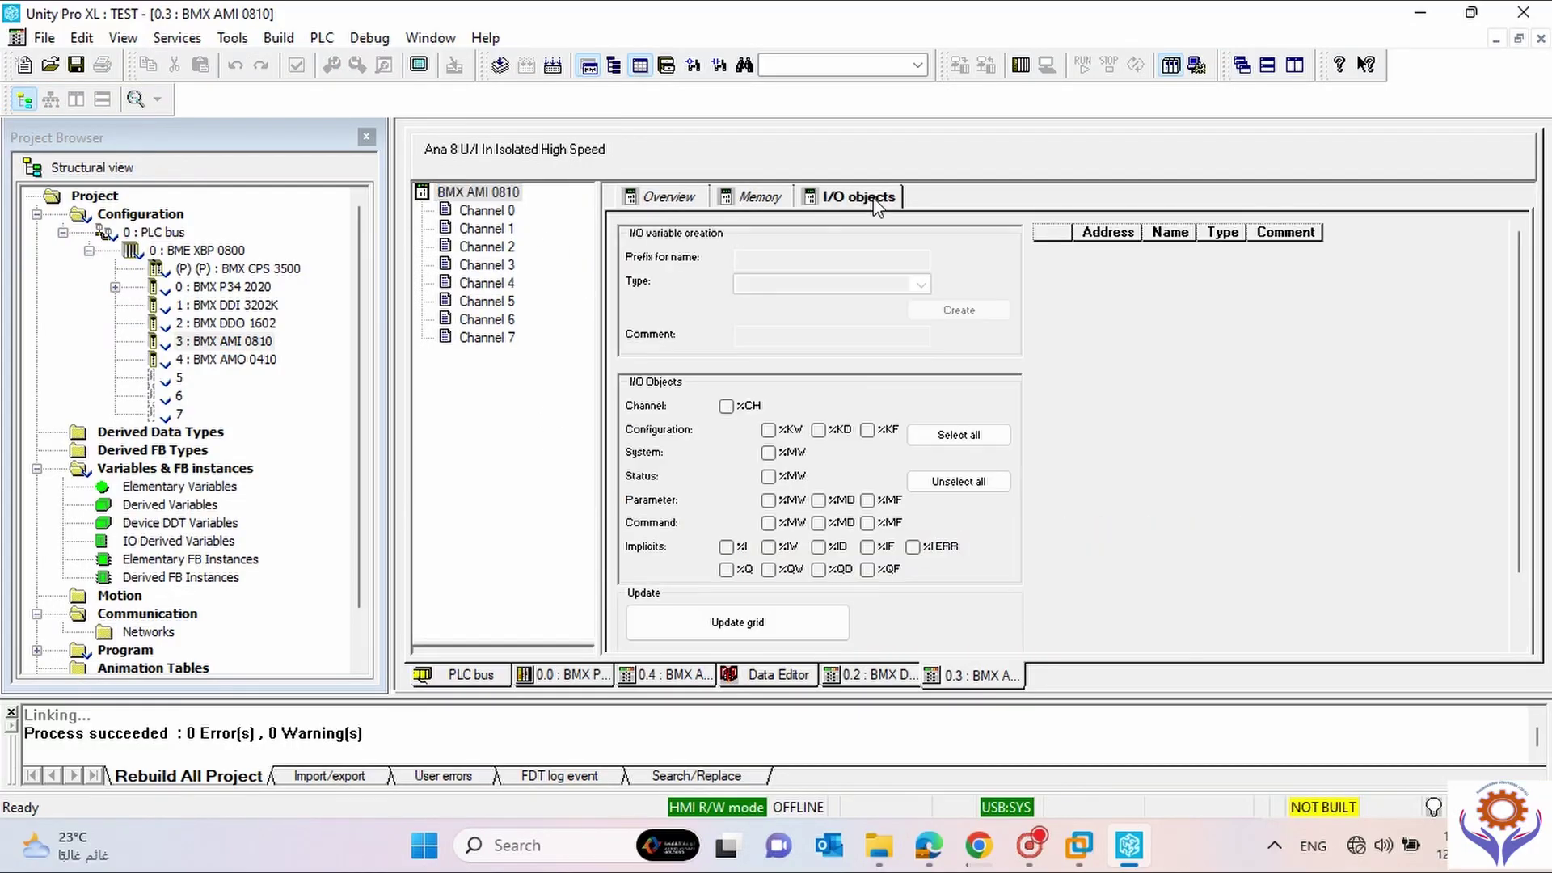
click(769, 547)
click(797, 621)
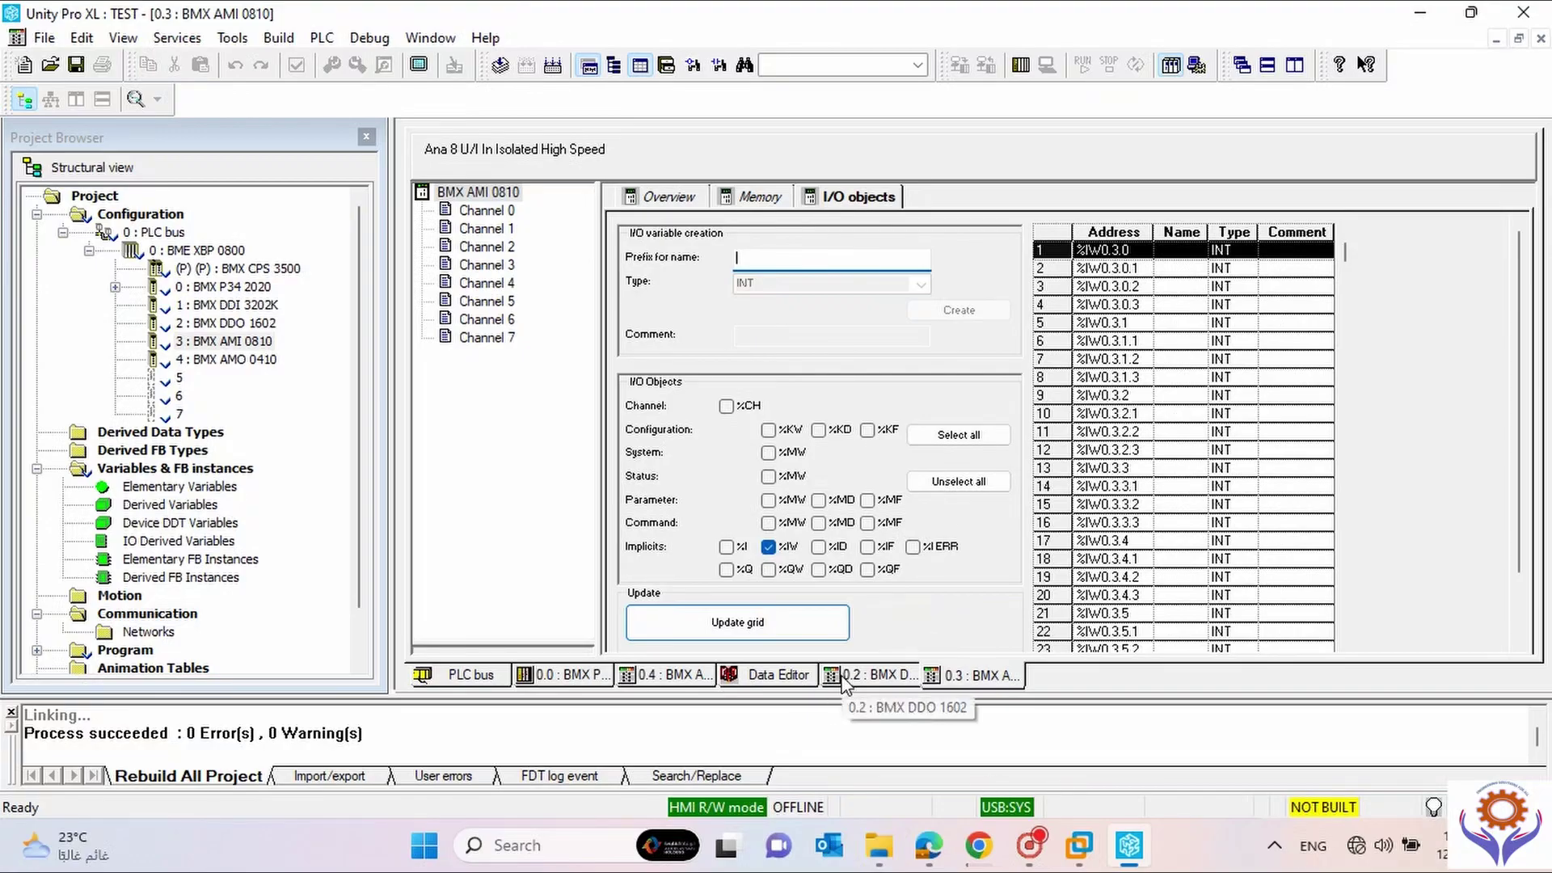
Add a variable named TANK_LEVEL in the Data Editor and set its type to INT.
click(750, 679)
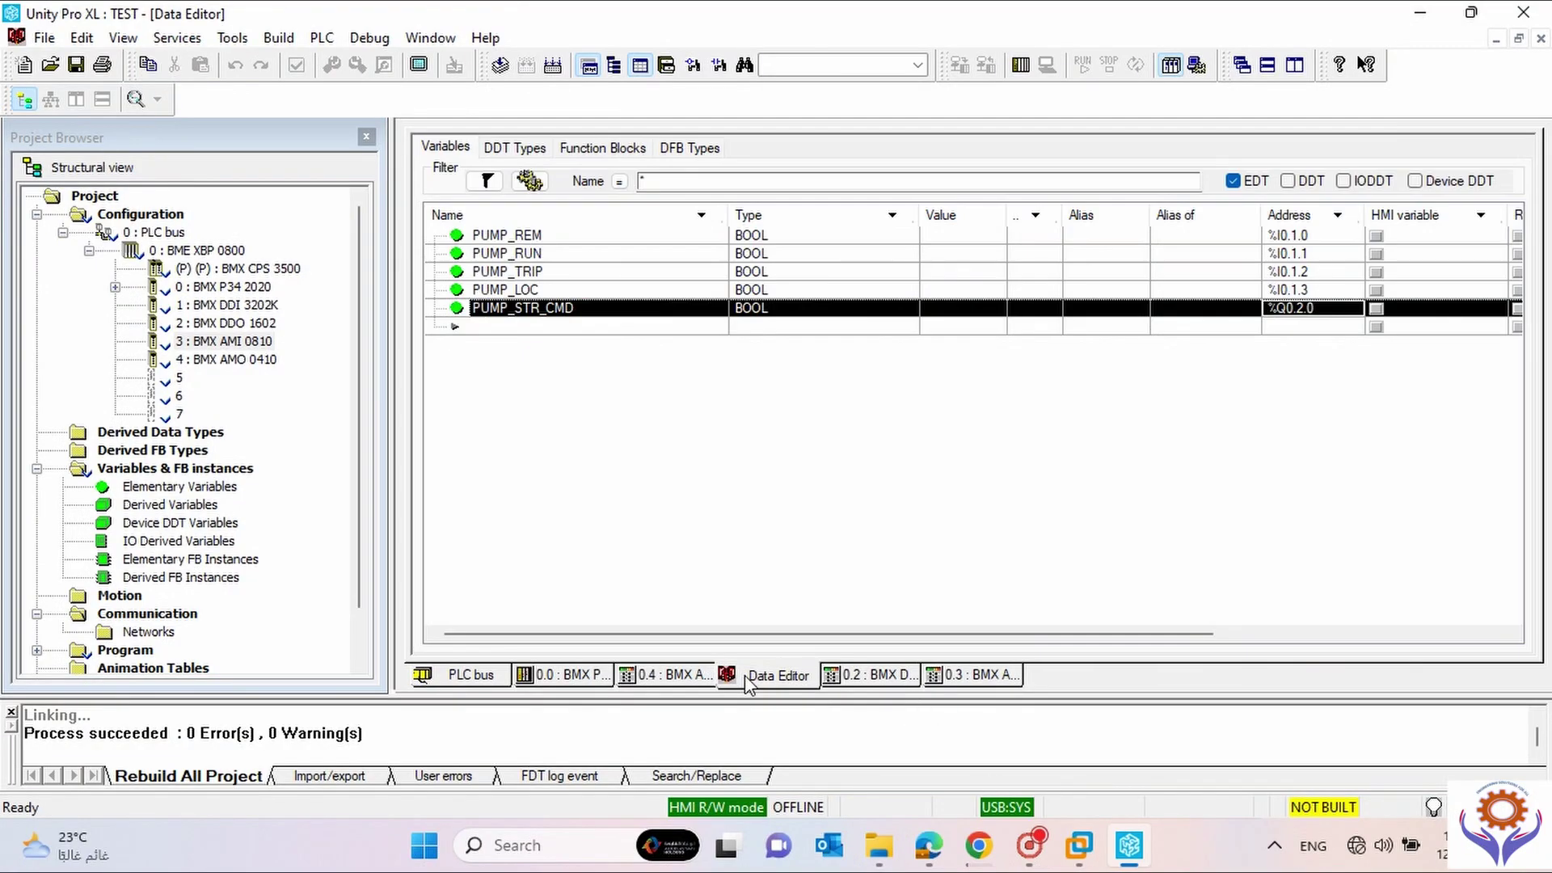
click(478, 329)
click(480, 327)
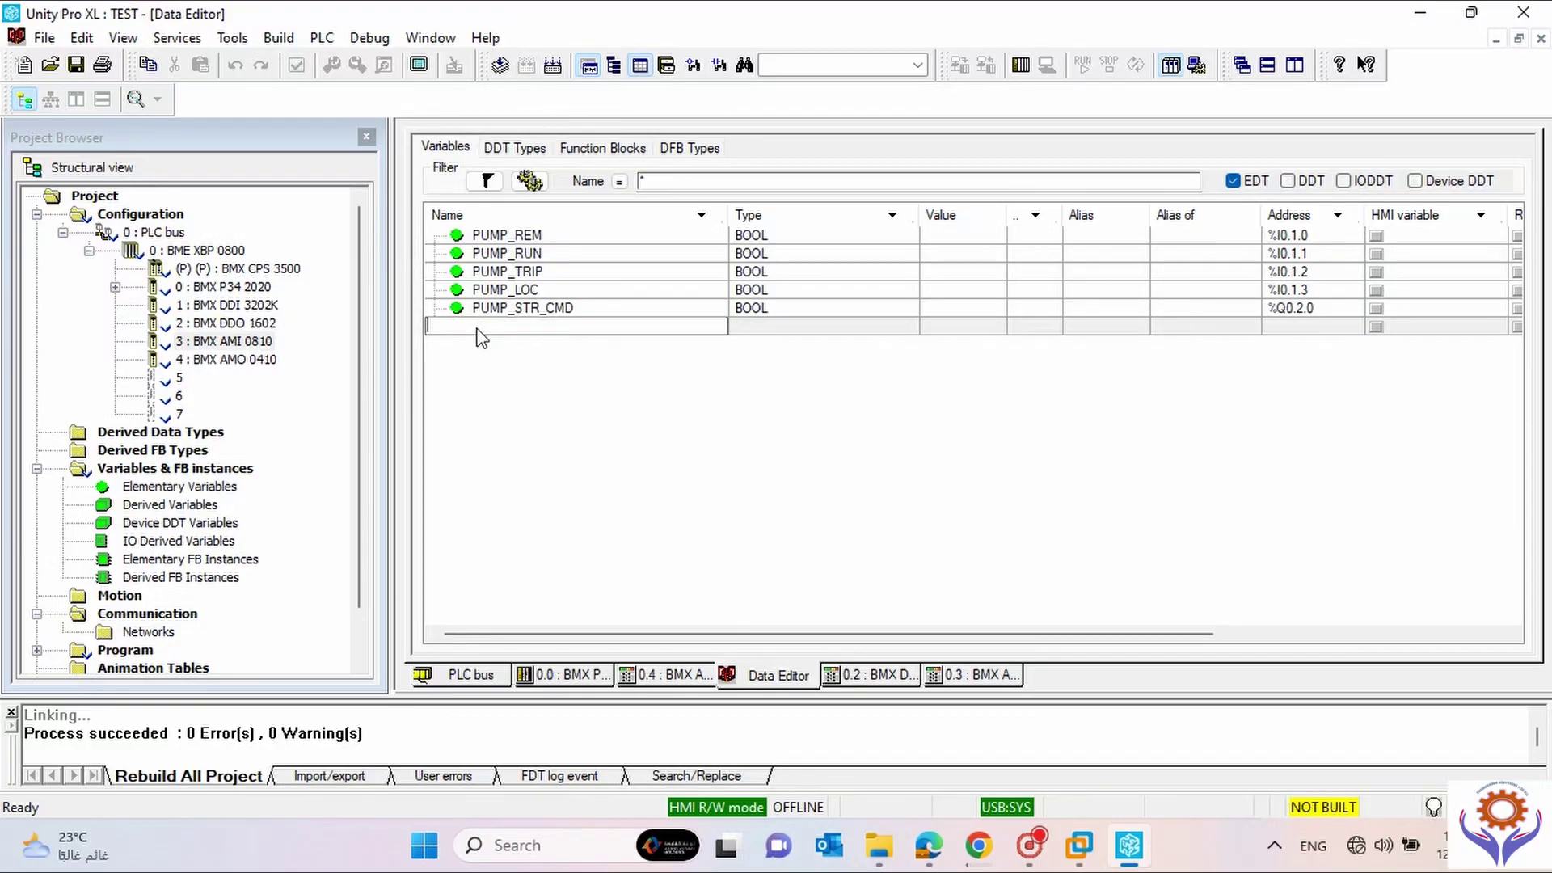
text(TANK_LEVEL)
key(Return)
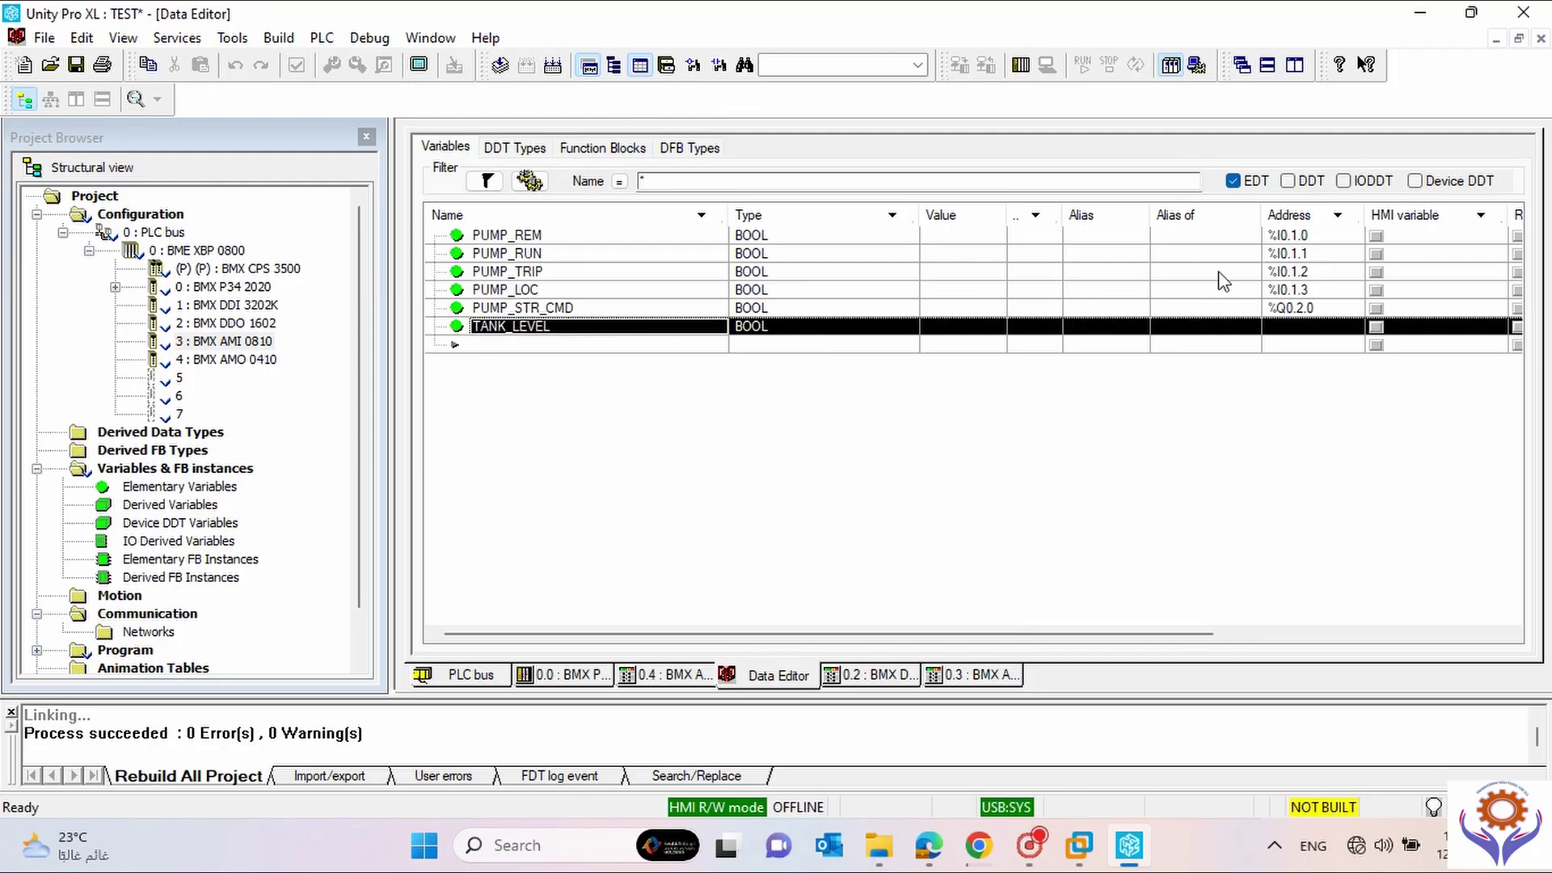
click(840, 333)
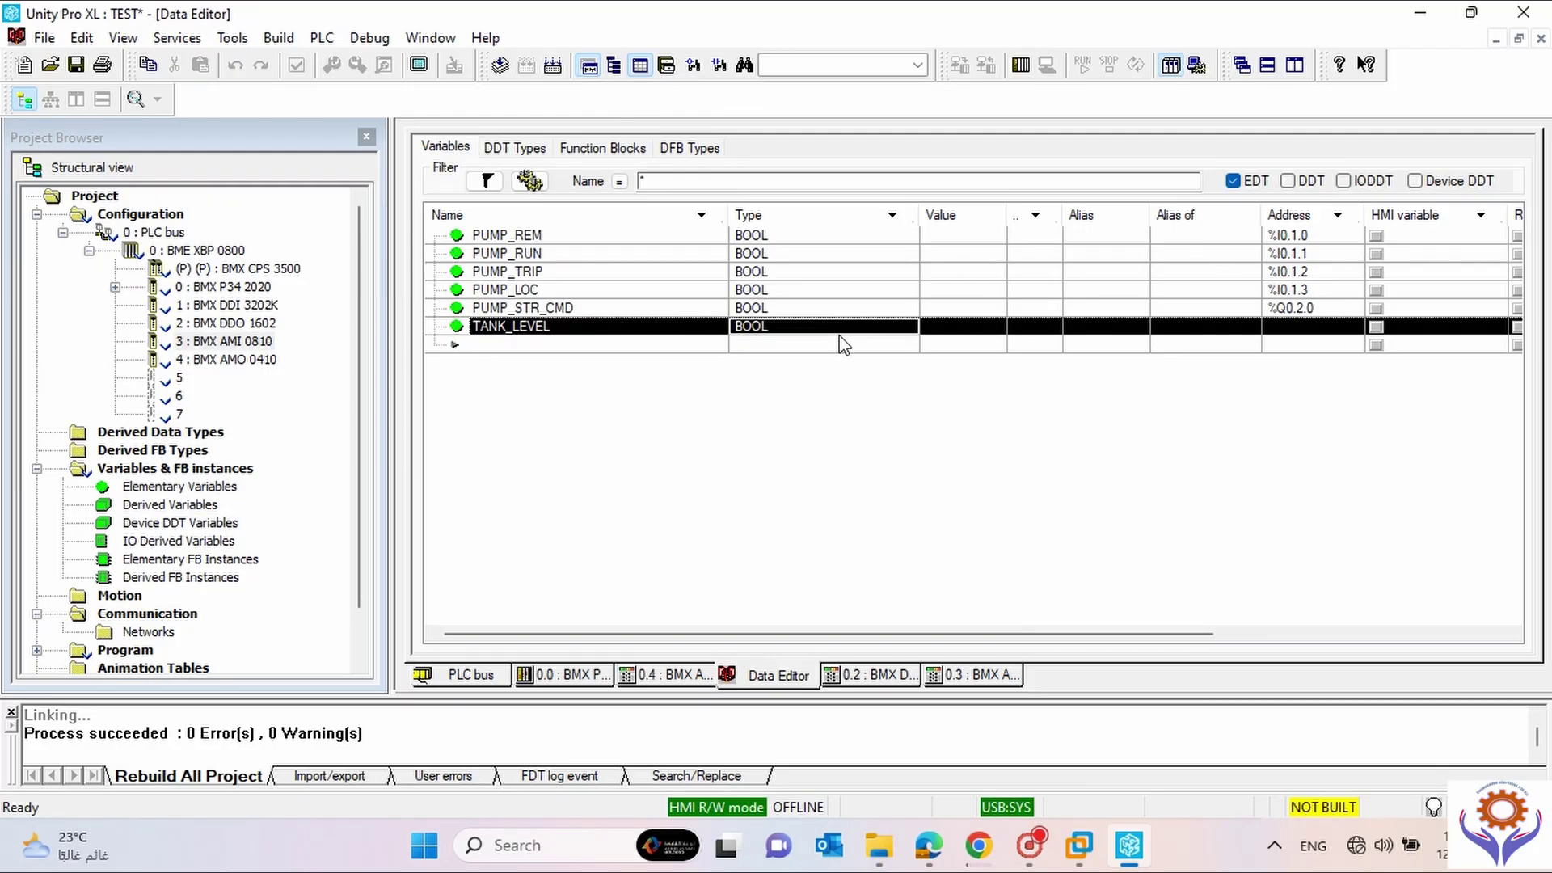
click(908, 331)
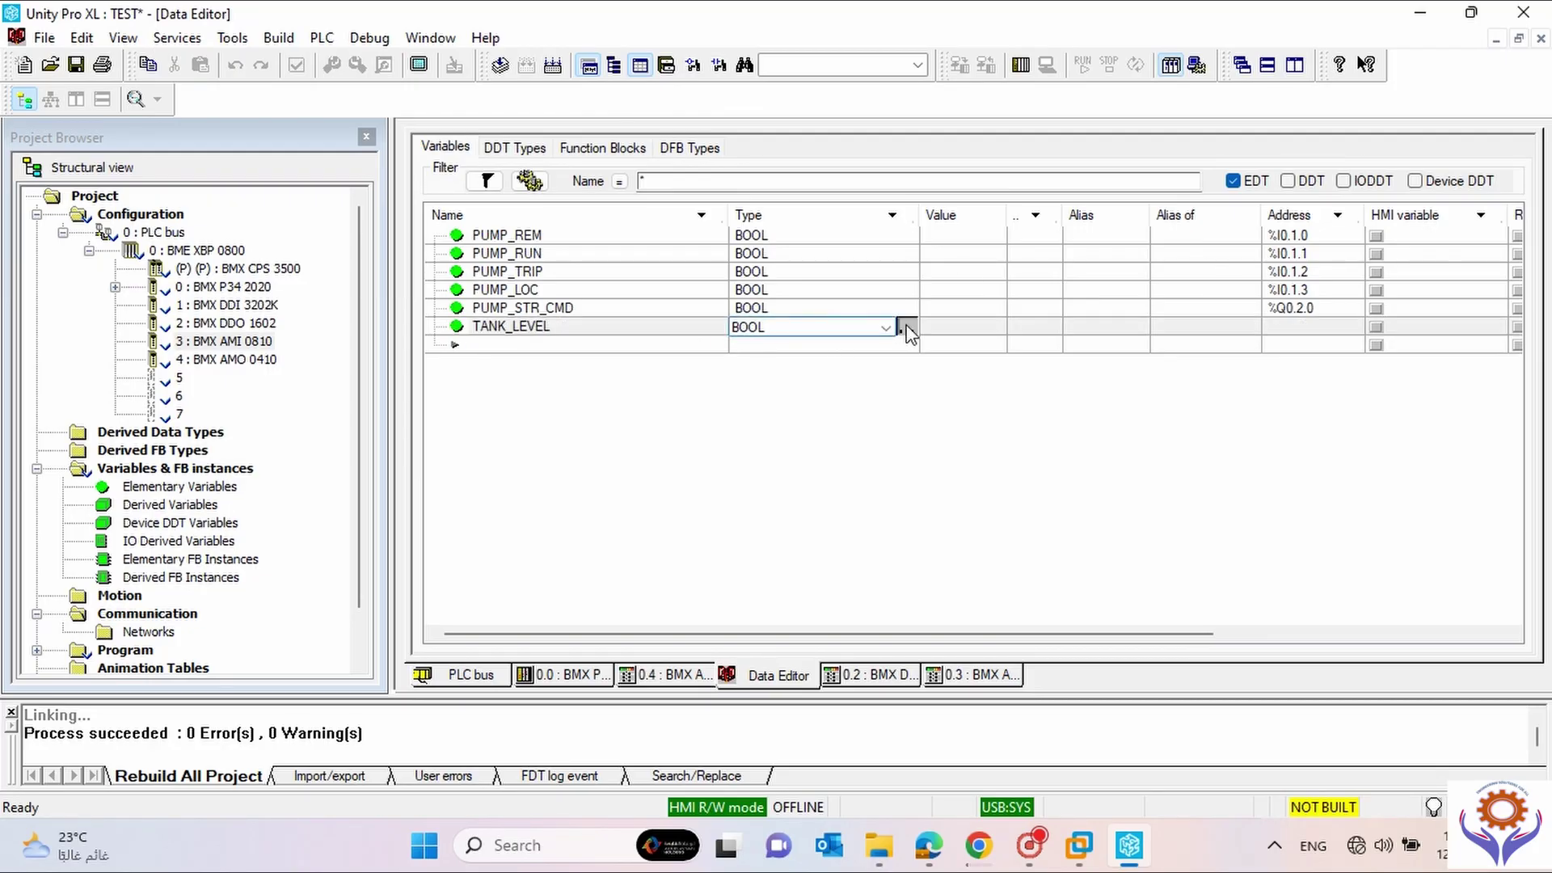
click(906, 330)
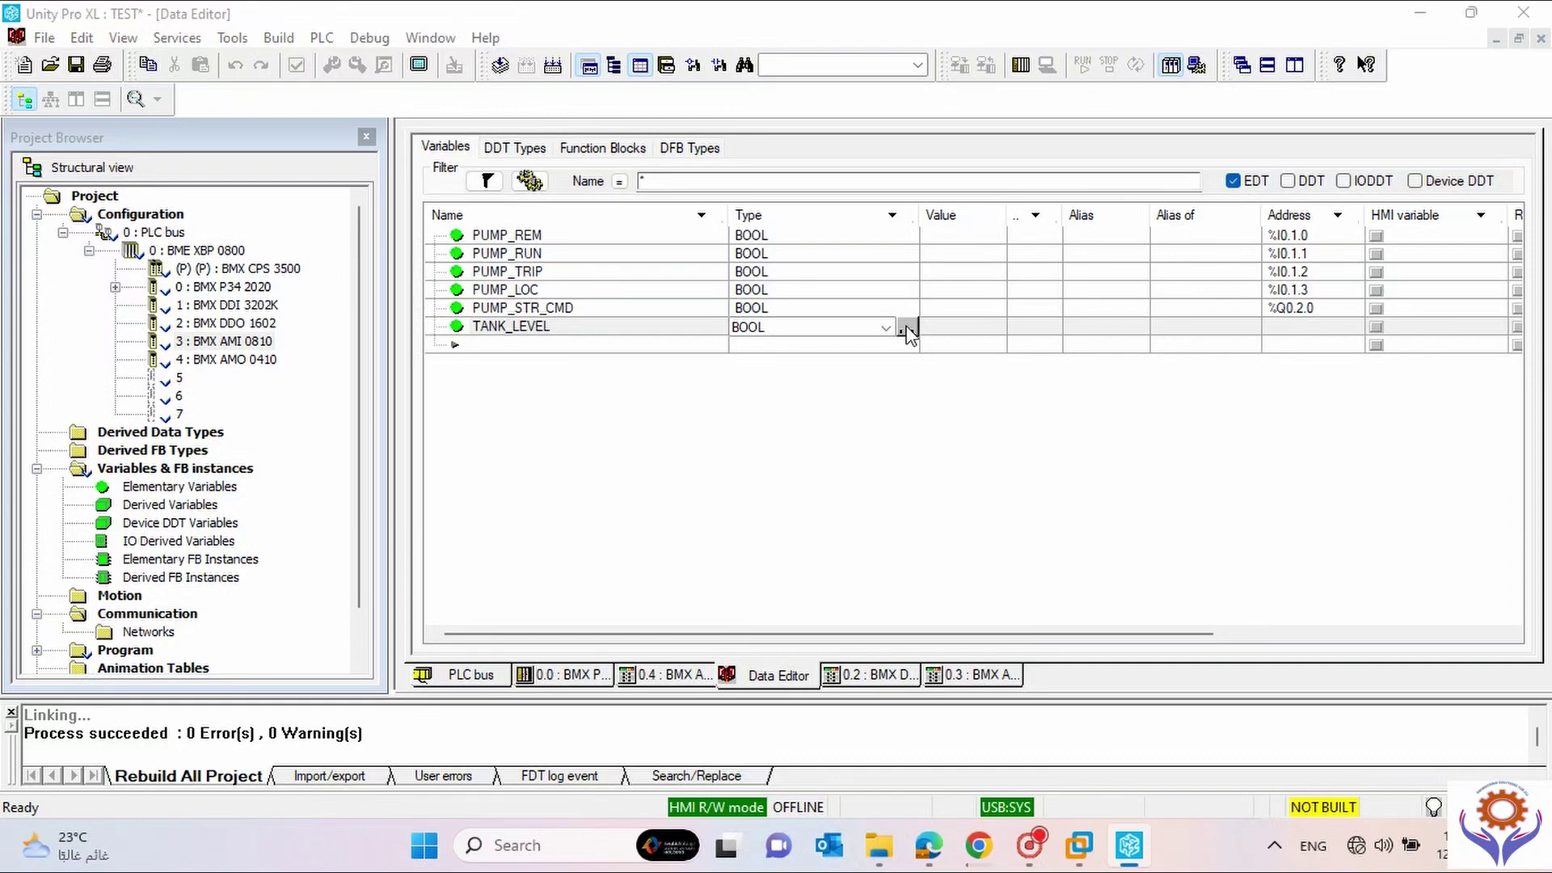
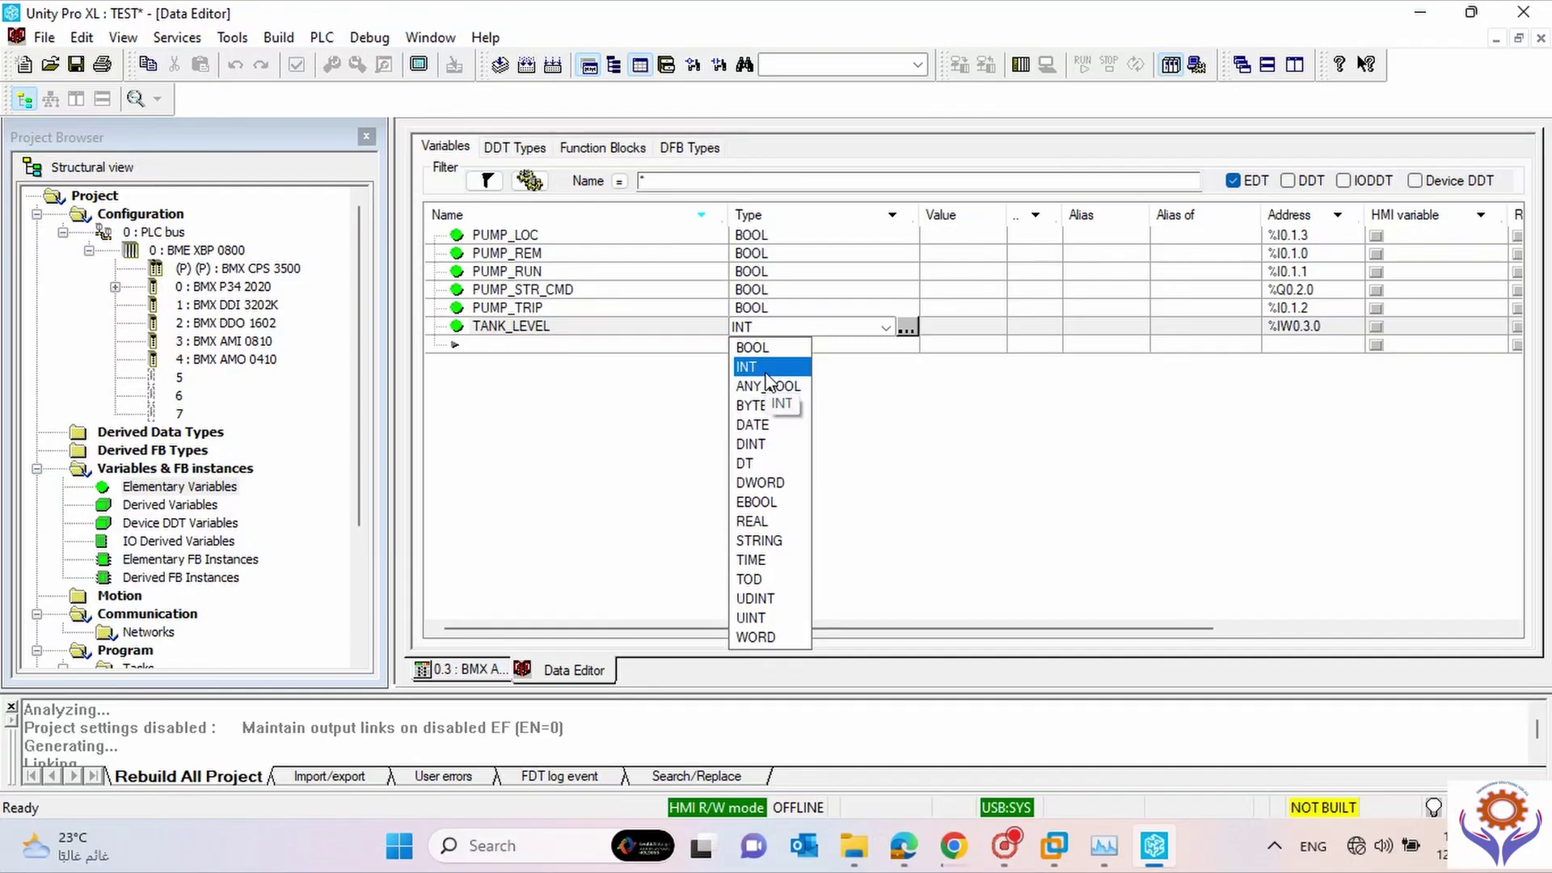
click(768, 375)
Add an INT variable named PUMP_SPEED_FB below TANK_LEVEL.
click(489, 346)
text(PUMP)
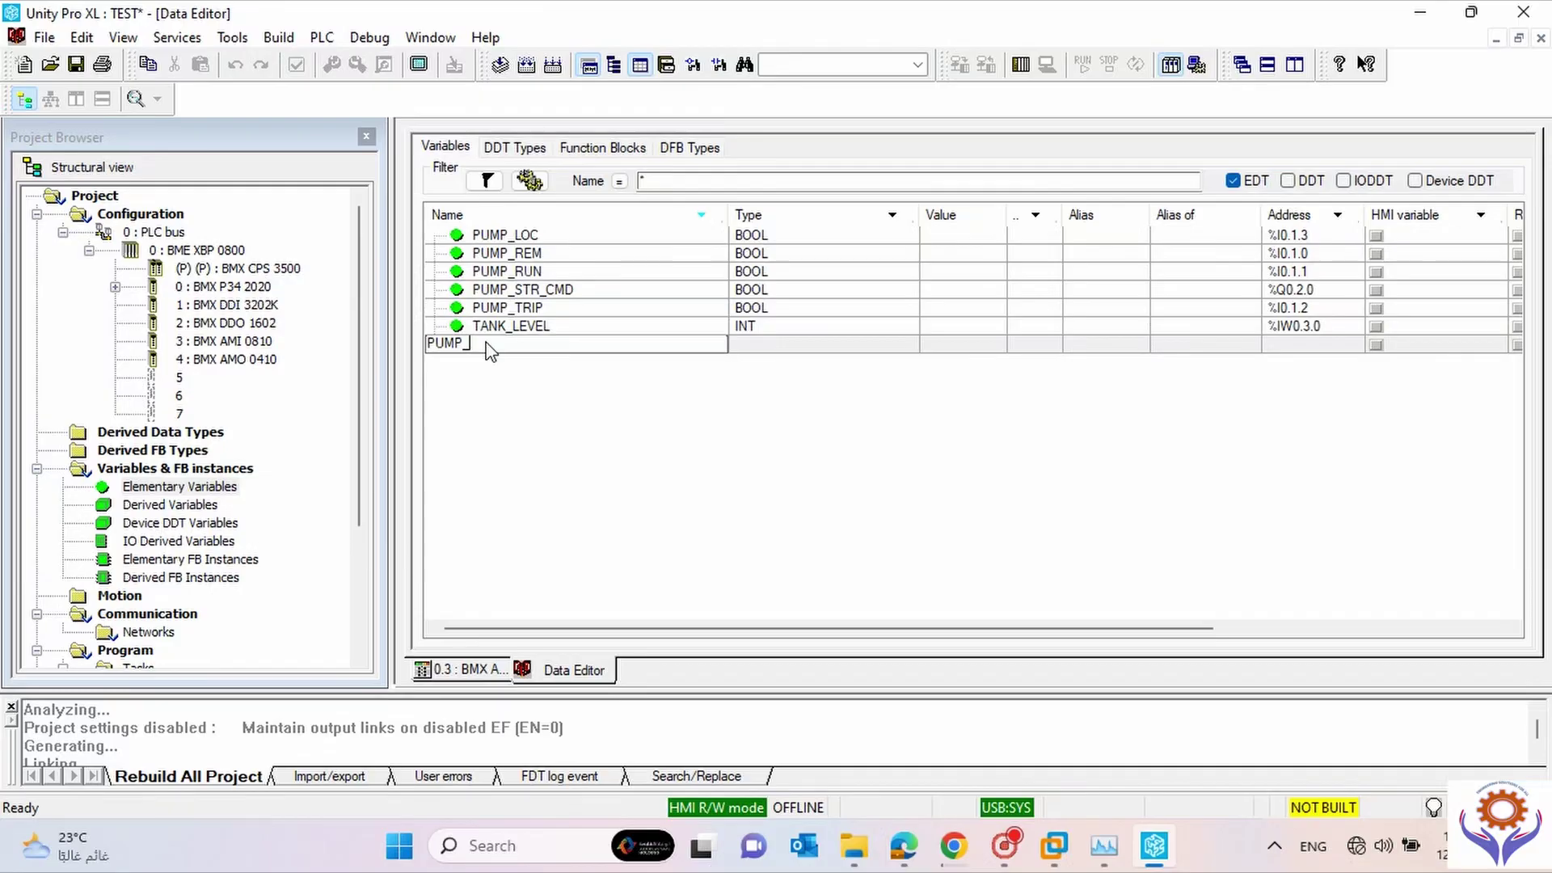
text(_SPEED_FB)
key(Return)
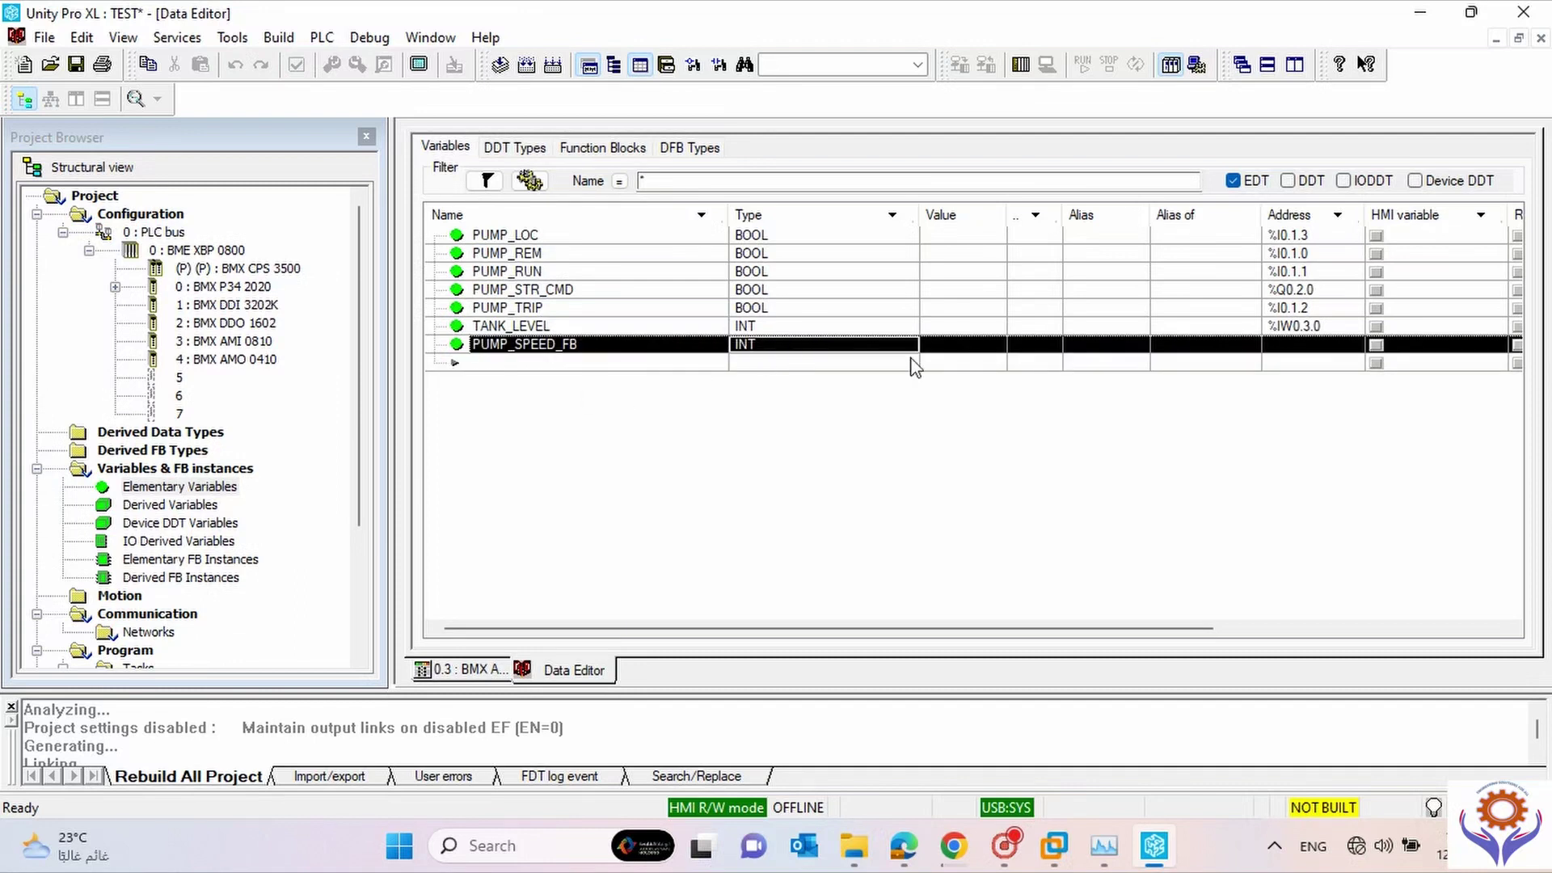
Copy TANK_LEVEL's address to PUMP_SPEED_FB, change it to %IW0.3.1, and compare both address entries.
click(1326, 332)
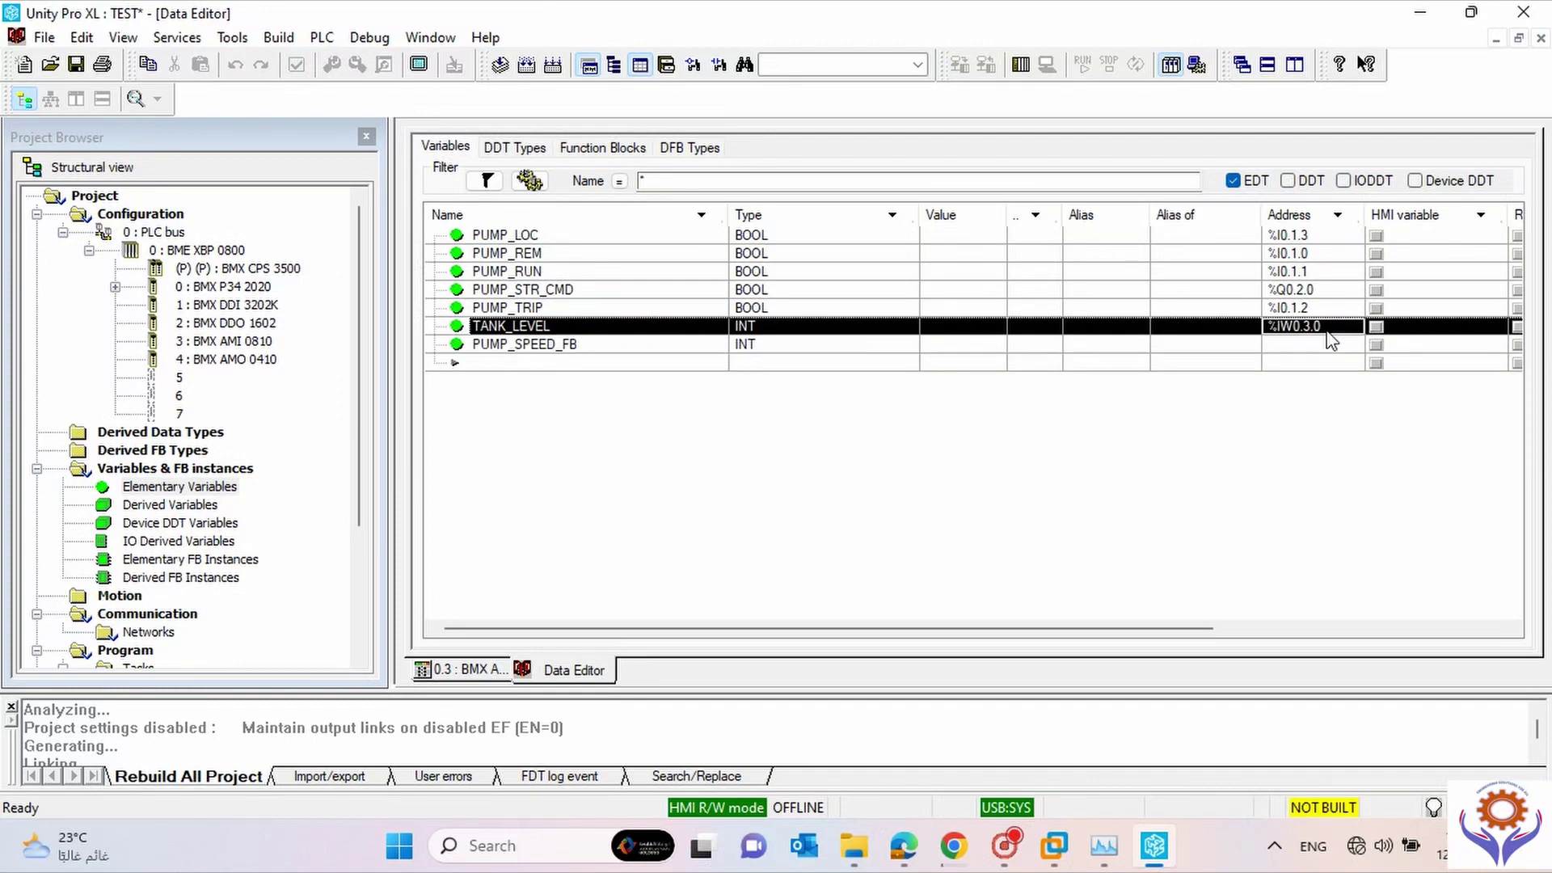
click(1329, 332)
key(ctrl+c)
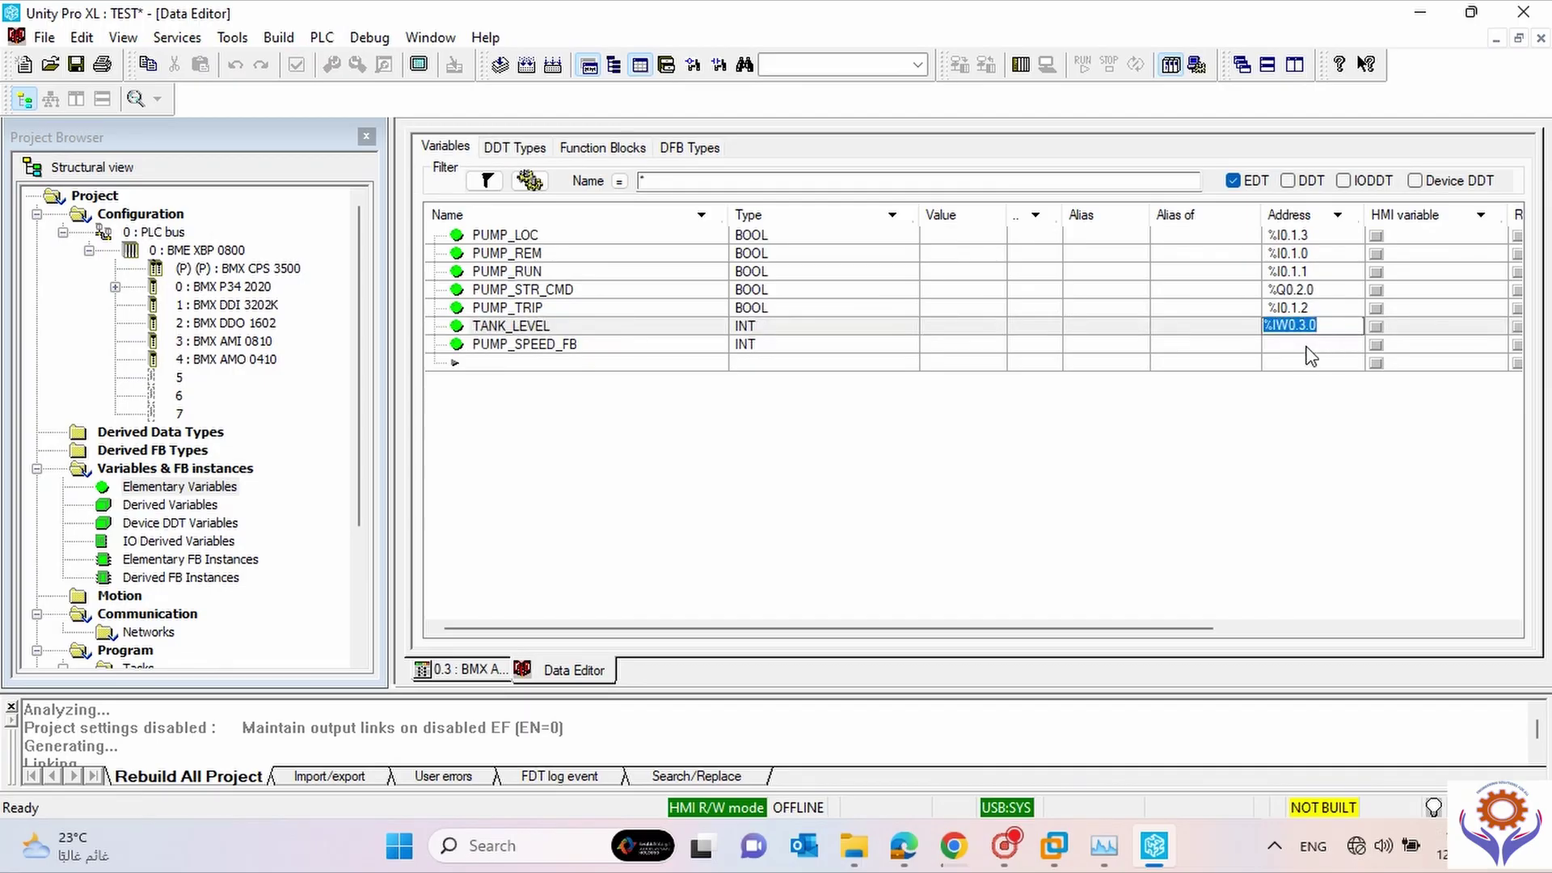
click(1306, 346)
key(ctrl+v)
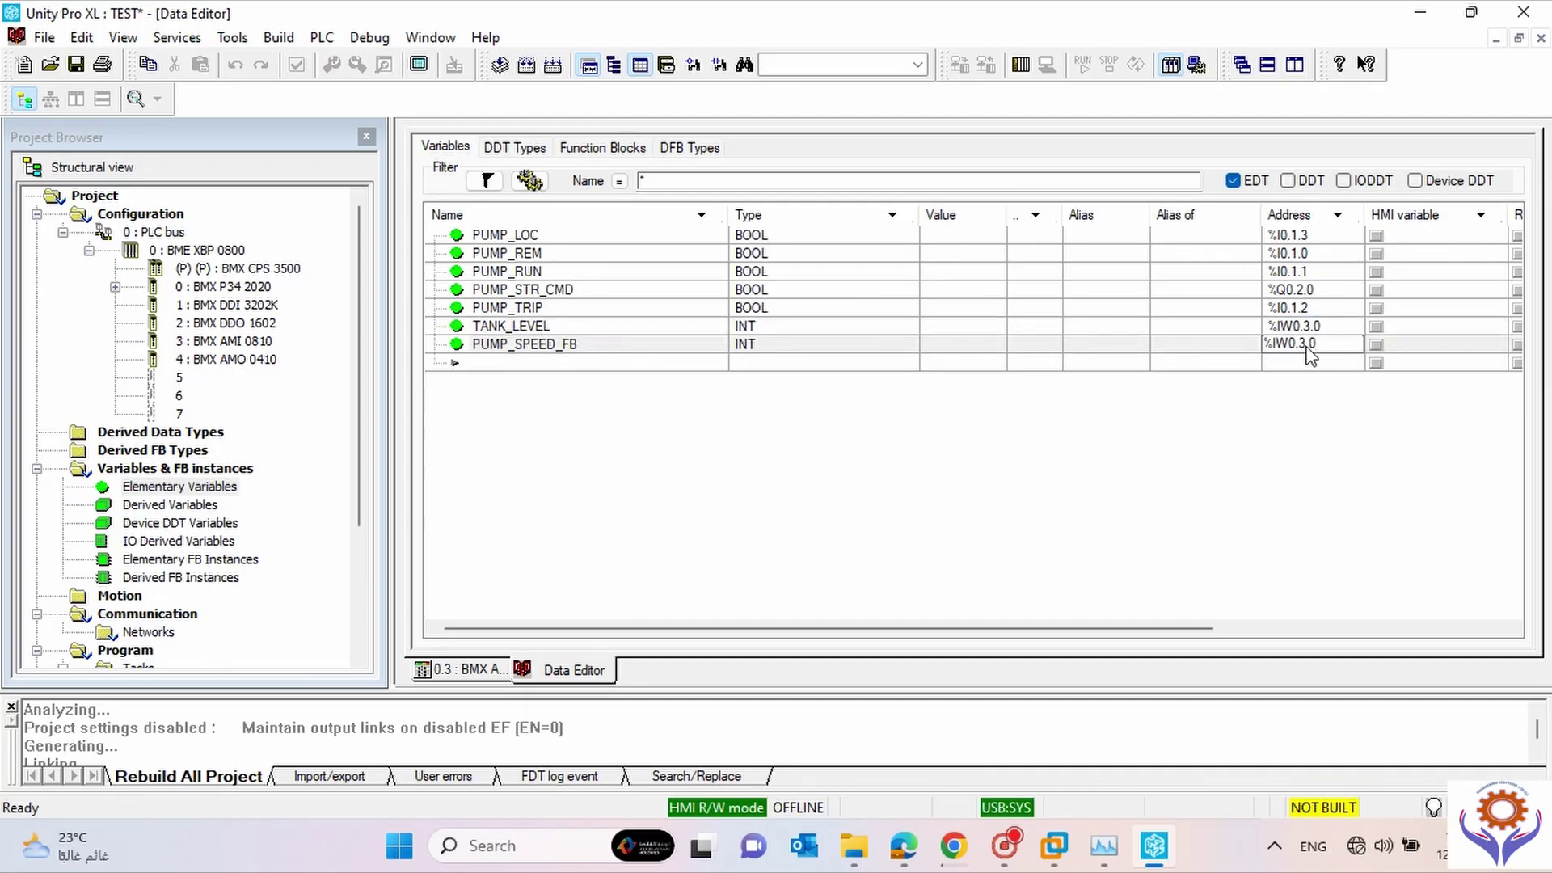
text(1)
key(Return)
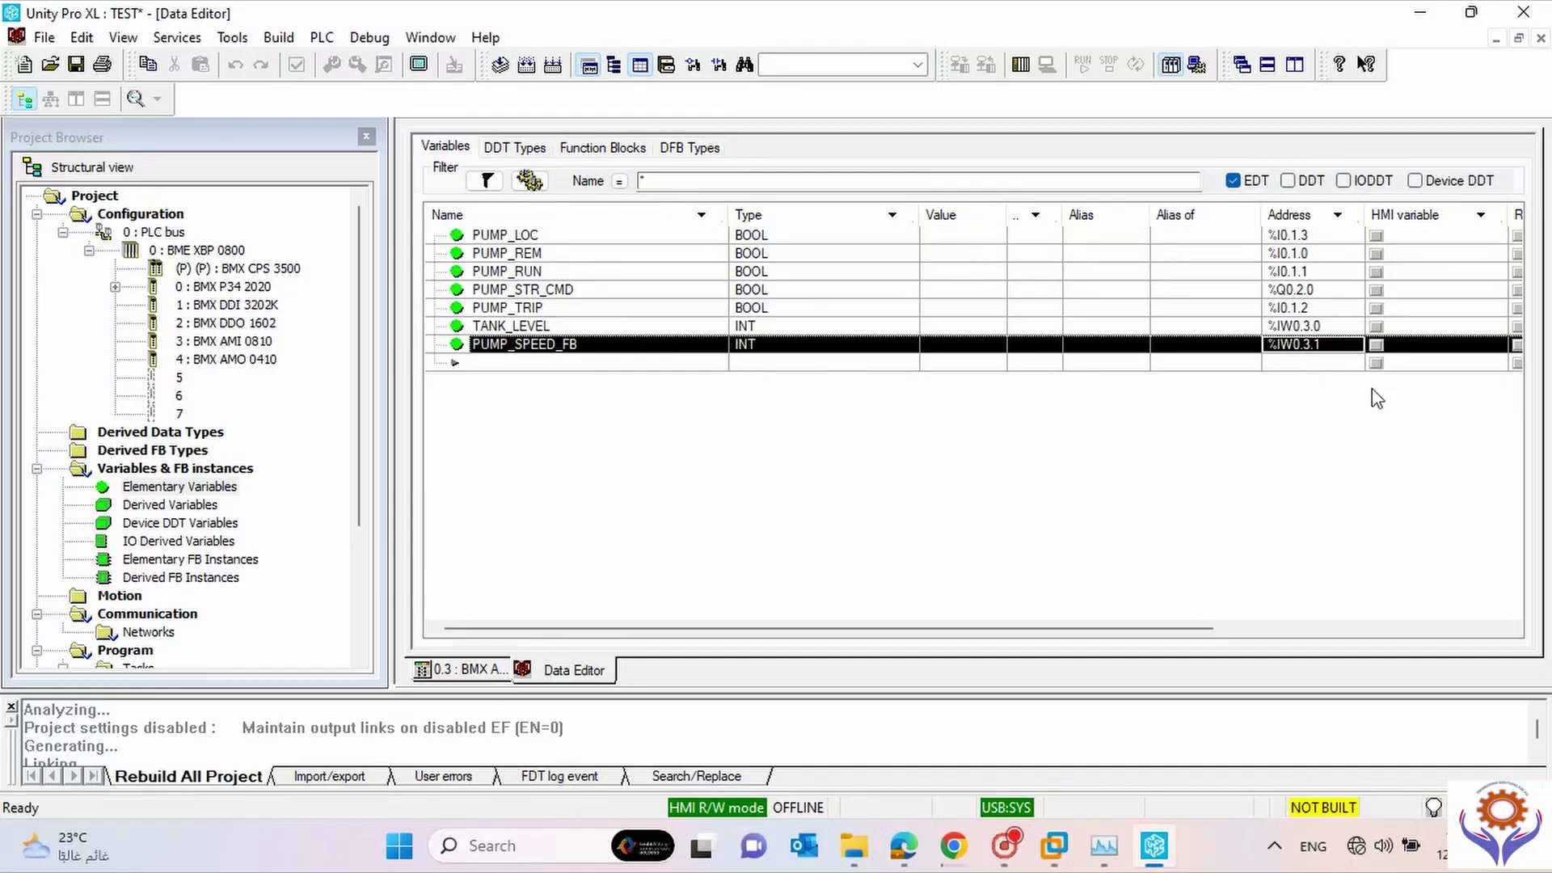
click(1334, 326)
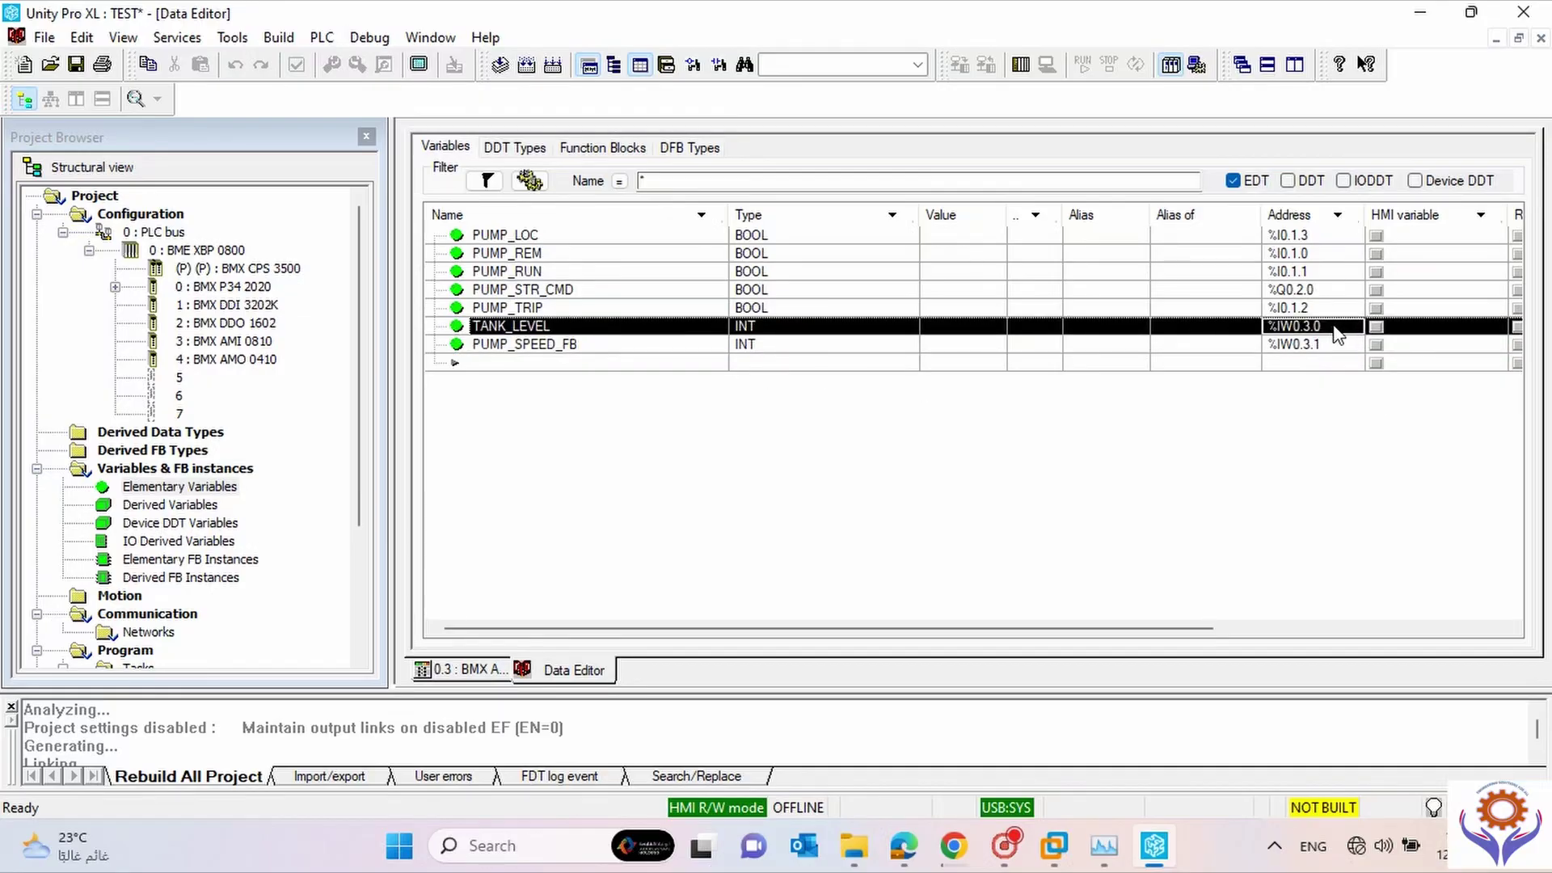
click(1334, 344)
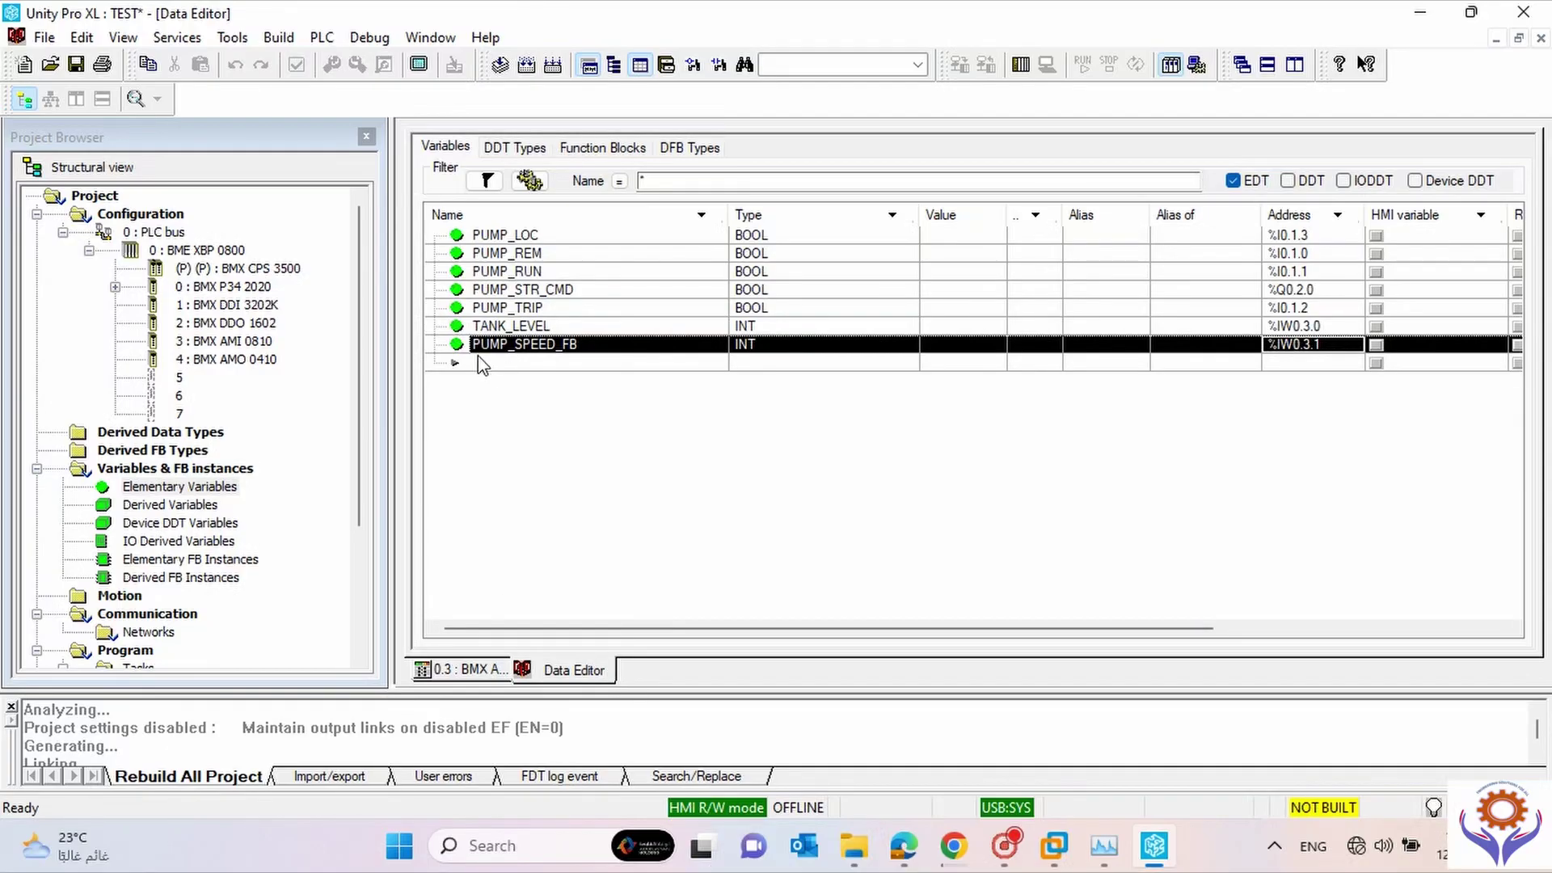
Open the BMX AMI 0810 module and check which variables are assigned to its channels in the channel configuration.
click(258, 344)
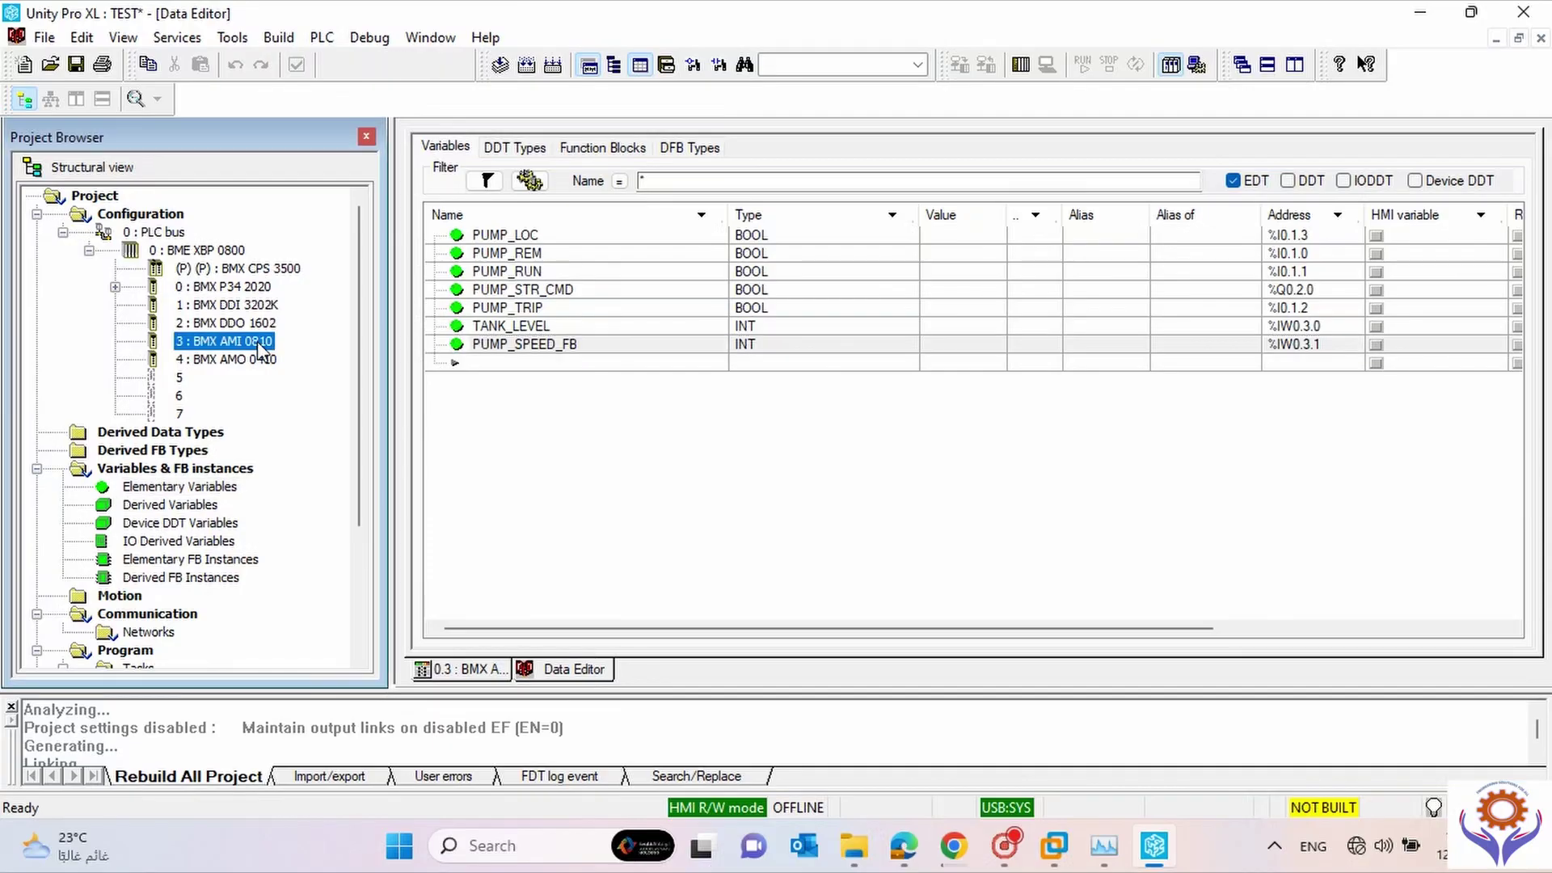
double_click(258, 343)
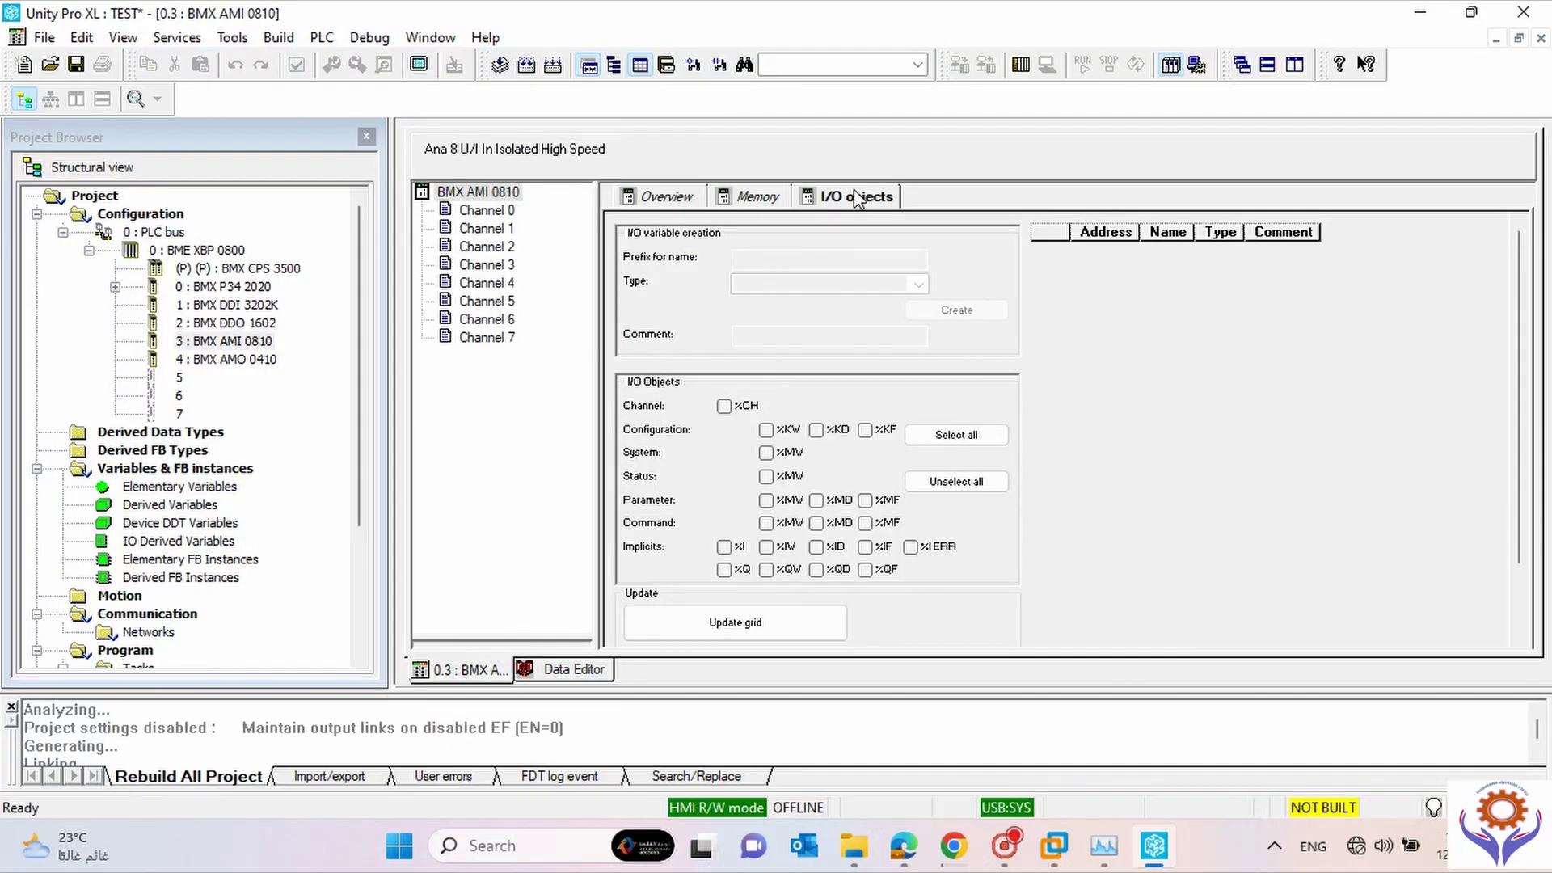
click(496, 194)
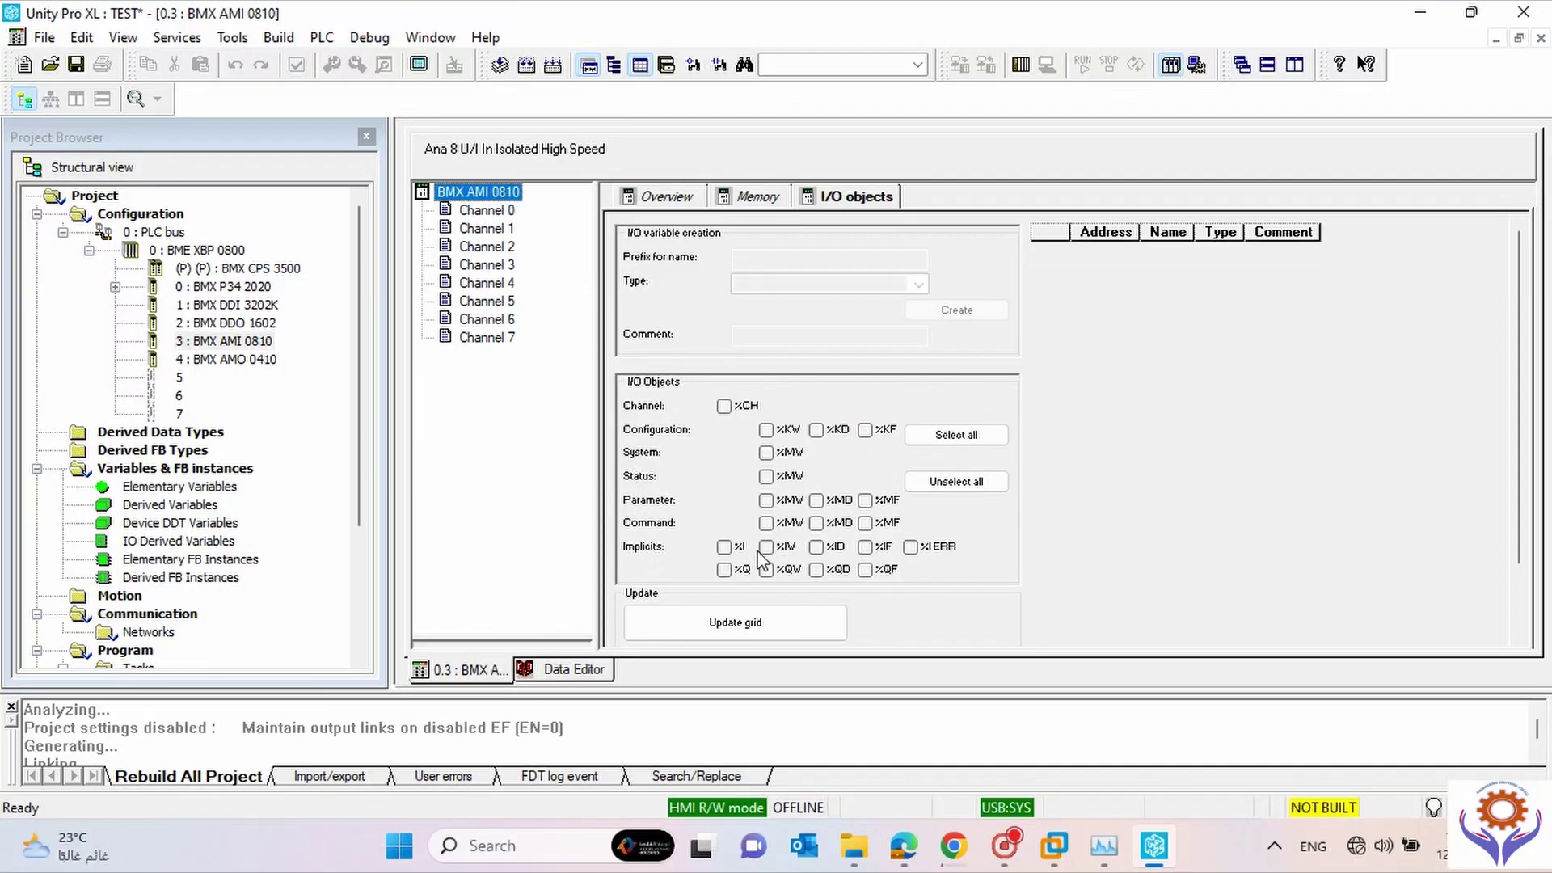
click(765, 549)
click(765, 548)
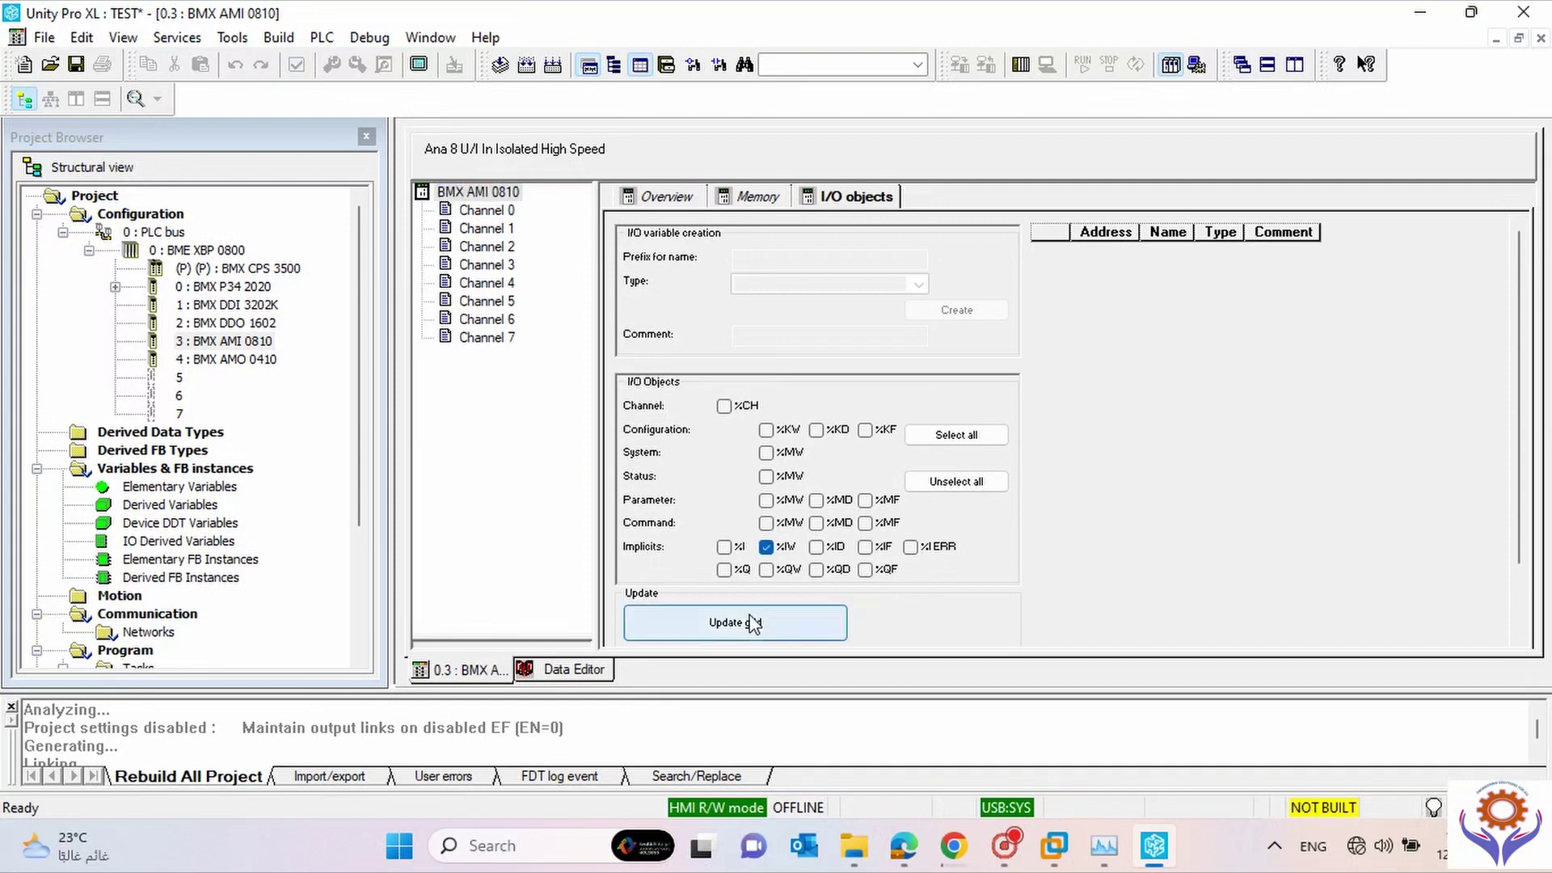
click(482, 210)
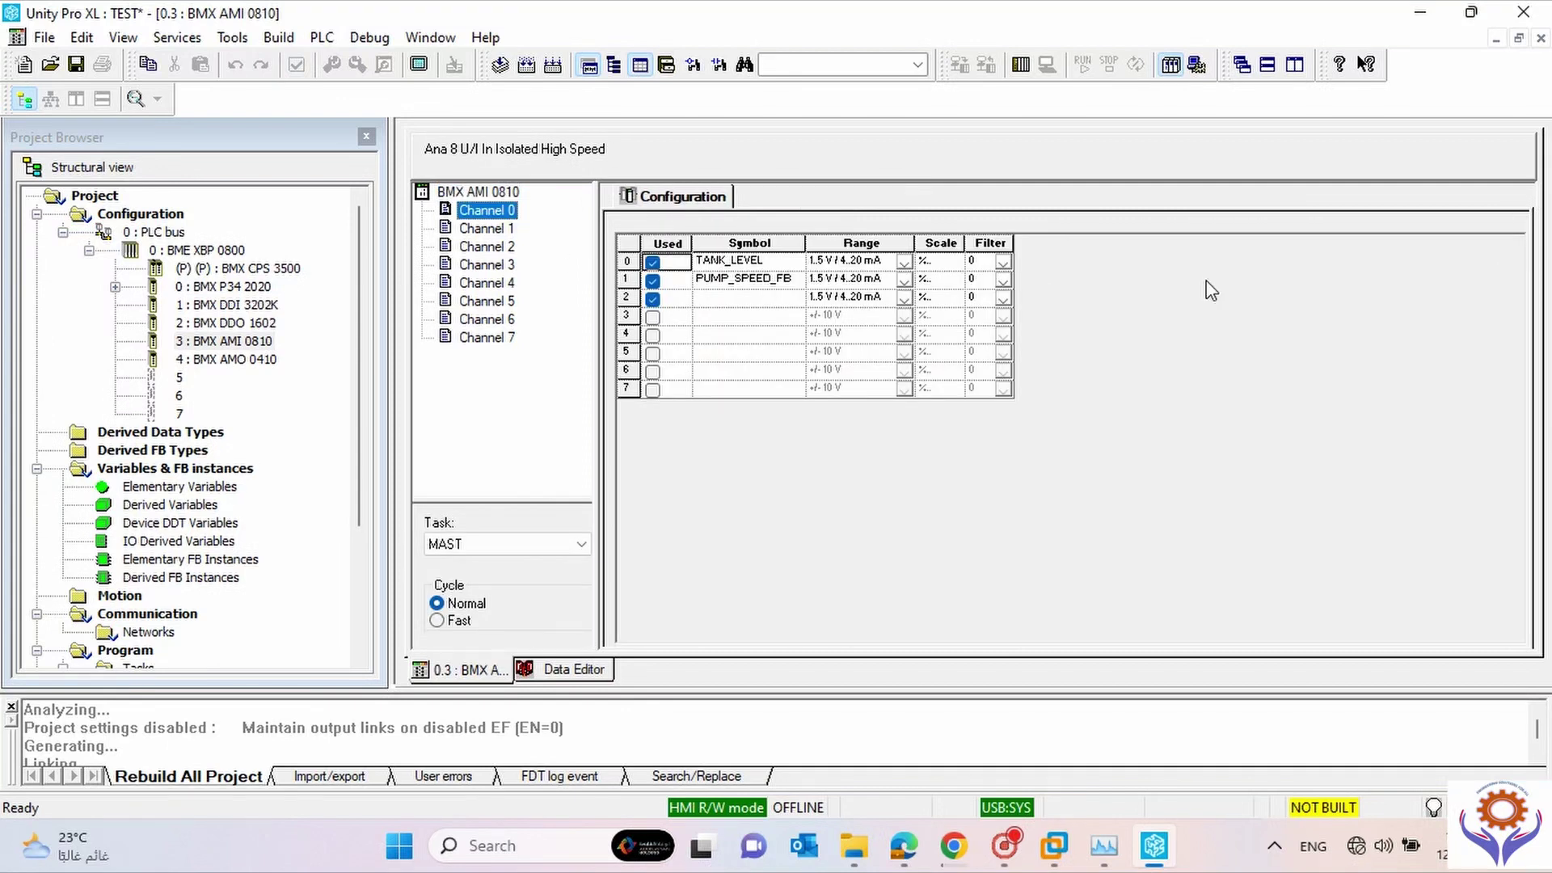
Open the I/O objects view of the BMX AMO 0410 analog output module and return to the Data Editor.
click(265, 365)
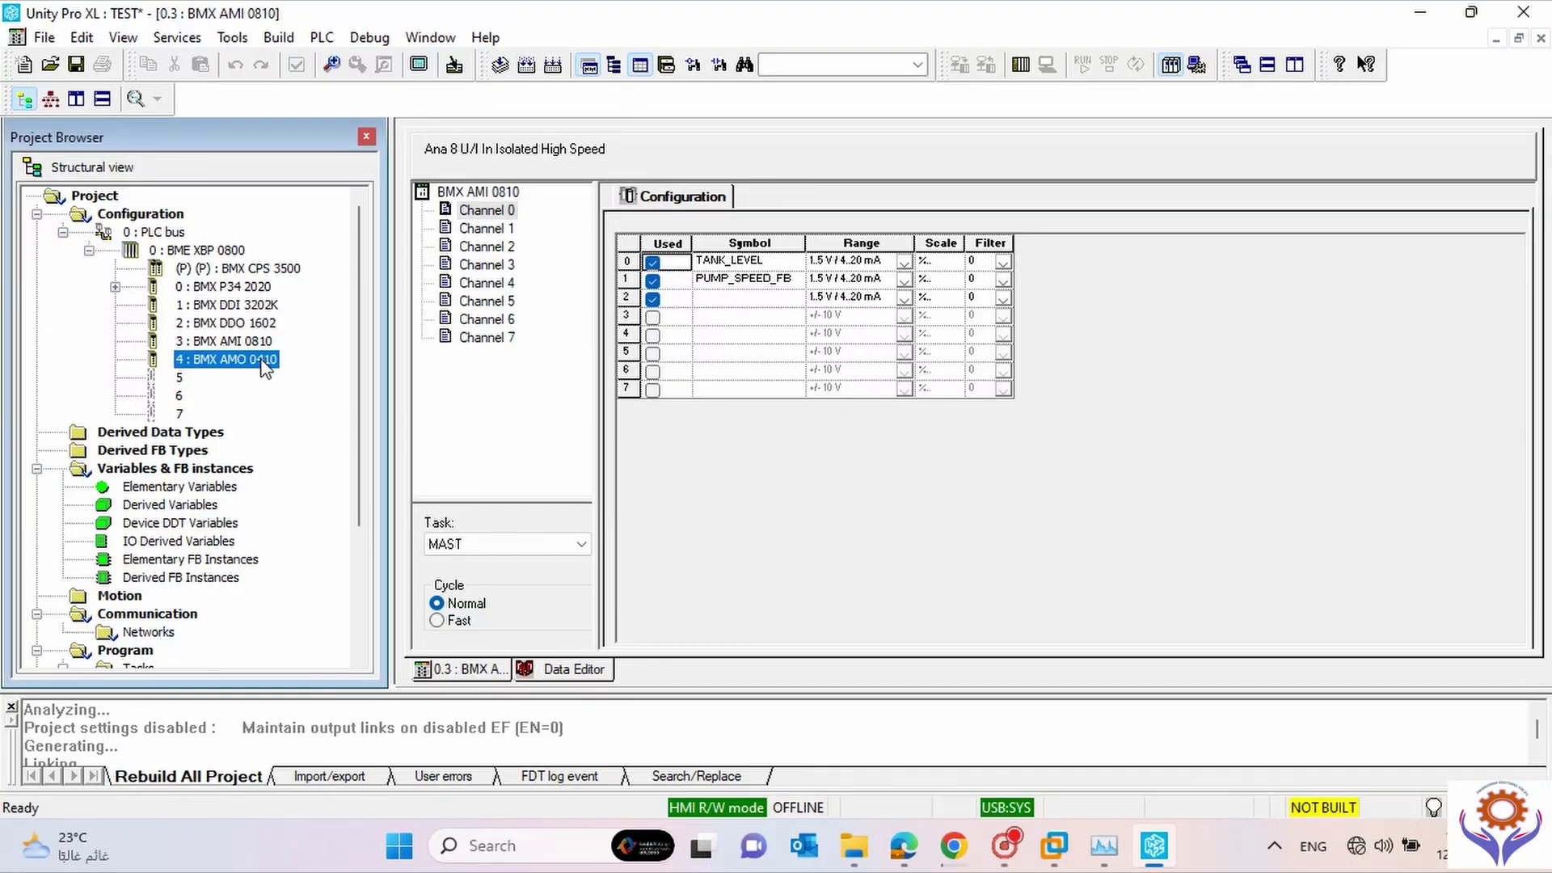
double_click(265, 366)
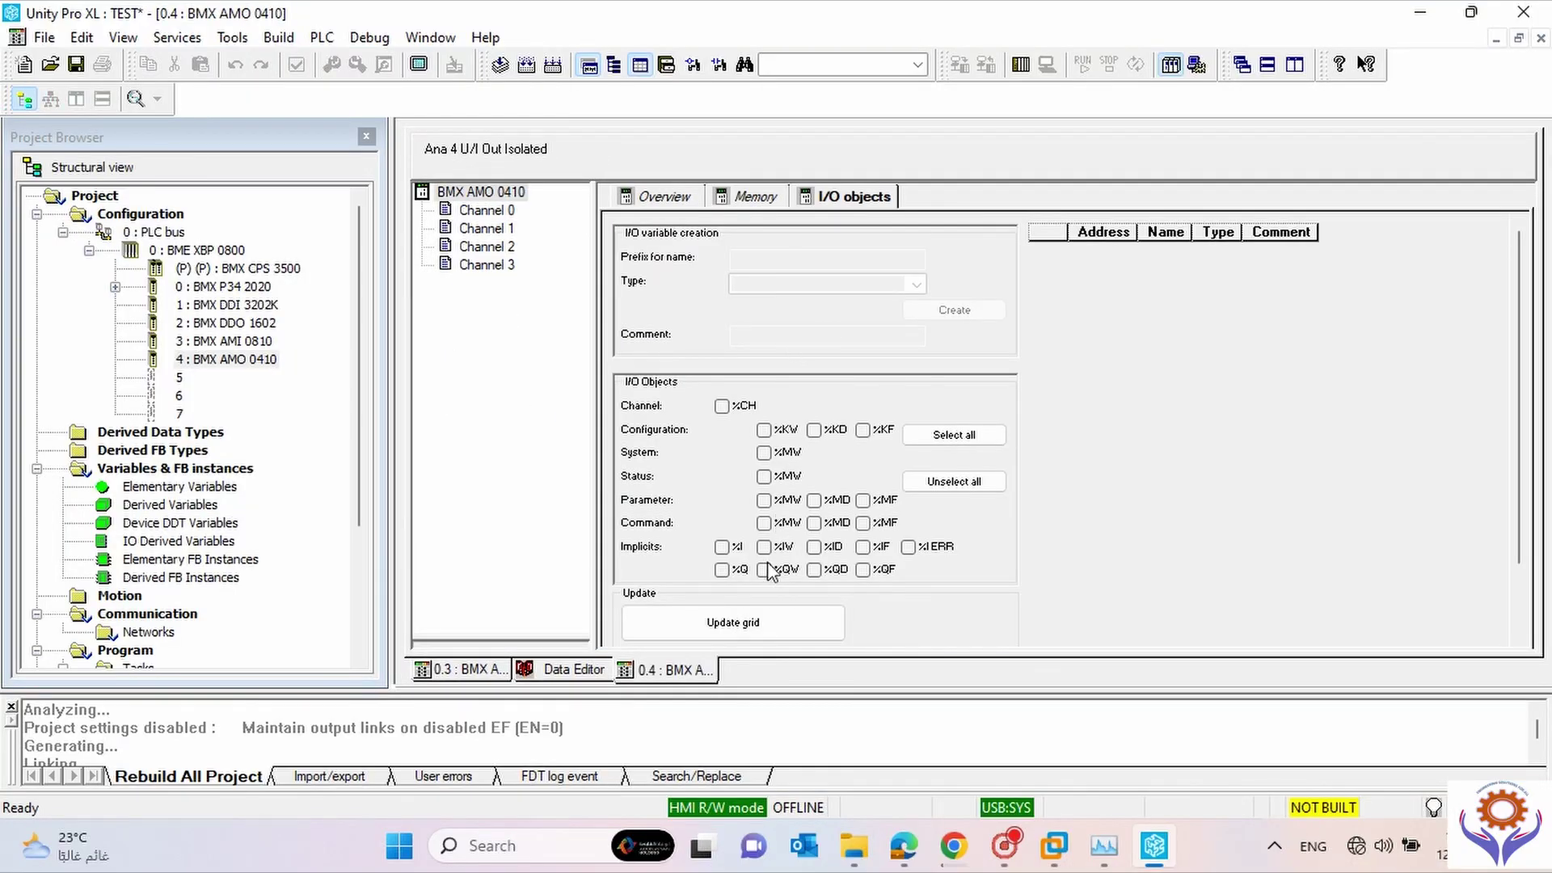
click(600, 677)
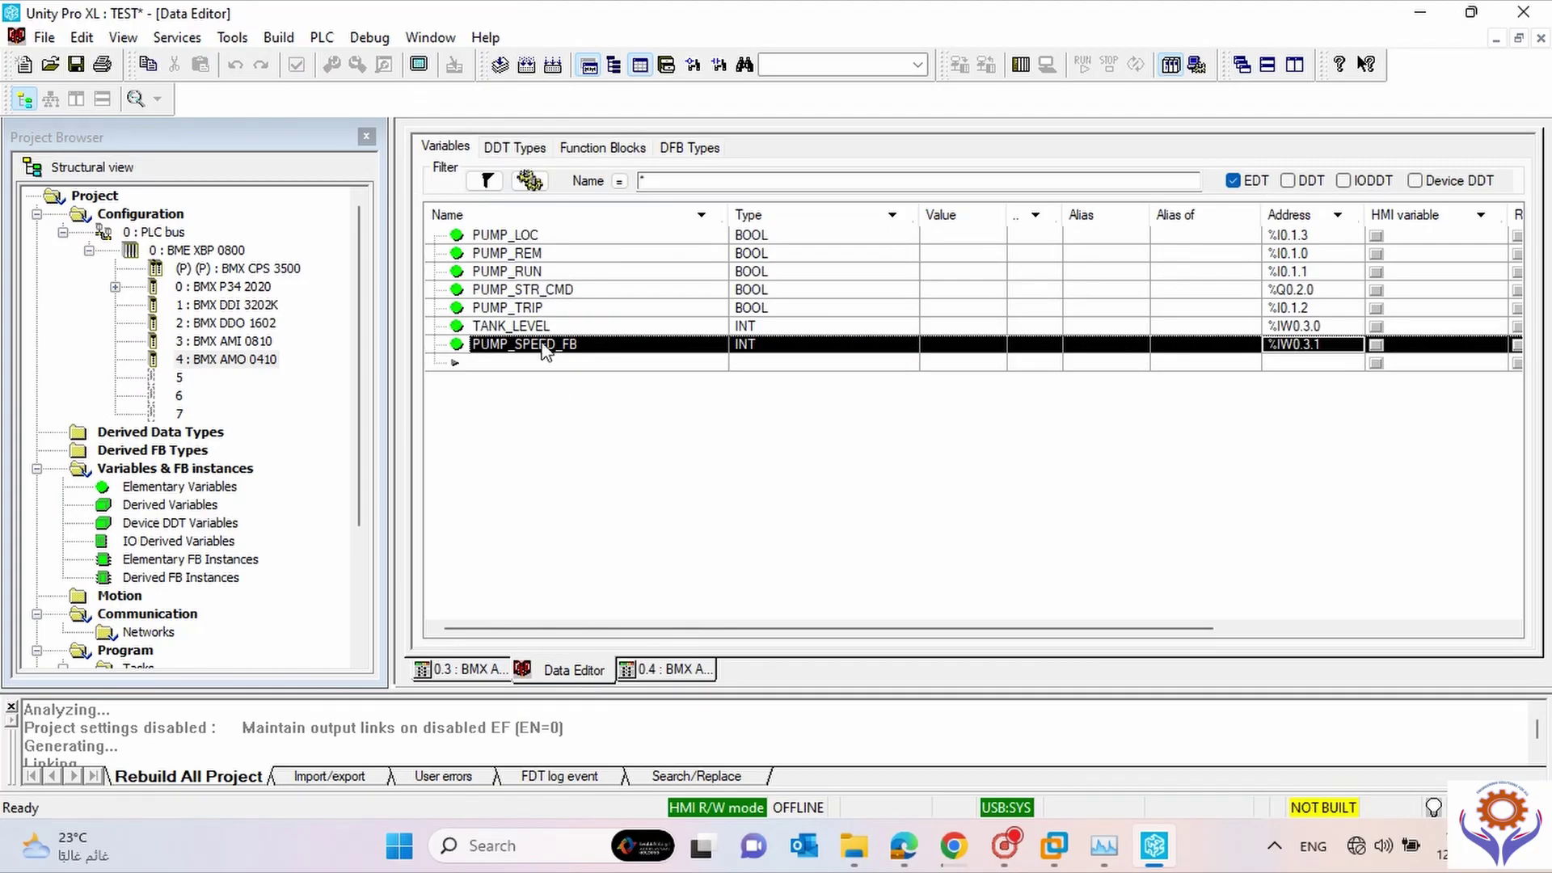
Add a variable named PUMP_SPEED_CMD of type INT below PUMP_SPEED_FB.
click(514, 370)
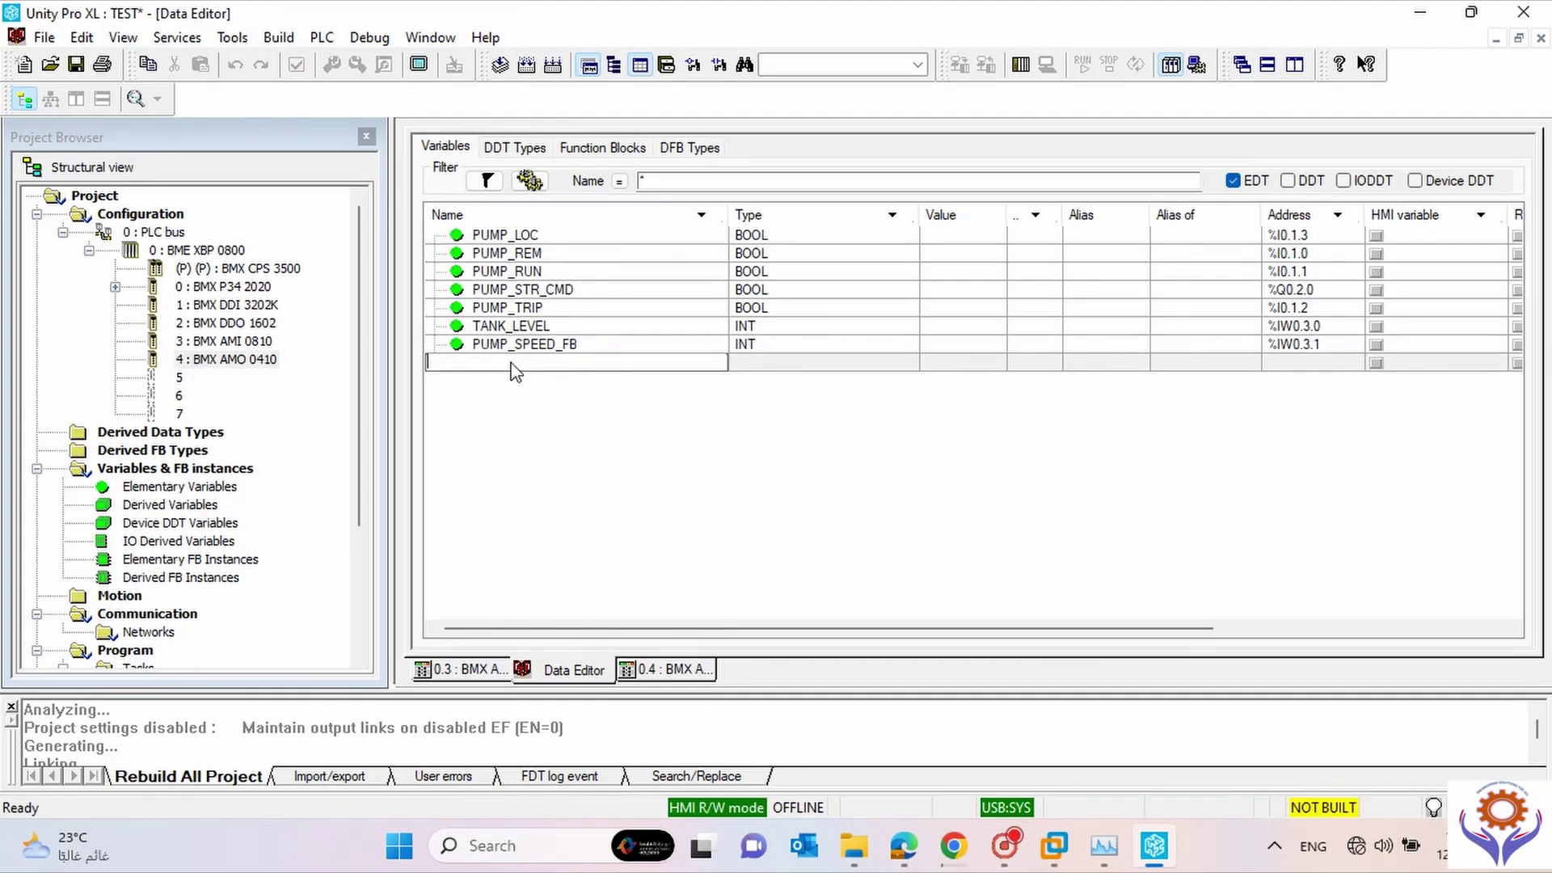
text(MOV_SPEED_CMD)
drag(455, 362, 421, 364)
key(BackSpace)
text(PUMP)
click(764, 375)
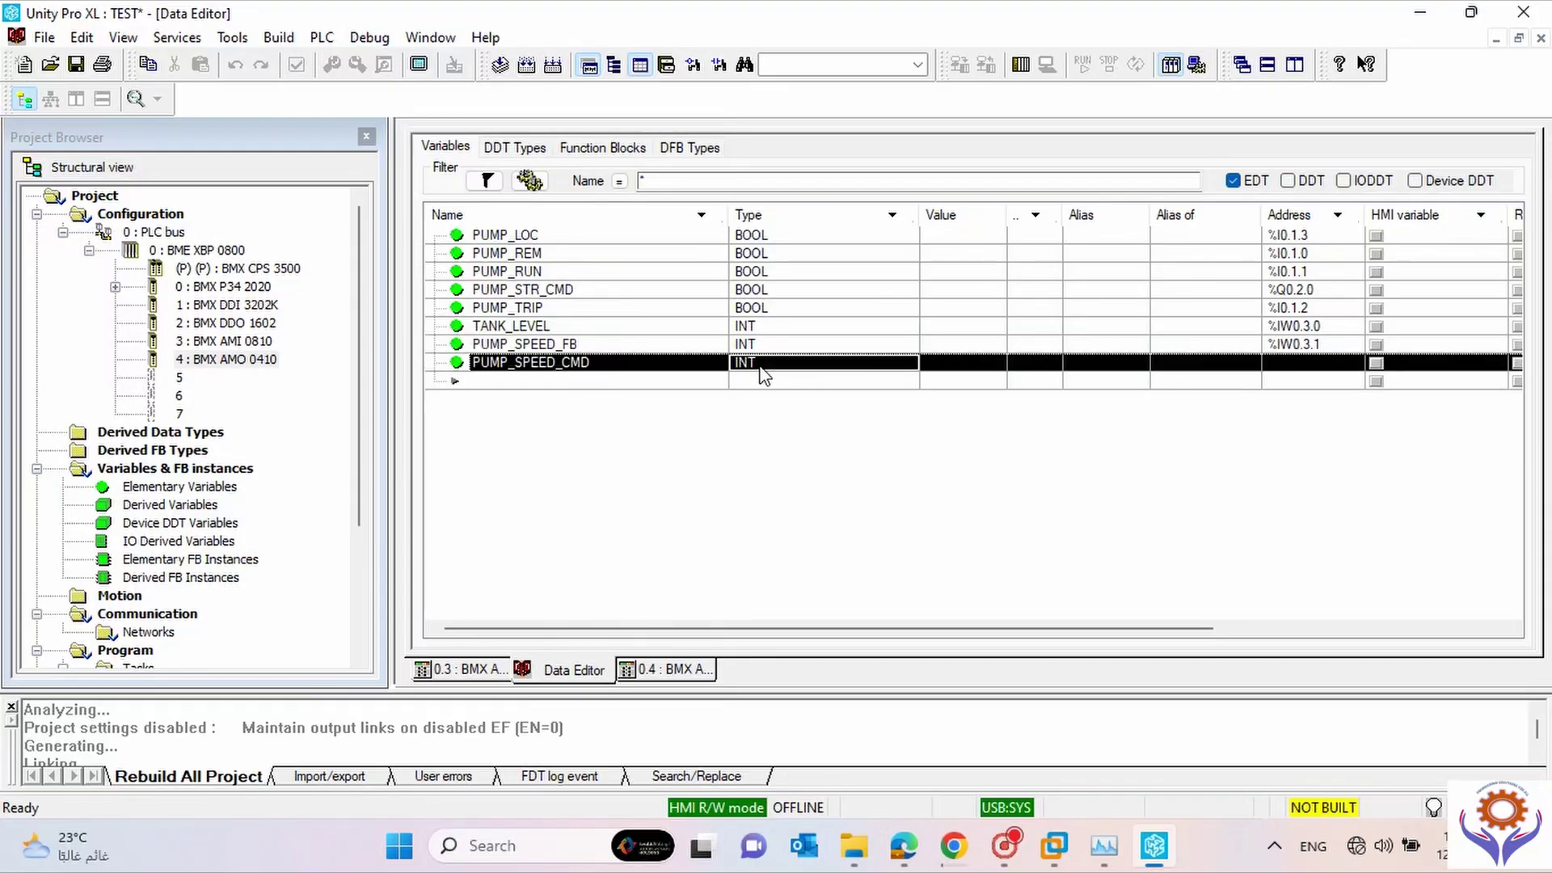
click(808, 371)
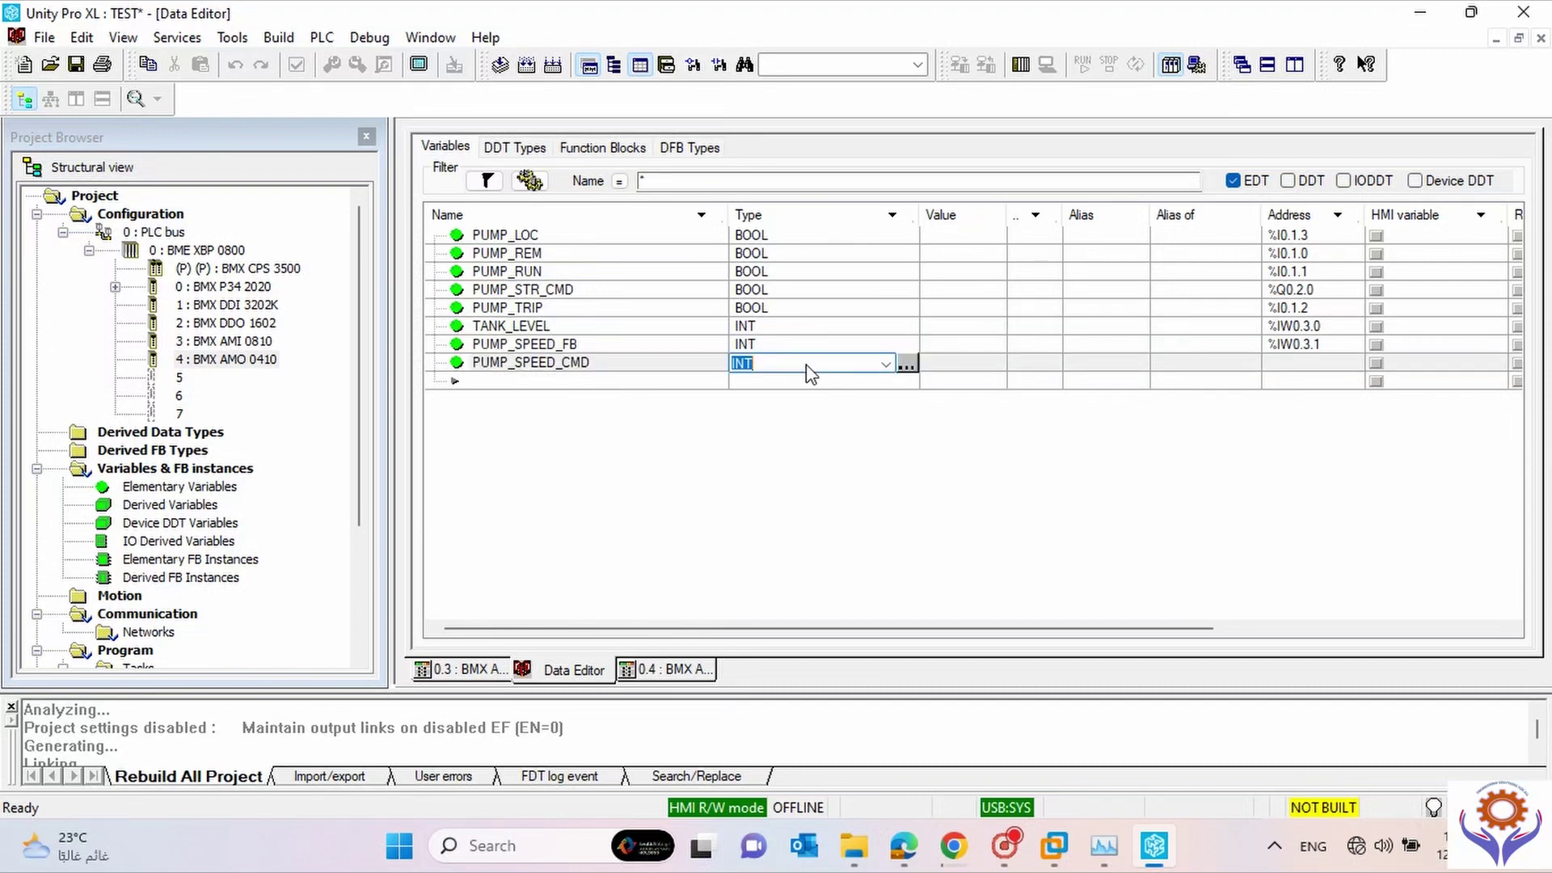
click(888, 369)
click(888, 369)
click(1285, 372)
click(1285, 371)
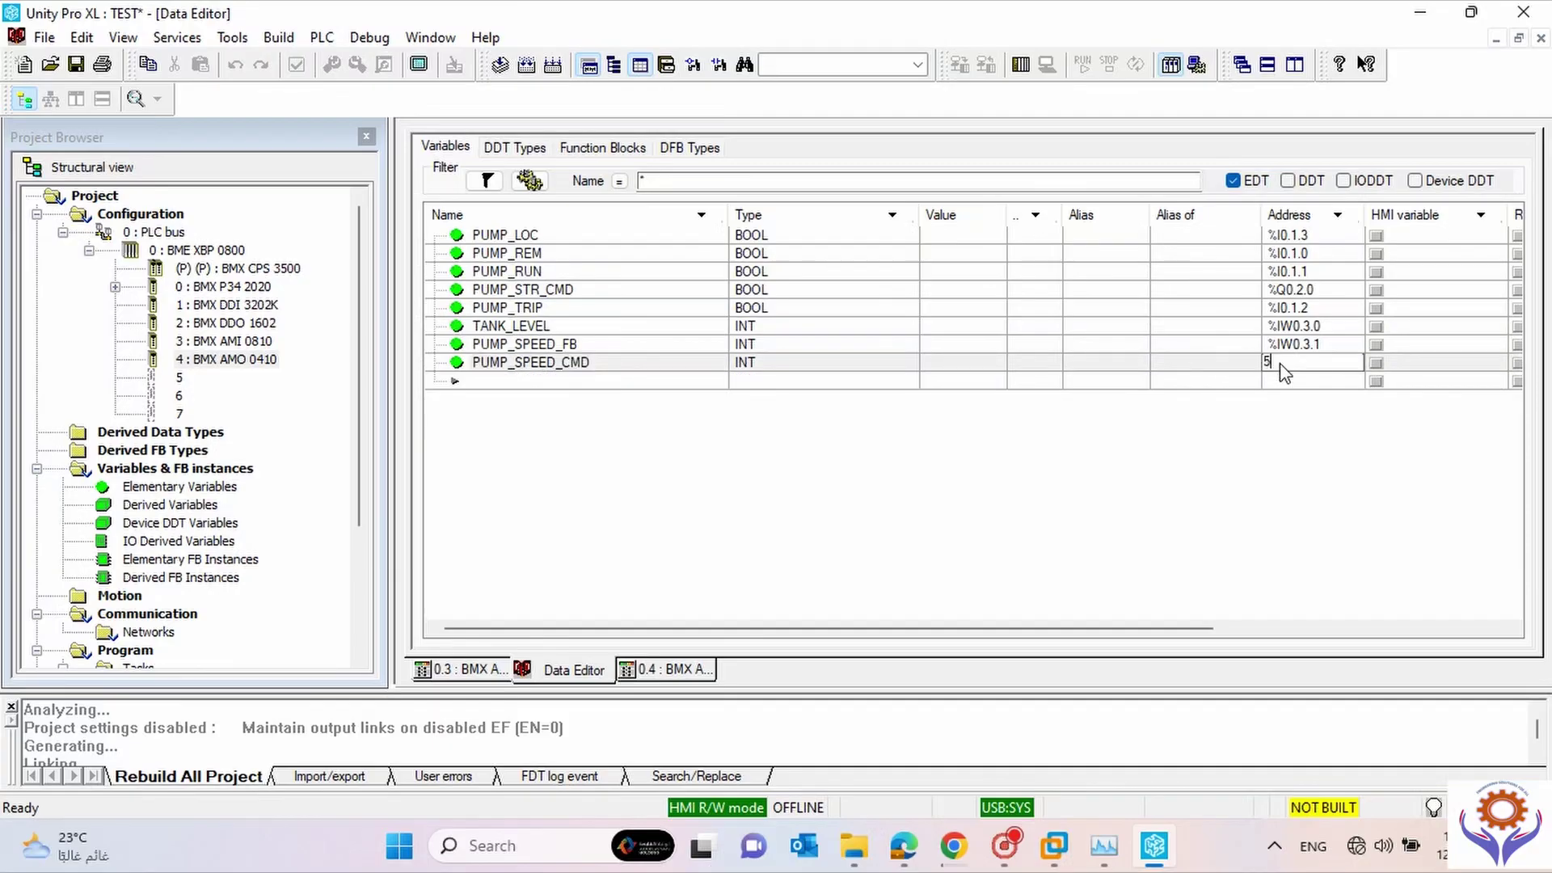
text(%)
List the implicit %QW objects of the BMX AMO 0410 module in the grid and return to the Data Editor.
click(229, 360)
double_click(233, 362)
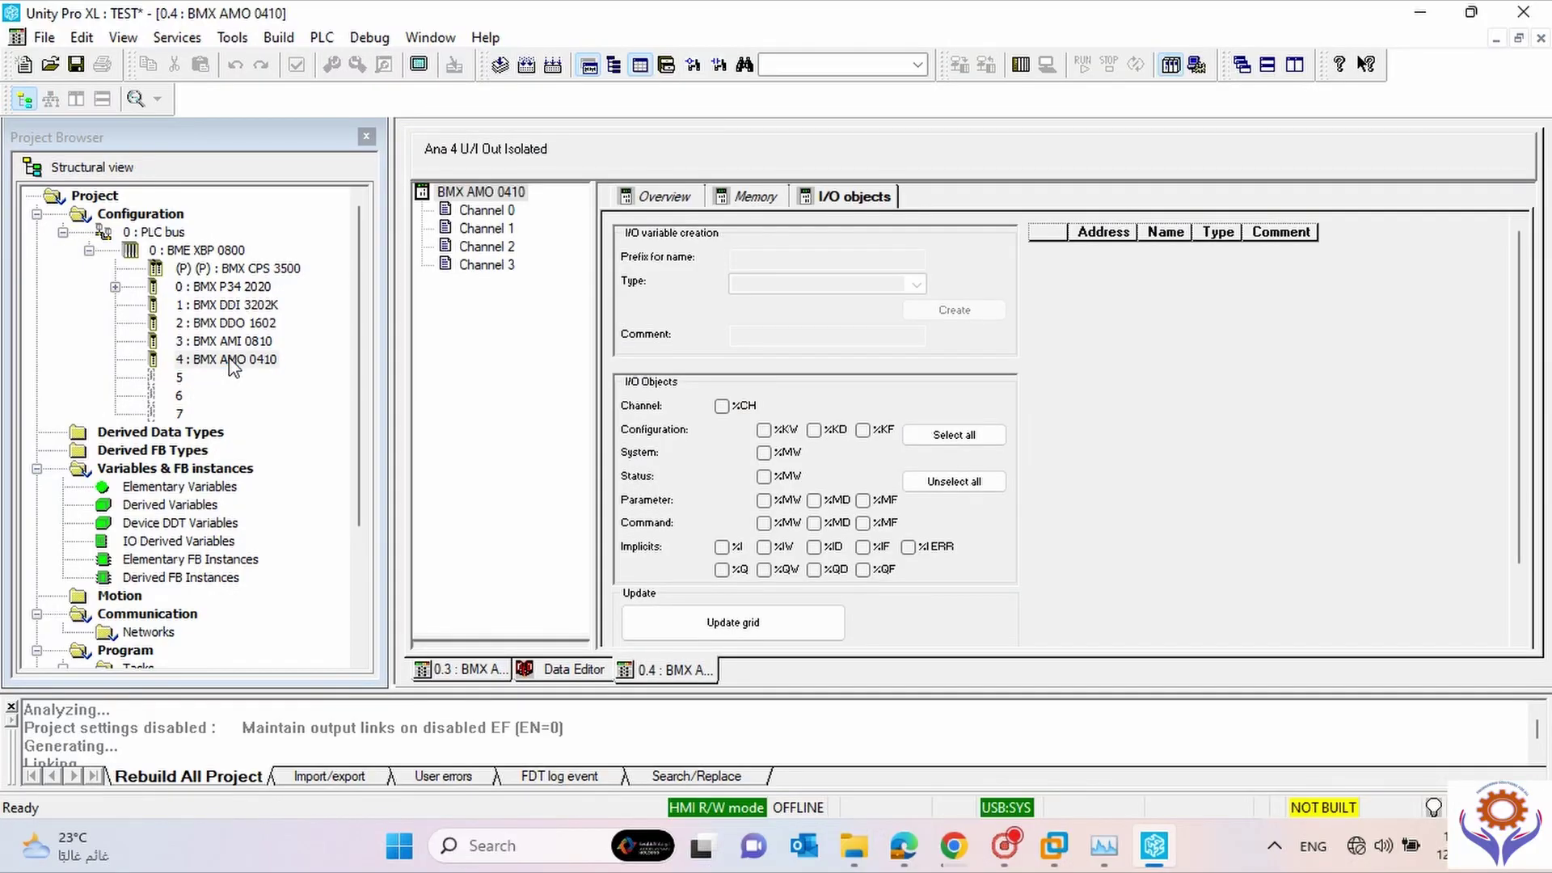
click(763, 571)
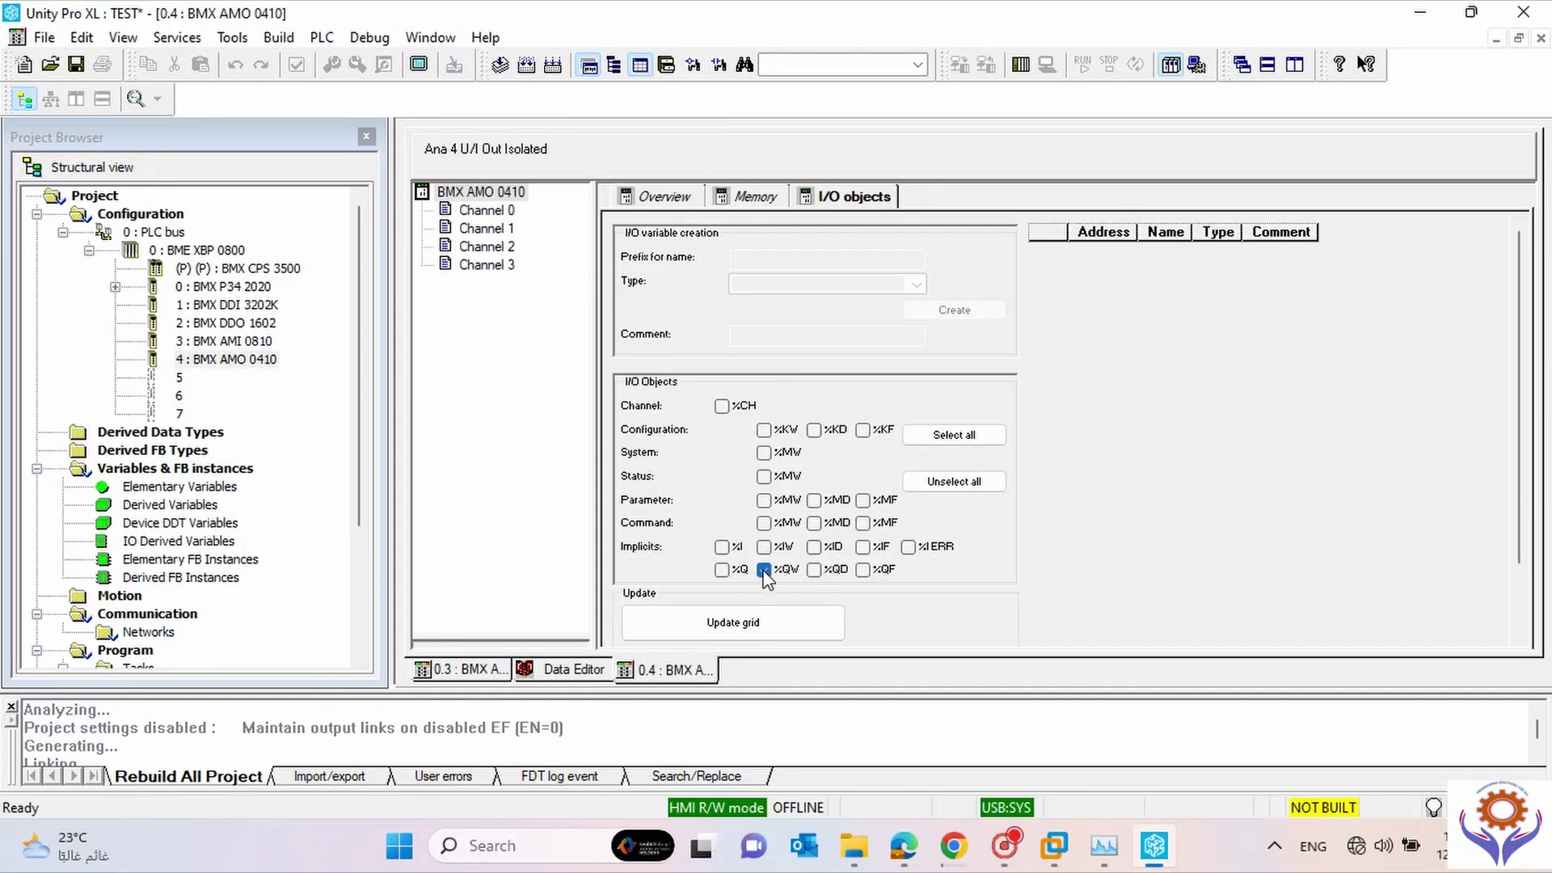
click(764, 621)
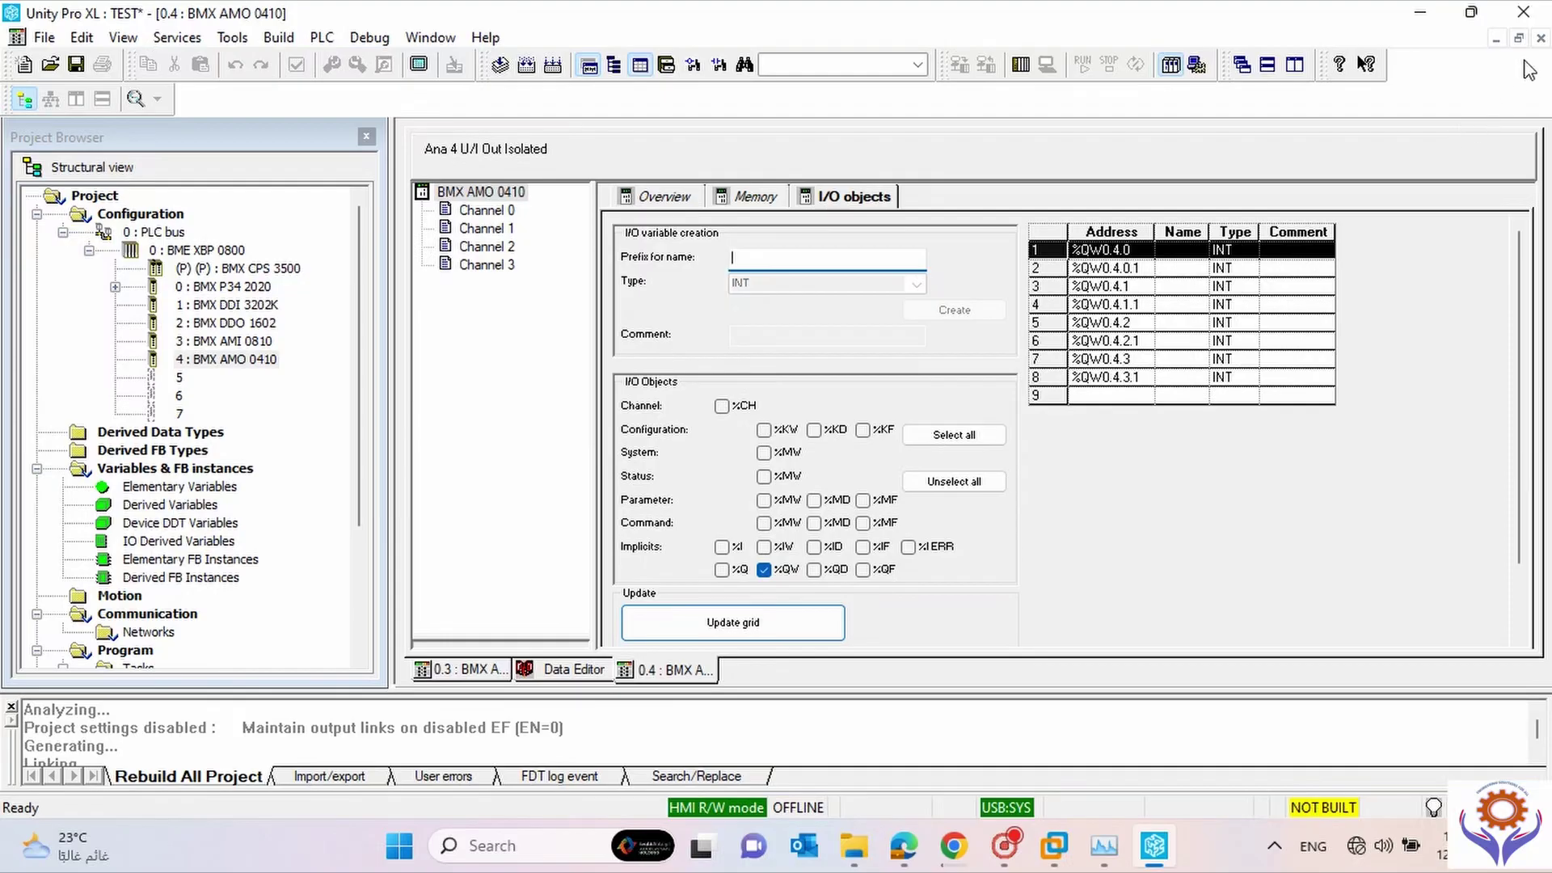
click(568, 672)
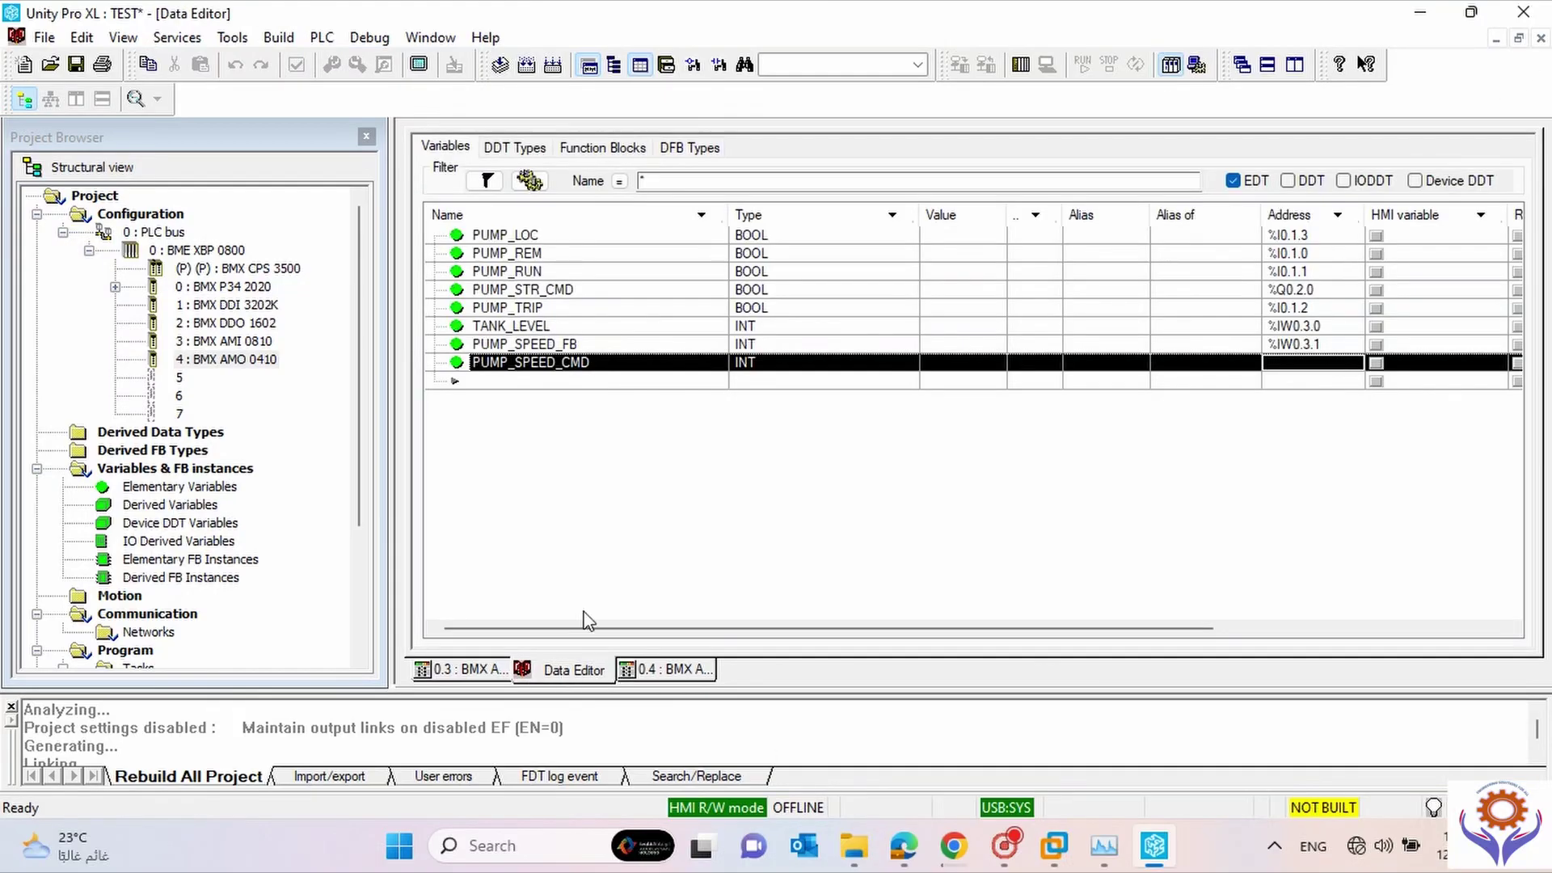
Assign the address %QW0.4.0 to the PUMP_SPEED_CMD variable.
click(1277, 362)
text(%)
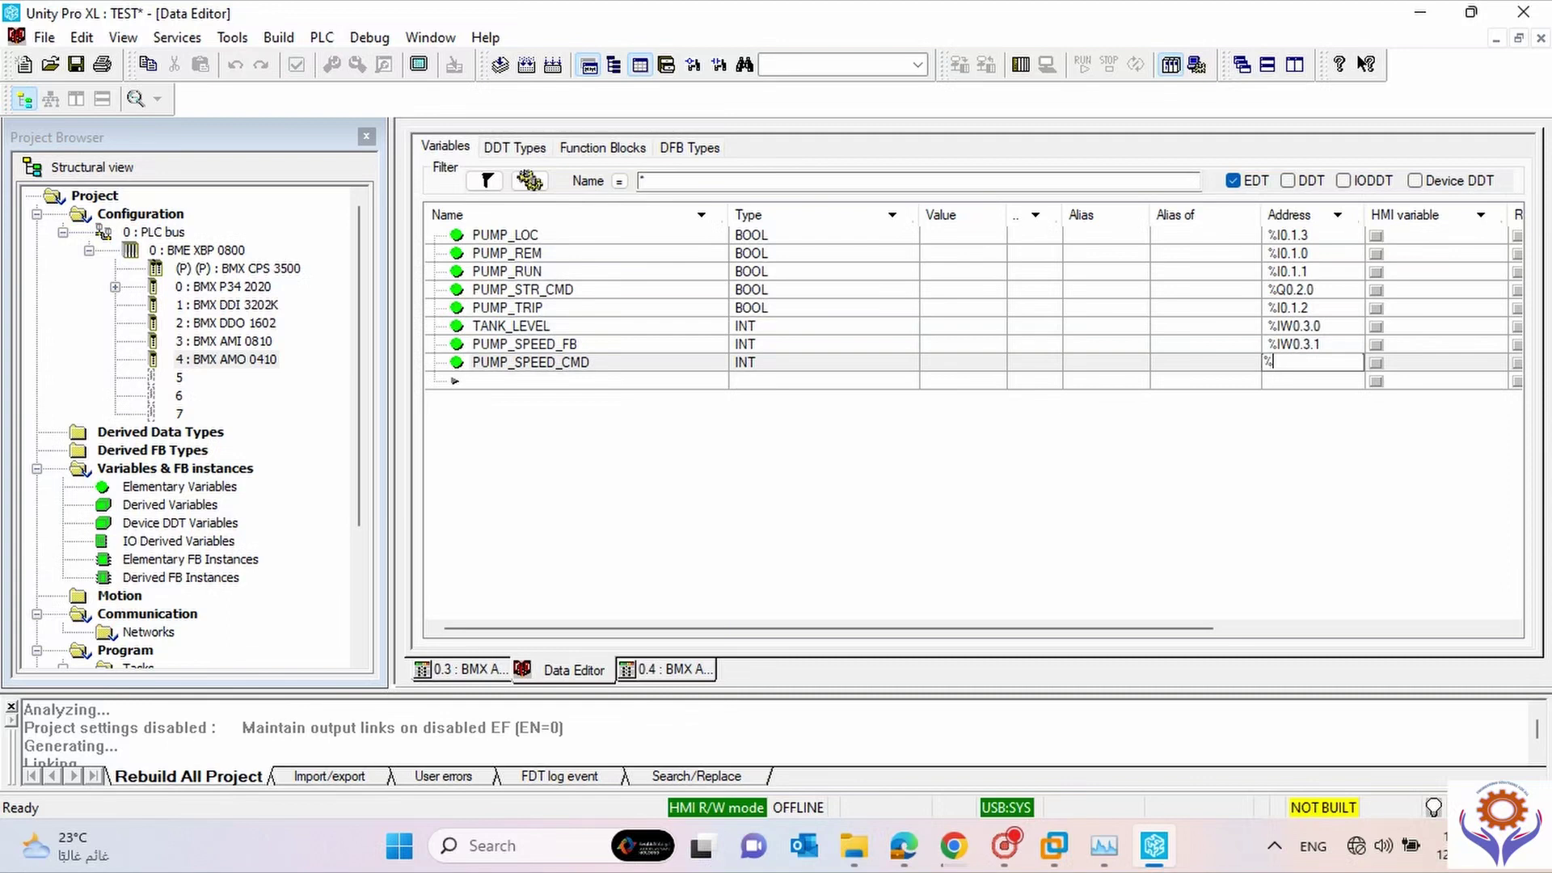
text(QW0.4.0)
key(Return)
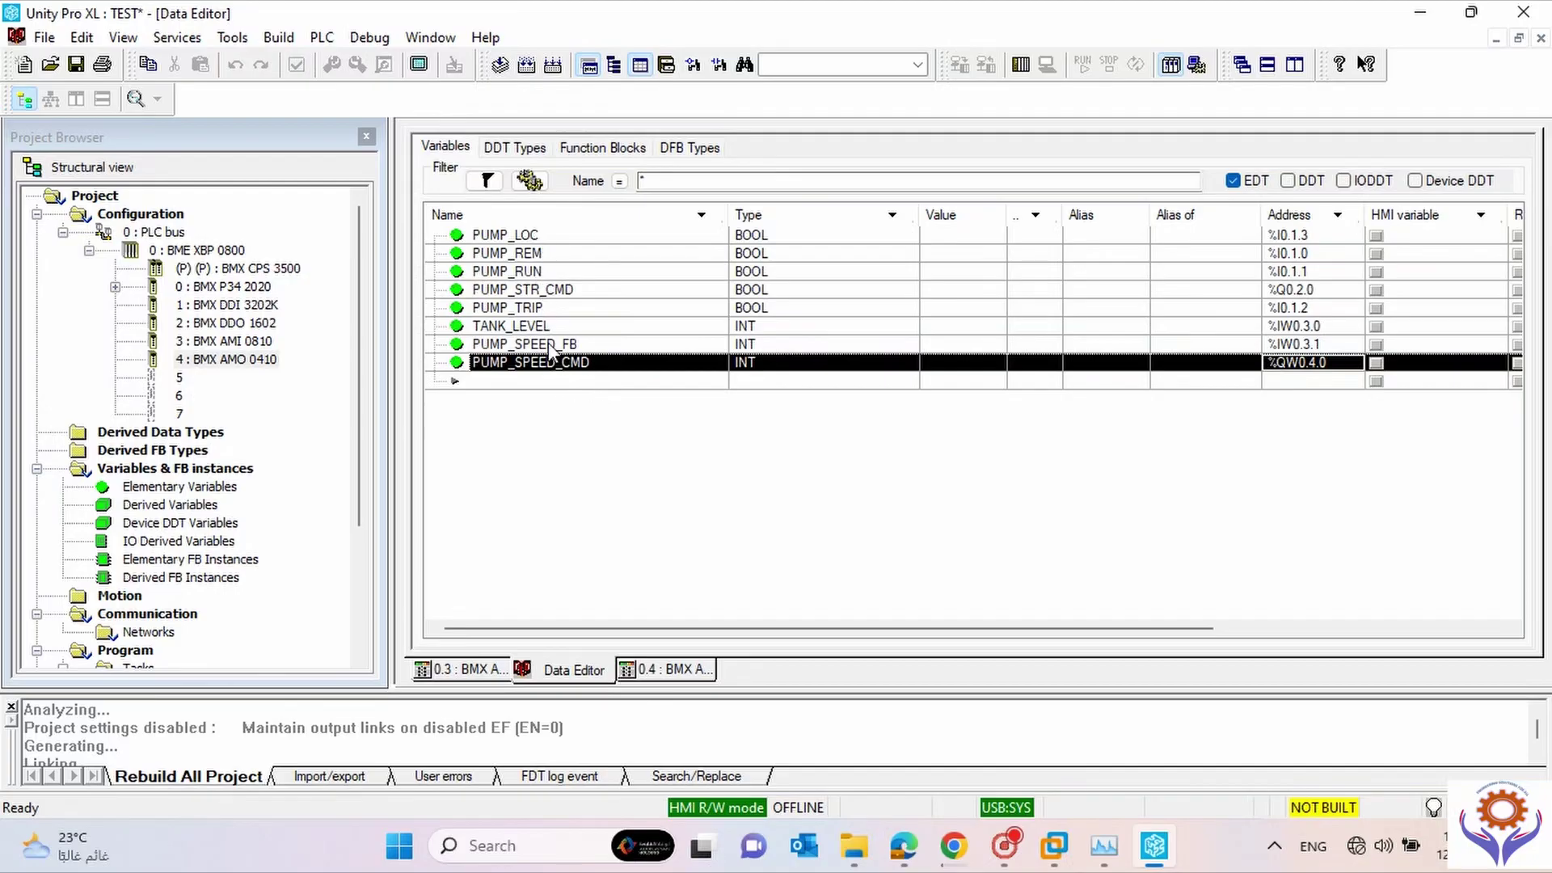
click(554, 380)
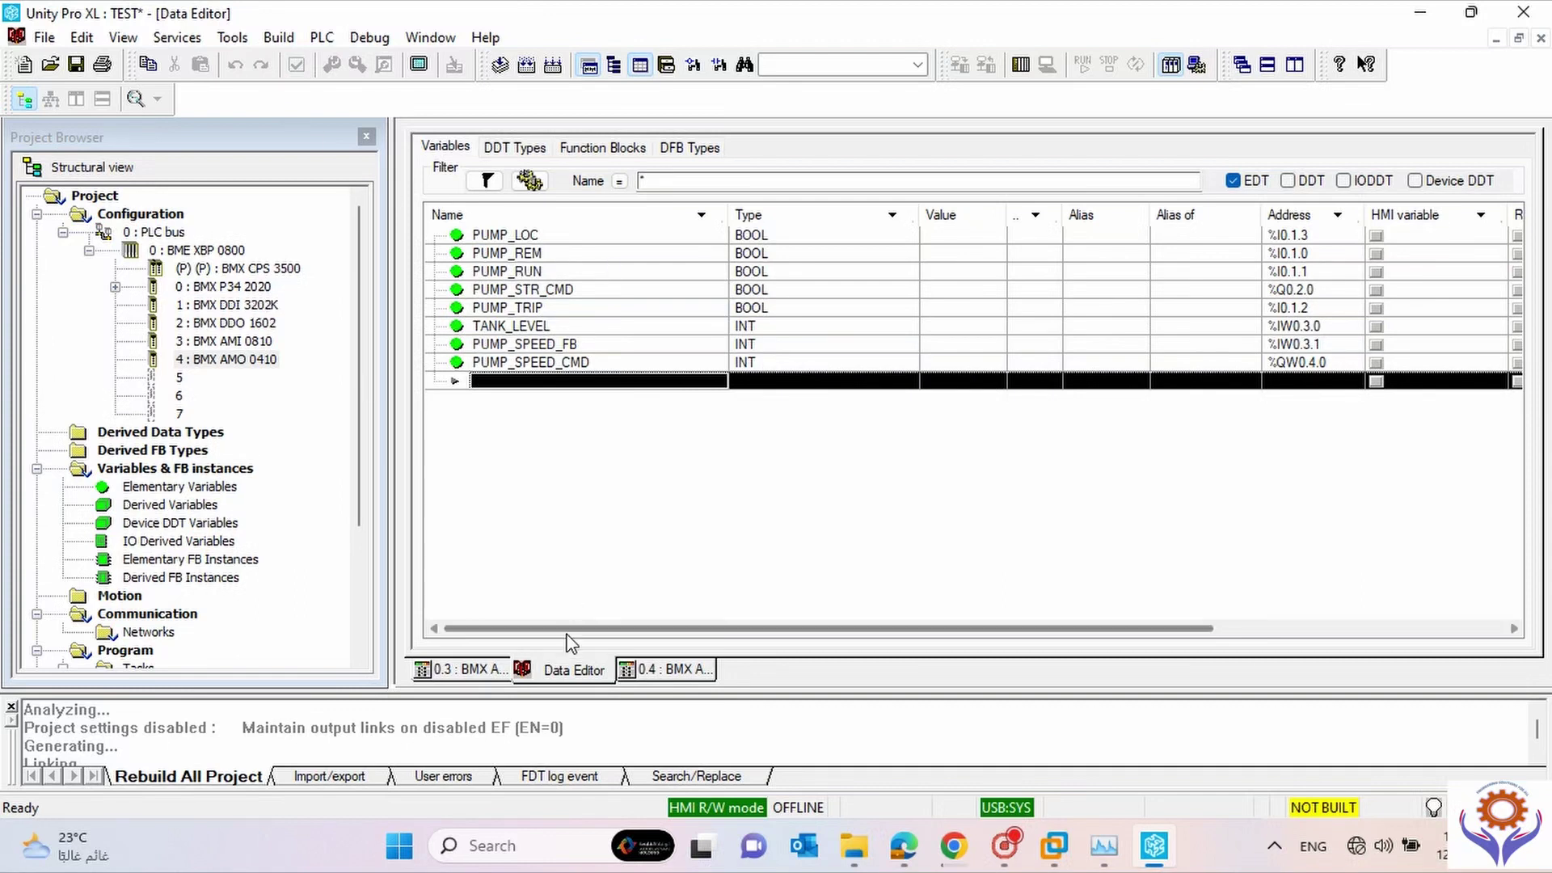
Review the I/O objects and memory configuration of the BMX P34 2020 processor, and return to the Data Editor.
double_click(221, 284)
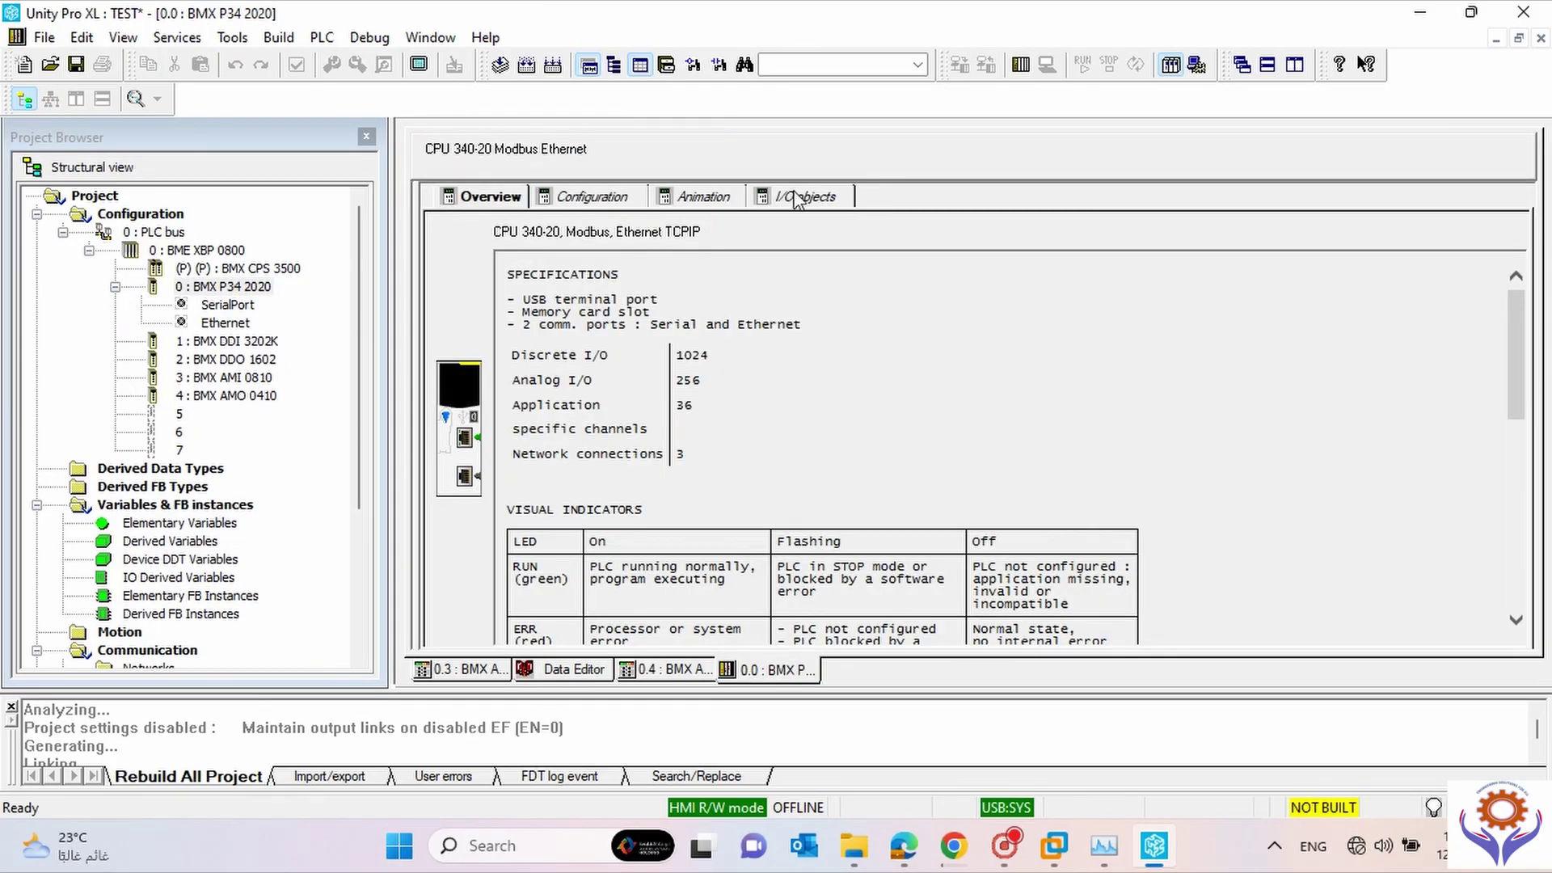
click(798, 197)
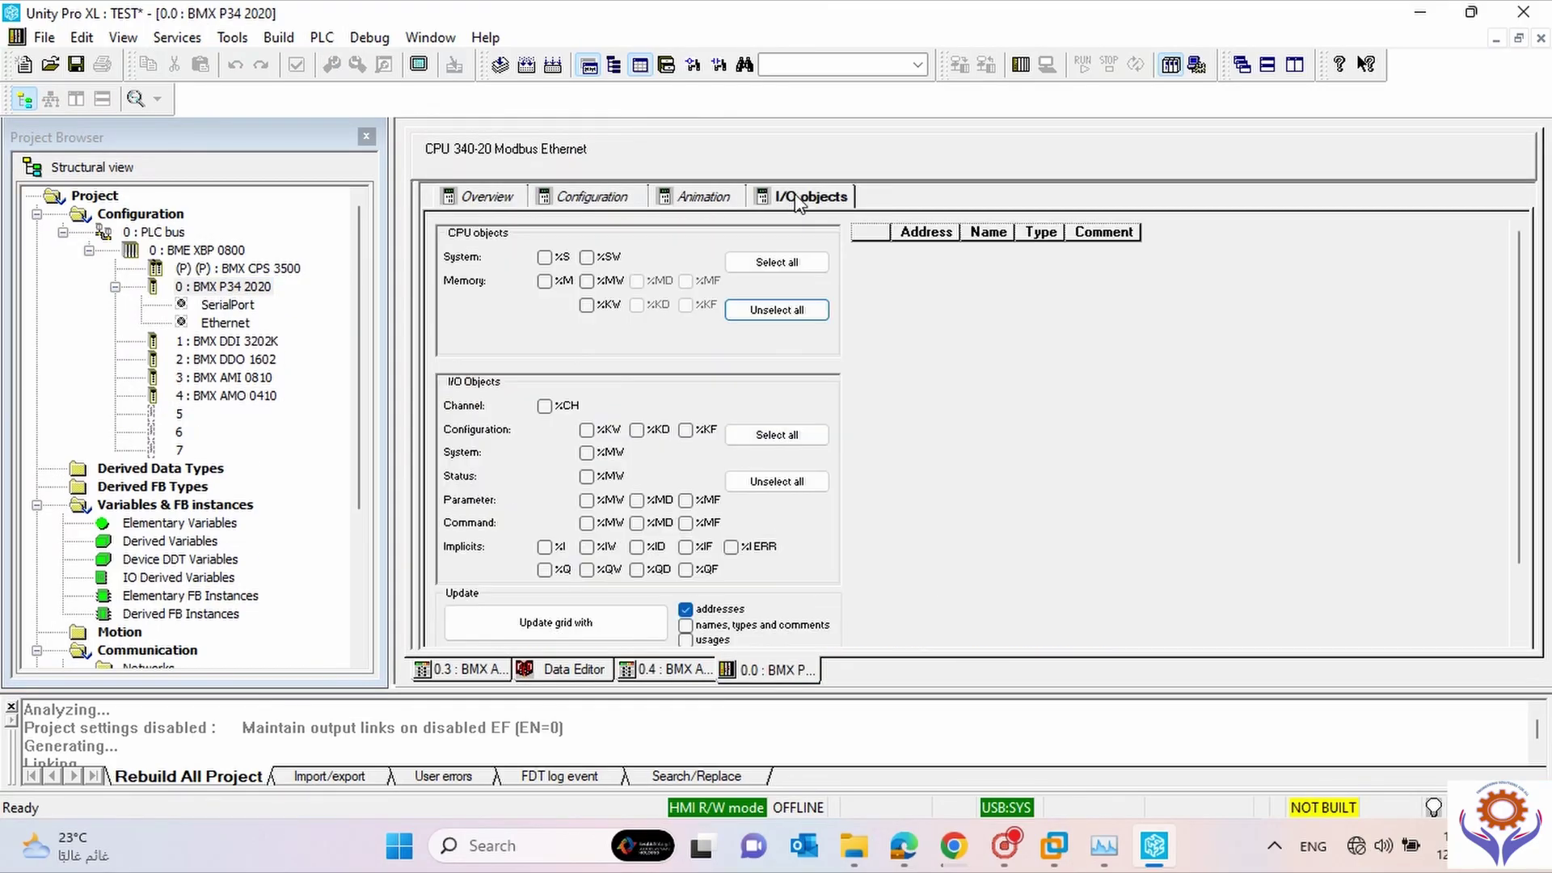
click(705, 200)
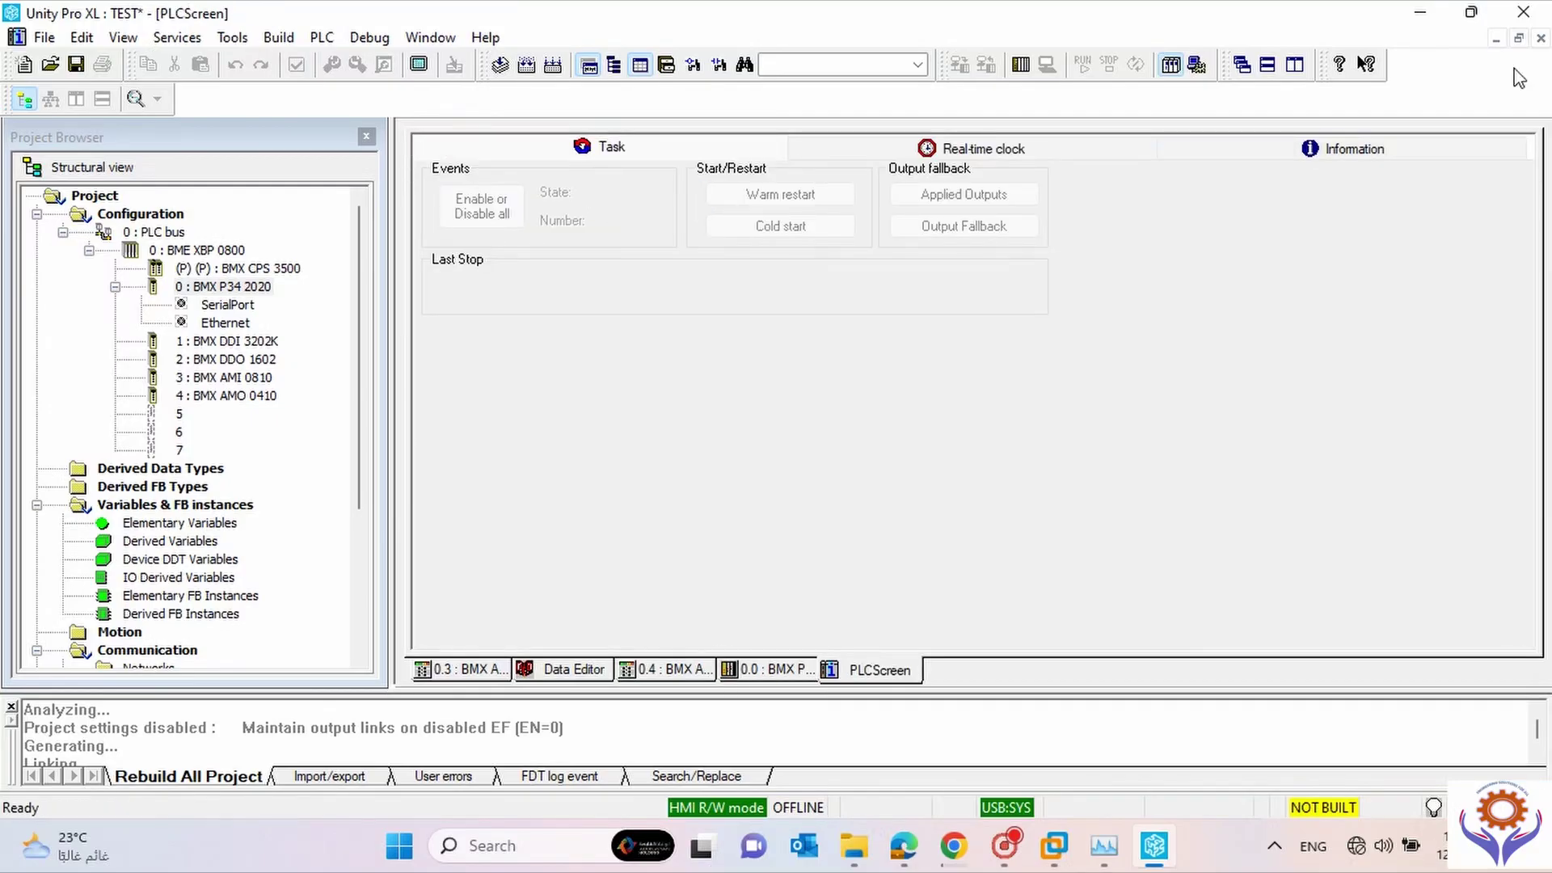
click(1540, 38)
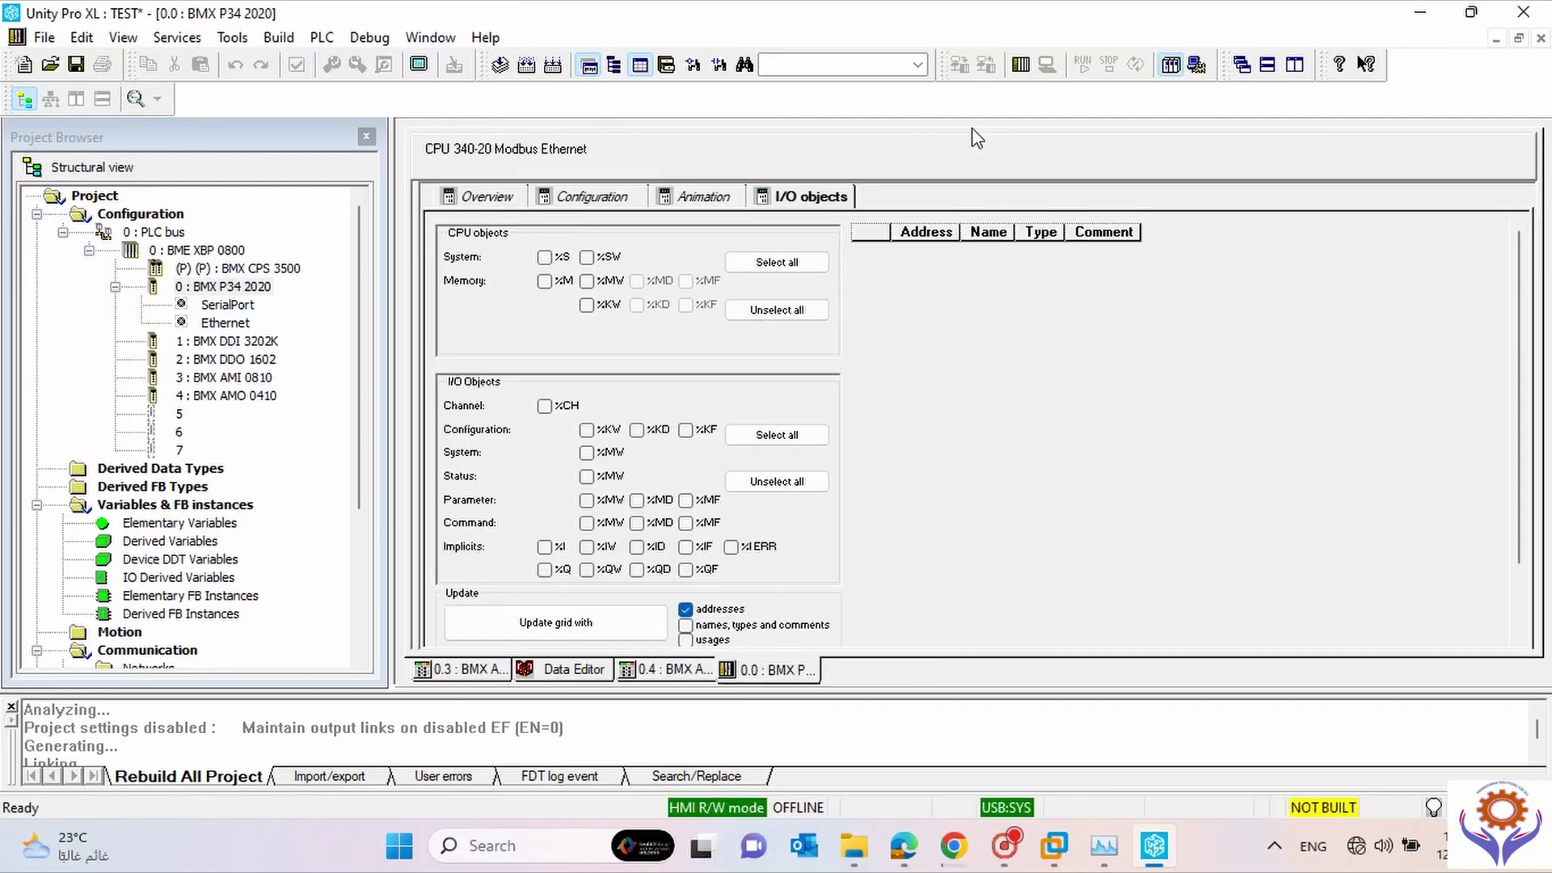
click(617, 201)
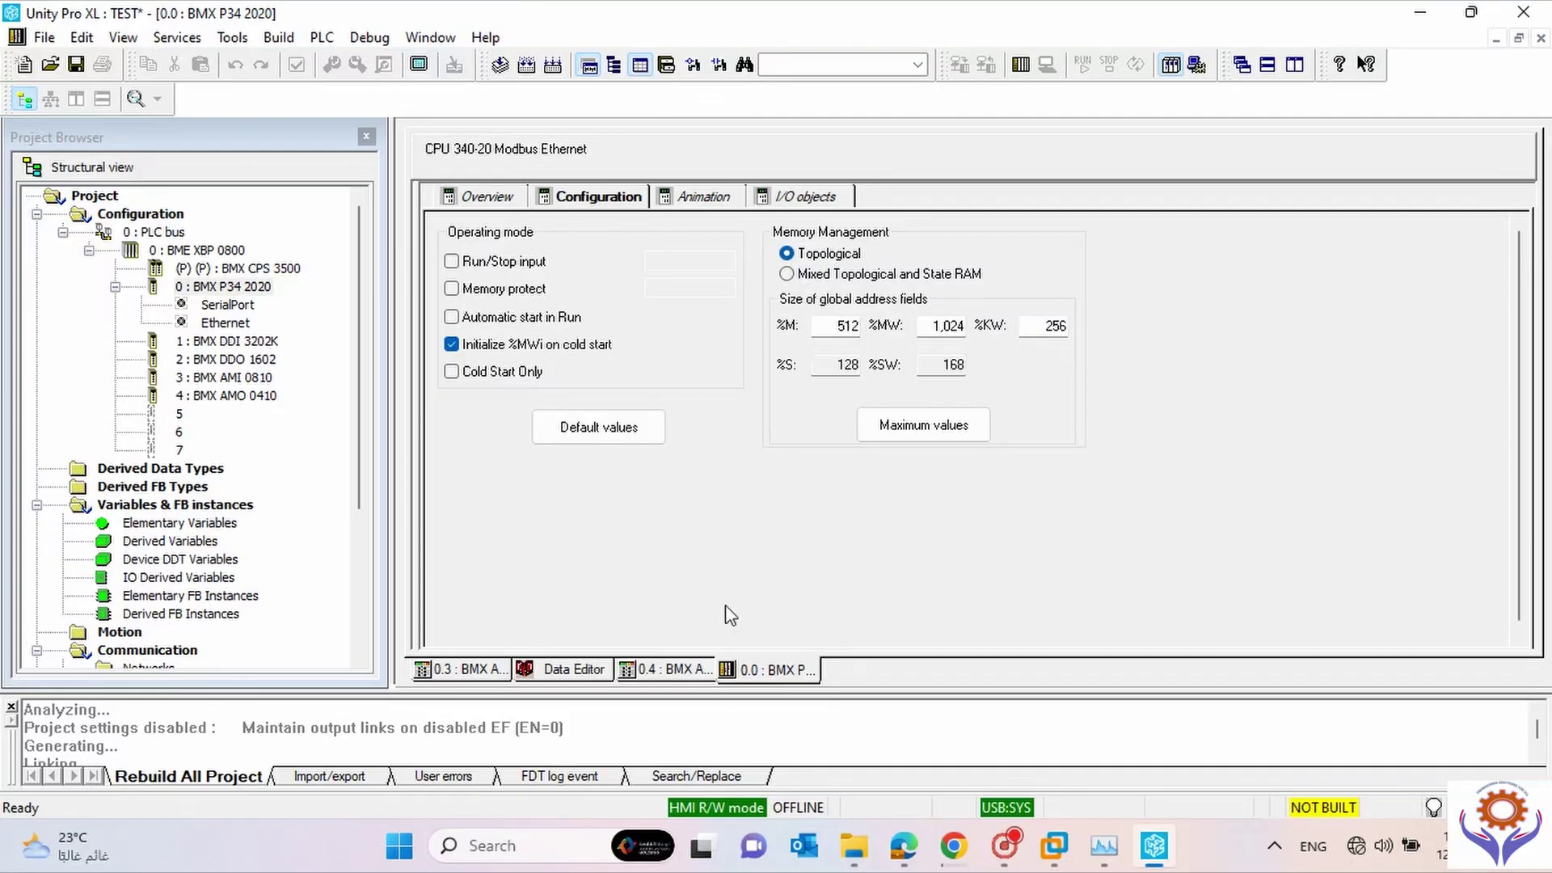
click(602, 671)
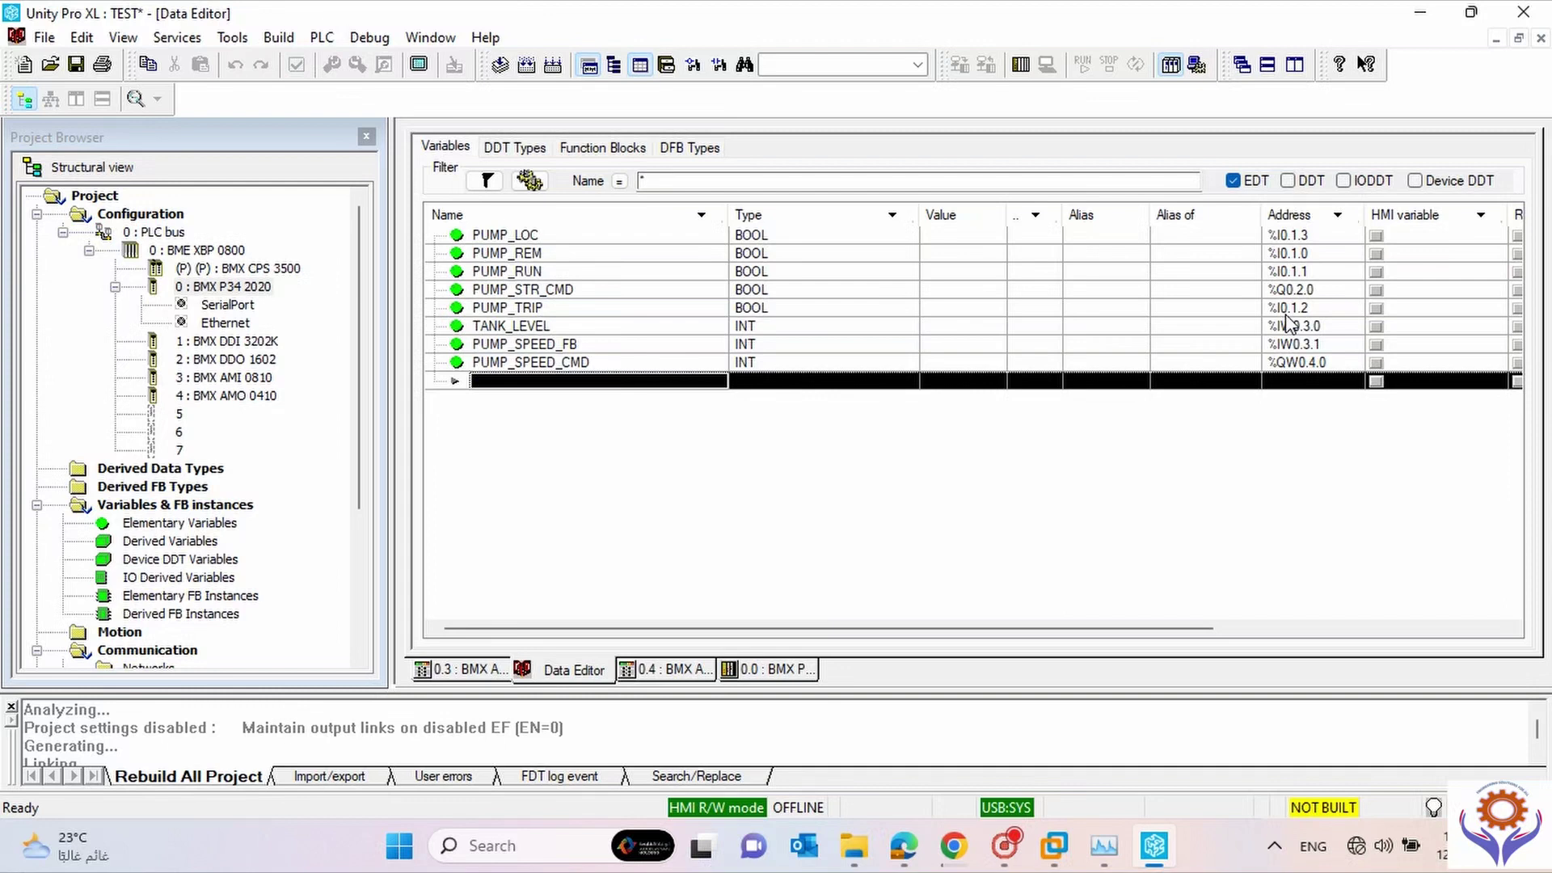
Save and completely rebuild the project, and go to the variable behind the PUMP_REM error in the build output.
click(76, 64)
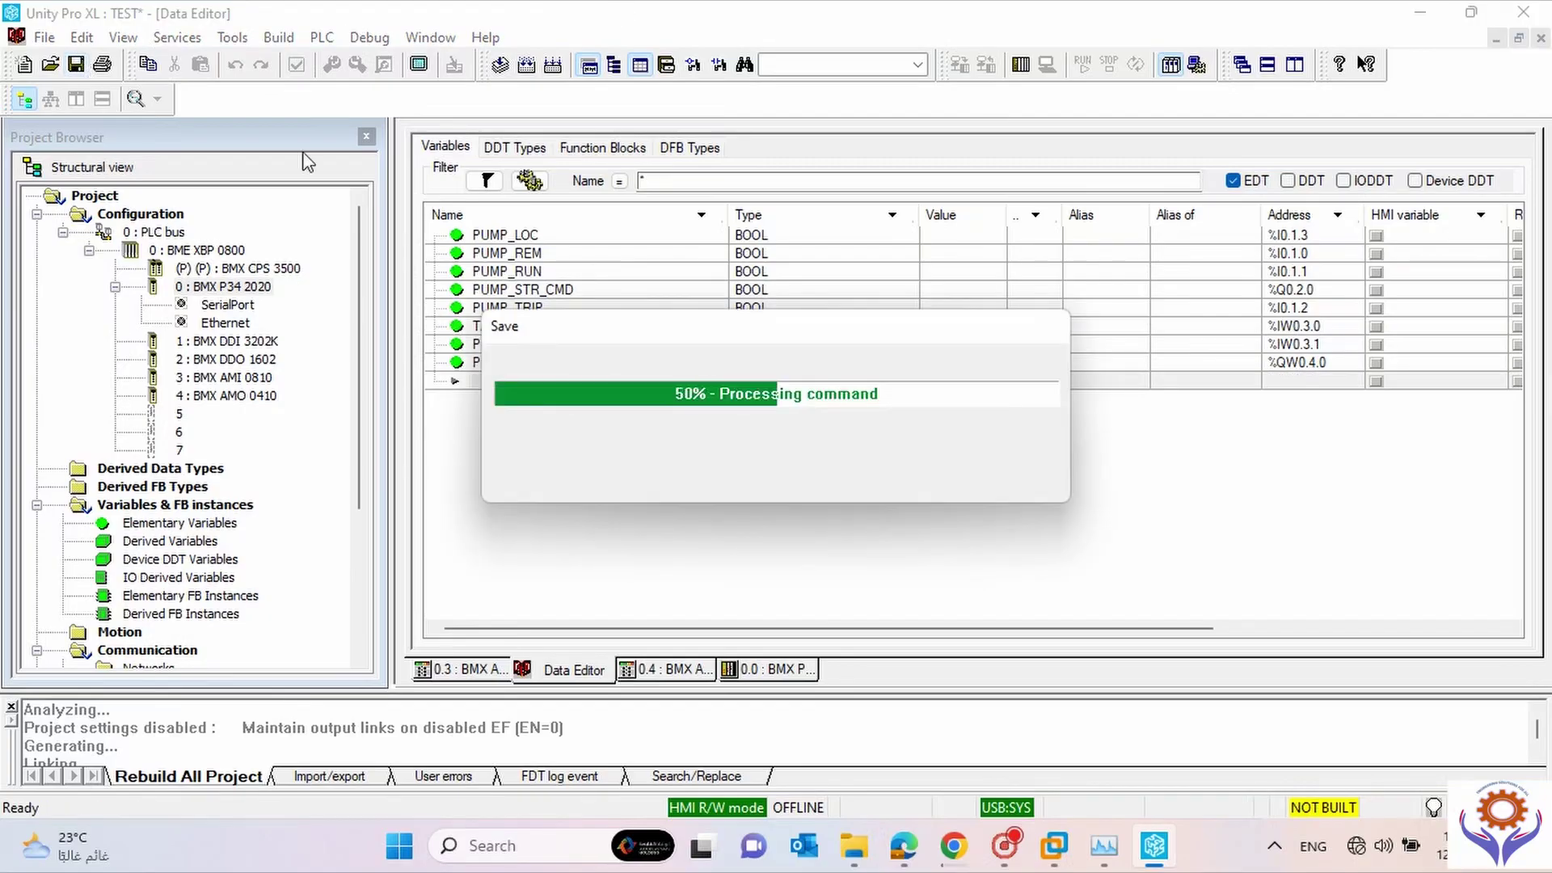
click(279, 38)
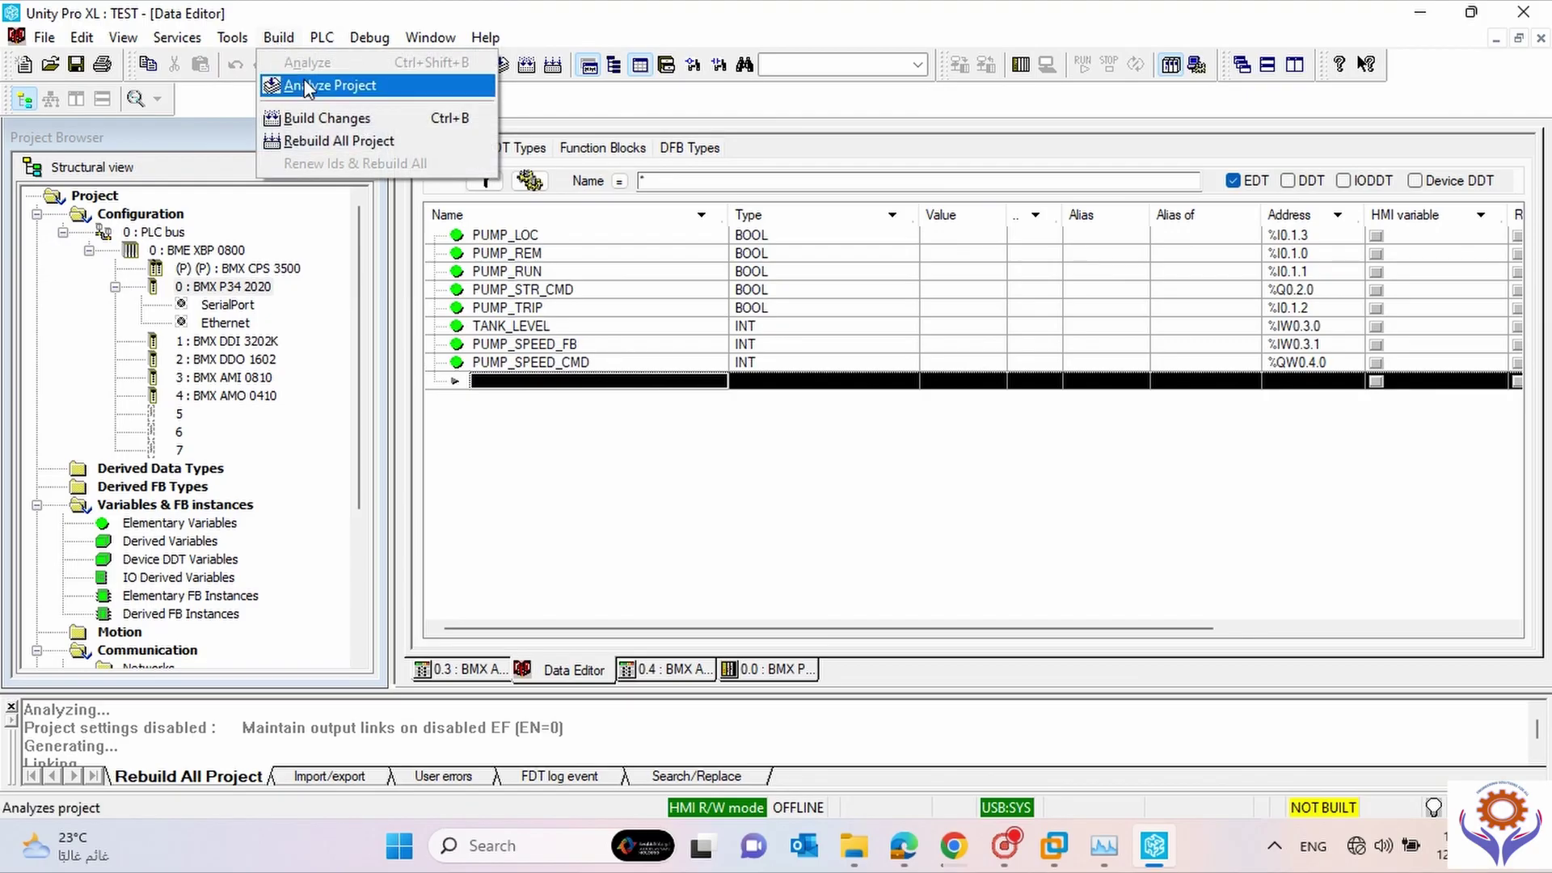
click(327, 141)
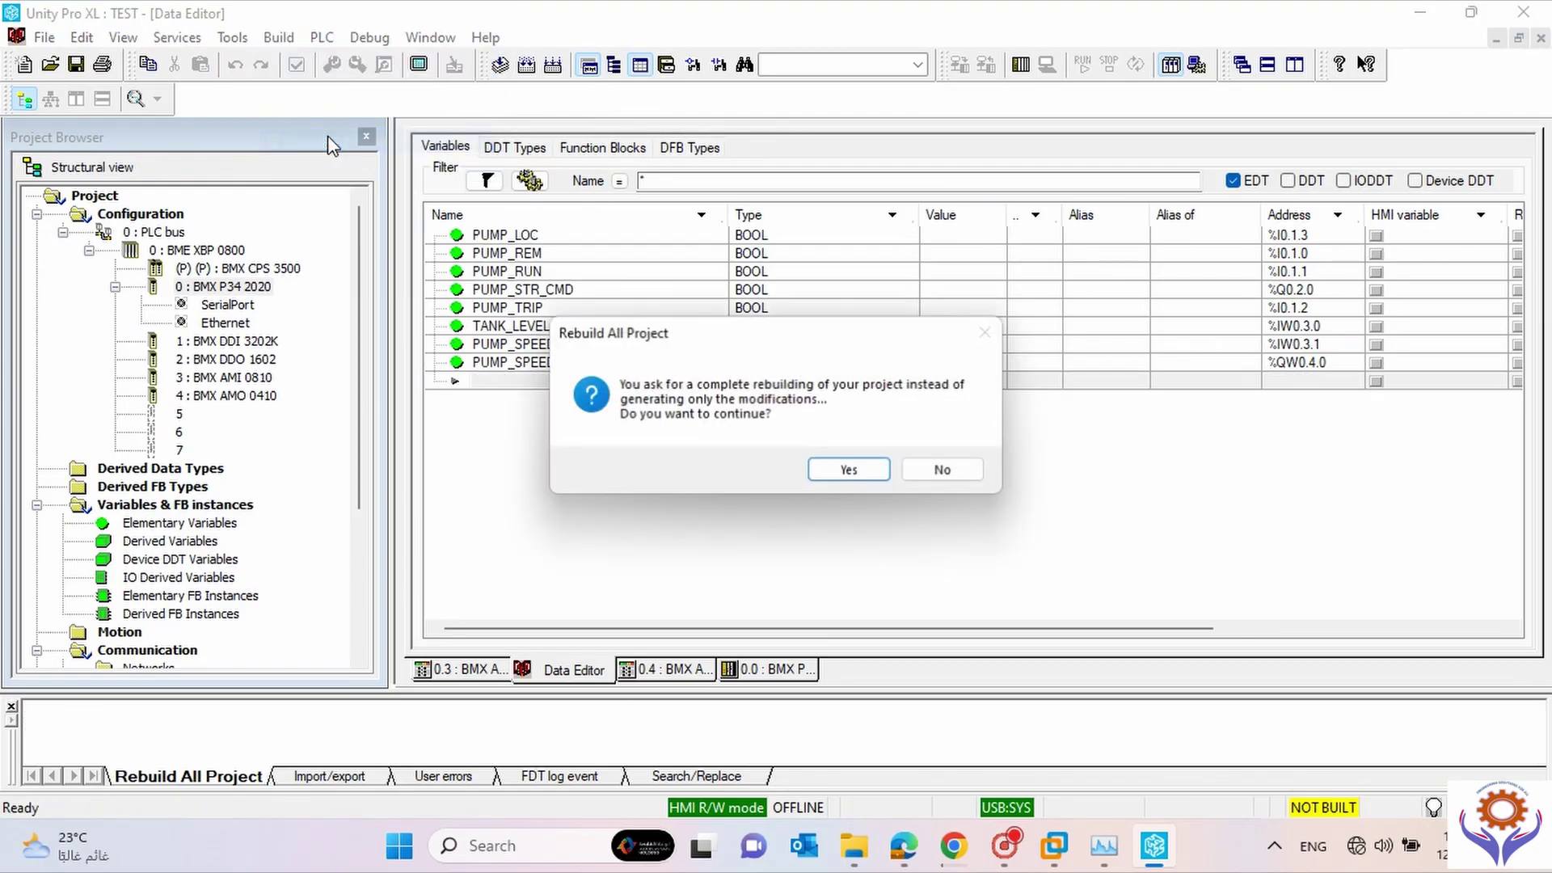
click(874, 471)
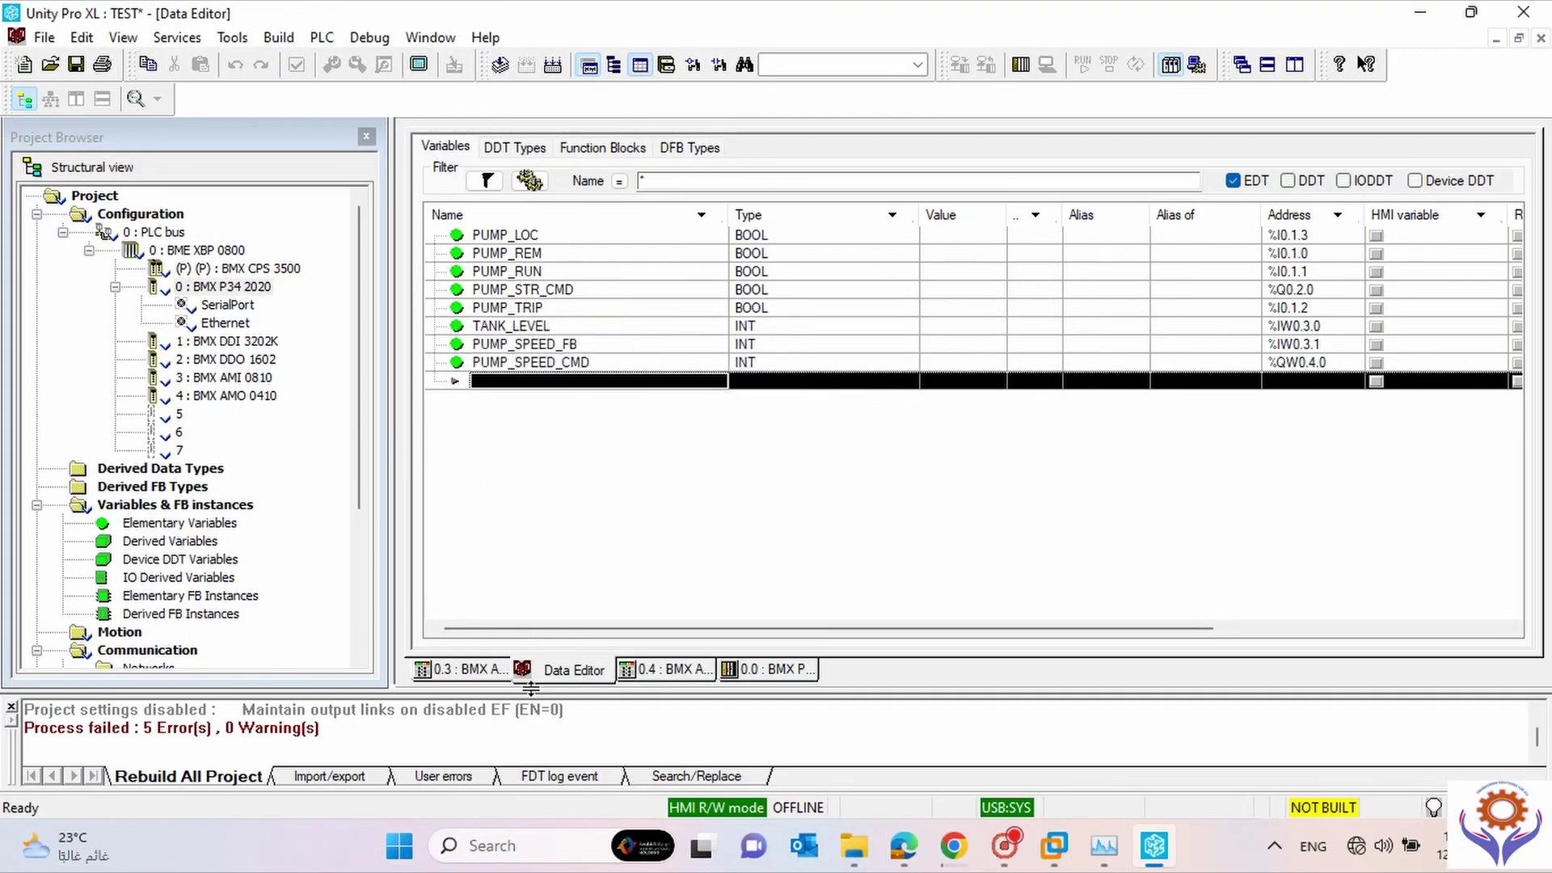
drag(531, 688, 521, 509)
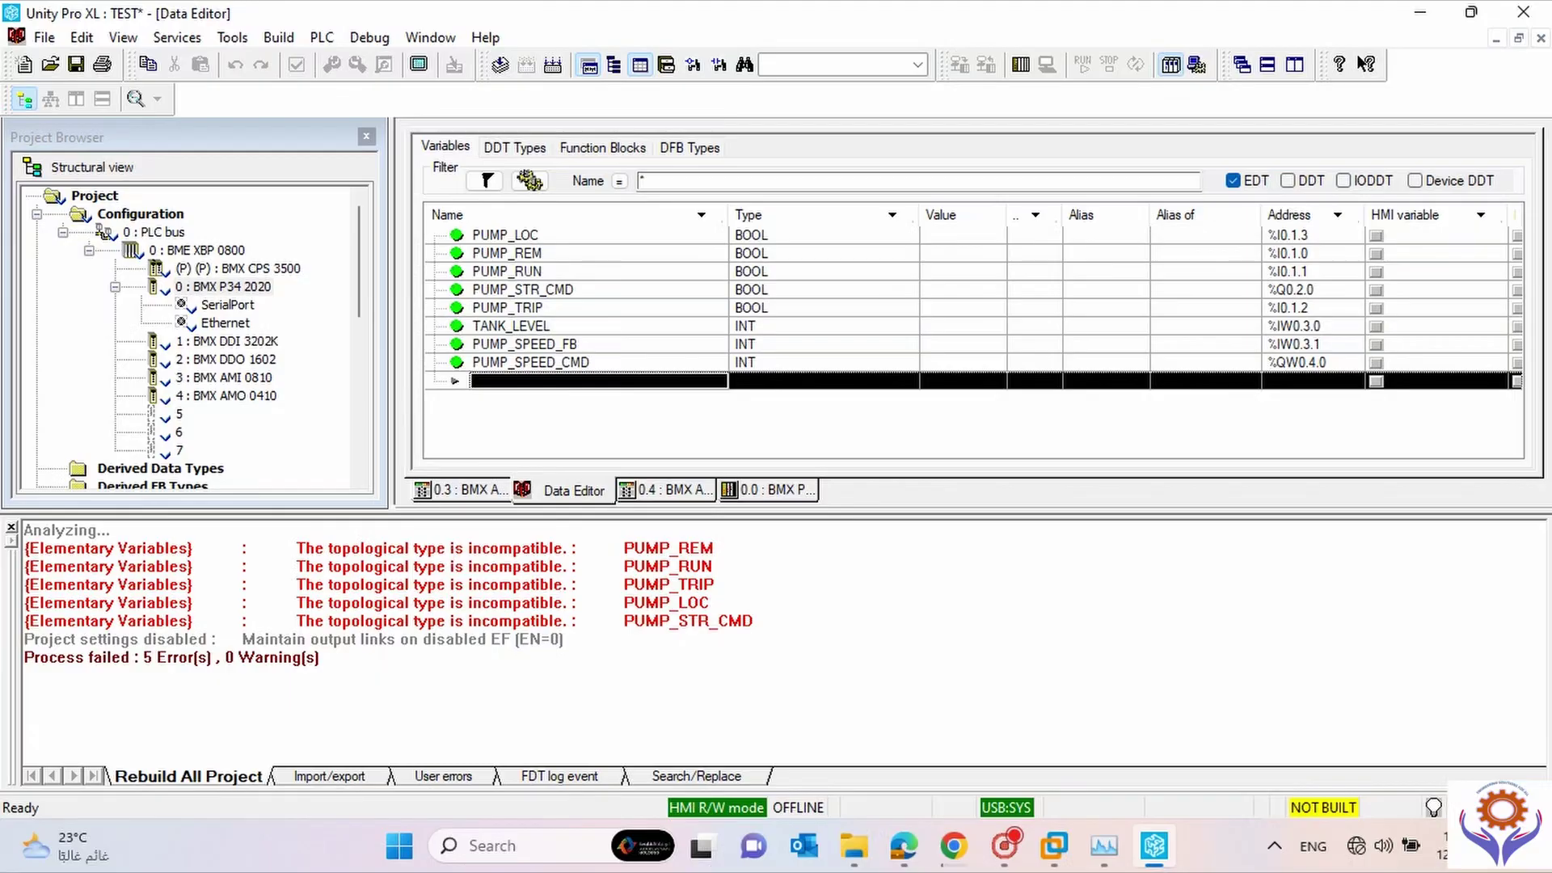
double_click(668, 548)
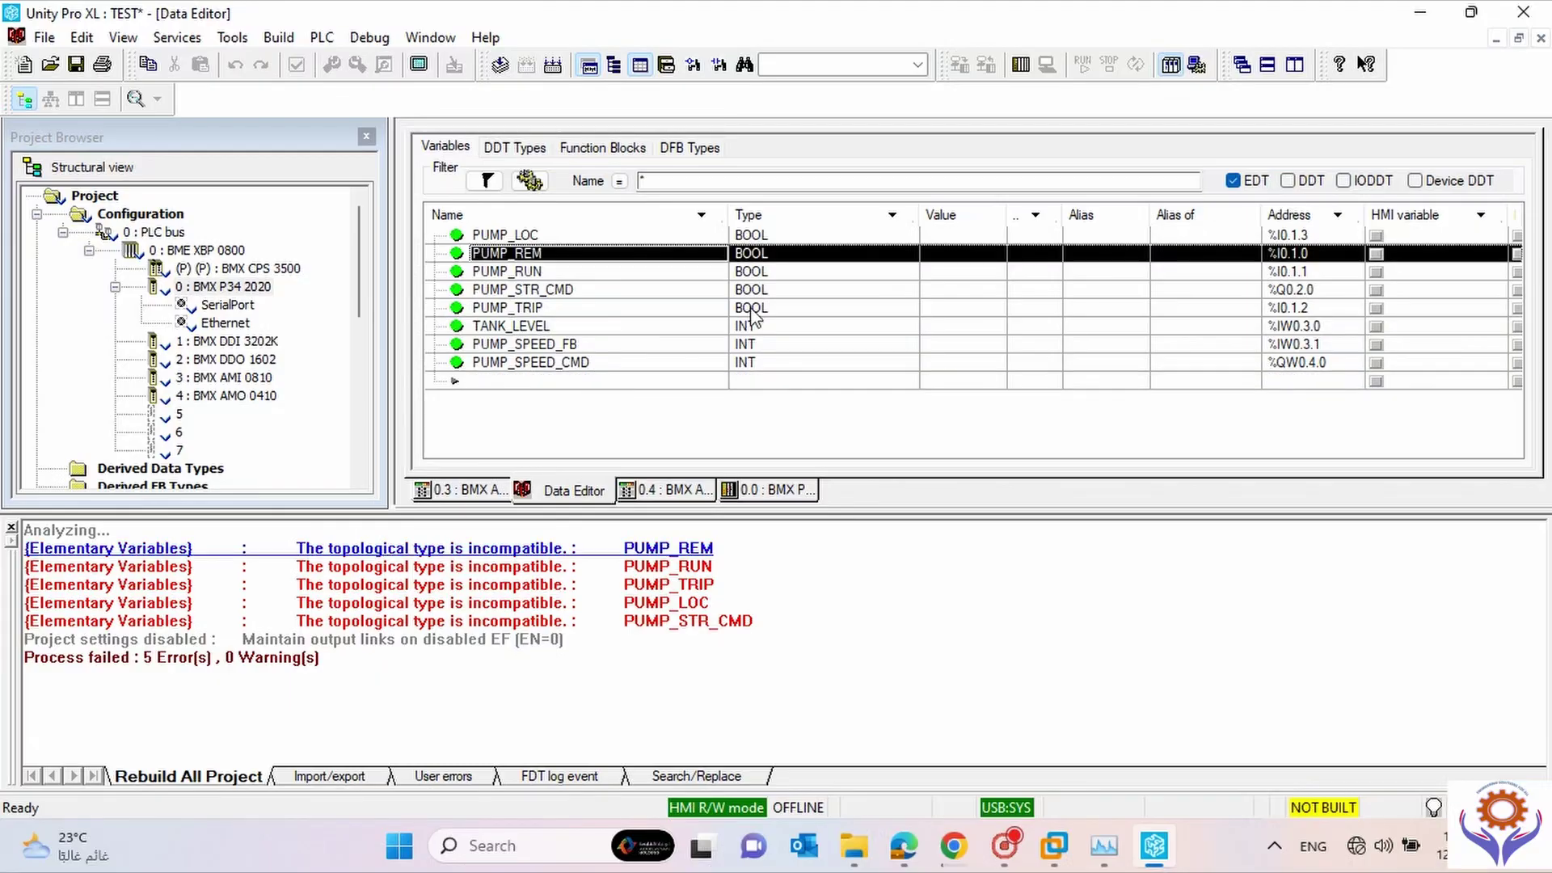
Change the data type of the PUMP_LOC and PUMP_REM variables to EBOOL.
click(810, 234)
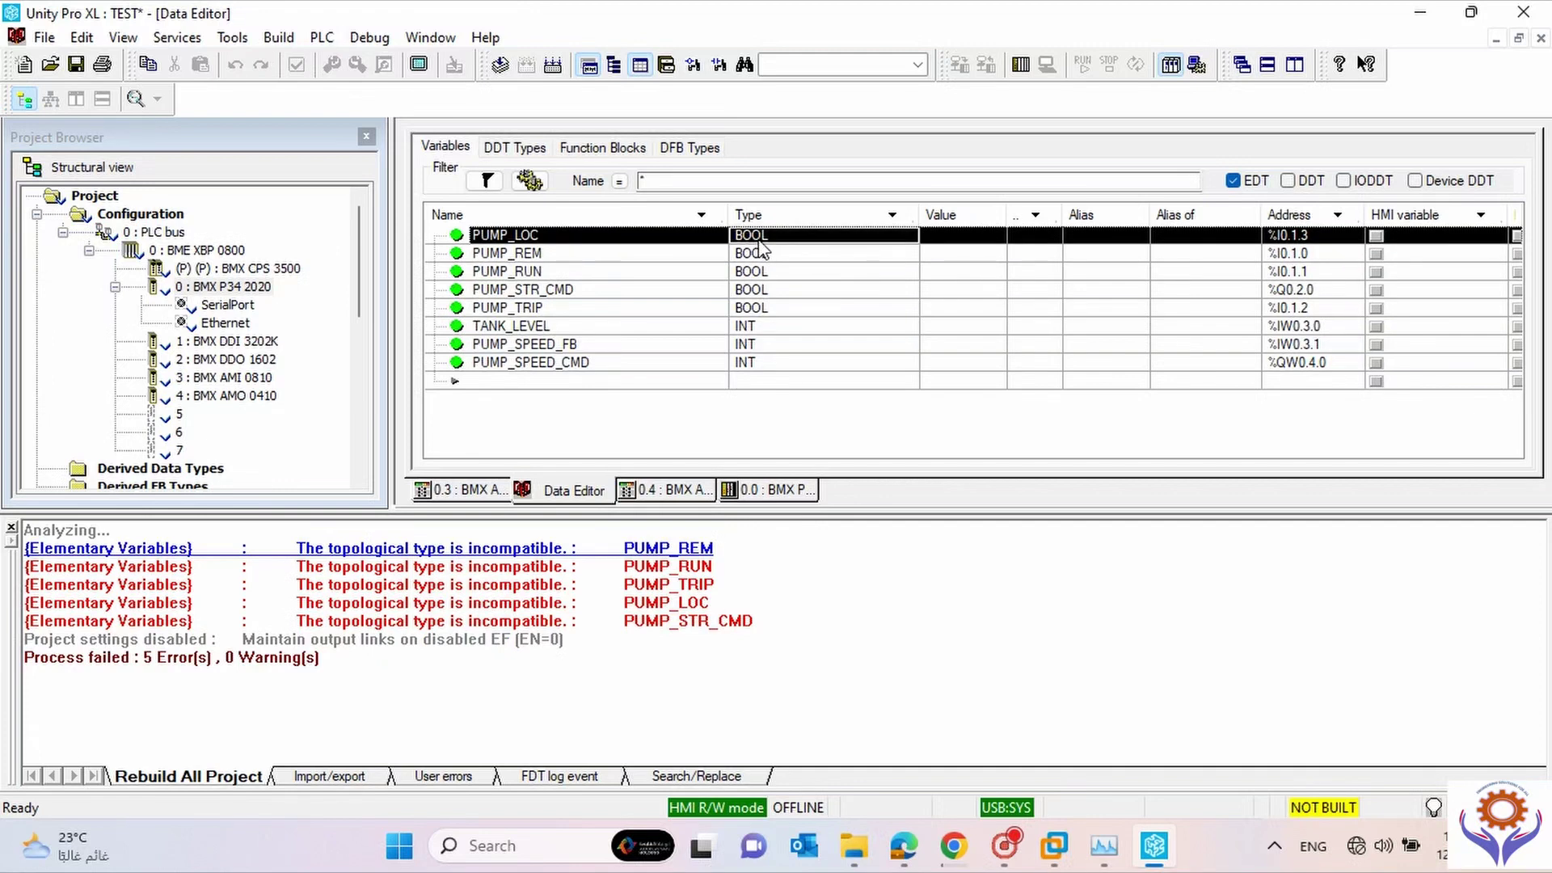
click(857, 238)
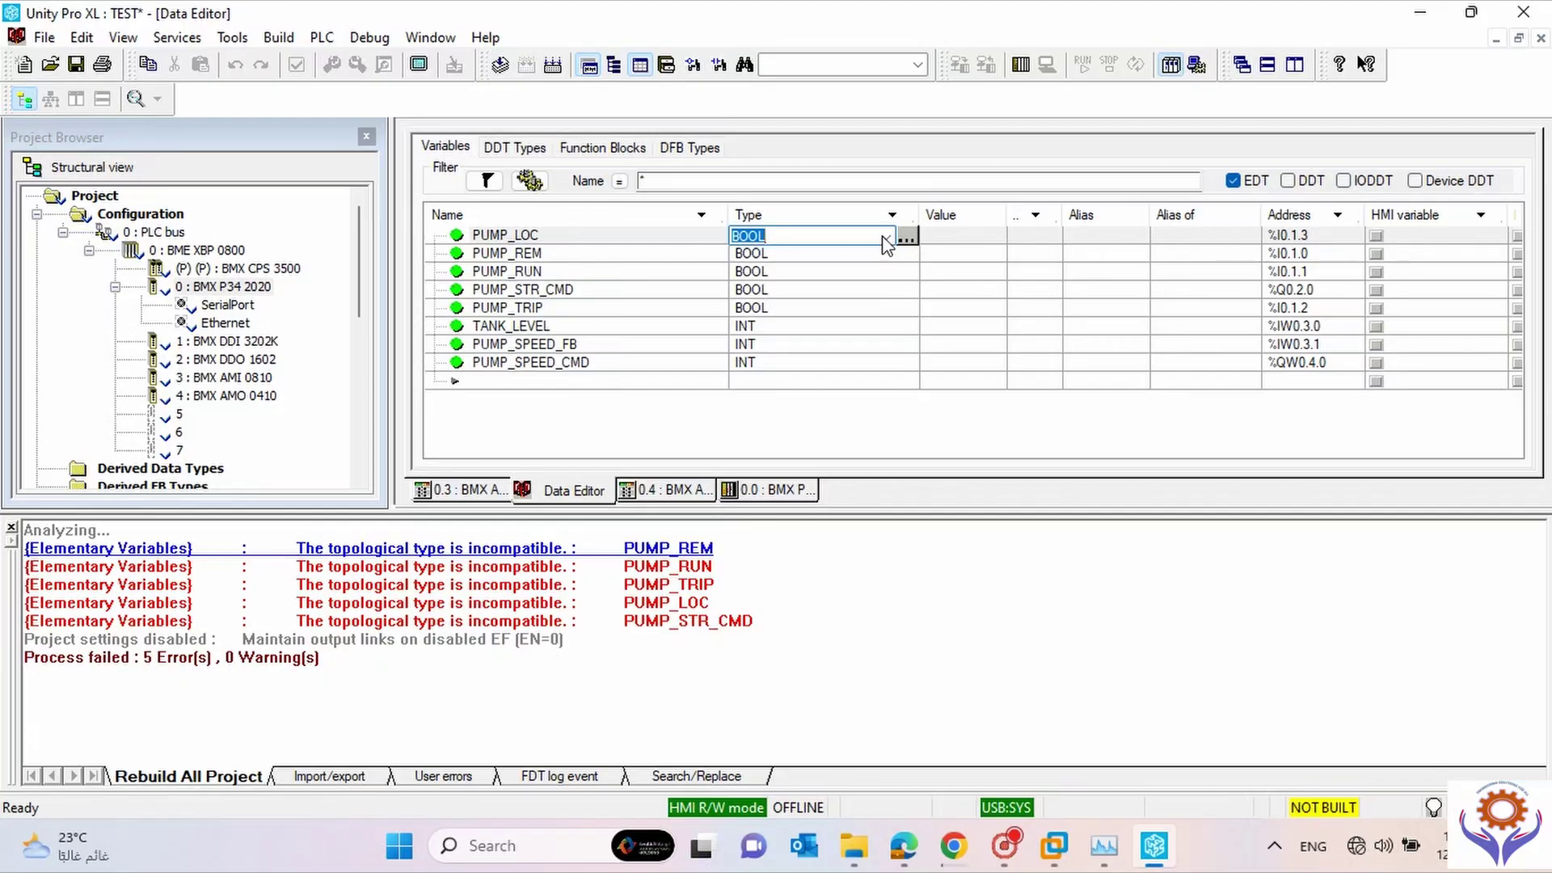
click(884, 239)
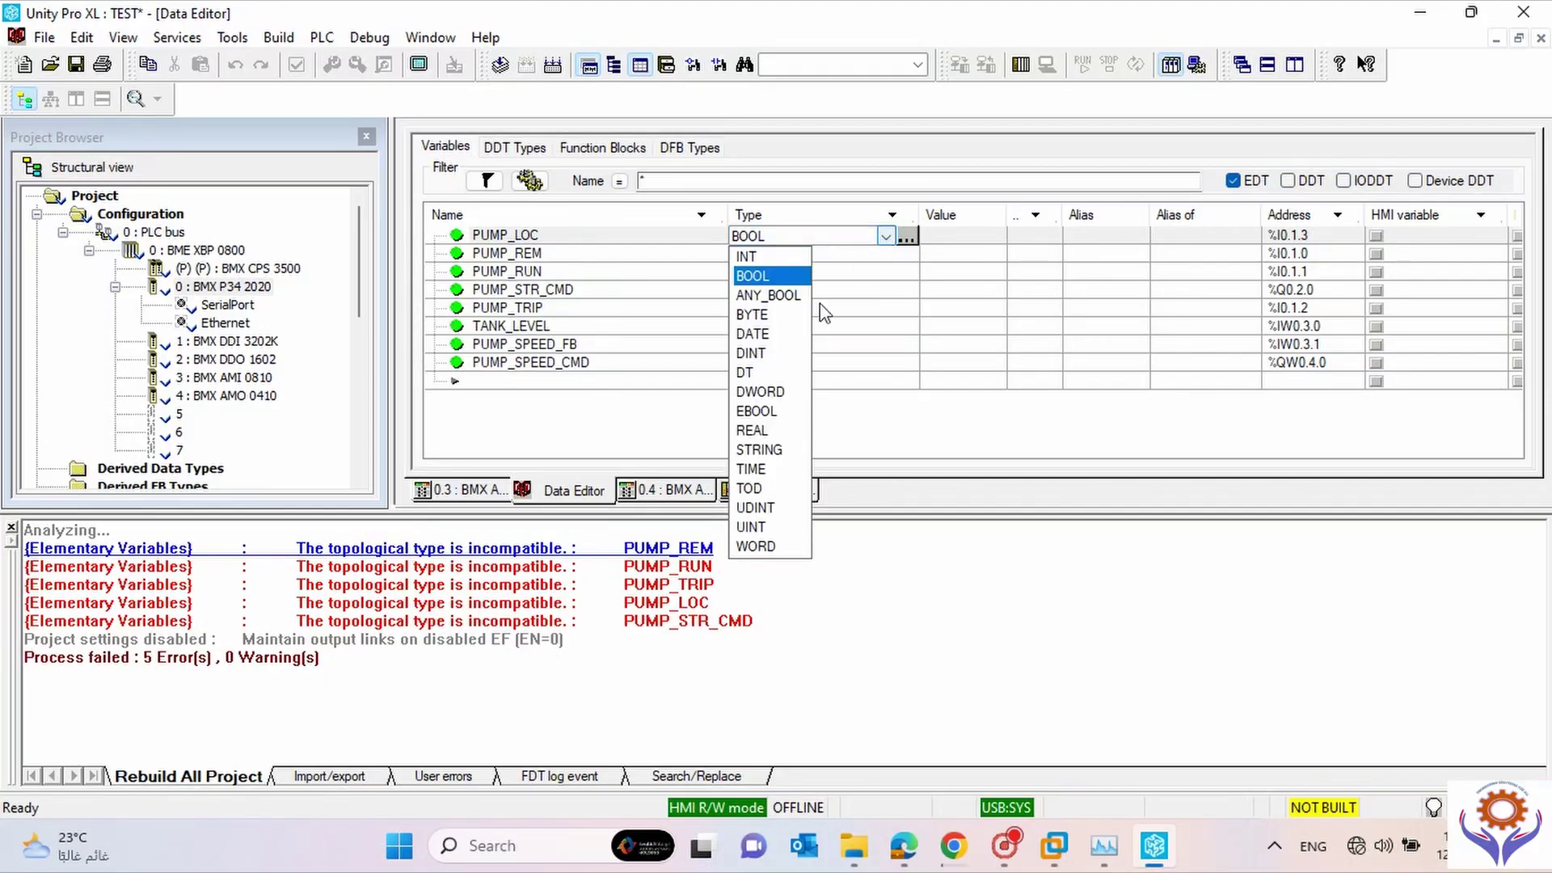
click(772, 410)
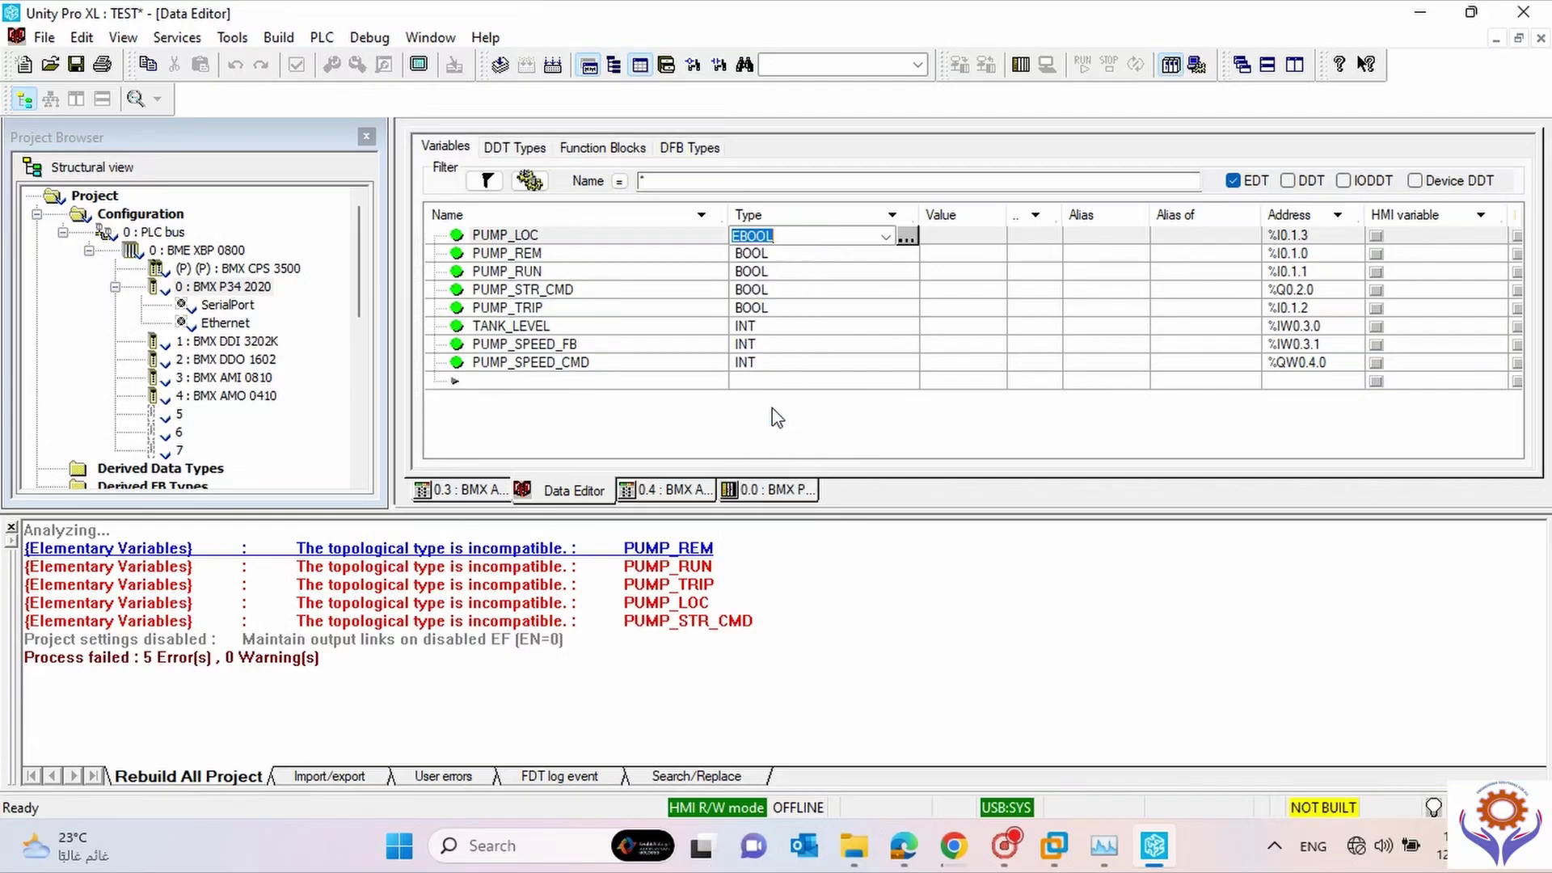
click(780, 264)
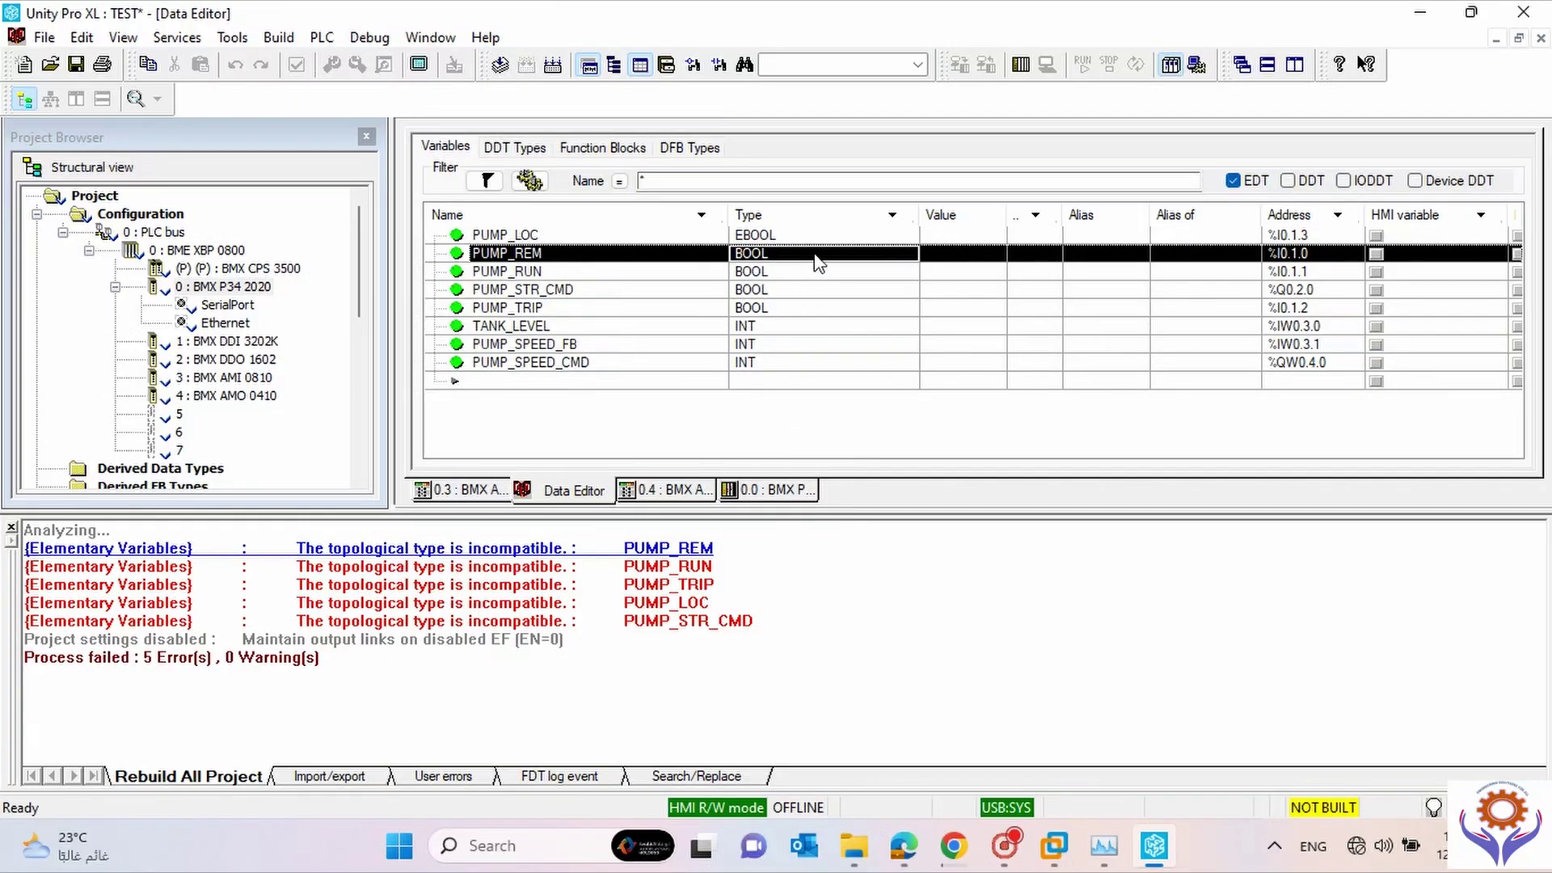
click(818, 264)
click(886, 254)
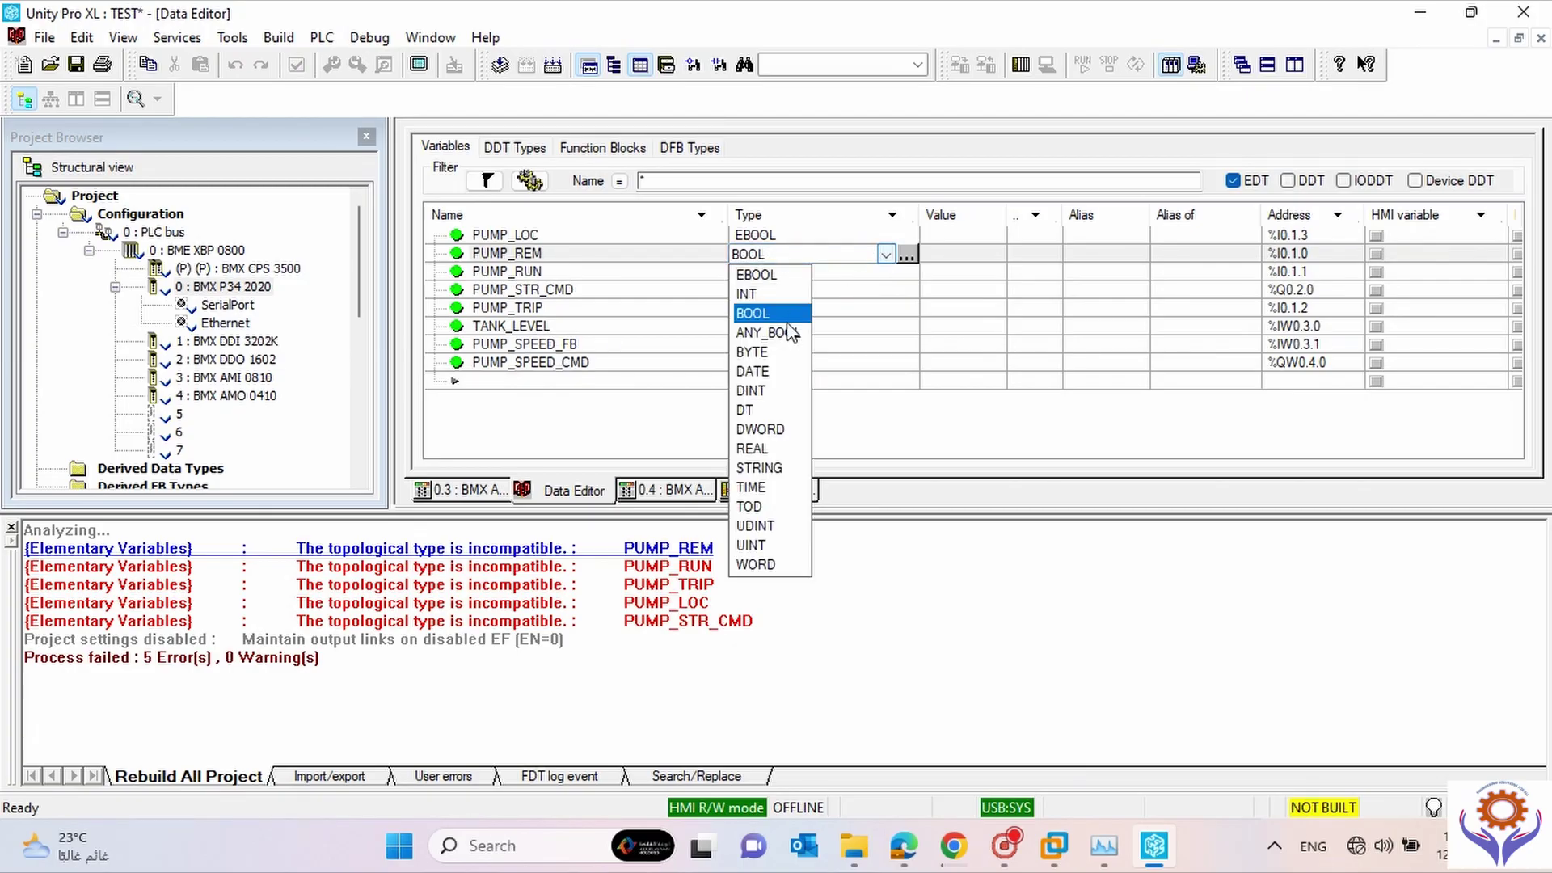
click(763, 275)
Change the data type of the PUMP_RUN and PUMP_STR_CMD variables to EBOOL.
click(844, 275)
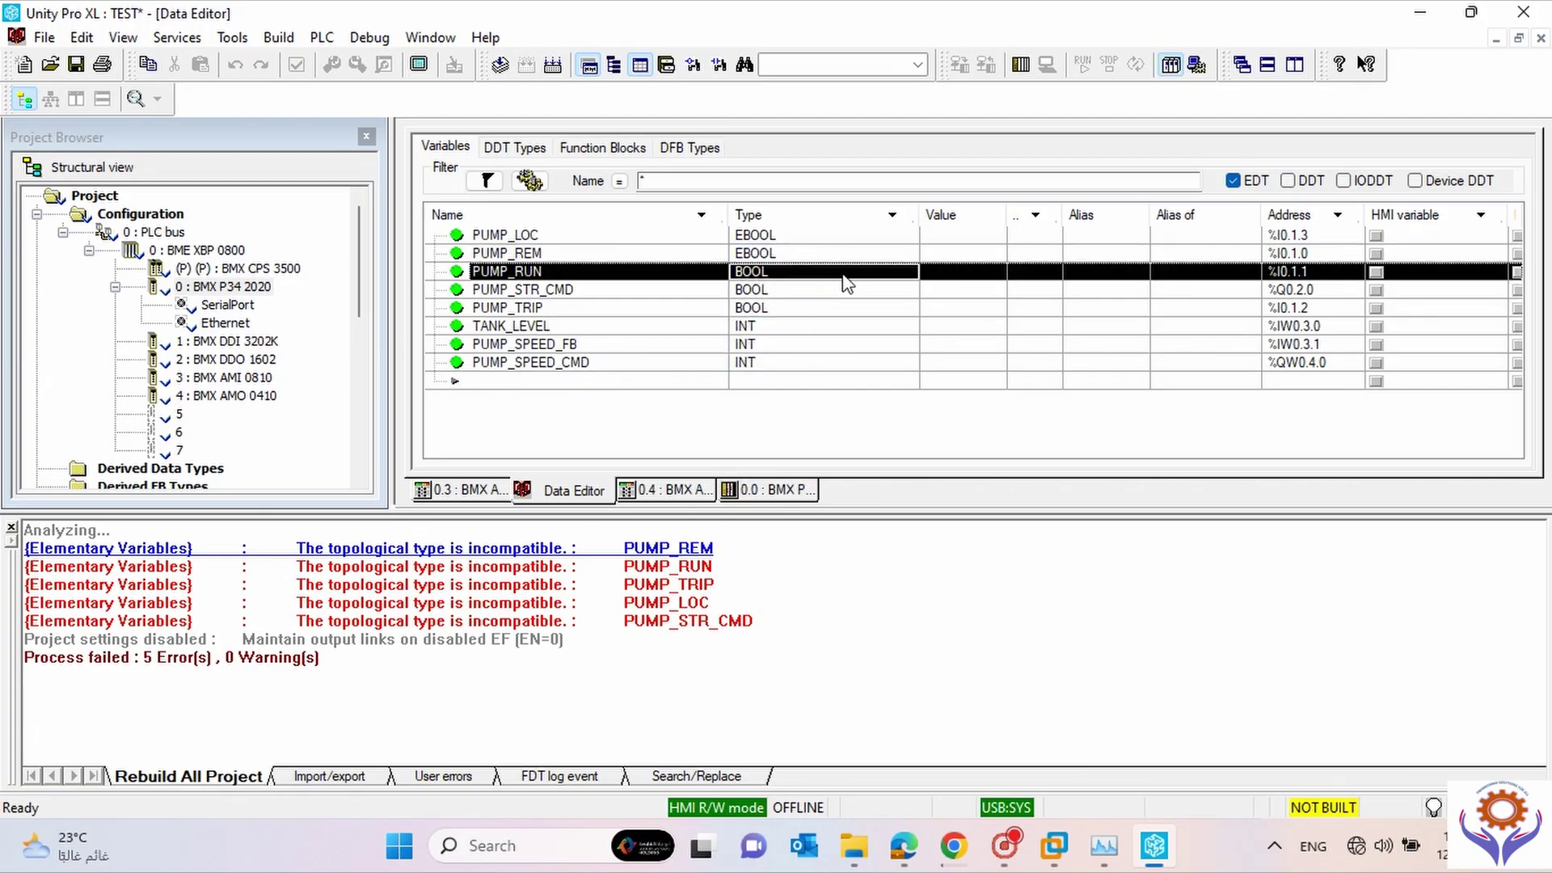
click(874, 275)
click(886, 274)
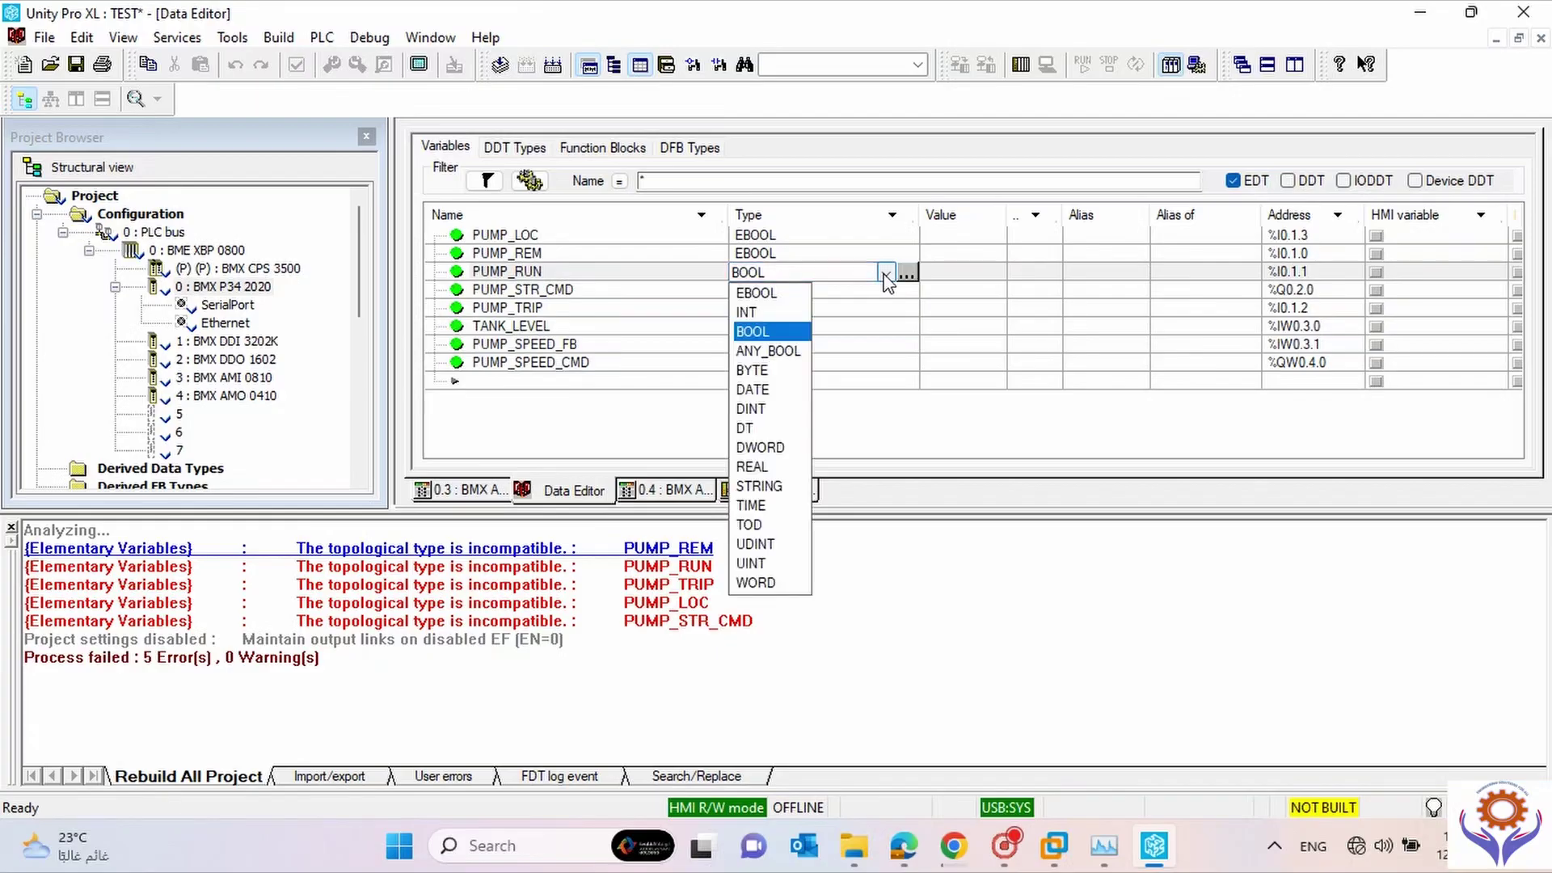
click(774, 295)
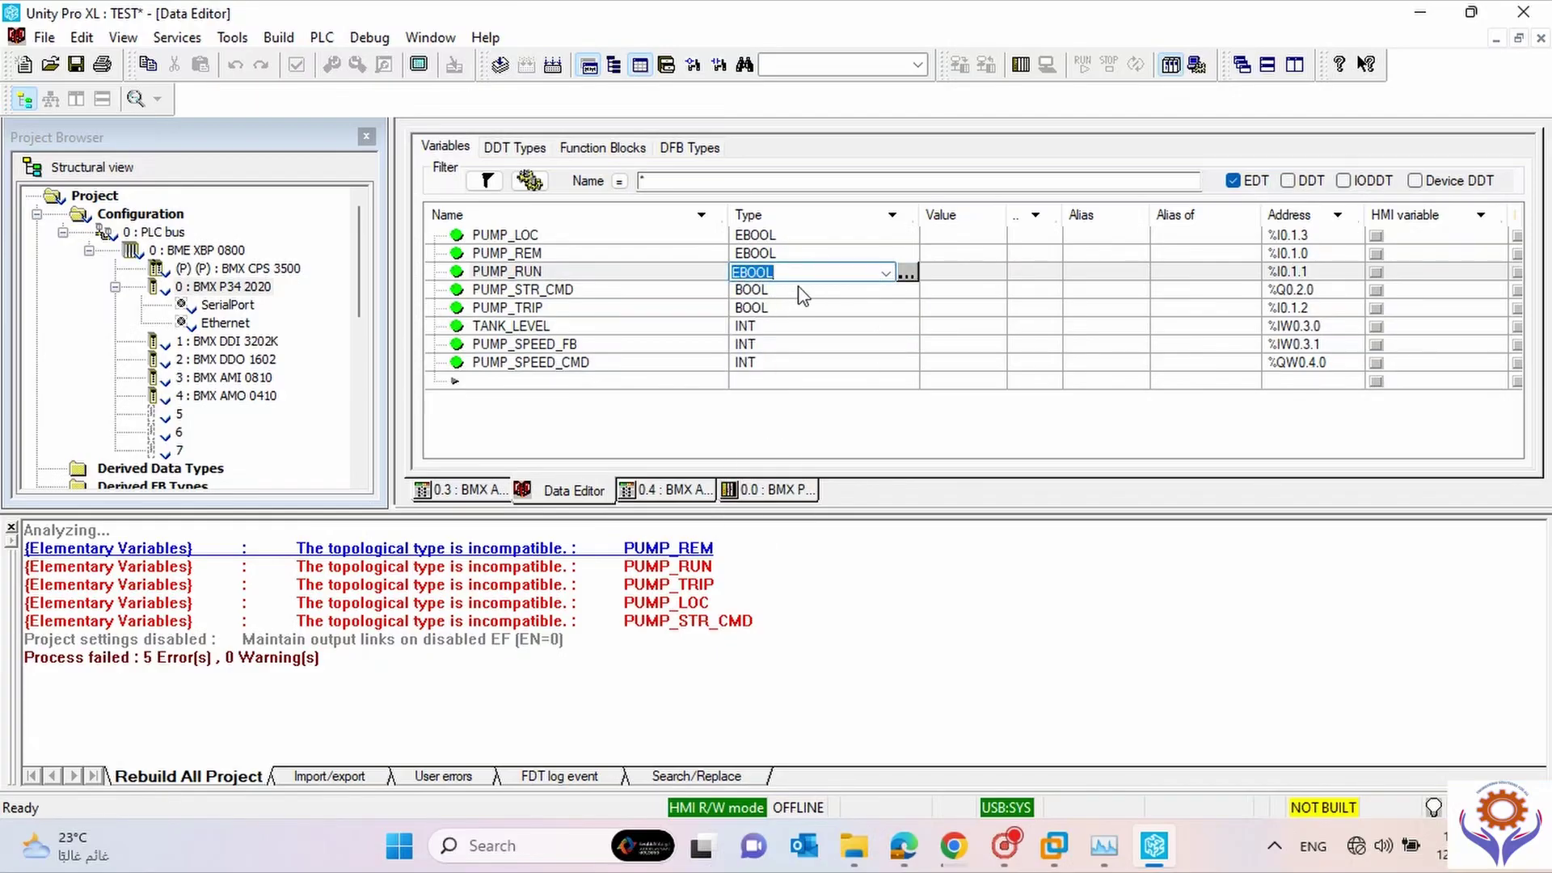
click(800, 294)
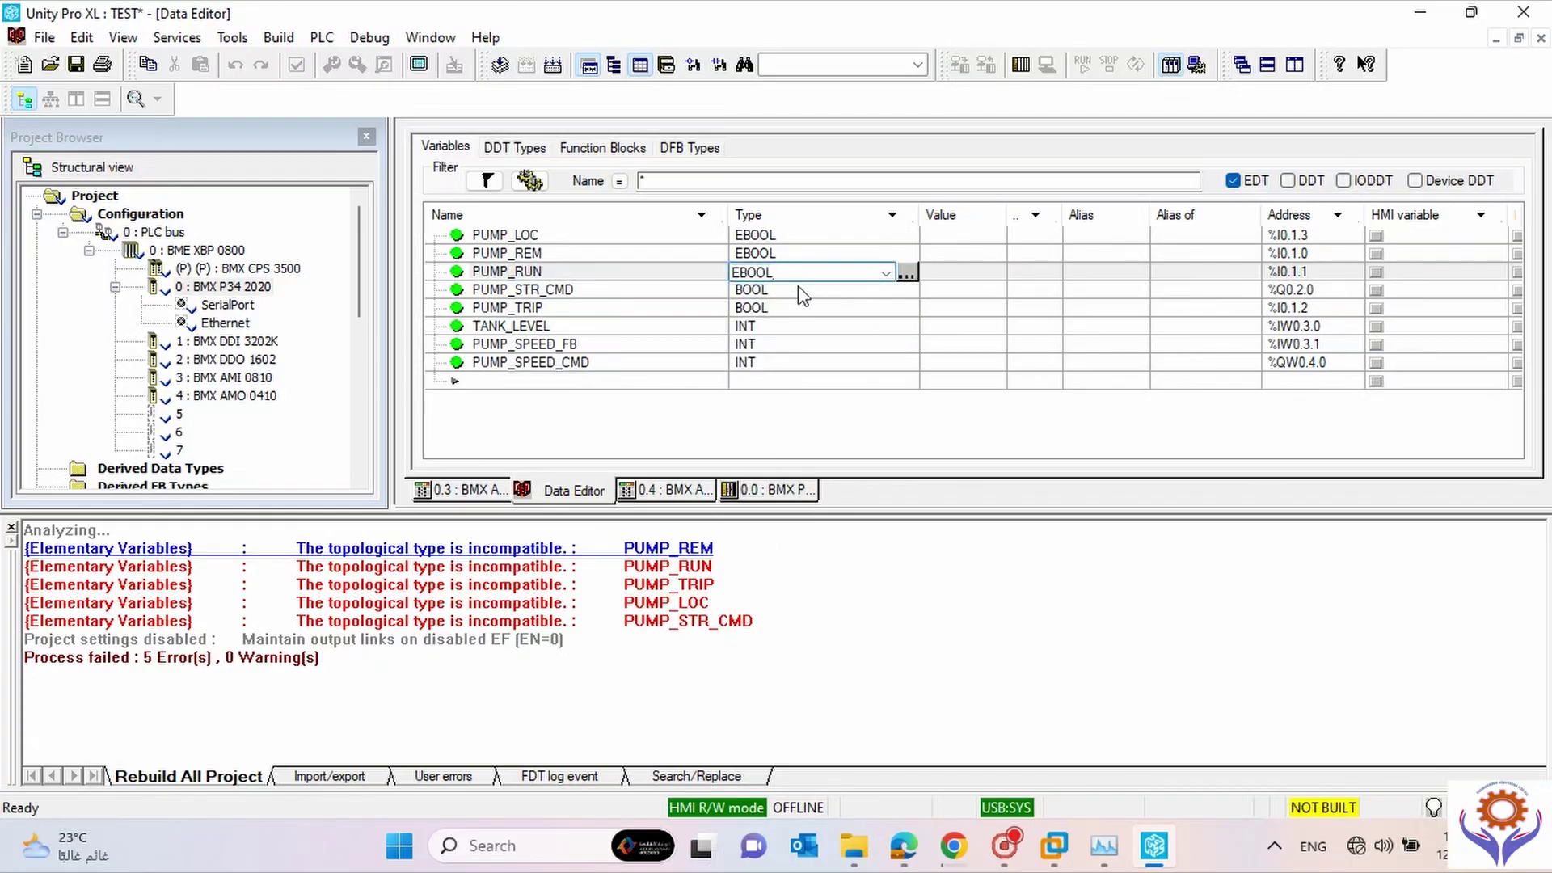
click(739, 292)
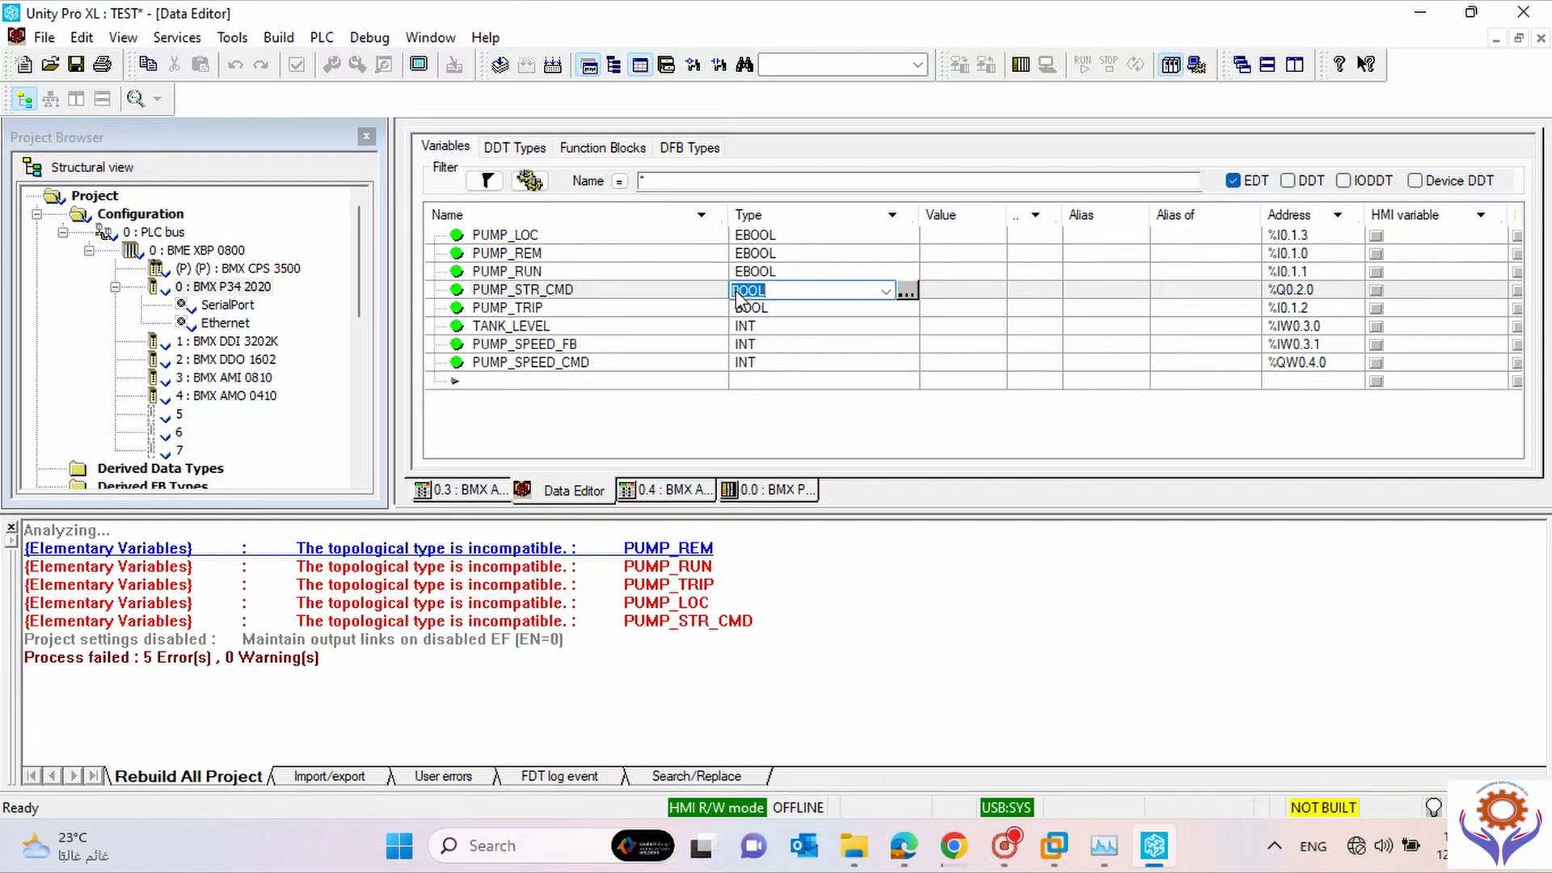
text(EB)
Change the data type of the PUMP_TRIP variable to EBOOL.
click(777, 309)
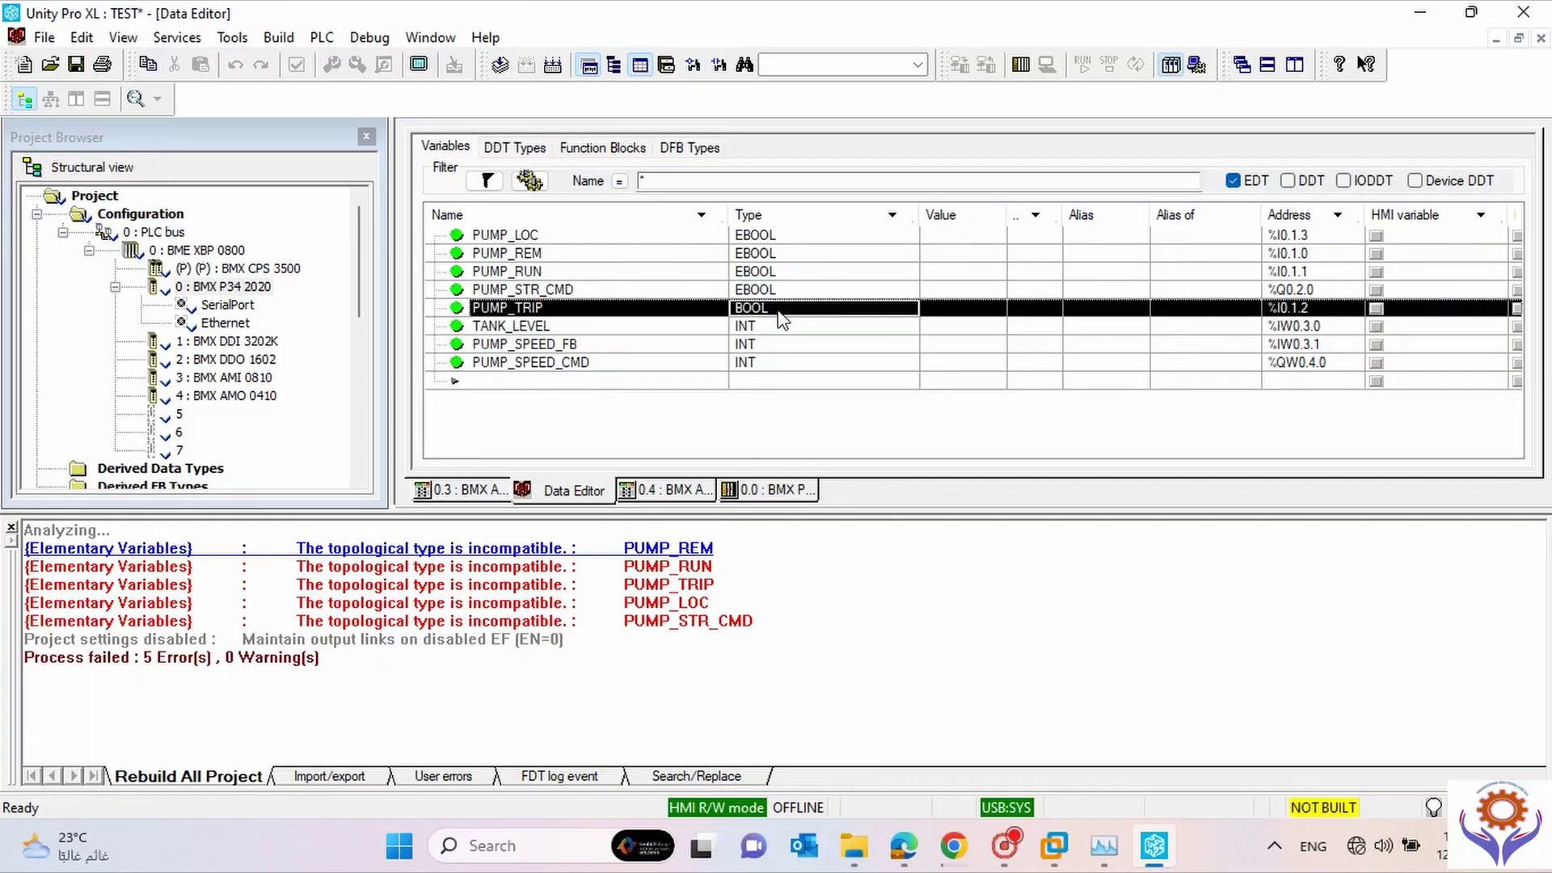
click(777, 310)
click(886, 309)
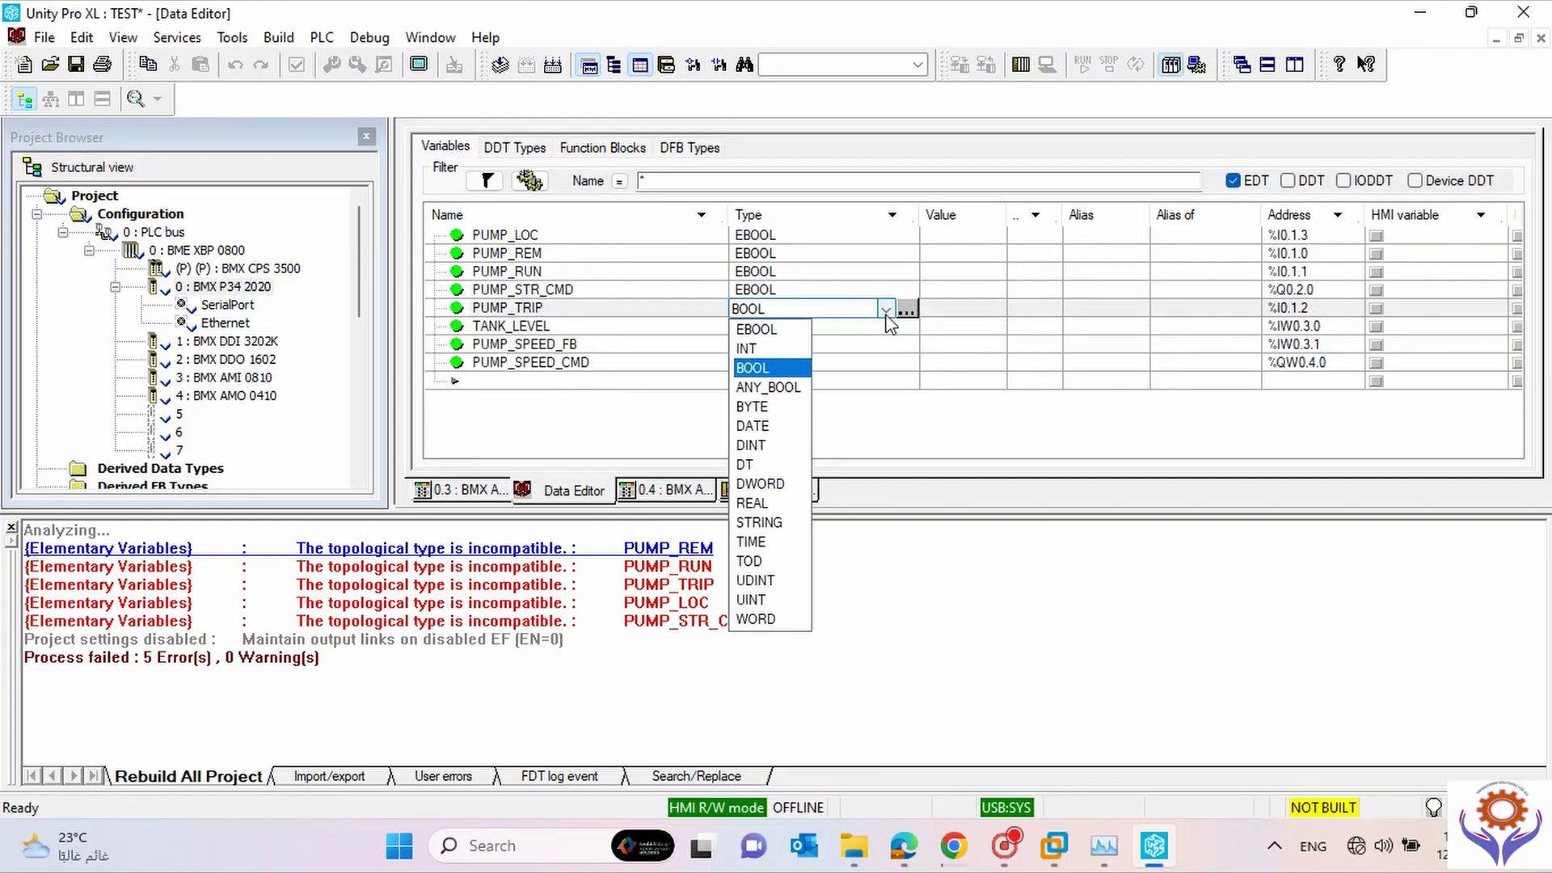
click(793, 333)
click(793, 345)
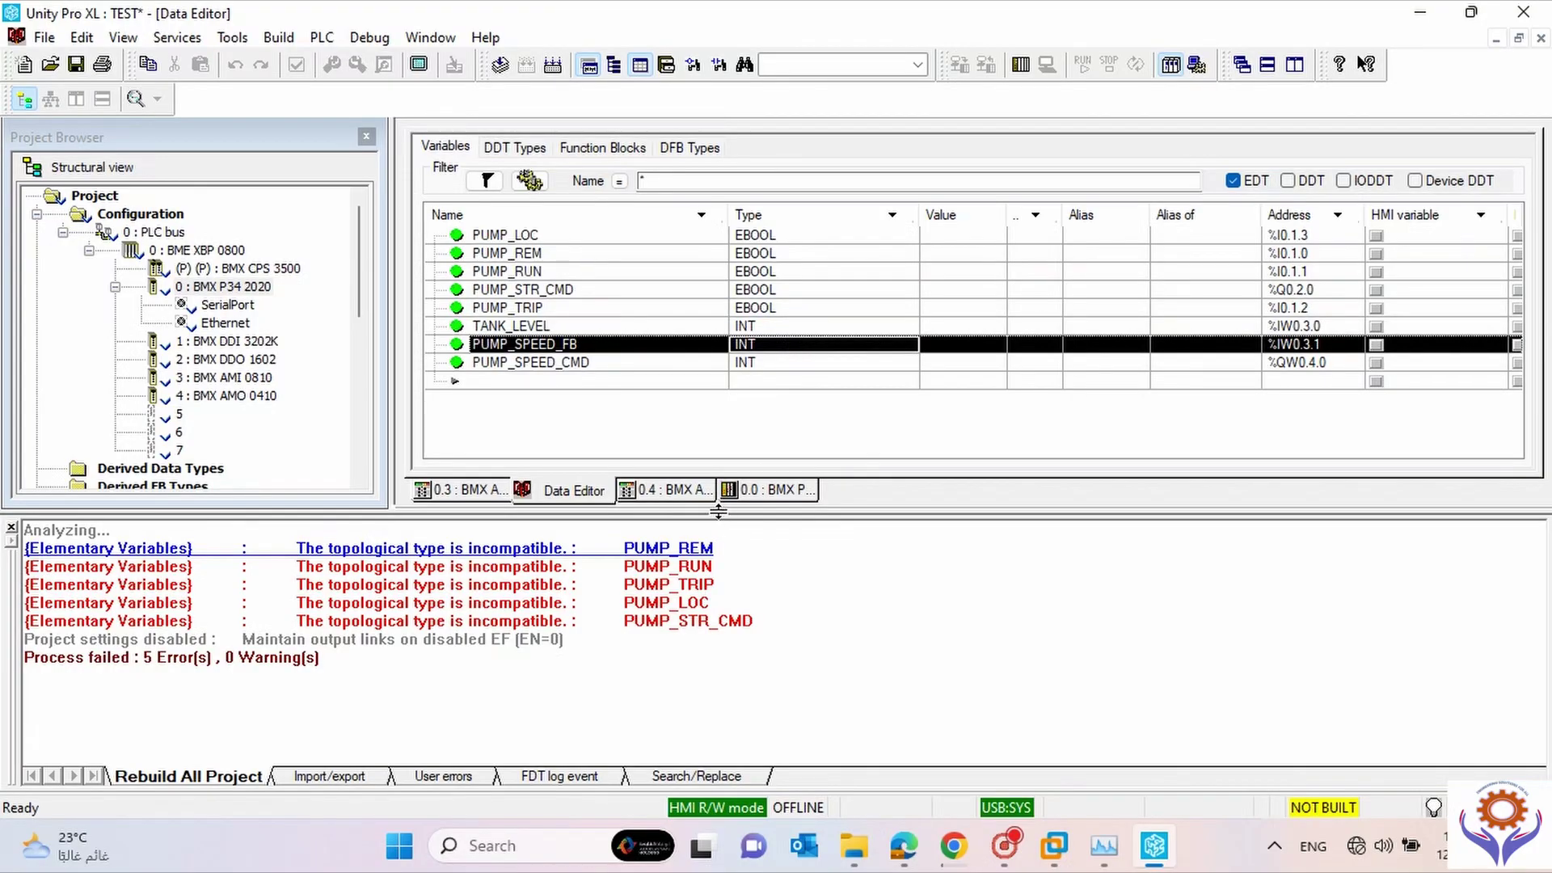
Save the project with the corrected variable types and rebuild all of it.
drag(731, 512, 713, 649)
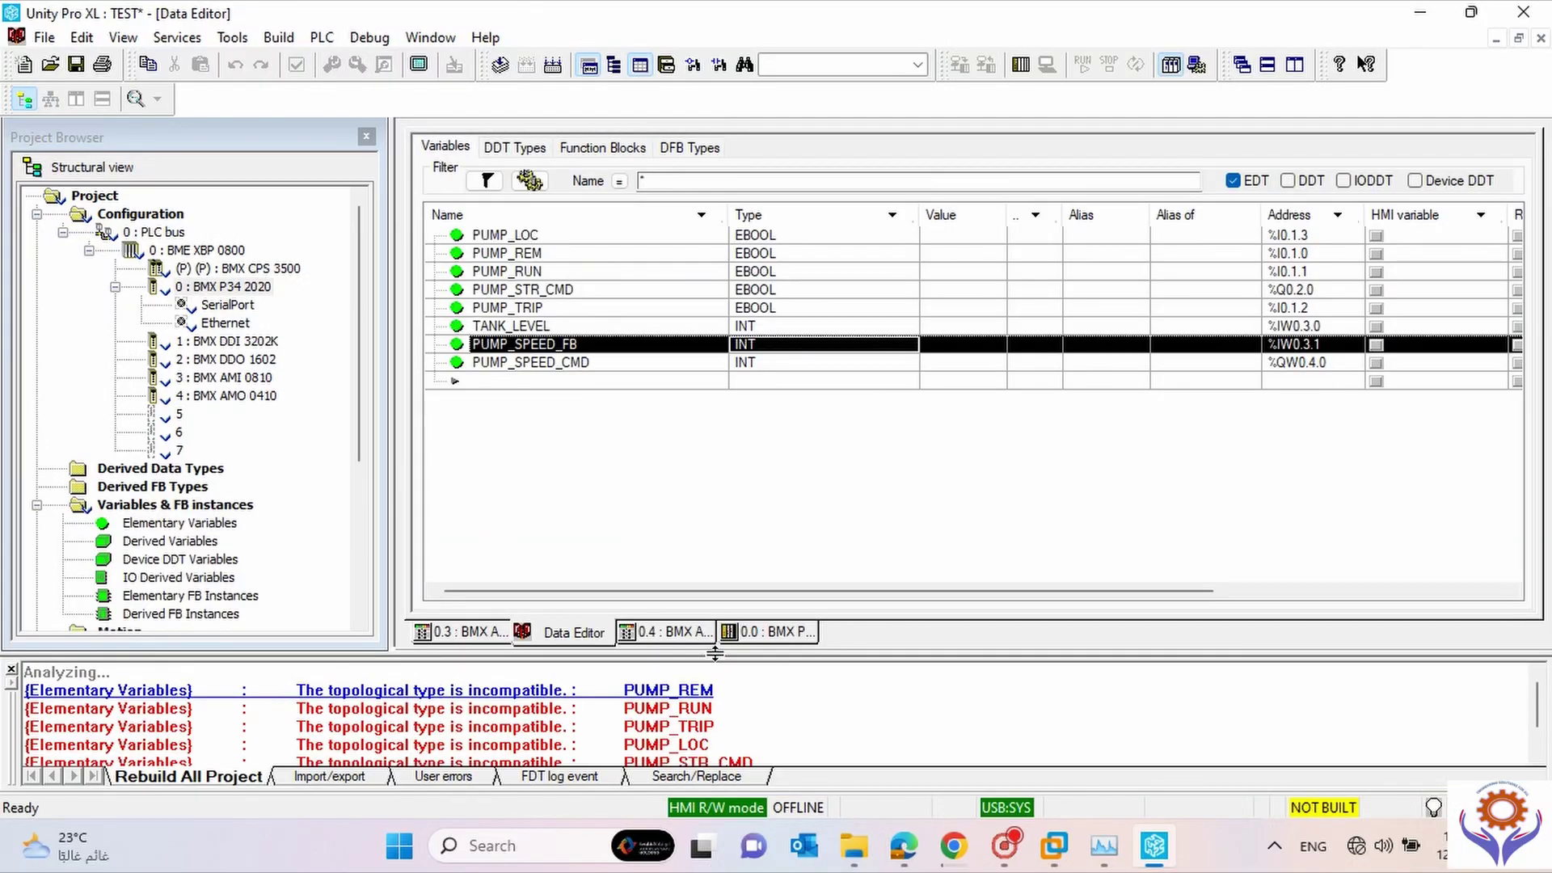
click(76, 64)
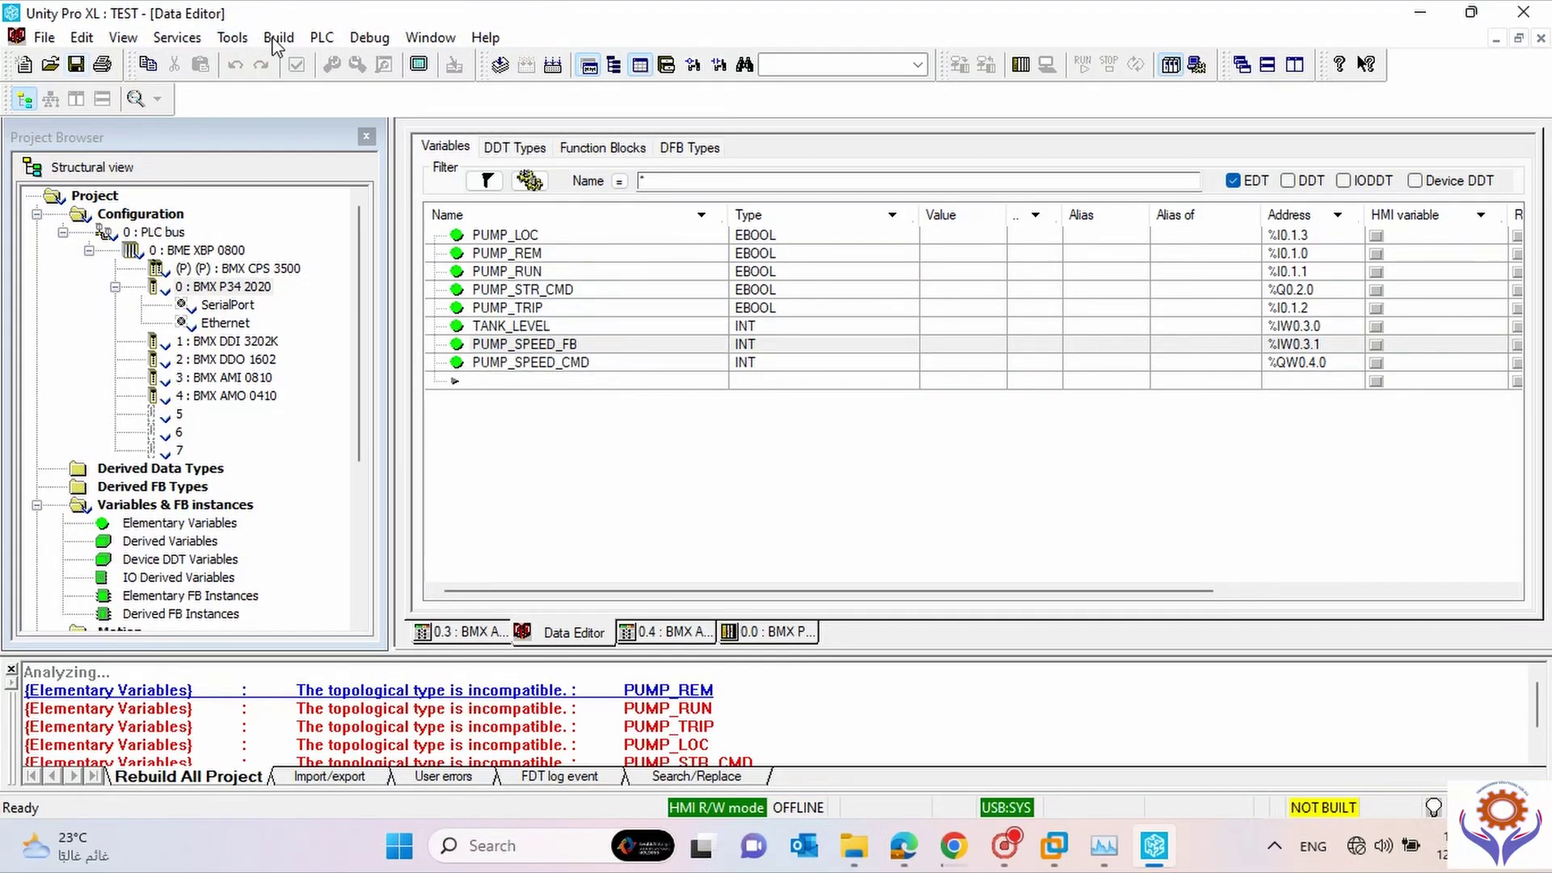
click(277, 38)
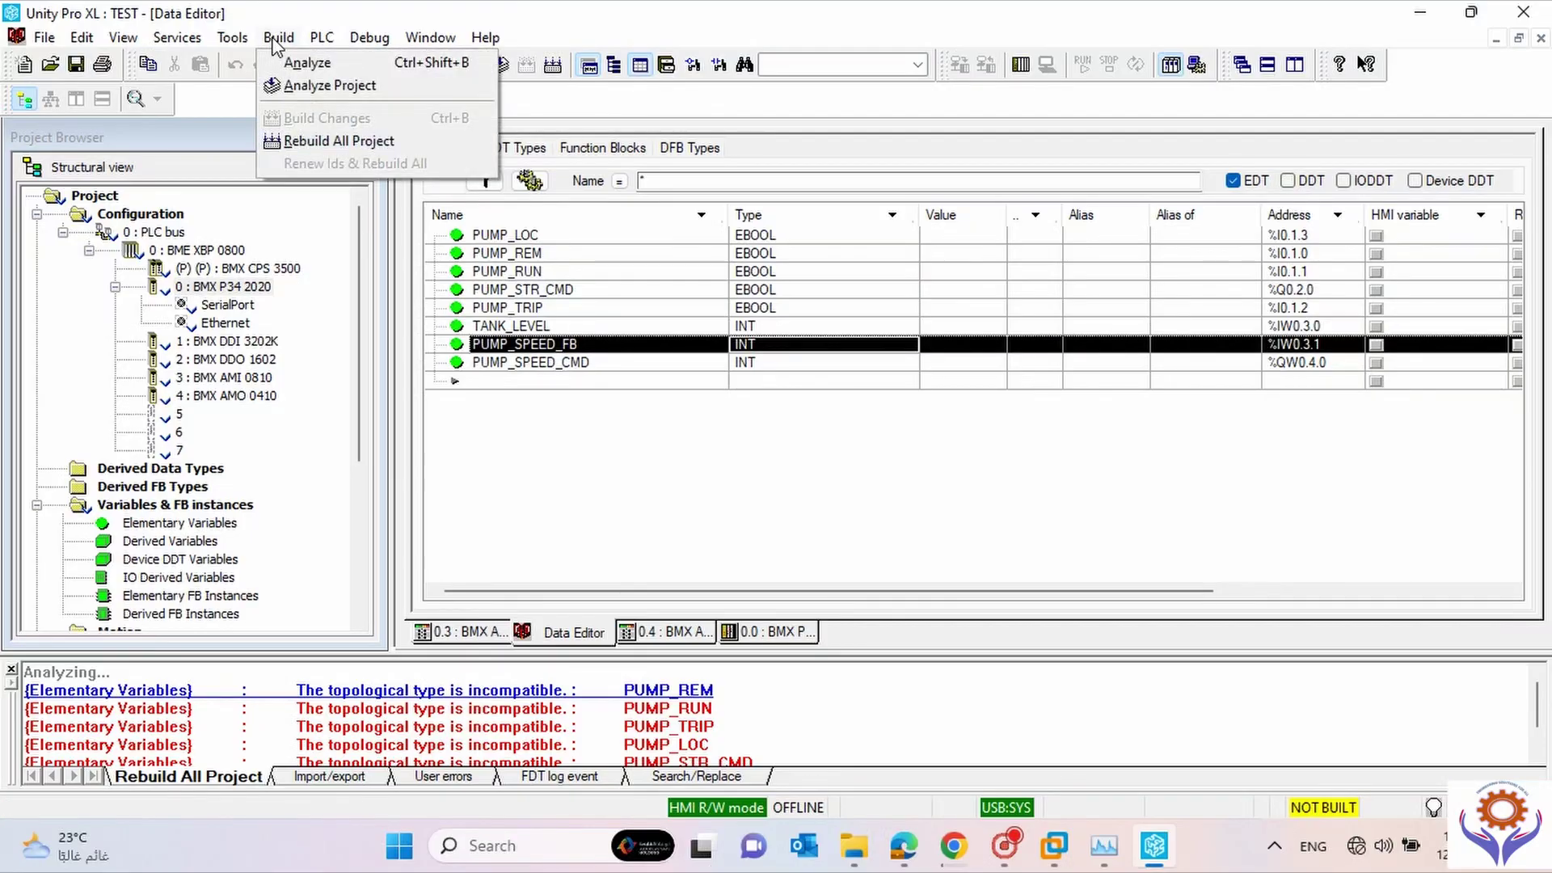
click(323, 142)
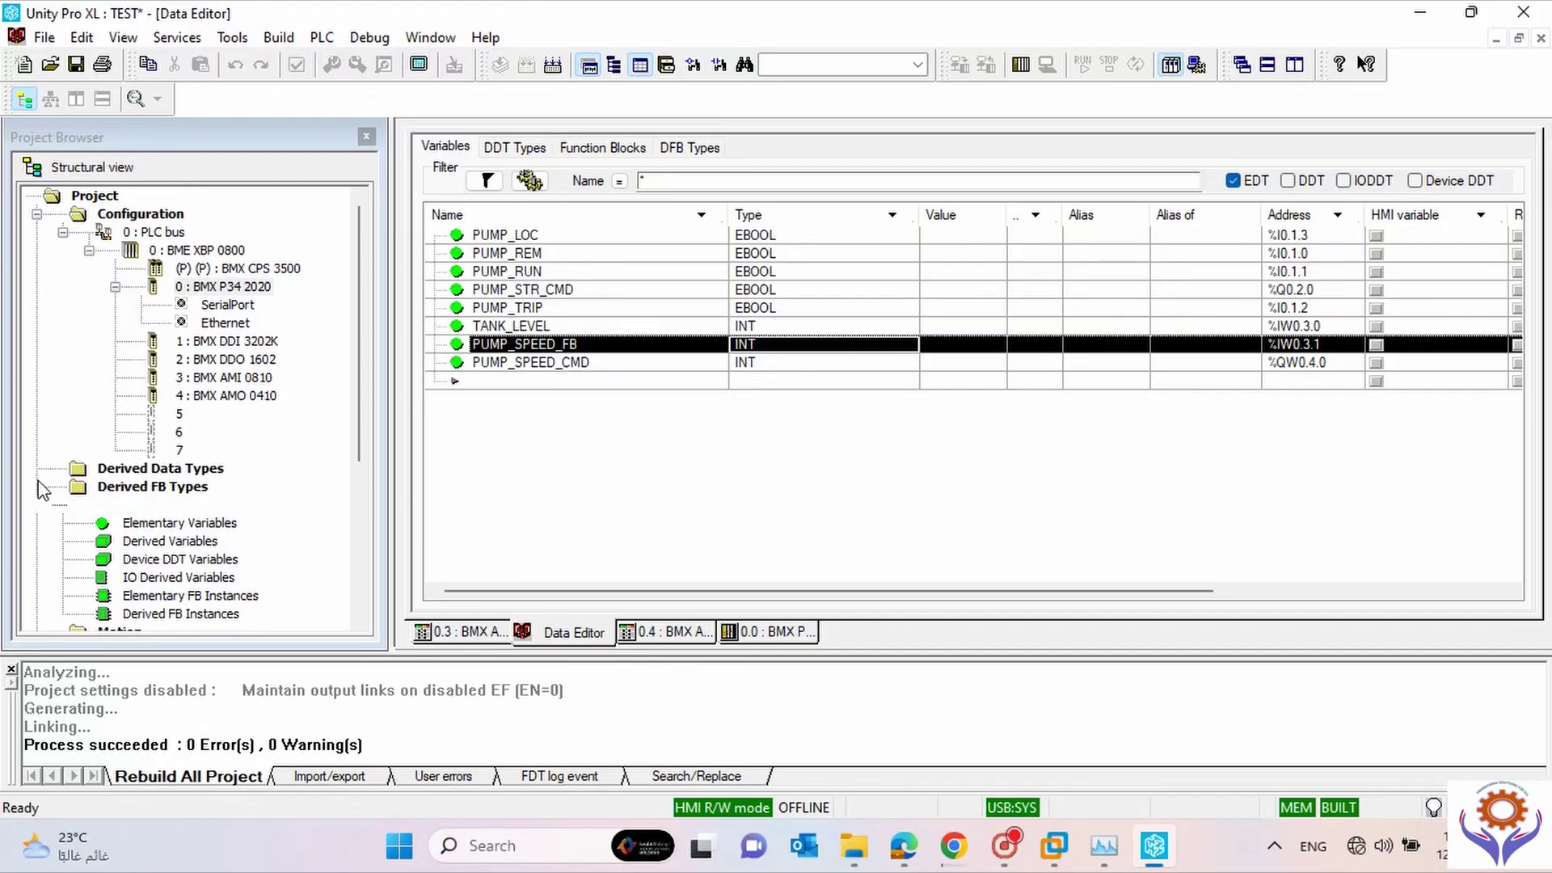
Collapse the rack in the project tree and examine the MAST task's Sections and SR Sections folders.
click(89, 251)
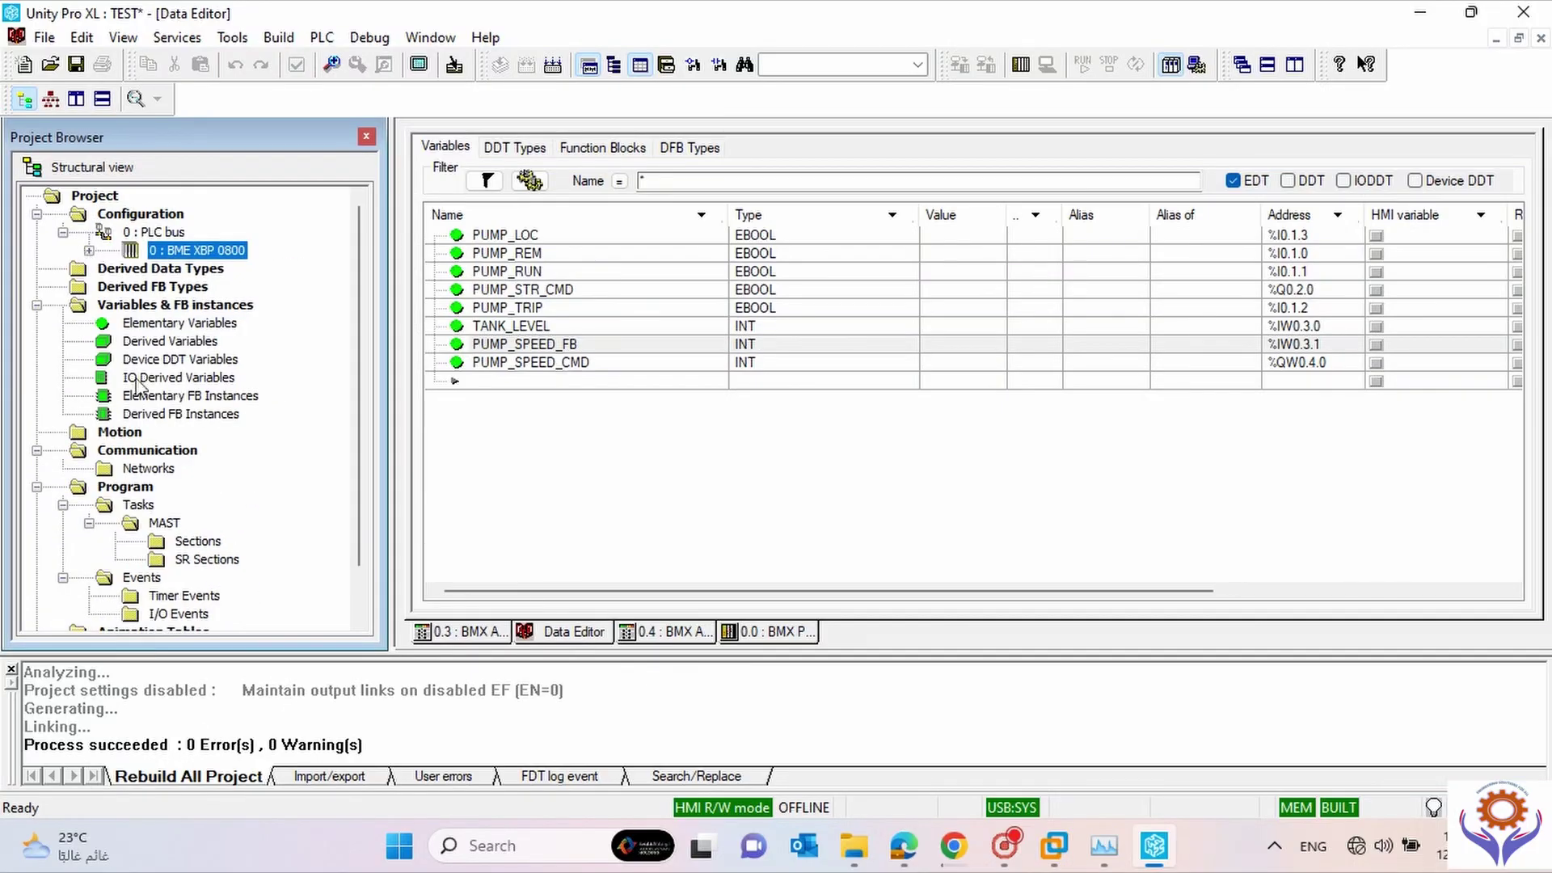
click(126, 487)
click(137, 506)
click(164, 524)
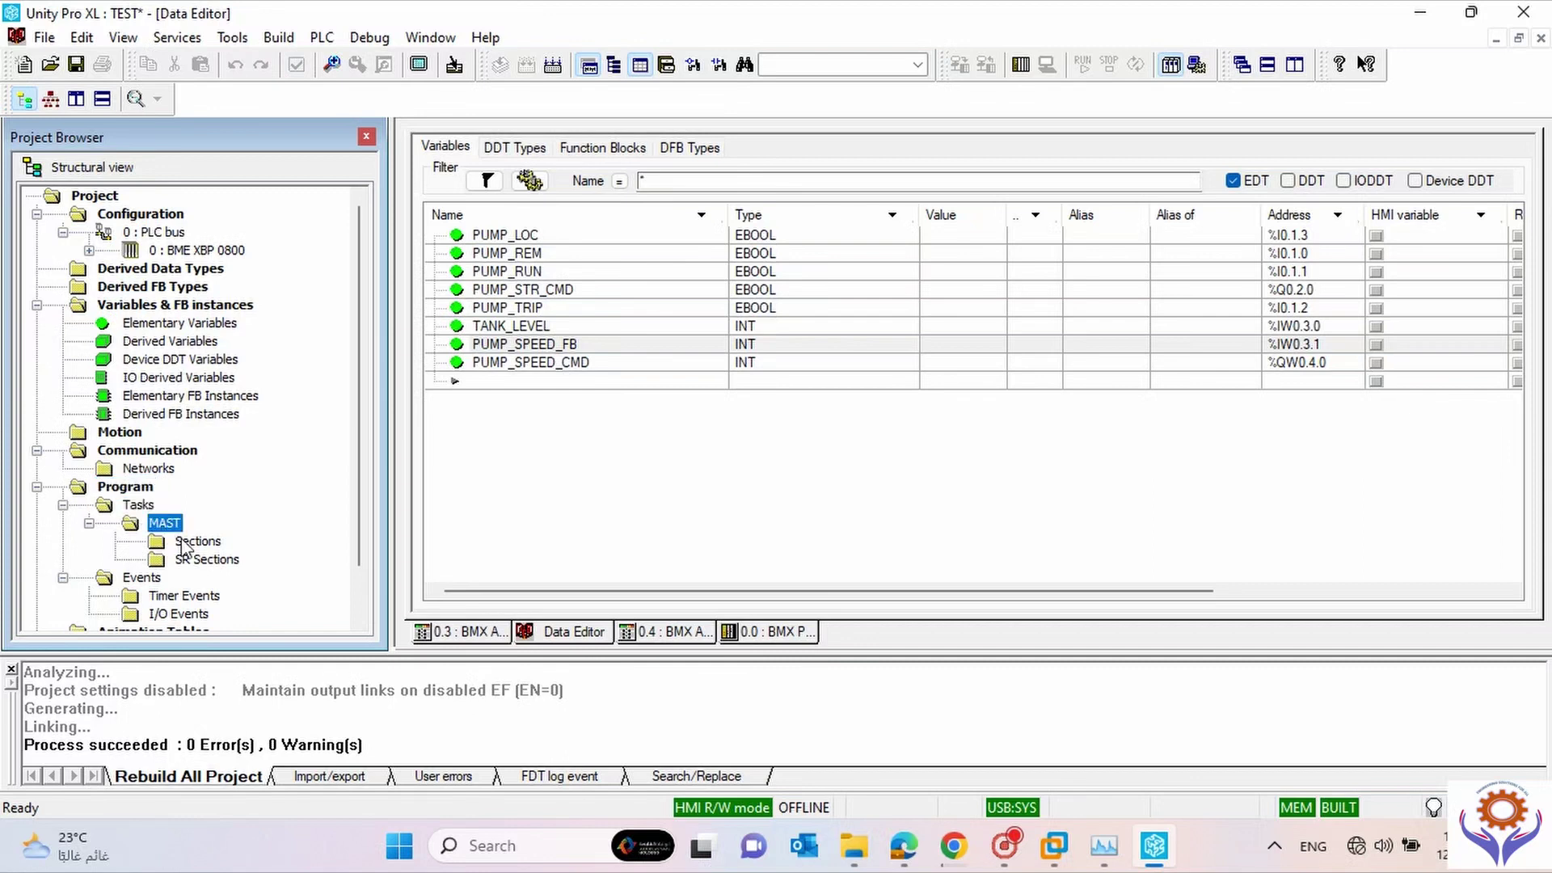
click(192, 541)
click(198, 560)
click(192, 542)
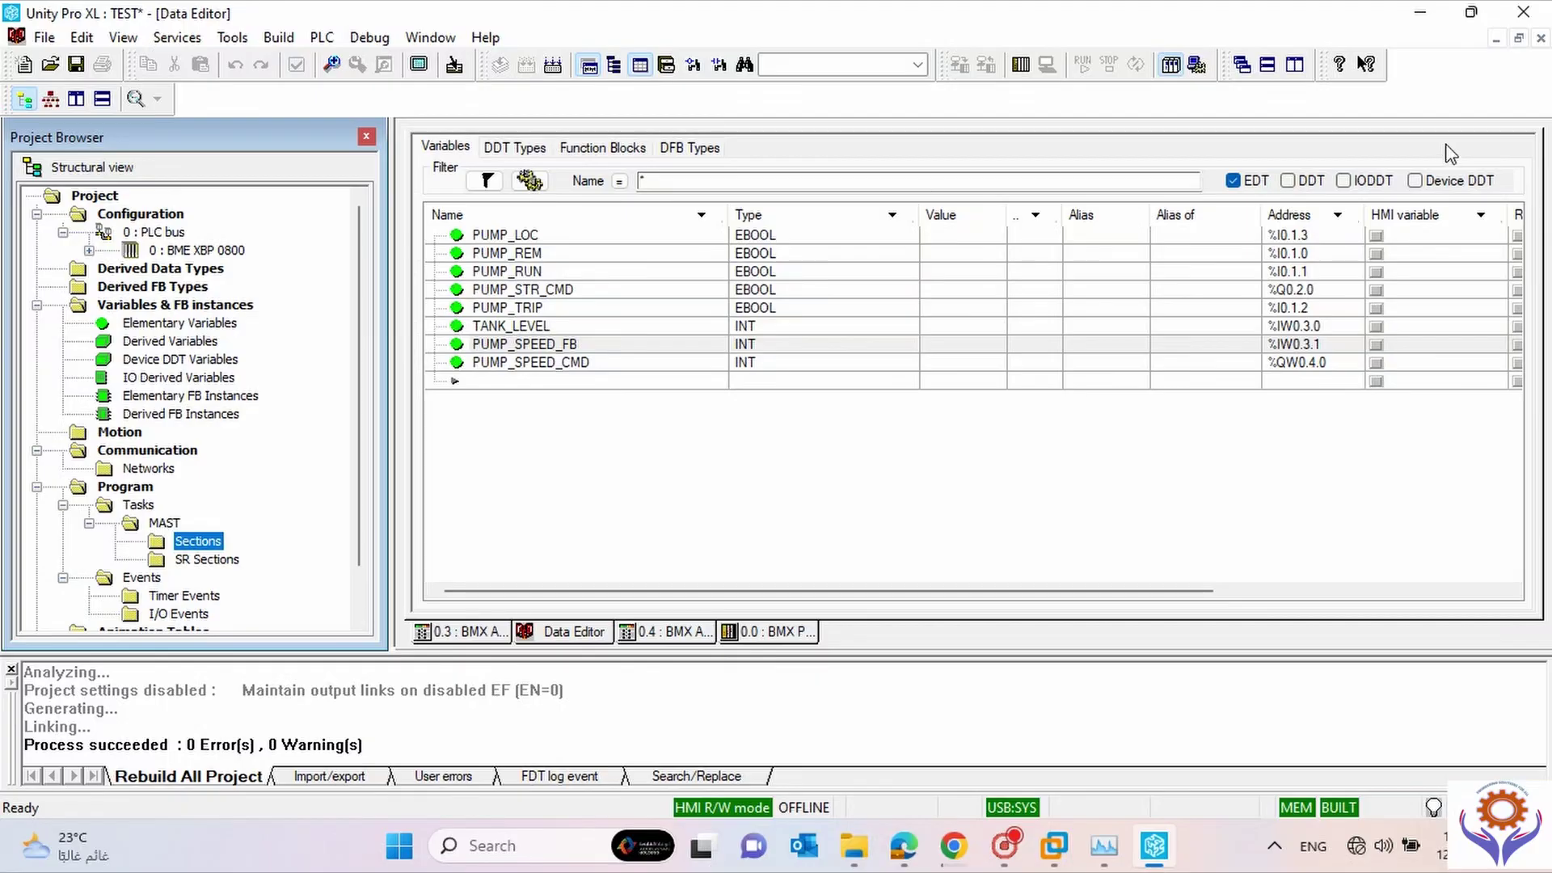
Close the Data Editor and all open CPU and analog module configuration windows.
click(1540, 38)
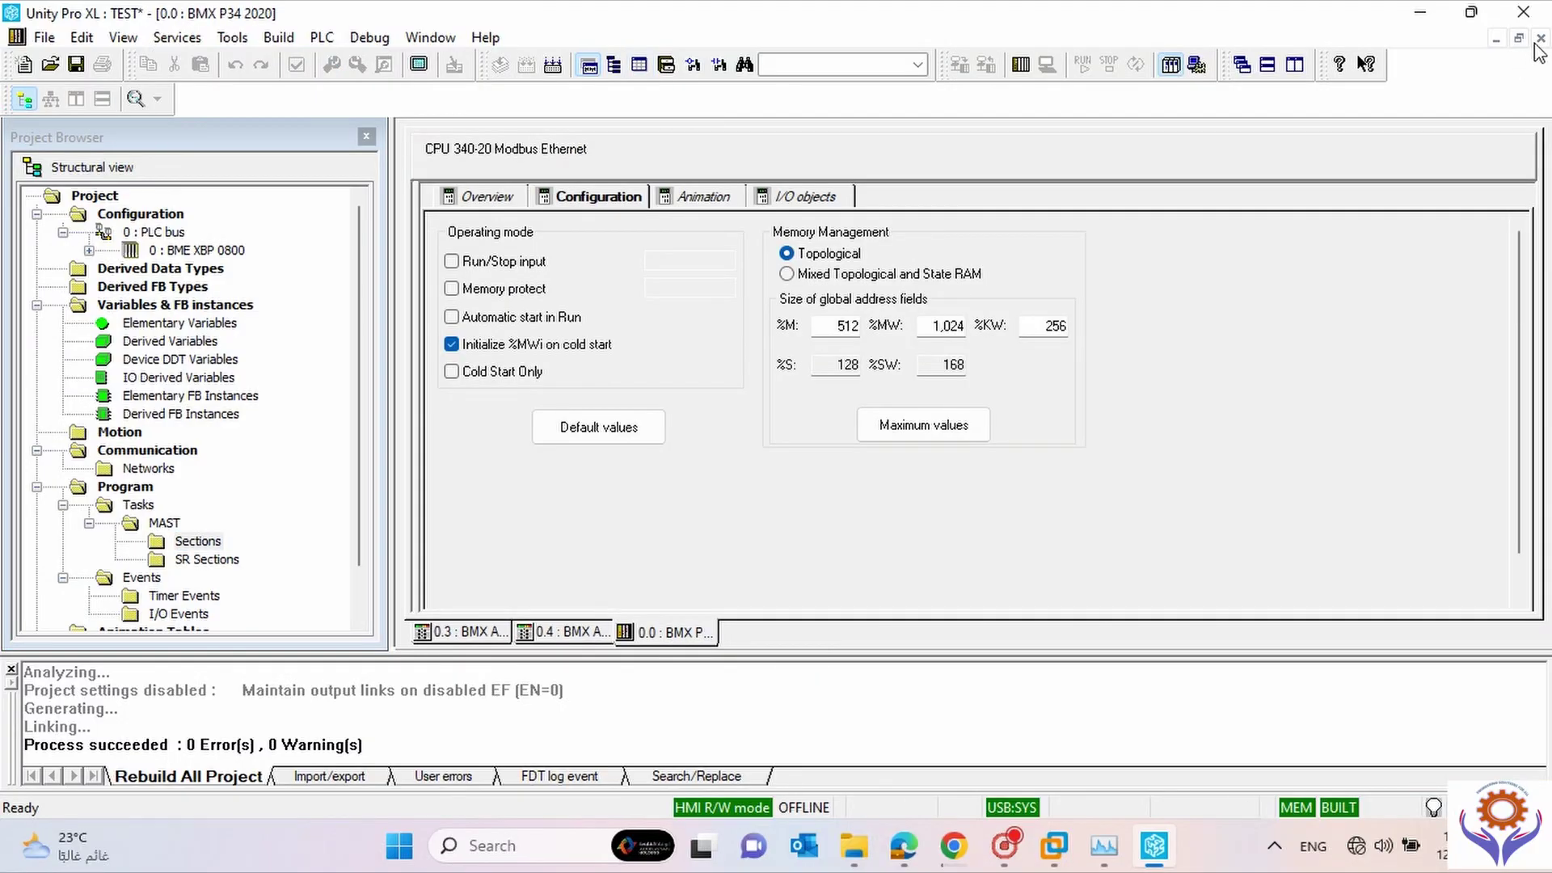
click(1540, 38)
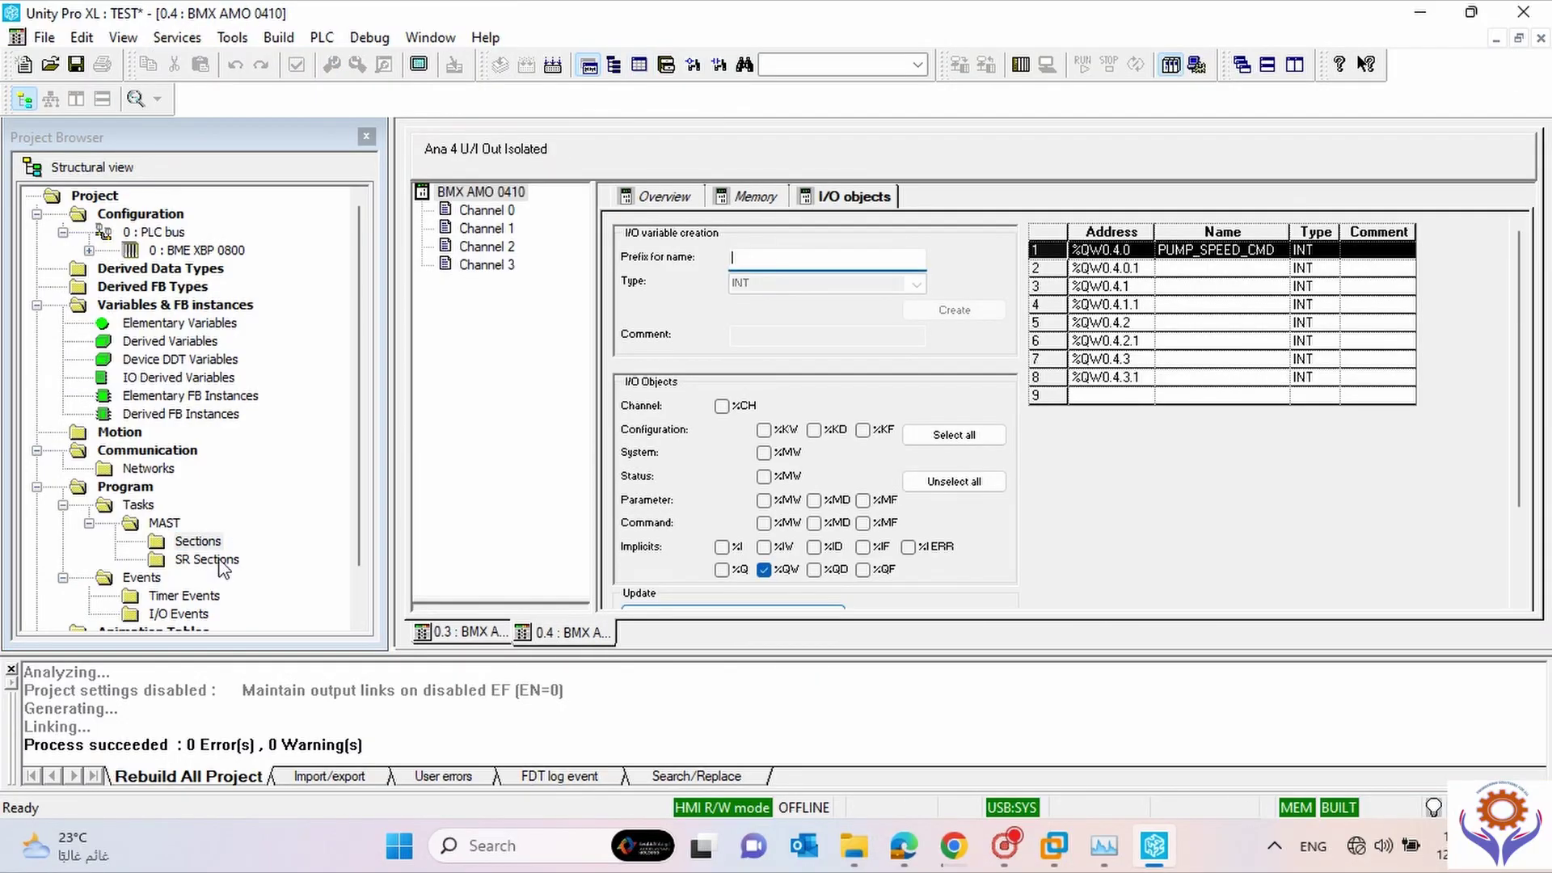
click(194, 548)
right_click(194, 548)
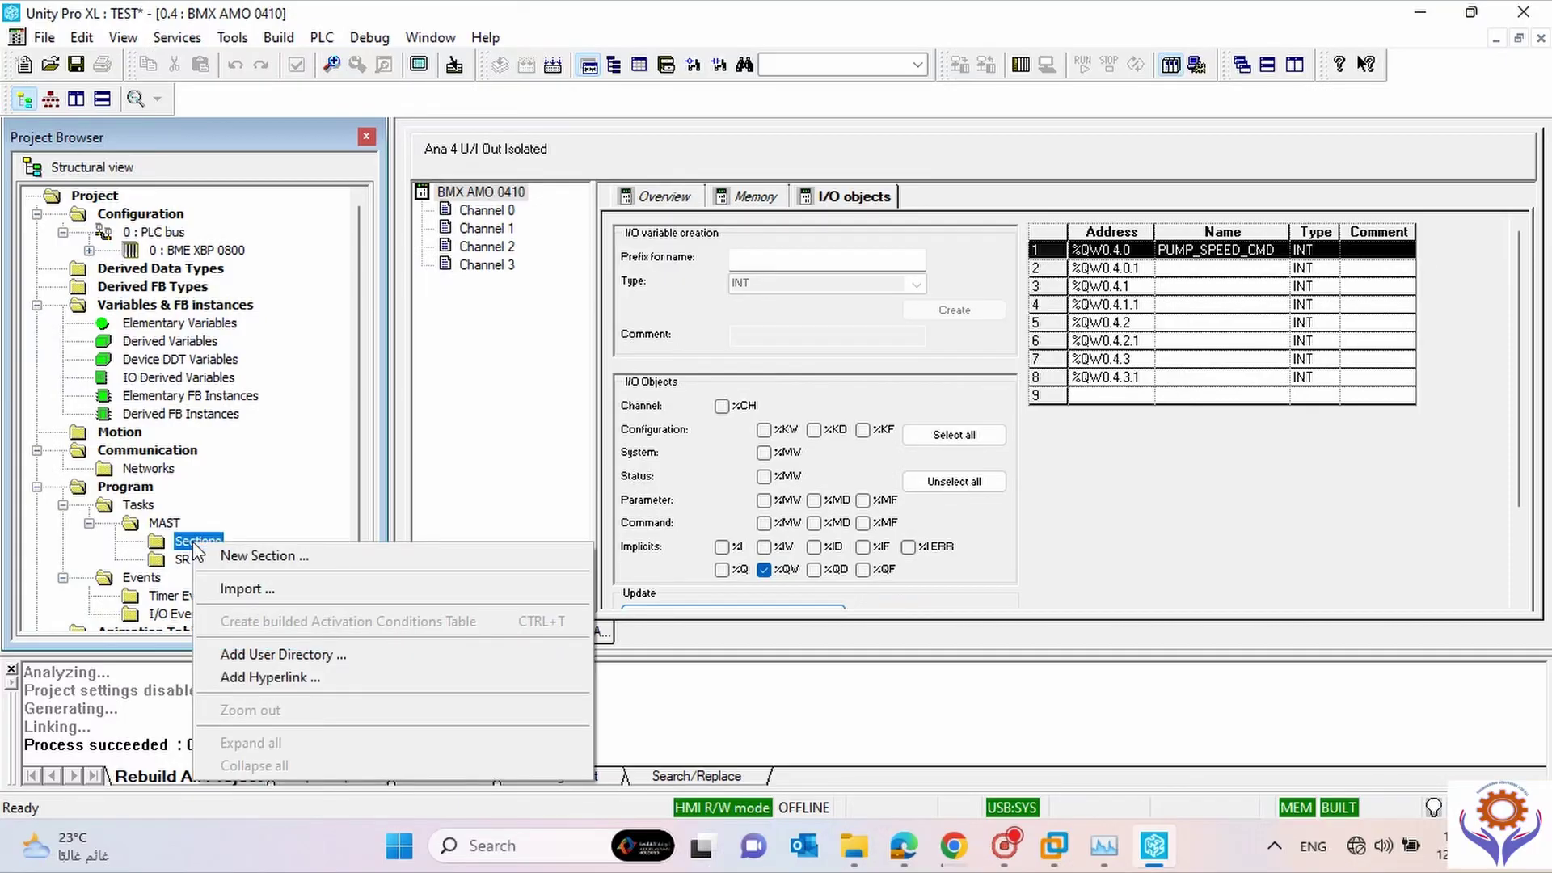
click(201, 518)
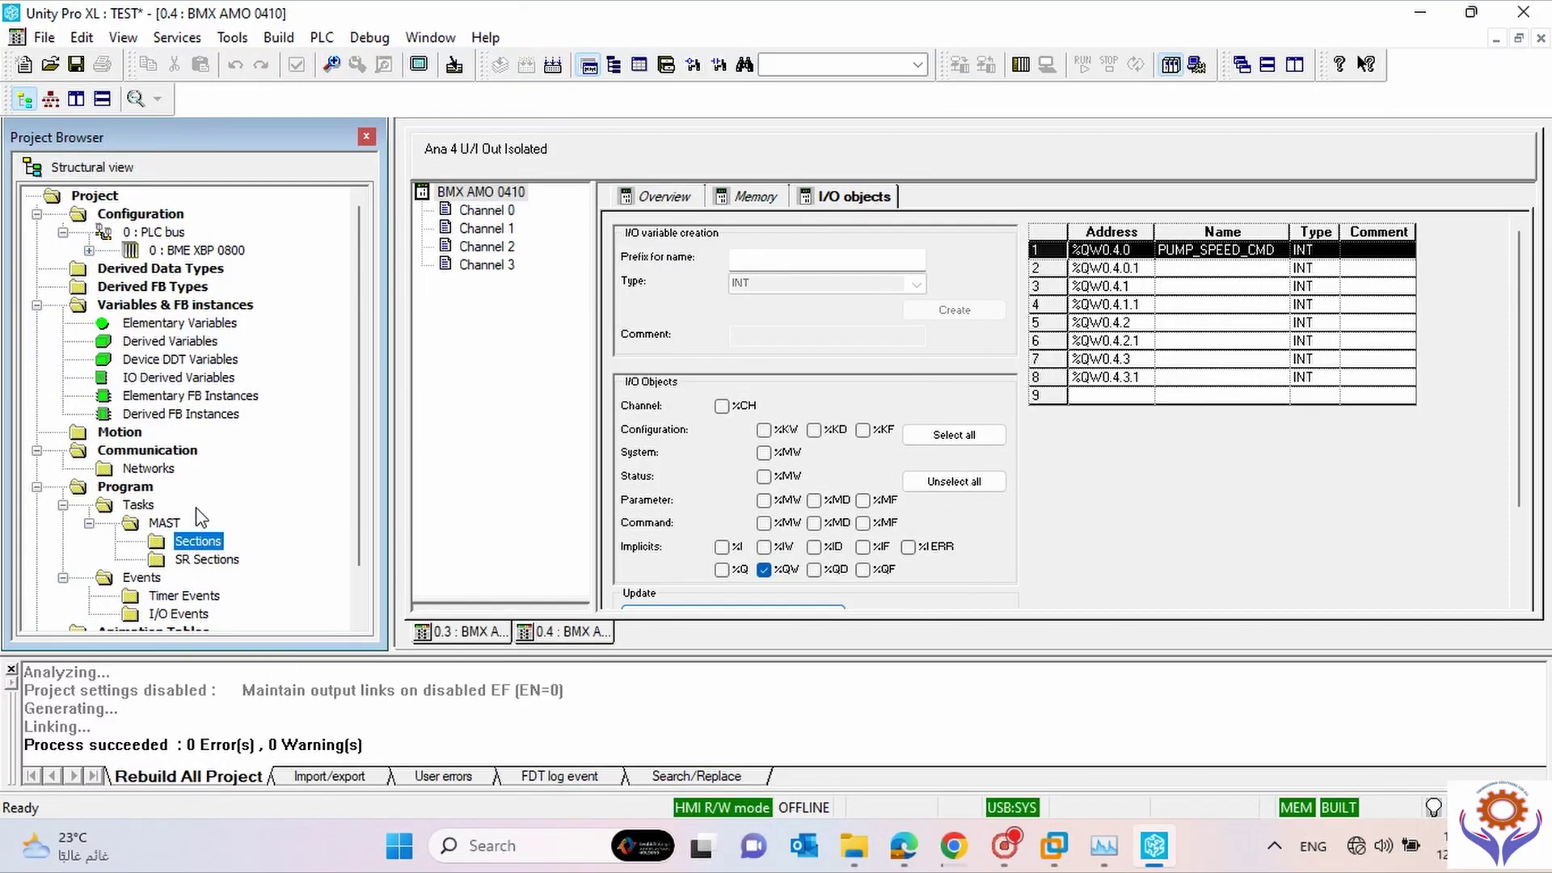
click(1540, 38)
click(1541, 37)
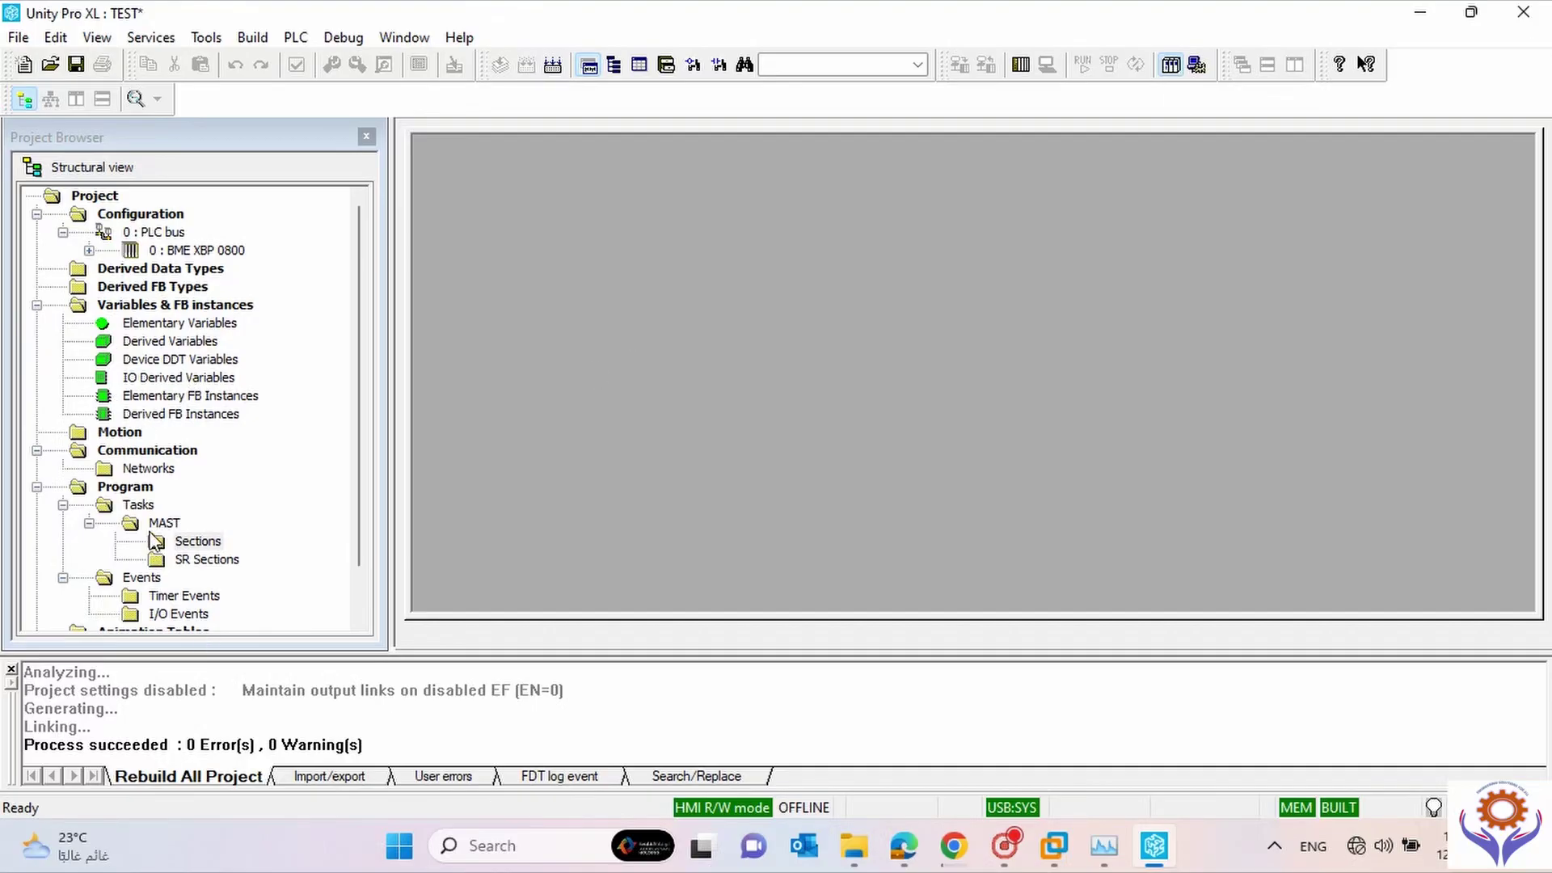
Open the Ethernet port configuration of the BMX P34 2020 CPU and check its available Net Link options.
click(354, 346)
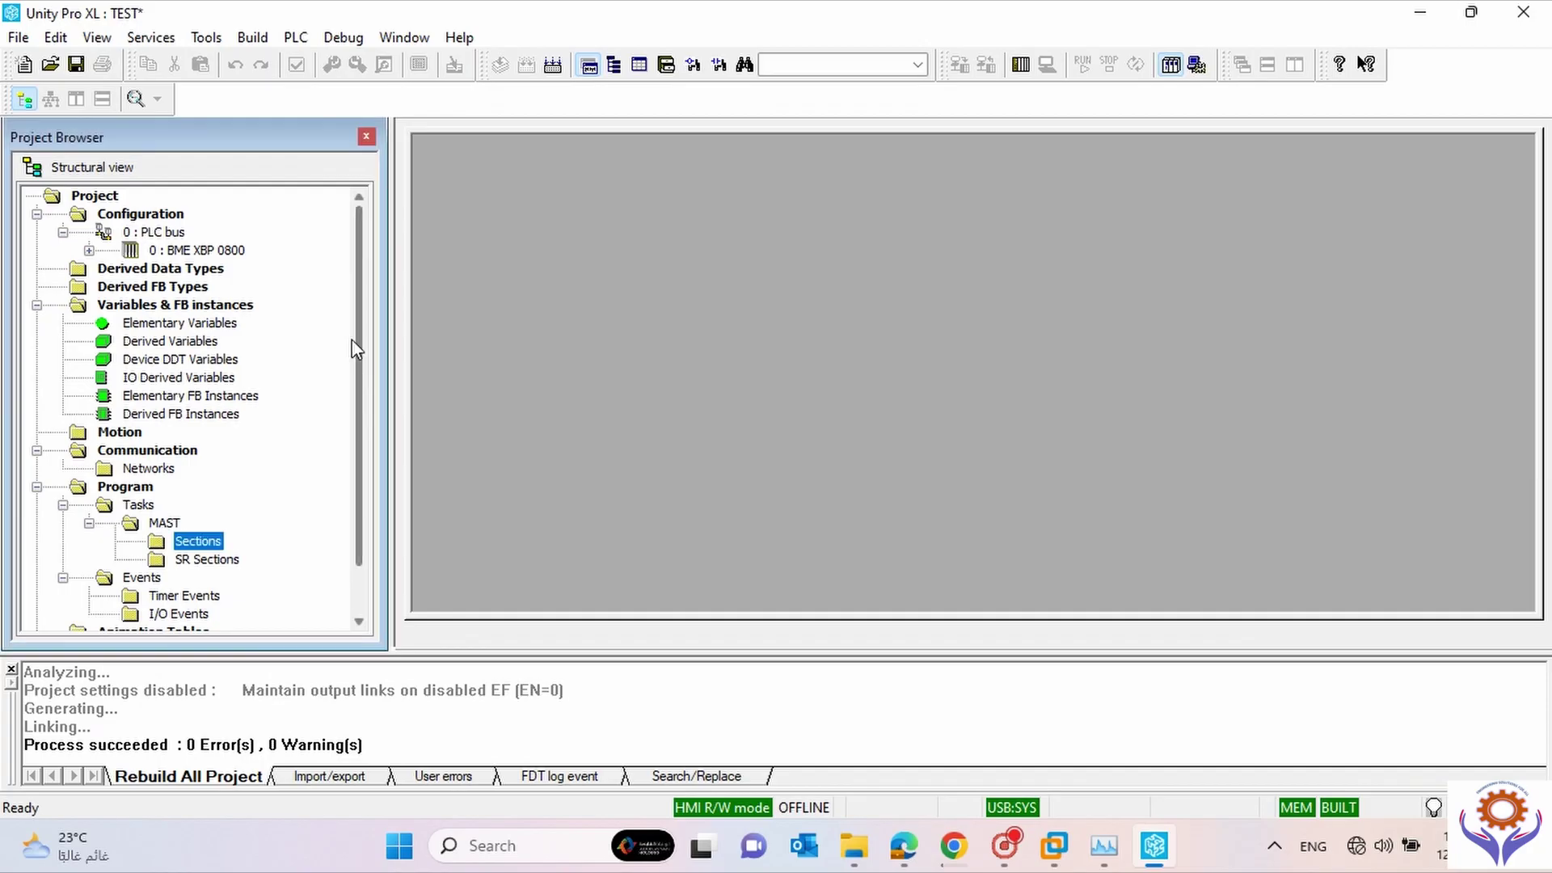
click(89, 251)
double_click(229, 324)
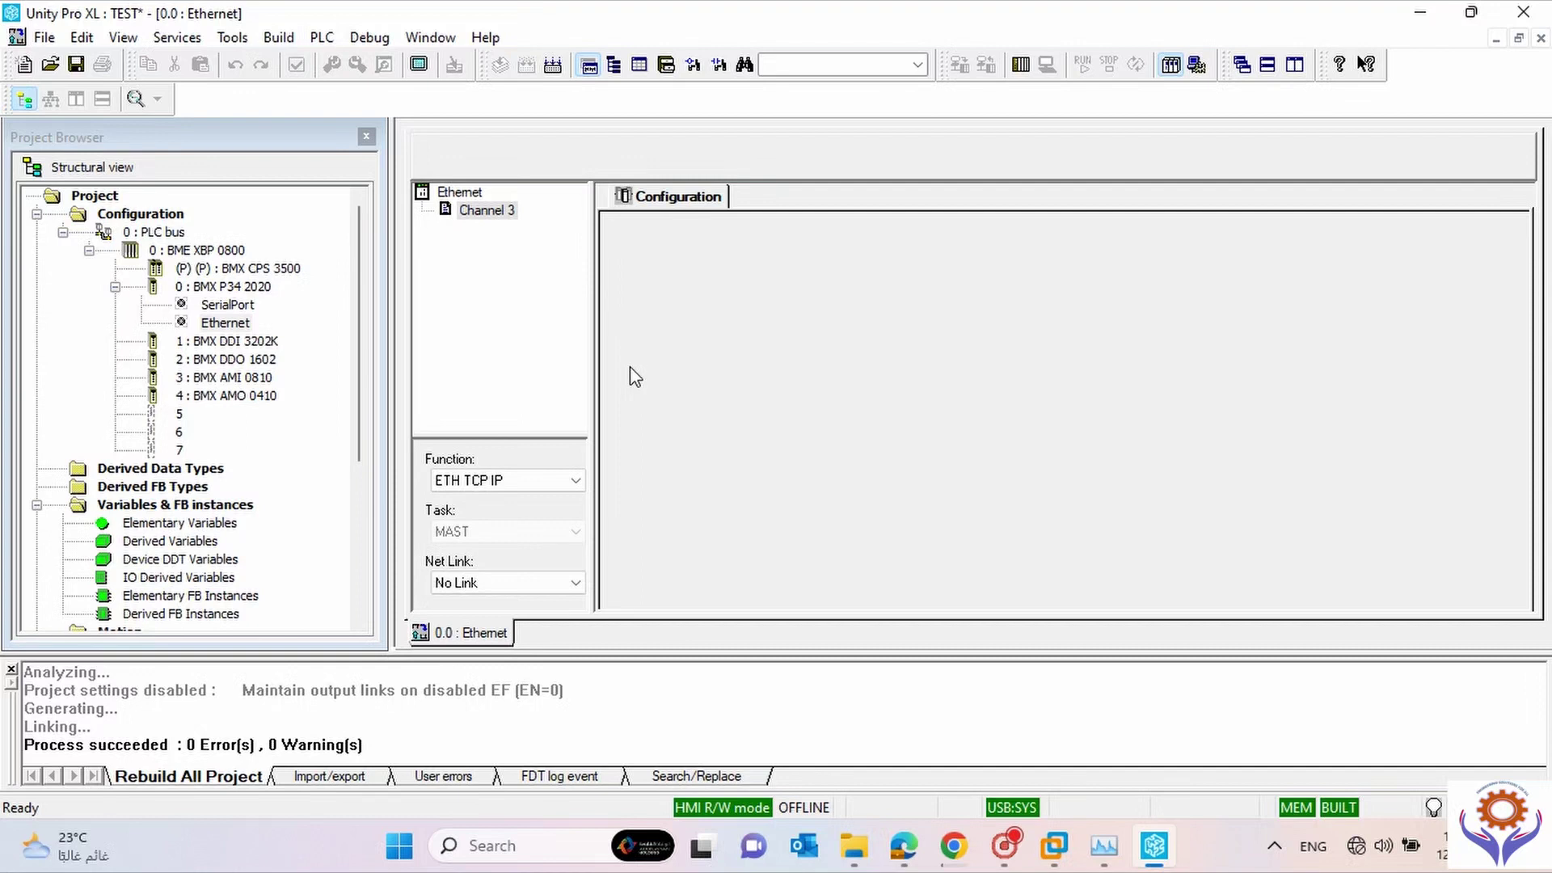
click(498, 584)
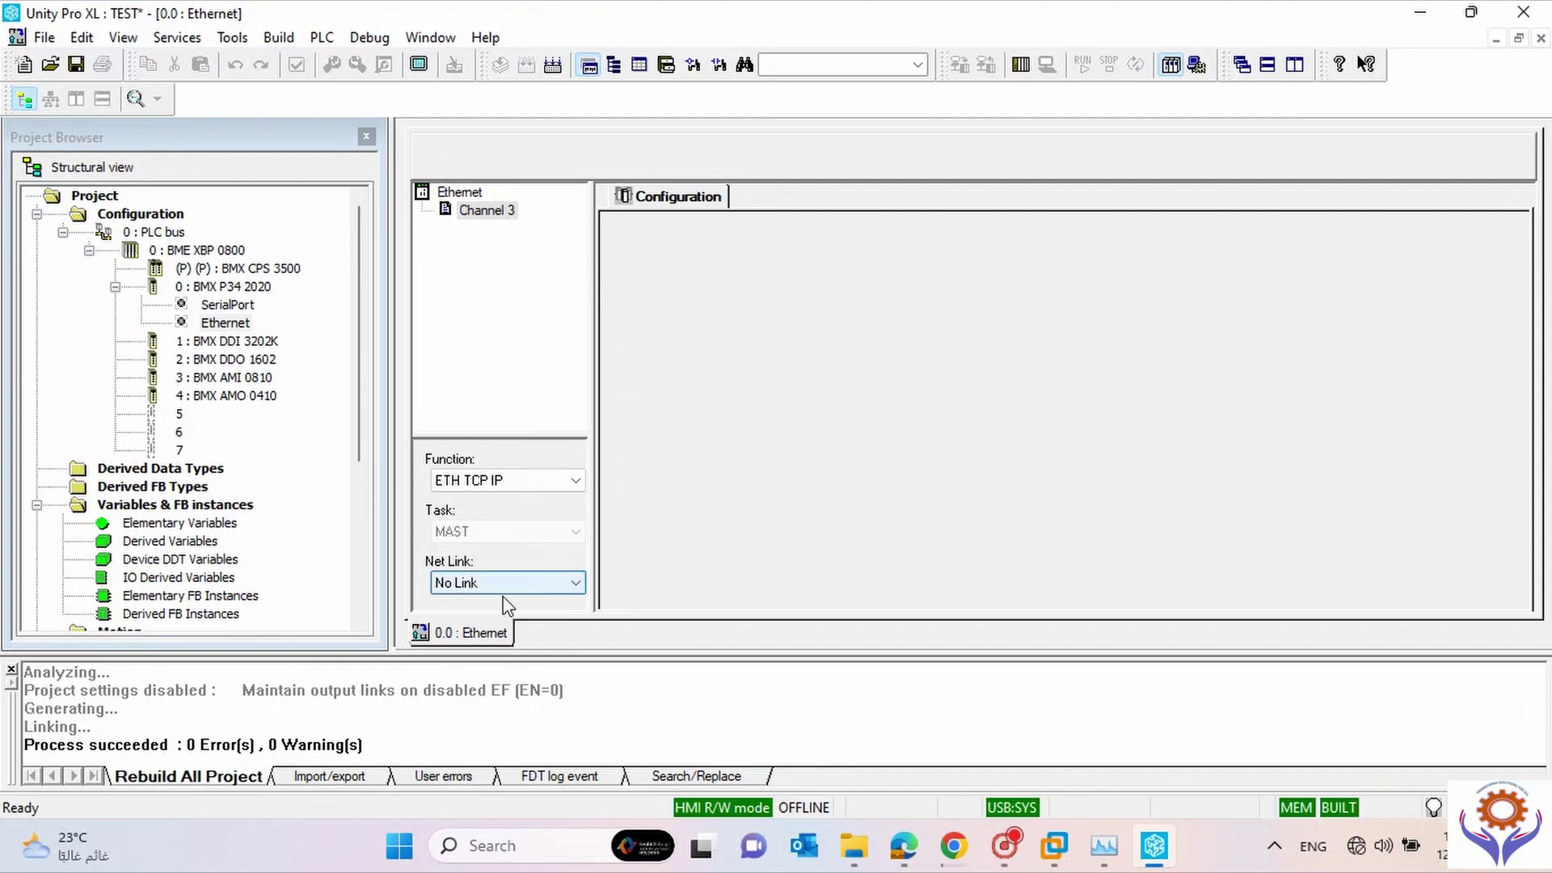
click(498, 587)
drag(361, 422, 360, 474)
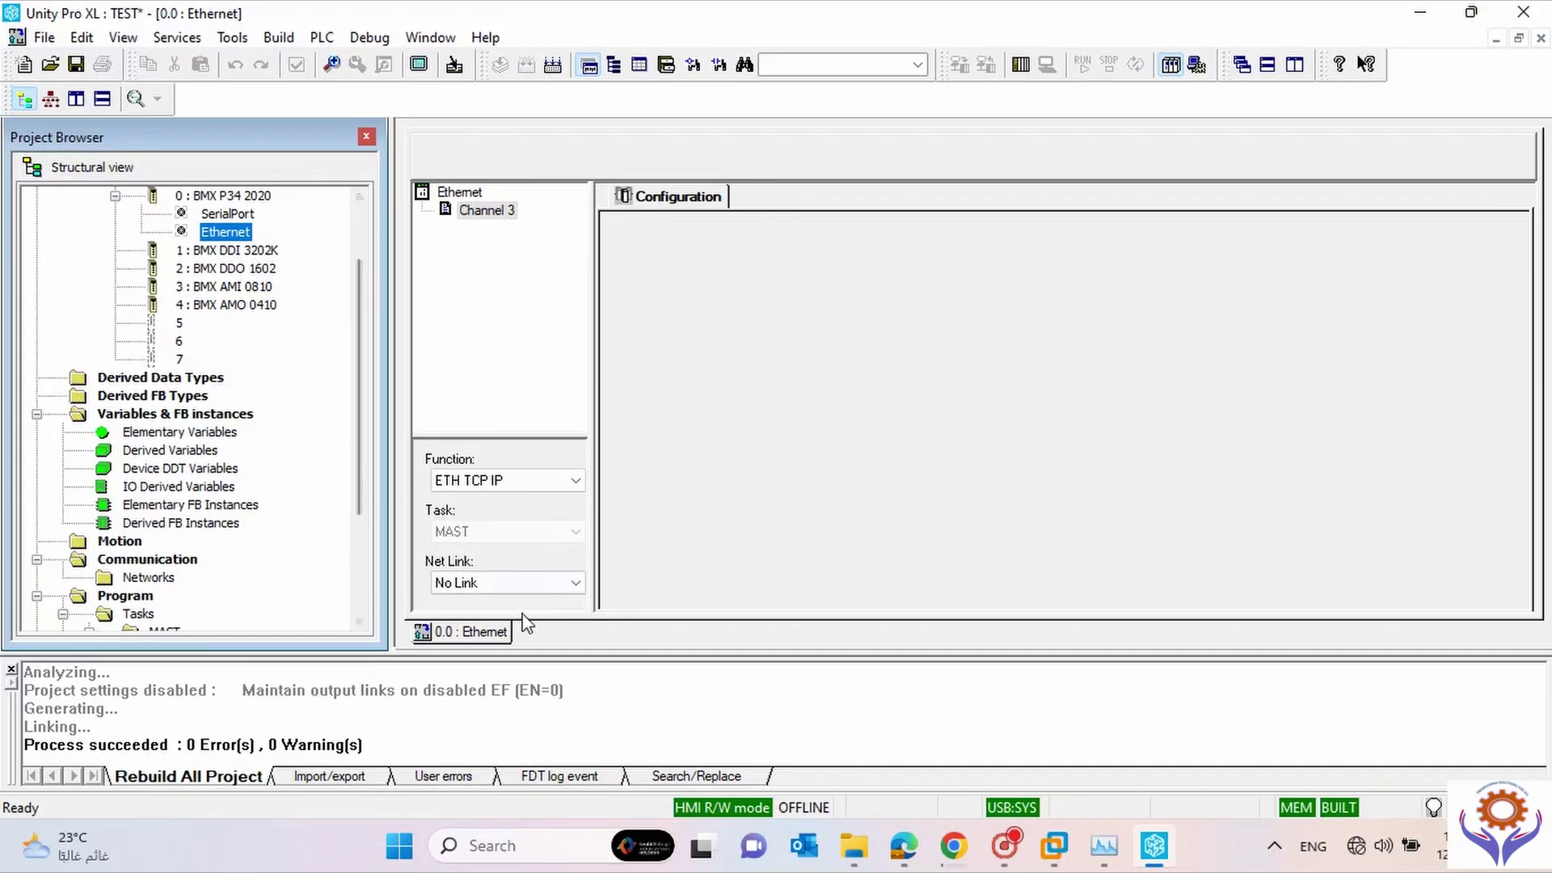
click(479, 583)
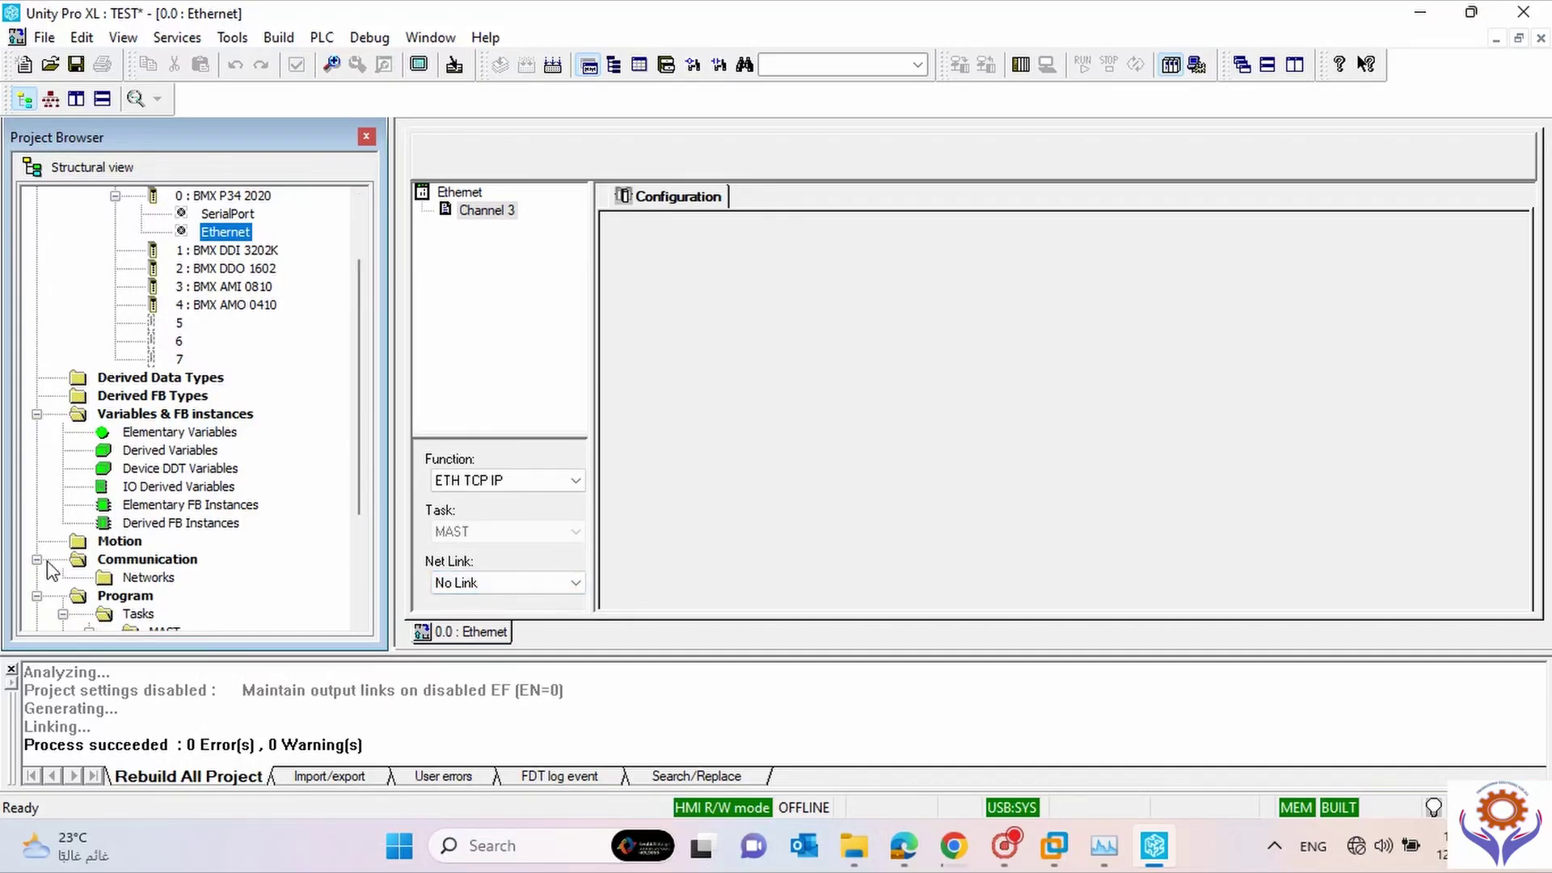
Add a new Ethernet network under the project's communication networks, keeping the default name, and confirm the modification.
click(110, 563)
click(137, 580)
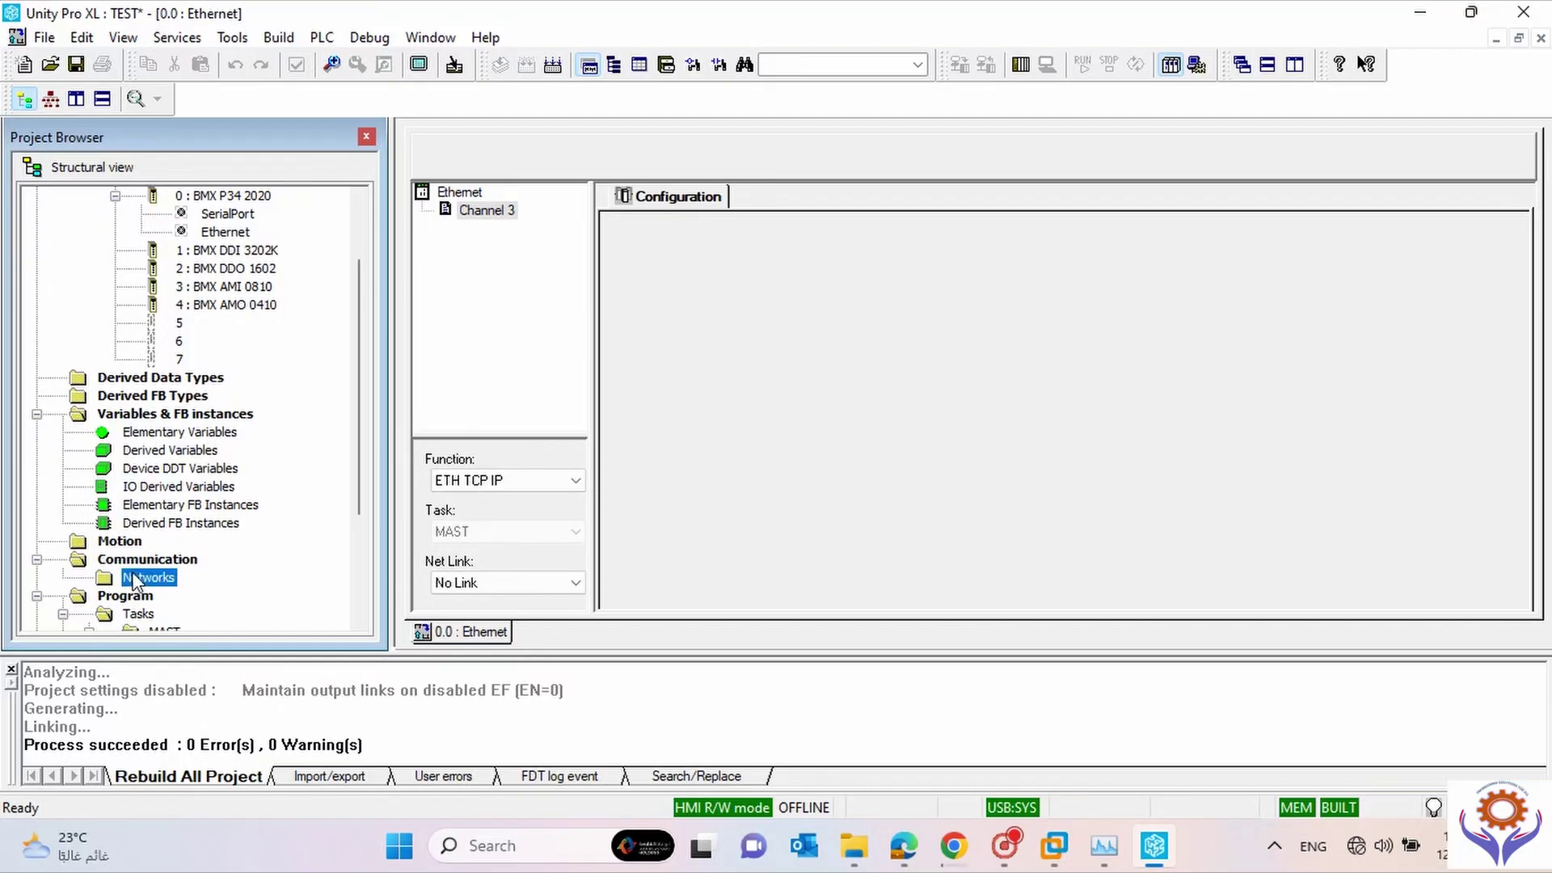
right_click(137, 581)
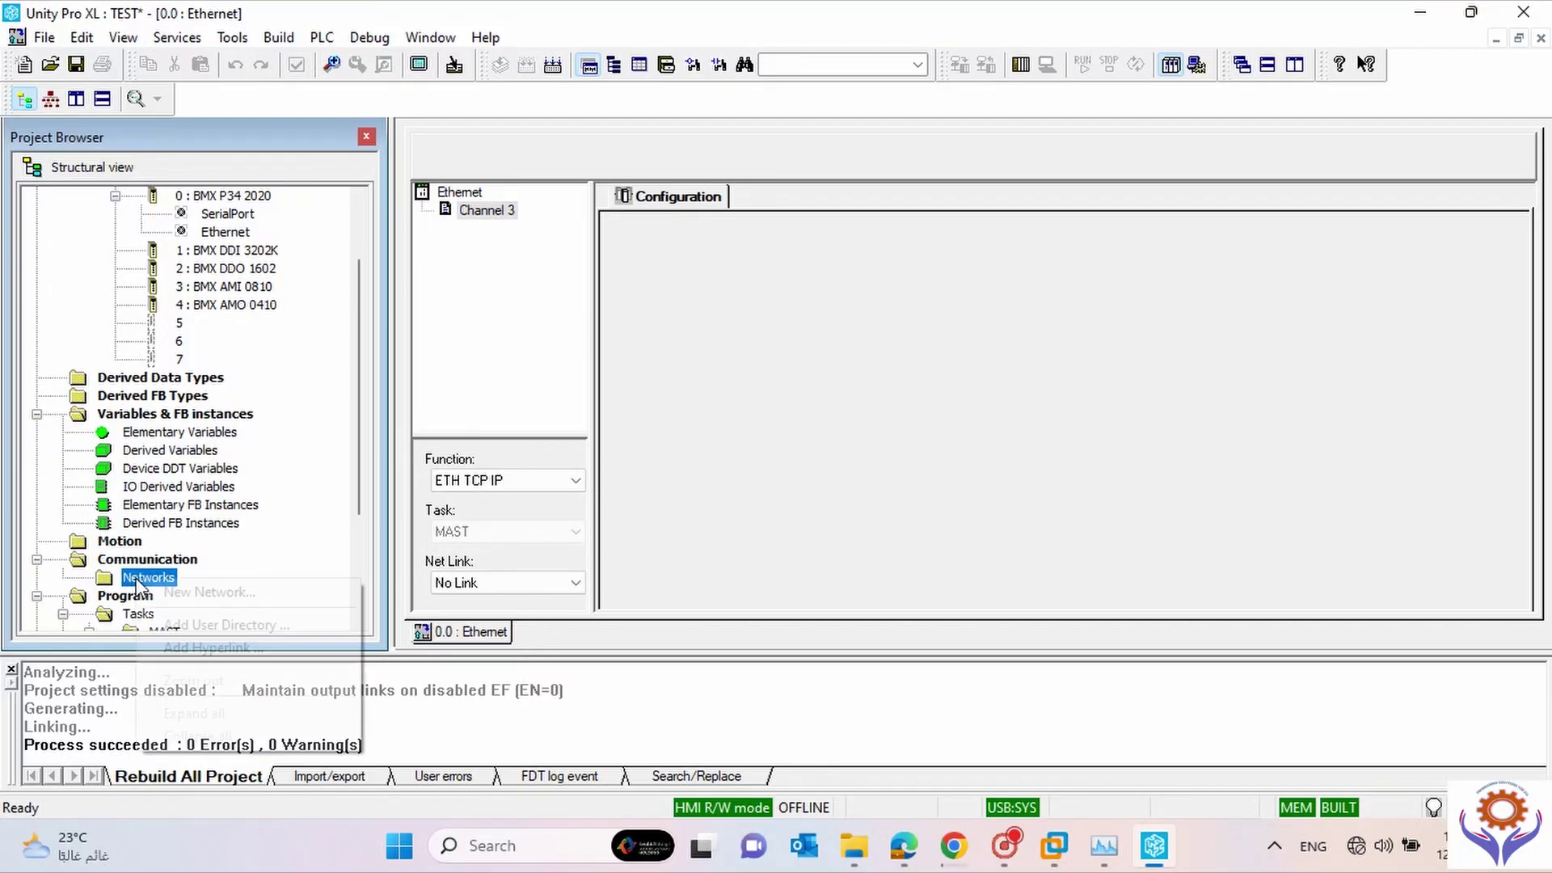
click(234, 591)
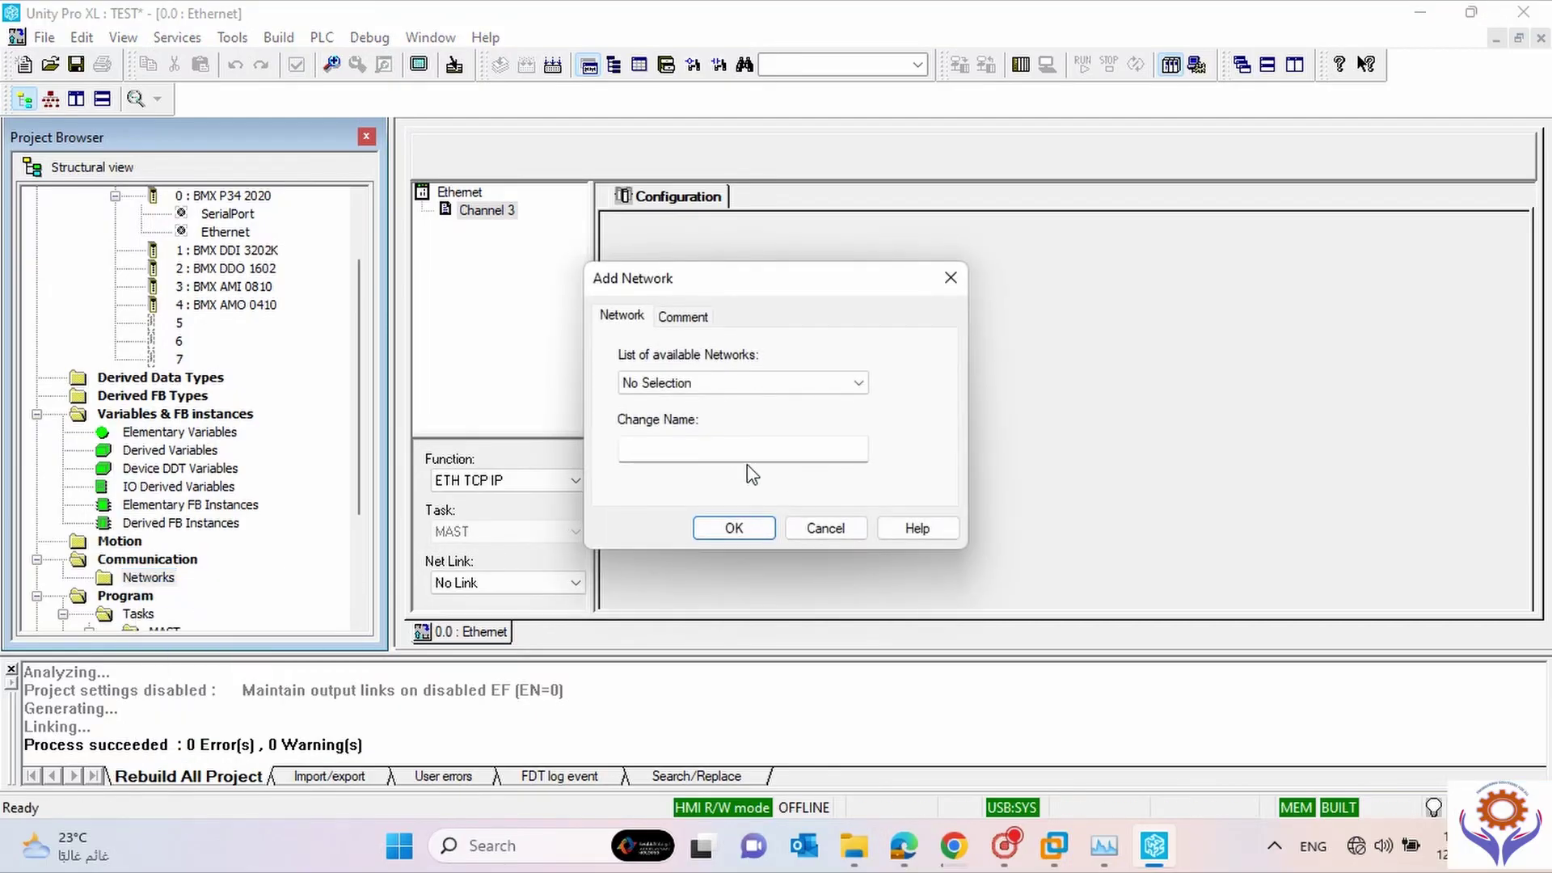
click(826, 385)
click(691, 418)
click(747, 530)
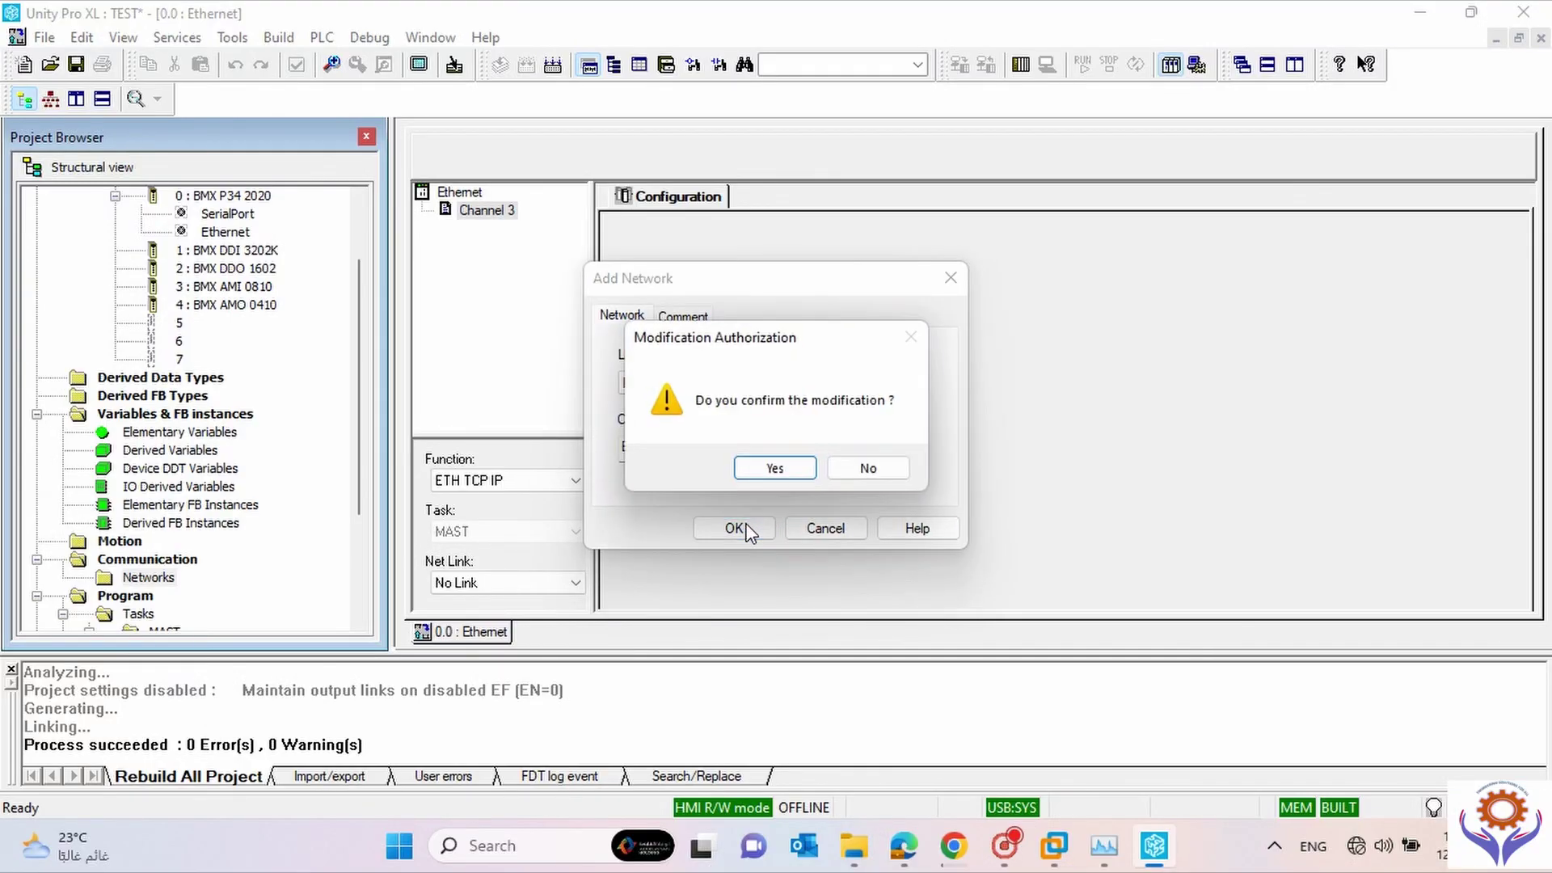
click(775, 468)
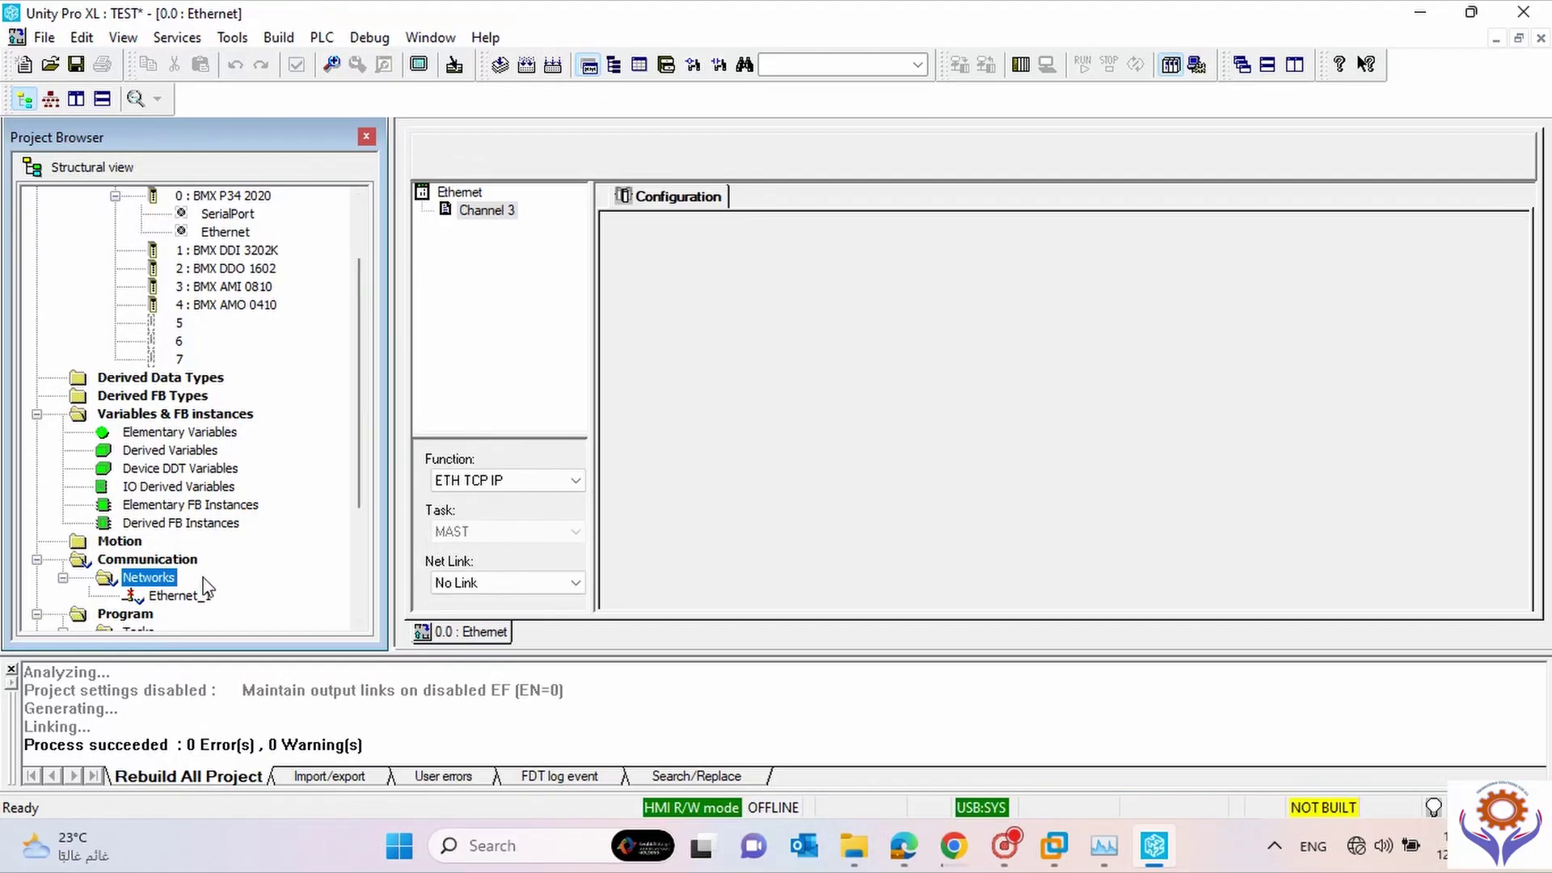
Configure the Ethernet_1 network with IP address 192.168.0.1 and subnetwork mask 255.255.255.0.
double_click(180, 597)
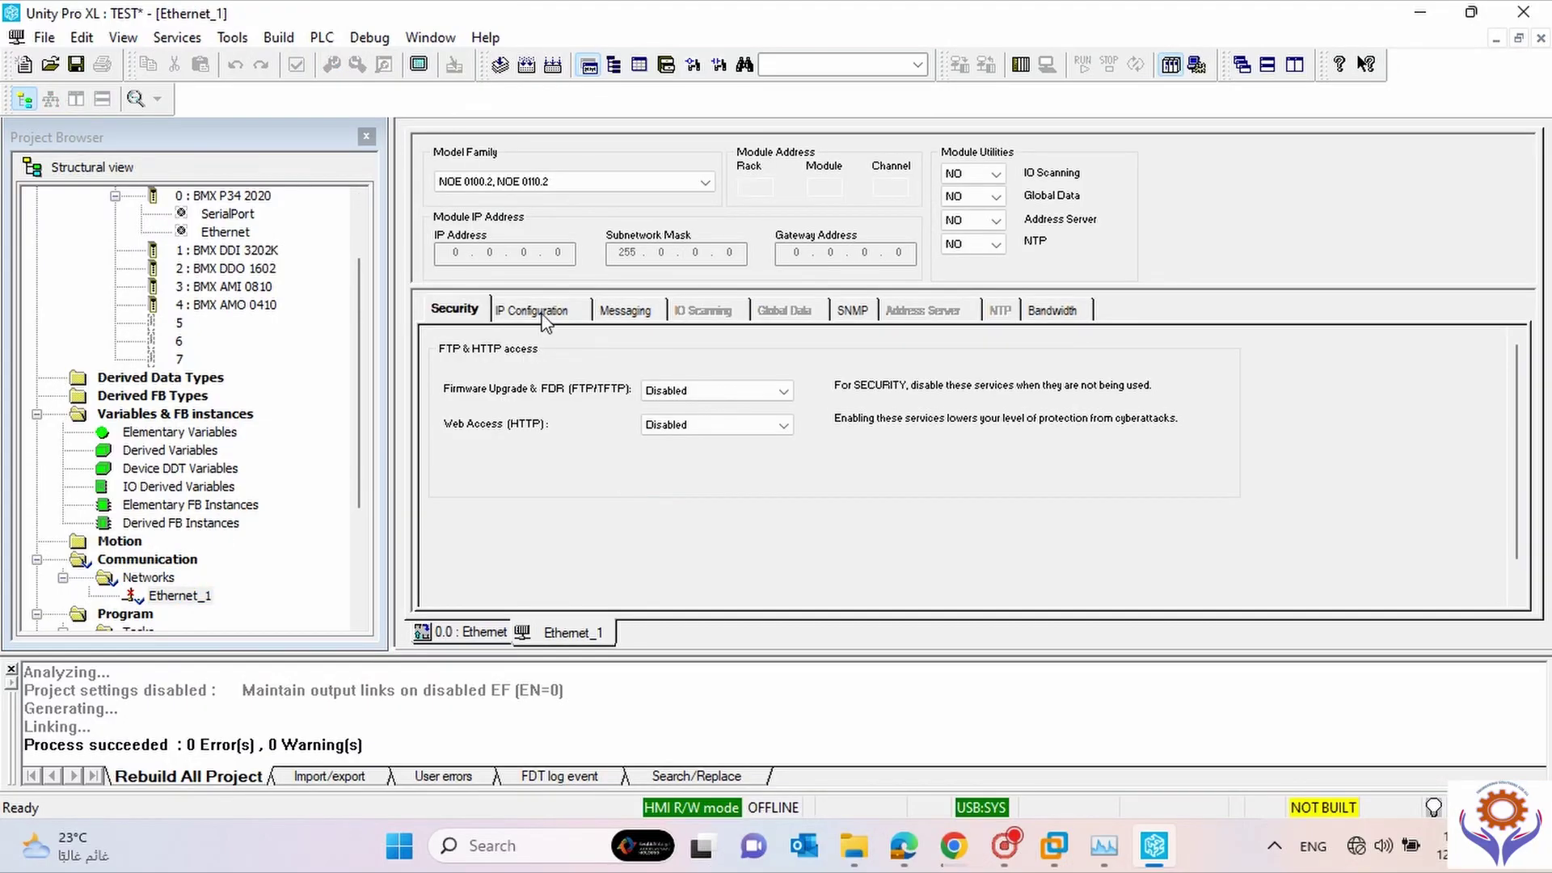
click(543, 313)
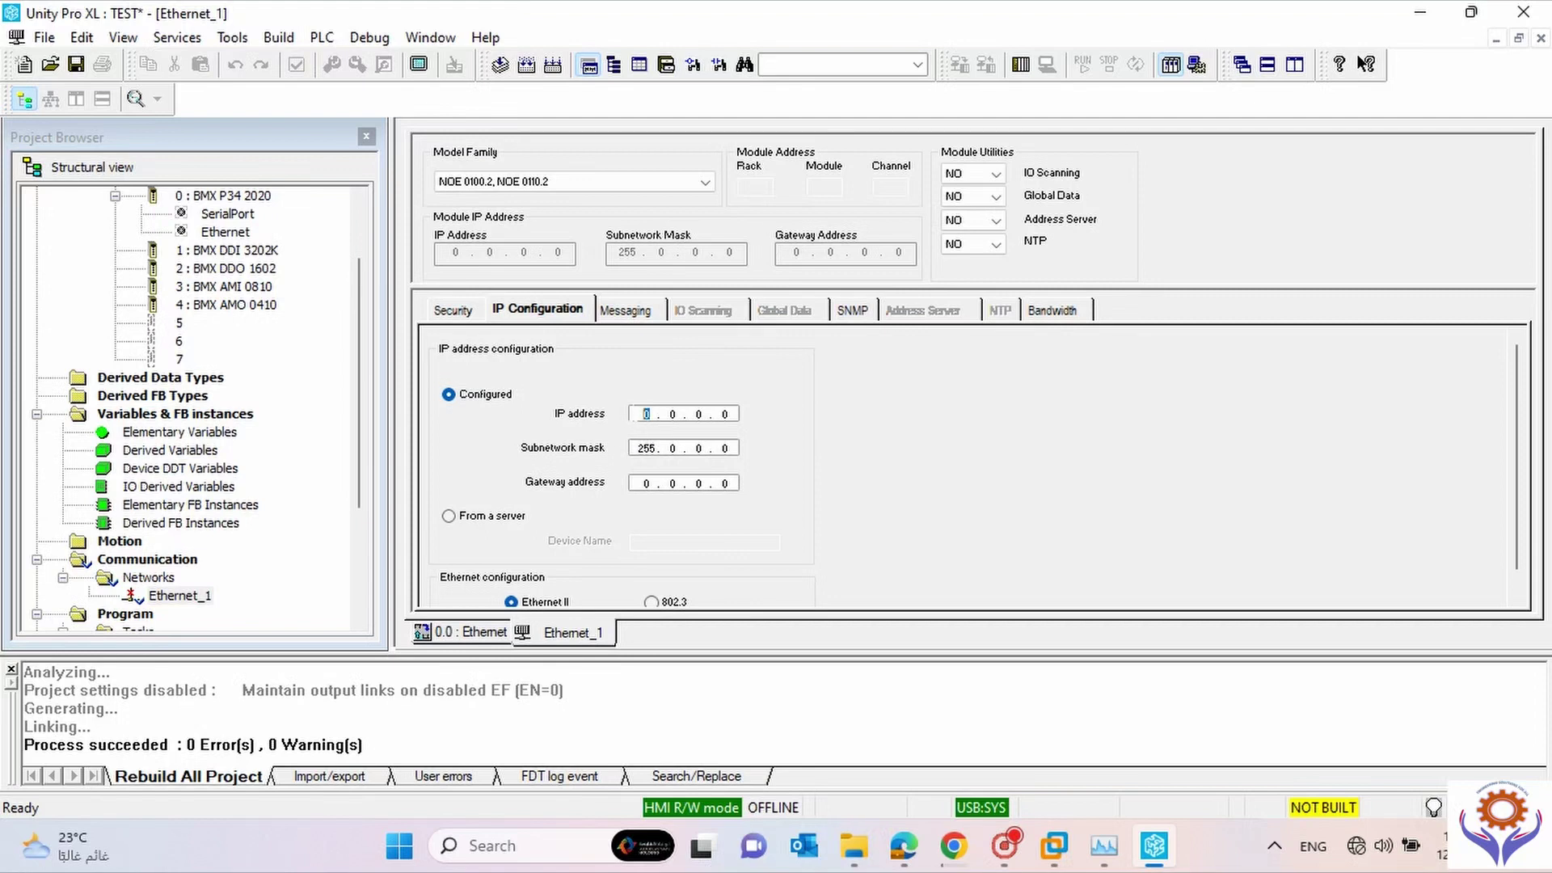
text(192 .)
text(168)
text(0)
text(255)
text(255)
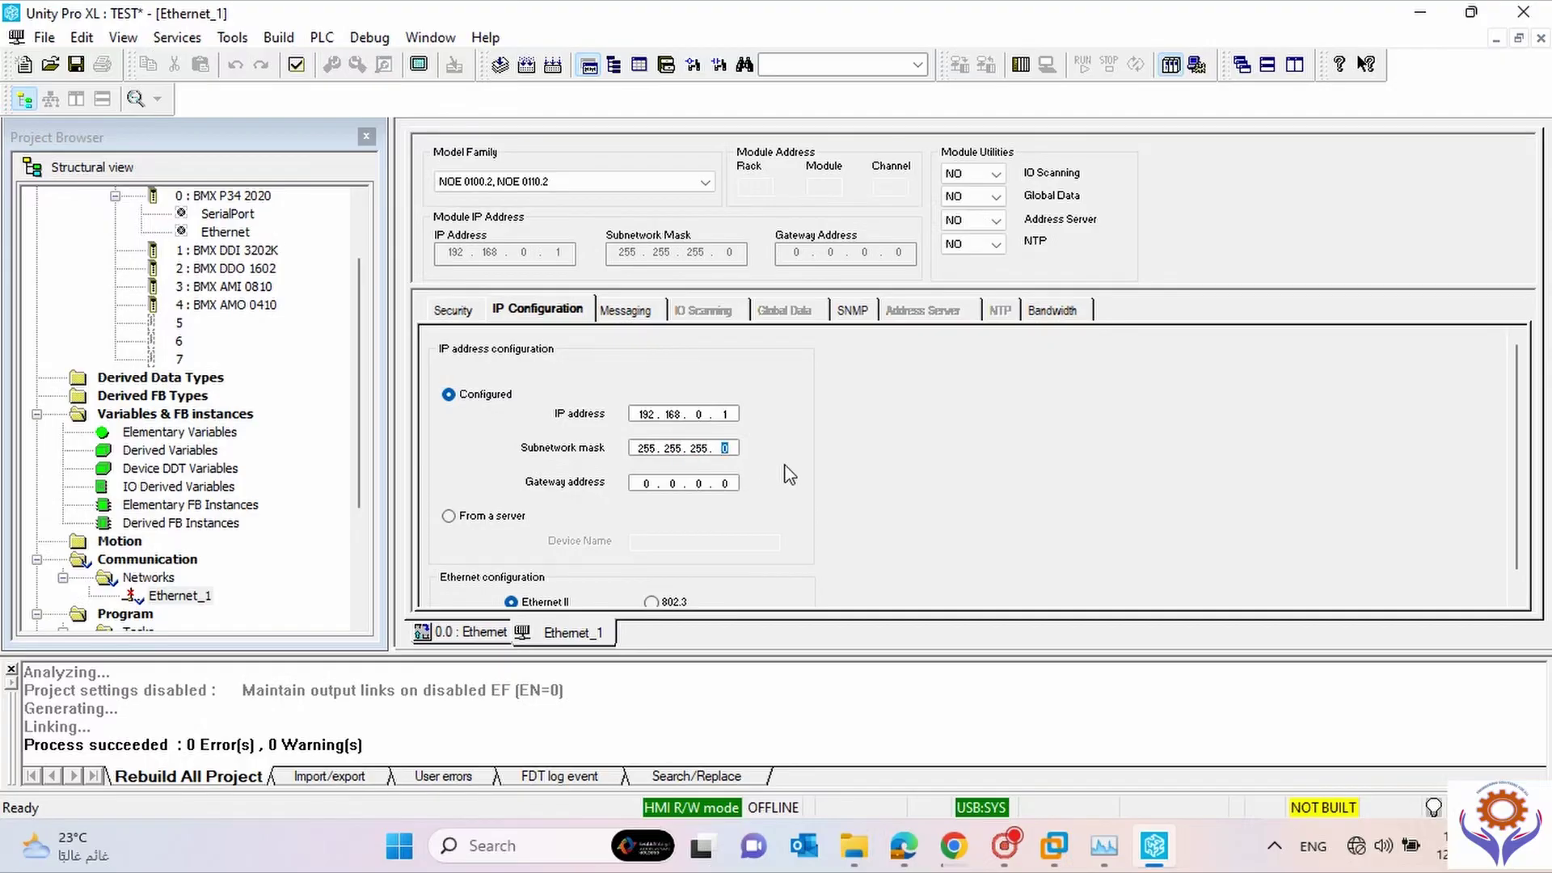
click(726, 484)
Change Ethernet_1's model family to CPU 2020, CPU 2030 (>= V02.00), PRA 0100, confirm the change and save the project.
click(619, 183)
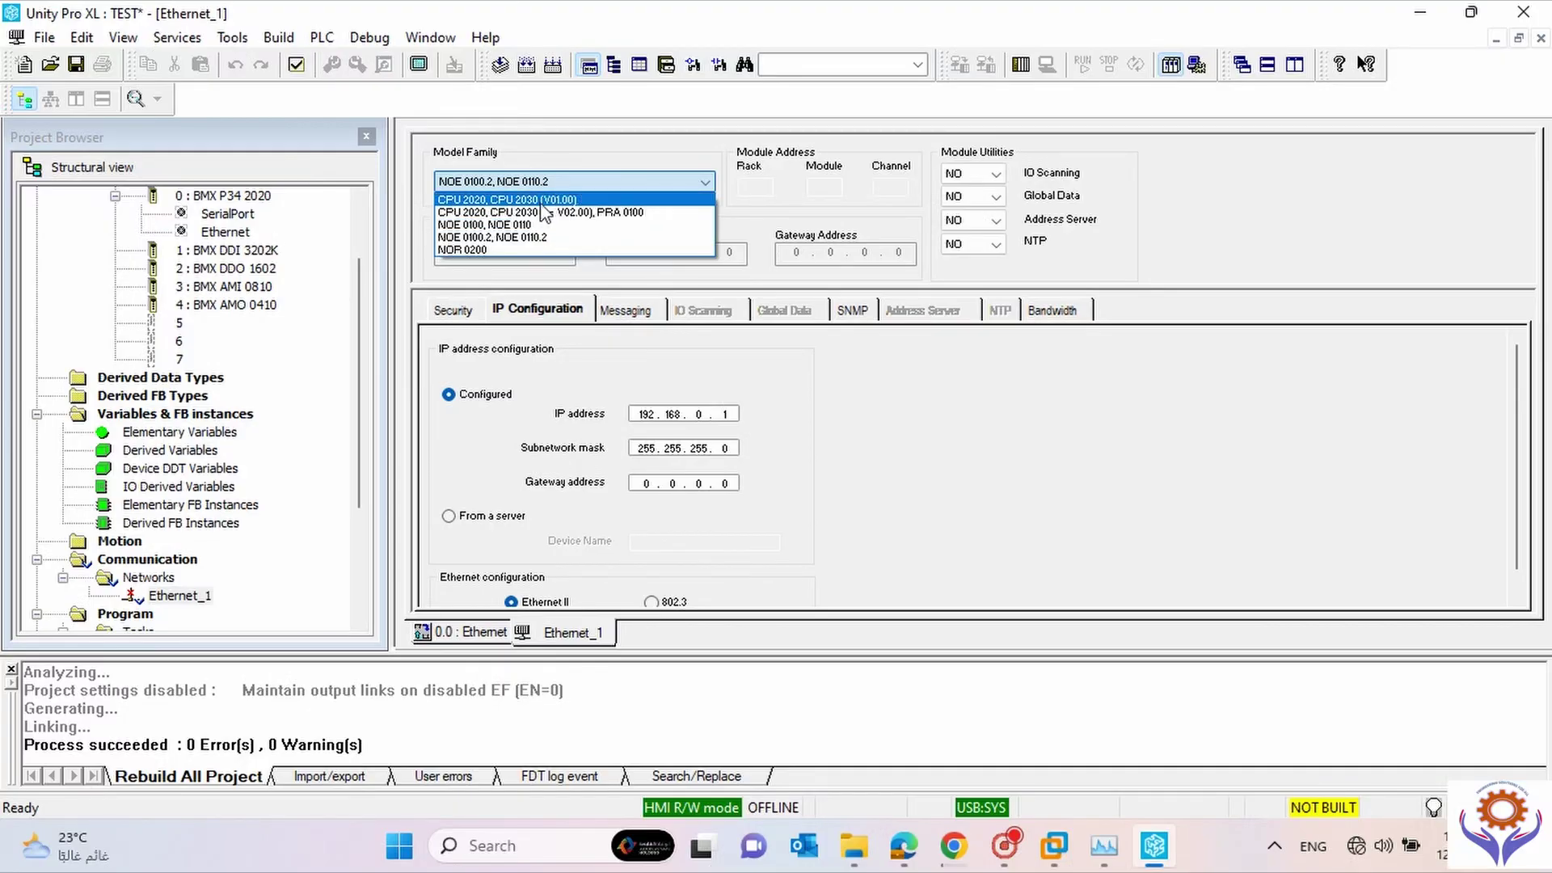
click(542, 213)
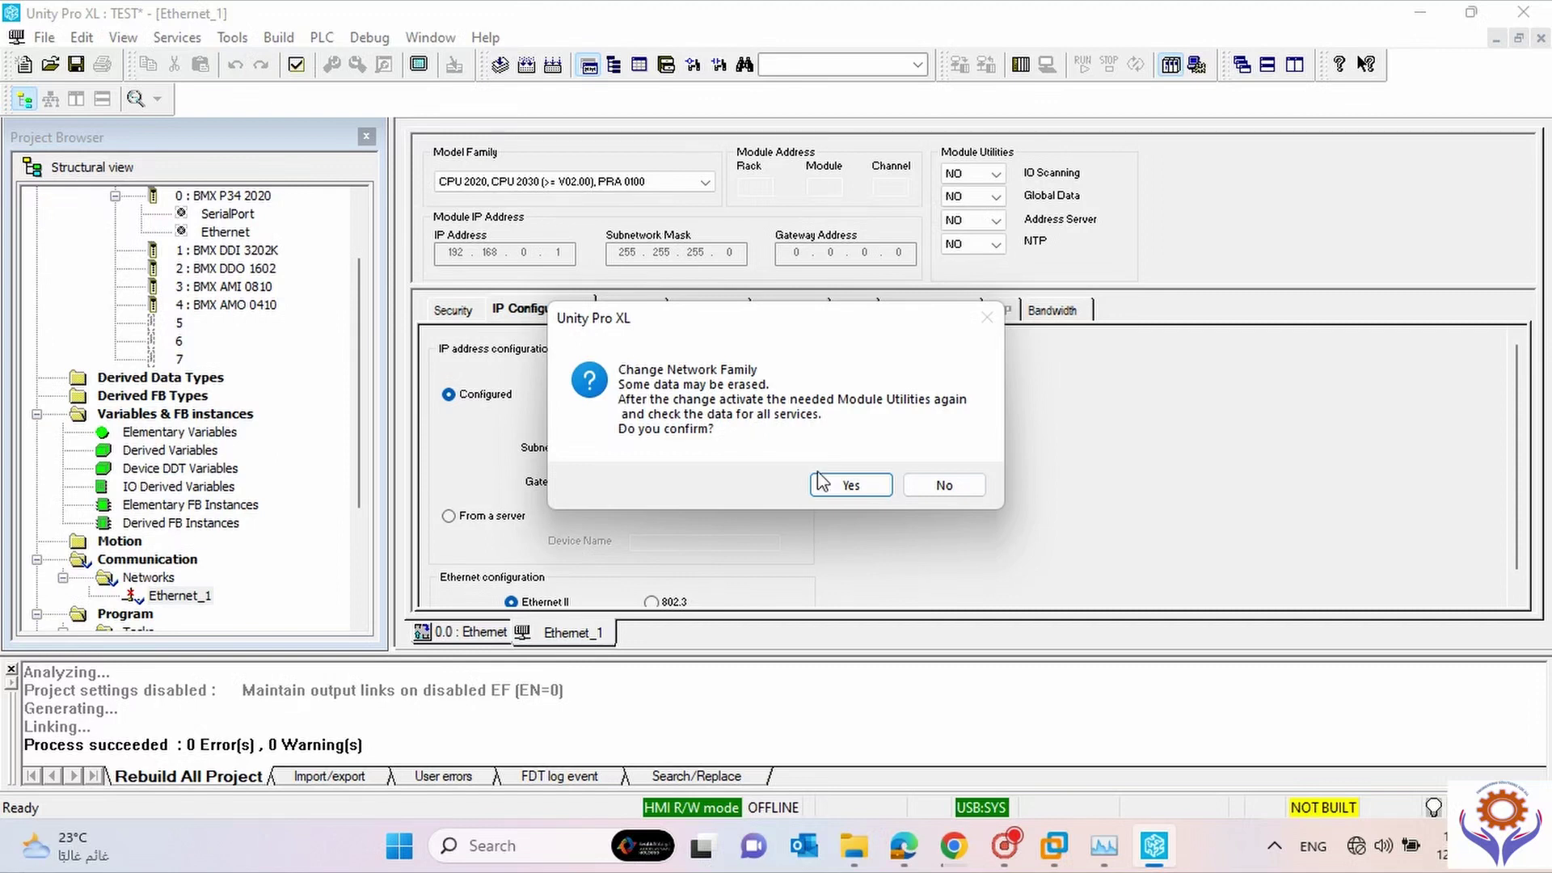
click(855, 492)
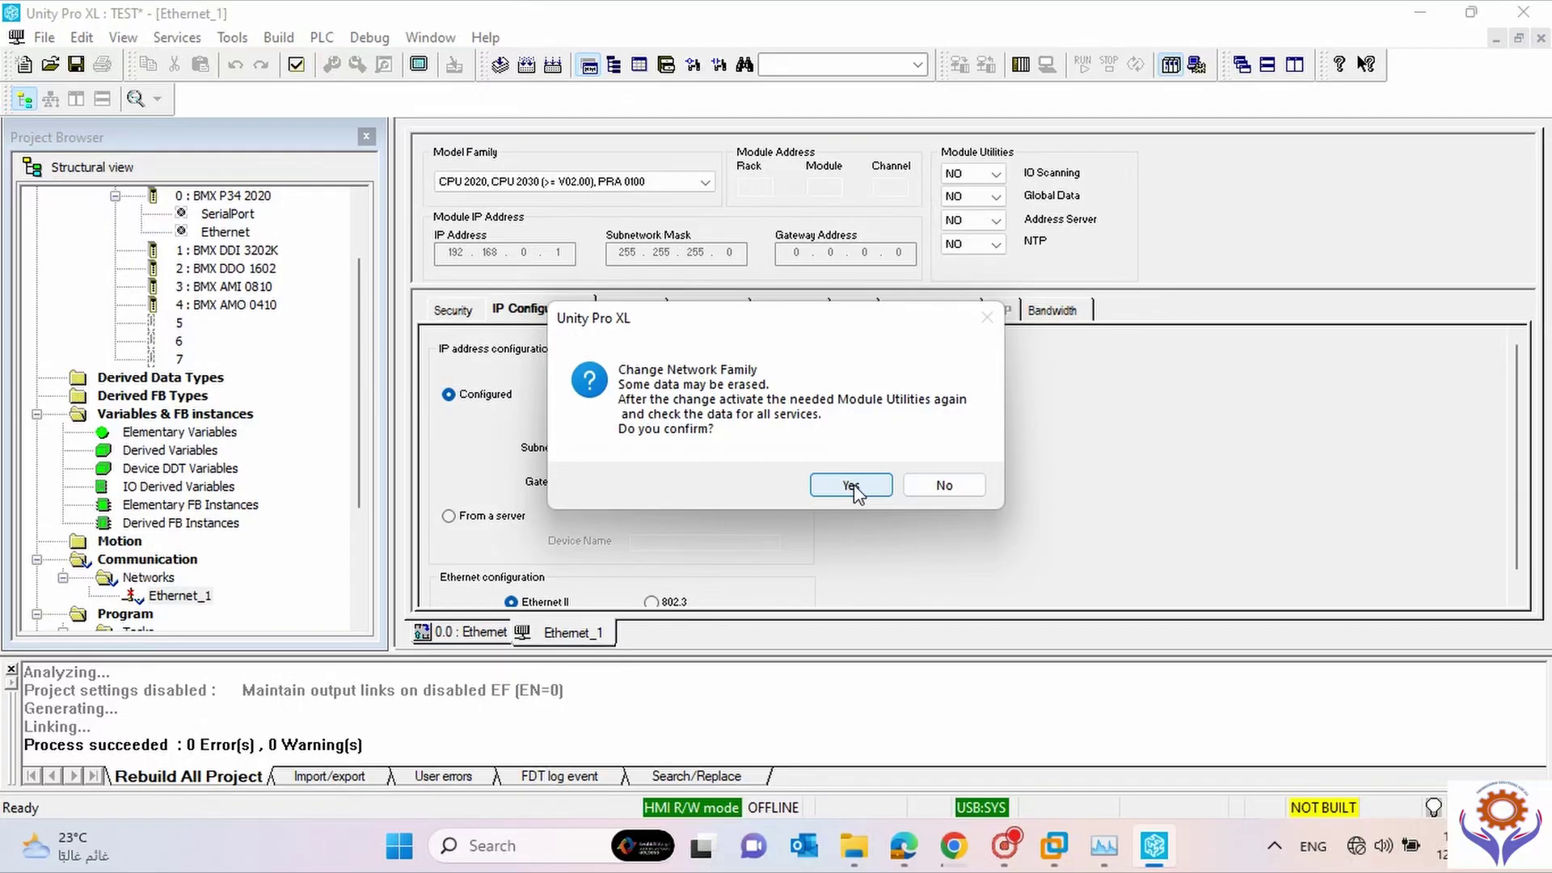
click(851, 485)
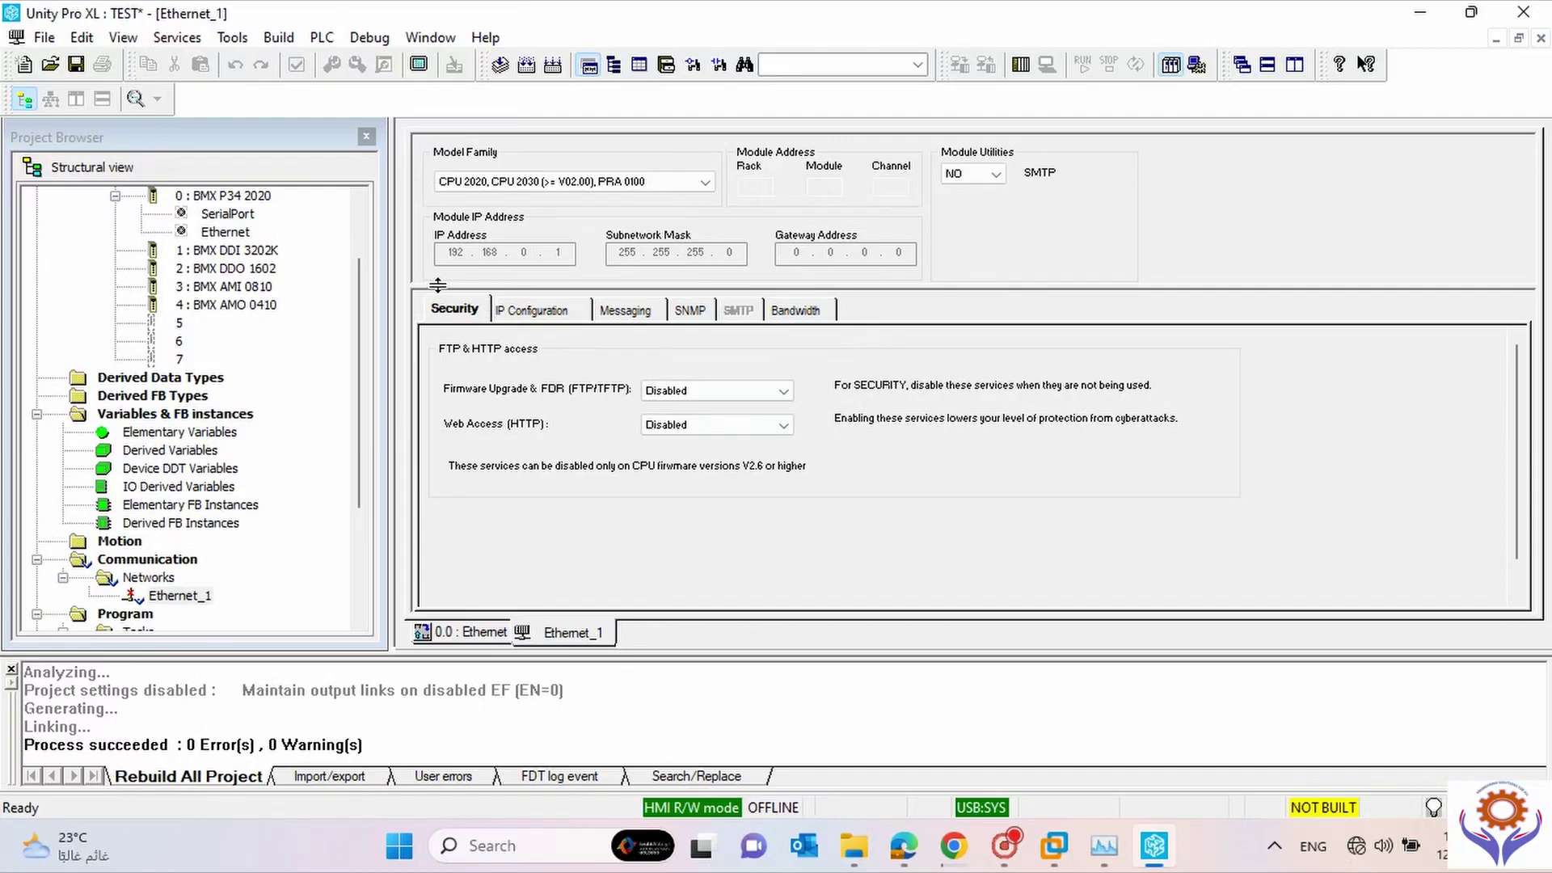
click(80, 67)
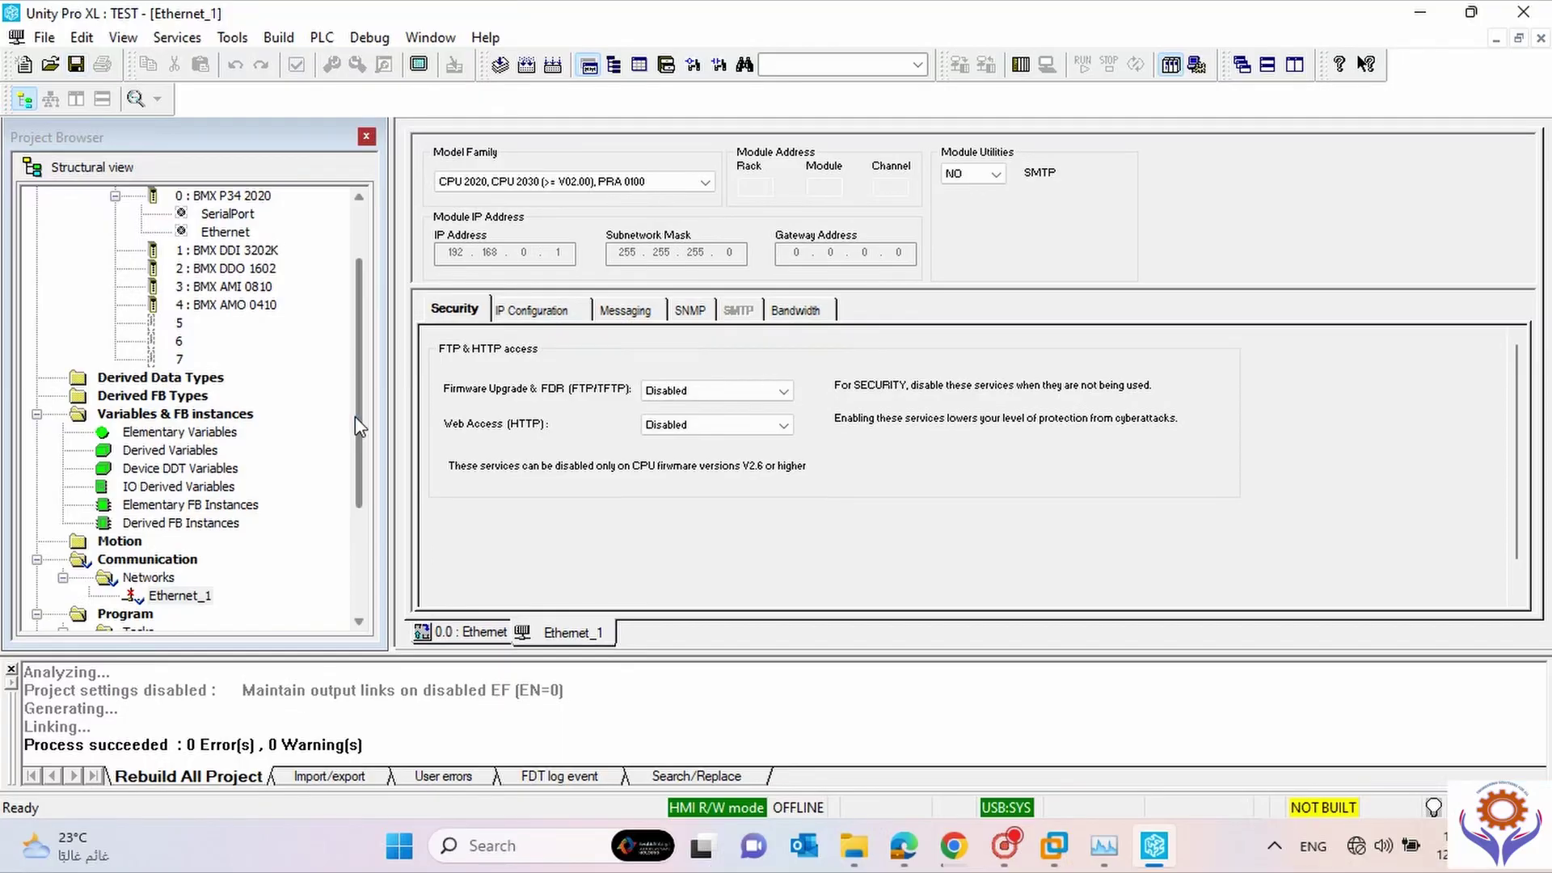
Link the CPU's Ethernet port to the Ethernet_1 network and validate the port configuration.
drag(355, 415, 355, 331)
click(472, 638)
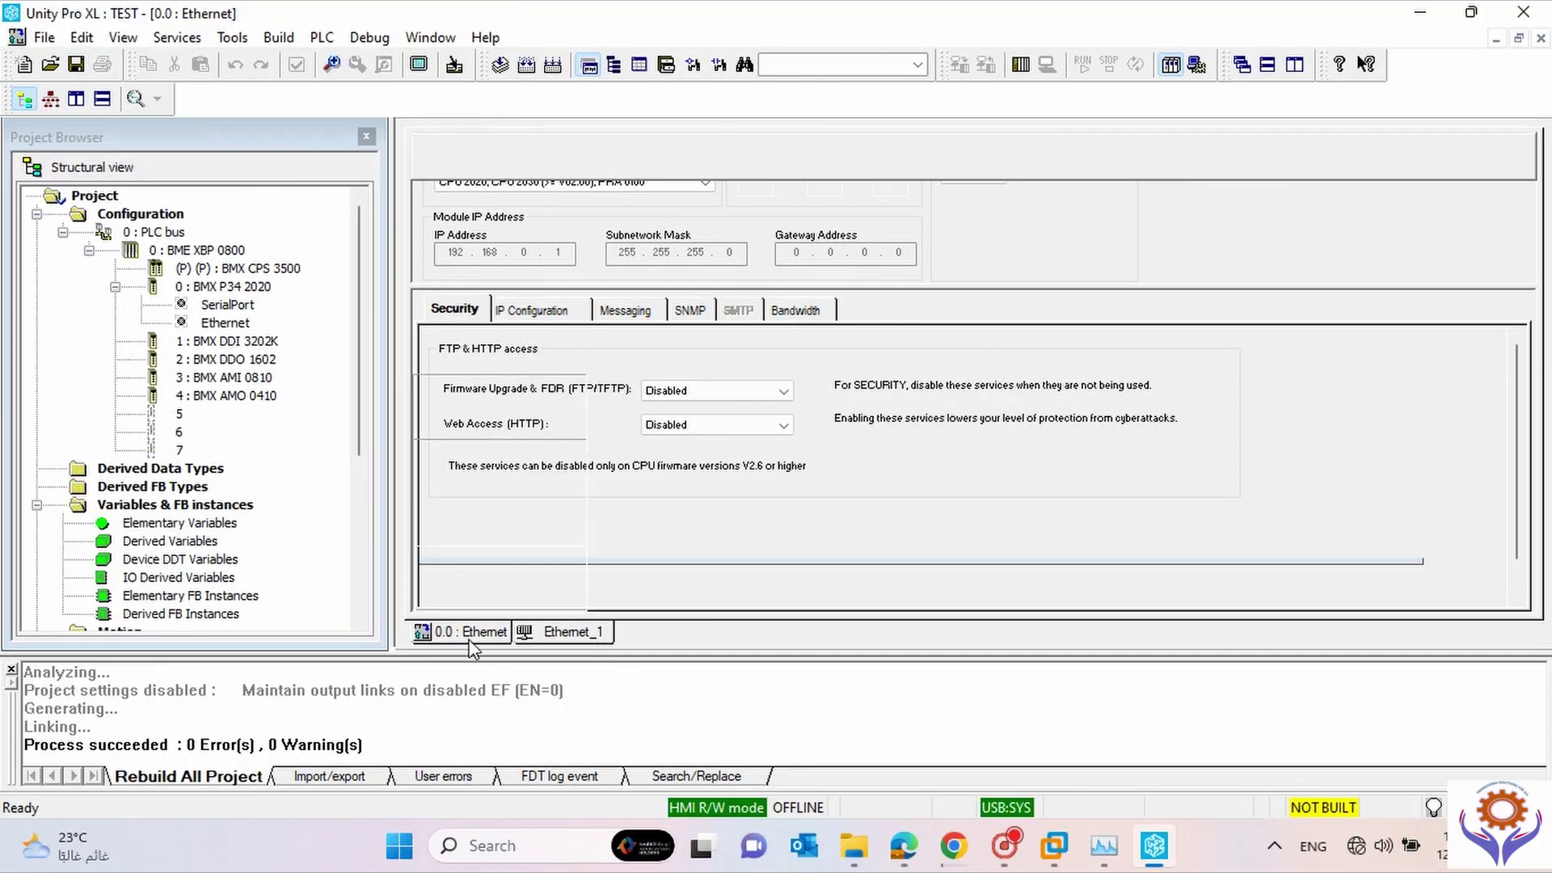
click(536, 582)
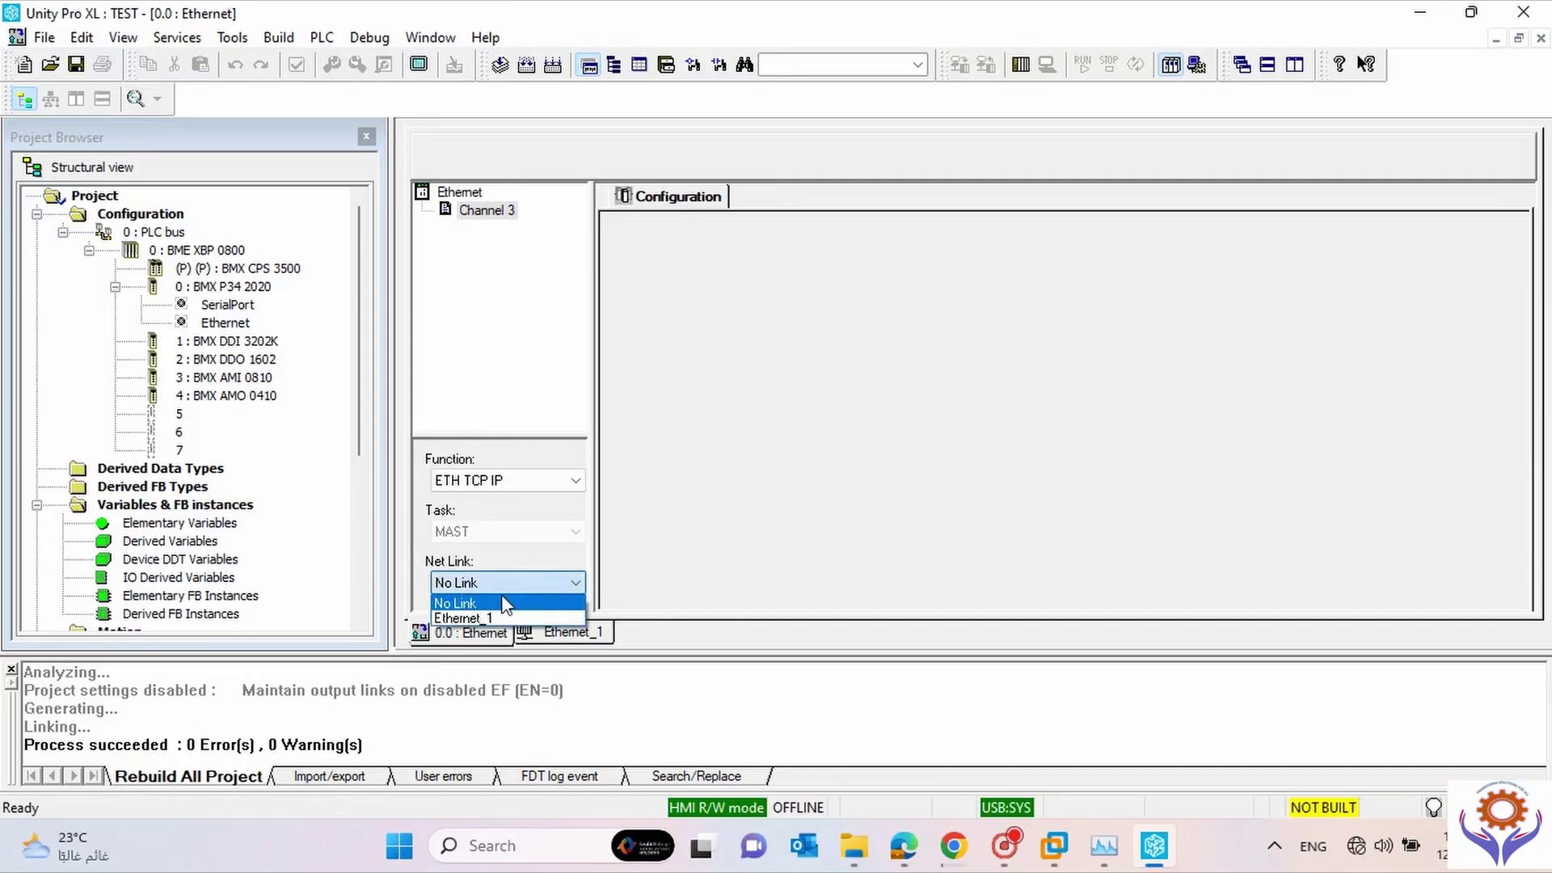
click(496, 617)
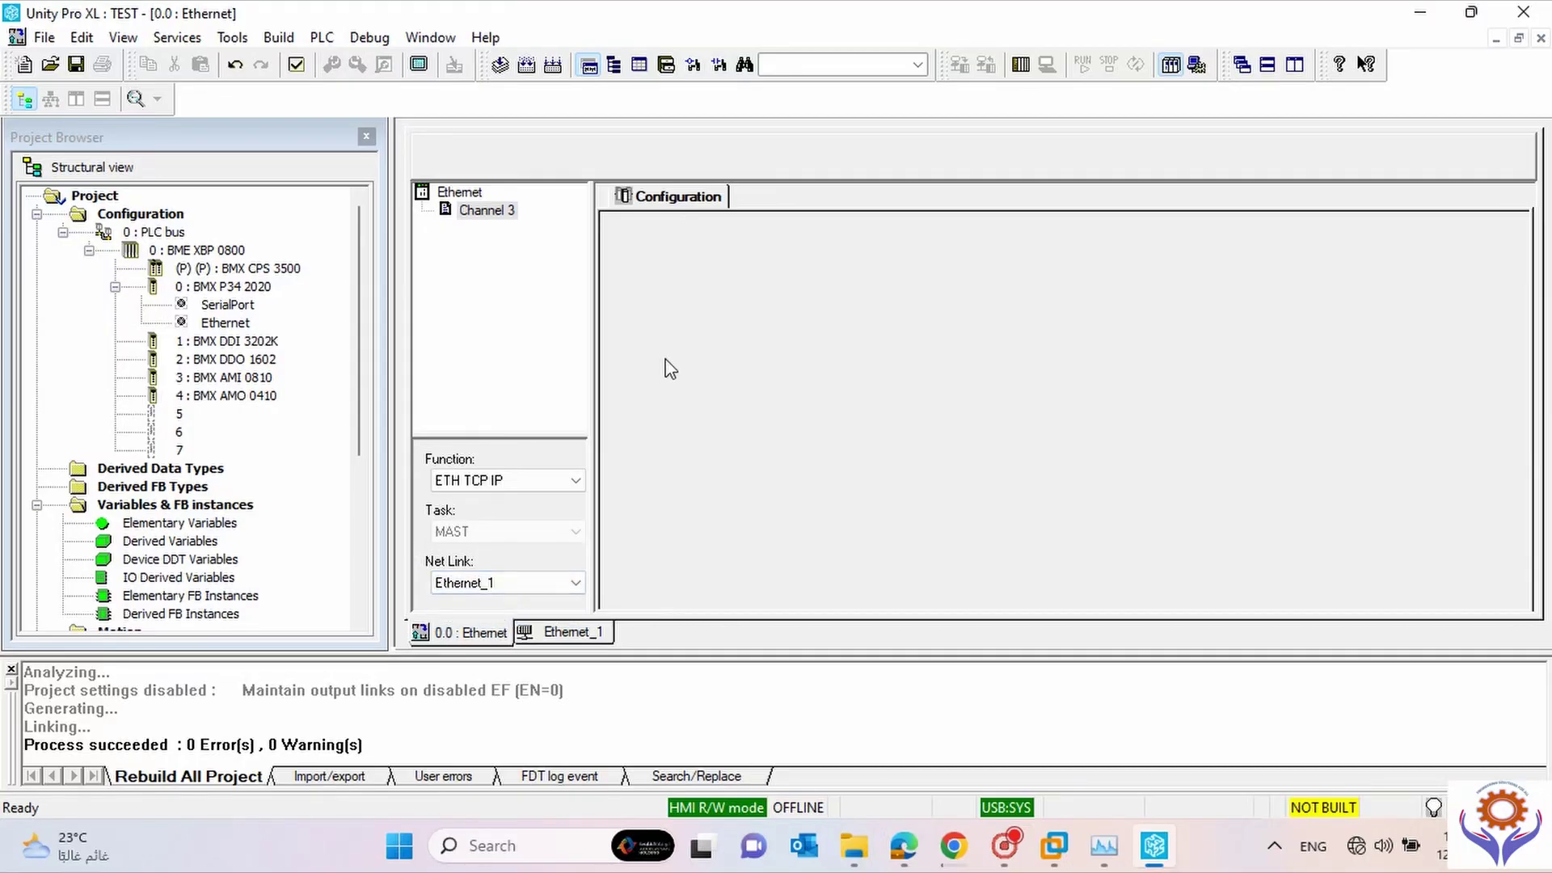
click(75, 64)
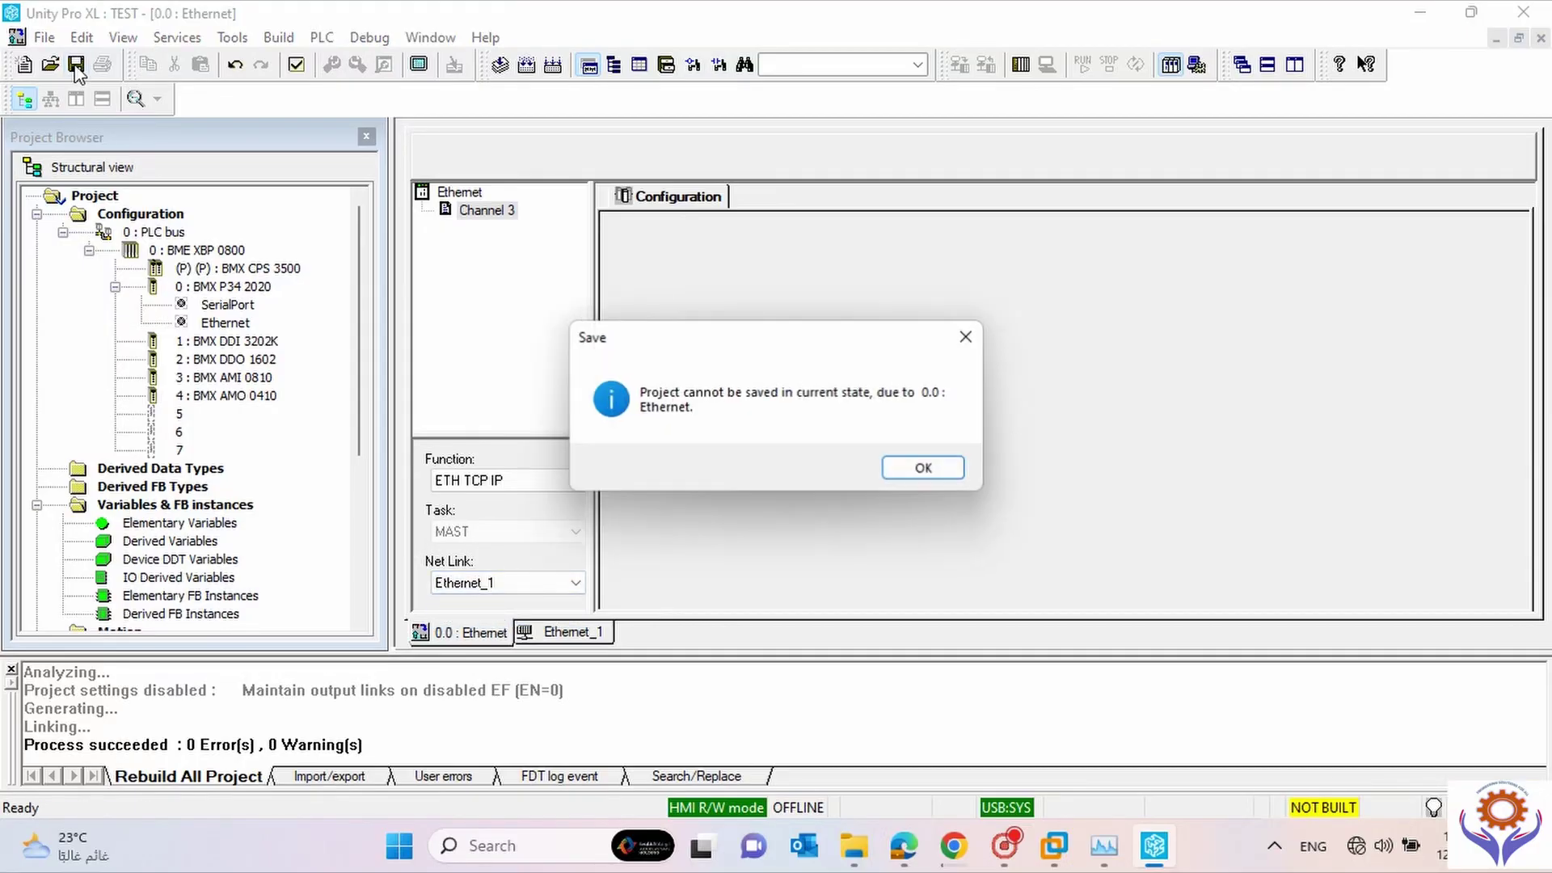
click(924, 469)
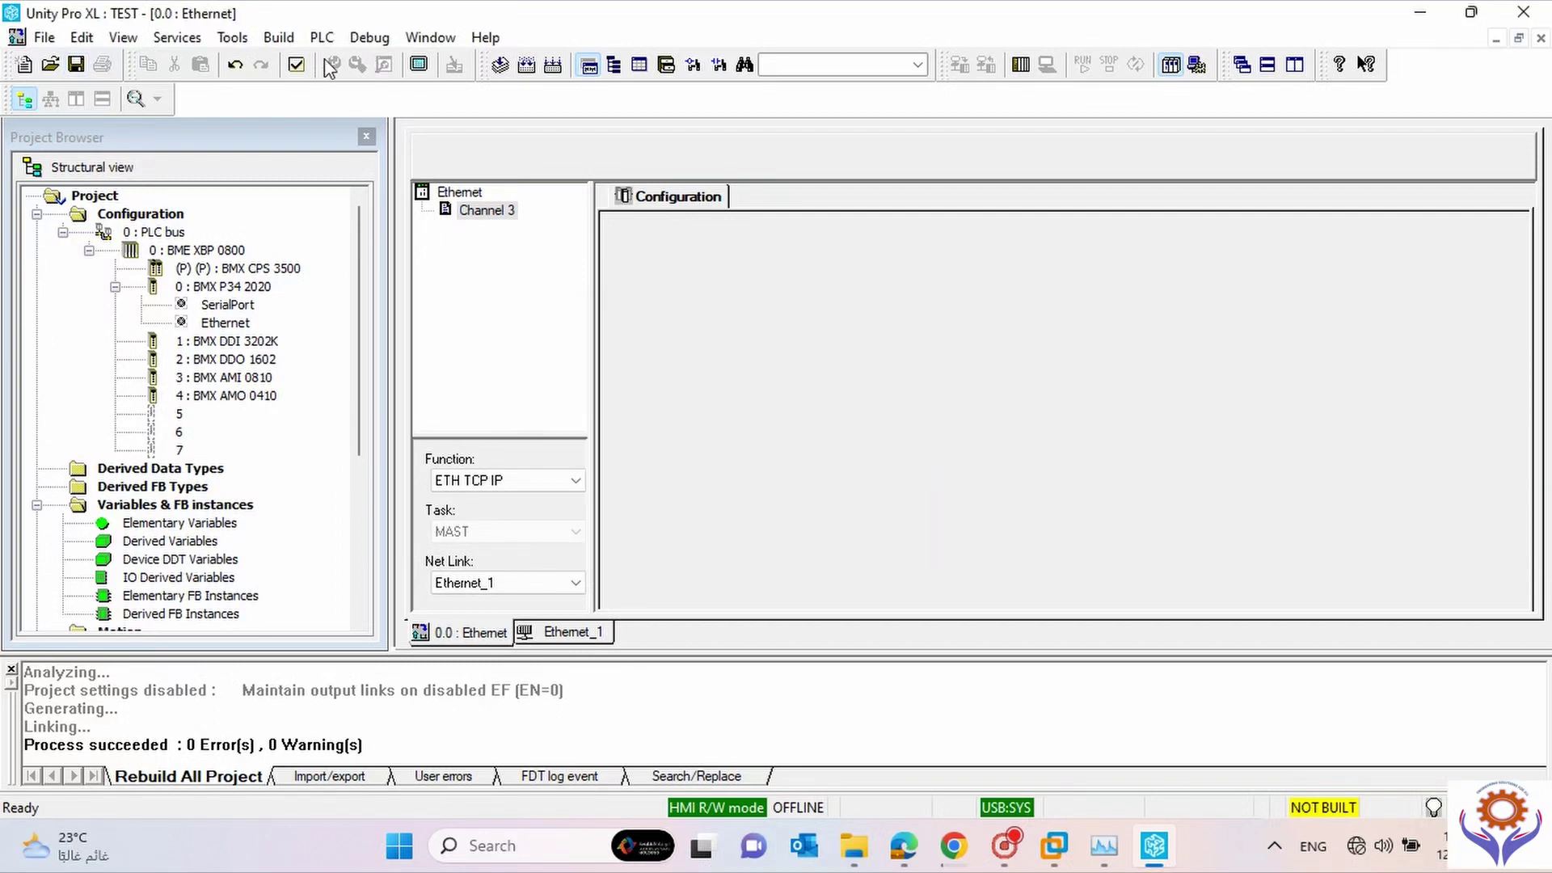
click(296, 65)
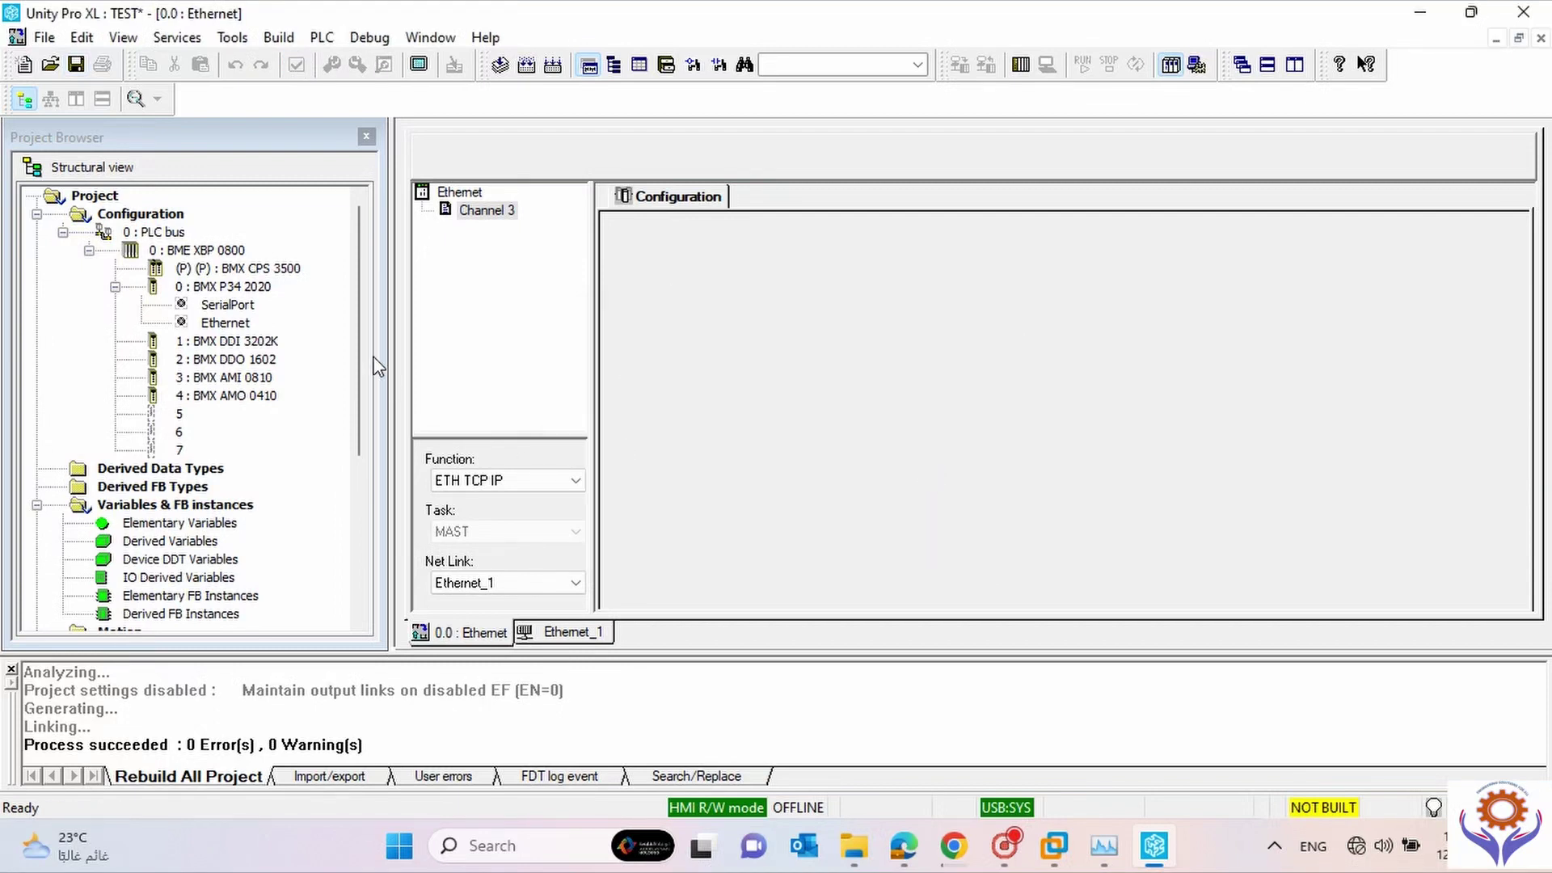
Close the CPU Ethernet port and Ethernet_1 network configuration windows.
drag(356, 338, 357, 467)
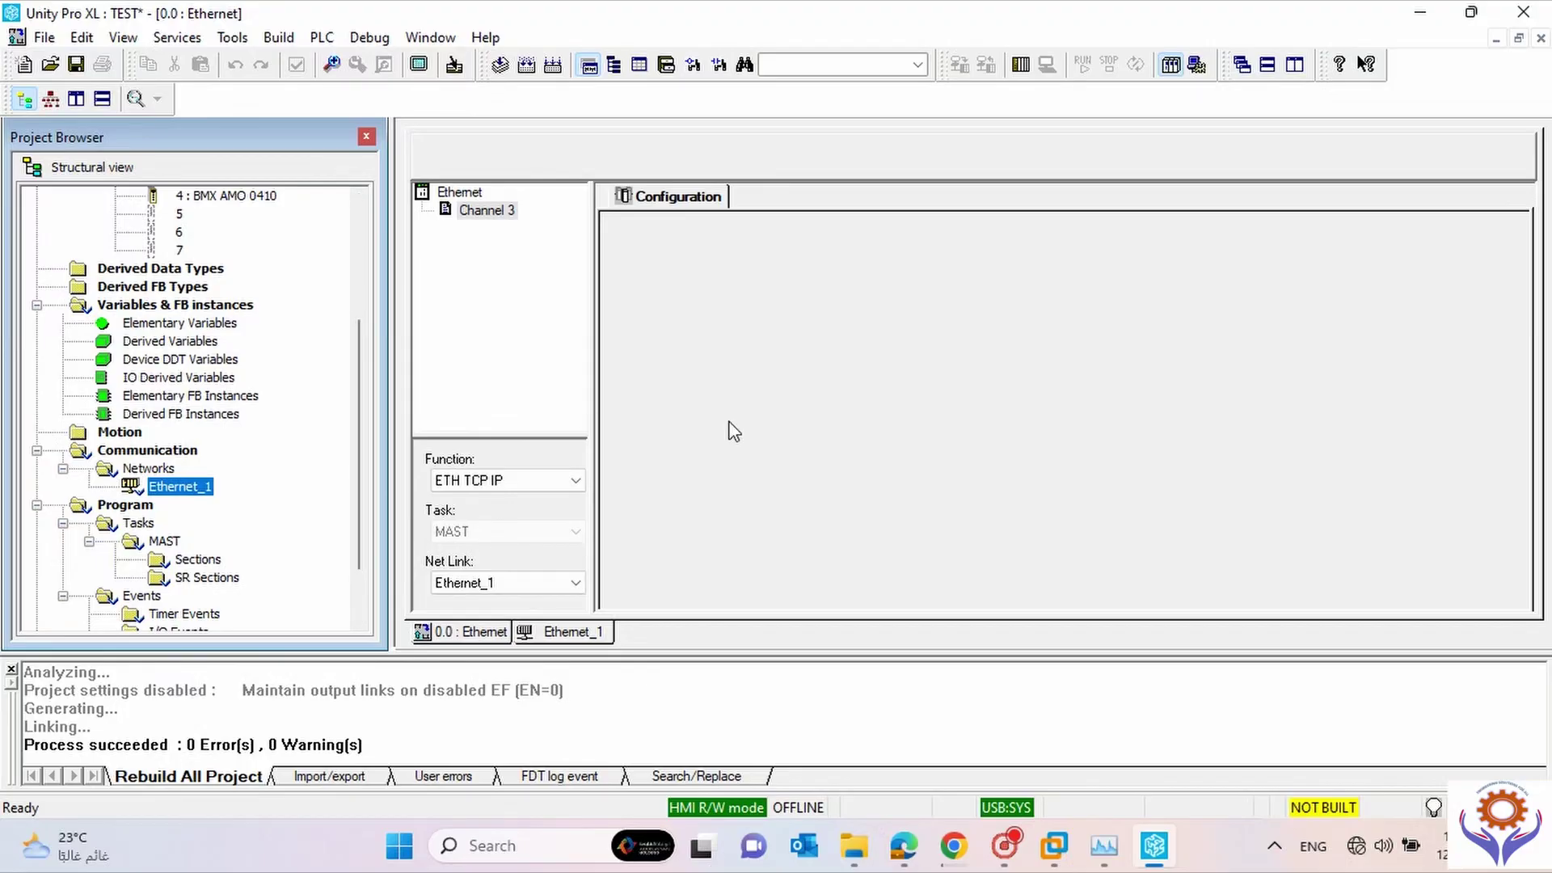
click(1540, 39)
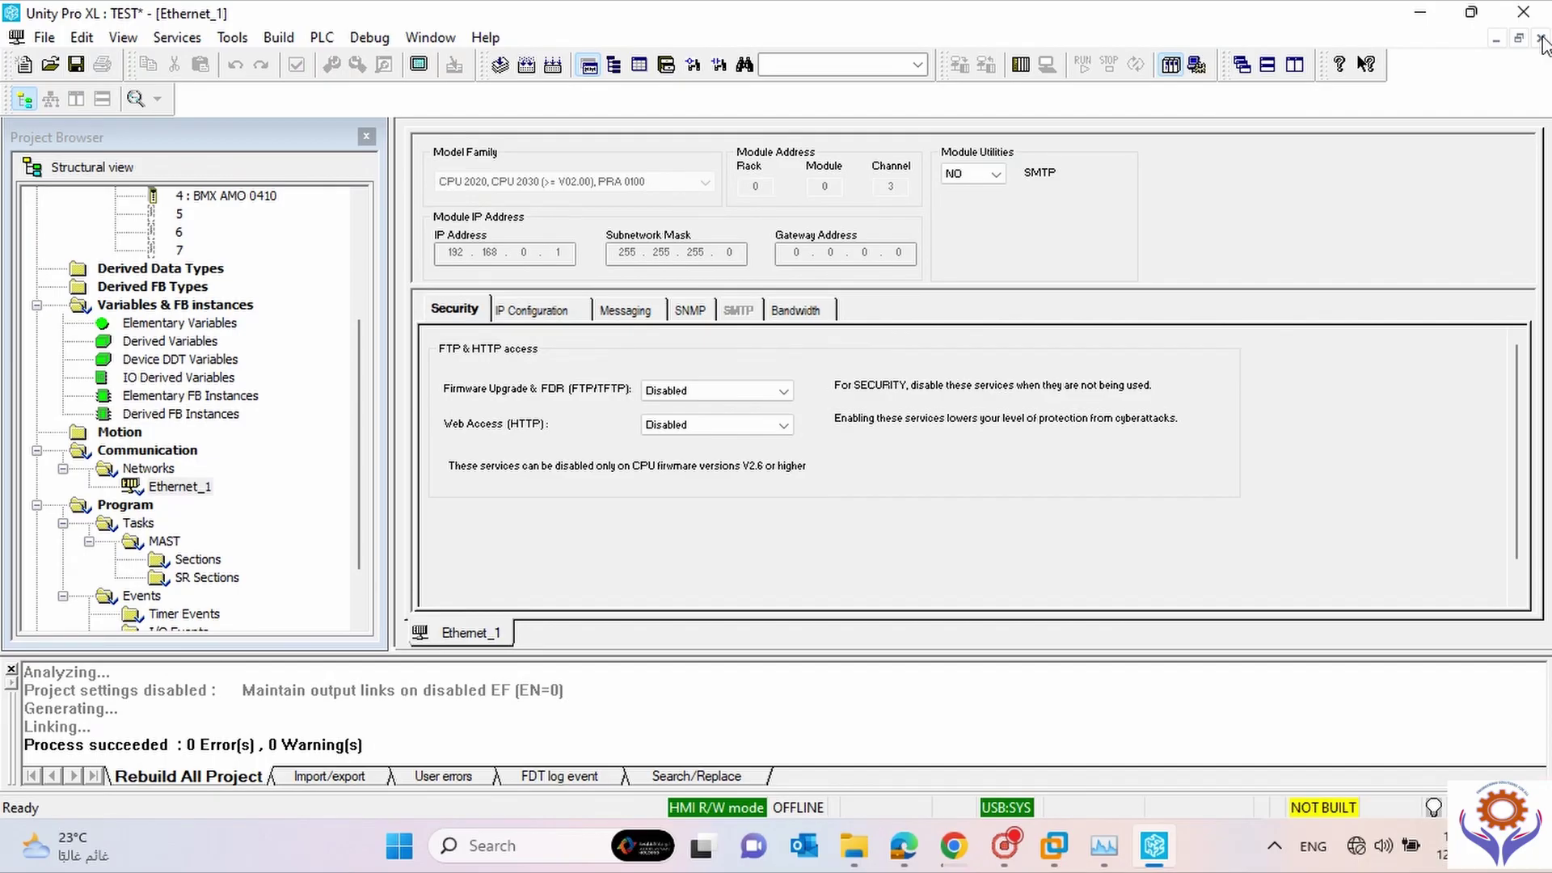
click(1540, 39)
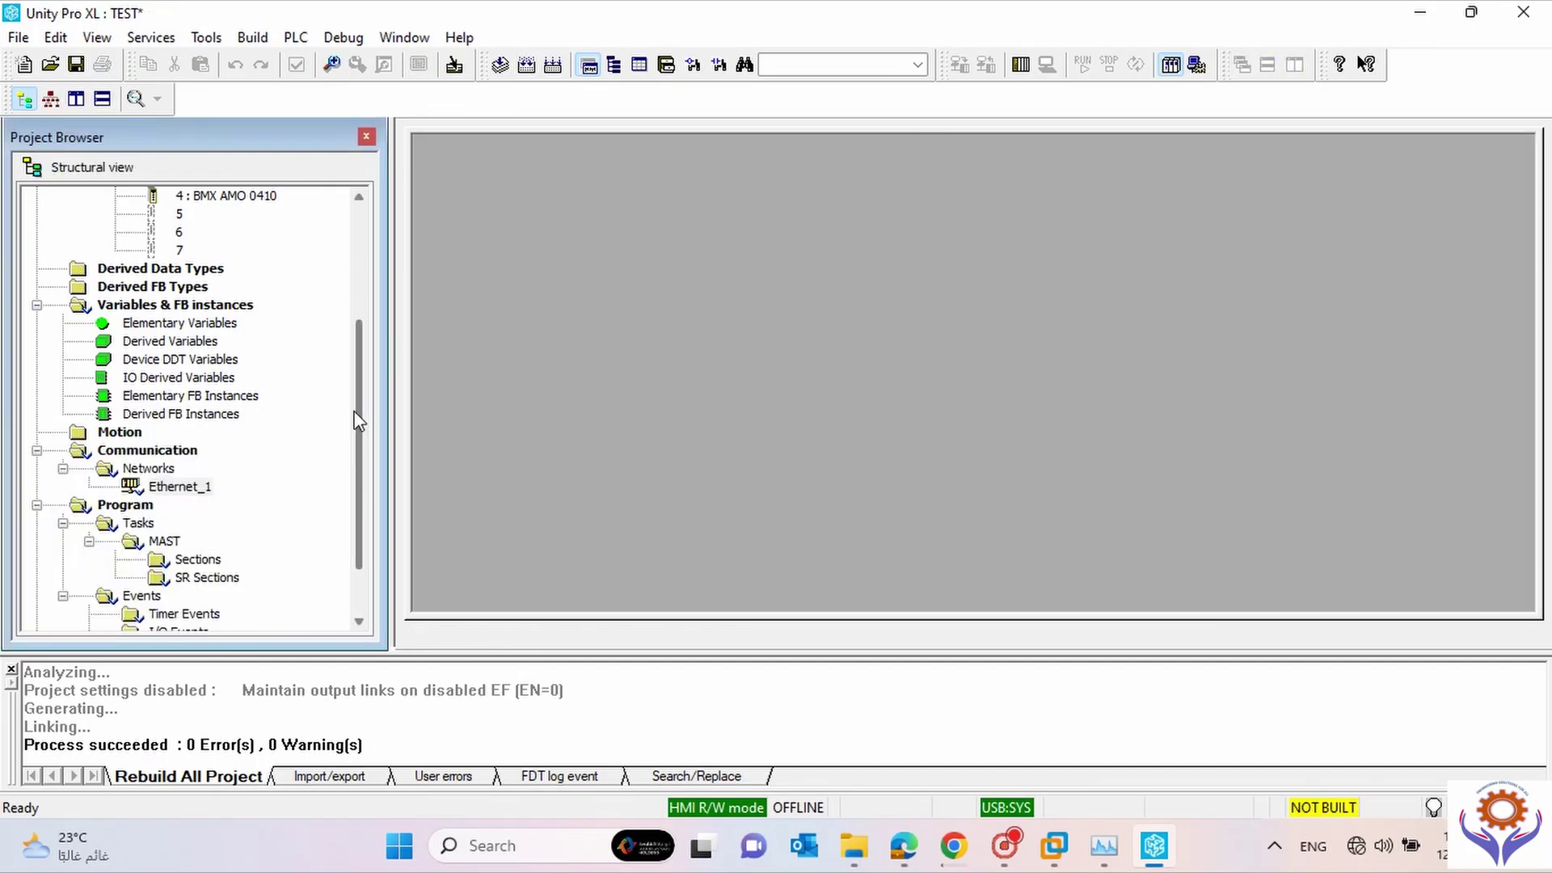
Set up a new section under the MAST task named PUMP_SECTION, with language LD and protection None.
scroll(194, 452, down, 1)
click(197, 522)
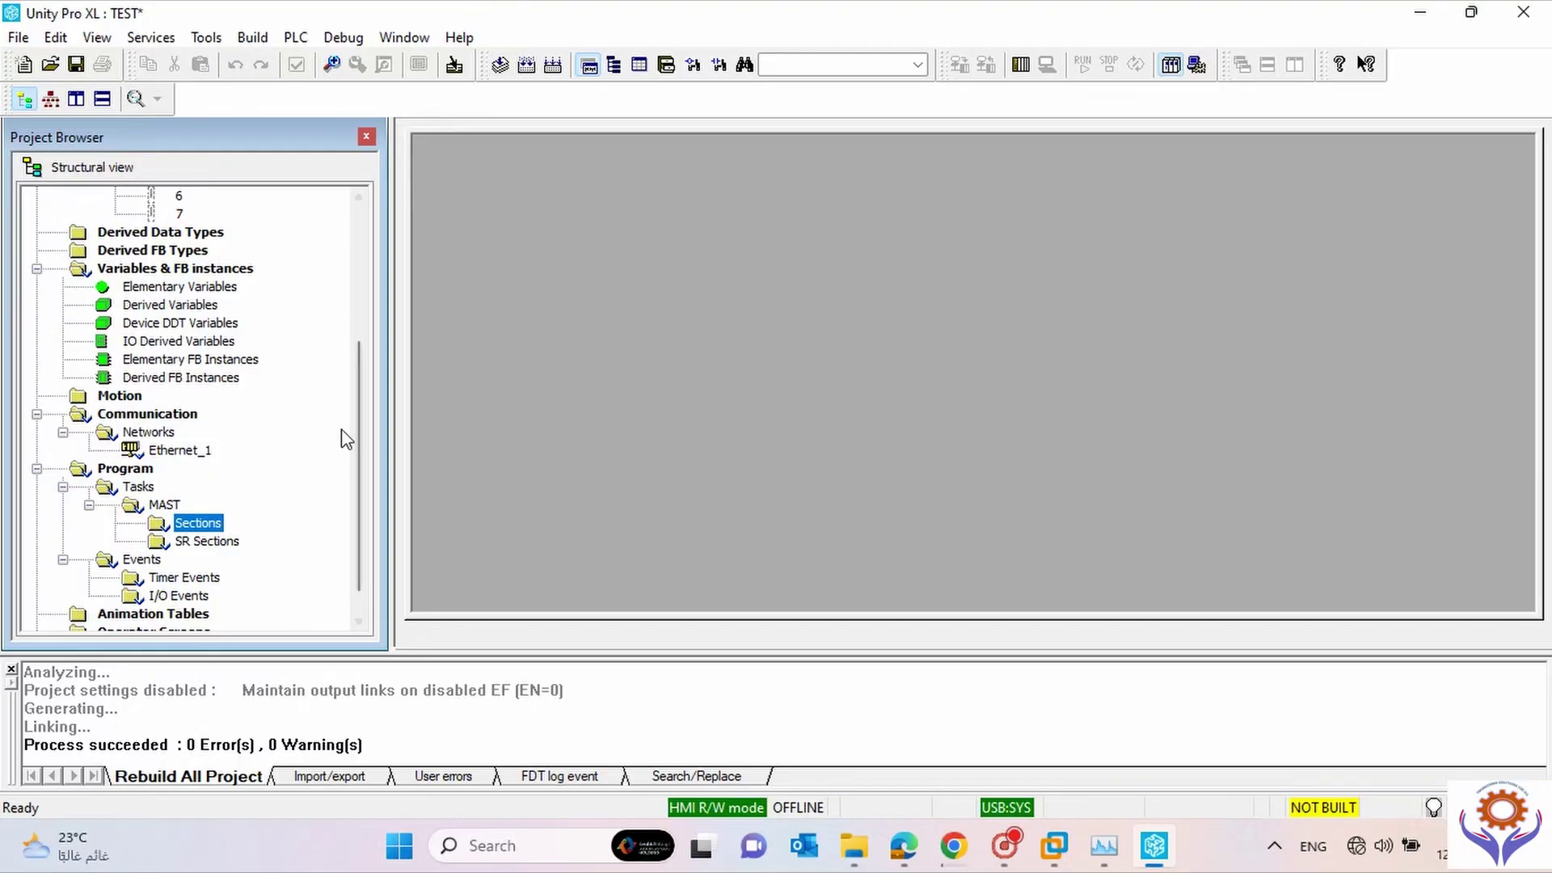
click(129, 469)
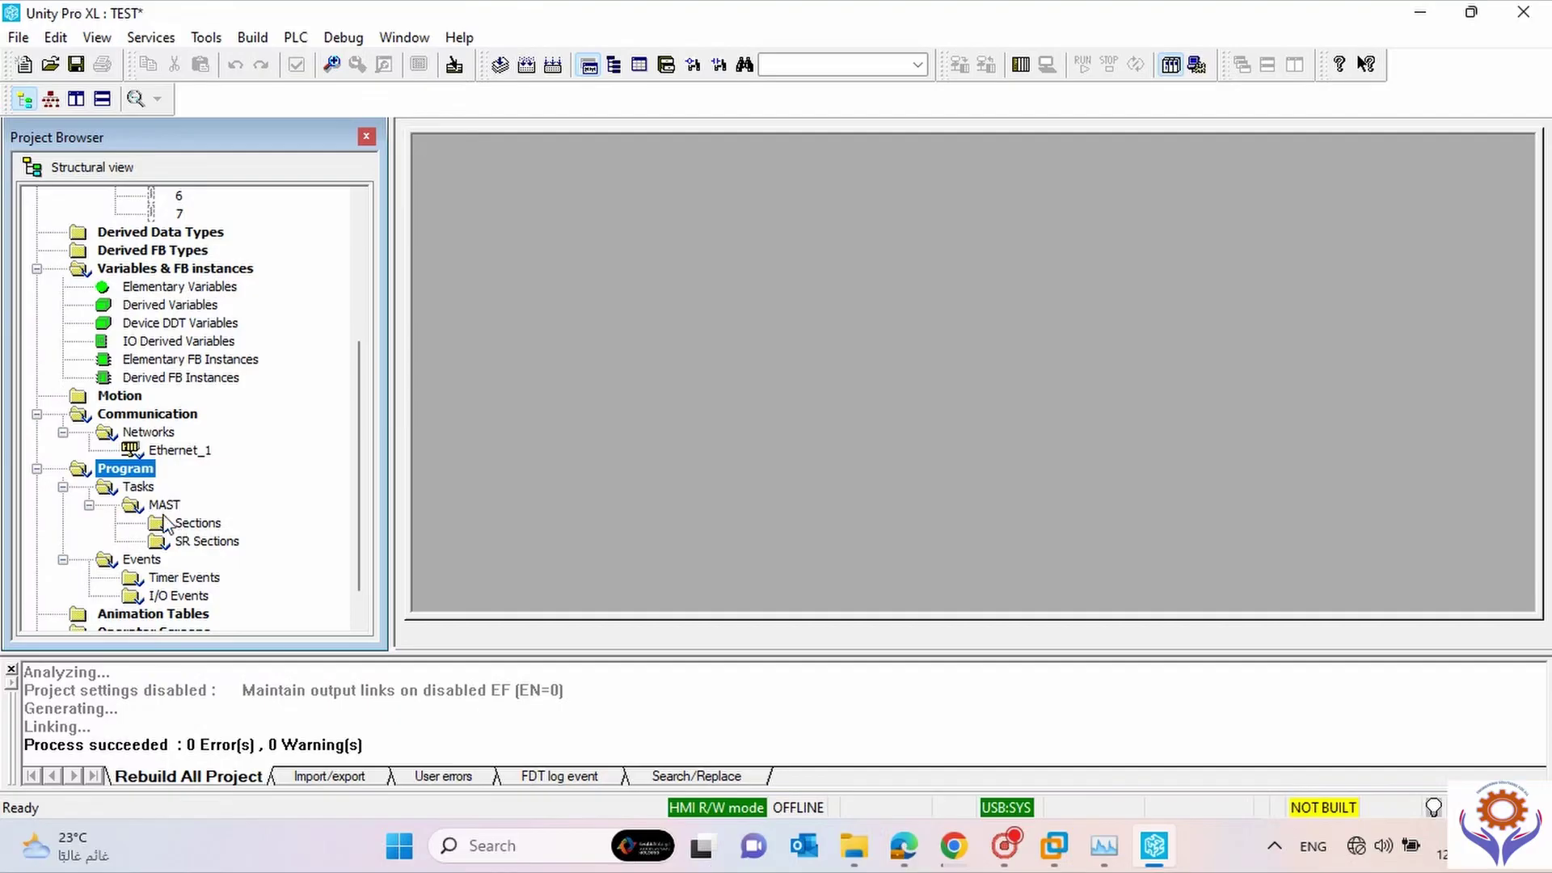
click(187, 527)
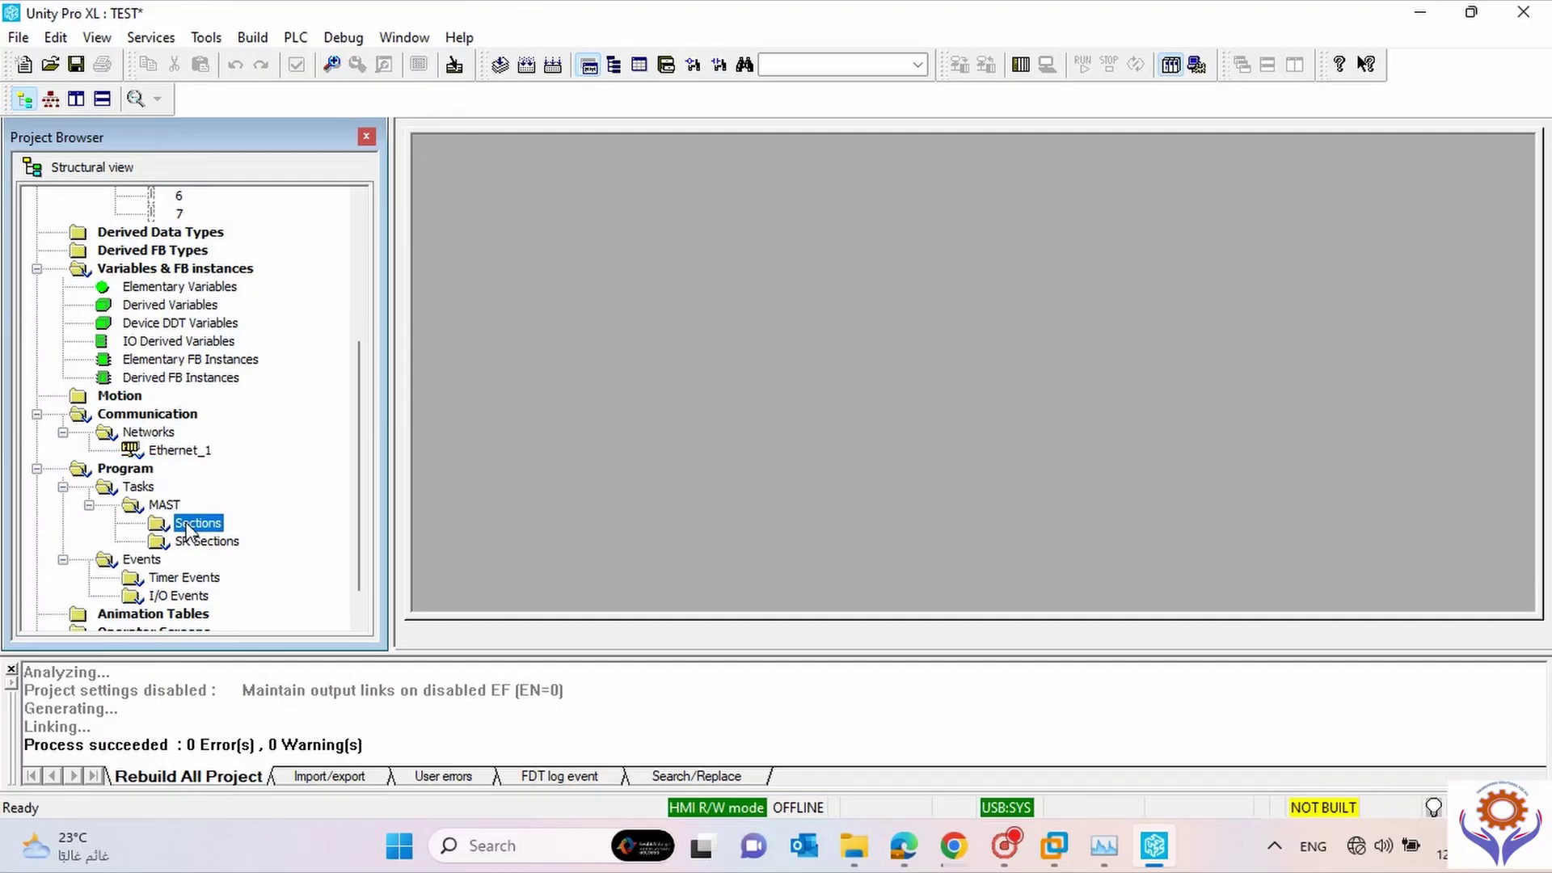
right_click(188, 531)
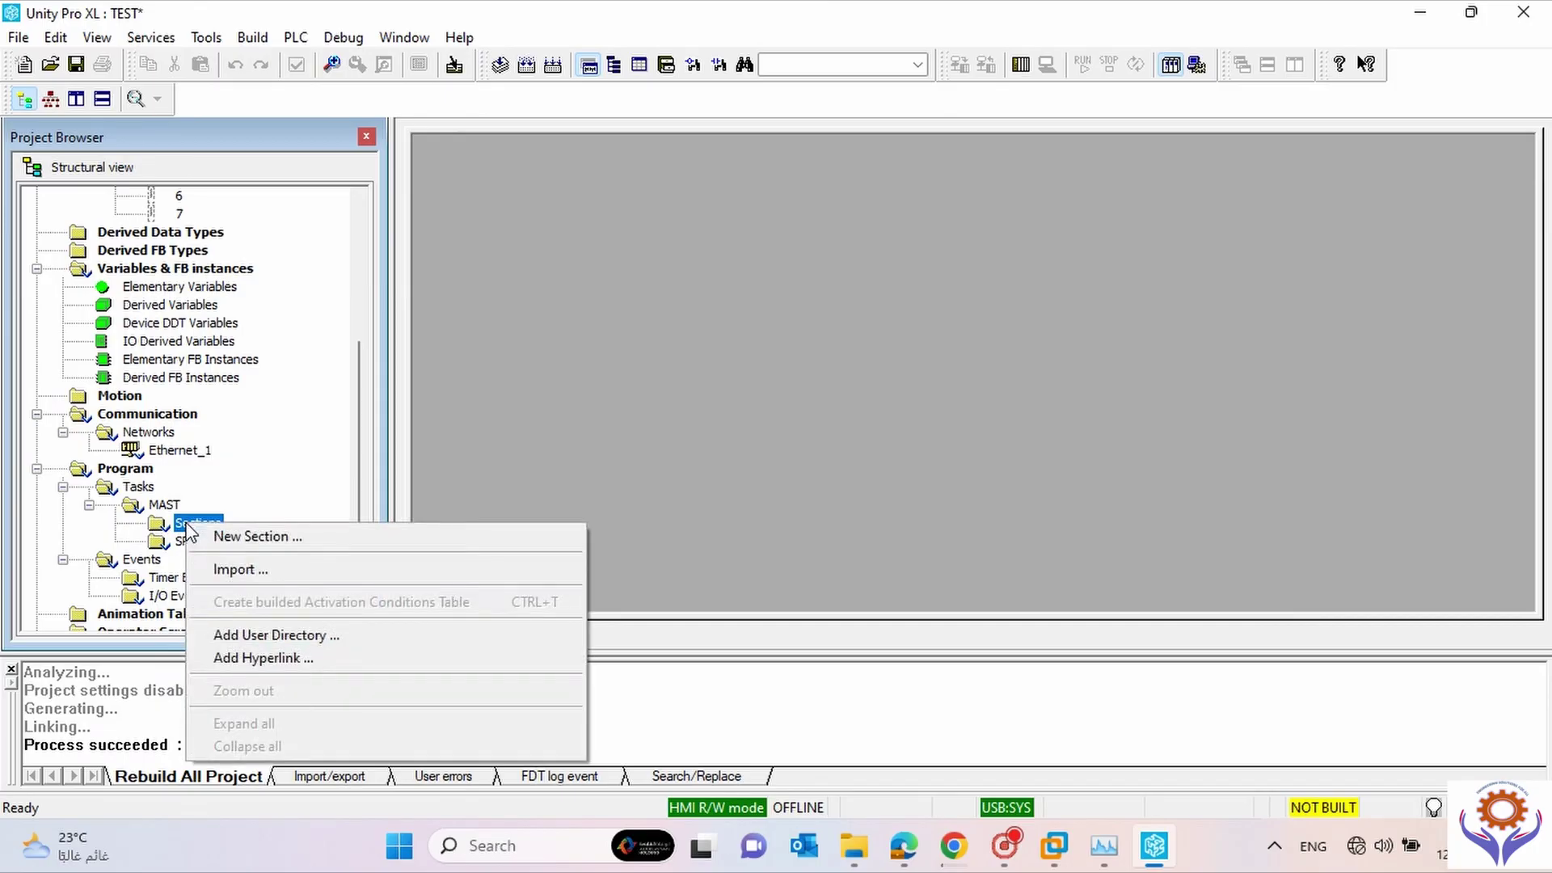
click(269, 538)
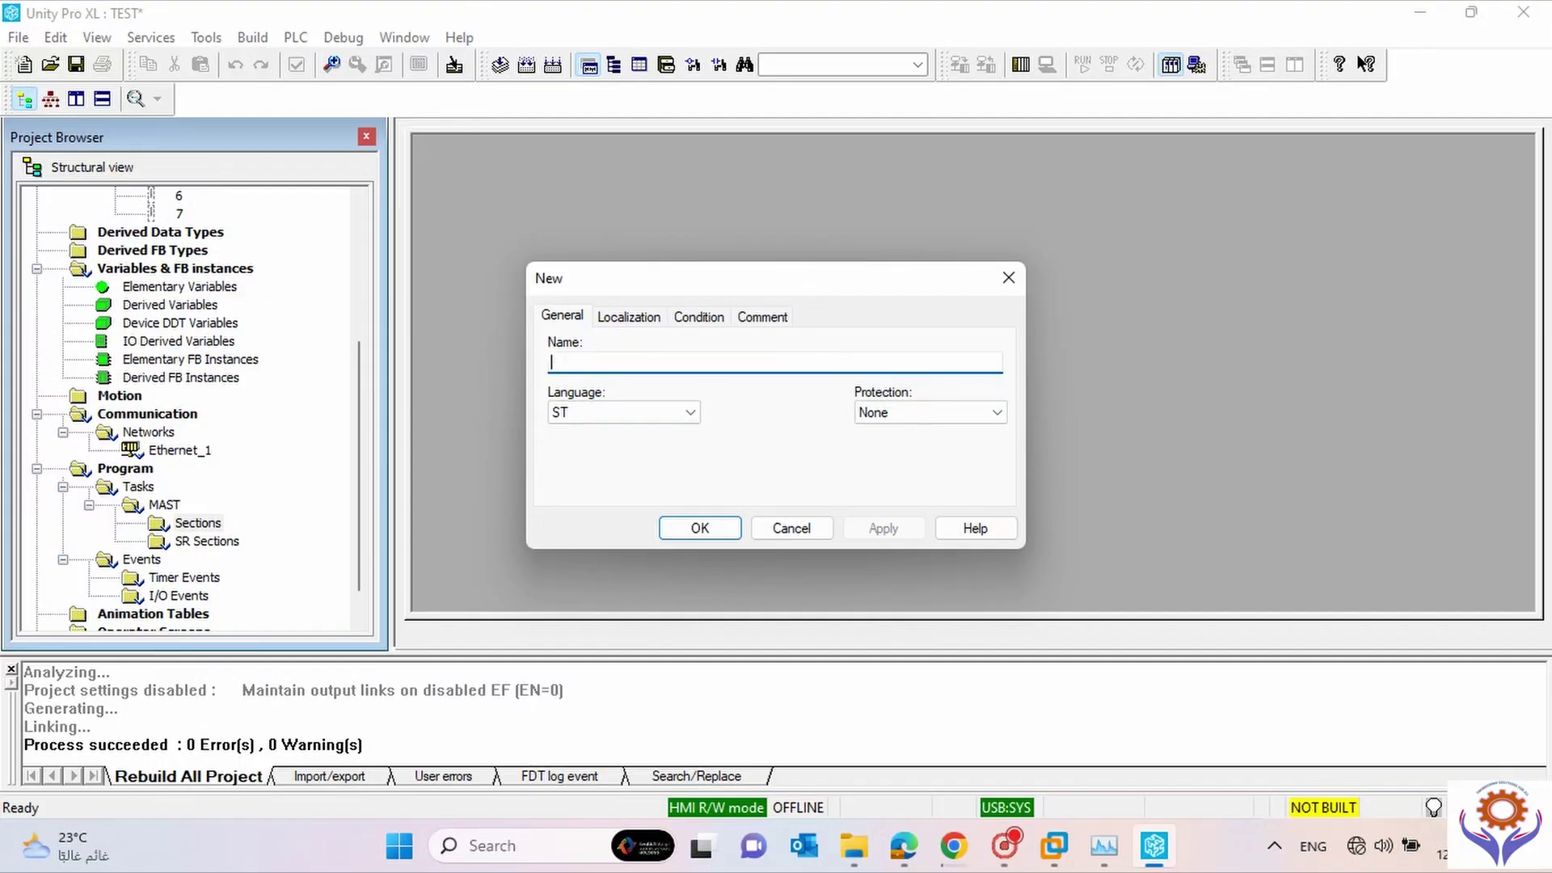
text(PUM)
text(P_SECTION)
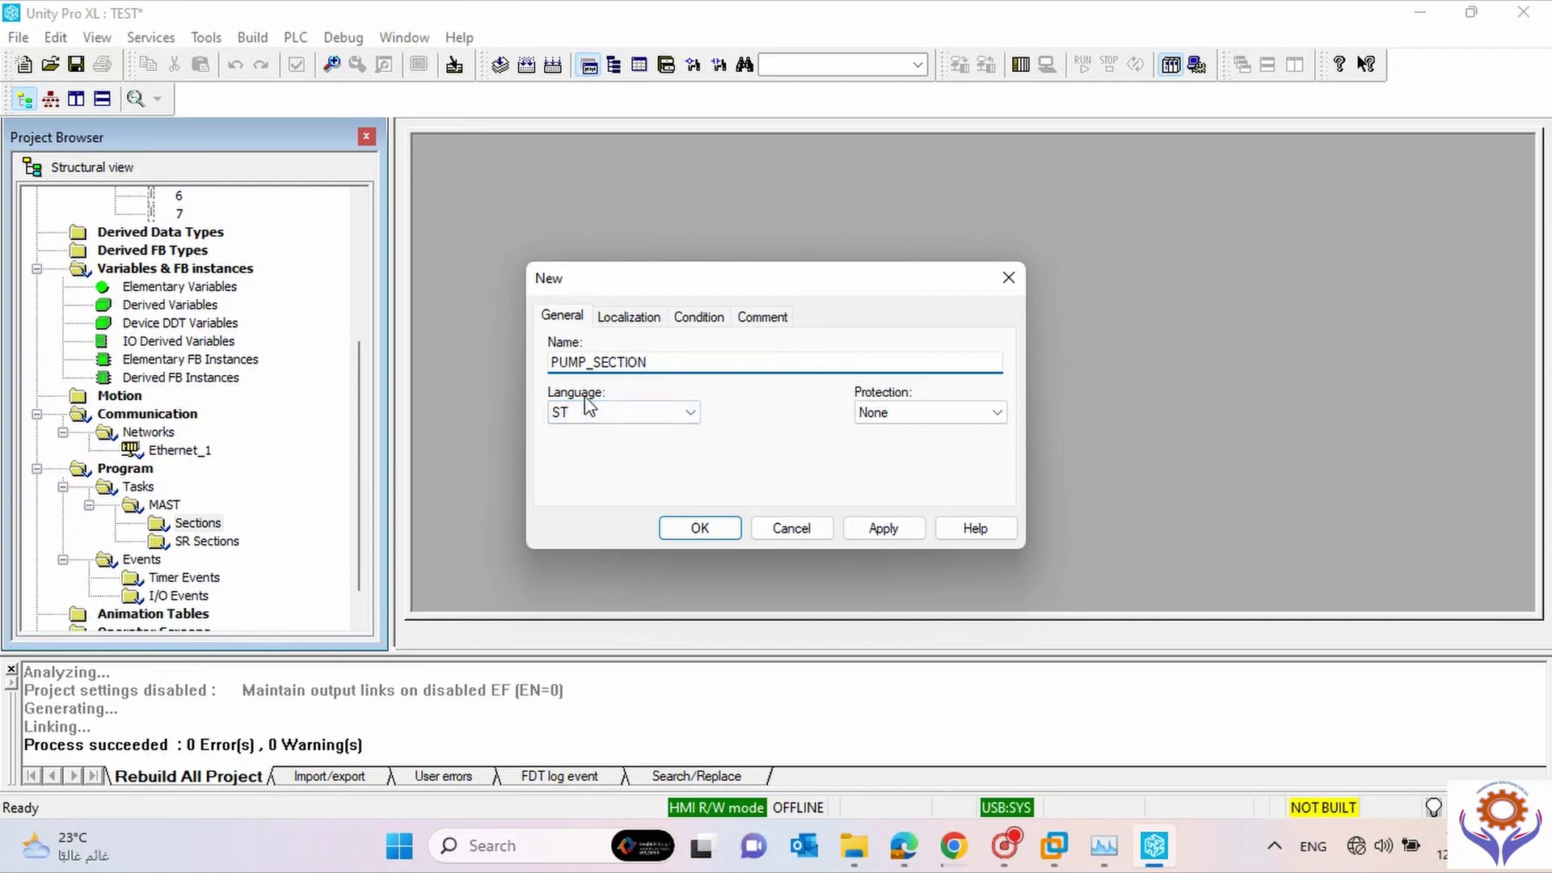
click(691, 415)
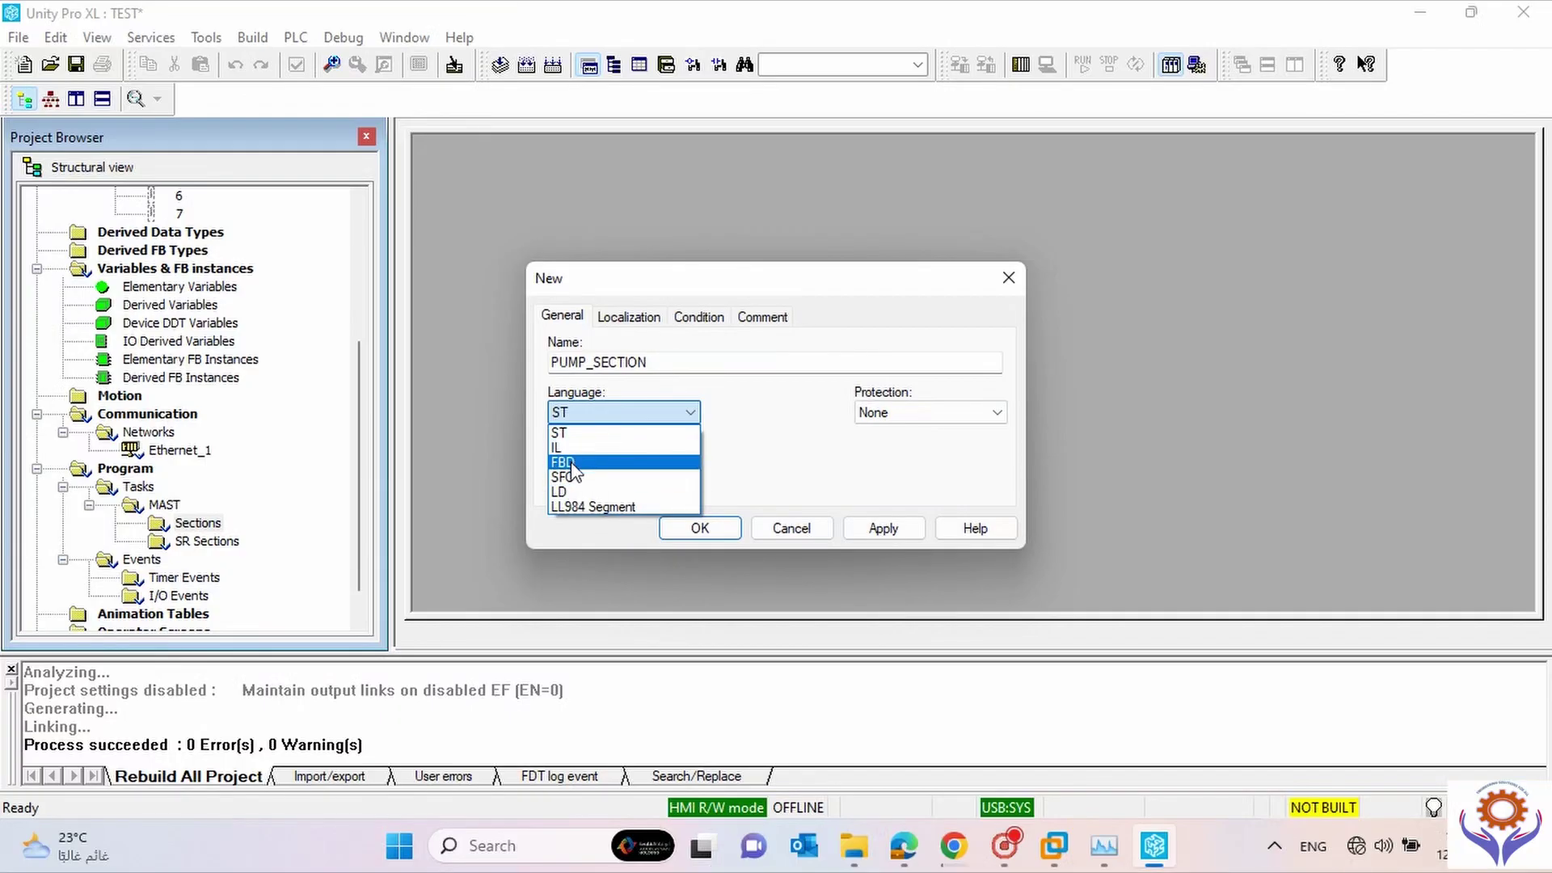
click(576, 493)
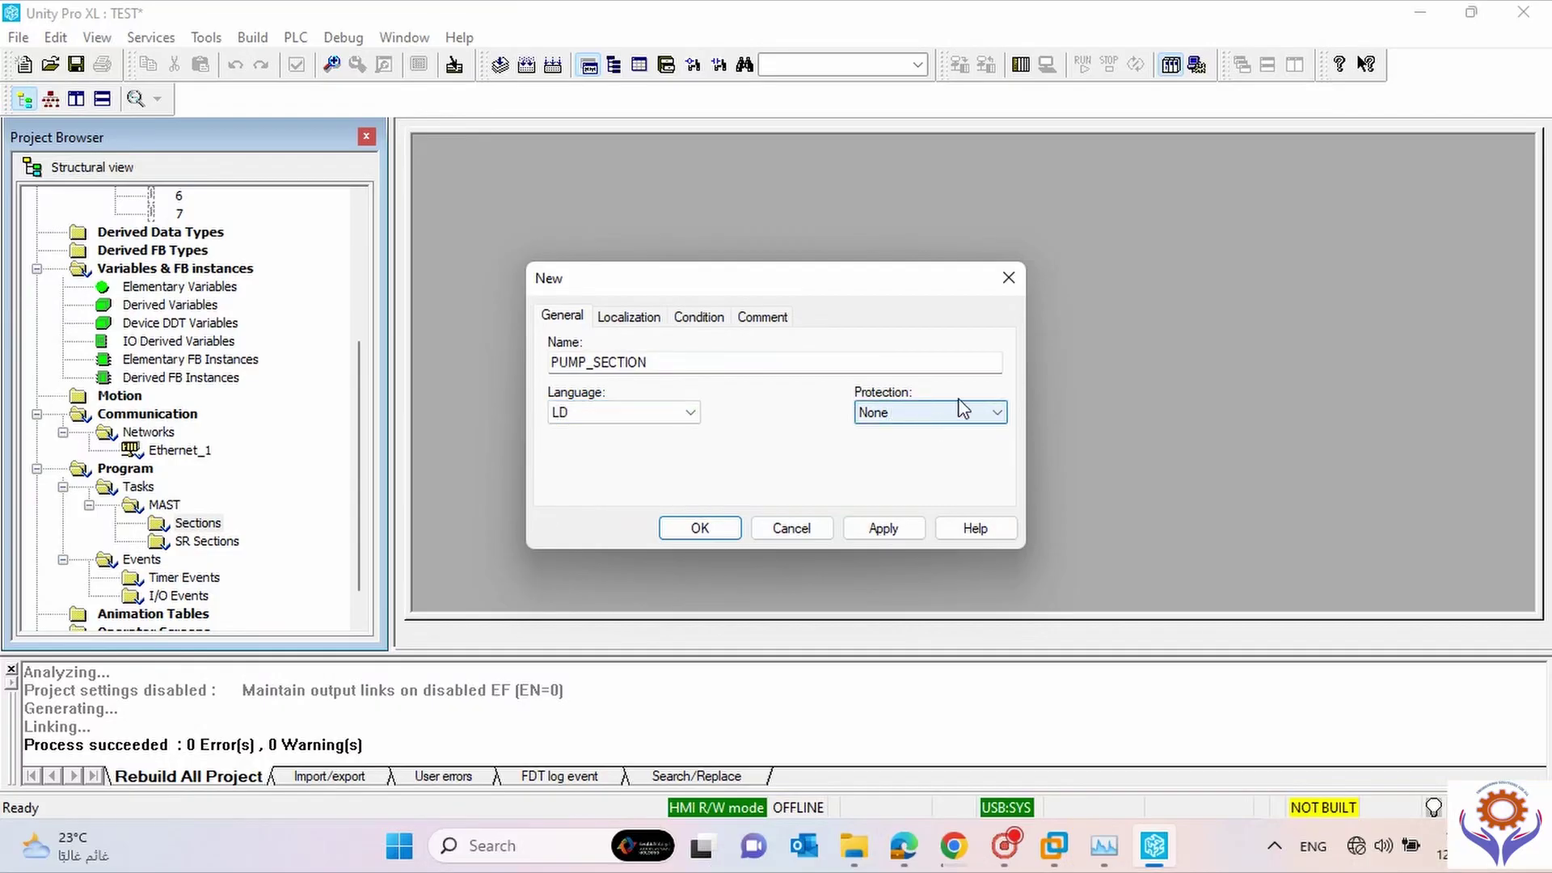
click(995, 416)
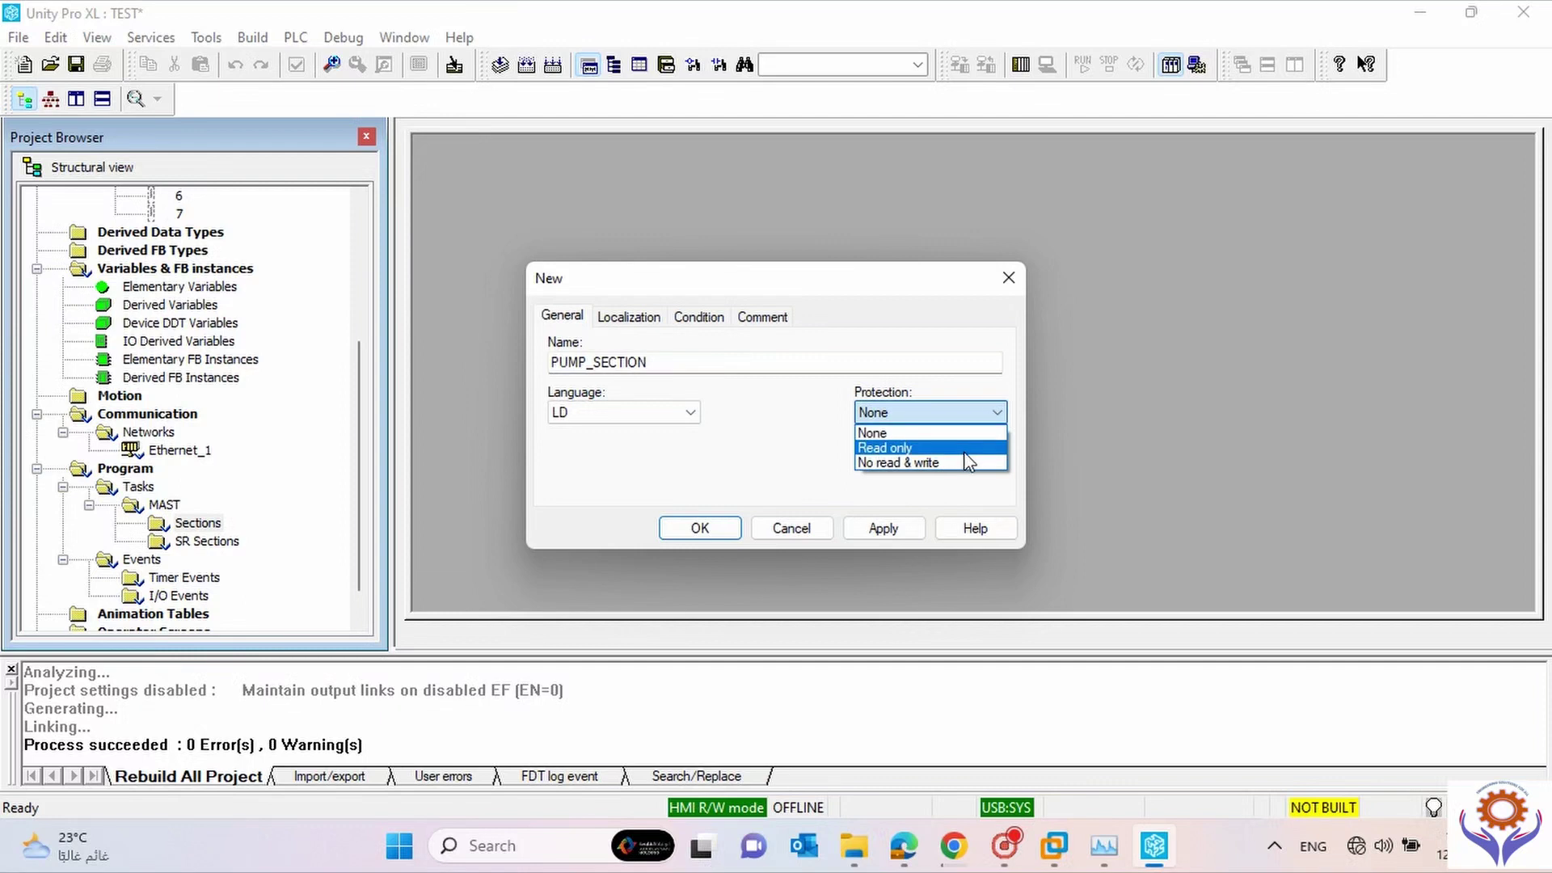
click(877, 434)
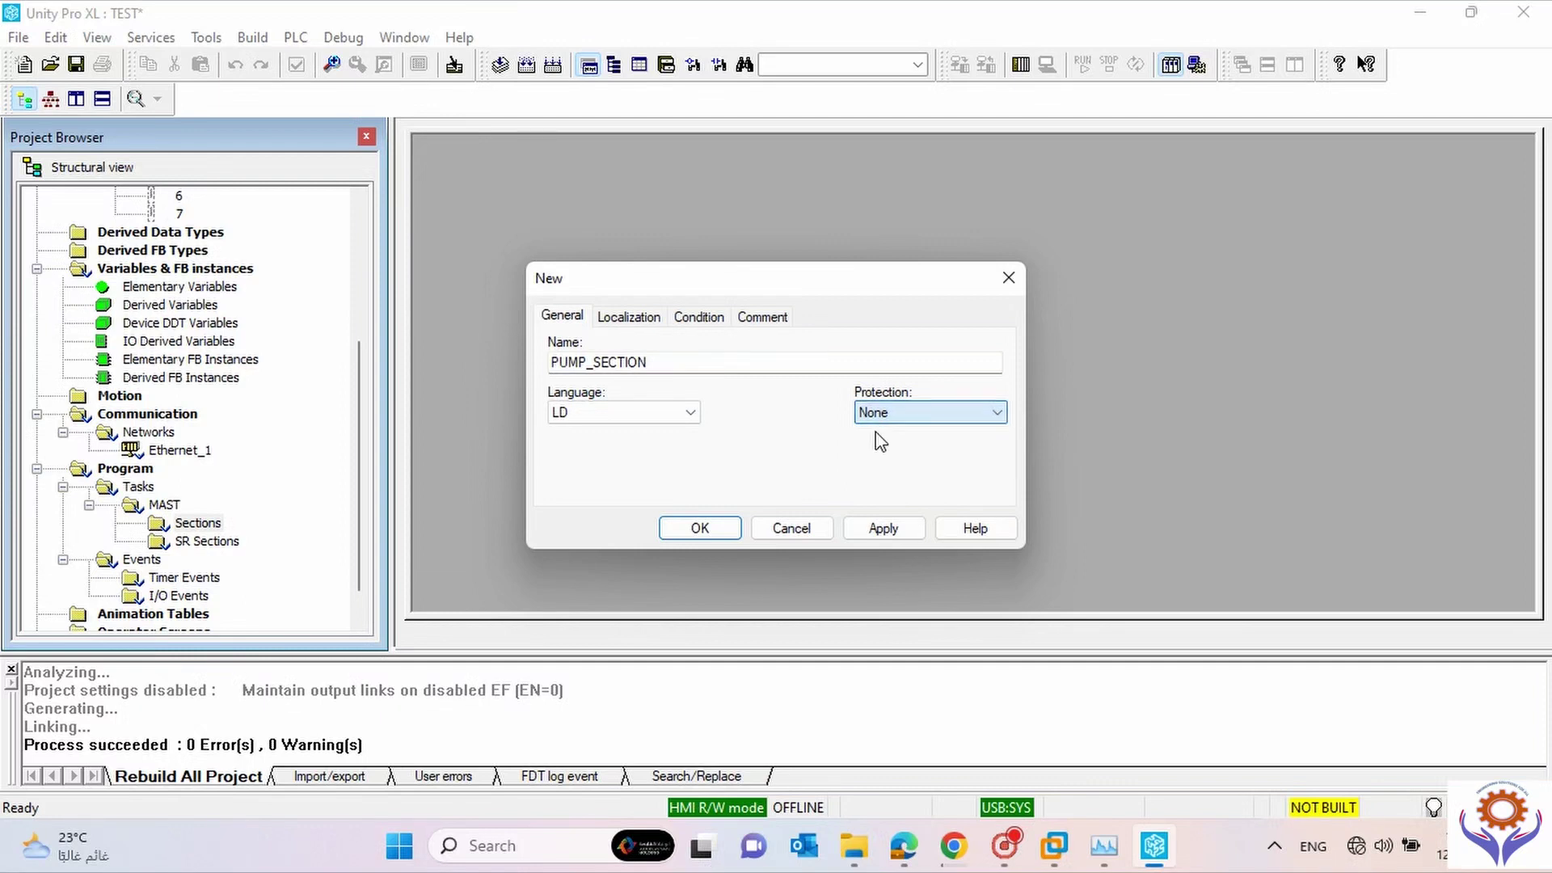
Create the section with functional module None and no activation condition, and leave the new section dialog.
click(627, 317)
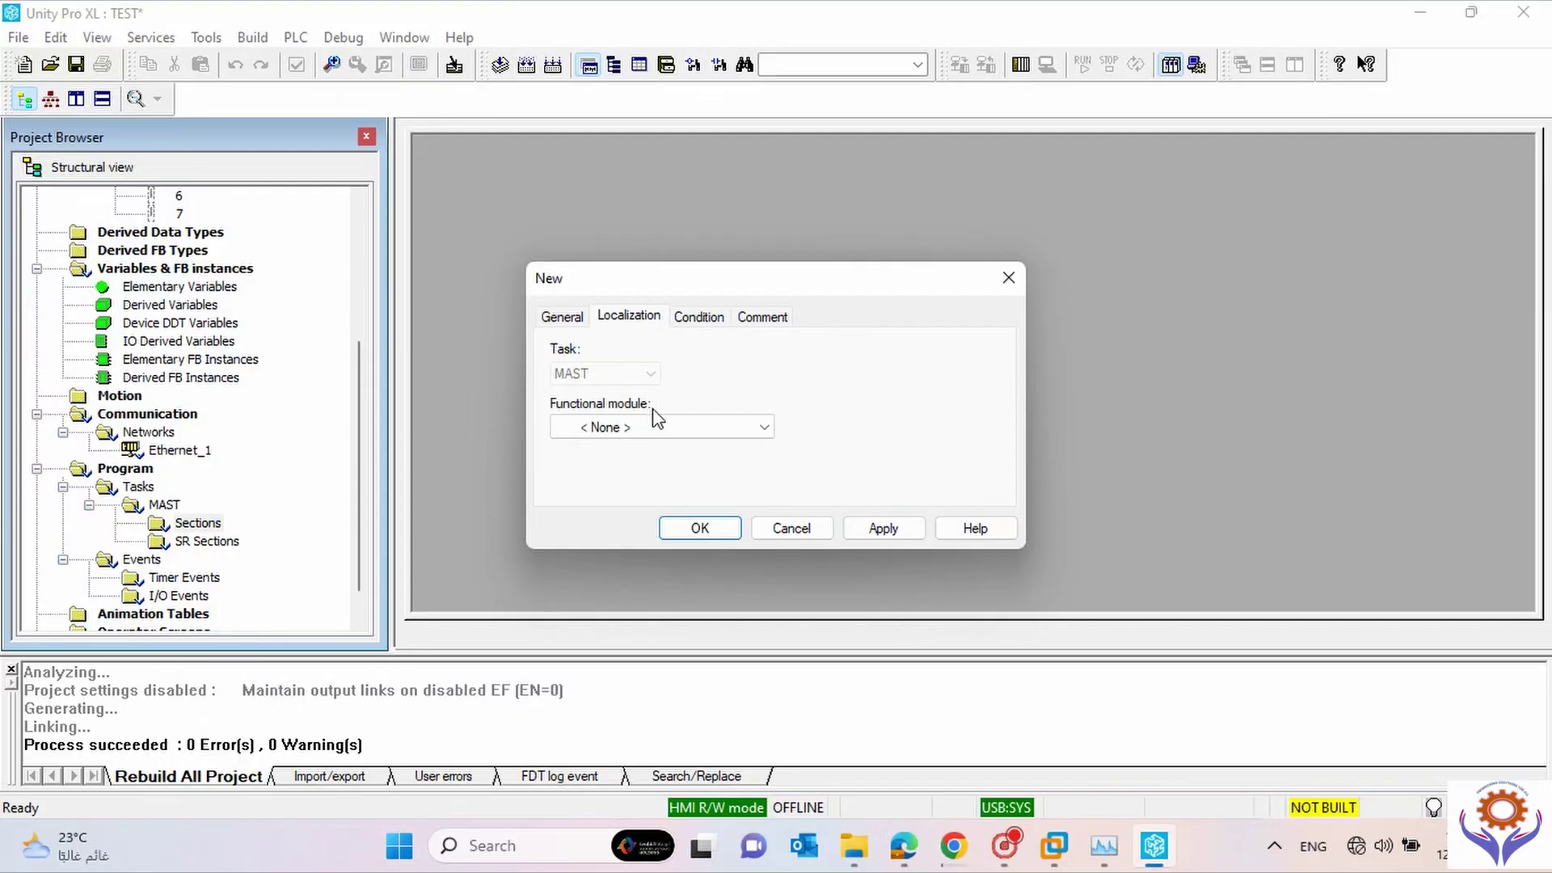
click(760, 428)
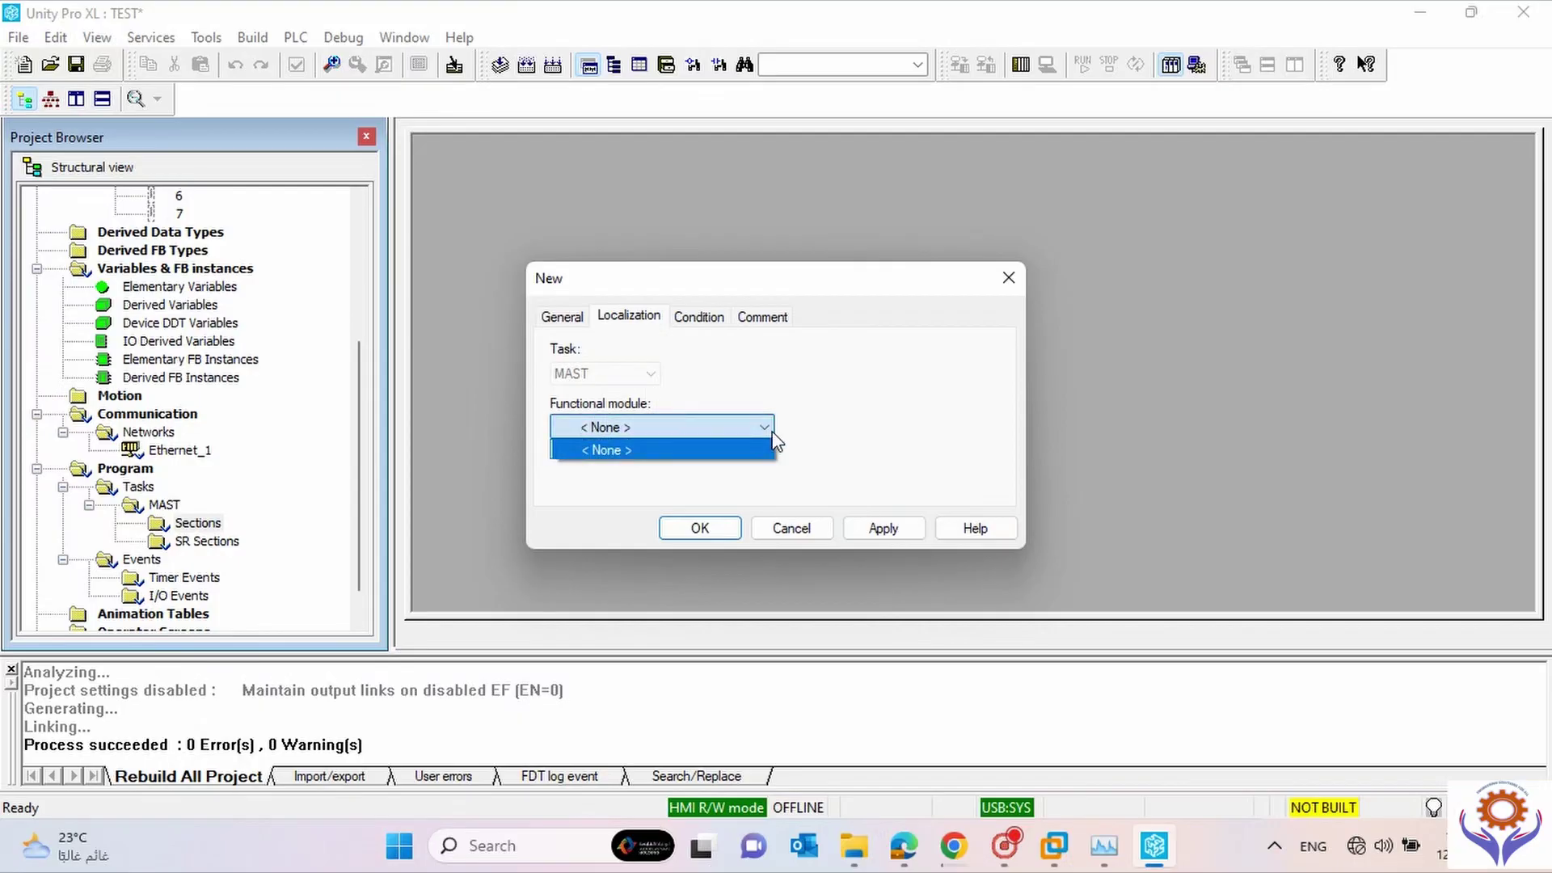
click(766, 432)
click(695, 319)
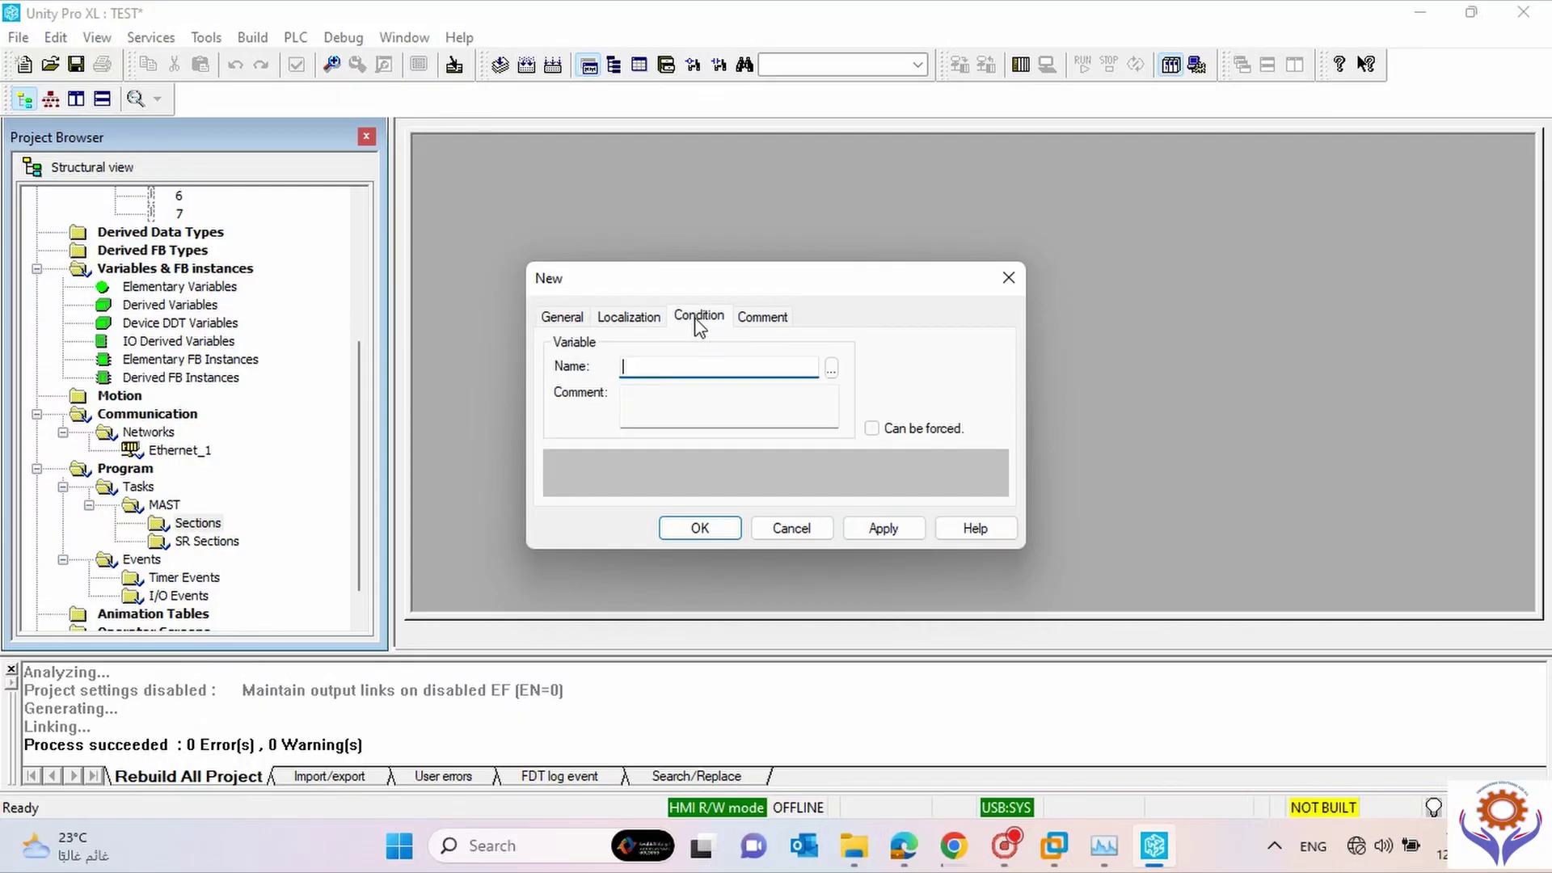
click(766, 318)
click(579, 319)
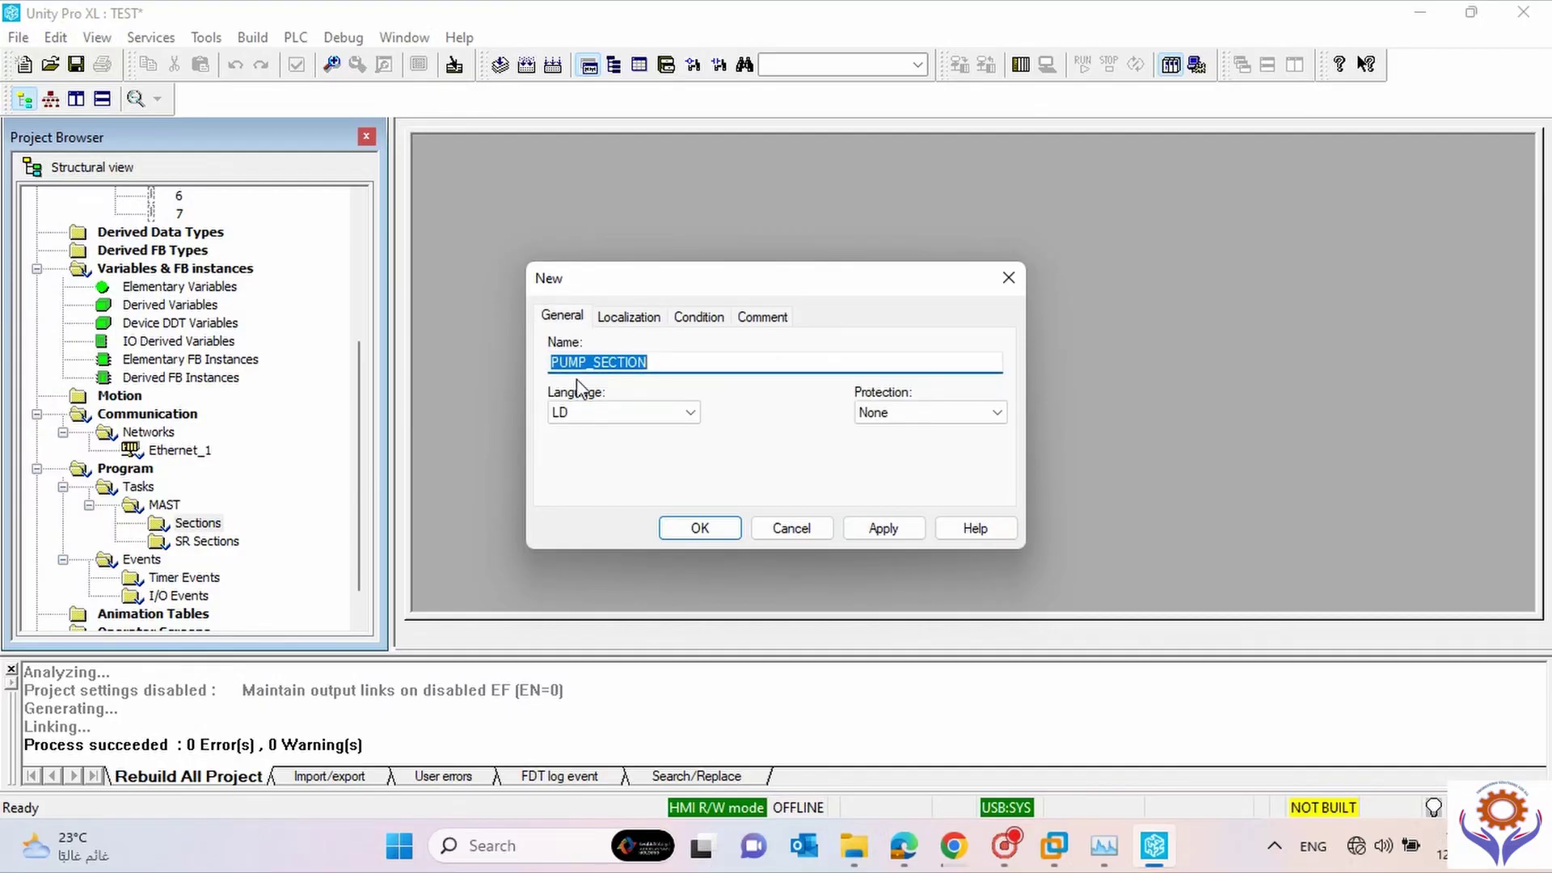
click(882, 527)
click(700, 528)
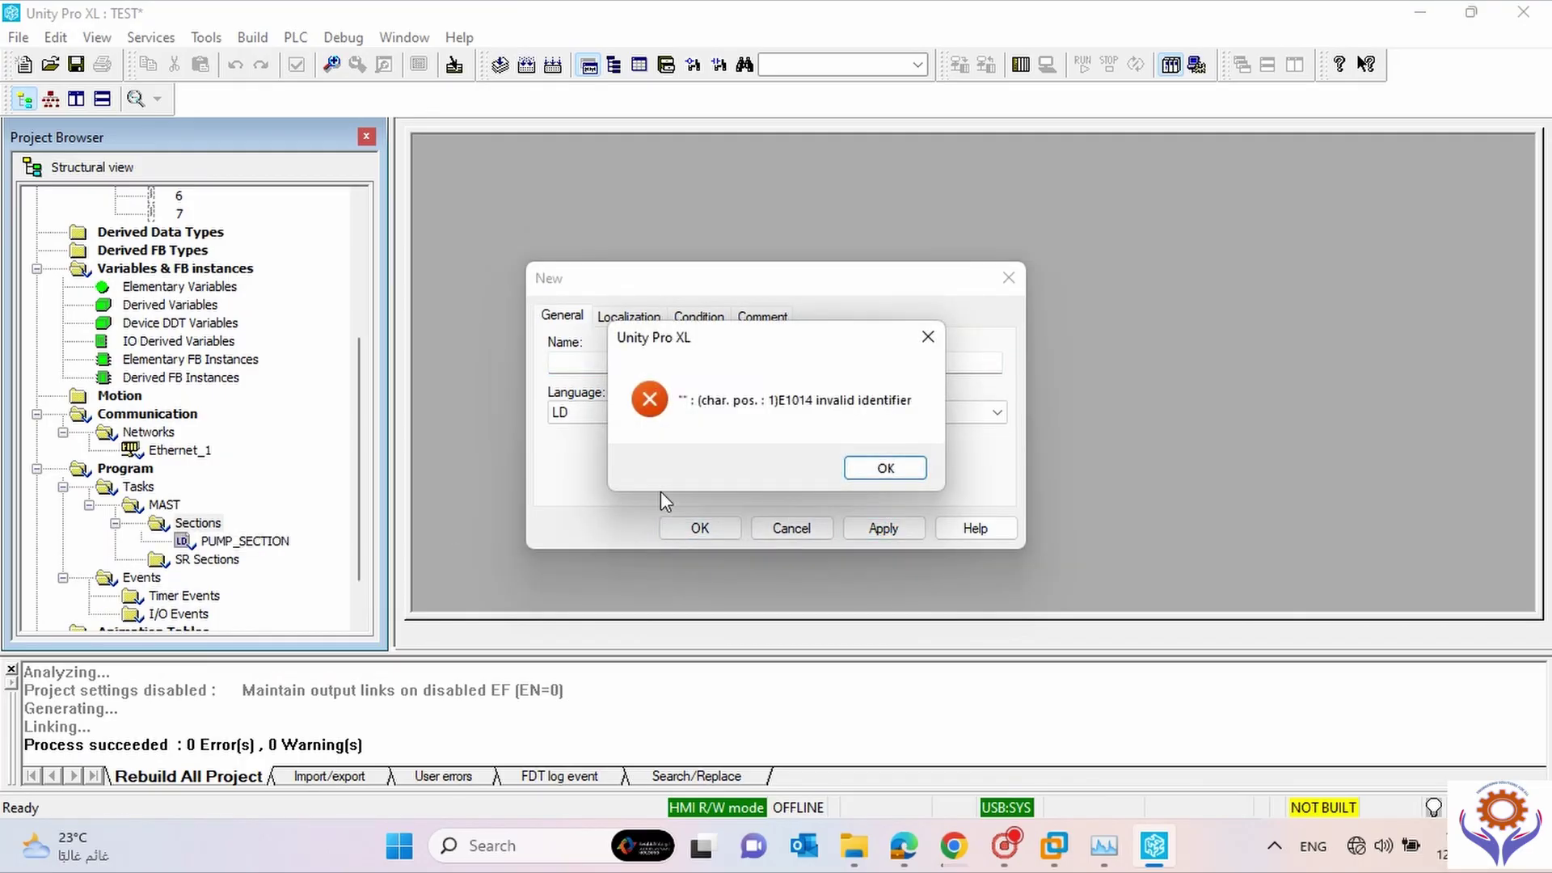
click(905, 467)
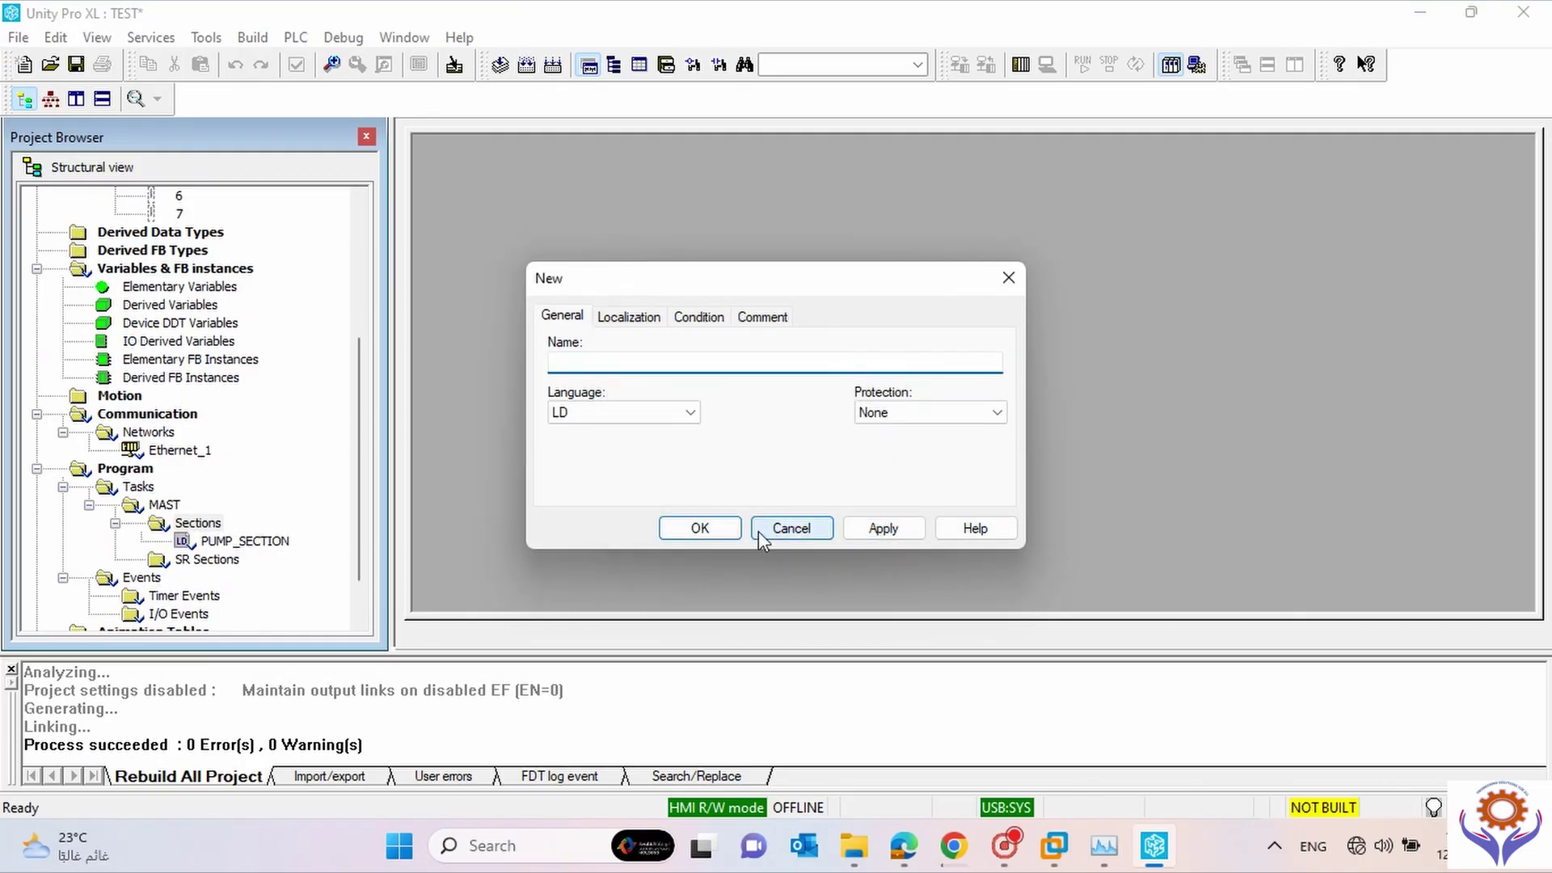
click(760, 529)
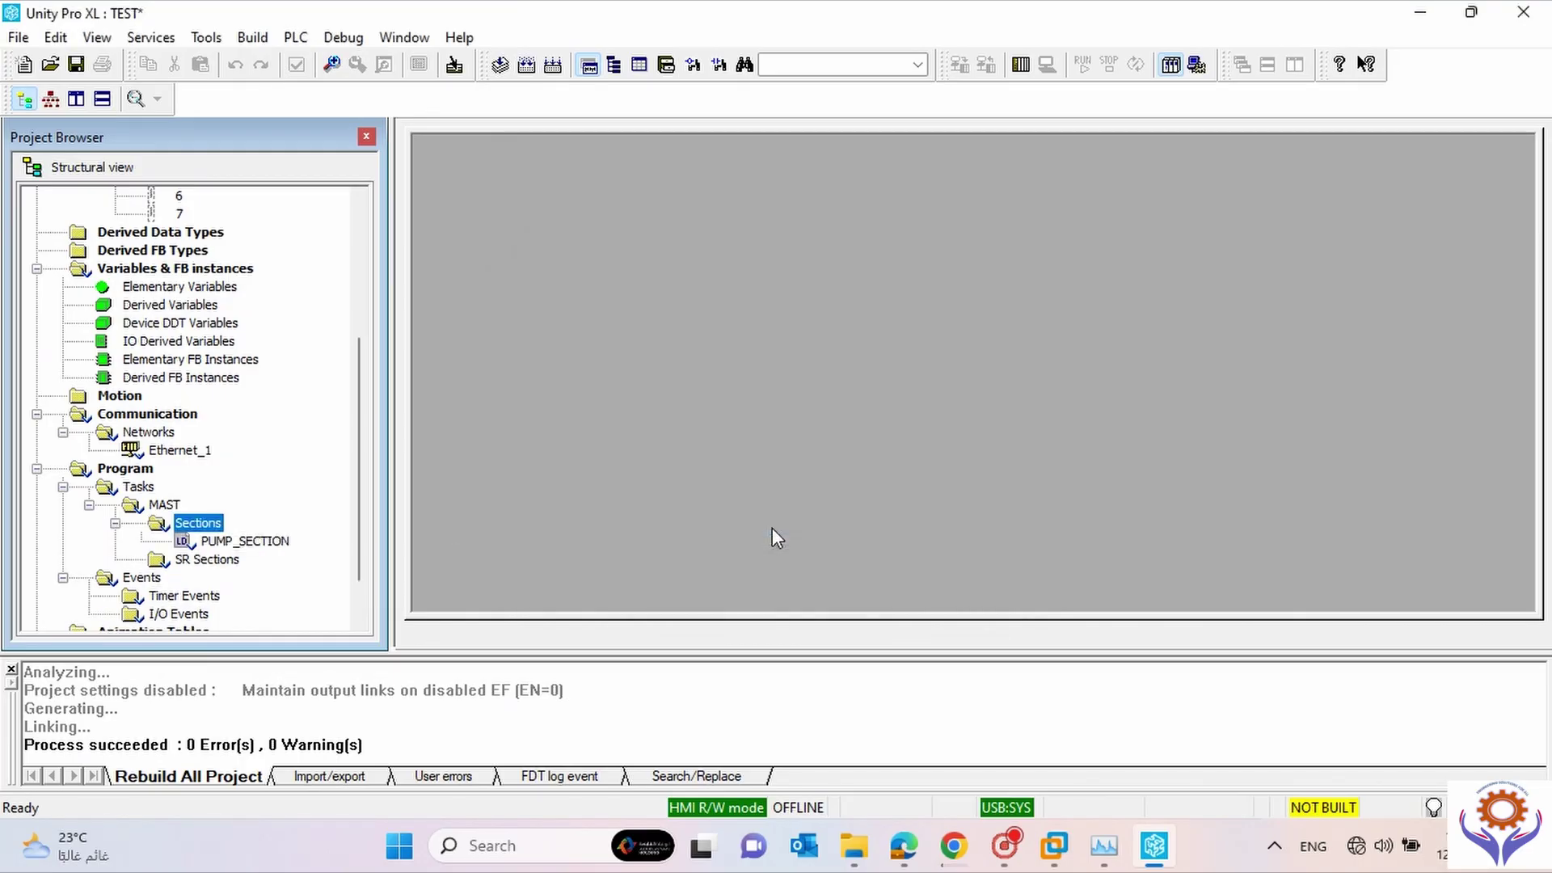
Open PUMP_SECTION in the ladder editor and maximize its window.
click(242, 542)
double_click(243, 541)
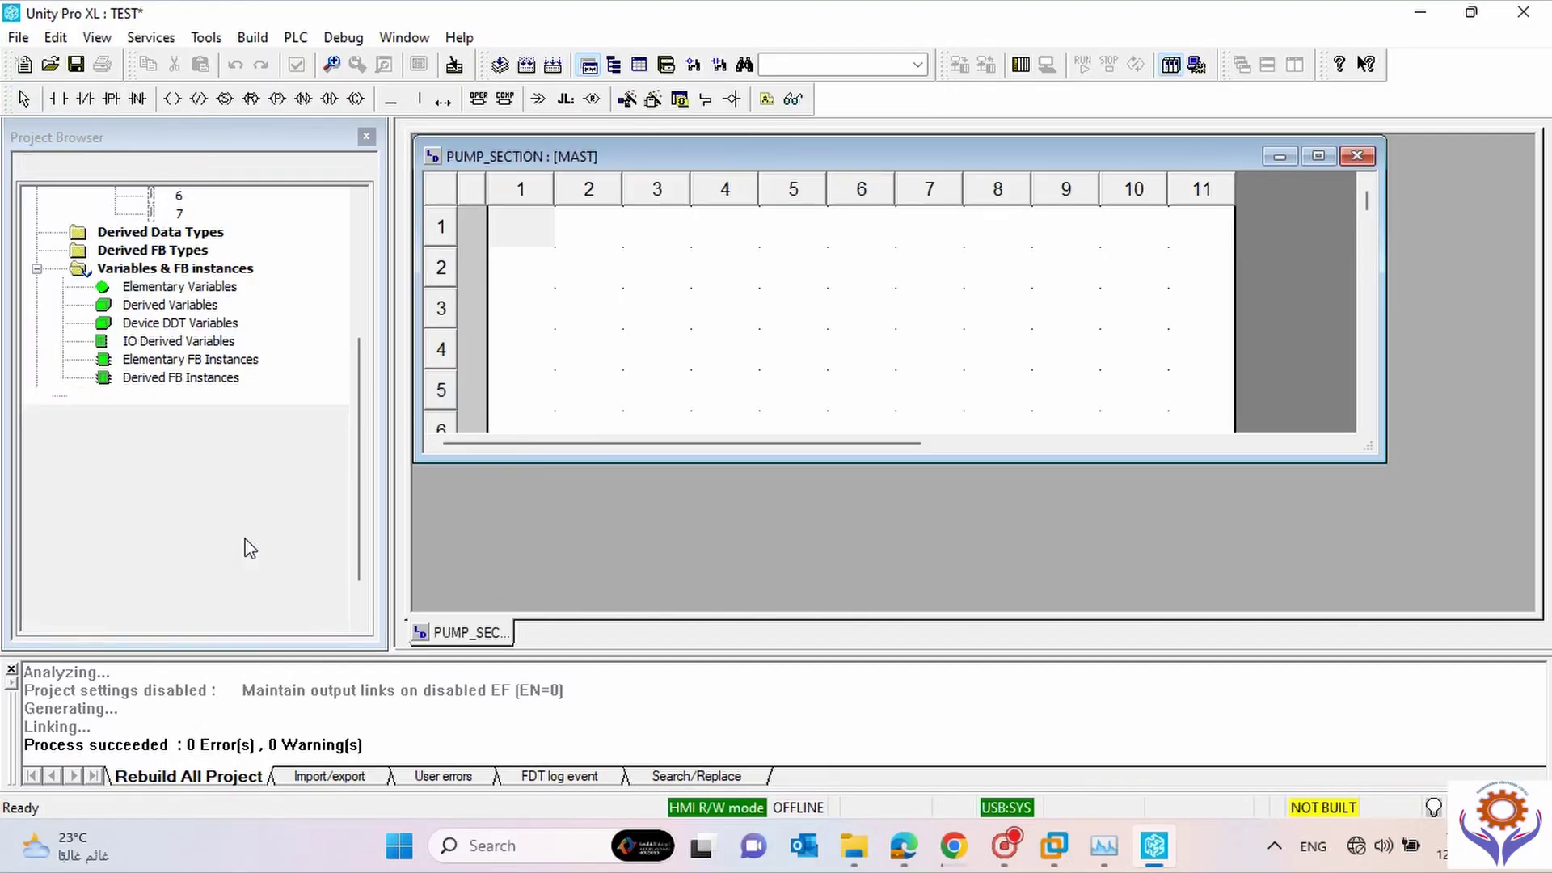
click(1319, 156)
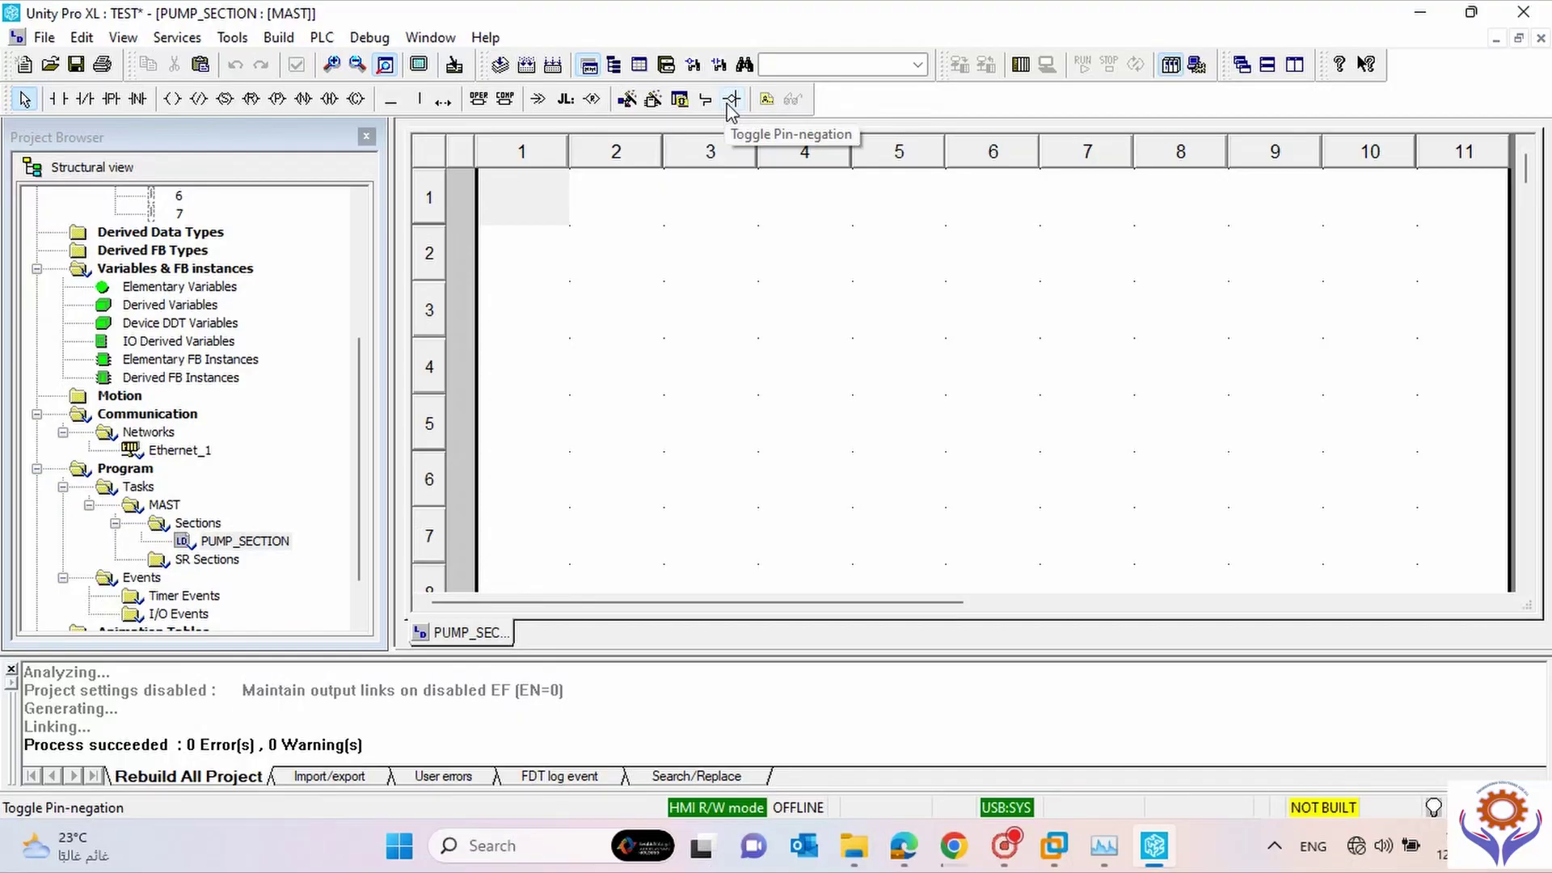
Place a normally open, a normally closed and another normally open contact in row 1, columns 1 to 3, followed by a set coil in column 4.
key(F3)
click(511, 212)
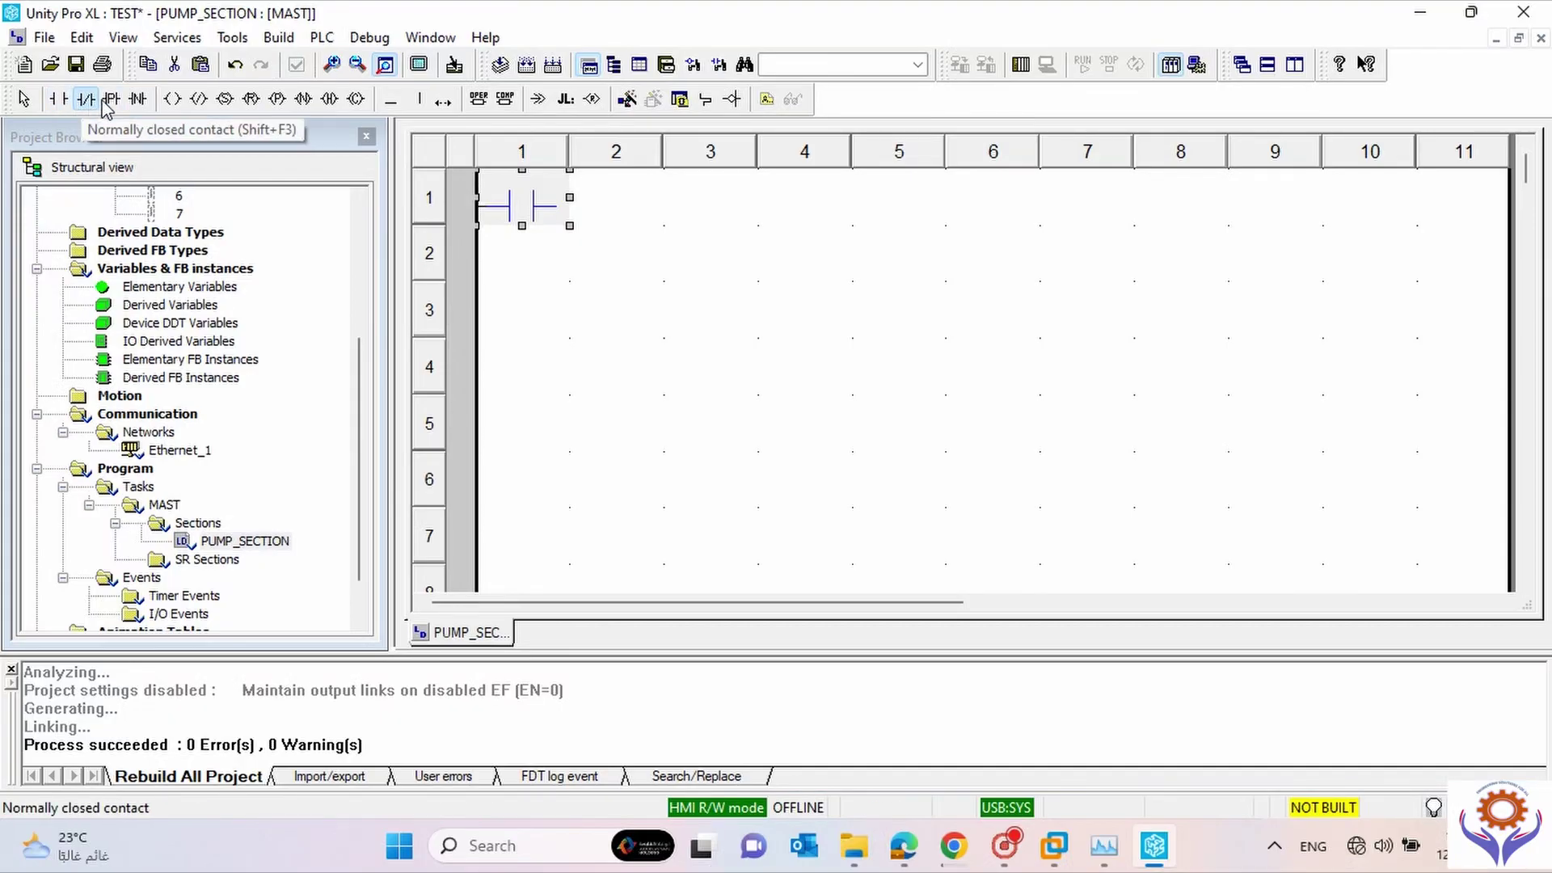
click(599, 207)
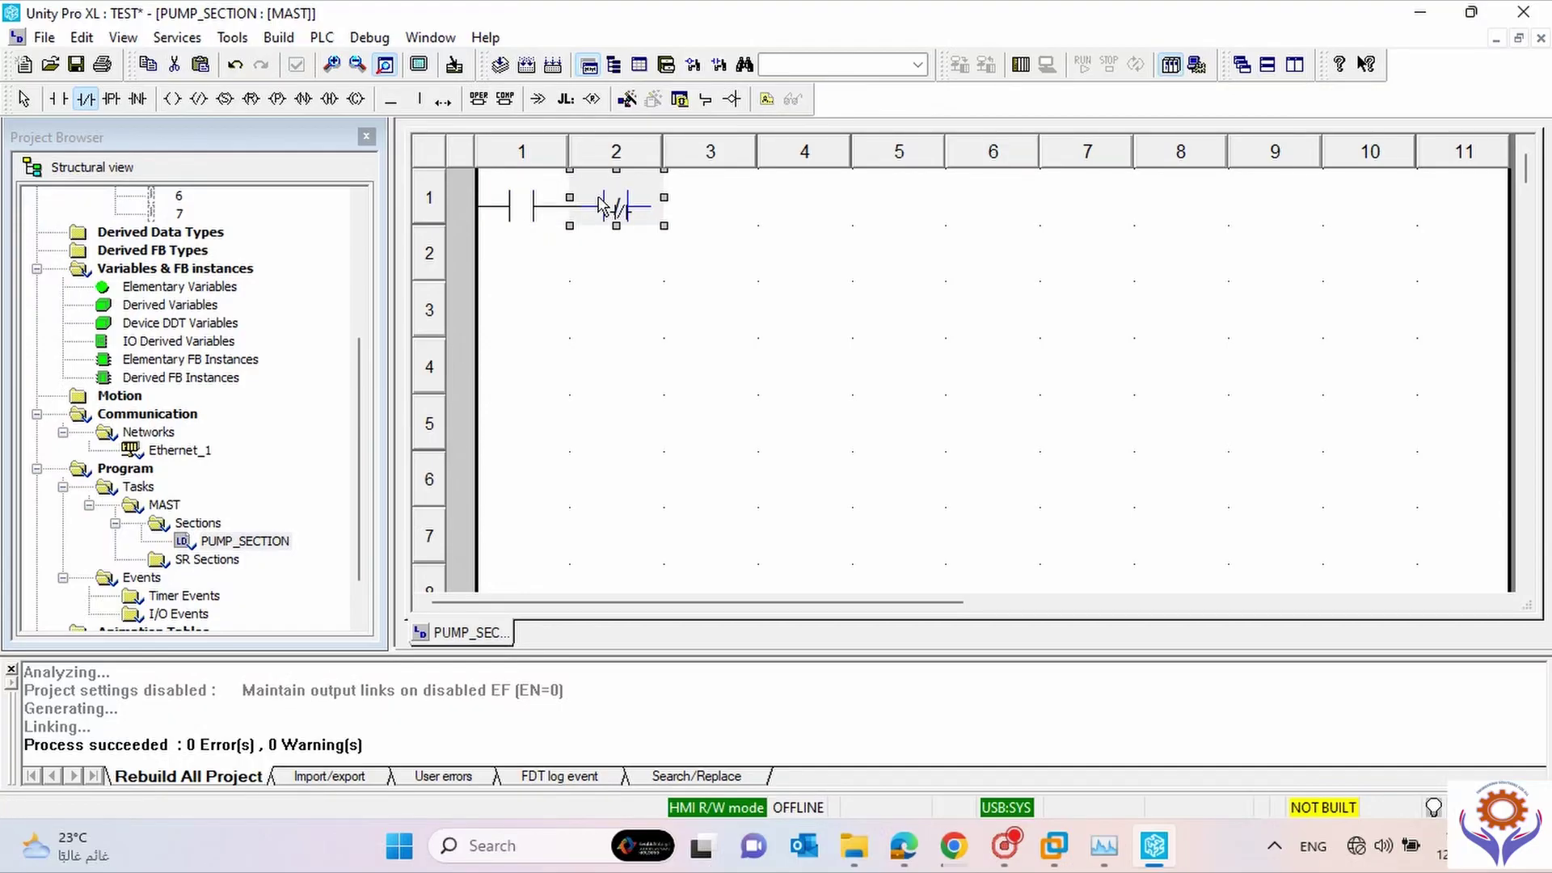
click(58, 99)
click(691, 215)
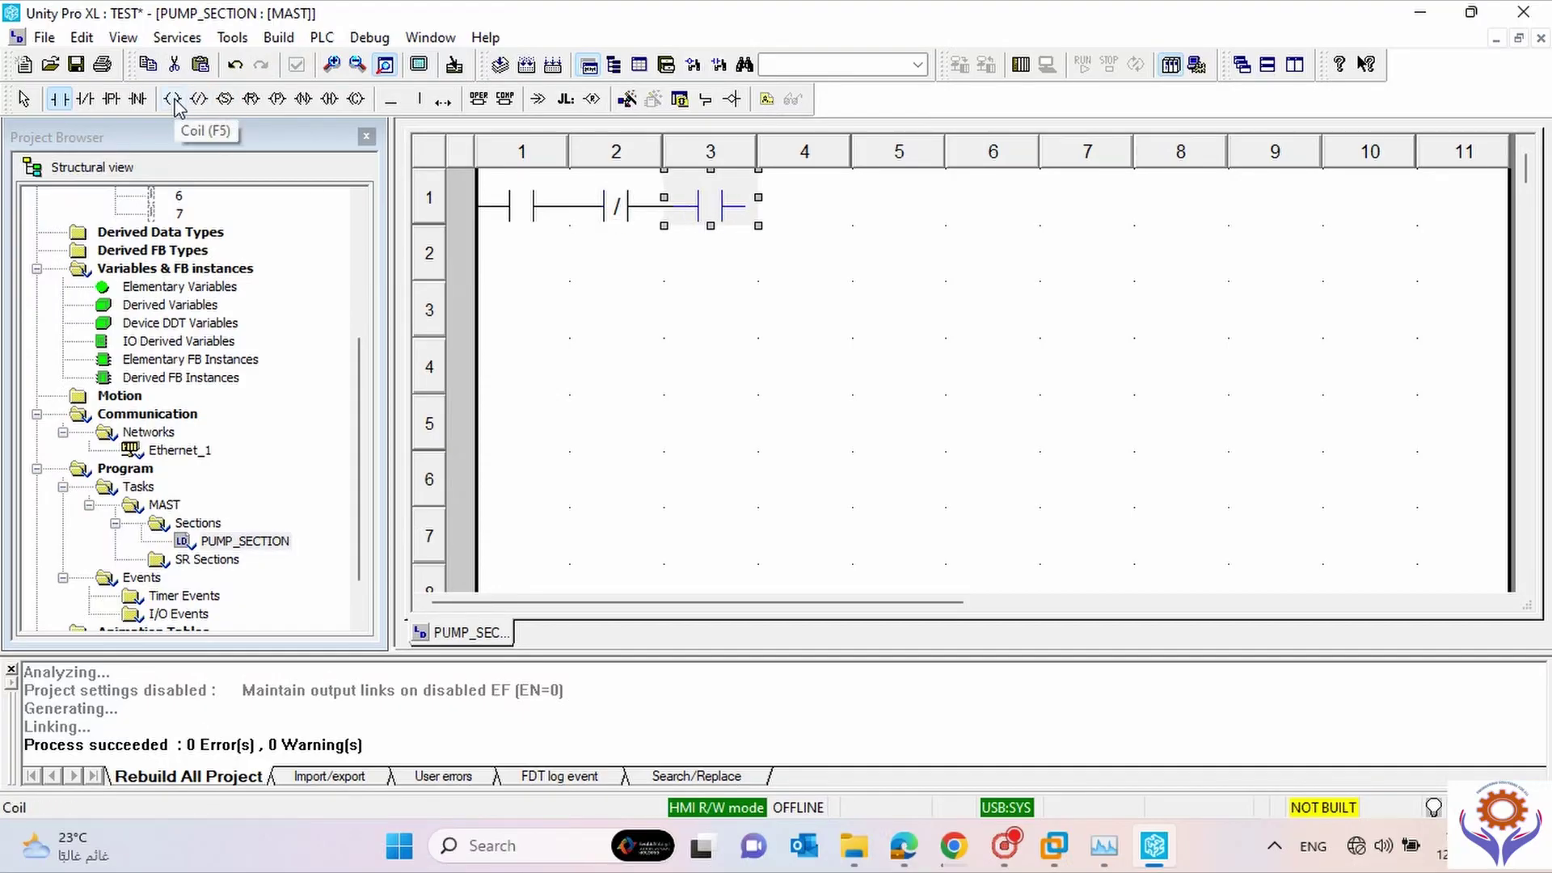
click(225, 105)
click(846, 204)
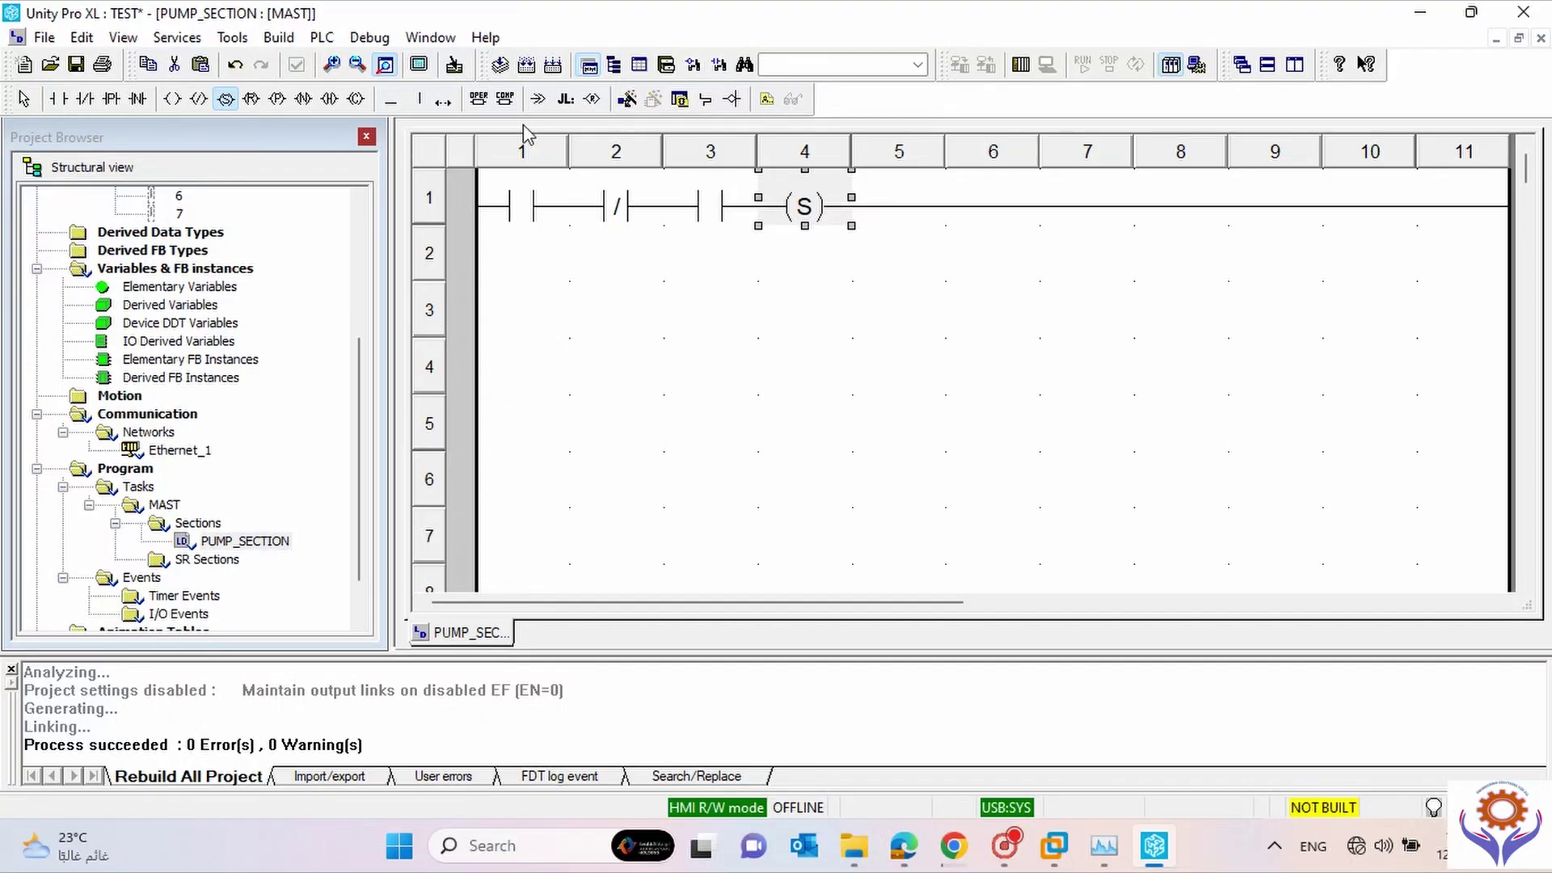
key(Escape)
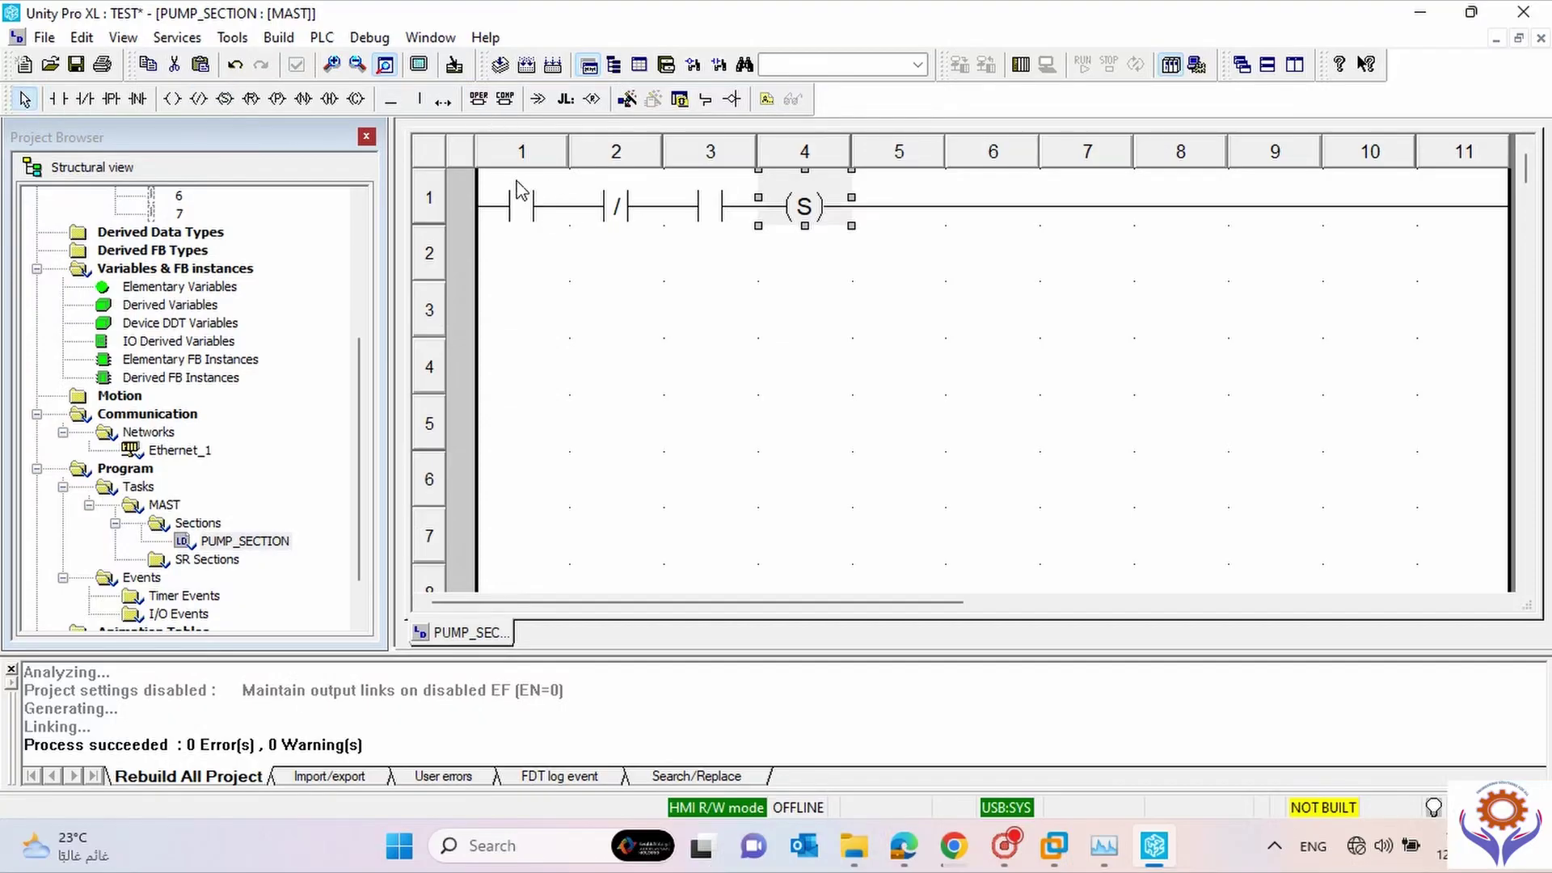
Try assigning PUMP_REMOTE to the first contact in row 1, without creating it as a new variable.
double_click(521, 193)
text(P)
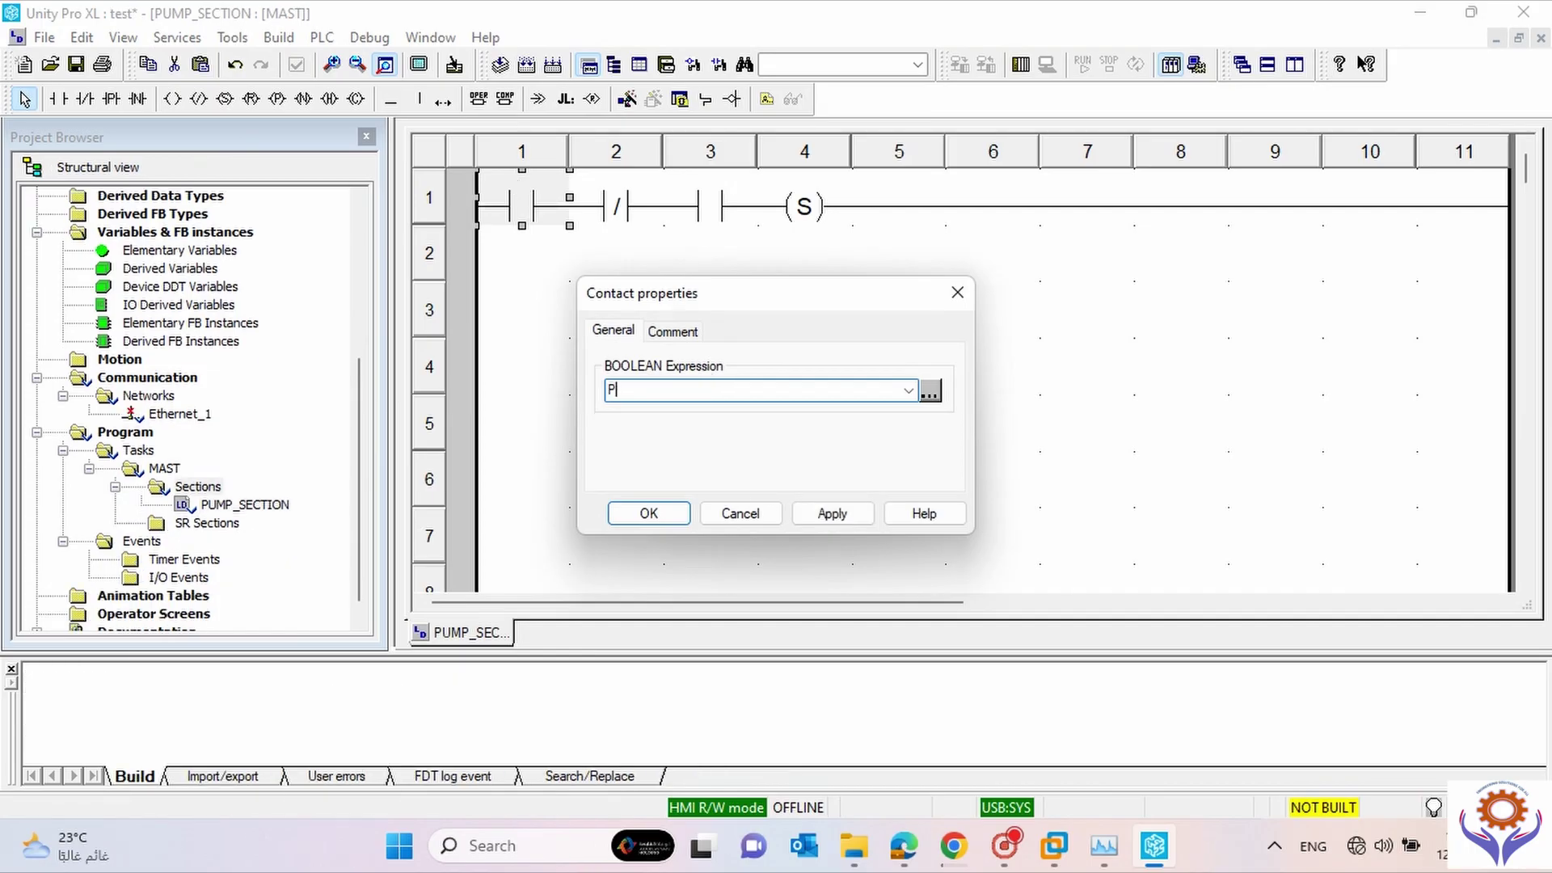
text(UMP)
text(_)
text(RUN)
key(BackSpace)
key(BackSpace)
key(BackSpace)
text(REMOTE)
click(657, 511)
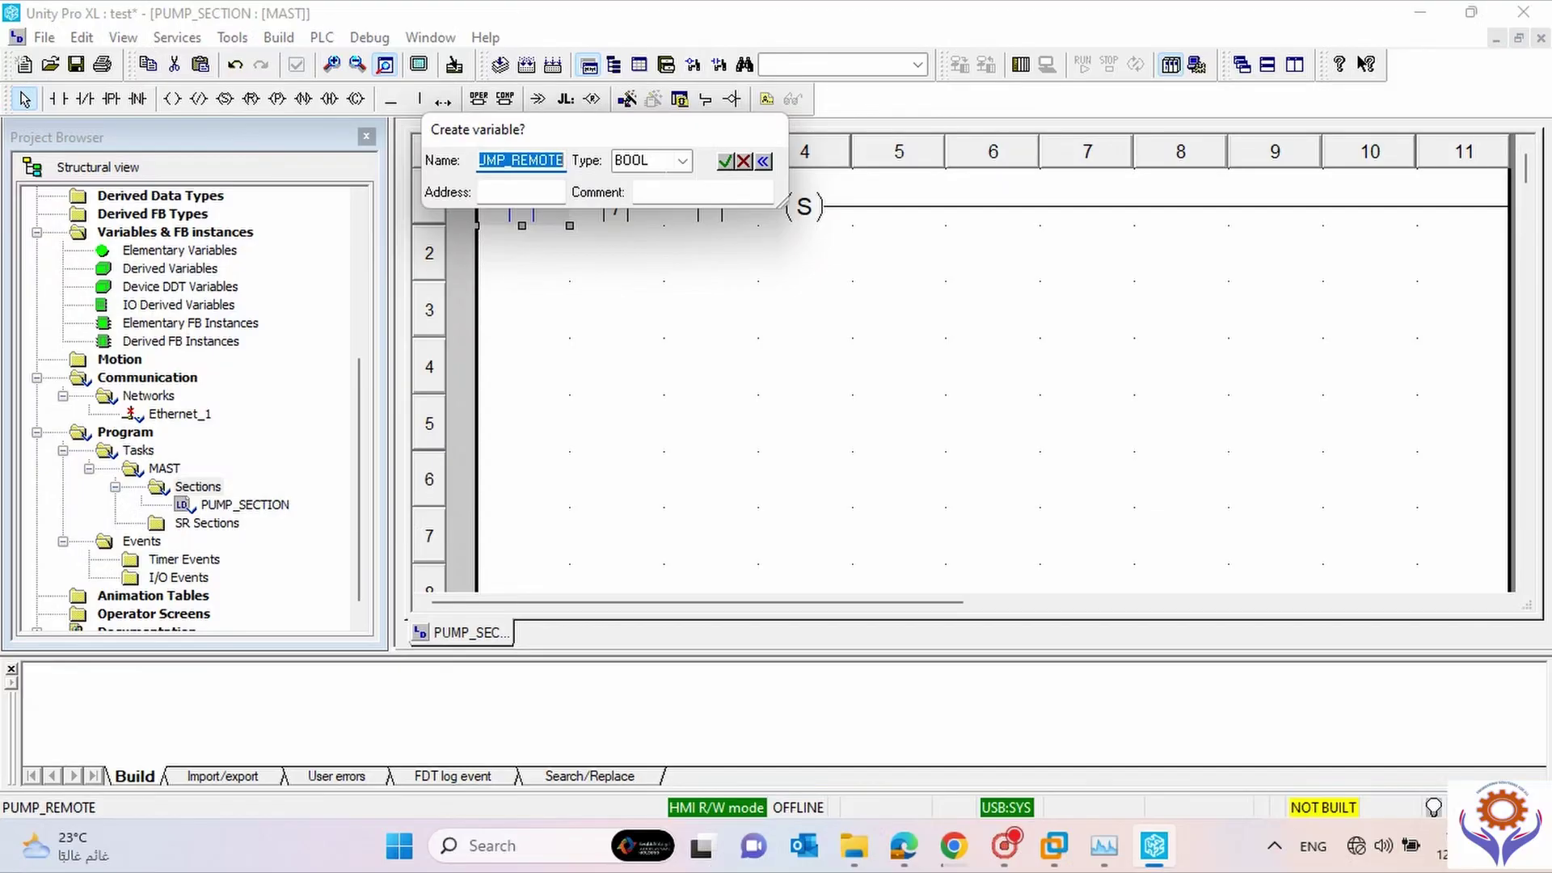
click(762, 162)
click(738, 162)
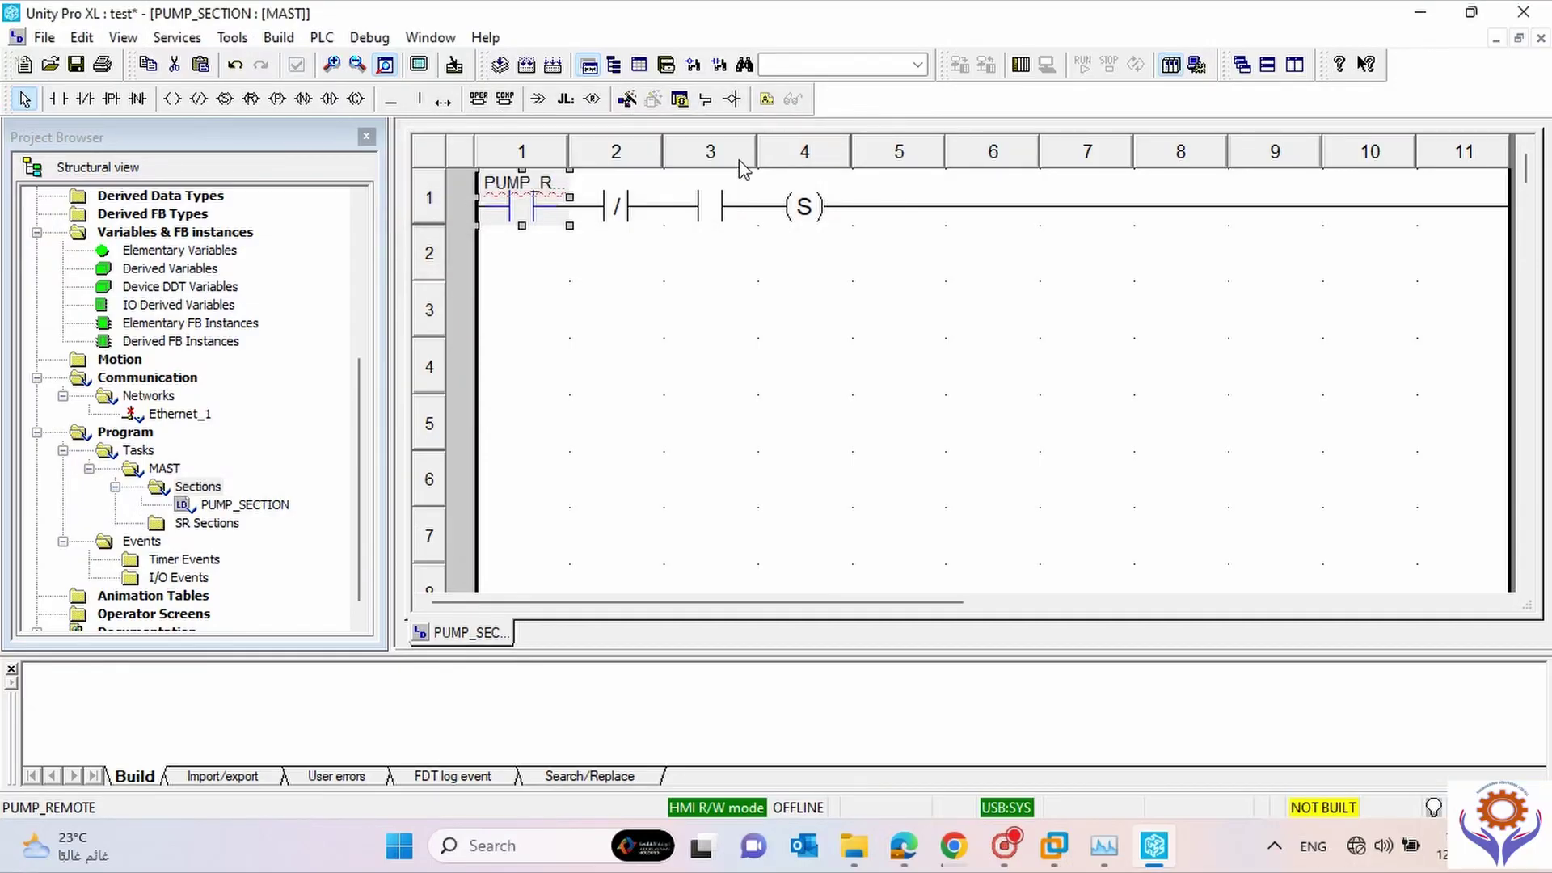
Check the first contact's expression list and the elementary variables for the exact name of the pump's remote variable.
double_click(523, 206)
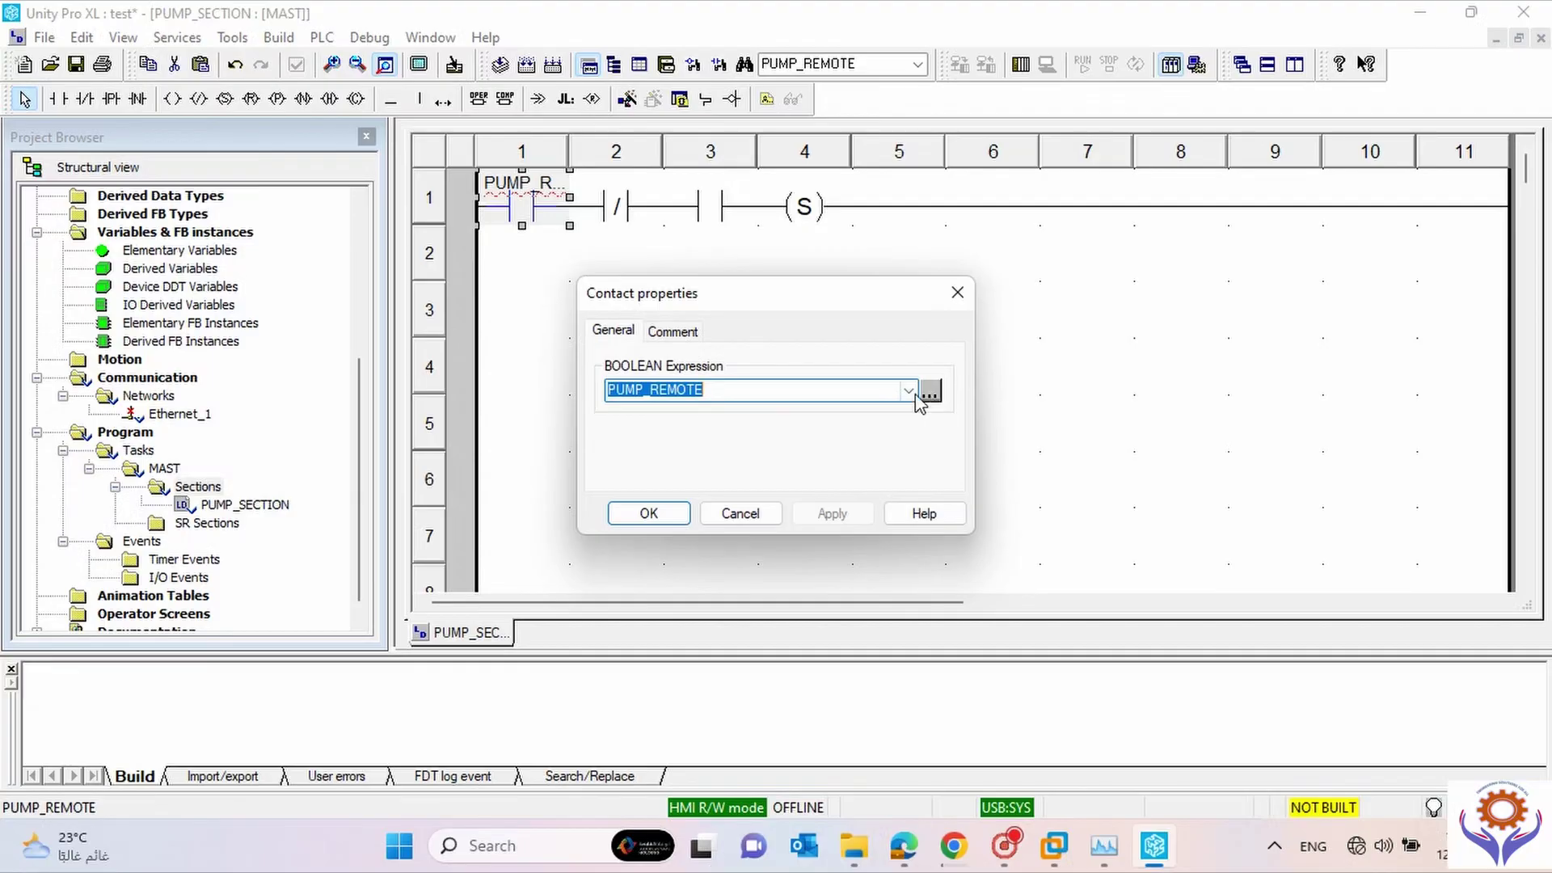
click(909, 392)
click(725, 408)
click(737, 513)
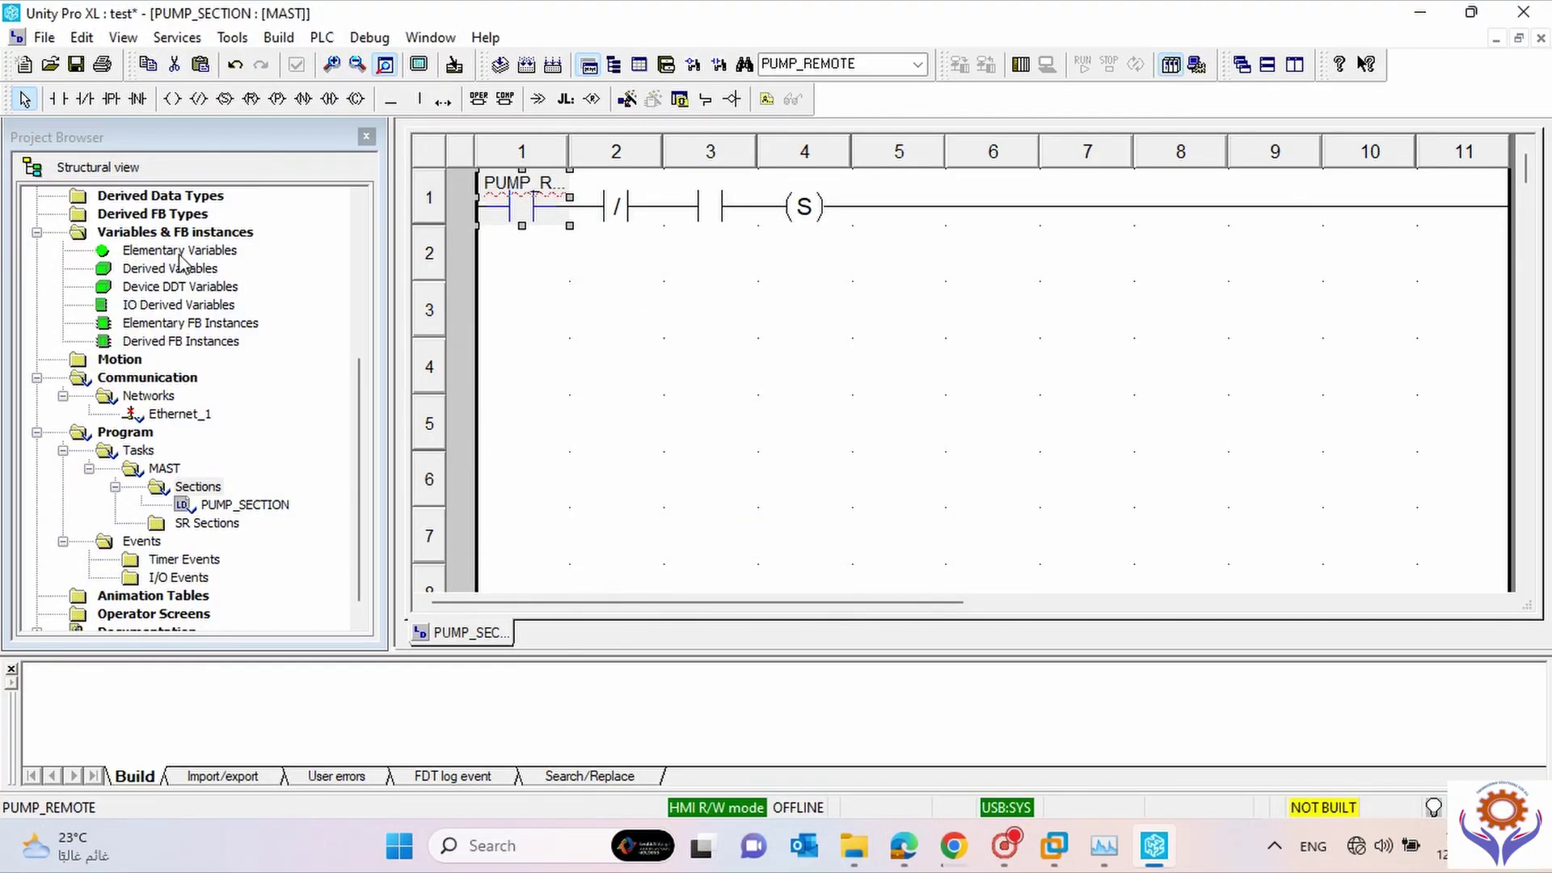
double_click(170, 253)
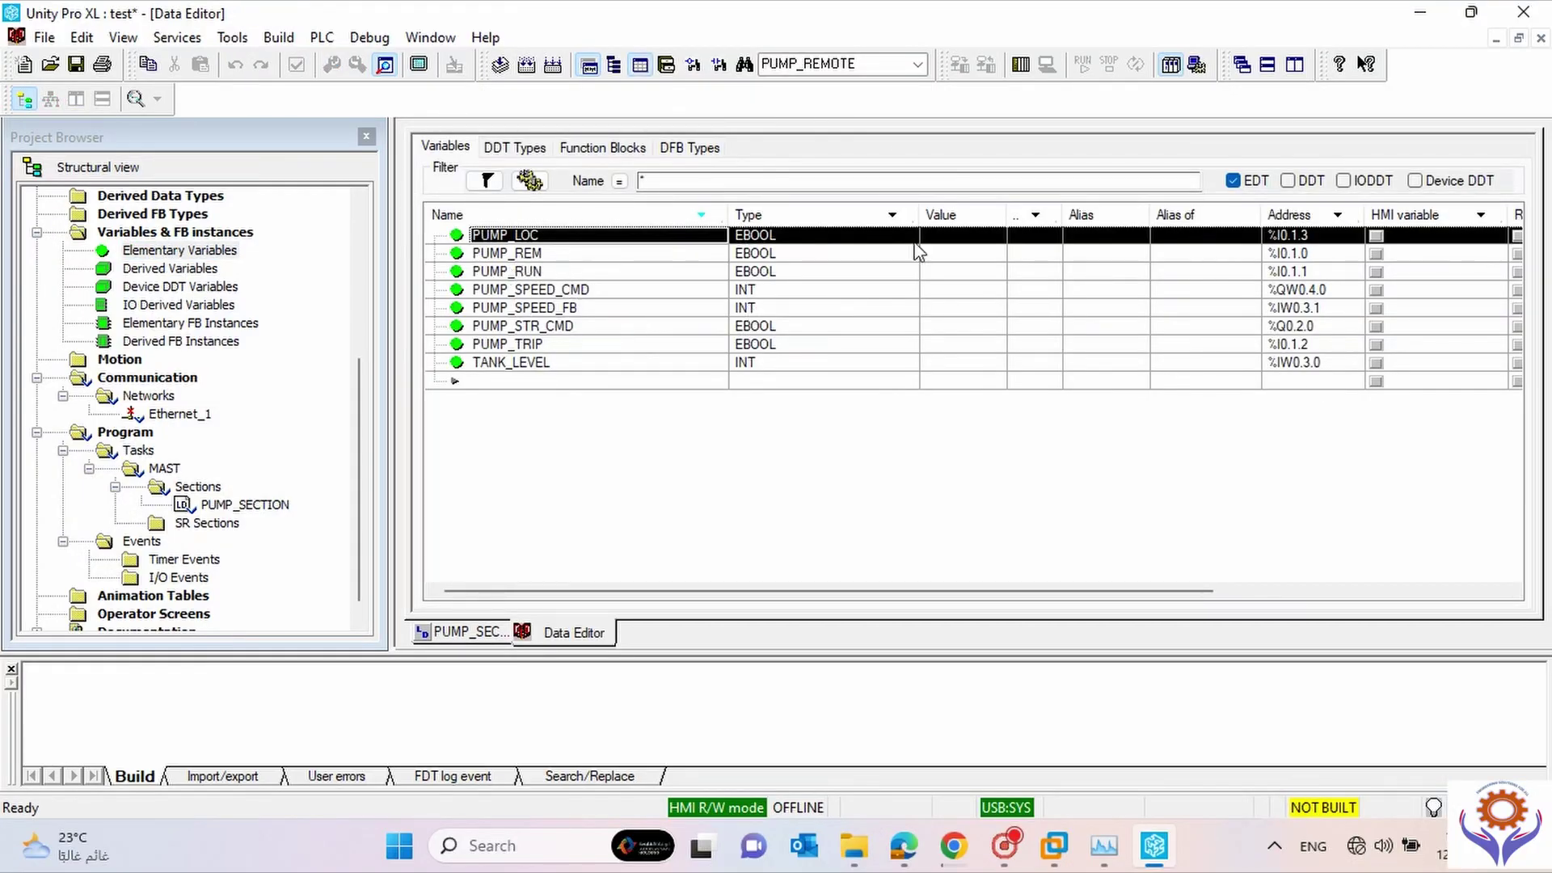
click(1496, 38)
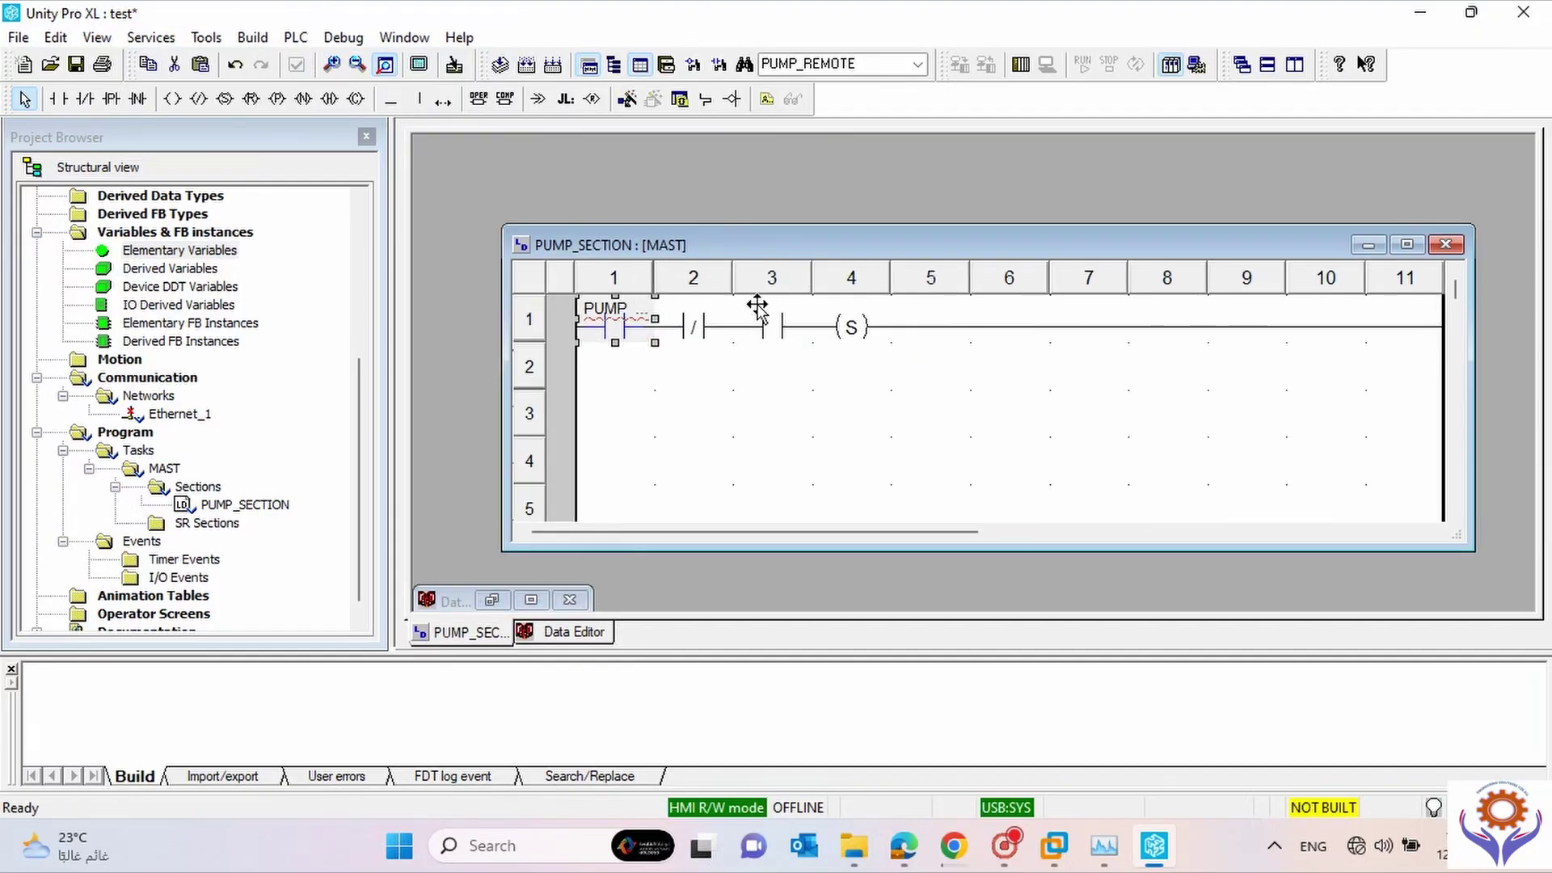
Set the first contact's BOOLEAN expression to PUMP_REM and apply it.
double_click(621, 322)
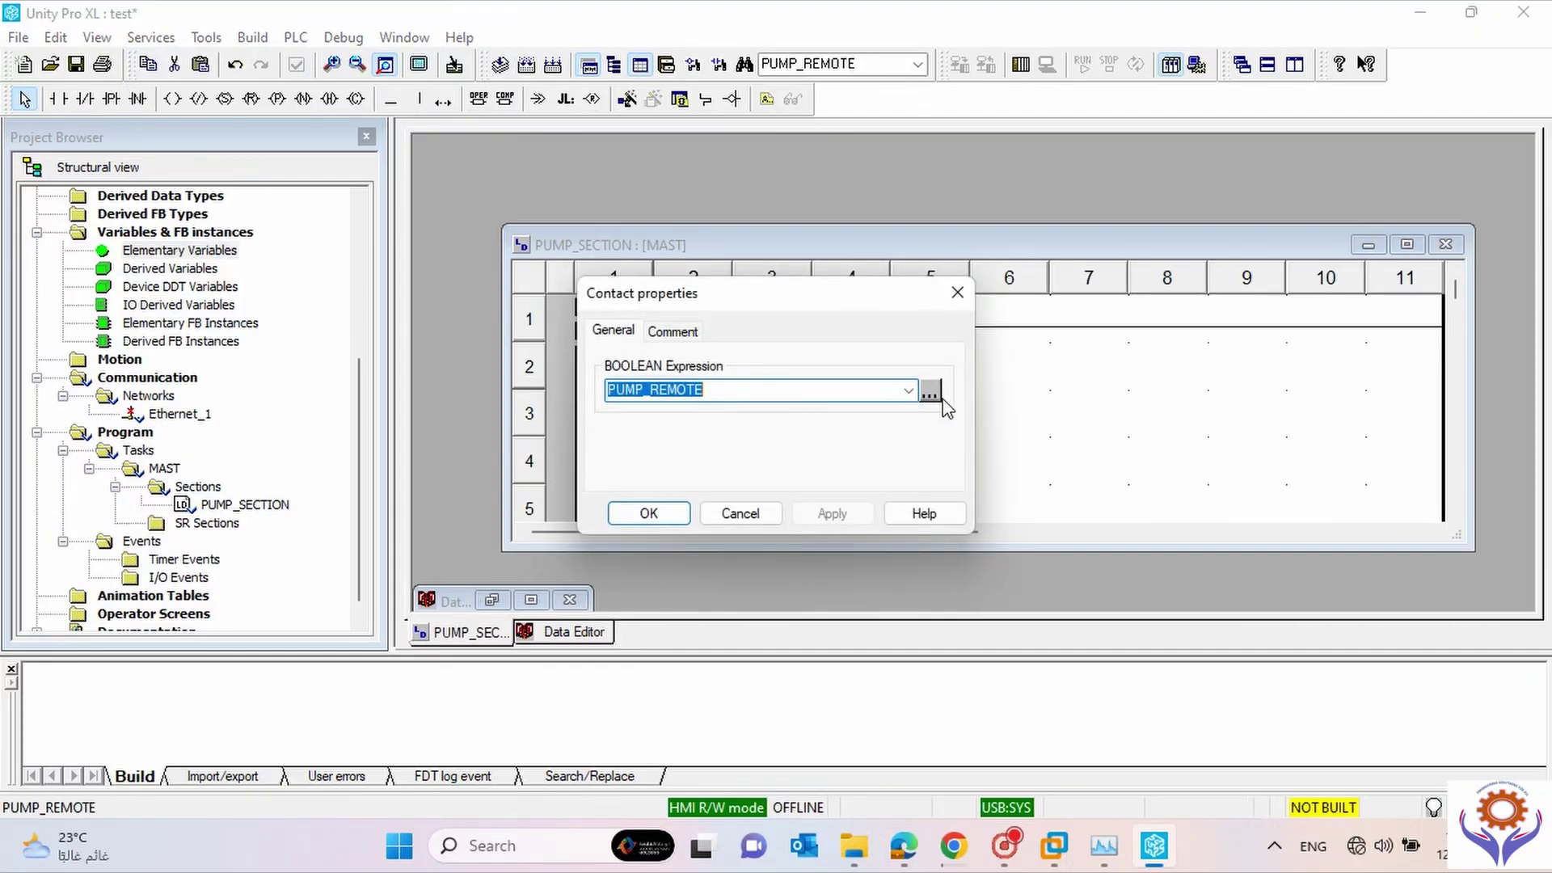
click(908, 390)
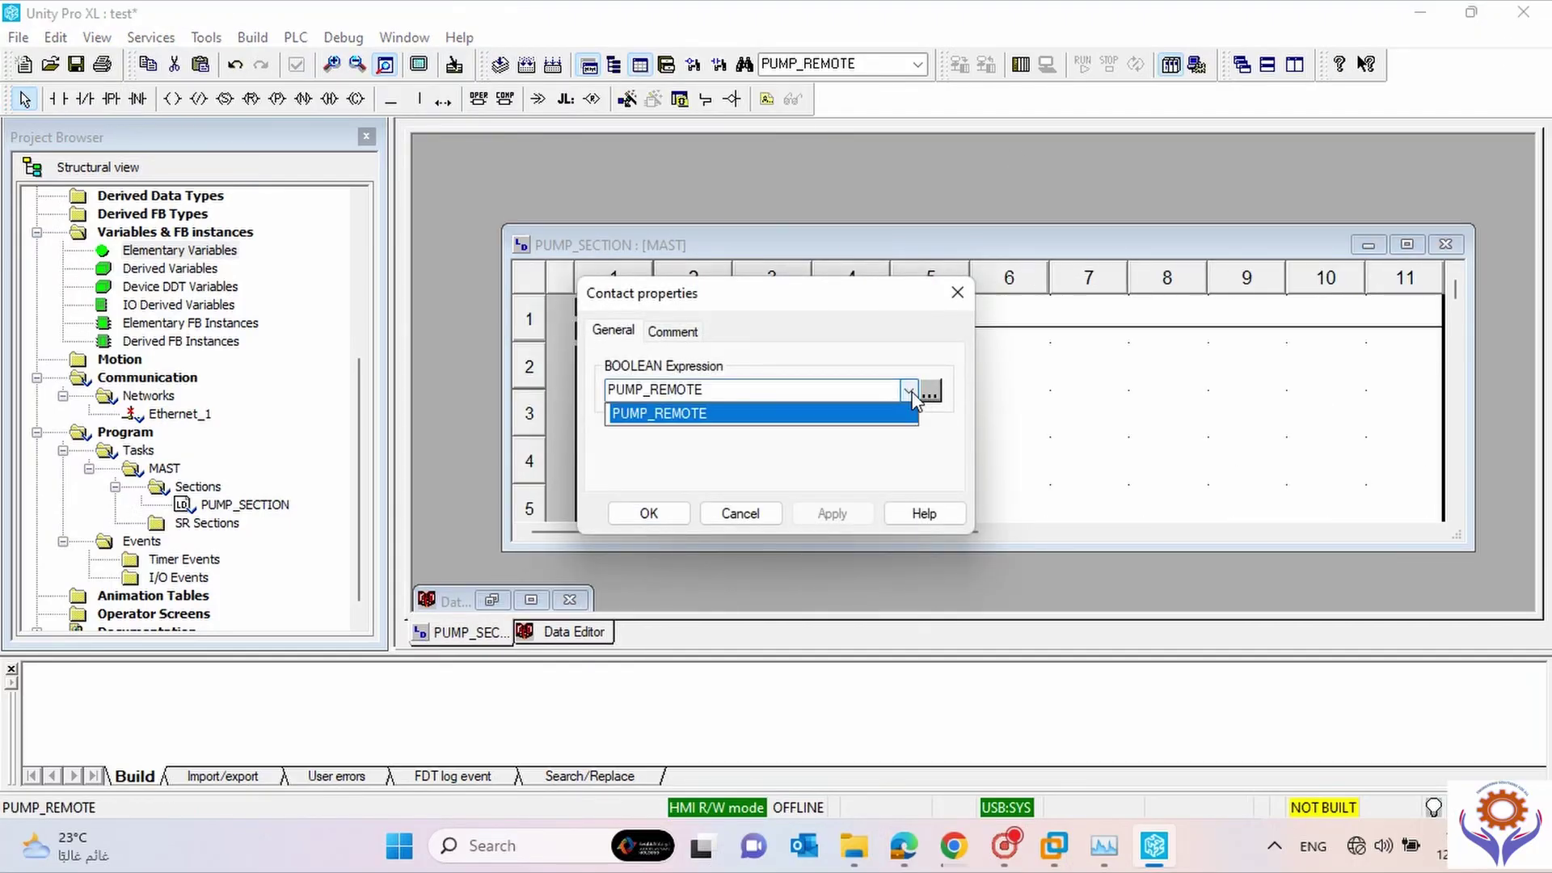
click(710, 416)
click(711, 399)
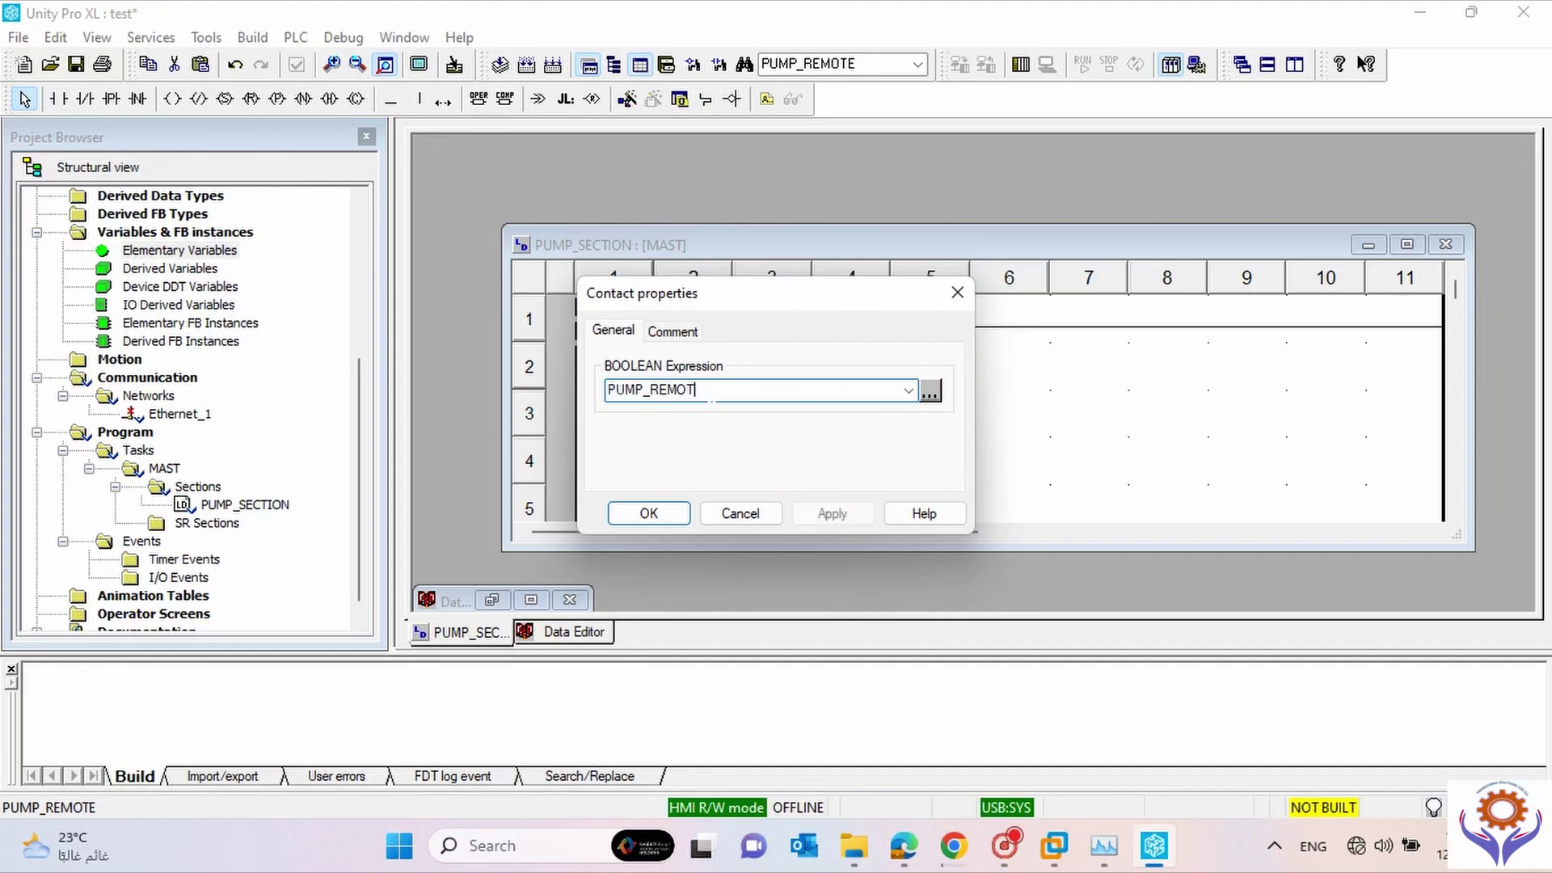
key(BackSpace)
key(BackSpace)
click(832, 514)
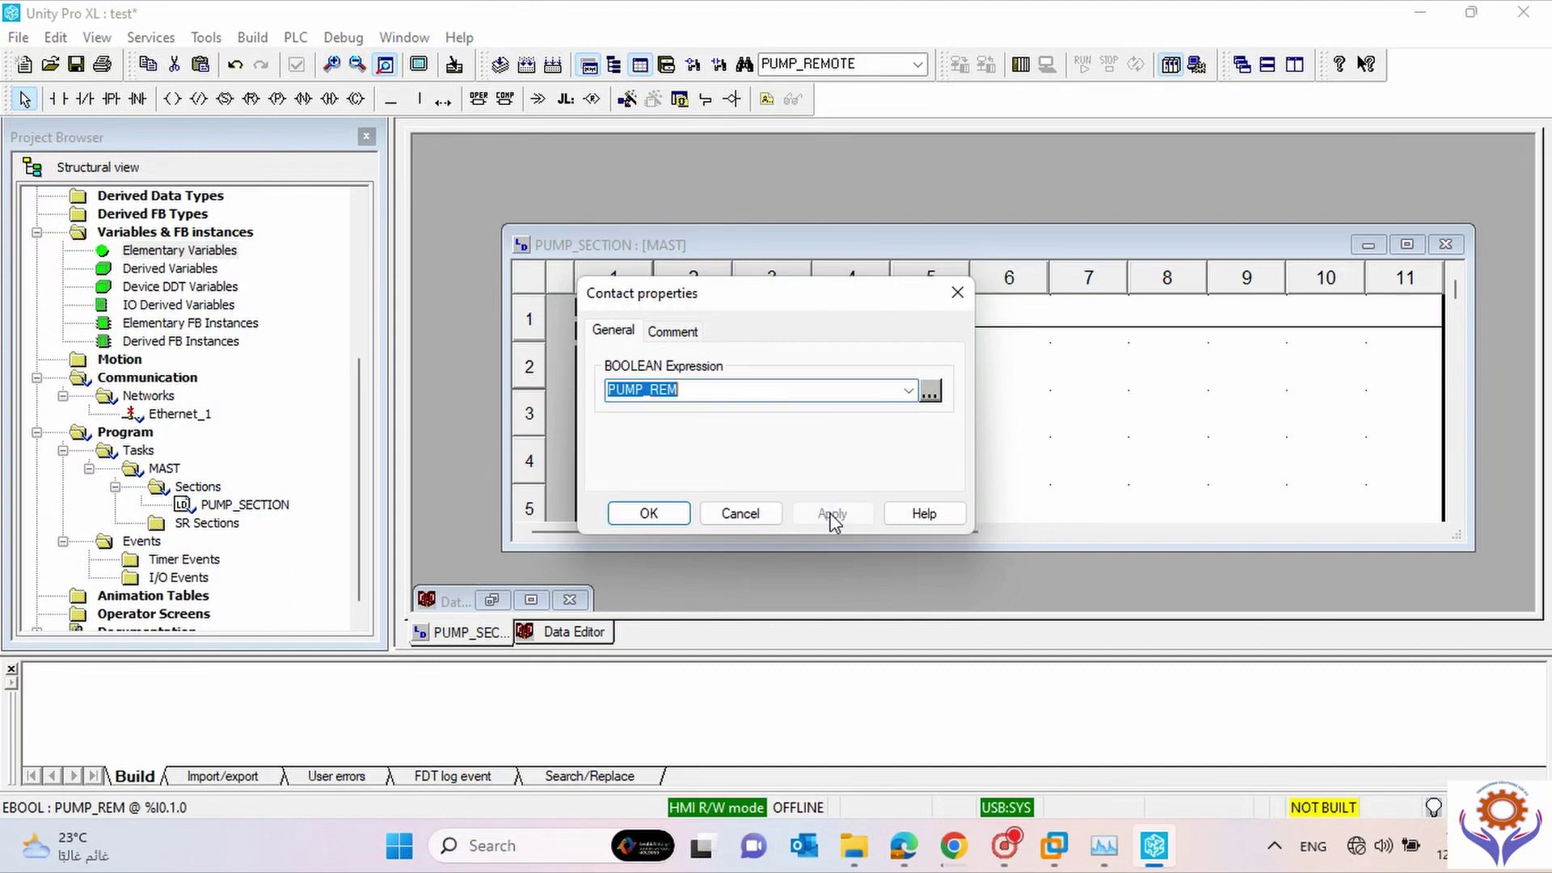
Maximize the PUMP_SECTION window and assign PUMP_TRIP to the normally closed contact in row 1, column 2.
click(651, 513)
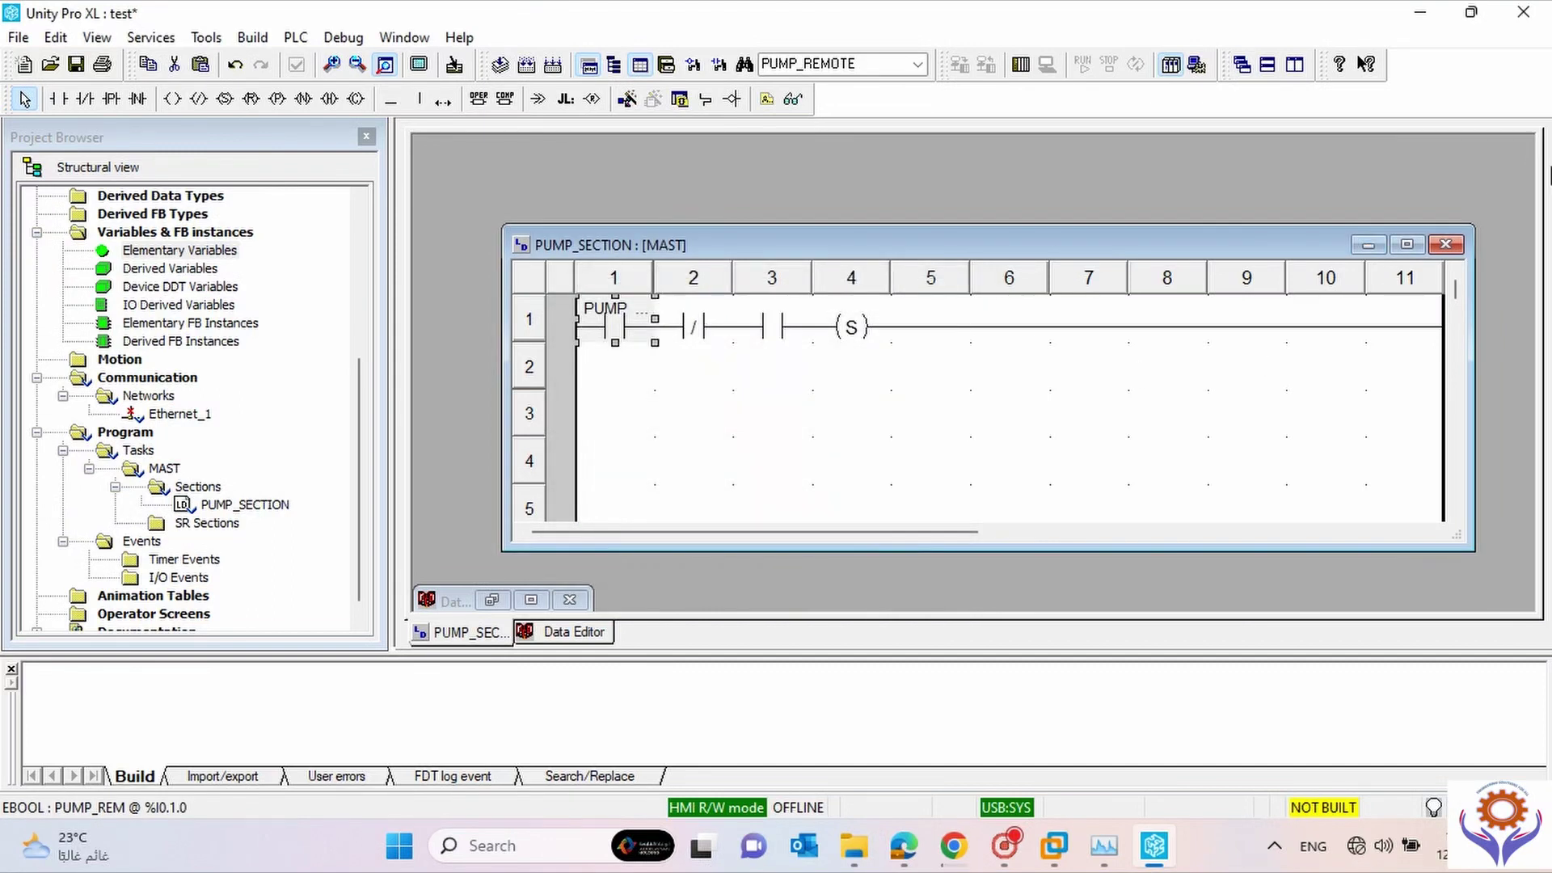
click(1409, 249)
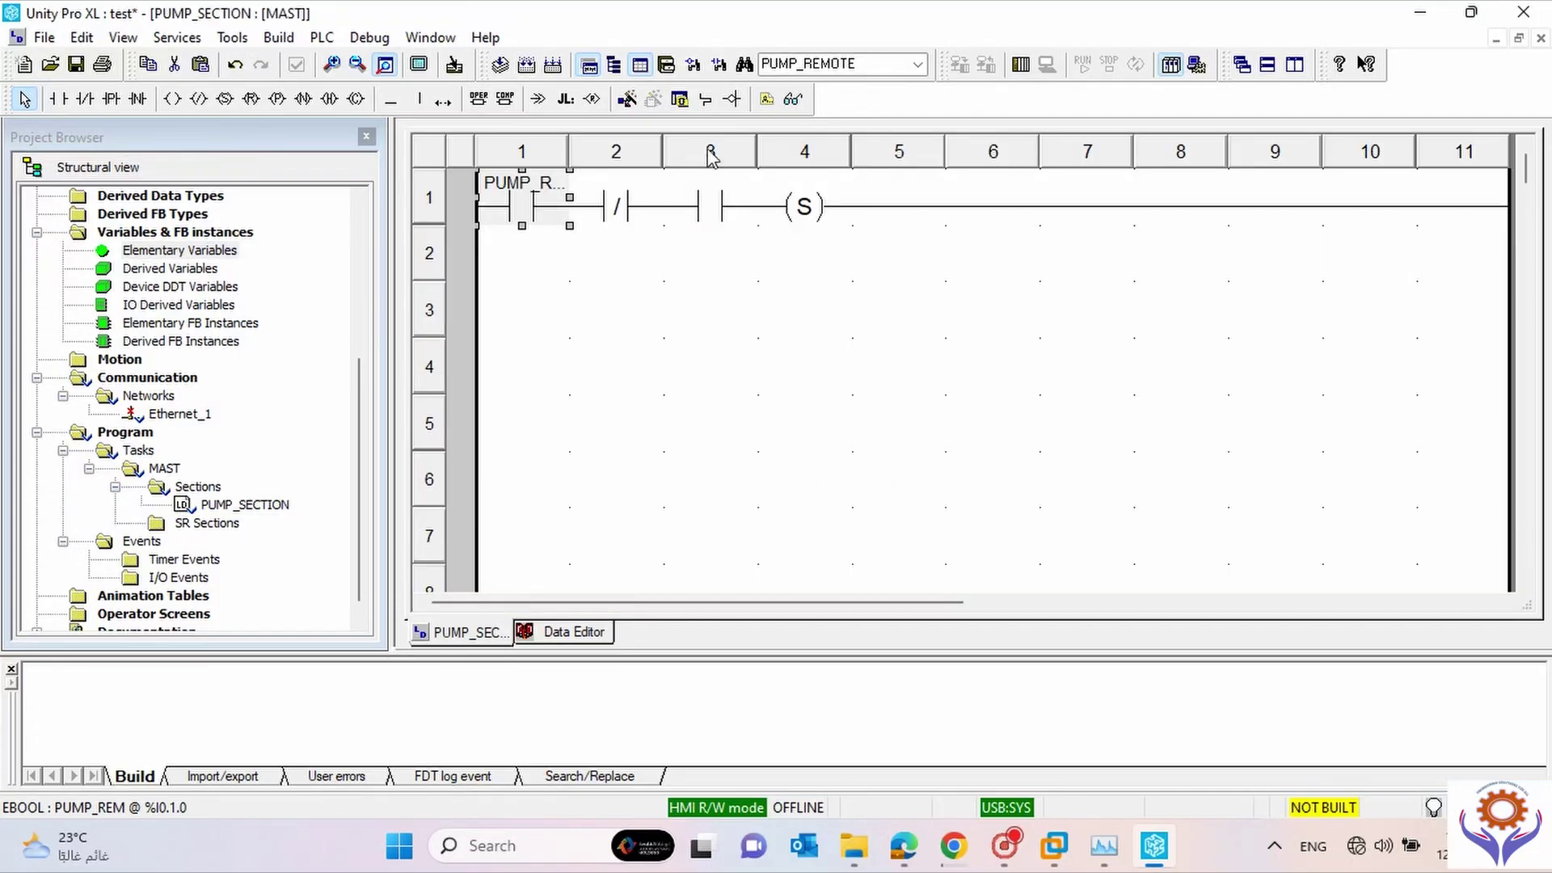
double_click(599, 186)
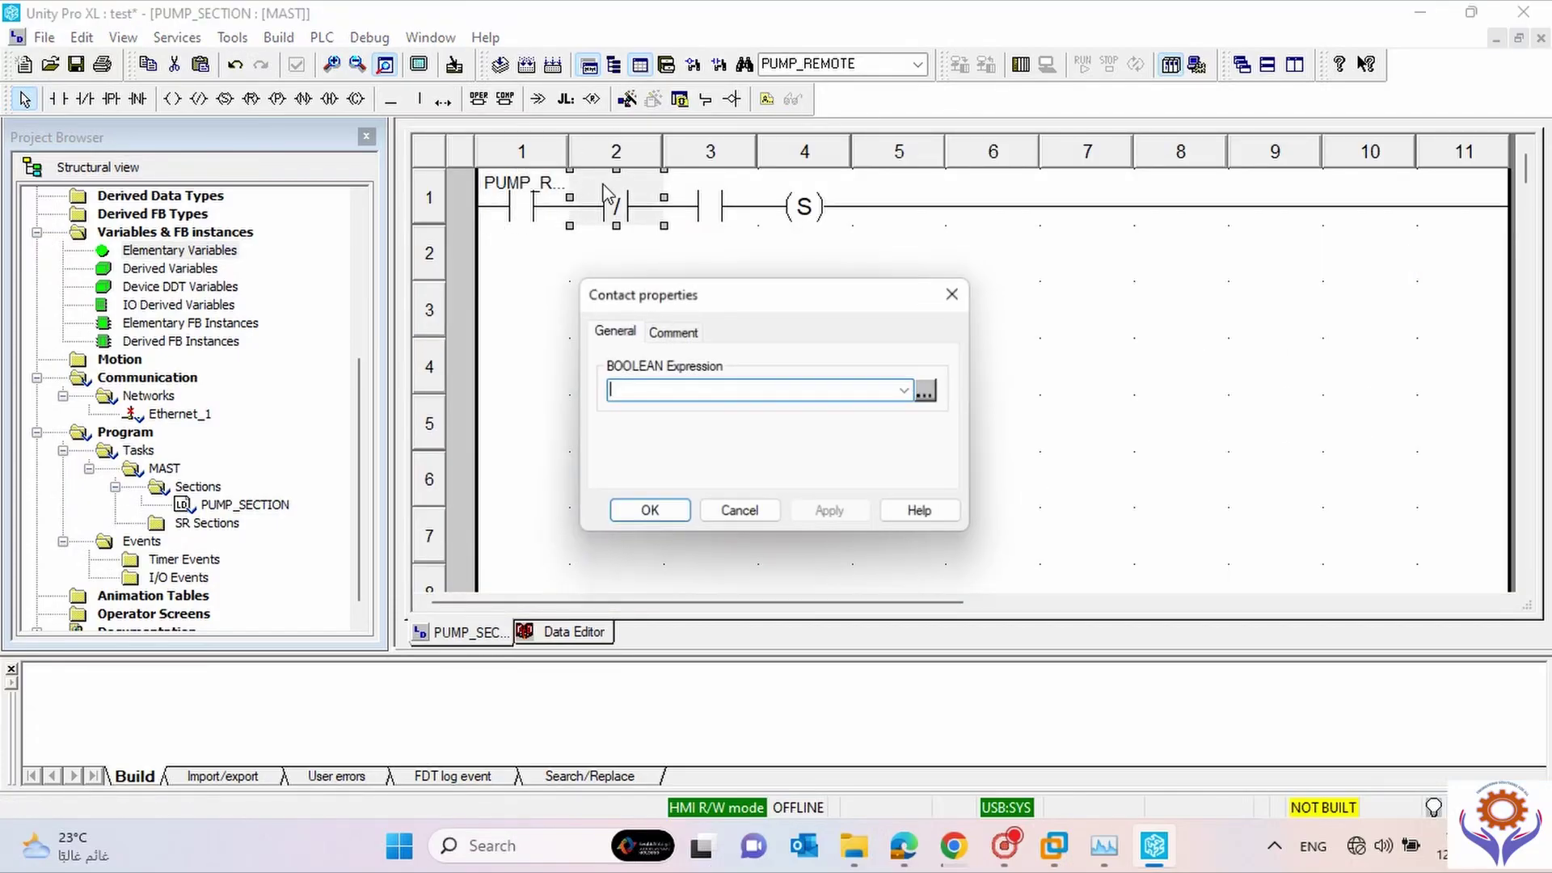
text(PUM)
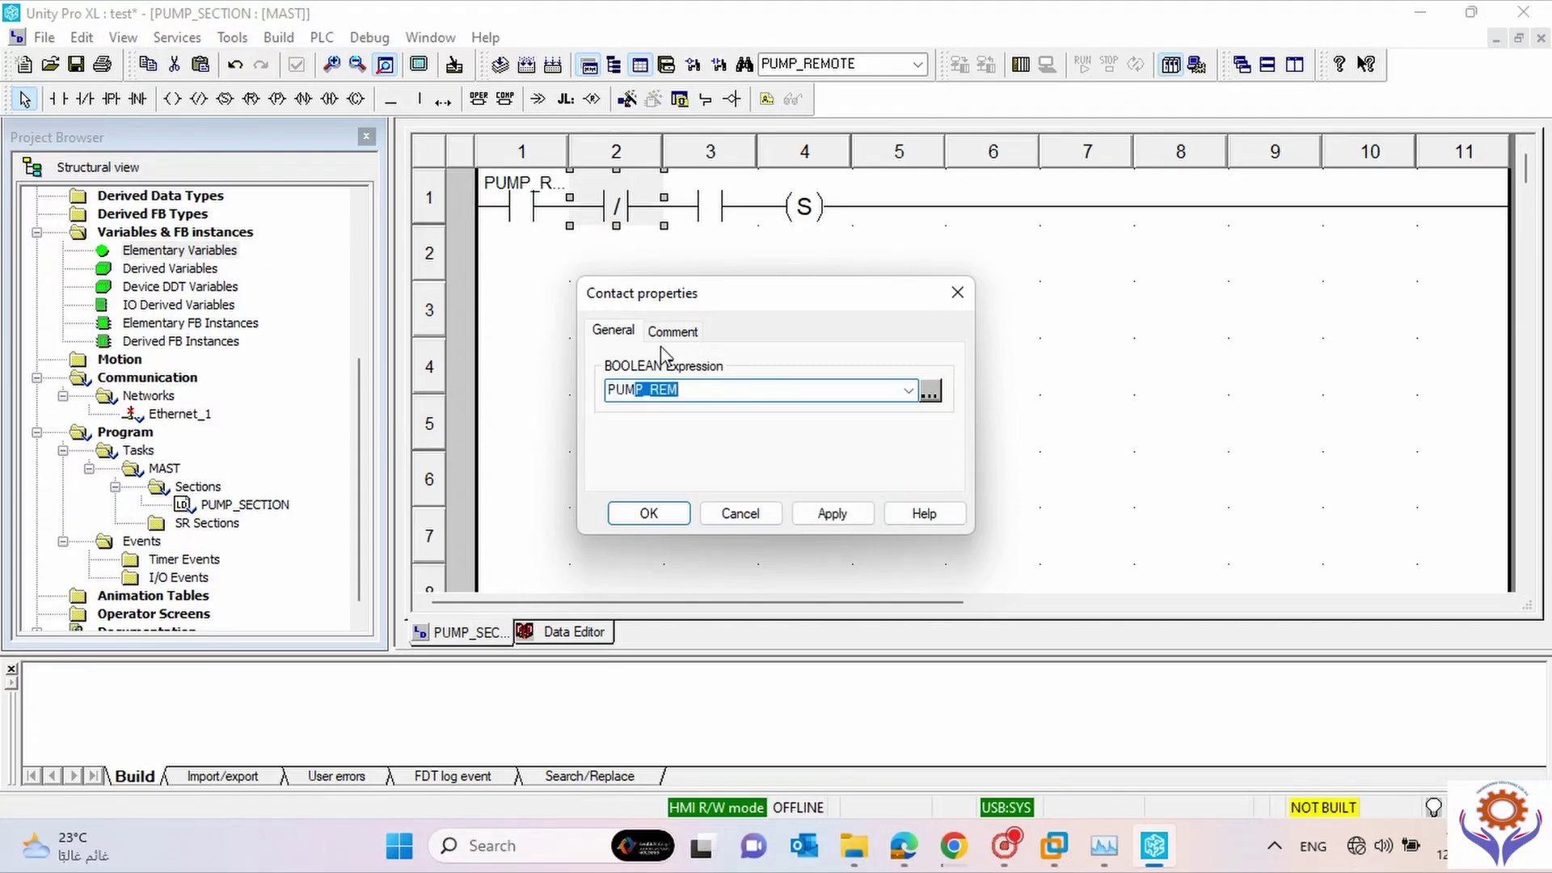
text(P)TRIP)
key(Return)
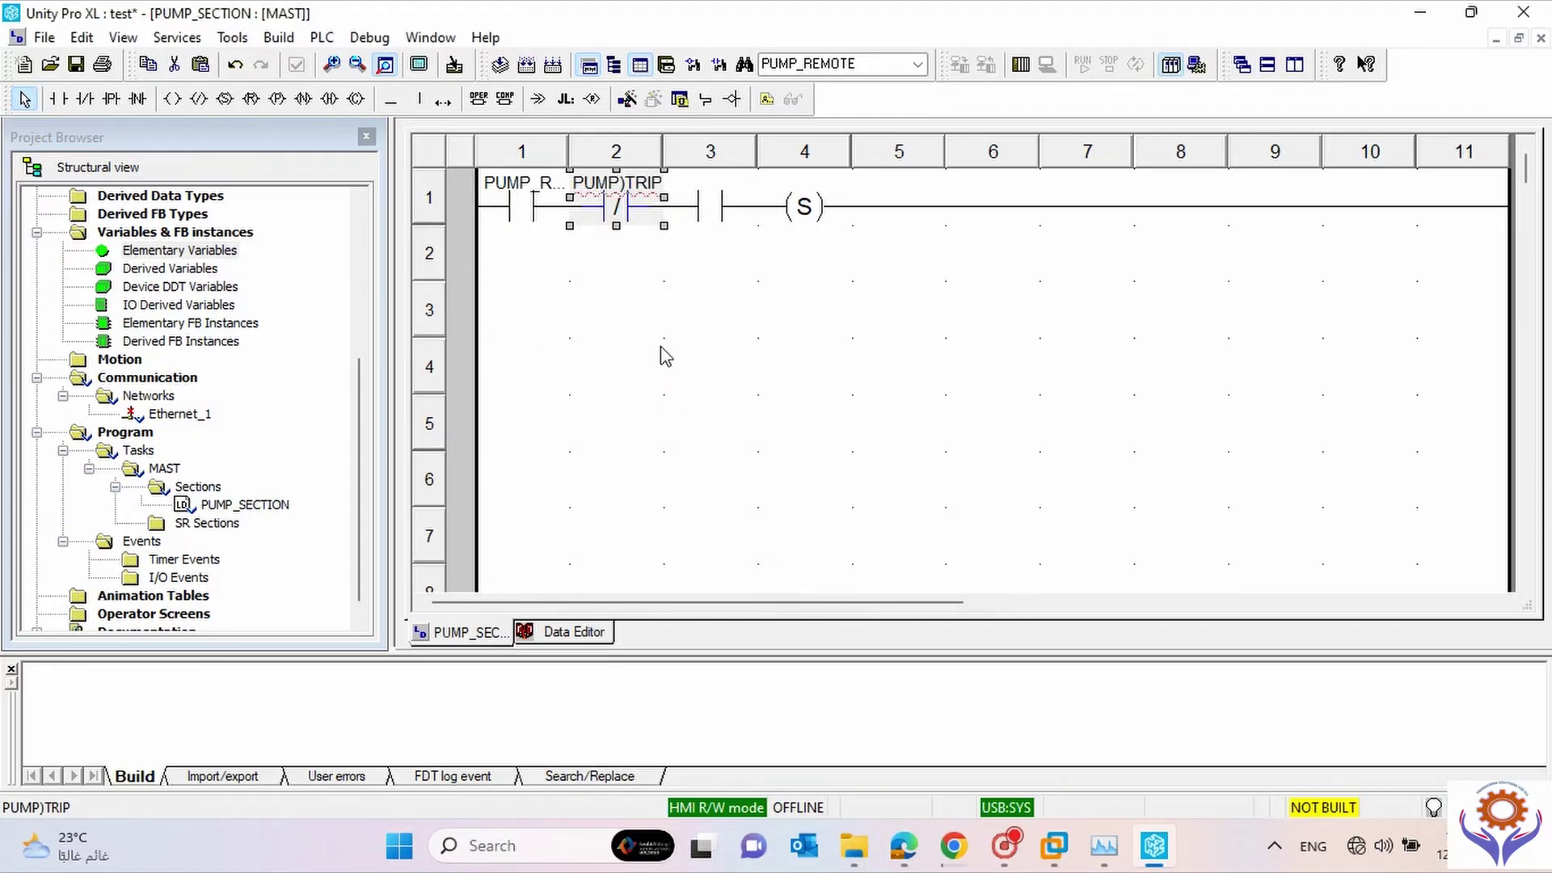
double_click(628, 204)
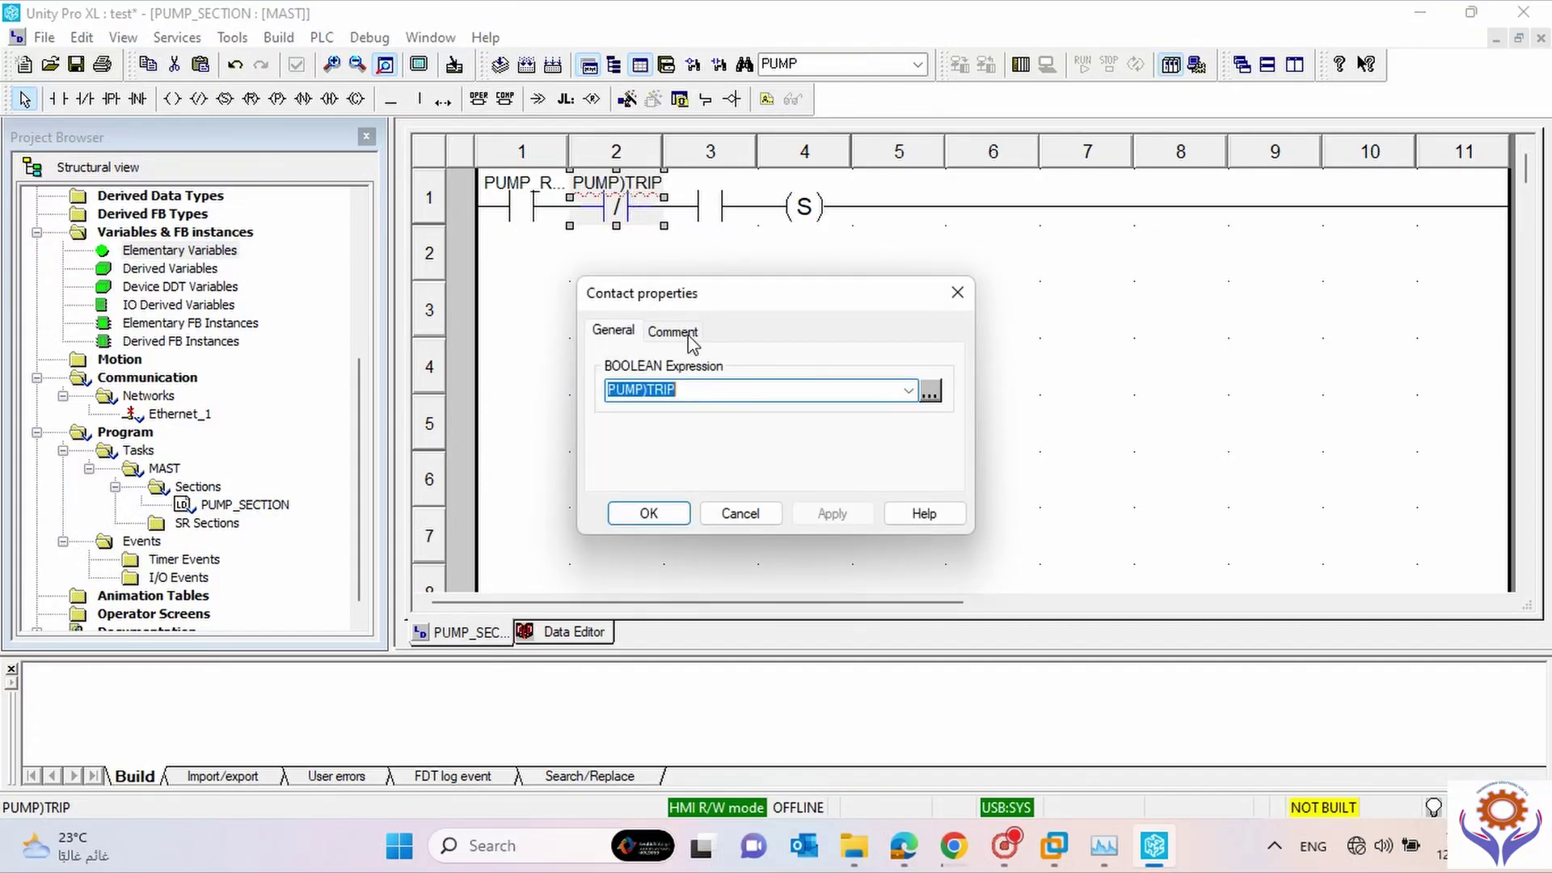
click(650, 390)
key(BackSpace)
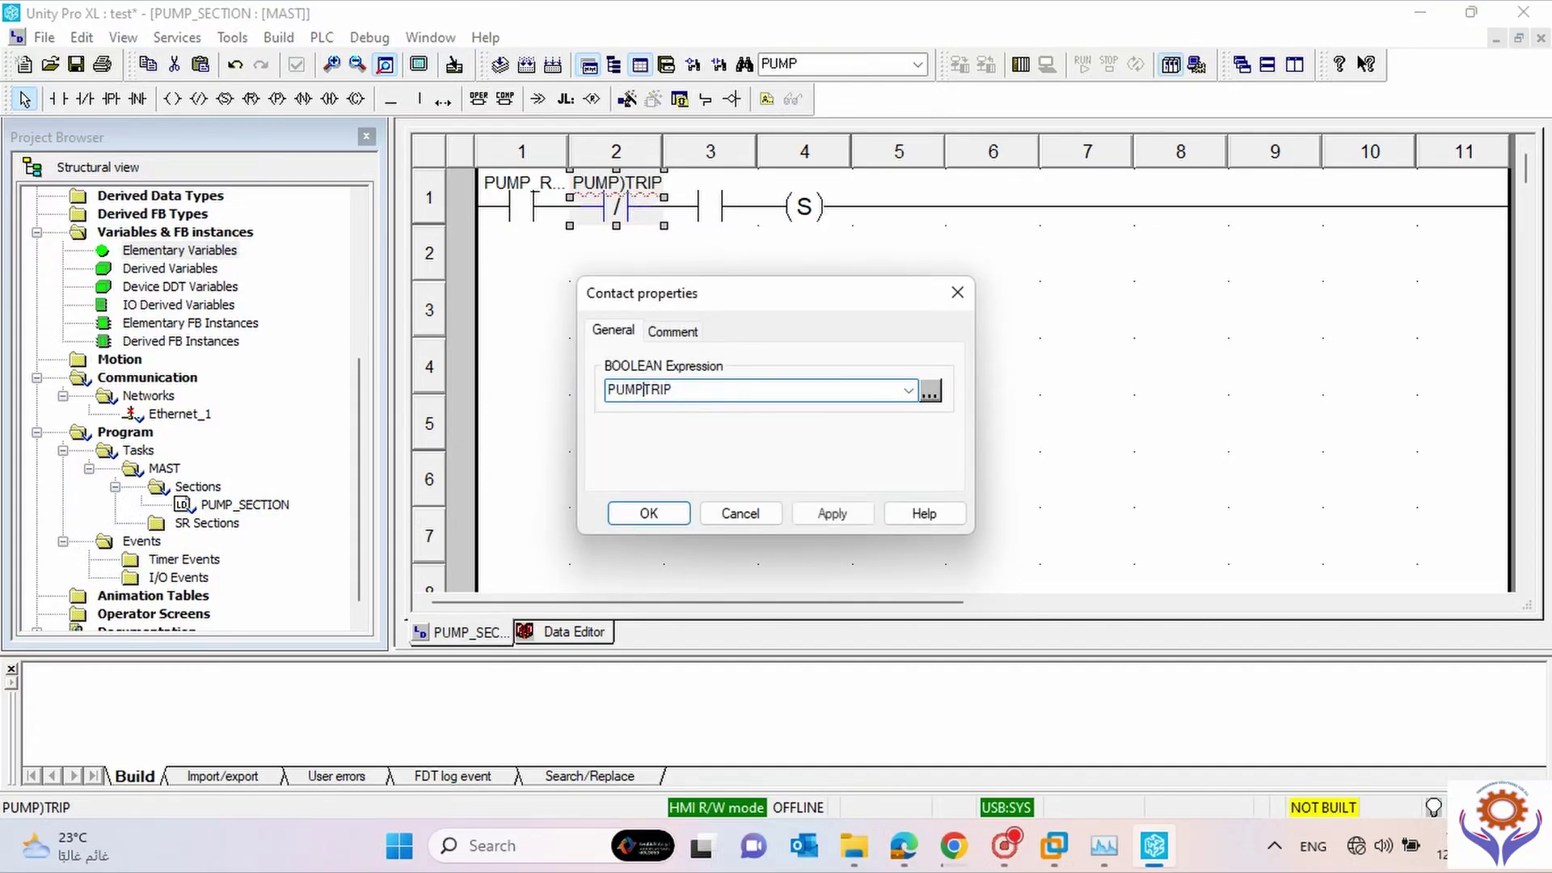
click(648, 513)
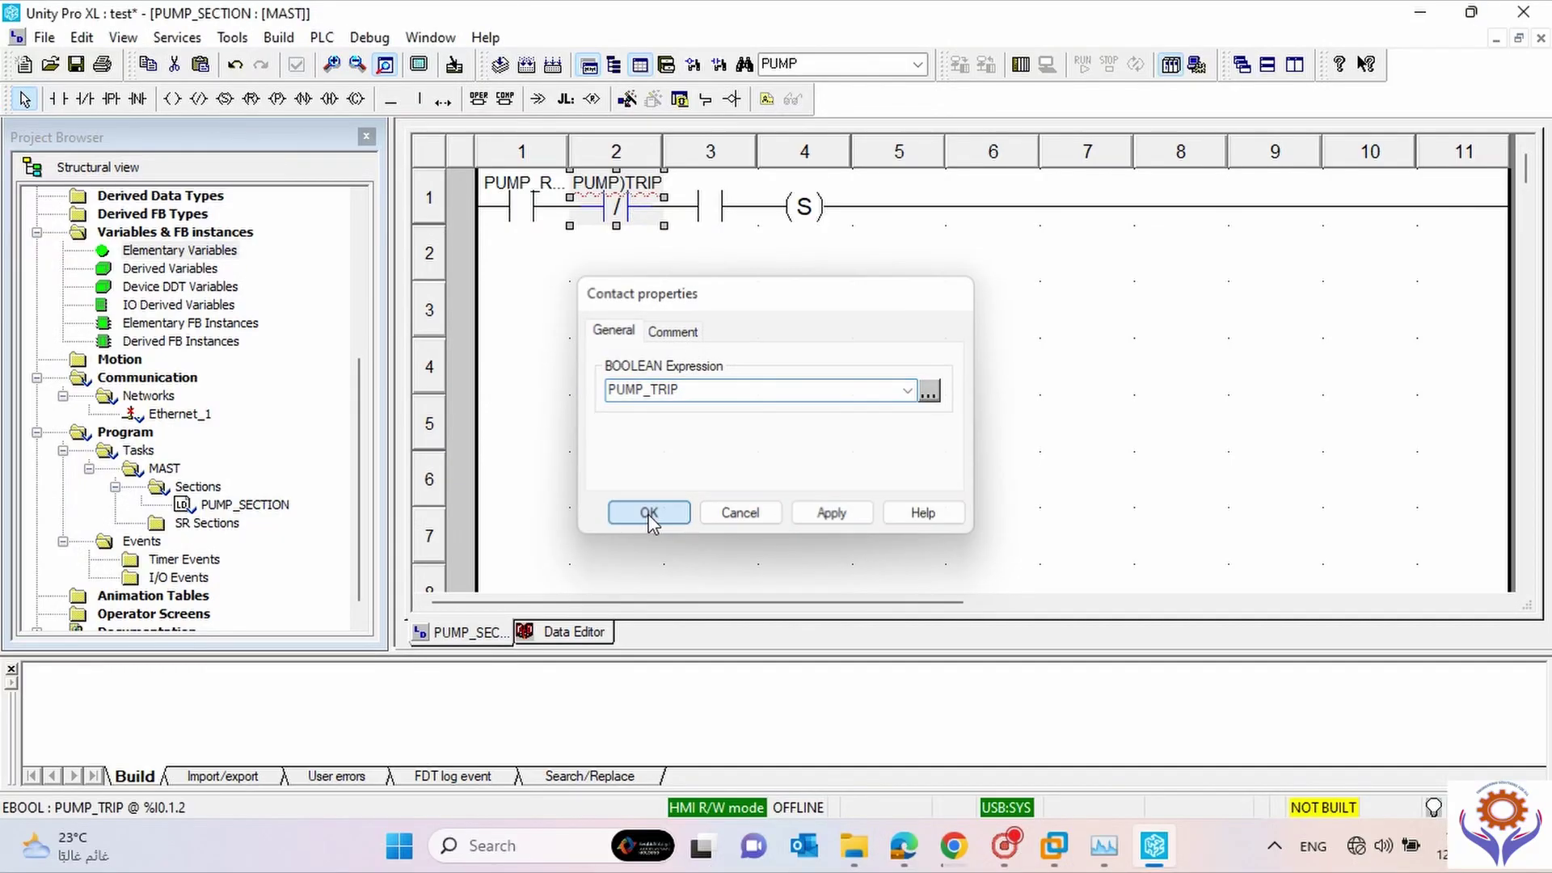
click(702, 315)
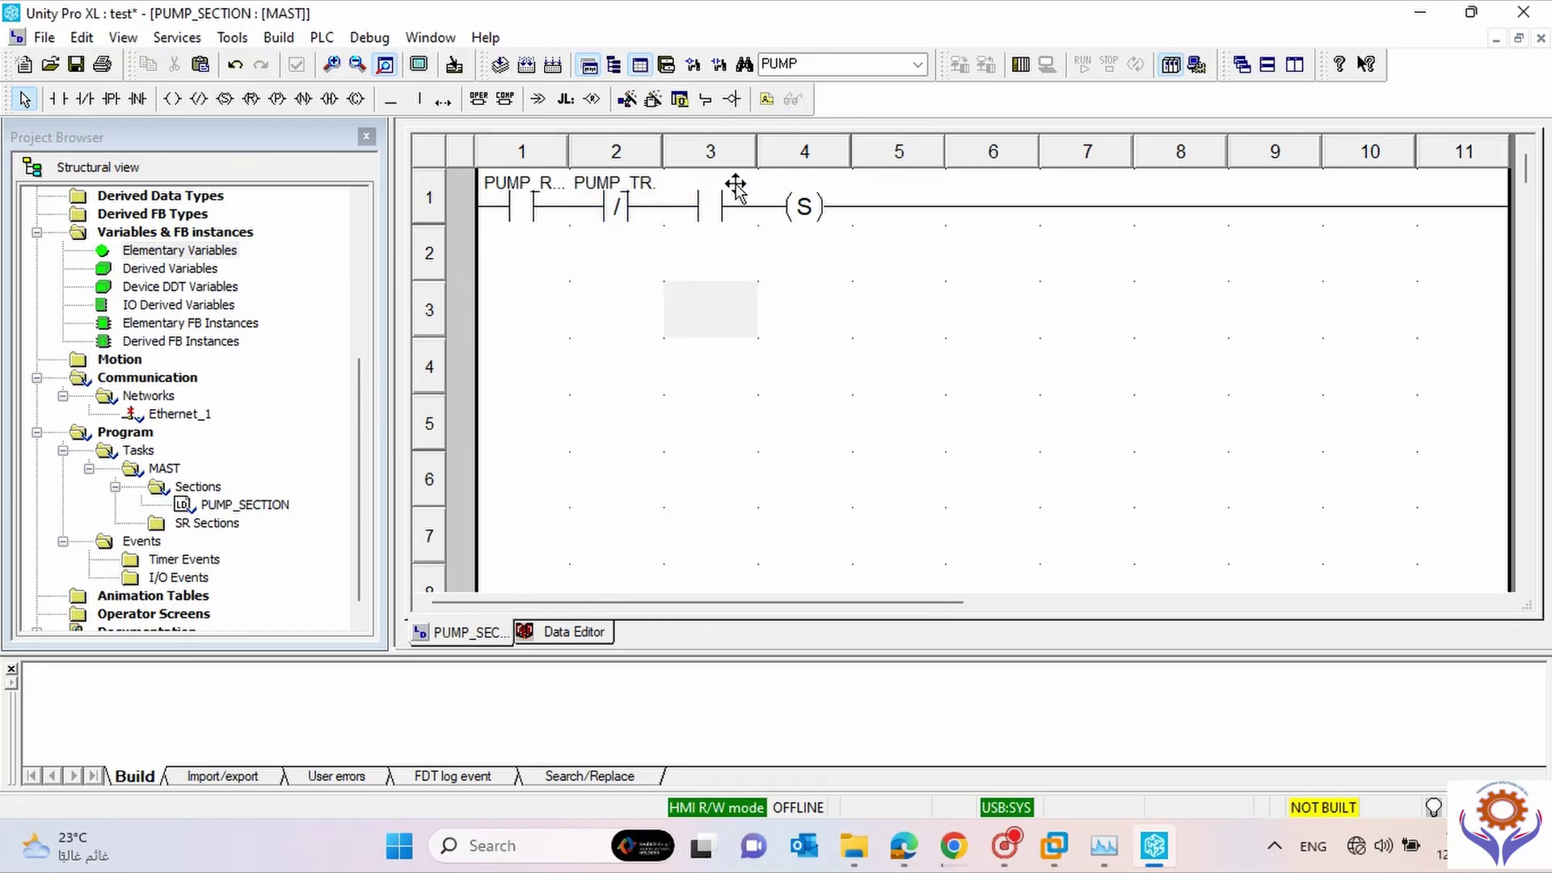
Assign PUMP_HLTY to the normally open contact in row 1, column 3, creating it as a new BOOL variable.
double_click(700, 198)
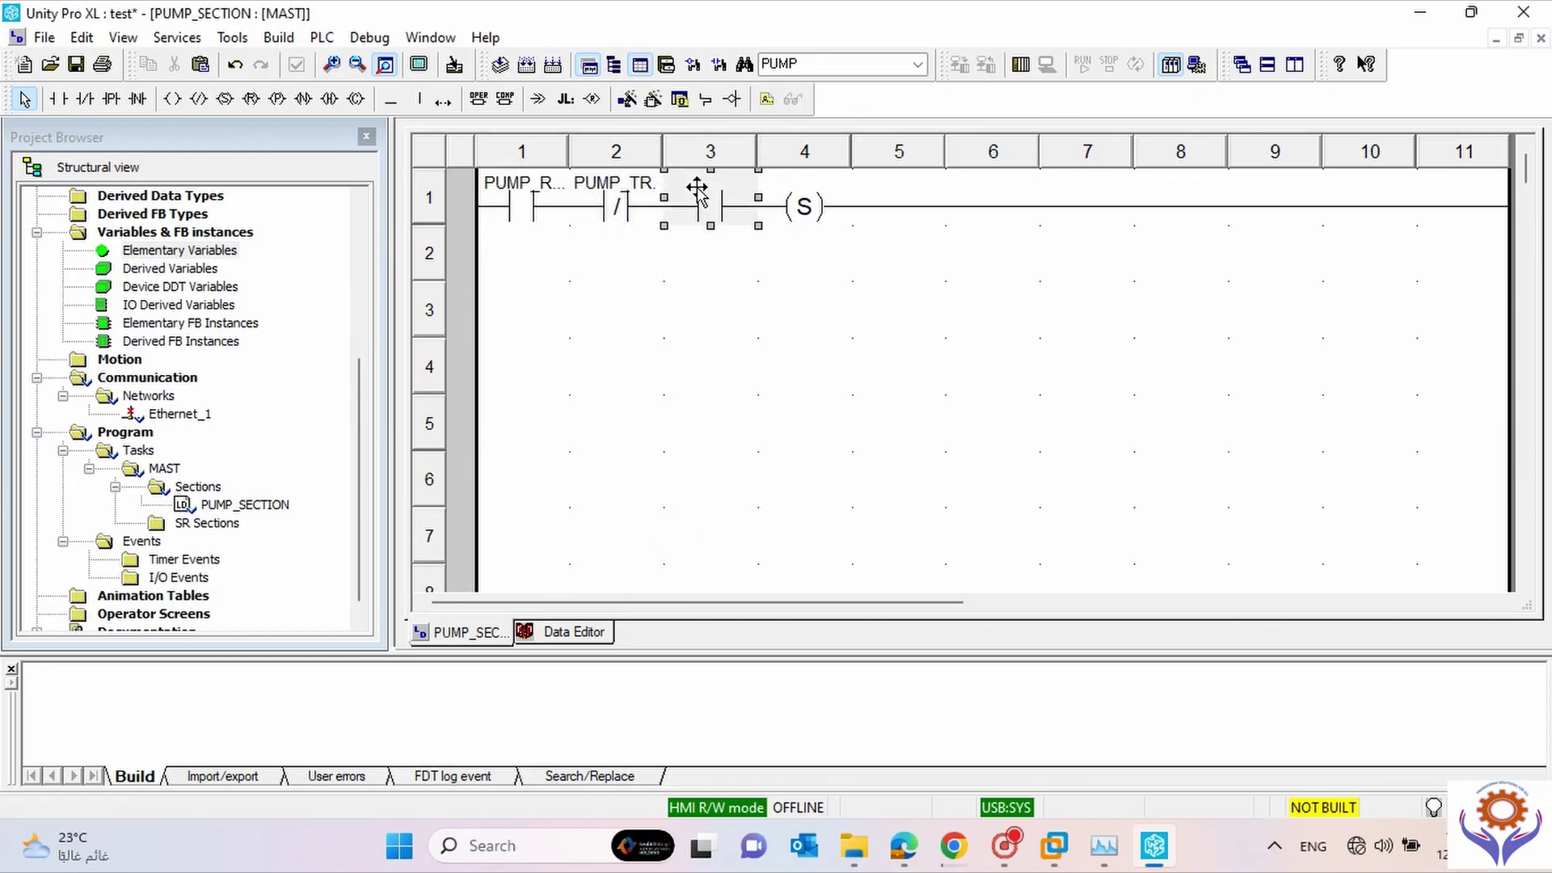
text(PU)
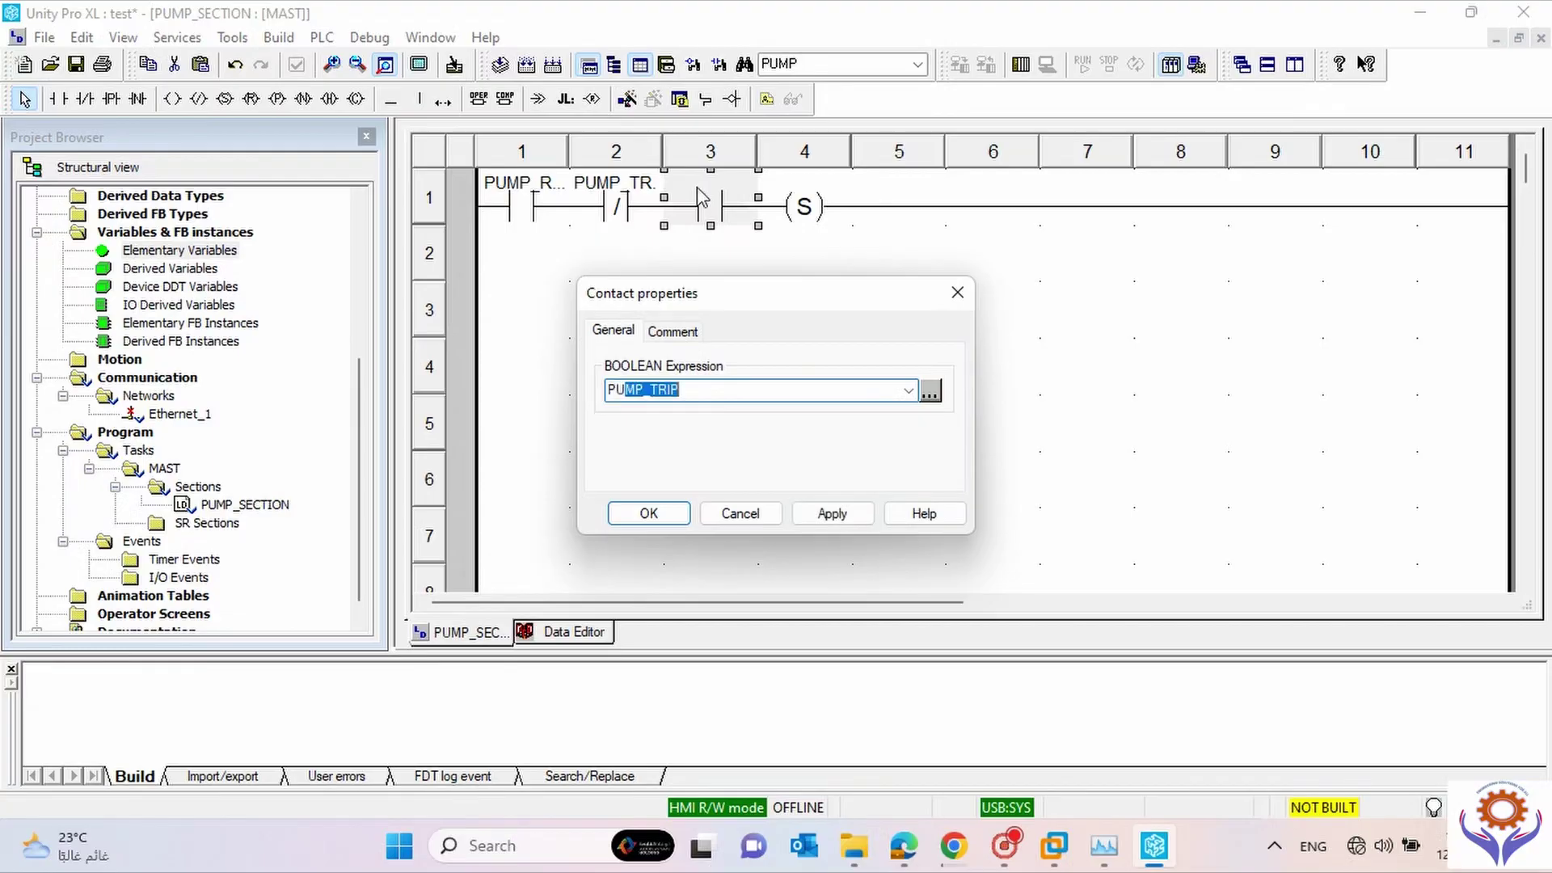
text(MP_HLTY)
click(835, 512)
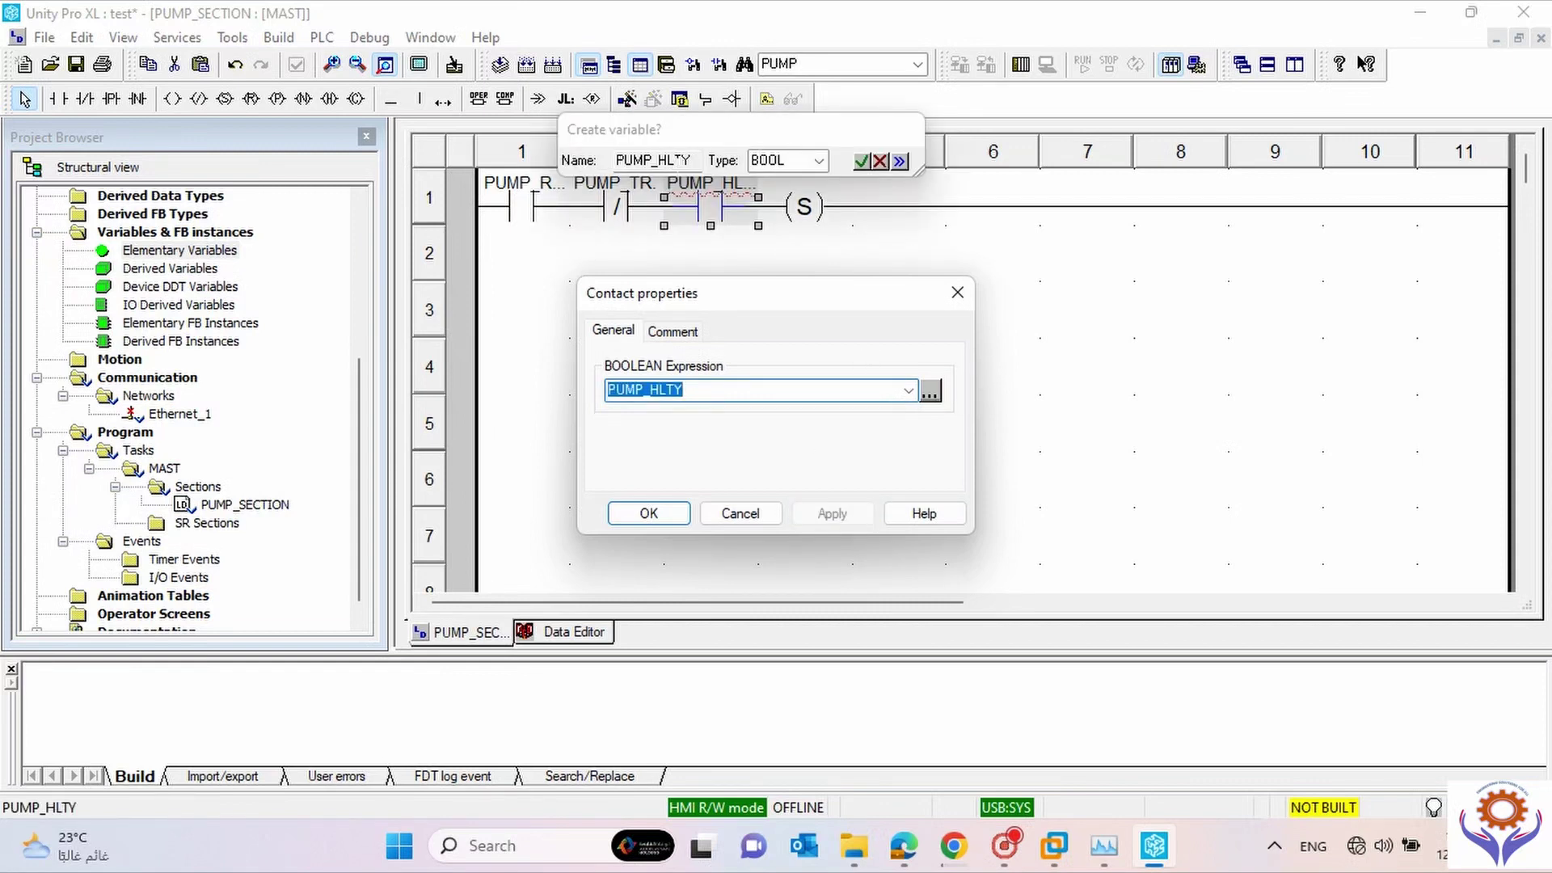
click(899, 161)
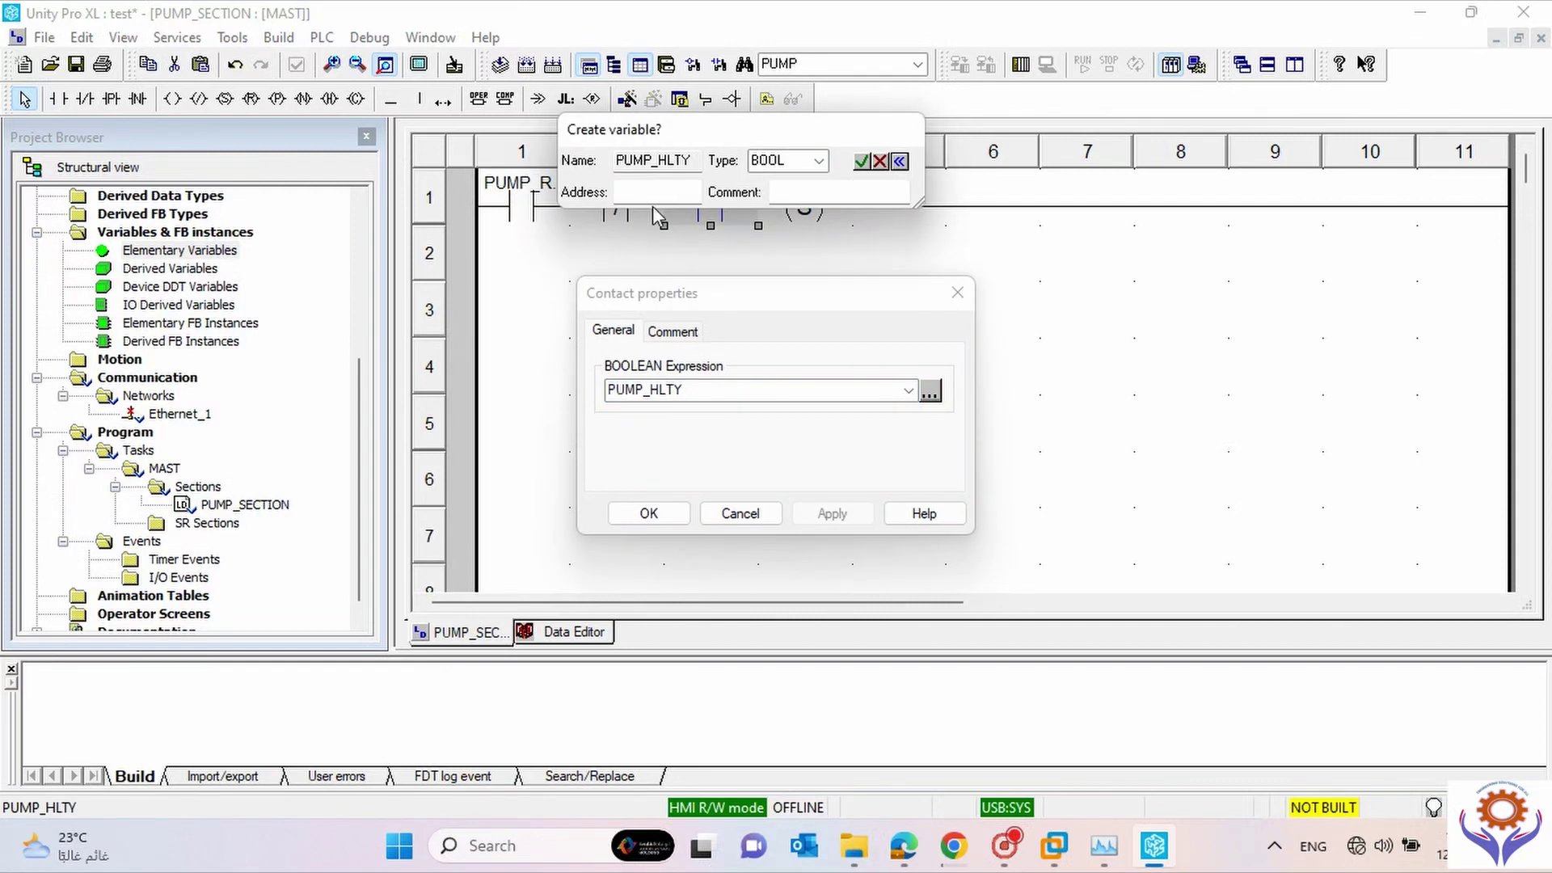
click(861, 162)
click(683, 519)
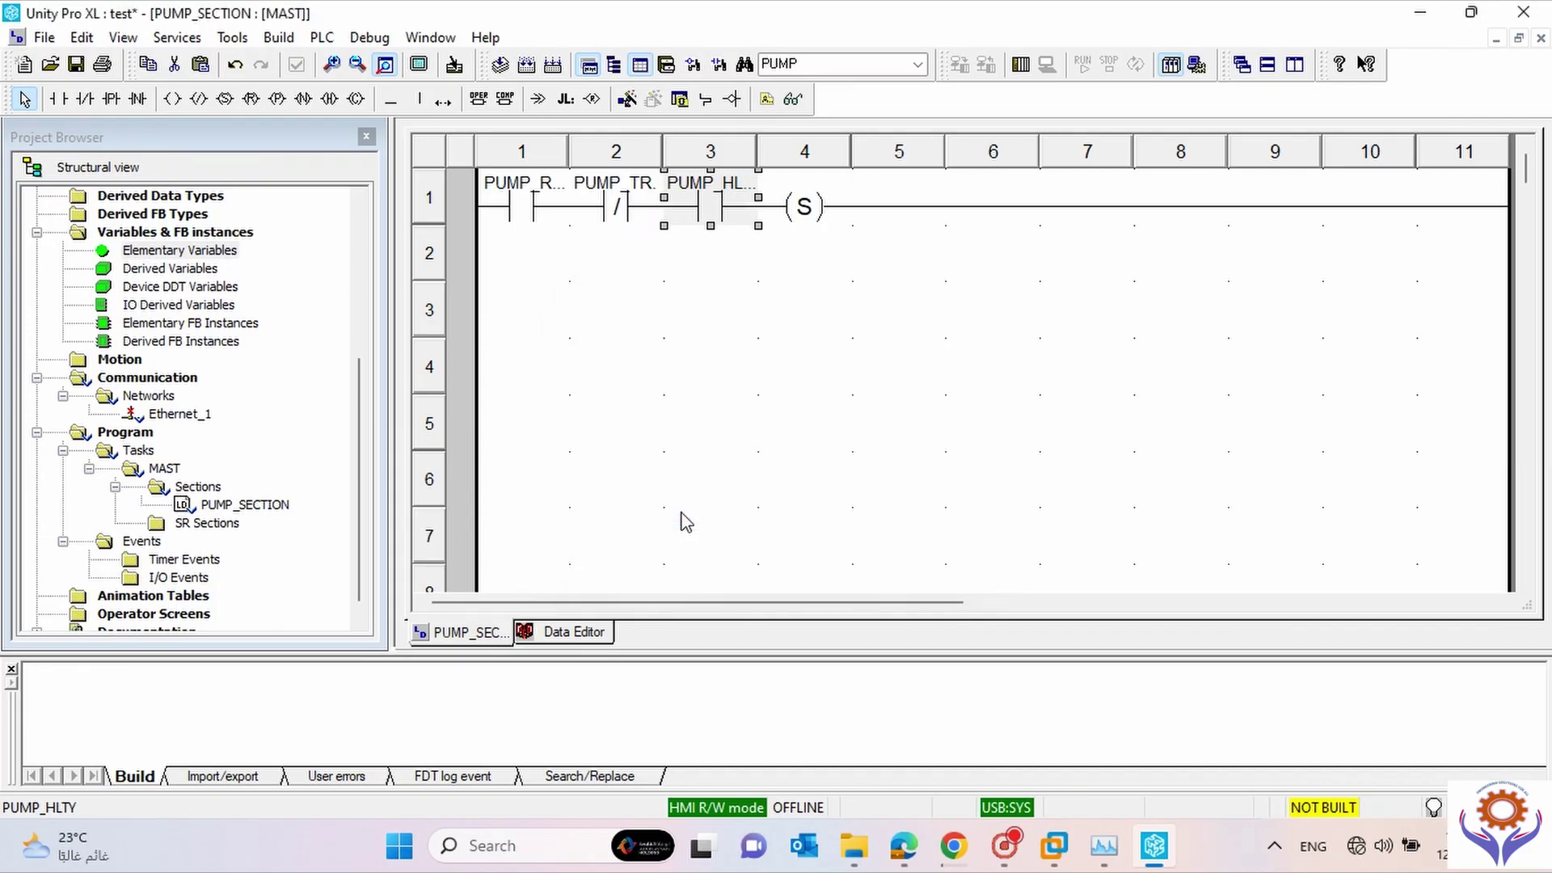
click(770, 321)
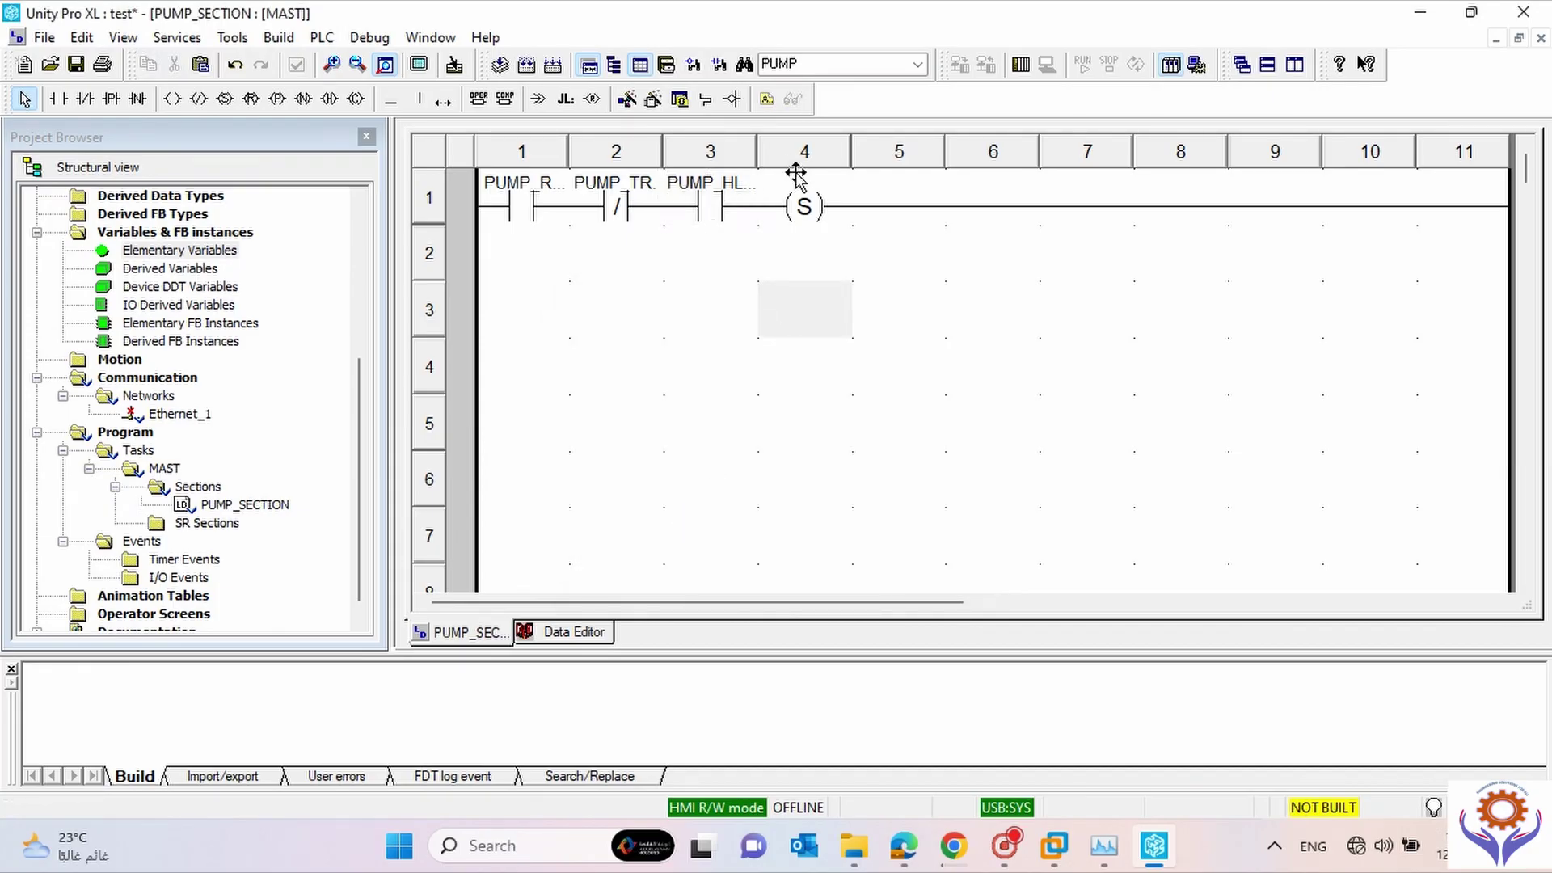
Set the BOOLEAN expression of the set coil in row 1 to PUMP_STR_CMD and apply it.
double_click(800, 194)
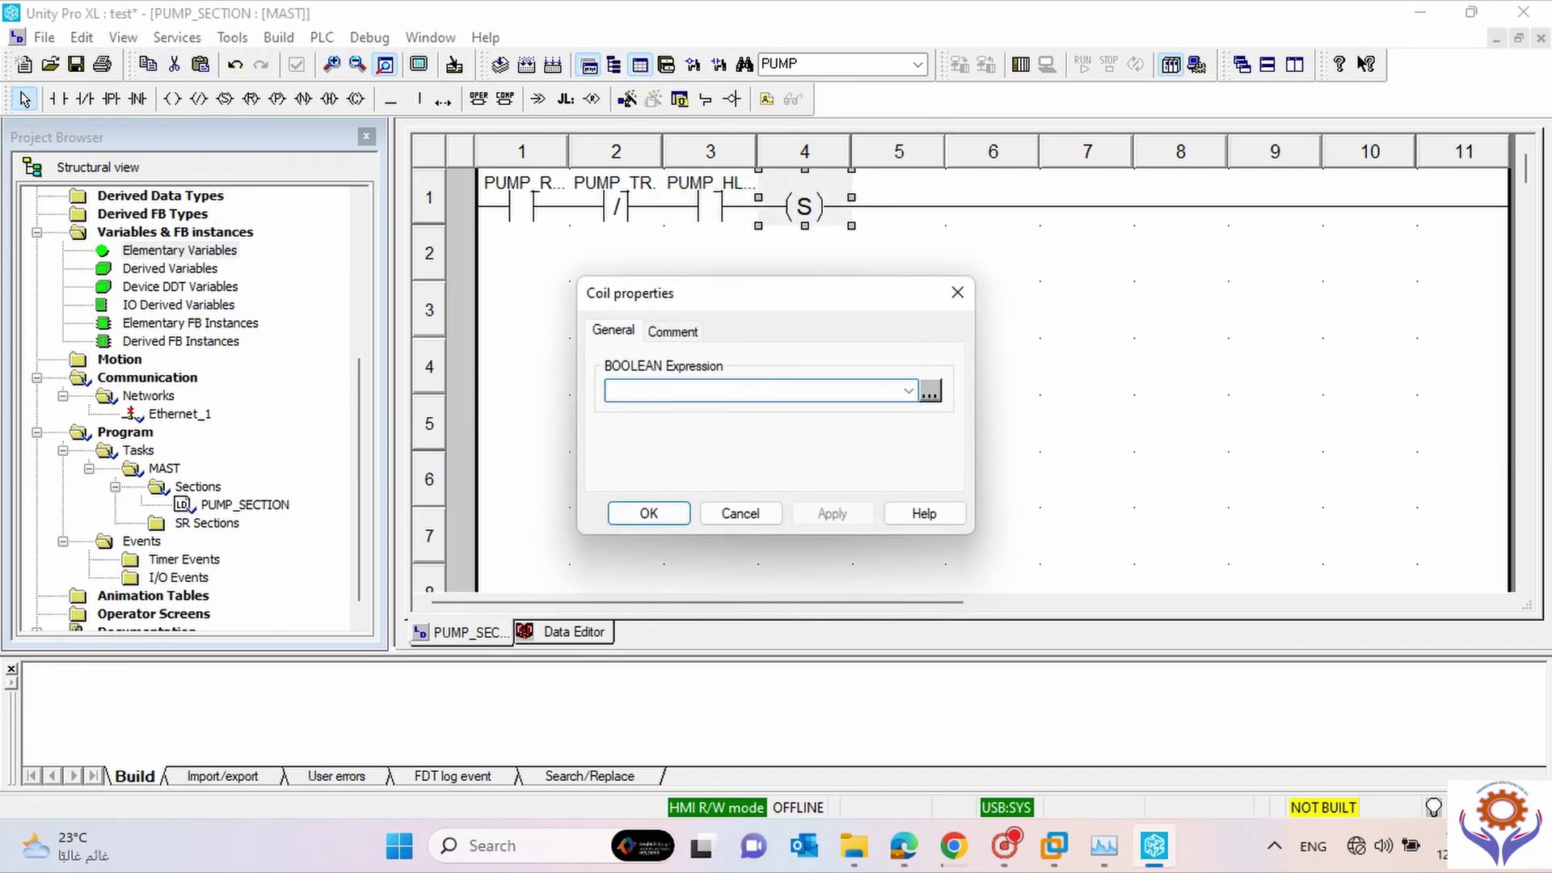
text(PU)
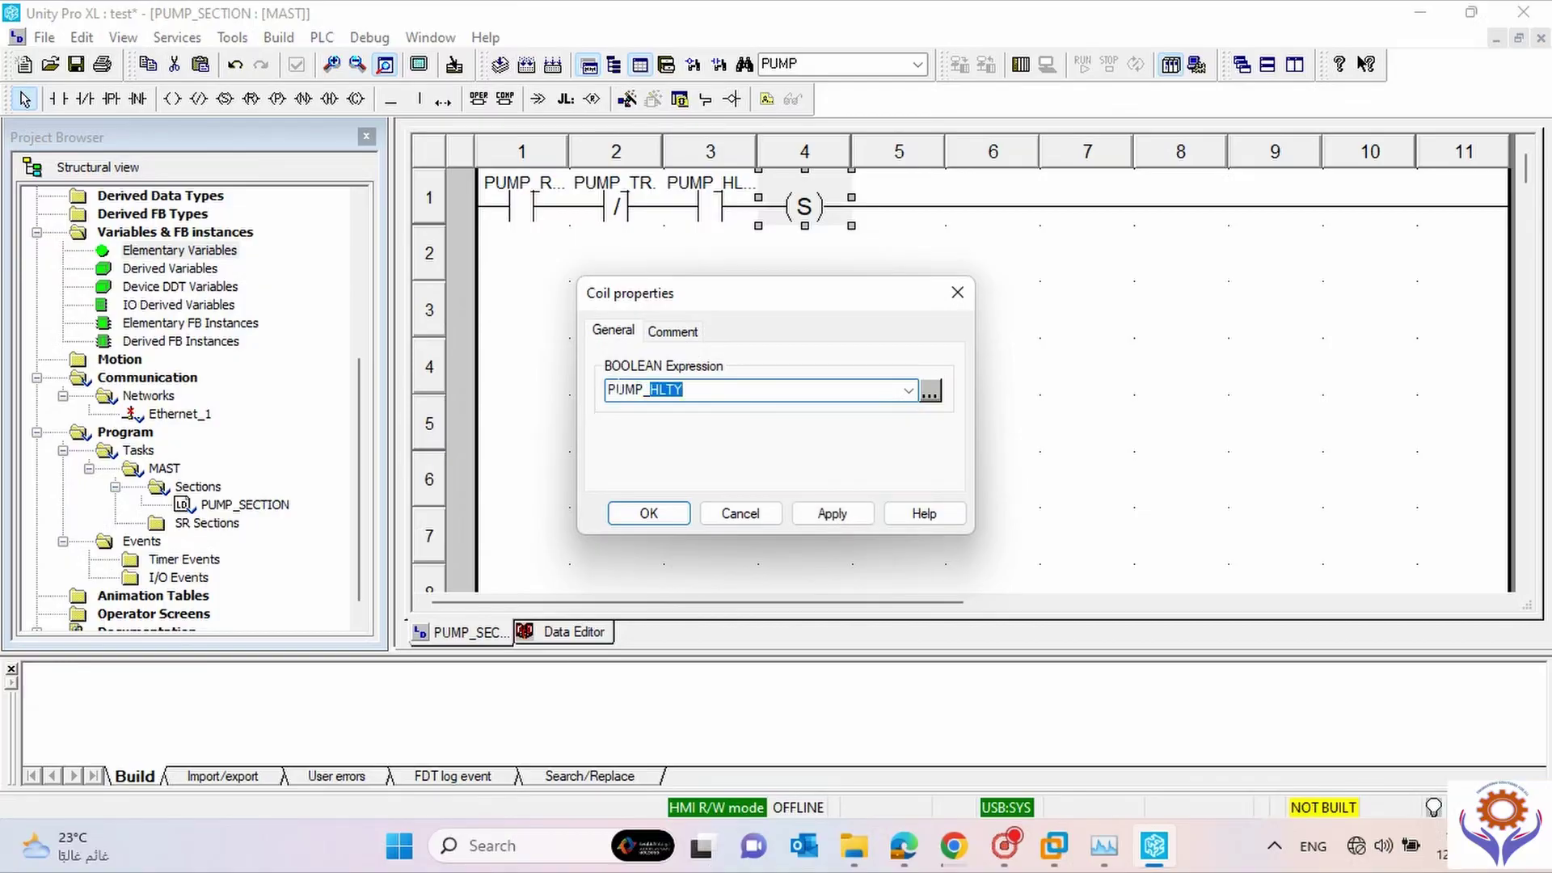
text(MP_STR_CMD)
click(824, 517)
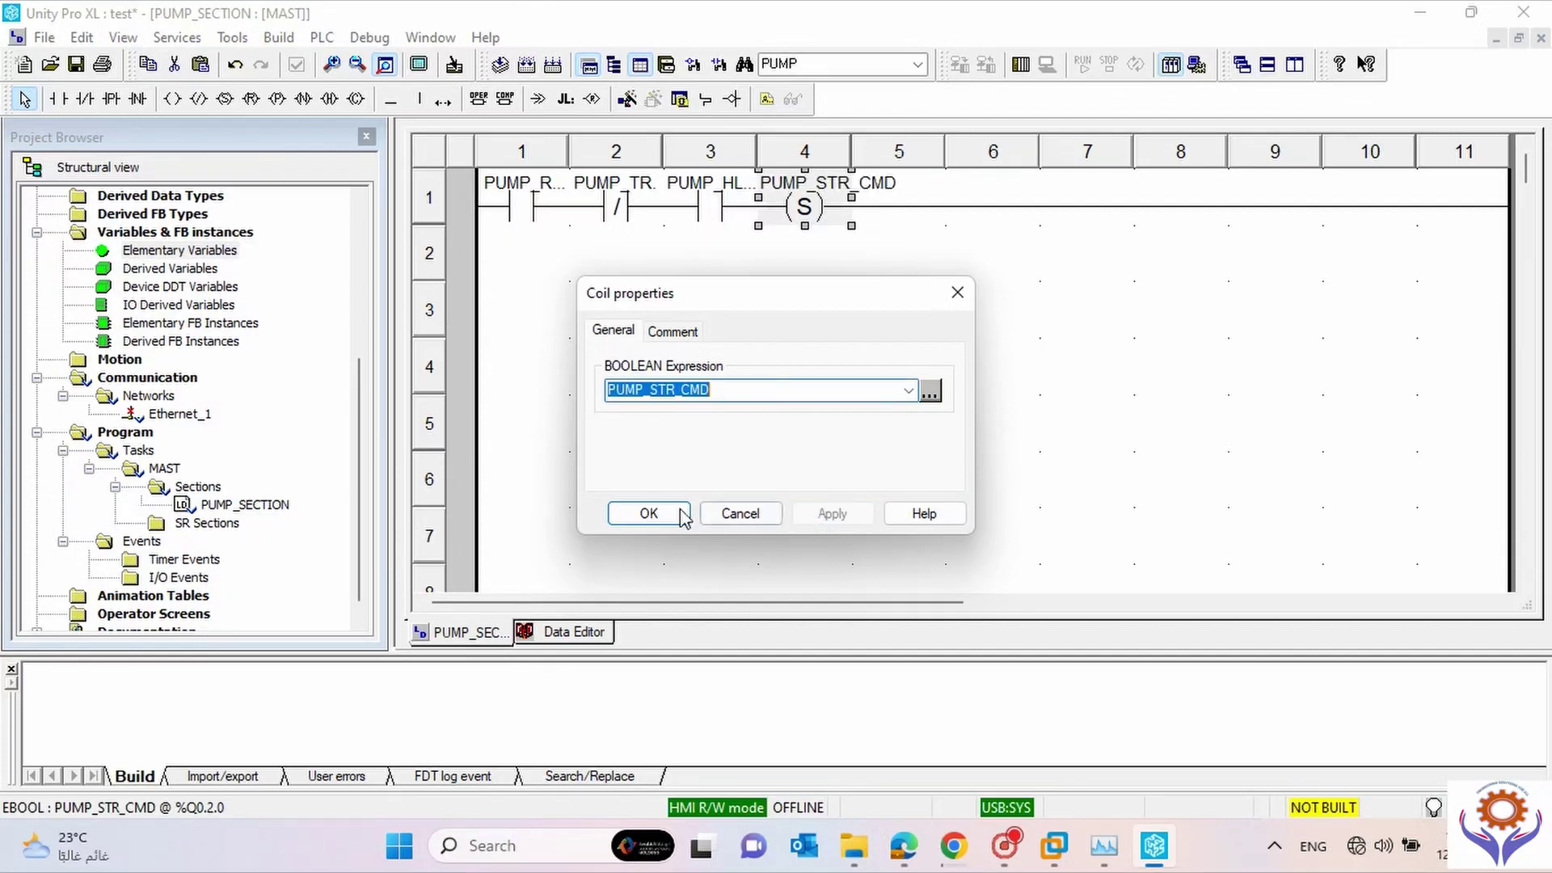
click(650, 513)
click(651, 409)
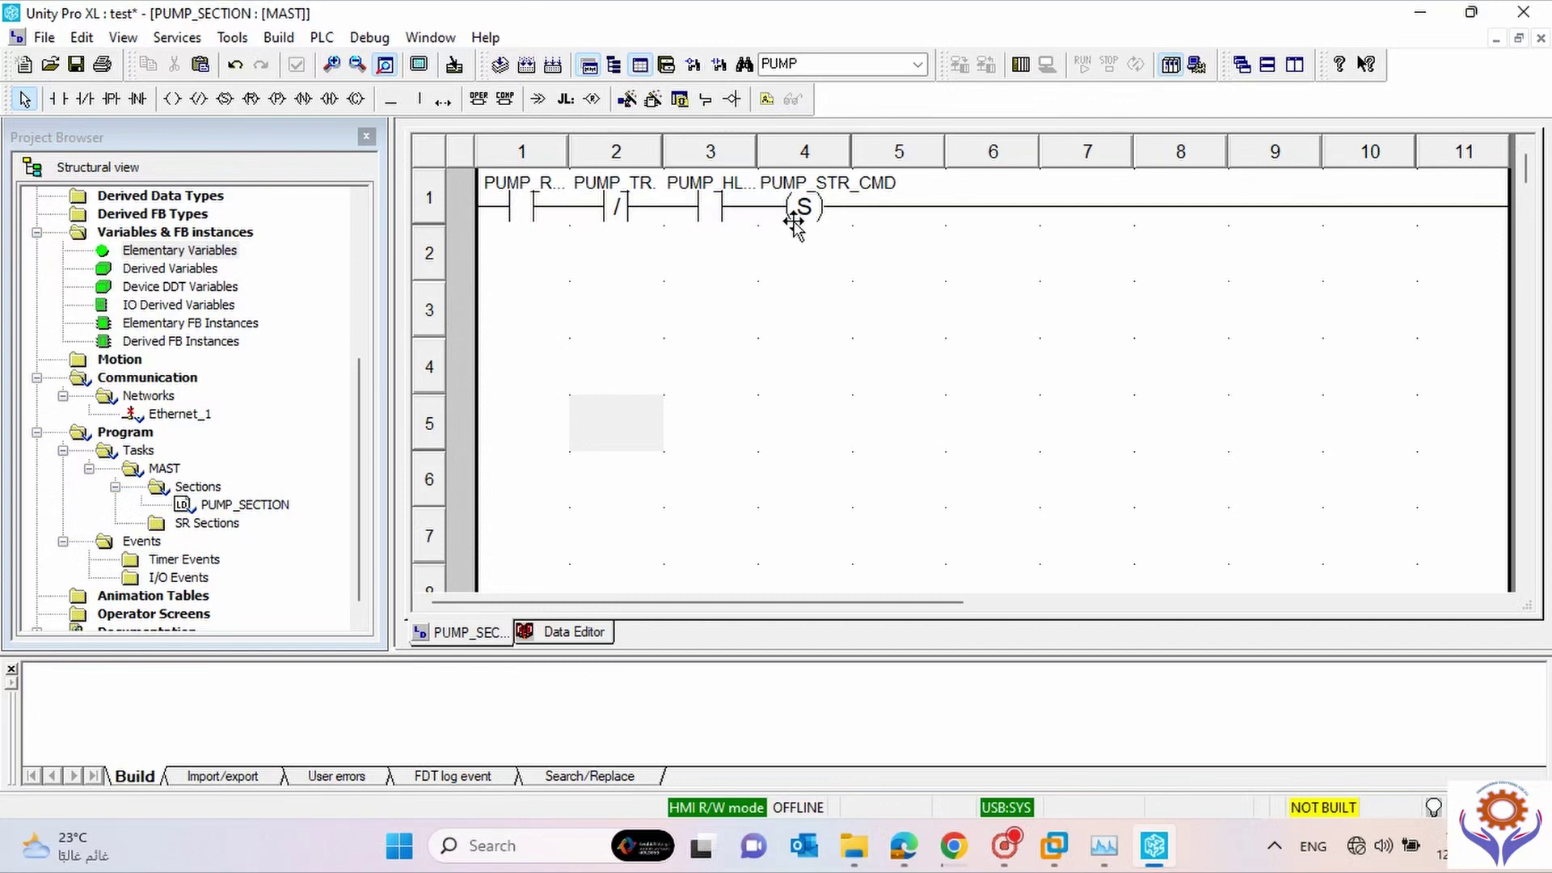
Place normally closed contacts in rows 2 and 3 and a normally open contact in row 4, all in column 1.
mouse_move(793, 226)
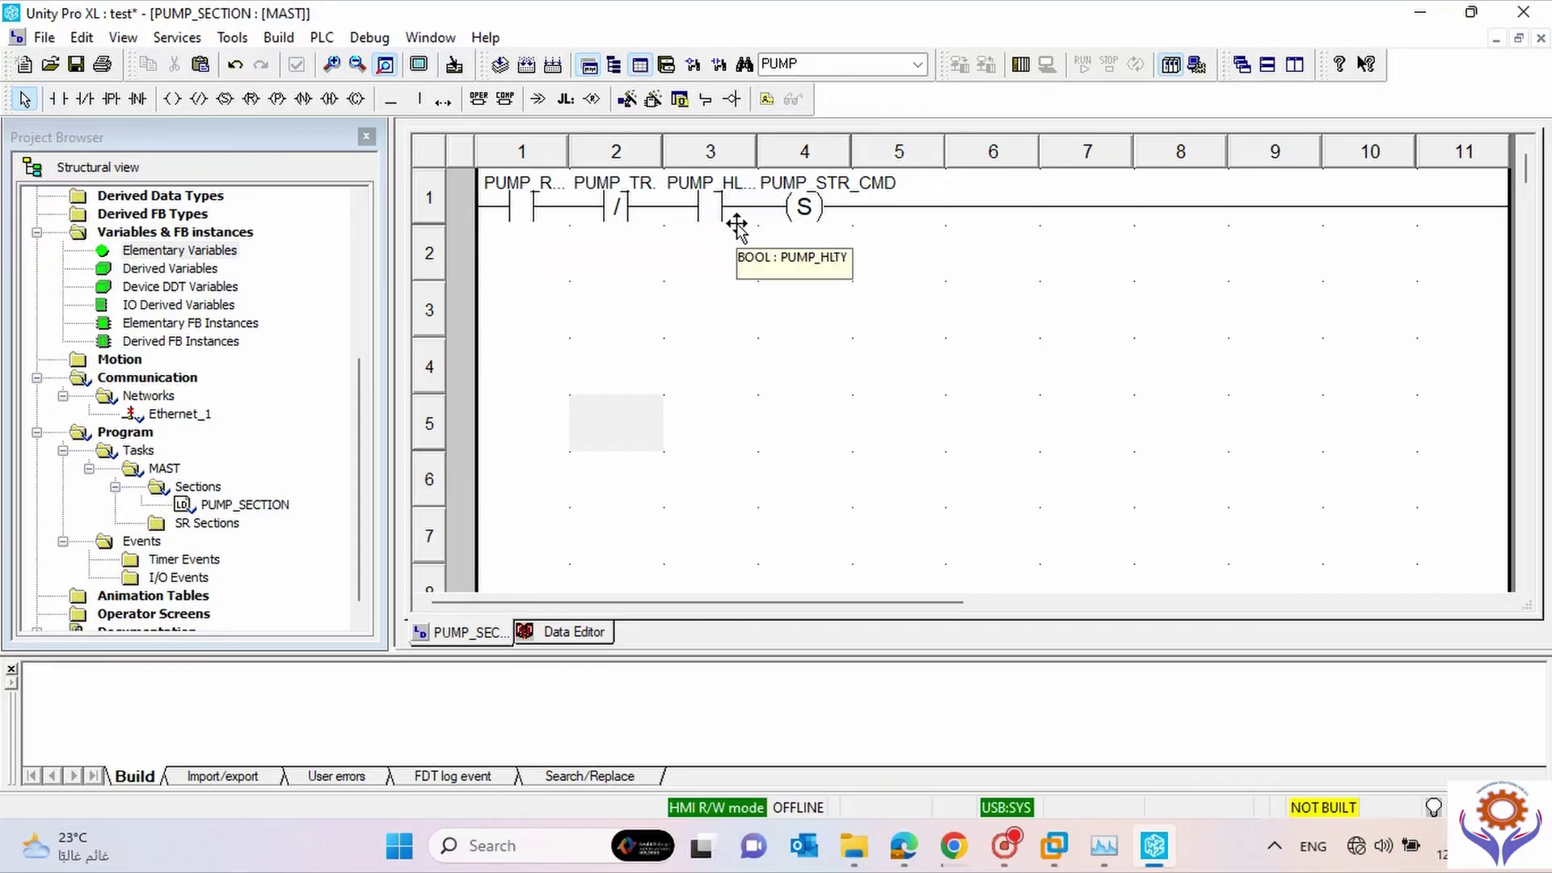
click(85, 99)
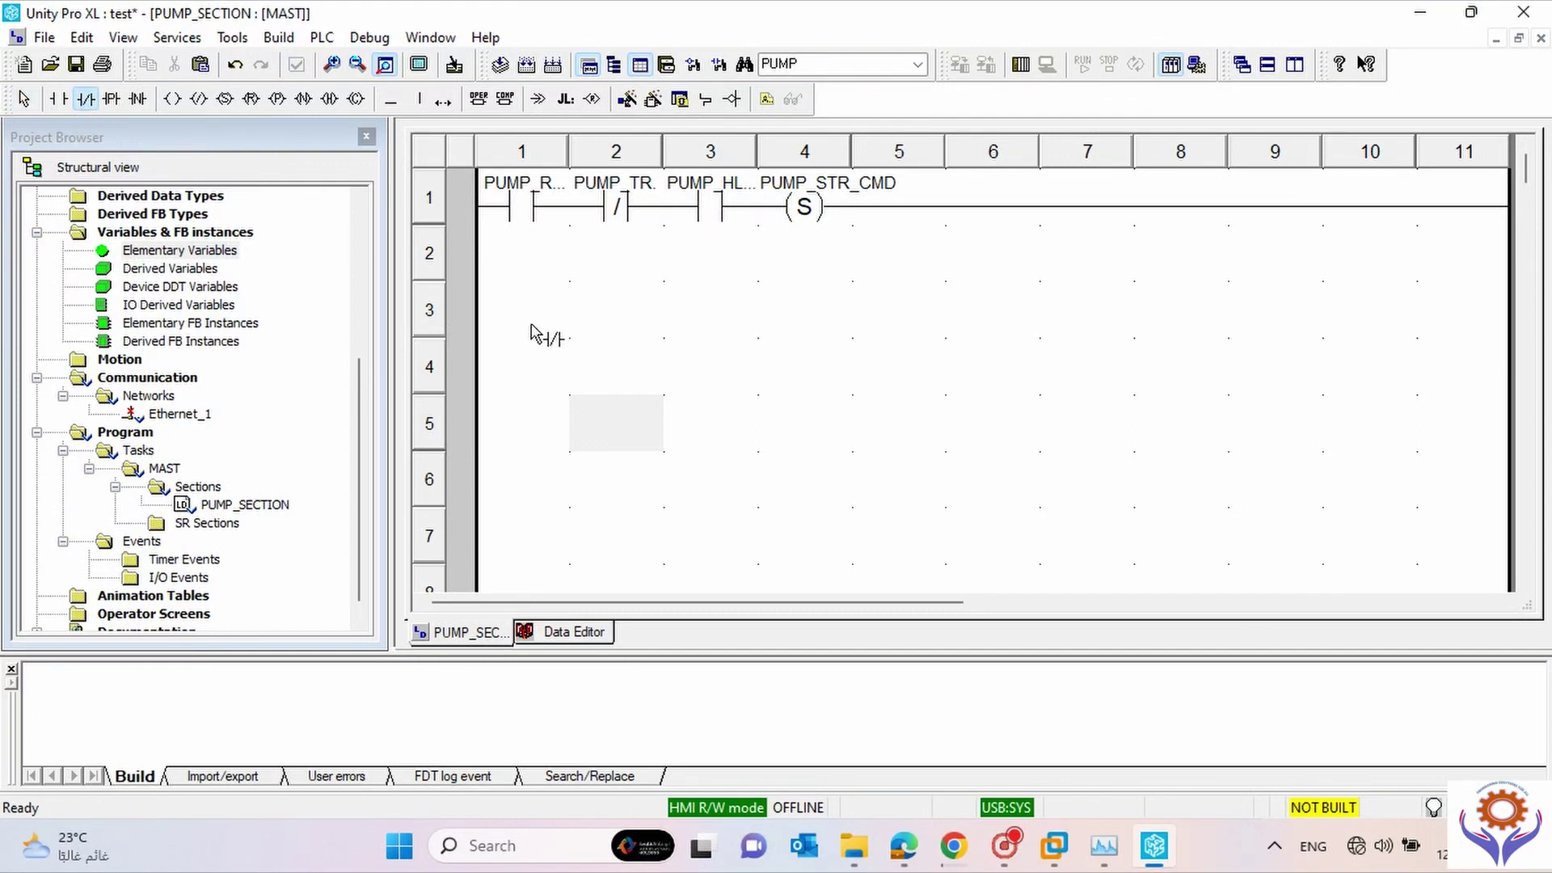
click(482, 275)
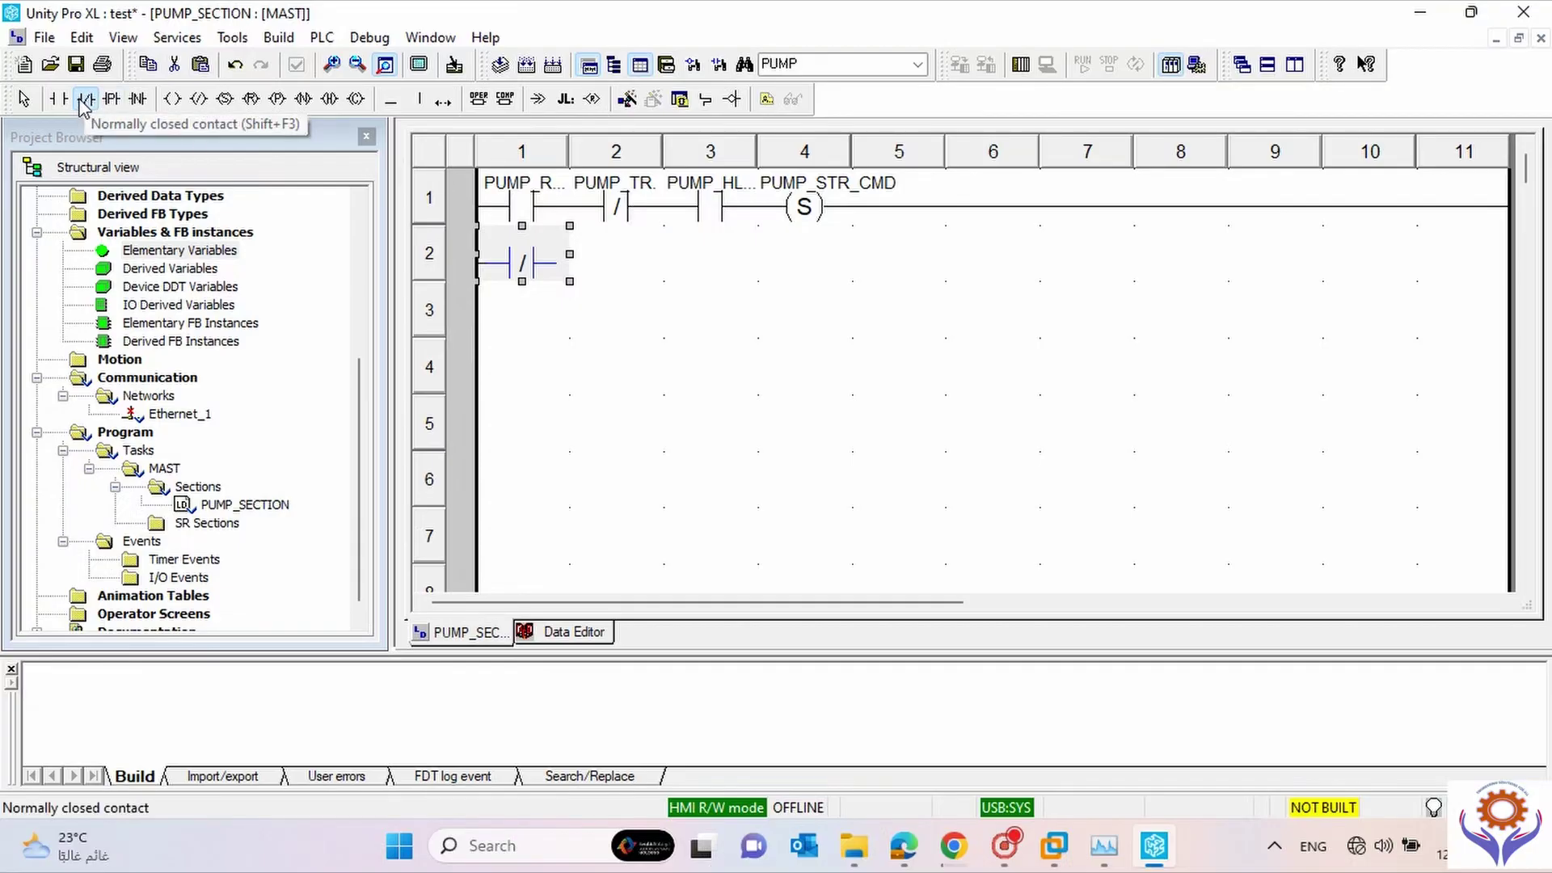
click(502, 337)
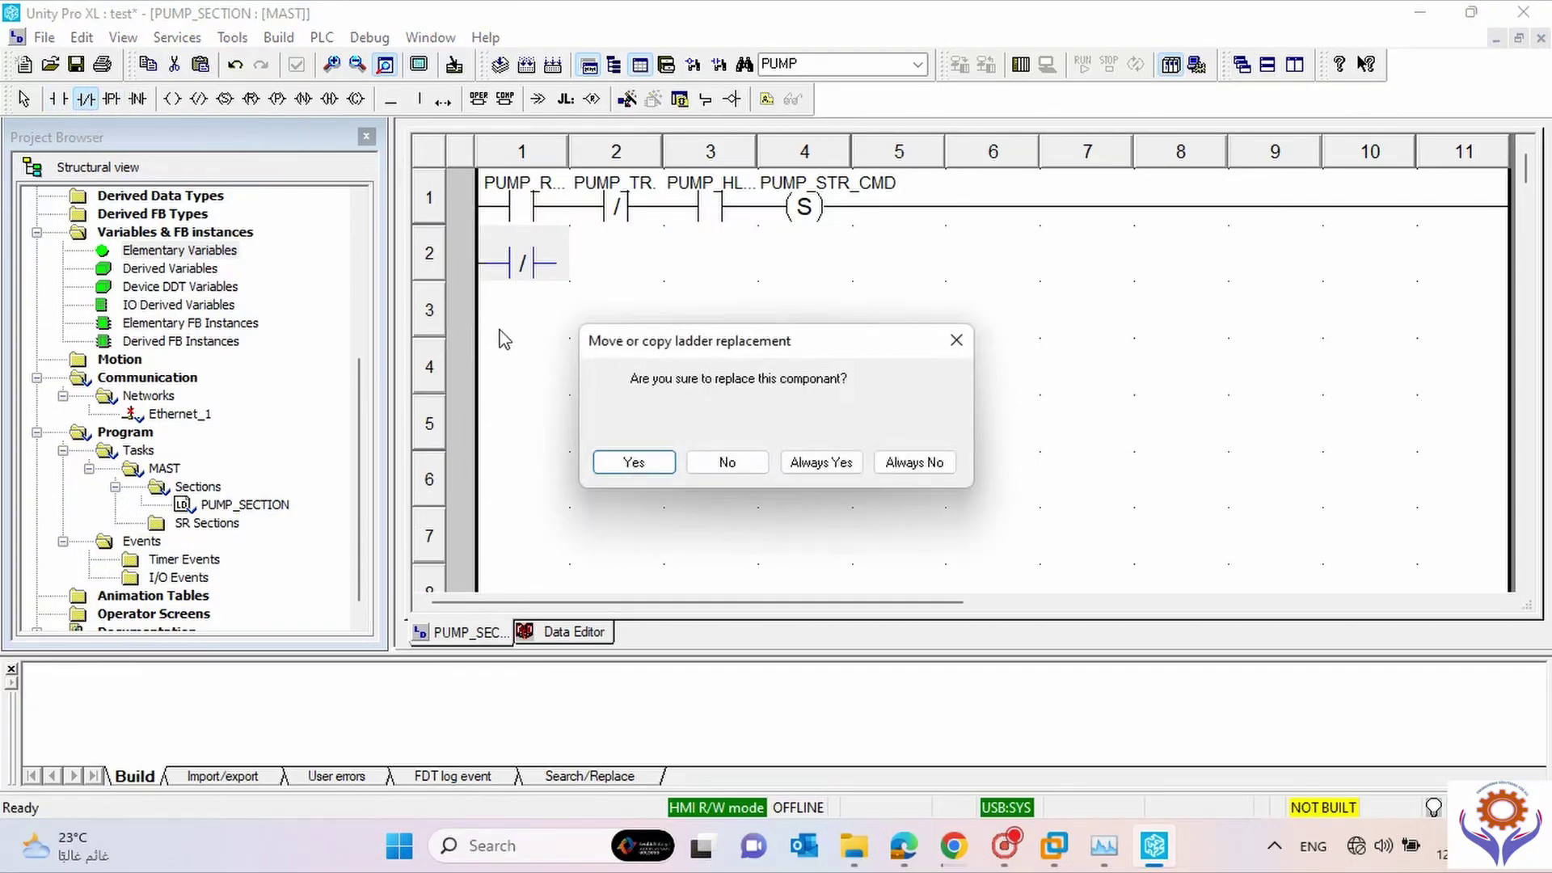
click(956, 342)
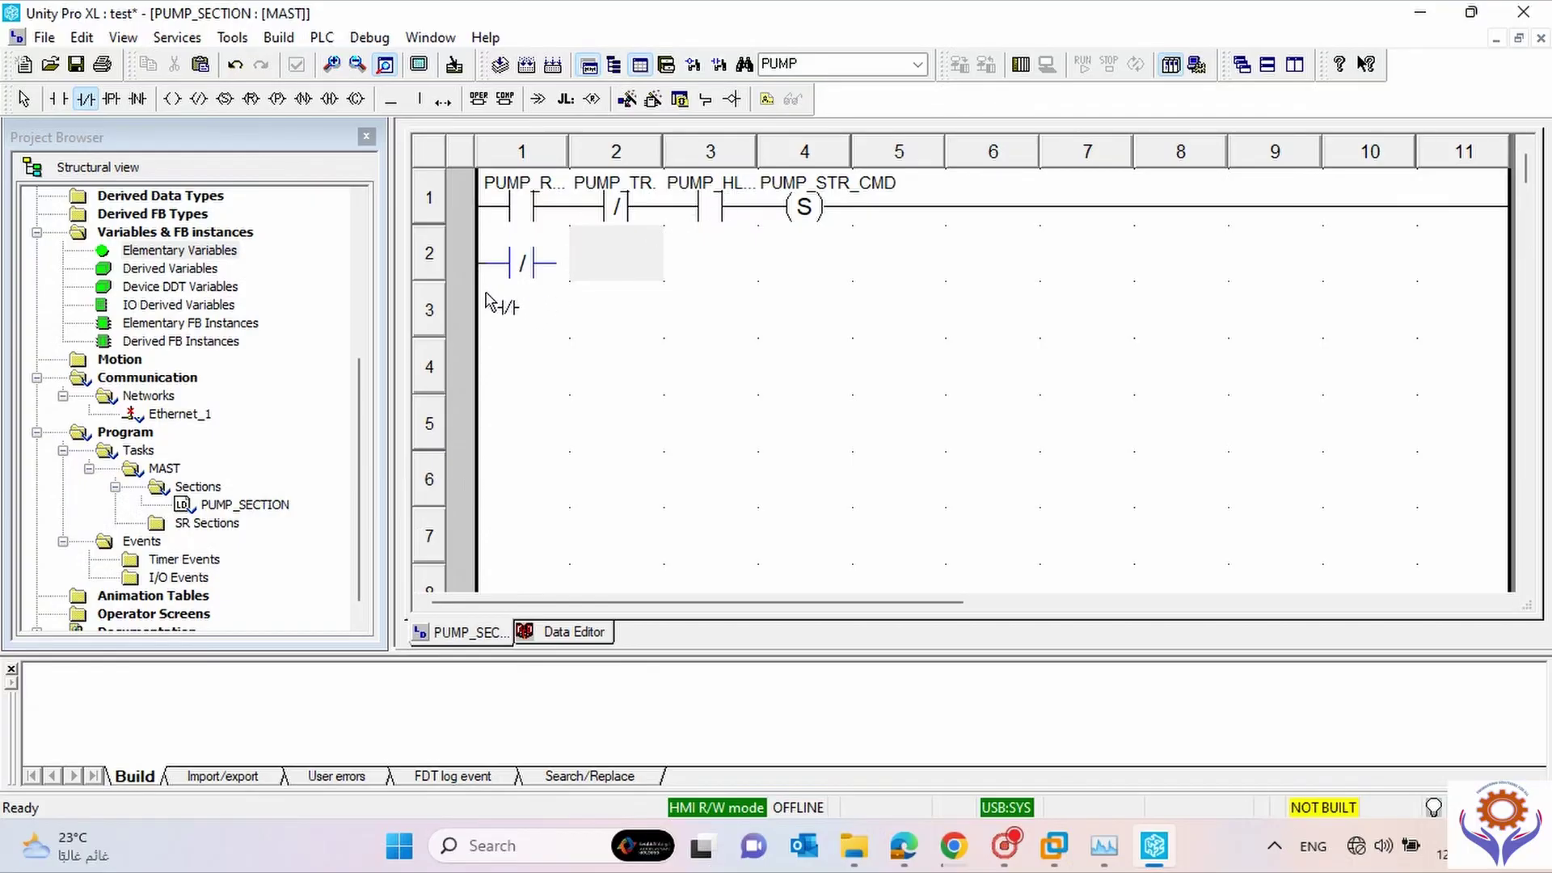
click(488, 301)
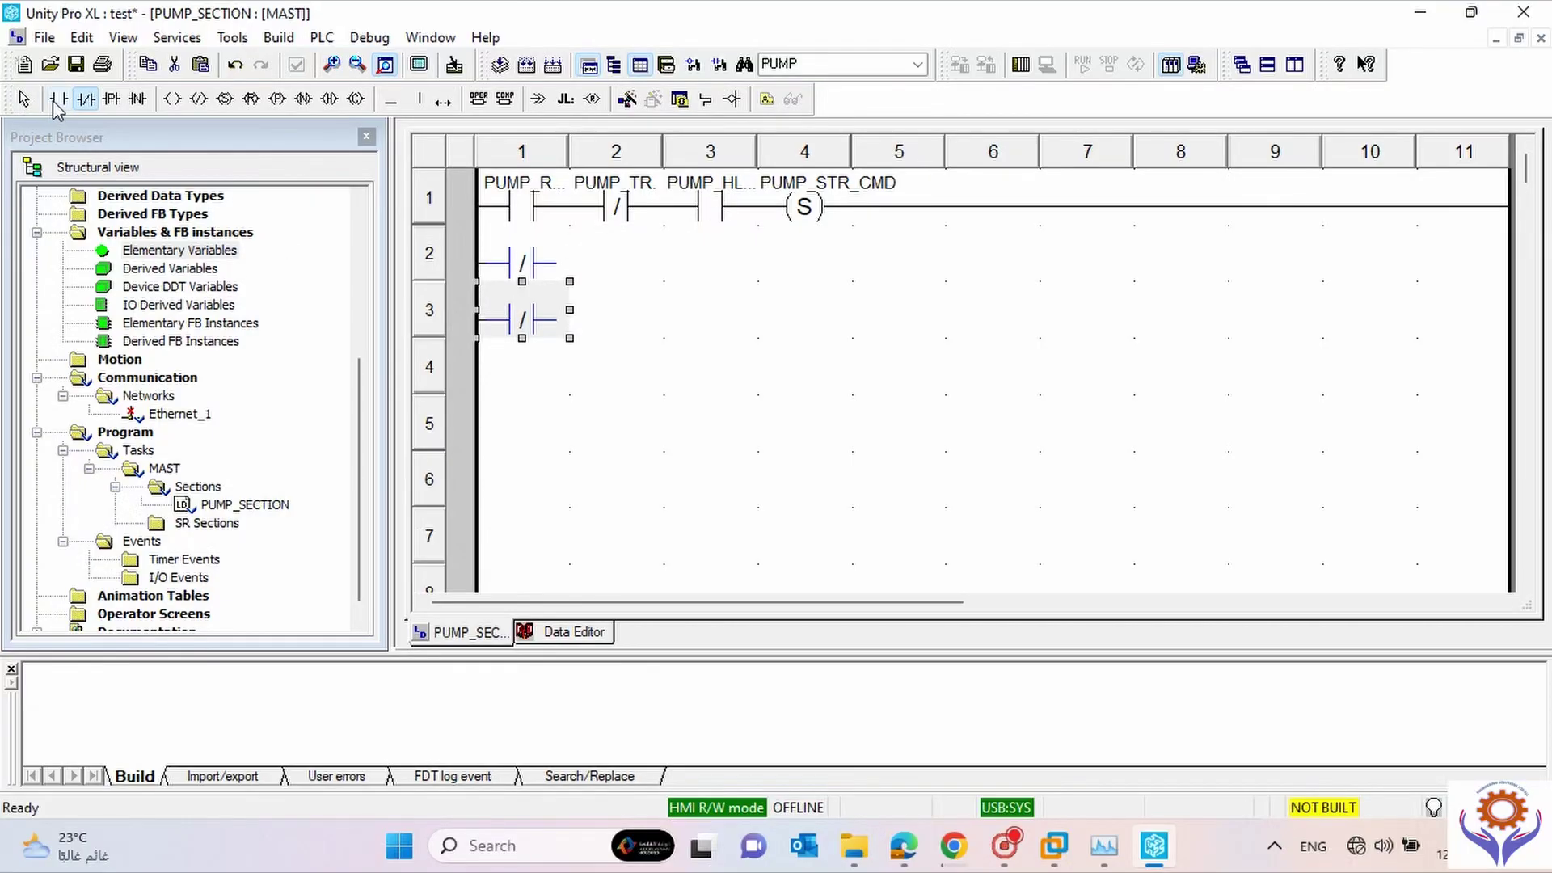
click(57, 100)
click(501, 374)
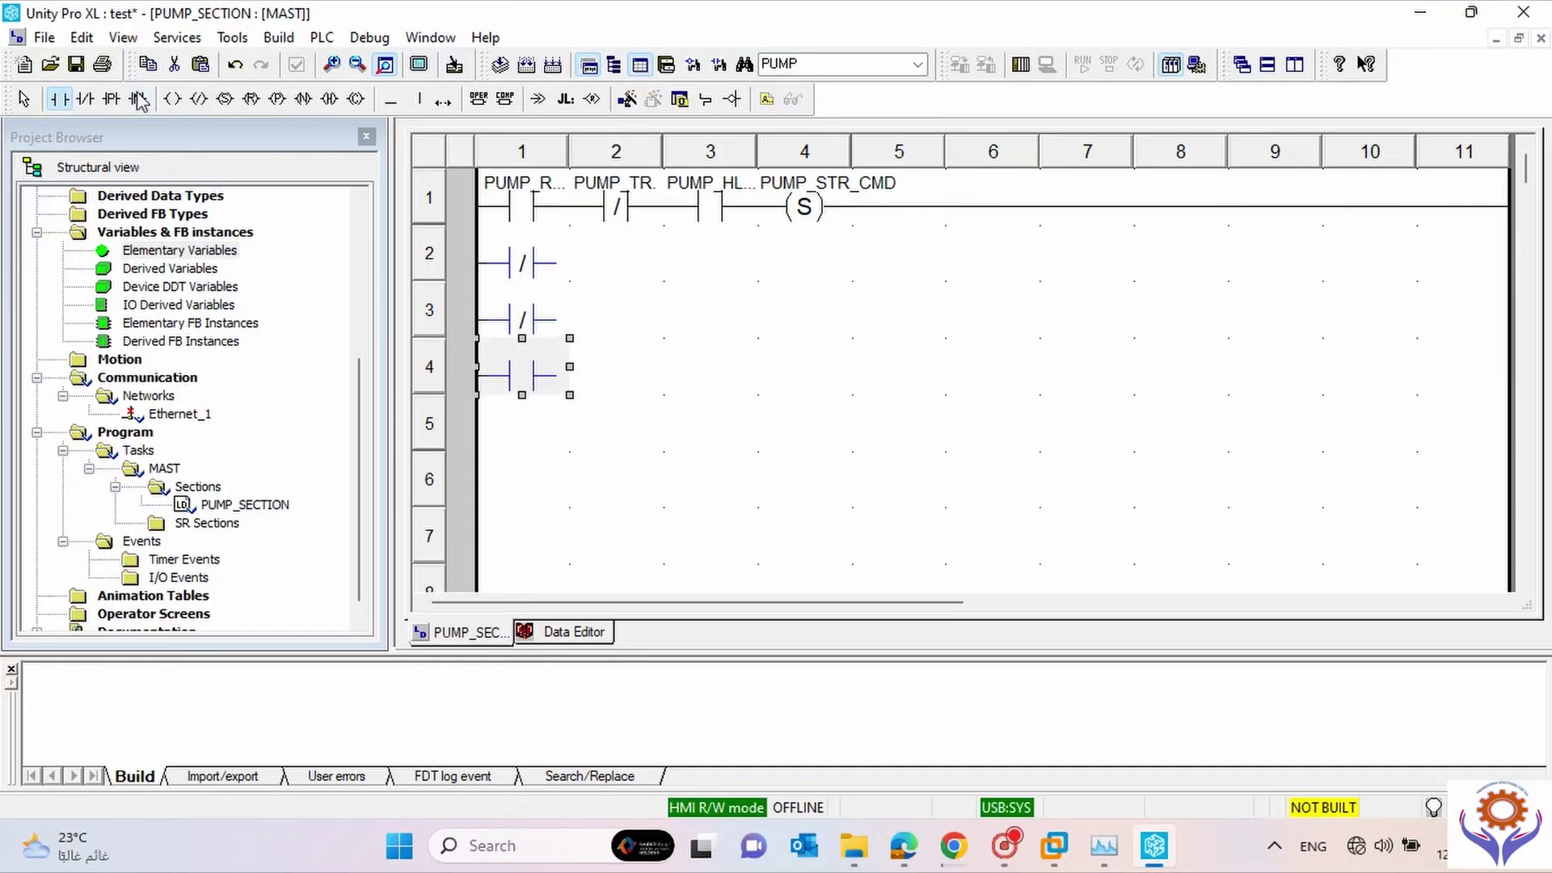
Place a reset coil in row 2, column 4, below the set coil.
click(251, 101)
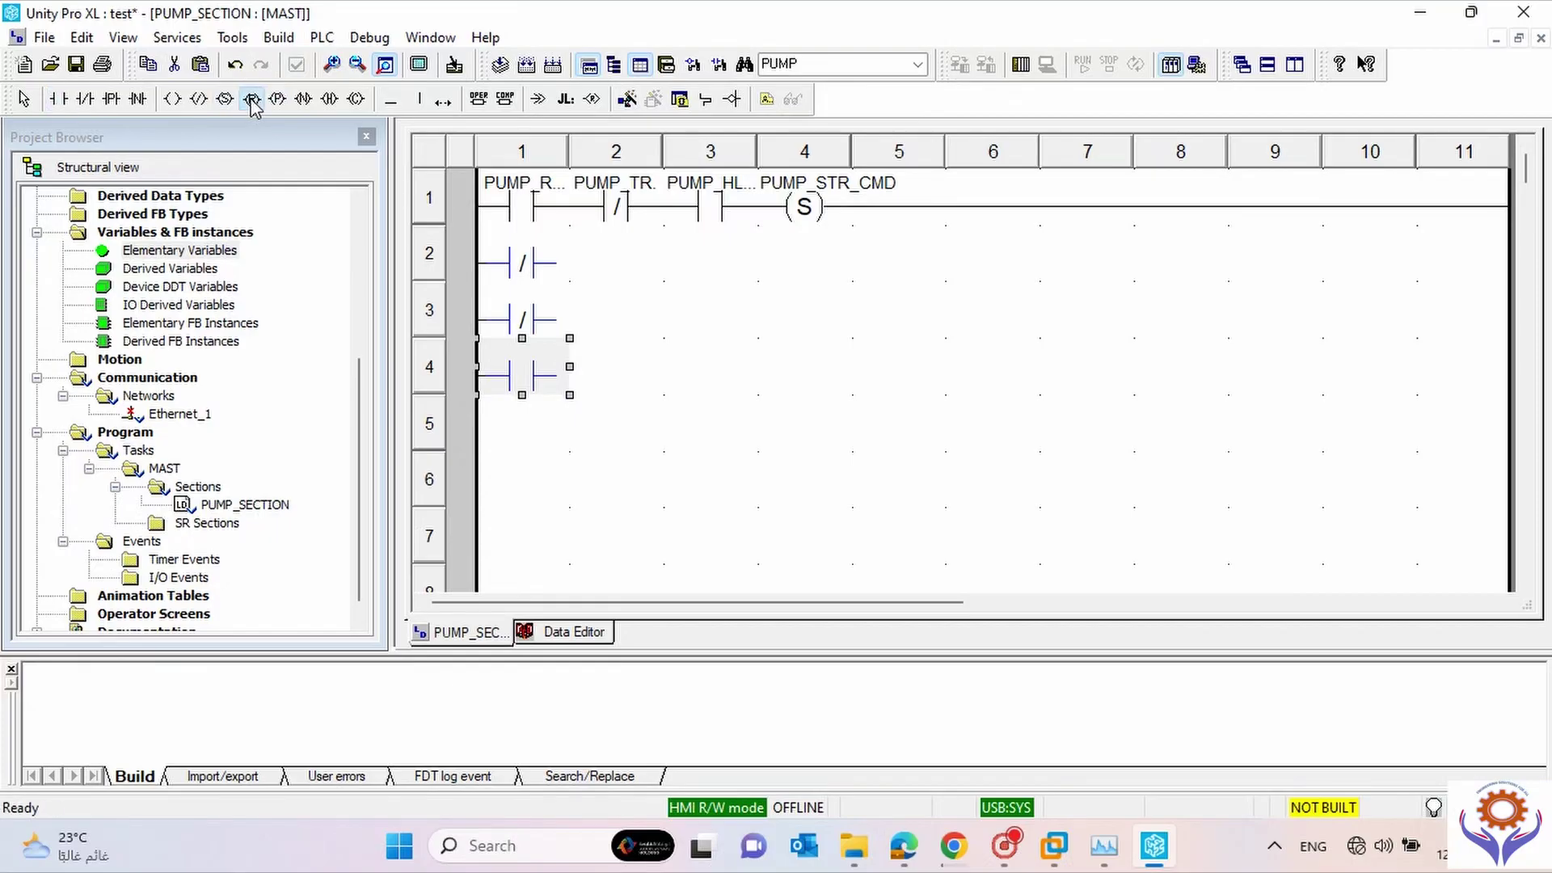
click(804, 262)
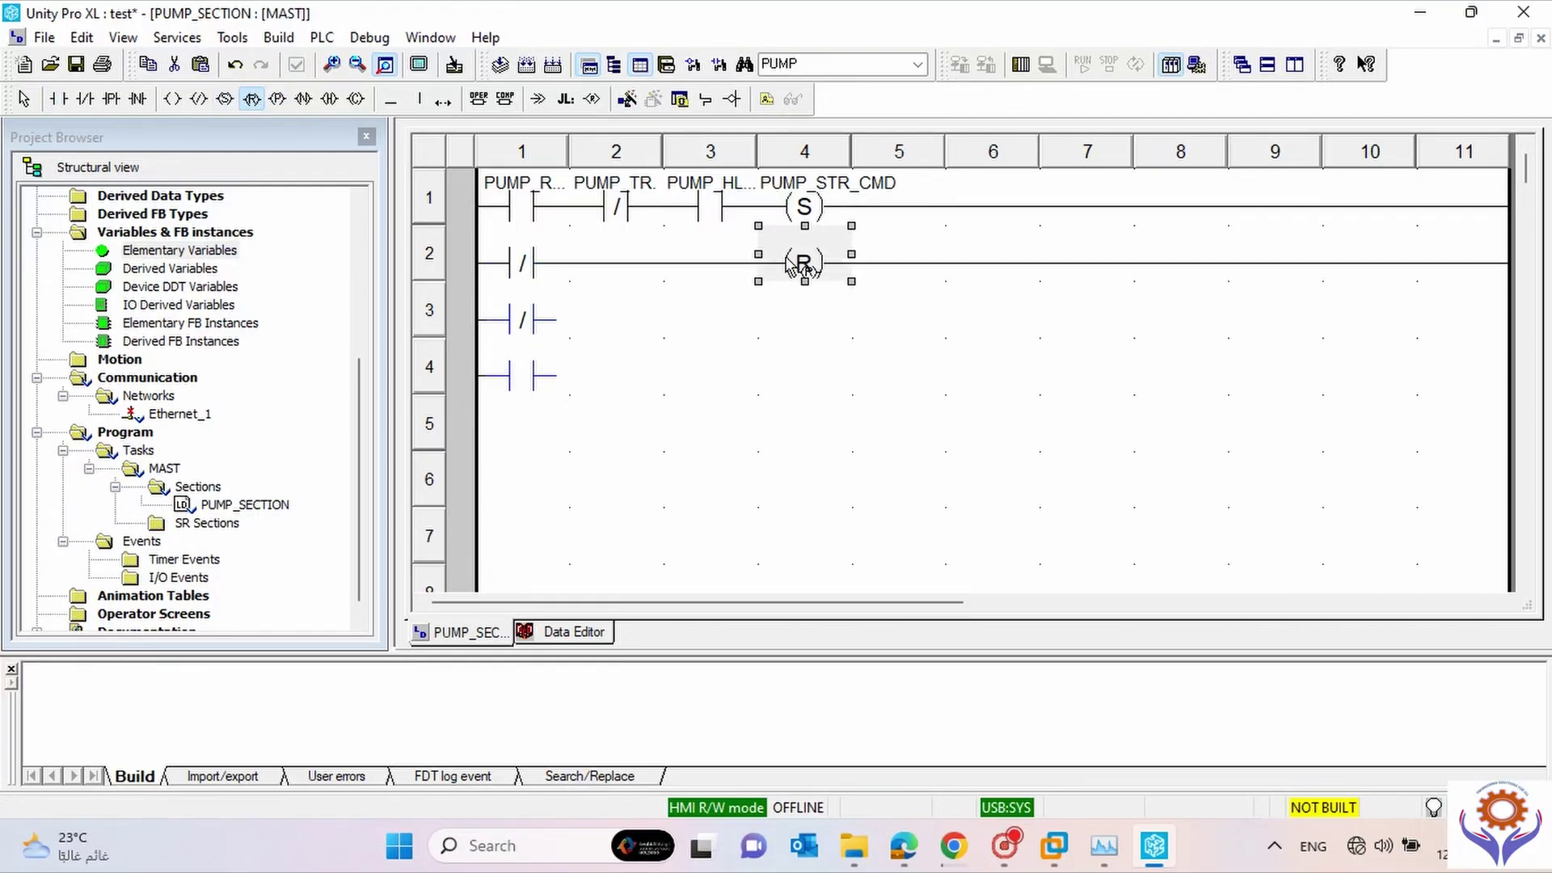
key(Escape)
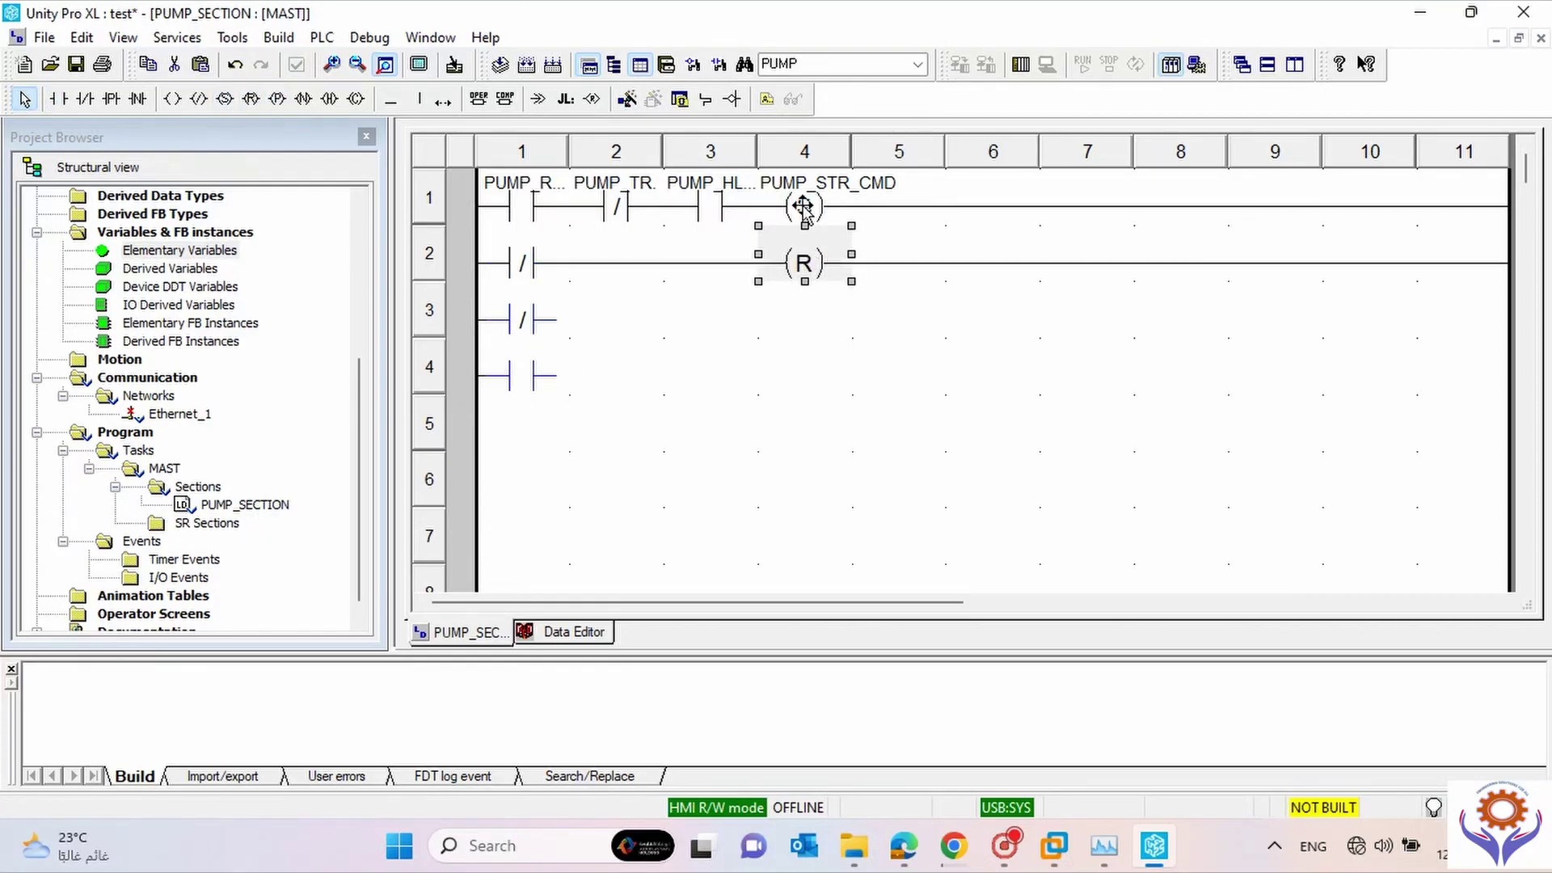
Copy the set coil's expression PUMP_STR_CMD to the reset coil in row 2 and apply it.
double_click(805, 207)
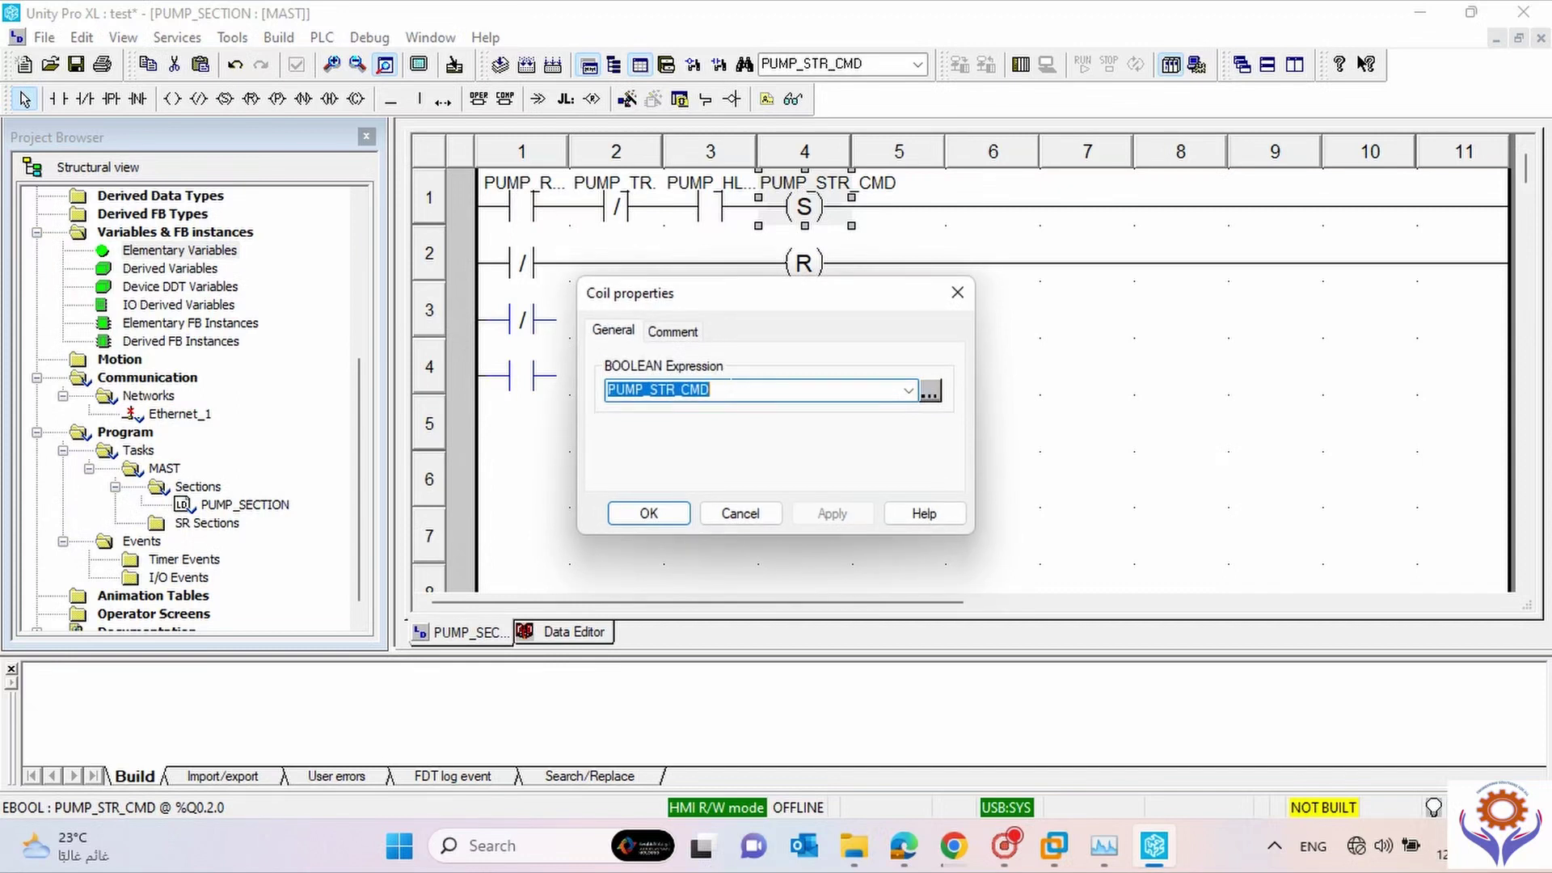
click(719, 521)
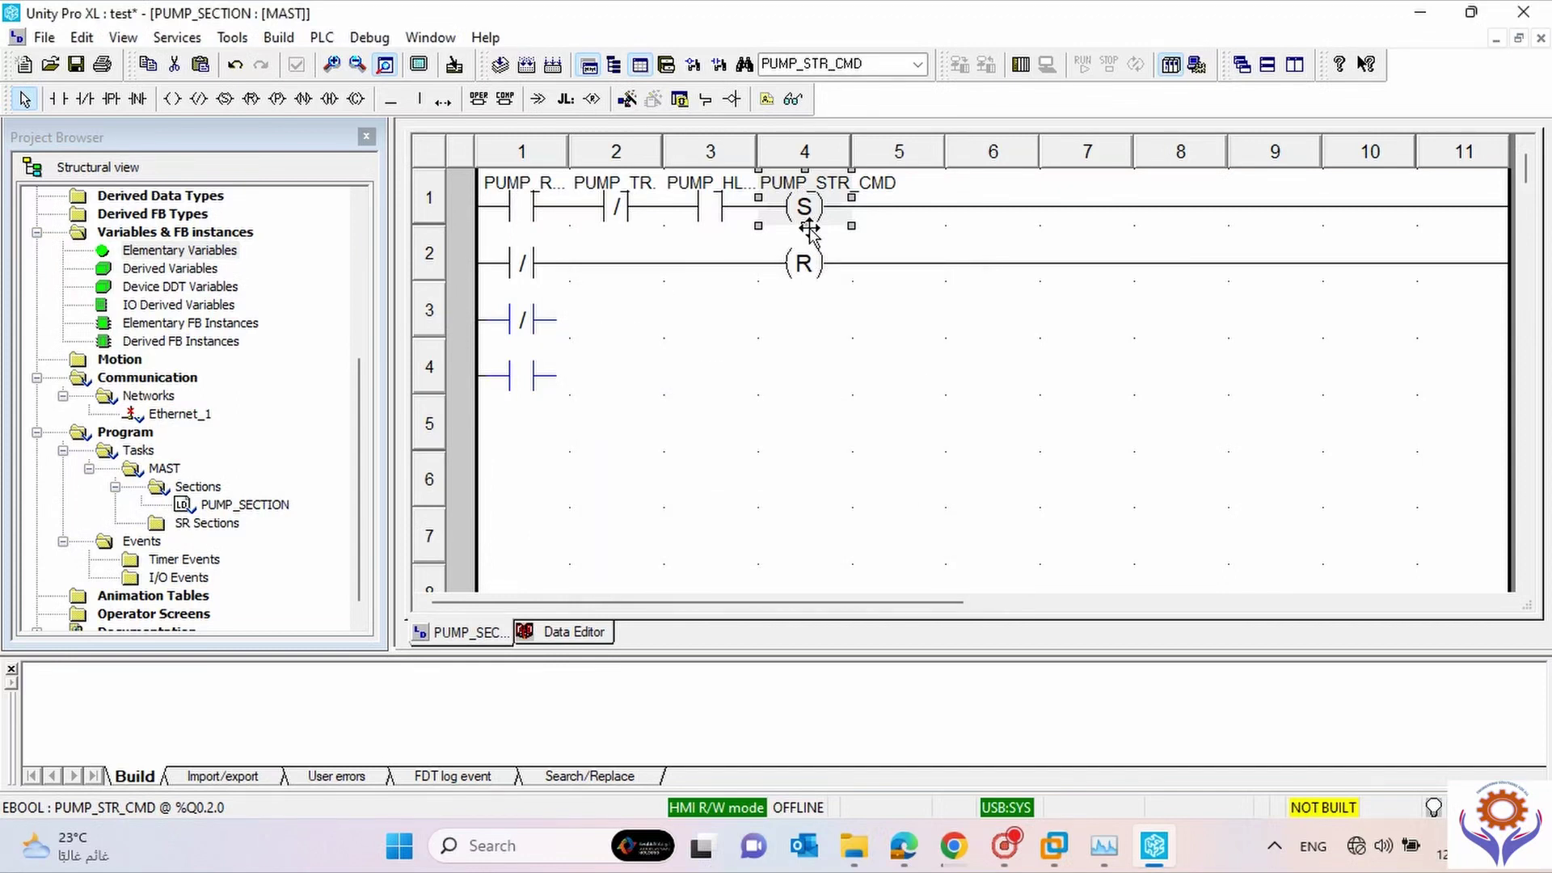
double_click(804, 261)
text(PUMP_STR_CMD)
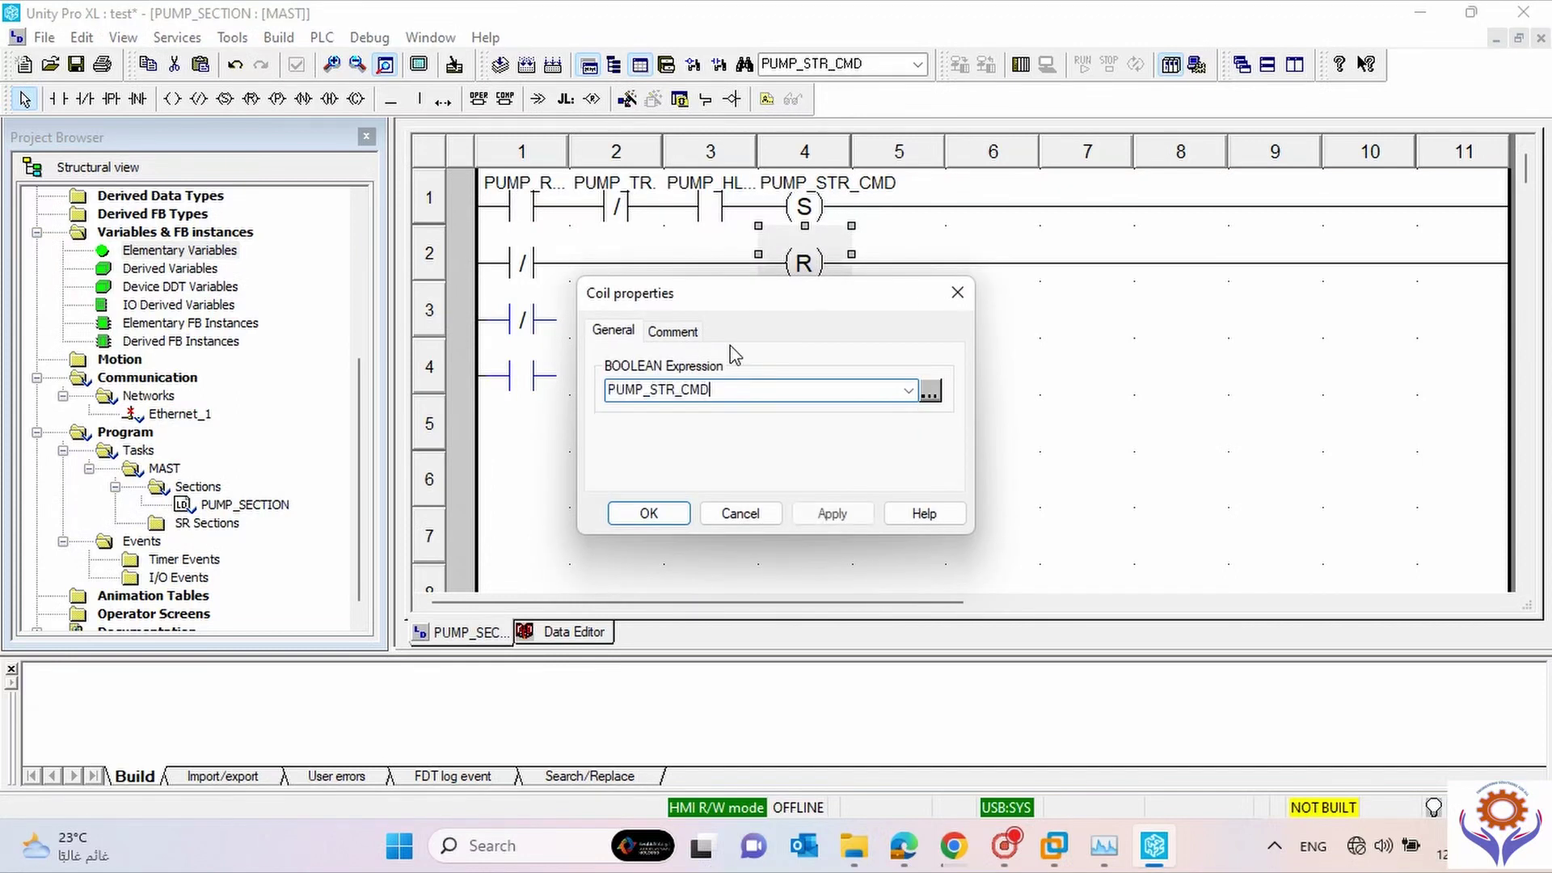
click(824, 515)
click(652, 515)
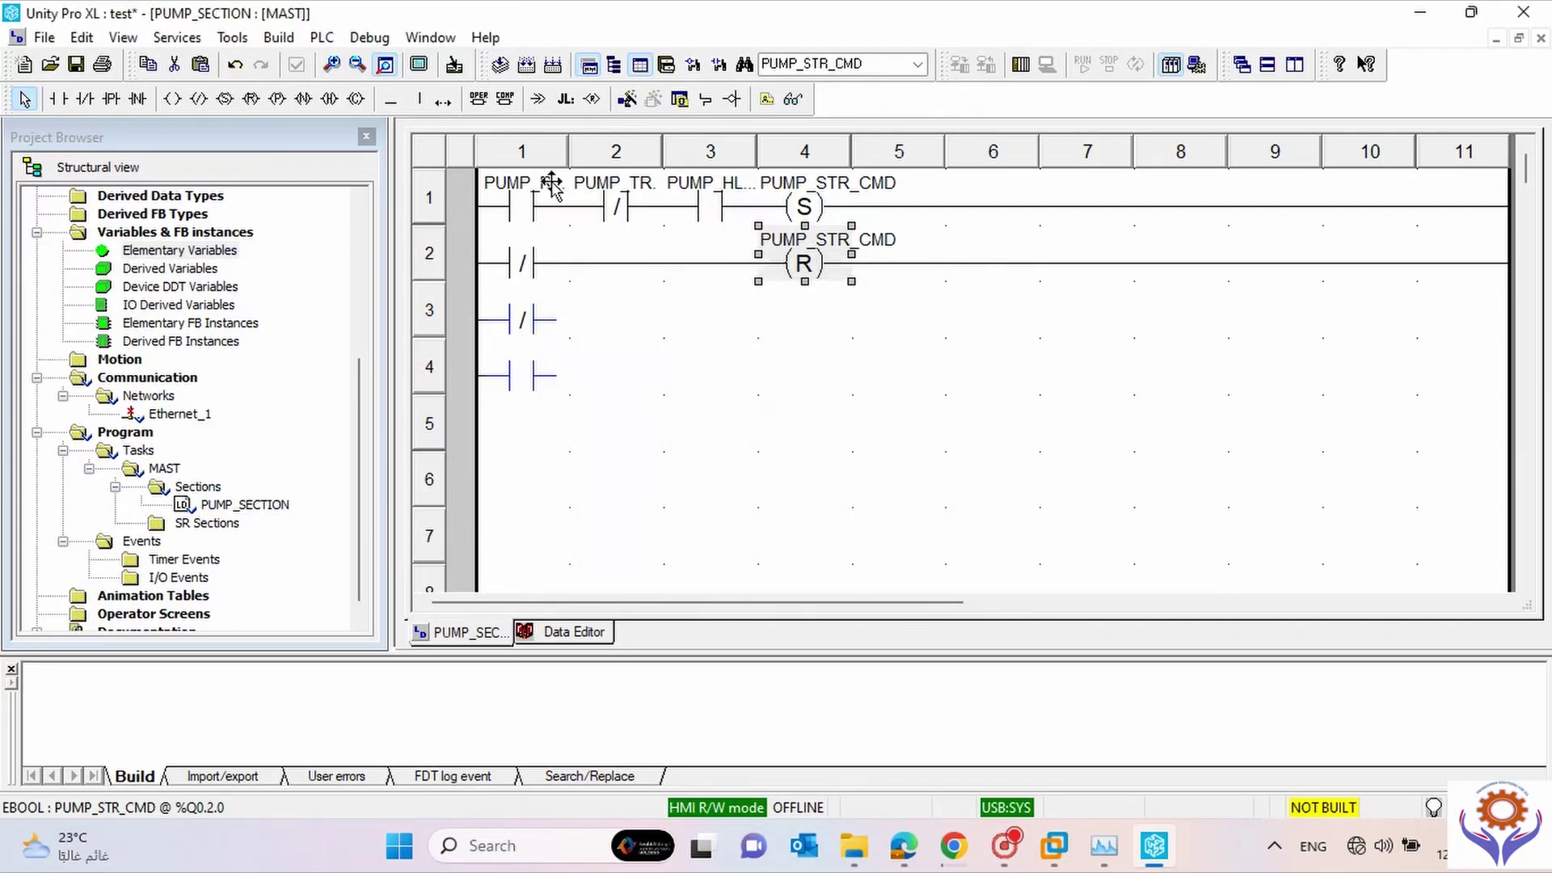
Copy the expression PUMP_REM from the row 1 contact to the normally closed contact in row 2 and apply it.
click(517, 182)
double_click(517, 183)
key(ctrl+c)
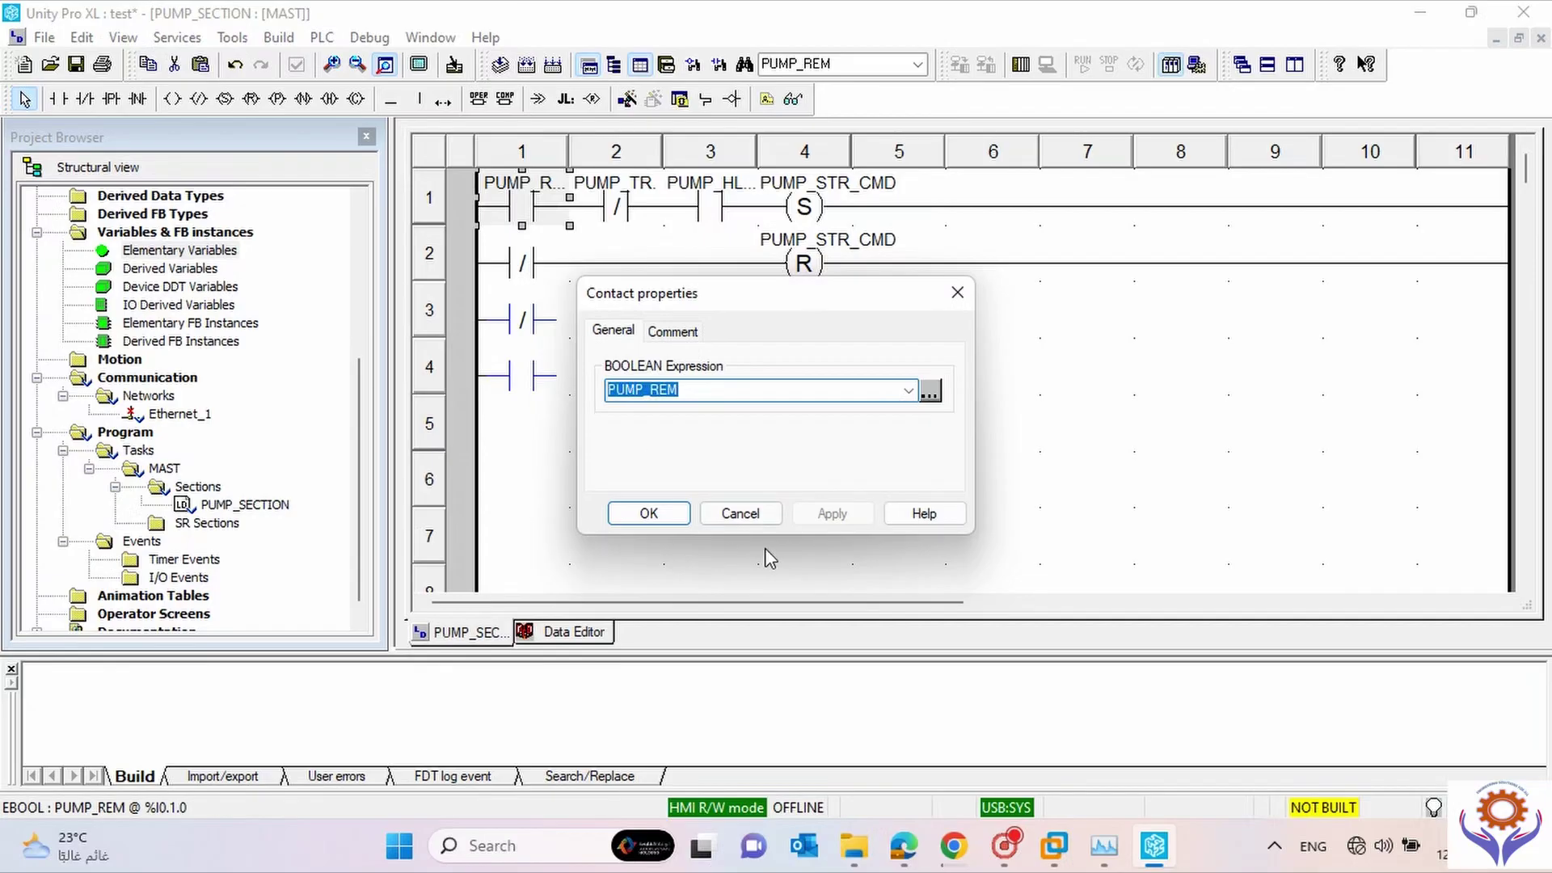
click(742, 515)
double_click(511, 257)
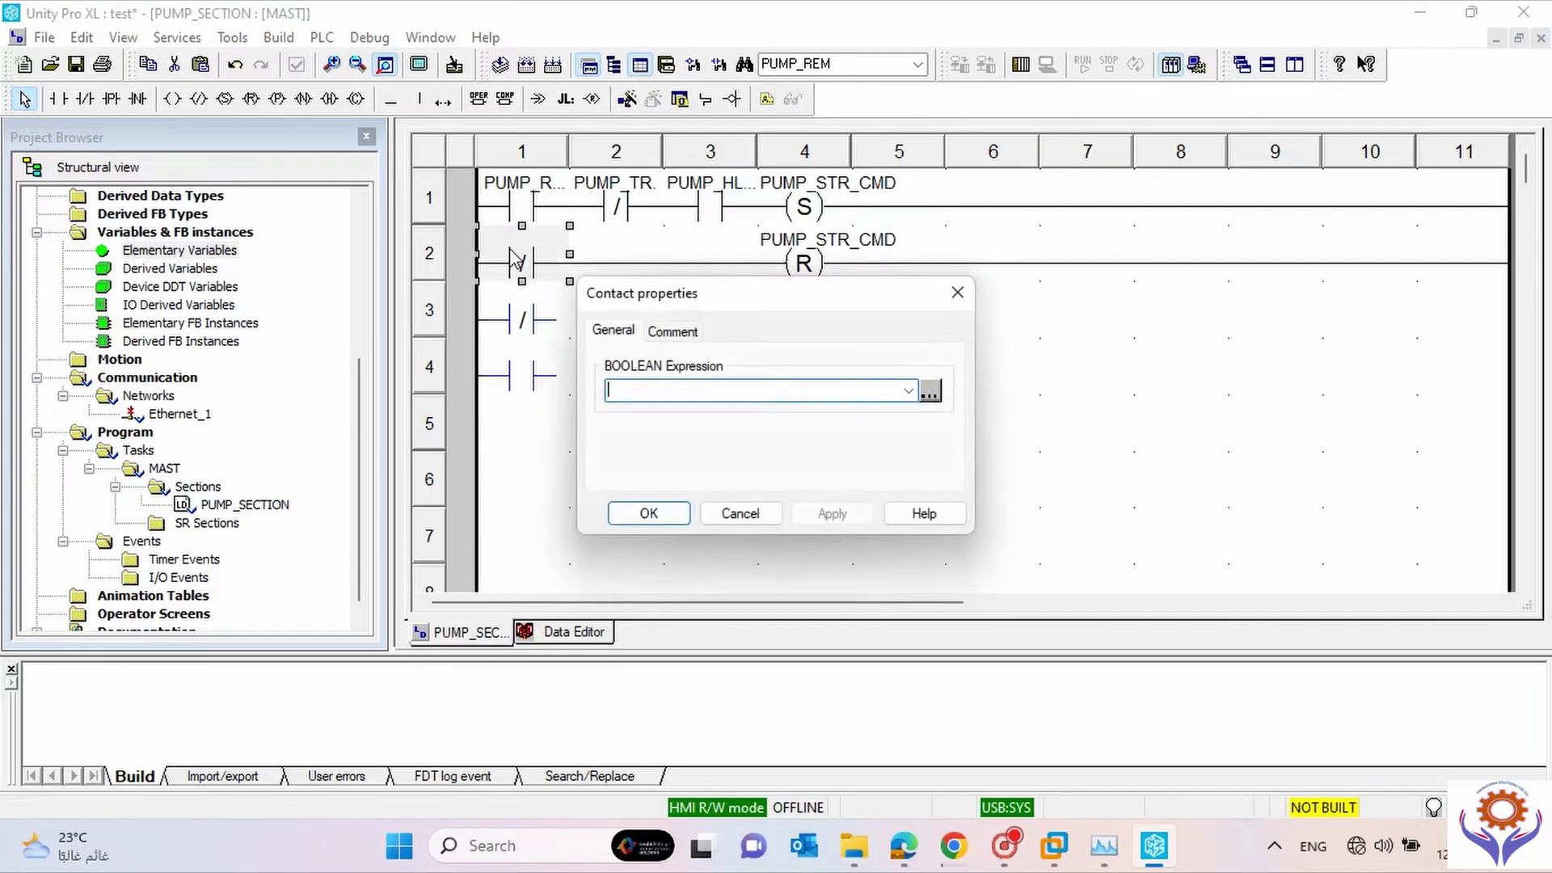
key(ctrl+v)
click(824, 513)
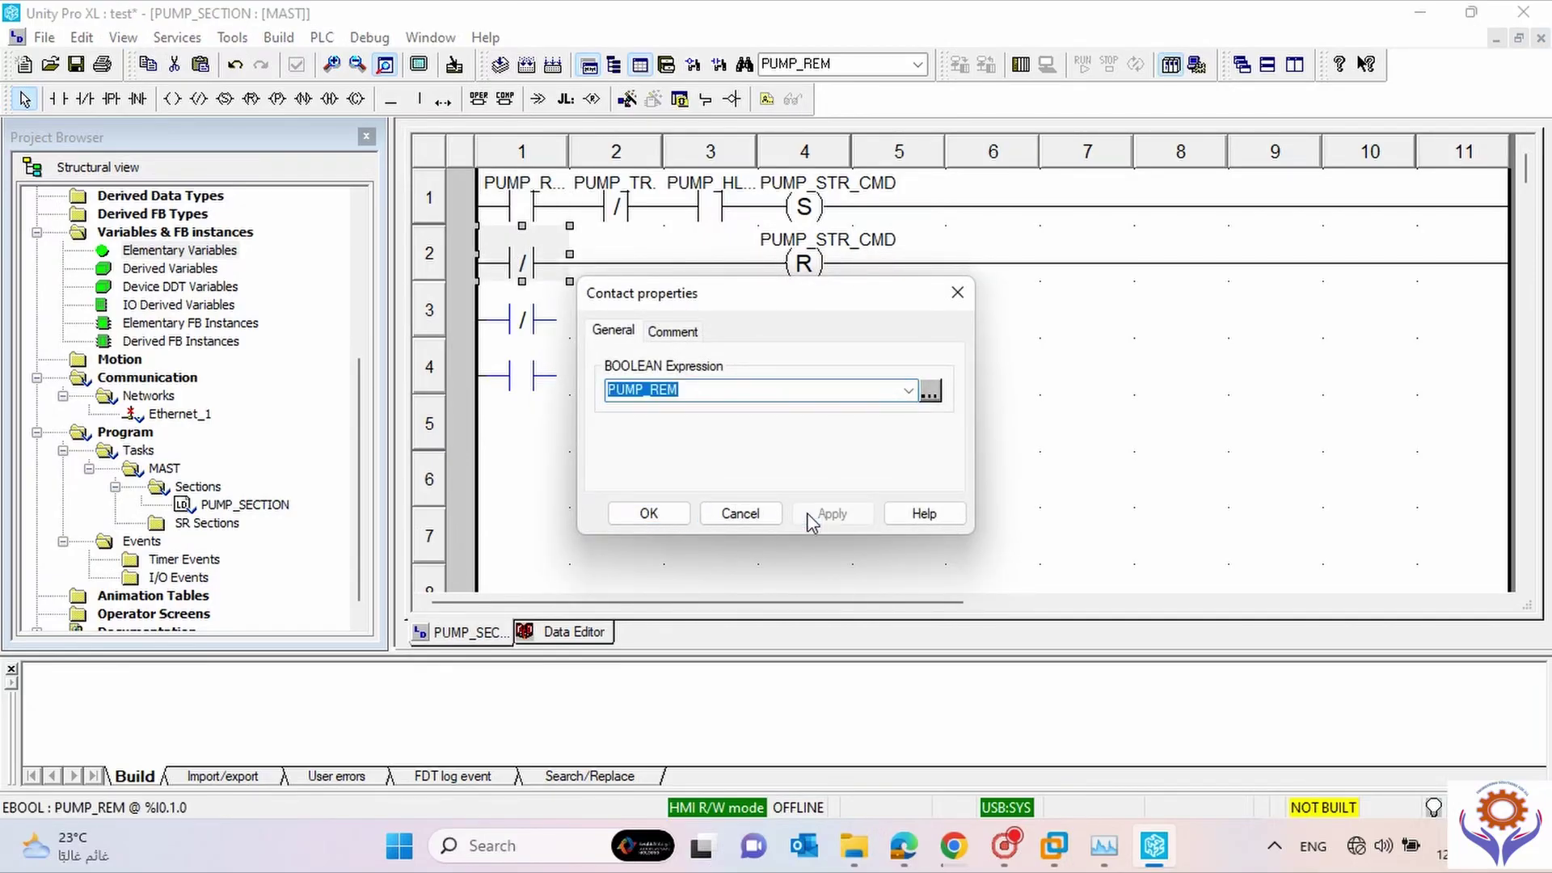
click(657, 511)
Set the BOOLEAN expression of the normally closed contact in row 3 to PUMP_HLTY.
double_click(525, 316)
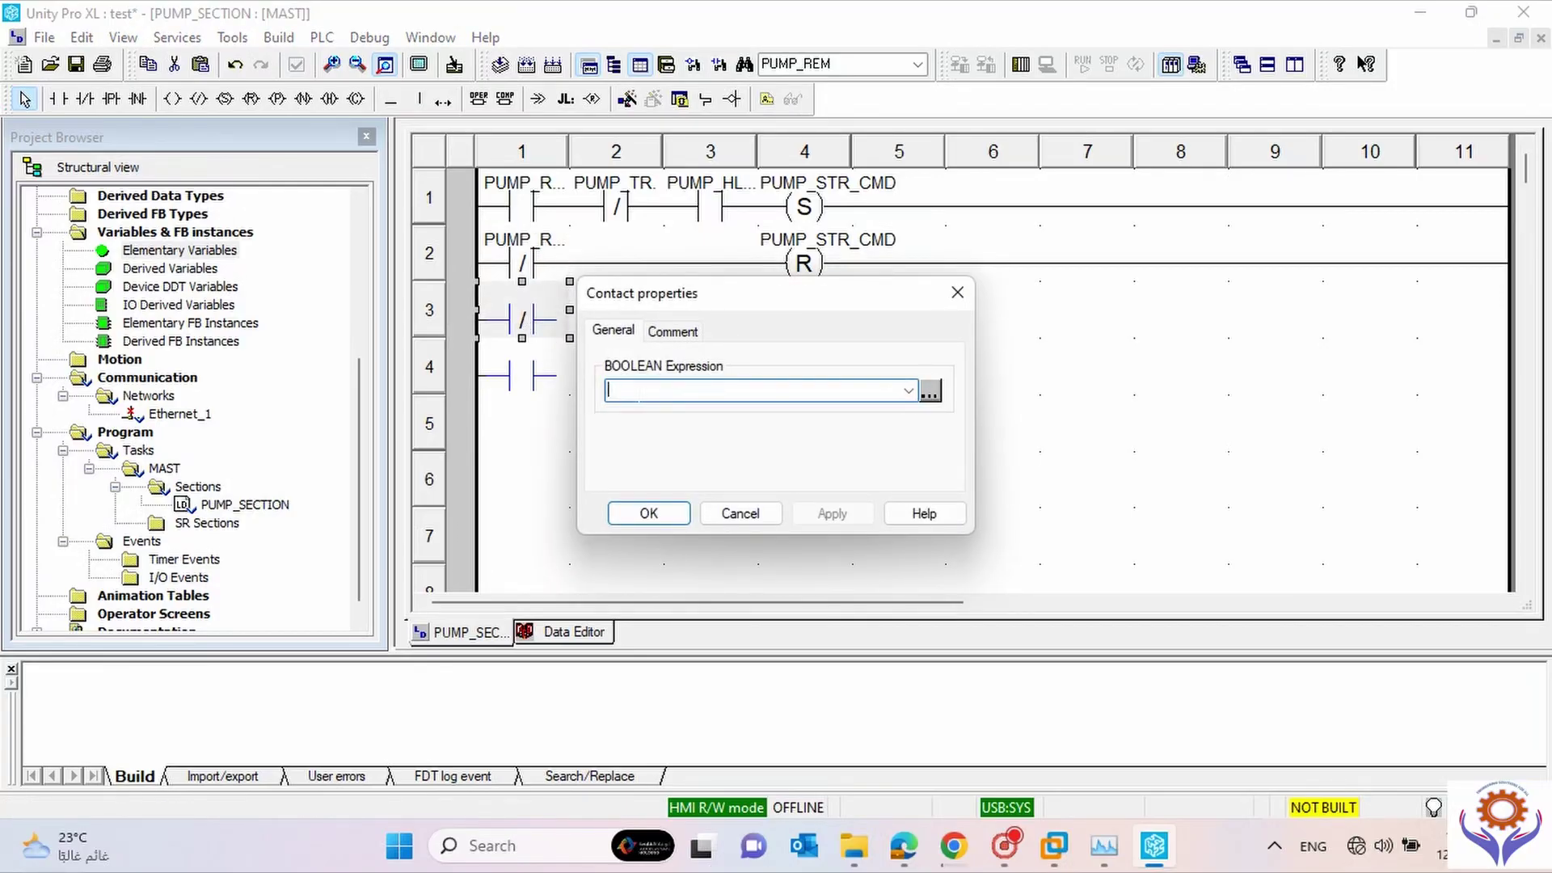
text(PUM)
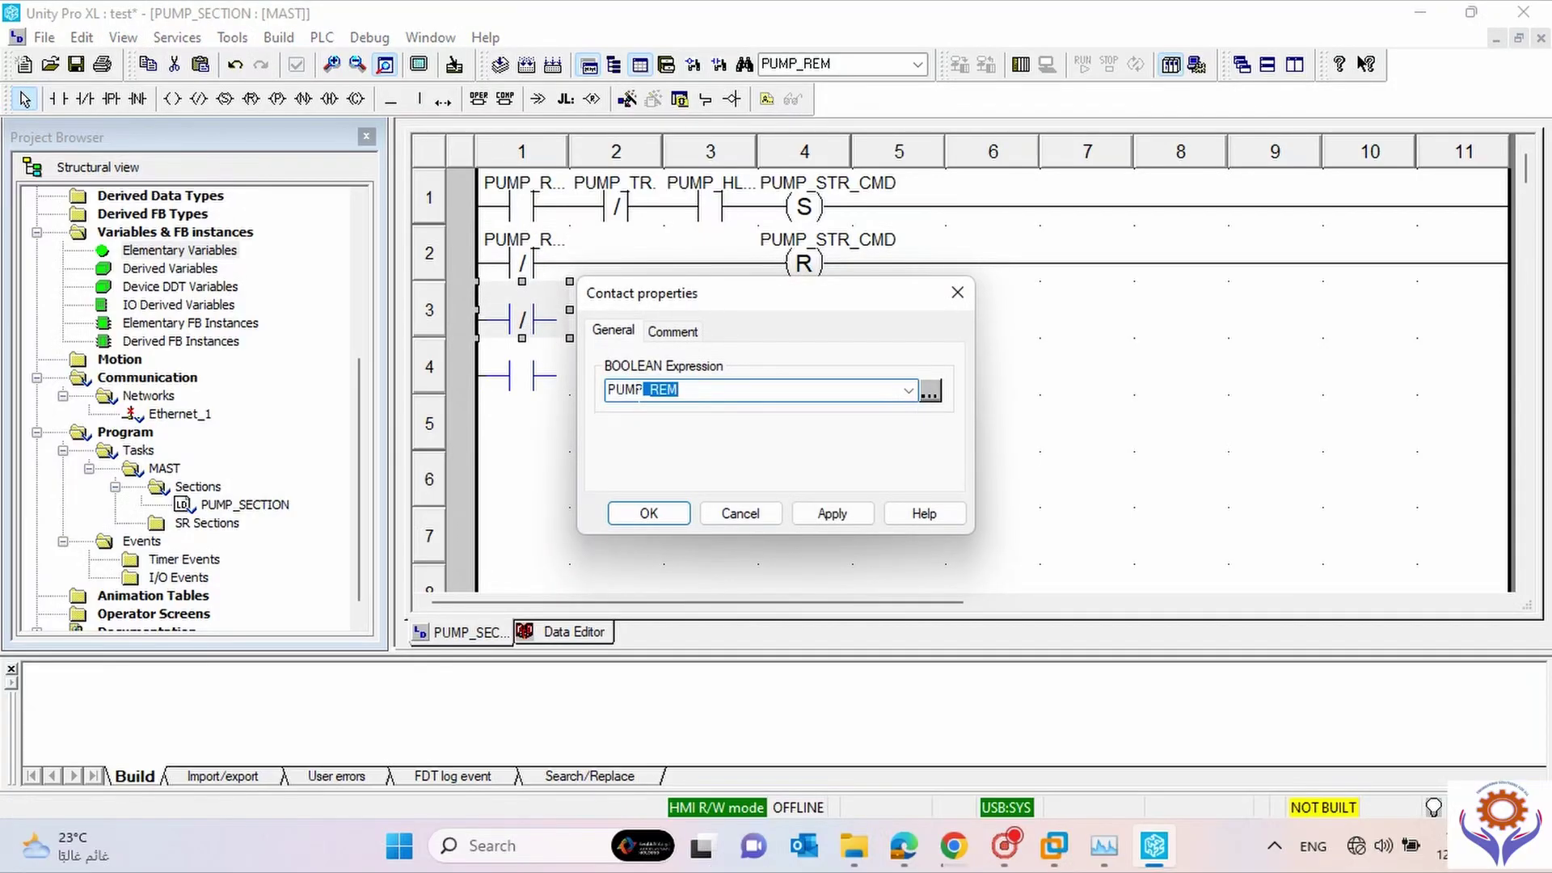
text(P_HLTY)
key(Return)
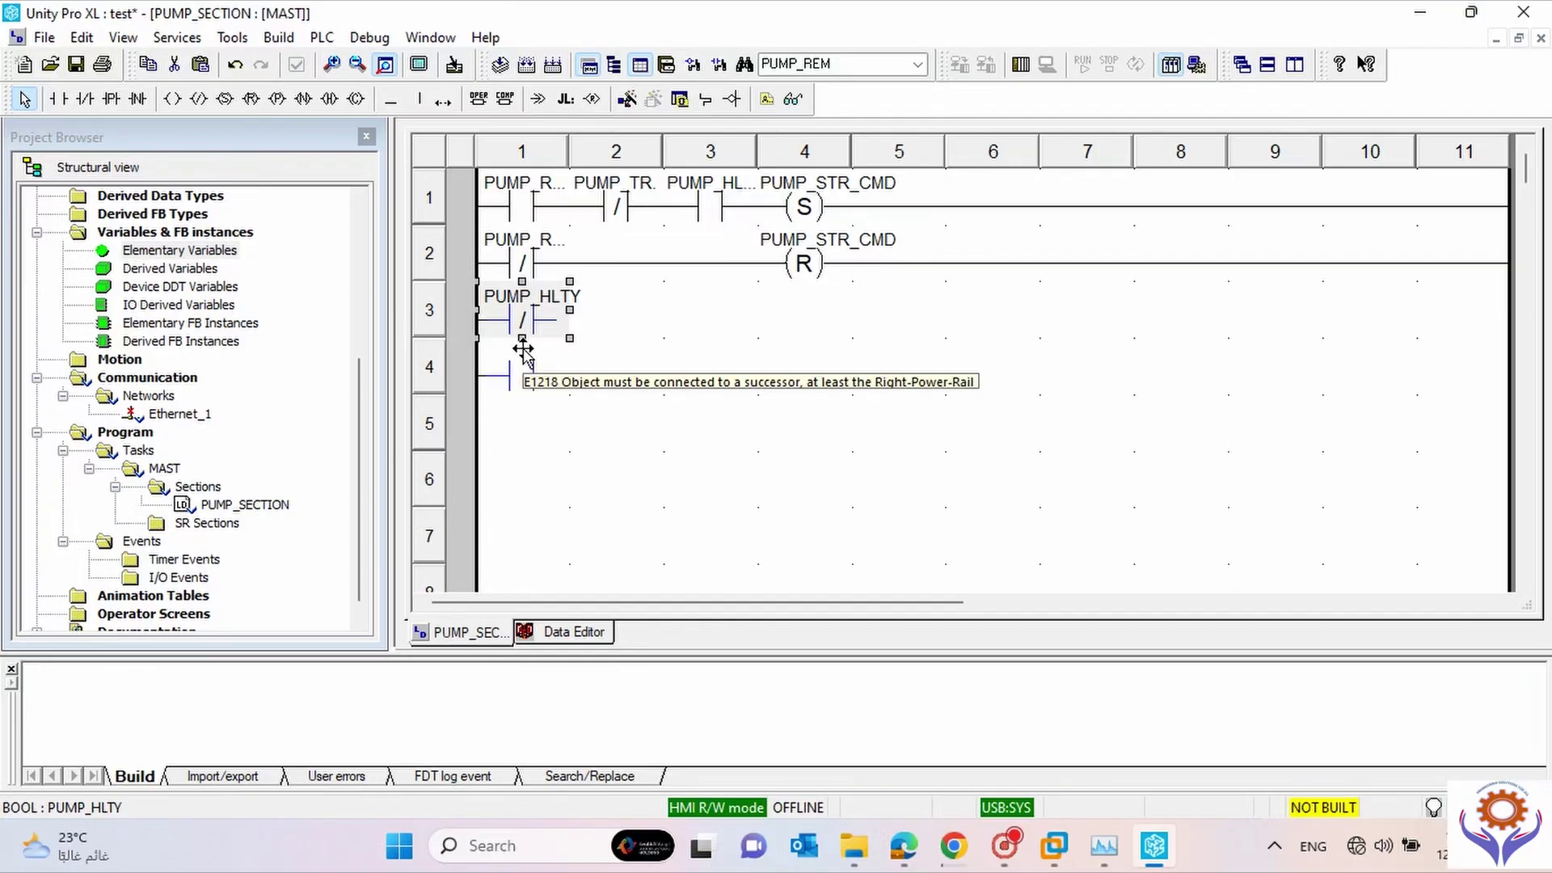
Assign PUMP_TRIP, the expression of the row 1 column 2 contact, to the normally open contact in row 4.
double_click(610, 190)
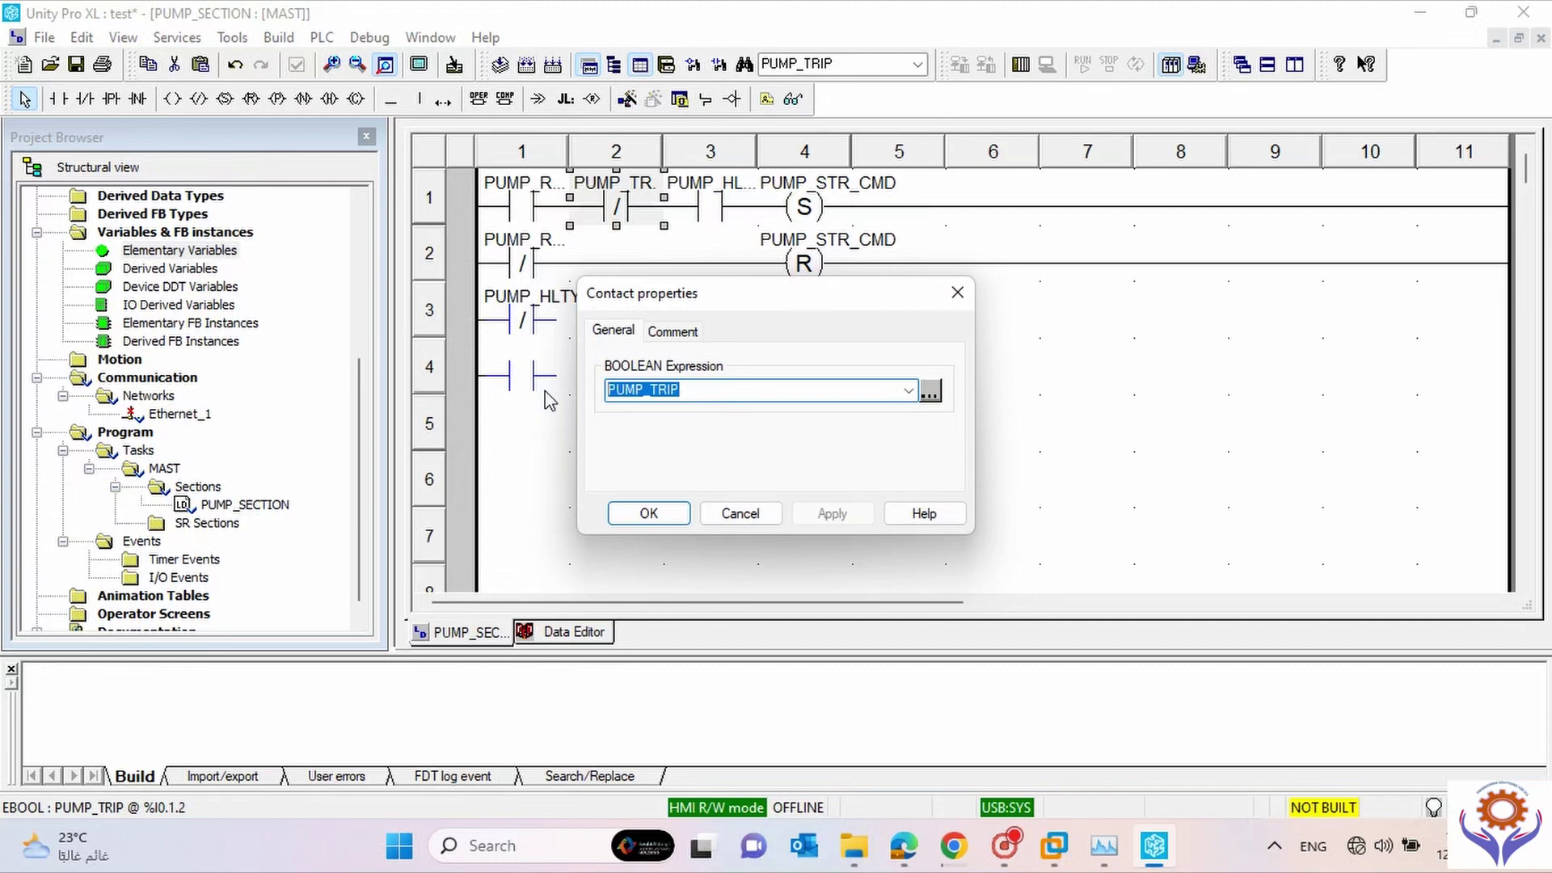
click(735, 513)
click(501, 362)
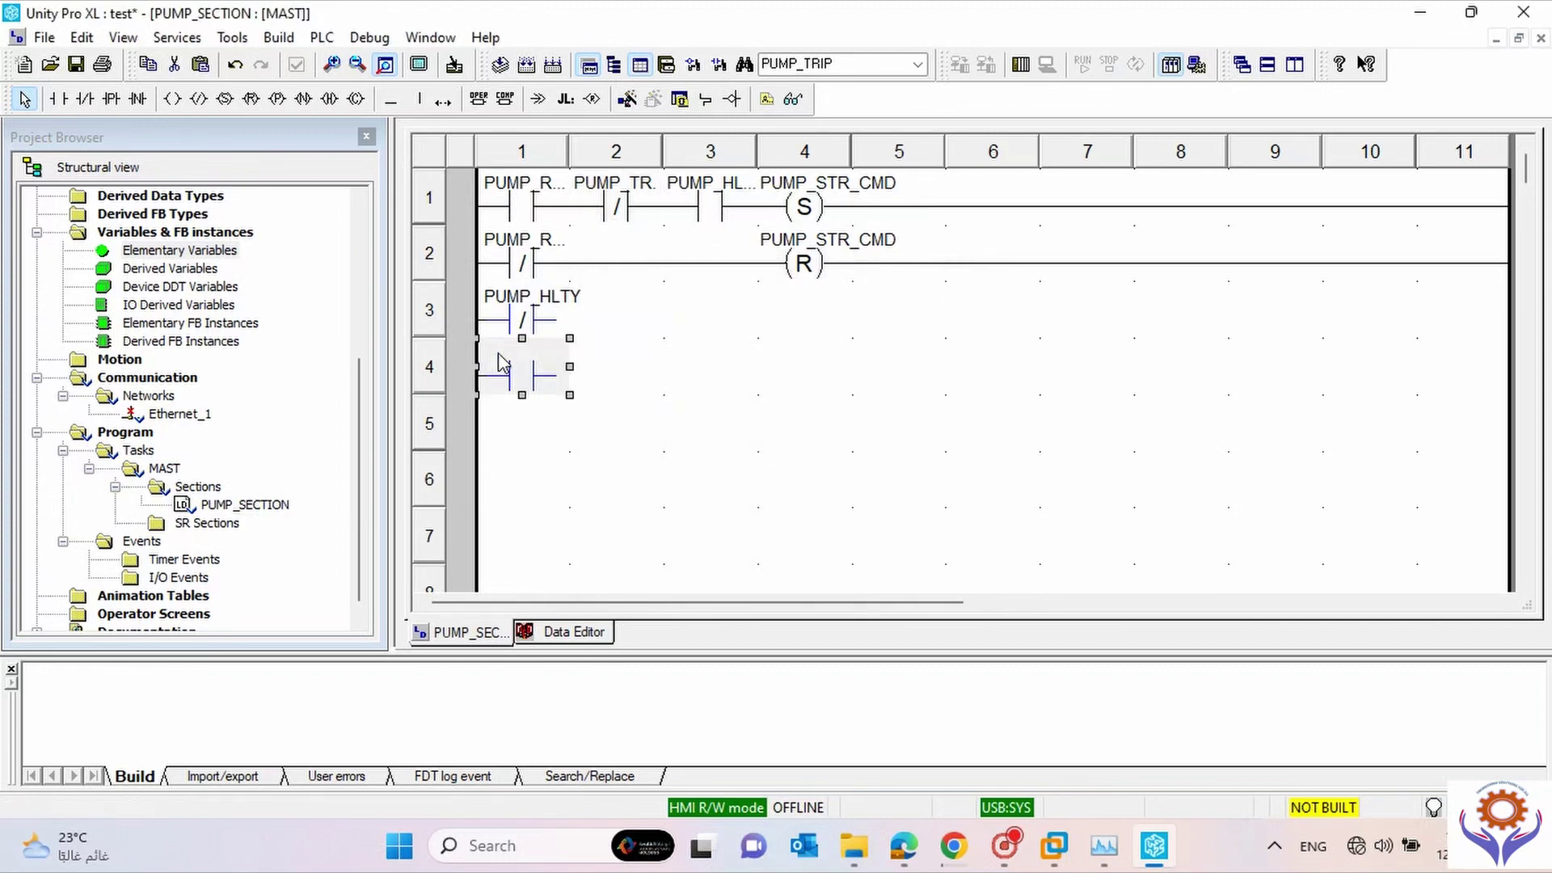
double_click(501, 362)
text(v)
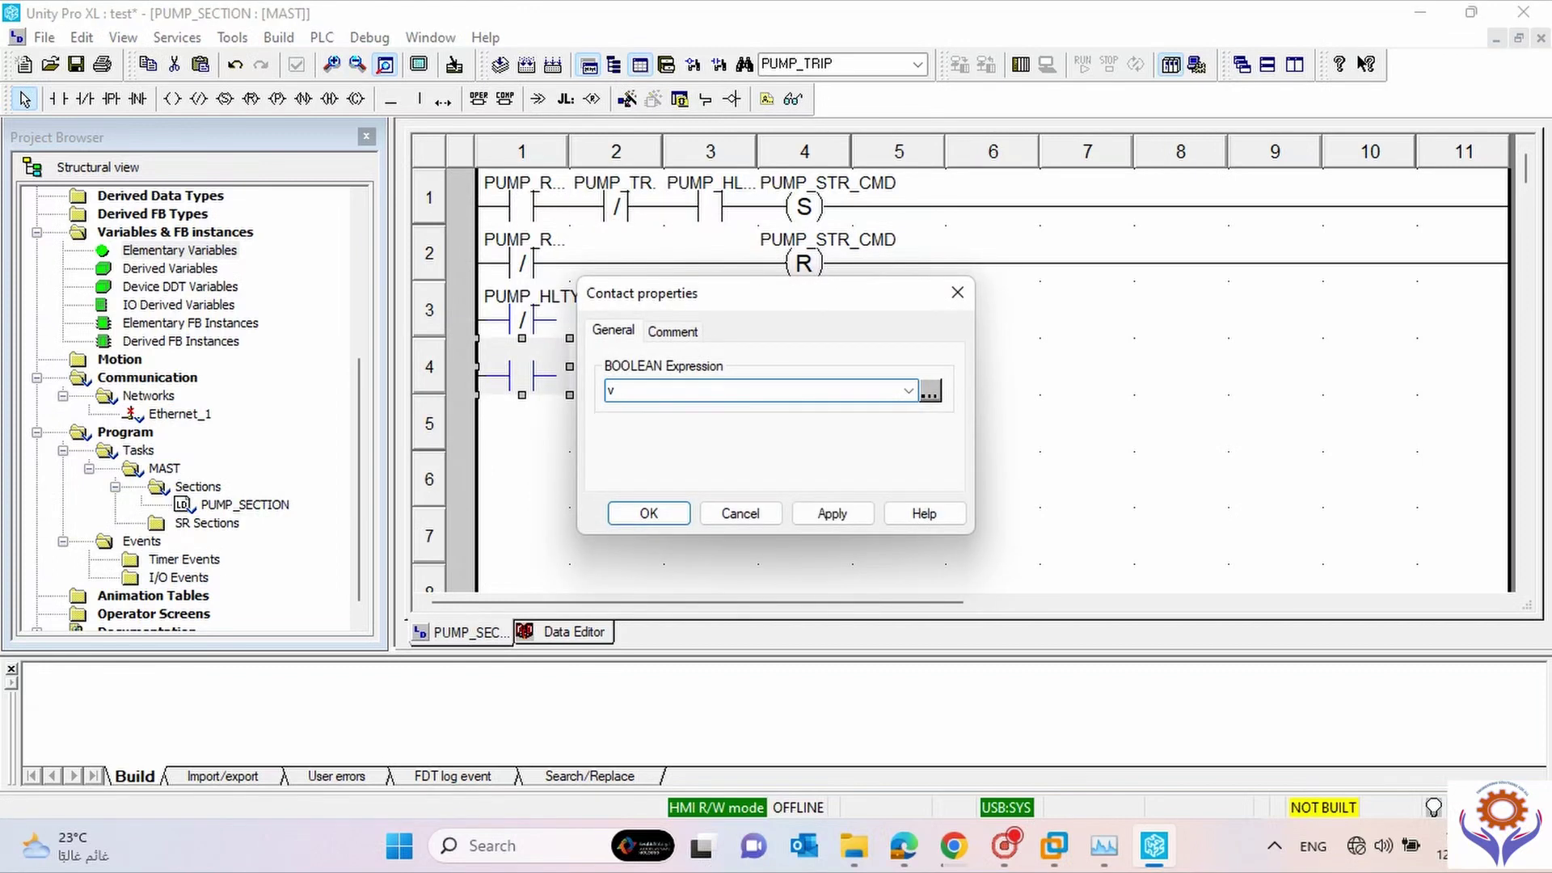
text(PUMP_TRIP)
click(669, 514)
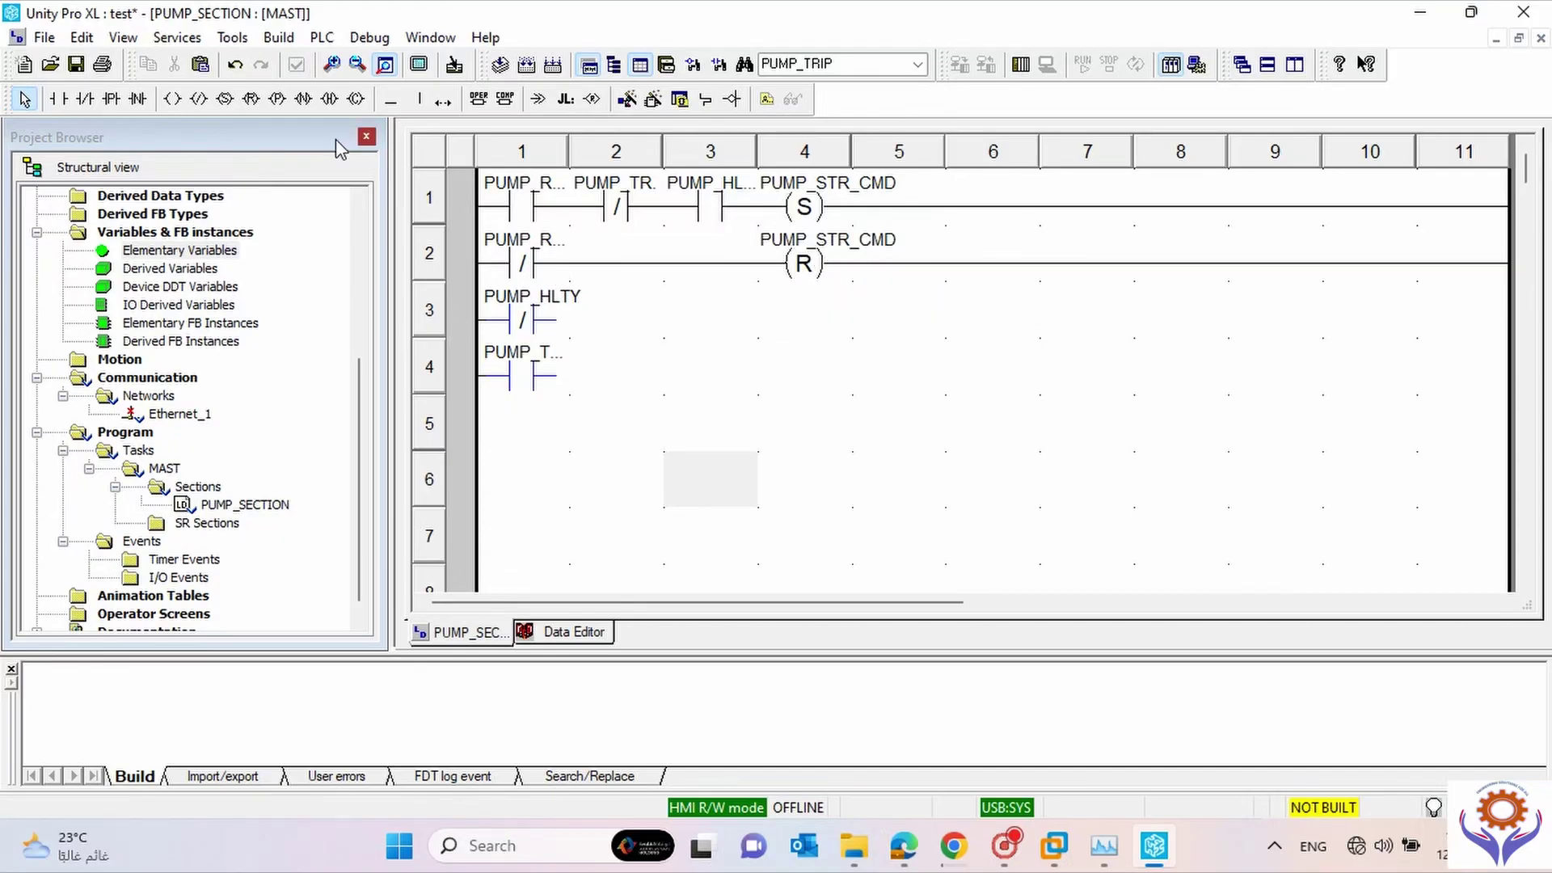
Join the row 3 and row 4 contacts in parallel with the row 2 contact using vertical links after column 1.
click(419, 98)
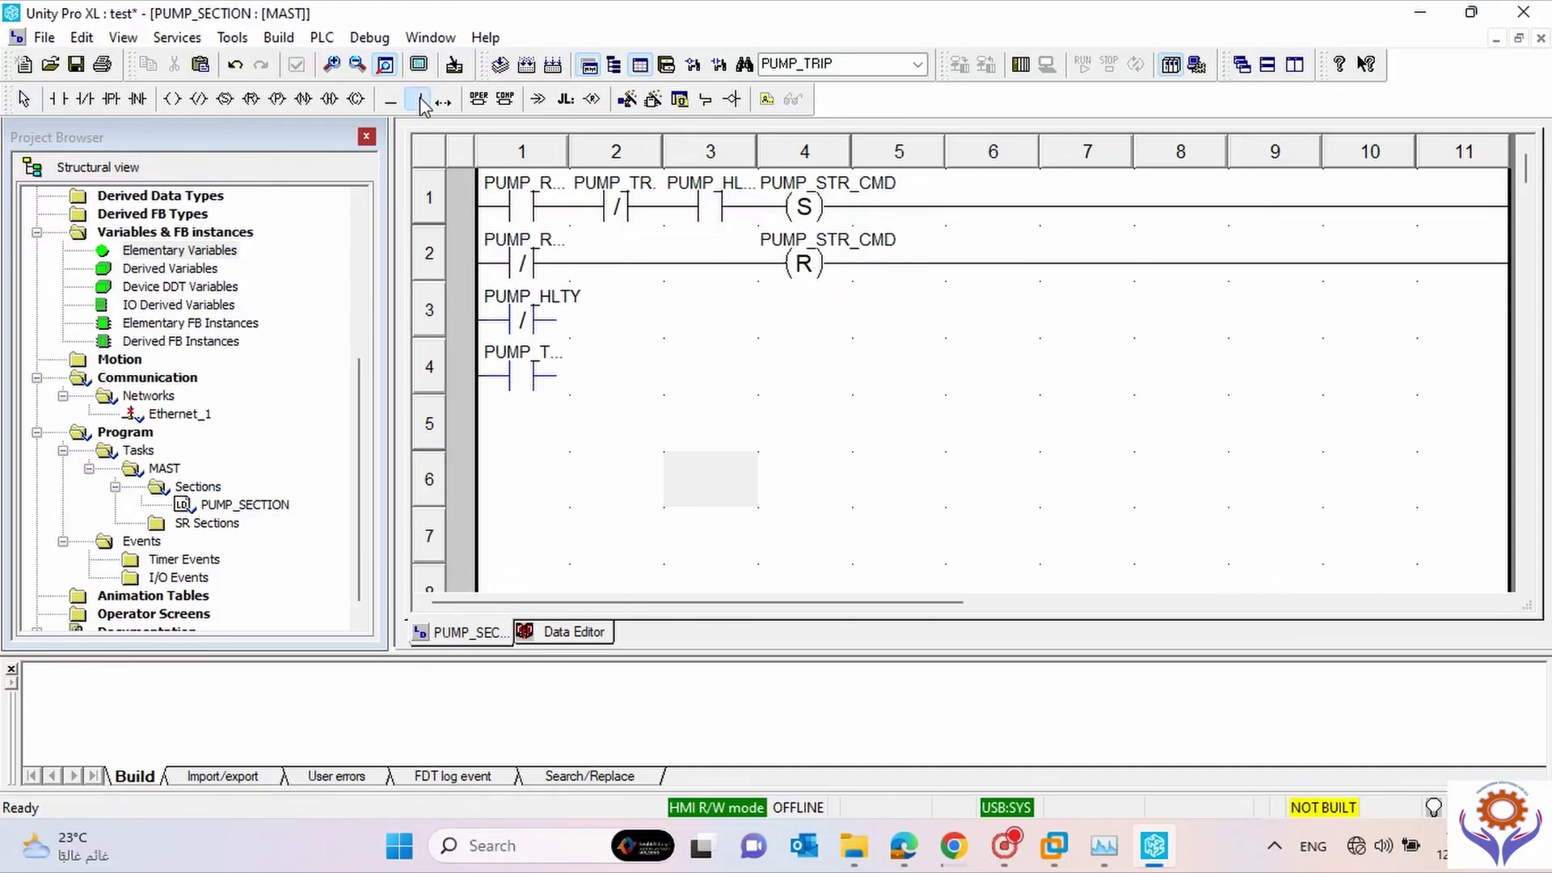
click(530, 283)
click(534, 331)
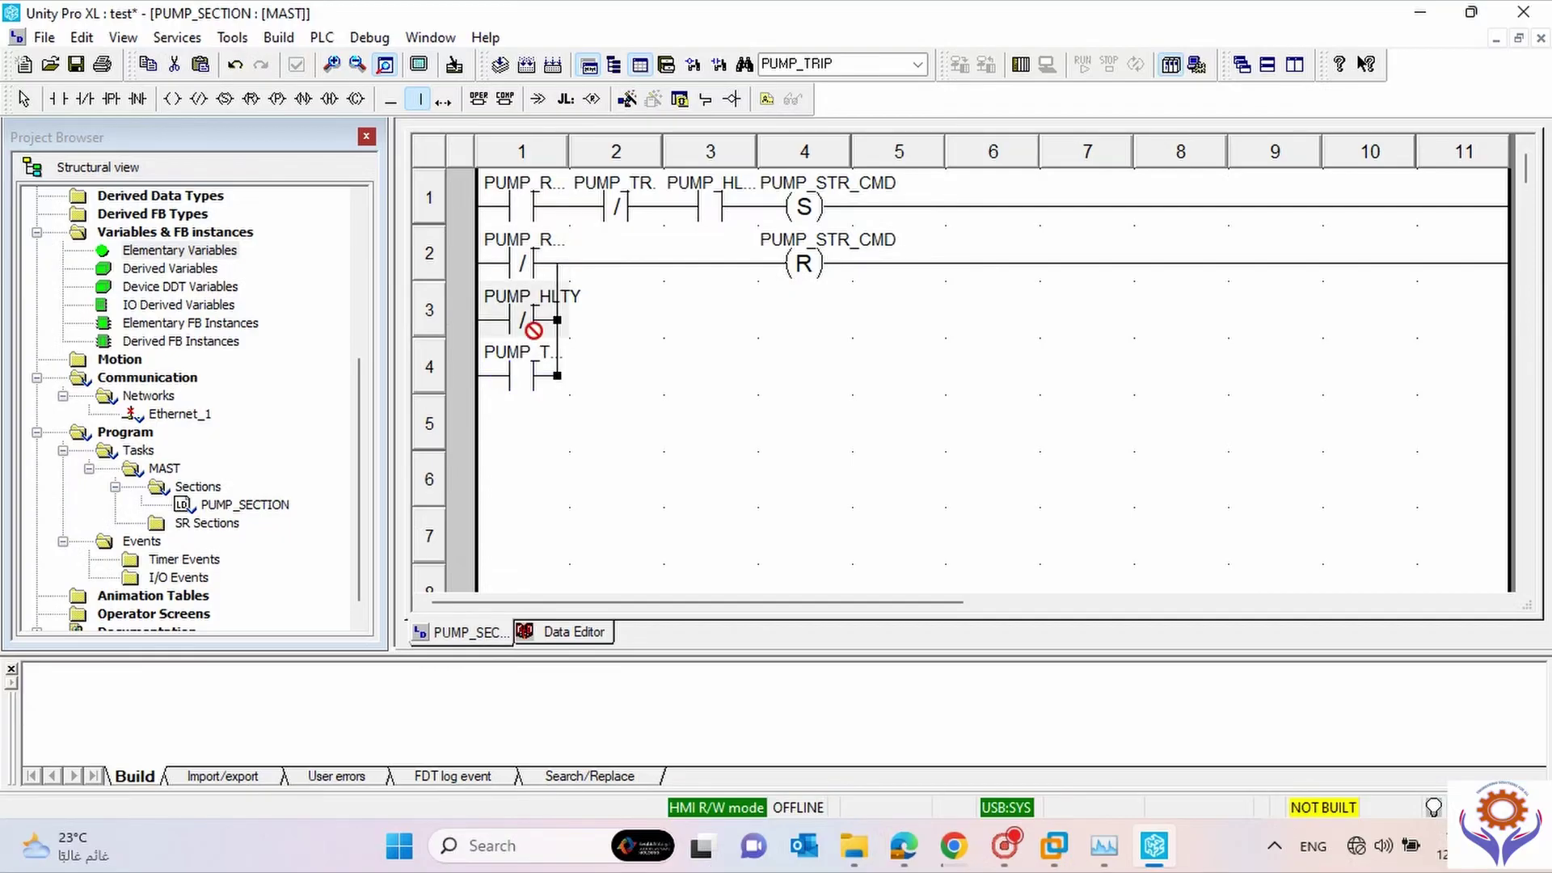
click(681, 361)
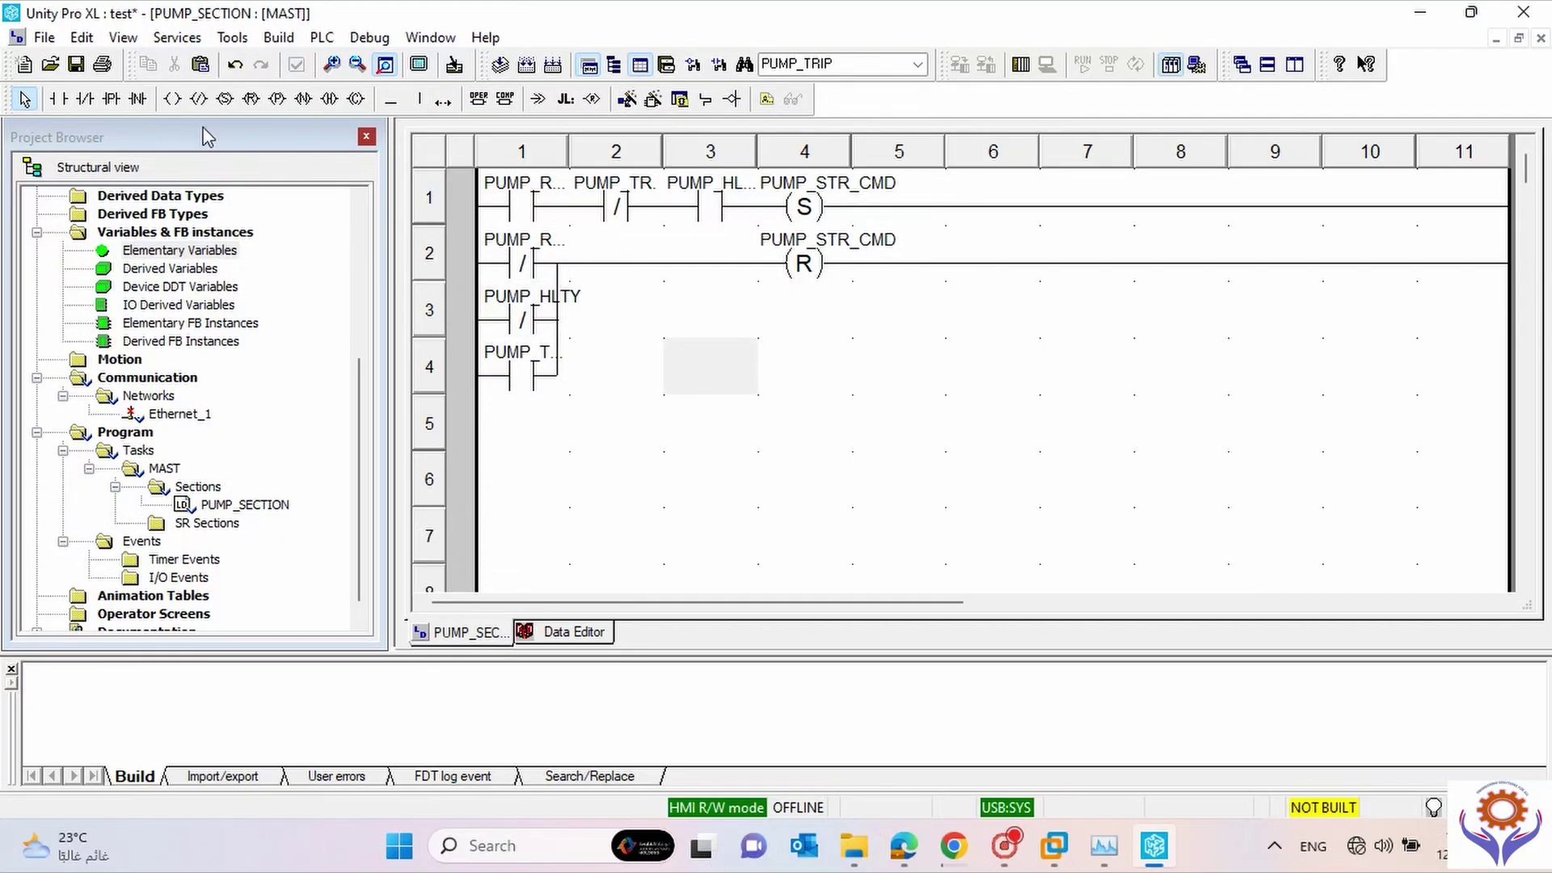
Save the project and analyze the PUMP_SECTION ladder section.
click(76, 66)
click(278, 37)
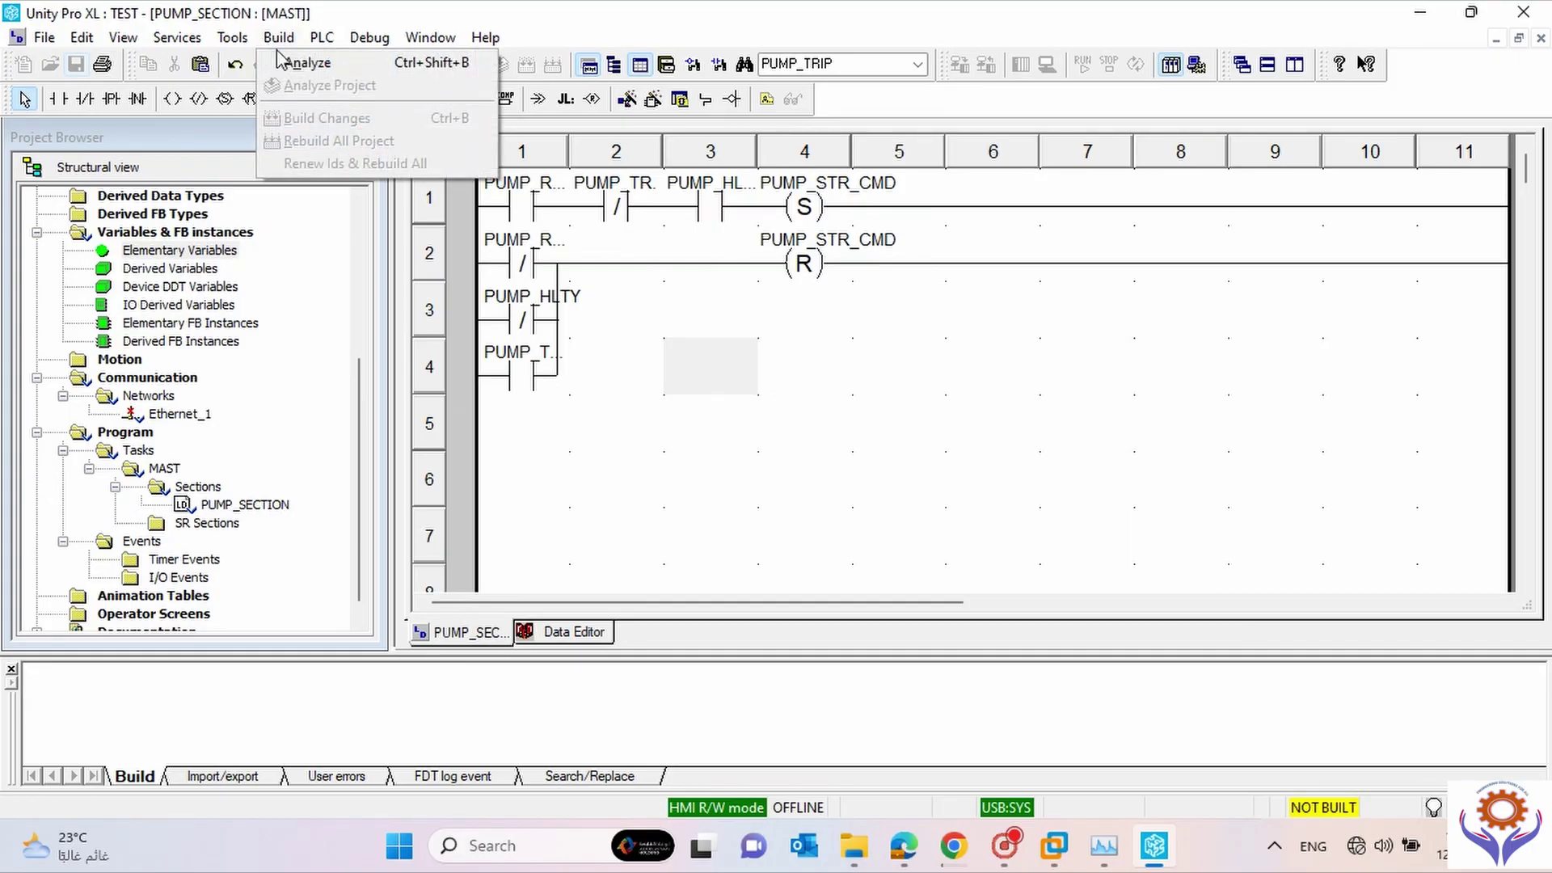
click(301, 63)
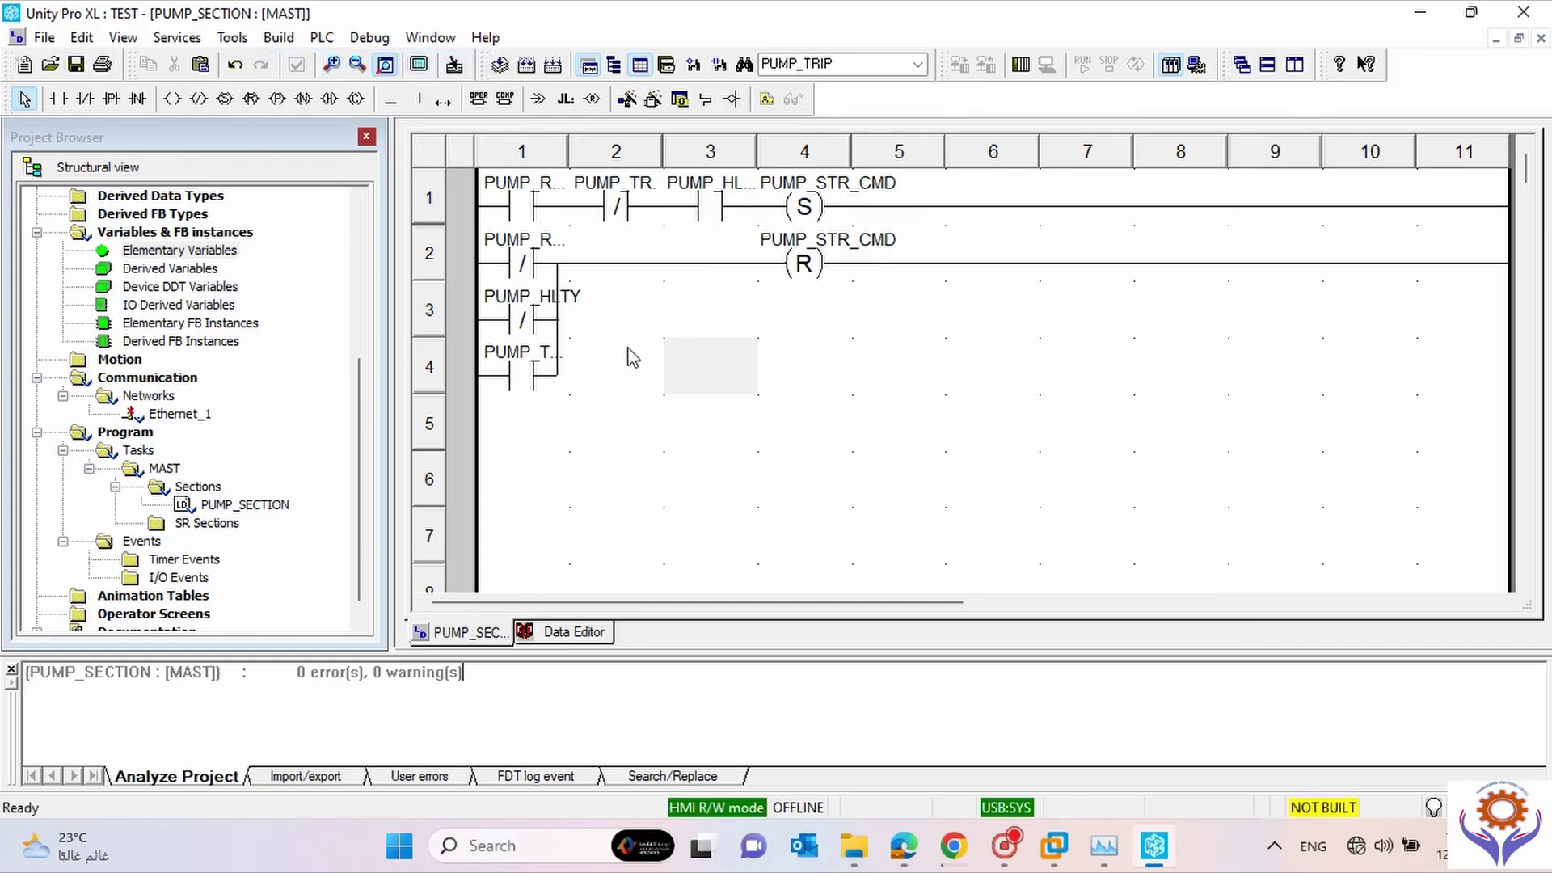
Rebuild the entire project and accept the complete rebuild.
click(278, 38)
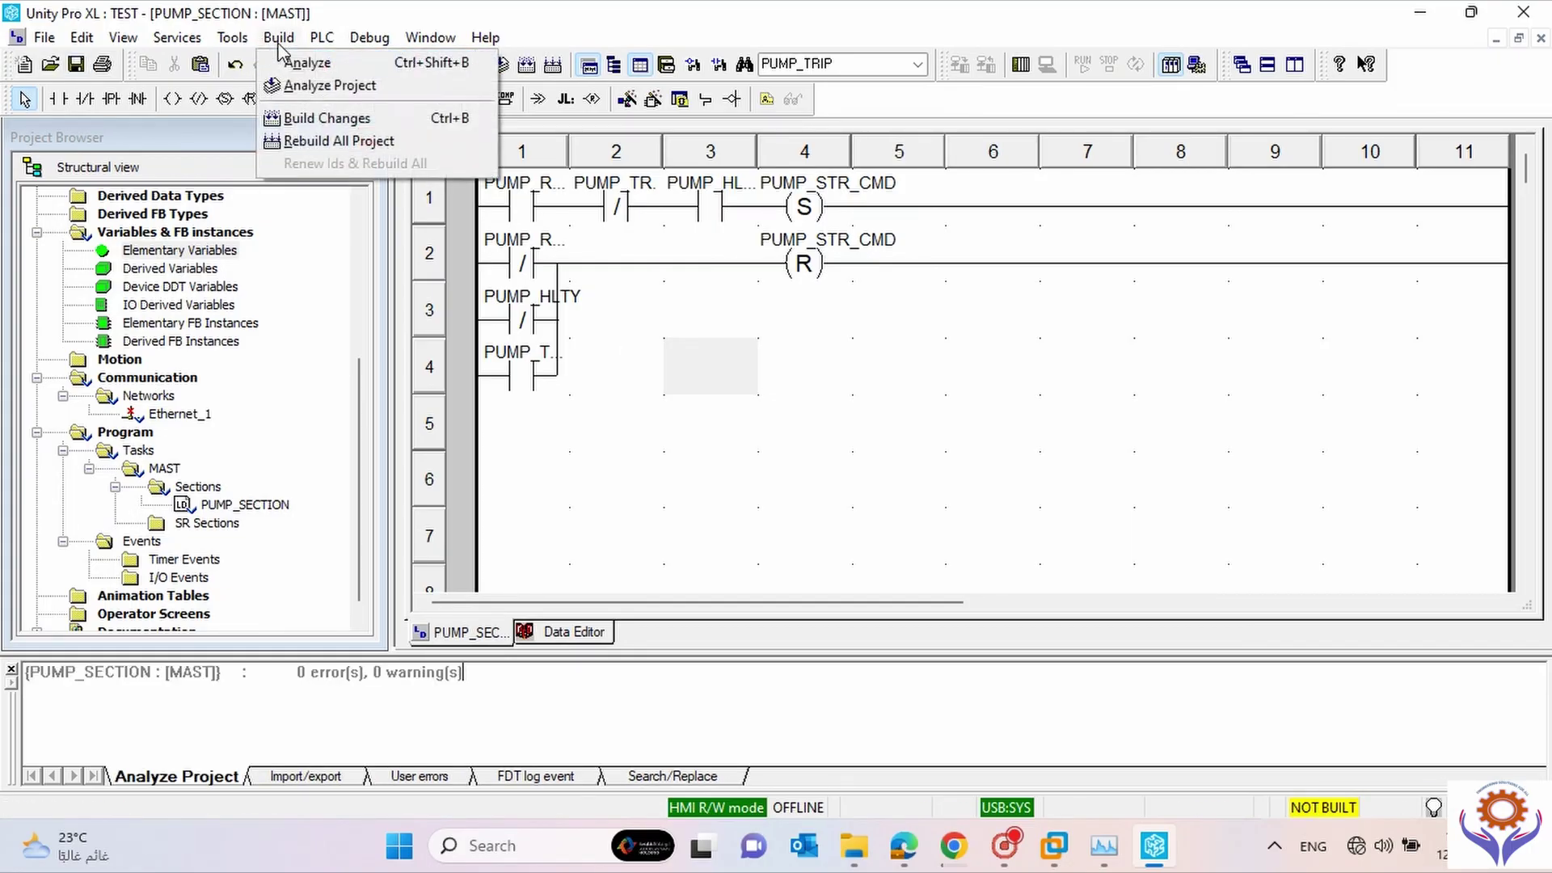
click(333, 144)
click(695, 479)
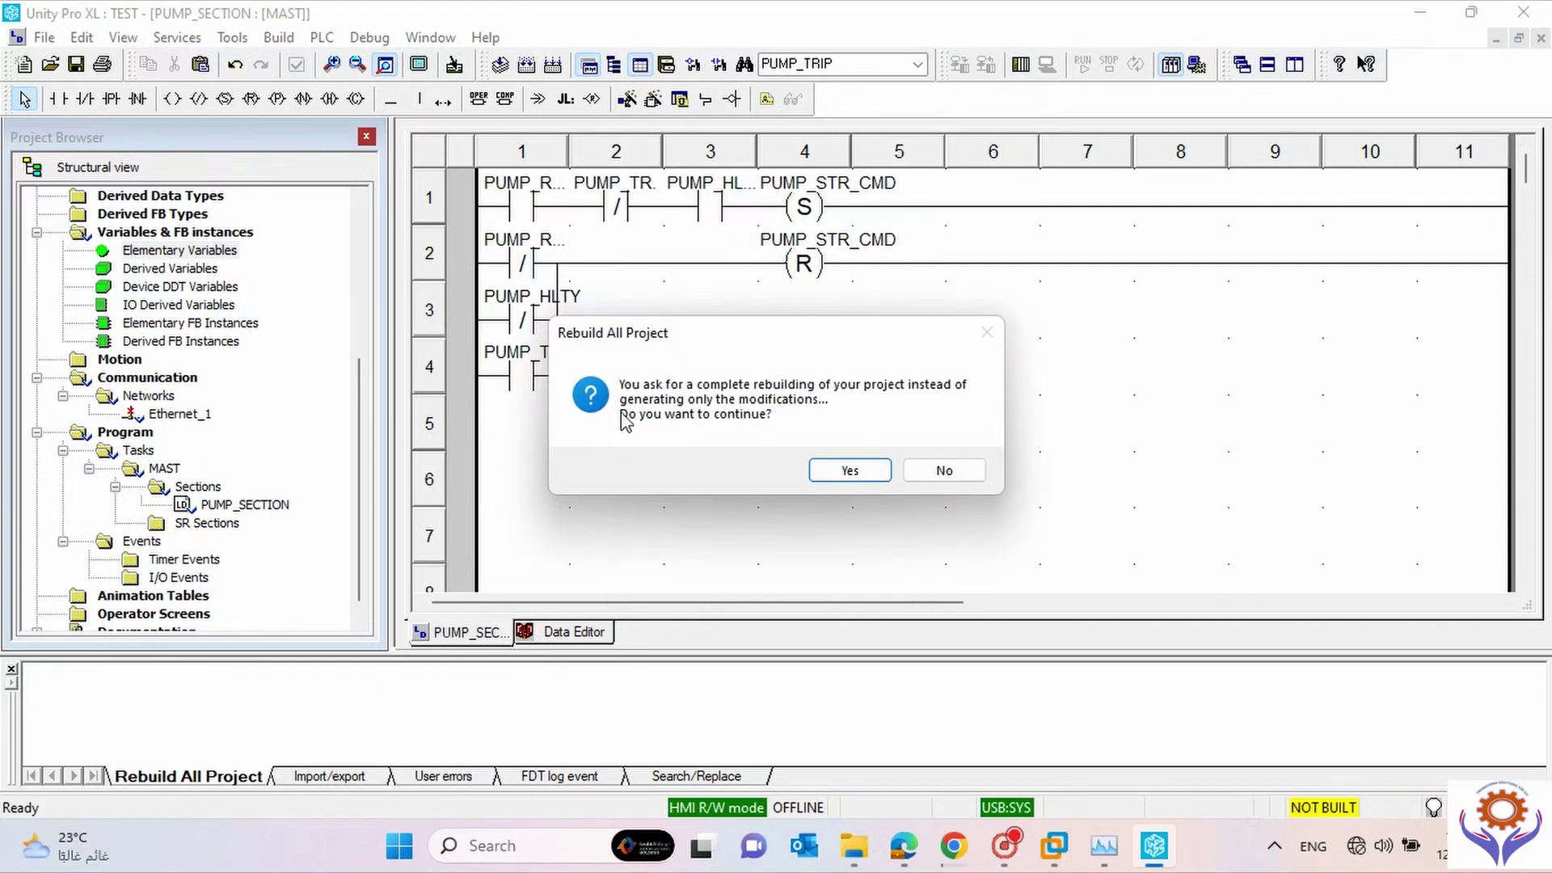
click(857, 473)
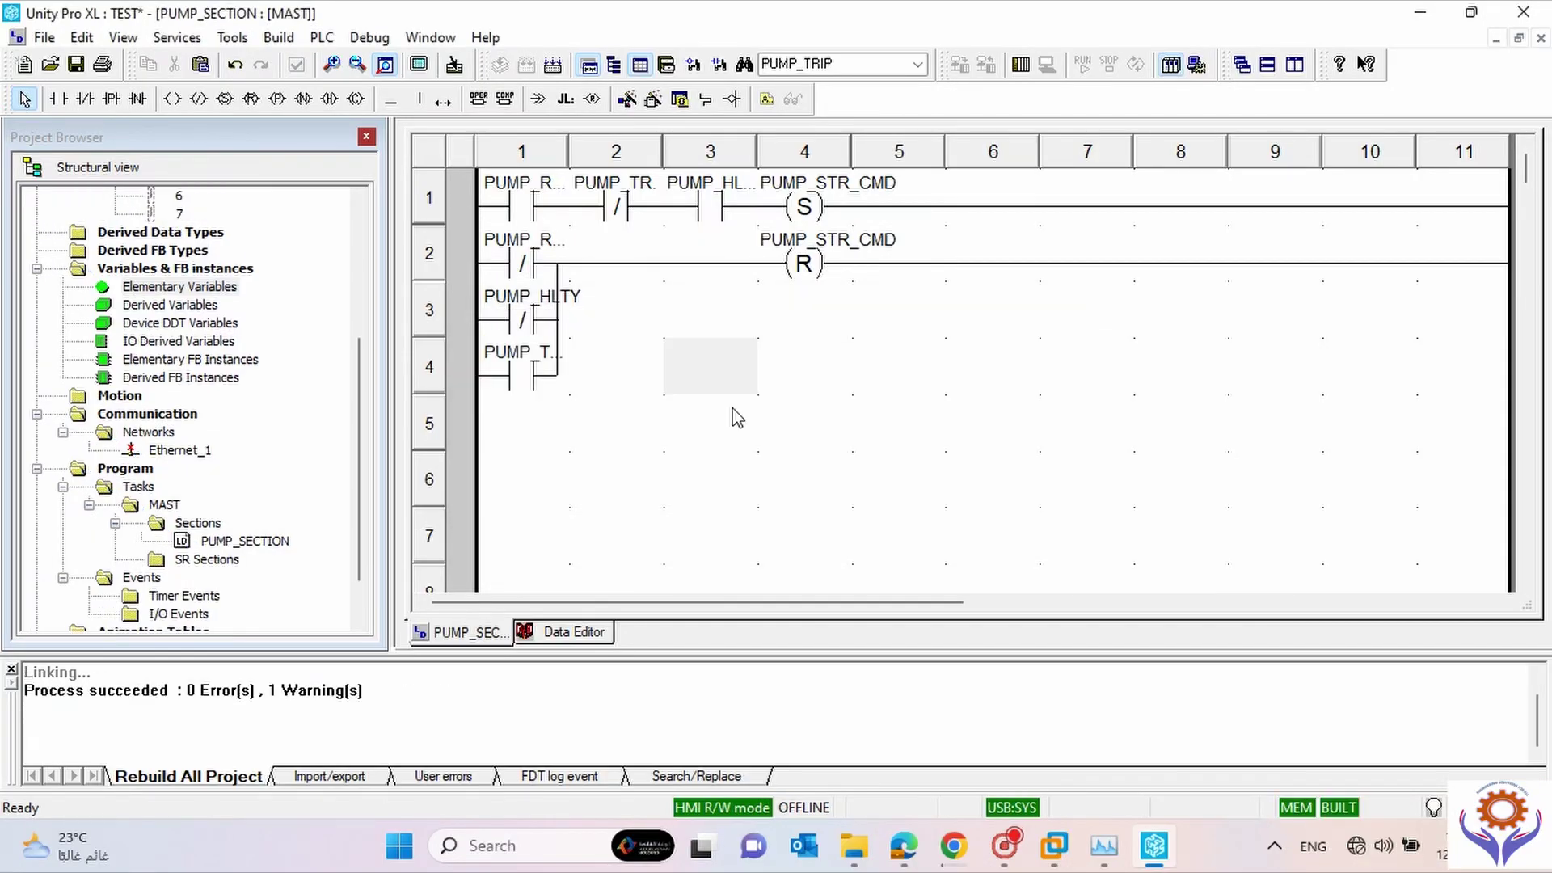
Examine the rebuild warning and its source, the IP configuration of the Ethernet_1 network.
click(343, 572)
scroll(343, 572, down, 1)
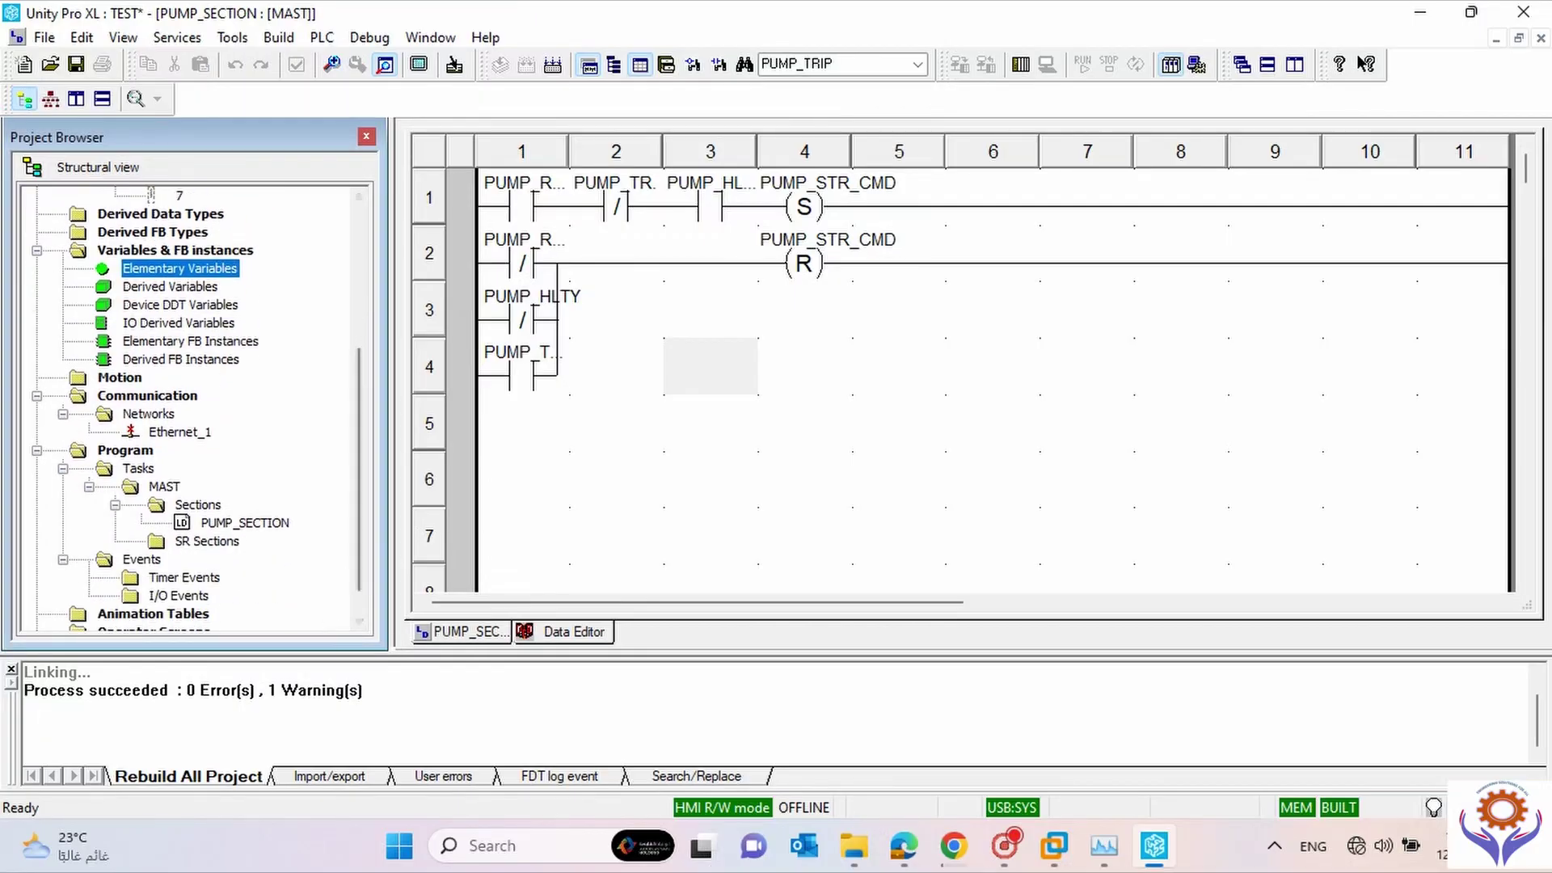
click(299, 691)
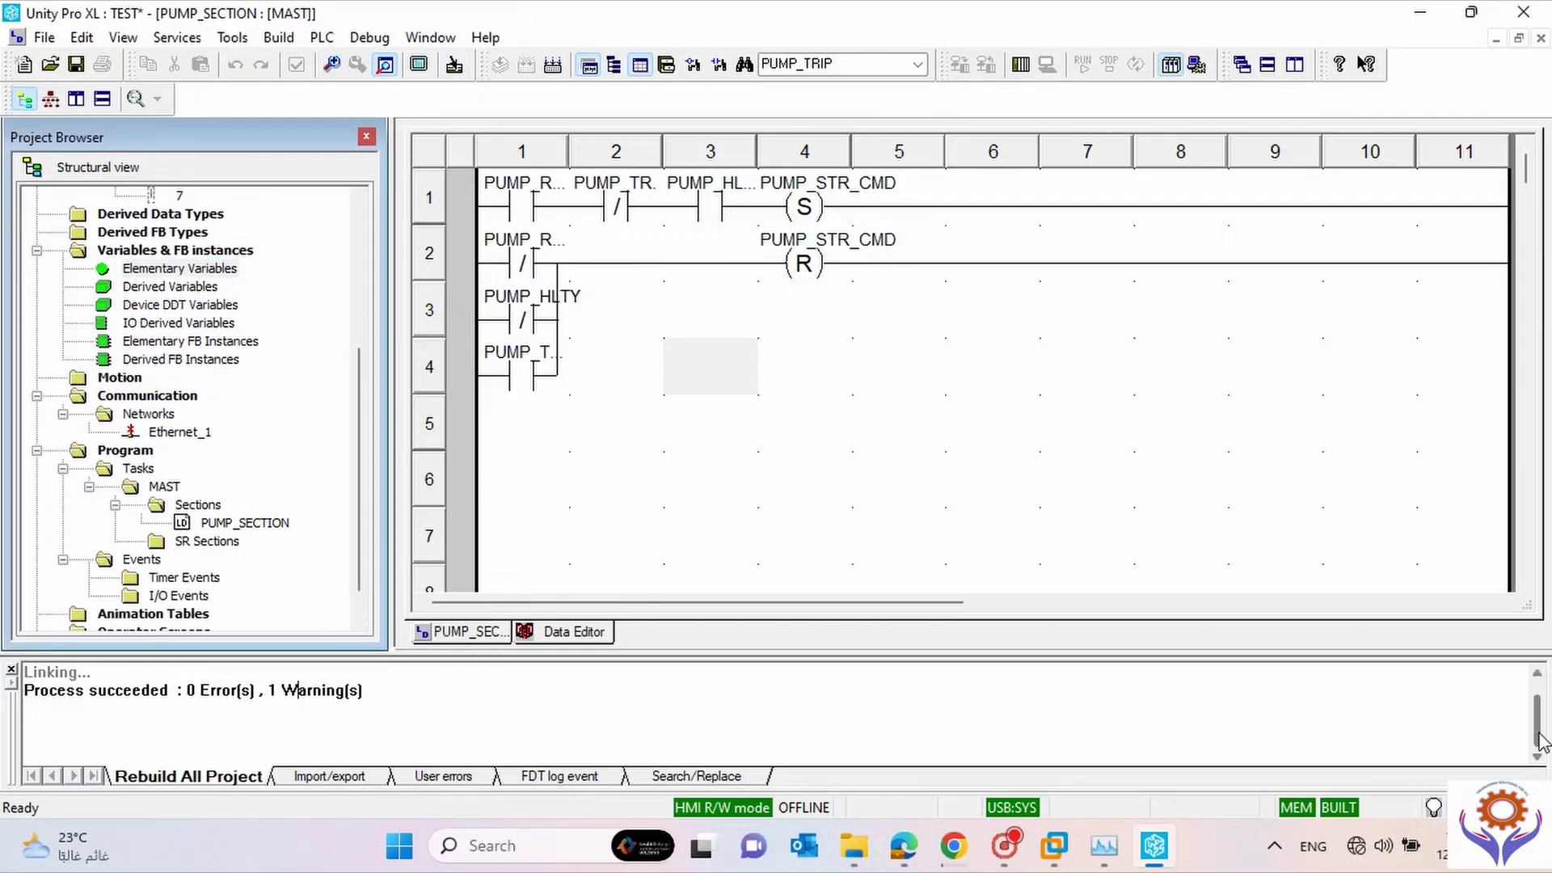
drag(1538, 715, 1538, 694)
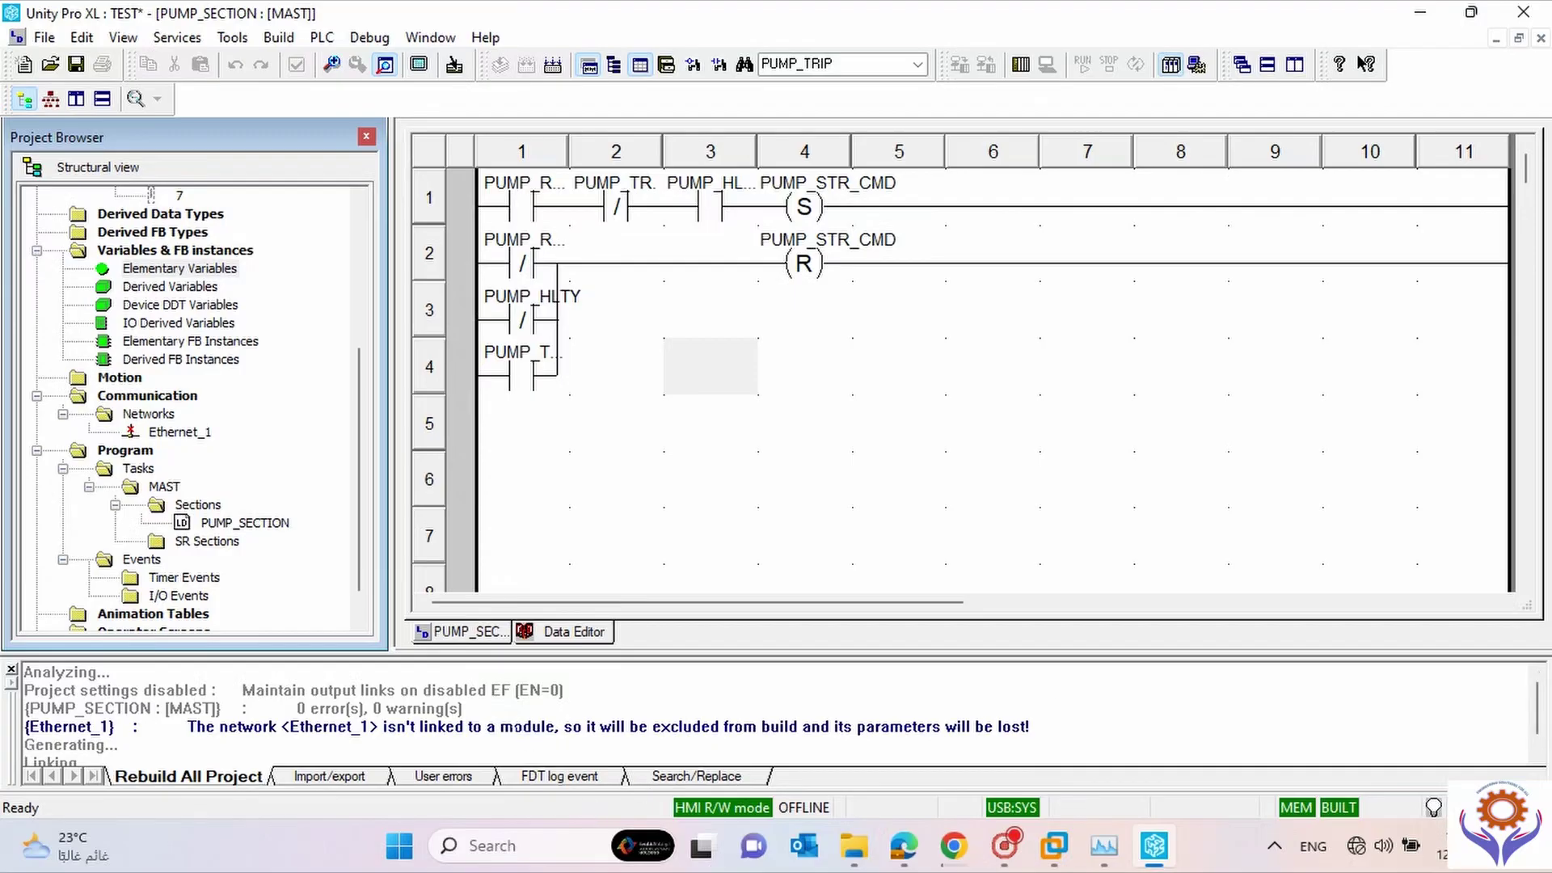
double_click(500, 726)
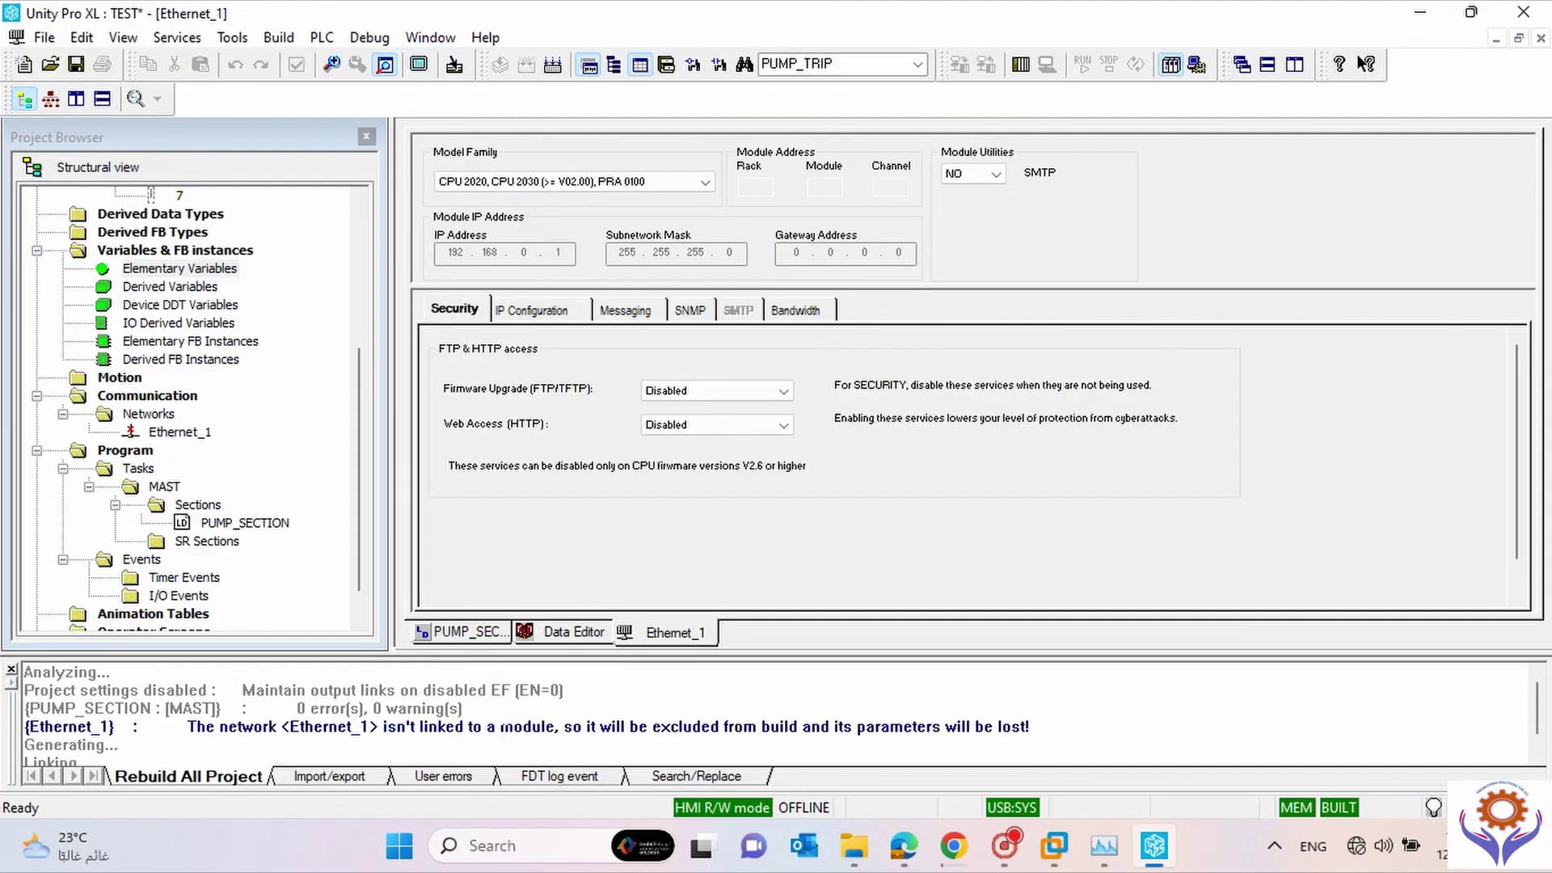
click(529, 313)
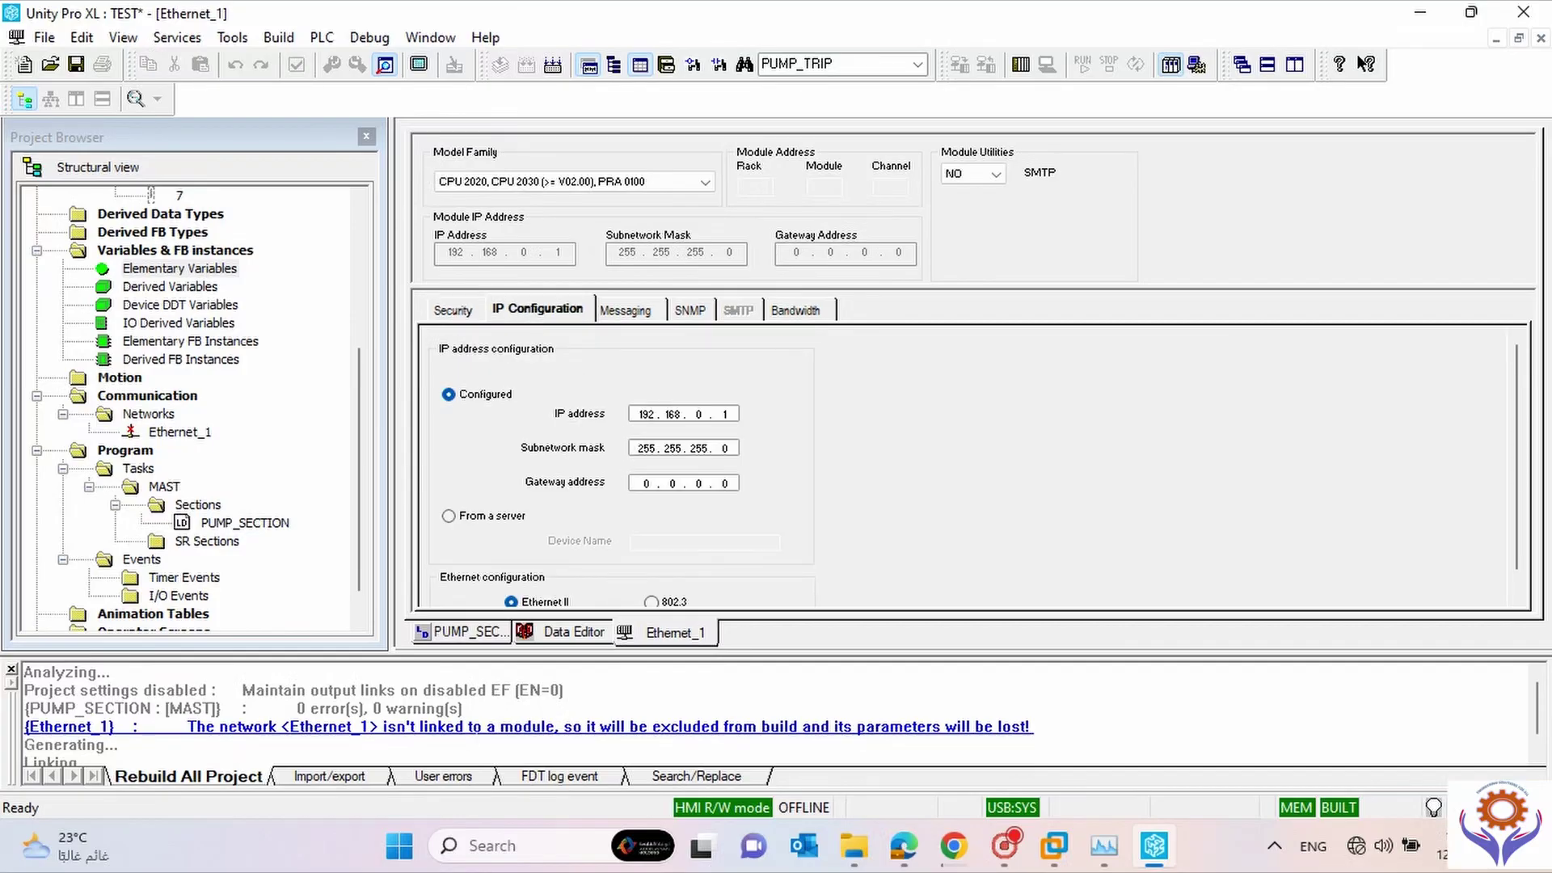
Link the BMX P34 2020 processor's Ethernet channel 3 to the Ethernet_1 network and validate the modification.
drag(356, 484, 356, 341)
double_click(226, 324)
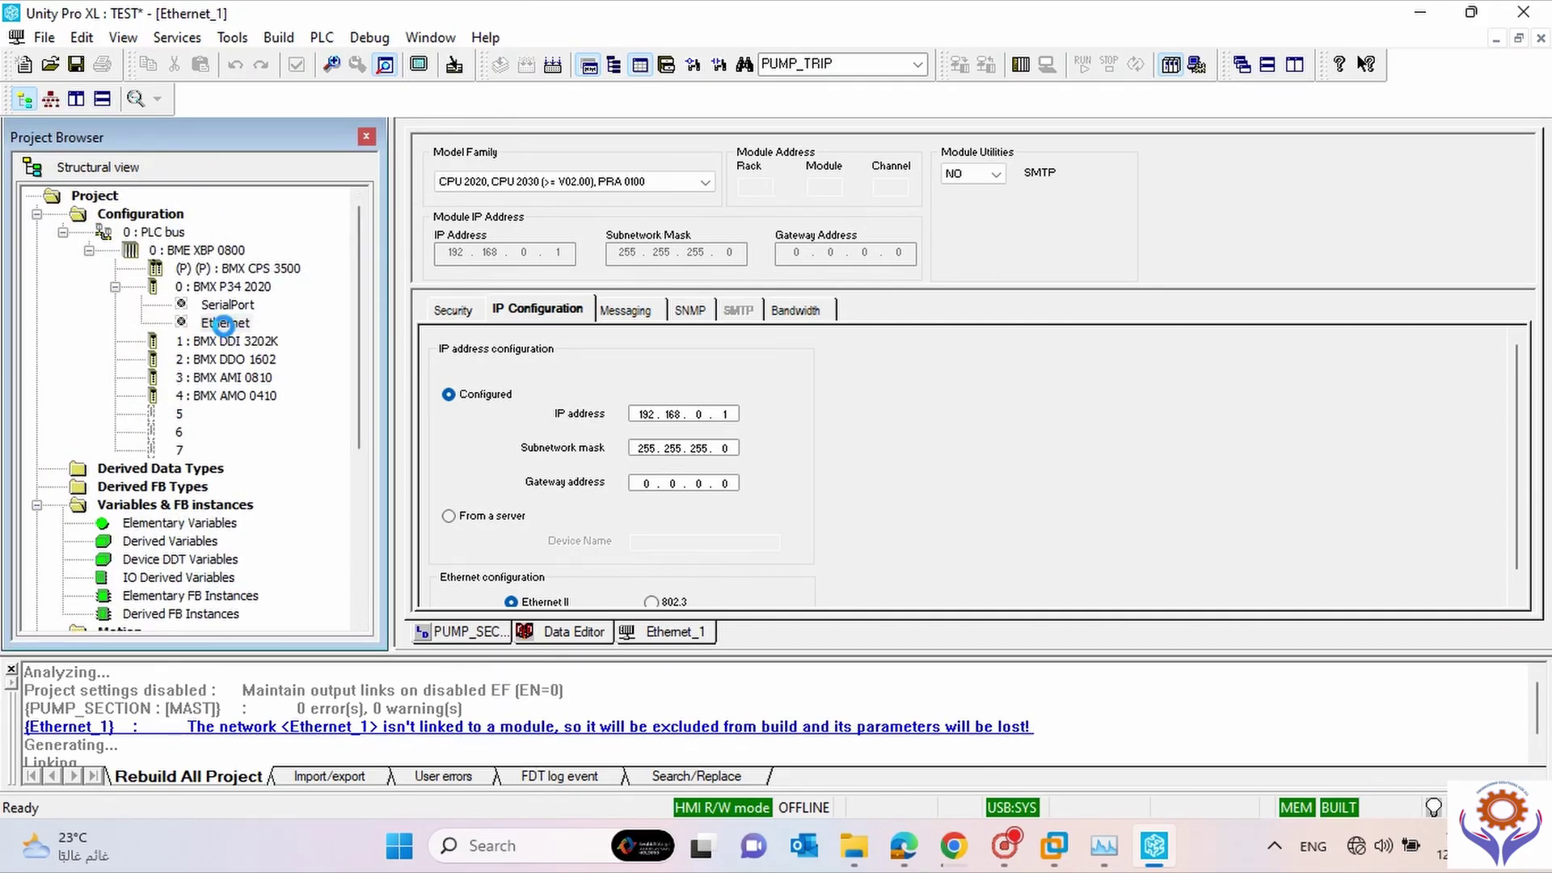
click(551, 582)
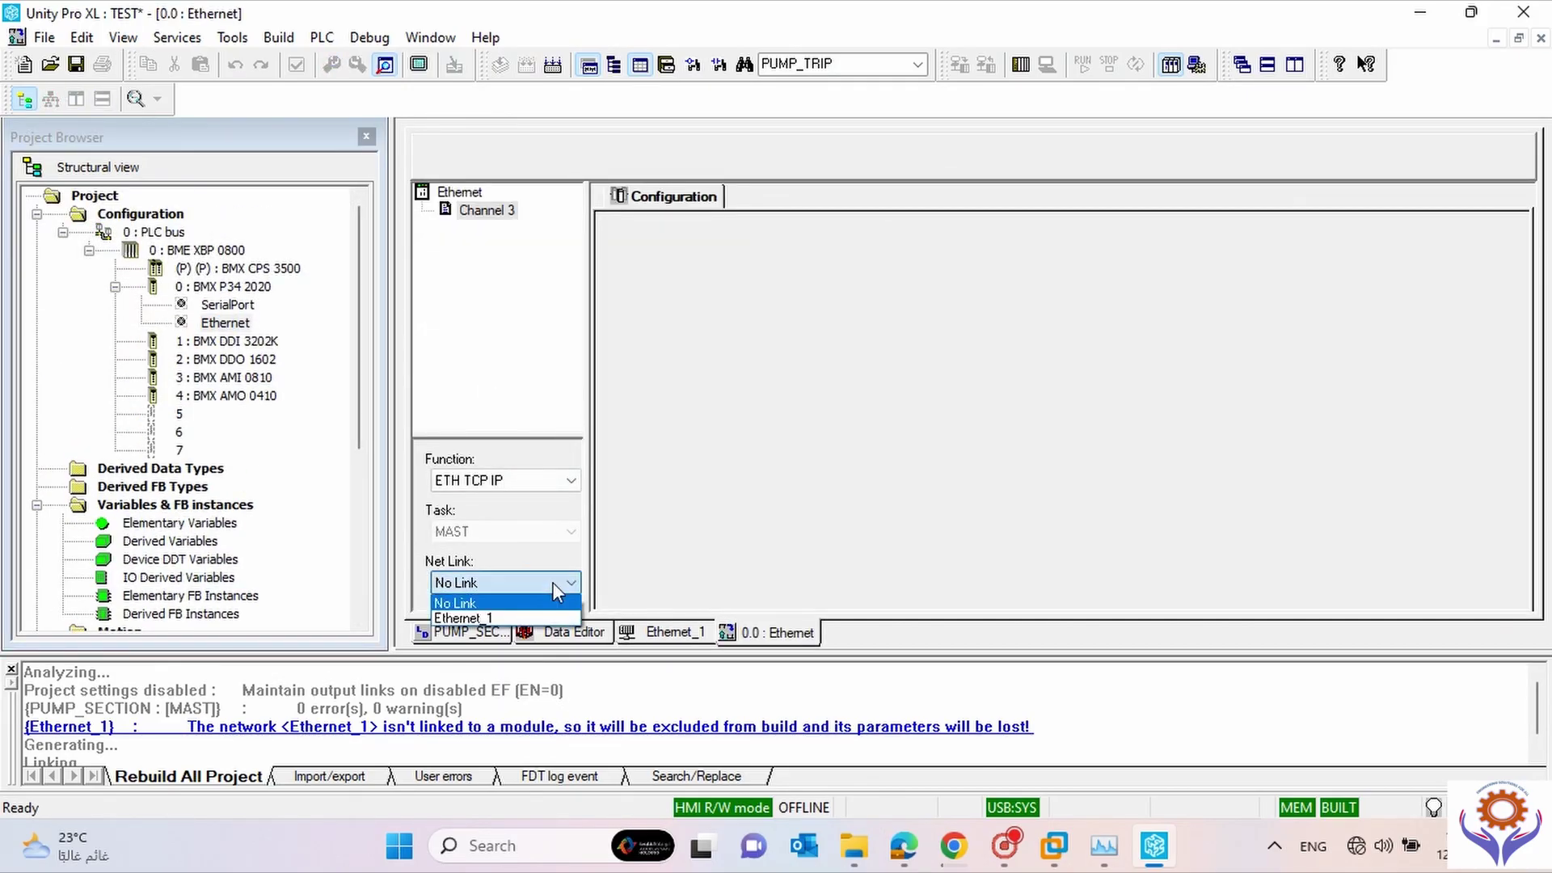
click(475, 613)
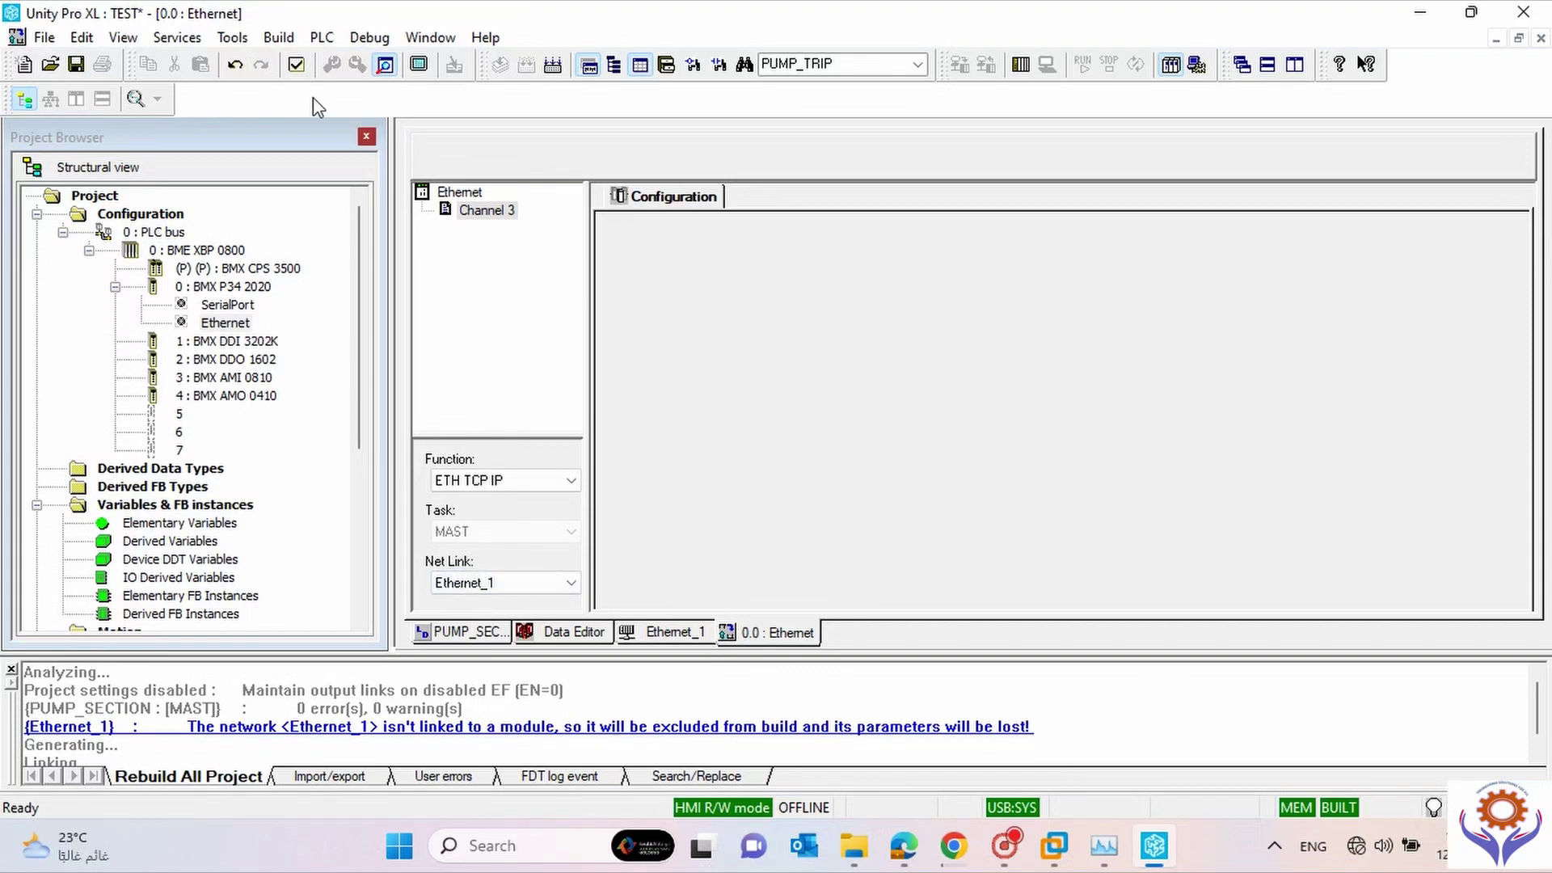
click(295, 66)
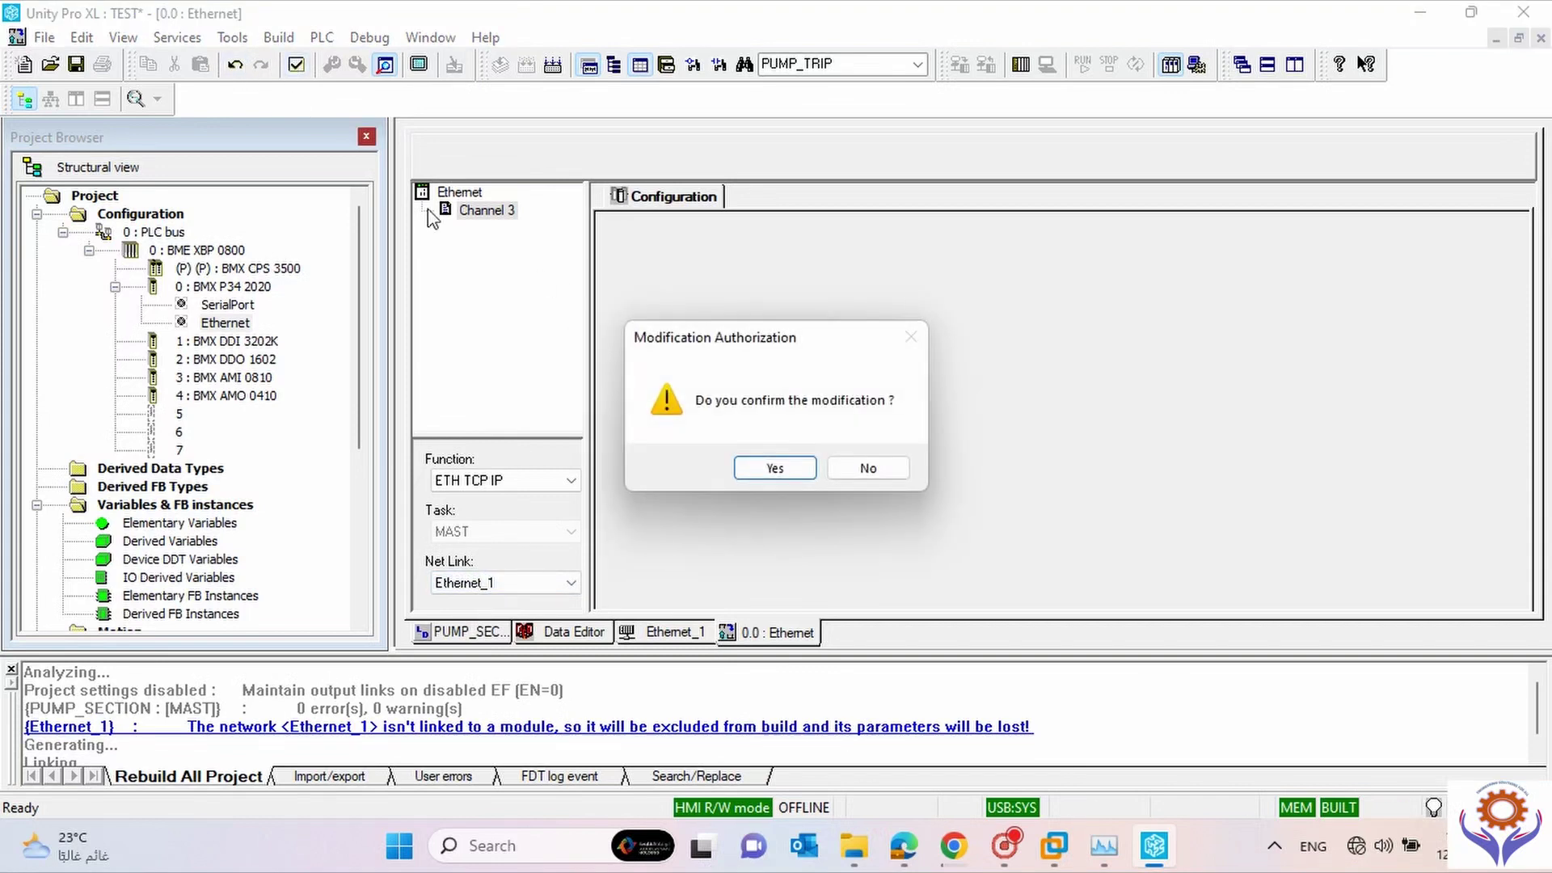
click(756, 467)
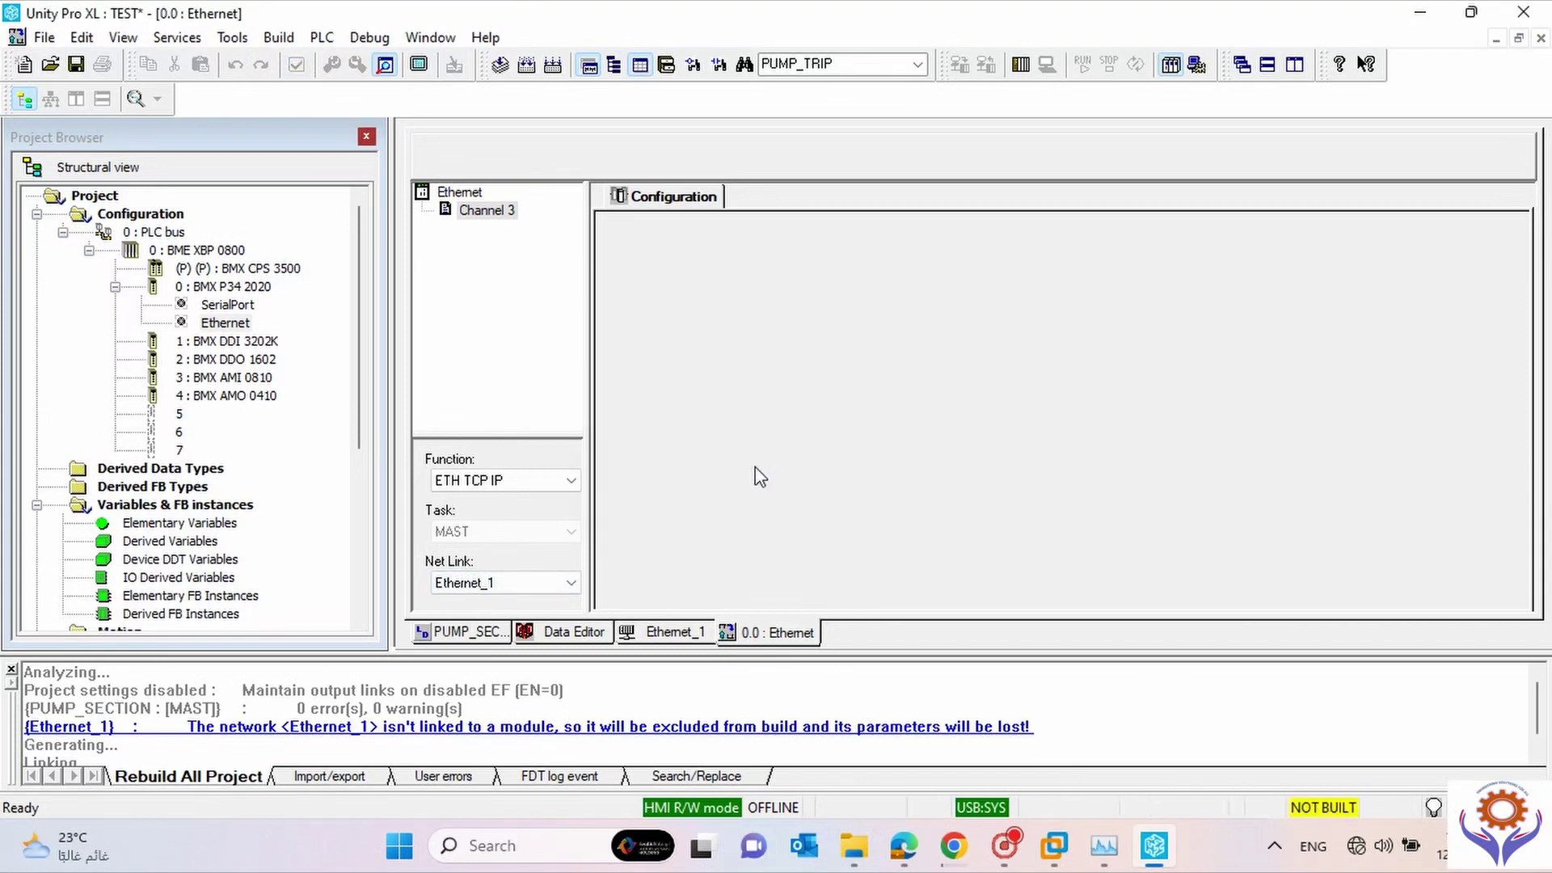
Save the project and build only the changes.
click(75, 65)
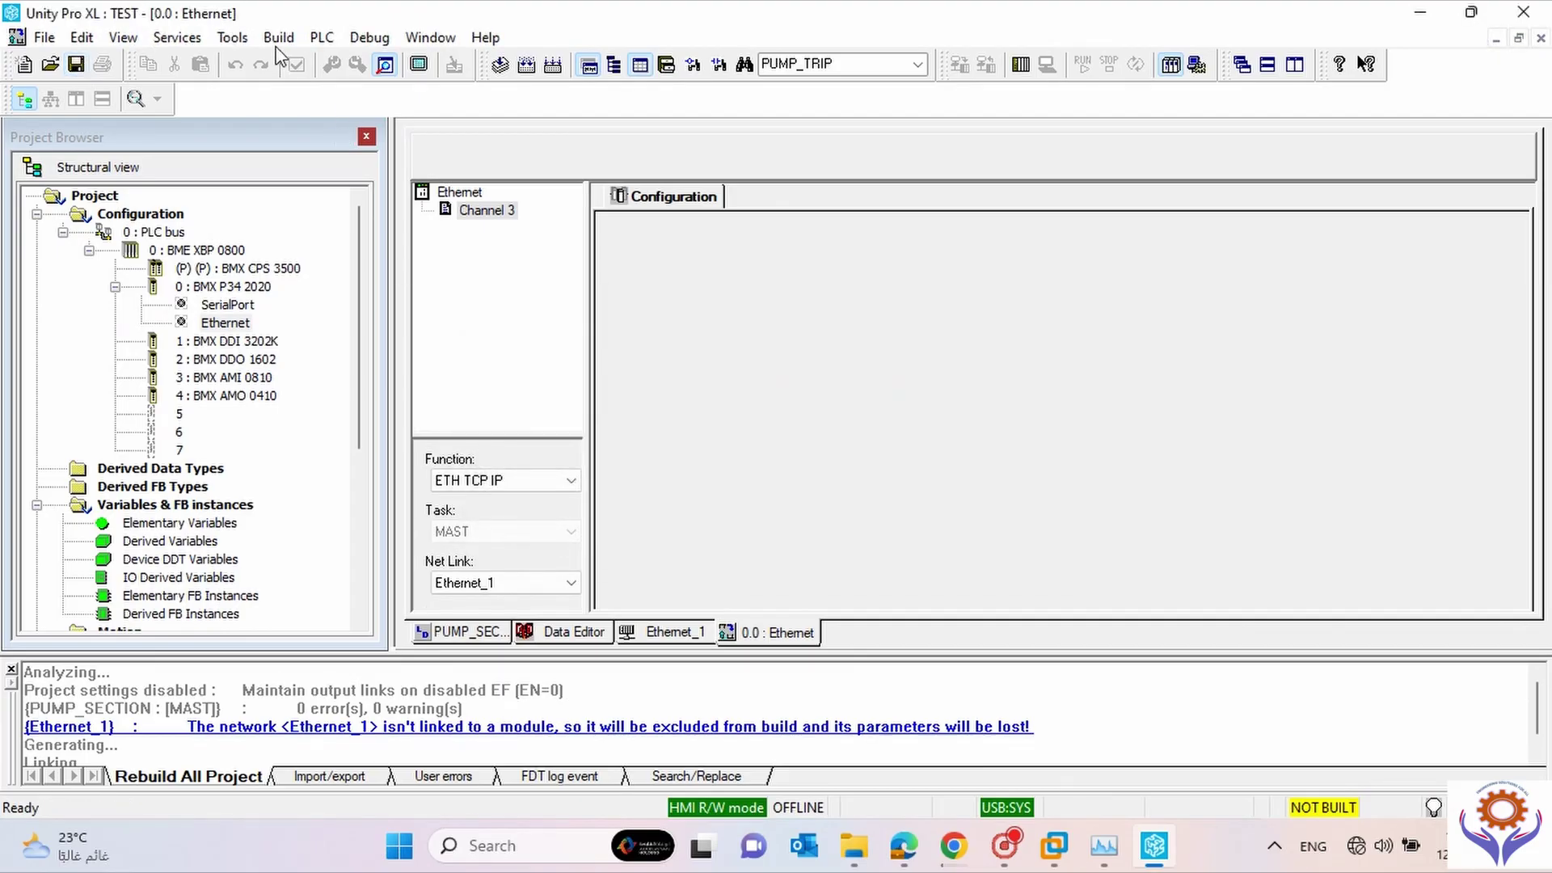
click(322, 37)
click(322, 37)
click(279, 37)
click(312, 119)
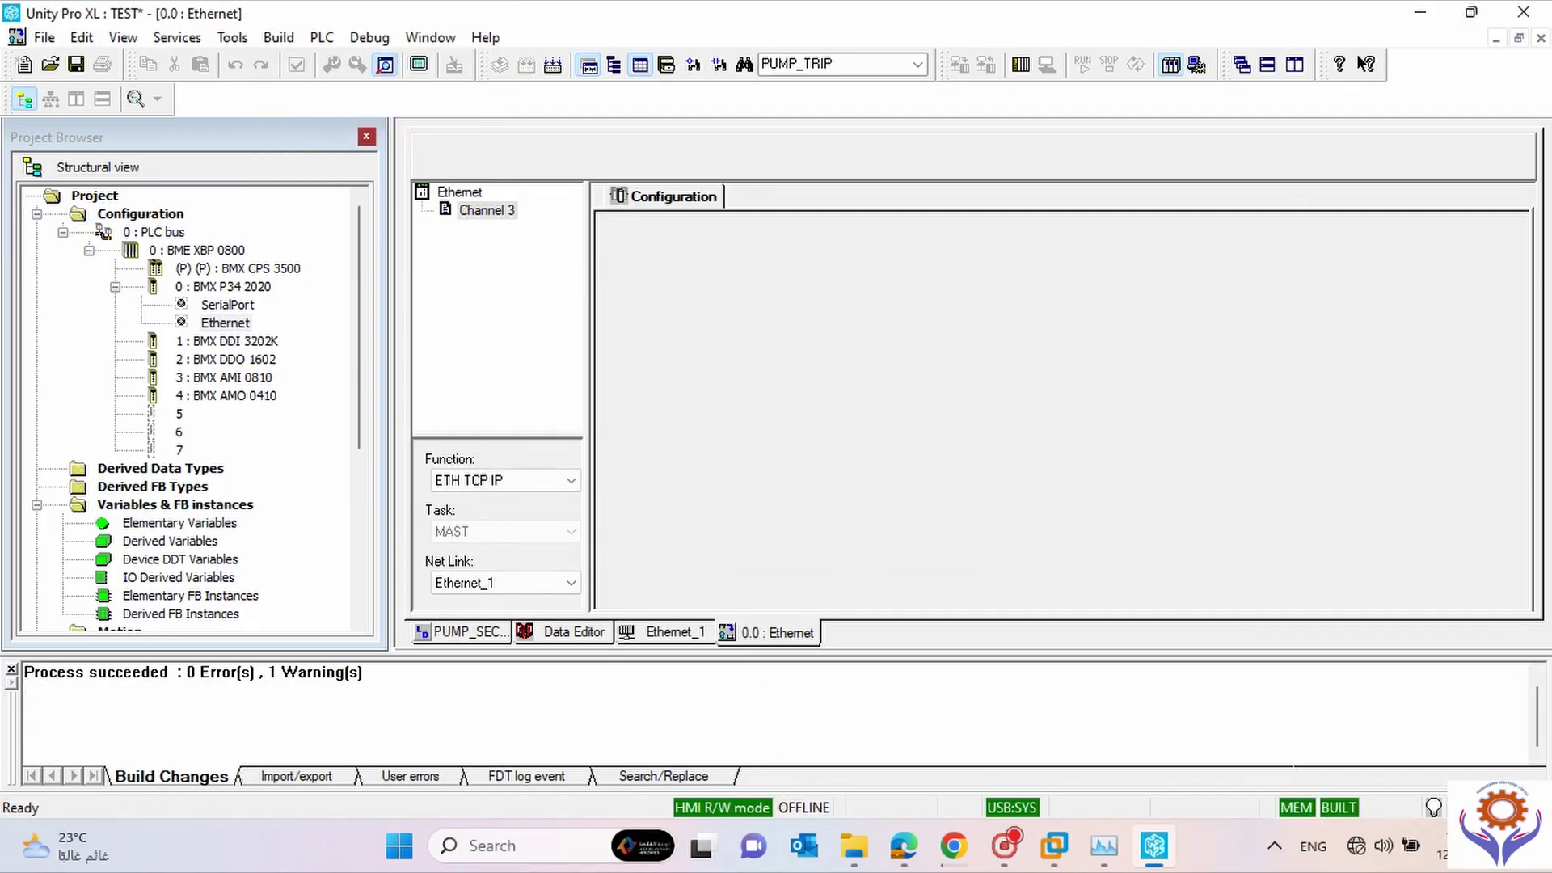
Review the build warning and its source in the Ethernet_1 settings, then return to the PUMP_SECTION ladder.
scroll(1539, 711, up, 2)
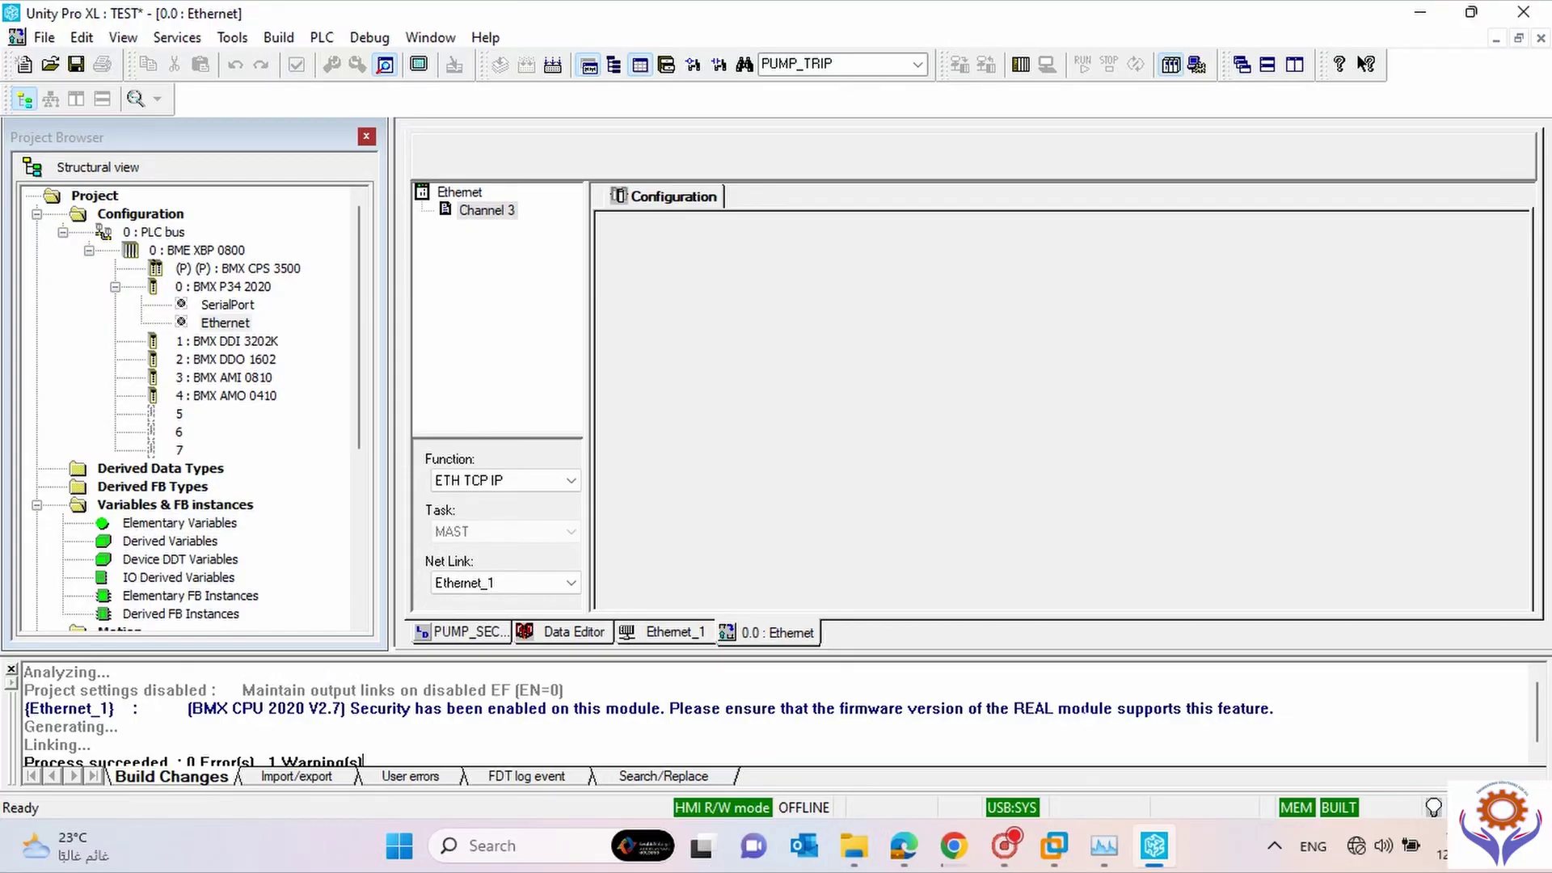
double_click(868, 708)
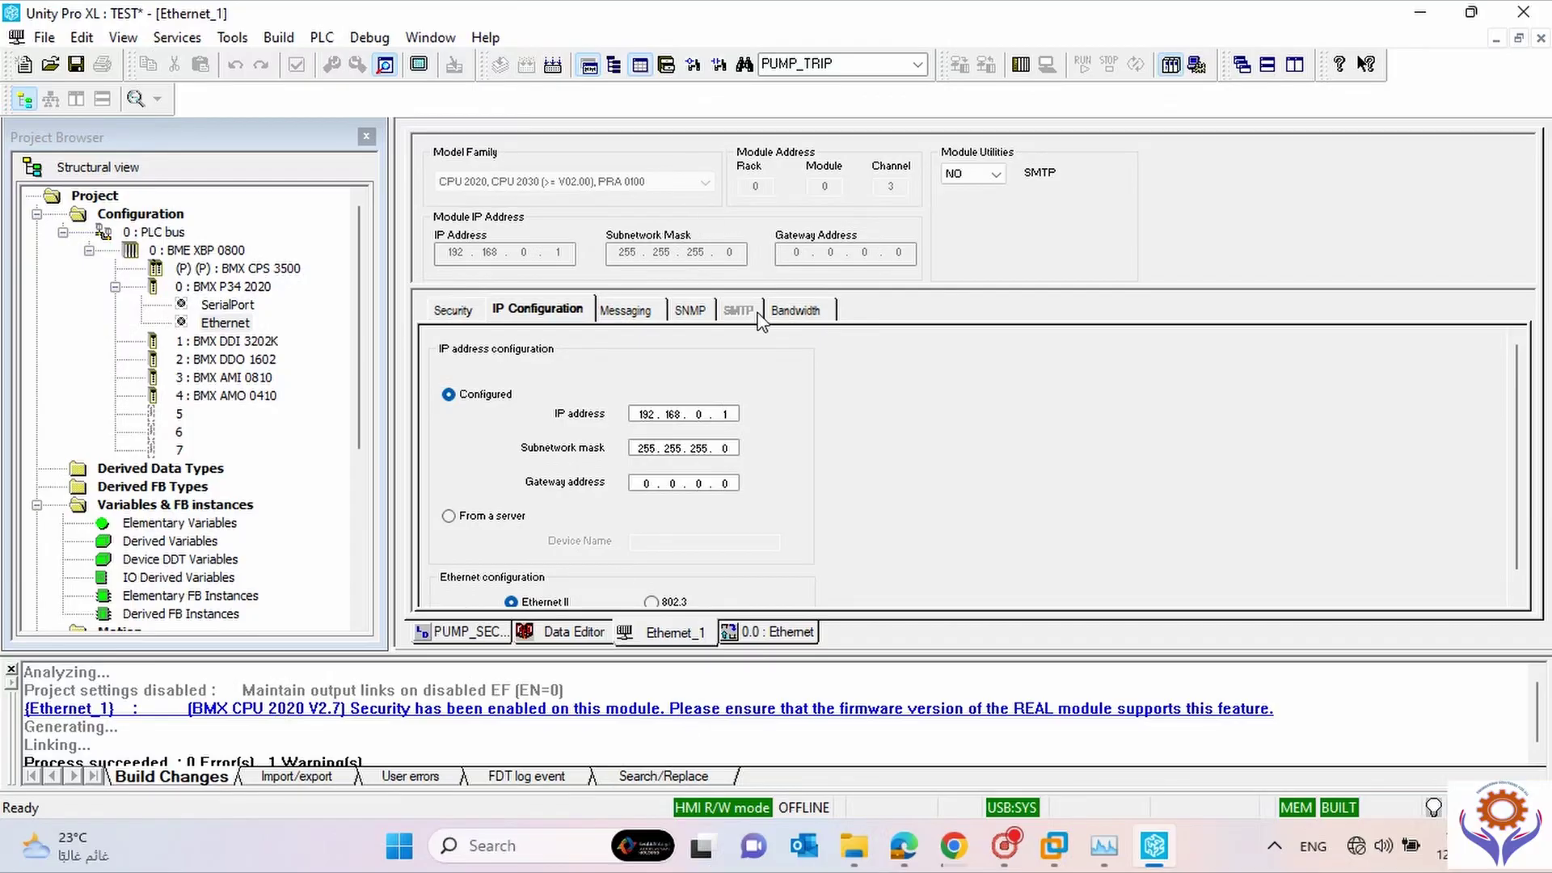
click(431, 638)
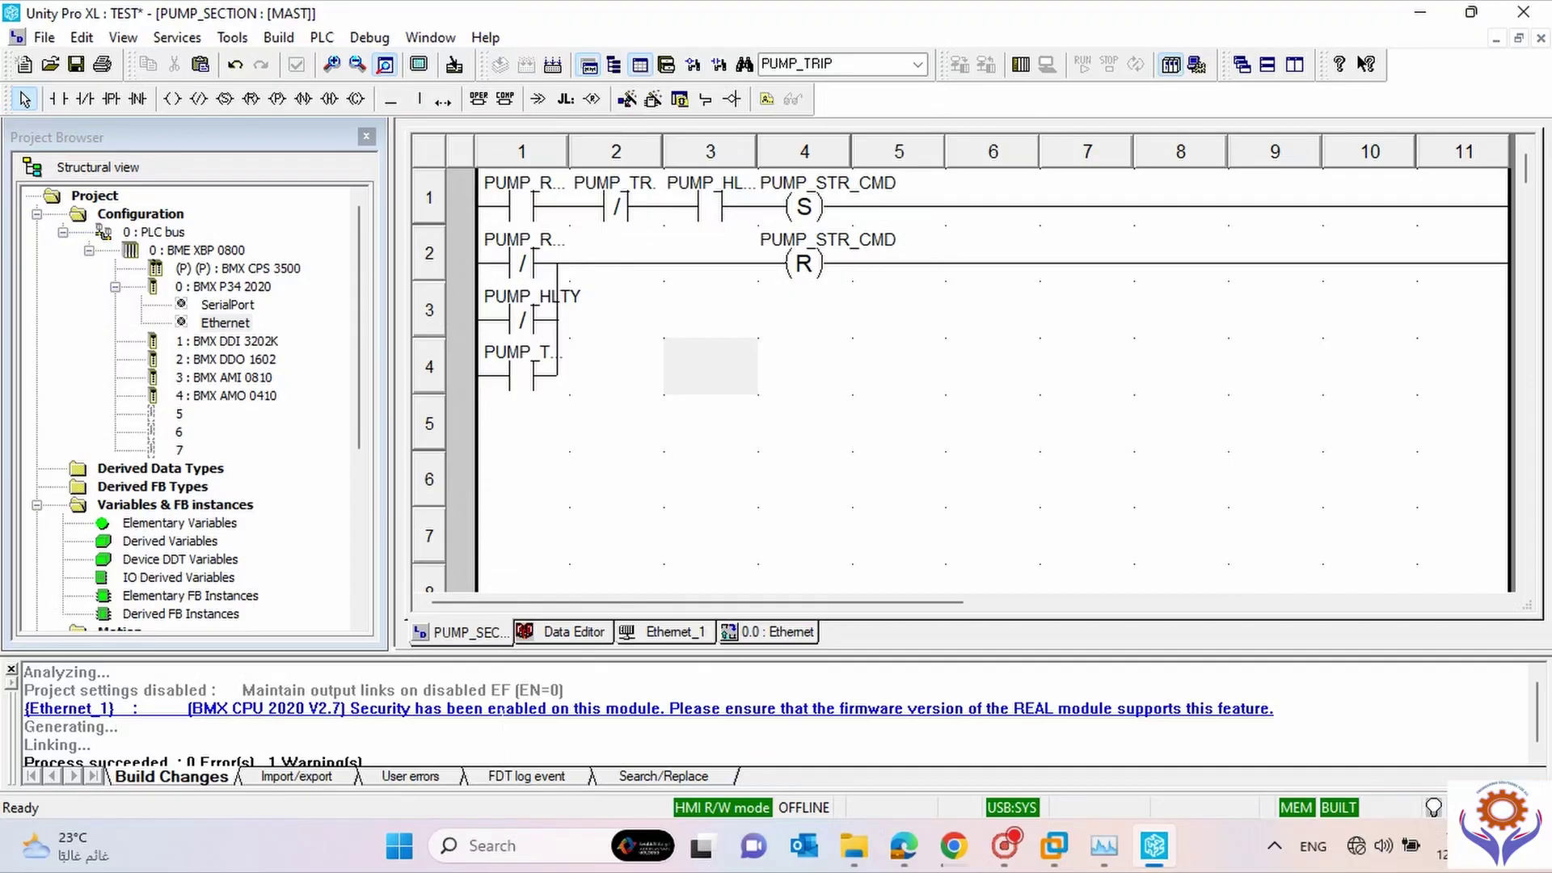
click(885, 523)
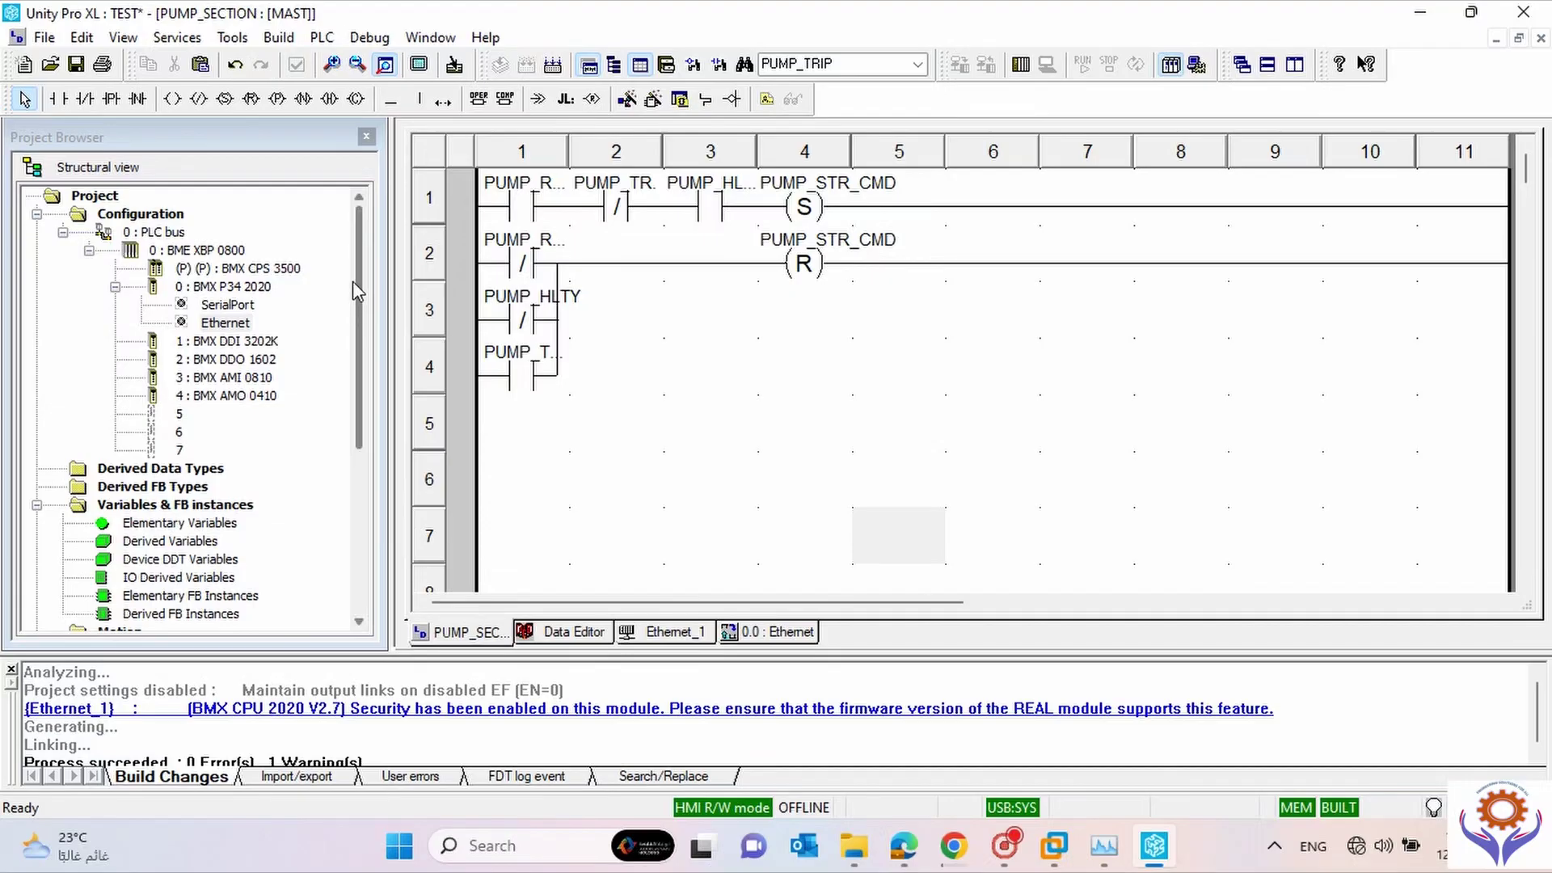
drag(353, 280, 353, 421)
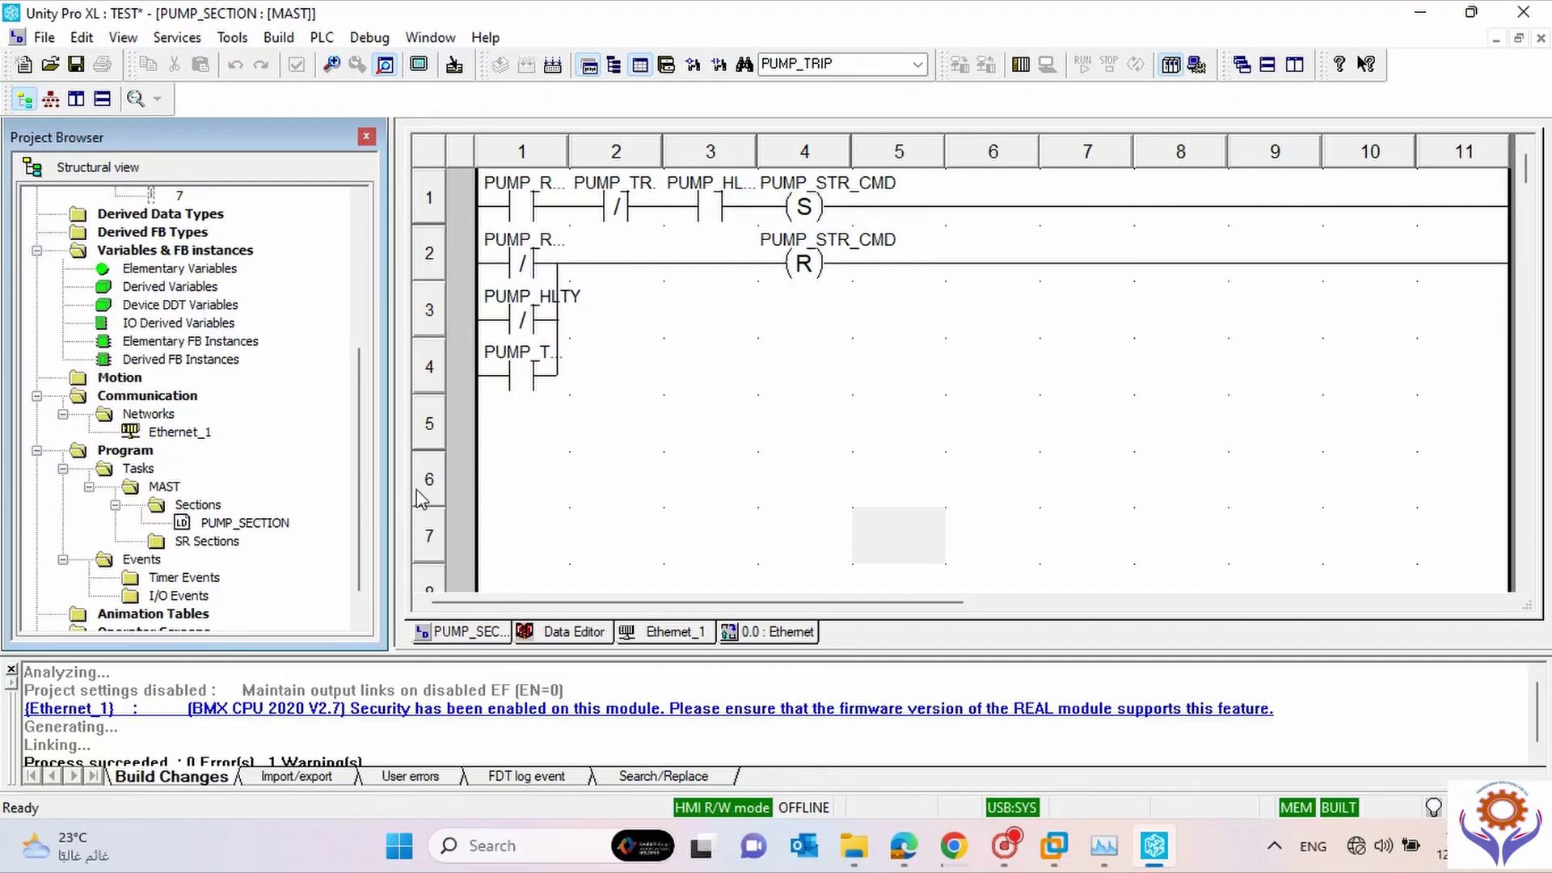
Save the TEST project and close it.
mouse_move(369, 503)
mouse_down()
mouse_move(364, 444)
mouse_move(363, 505)
mouse_up()
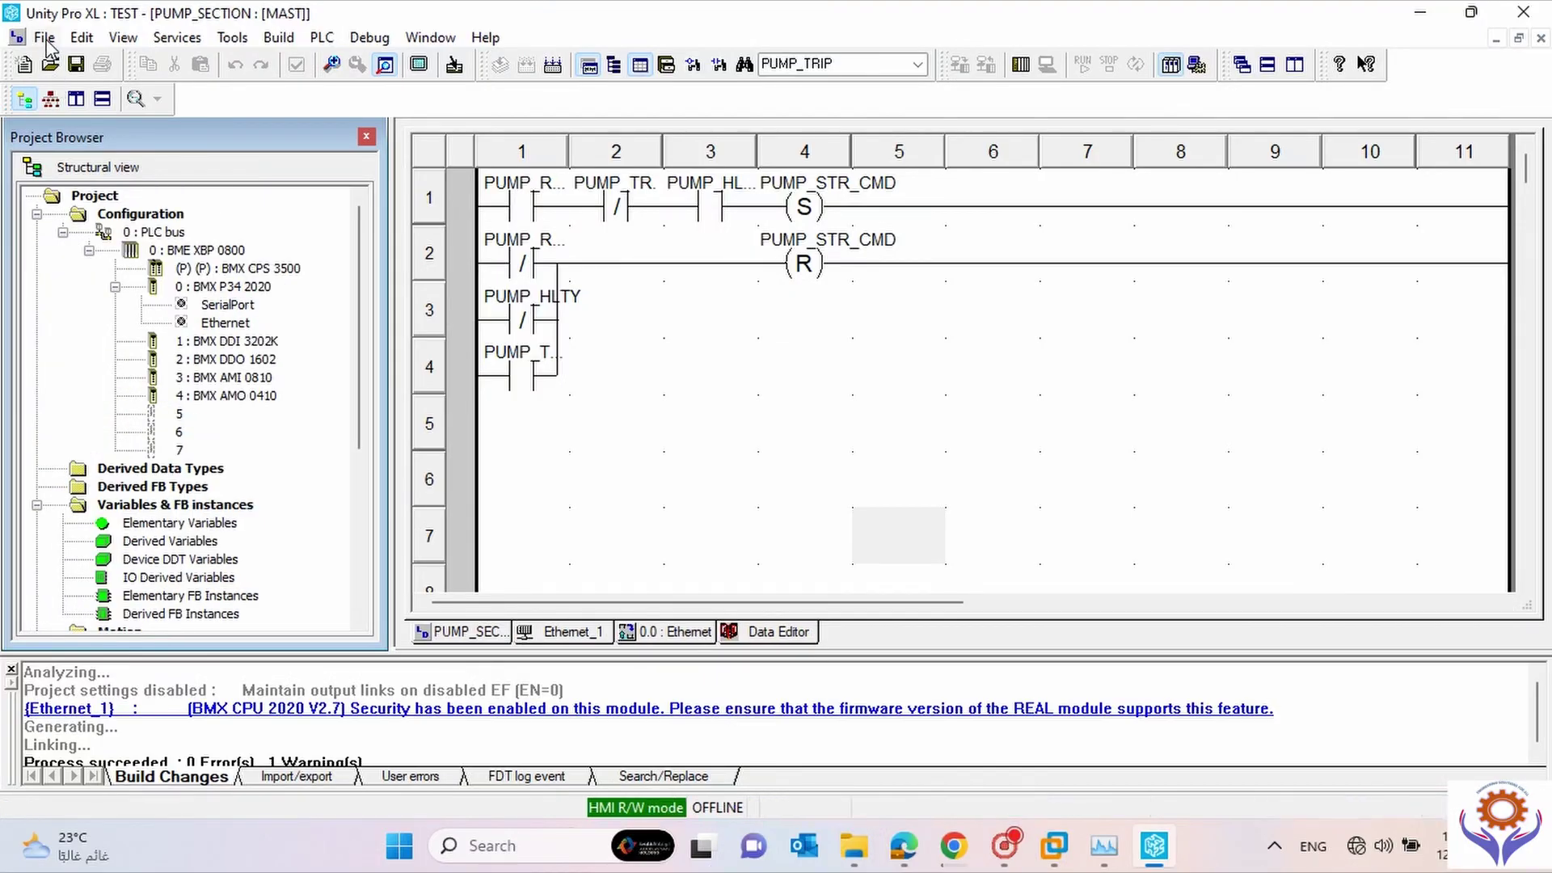
click(45, 38)
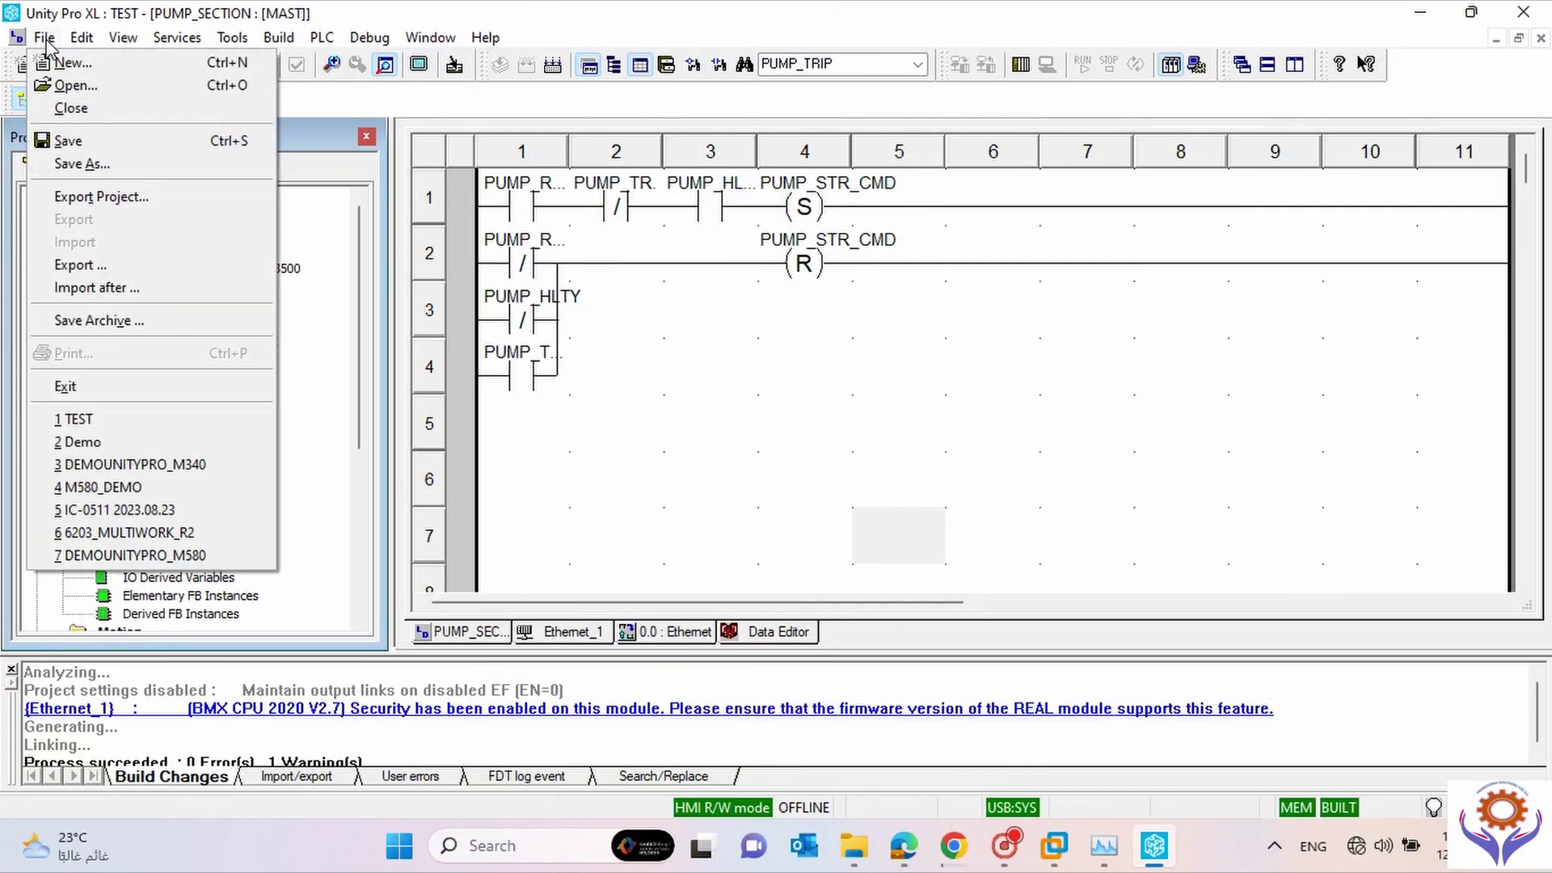
click(95, 139)
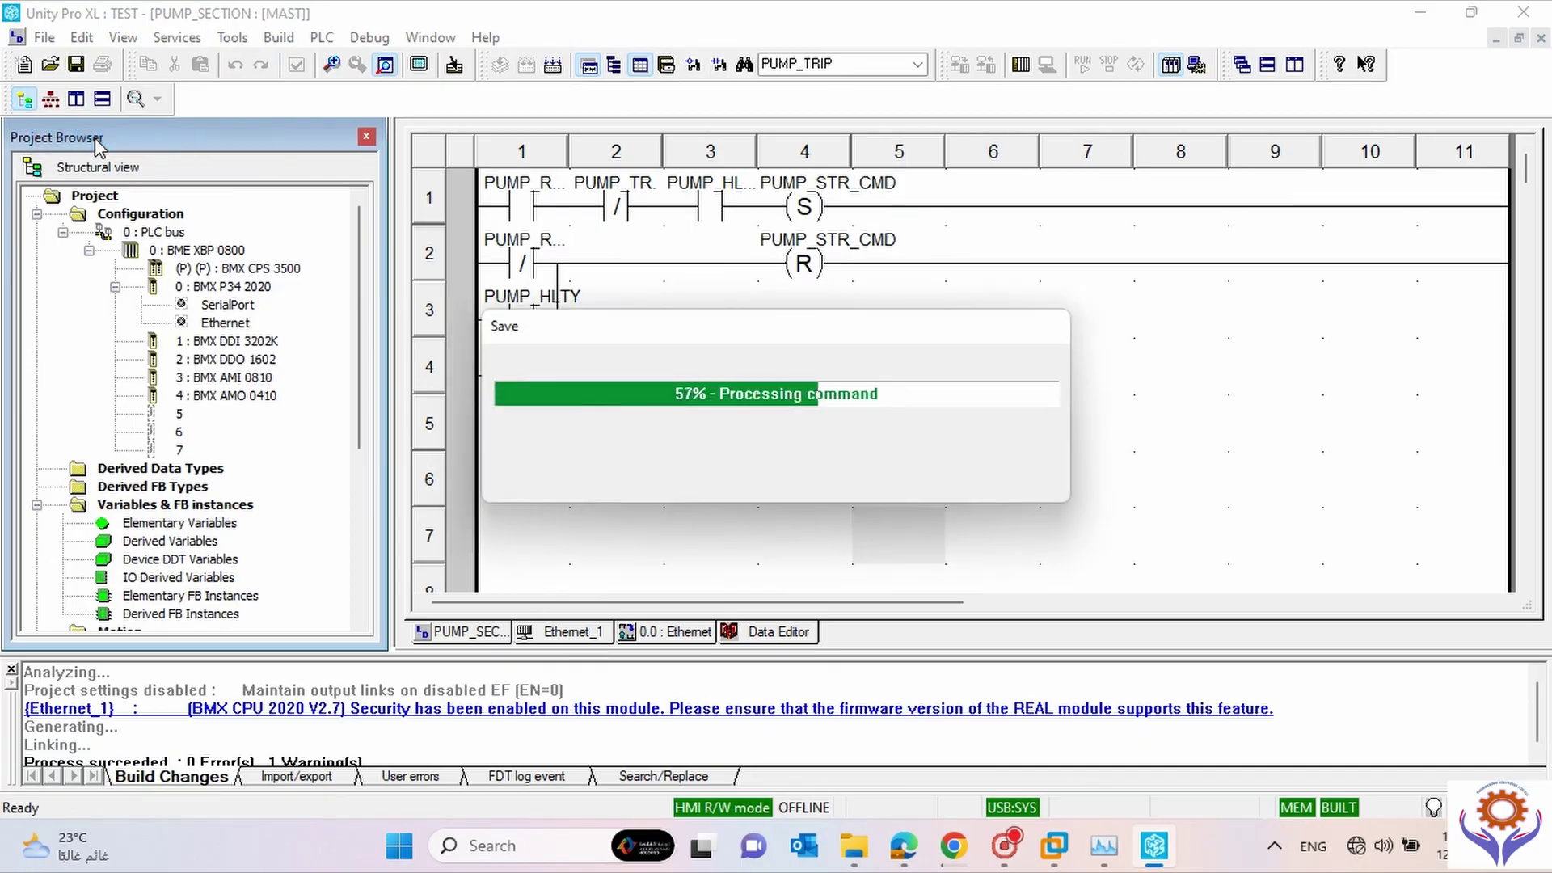
click(46, 41)
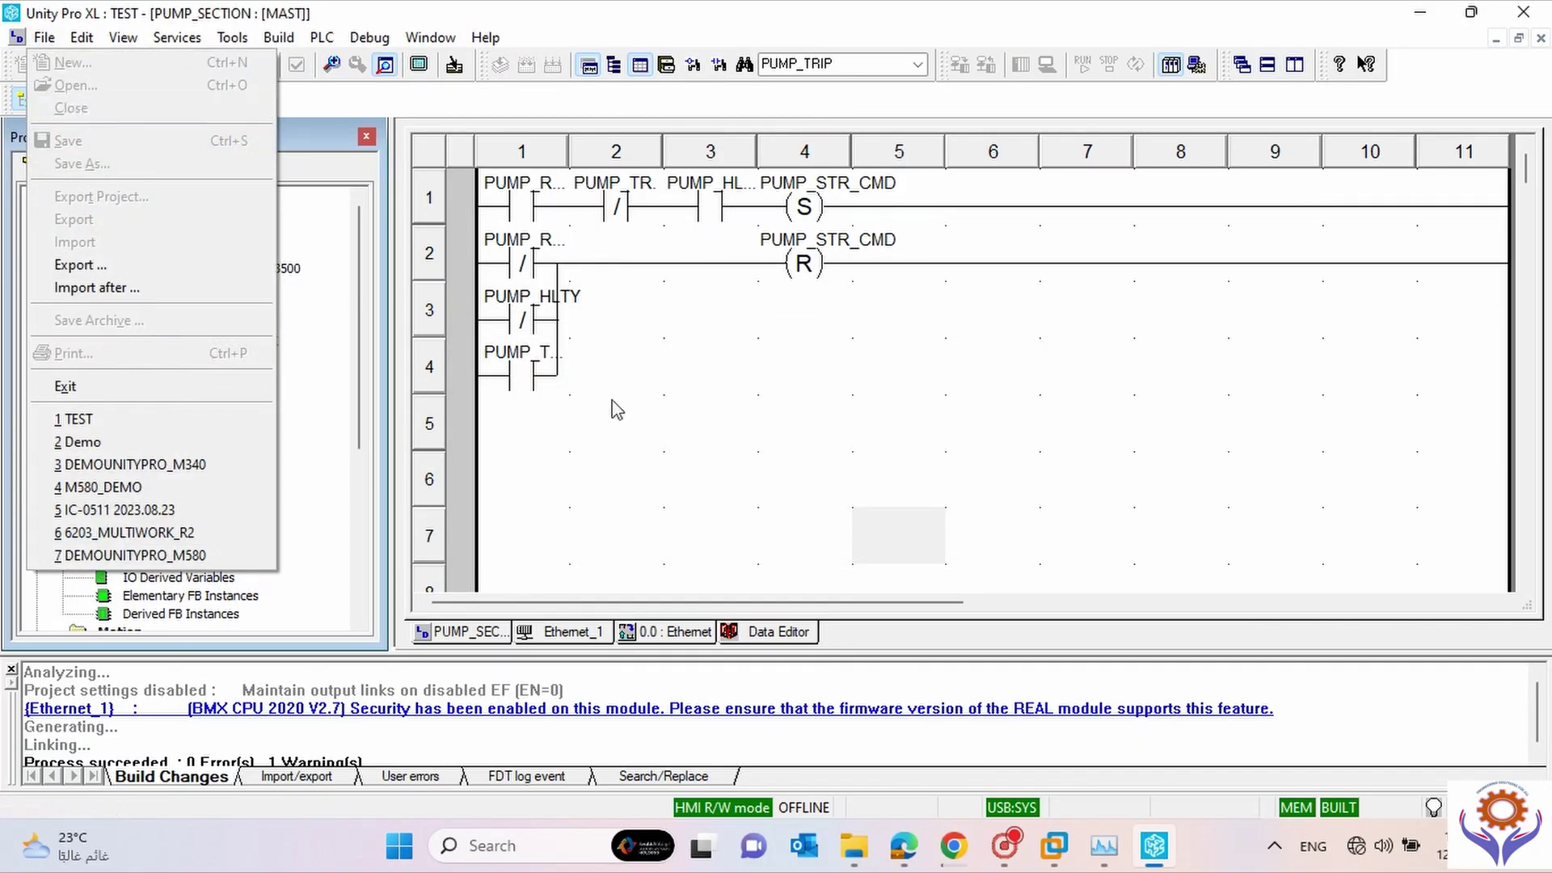
click(633, 415)
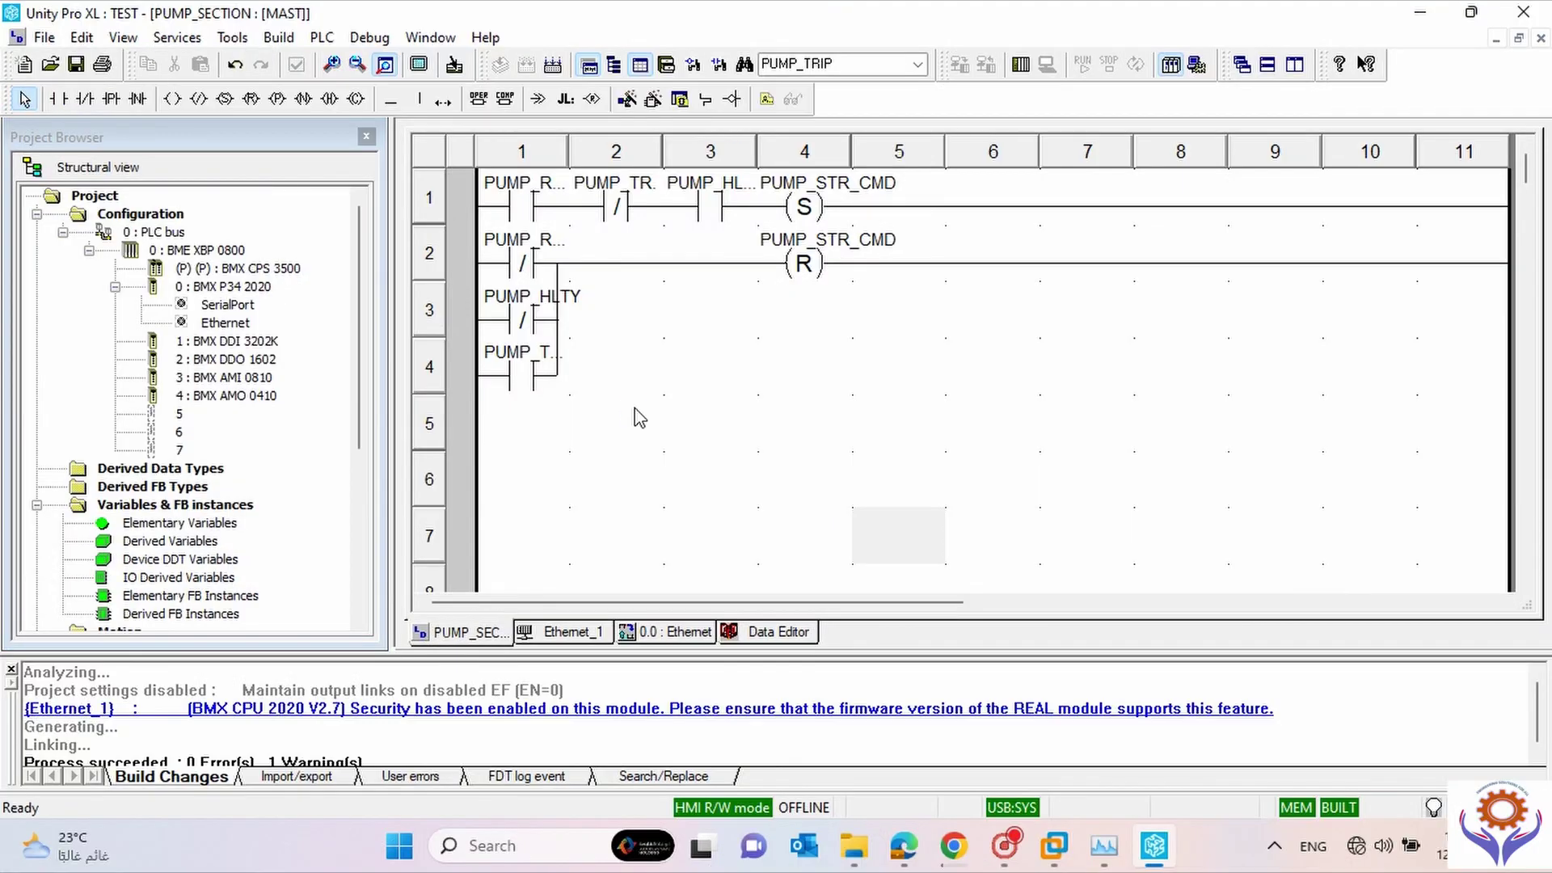
click(44, 38)
click(81, 110)
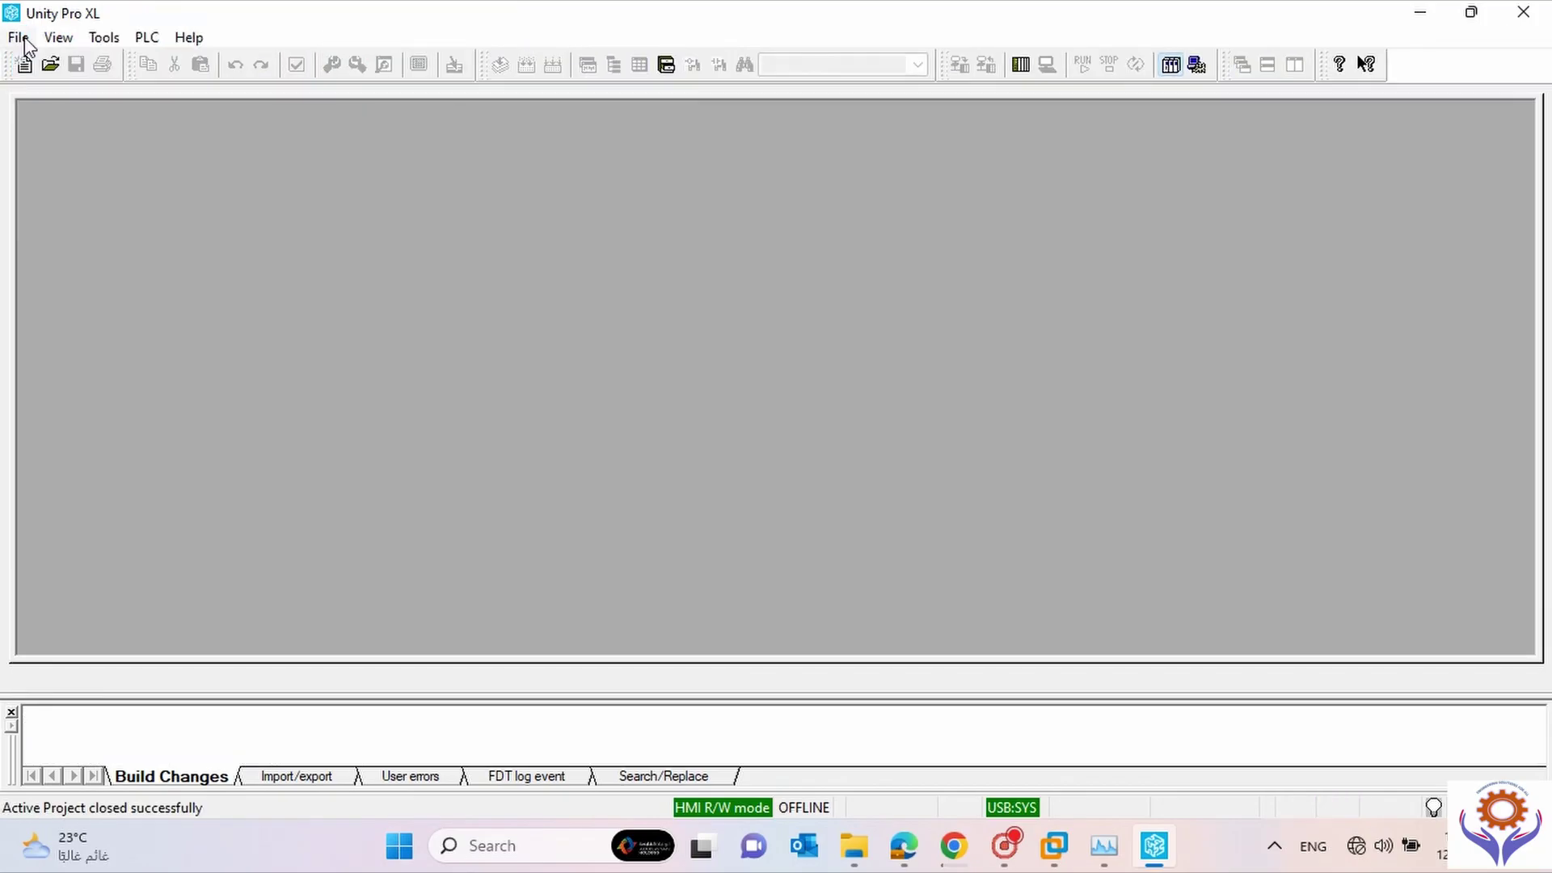
Open the Main_plc project from the Desktop as a Unity Pro Full Application Exchange File (*.ZEF).
click(23, 39)
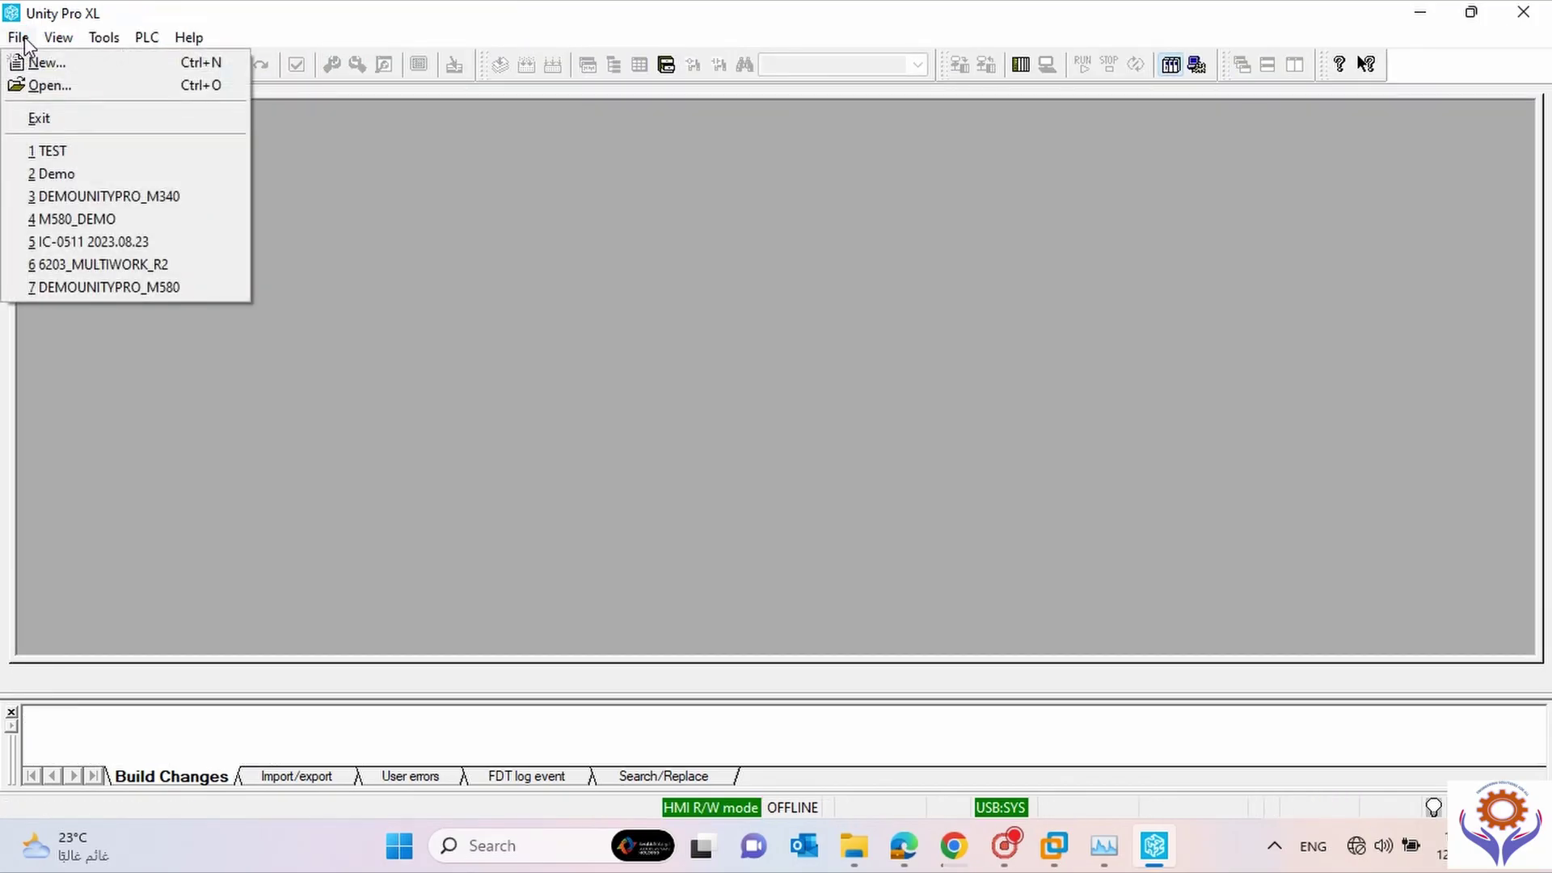
click(62, 90)
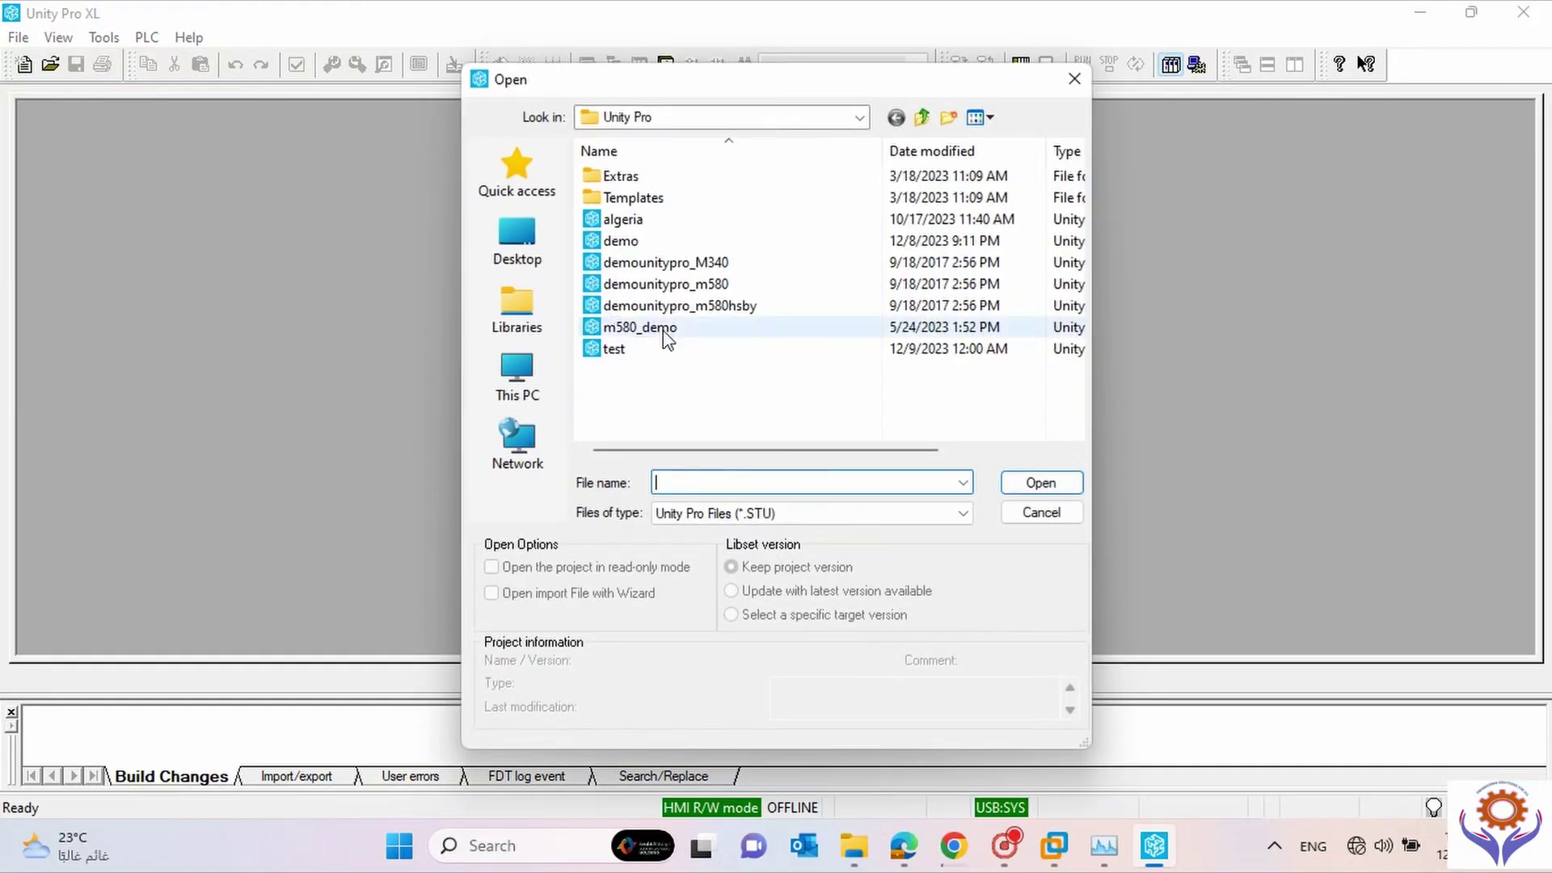
click(513, 240)
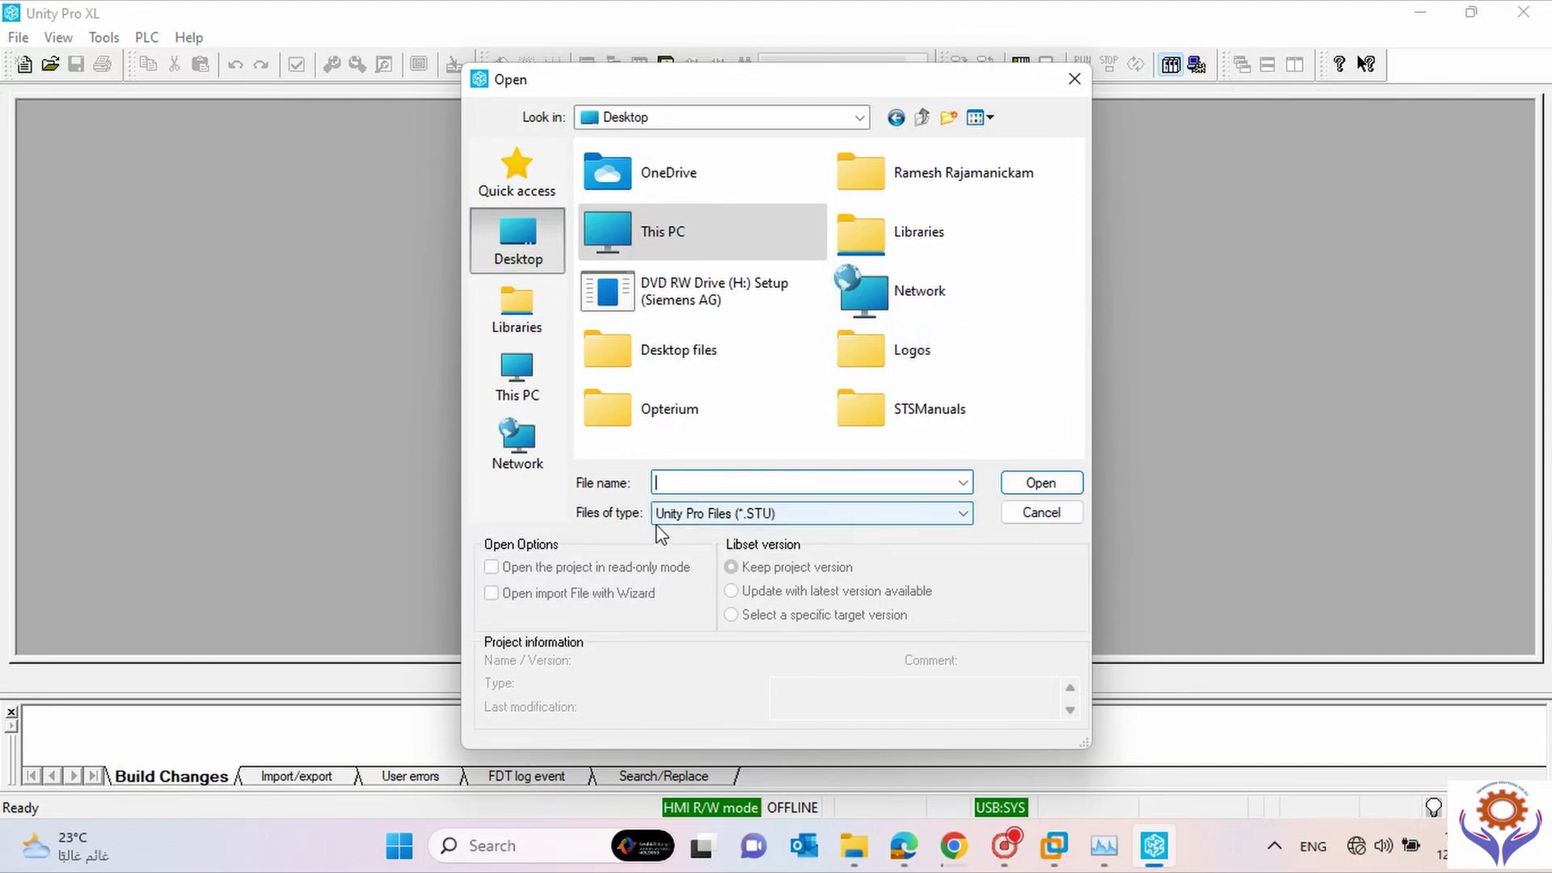
click(729, 514)
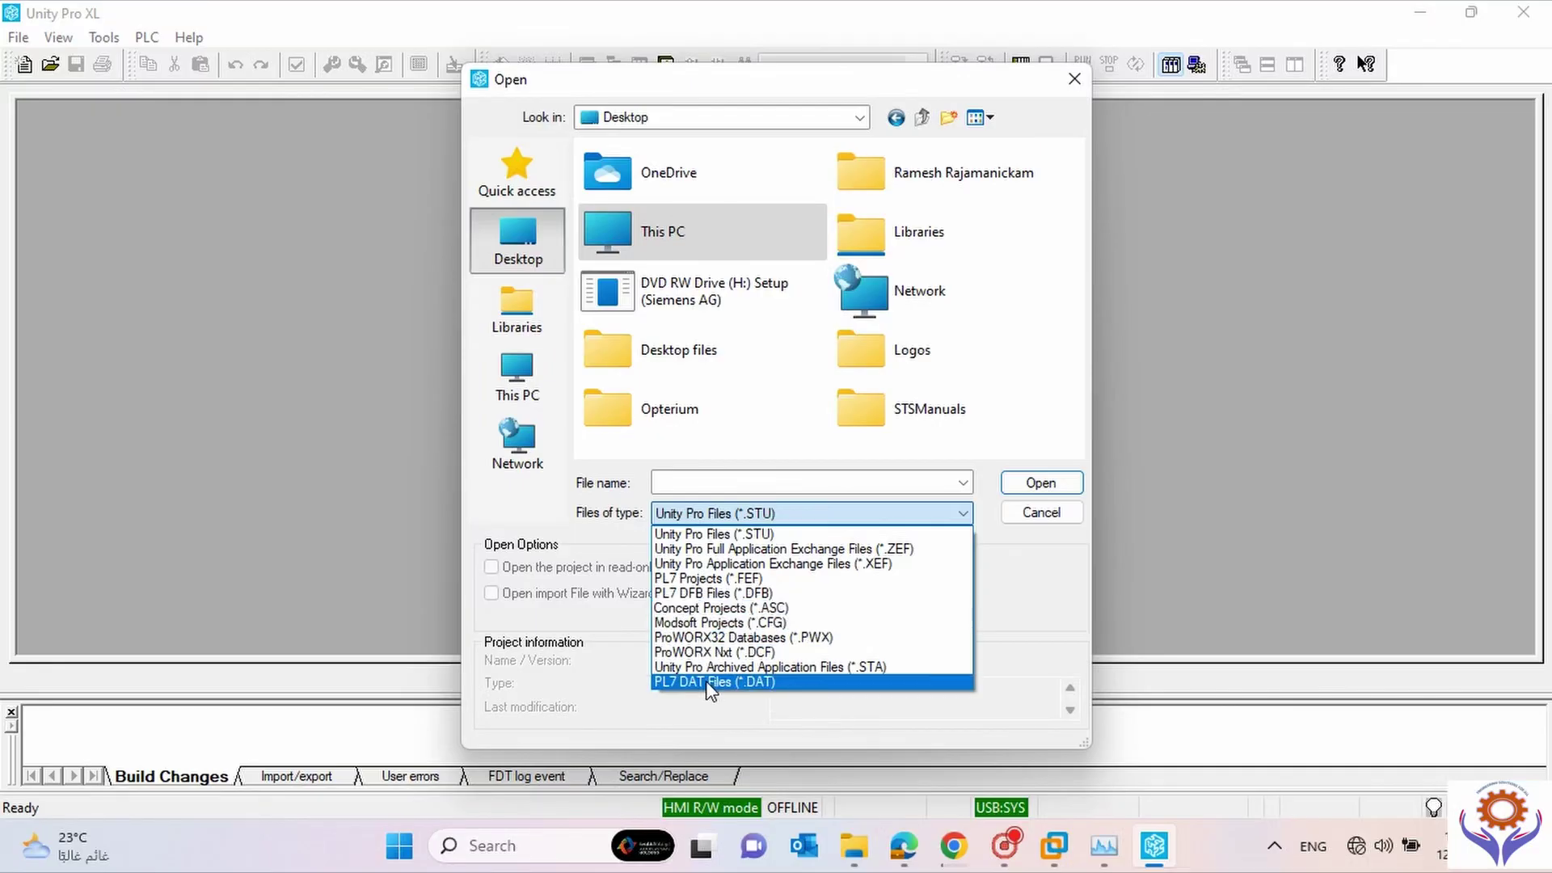
click(723, 550)
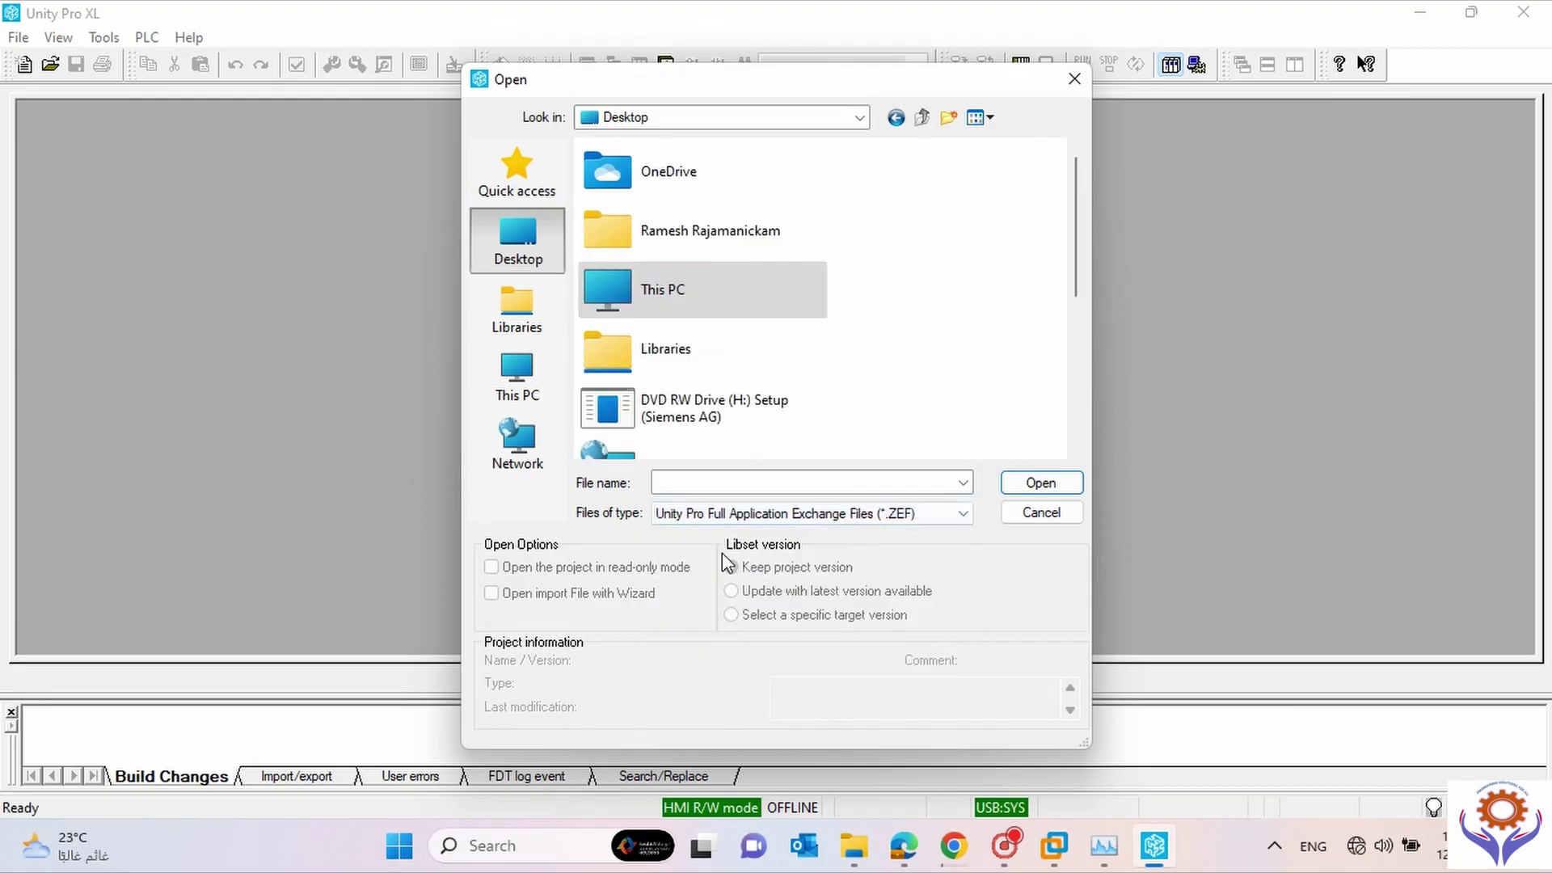
drag(1075, 292, 1069, 483)
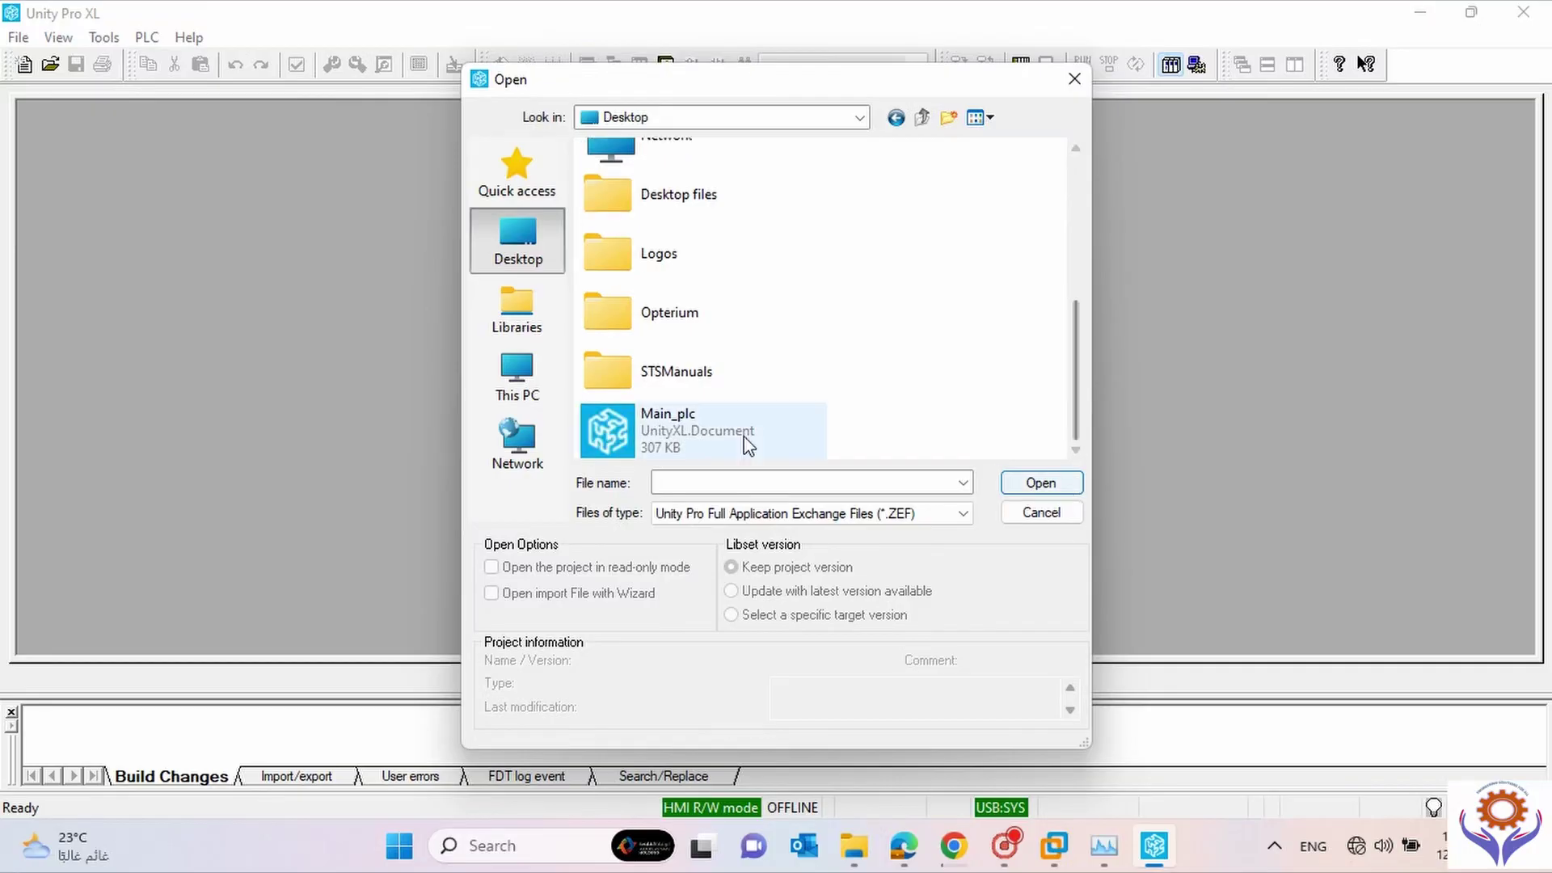
double_click(637, 429)
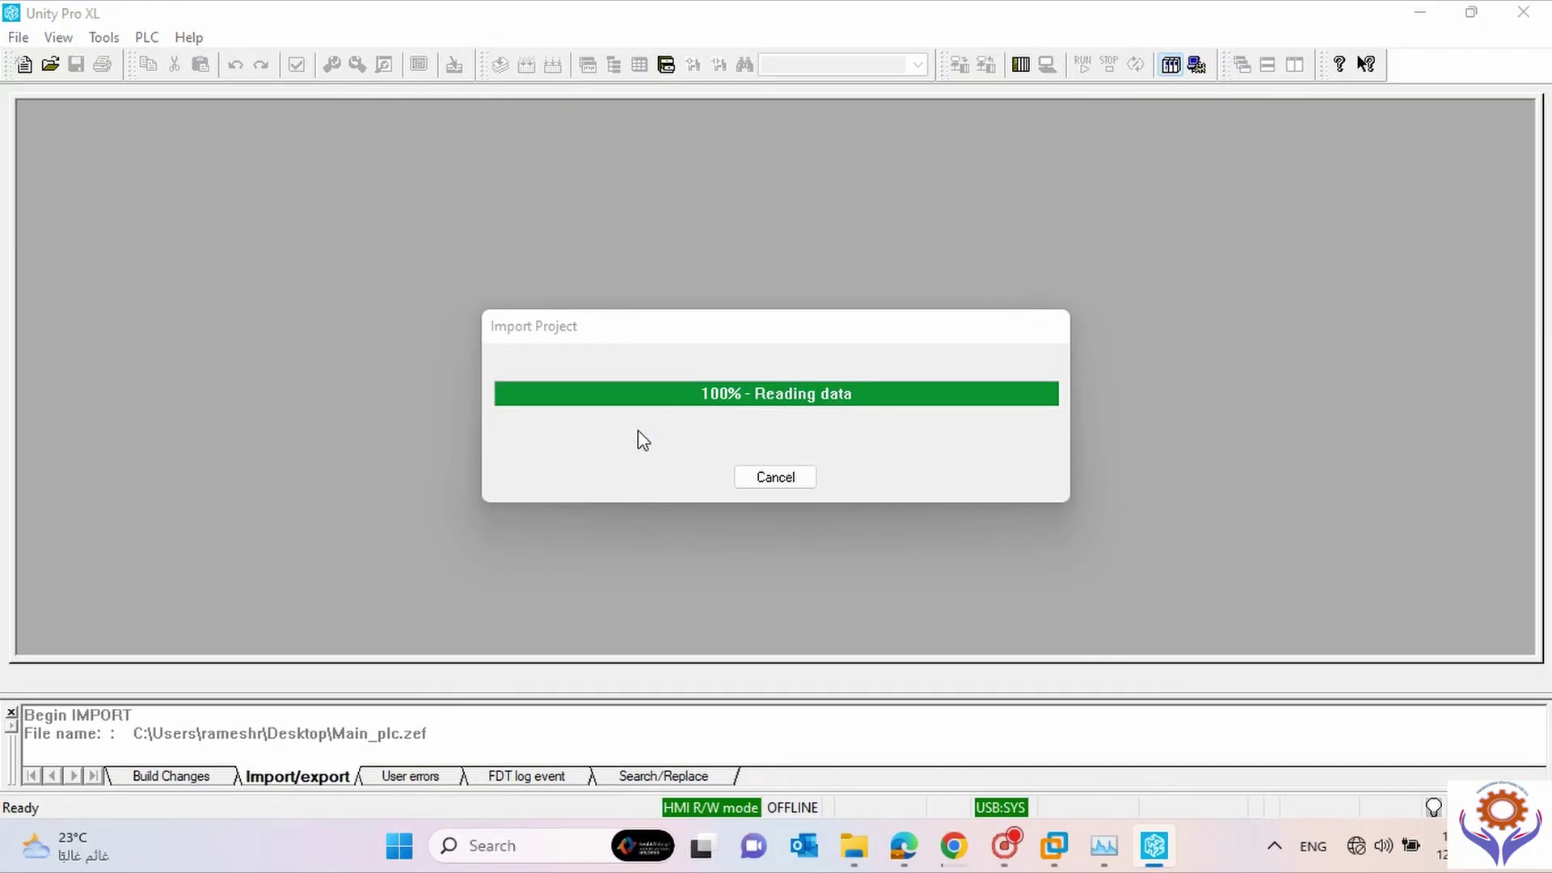
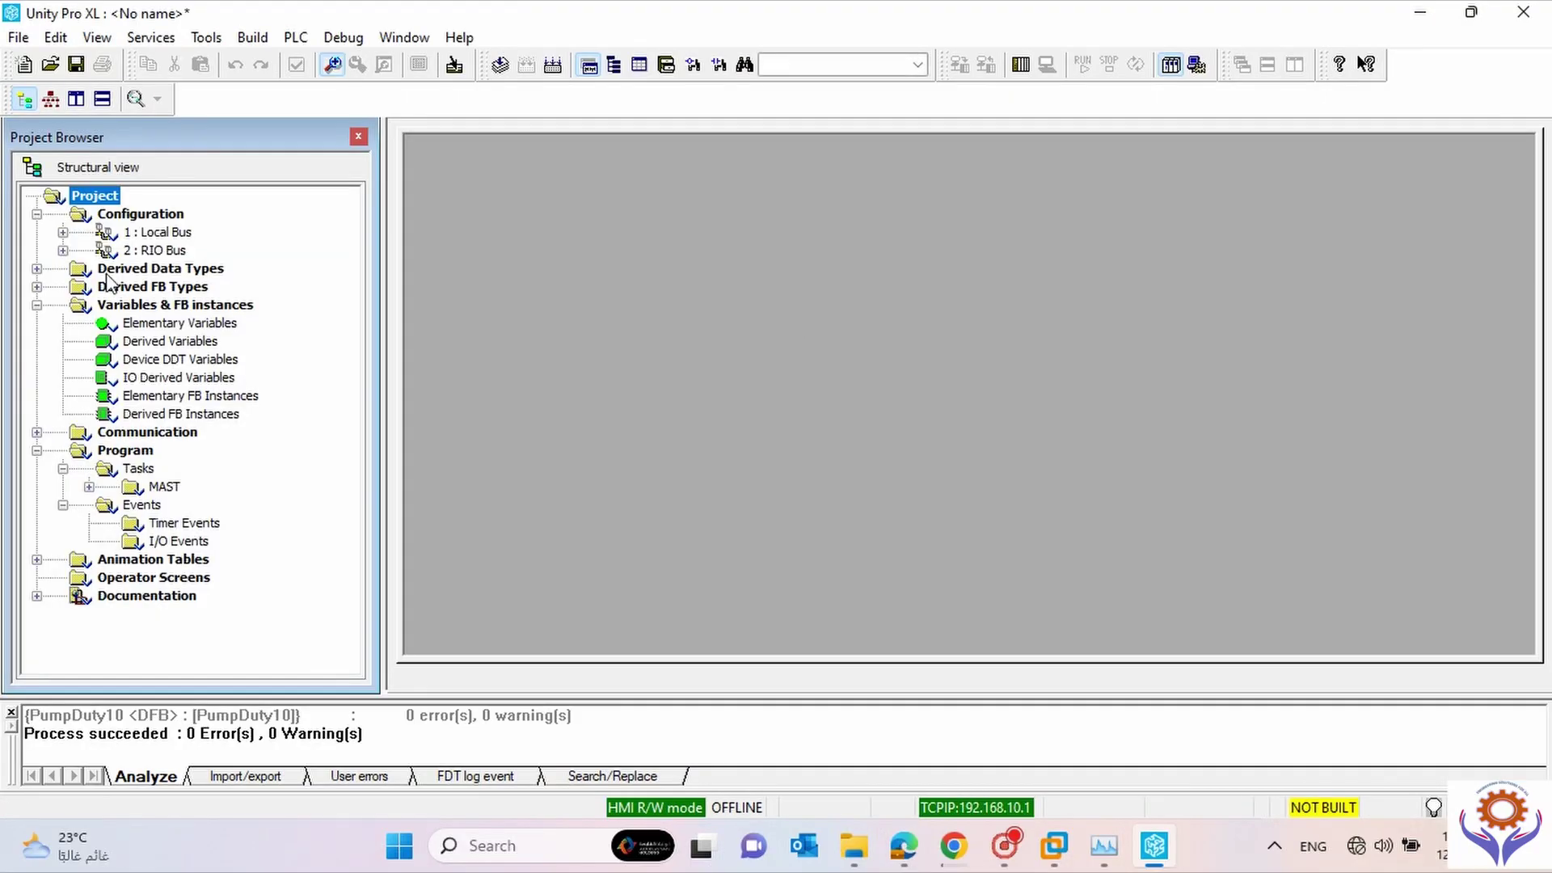
Expand the Local Bus down to the modules of rack 140 XBP 006 00, and list the RIO Bus drops.
click(63, 233)
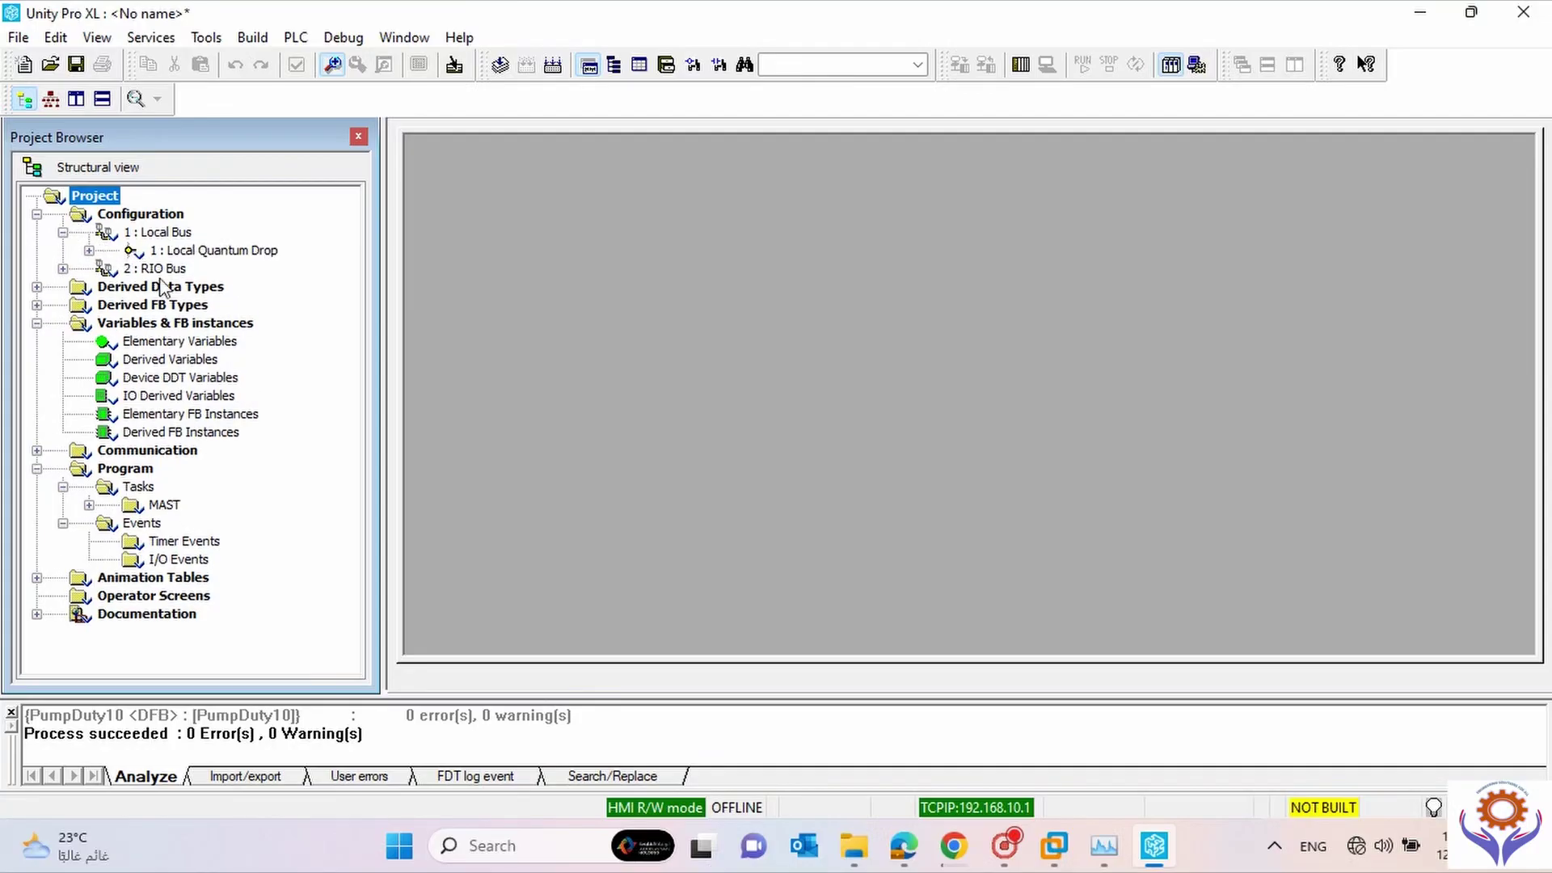
click(88, 250)
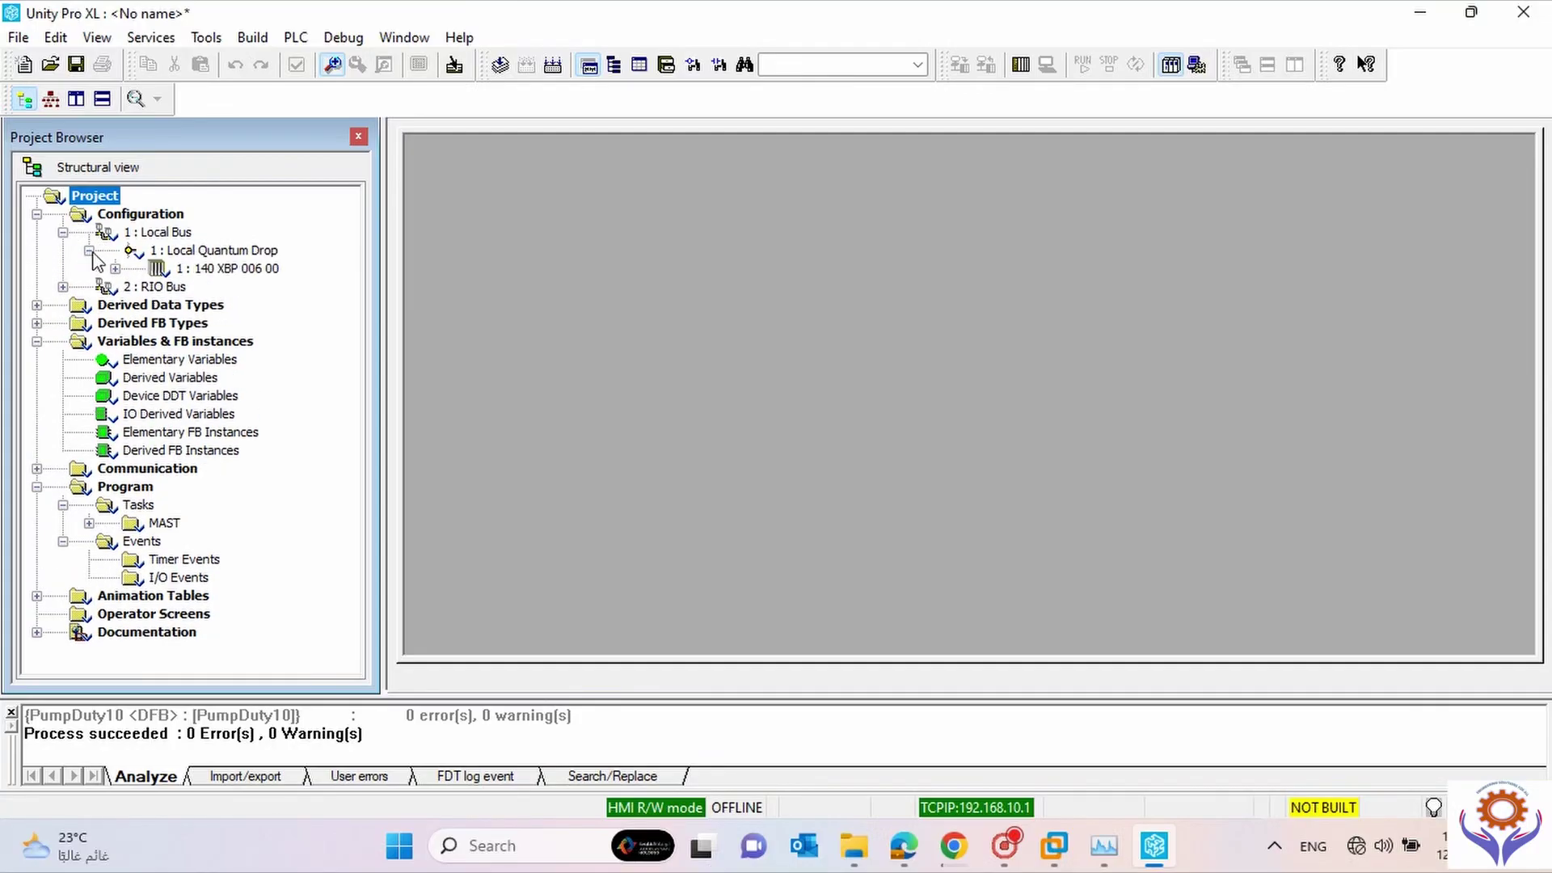
click(63, 286)
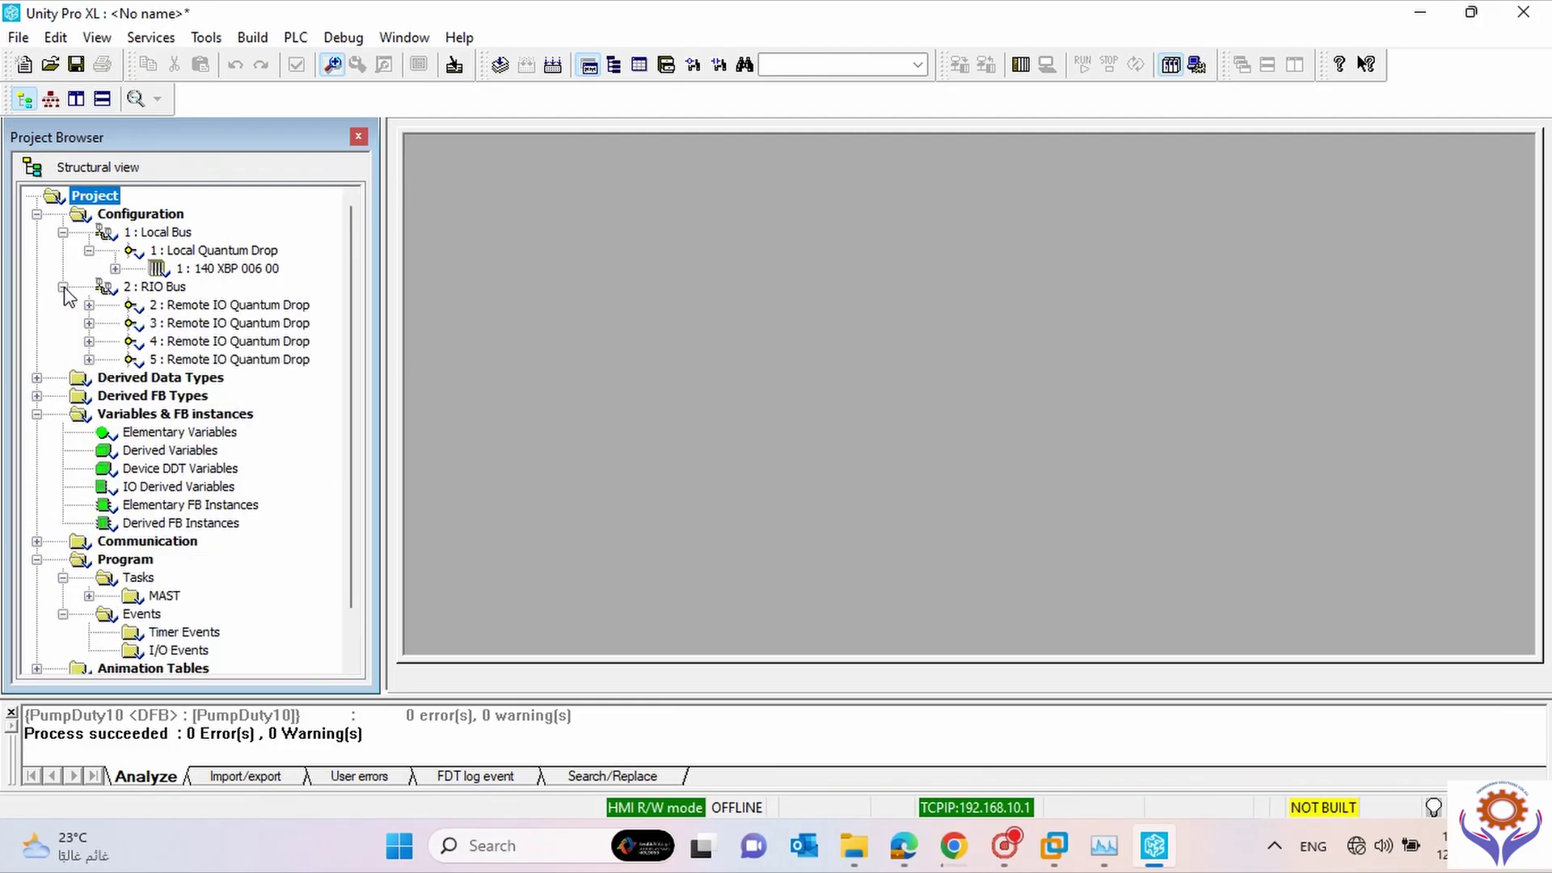
click(113, 269)
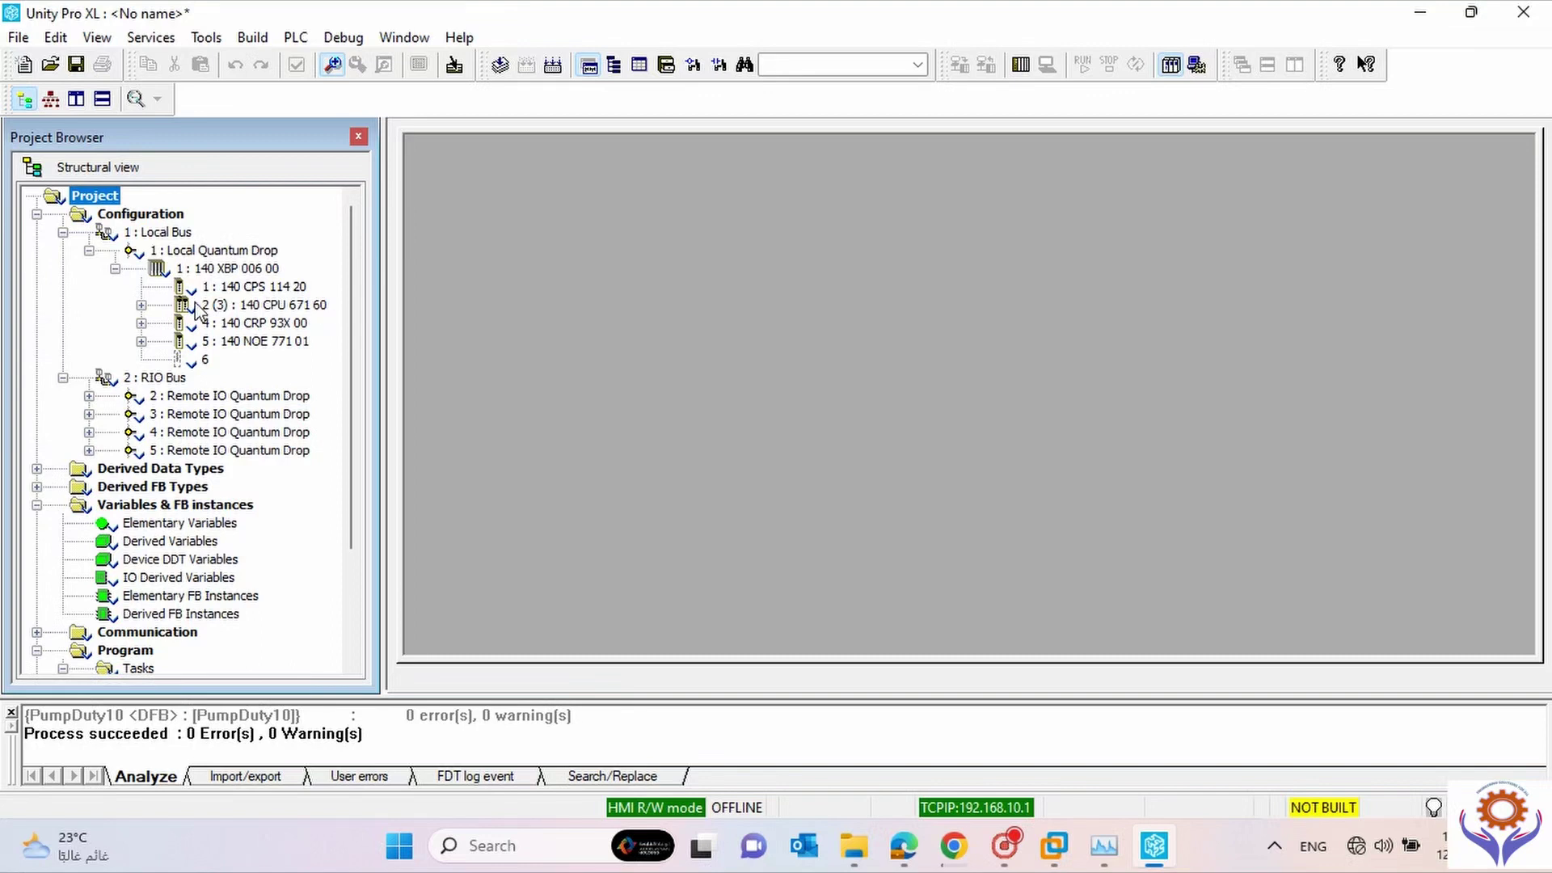
Examine the 140 CPU 671 60 processor's configuration, Hot Standby settings and specifications, then close its window.
click(141, 305)
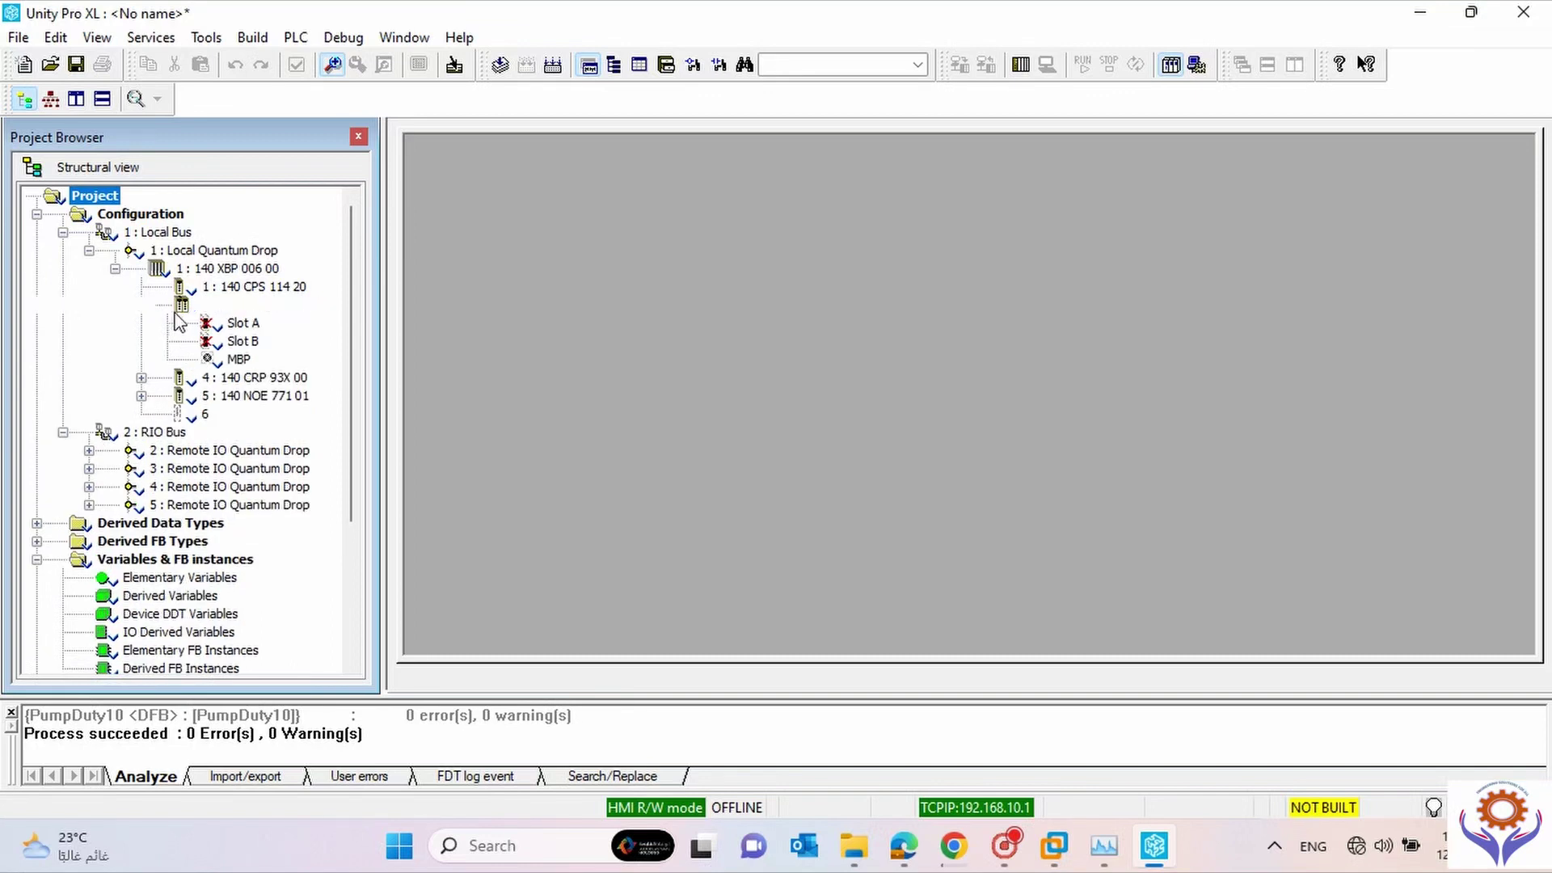
double_click(246, 311)
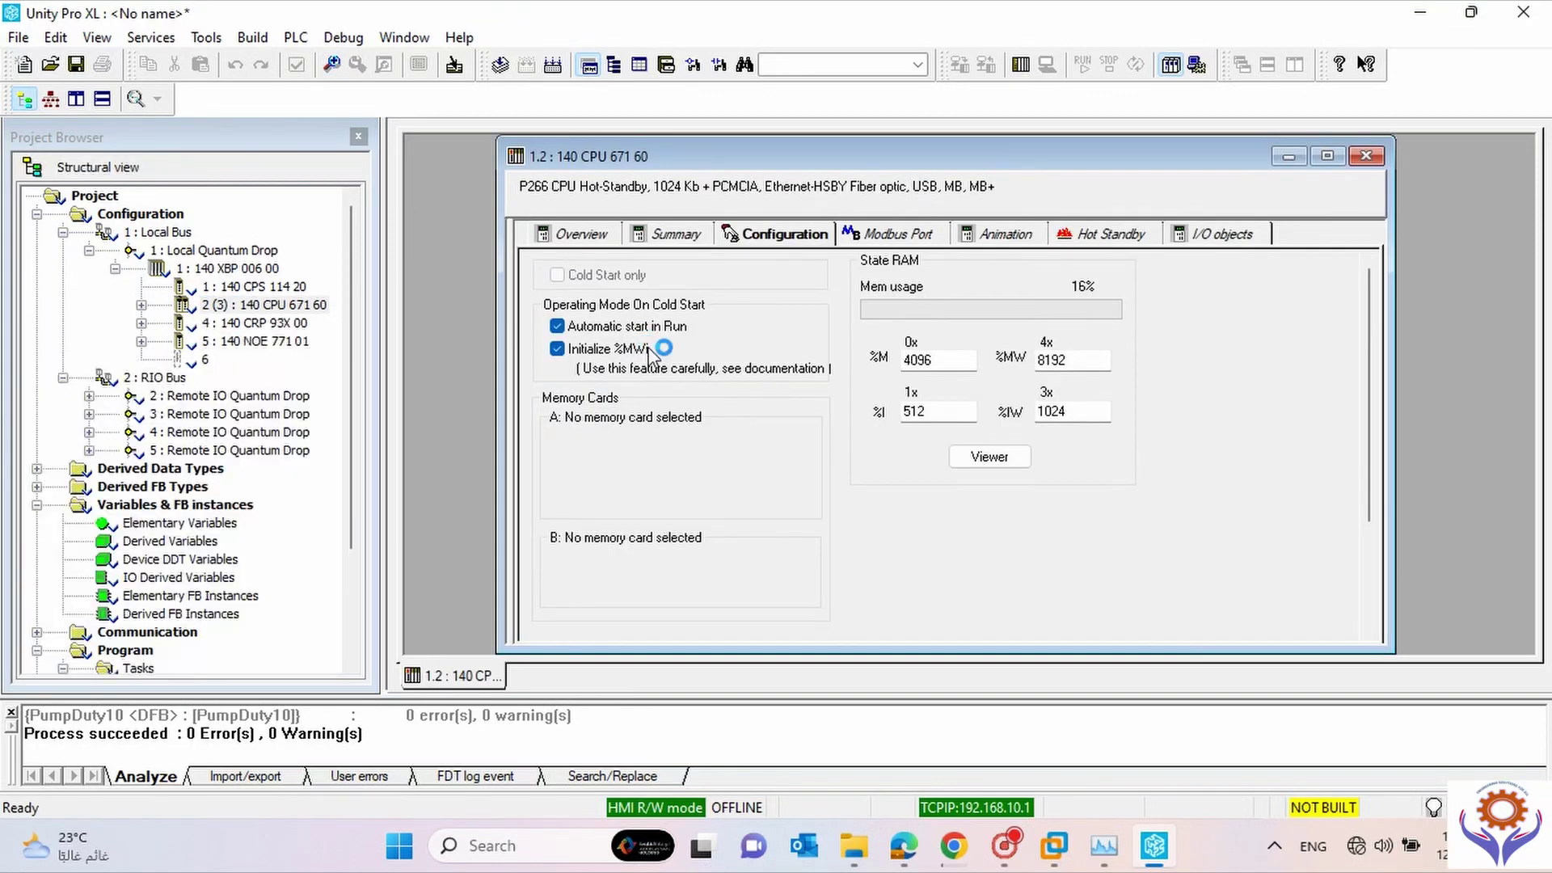
click(1078, 244)
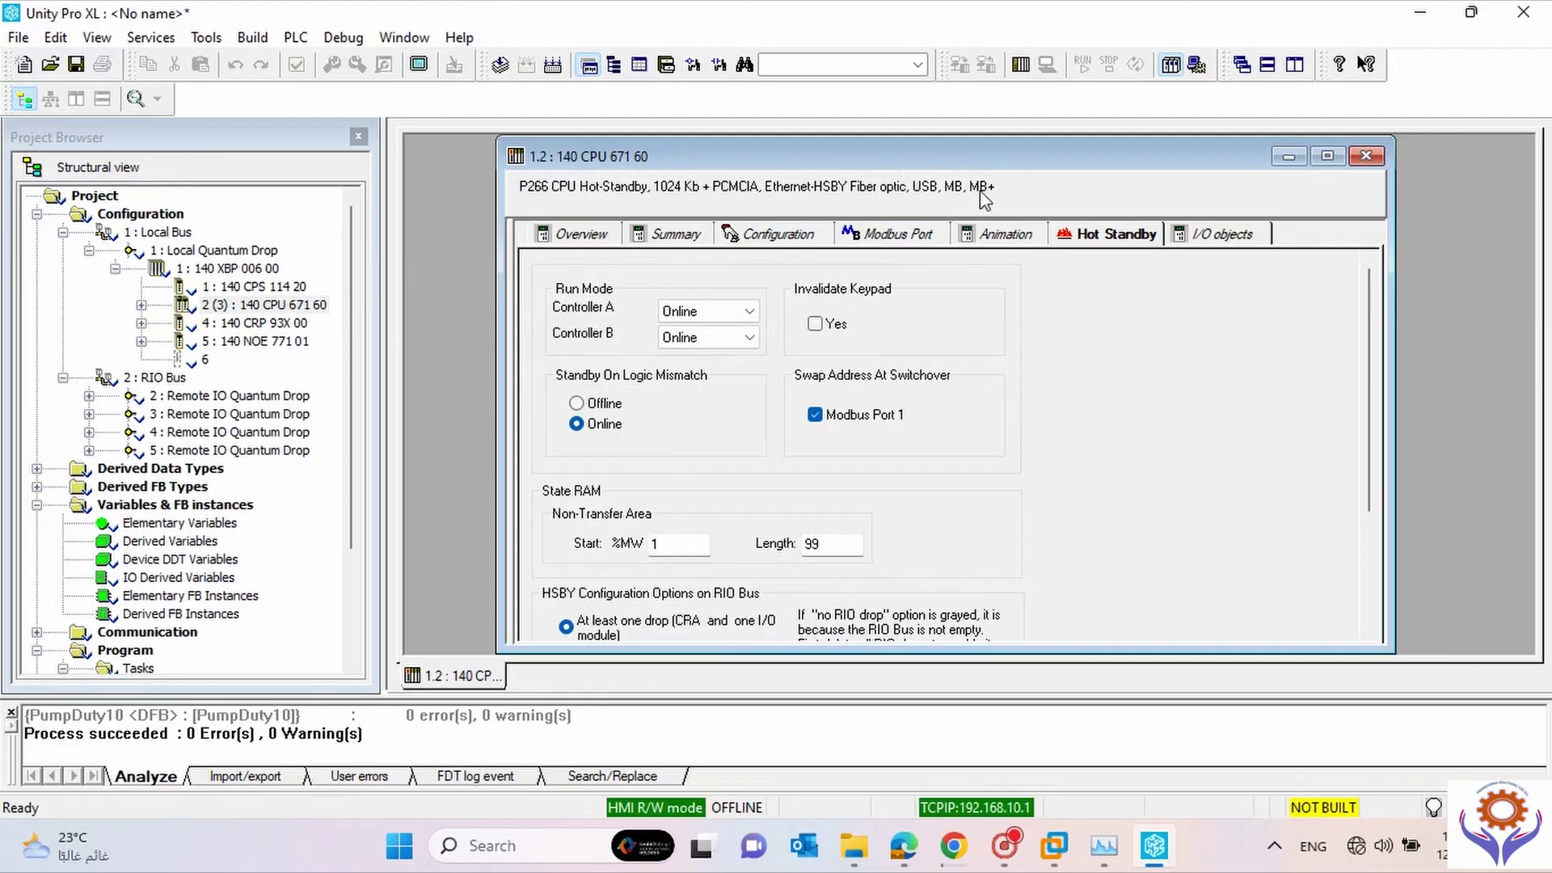
click(564, 237)
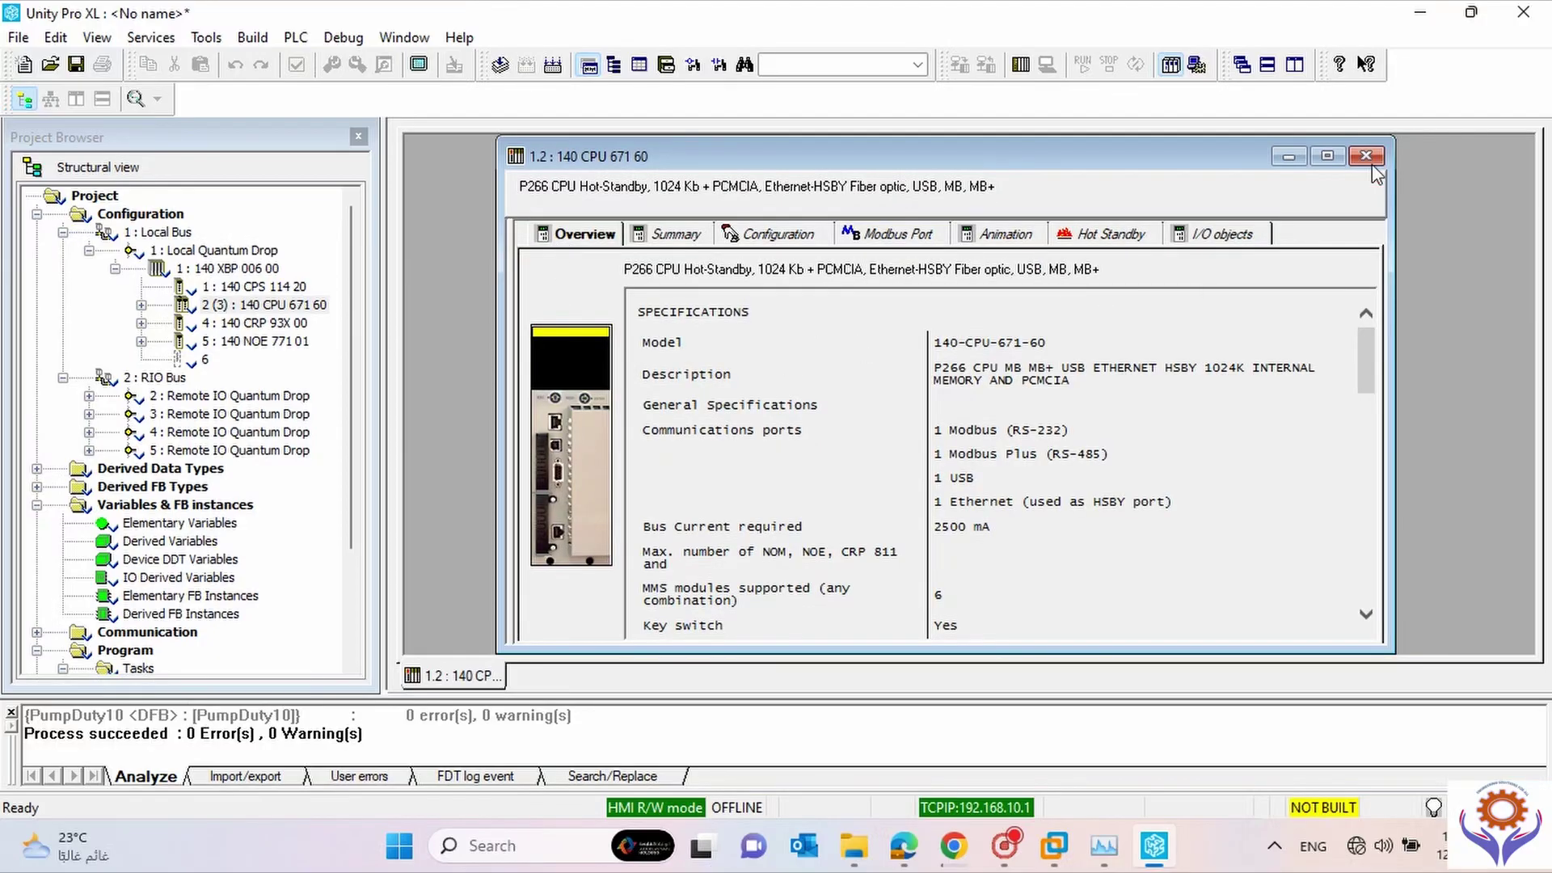
click(1326, 155)
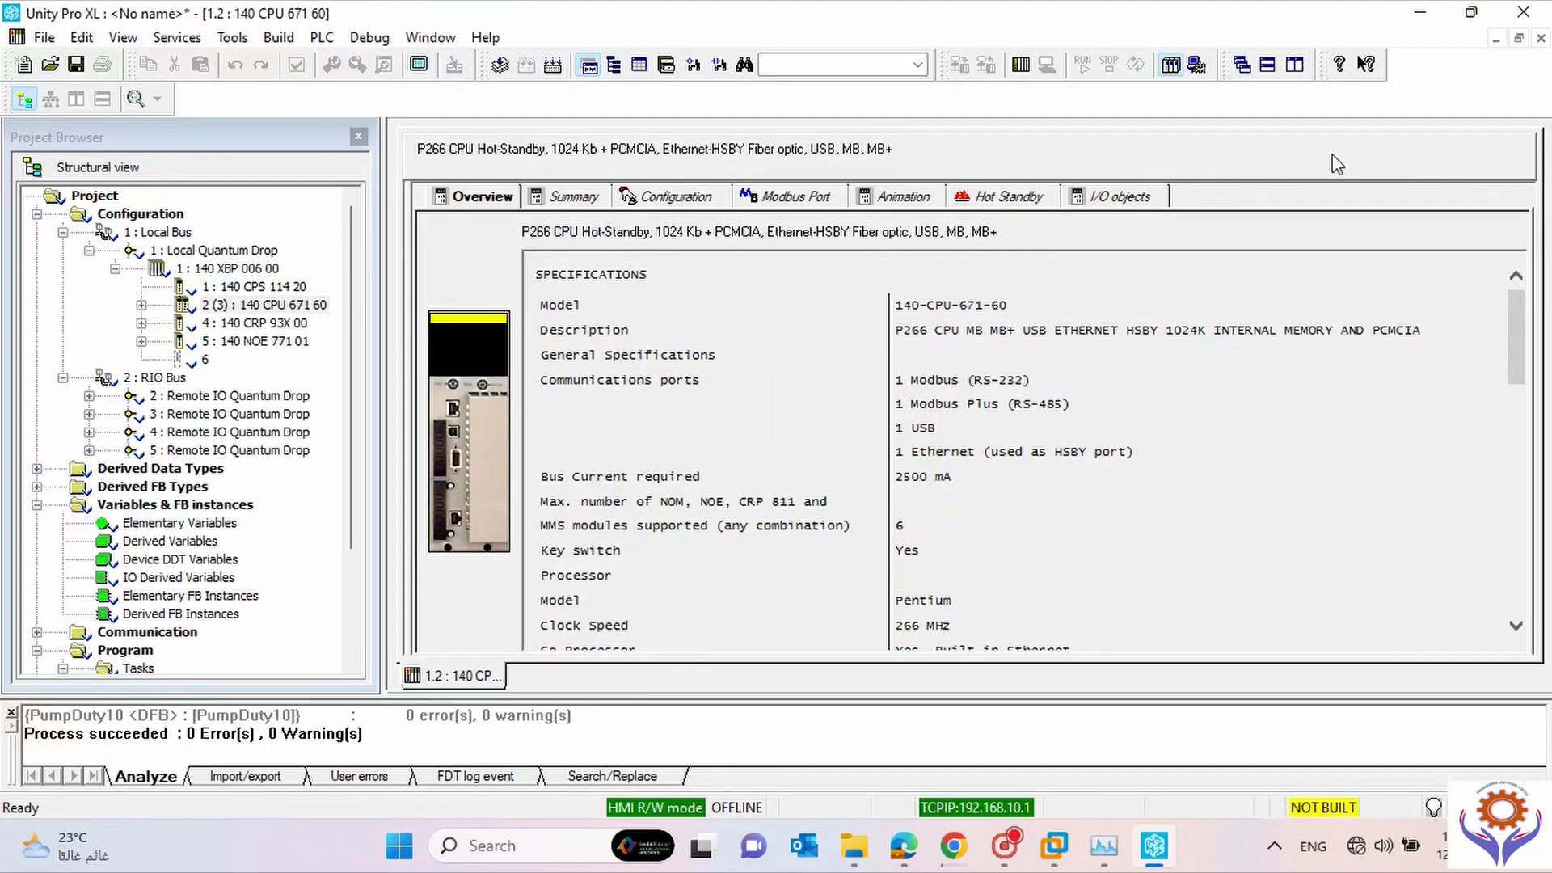
click(1541, 38)
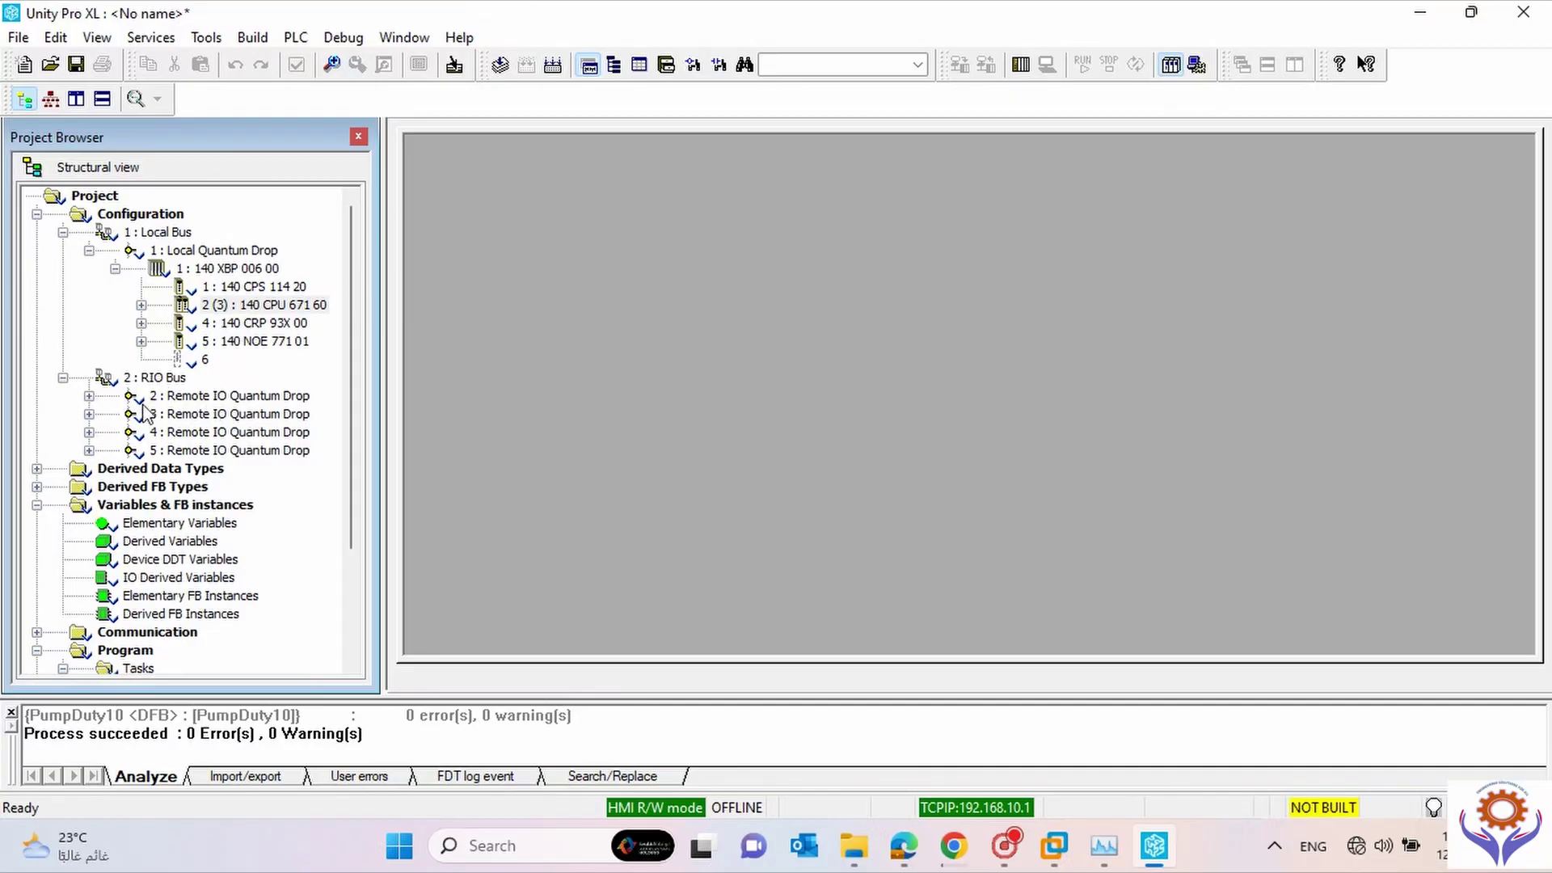
Examine the modules in rack 140 XBP 016 00 of remote I/O drop 2, then collapse the RIO Bus.
click(89, 395)
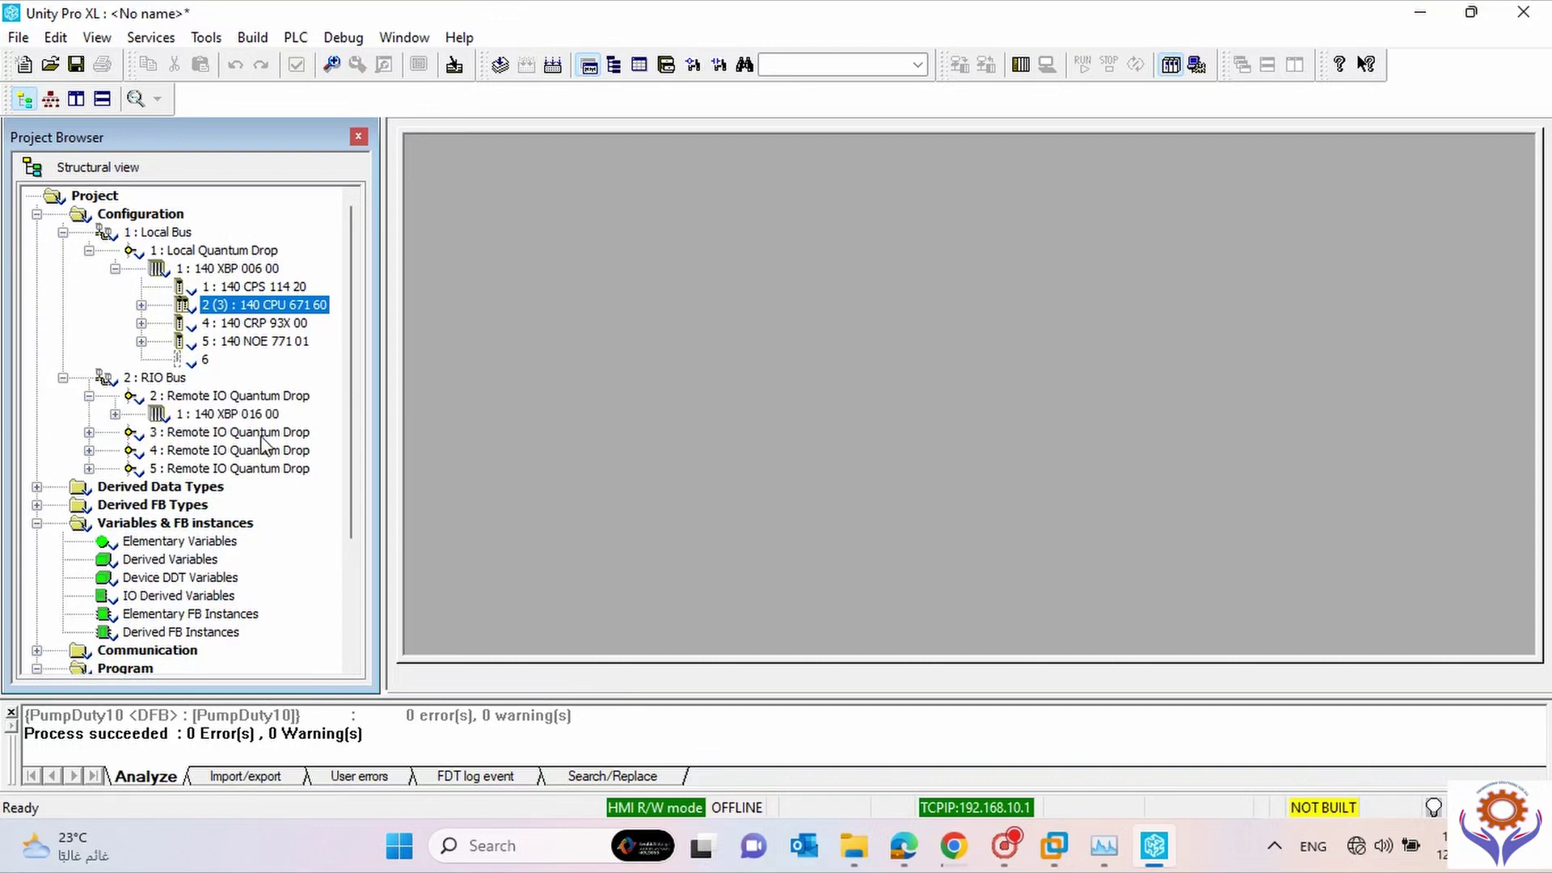
click(116, 414)
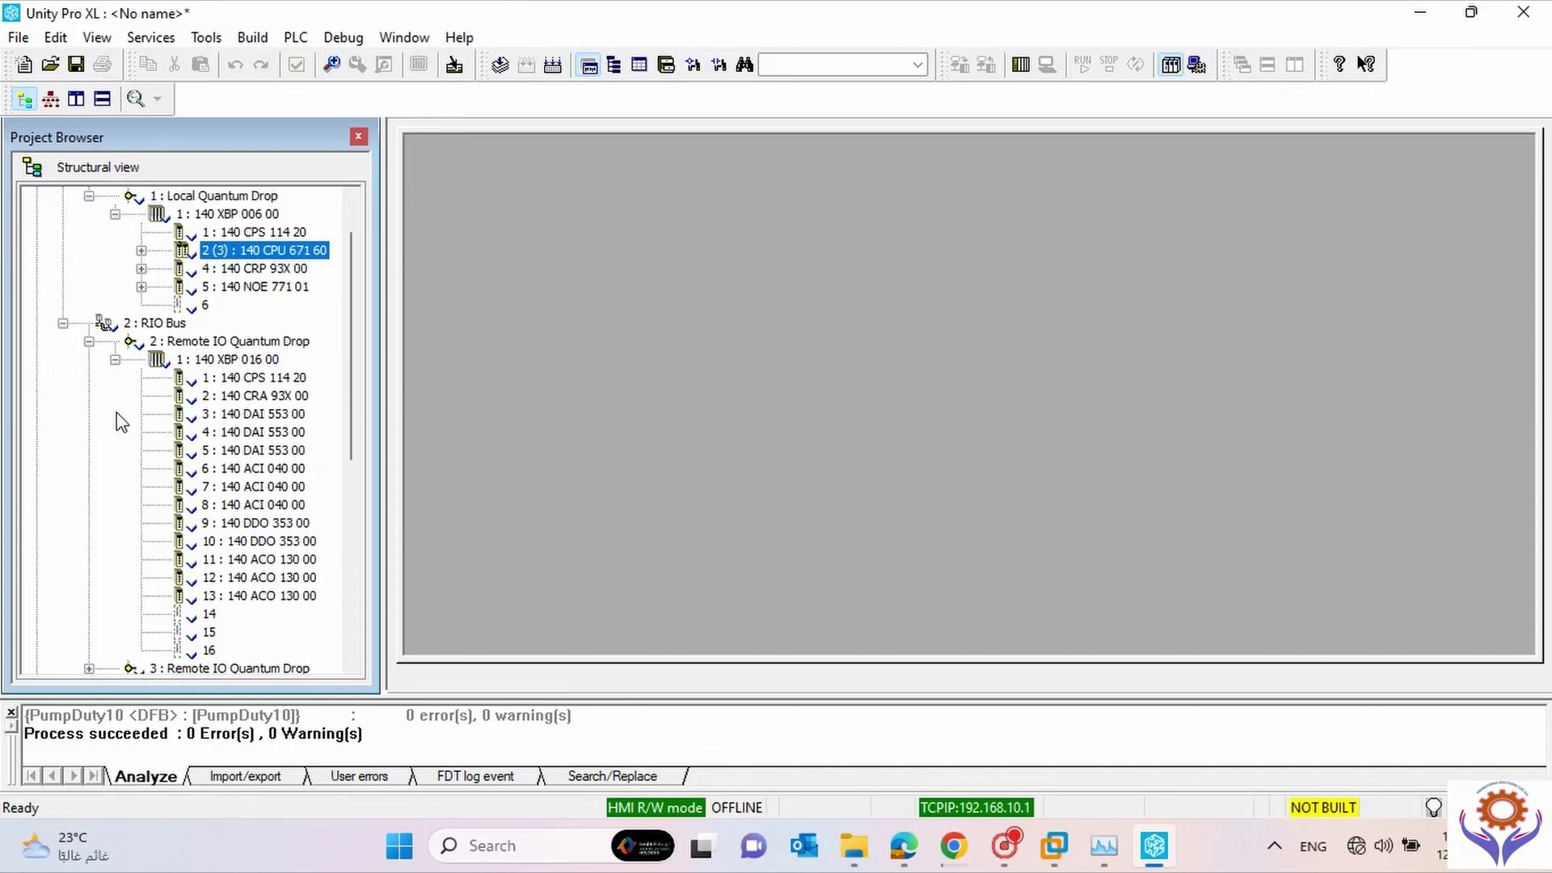
click(116, 359)
click(89, 341)
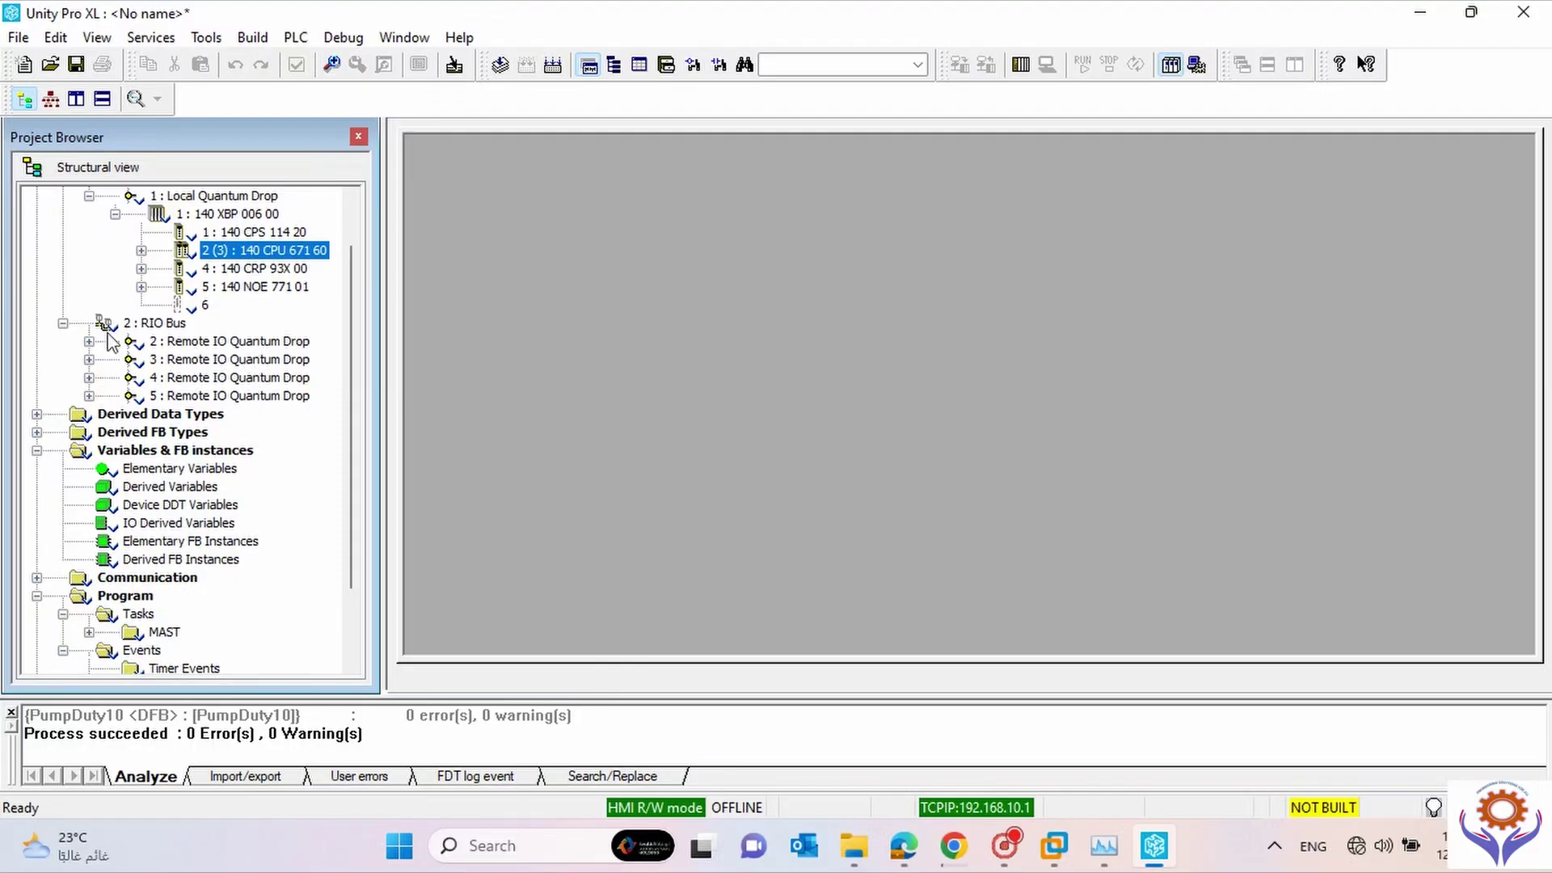
click(63, 323)
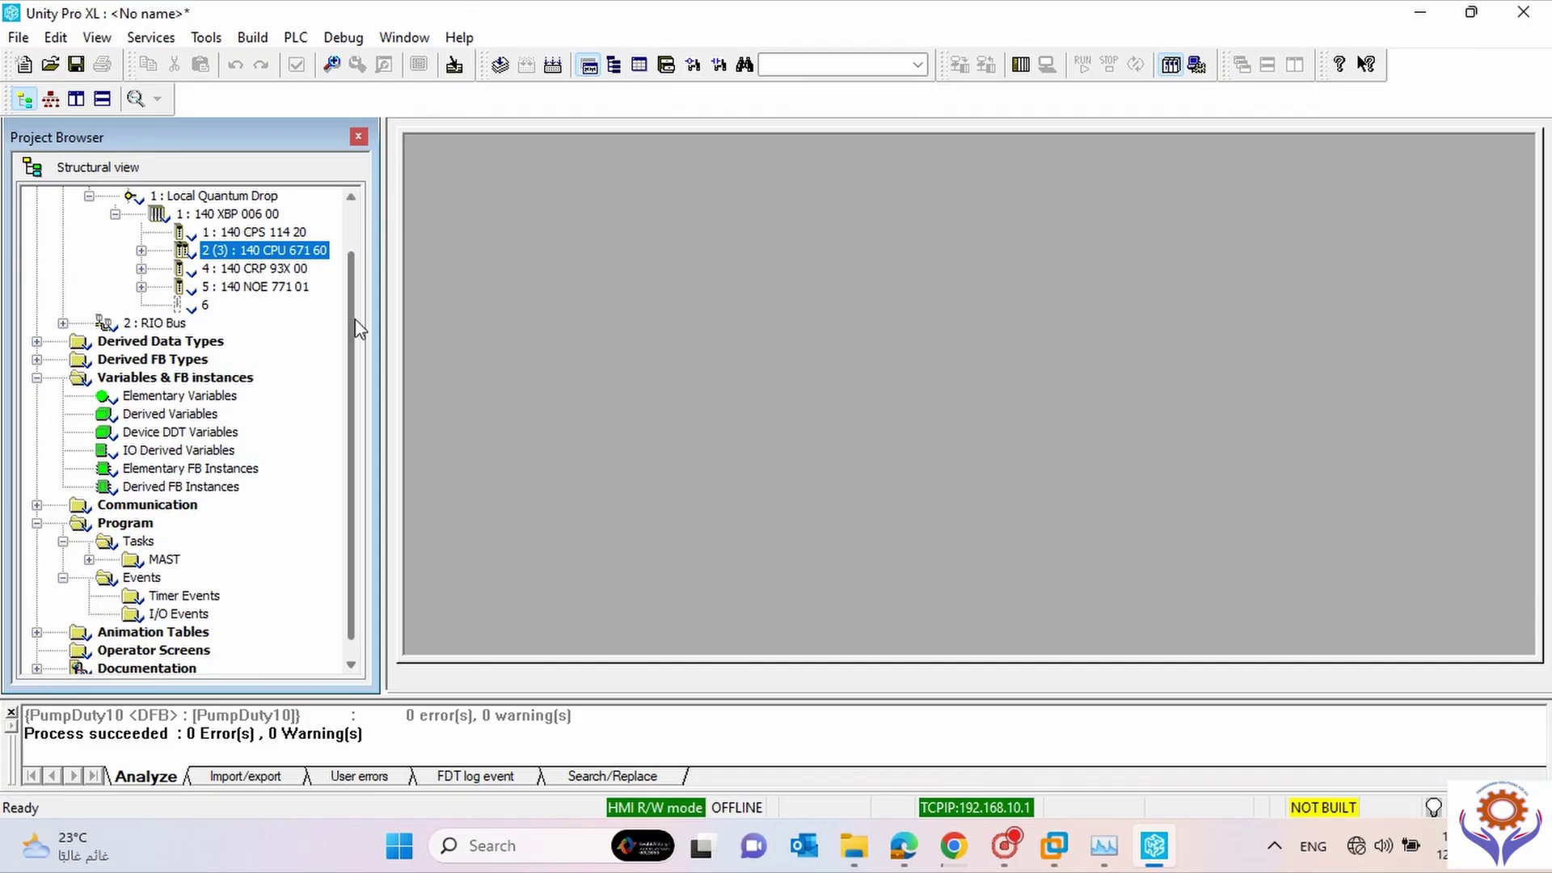
List the MAST task's program sections and open the Initial section in a maximized view.
scroll(353, 372, down, 1)
click(88, 540)
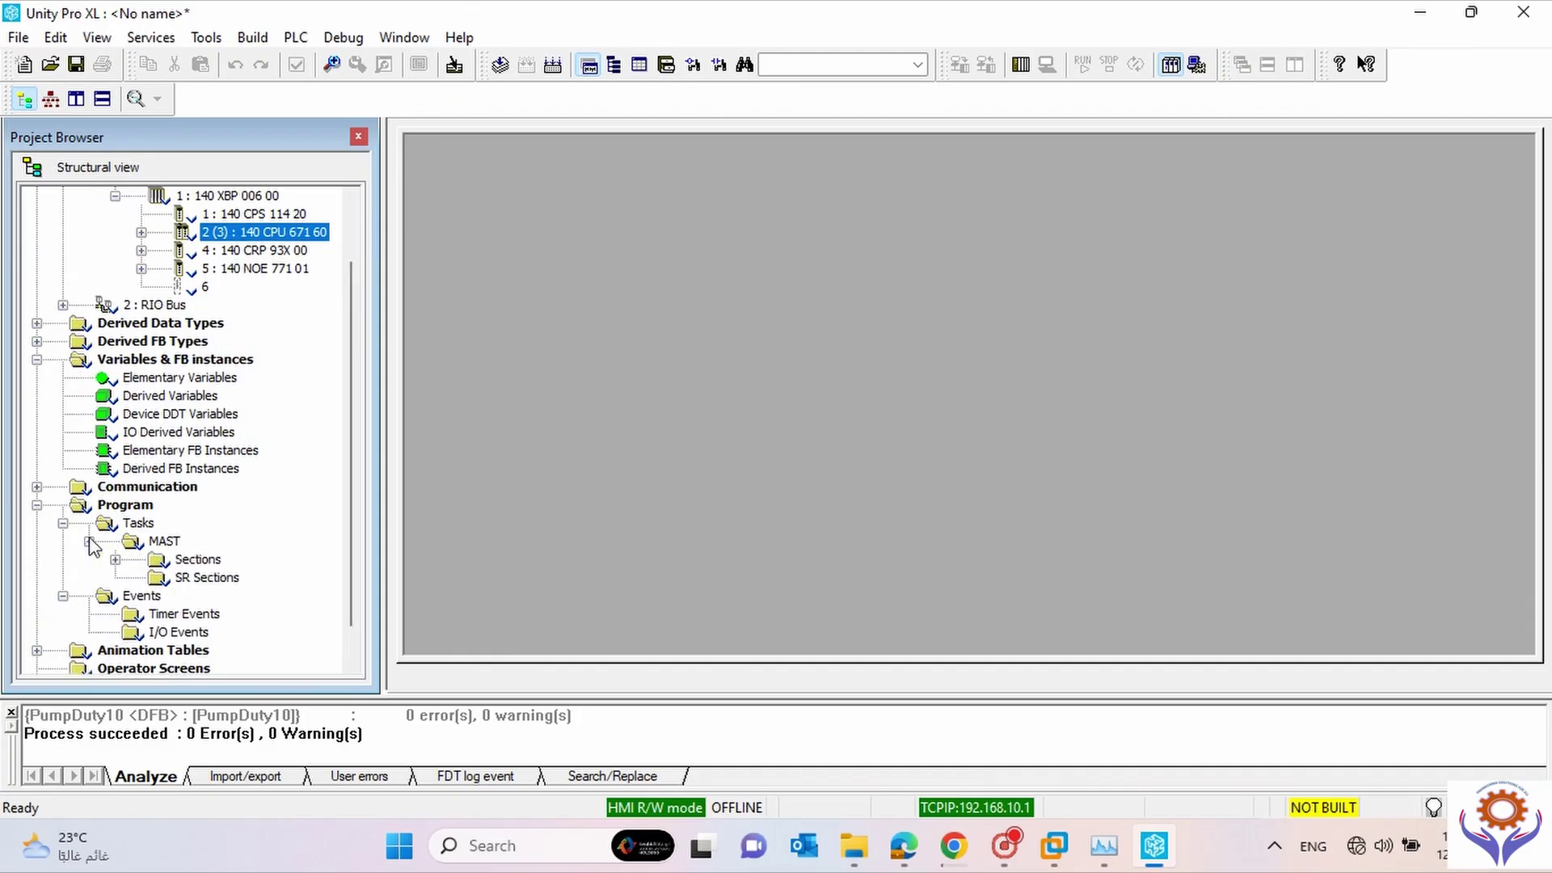
click(116, 559)
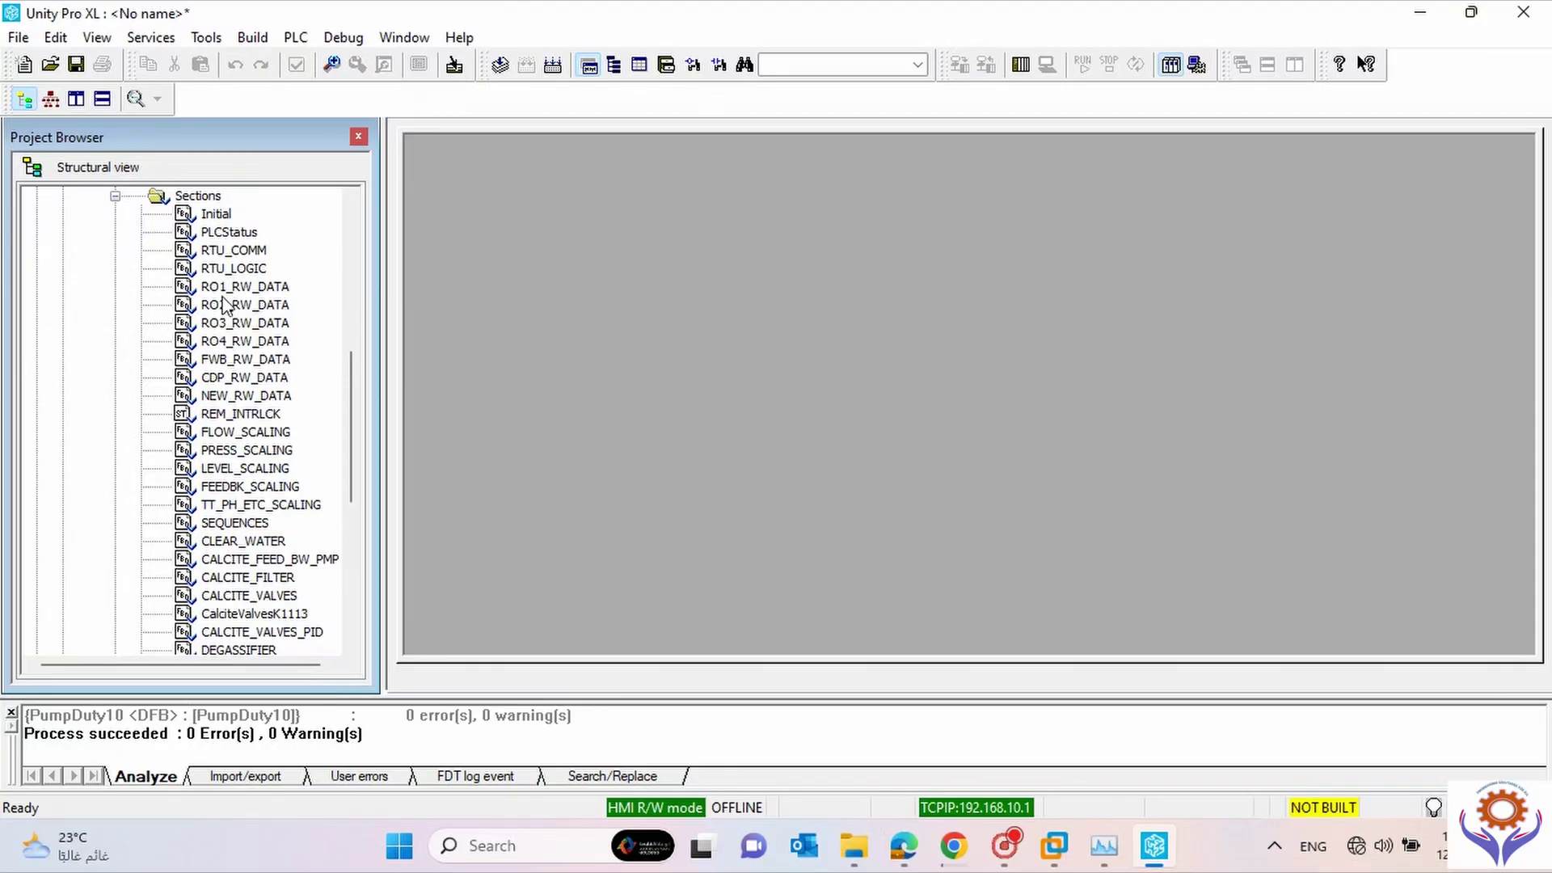
double_click(214, 215)
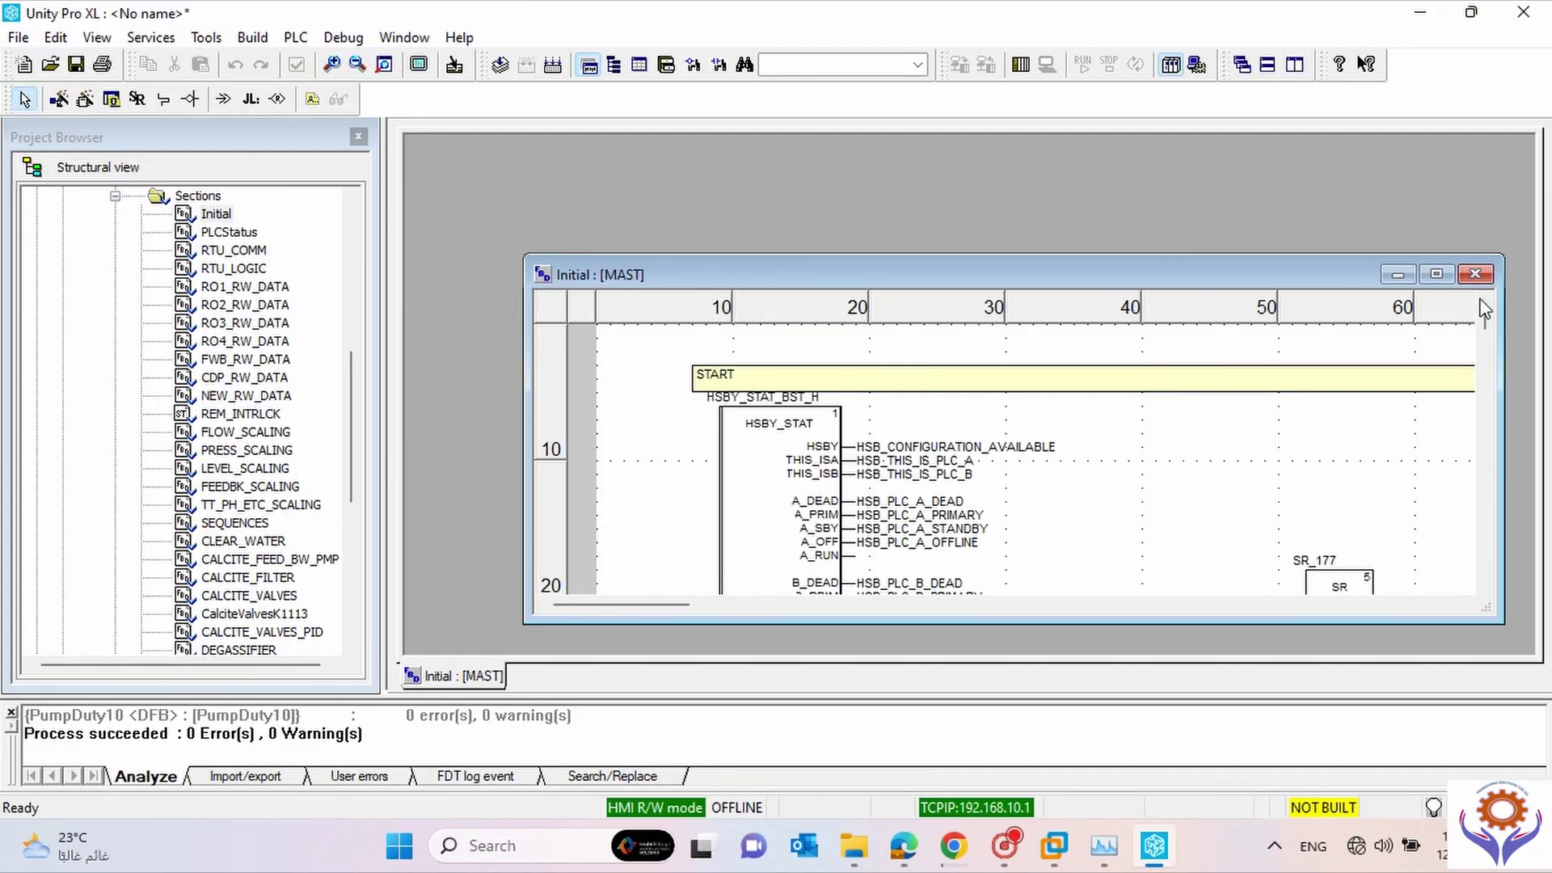
click(1436, 274)
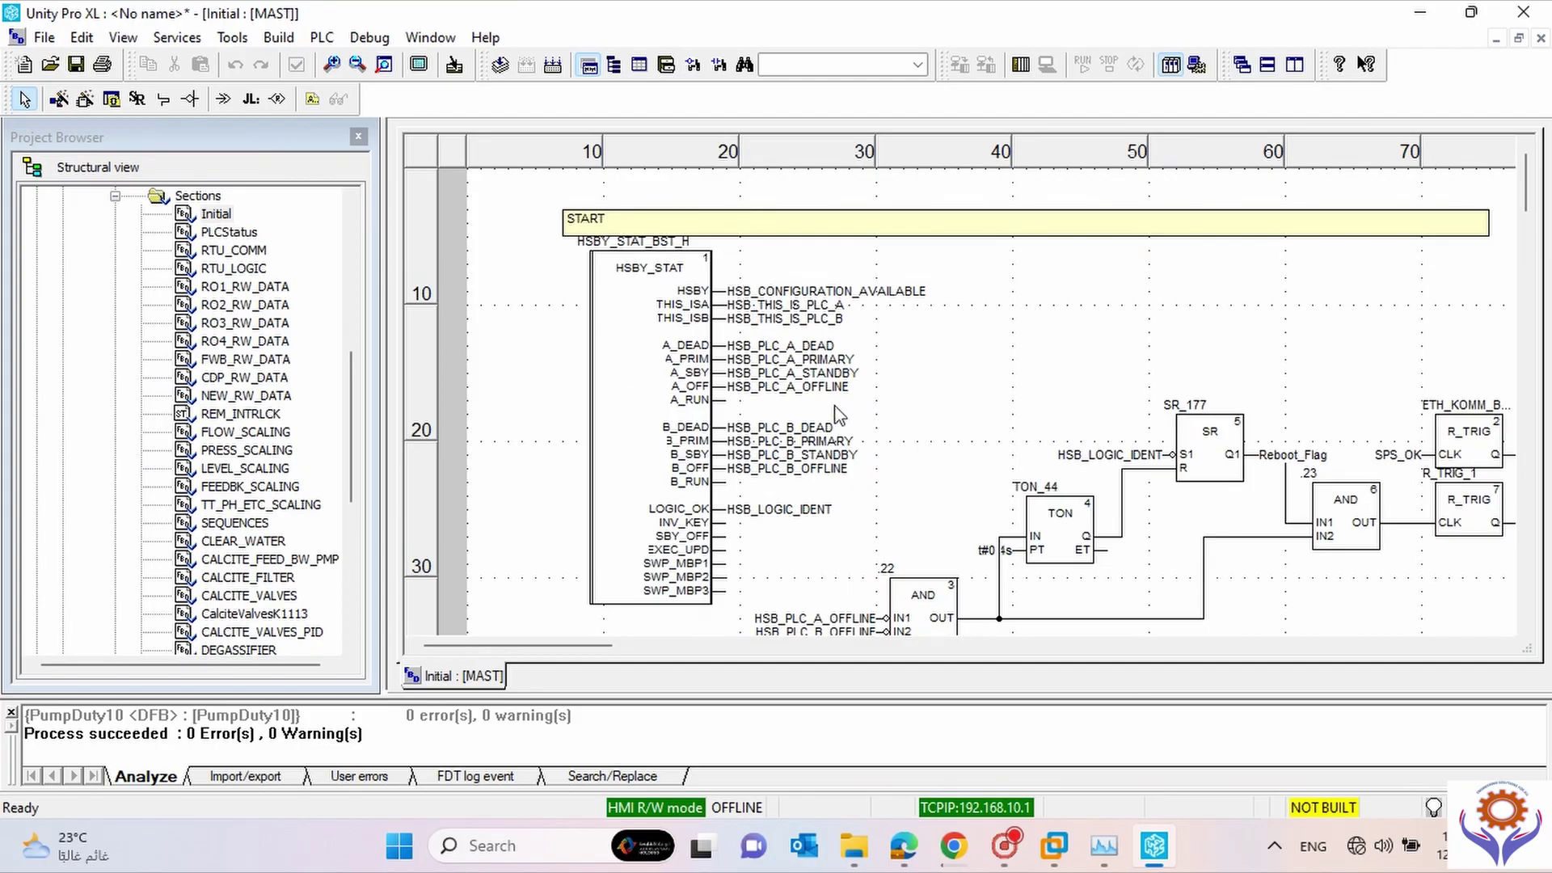
Review the function block logic in the PLCStatus and RO1_RW_DATA sections, including the data written to RO Unit-1.
double_click(226, 233)
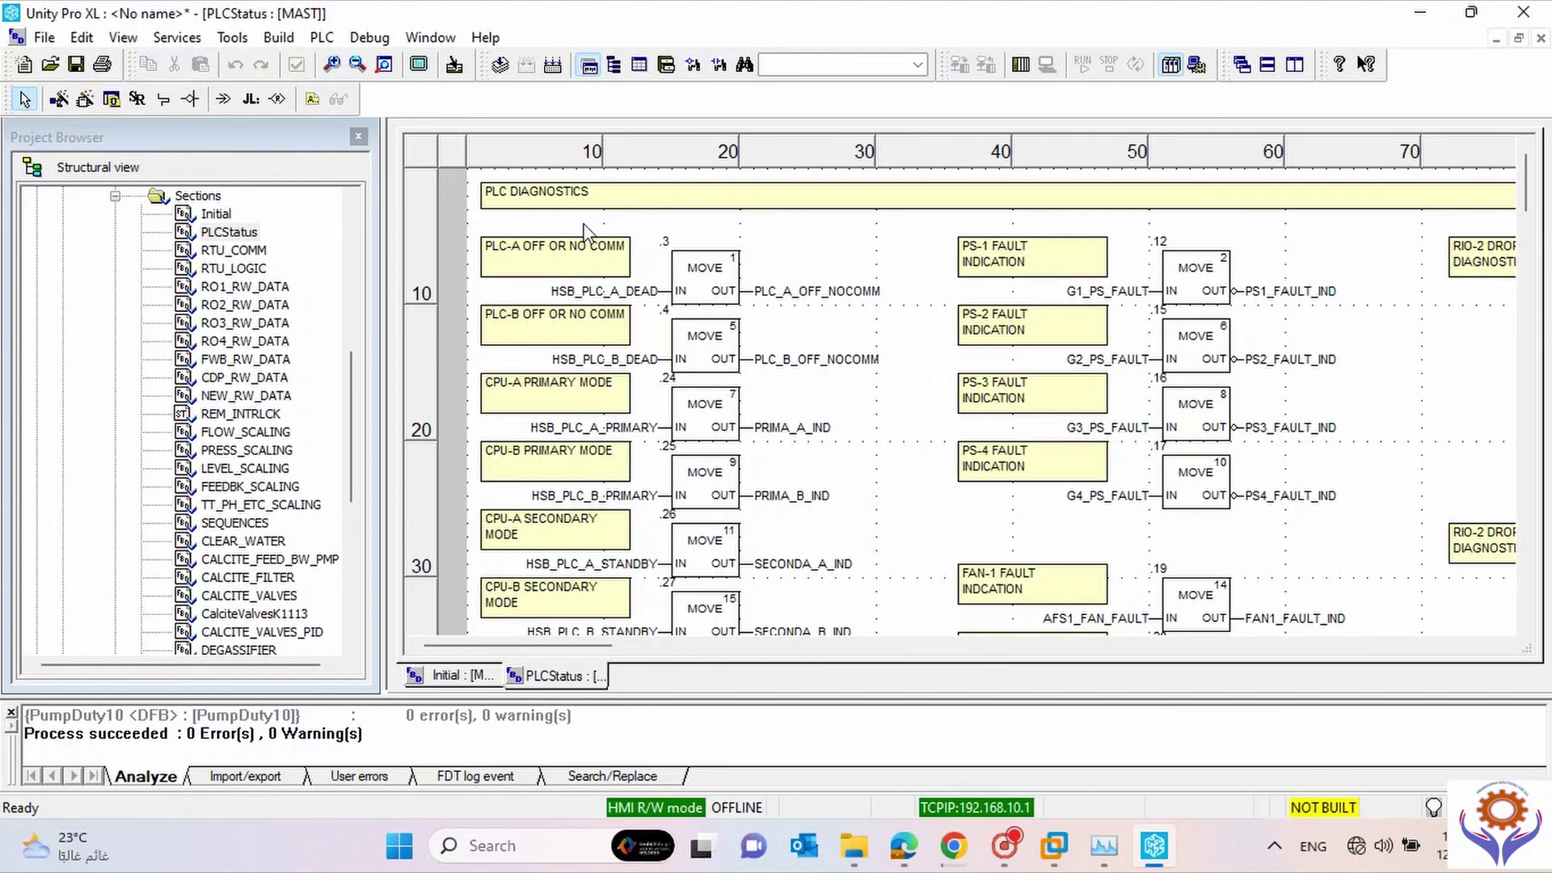
mouse_move(564, 291)
double_click(245, 287)
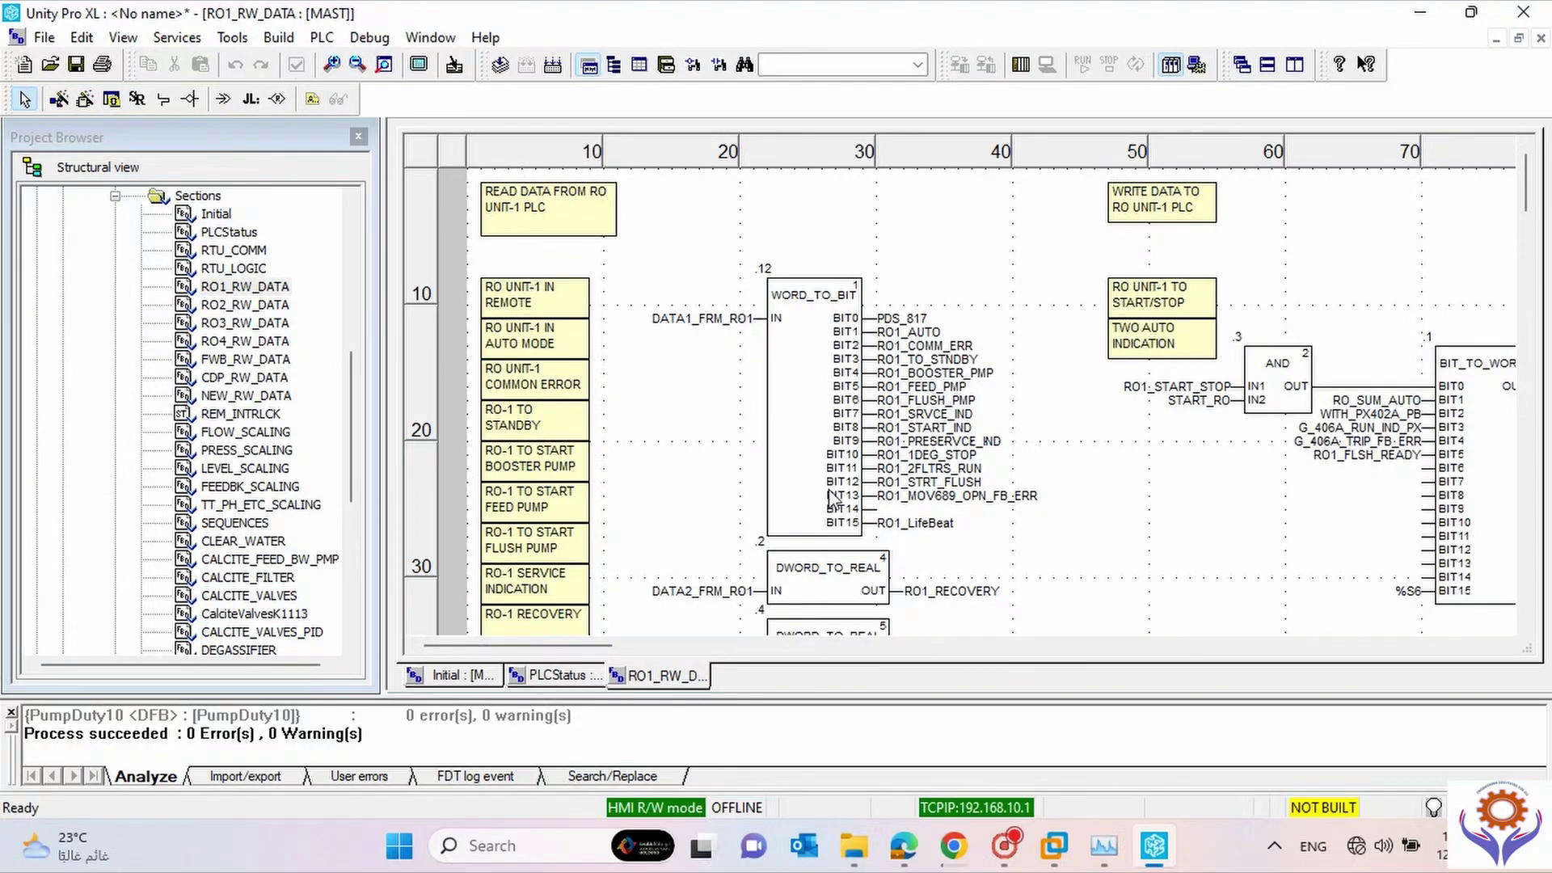
drag(590, 646, 642, 645)
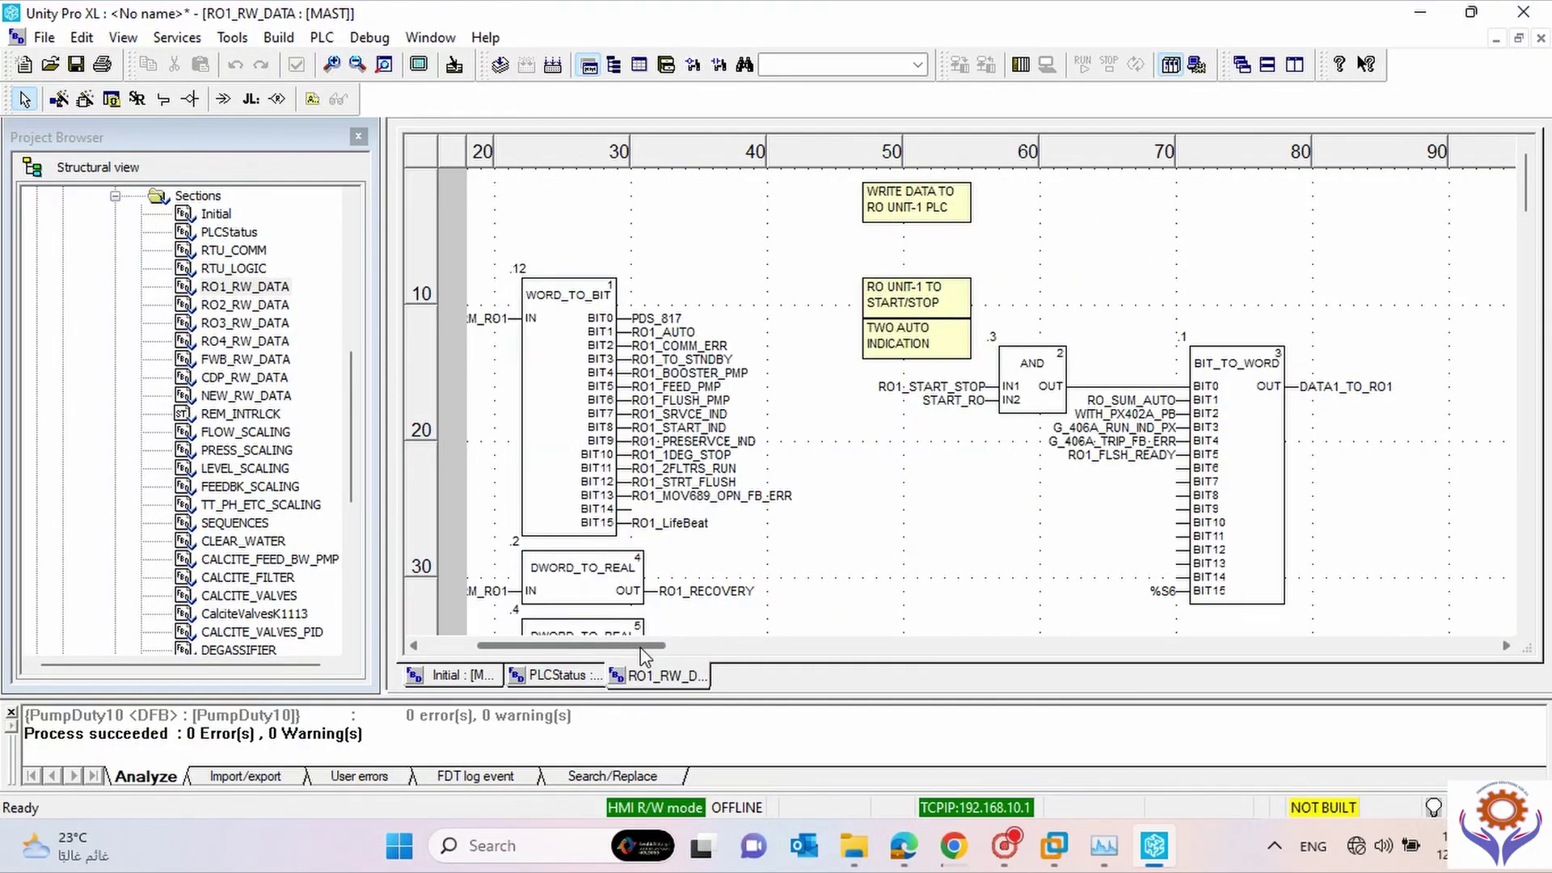
Finish reviewing the RO1_RW_DATA logic, then open the FLOW_SCALING section to view its flow transmitter scaling blocks.
mouse_move(643, 647)
mouse_down()
mouse_move(700, 648)
mouse_move(617, 647)
mouse_up()
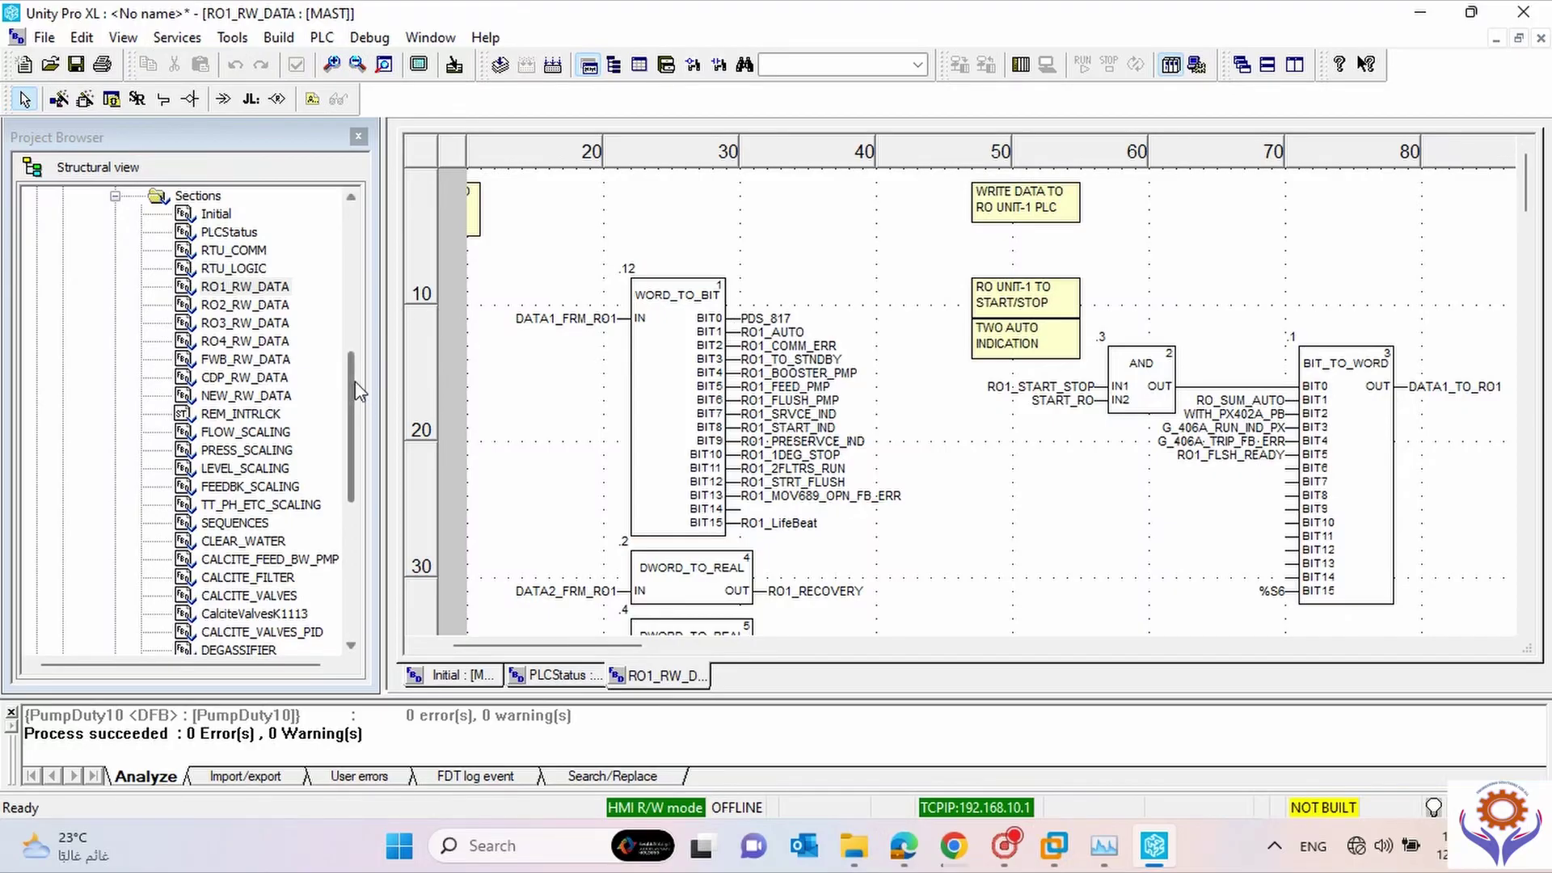
drag(355, 384, 357, 413)
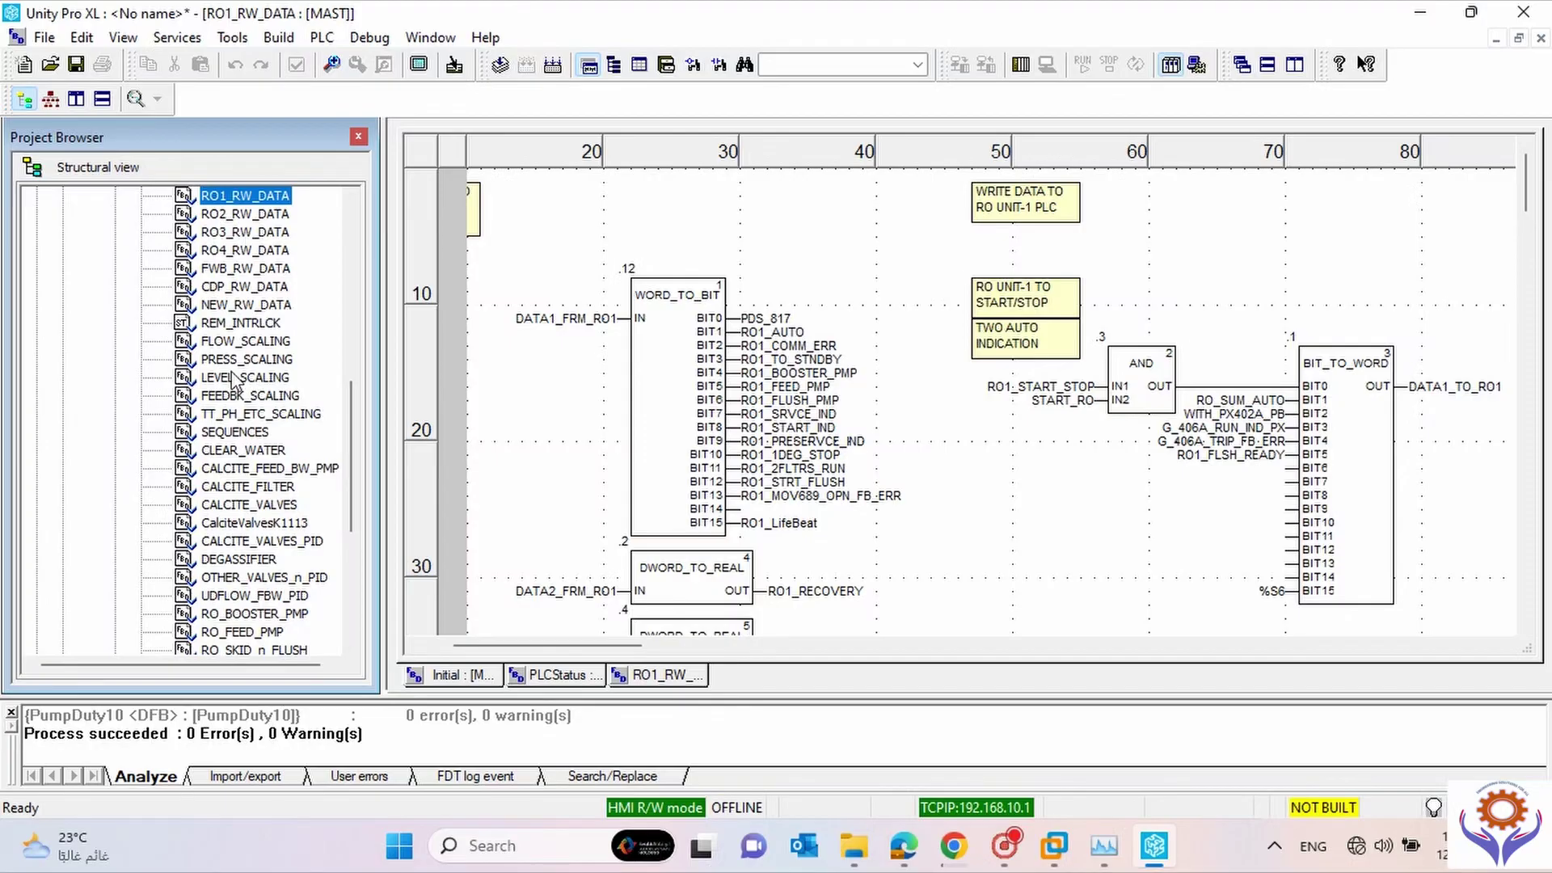
double_click(234, 341)
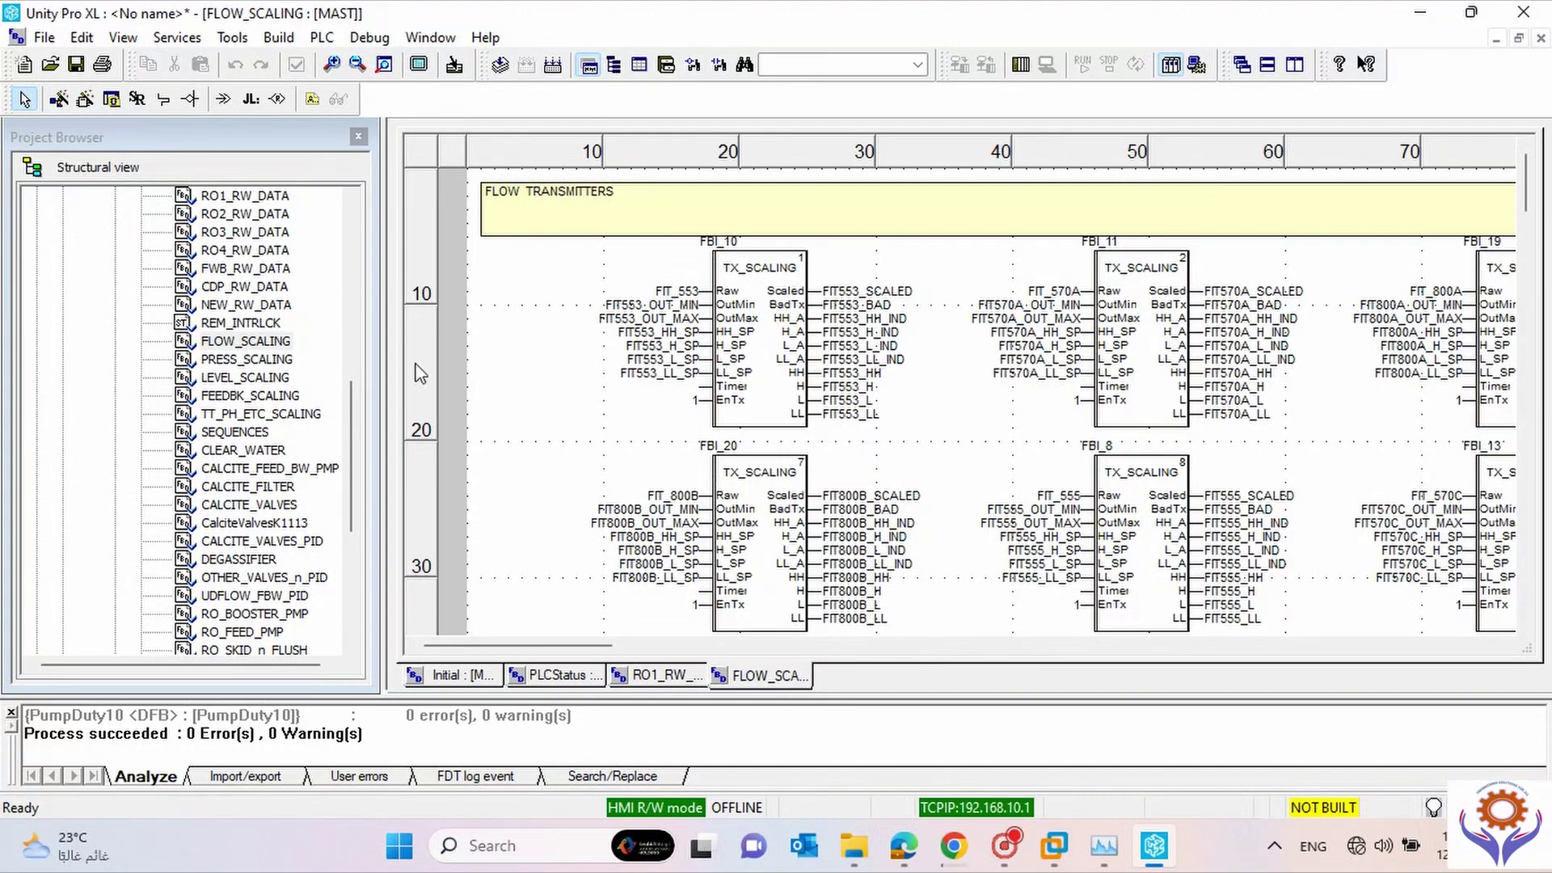
List the Derived FB Types, view the TX_SCALINGv1 block's internal section logic, then close that section.
drag(352, 403, 360, 296)
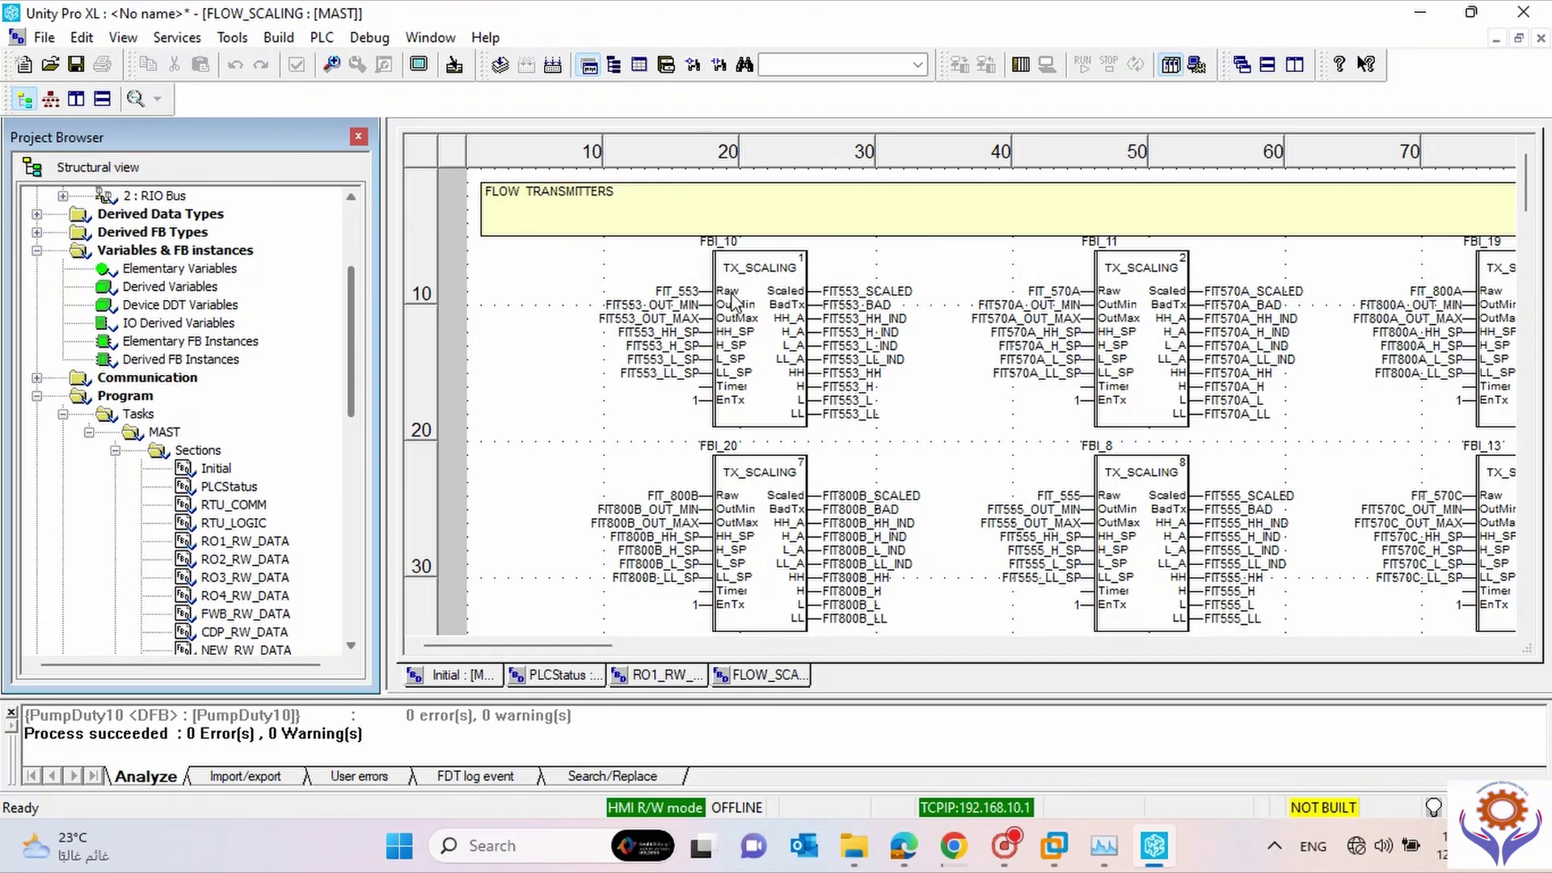
drag(349, 329, 353, 285)
click(36, 359)
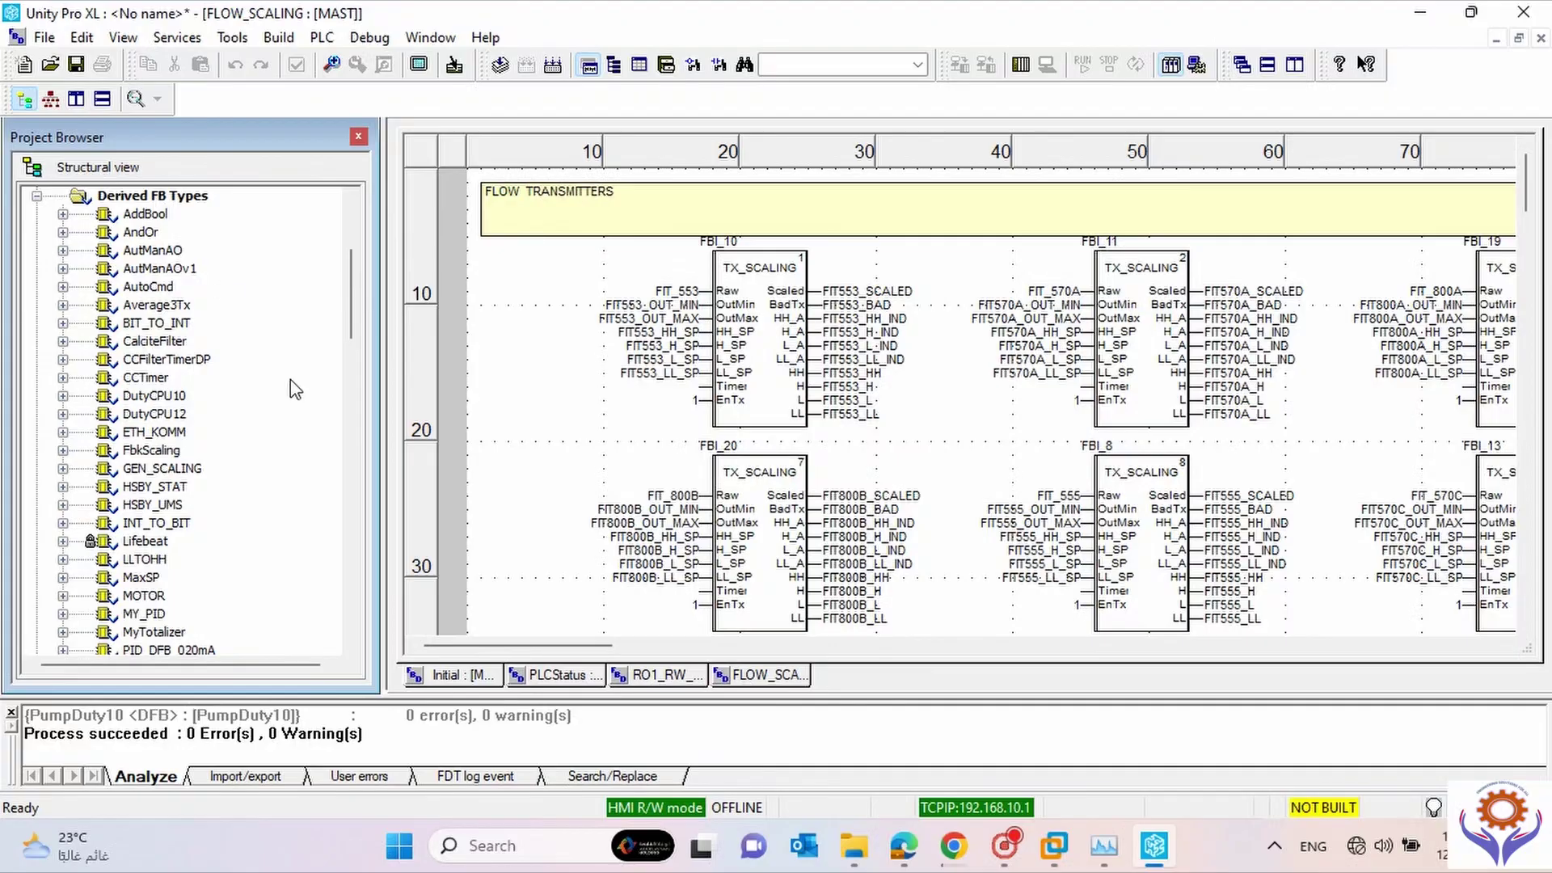
drag(356, 305, 355, 404)
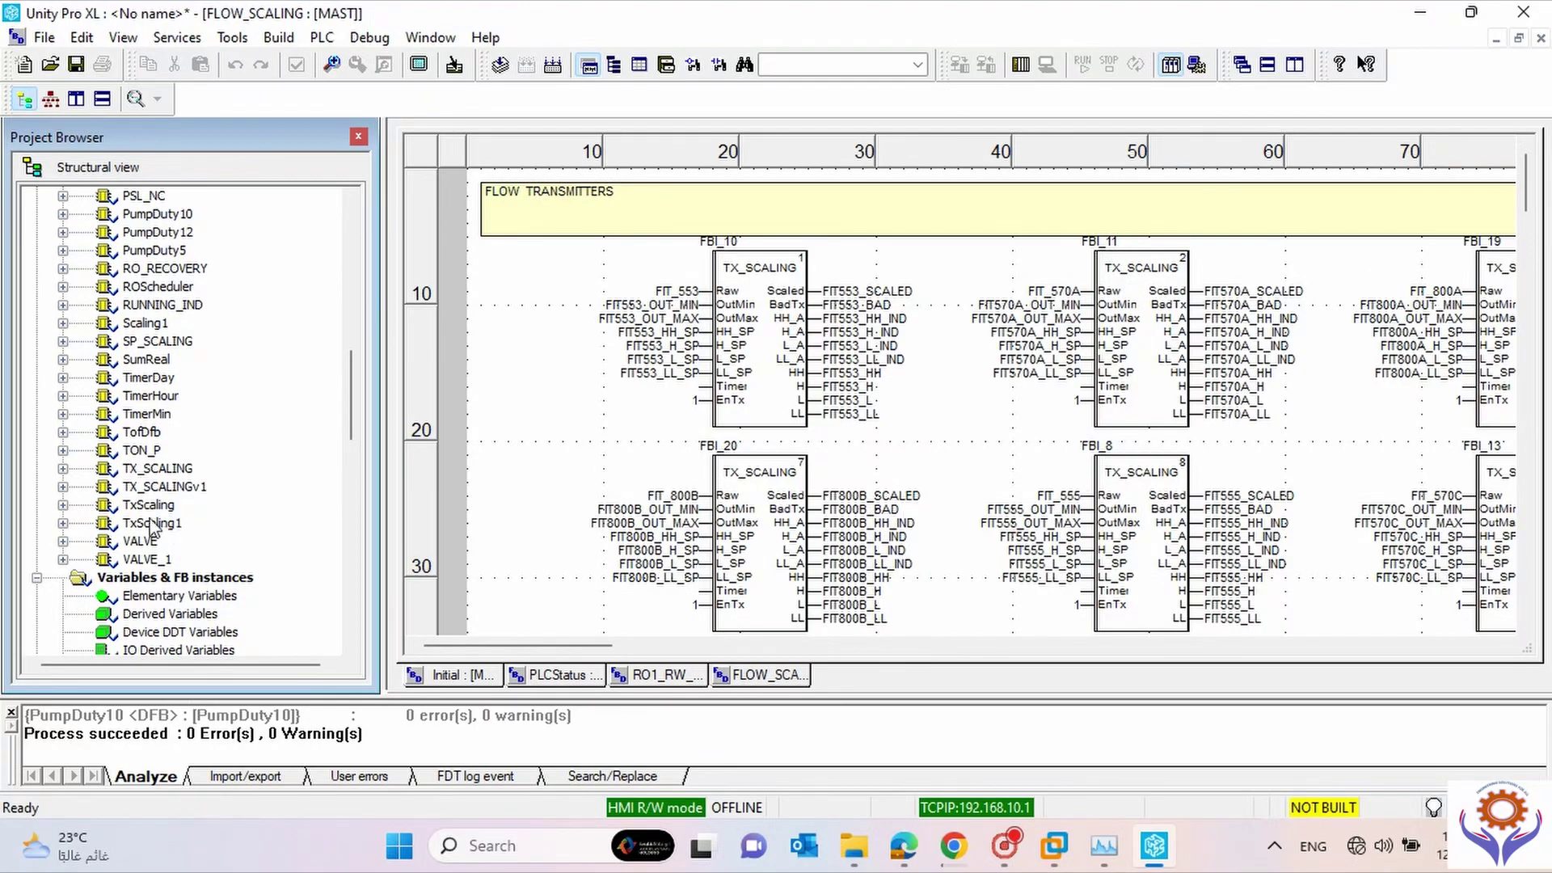
click(63, 486)
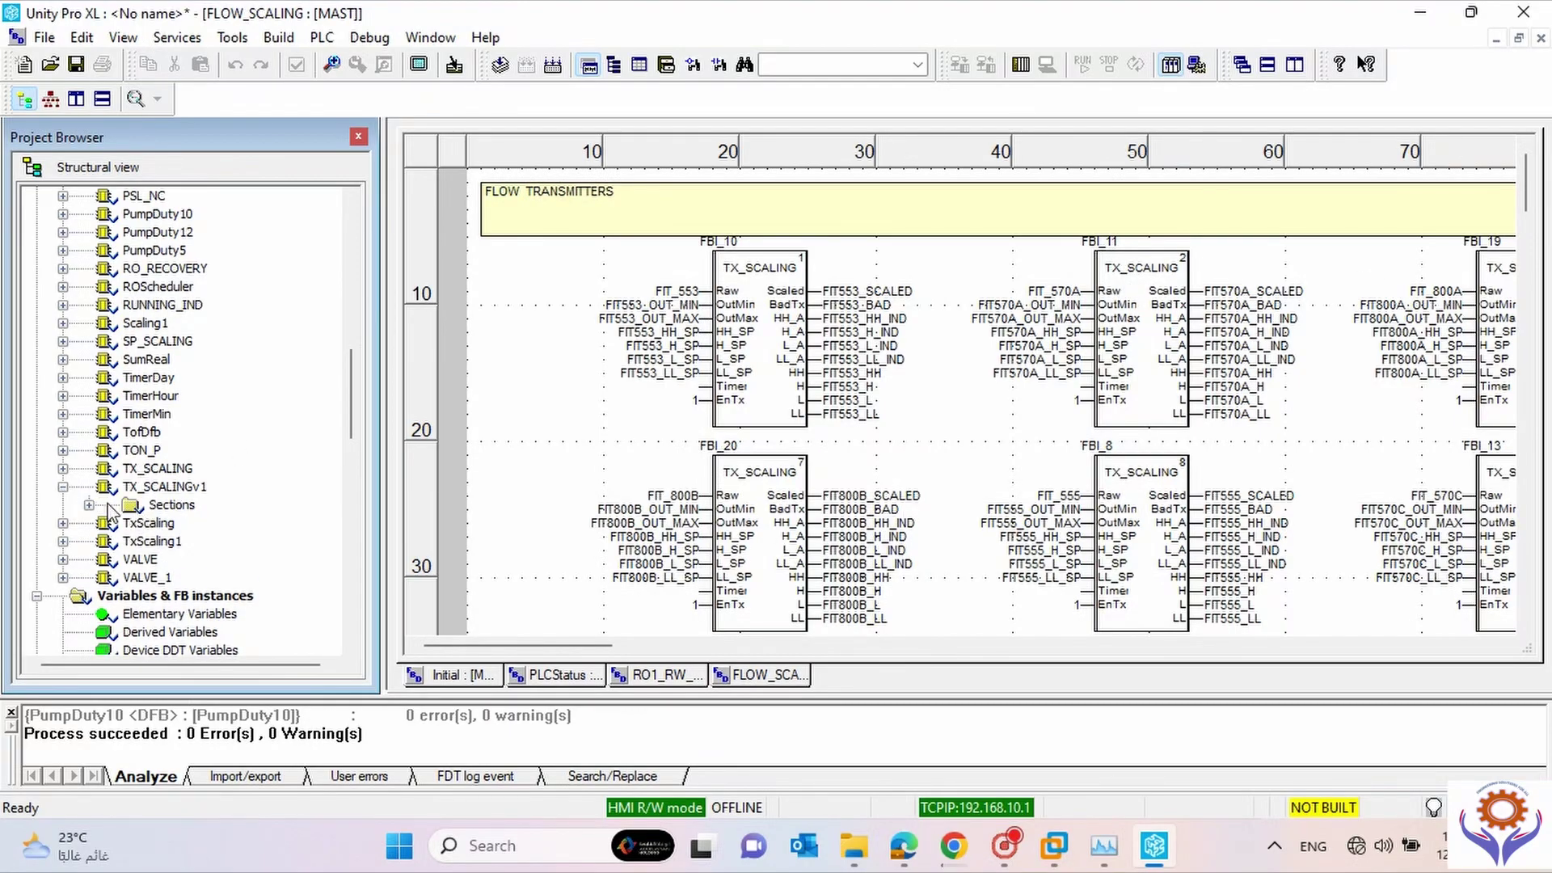
click(89, 505)
double_click(215, 522)
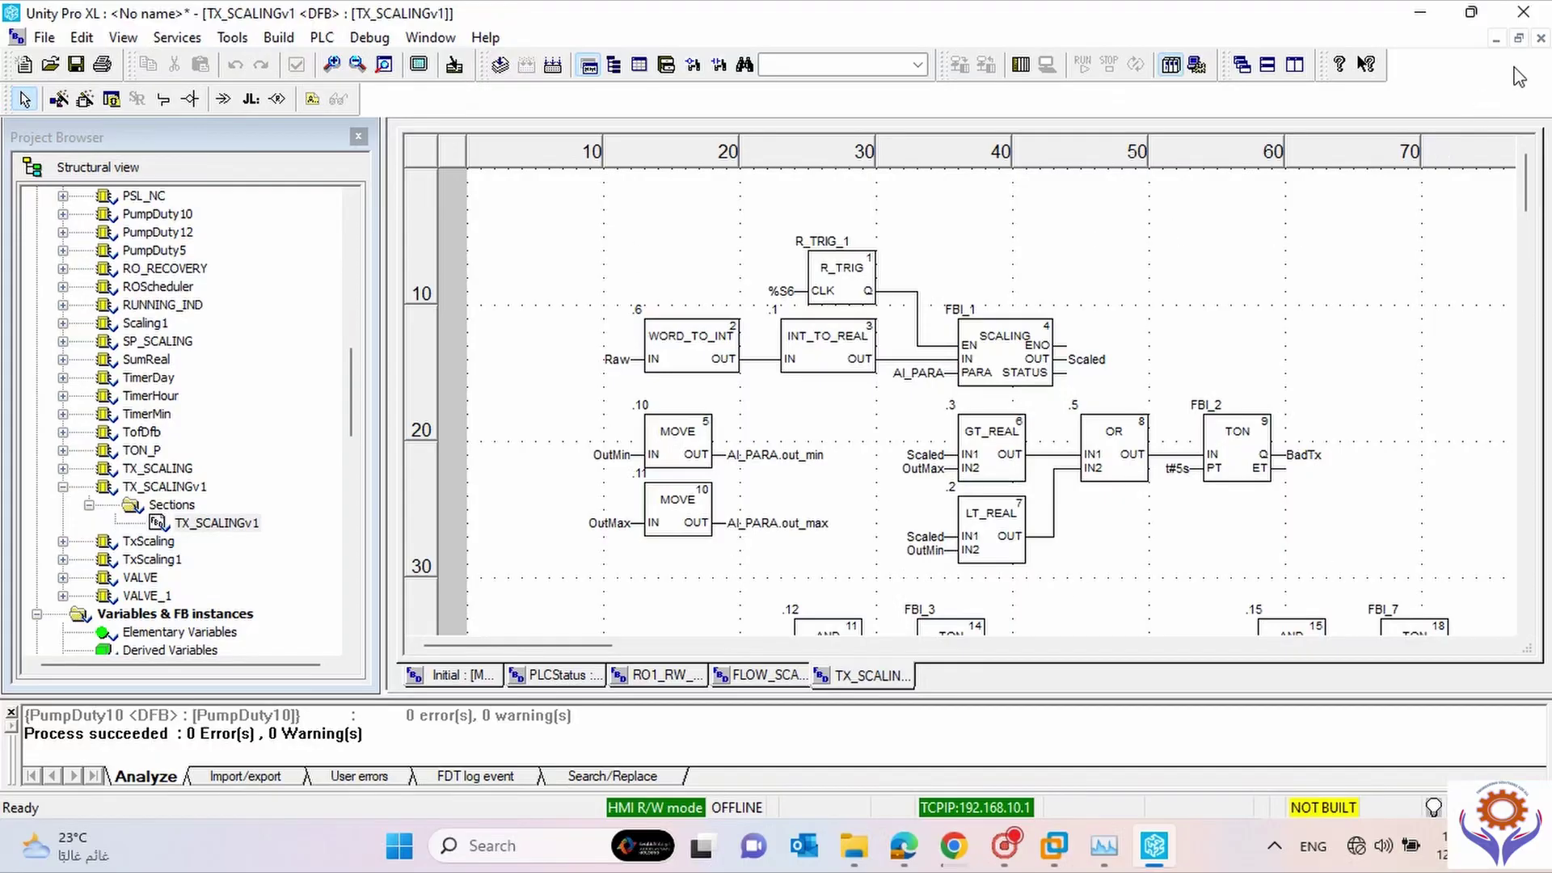
click(1539, 38)
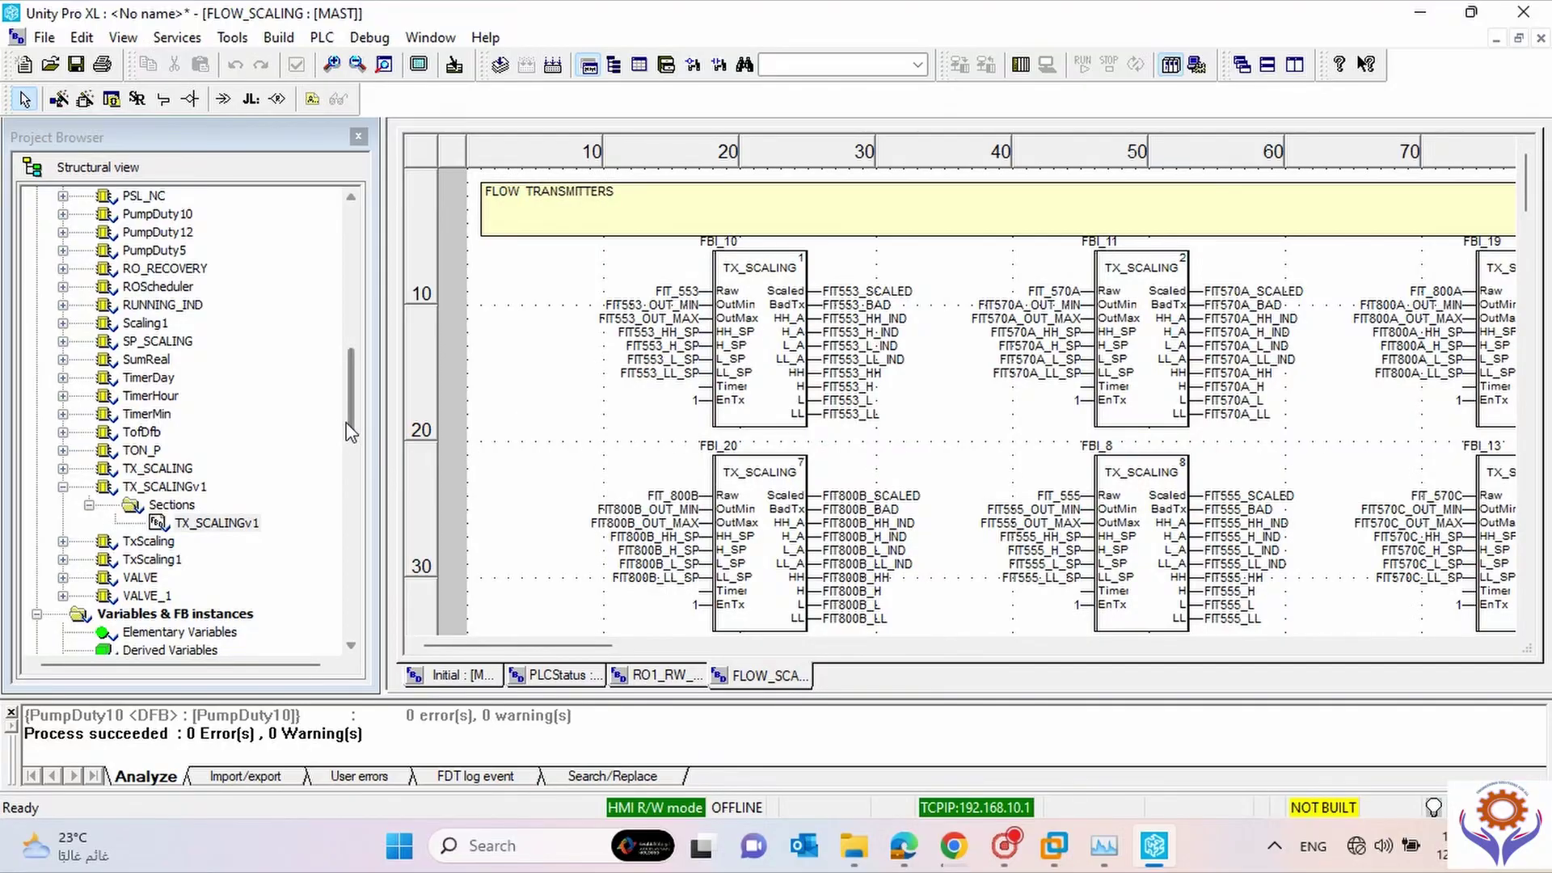
Examine the VALVE_DFB section inside the VALVE derived function block type, then close it.
drag(353, 432, 170, 307)
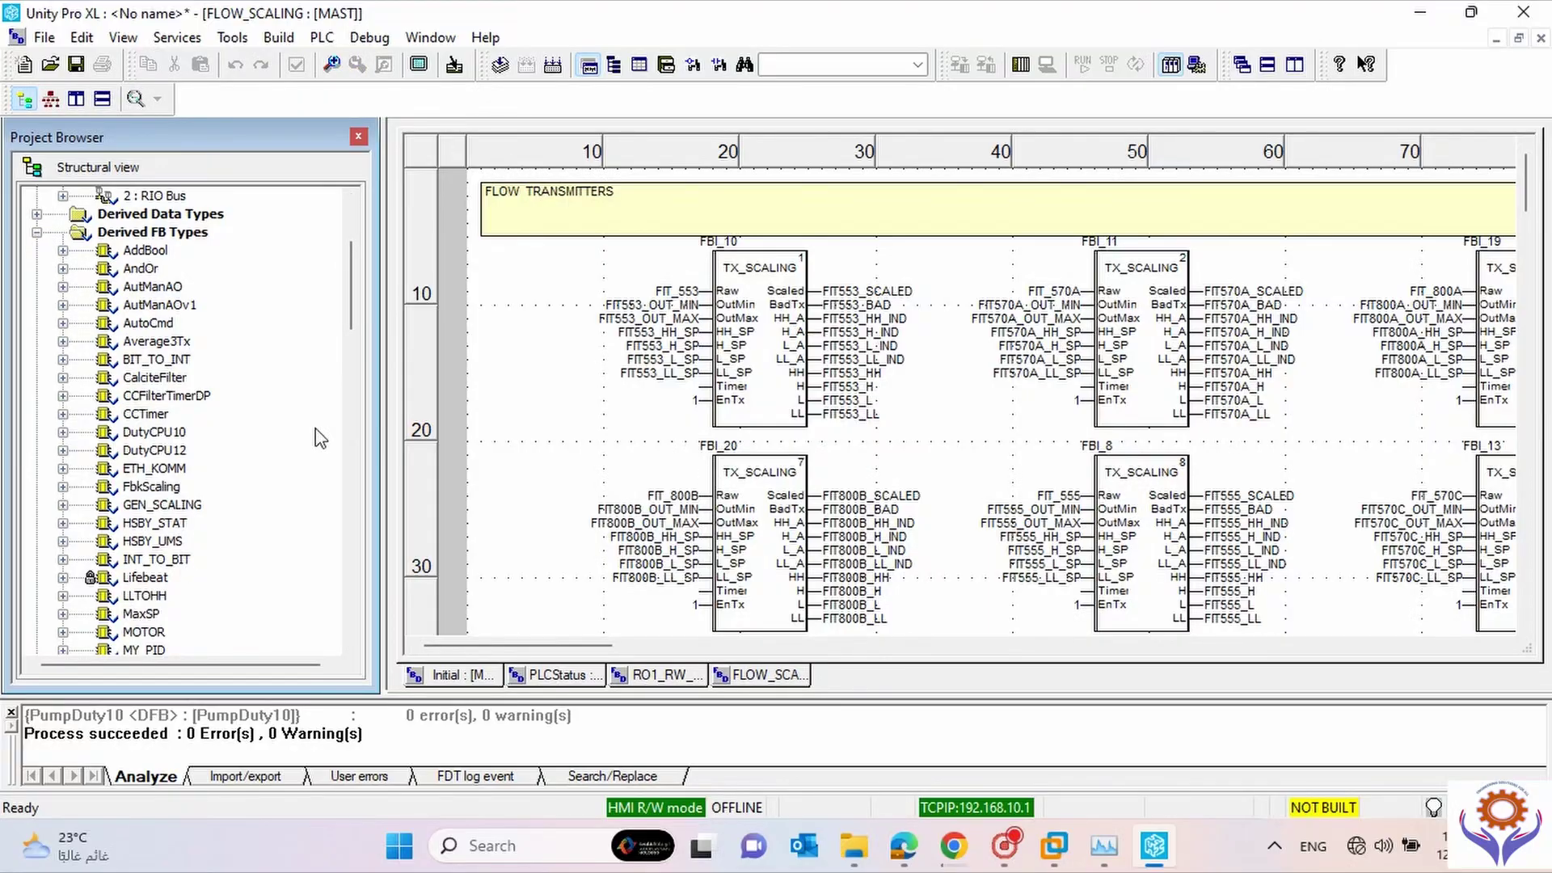
drag(349, 283, 345, 356)
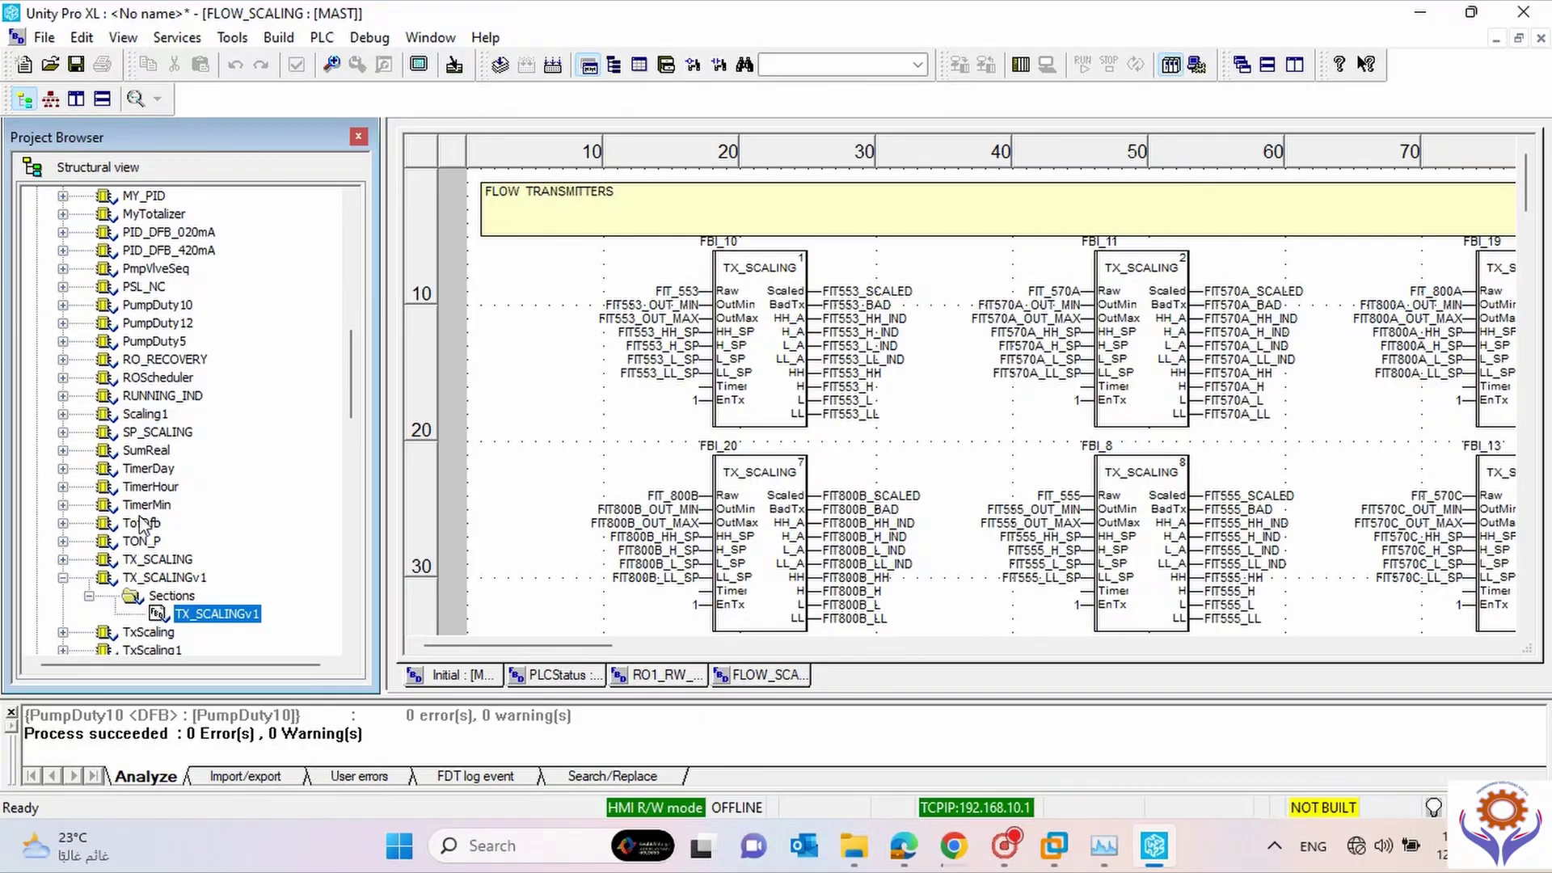
scroll(353, 366, down, 6)
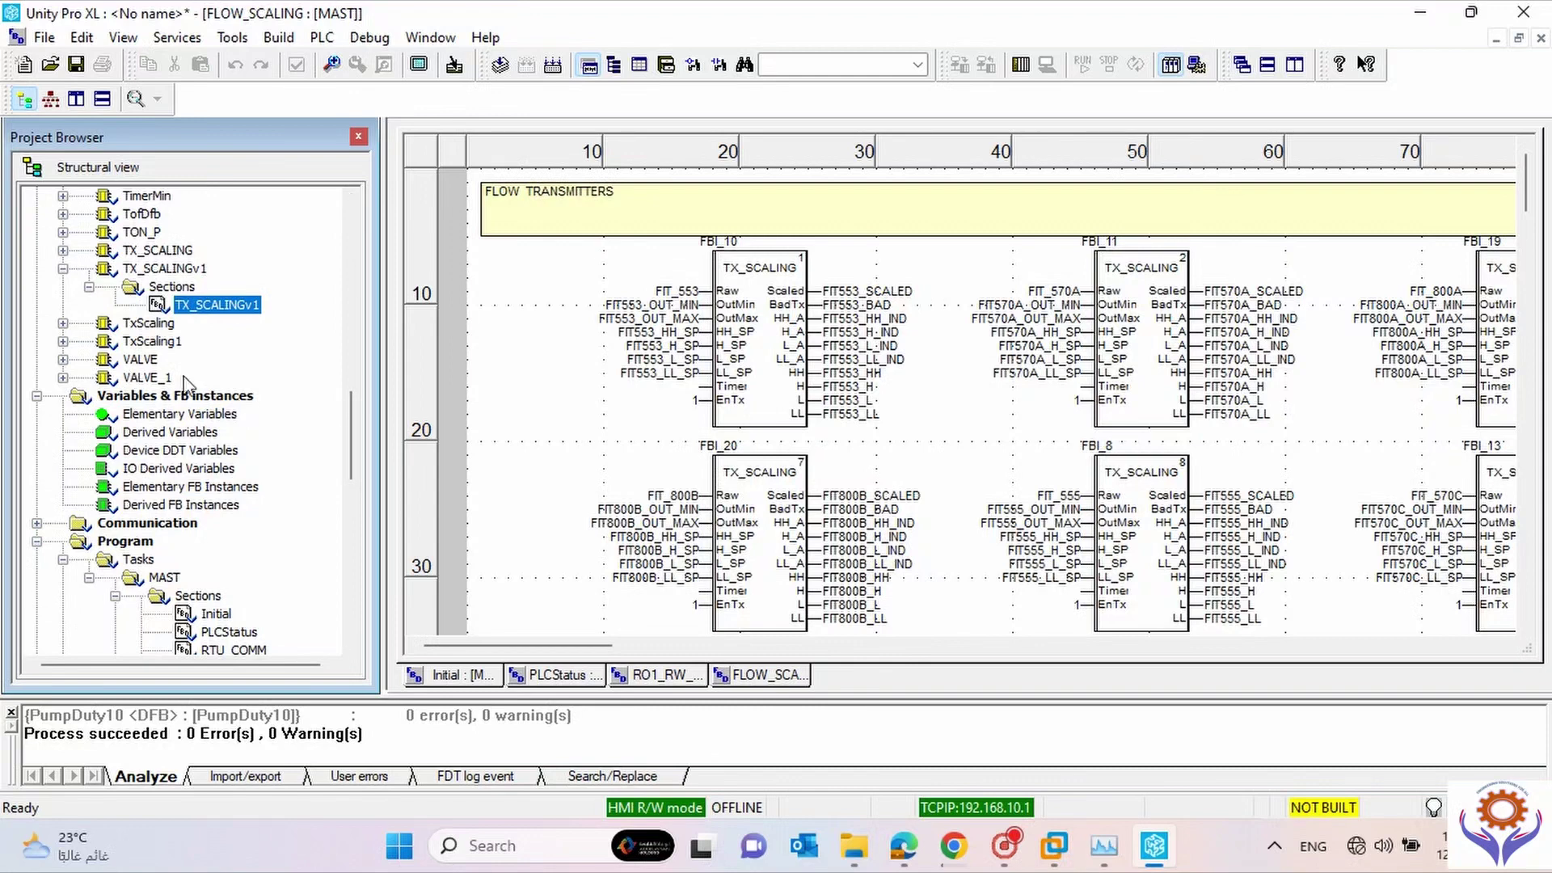
click(64, 359)
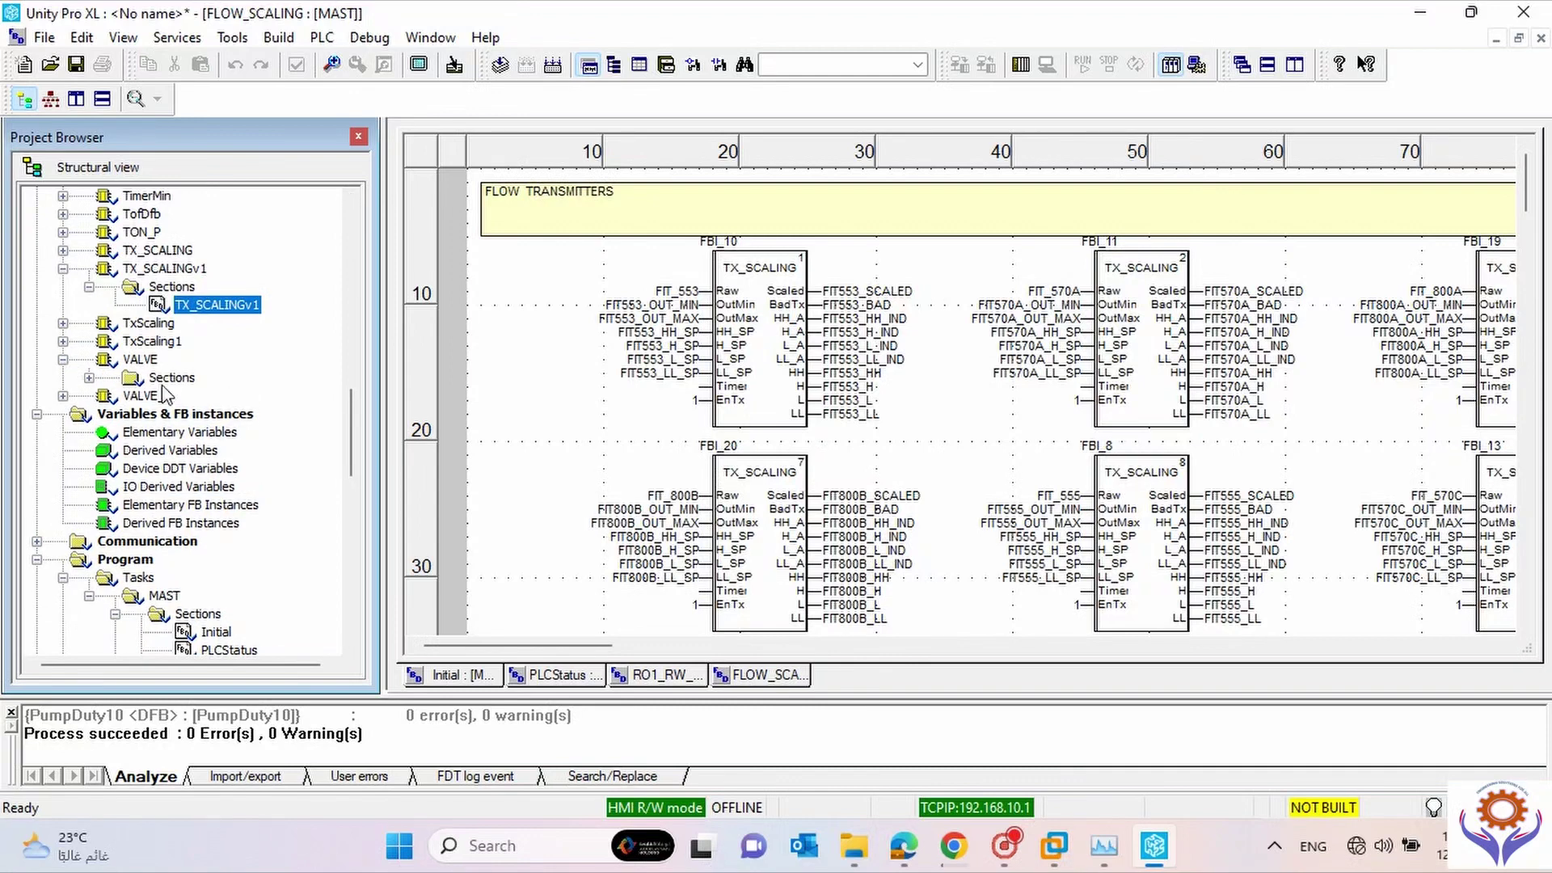
click(89, 377)
click(206, 396)
double_click(206, 396)
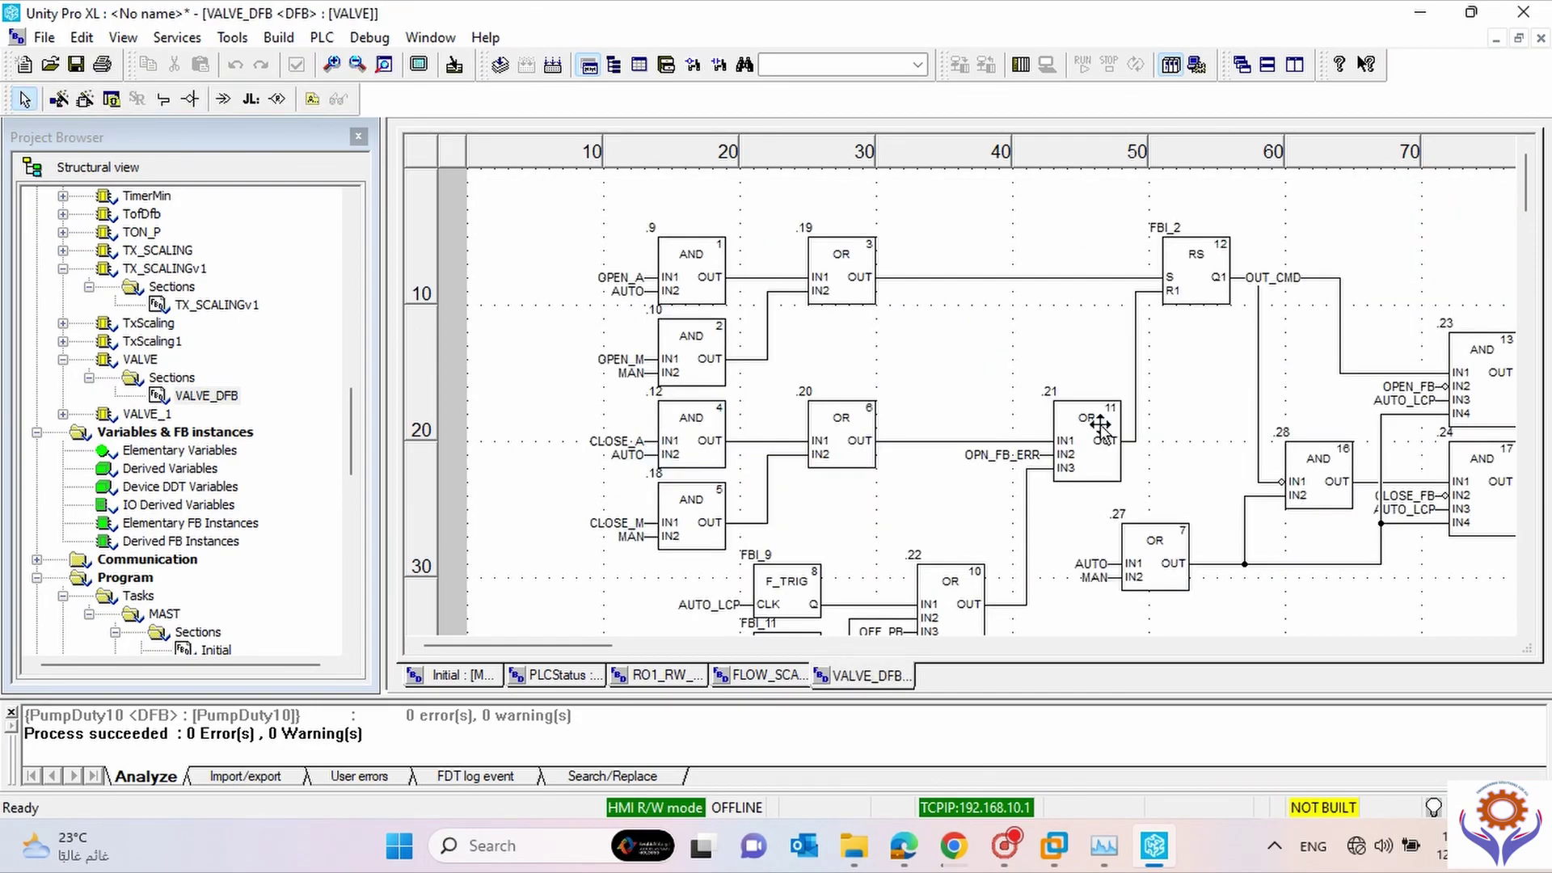
mouse_move(602, 647)
mouse_down()
mouse_move(800, 647)
mouse_move(624, 646)
mouse_up()
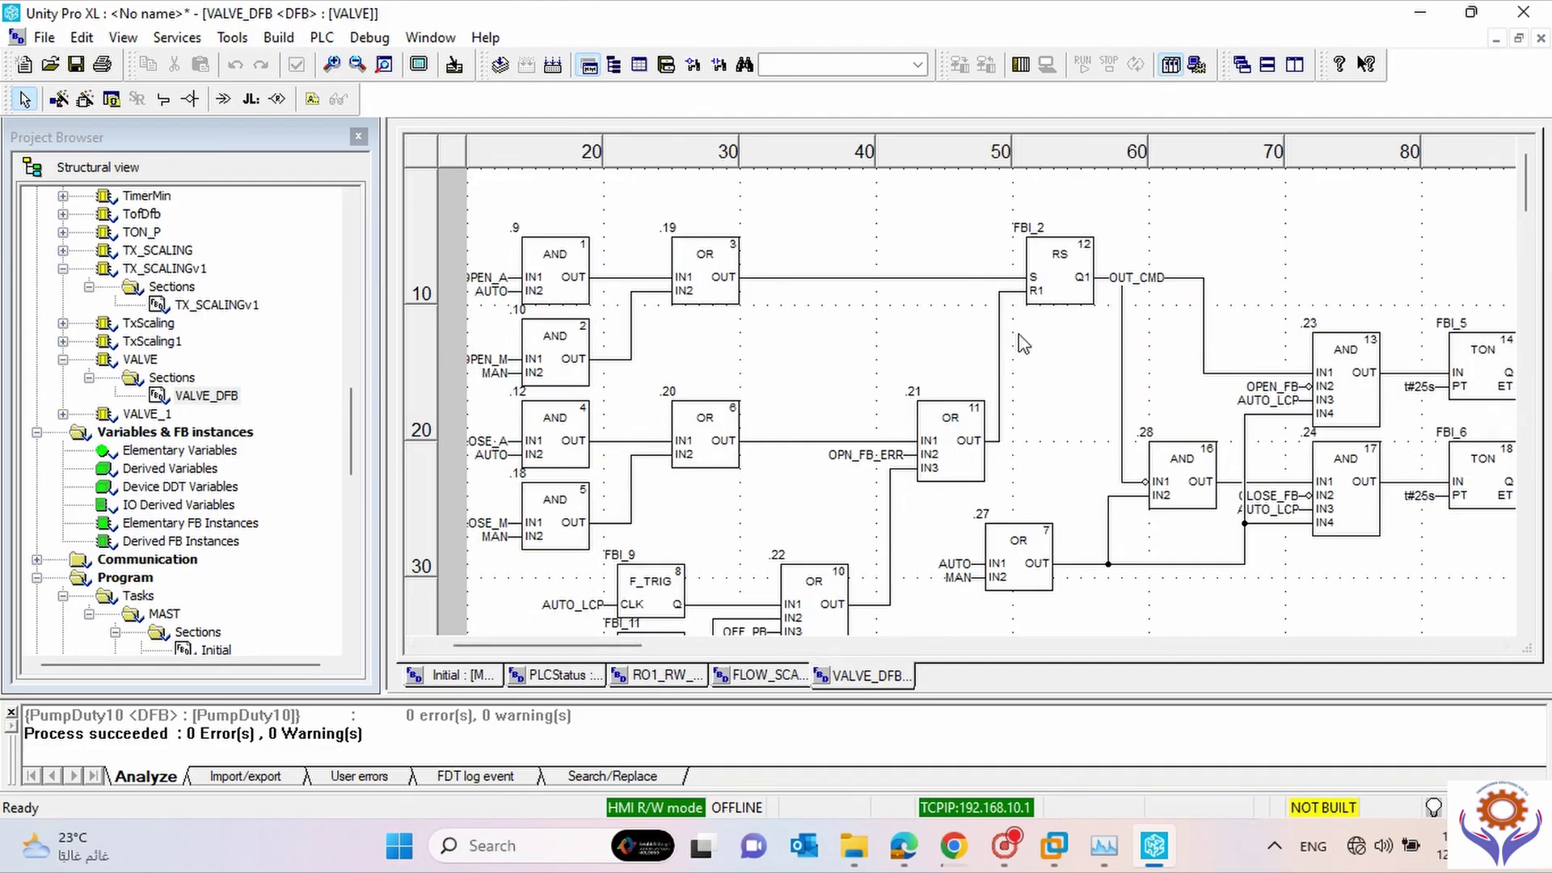
click(1540, 39)
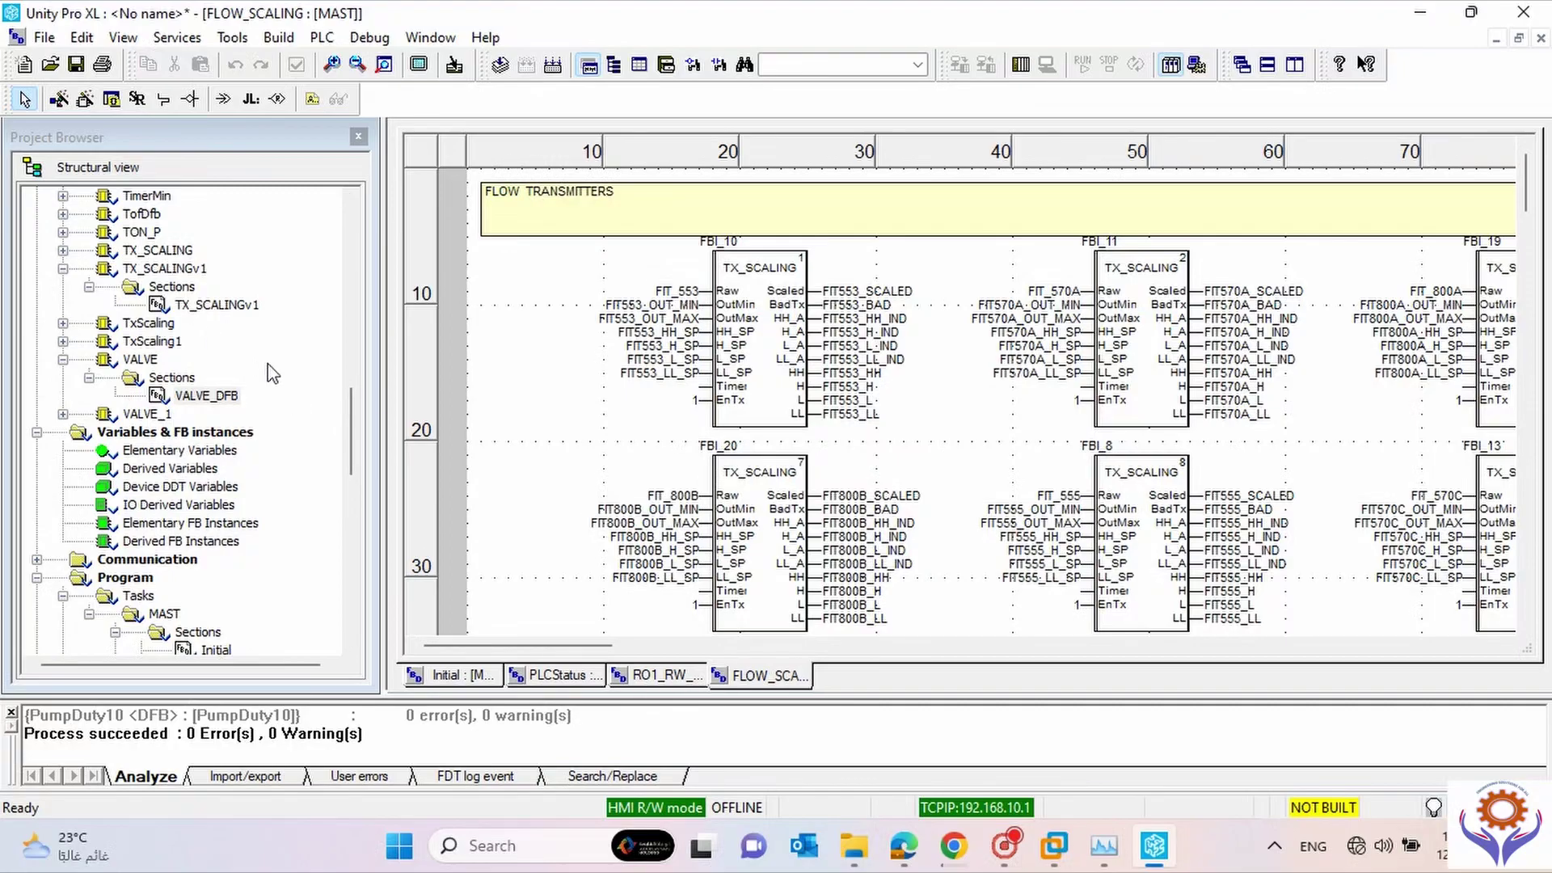
Browse the project structure and list the contents of Derived Data Types.
mouse_move(352, 400)
mouse_down()
mouse_move(352, 251)
mouse_move(343, 409)
mouse_up()
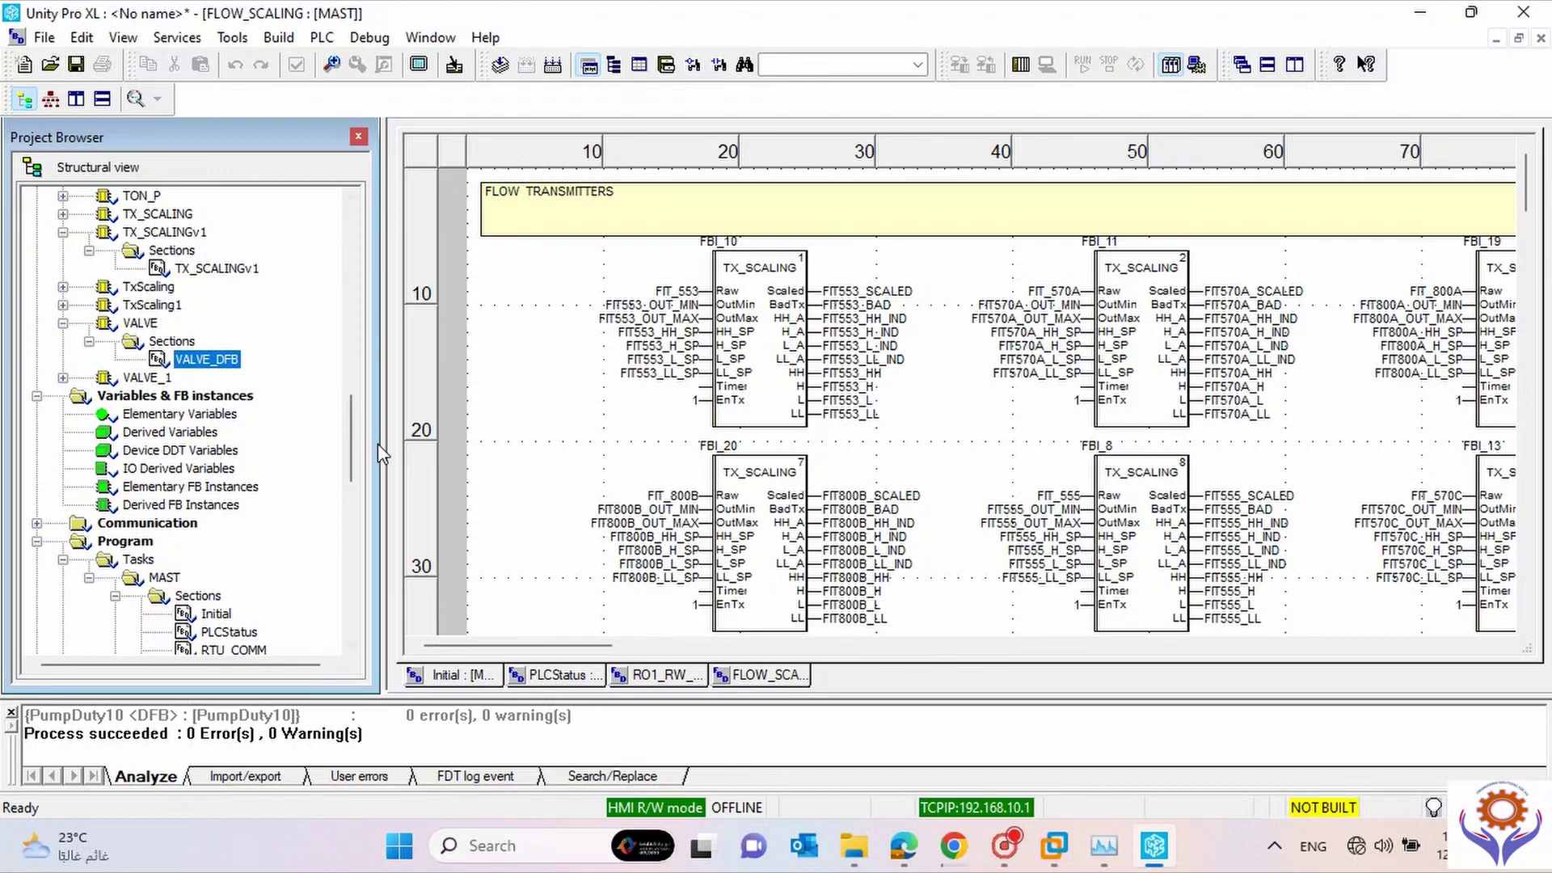
mouse_move(353, 419)
mouse_down()
mouse_move(352, 448)
mouse_move(347, 399)
mouse_up()
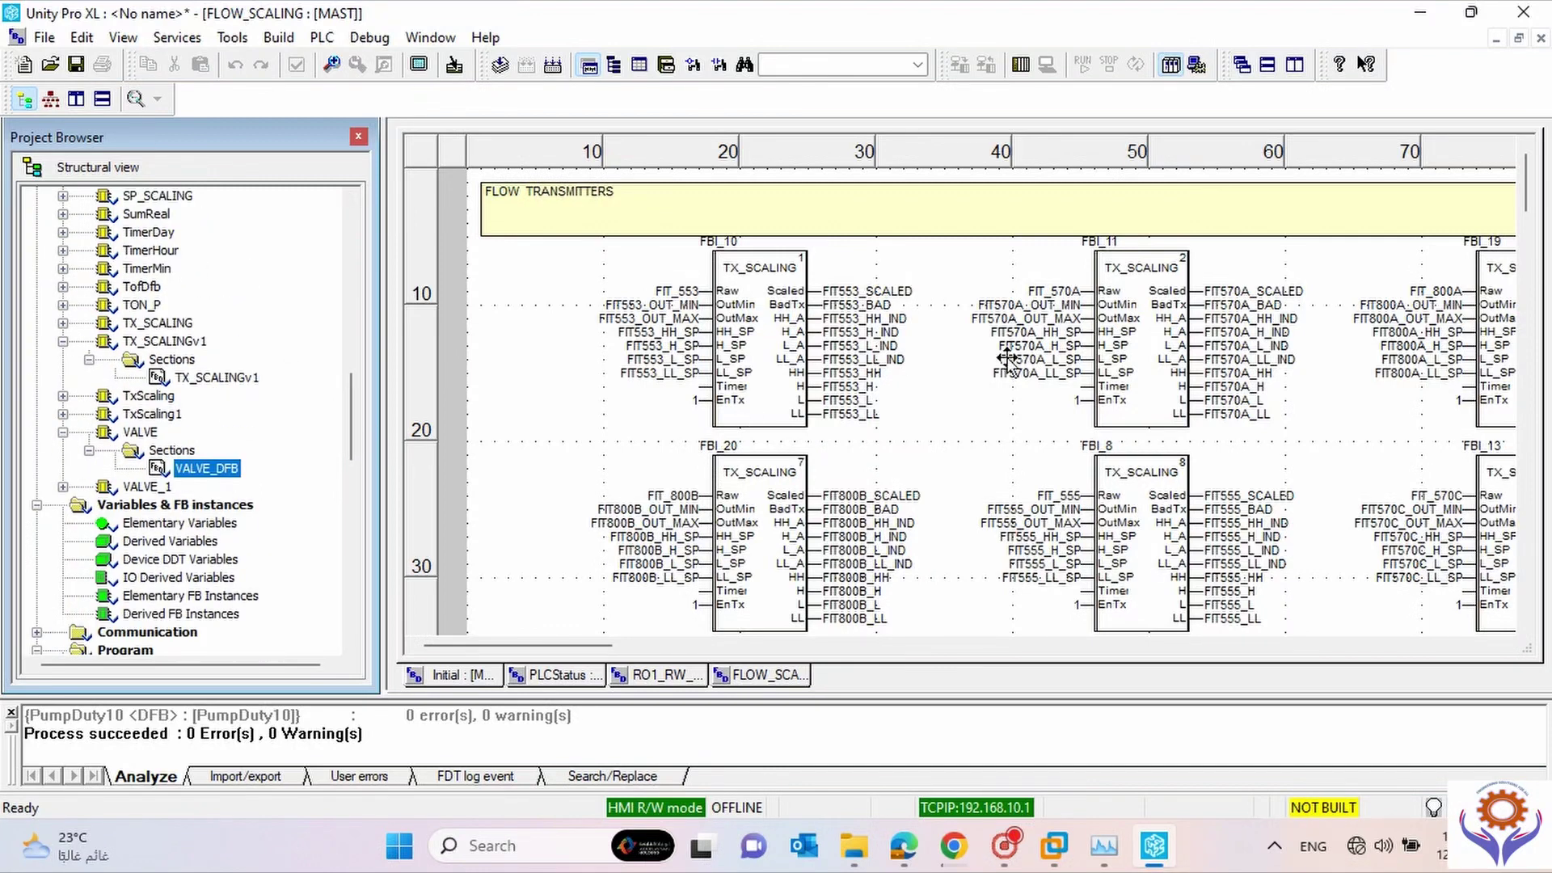
drag(353, 422, 337, 494)
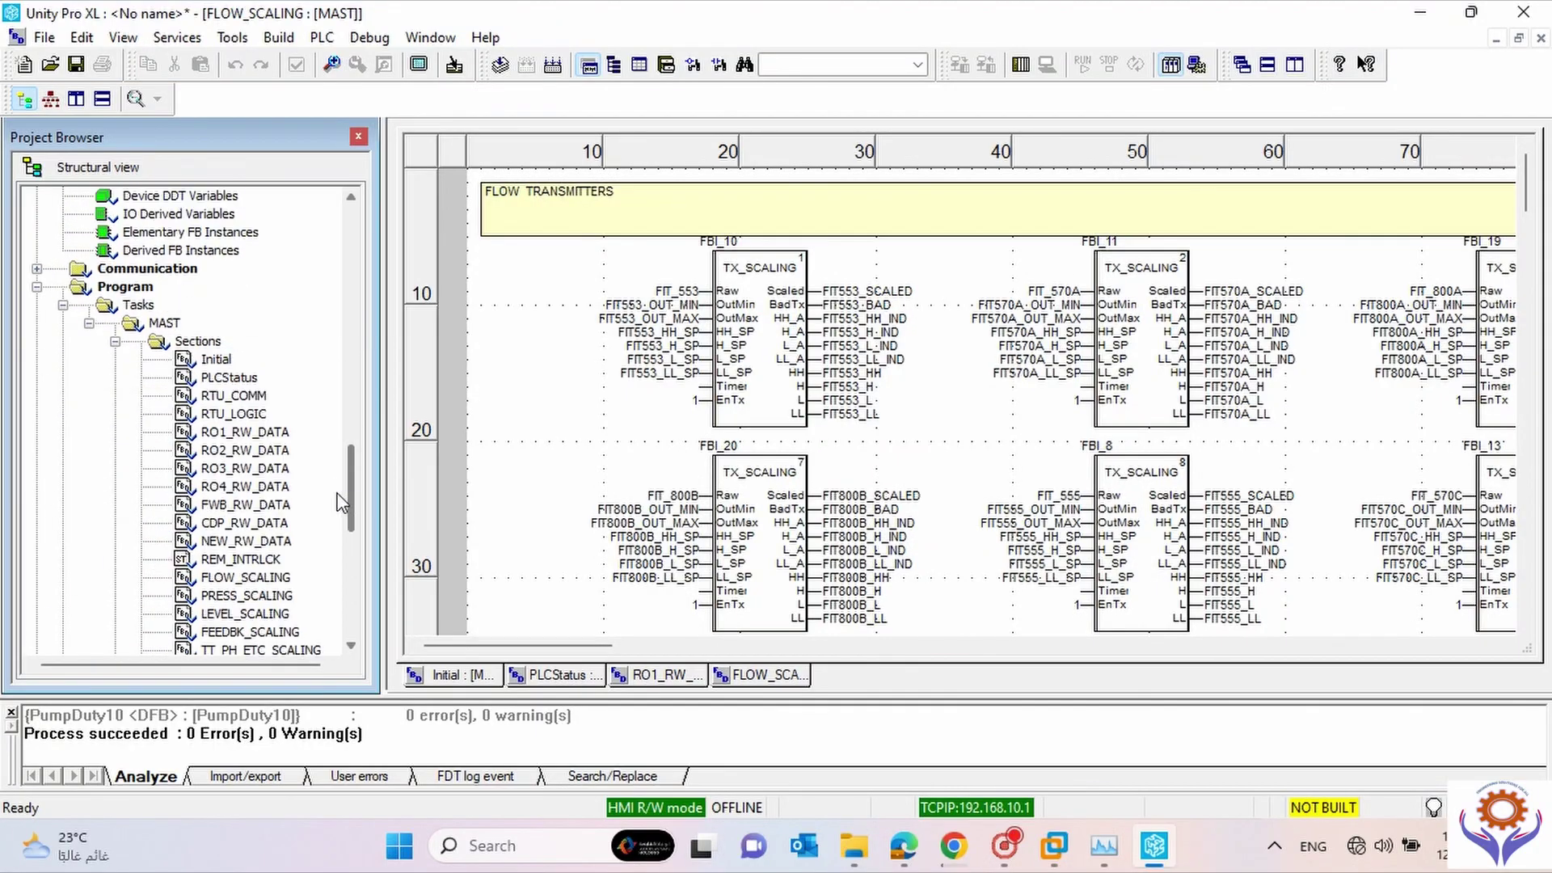
scroll(338, 502, up, 5)
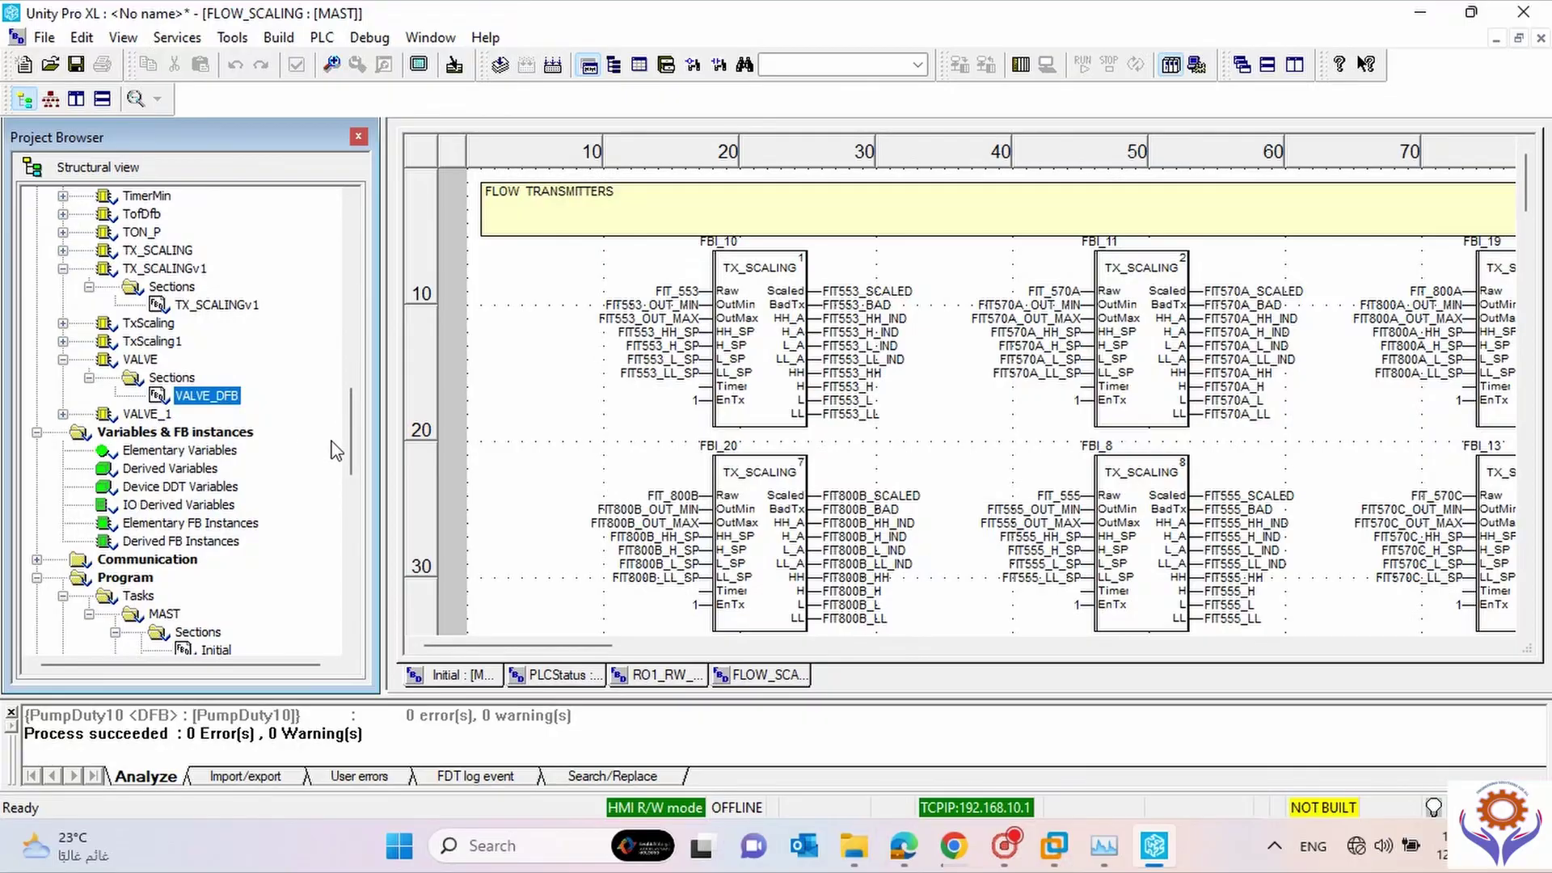
drag(347, 445, 347, 284)
click(37, 287)
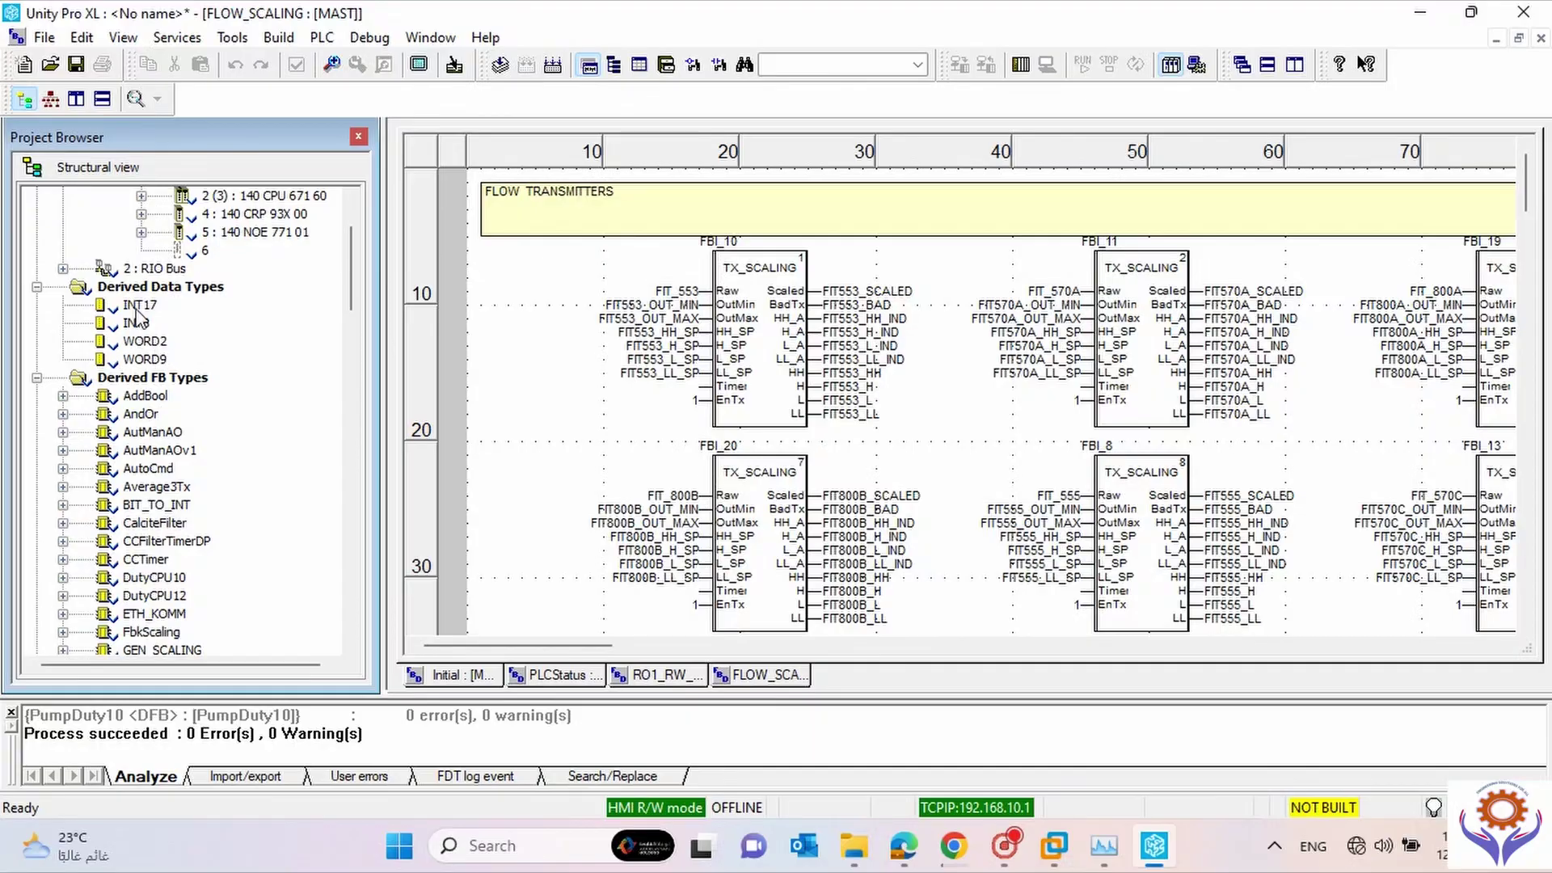
Reopen the TX_SCALINGv1 section of its derived function block type to view the scaling logic.
drag(354, 290, 348, 406)
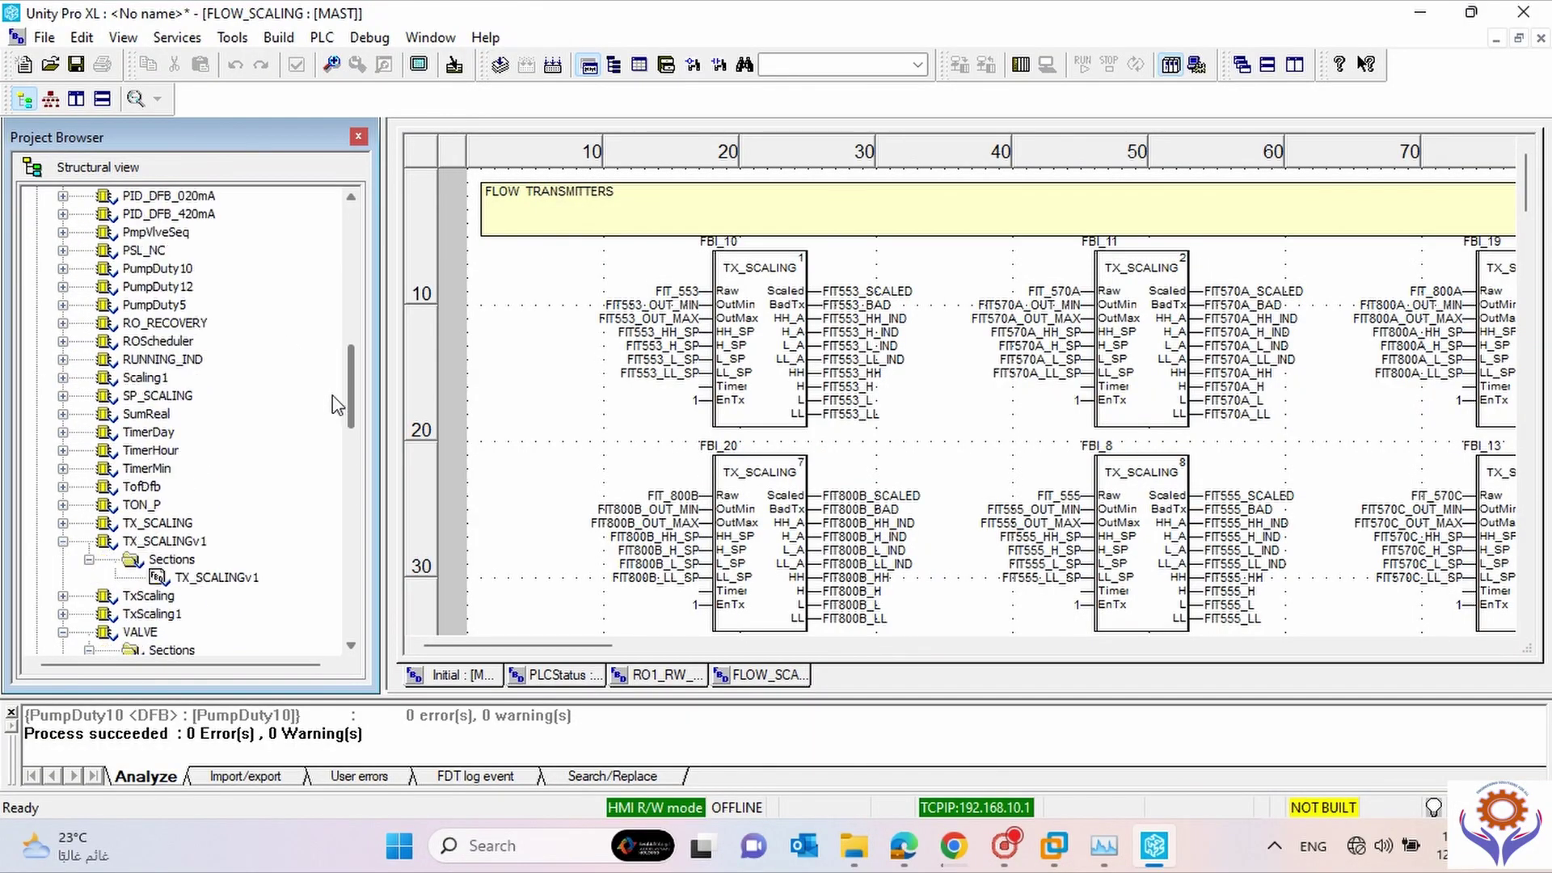
click(194, 577)
double_click(194, 577)
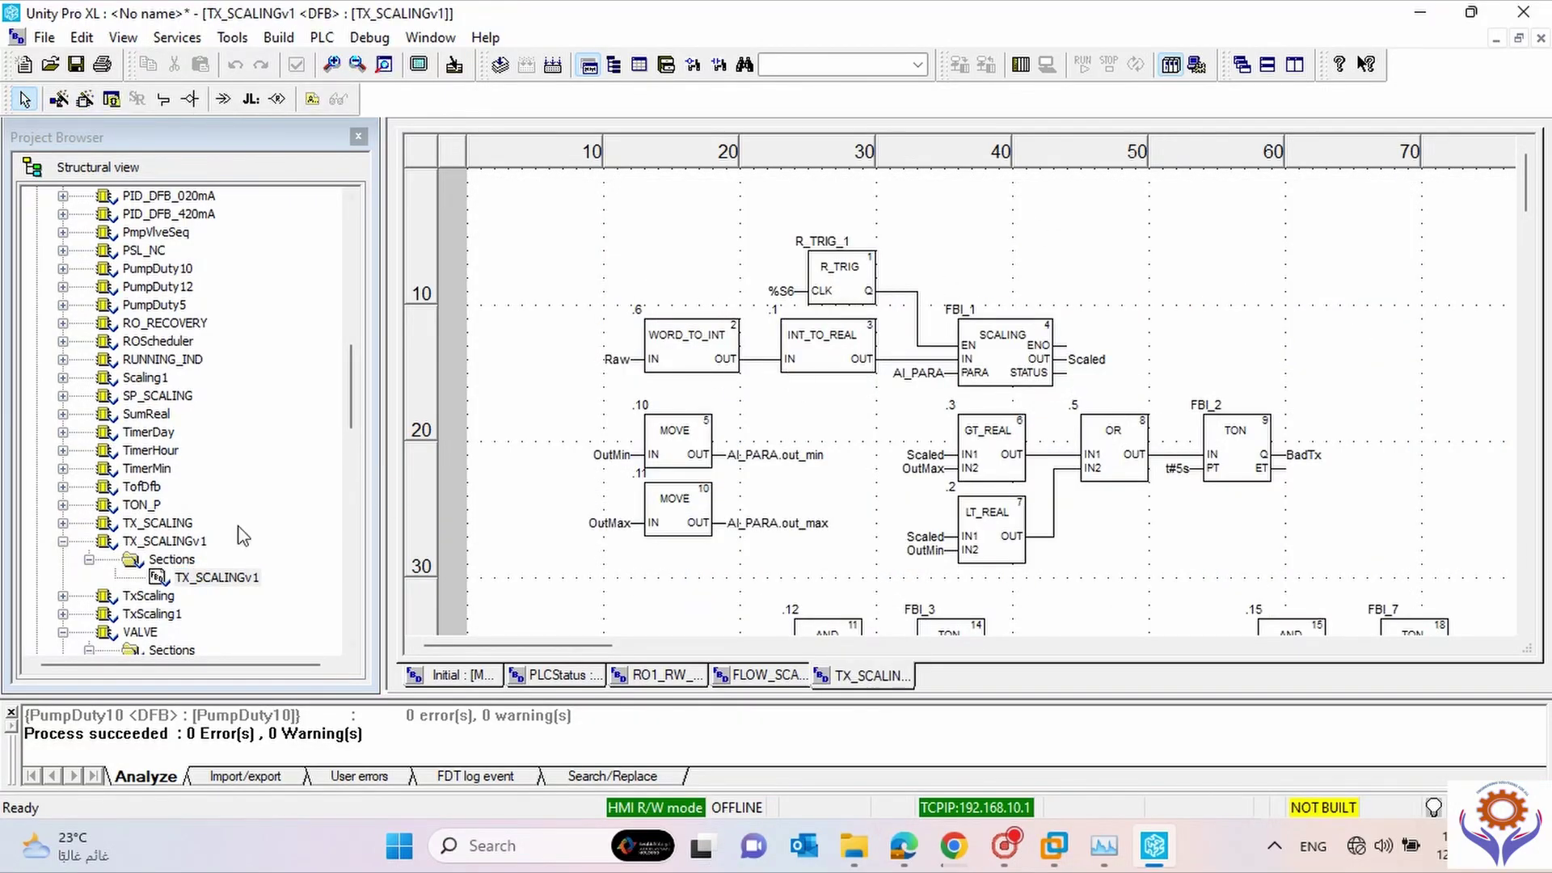
right_click(198, 578)
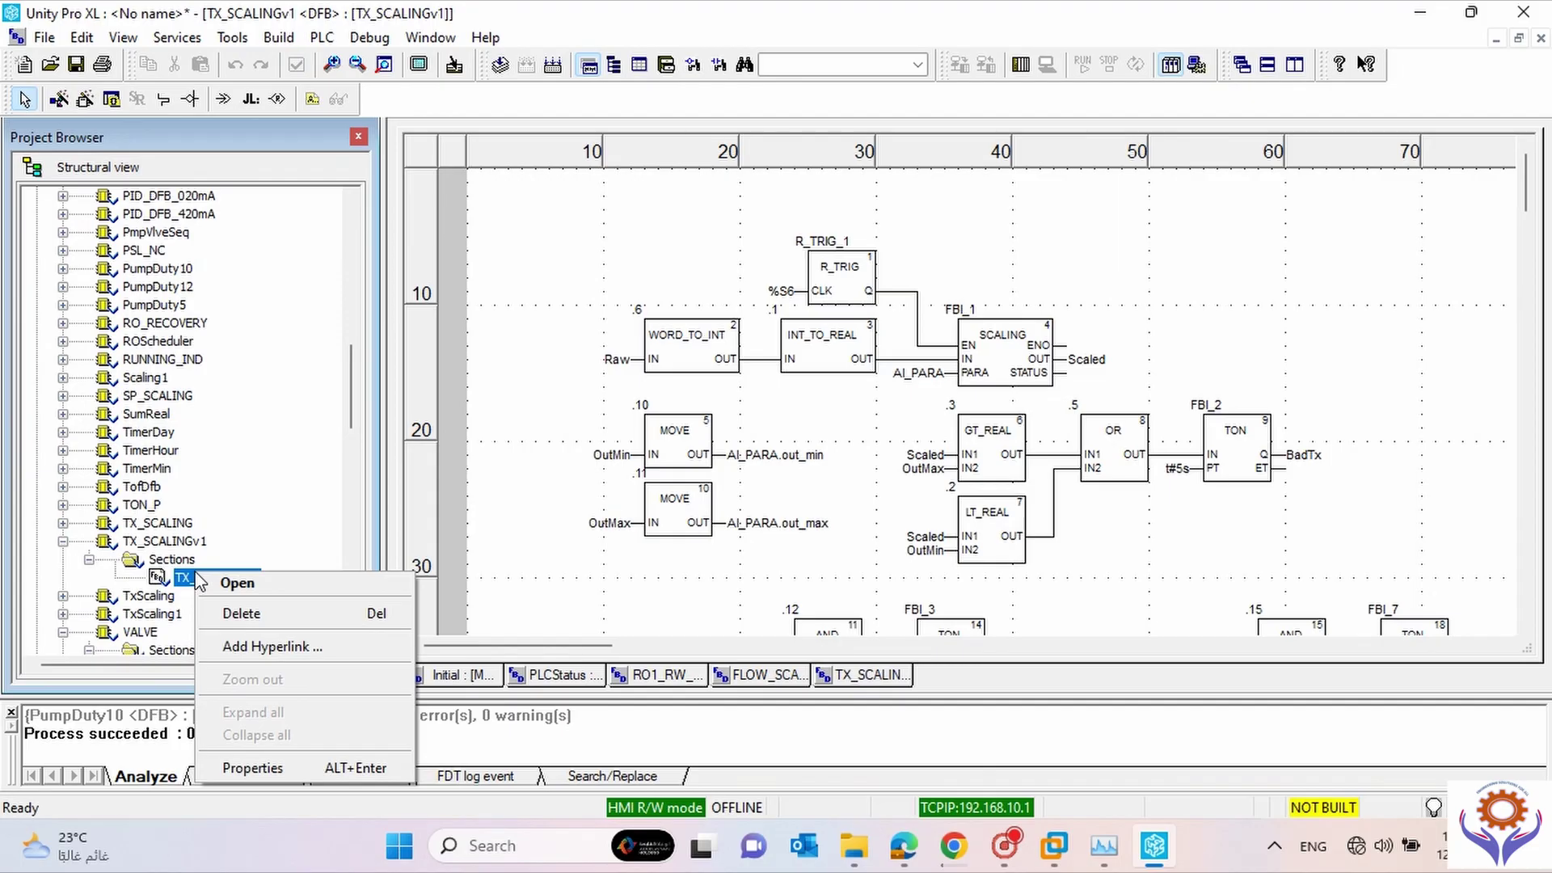
click(252, 517)
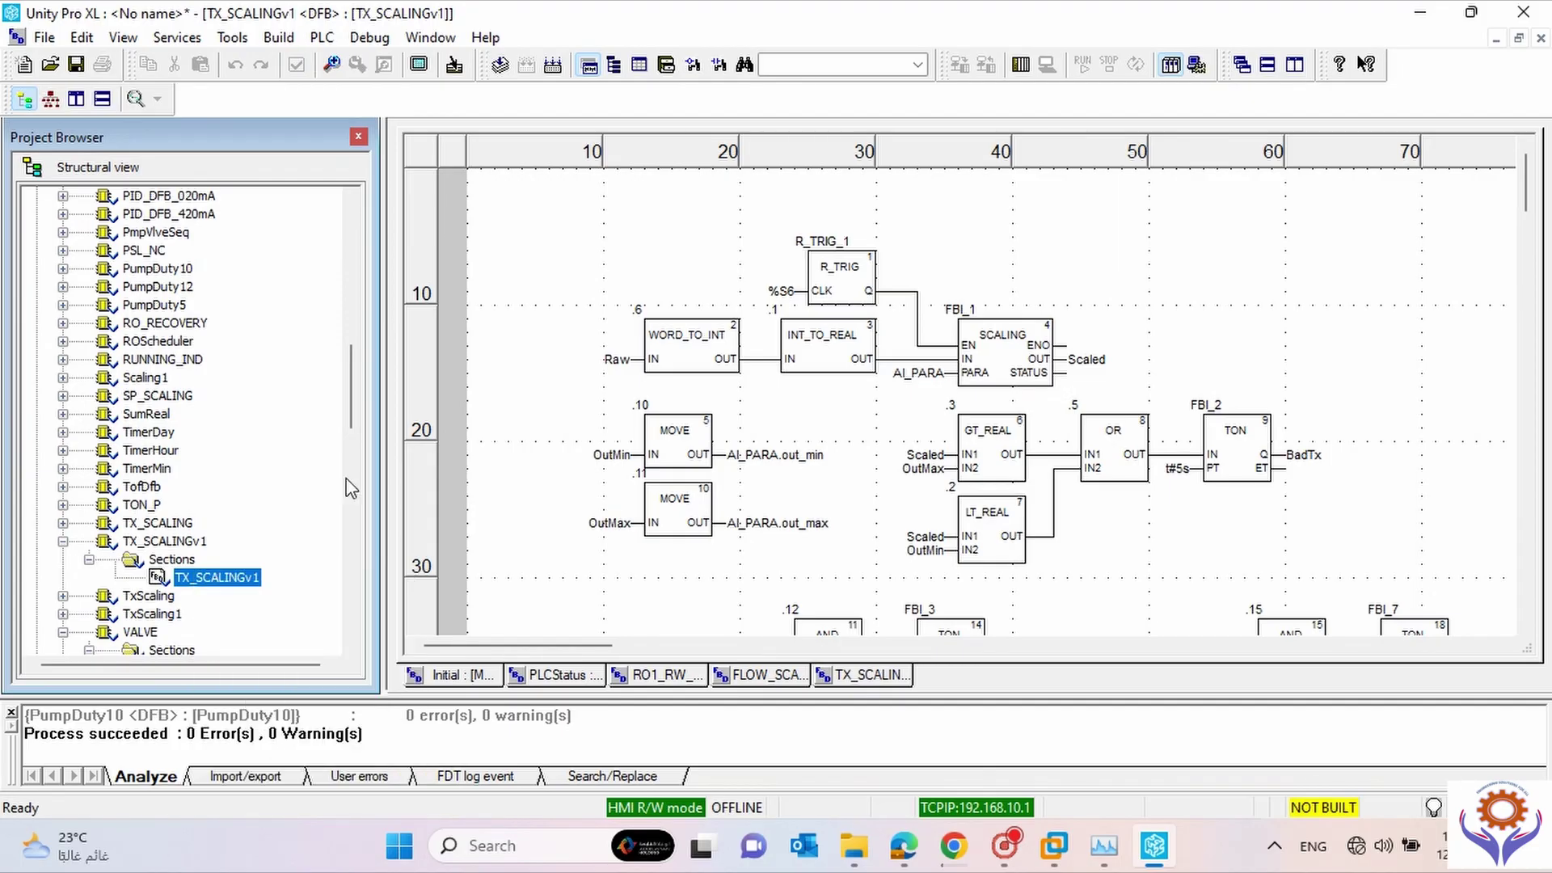
Open the Derived FB Instances list, widen the Name column and list the inputs of instance TXSCALING1_1.
drag(347, 397, 352, 490)
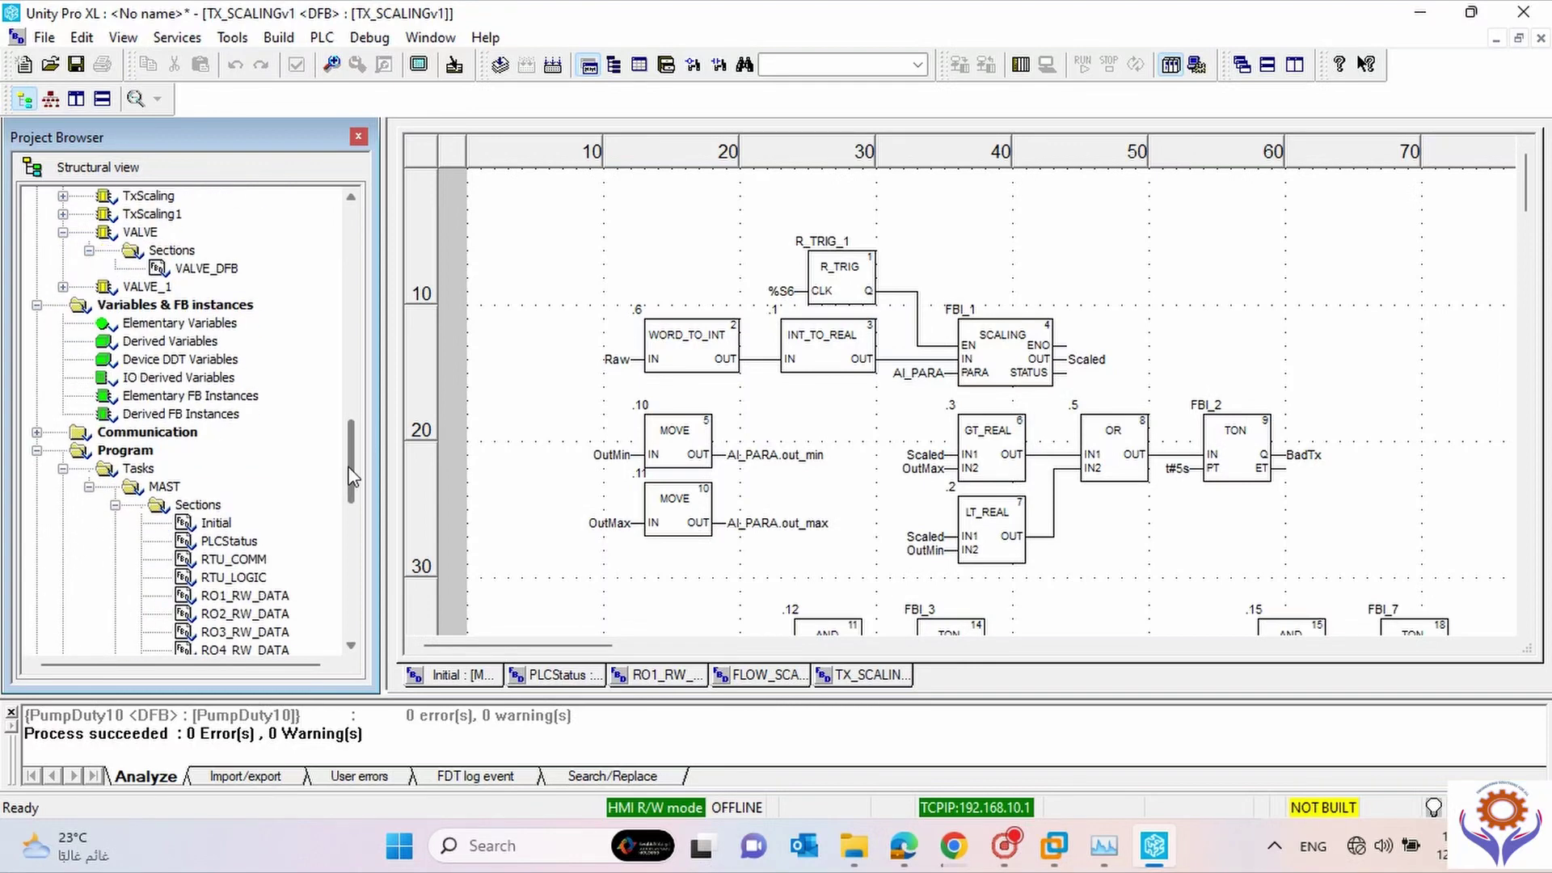
double_click(162, 414)
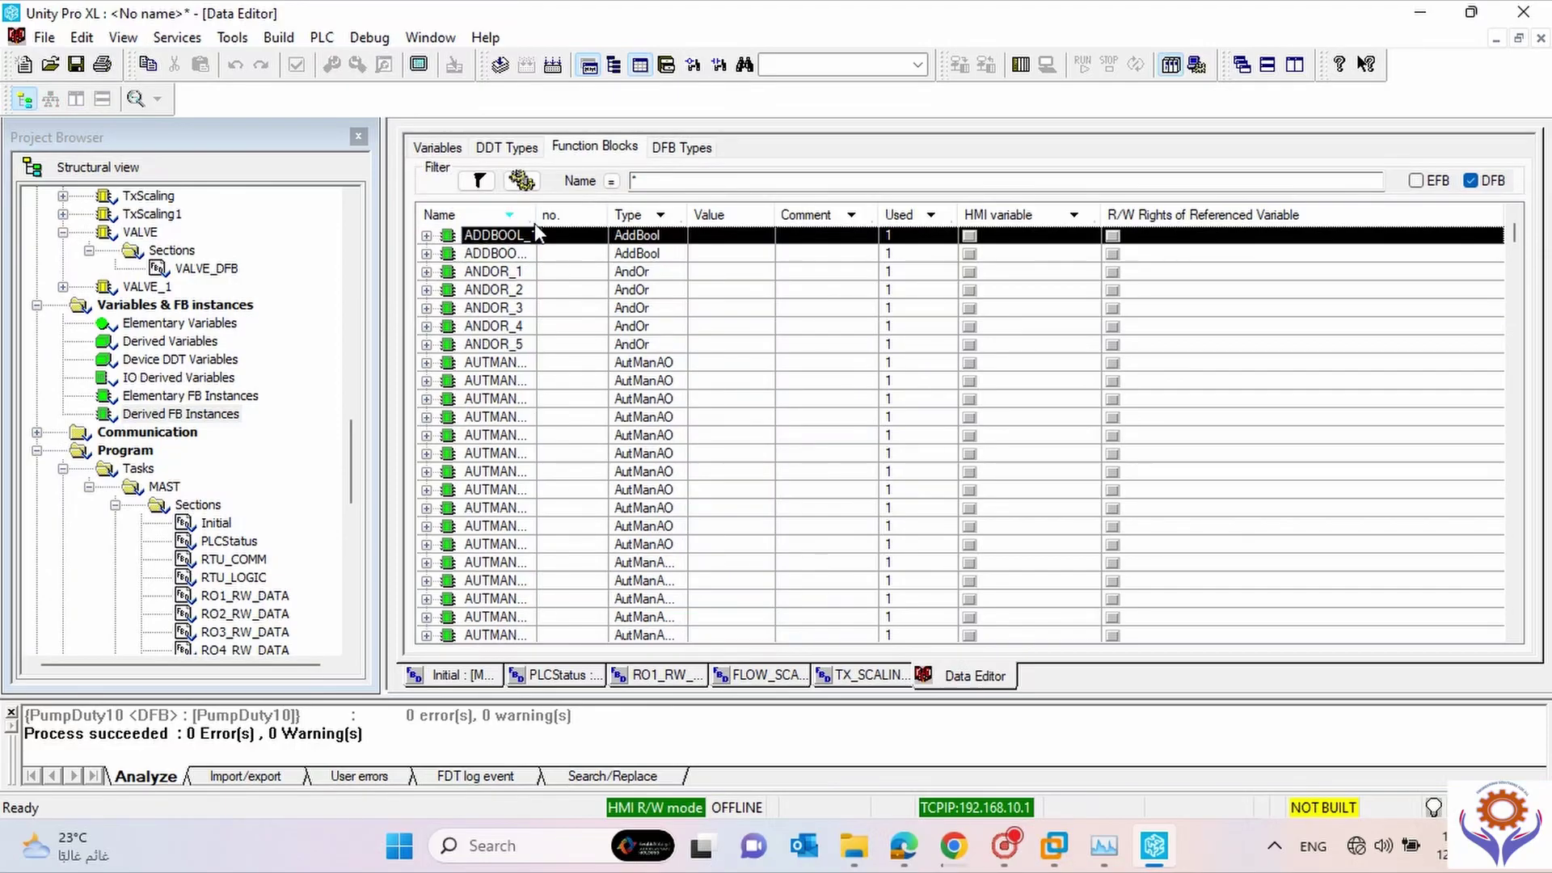
drag(533, 210, 620, 211)
drag(1516, 242, 1514, 613)
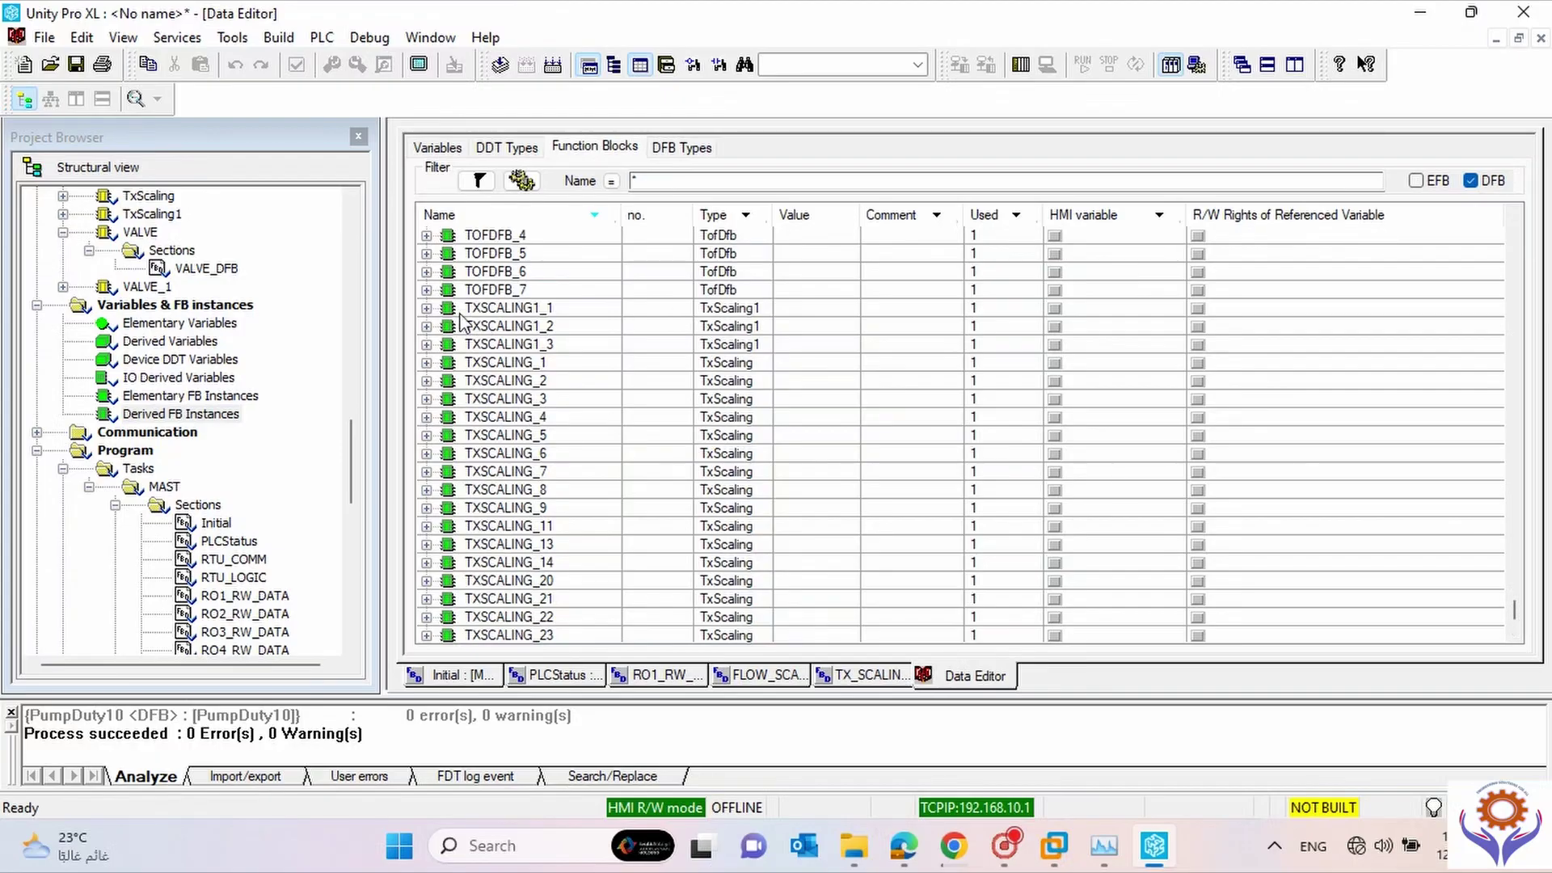
click(427, 309)
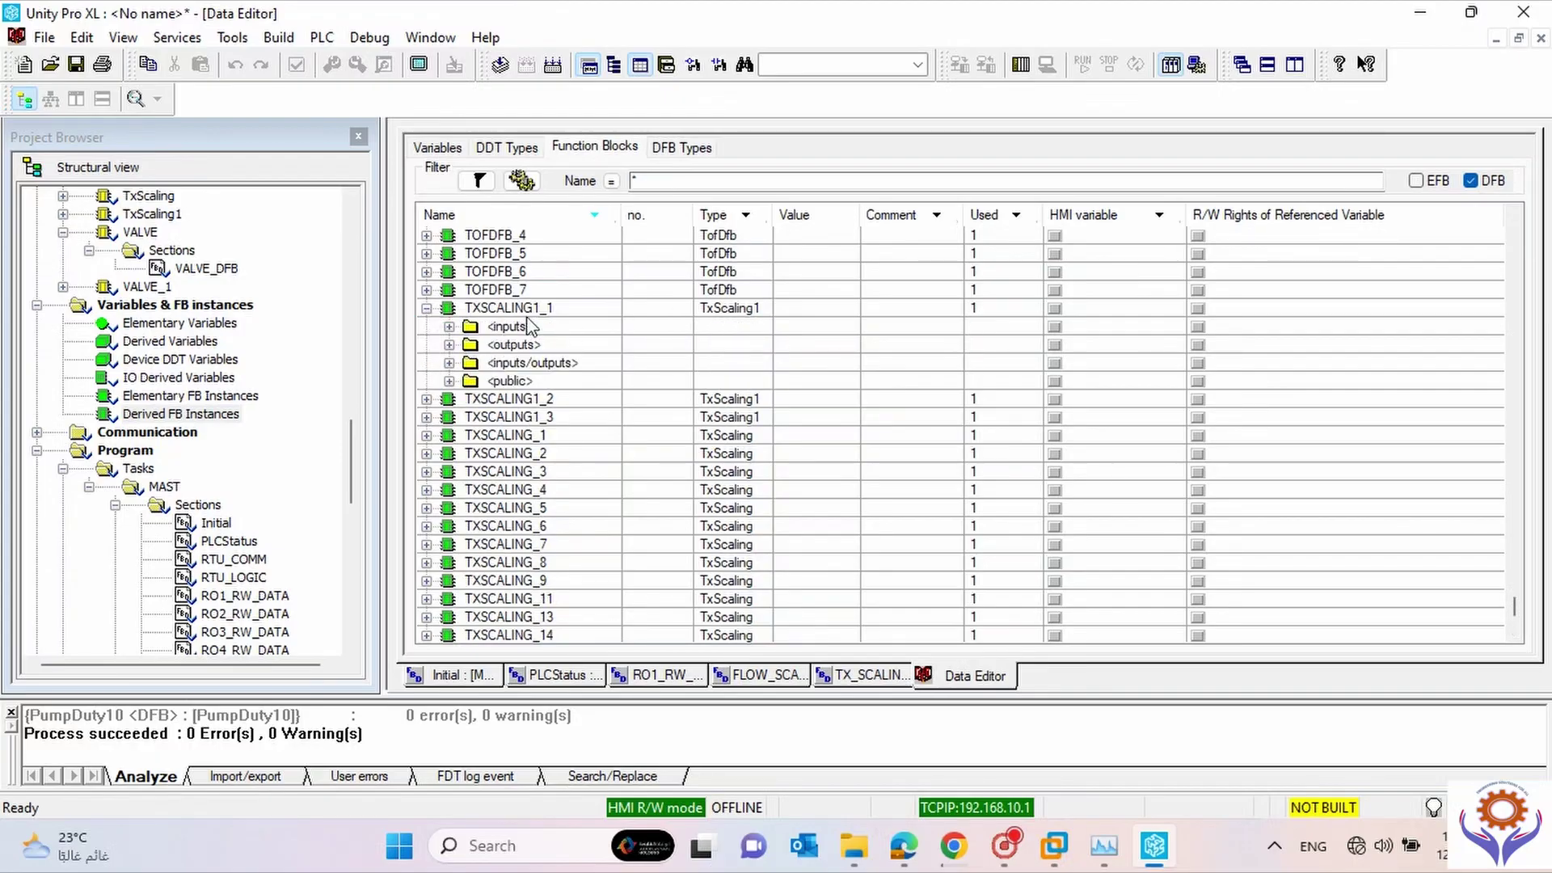
click(449, 326)
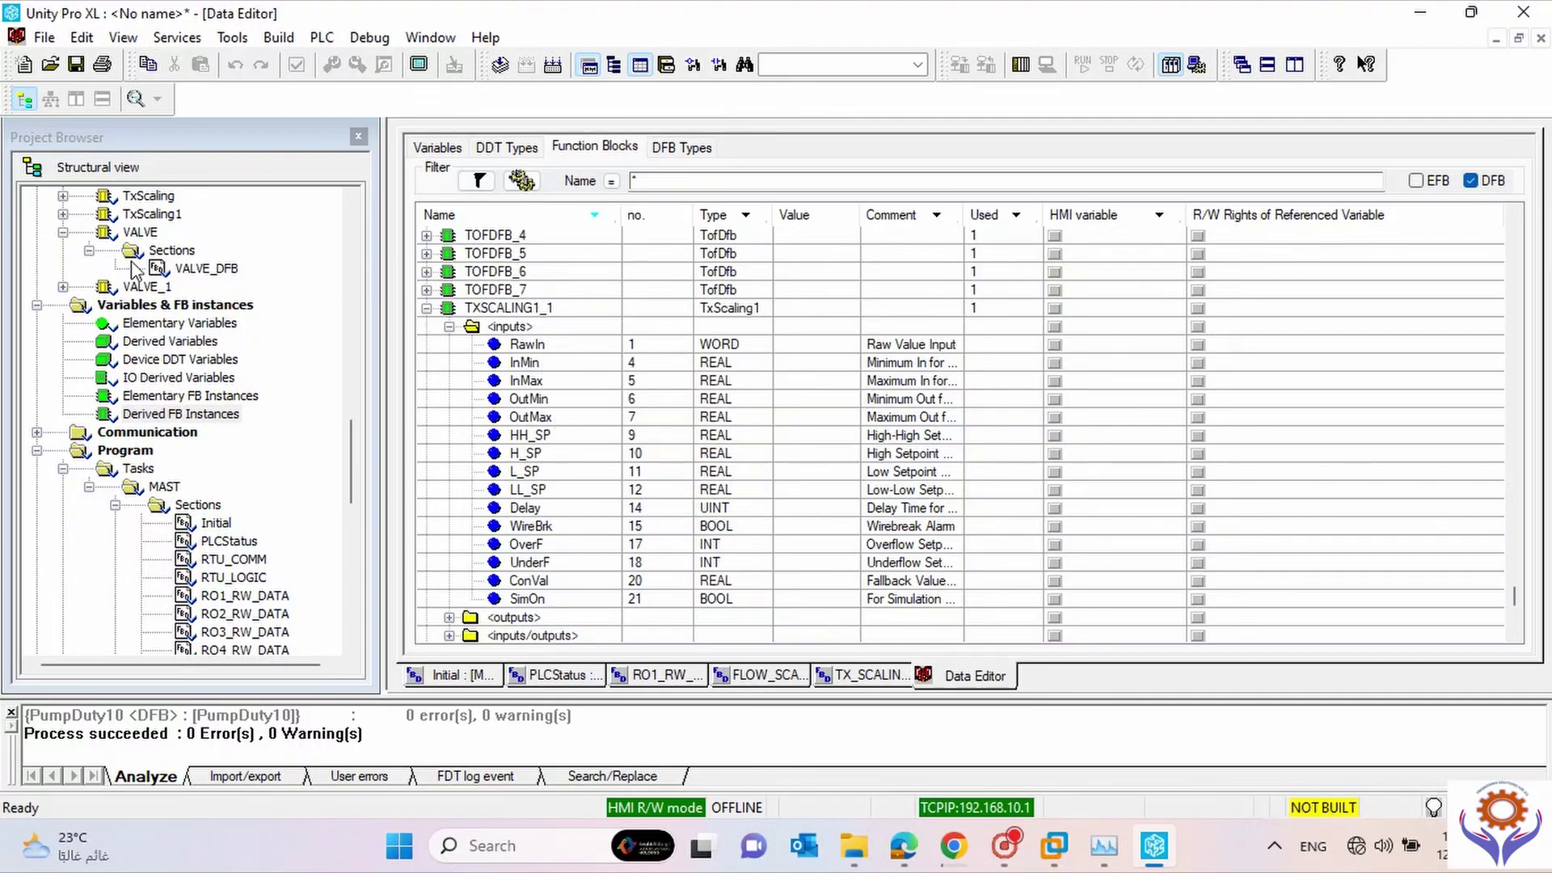
Reopen the VALVE_DFB section to view its logic, then minimize its window.
click(204, 271)
double_click(204, 272)
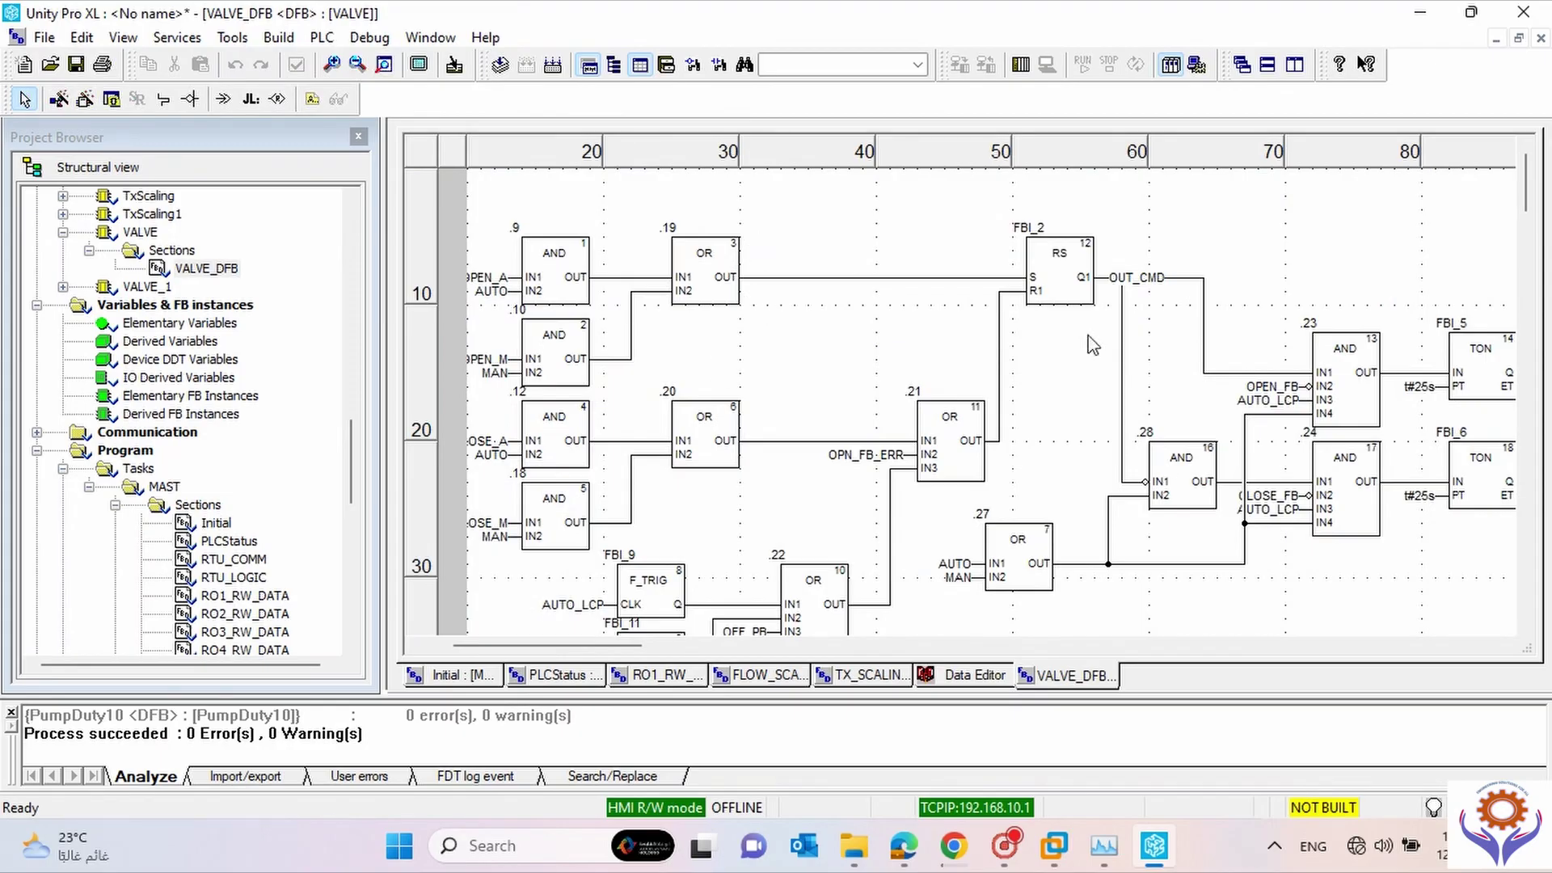
click(1495, 40)
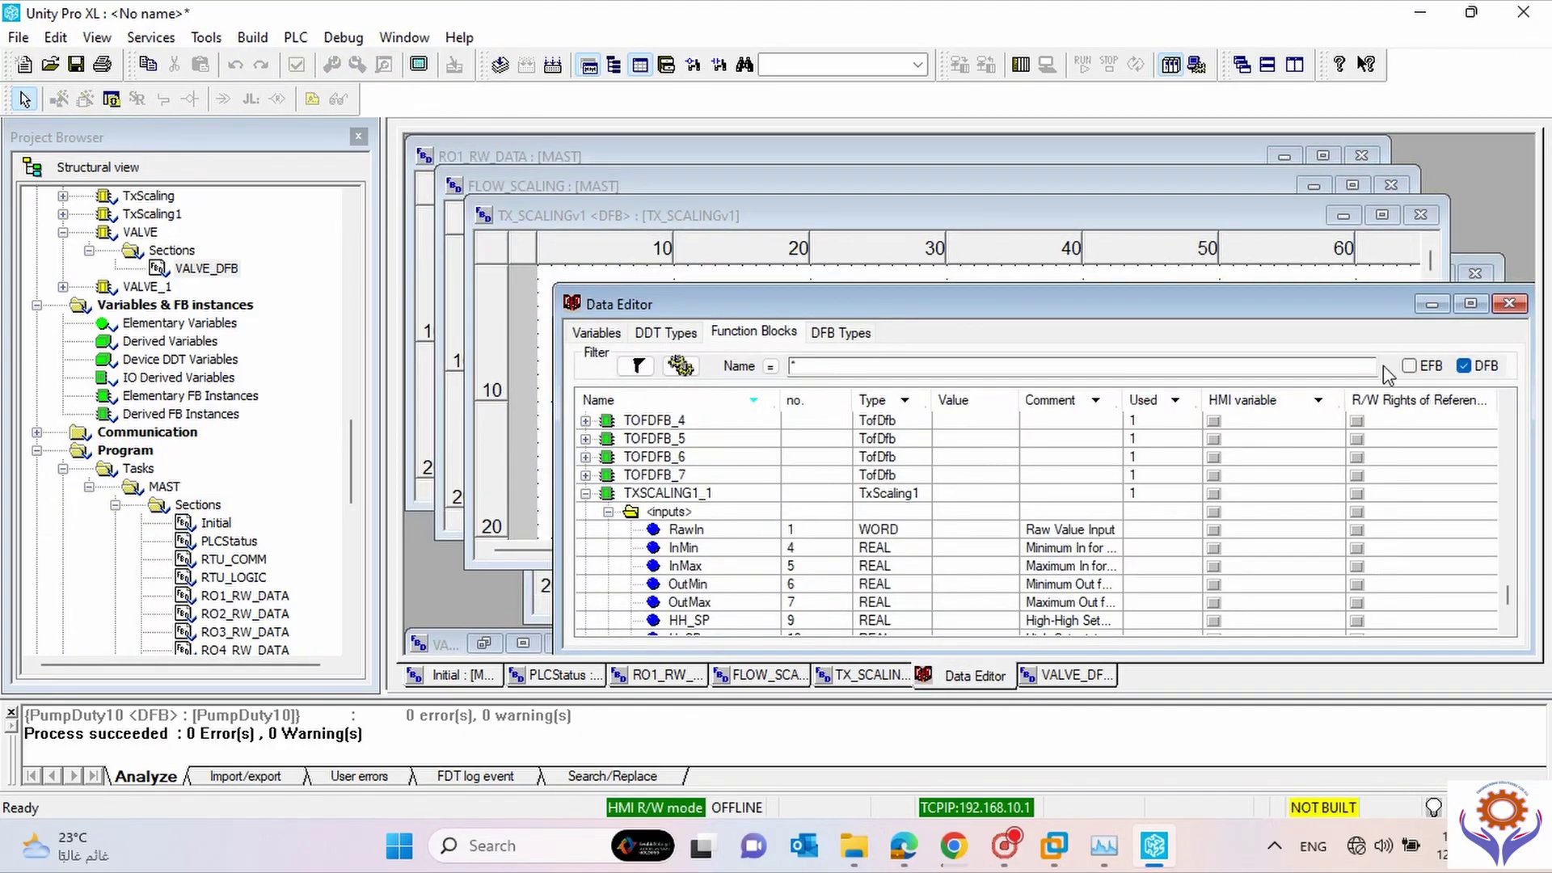
Maximize the Data Editor and examine the outputs of the TXSCALING1_1 instance.
click(1470, 304)
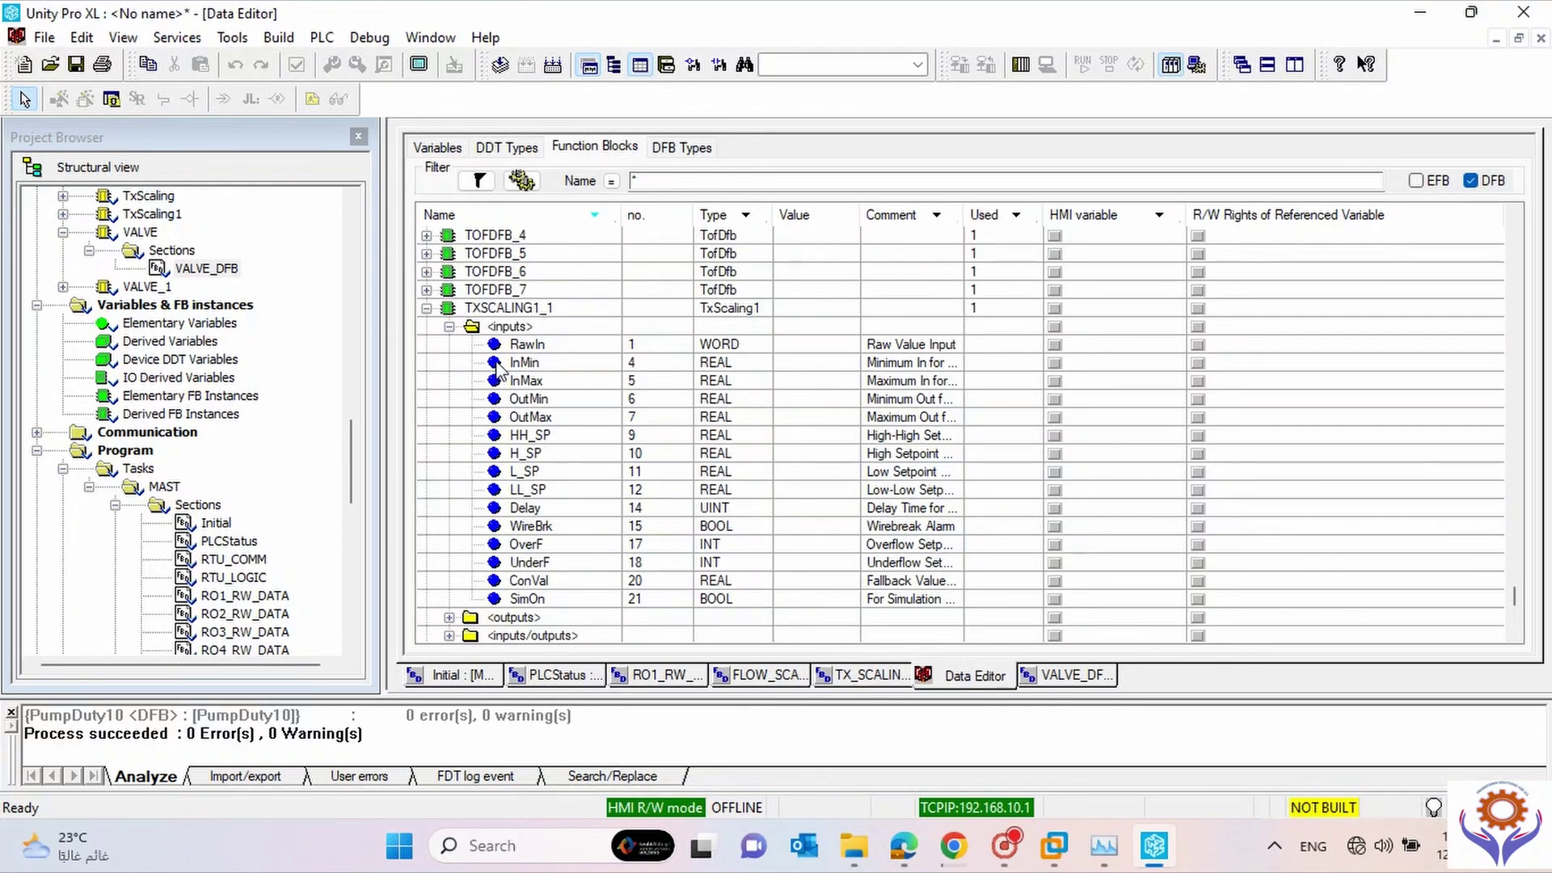
click(449, 617)
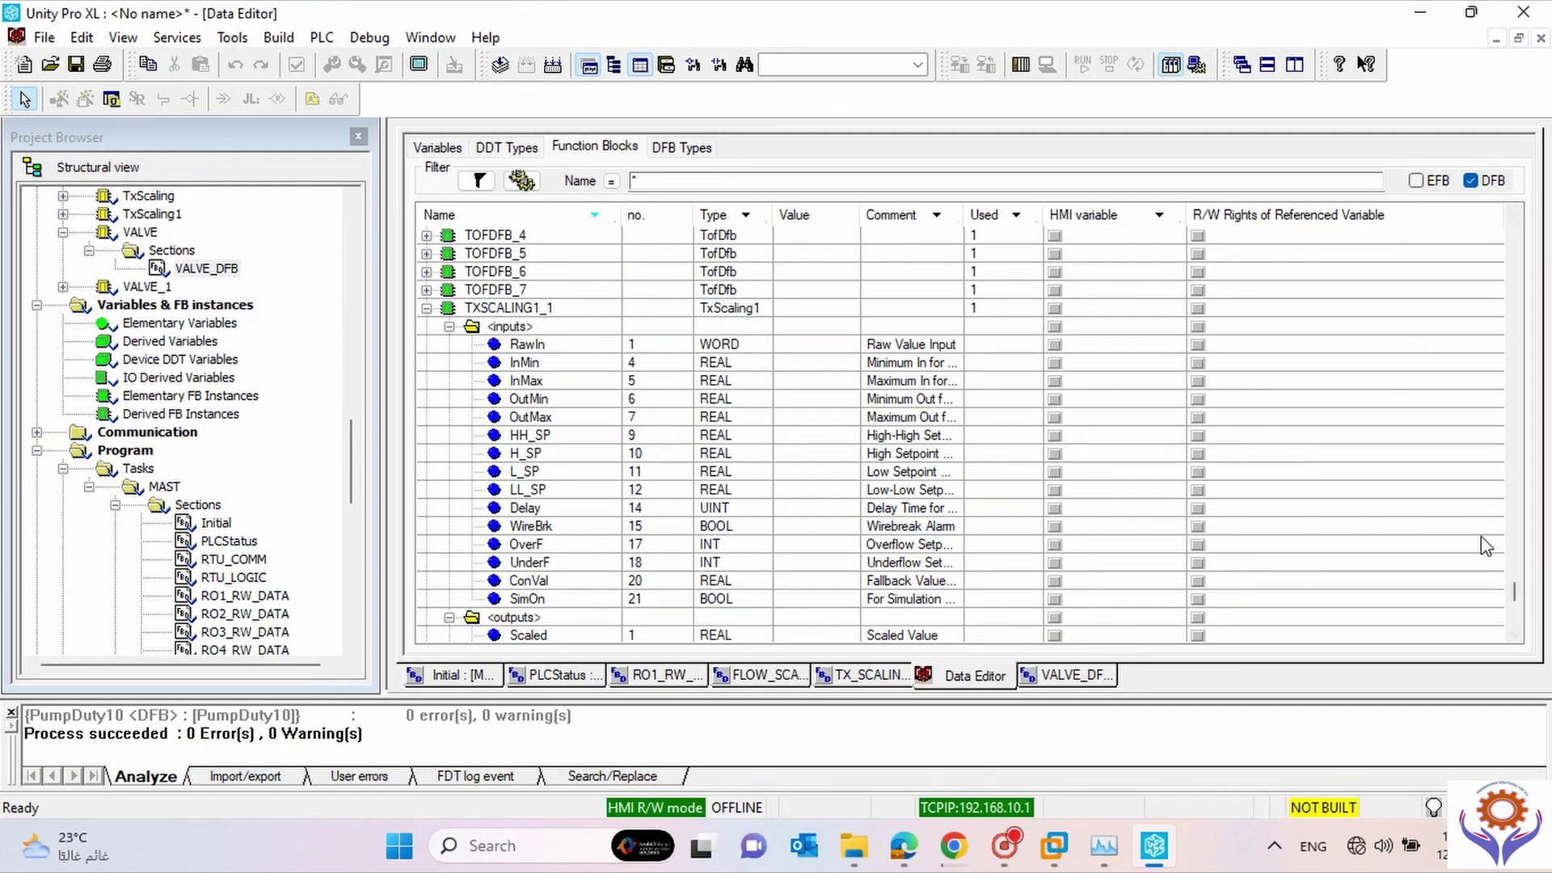
drag(1515, 602, 1514, 612)
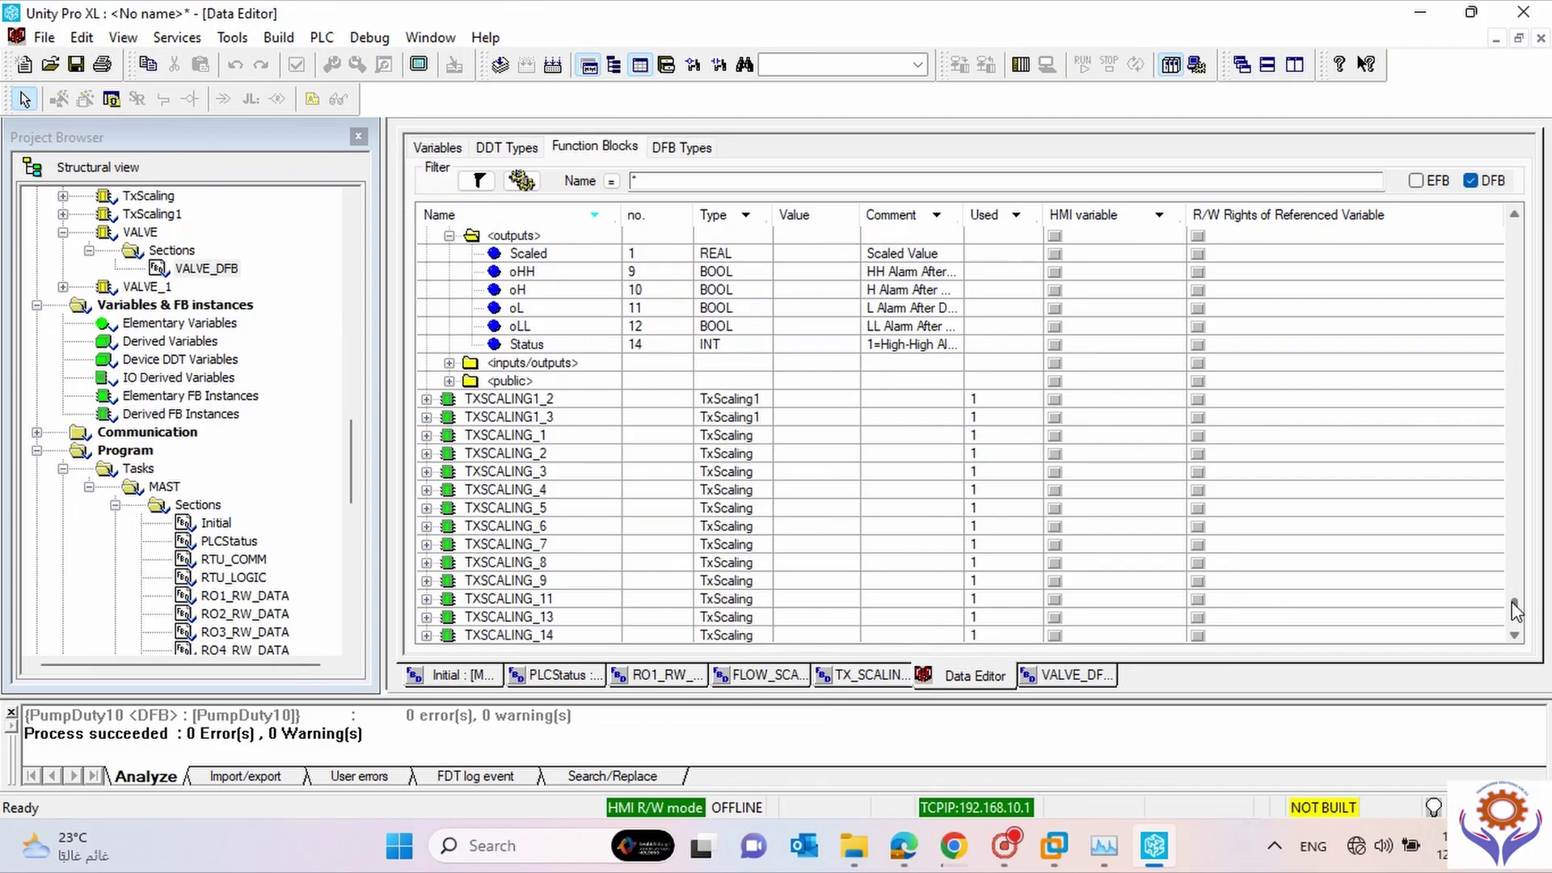
Glance at the VALVE_DFB logic, then return to the Data Editor and expand the inputs/outputs and public groups of TXSCALING1_1.
double_click(219, 269)
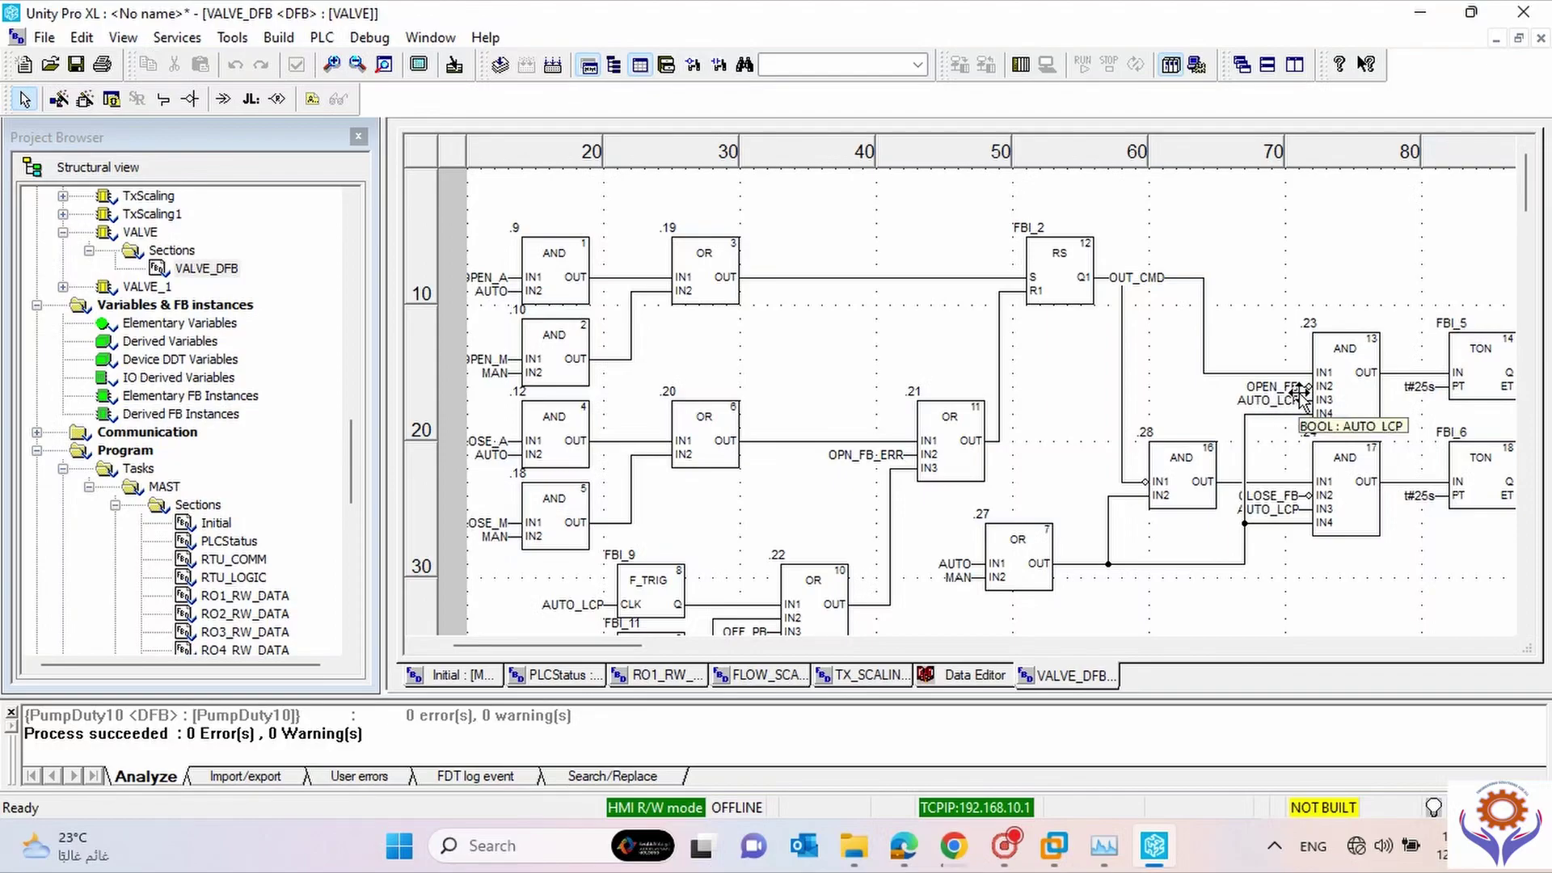
click(966, 675)
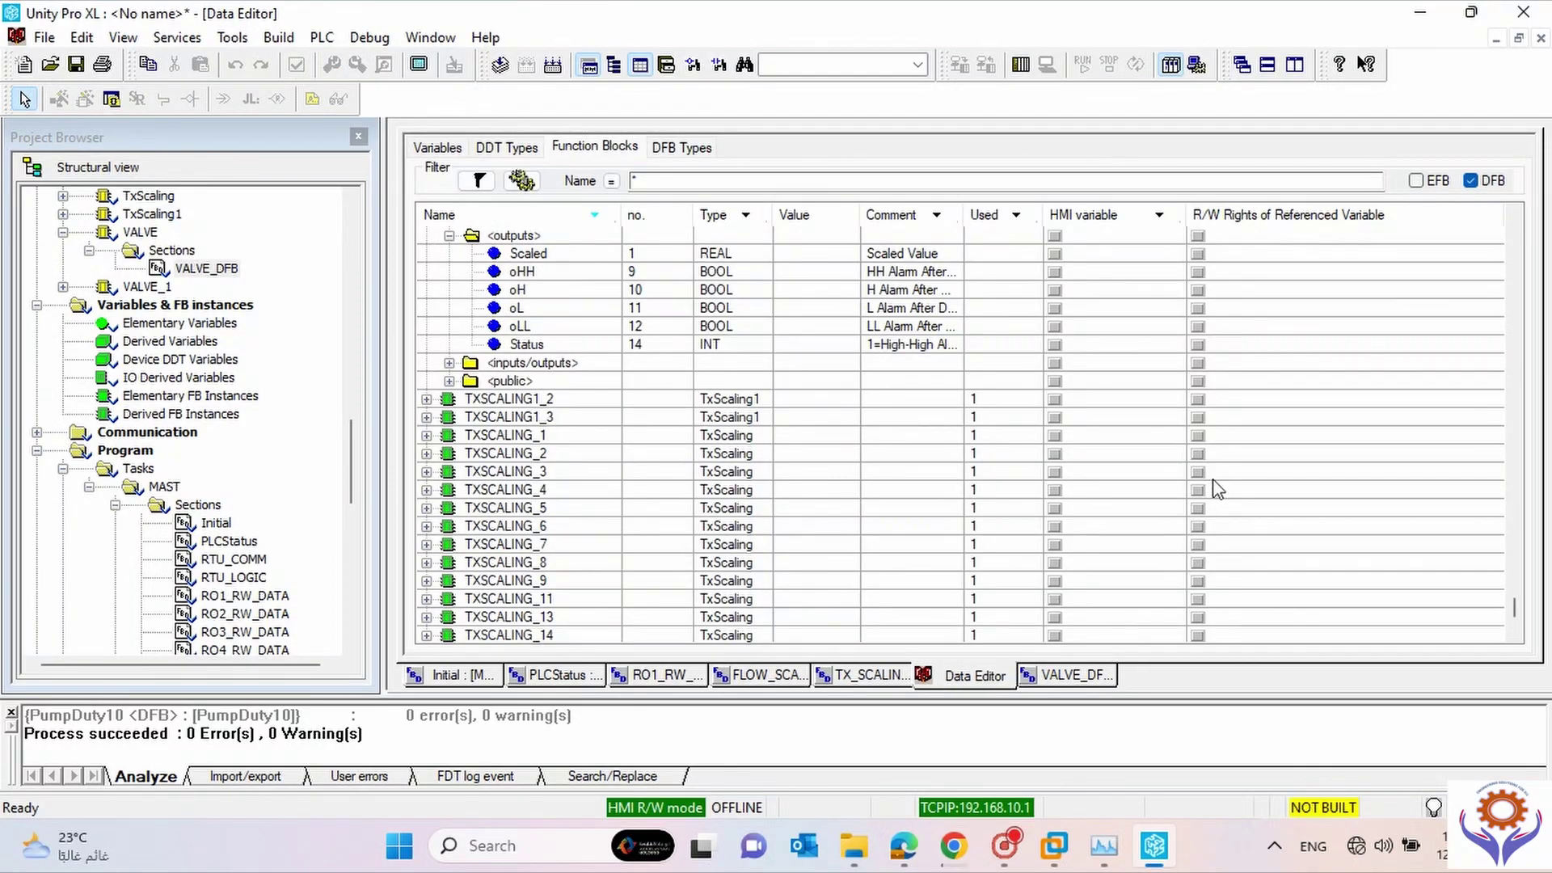
mouse_move(1505, 607)
mouse_down()
mouse_move(1510, 581)
mouse_move(1516, 599)
mouse_up()
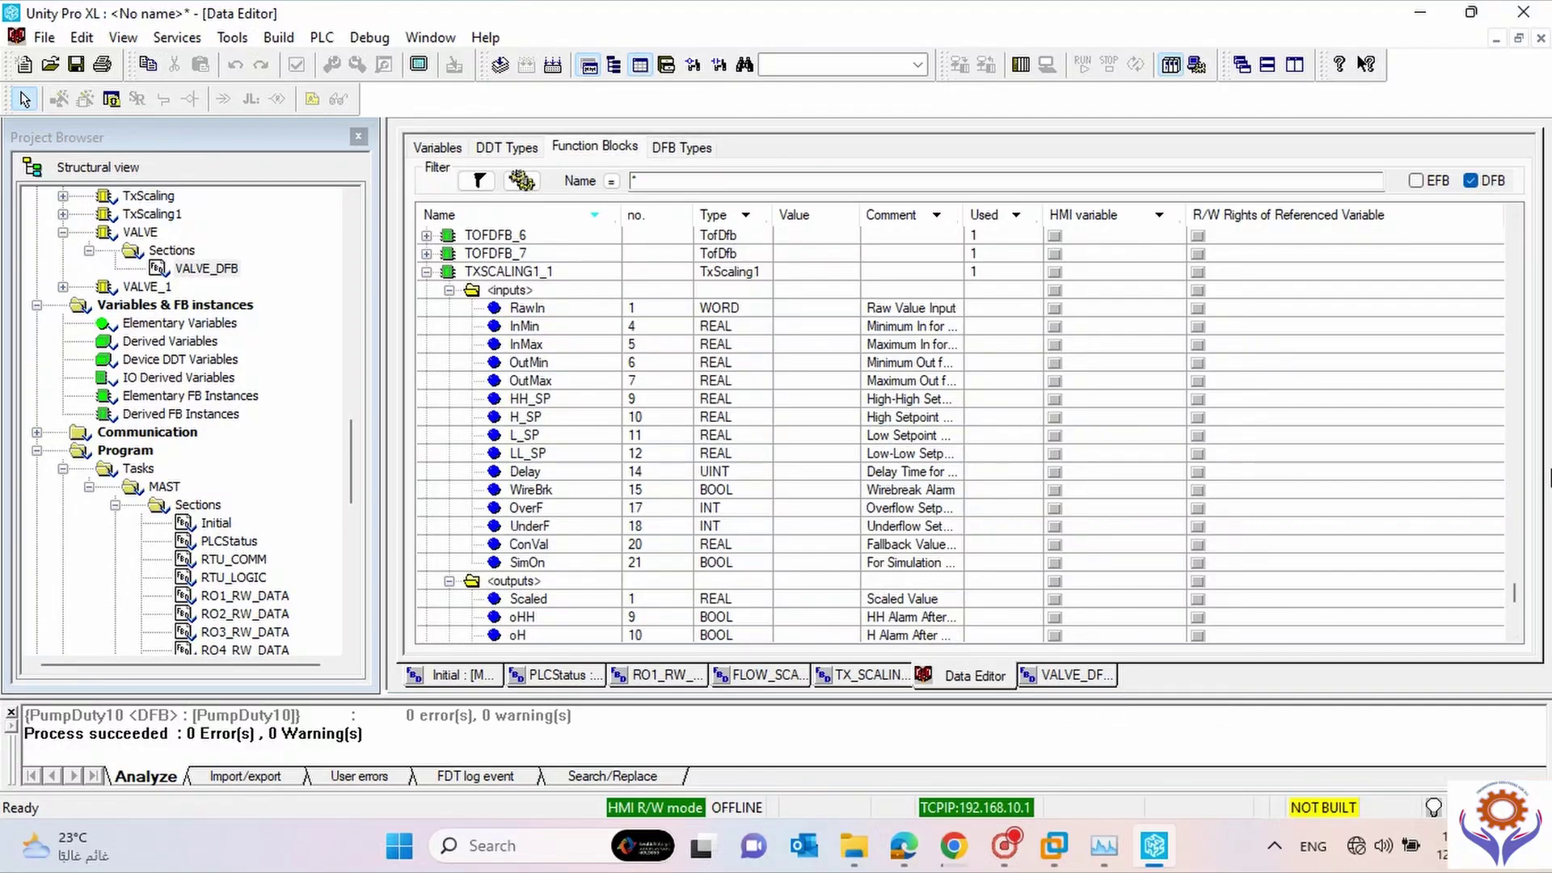
drag(1515, 590, 1514, 599)
click(450, 527)
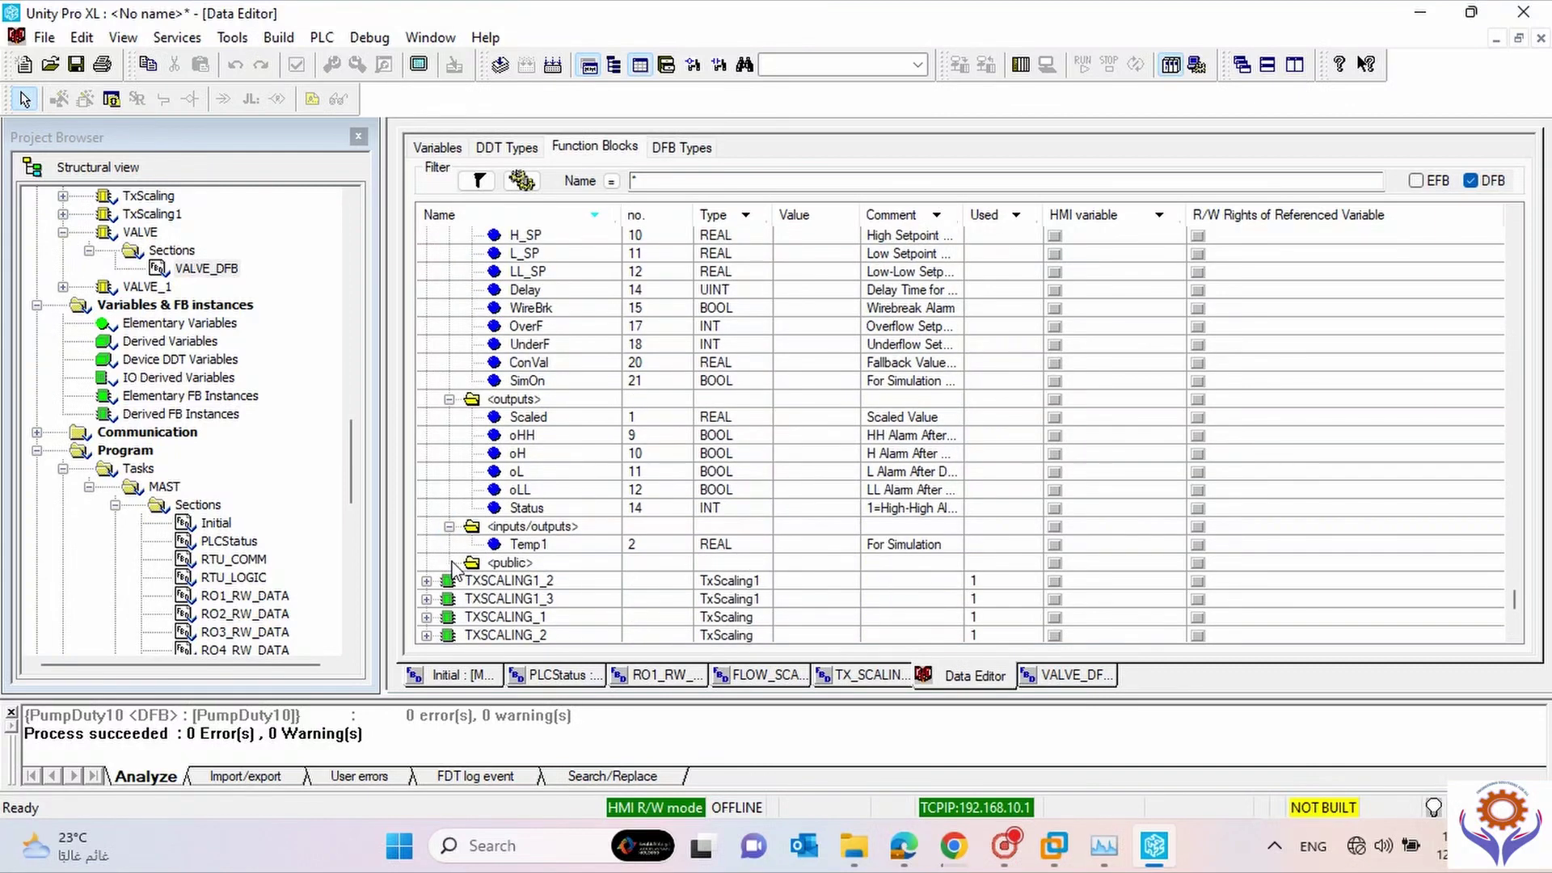
Compare the VALVE_DFB and TX_SCALINGv1 logic with the input and output parameters of TXSCALING1_1 in the Data Editor.
click(1081, 682)
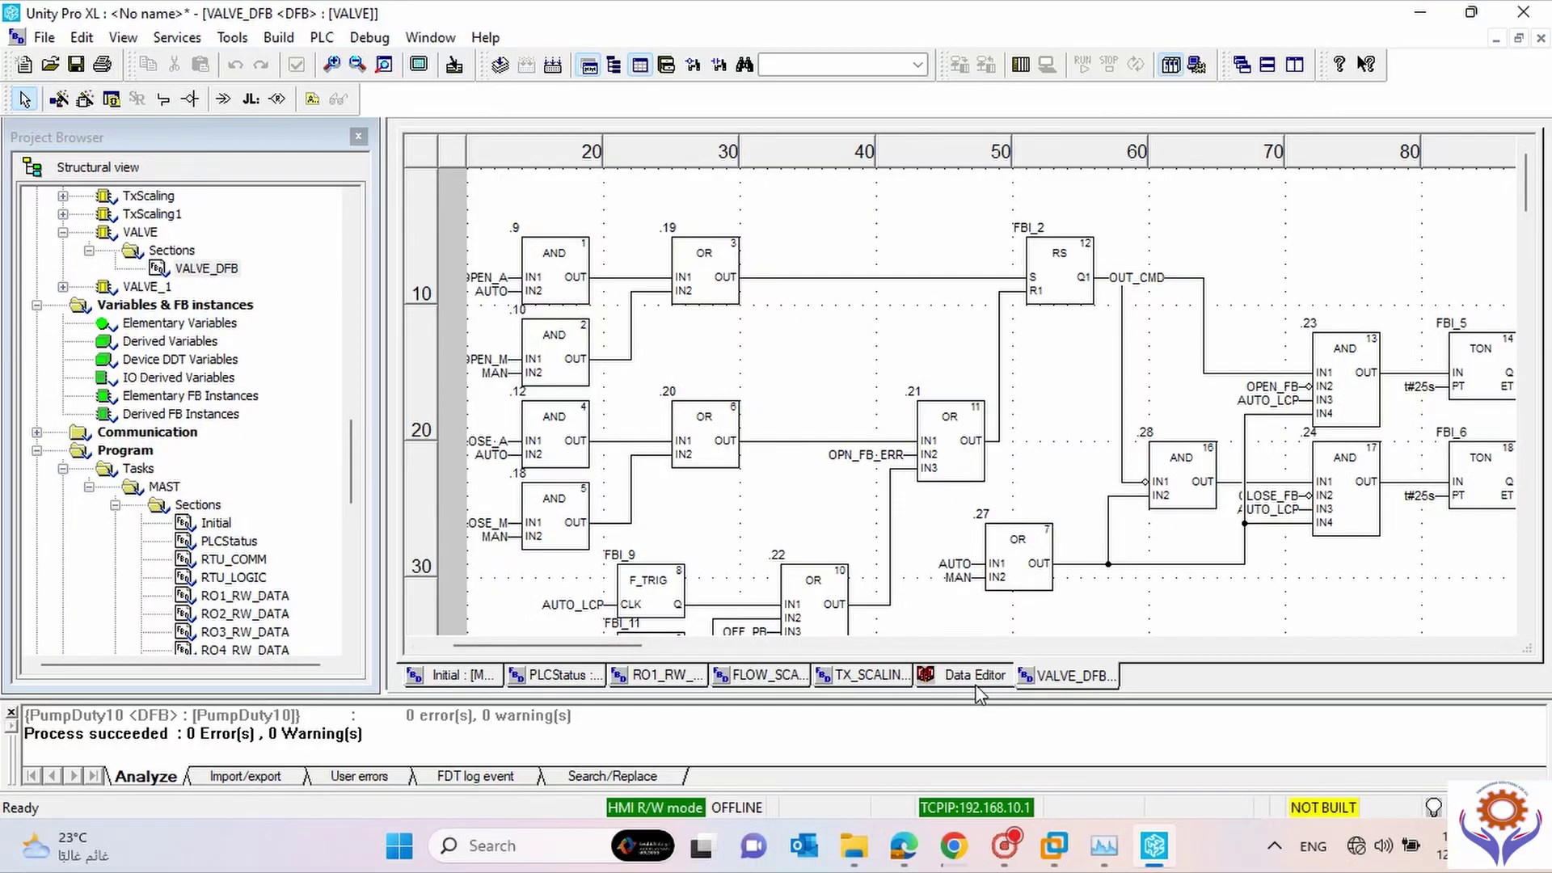
click(903, 677)
click(972, 681)
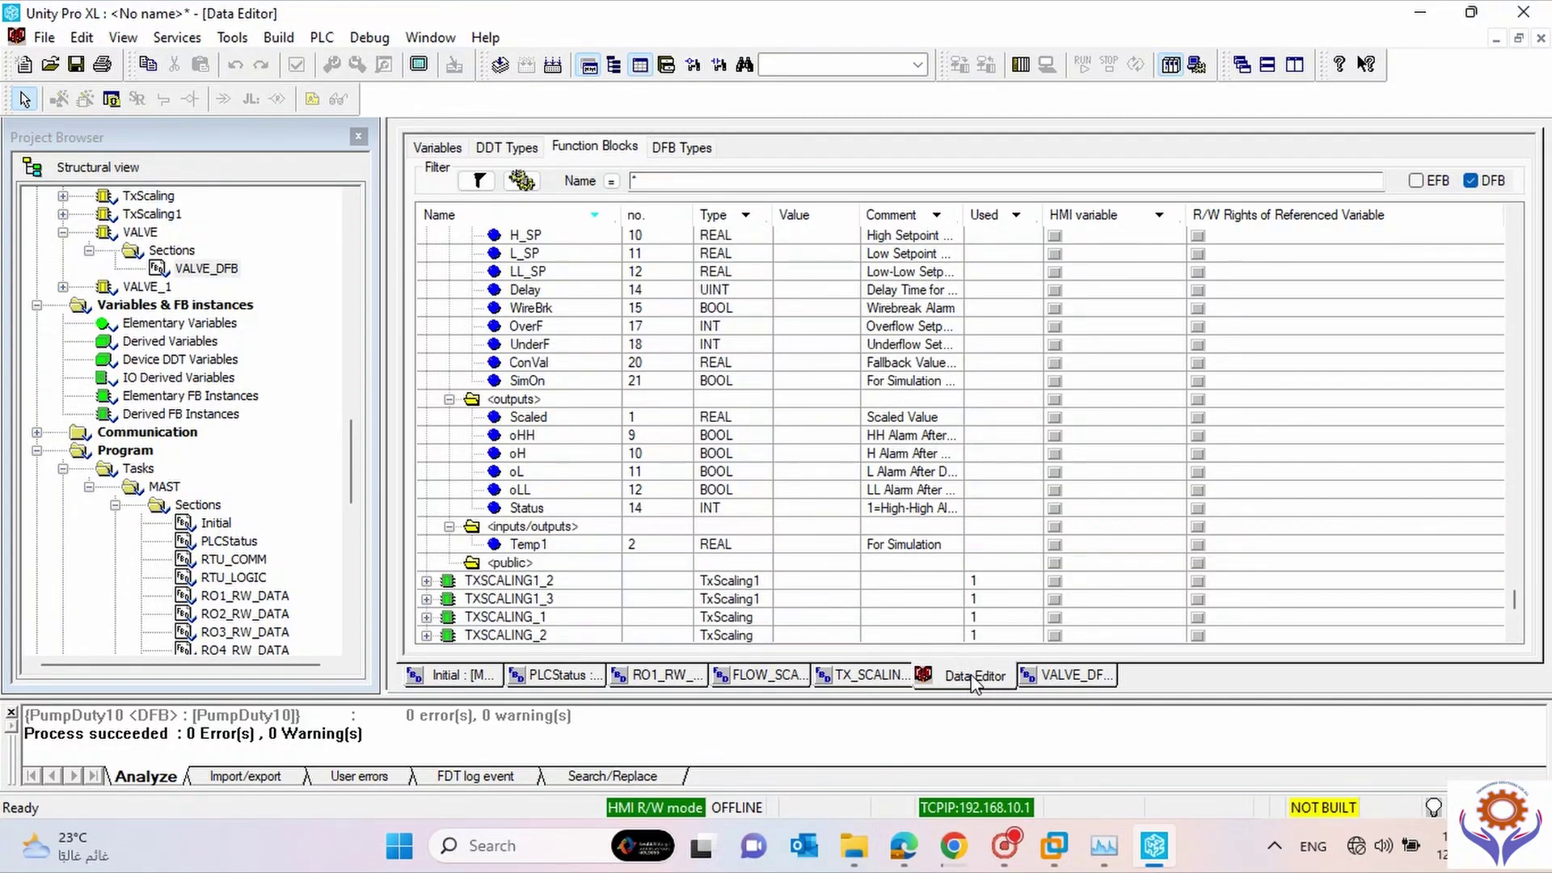
click(889, 677)
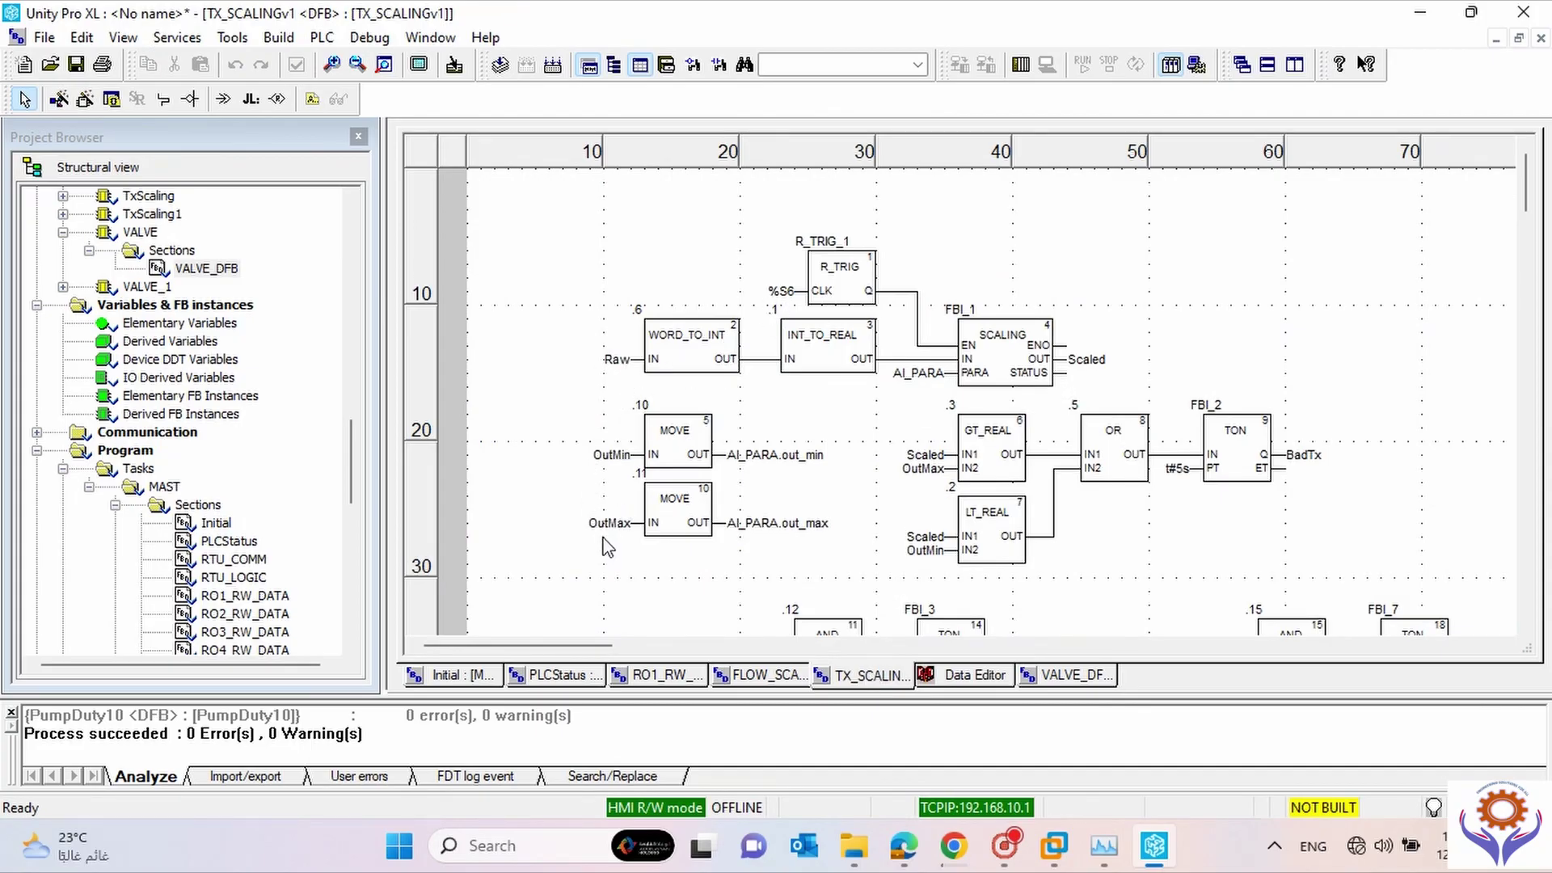
click(974, 677)
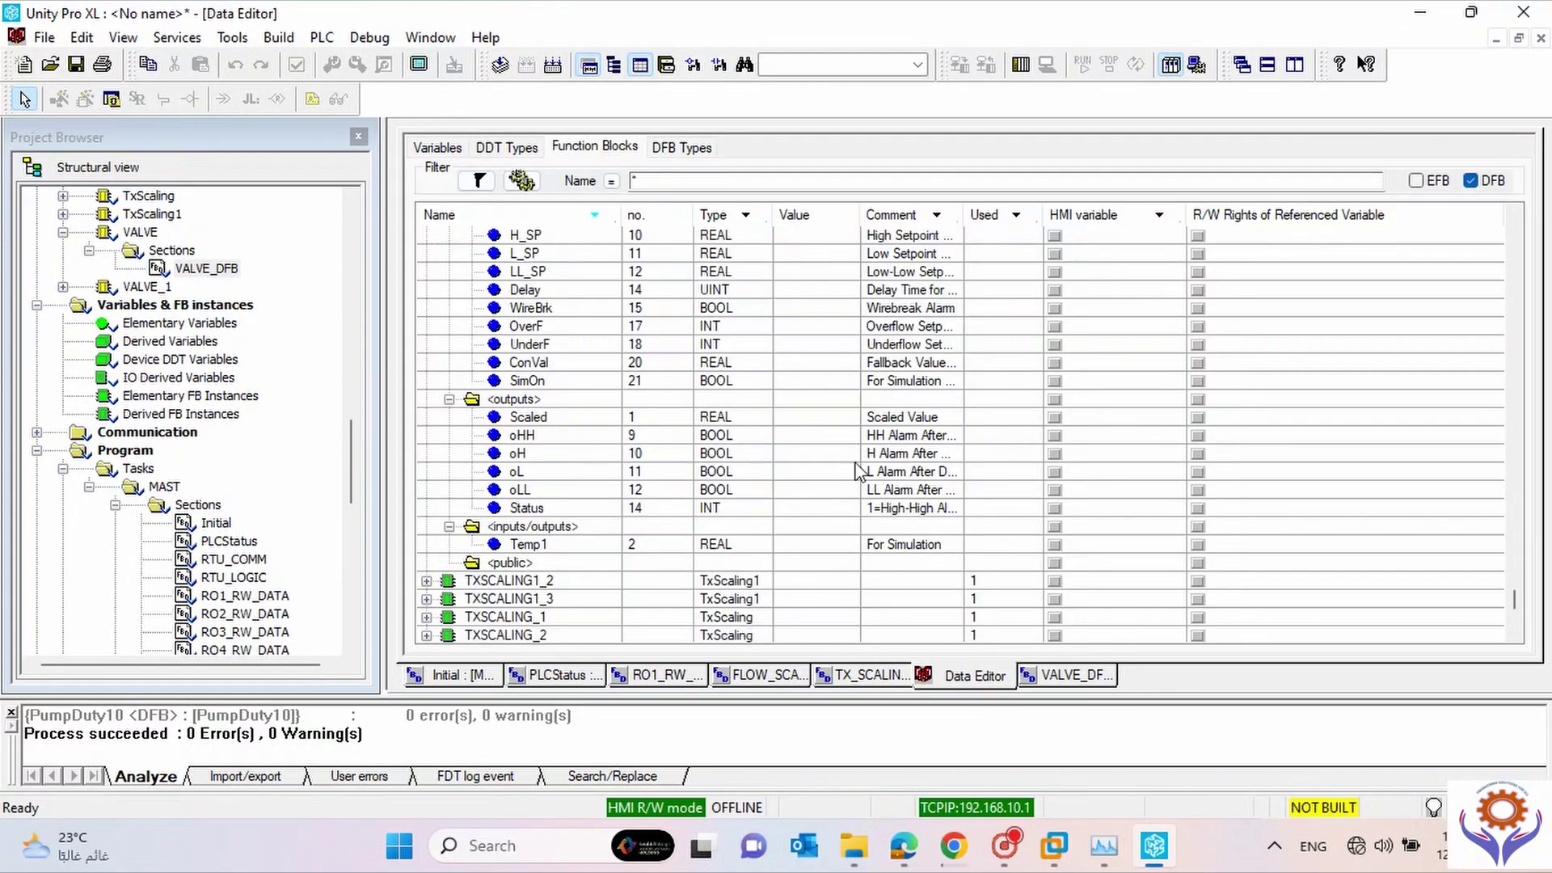
drag(1516, 603, 1517, 598)
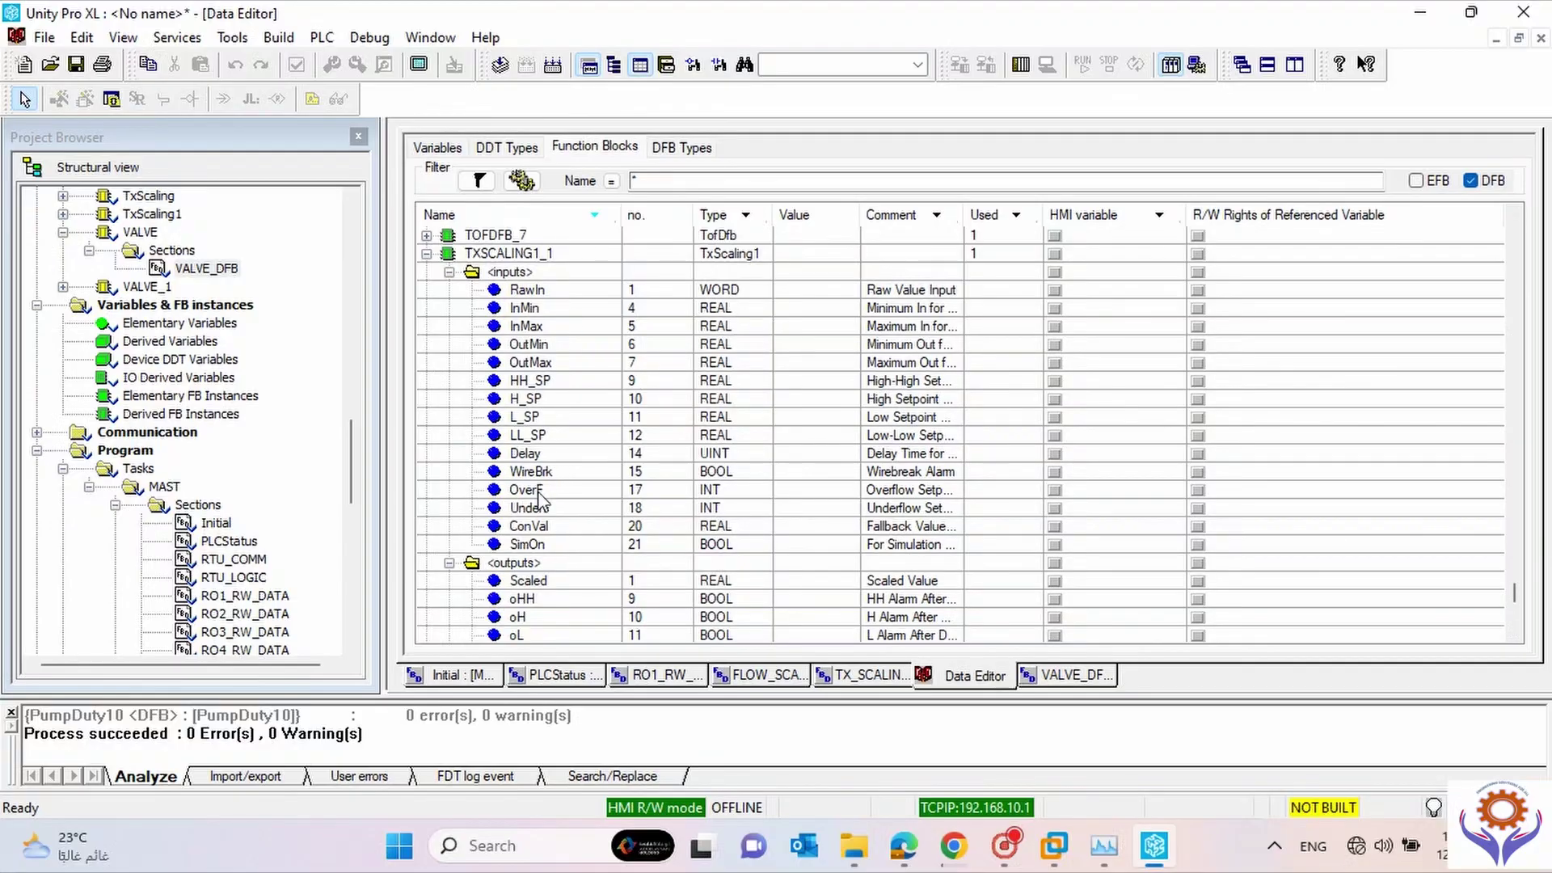
Revisit the VALVE_DFB and TX_SCALINGv1 logic and reopen the Initial section of the MAST task.
double_click(209, 272)
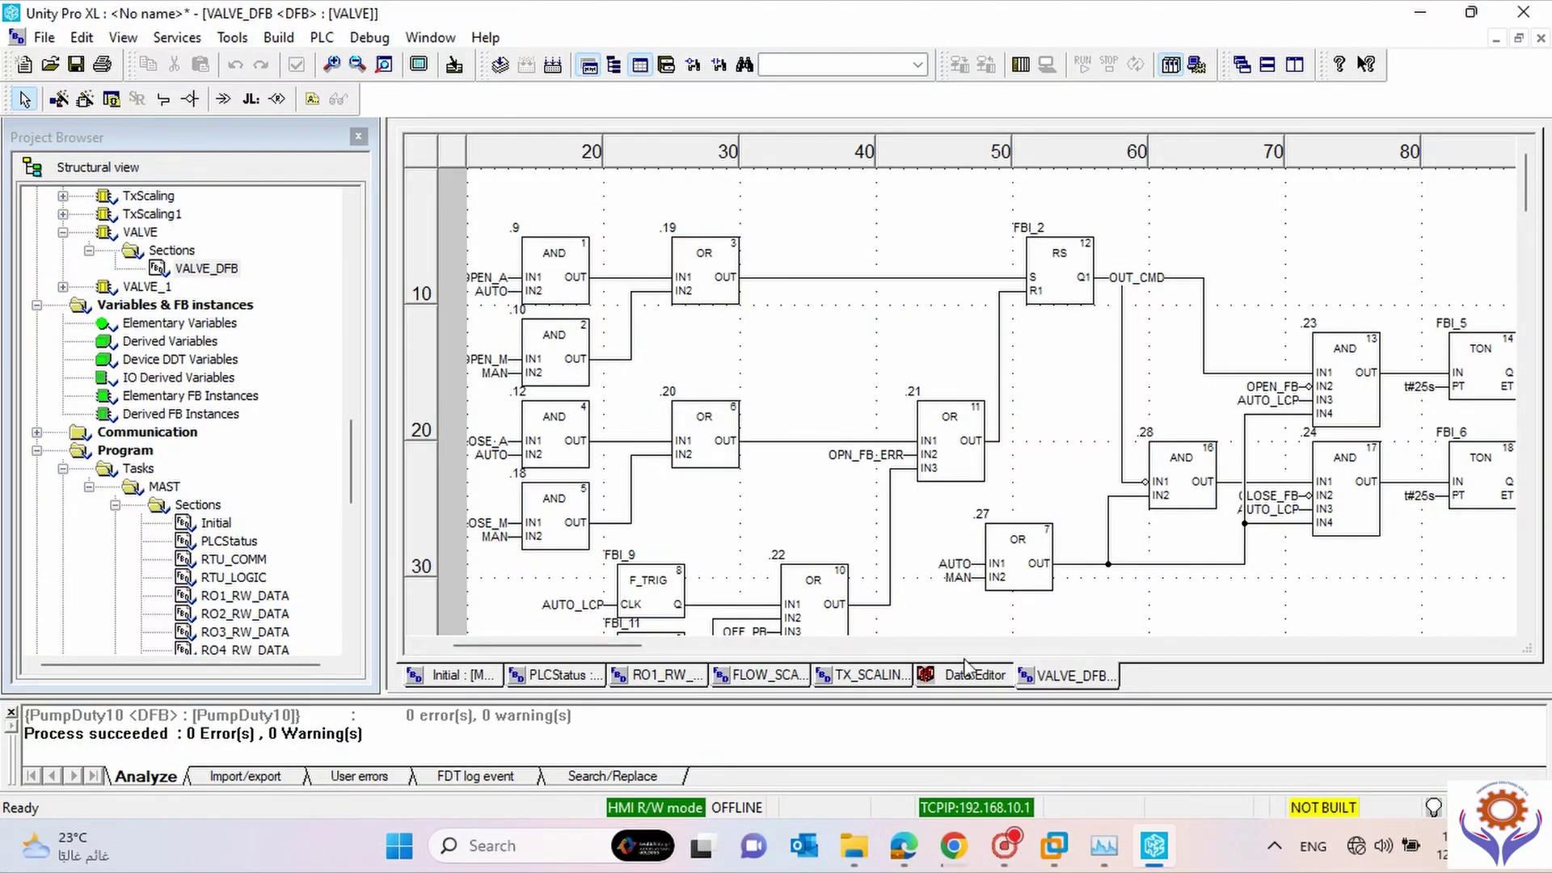
click(867, 675)
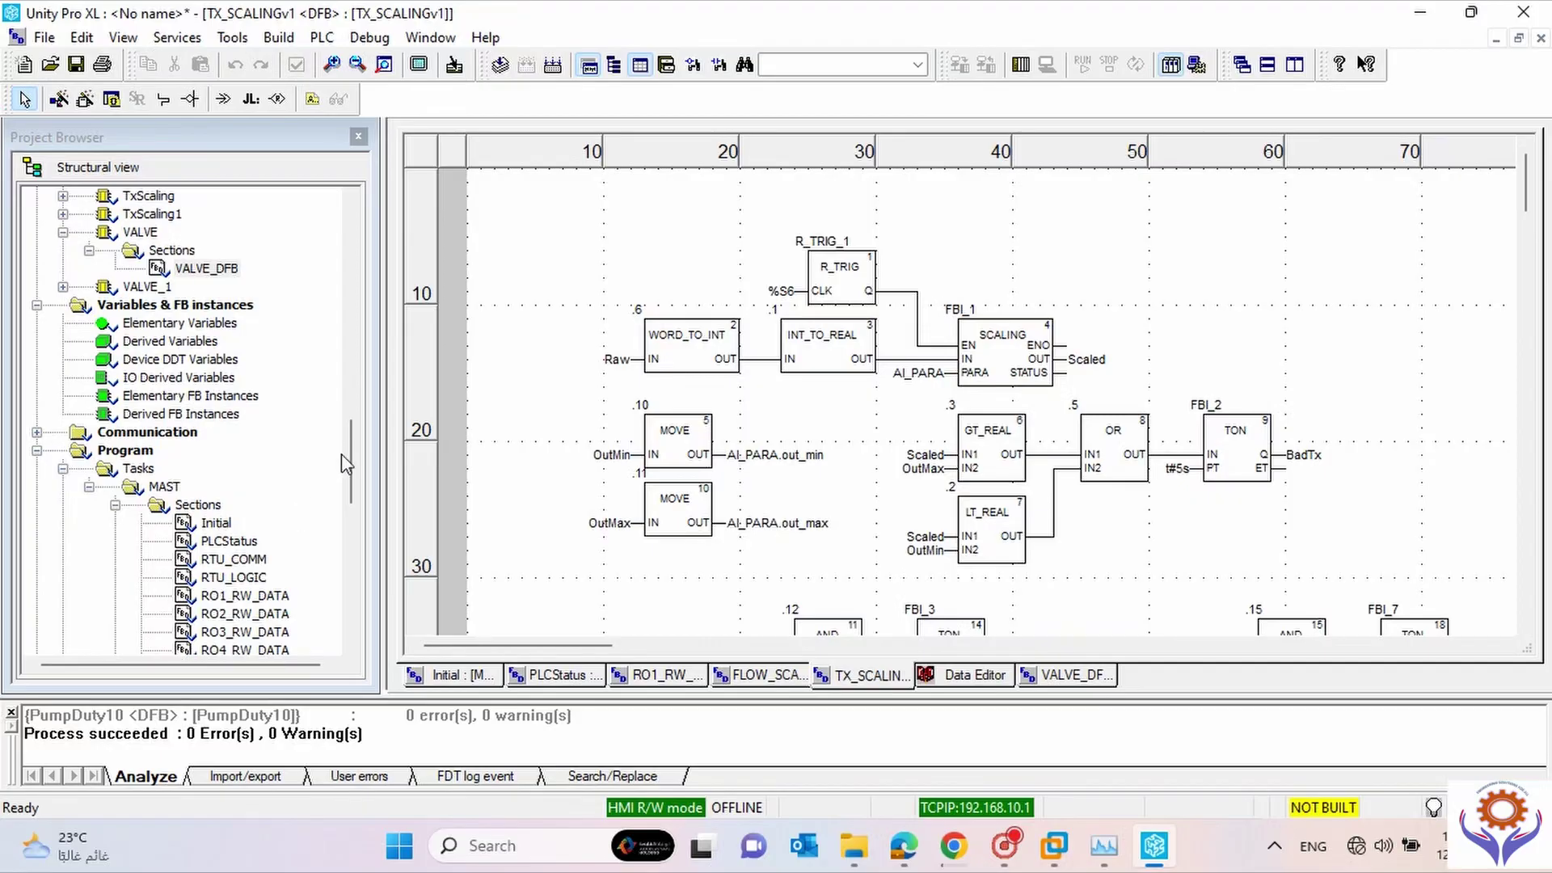
drag(348, 455, 346, 464)
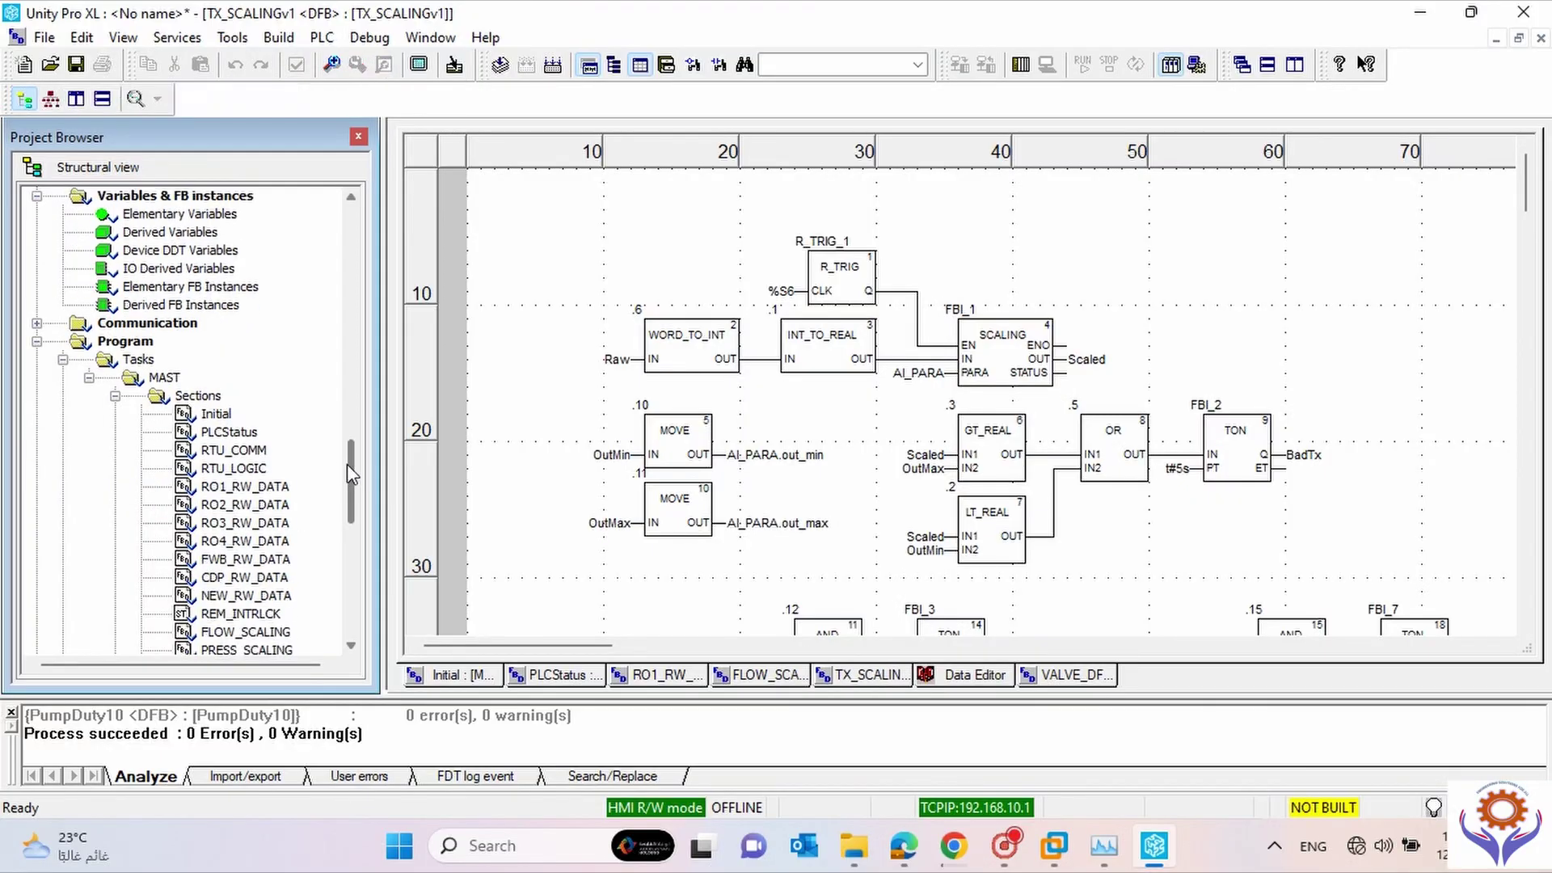
double_click(213, 415)
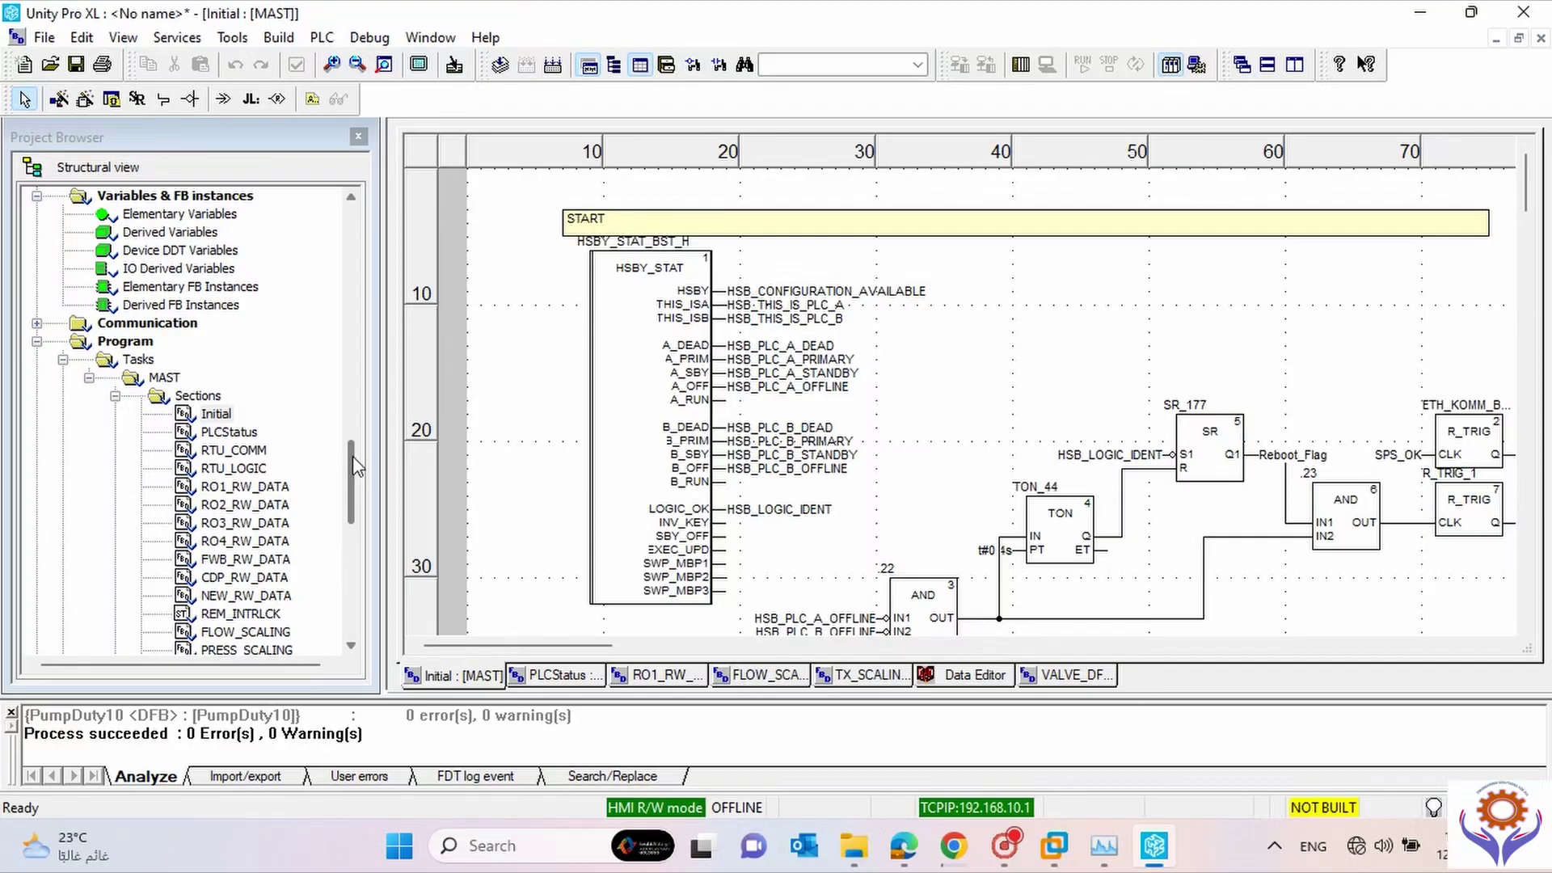
Expand the project's Animation Tables and open the DI_1 table to view its variables.
drag(352, 466, 339, 557)
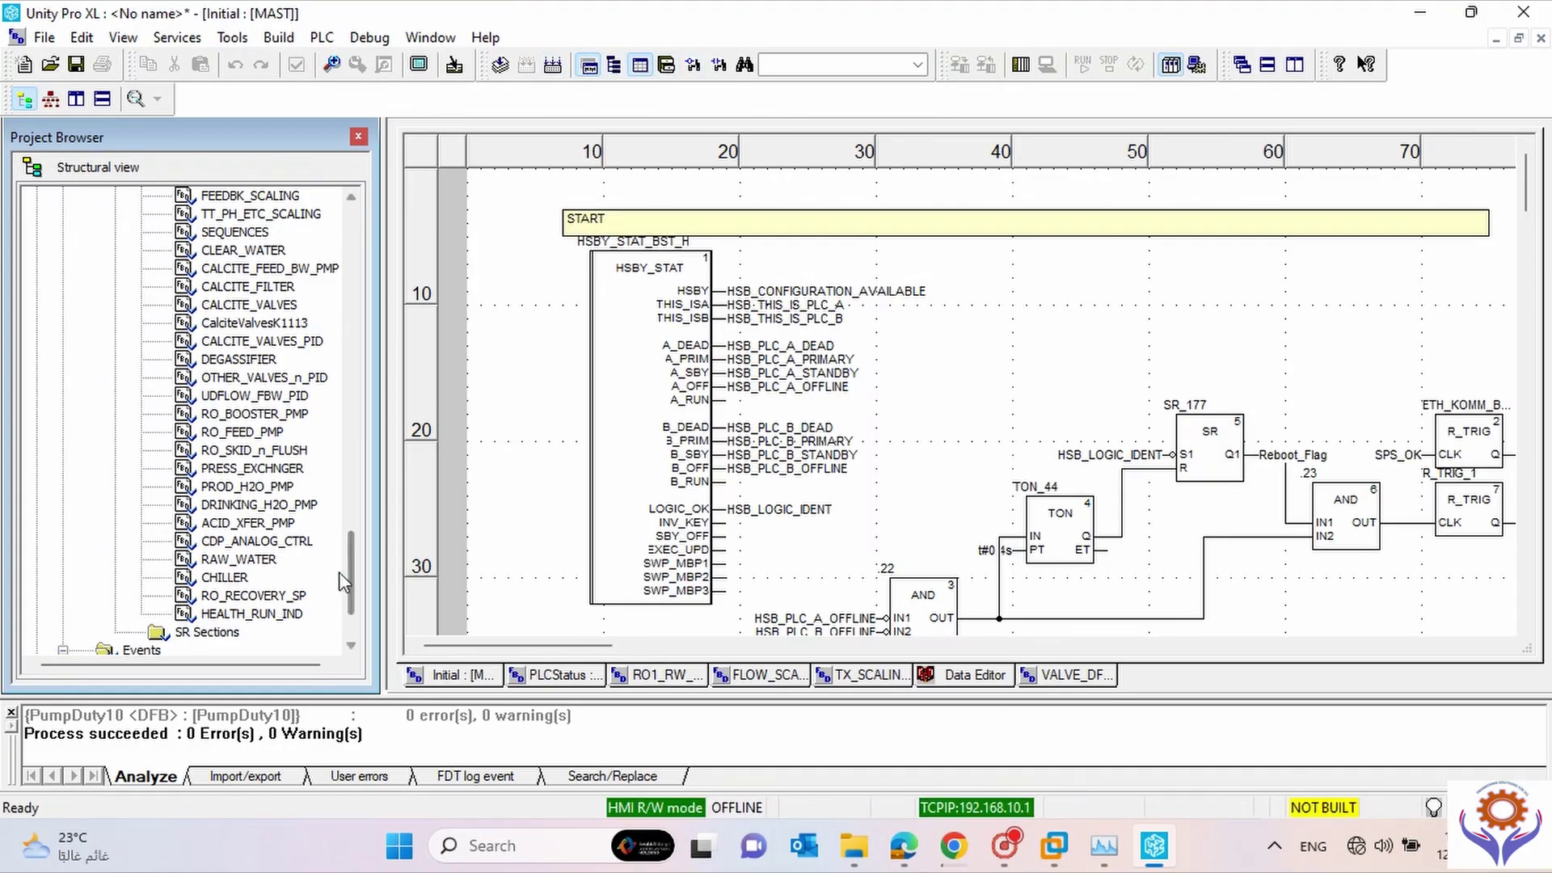
scroll(348, 582, down, 2)
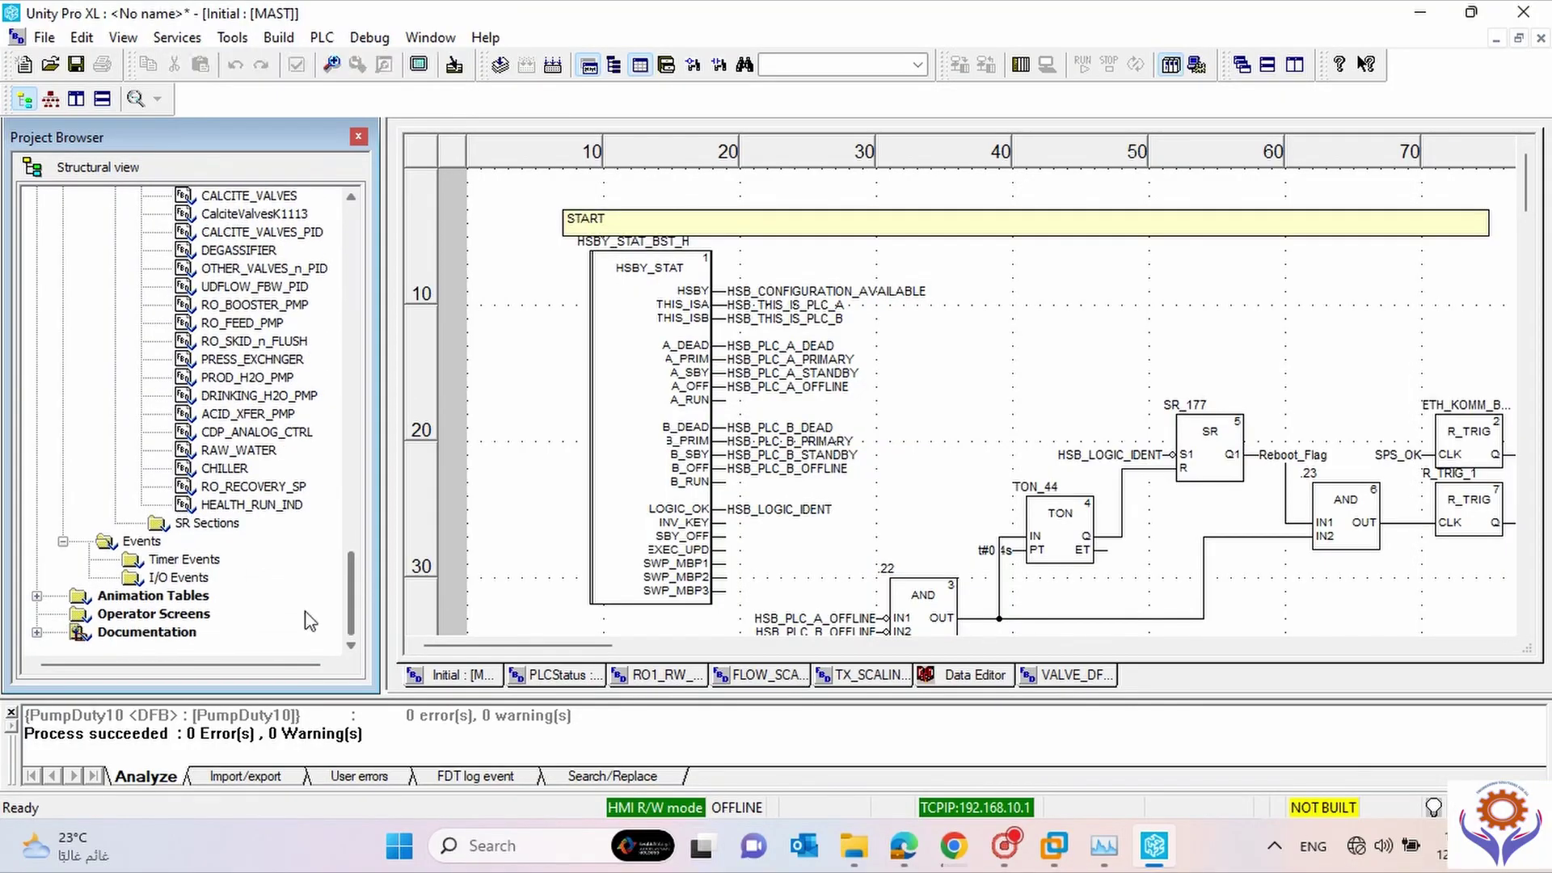
click(36, 596)
double_click(133, 414)
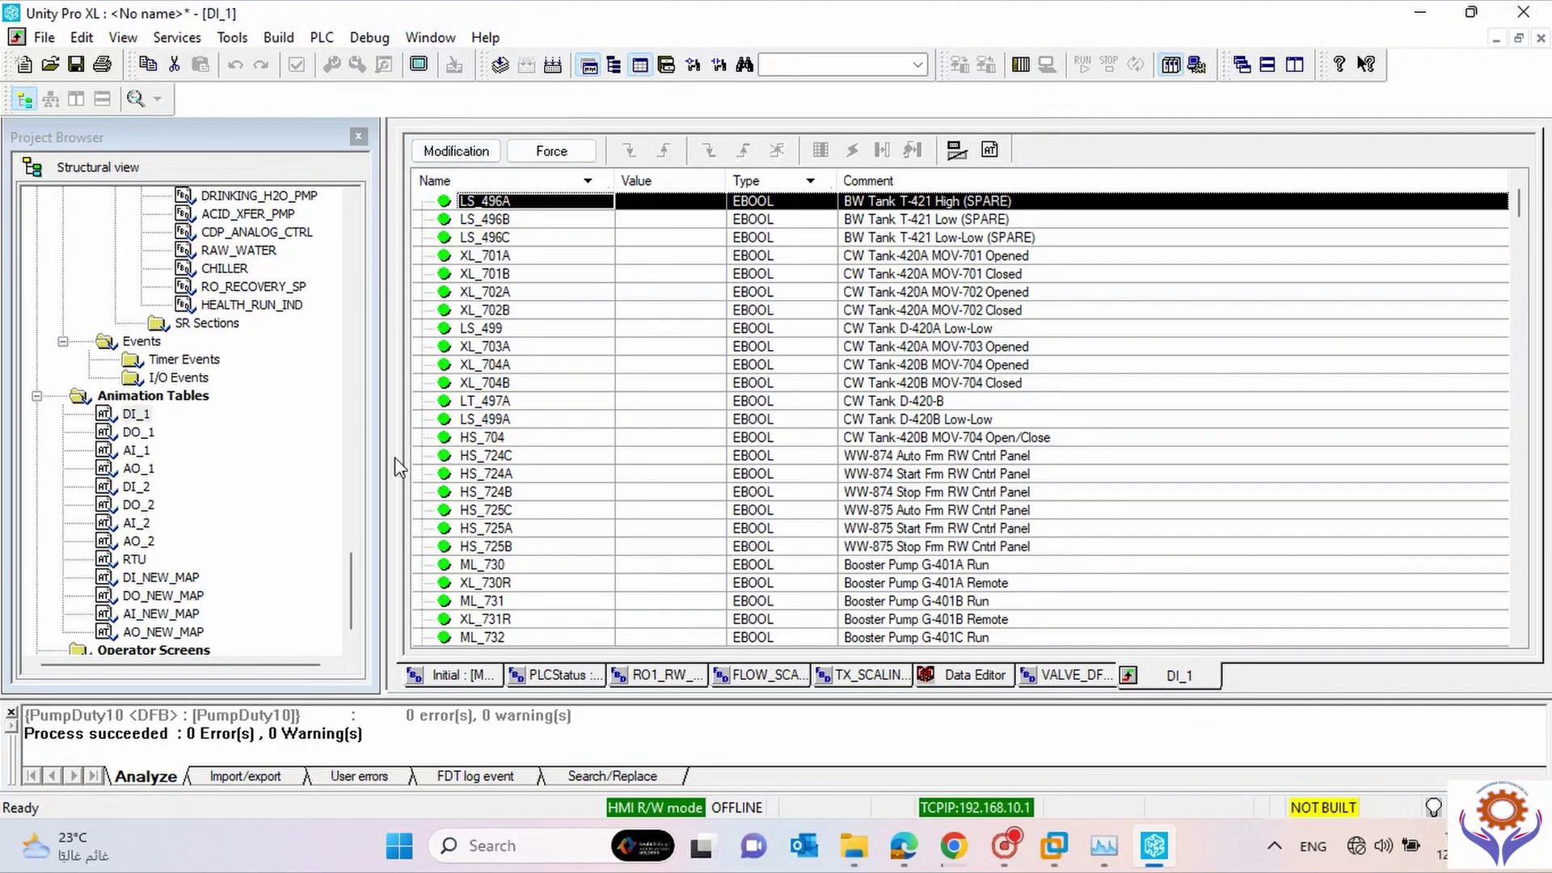
click(352, 593)
scroll(352, 592, down, 1)
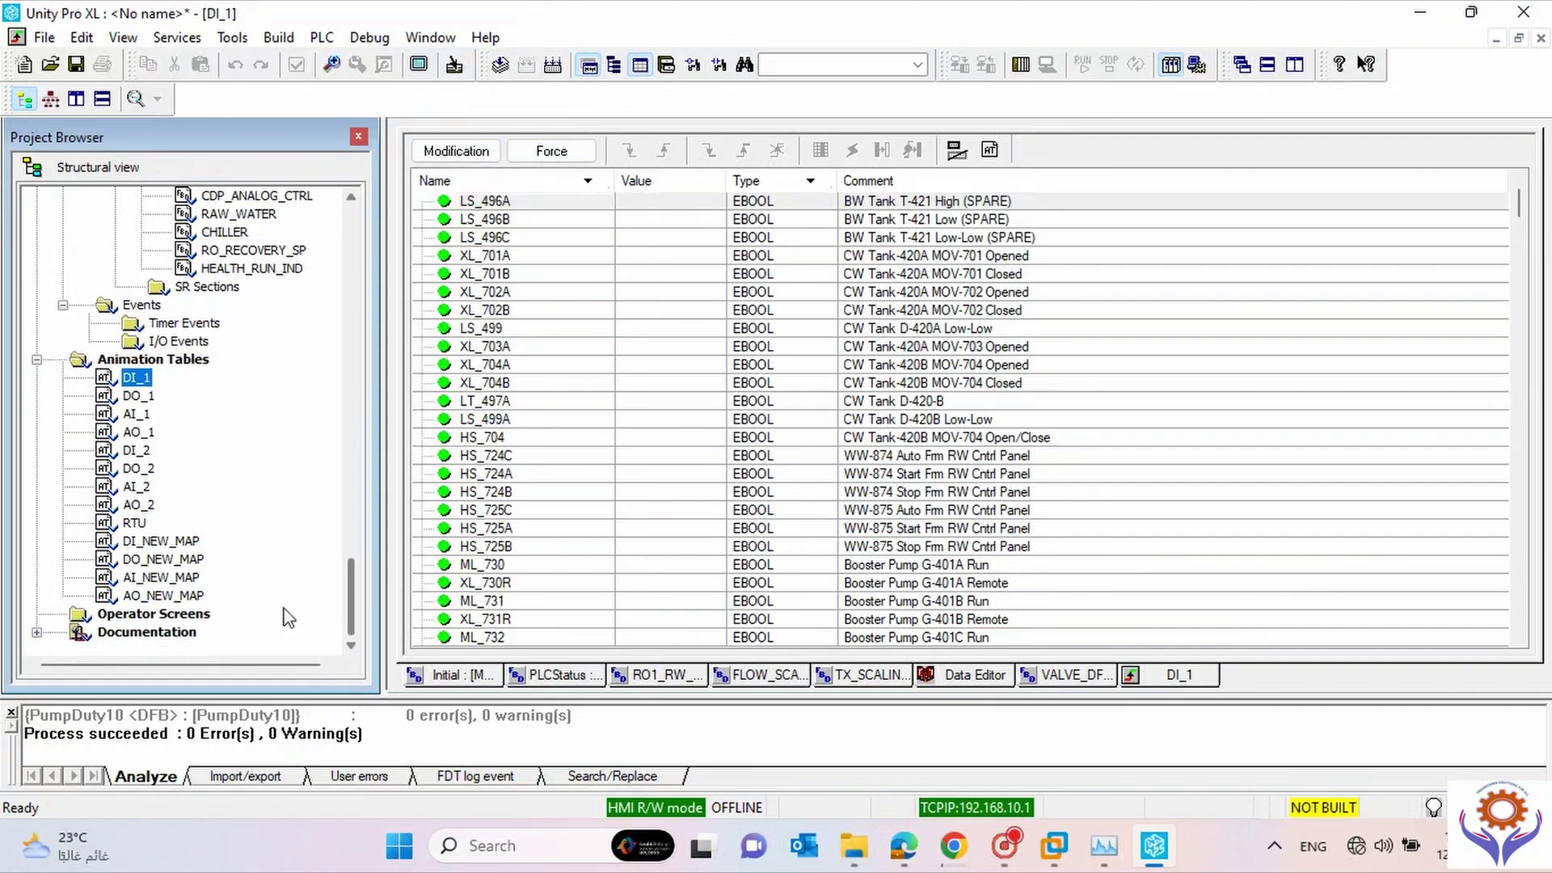
Create a new operator screen under Operator Screens, accepting the default name Screen and value 0.
click(108, 618)
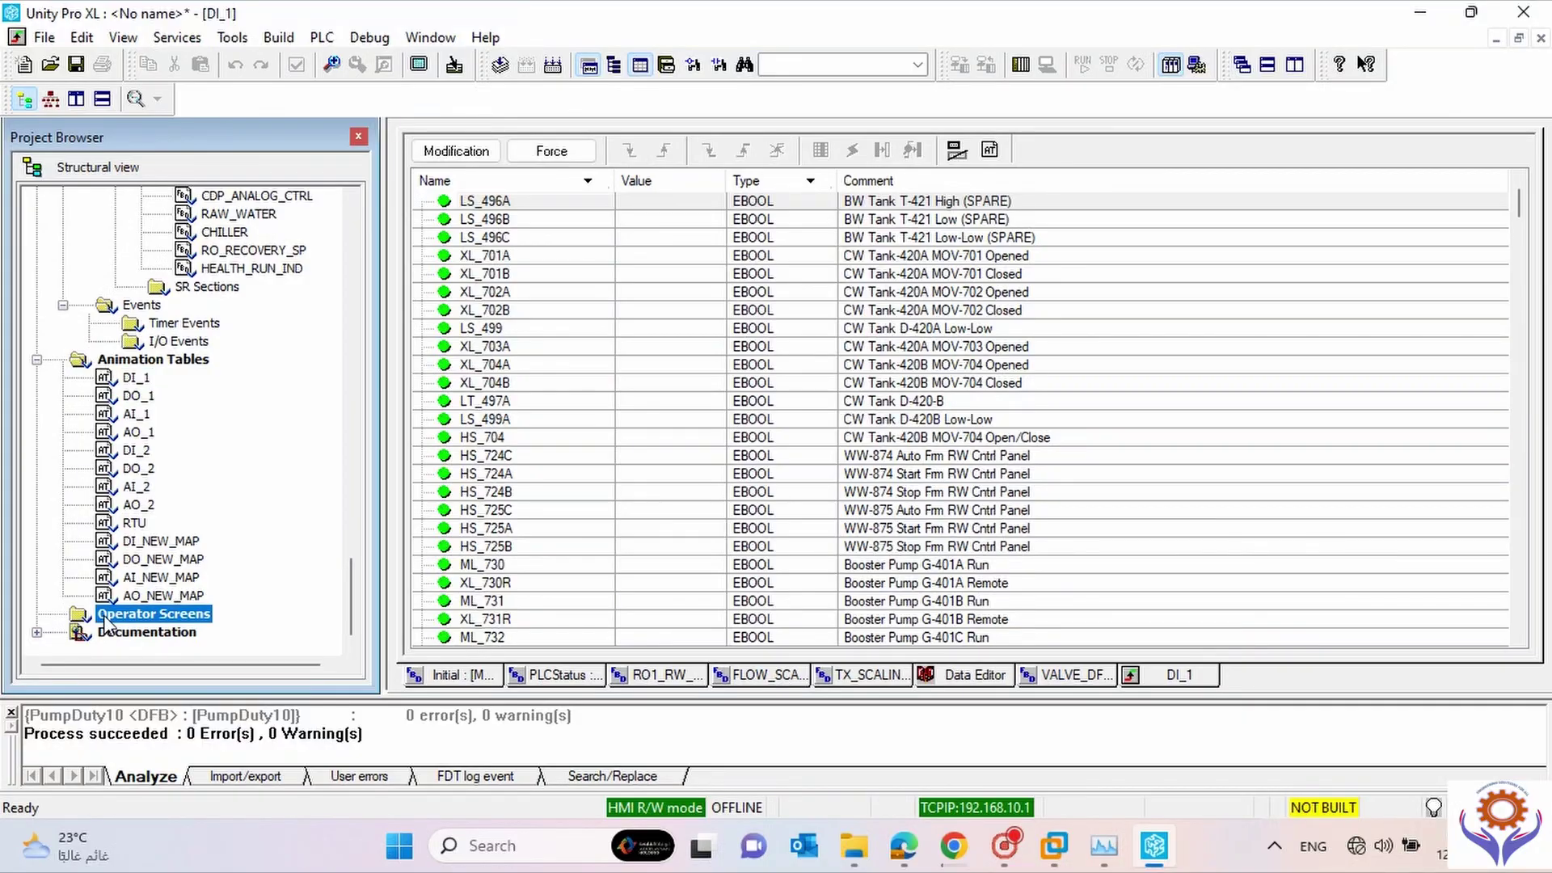
right_click(108, 622)
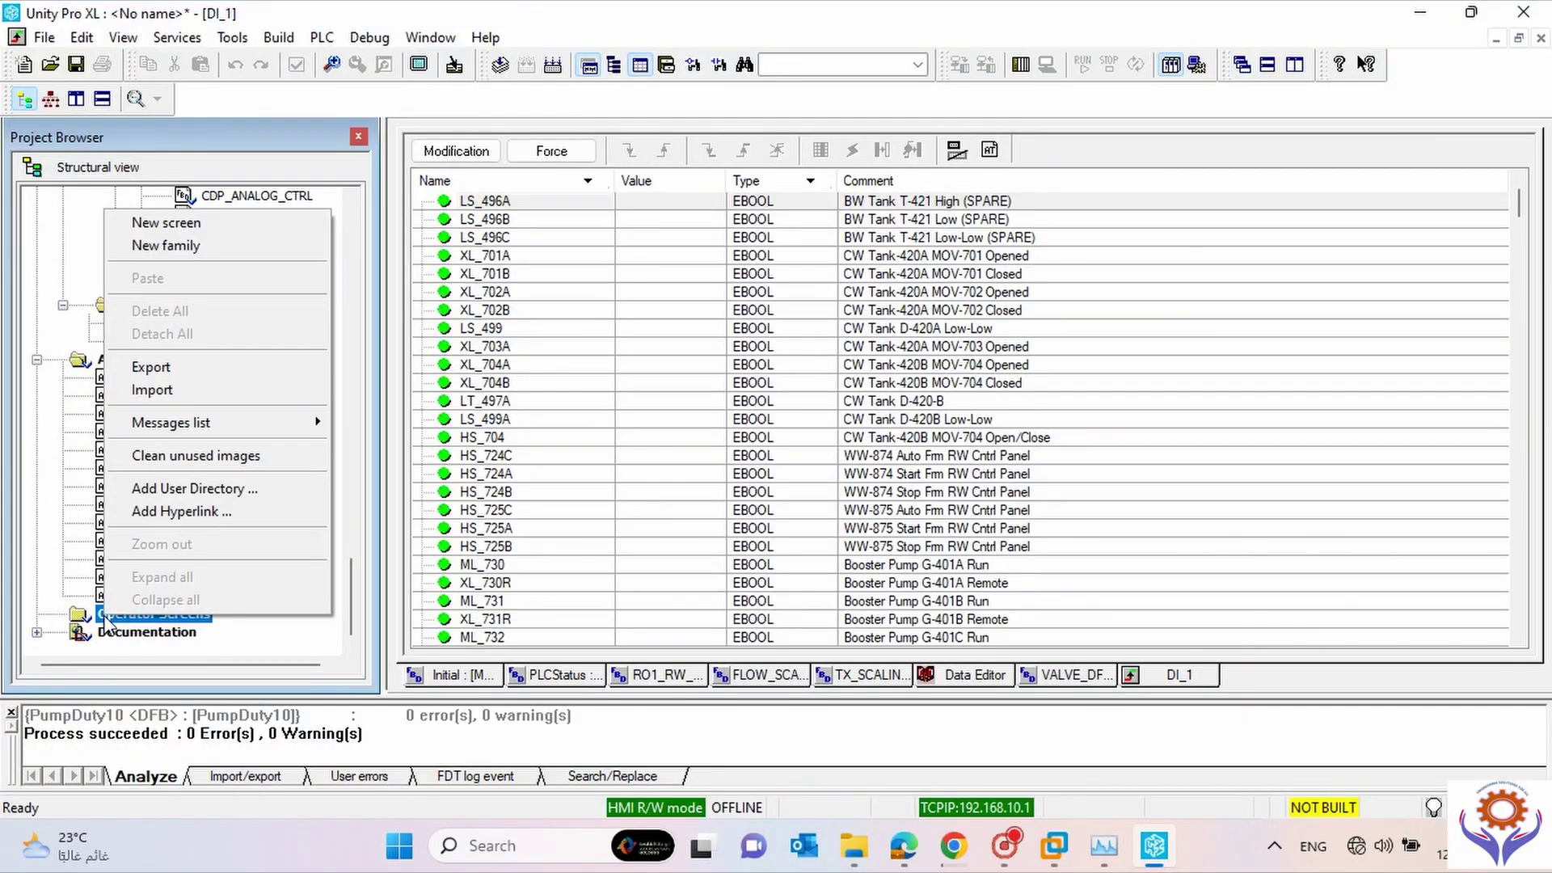
click(195, 229)
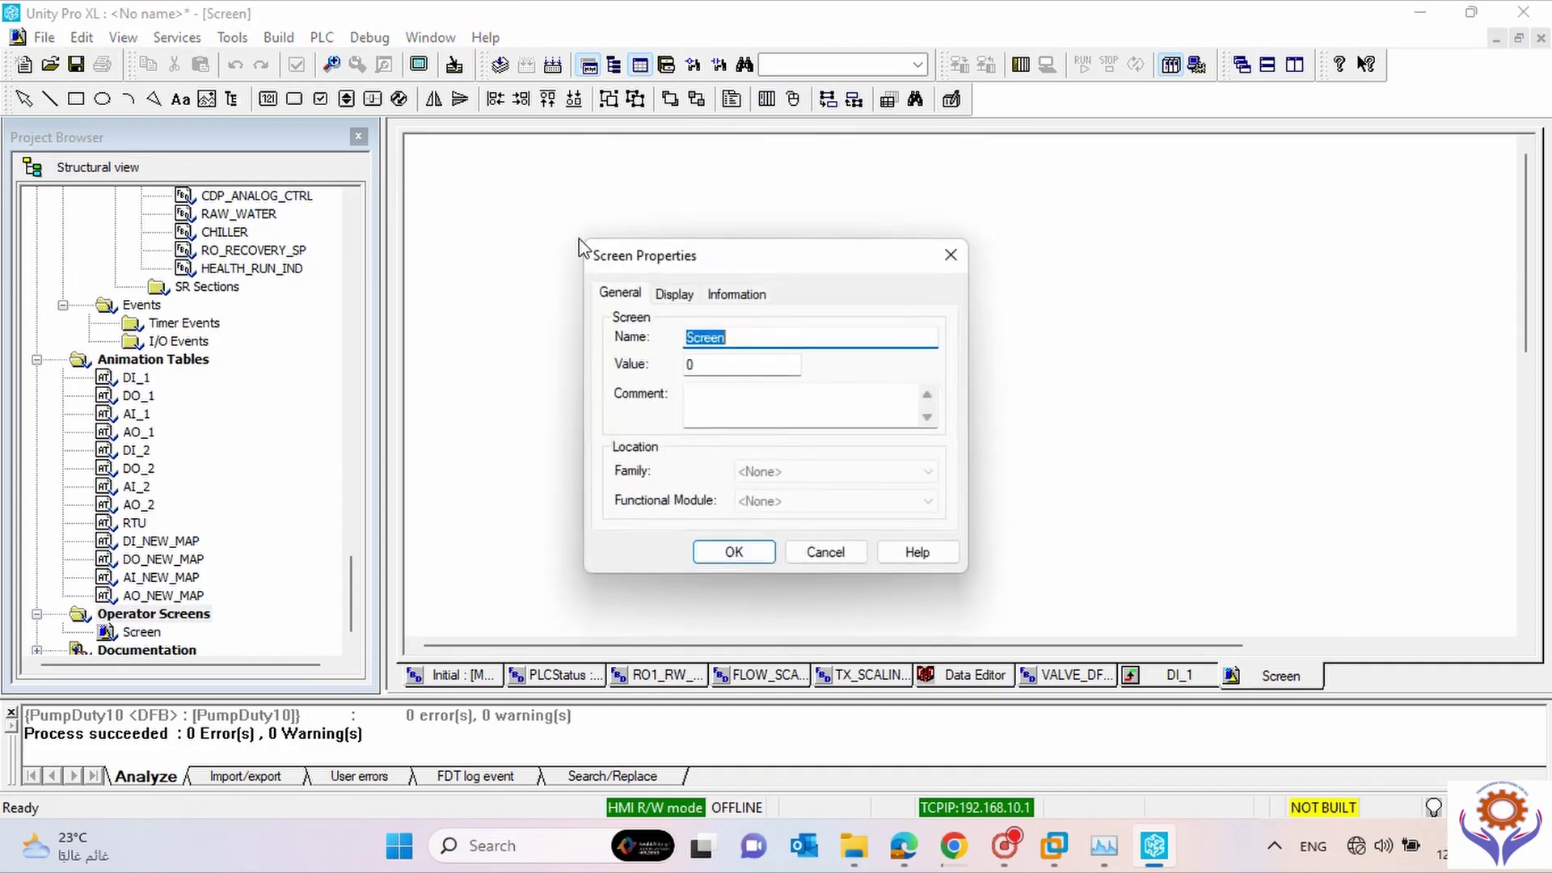
click(748, 558)
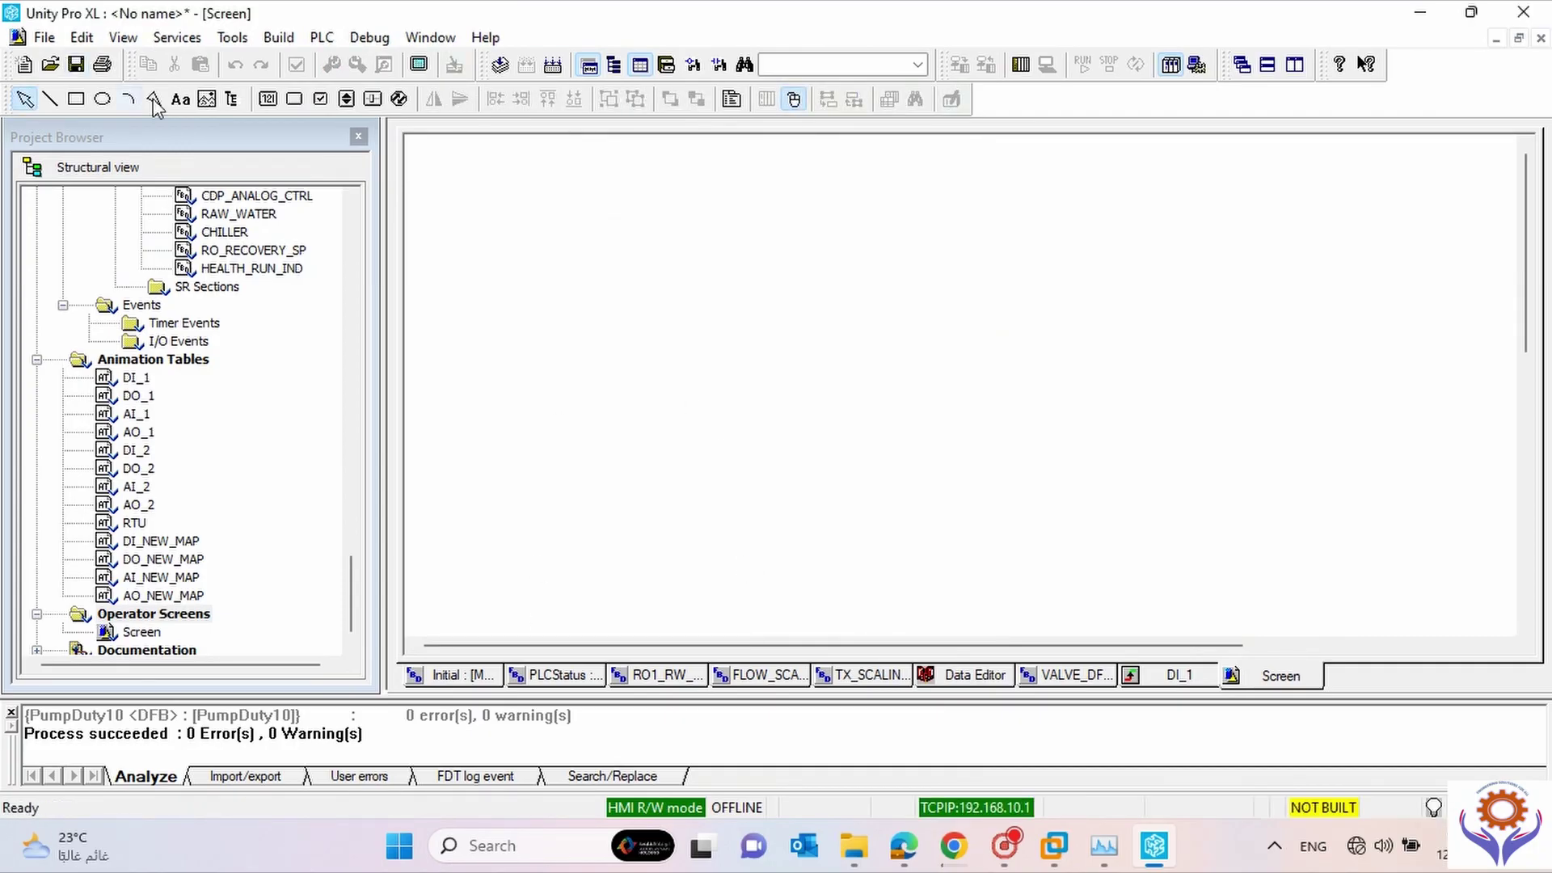
click(207, 99)
click(517, 242)
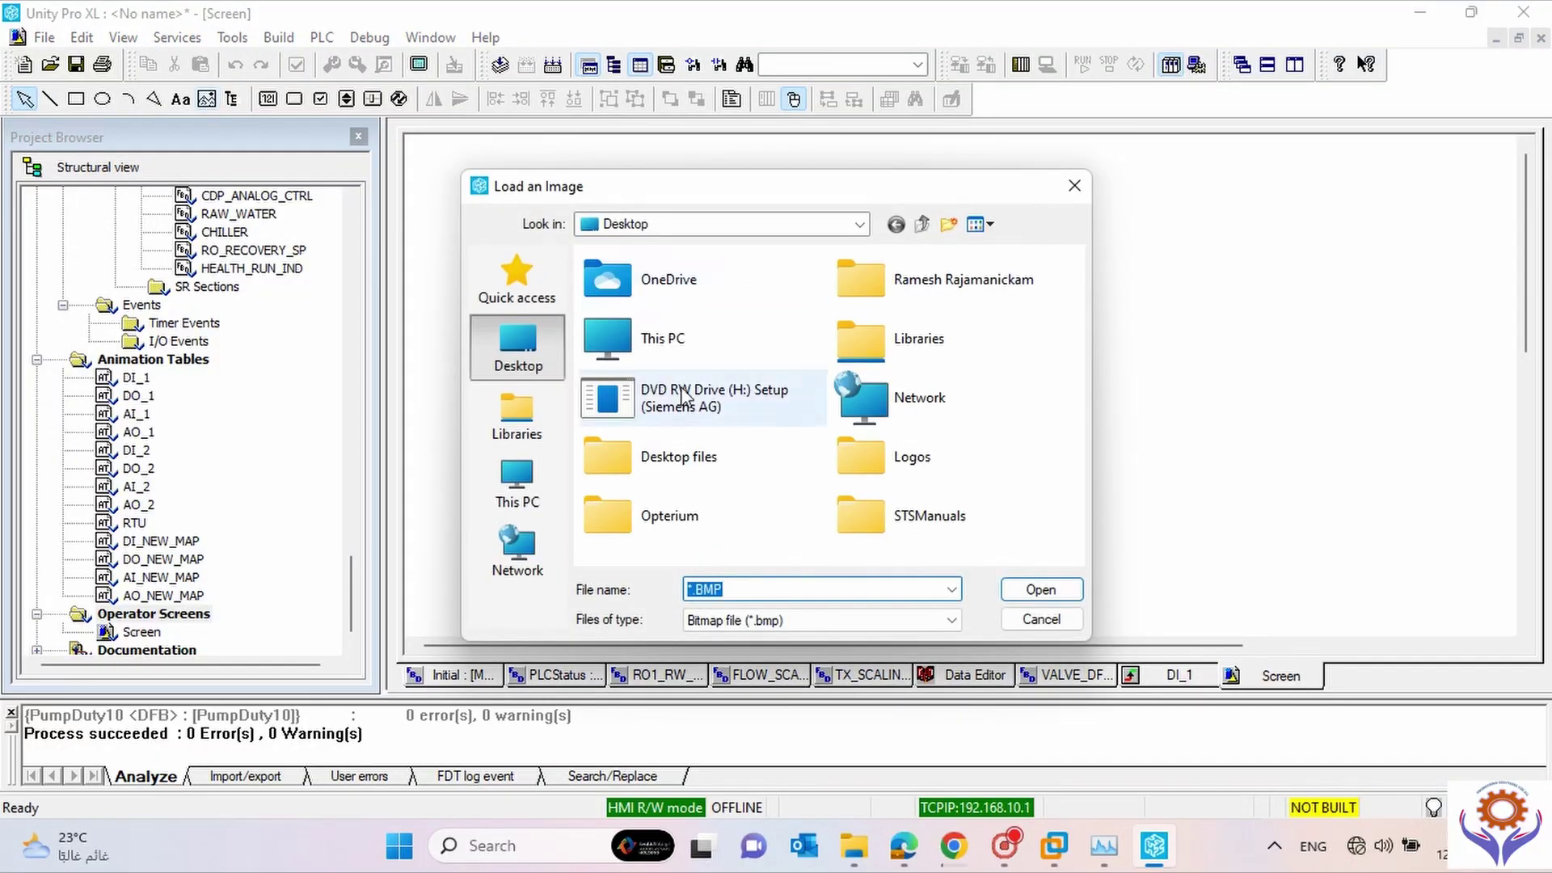
click(1019, 619)
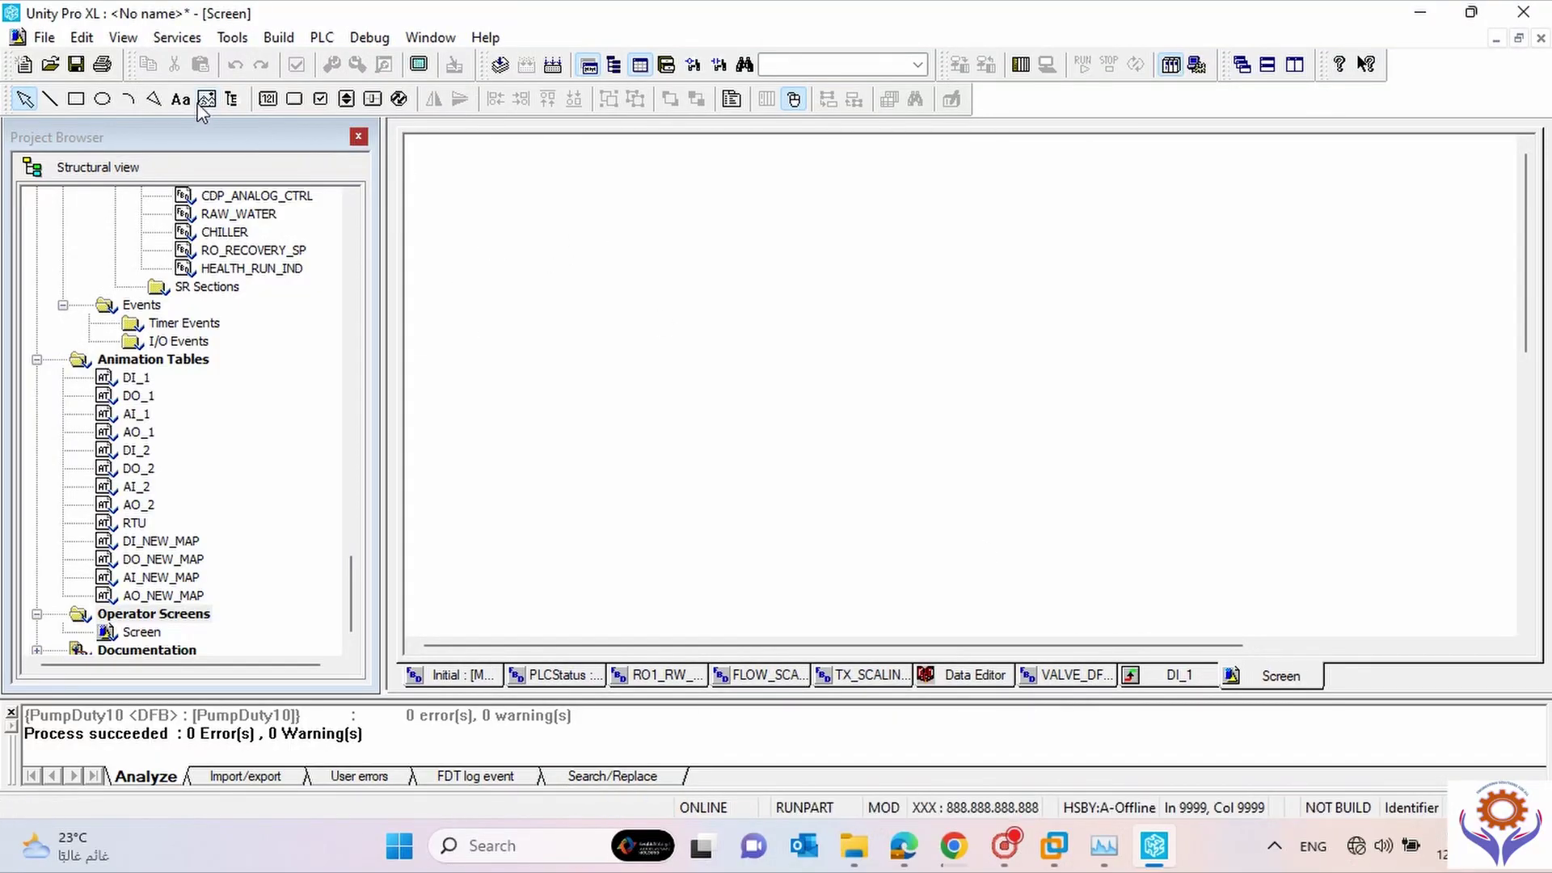
Draw an upright rectangle in the upper part of the operator screen and a circle to the right of it.
click(76, 98)
drag(524, 208, 596, 333)
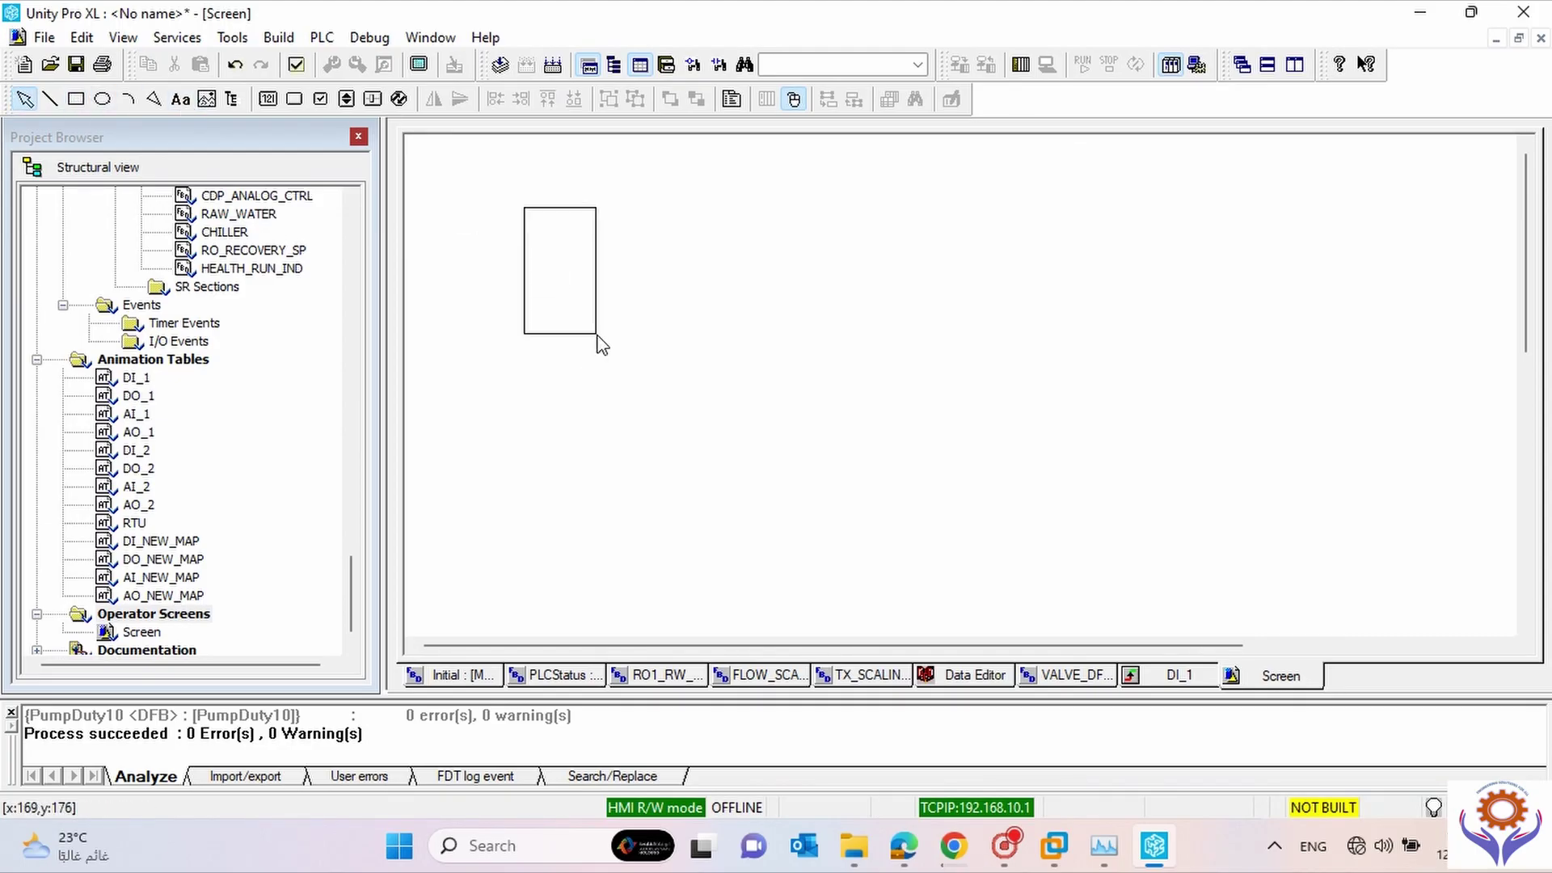
click(102, 100)
drag(700, 215, 817, 336)
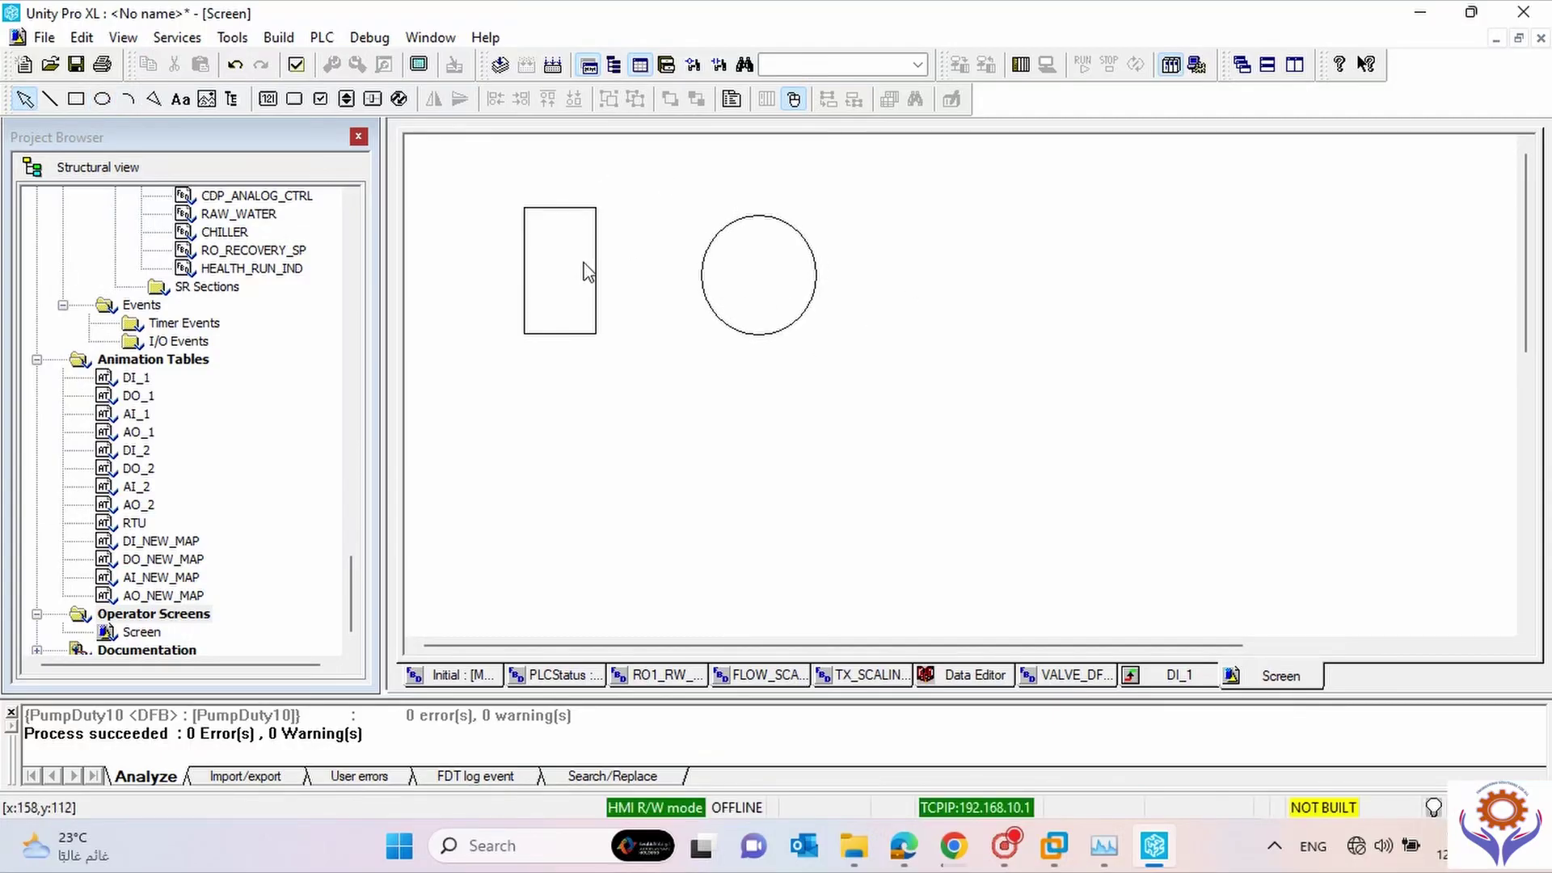